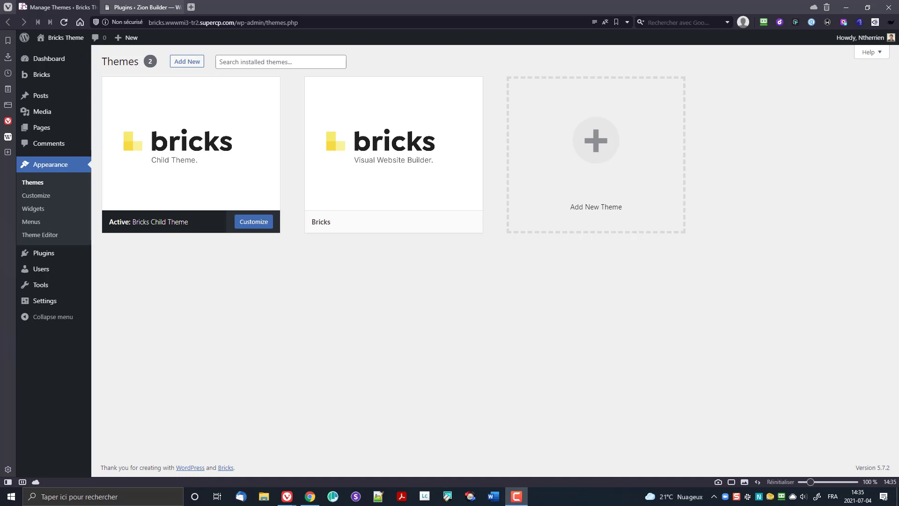
Step: Look over the Fitspo template preview, then put it away and return to WordPress
drag(898, 211, 698, 1)
scroll(672, 247, down, 20)
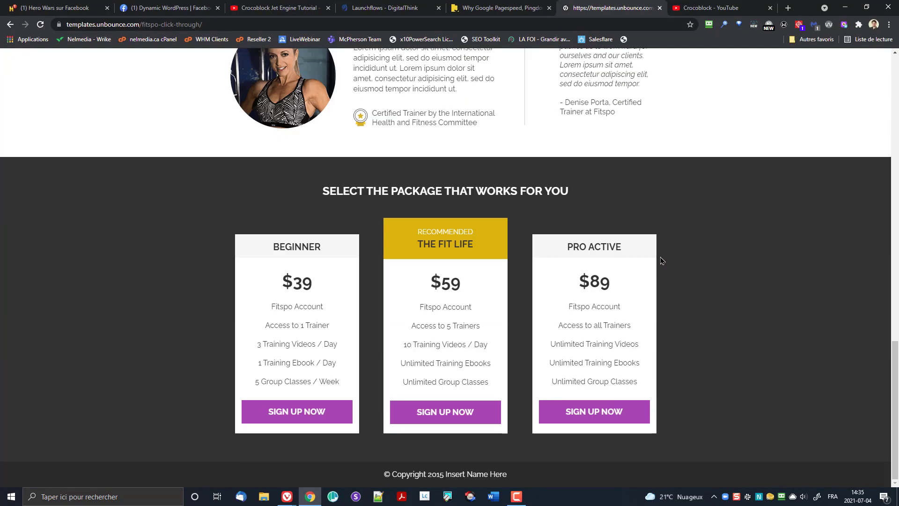
scroll(662, 261, up, 15)
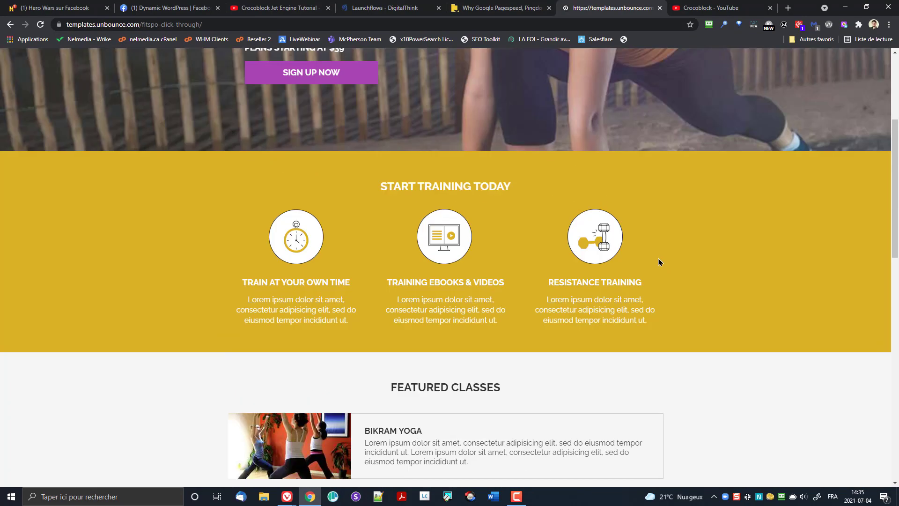
scroll(660, 262, up, 5)
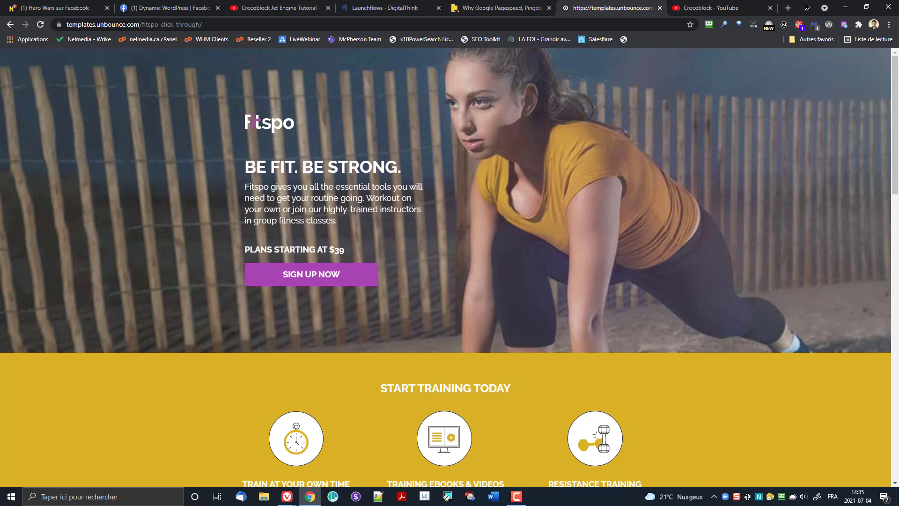
double_click(806, 5)
click(845, 4)
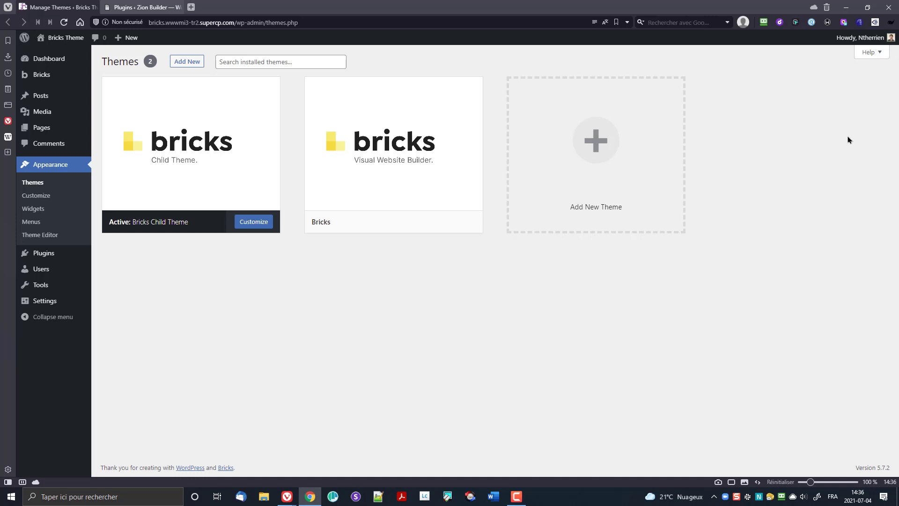
Step: Check the Bricks theme details (version 1.3.1), then go to the installed plugins list
click(381, 151)
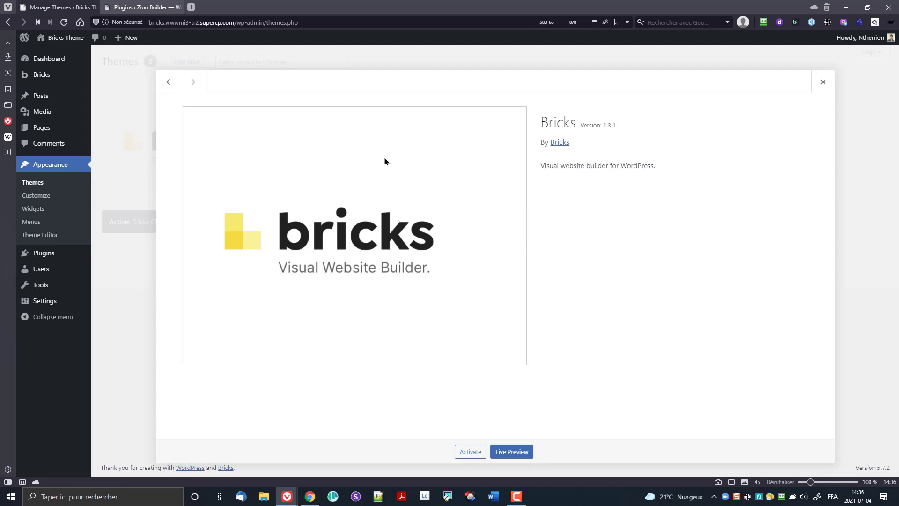
drag(602, 125, 623, 124)
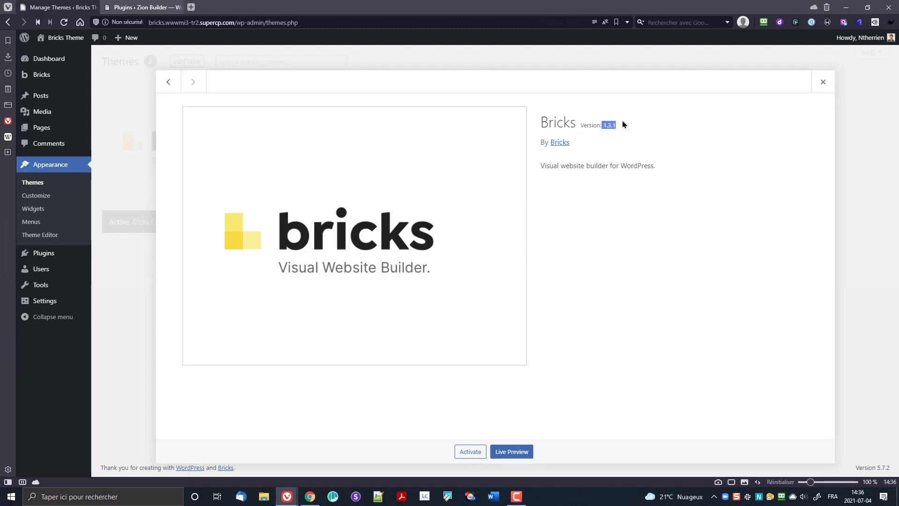
click(823, 83)
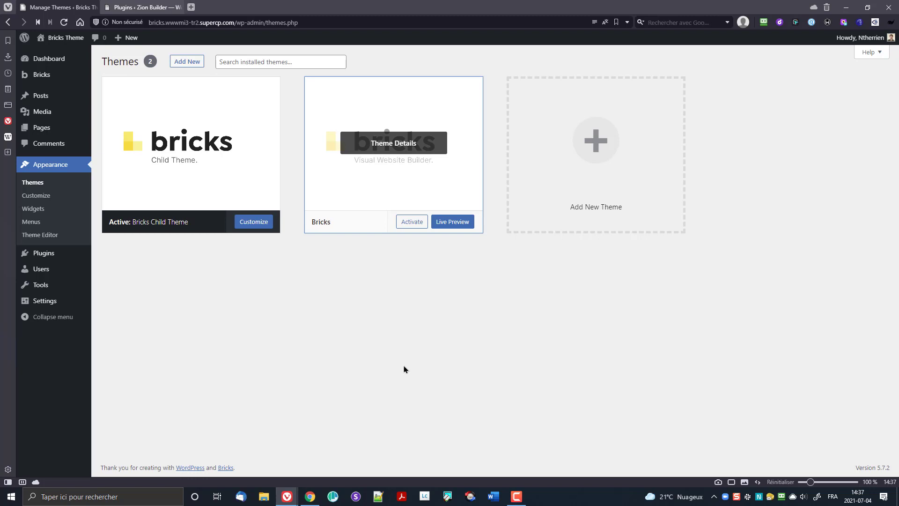
click(417, 152)
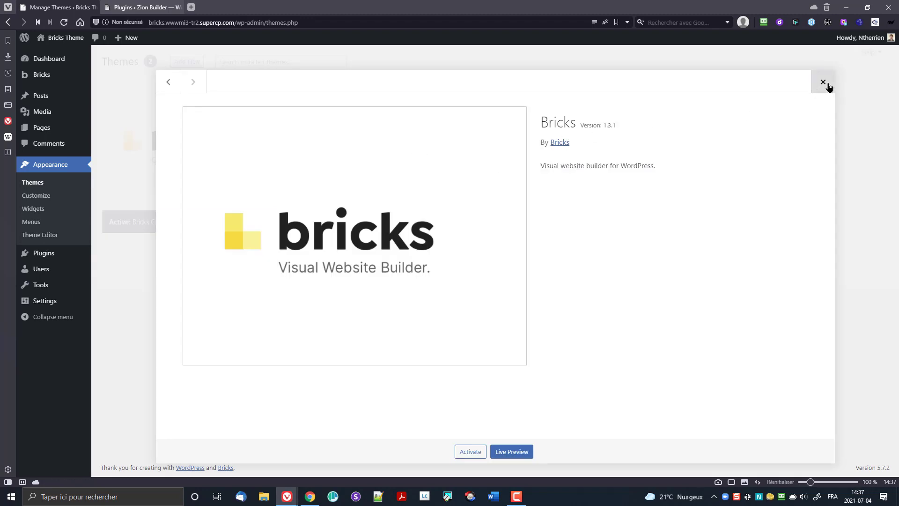
click(823, 83)
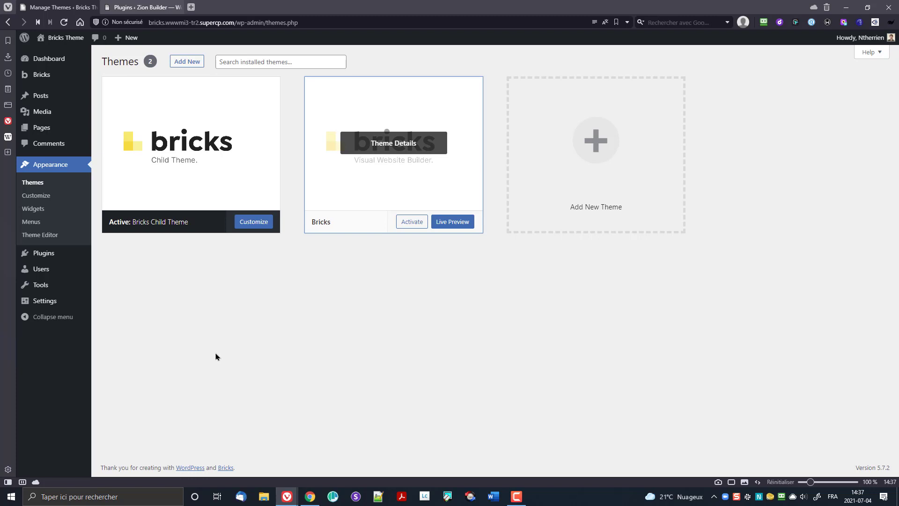
click(58, 256)
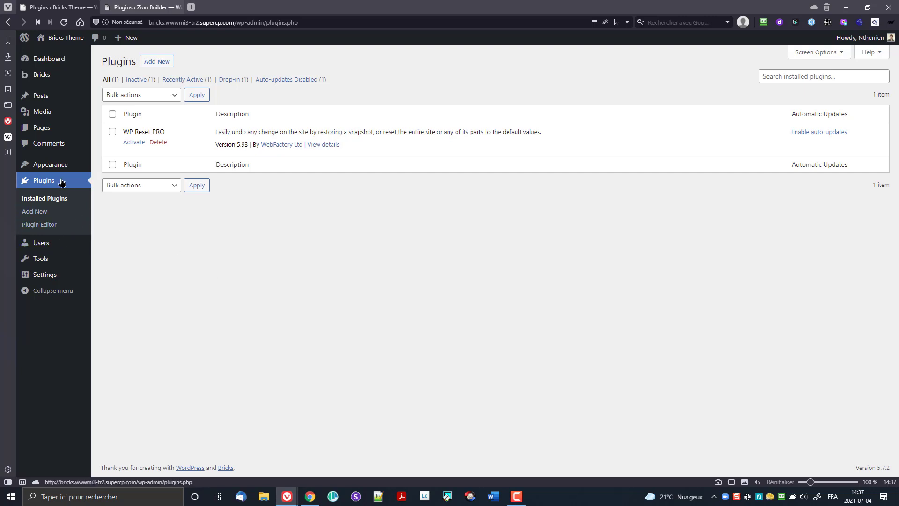
Step: Go back to Themes, then switch to the Zion Builder site and open its empty Media Library
click(140, 165)
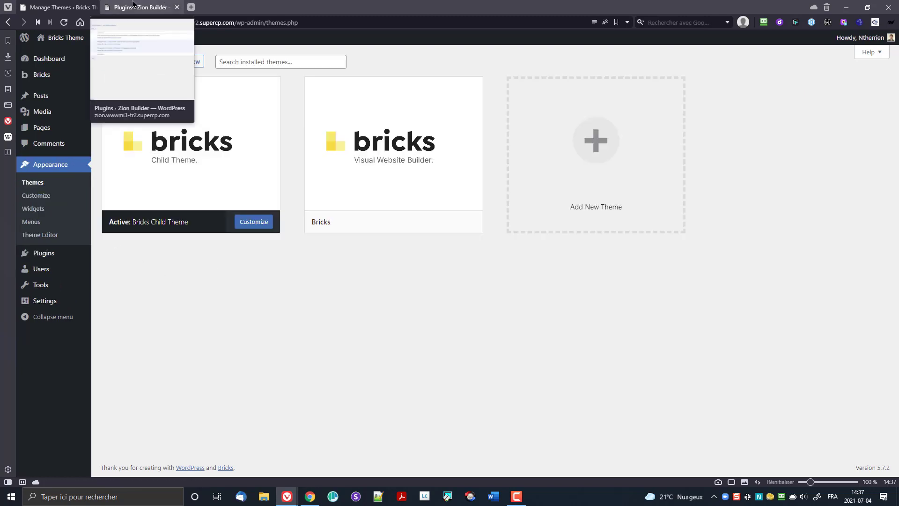
click(132, 4)
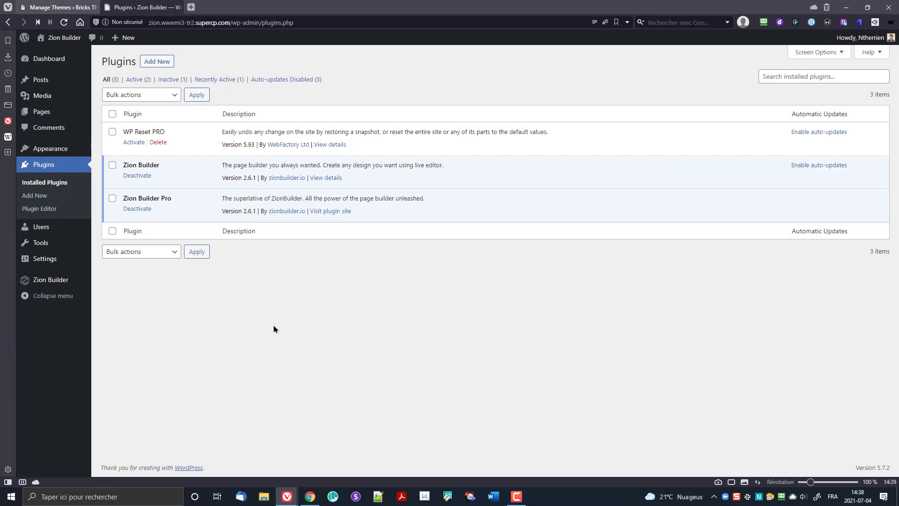
click(45, 97)
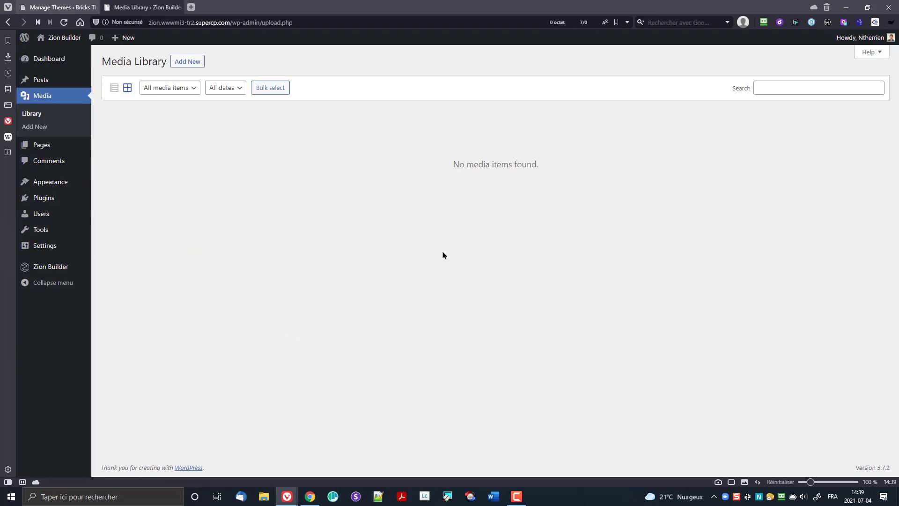
Step: Compare the Bricks and Zion media libraries, then open the Bricks site's Appearance > Themes page
click(50, 8)
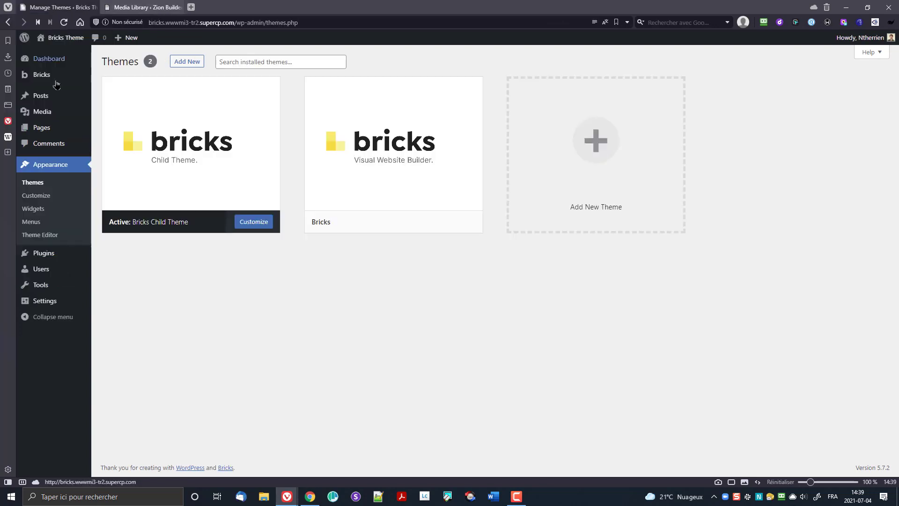
click(47, 113)
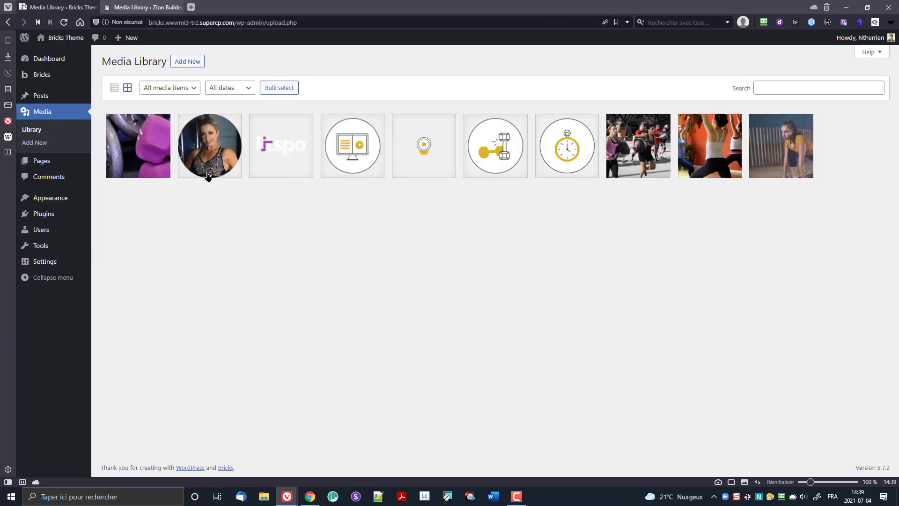
click(136, 7)
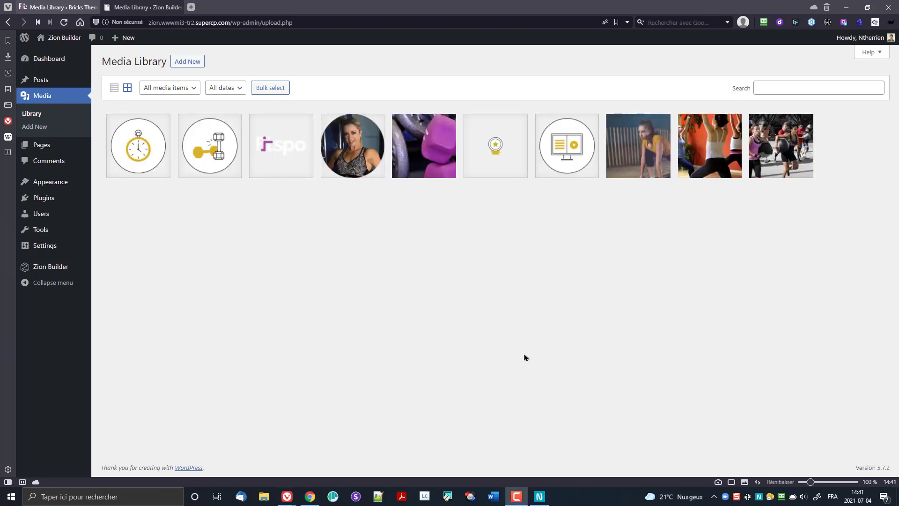
click(51, 9)
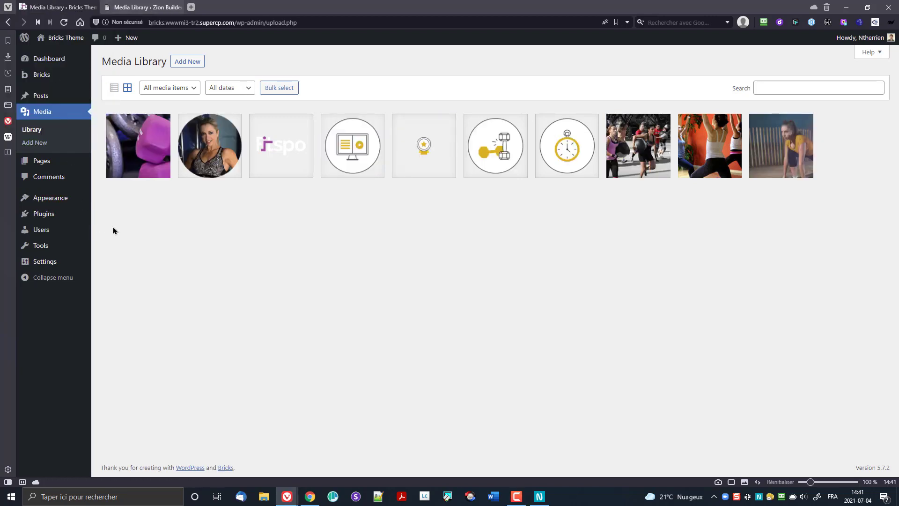
mouse_move(56, 203)
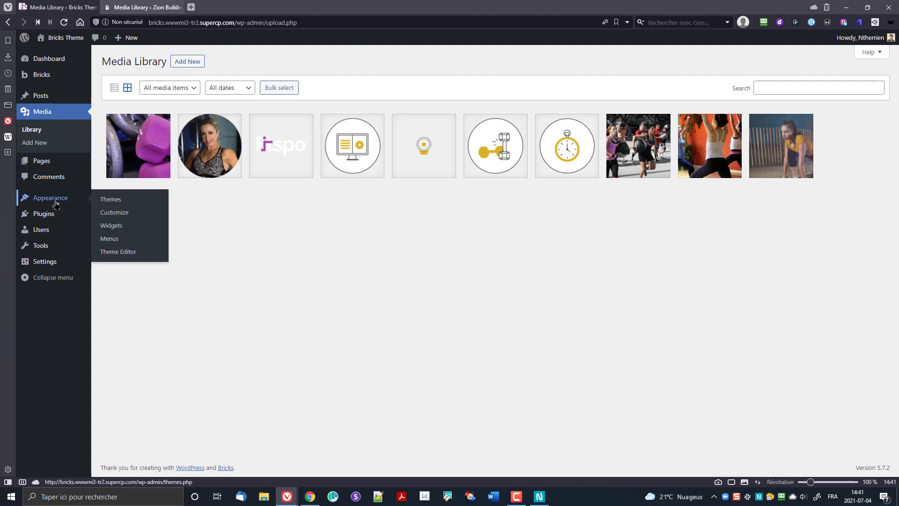
click(52, 199)
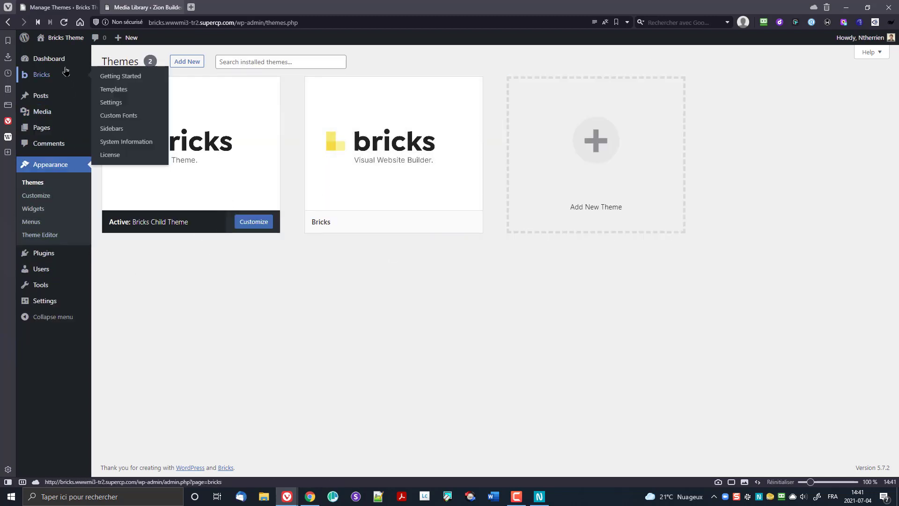
Step: Glance at Welcome to Bricks and the empty Templates list, then open Bricks Settings
click(45, 80)
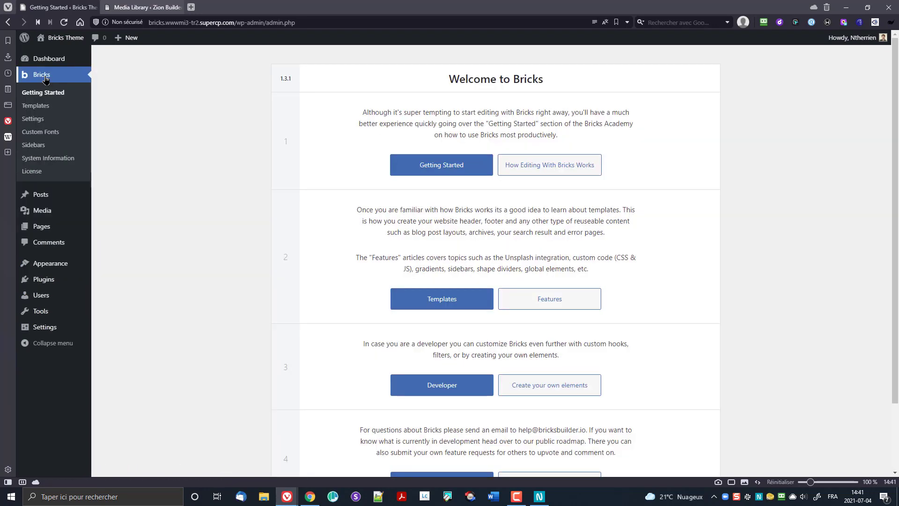
click(37, 107)
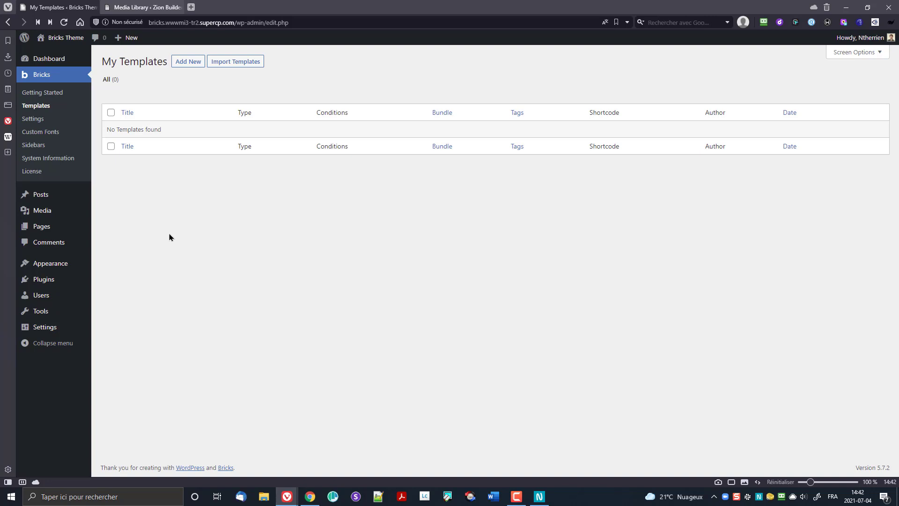
click(34, 120)
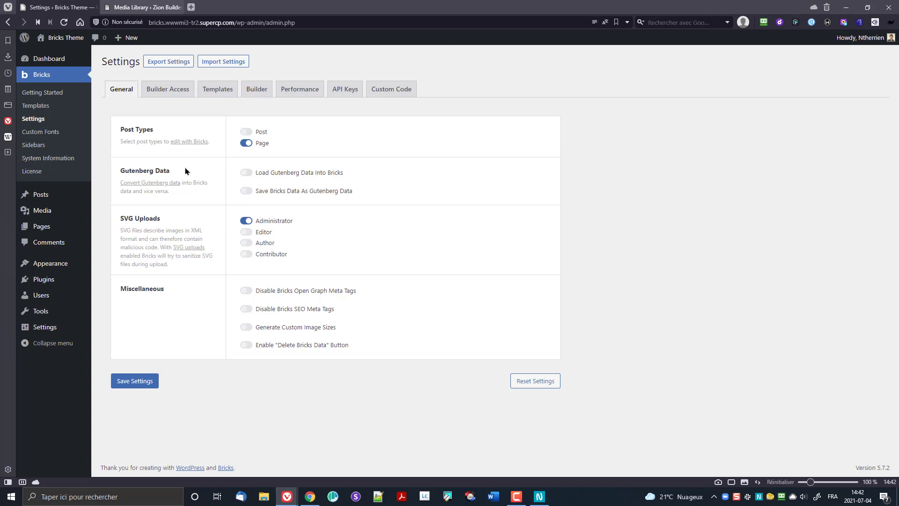
Step: Switch Bricks Settings to Builder Access to see per-role access levels
drag(111, 173, 185, 172)
click(408, 187)
click(180, 91)
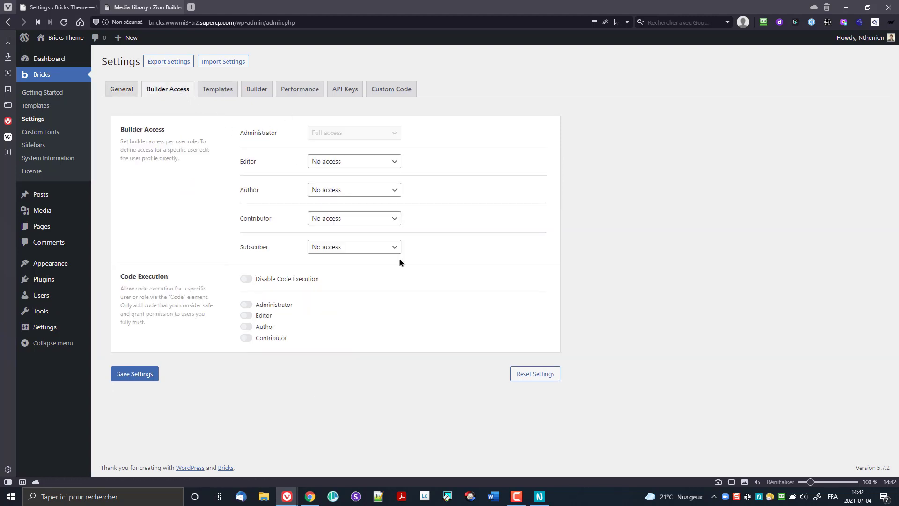
Step: Browse the Templates, Builder and Performance settings, keeping the builder language on Site Default
click(222, 93)
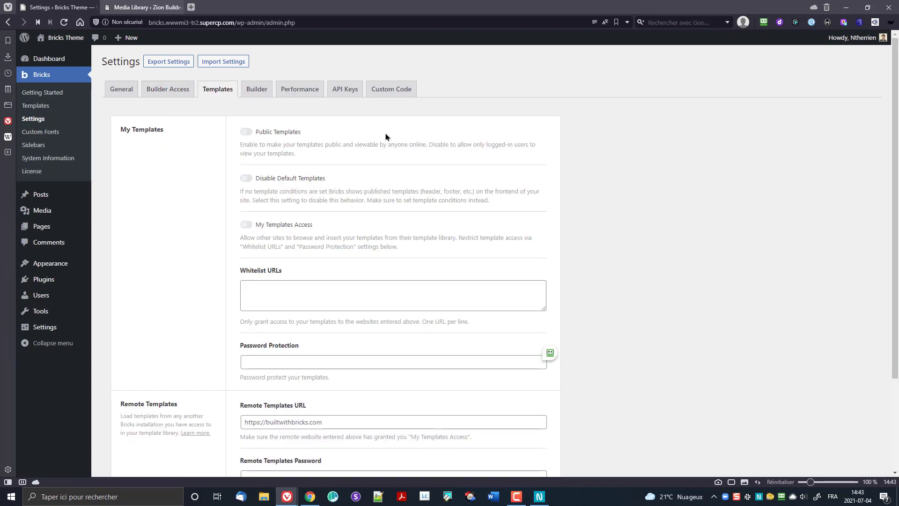
scroll(381, 133, down, 2)
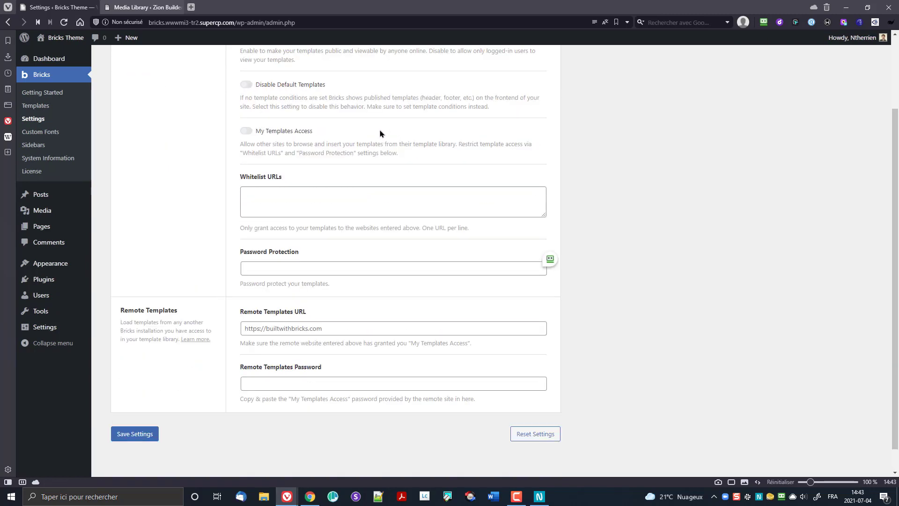
scroll(380, 133, up, 3)
click(267, 89)
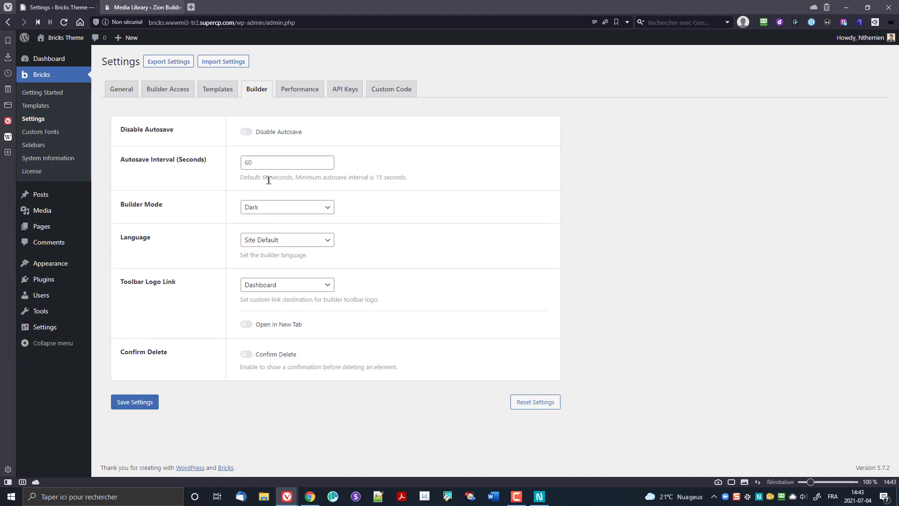
click(302, 246)
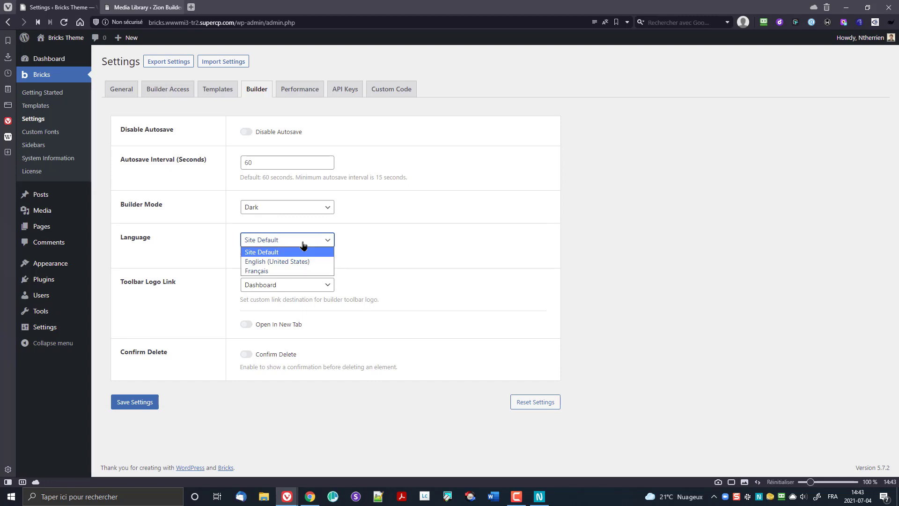
click(302, 242)
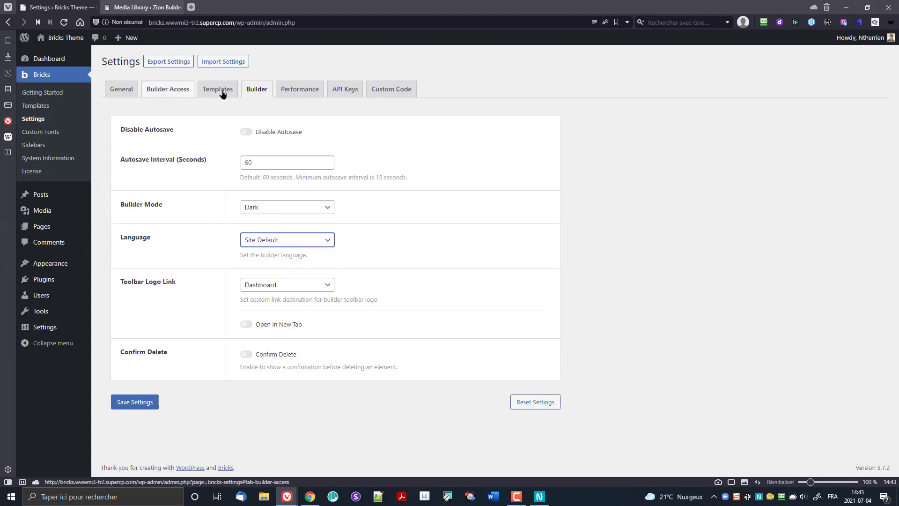
click(288, 97)
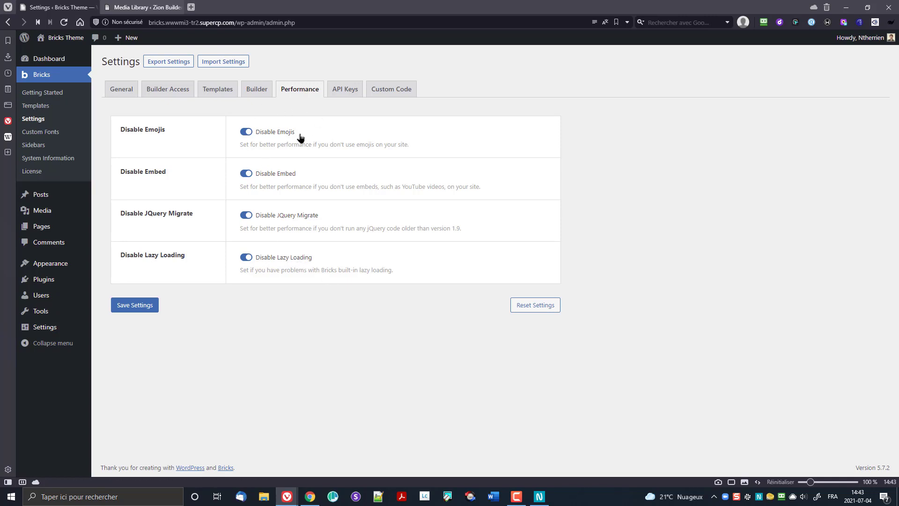
Step: Check the API Keys settings, then review the empty Custom CSS and script fields
click(344, 93)
click(415, 95)
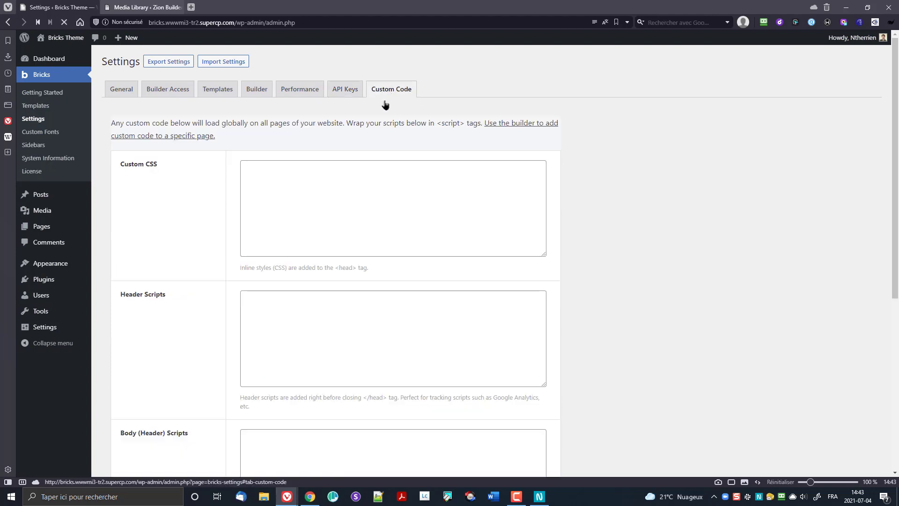
scroll(441, 144, down, 5)
scroll(406, 177, up, 5)
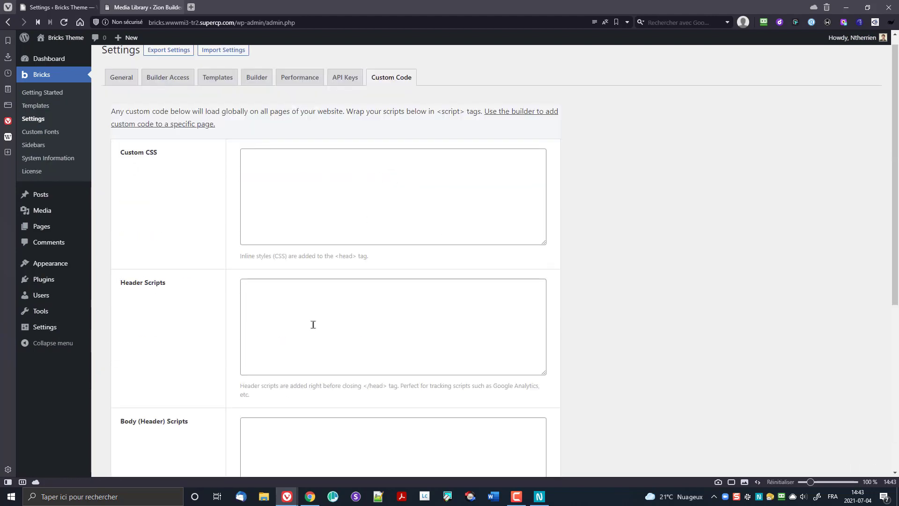
scroll(311, 323, down, 5)
scroll(313, 327, up, 5)
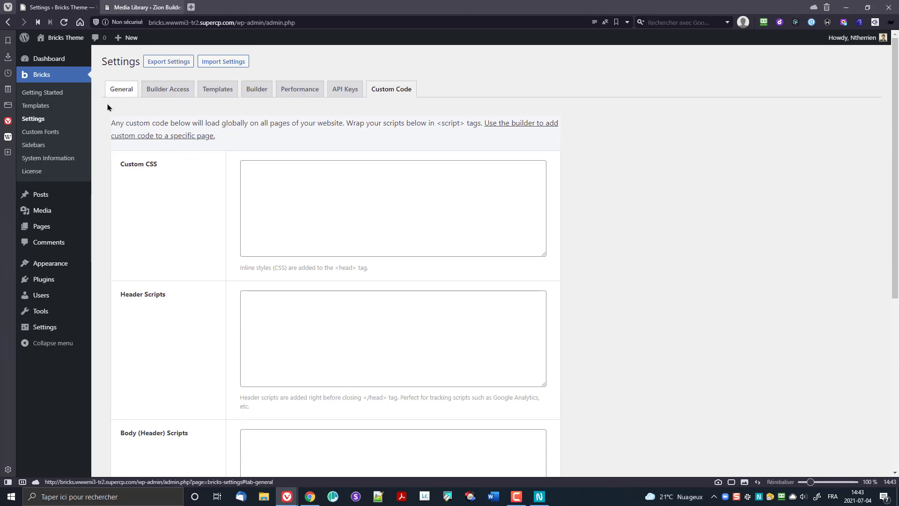
Step: View Custom Fonts, Sidebars, System Information and License, ending on the Getting Started page
click(57, 132)
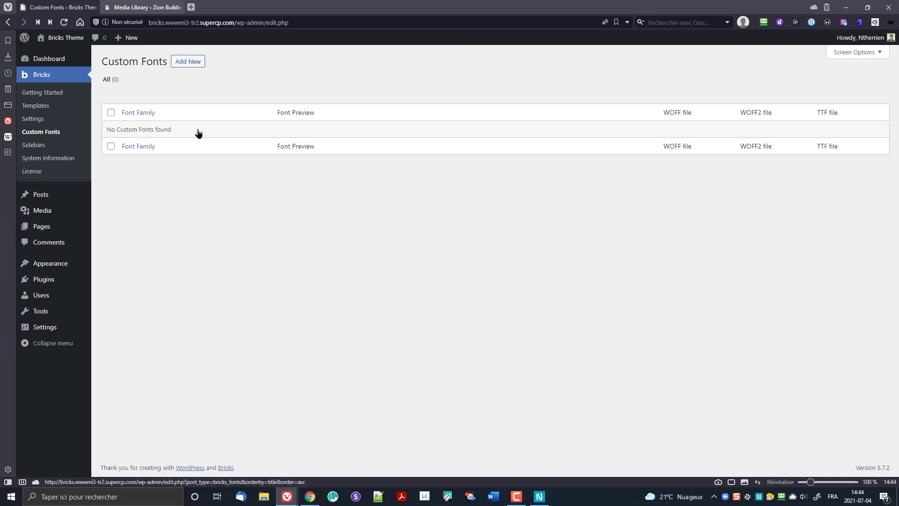
click(31, 145)
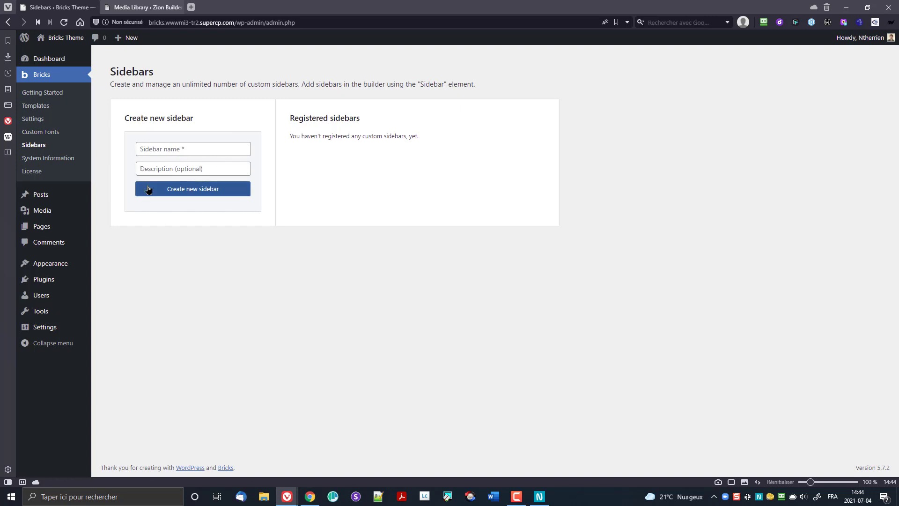
click(56, 158)
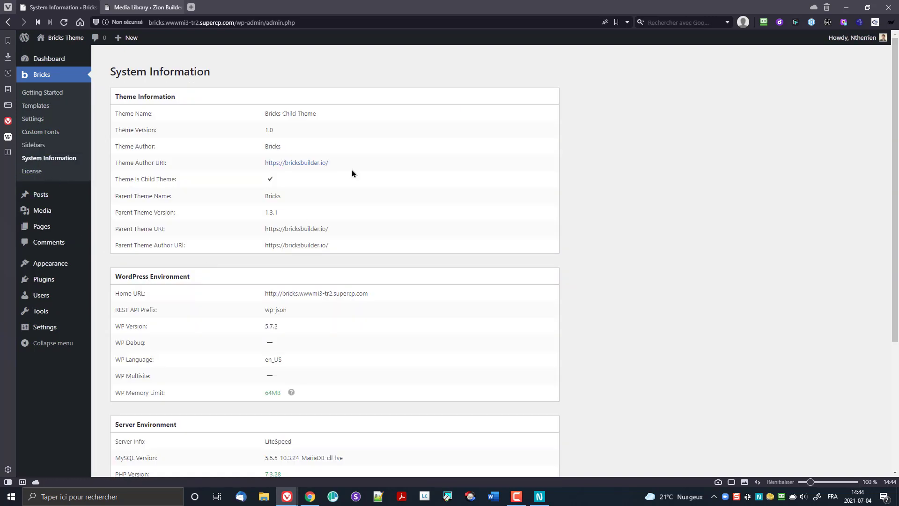
scroll(351, 176, down, 4)
scroll(304, 173, up, 4)
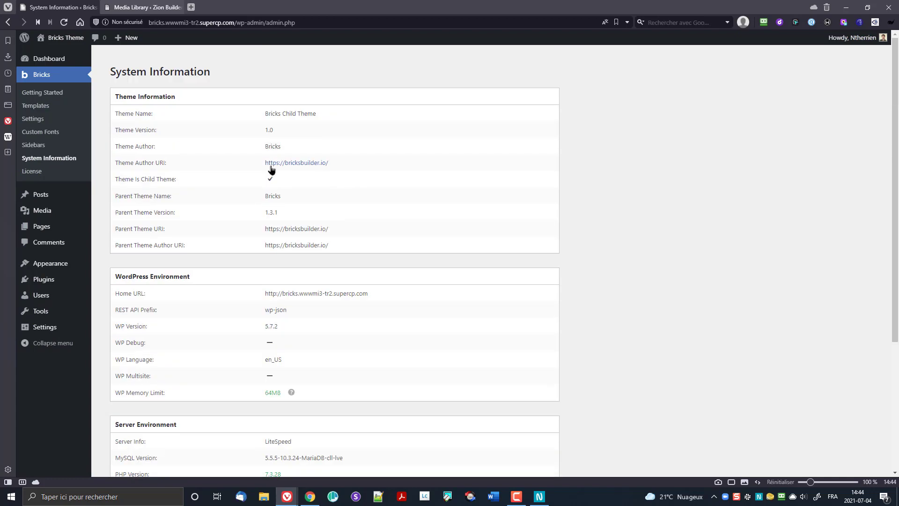
click(30, 173)
click(37, 92)
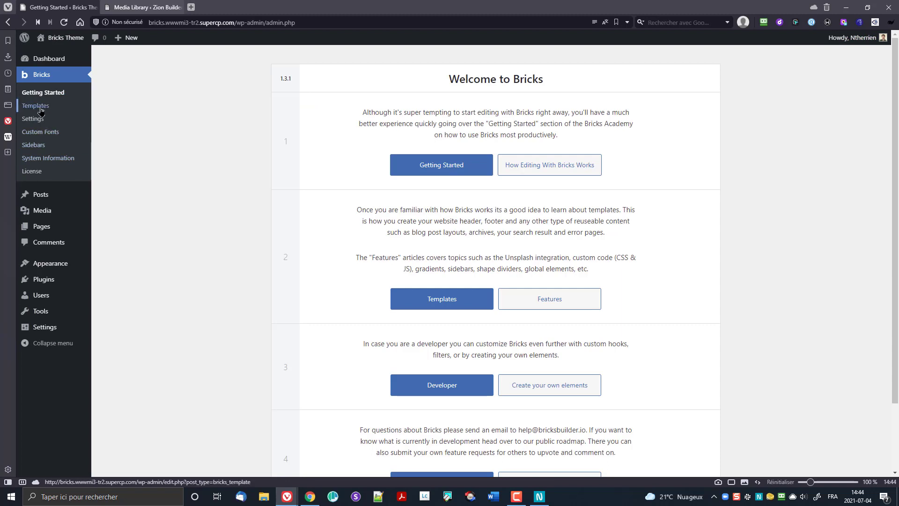
Step: Add a new page titled 'Landing Page', publish it, and open it in Bricks
click(44, 230)
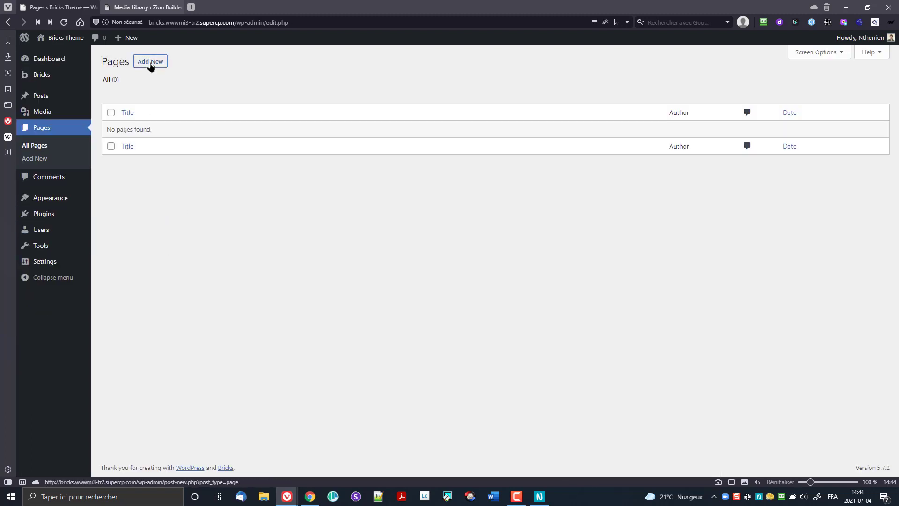
click(151, 66)
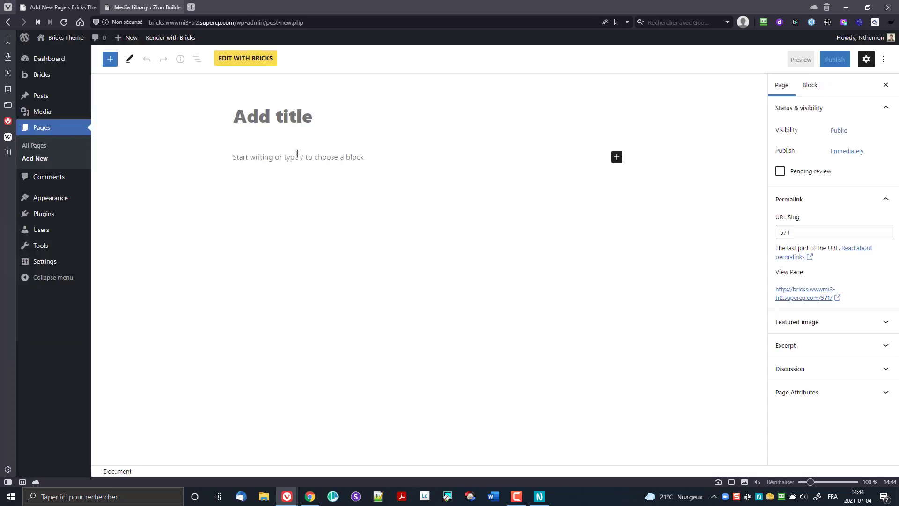
text(Landing )
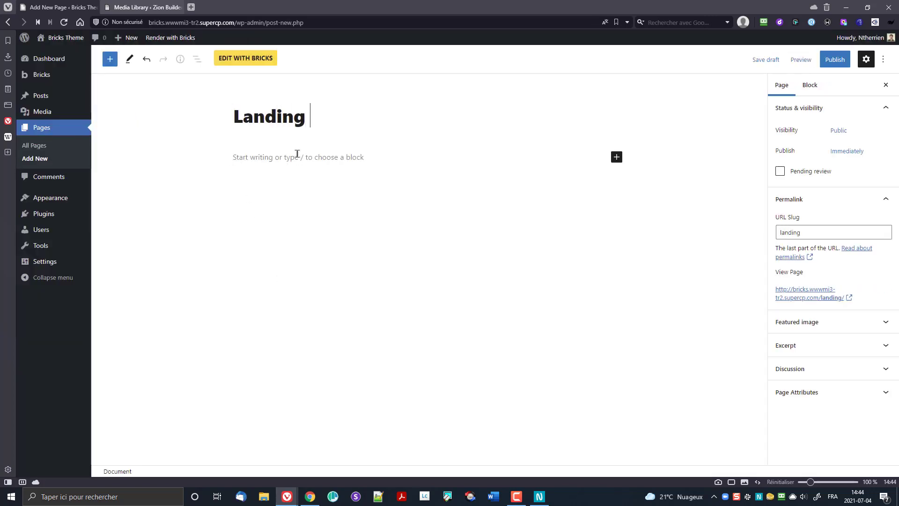
text(Page)
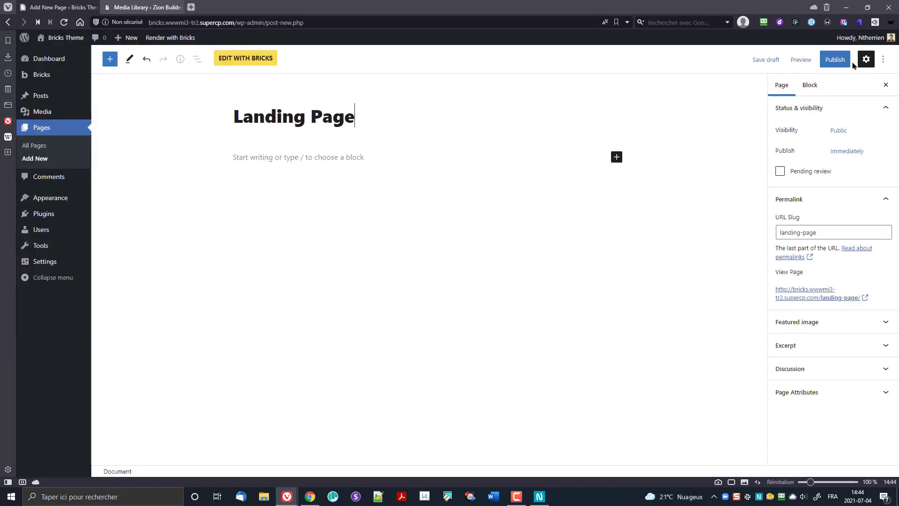
click(831, 61)
click(793, 62)
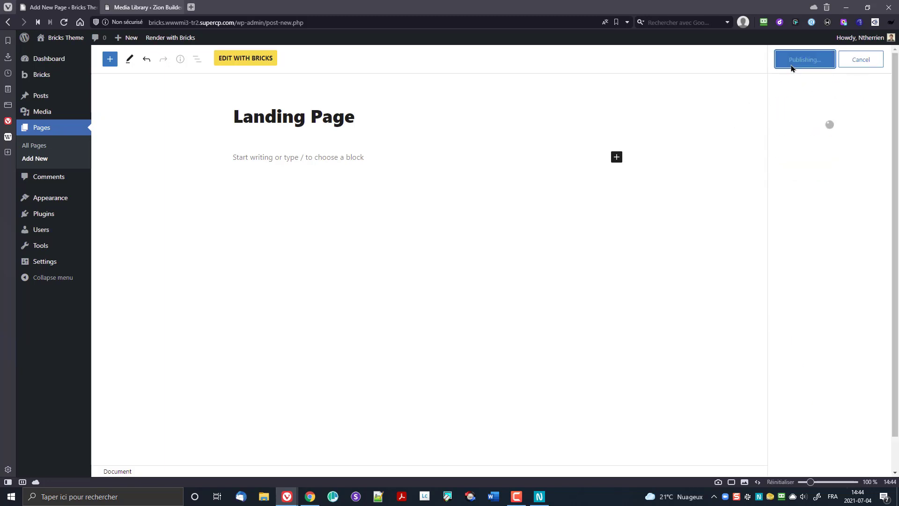
click(245, 61)
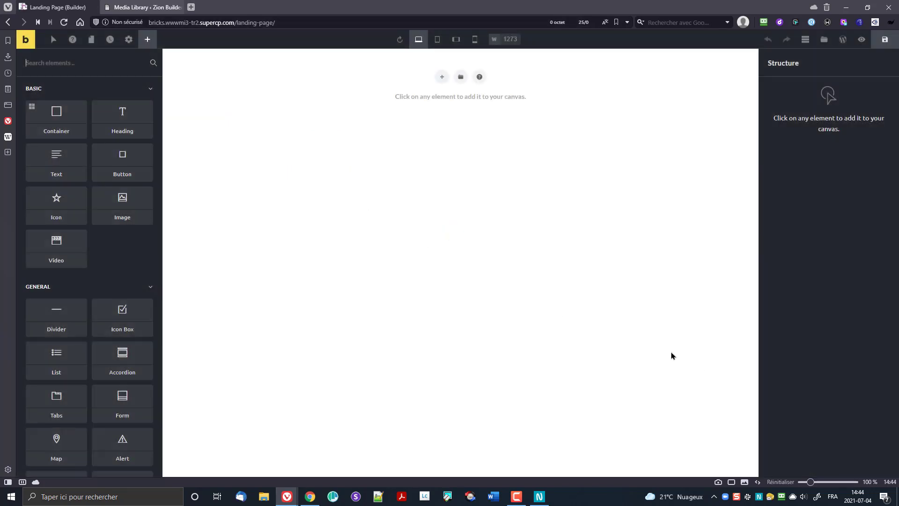
Step: Toggle the Structure panel off and on and scroll through the Elements list
click(806, 40)
click(806, 41)
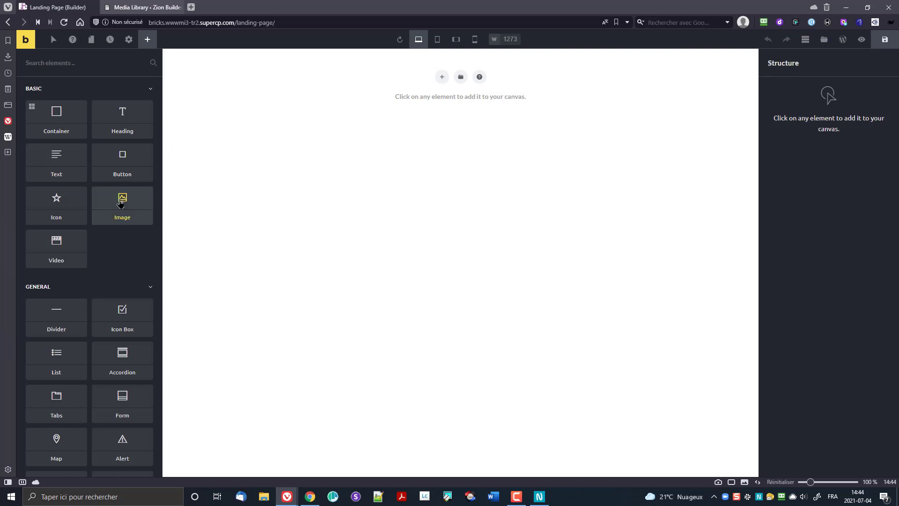
scroll(92, 207, down, 12)
scroll(92, 206, down, 6)
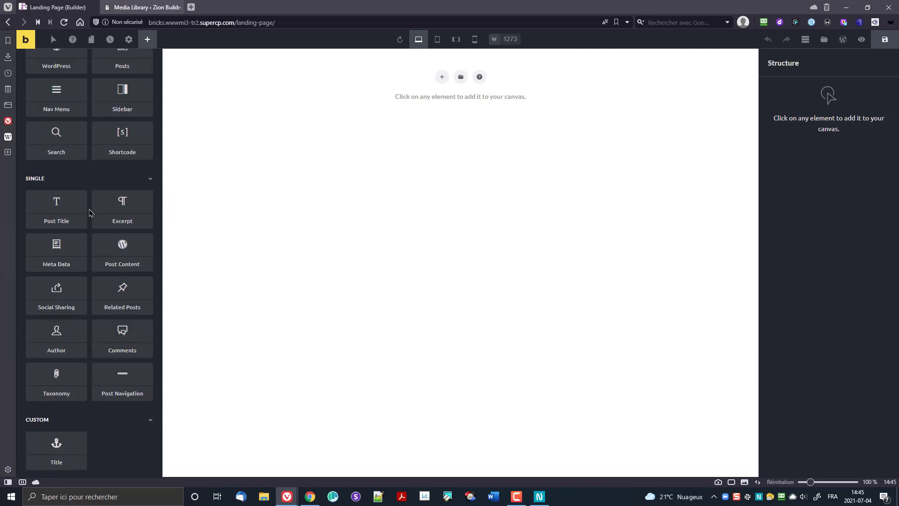
scroll(89, 208, up, 18)
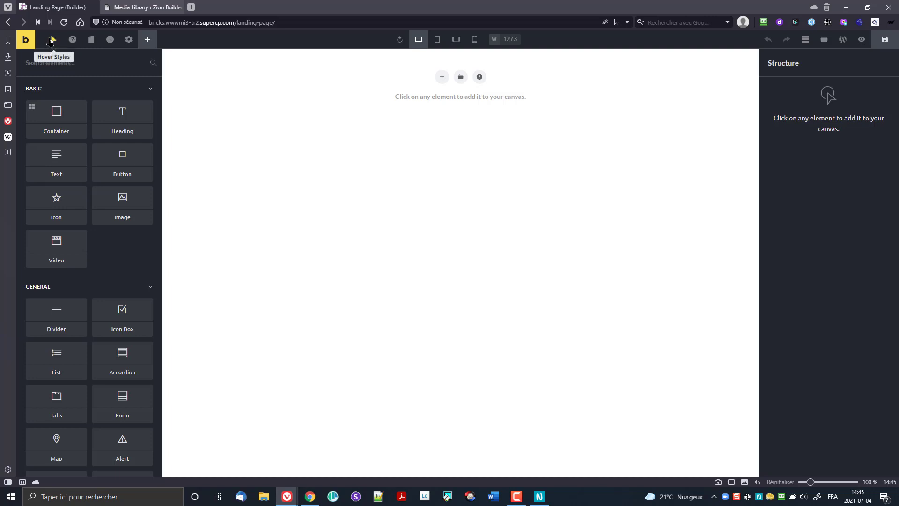
Step: Browse the Pages panel's post type choices and the empty Revisions, then open Settings
click(91, 40)
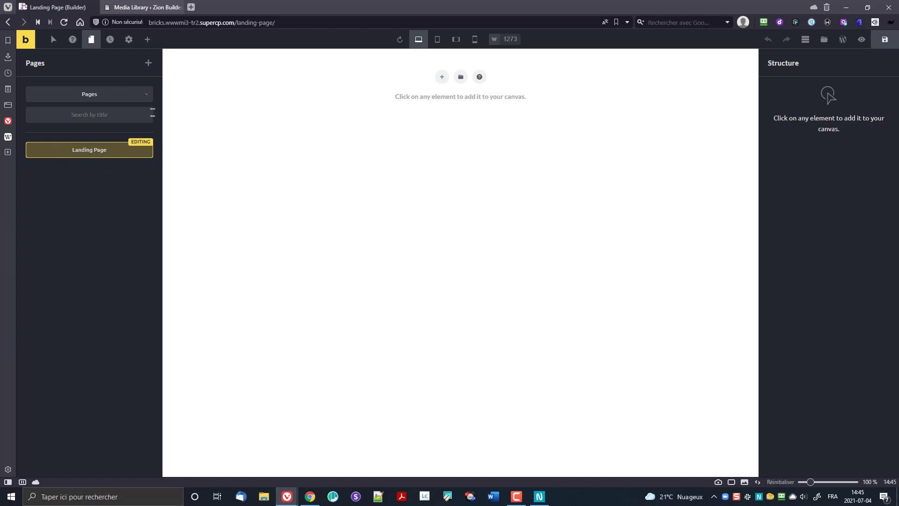
click(132, 100)
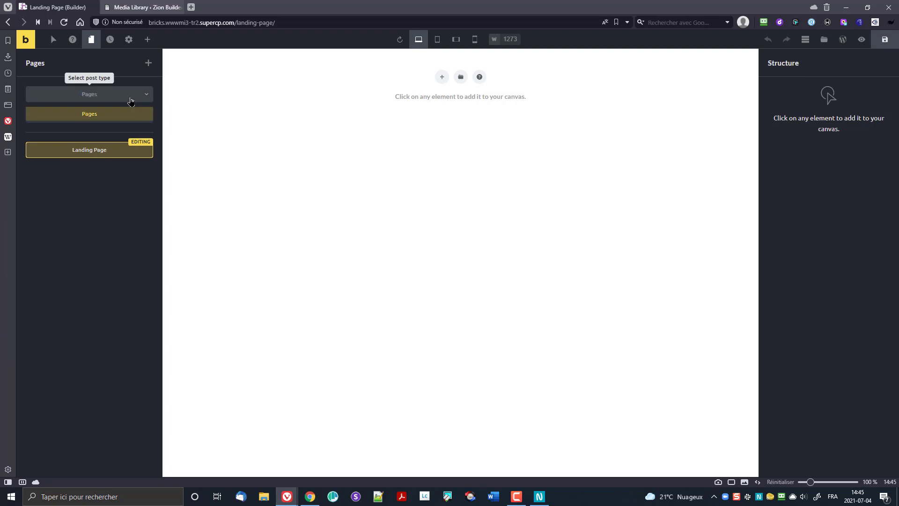
click(131, 101)
click(131, 101)
click(124, 100)
click(124, 99)
click(123, 101)
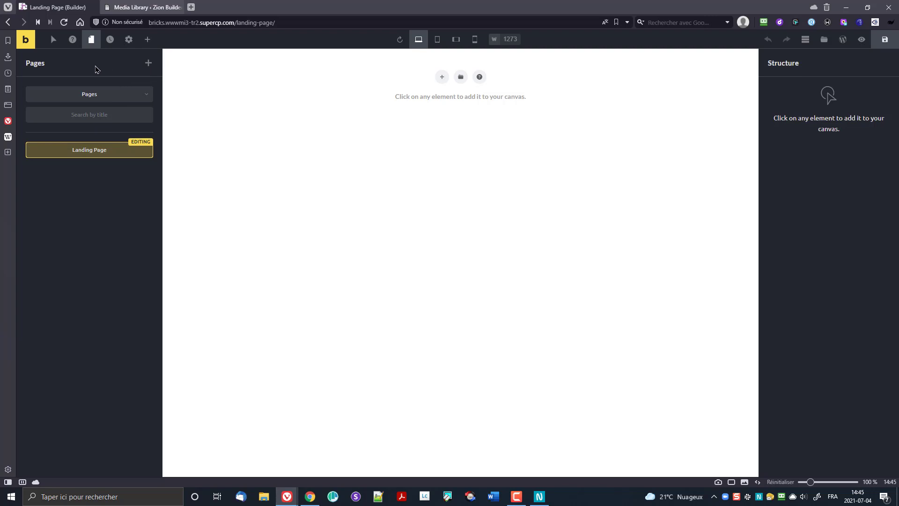
click(109, 39)
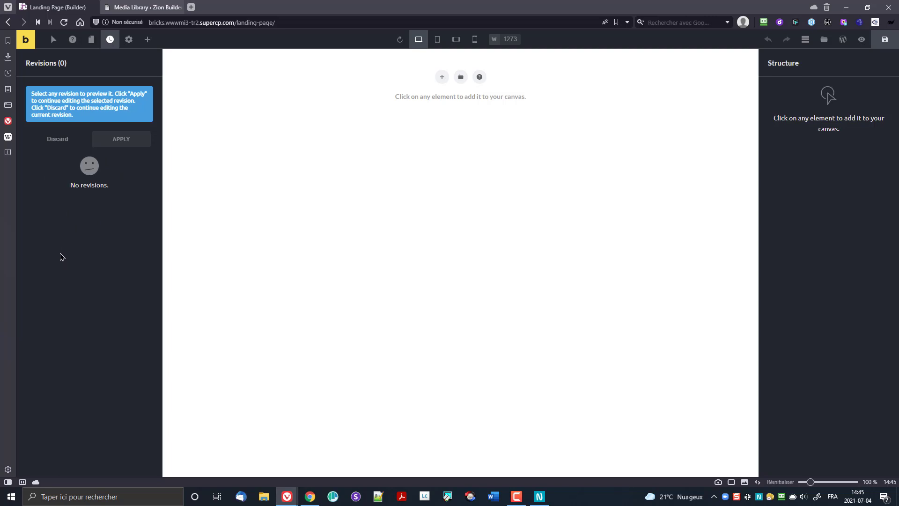
click(129, 40)
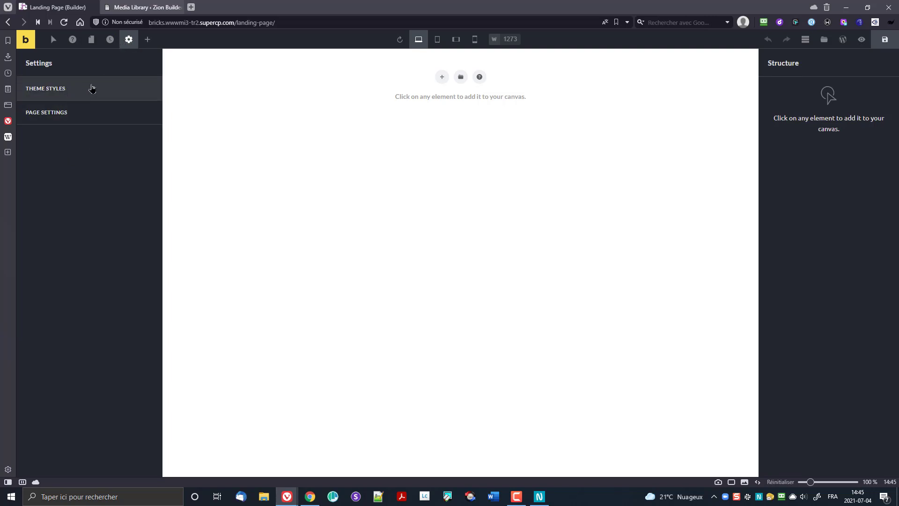
Step: In Theme Styles, clear Martial Arts and repeatedly clear and reapply the landing theme style
click(149, 41)
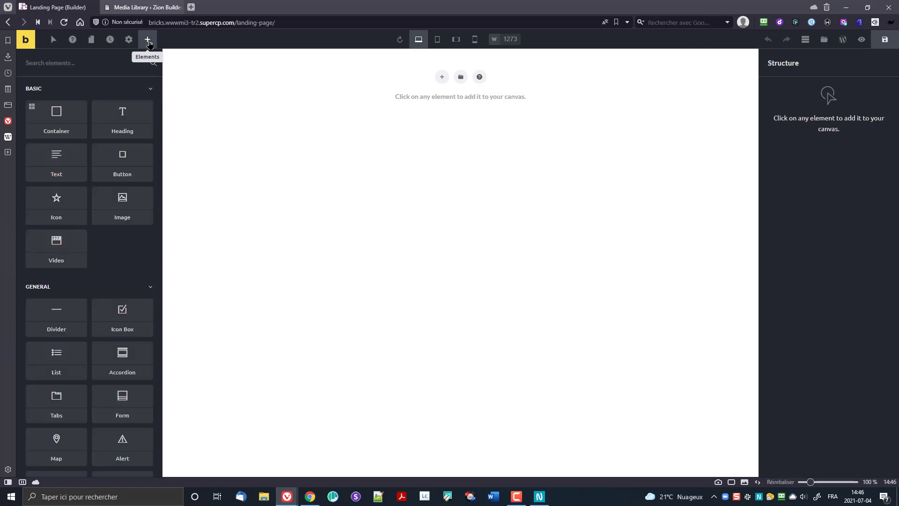
click(129, 39)
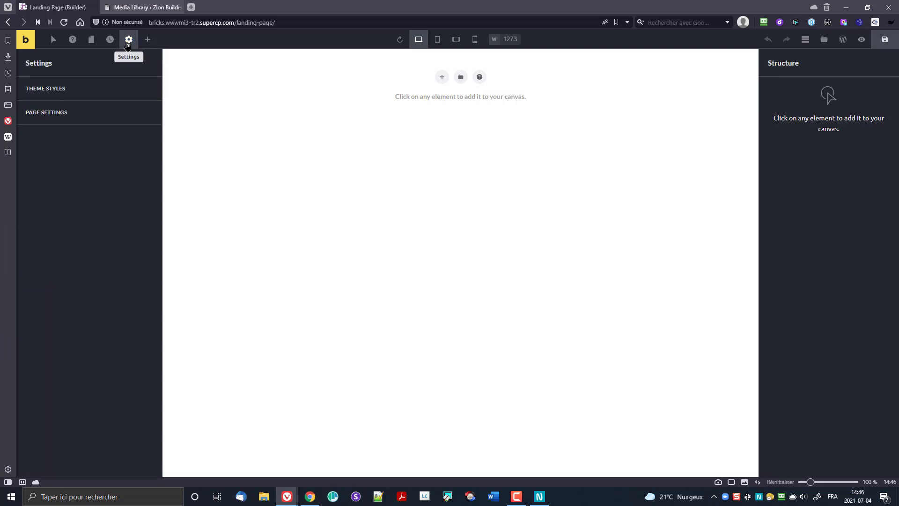
click(57, 90)
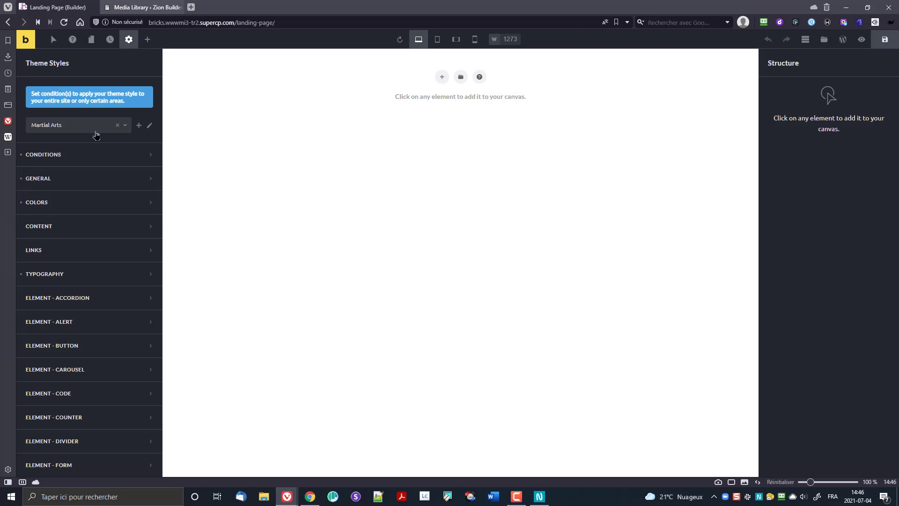
click(117, 125)
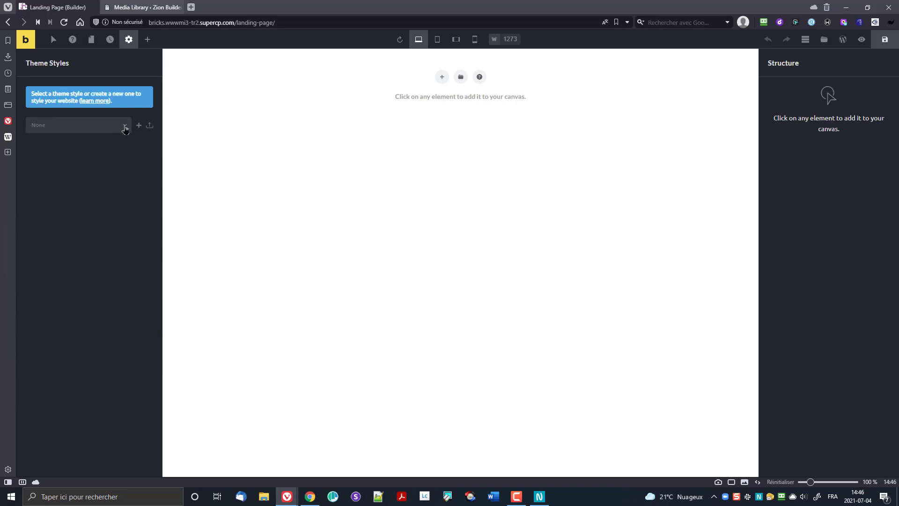
click(120, 127)
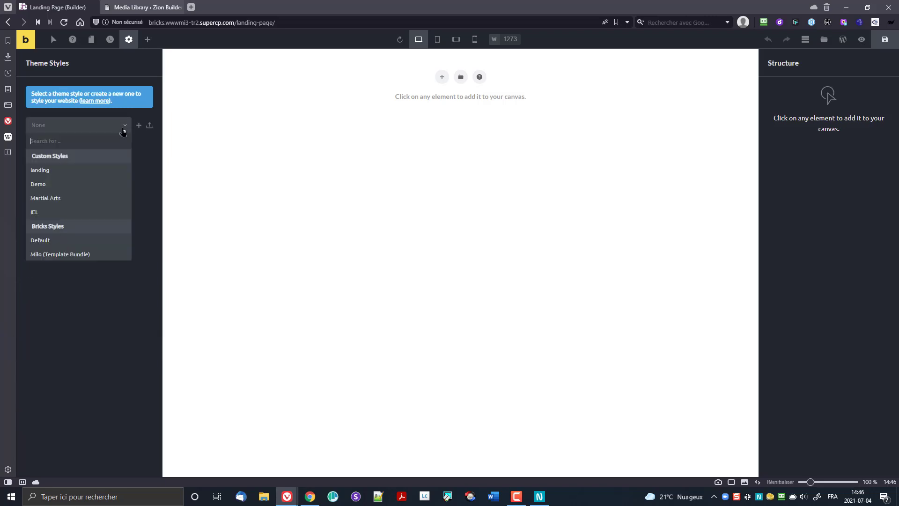
click(117, 171)
click(117, 126)
click(88, 132)
click(76, 174)
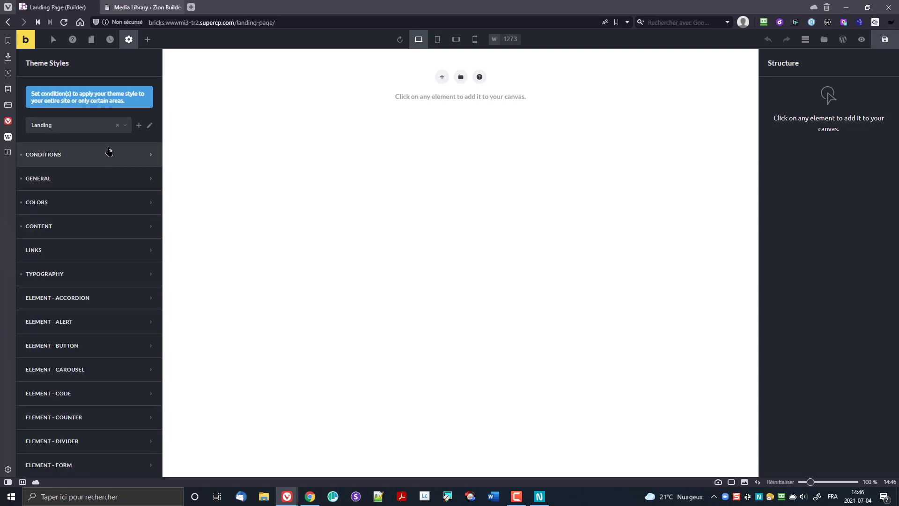
click(117, 126)
click(105, 128)
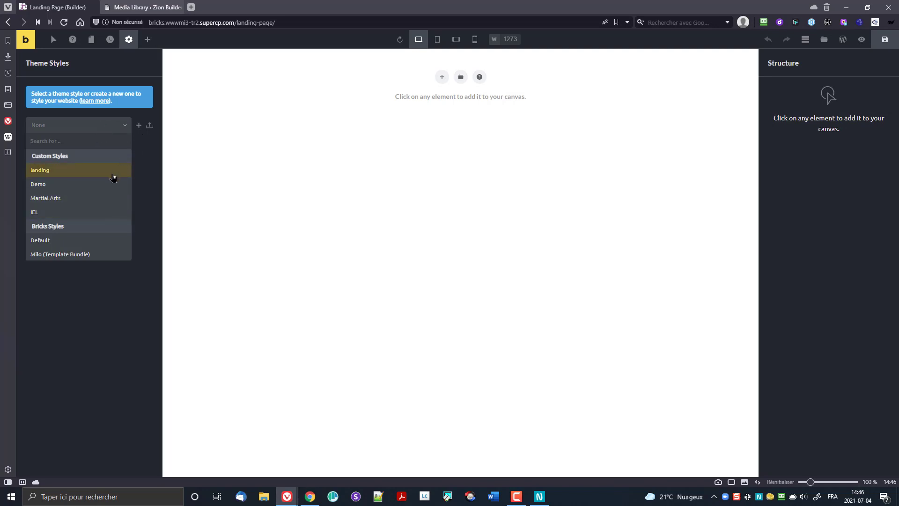
click(60, 173)
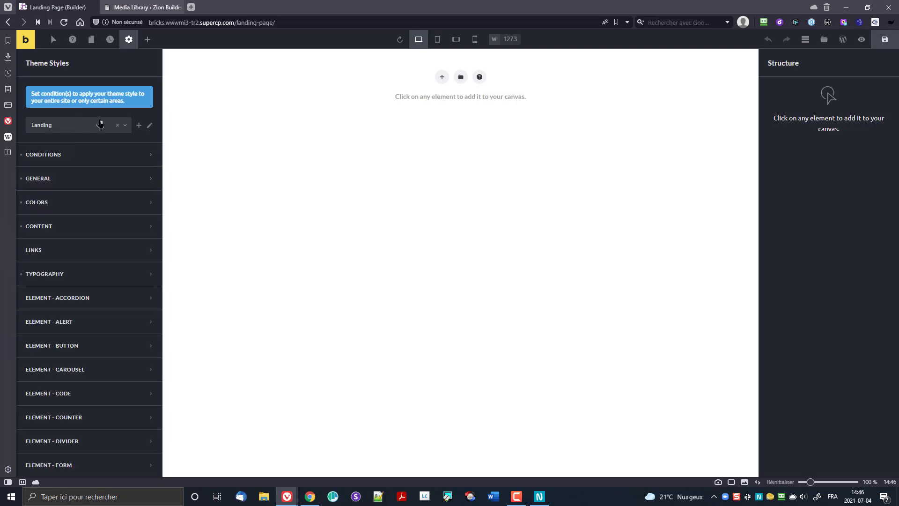
Step: Delete the landing theme style, then start a new theme style with Demo kept current
click(150, 127)
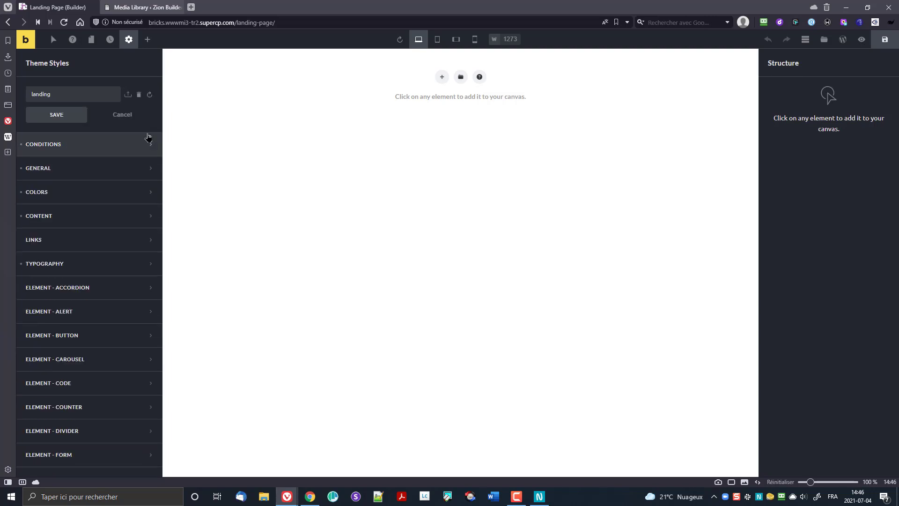
click(139, 95)
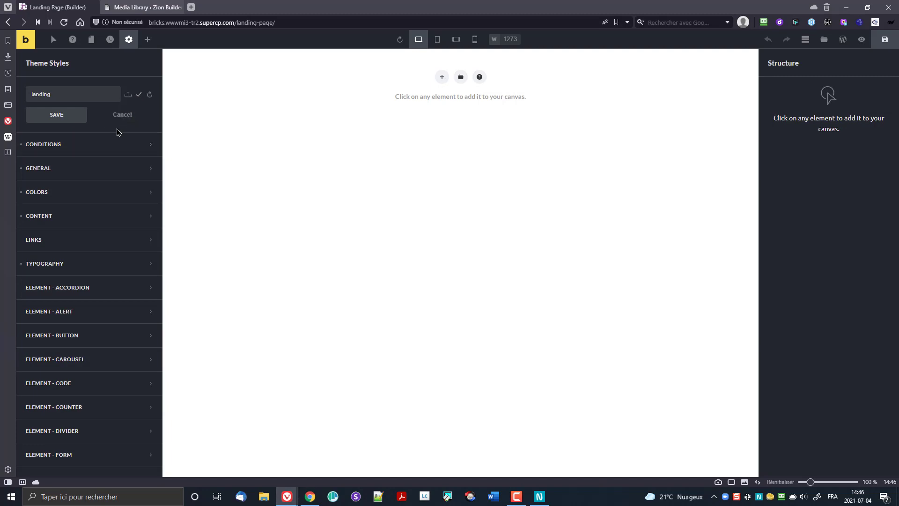
click(138, 95)
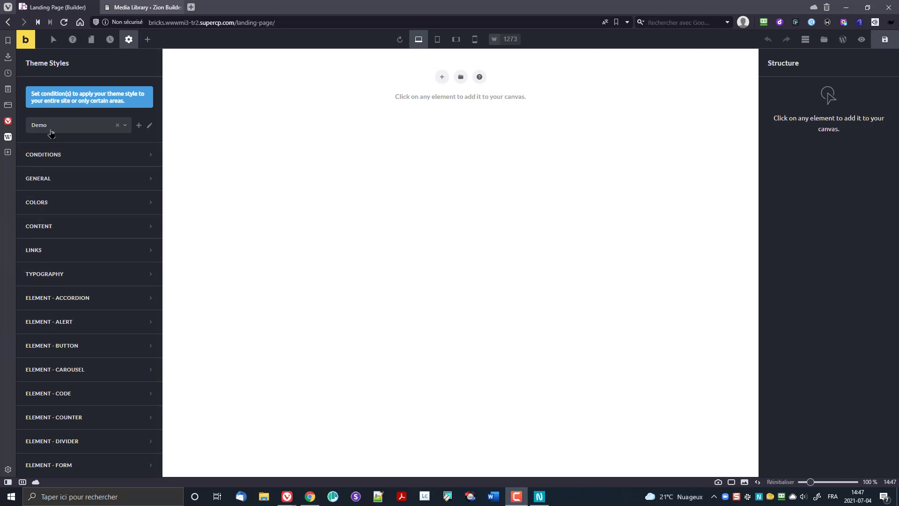
click(51, 132)
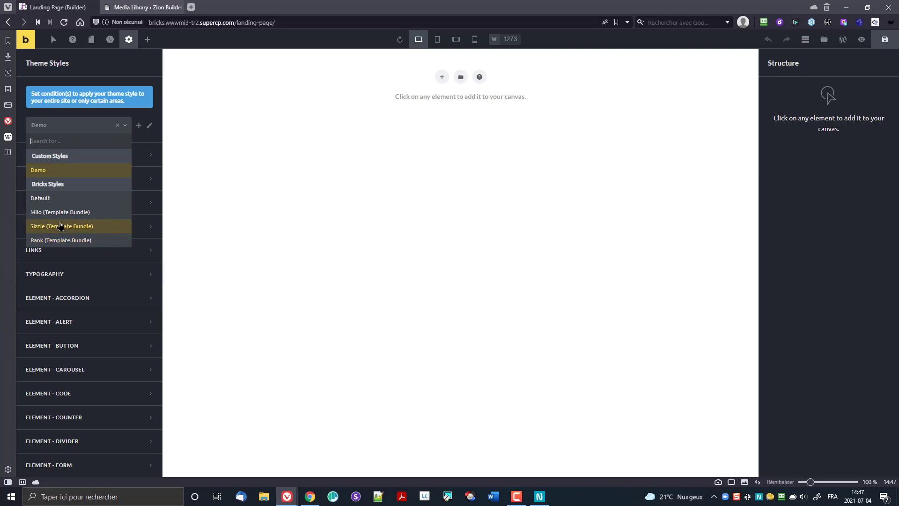
click(66, 132)
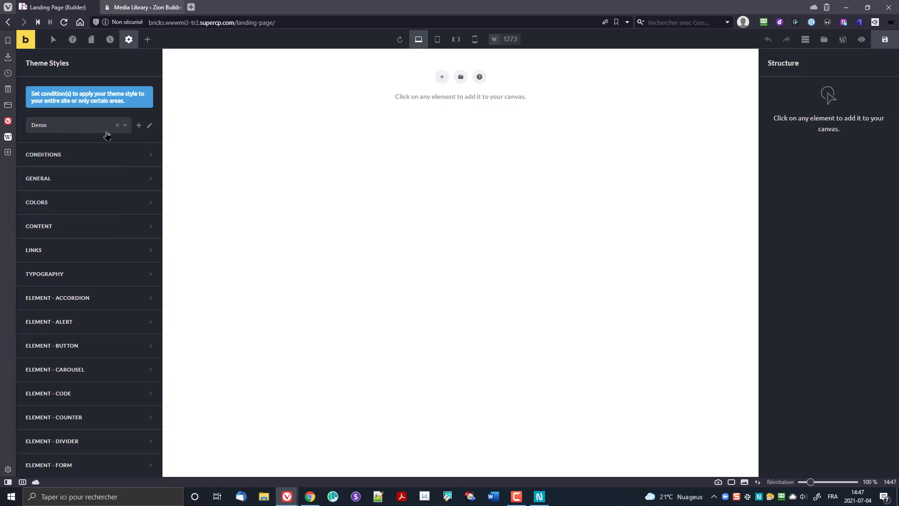
click(139, 127)
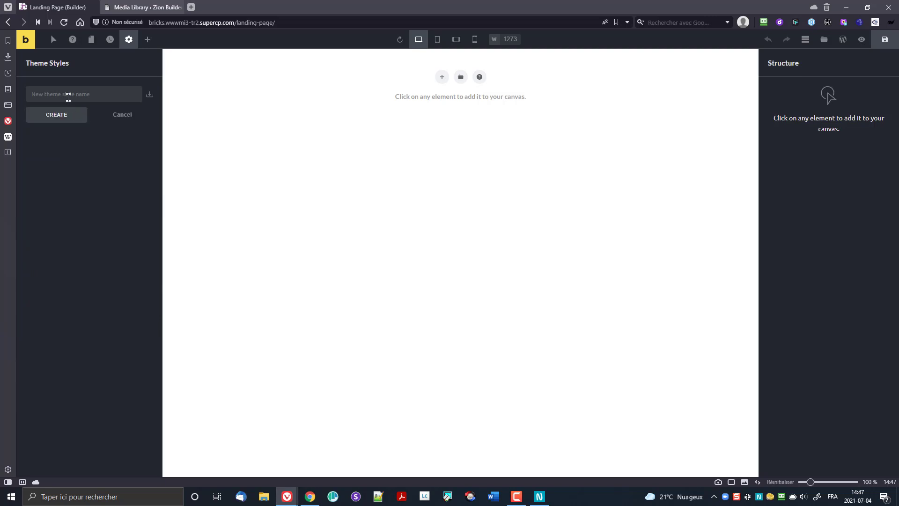
Step: Create a new theme style named Landing and expand its General settings group
text(Landing)
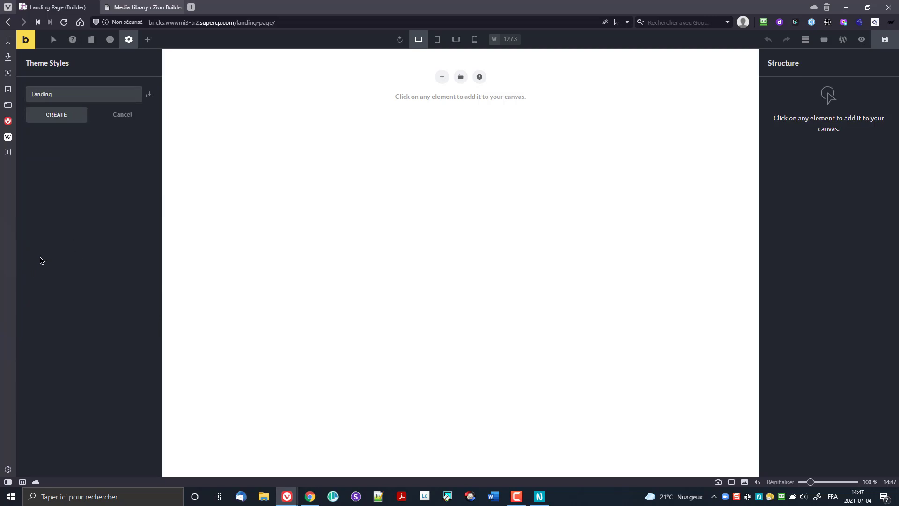
click(50, 115)
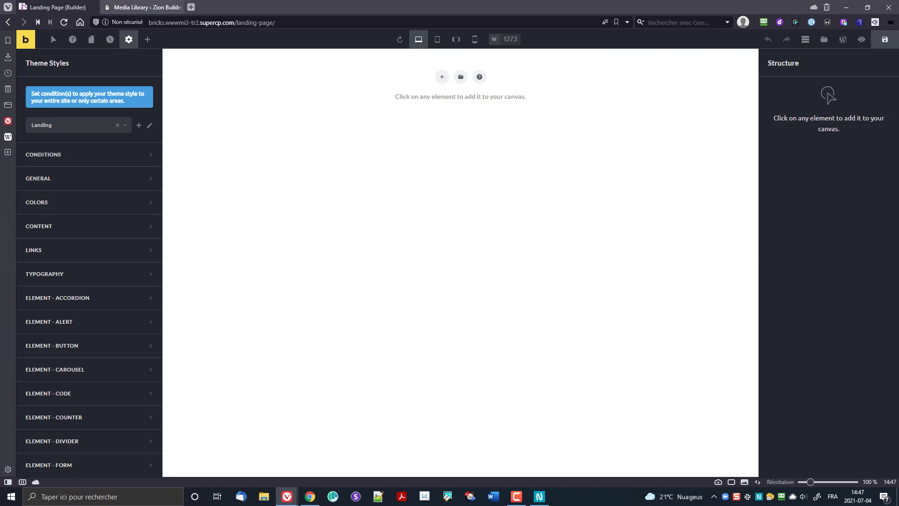
click(59, 154)
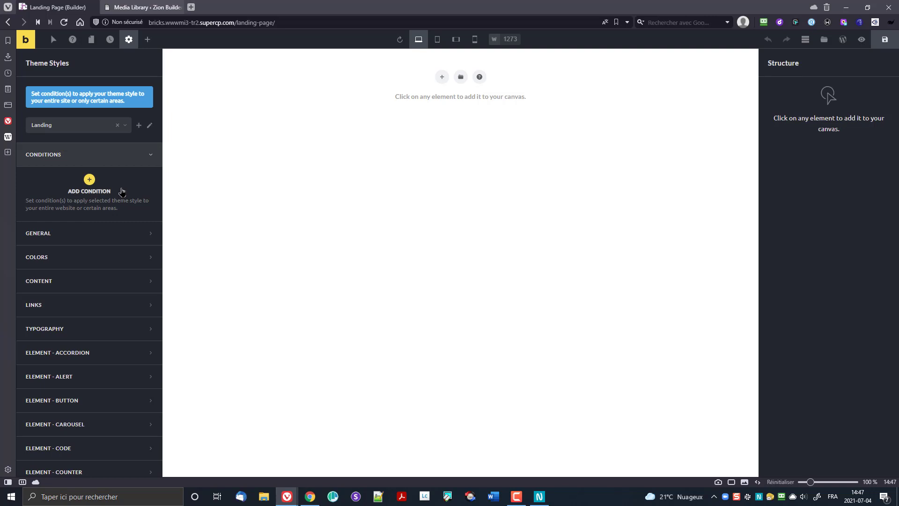
click(143, 156)
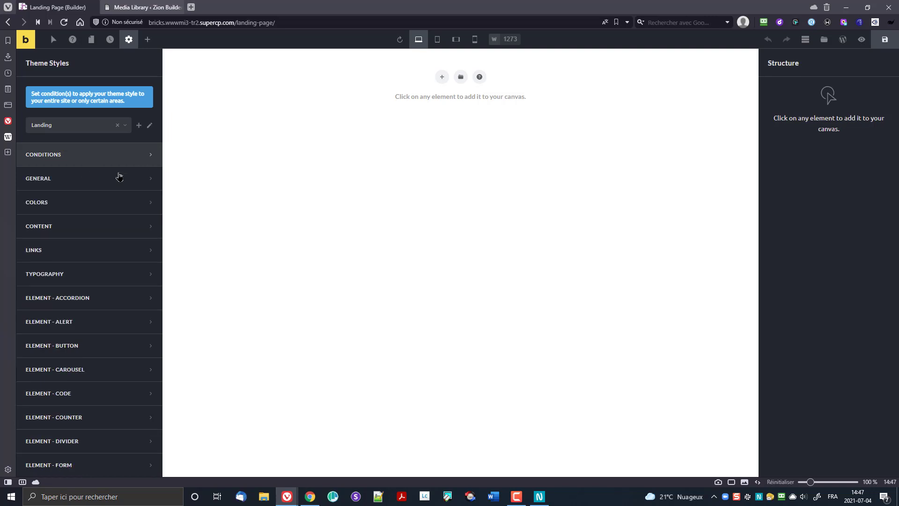
click(104, 180)
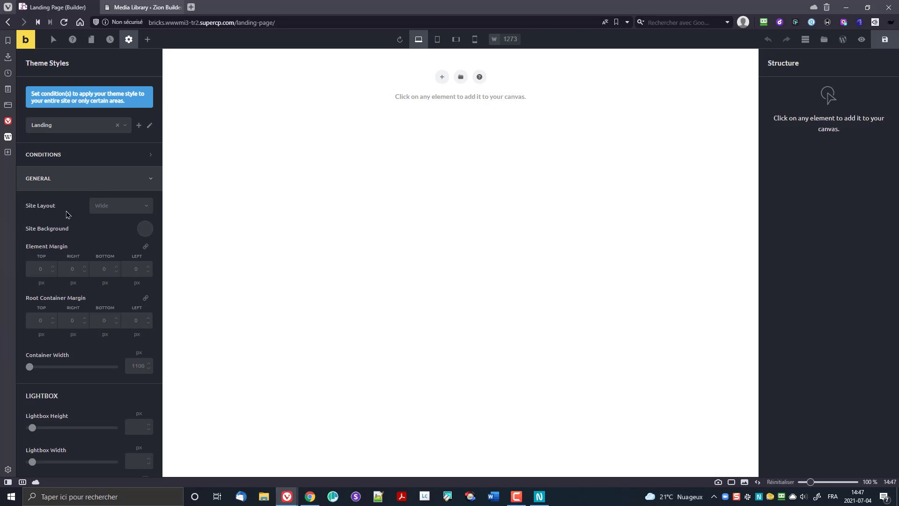
Step: Keep the Wide site layout, set container width to 1200 px, then expand Colors
click(115, 205)
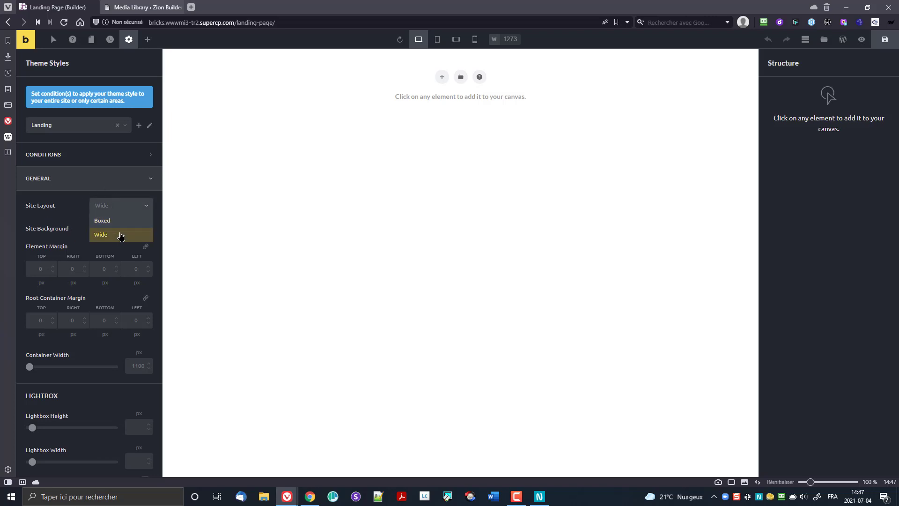
click(65, 217)
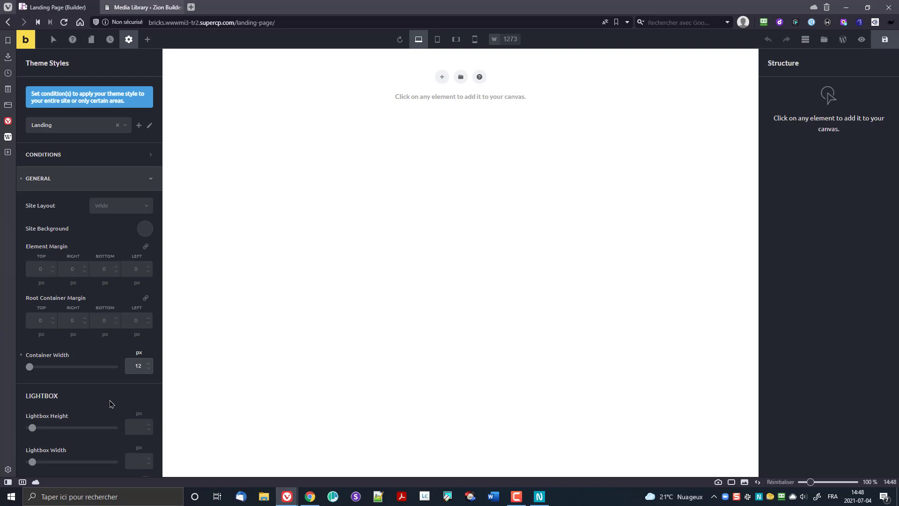
text(00)
click(93, 349)
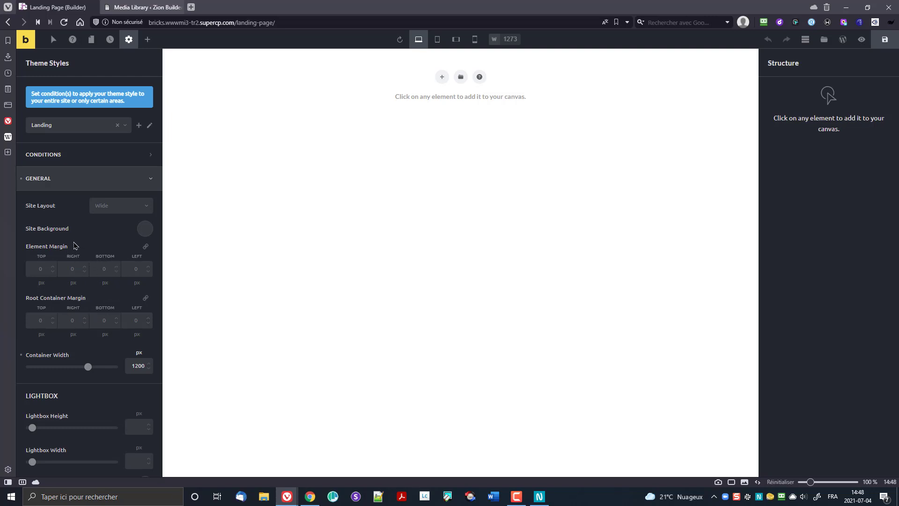
click(80, 183)
click(79, 211)
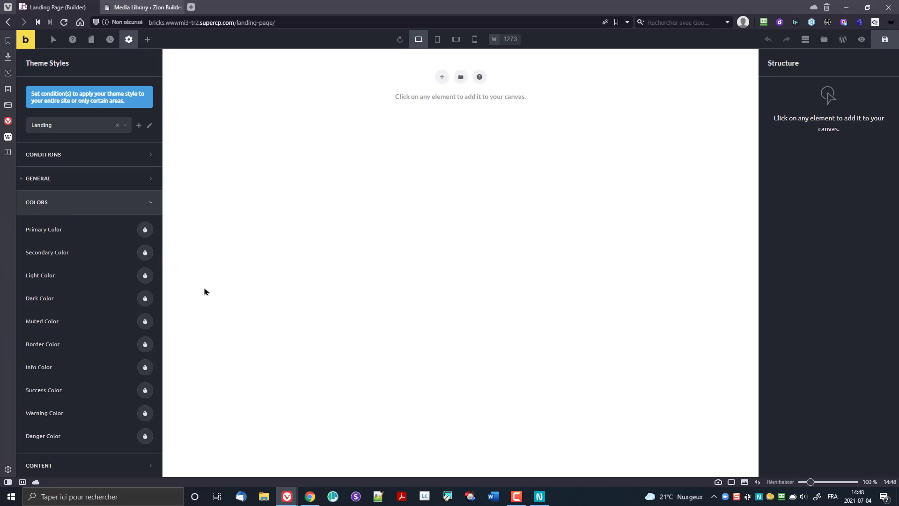
Step: Set the Primary Color to #323233 and browse the Demo and Default colour palettes
click(146, 231)
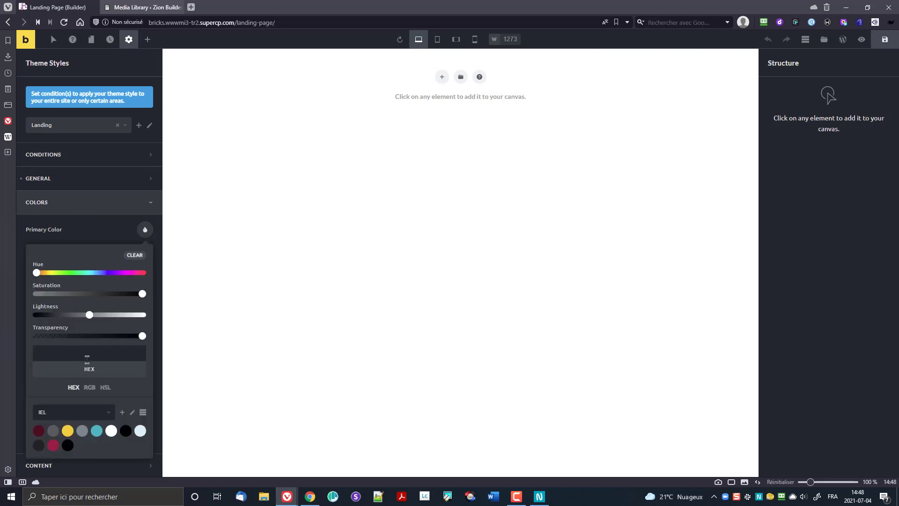
text(323233)
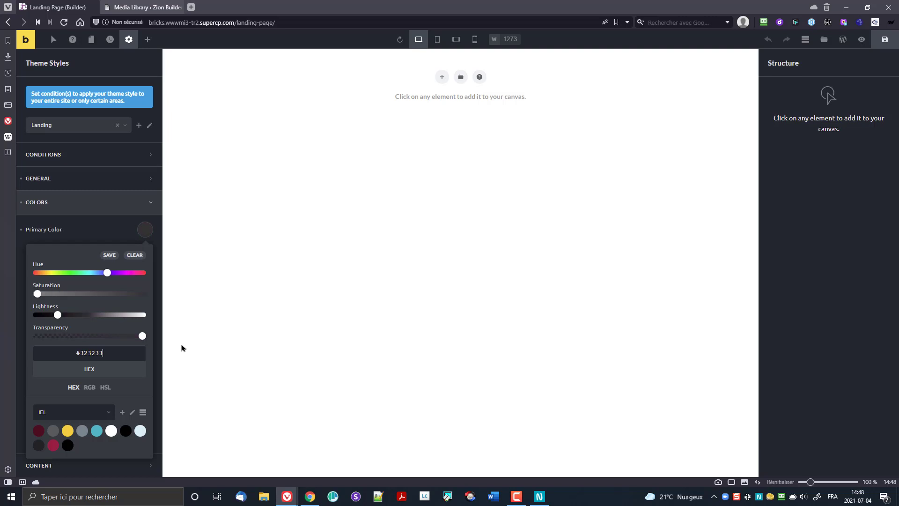
click(89, 415)
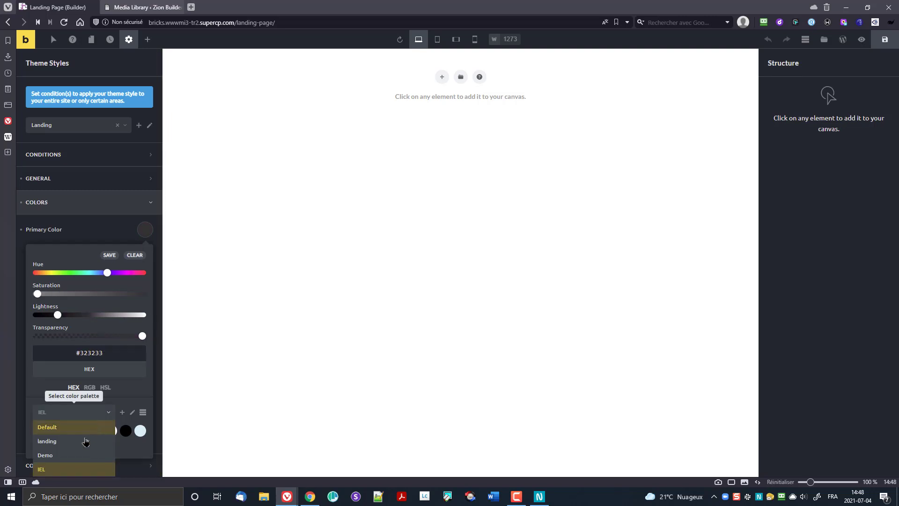
click(85, 441)
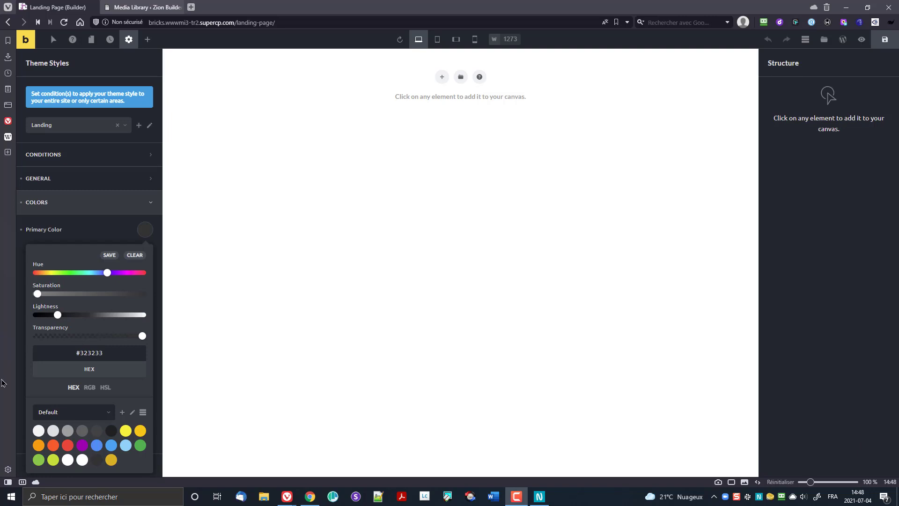
click(63, 412)
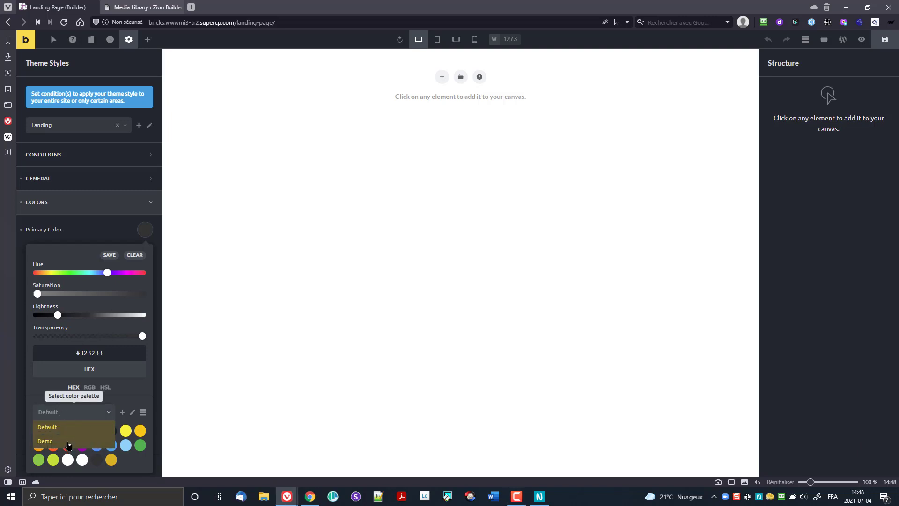
click(68, 443)
click(67, 413)
click(64, 429)
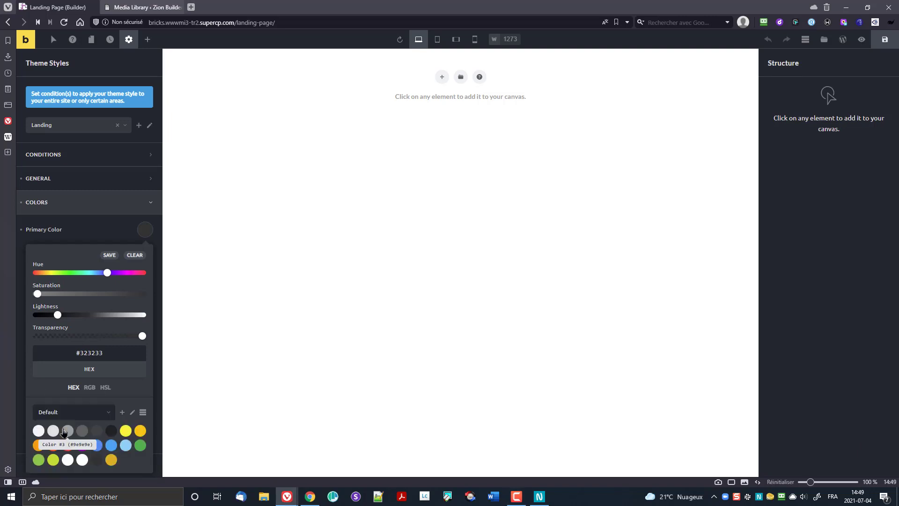
scroll(79, 403, down, 2)
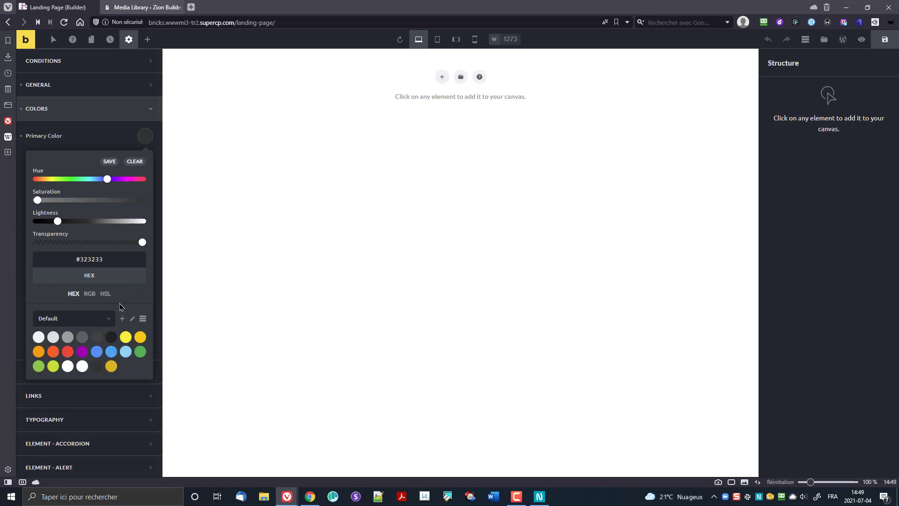
click(106, 318)
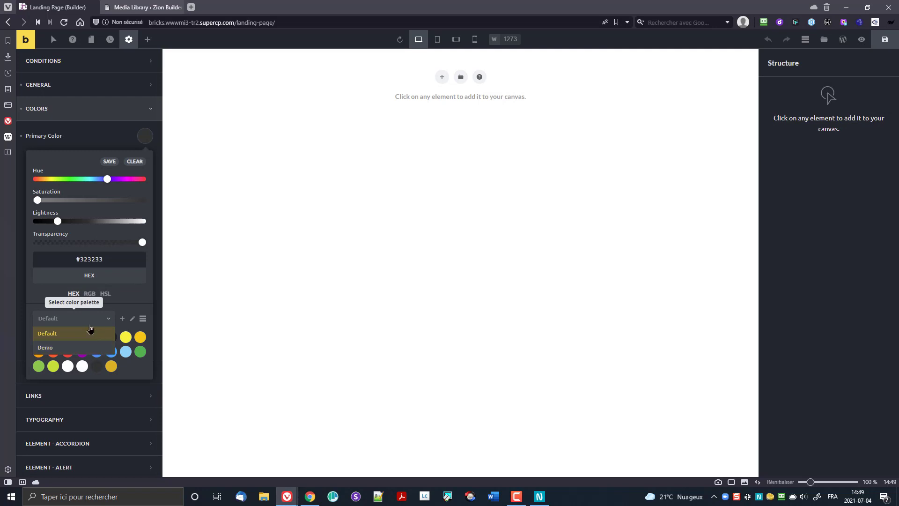
Step: Add a new palette called Landing and save #323233 as its first swatch
click(109, 322)
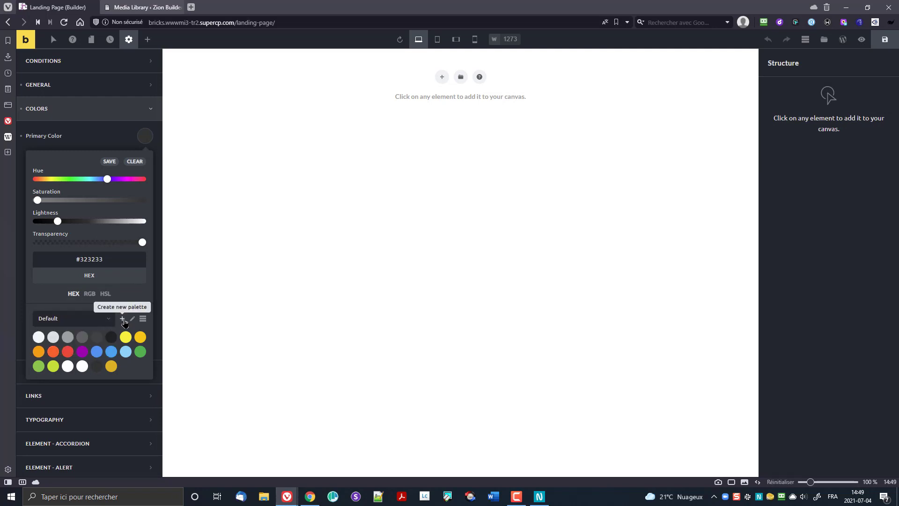
click(123, 322)
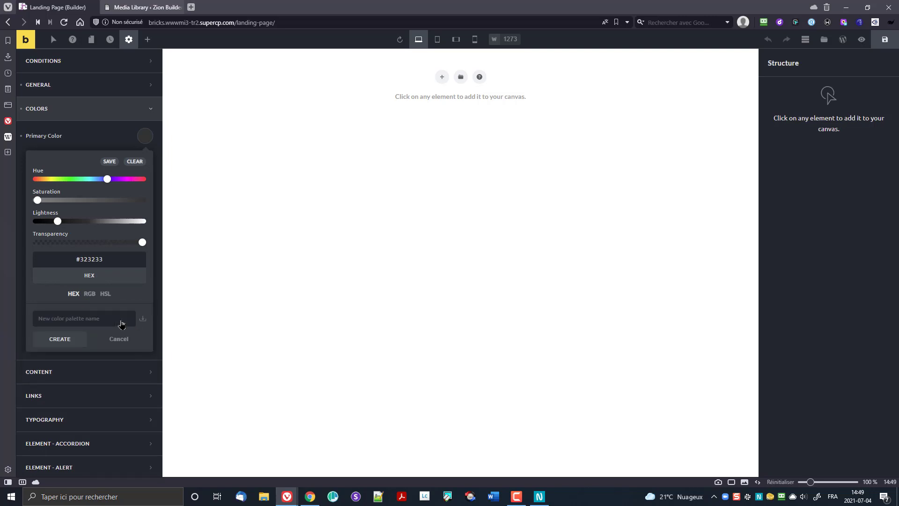
click(110, 320)
text(Landing)
click(60, 339)
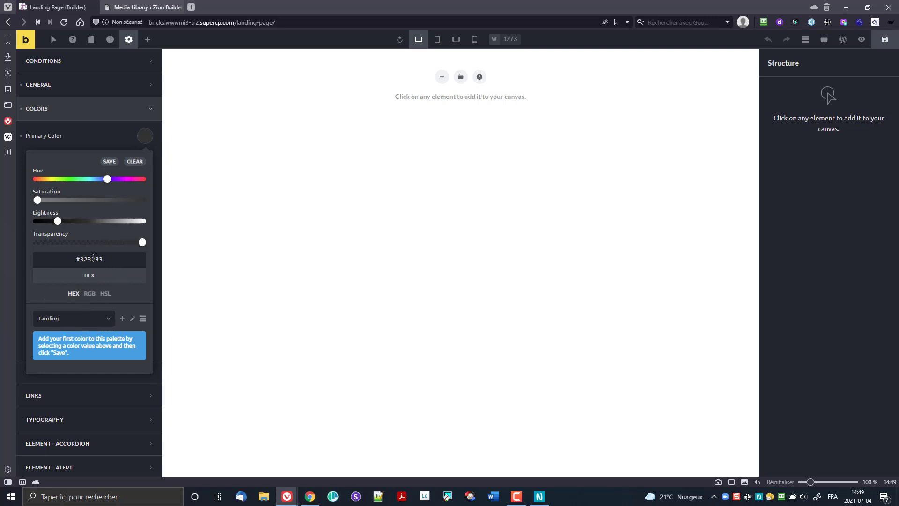
click(111, 163)
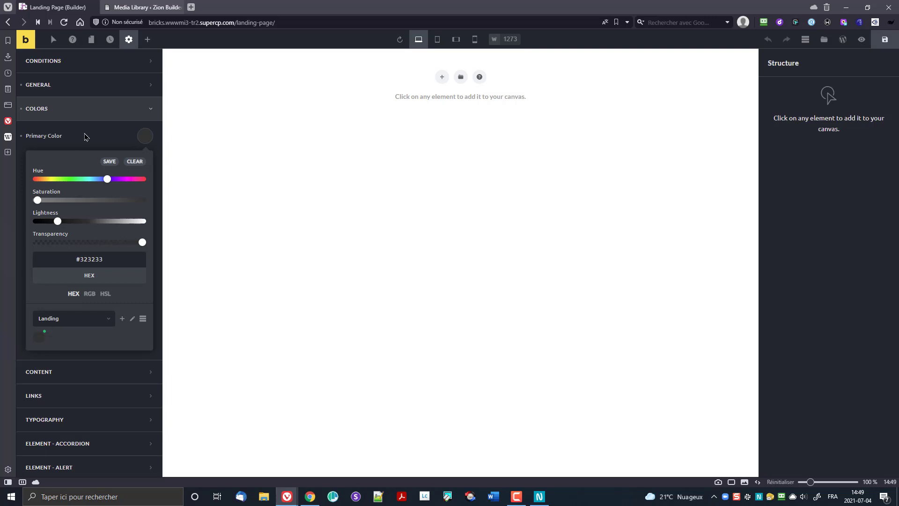
Step: Switch the Secondary Color picker to the Landing palette, enter #e4ad22 and save it
click(107, 144)
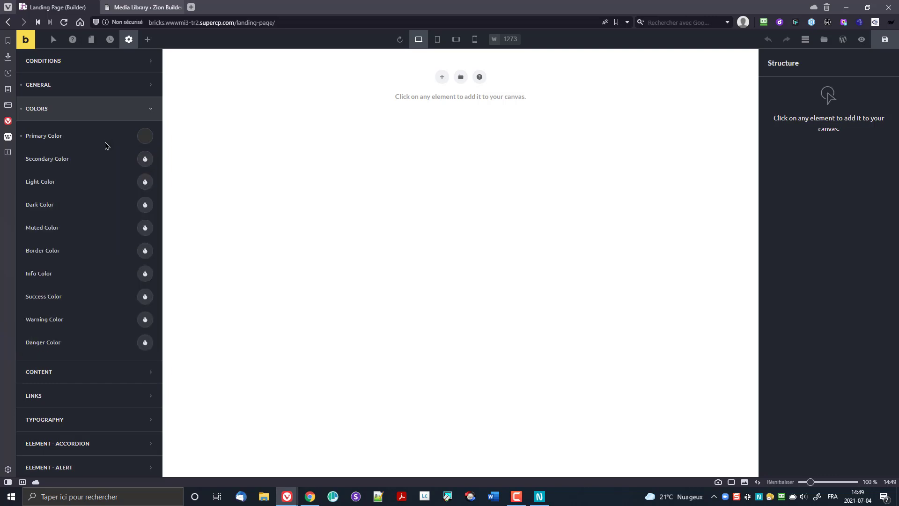
click(146, 161)
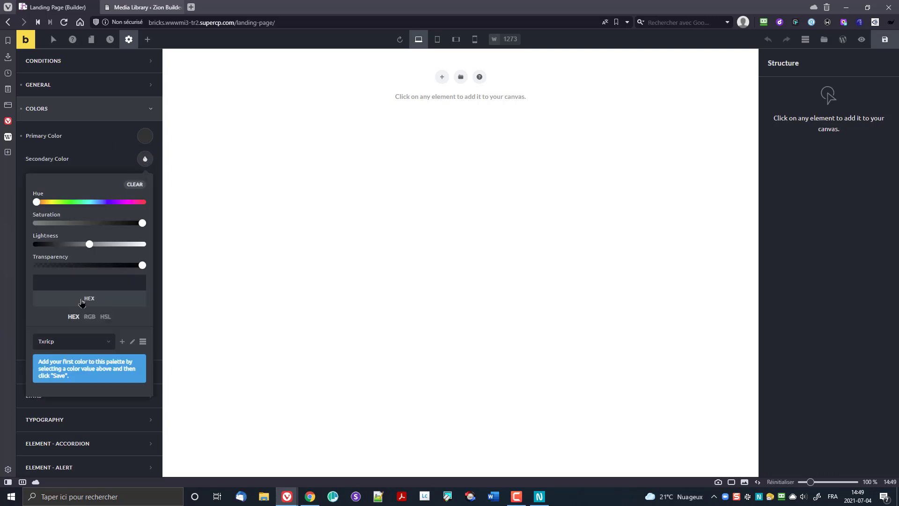
click(70, 341)
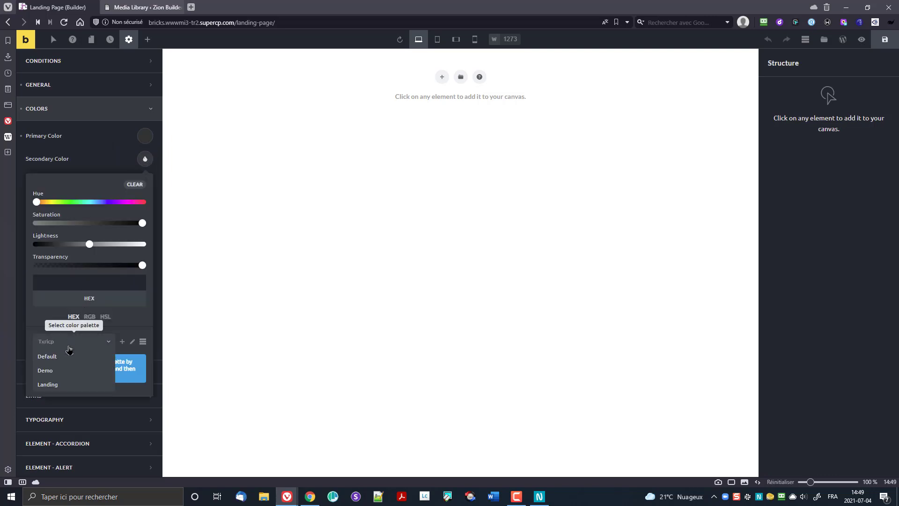
click(64, 390)
click(139, 164)
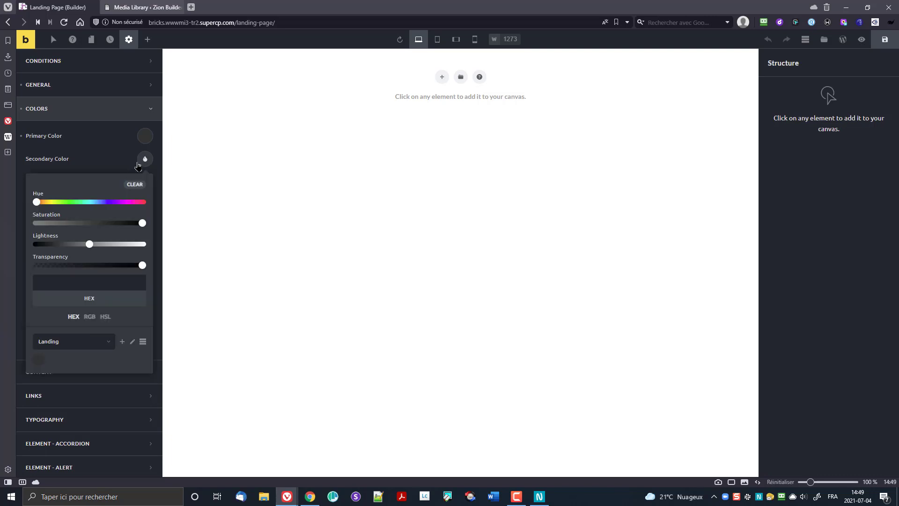
click(64, 281)
text(#e4ad)
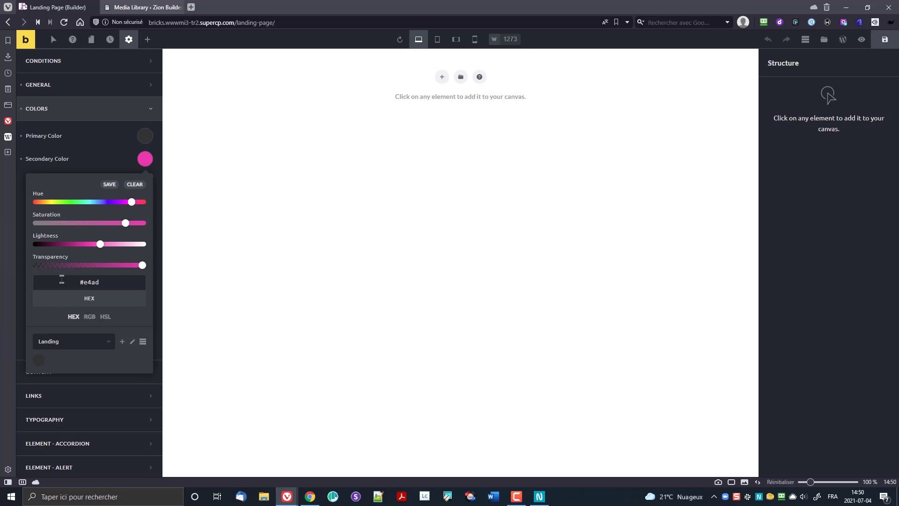
text(22)
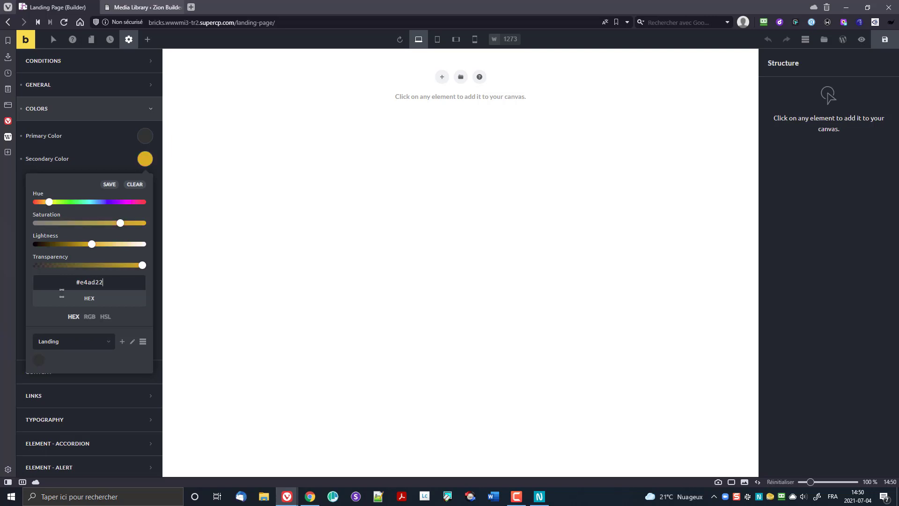
click(112, 191)
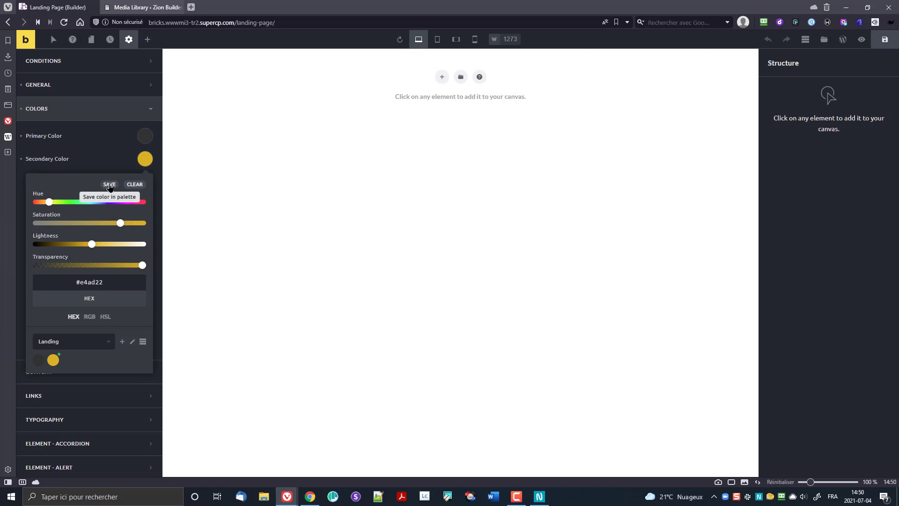
click(80, 166)
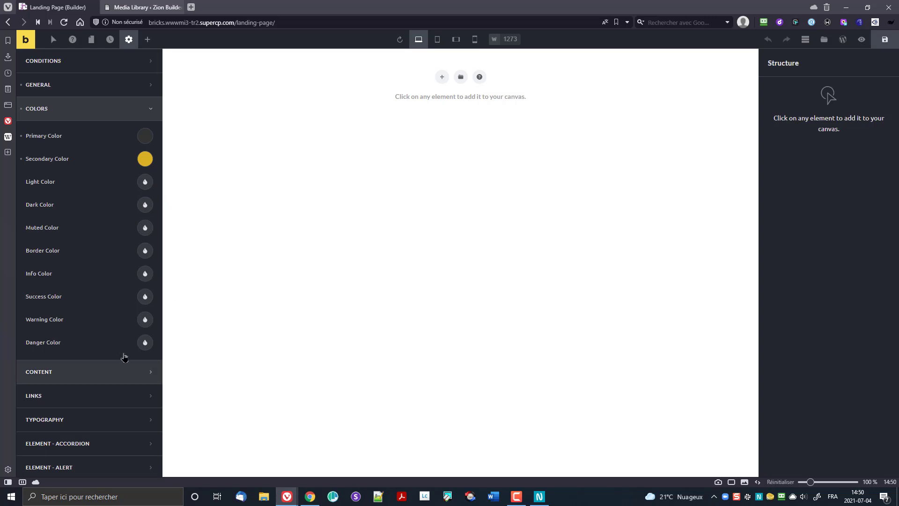
Step: In the Light Color picker, choose Landing as the active colour palette
click(145, 181)
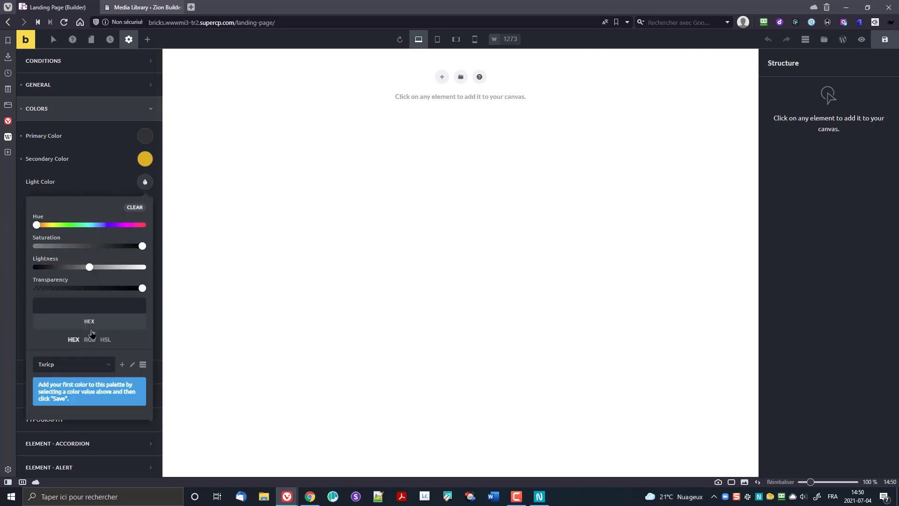
click(131, 367)
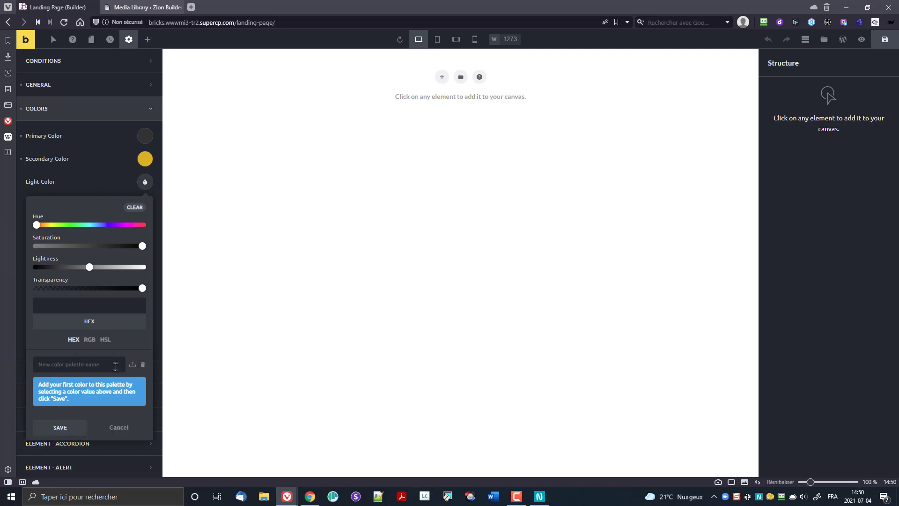
click(143, 368)
click(142, 365)
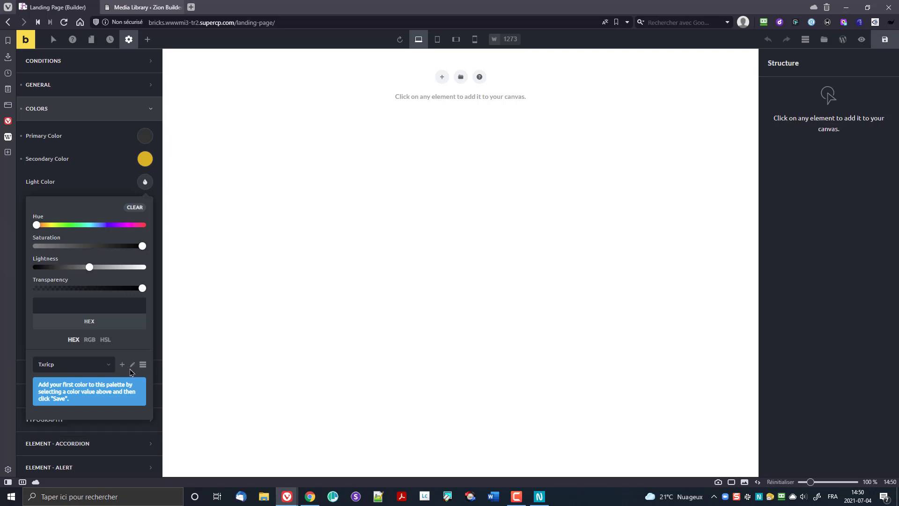
click(87, 365)
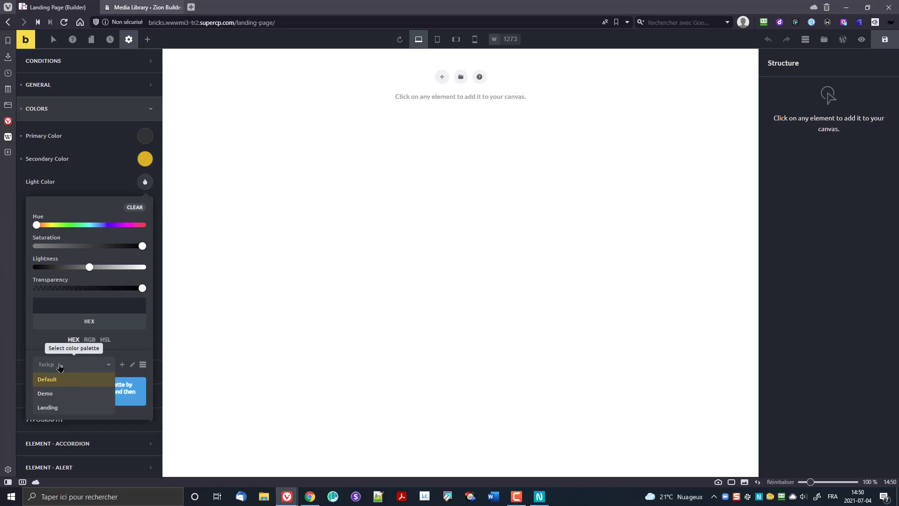
click(66, 407)
Step: Enter purple #ac50b3 as the Light Color and save it to the Landing palette
click(145, 182)
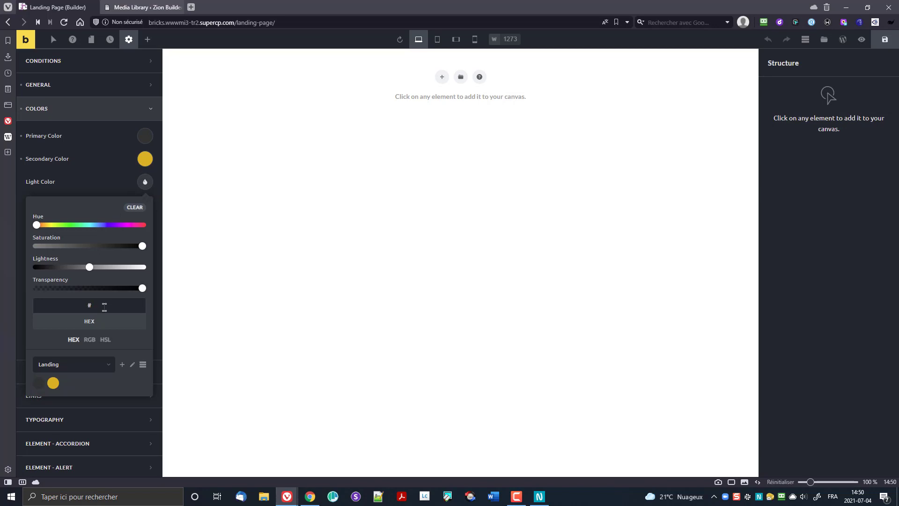
text(#ac50b3)
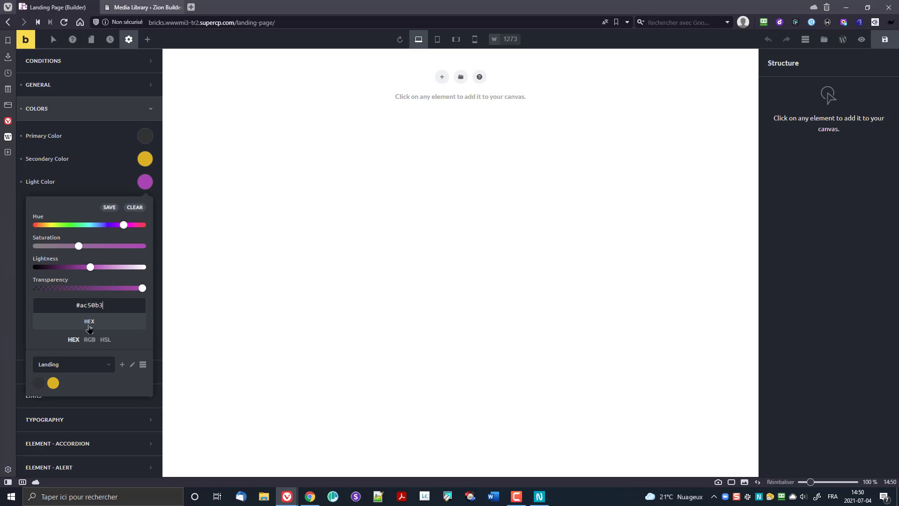
click(109, 208)
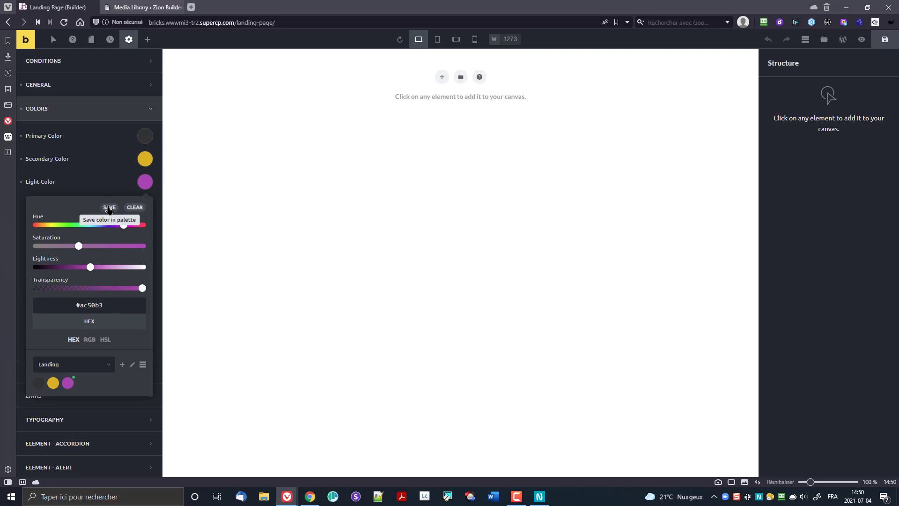
drag(80, 306, 113, 306)
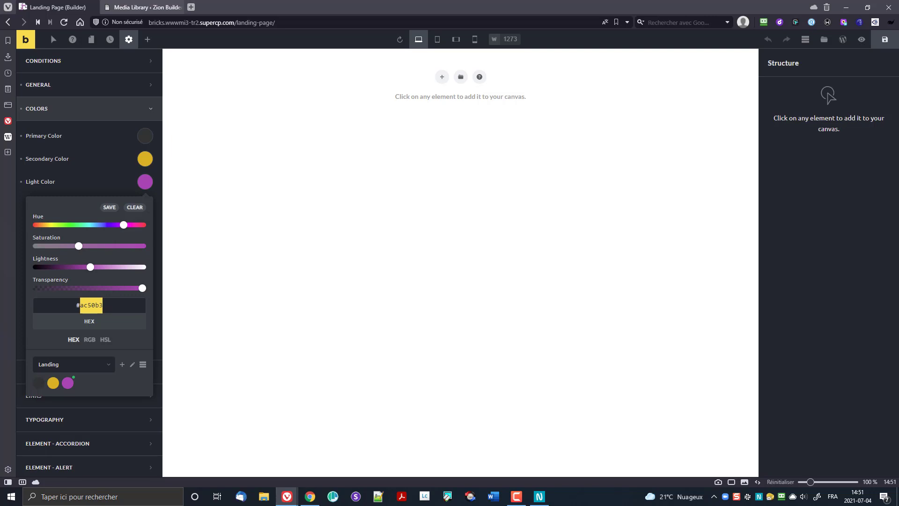
Step: Save #f6f6f6, #cccccc and #2a2a2b swatches into the Landing palette
text(f6f6f6)
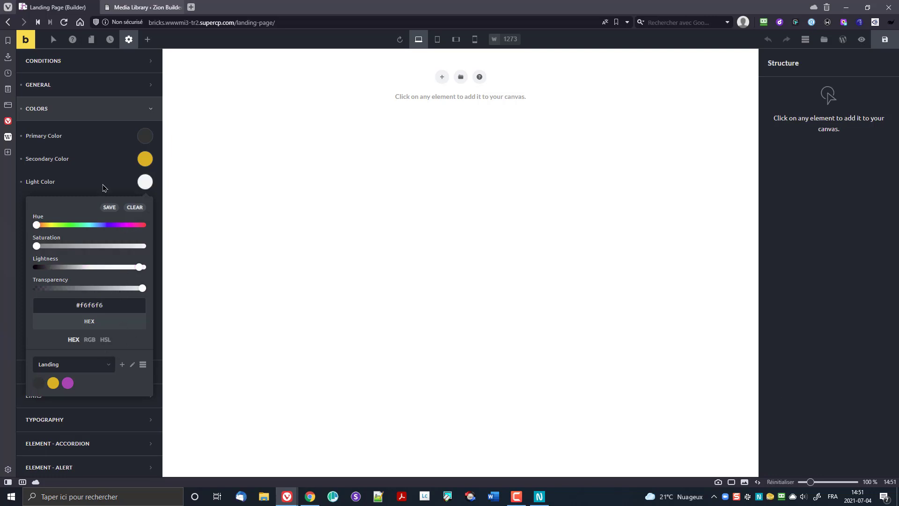
click(109, 208)
click(80, 308)
text(#cccccc)
click(111, 209)
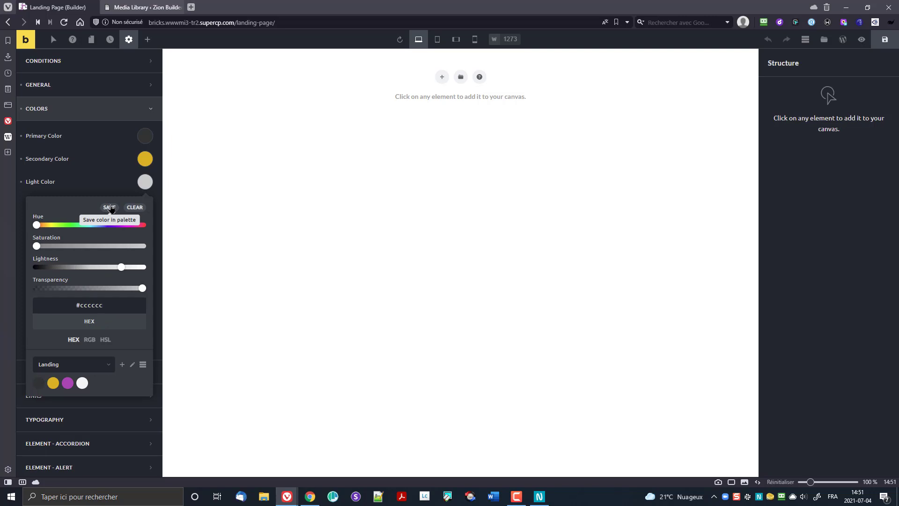
drag(80, 307, 134, 306)
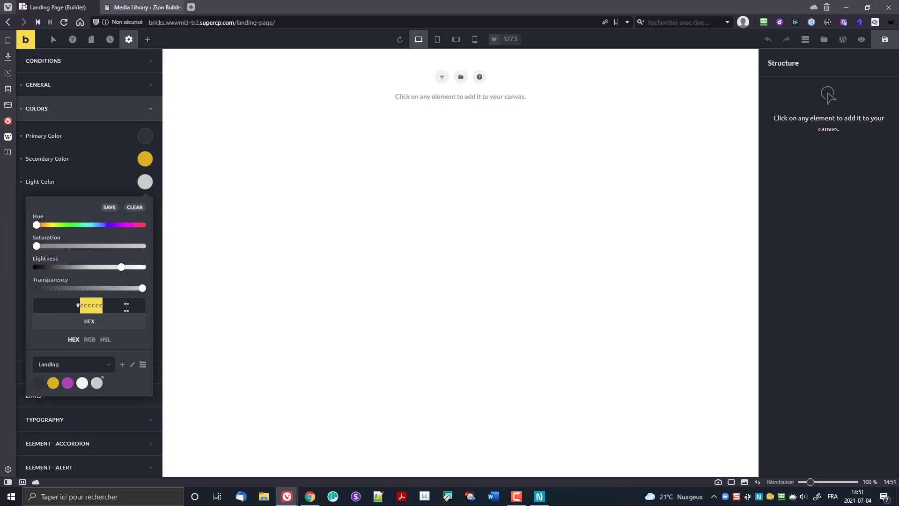
text(2a2a)
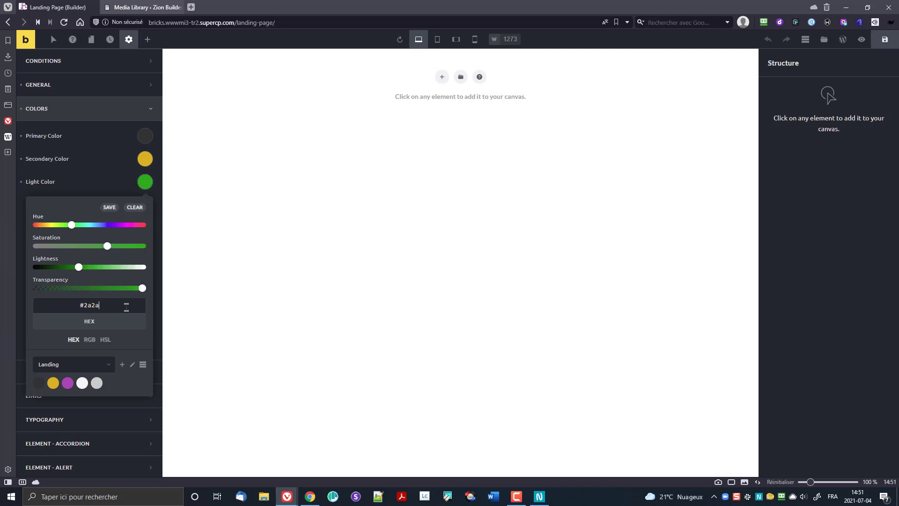
text(2b)
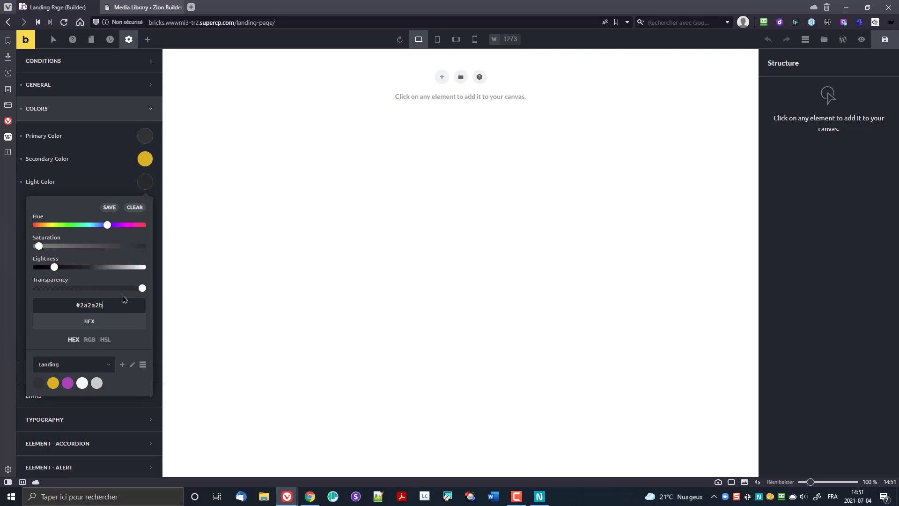
click(111, 207)
Step: Add white #fff and black #000 swatches, then clear the Light Color value
drag(80, 305, 117, 305)
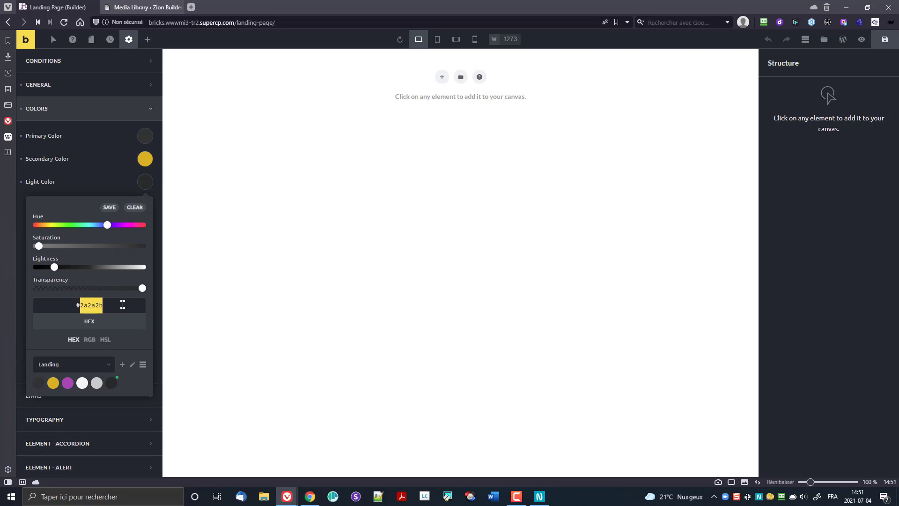
text(fff)
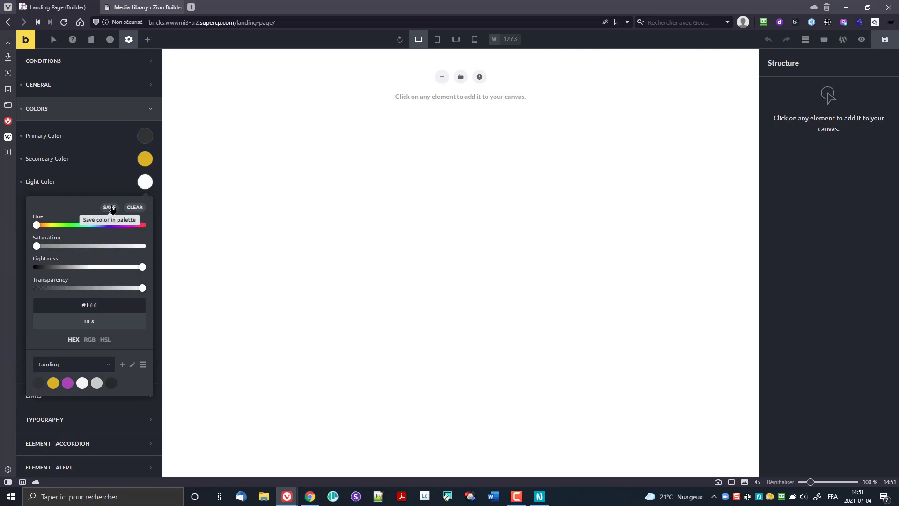
click(111, 206)
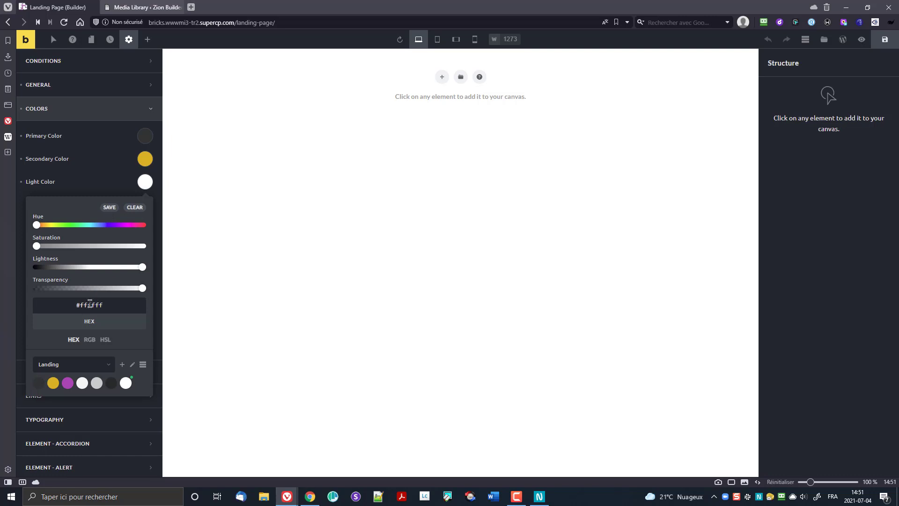
double_click(89, 303)
text(000)
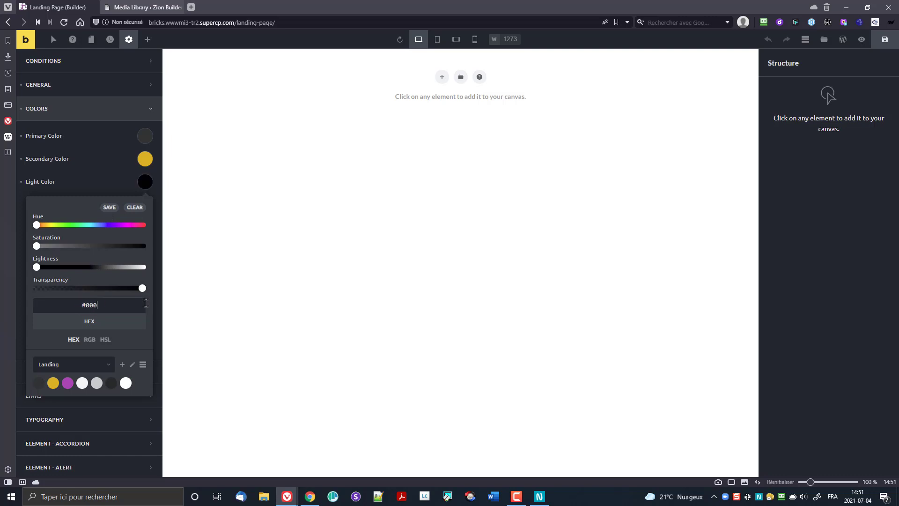
click(110, 208)
click(128, 182)
click(141, 187)
click(133, 209)
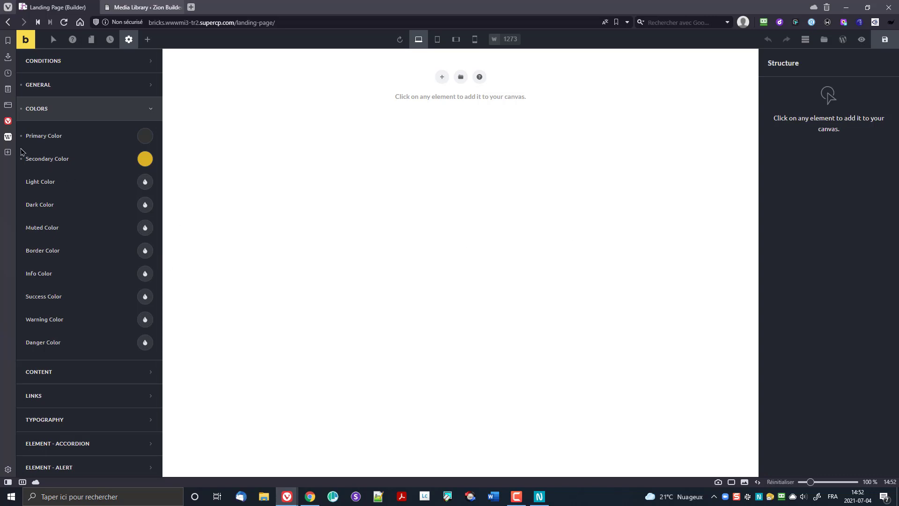
Step: In Typography > Body, set the body text colour to the dark #323233 palette swatch
click(40, 110)
click(60, 134)
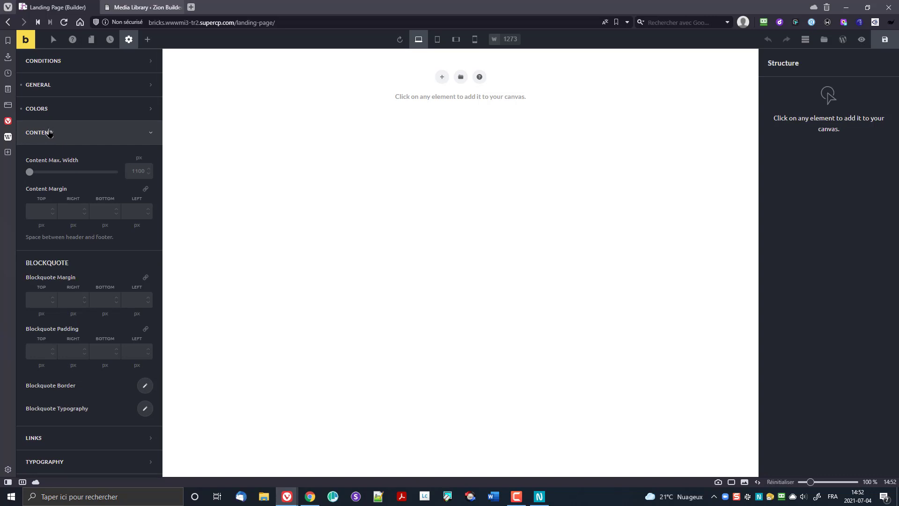
click(49, 134)
click(73, 183)
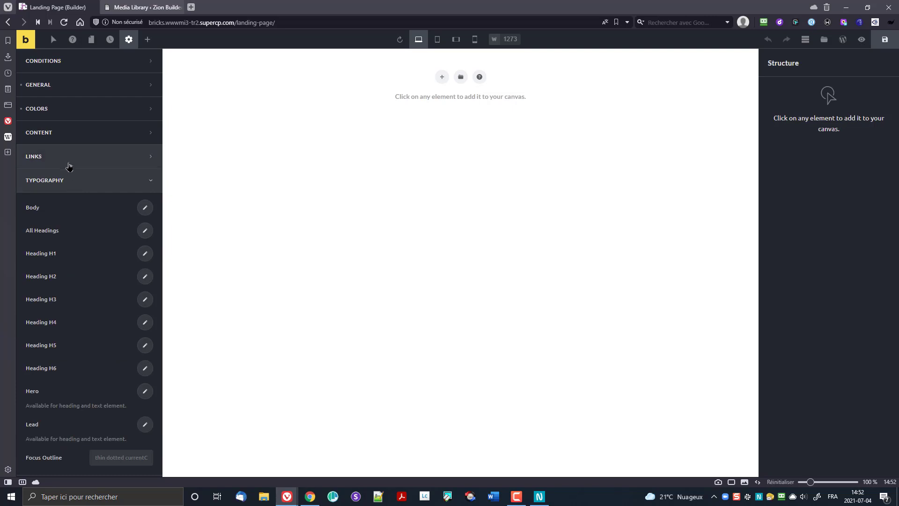
click(68, 164)
click(68, 164)
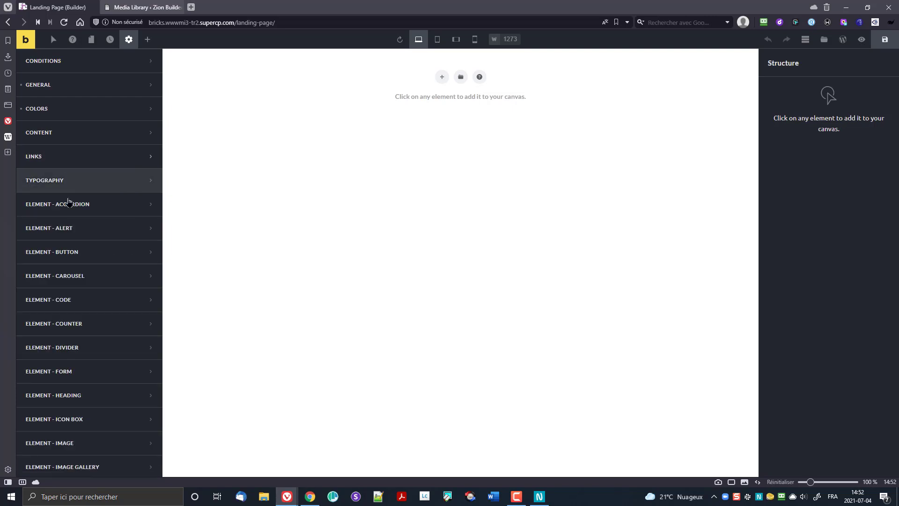
click(69, 182)
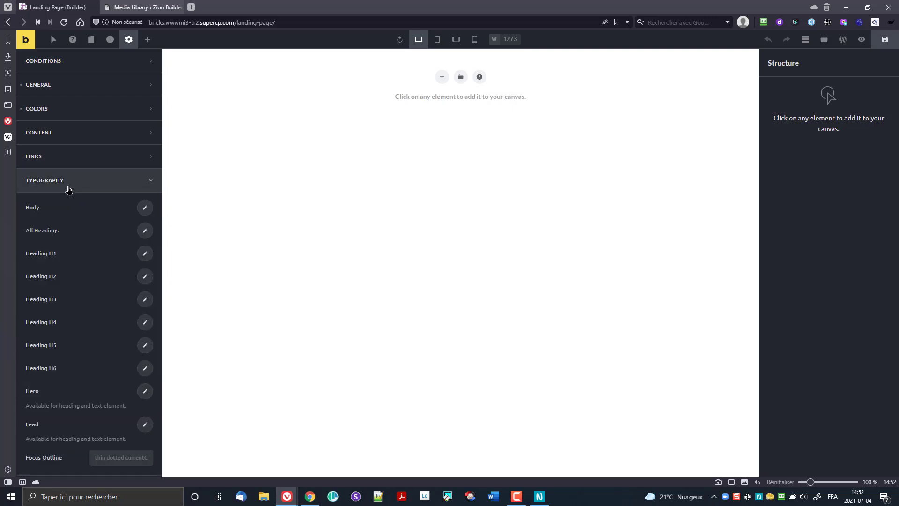
click(145, 208)
click(138, 238)
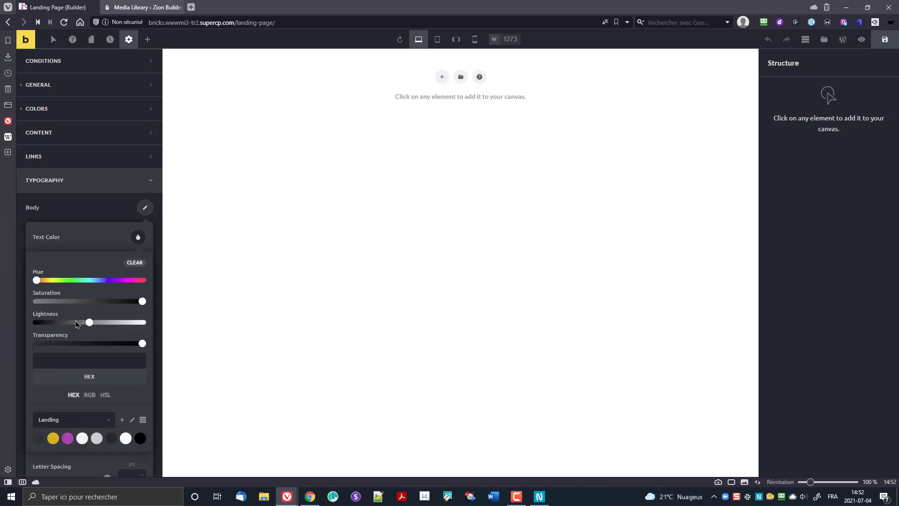
click(39, 438)
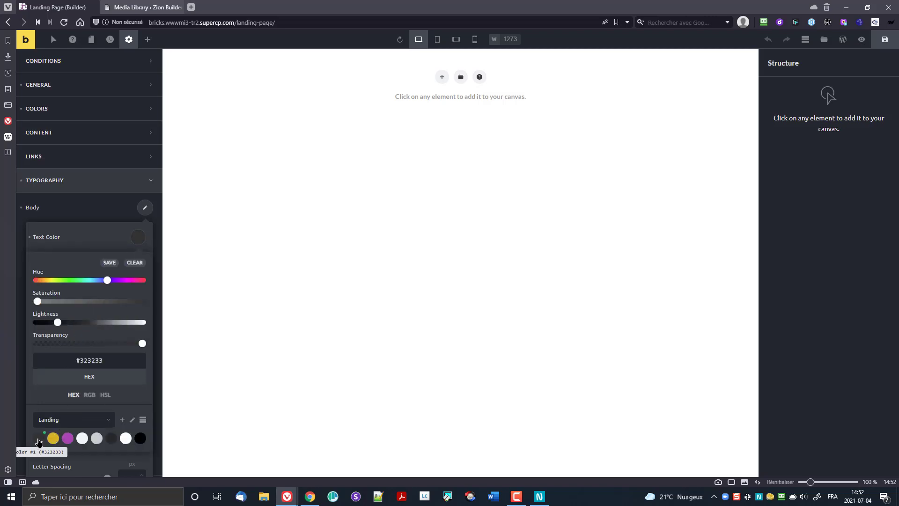
click(136, 242)
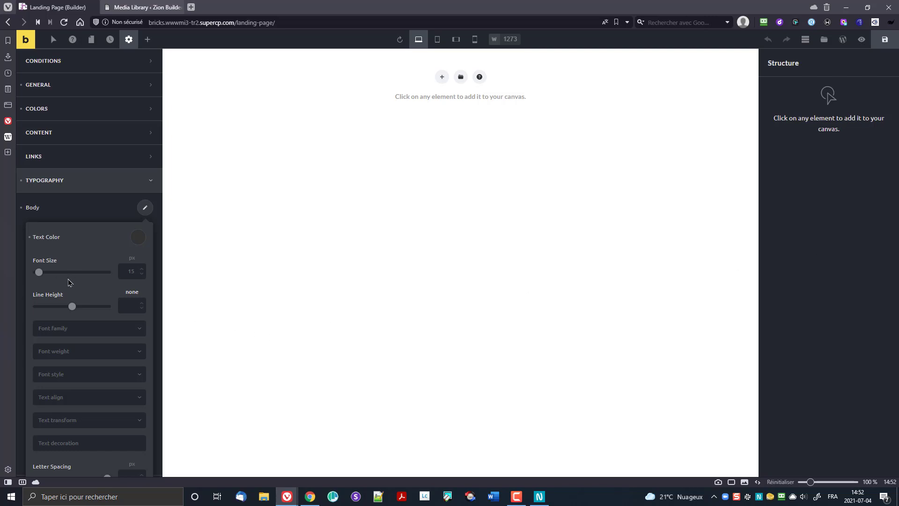
Step: Set the body font family to Raleway with an 18 px font size
click(95, 337)
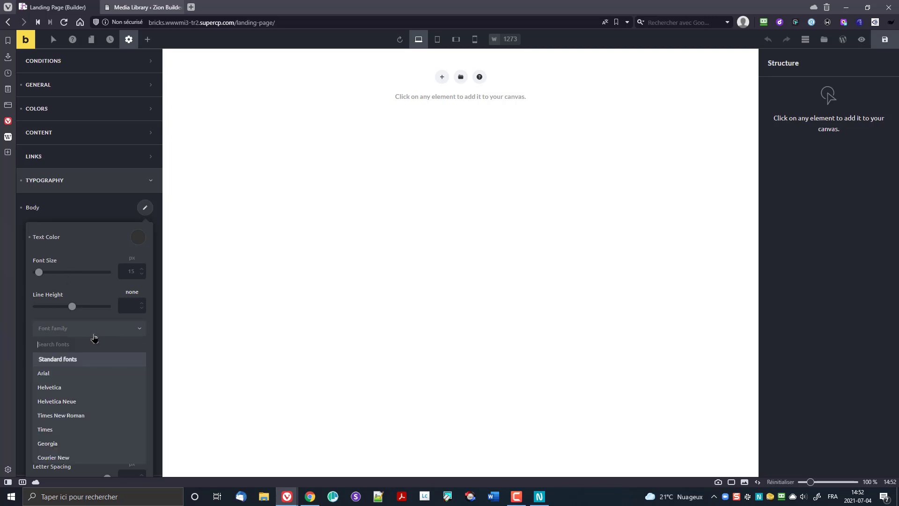
text(Rale)
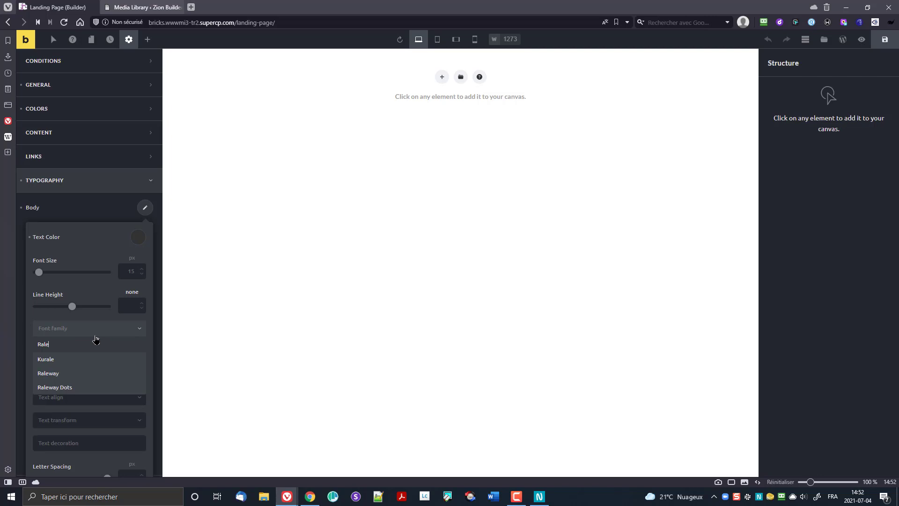
click(59, 373)
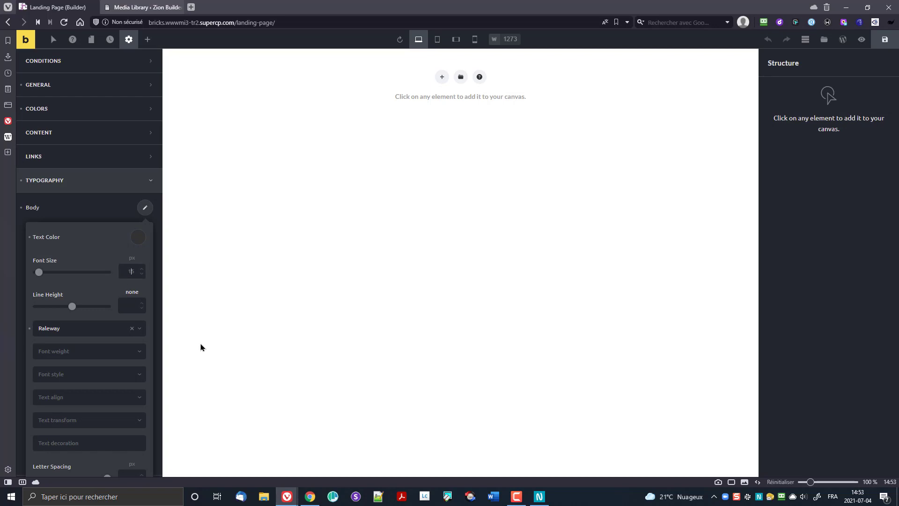
text(18)
scroll(86, 350, down, 2)
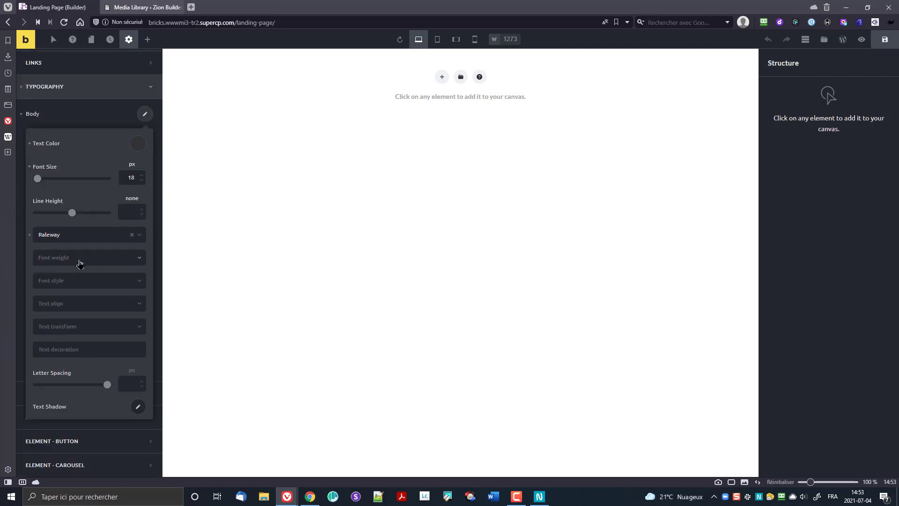
scroll(78, 263, up, 3)
click(94, 254)
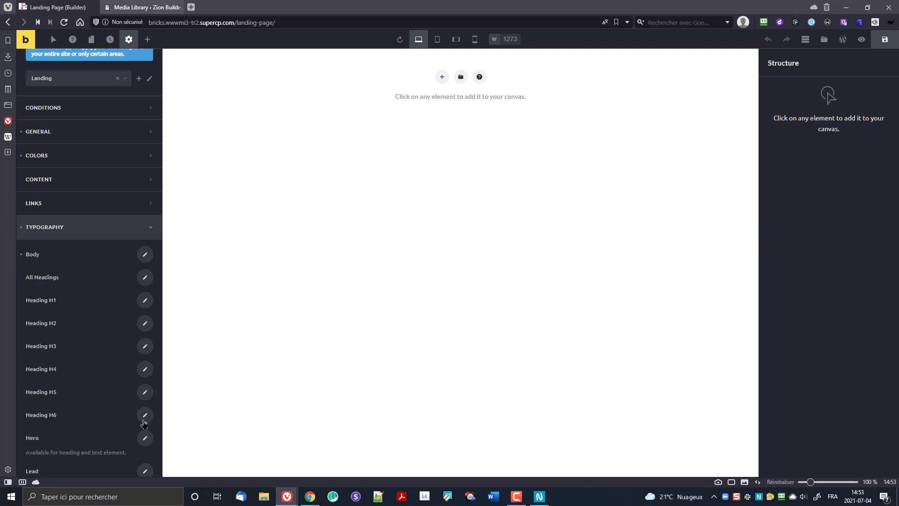
scroll(116, 344, down, 2)
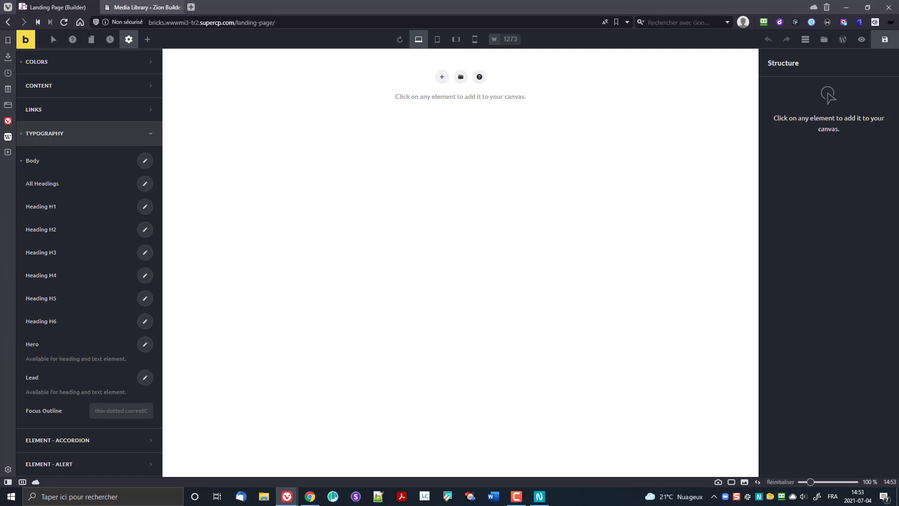
Step: Set the All Headings text transform to Uppercase
click(145, 209)
click(145, 183)
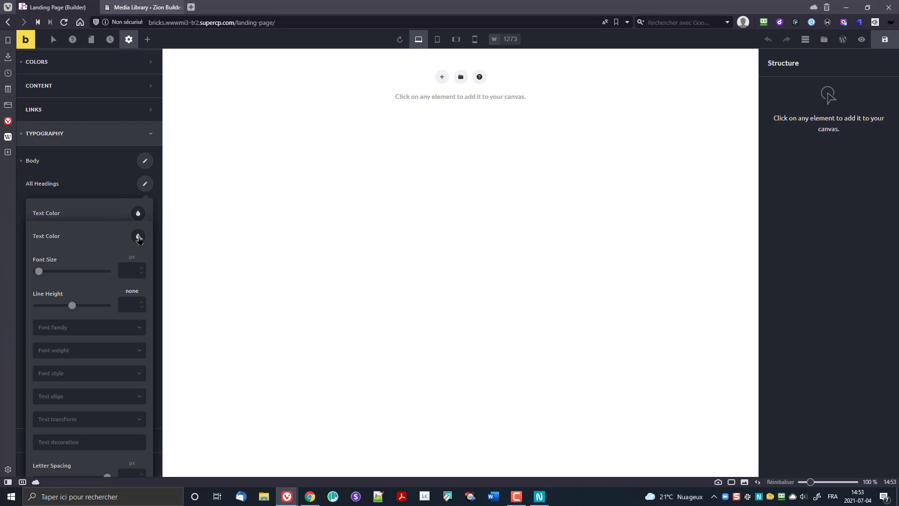
click(138, 237)
click(144, 188)
click(148, 186)
click(146, 187)
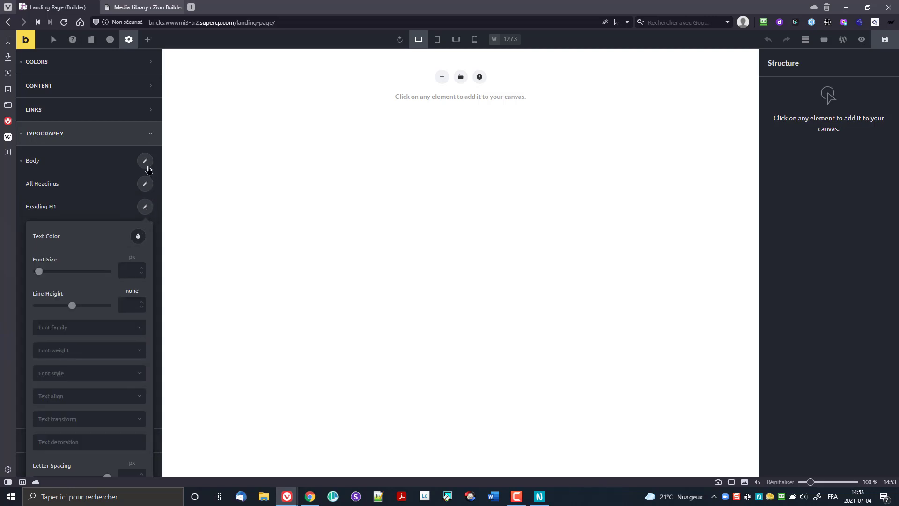
click(146, 206)
click(145, 184)
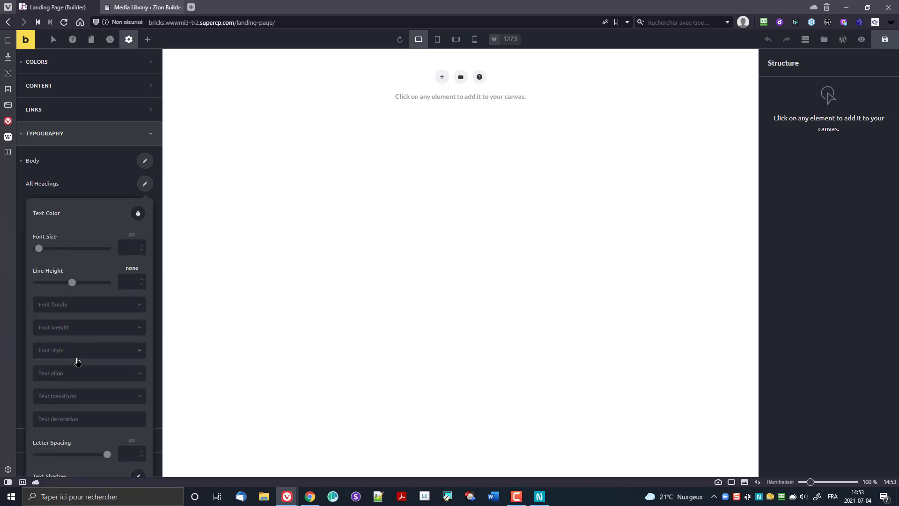
click(77, 395)
click(73, 411)
click(145, 185)
Step: Give Heading H1 white text colour and a 36 px font size
click(146, 207)
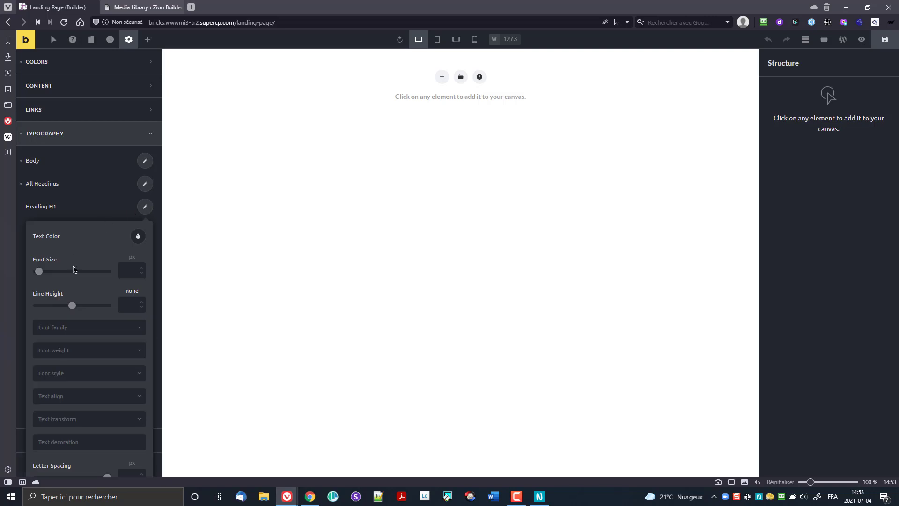
click(138, 236)
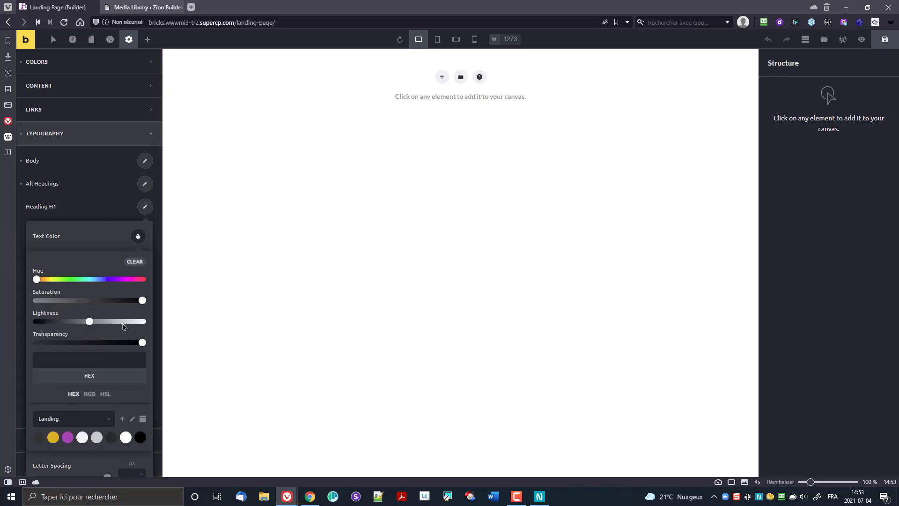
click(125, 437)
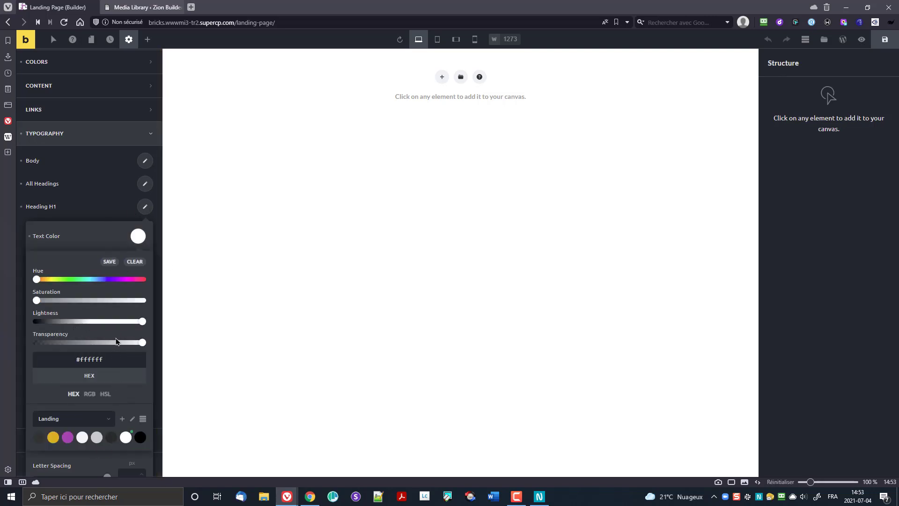
click(115, 239)
click(129, 270)
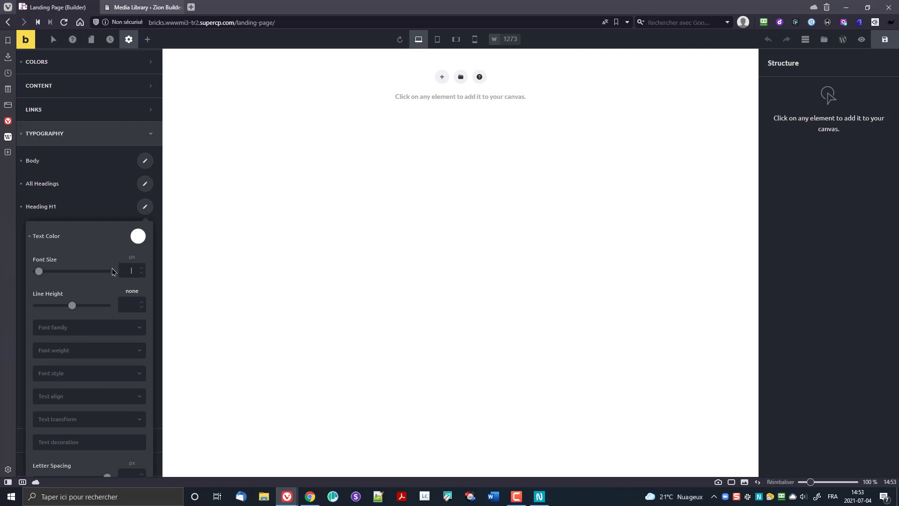
text(36)
scroll(115, 305, down, 2)
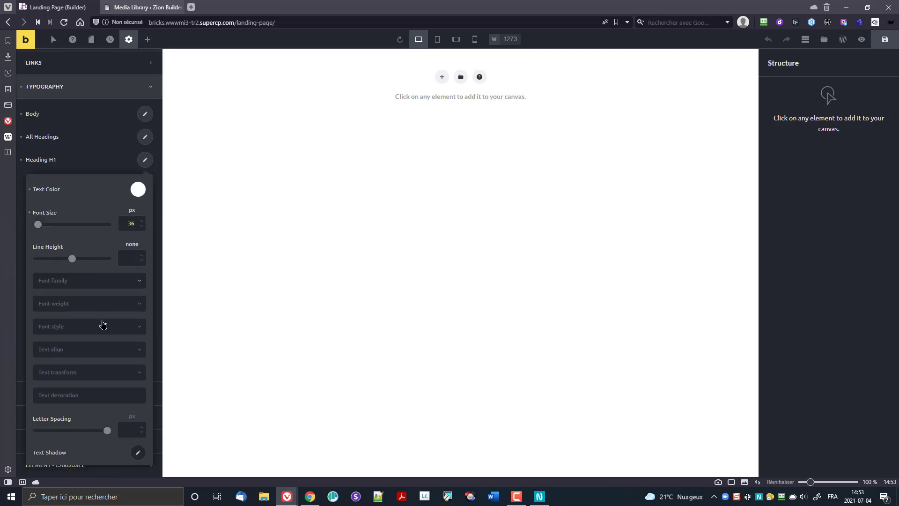
scroll(104, 323, up, 3)
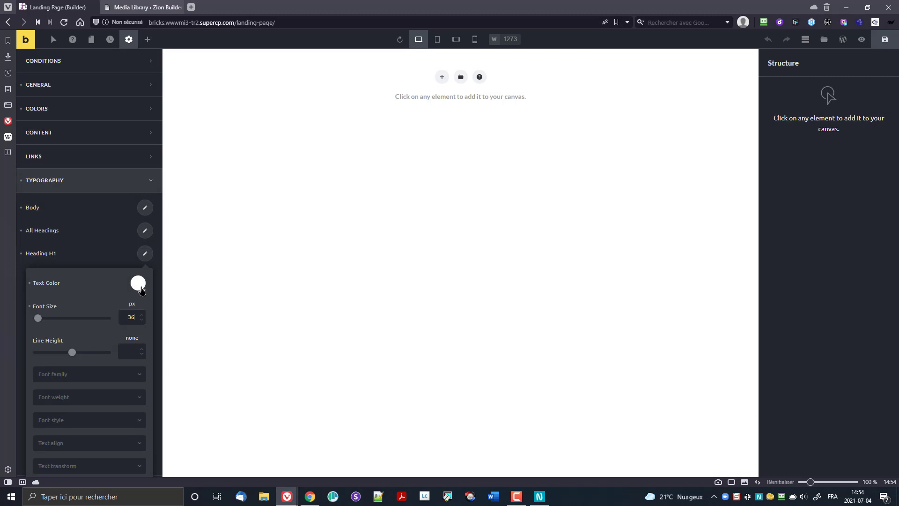
click(144, 254)
Step: Set the Heading H2 font size to 18 px
click(142, 278)
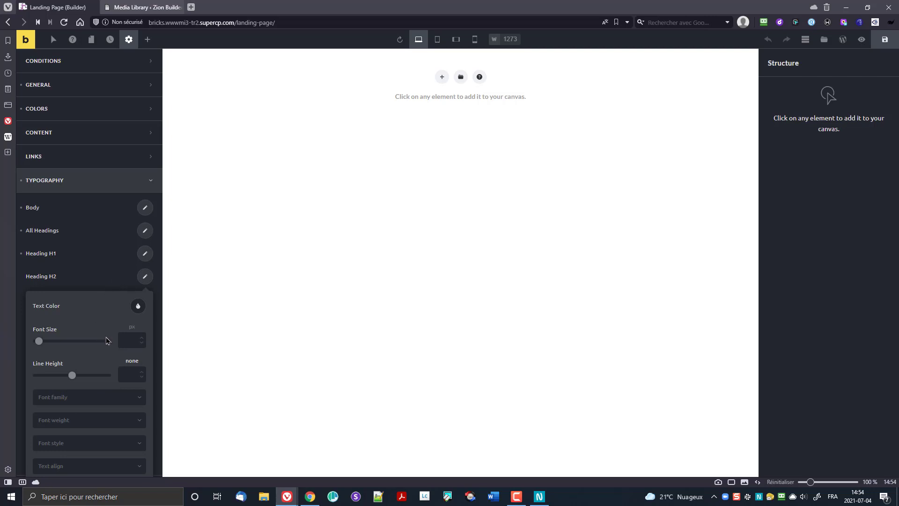
text(18)
click(145, 278)
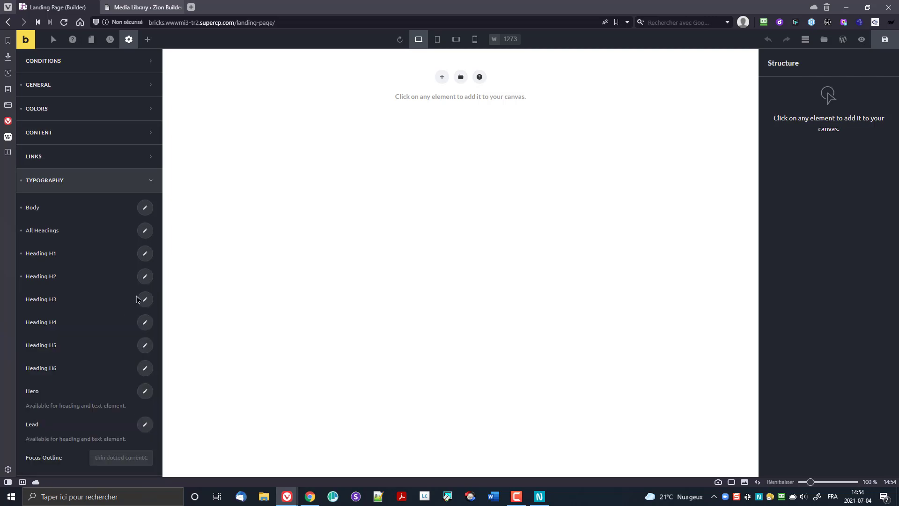
scroll(118, 309, down, 2)
scroll(117, 307, down, 1)
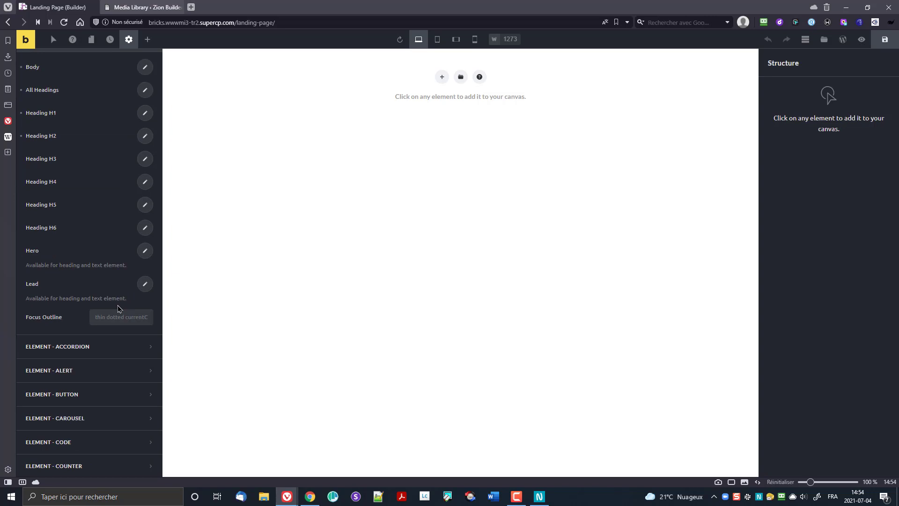
scroll(112, 302, up, 3)
Step: Browse the element style sections, switch to the Elements list, and save the Landing theme style
click(98, 186)
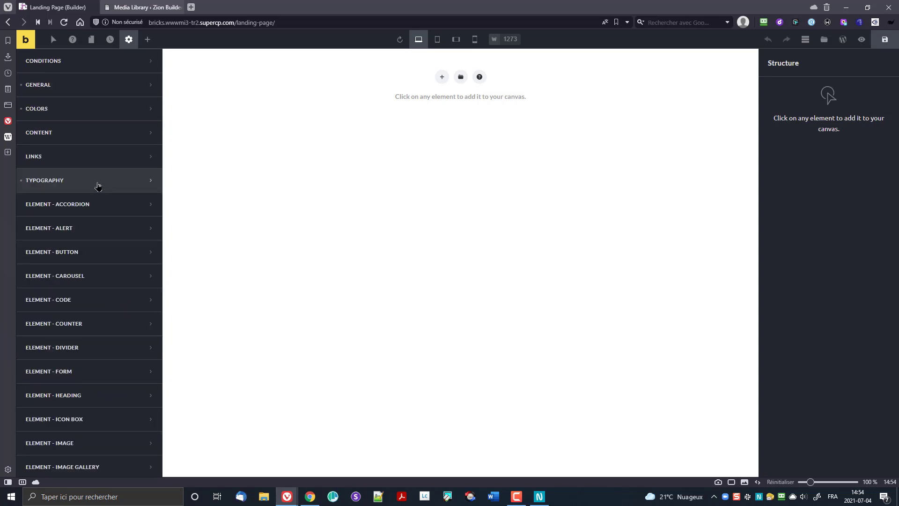
scroll(97, 211, down, 3)
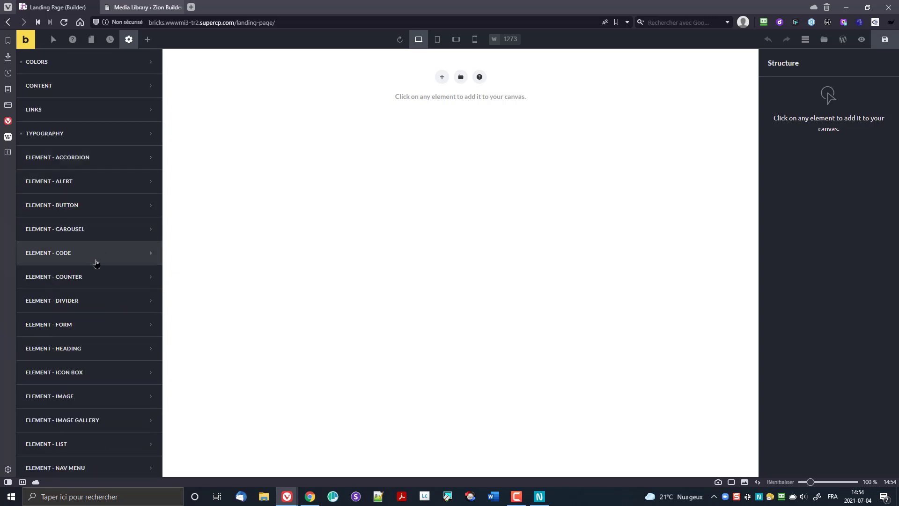
scroll(96, 305, down, 8)
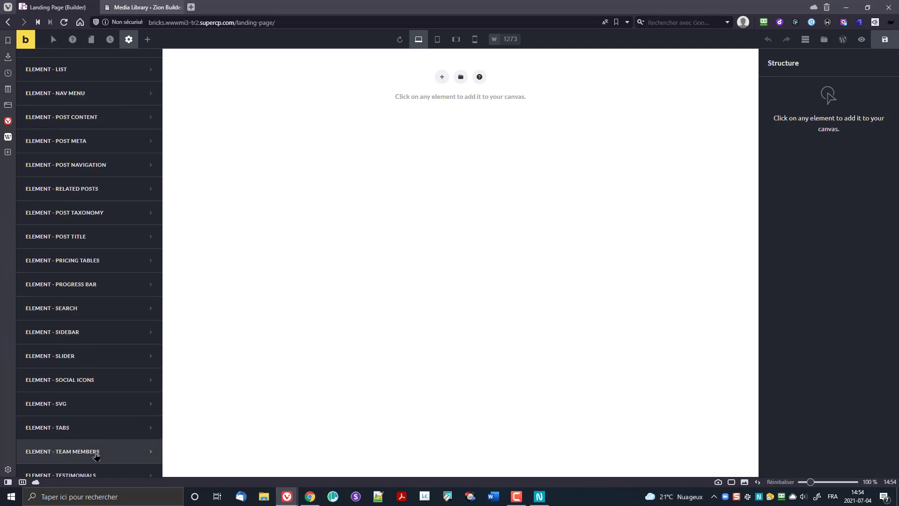
scroll(96, 450, up, 8)
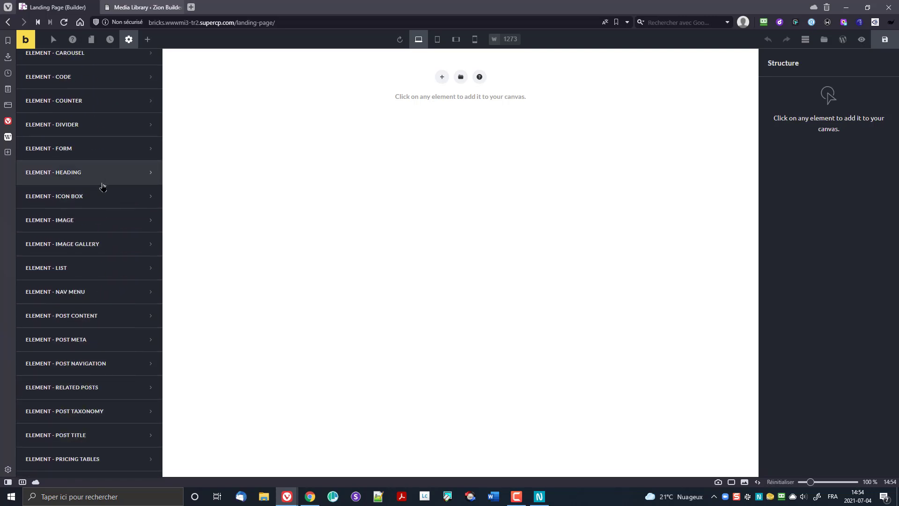
scroll(100, 187, up, 1)
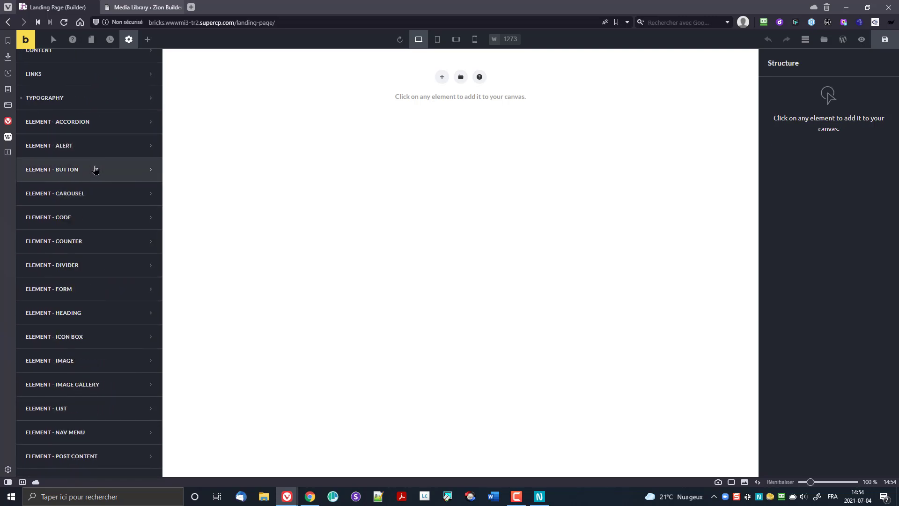
click(95, 170)
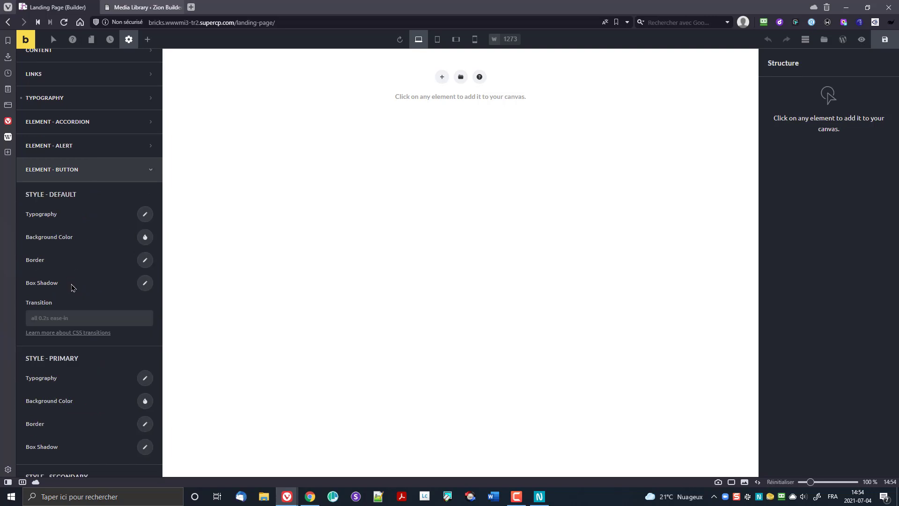
click(52, 170)
scroll(94, 258, up, 4)
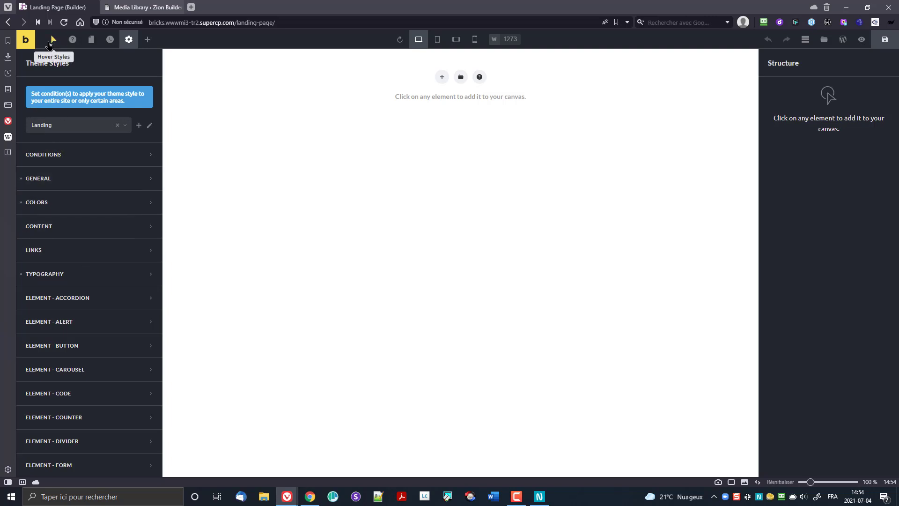
click(147, 40)
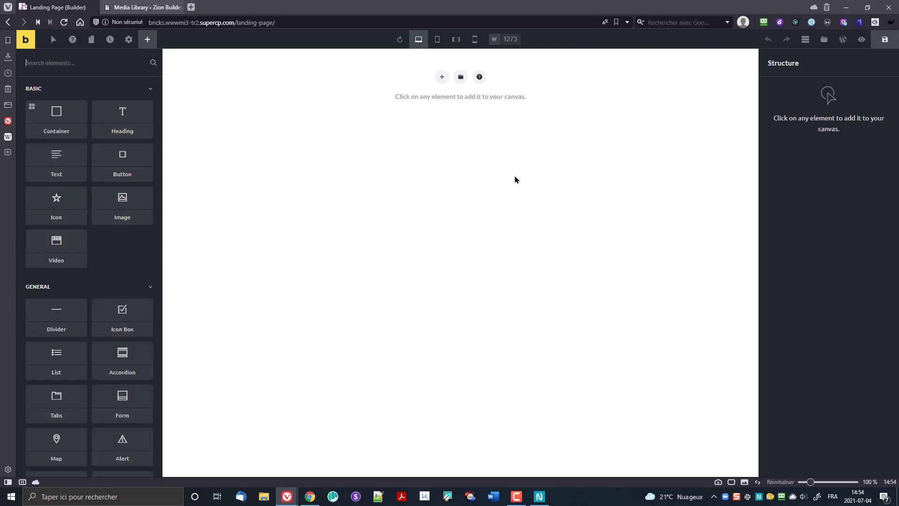
click(879, 40)
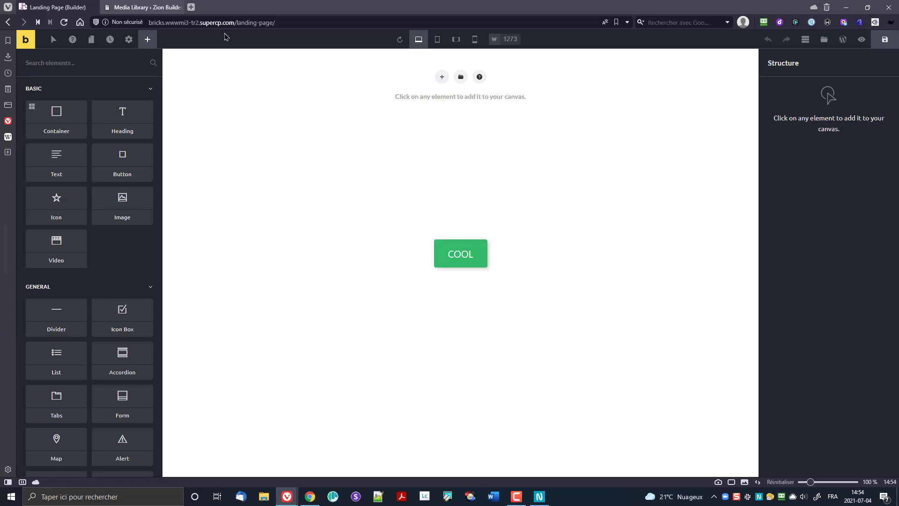
Step: Open Zion Builder's settings and show the empty Google Fonts list under Font Options
click(143, 7)
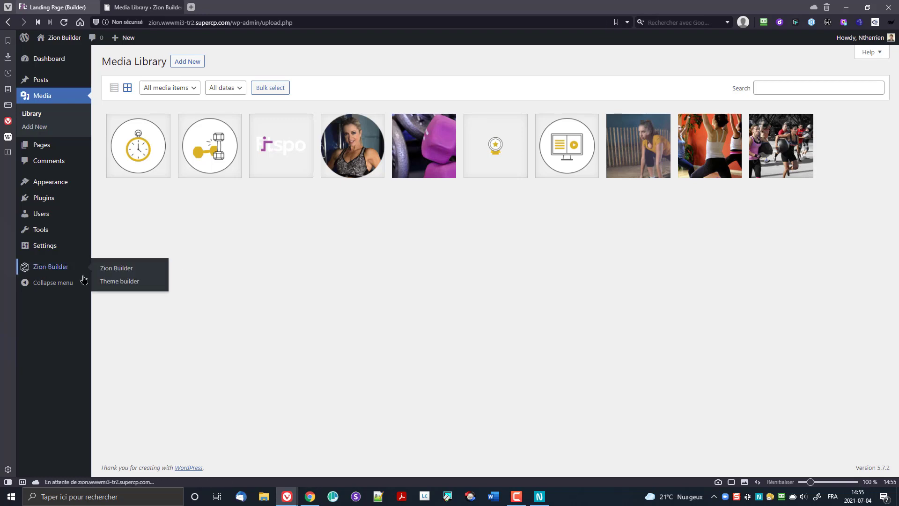
click(45, 268)
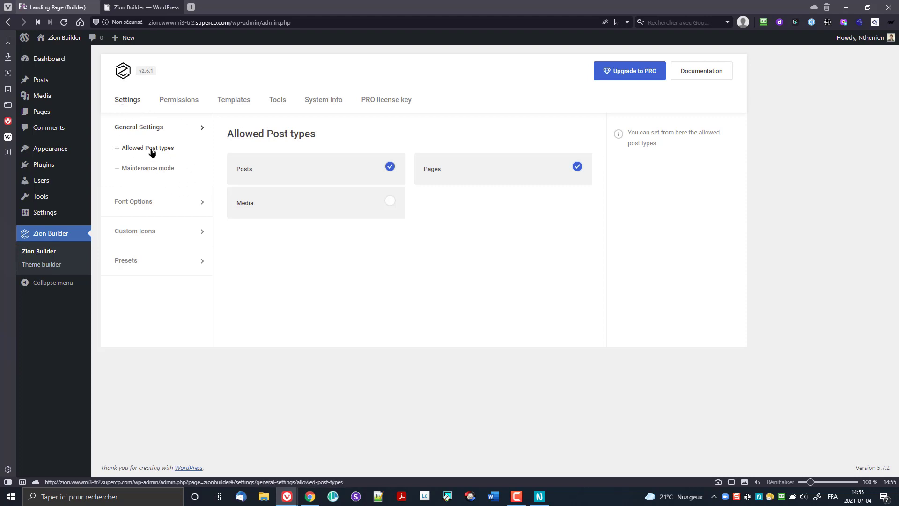
click(167, 170)
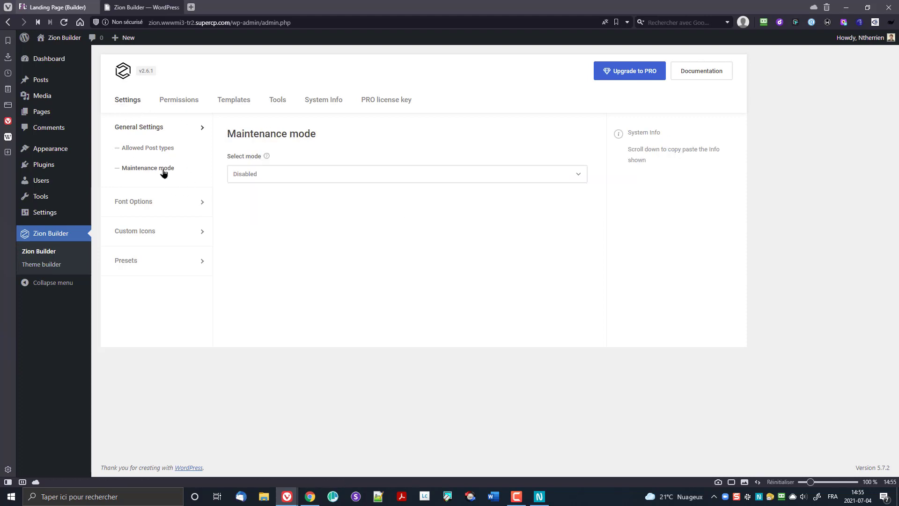
click(154, 202)
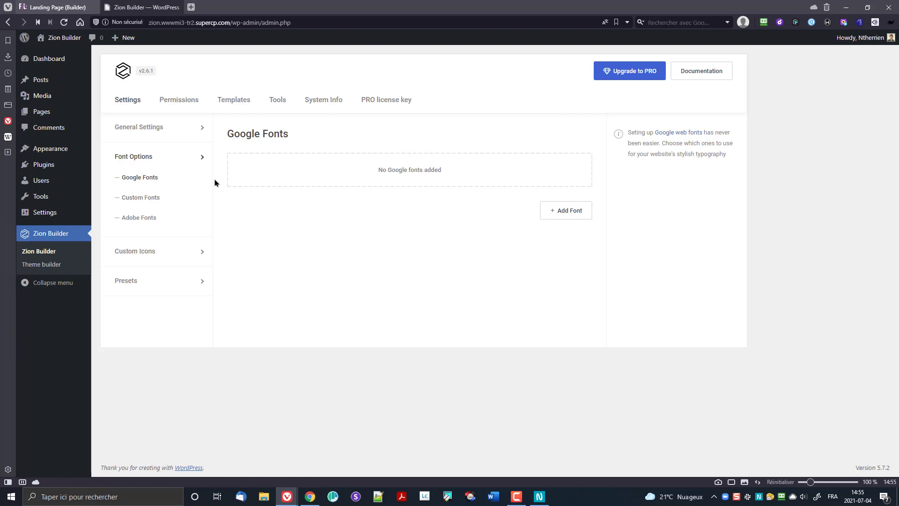
Step: Add the Raleway Google font to Zion Builder
click(551, 211)
click(391, 122)
text(R)
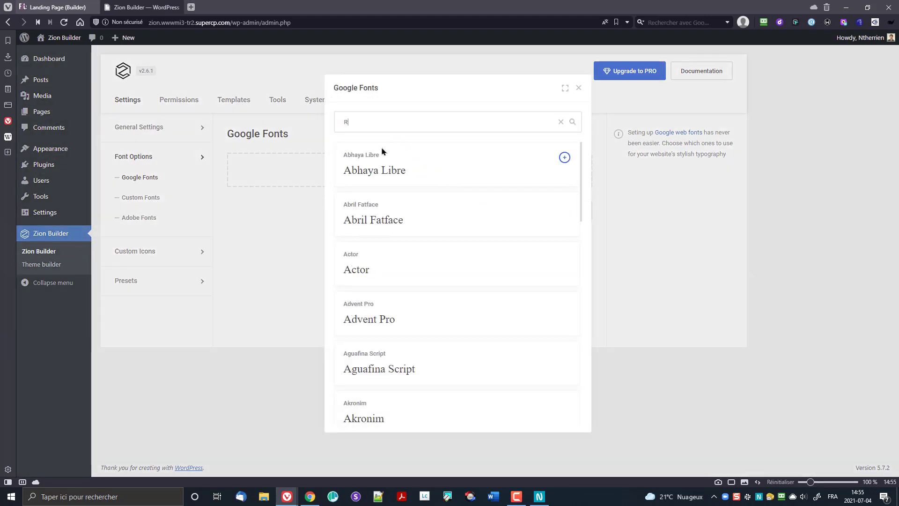
text(alewa)
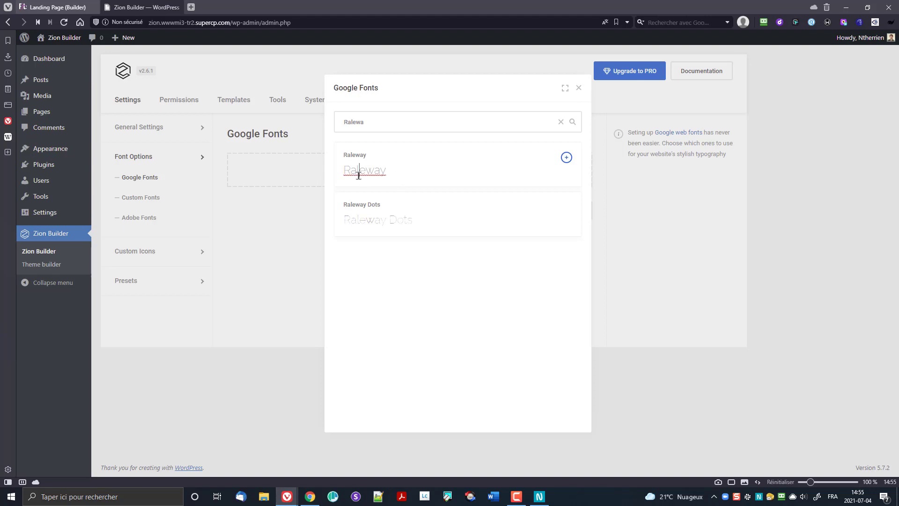
click(567, 157)
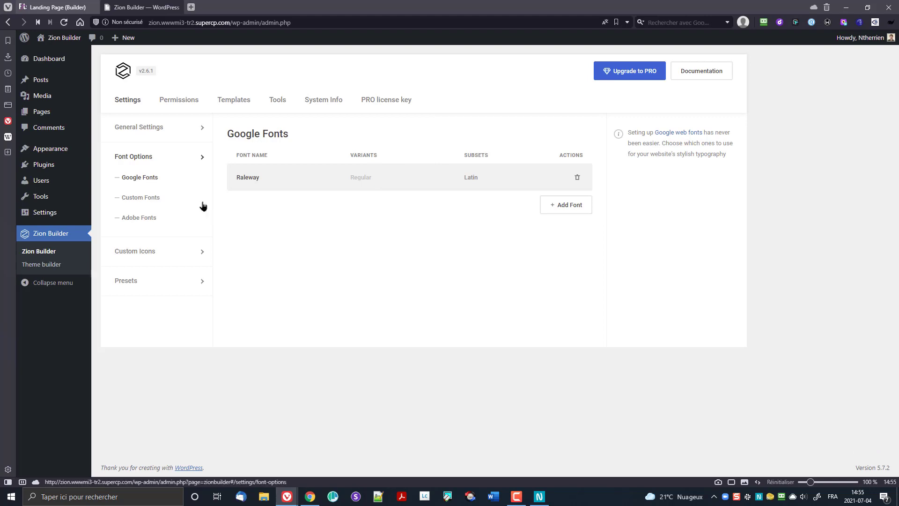
Step: Go through the Custom Fonts and Adobe Fonts settings to the Custom Icons list
click(139, 200)
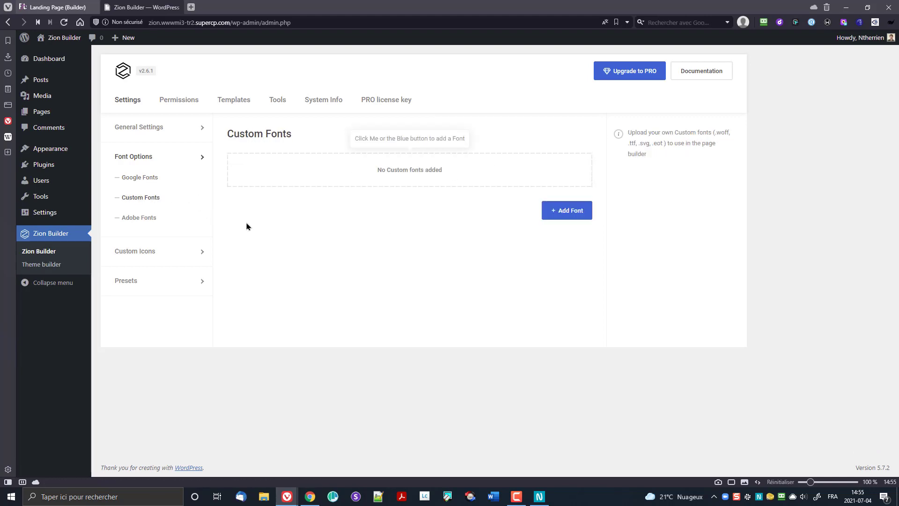
click(149, 219)
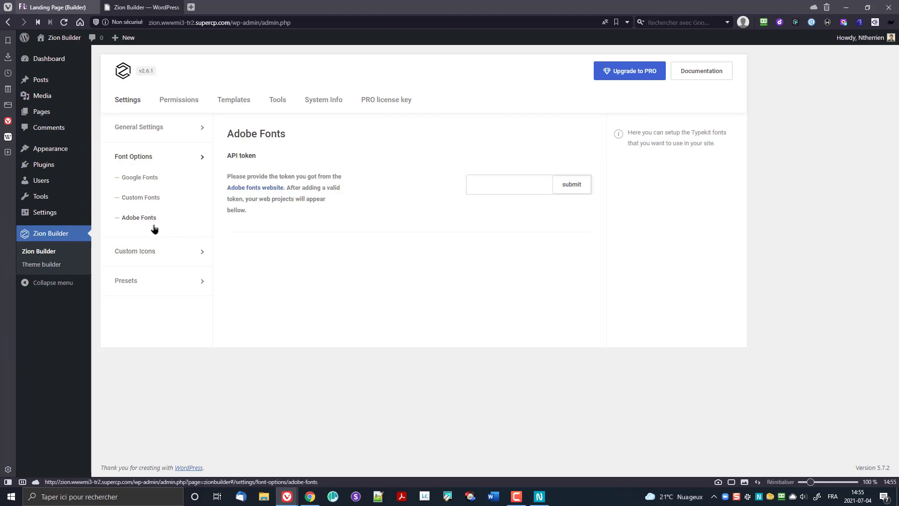
click(141, 258)
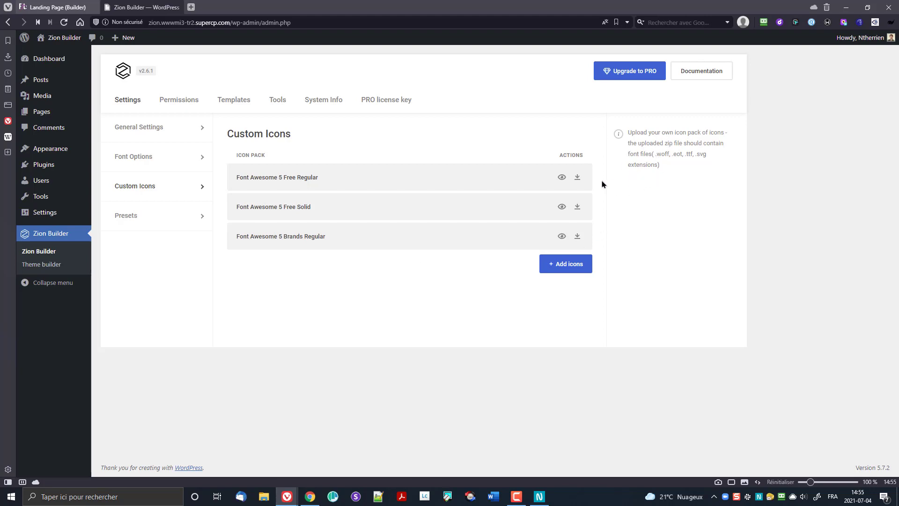
Step: Open Color Presets and switch between the Local and Global presets
click(173, 215)
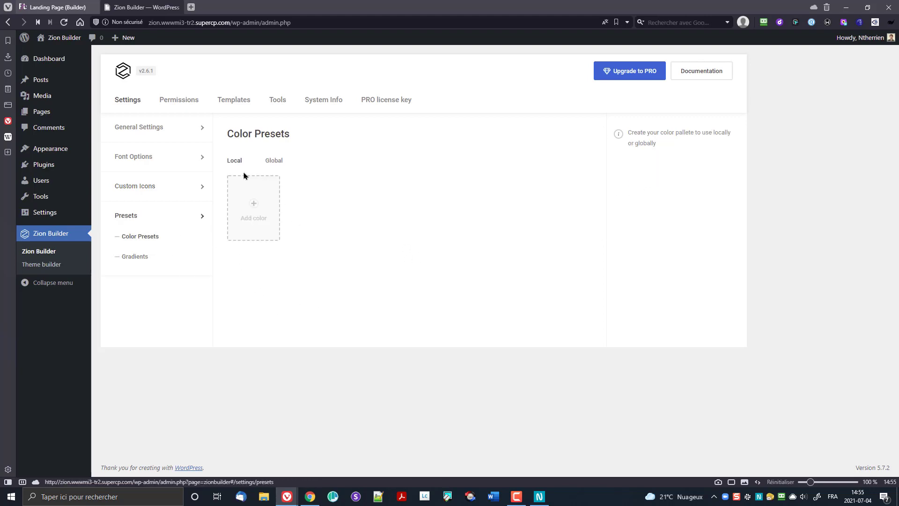
click(280, 163)
click(236, 162)
click(274, 161)
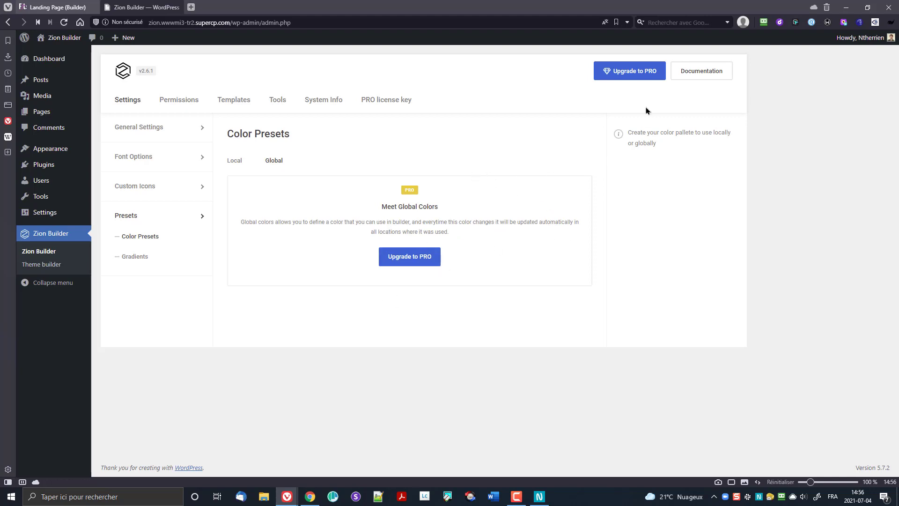
Step: Visit the Upgrade to PRO page and Zion Builder website, then the PRO licence key settings
click(622, 76)
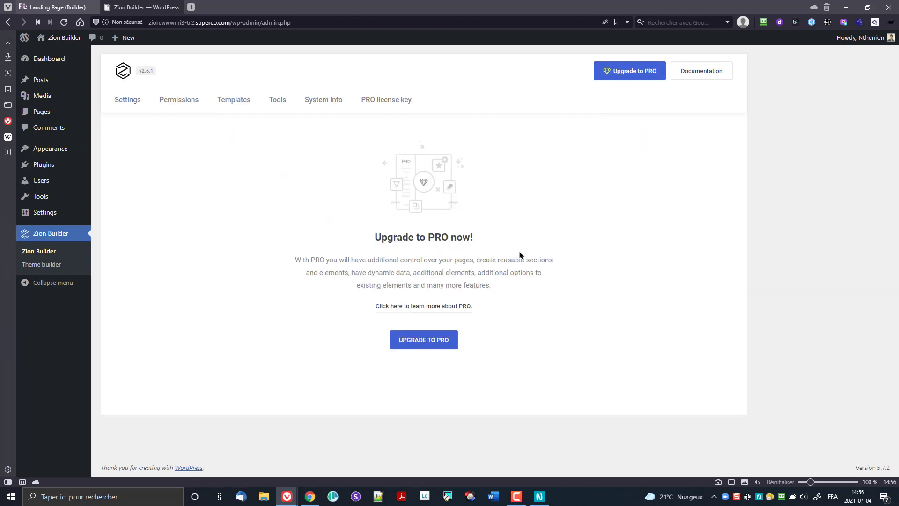
click(437, 339)
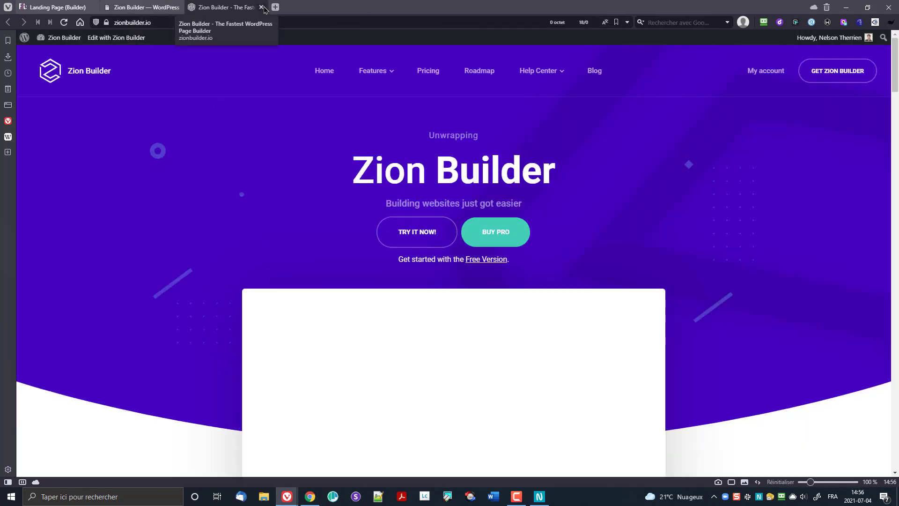
key(ctrl+w)
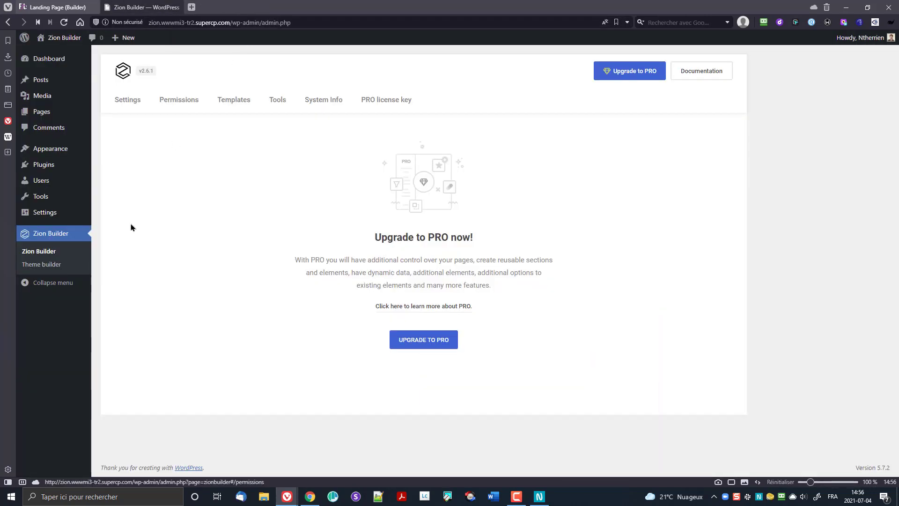
click(41, 265)
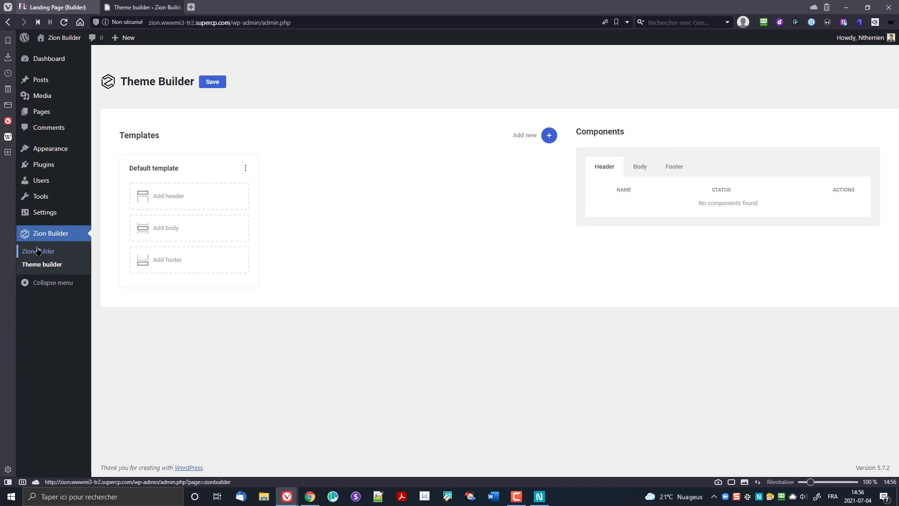
click(38, 251)
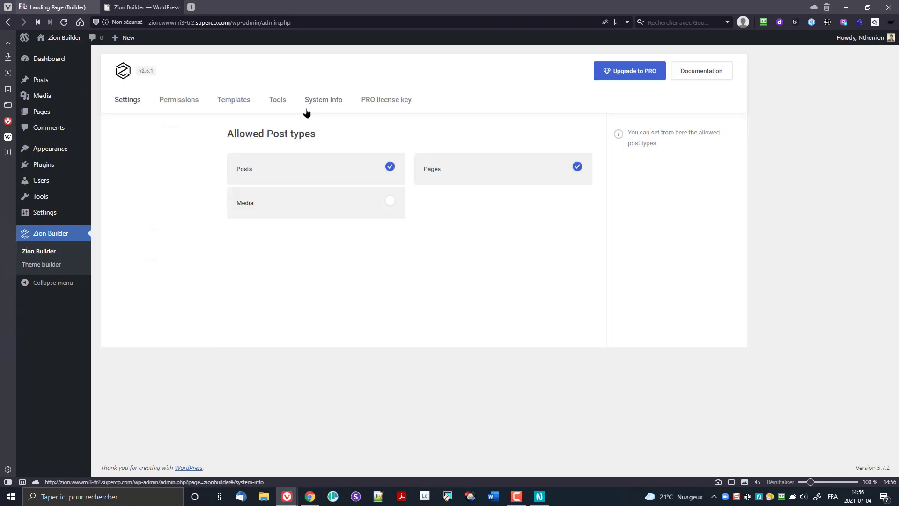
click(383, 100)
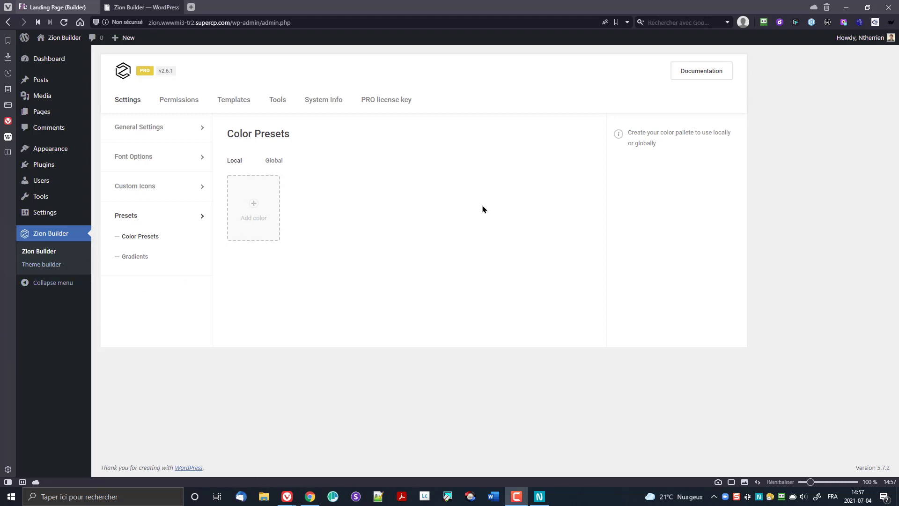
Step: Return to the still-empty Local colour presets
drag(283, 164, 279, 164)
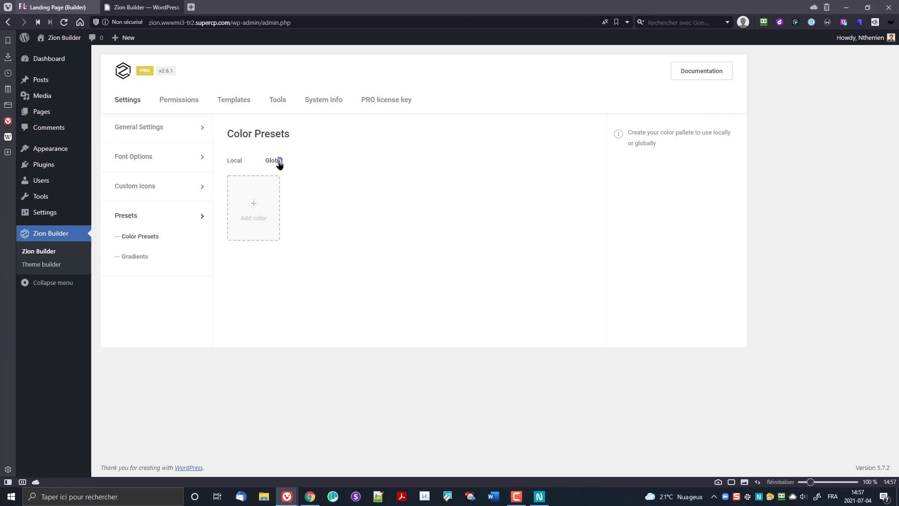
click(270, 164)
click(232, 162)
click(239, 163)
Step: Save local colour presets #323233 and #e4ad22
click(247, 200)
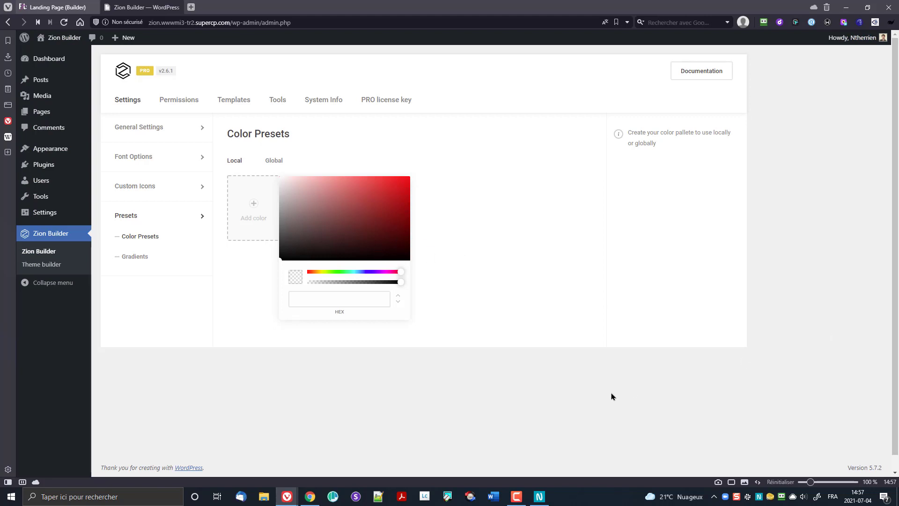
click(351, 303)
text(#323233)
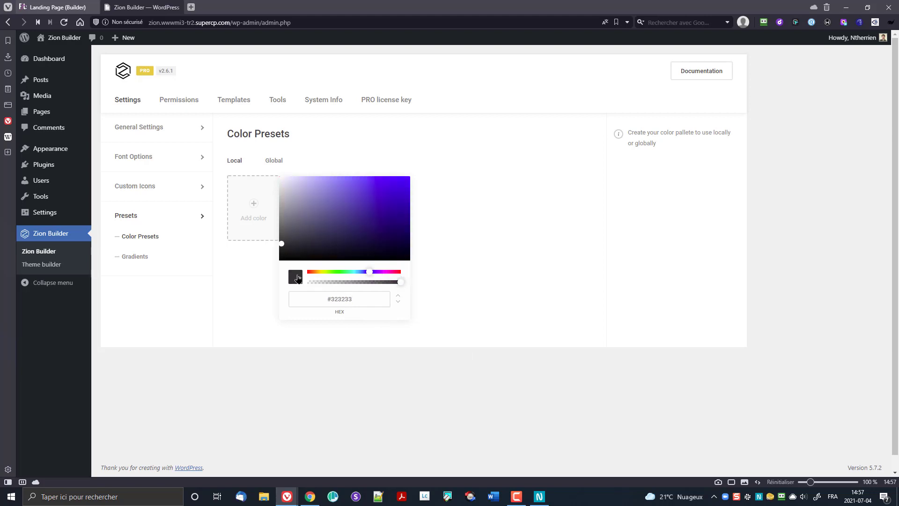
click(249, 215)
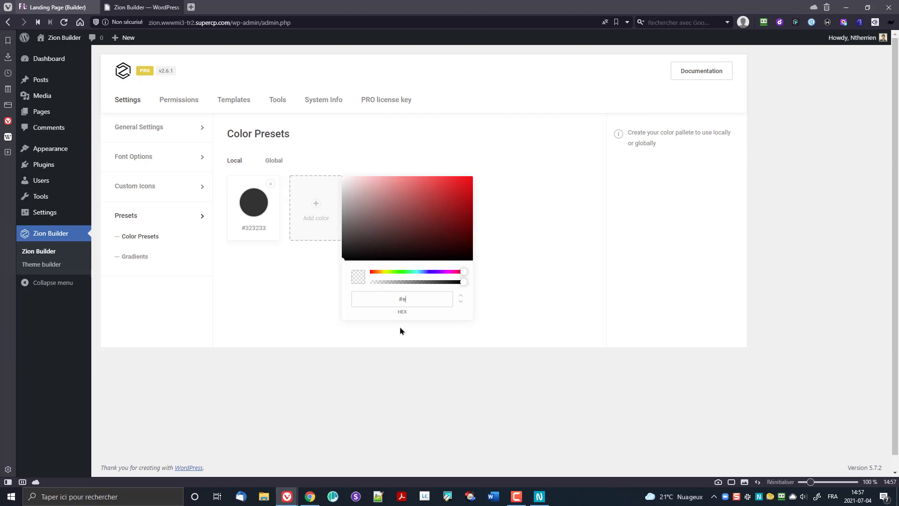
text(#e4ad)
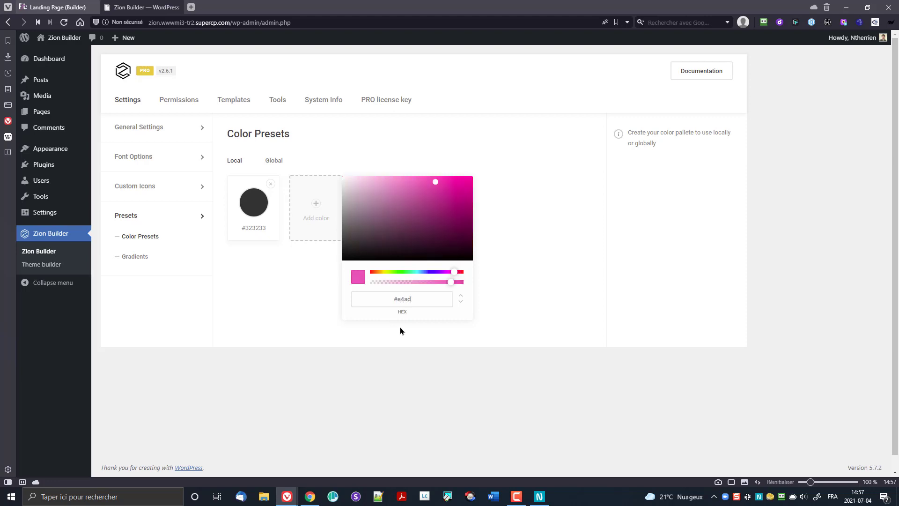
text(22)
click(344, 238)
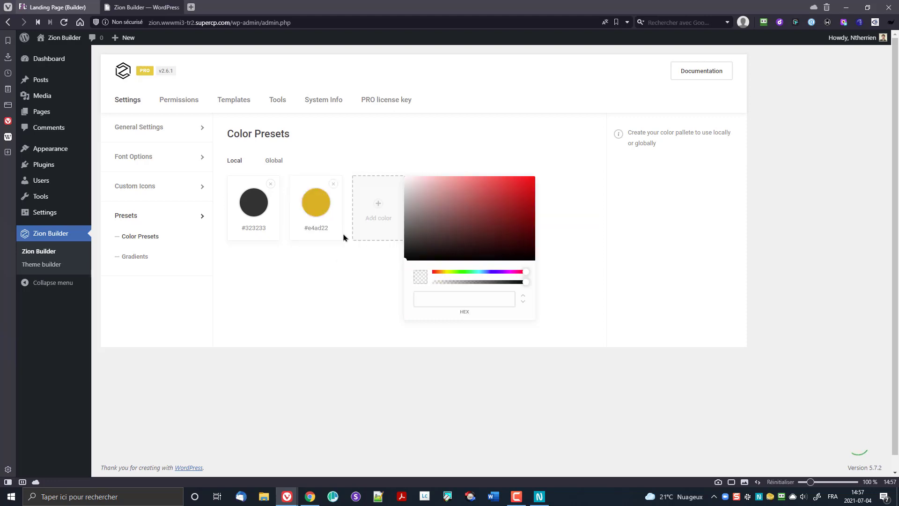
Step: Save local colour presets #ac50b3 and #f6f6f6
click(465, 302)
text(#ac50b3)
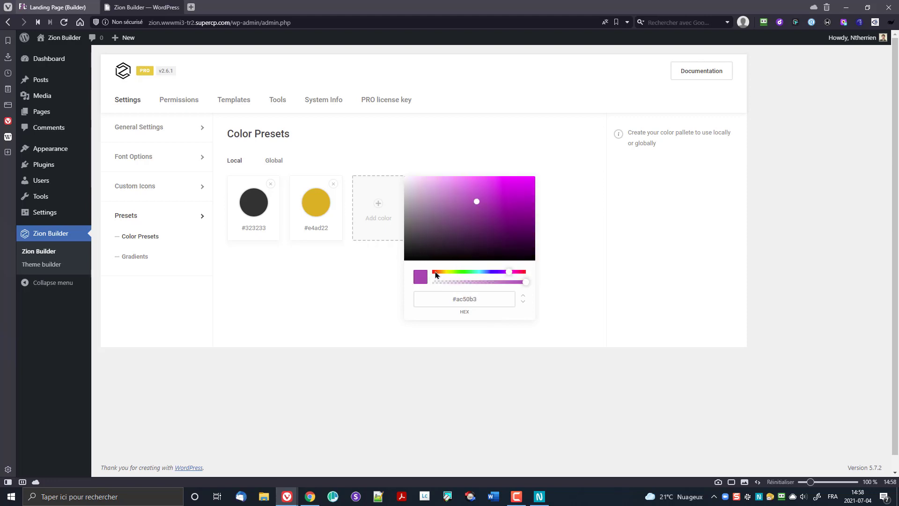
click(370, 213)
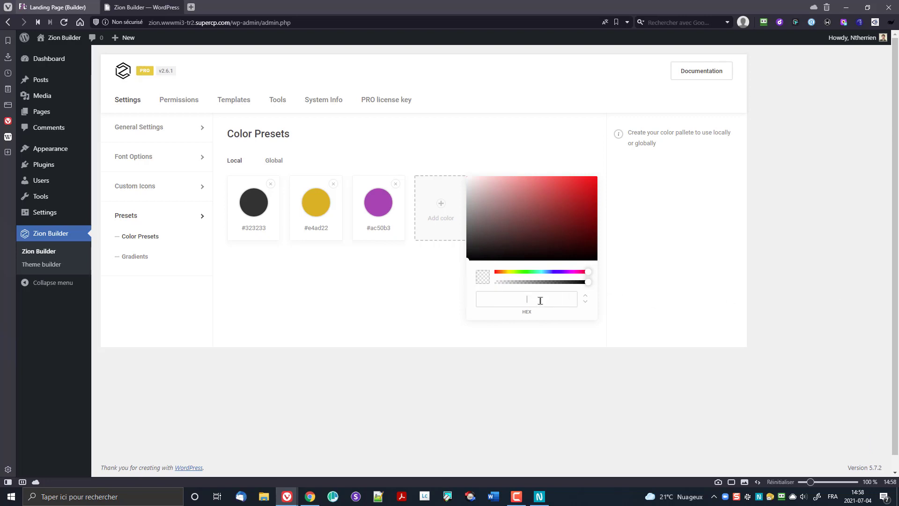
text(f6f6f6)
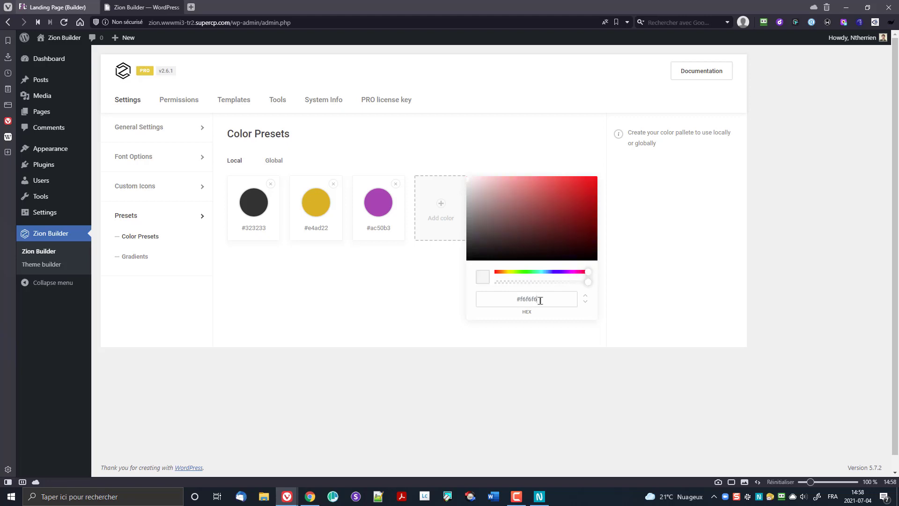
click(439, 219)
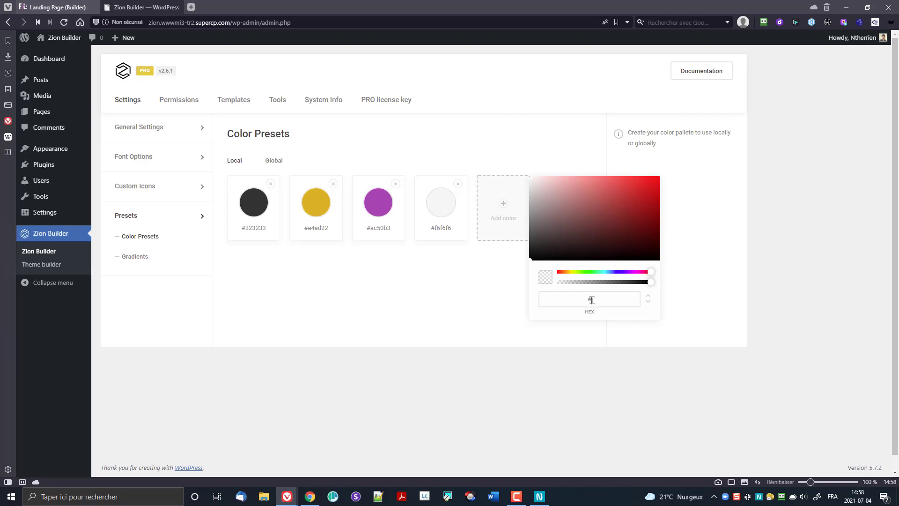
Step: Save #ccc and #2a2a2b presets, deleting the duplicate #2a2a2b swatch
text(ccc)
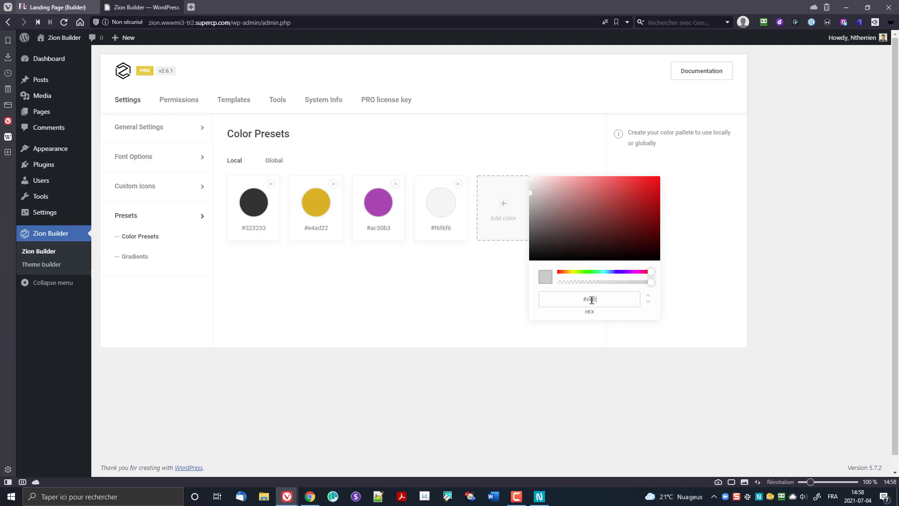
click(487, 219)
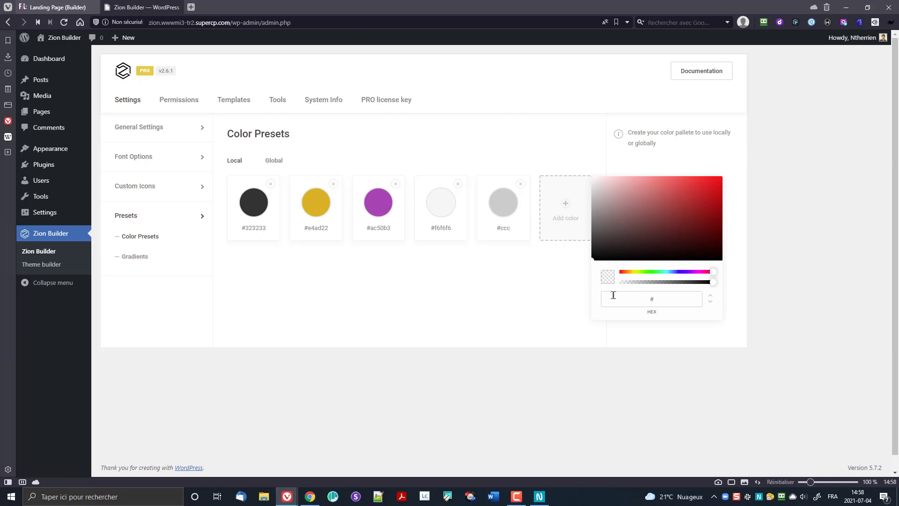
text(#2a2a2b)
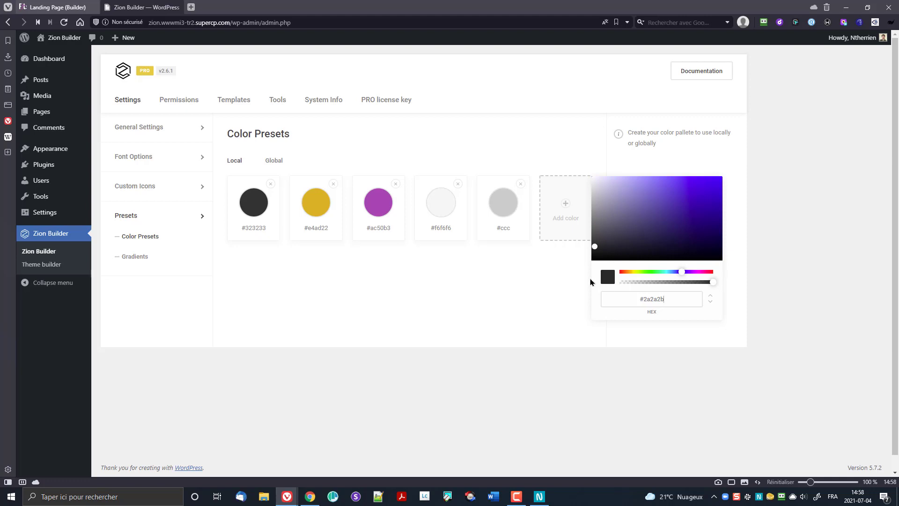
click(568, 226)
click(518, 283)
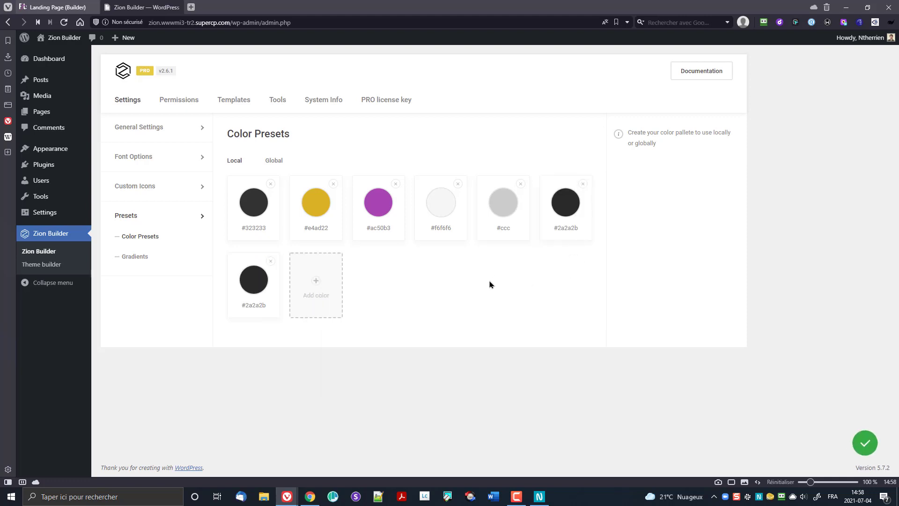
click(270, 260)
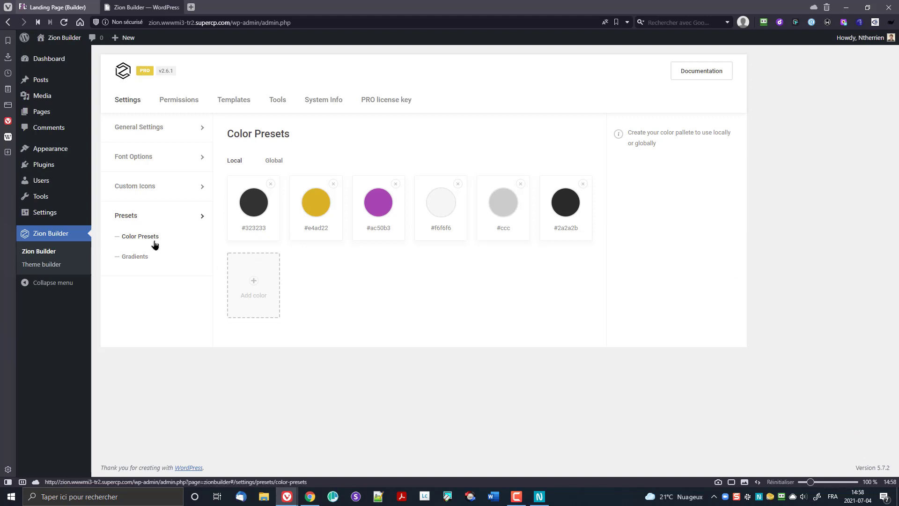
Step: Browse Zion Builder's gradient presets, role permissions, saved templates and saved blocks
click(140, 256)
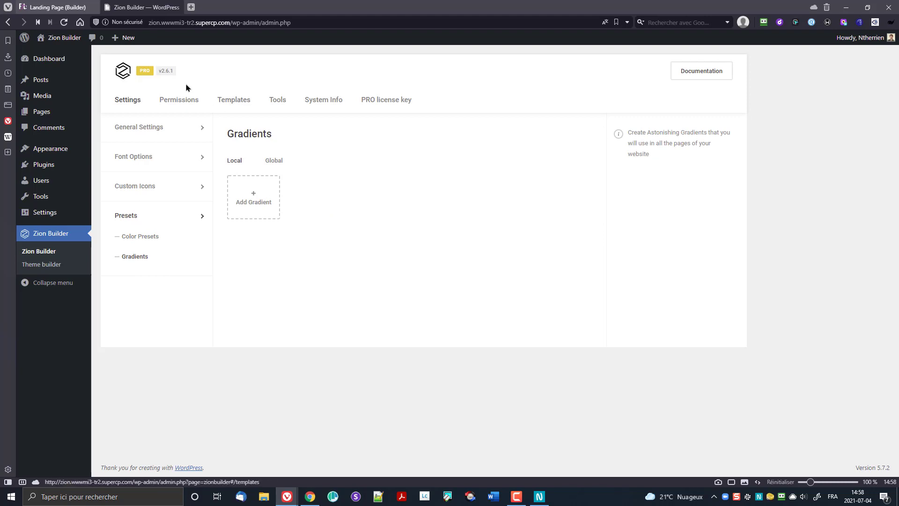
click(178, 102)
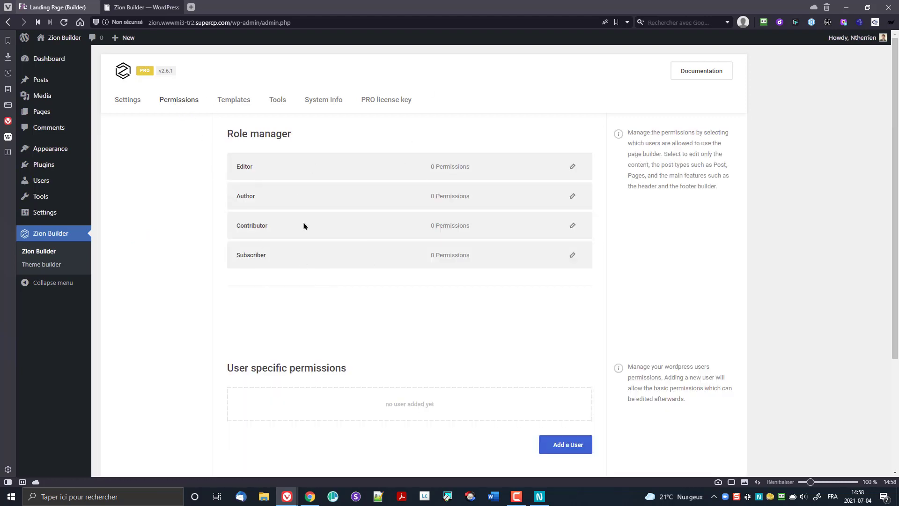
click(235, 101)
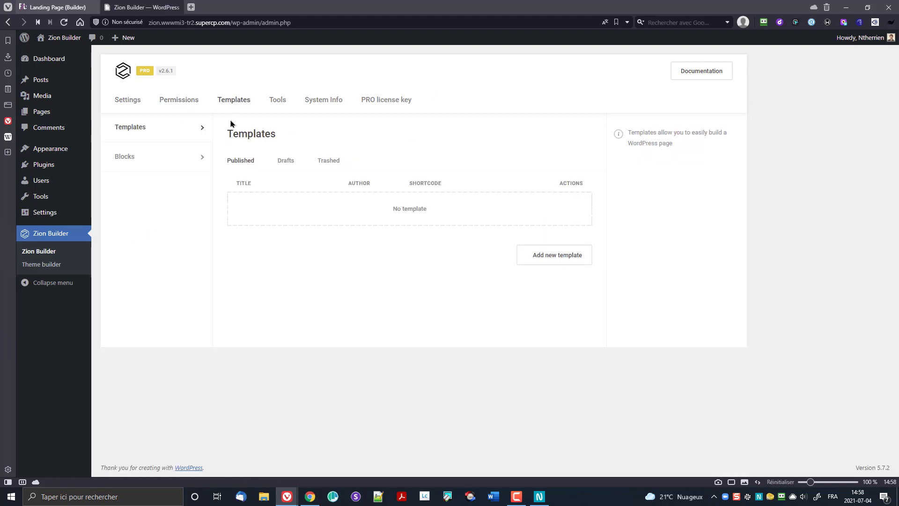
click(160, 159)
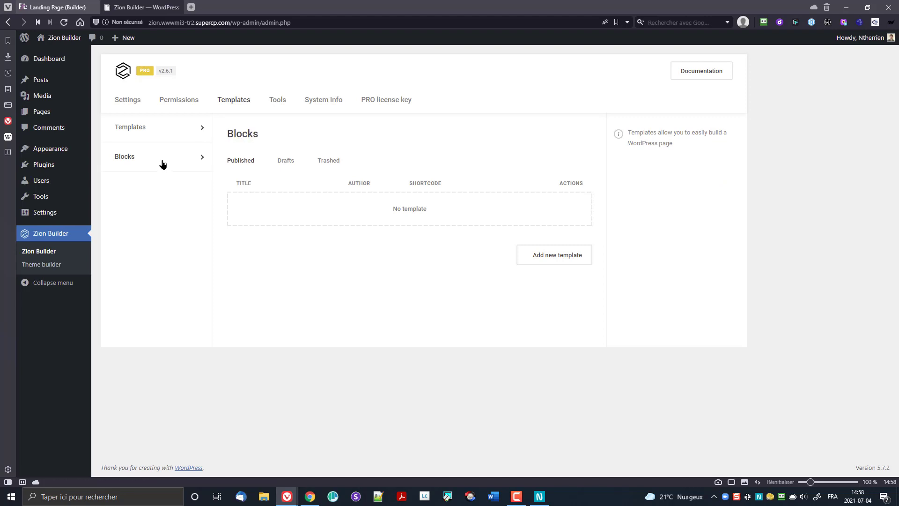
Step: Regenerate the site's CSS and JS files and sync the template library
click(276, 100)
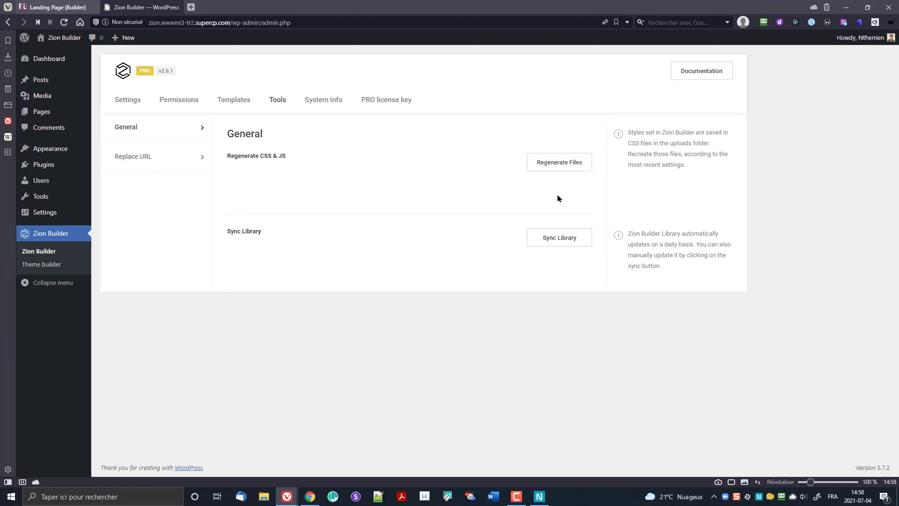
click(558, 168)
click(568, 238)
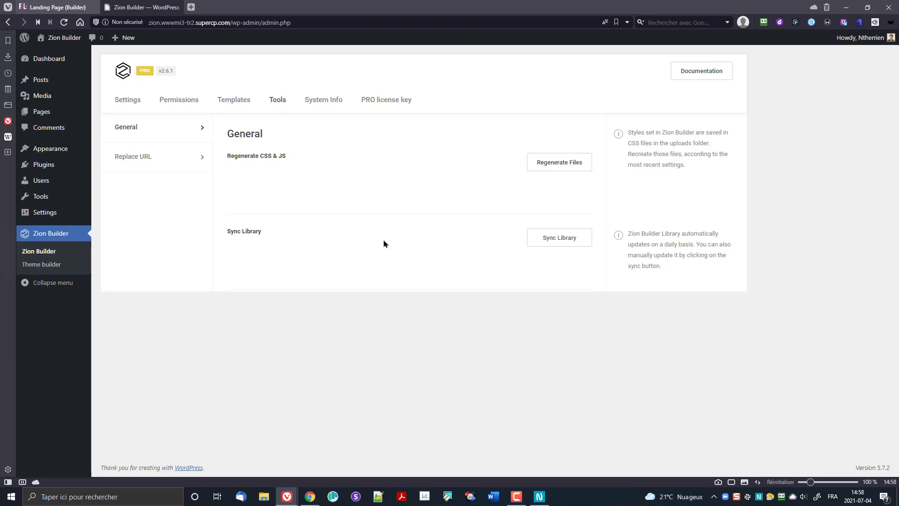
Step: Check the Replace URL and System Info tools, then go to the Theme Builder
click(155, 164)
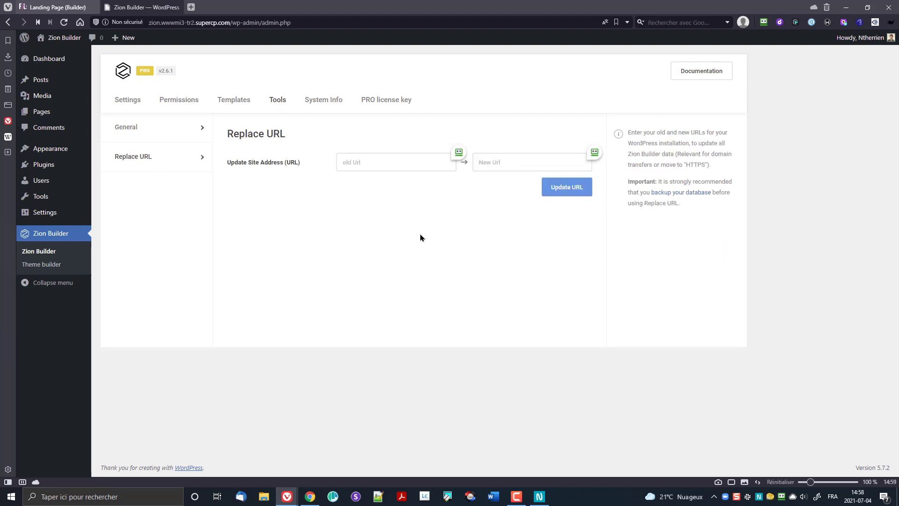
click(314, 100)
scroll(469, 277, down, 7)
scroll(472, 281, up, 7)
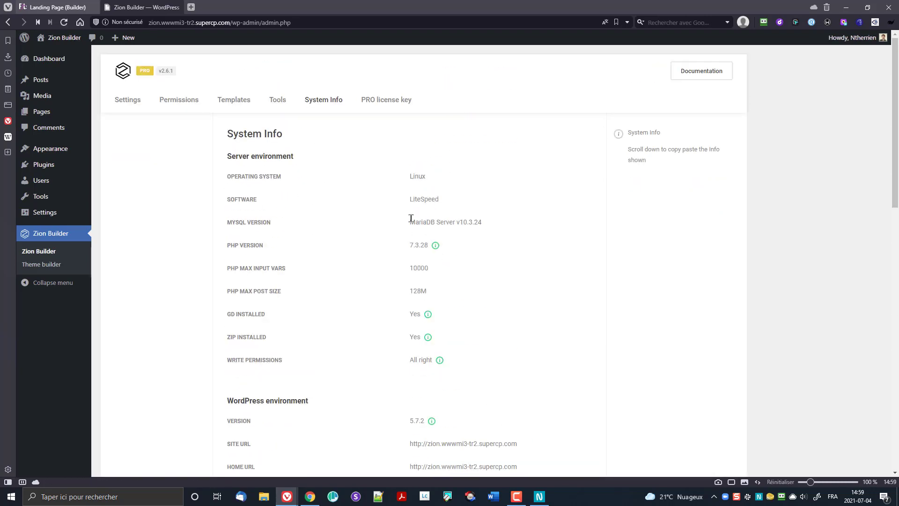
click(133, 100)
click(55, 264)
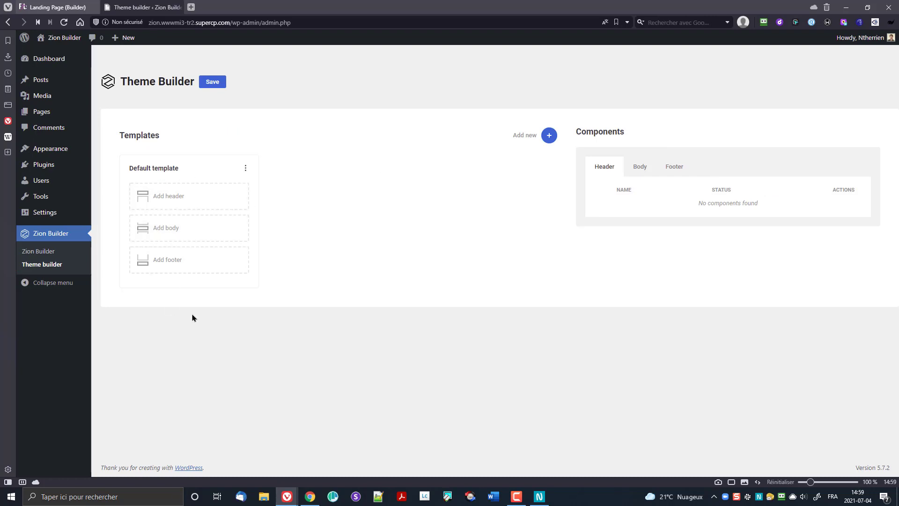
Step: Install and activate Twenty Twenty-One, then return to the Zion Builder settings
click(55, 149)
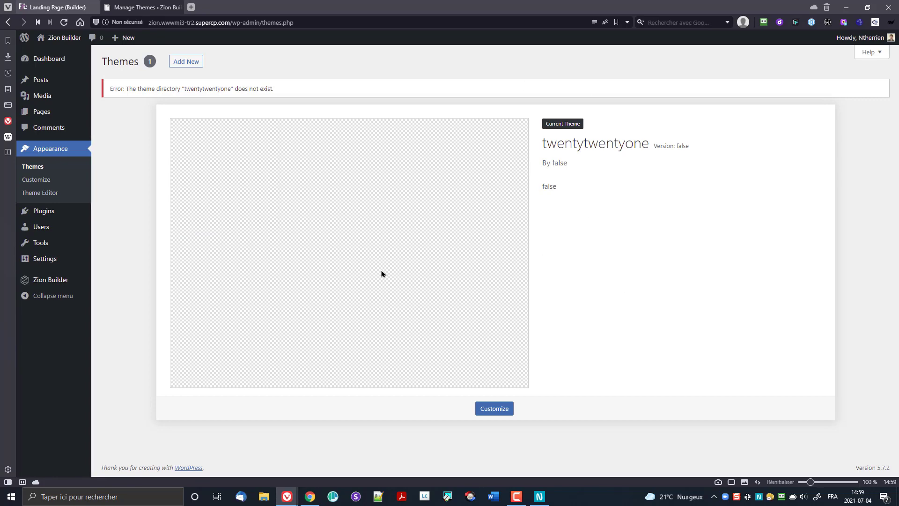
click(194, 68)
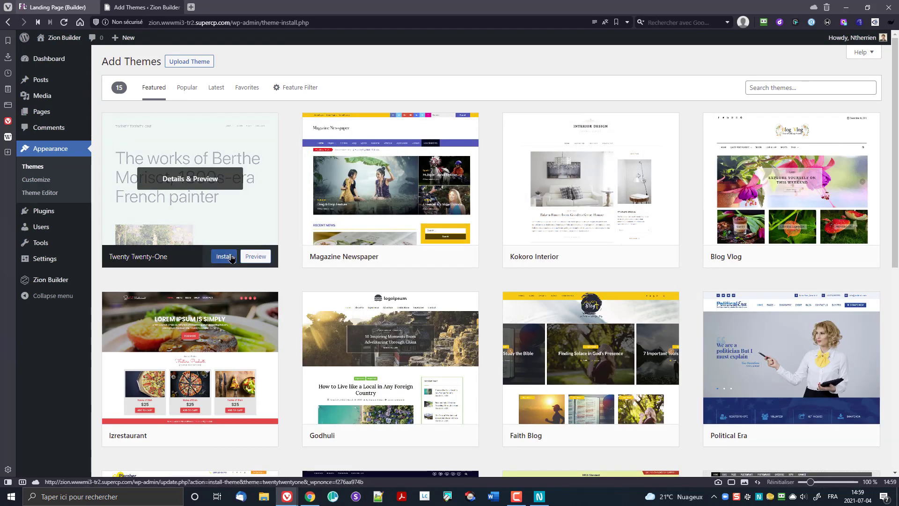
click(225, 256)
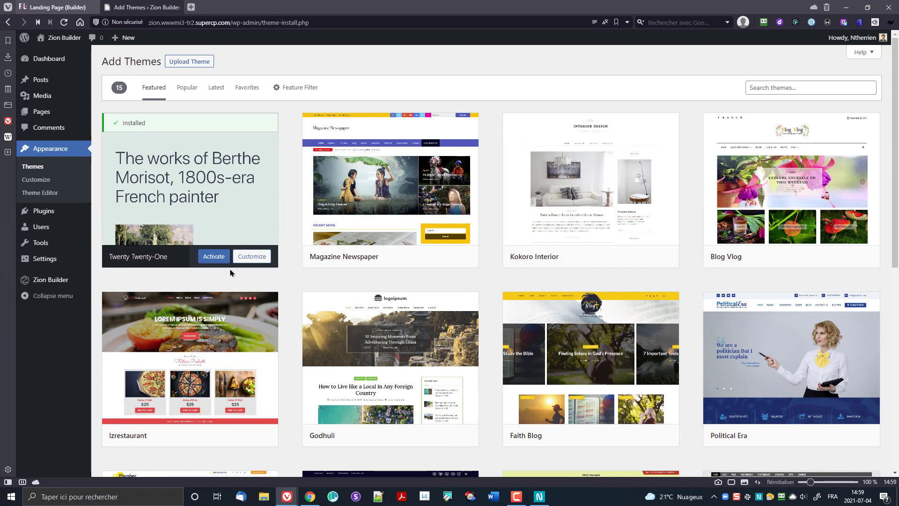
click(214, 261)
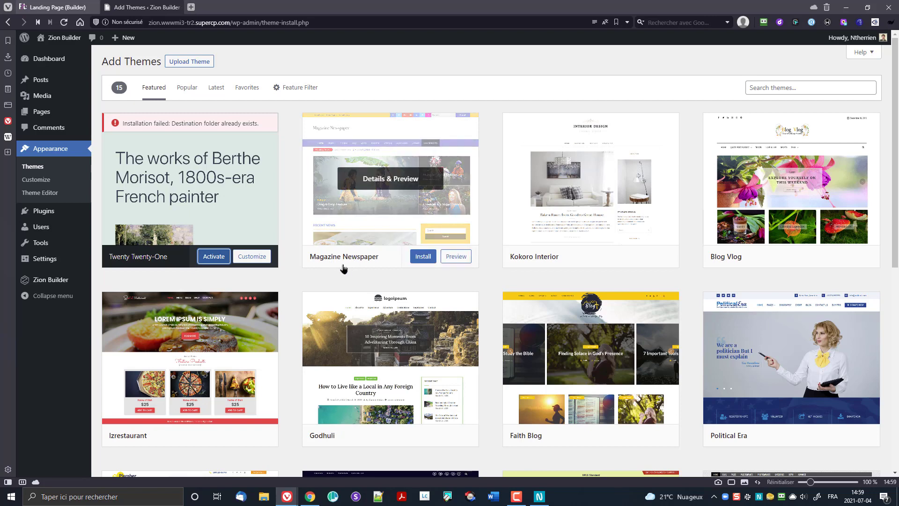
click(55, 280)
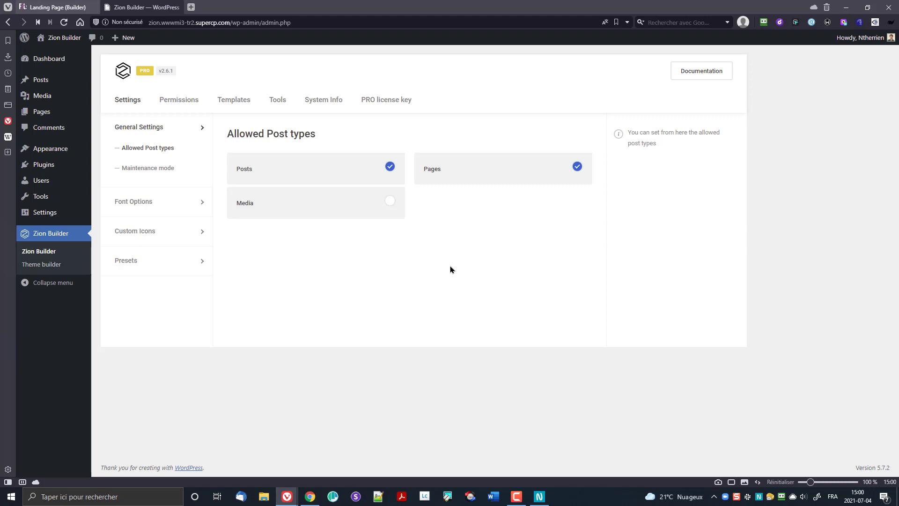
Step: Install the Astra theme from the Popular themes list and activate it
click(77, 150)
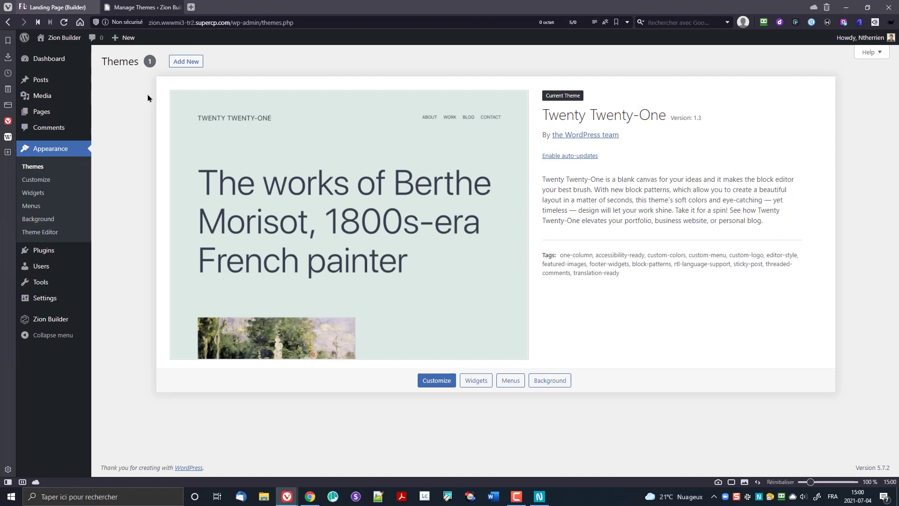
click(186, 62)
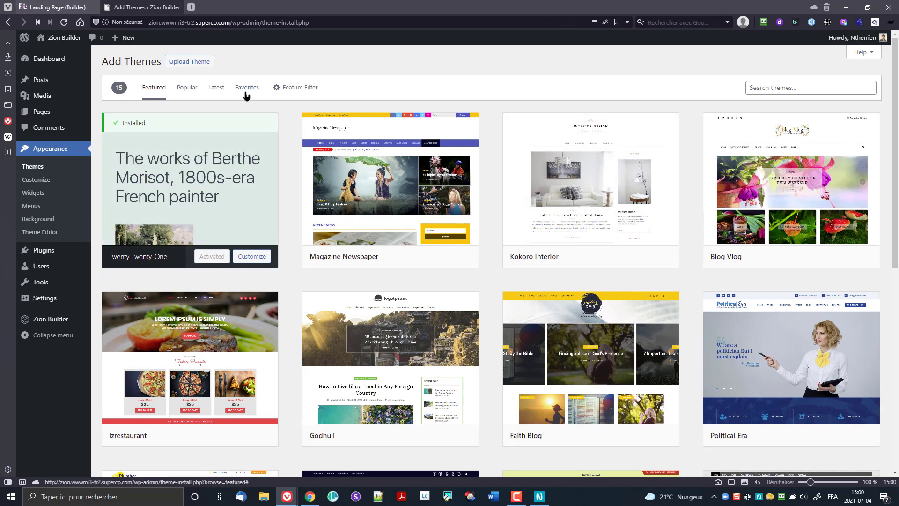
click(178, 89)
click(192, 90)
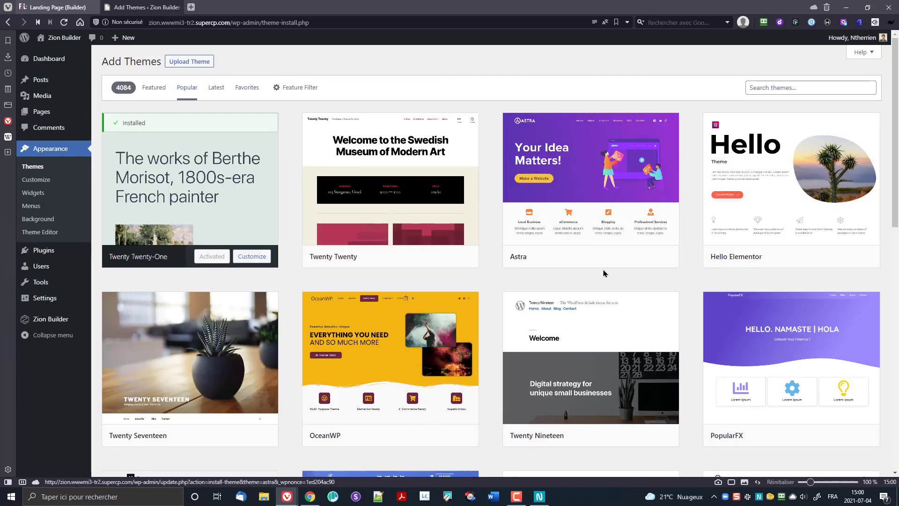
mouse_move(756, 255)
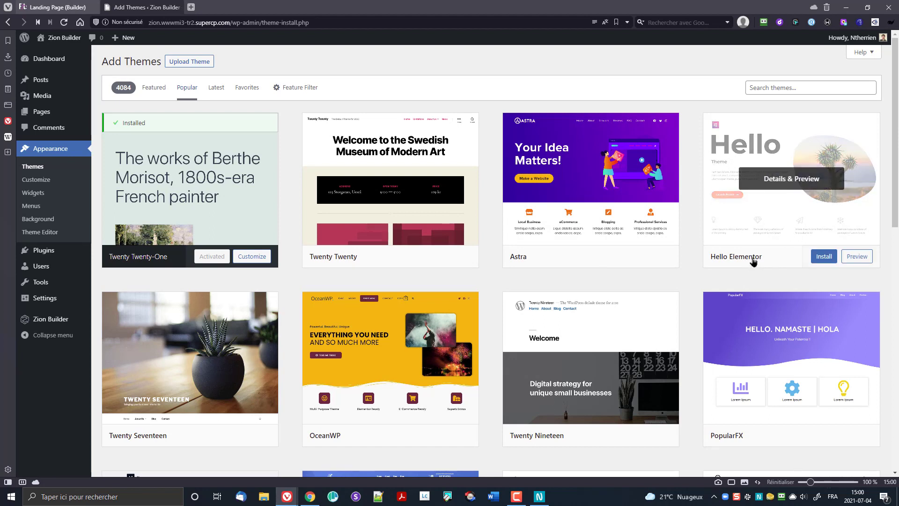
mouse_move(567, 265)
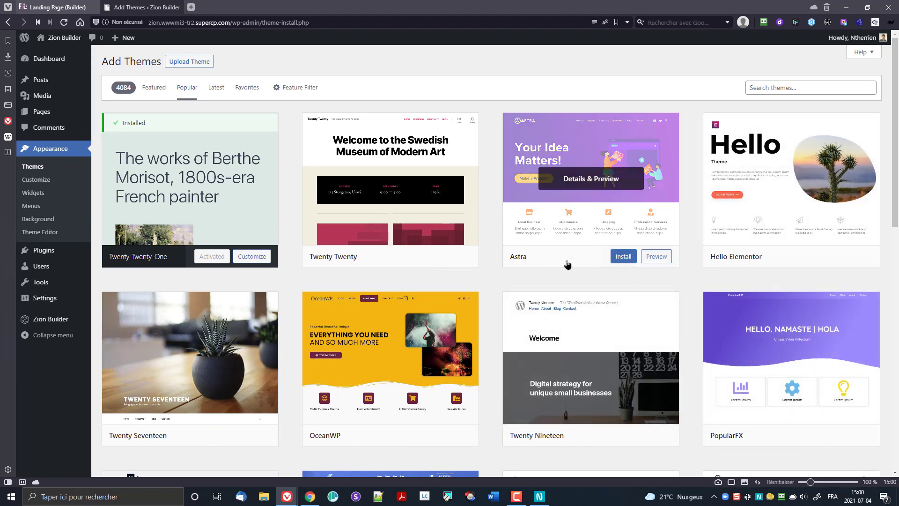
click(624, 257)
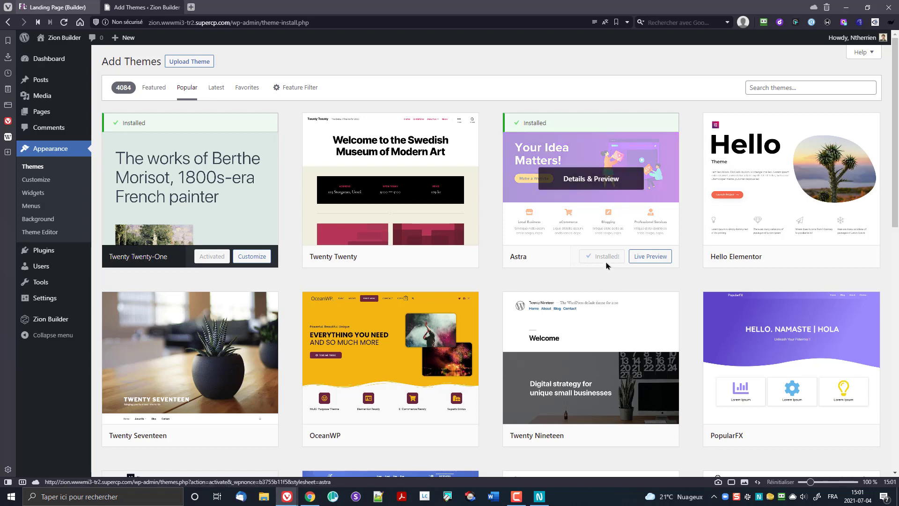
click(607, 261)
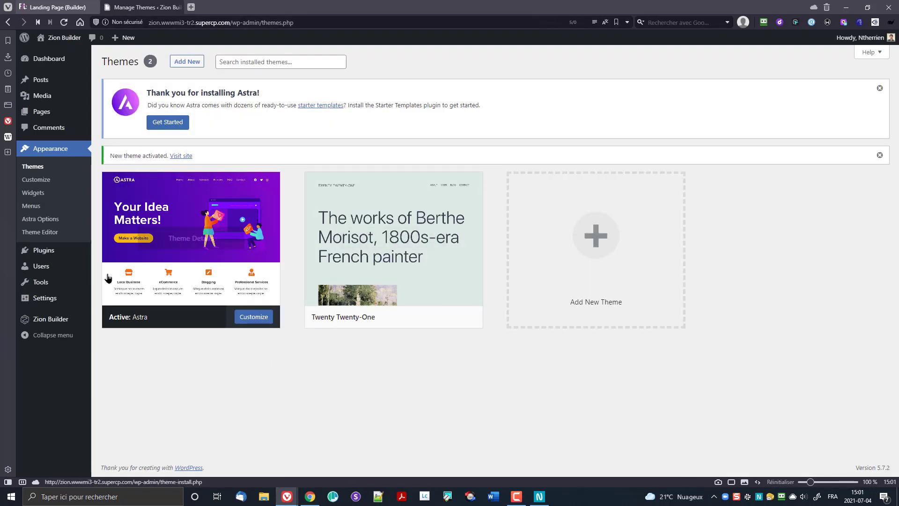
Step: In Astra's Base Typography, set the body font to Raleway at 18 px
click(50, 181)
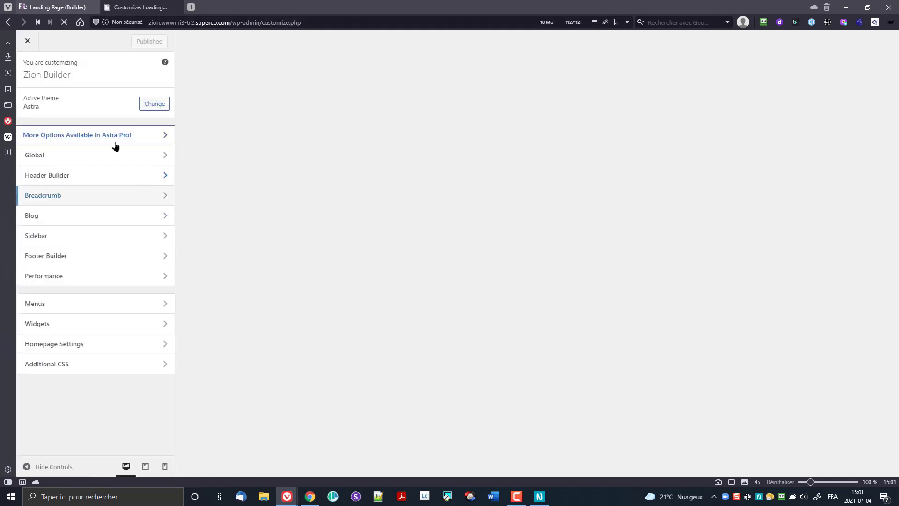
click(93, 160)
click(70, 95)
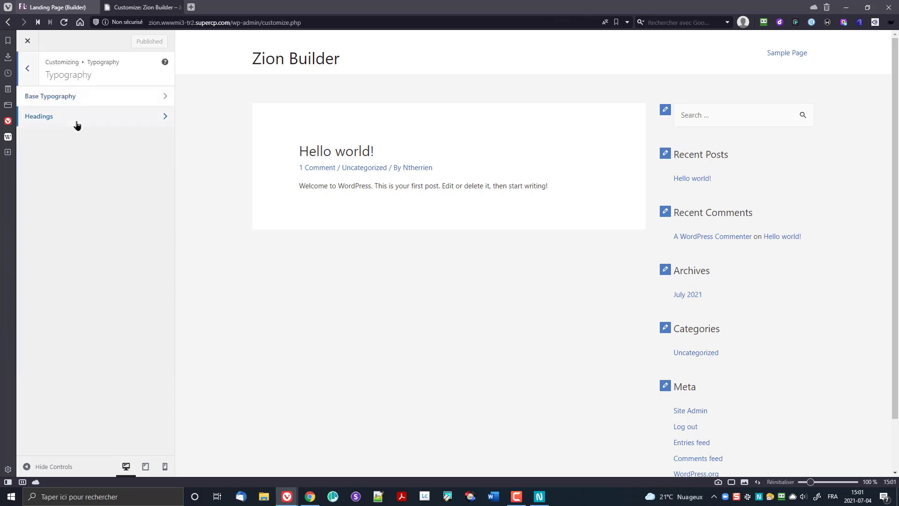
click(73, 99)
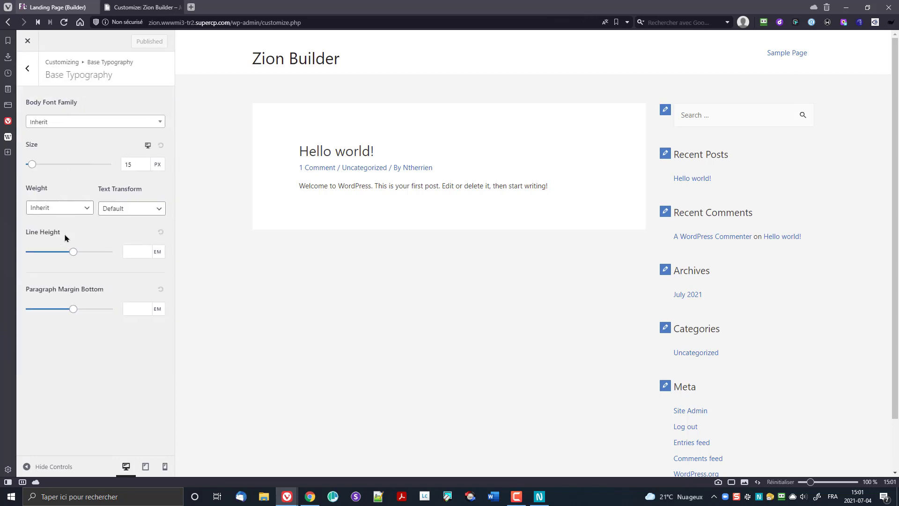
click(126, 123)
click(127, 138)
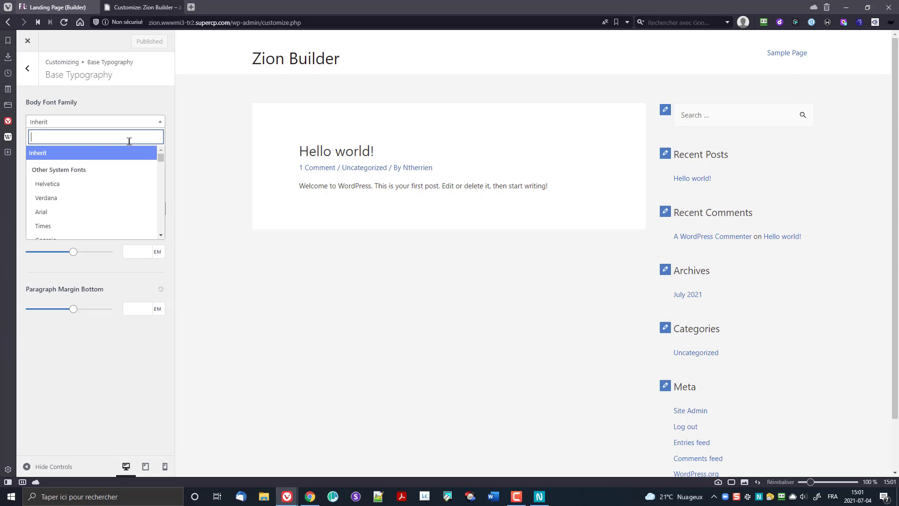
text(Rale)
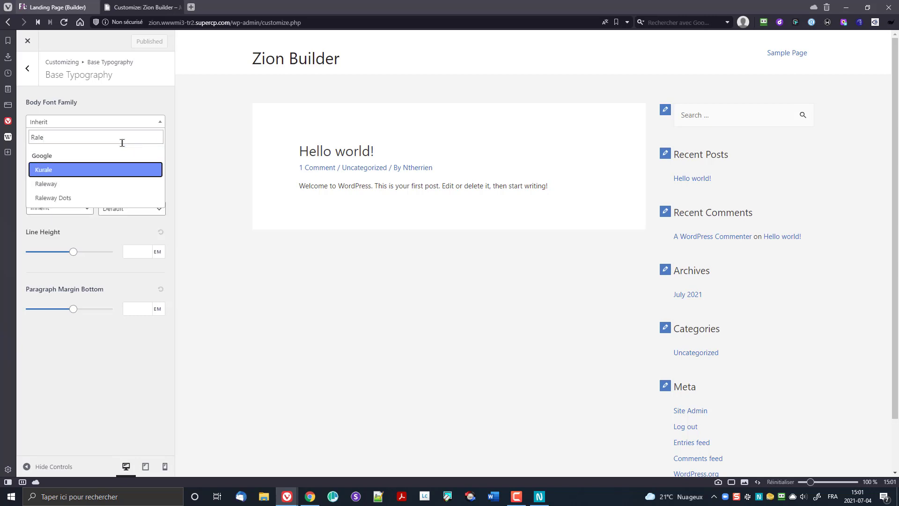
click(75, 184)
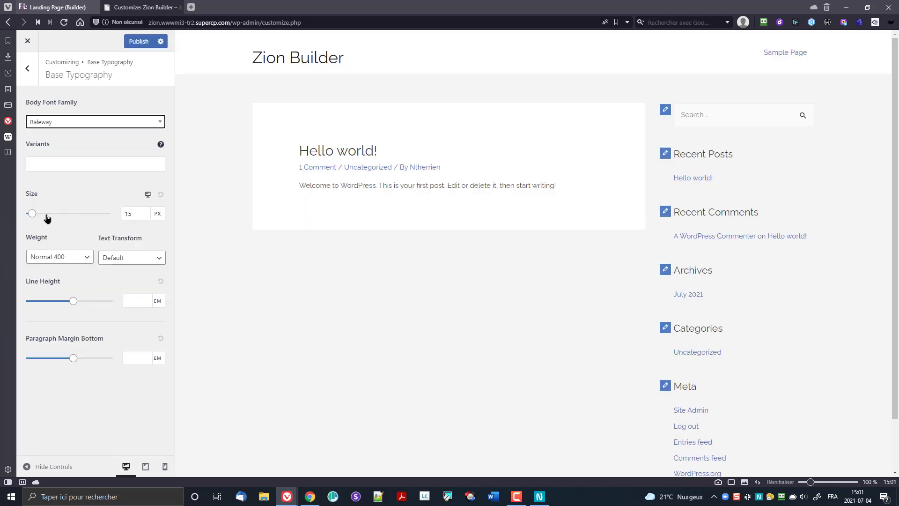
click(140, 216)
click(147, 219)
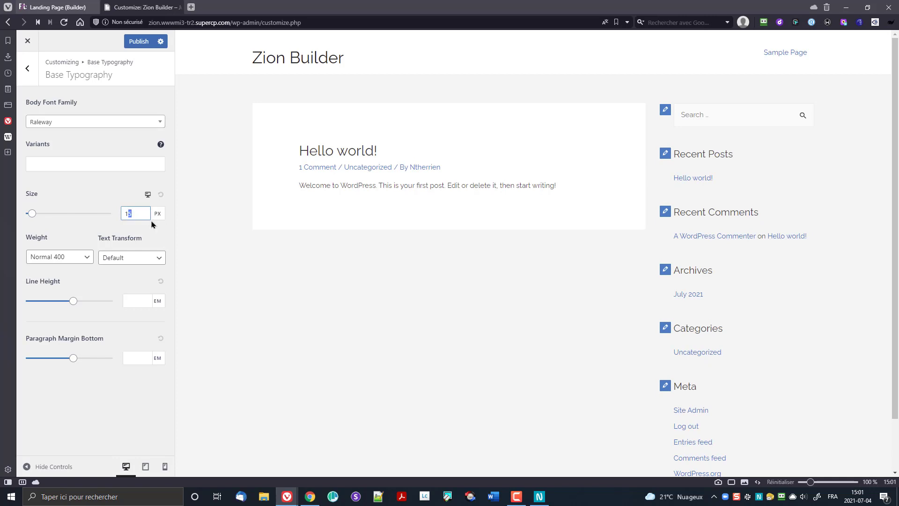
text(8)
key(Tab)
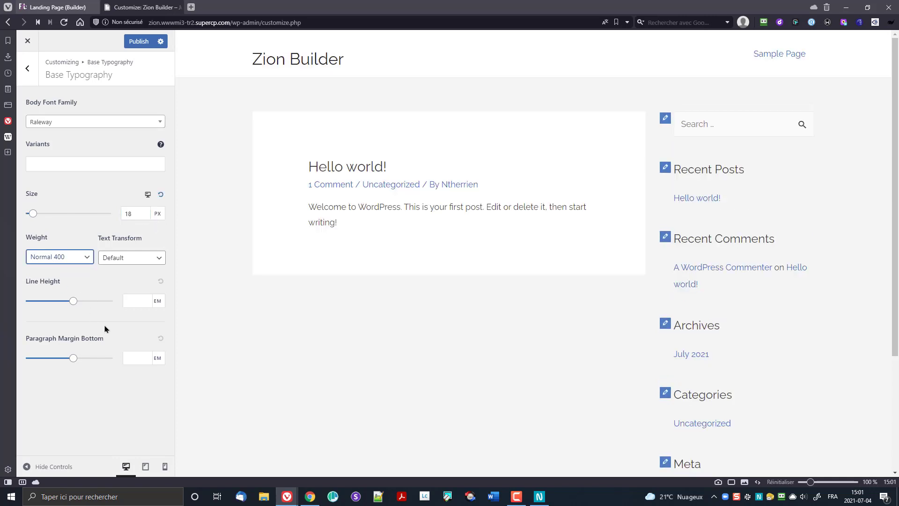
click(28, 68)
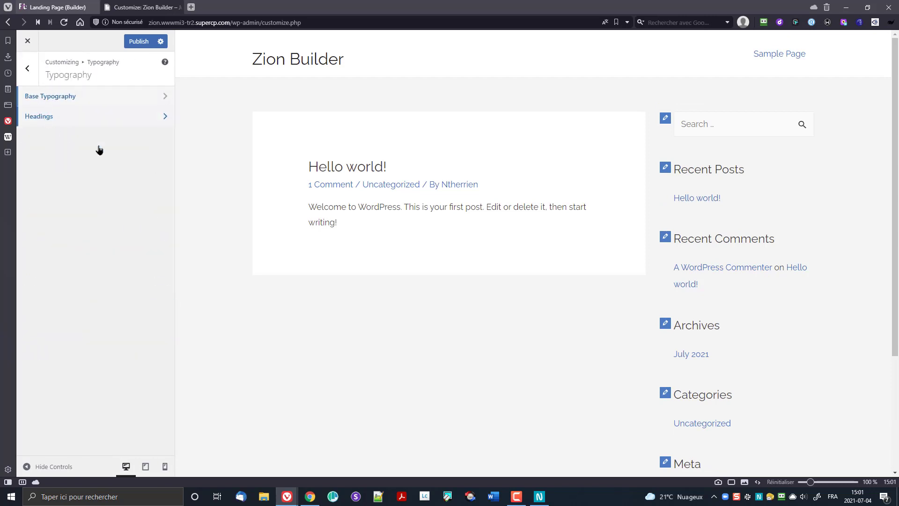
Step: Make all headings uppercase with Bold 700 weight, after trying heavier weights
click(62, 124)
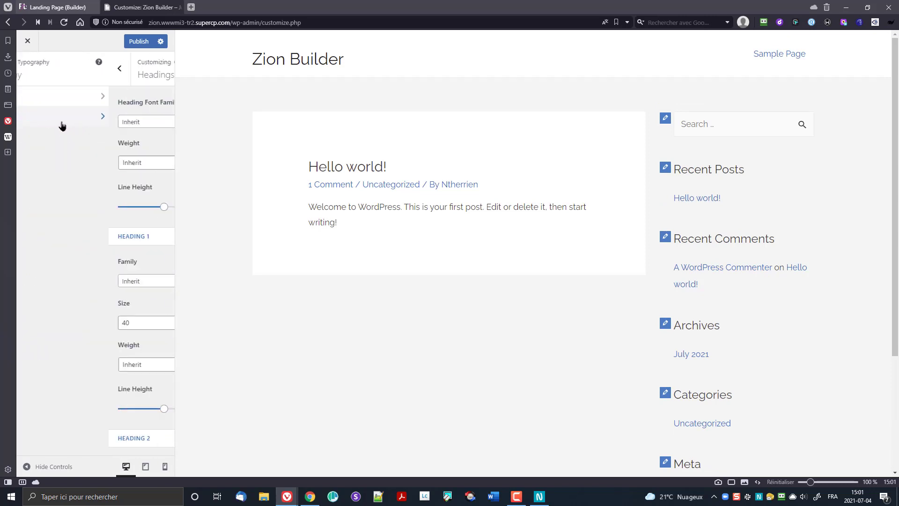
click(62, 123)
click(66, 113)
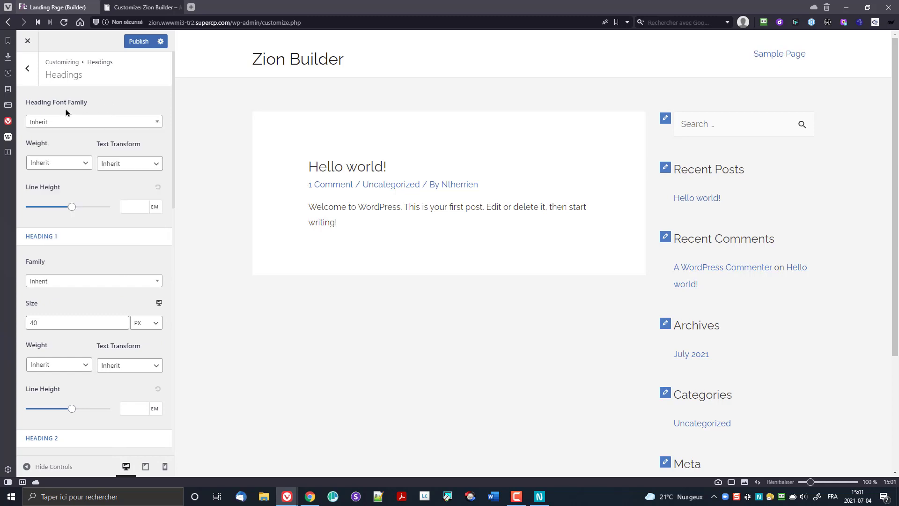
click(63, 164)
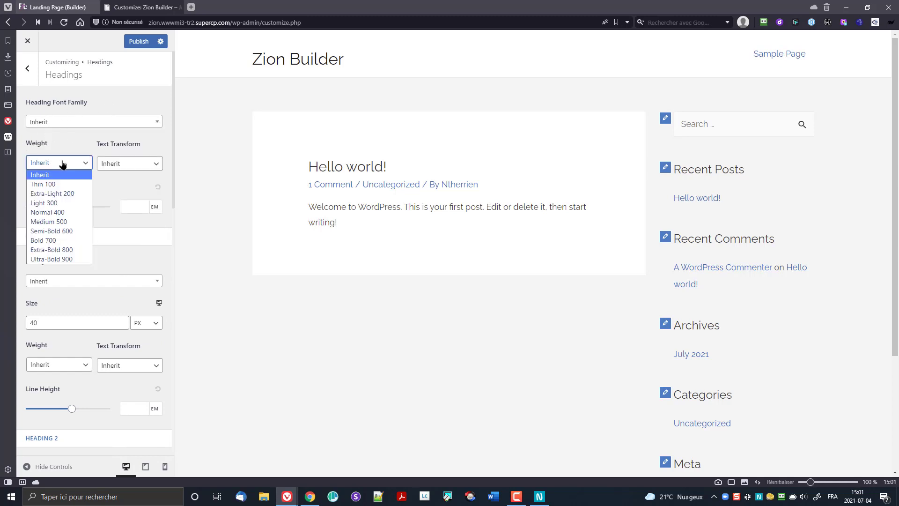
click(75, 240)
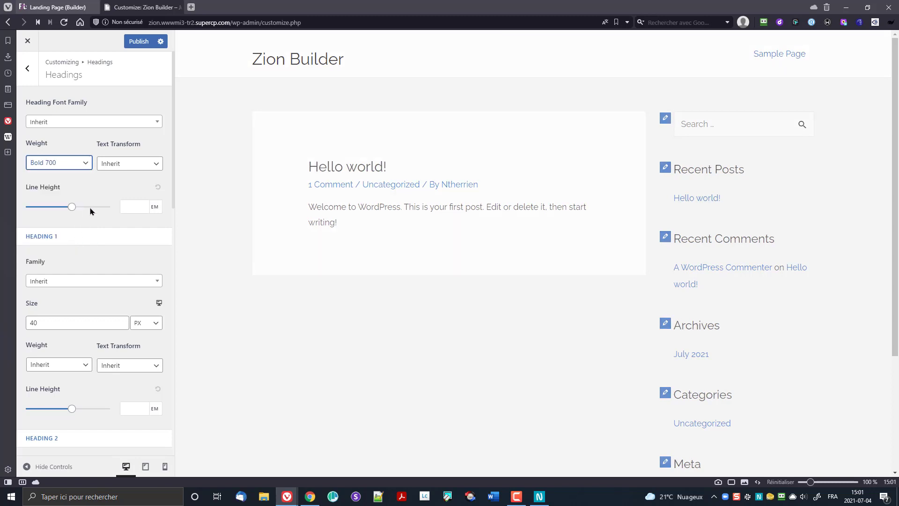
click(113, 164)
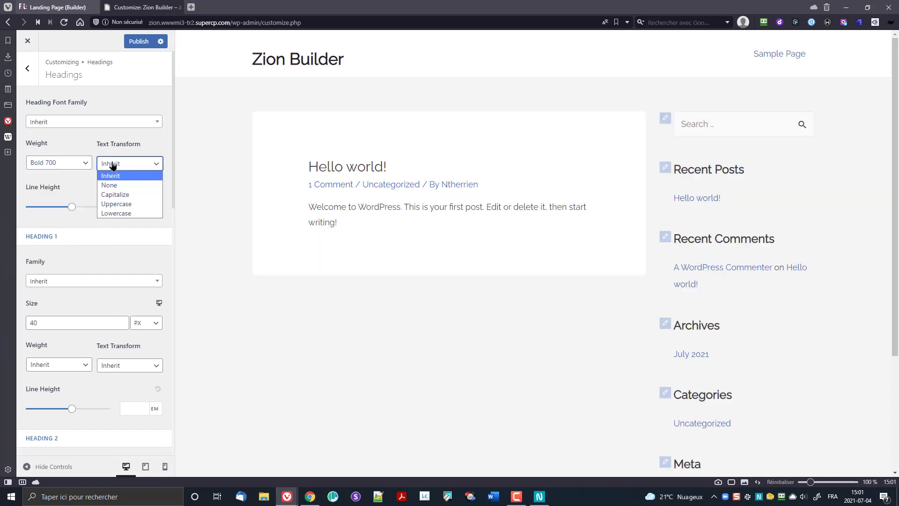
click(119, 208)
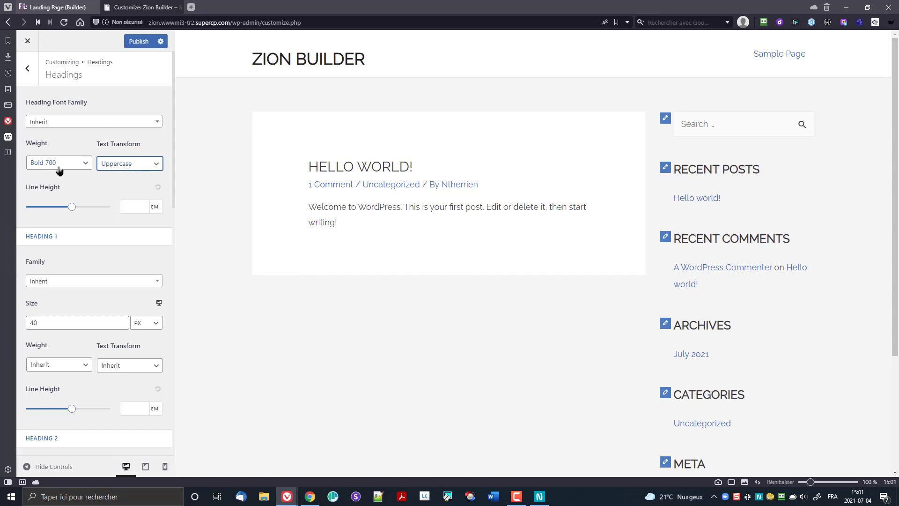
click(80, 167)
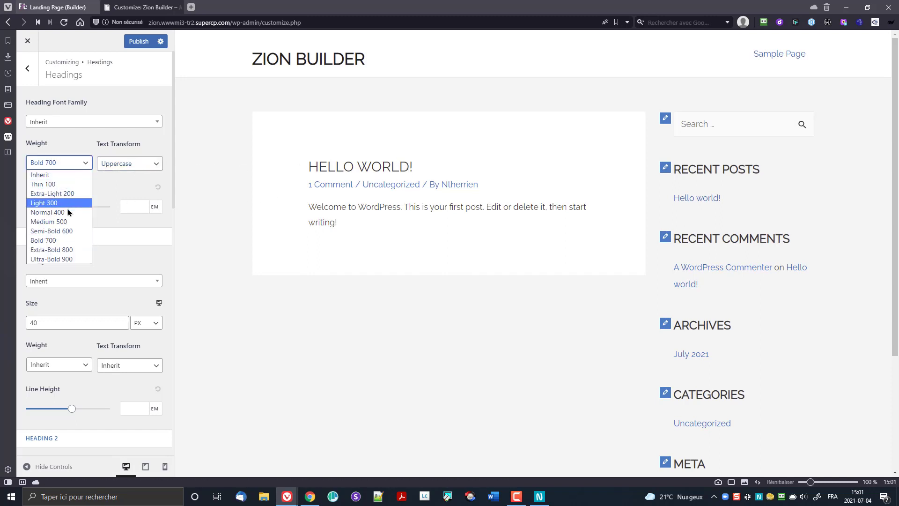
click(67, 250)
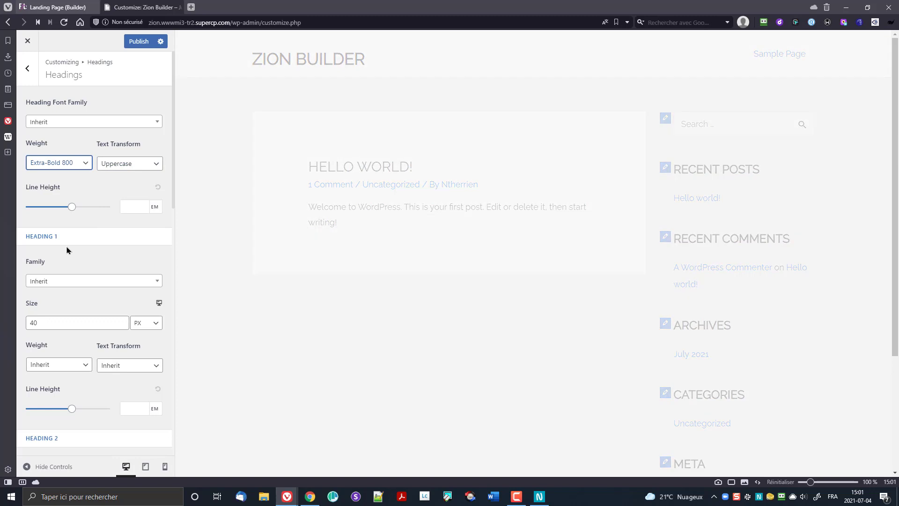
click(70, 165)
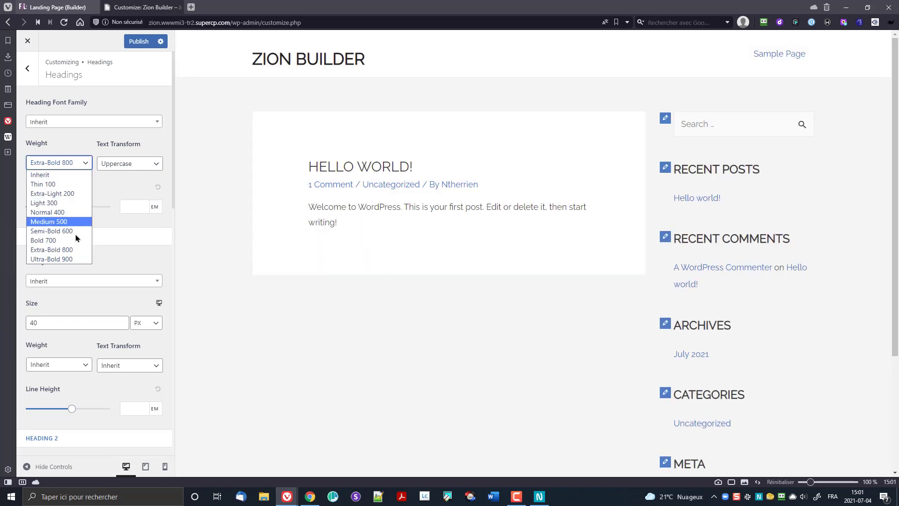
click(77, 259)
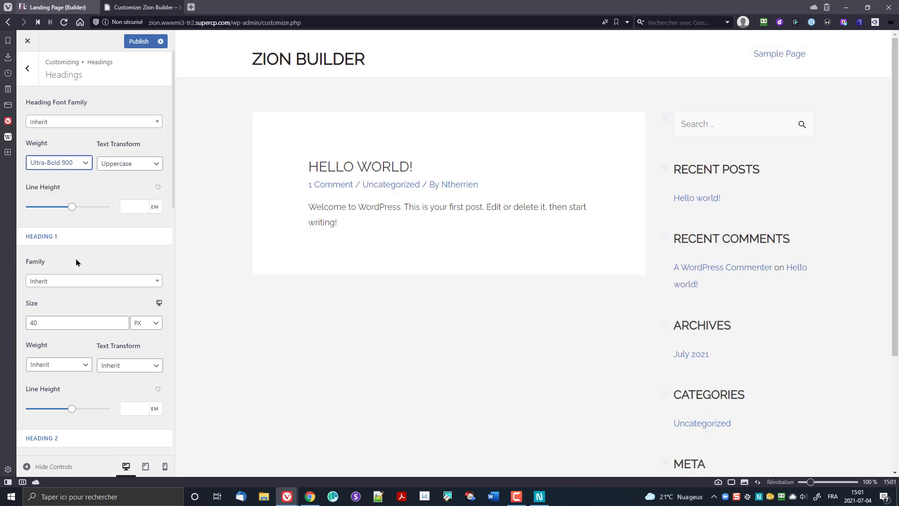
click(70, 165)
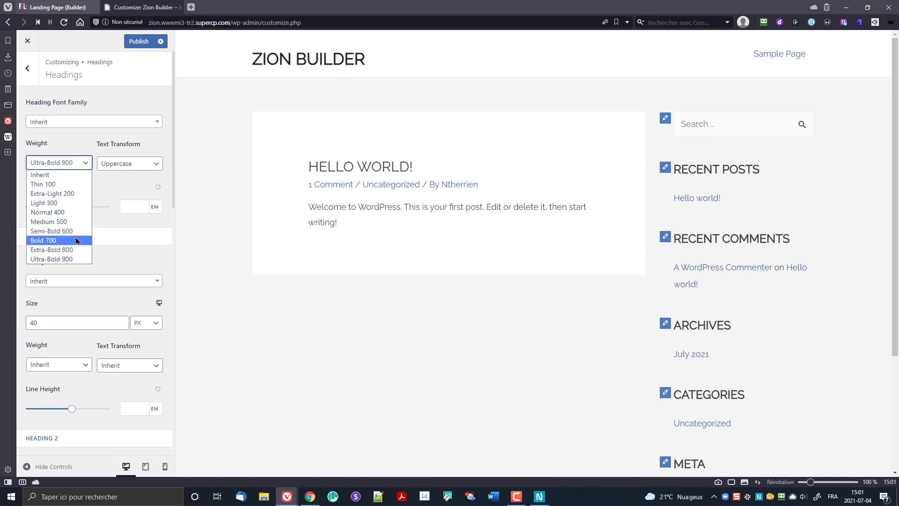
click(77, 240)
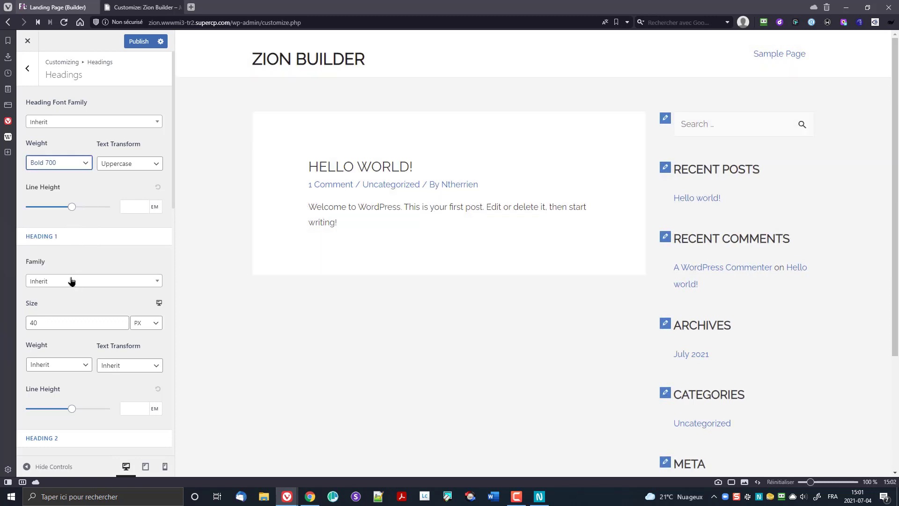
Step: Set Heading 1 size to 36 px and Heading 2 size to 18 px
scroll(72, 281, down, 1)
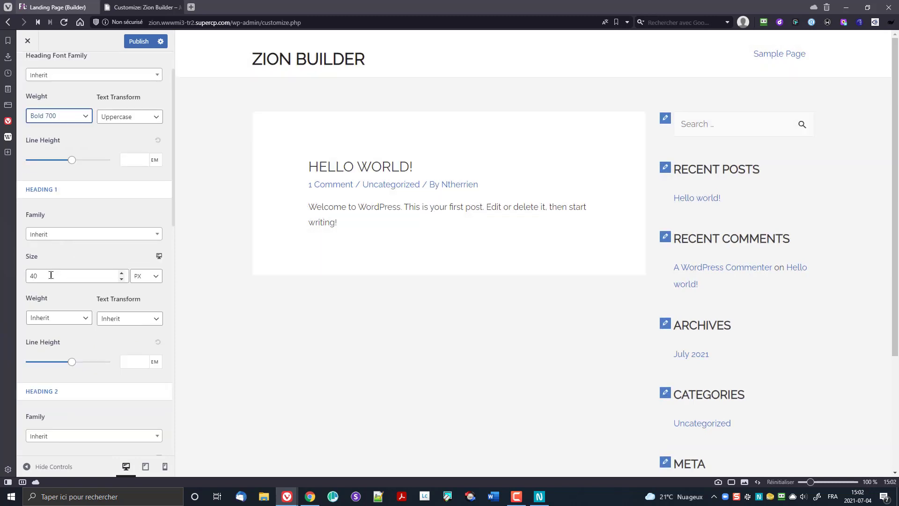
drag(51, 275, 9, 280)
text(36)
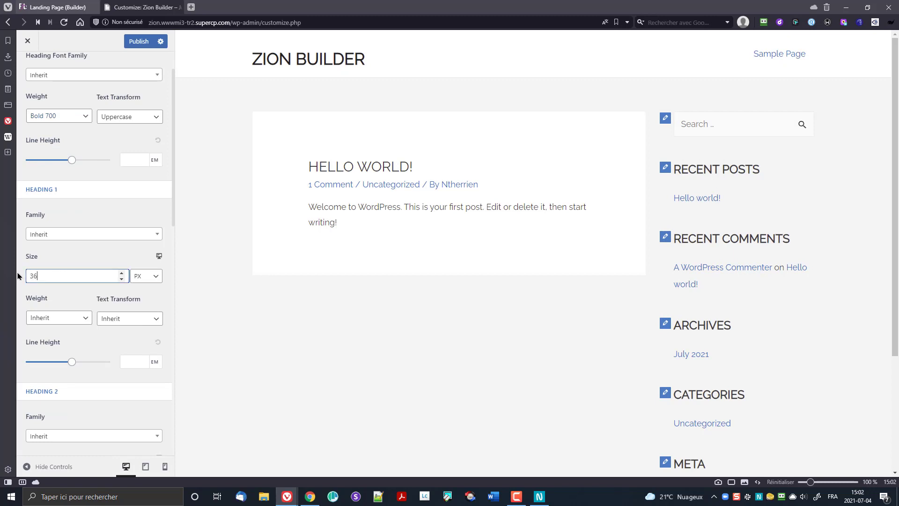
click(86, 292)
scroll(82, 309, down, 3)
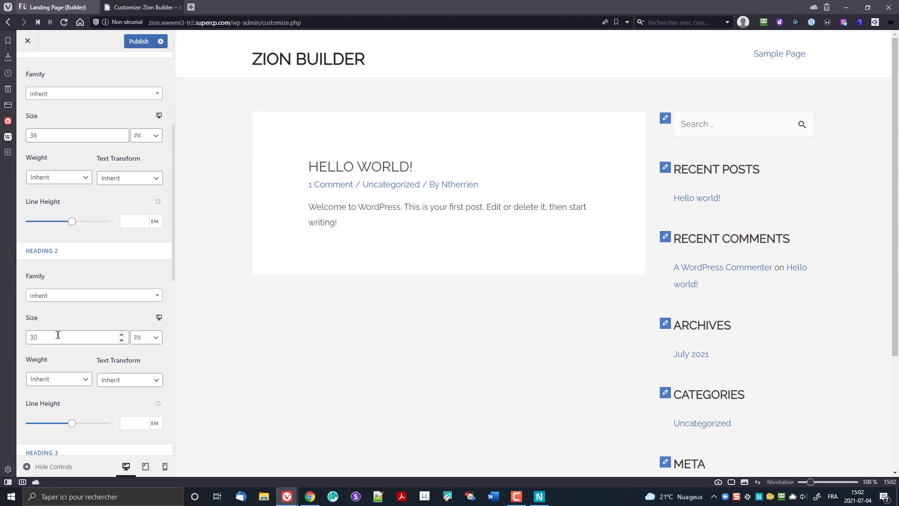
drag(58, 335, 12, 342)
text(18)
scroll(74, 313, down, 6)
scroll(76, 315, up, 5)
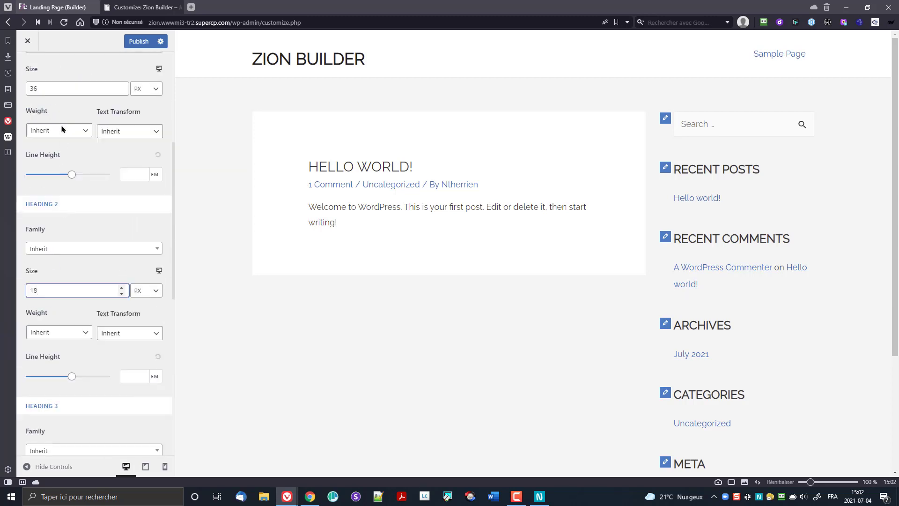
scroll(52, 89, up, 5)
click(27, 68)
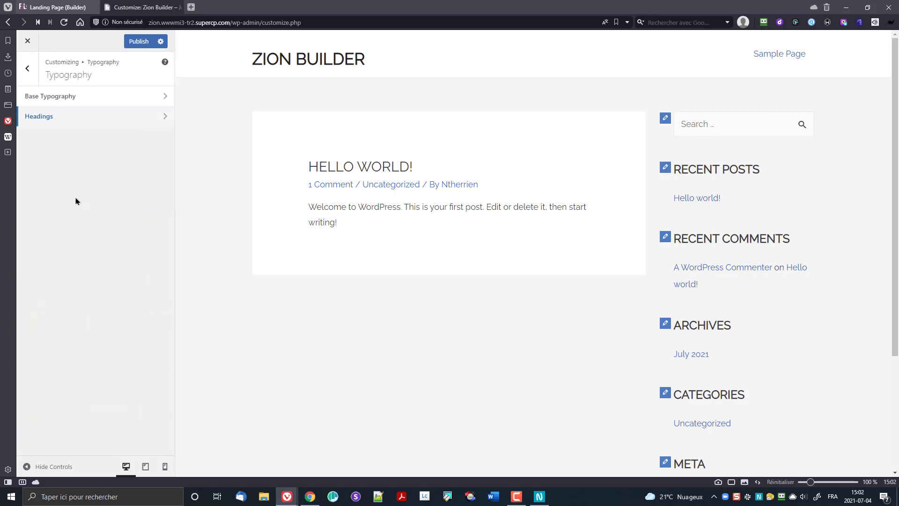
Step: In Global Colors, set the text colour to #323232
click(27, 68)
click(66, 115)
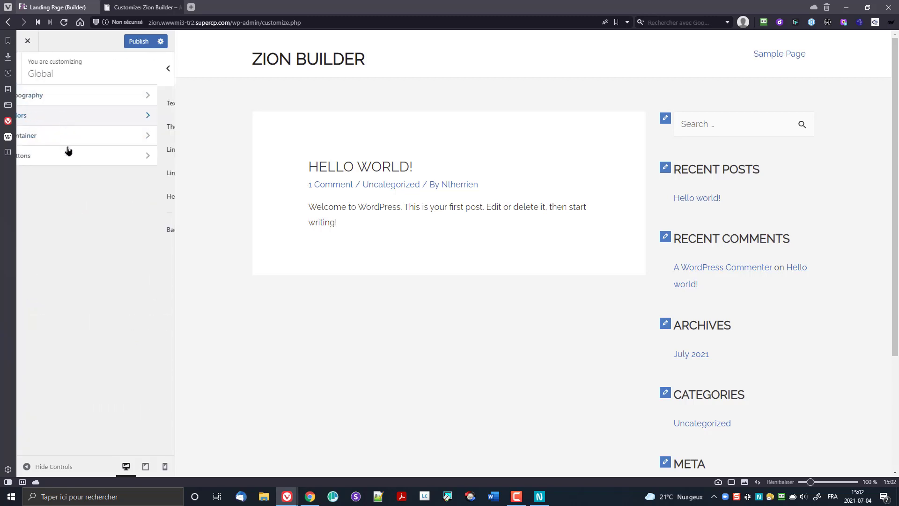
click(162, 104)
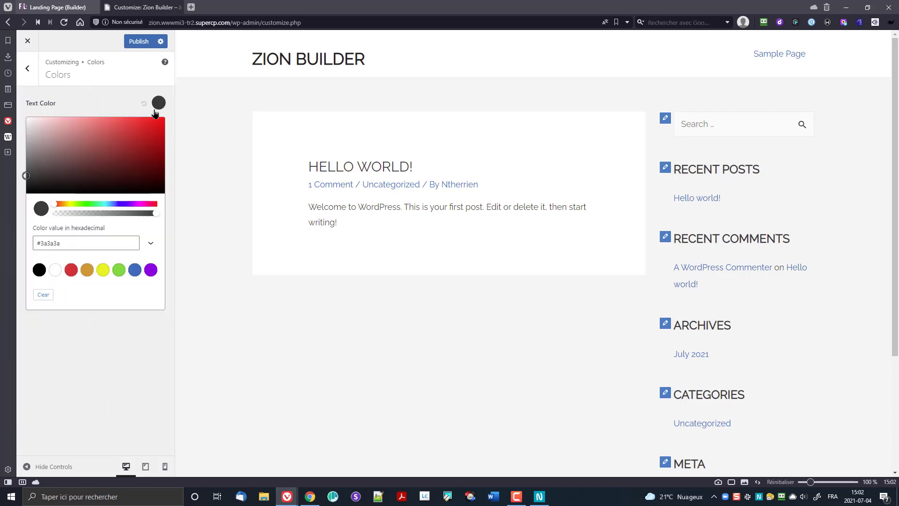
click(24, 252)
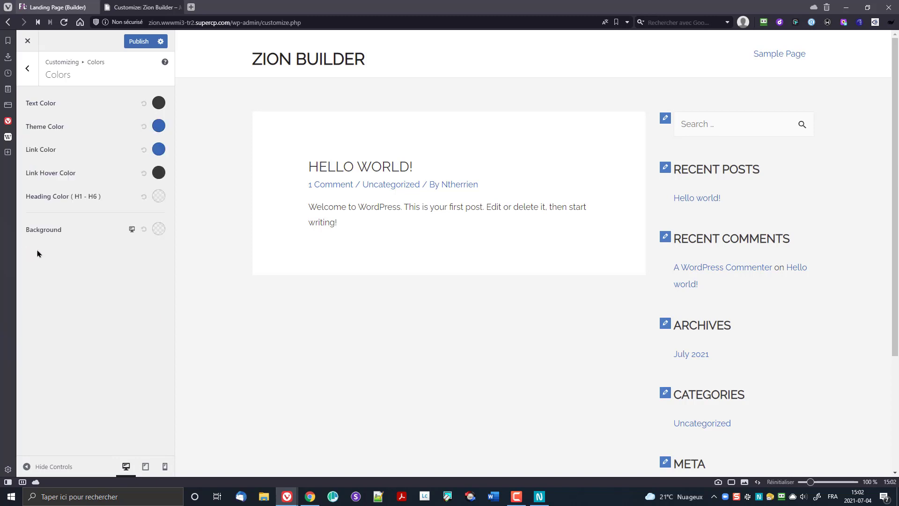
click(158, 103)
click(85, 240)
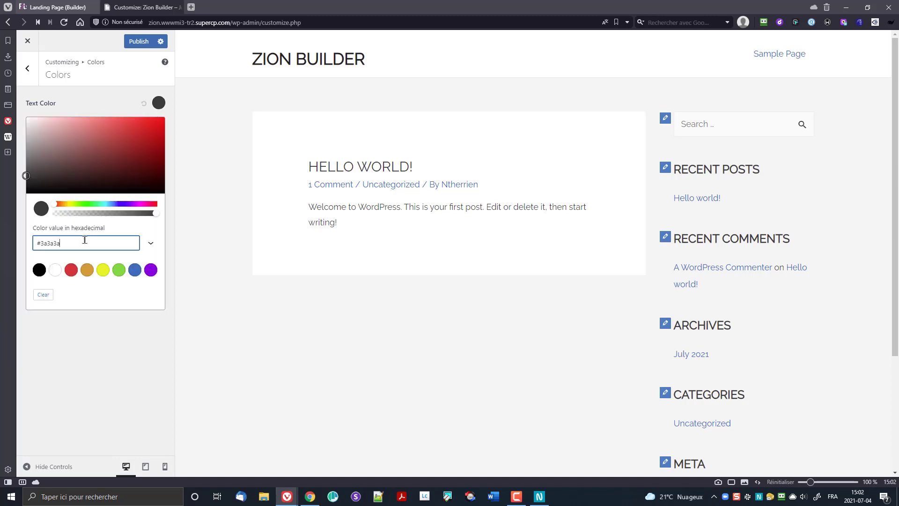
double_click(84, 239)
text(32)
text(3232)
click(58, 369)
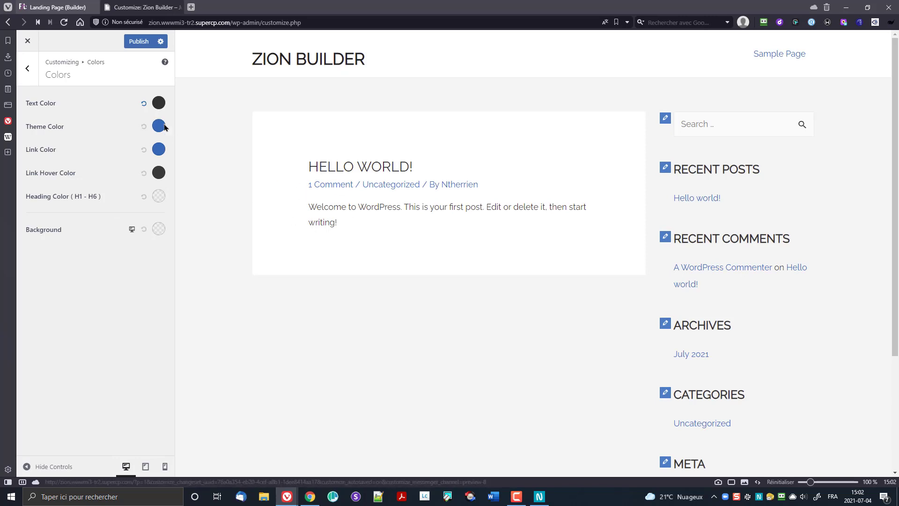
Step: Set the theme colour to #323233 and the link colour to gold #e4ad22
click(159, 126)
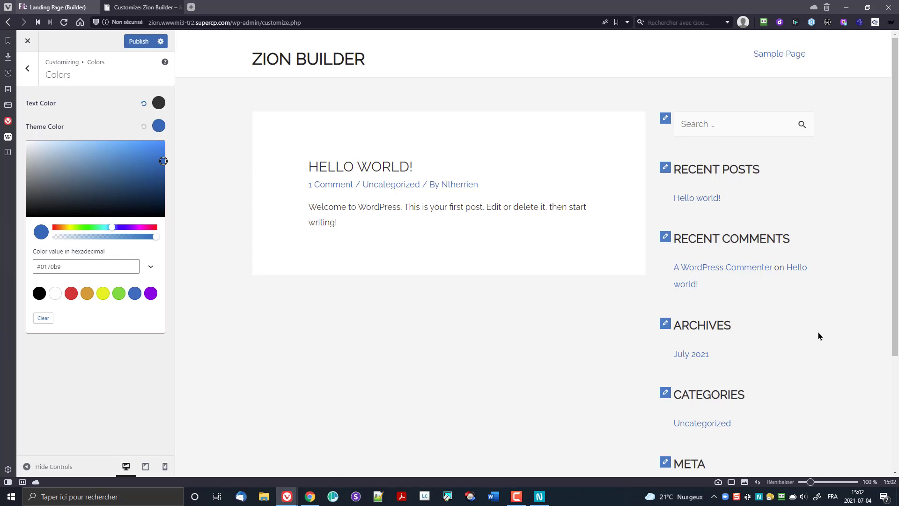
drag(41, 266, 70, 268)
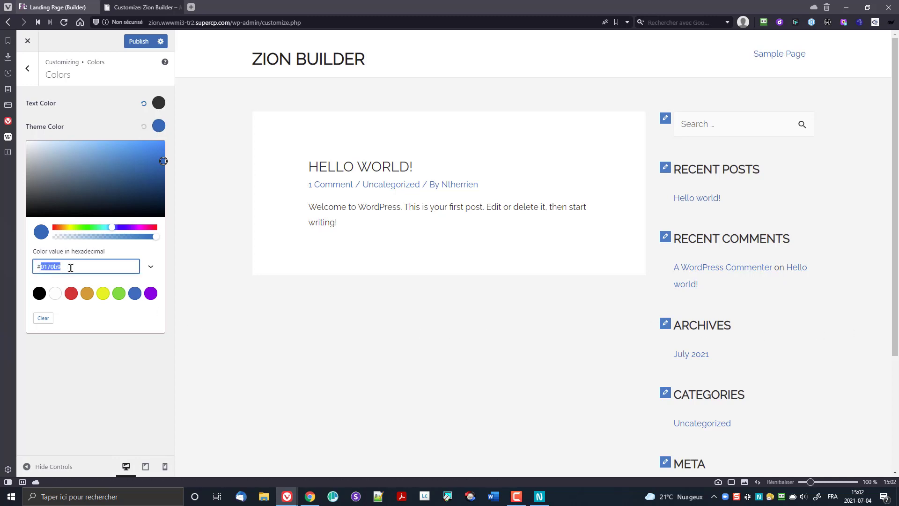
text(2)
text(23233)
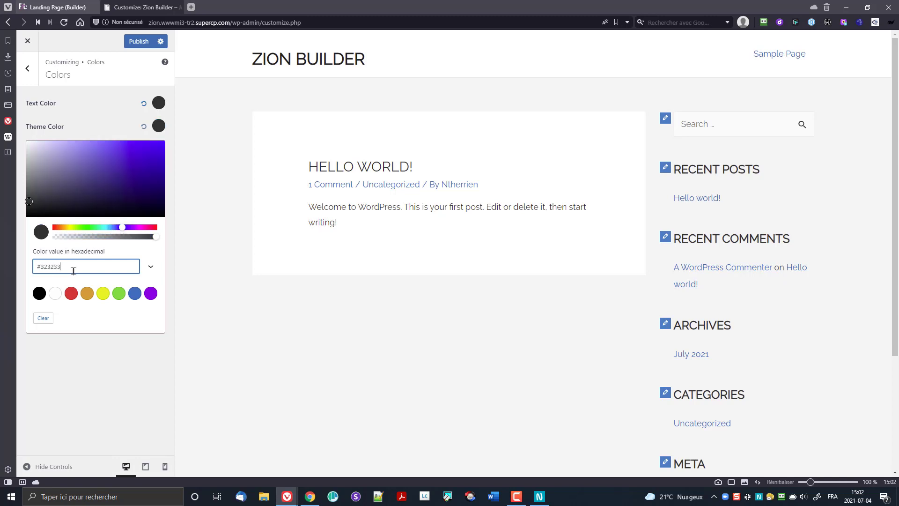
click(105, 356)
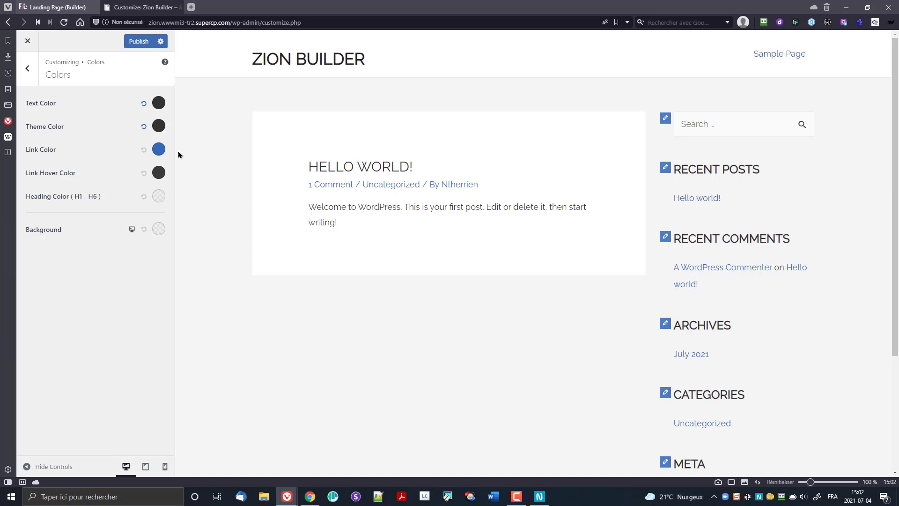
click(159, 149)
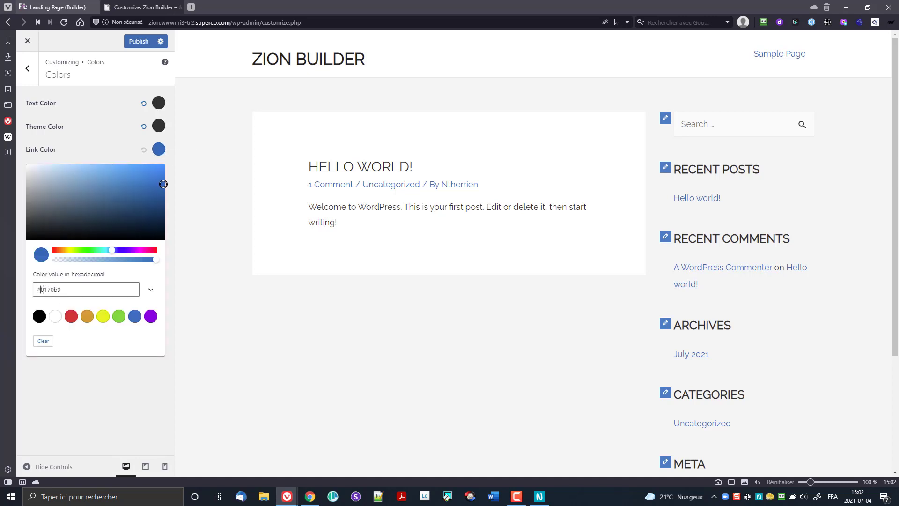
drag(41, 290, 111, 286)
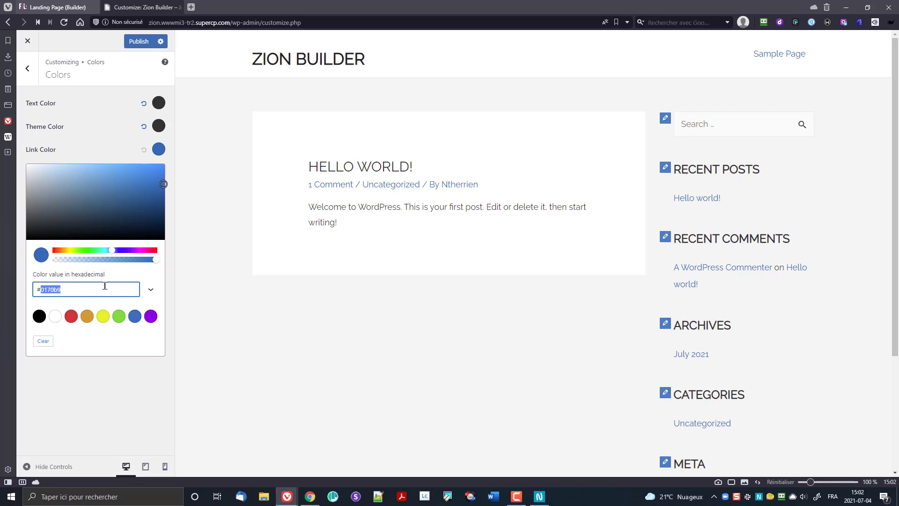
text(e4ad22)
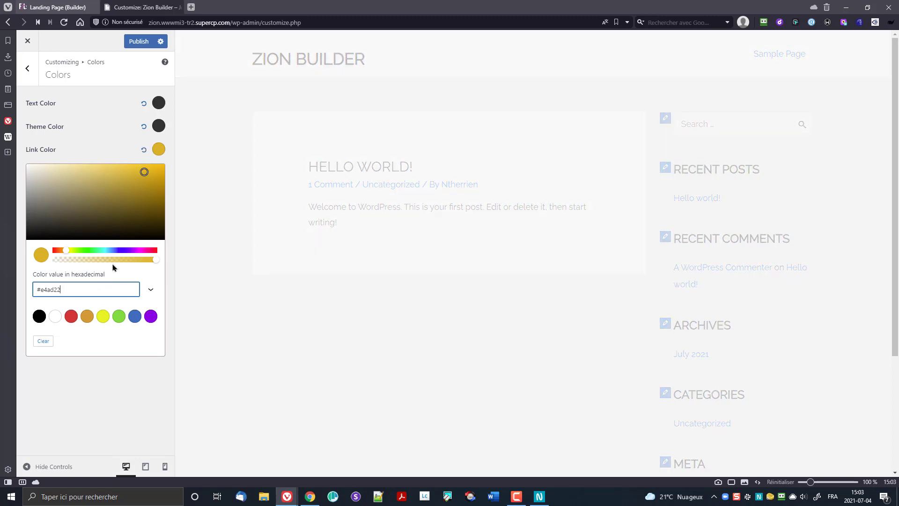
click(117, 159)
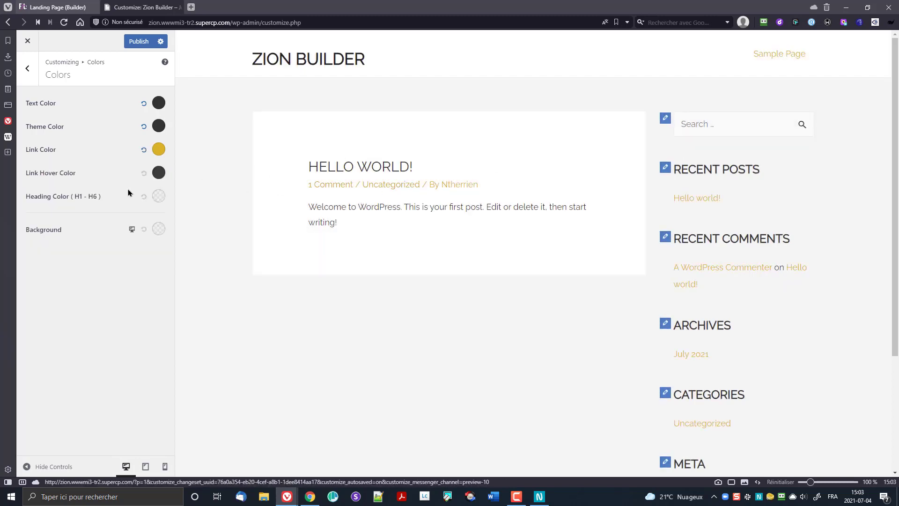
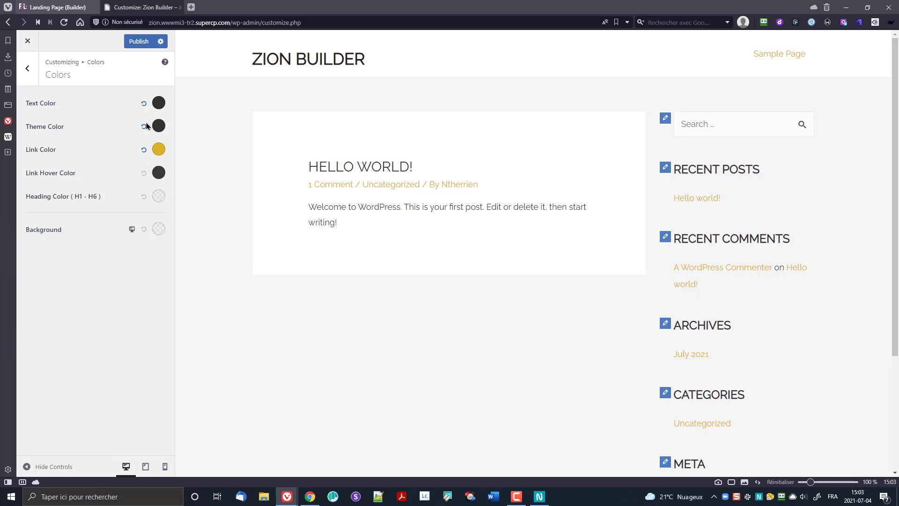
Step: Publish the Global Colors changes, including the gold link colour, and close the customizer
click(29, 72)
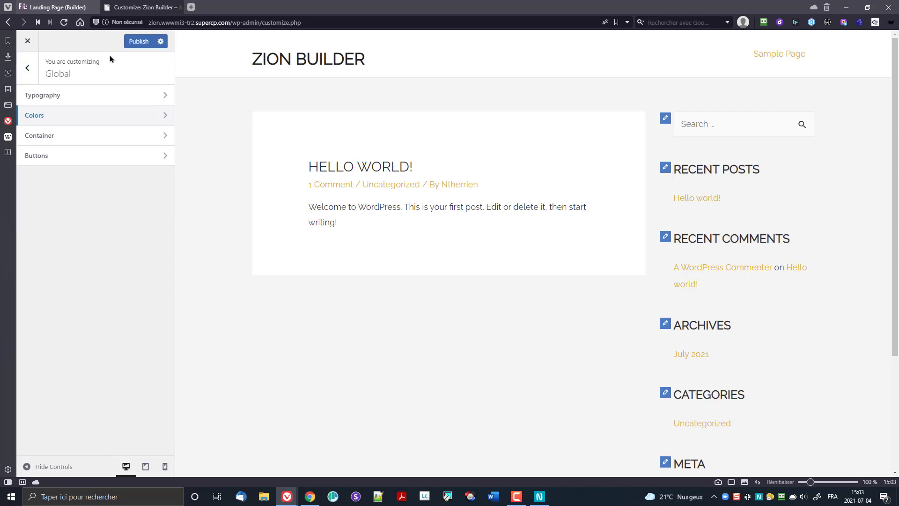
click(139, 42)
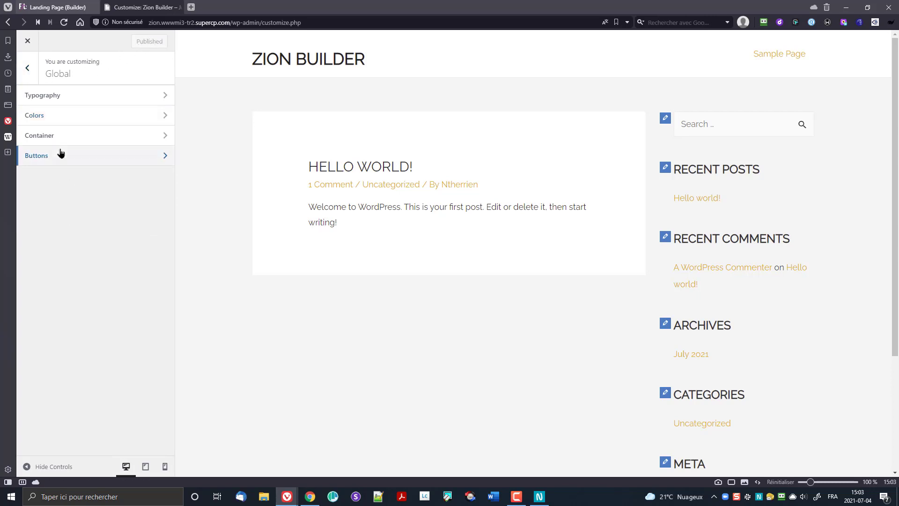
click(27, 41)
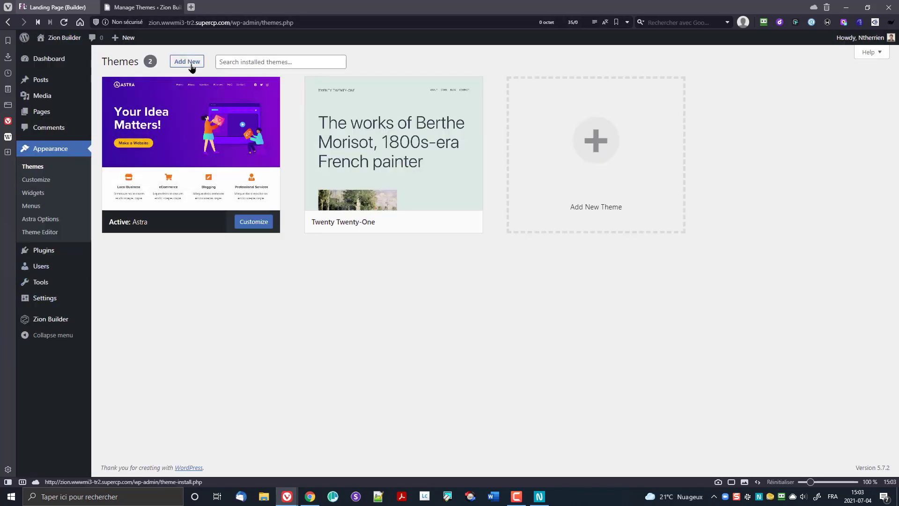
Step: Search the theme directory for 'kadence' under Add New
click(190, 65)
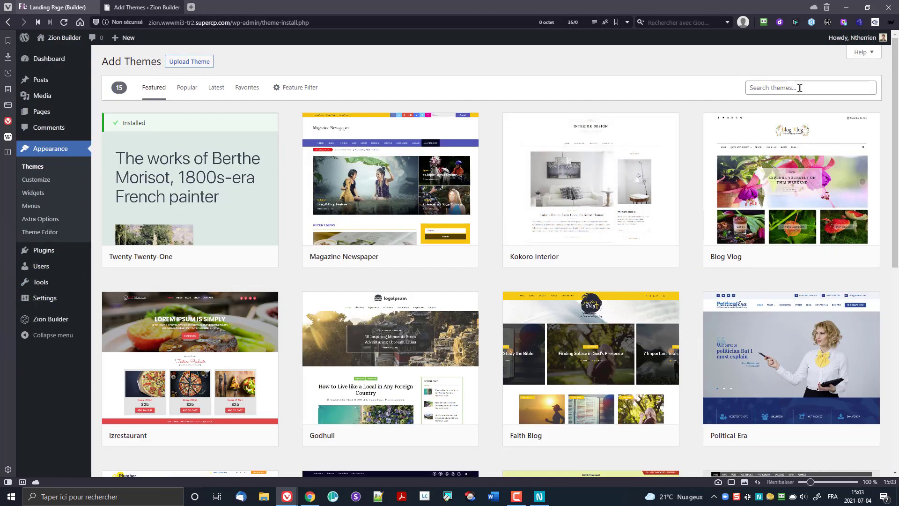
click(800, 87)
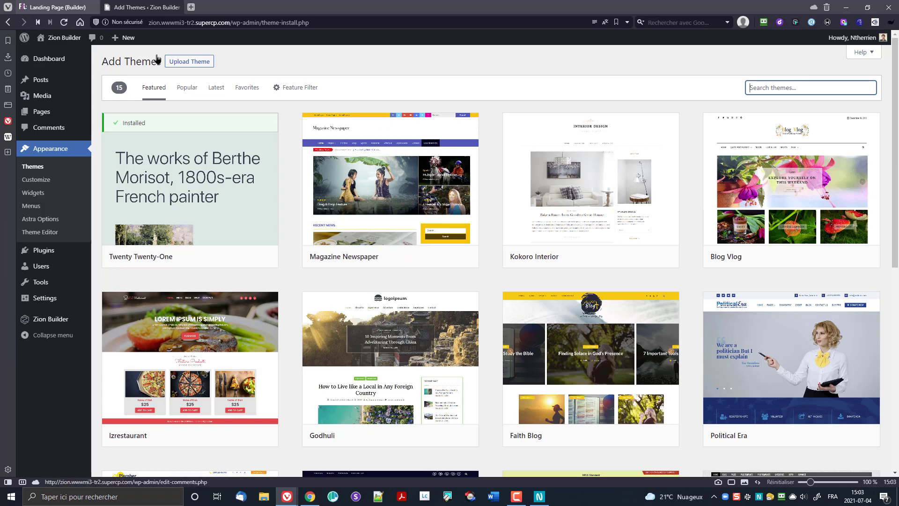
click(183, 87)
click(789, 90)
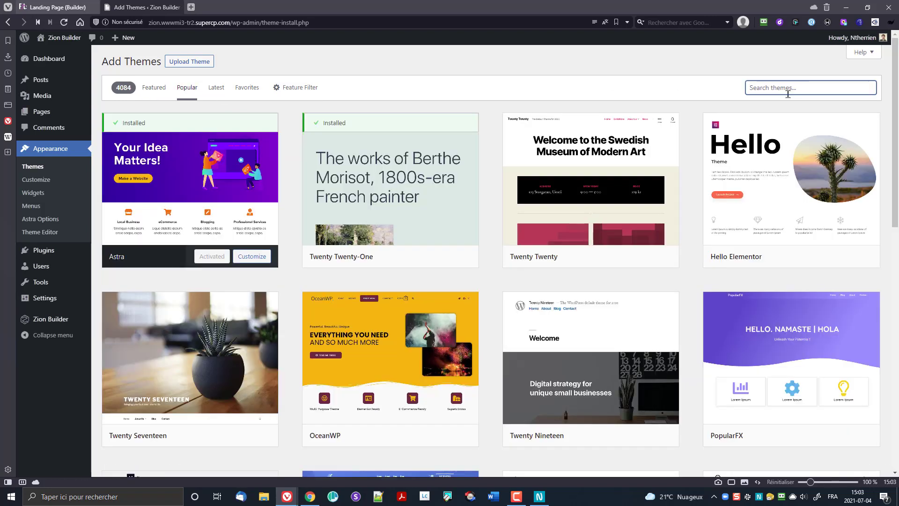
text(kadence)
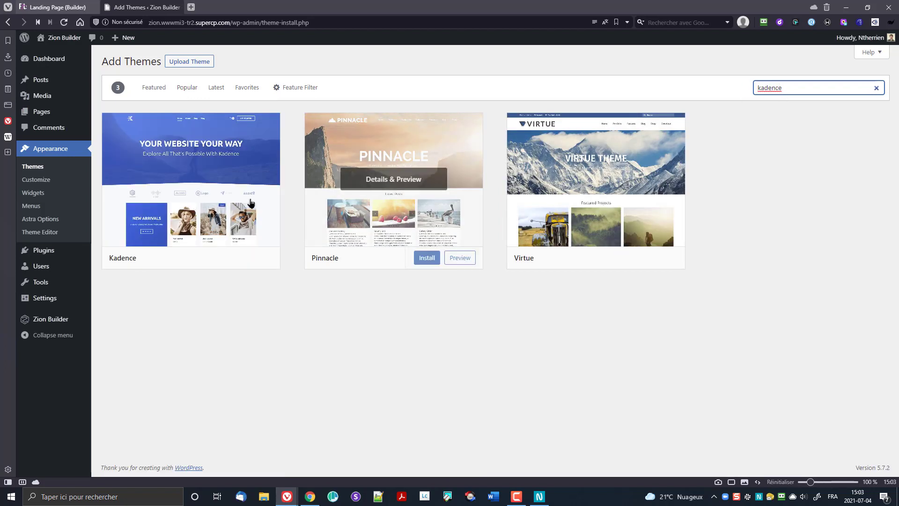
Step: Install and activate the Kadence theme, then open its customizer
click(221, 259)
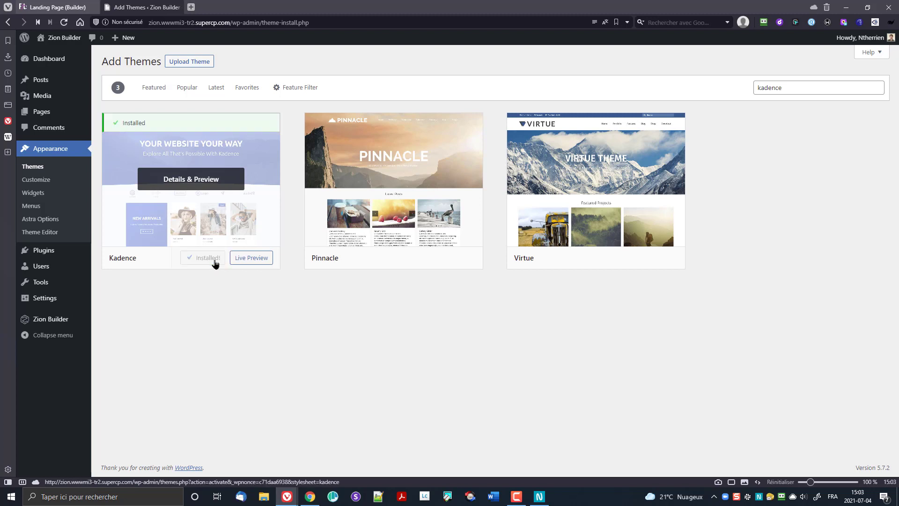
click(210, 258)
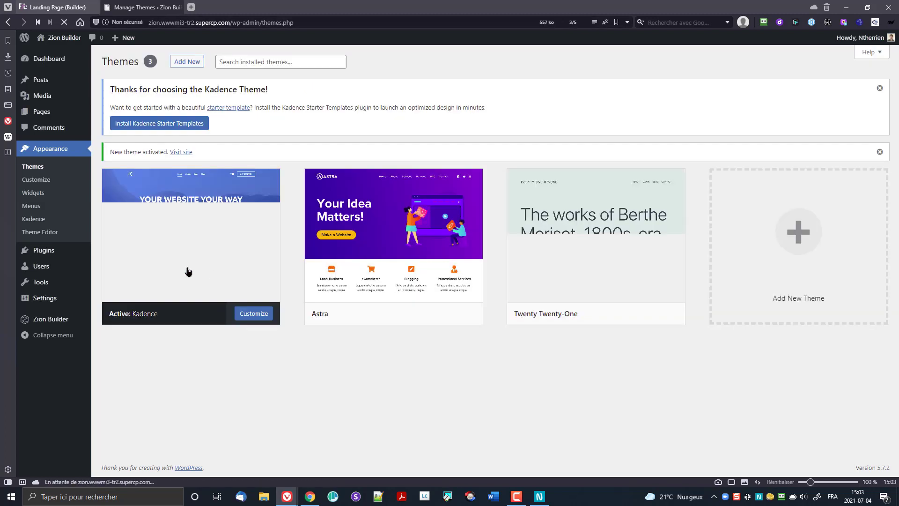
click(40, 179)
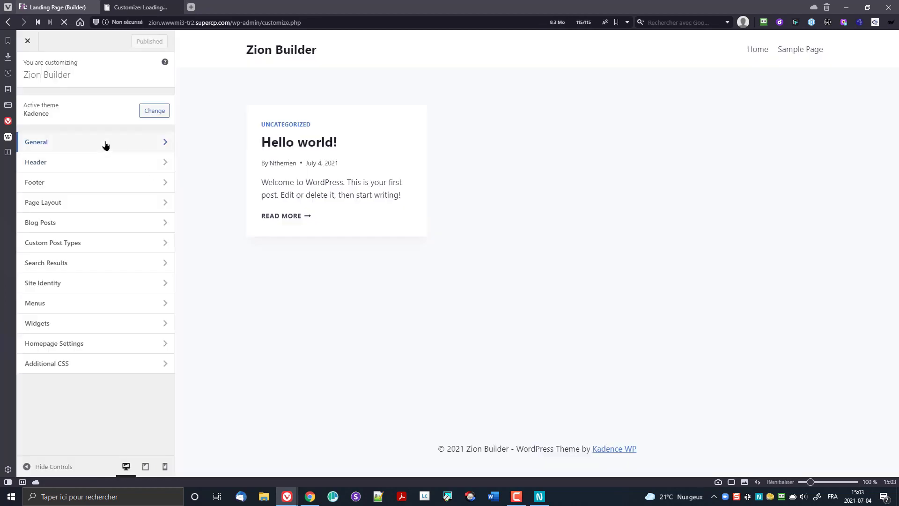
Step: Set the Kadence content max width to 1200 px under General > Layout
click(105, 146)
click(94, 103)
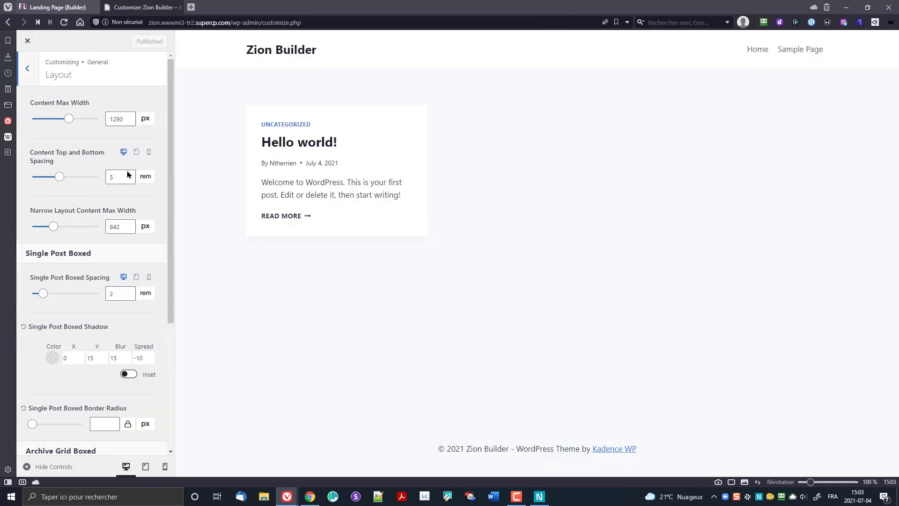
drag(116, 119, 123, 119)
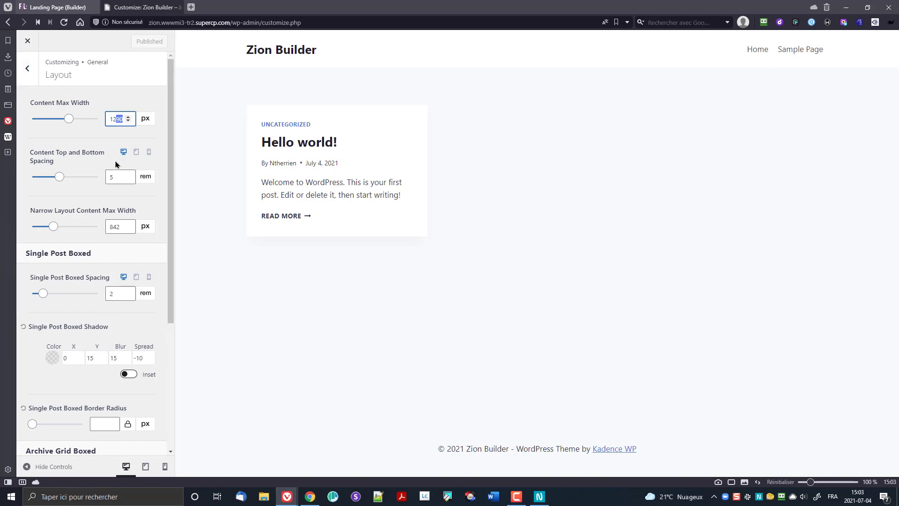
text(00)
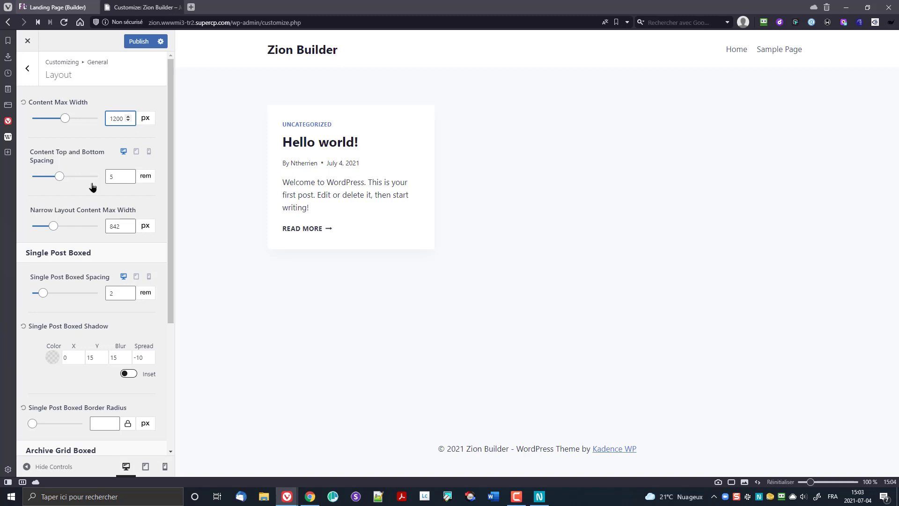
scroll(82, 199, down, 4)
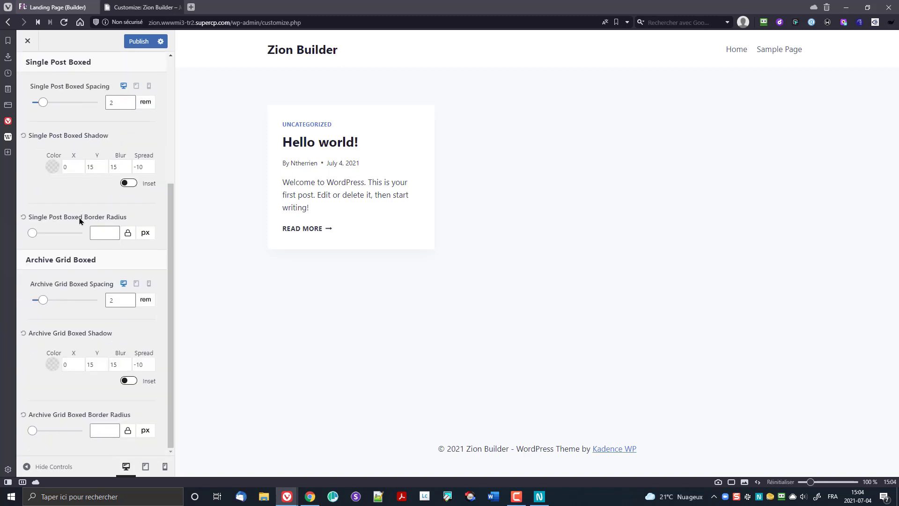
scroll(80, 221, up, 5)
Step: Look over the Sidebar design options, then go to the Colors settings
click(27, 70)
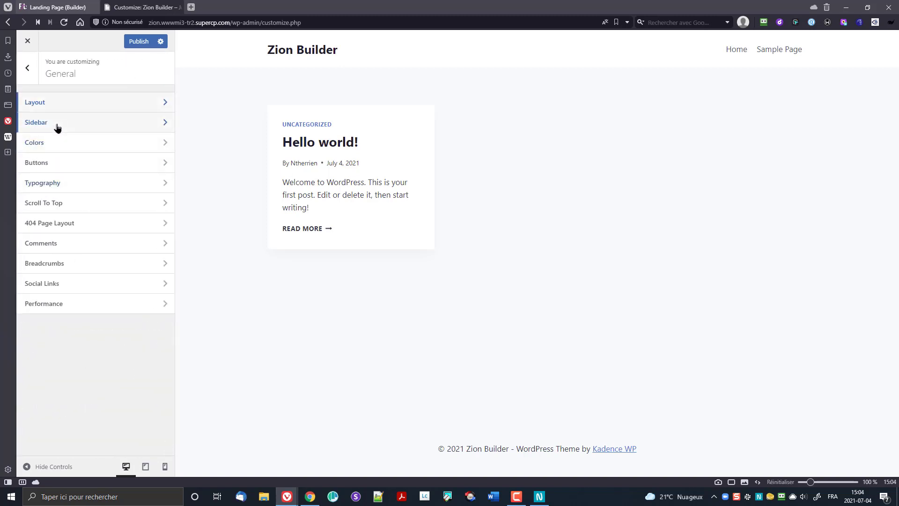
click(56, 127)
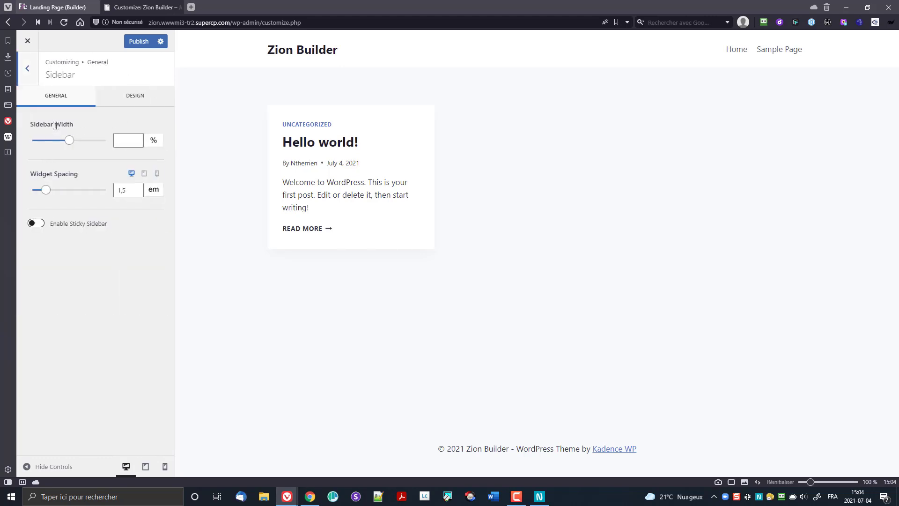
click(113, 100)
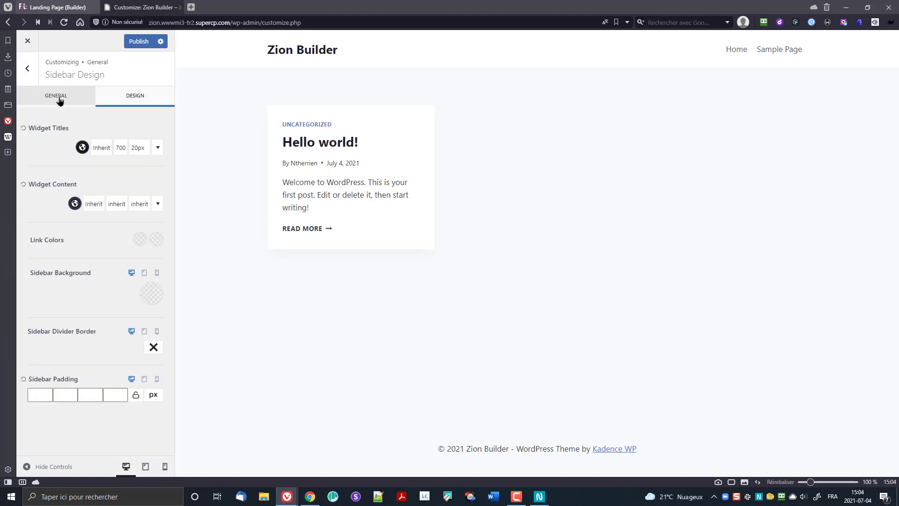
click(27, 69)
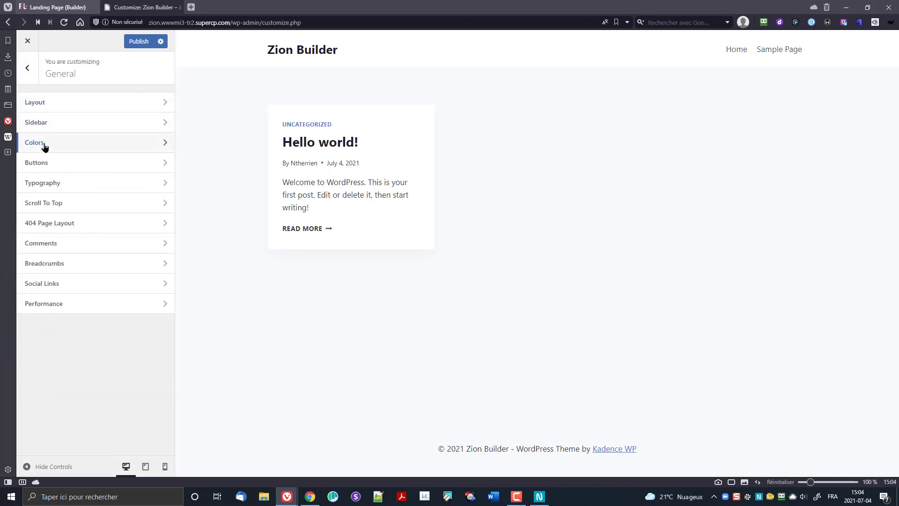
click(63, 149)
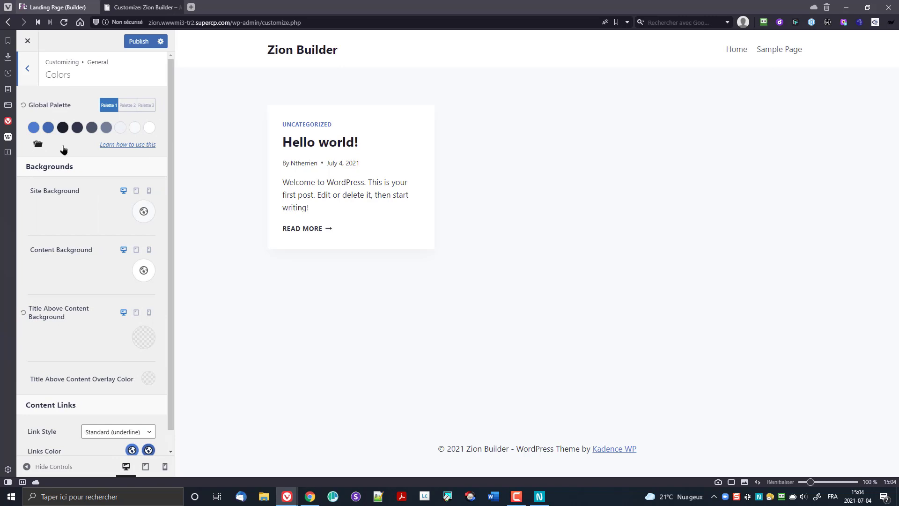
Step: Set the first global palette colour to gold #eaad22
click(35, 129)
click(34, 129)
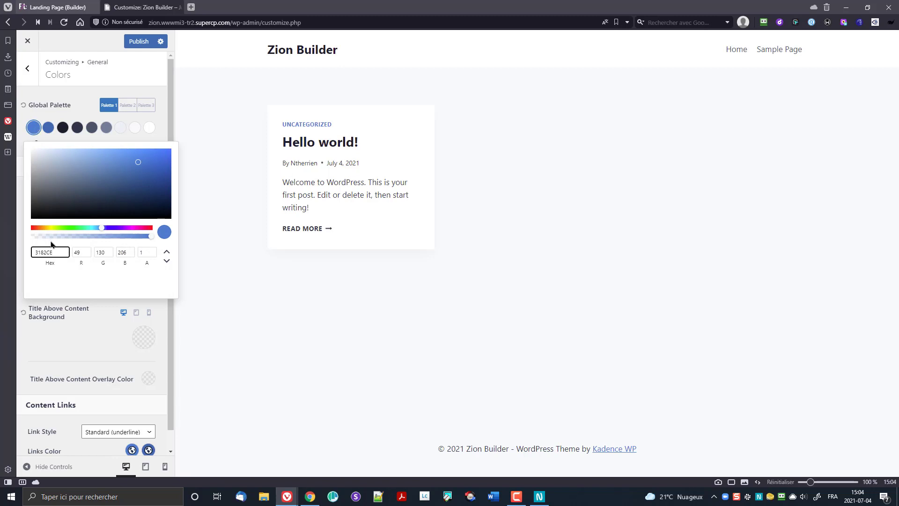
click(33, 128)
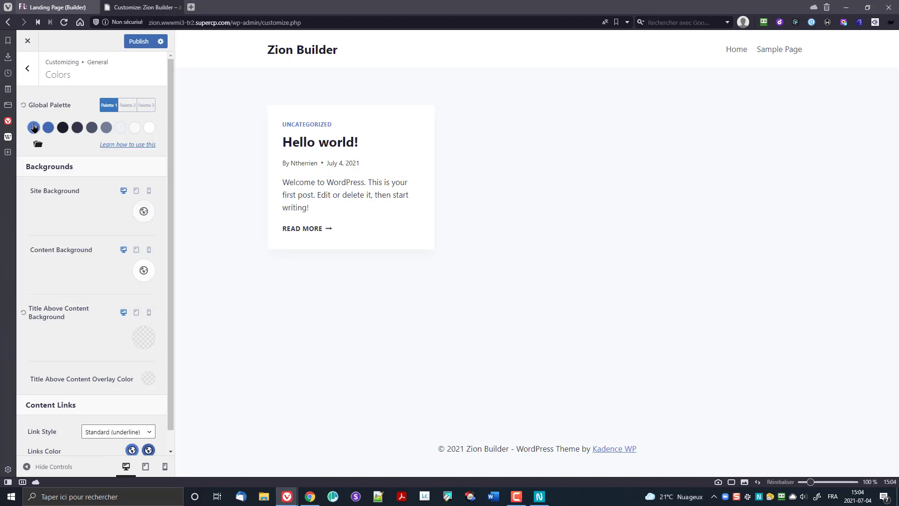
click(34, 128)
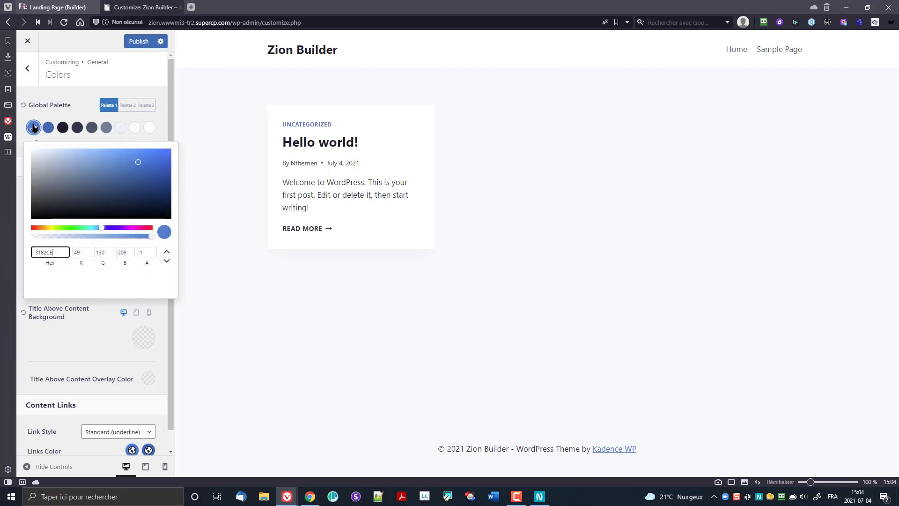
double_click(59, 251)
text(eaad22)
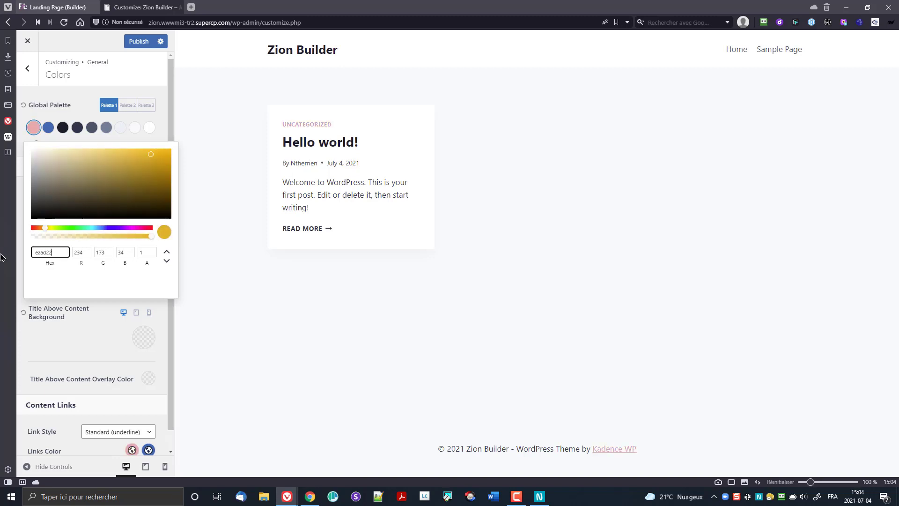
click(50, 127)
Step: Set palette colour 2 to purple #ac50b3 and colour 5 to #323233
click(50, 127)
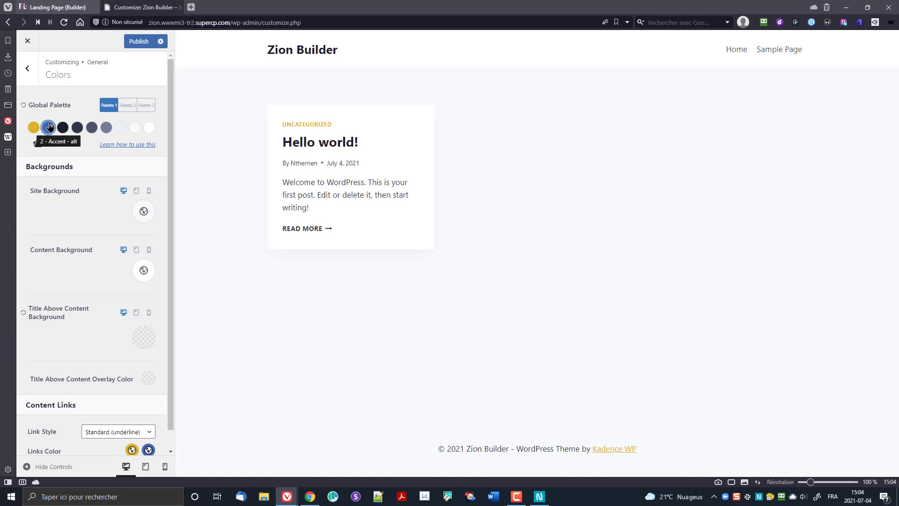
drag(58, 248, 9, 248)
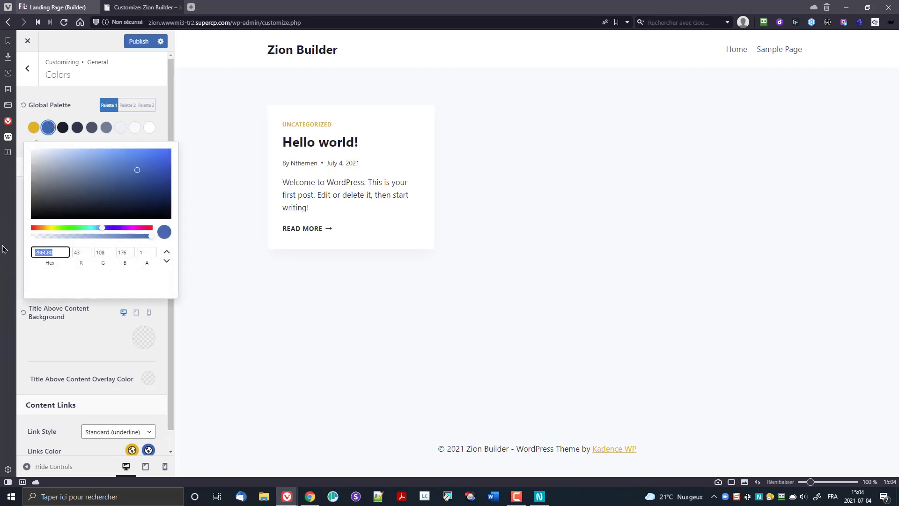
text(ac50b3)
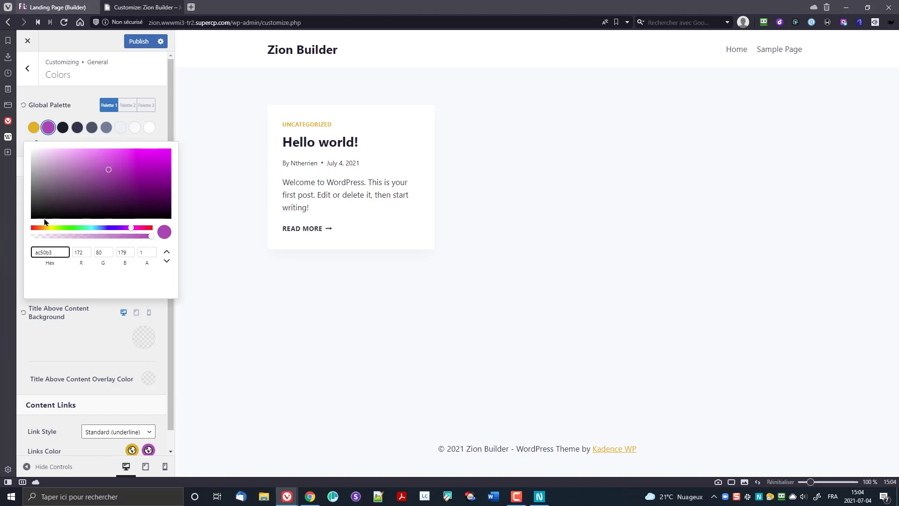
click(66, 117)
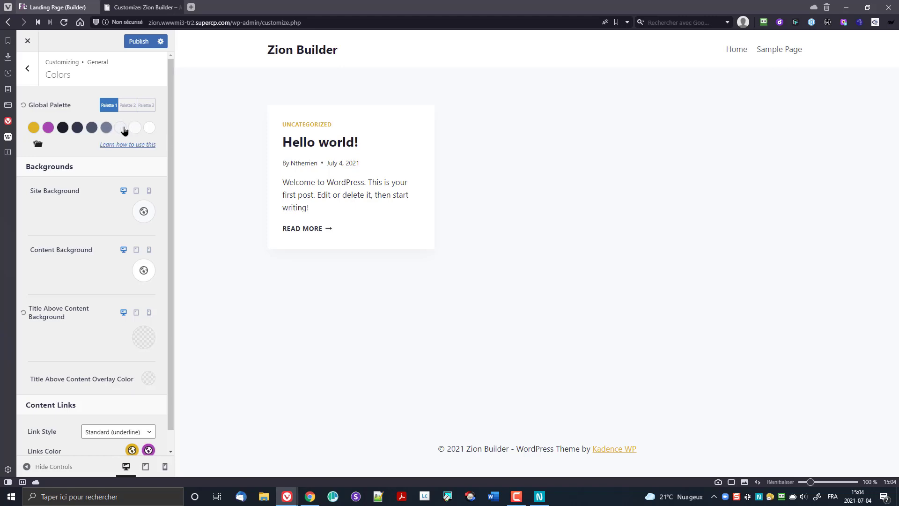
click(92, 127)
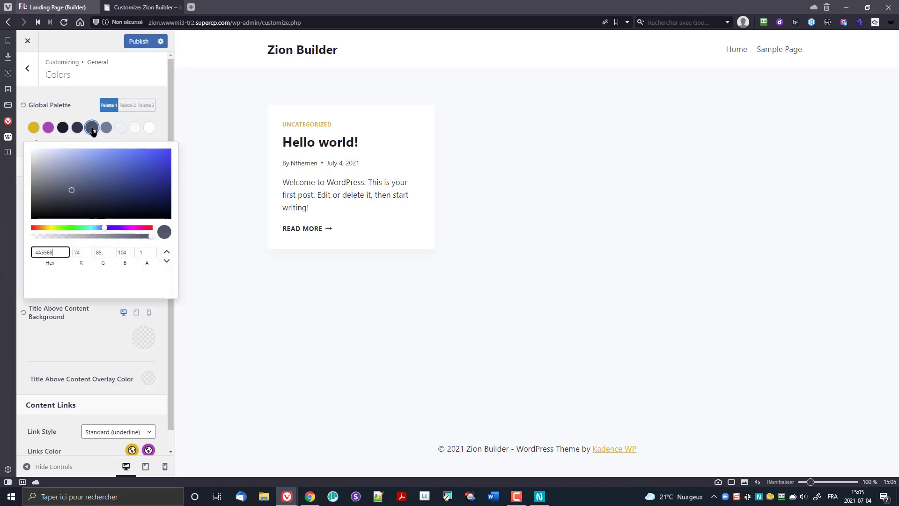
double_click(47, 249)
text(323233)
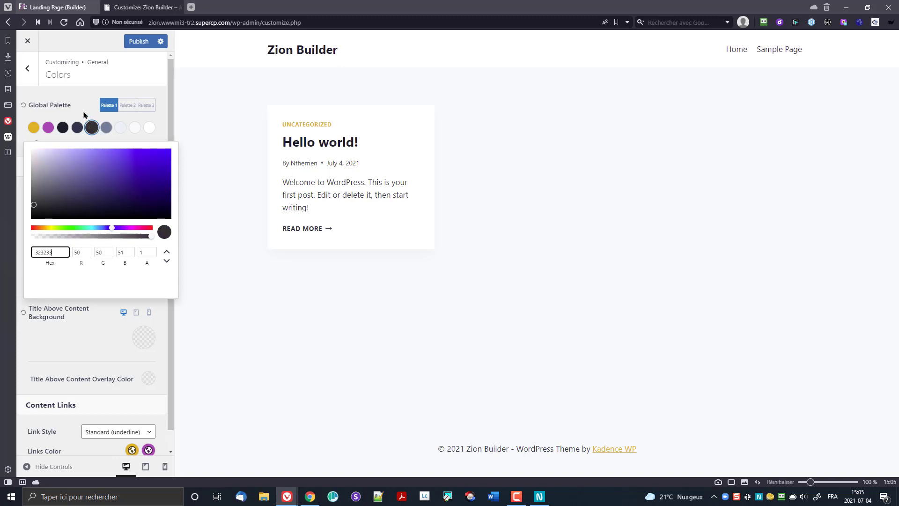
click(92, 128)
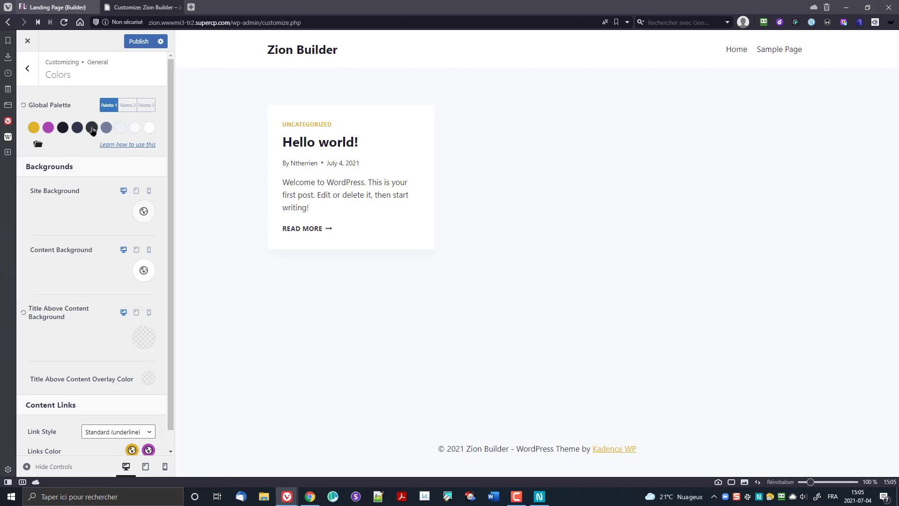
Step: Set the eighth palette colour to white #FFFFFF and return to the General sections
click(135, 127)
click(40, 253)
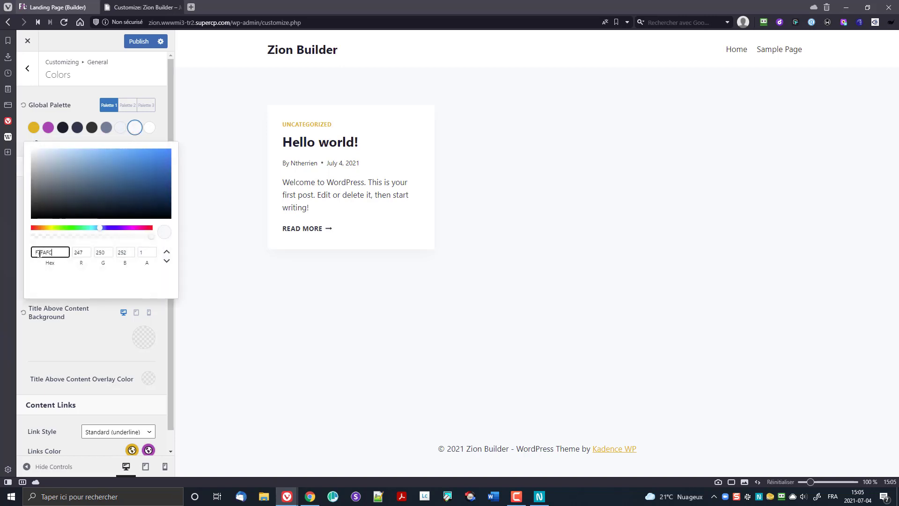
key(ctrl+a)
text(f)
click(134, 129)
click(90, 352)
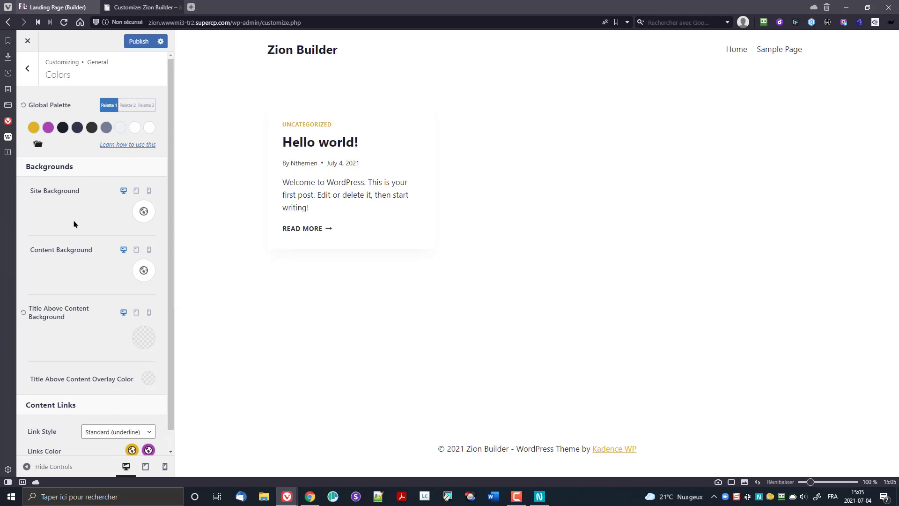
scroll(88, 274, down, 1)
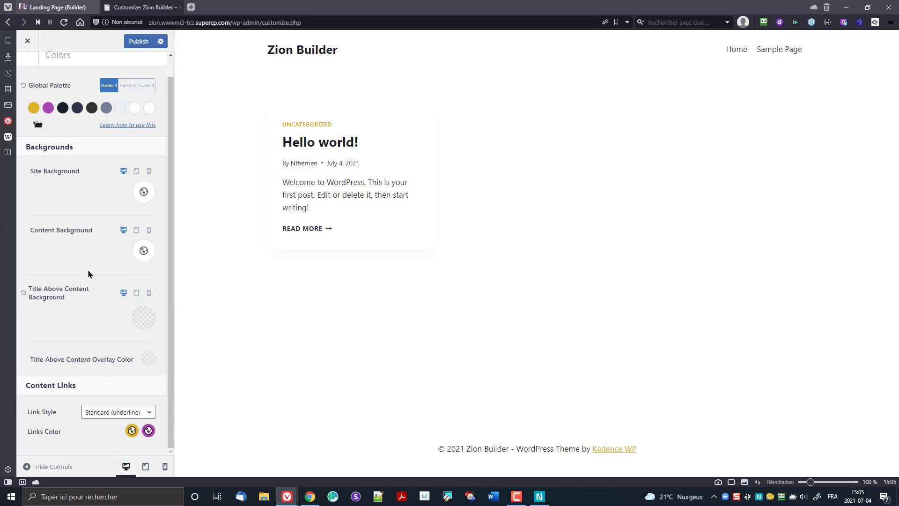
scroll(88, 276, up, 1)
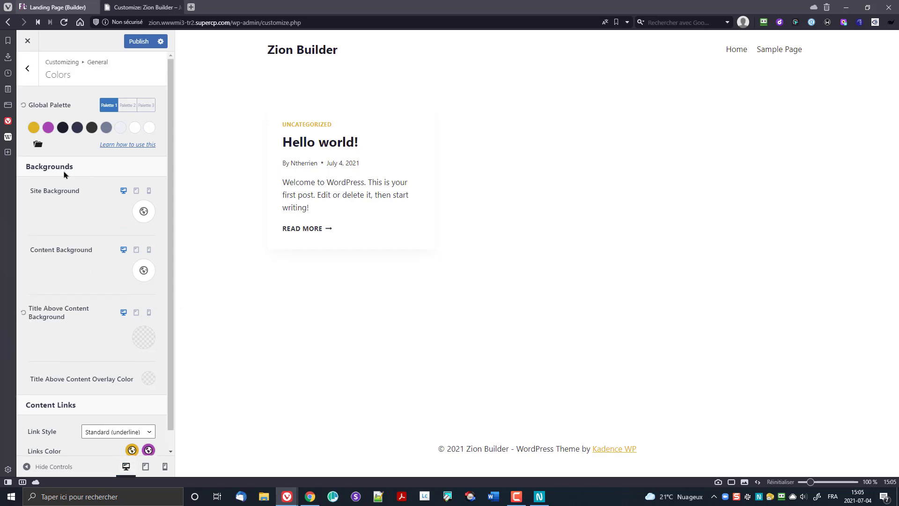
click(32, 77)
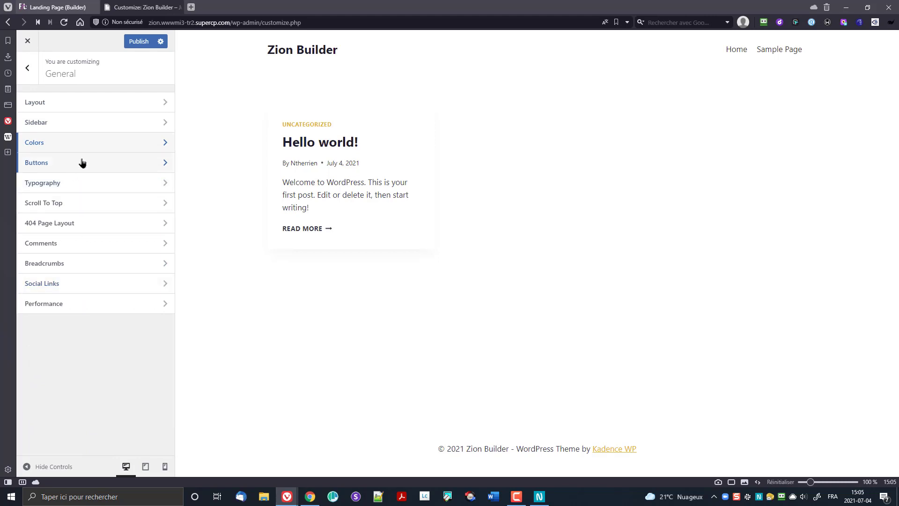
Step: Set the base font to Raleway at 18 px
click(80, 183)
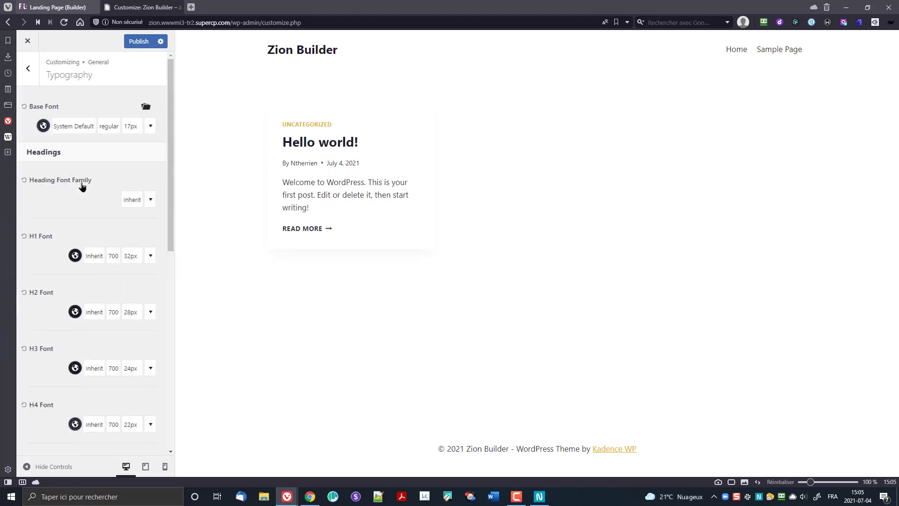
click(70, 132)
click(132, 178)
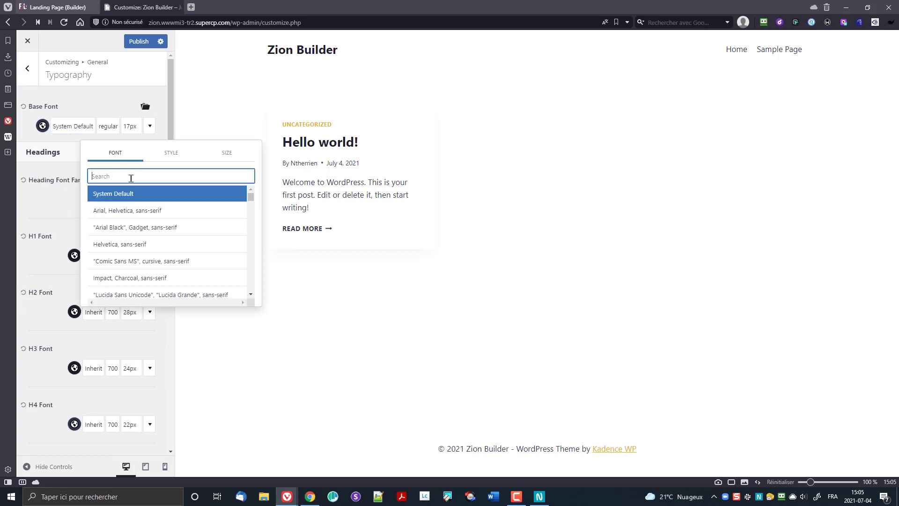
text(Rale)
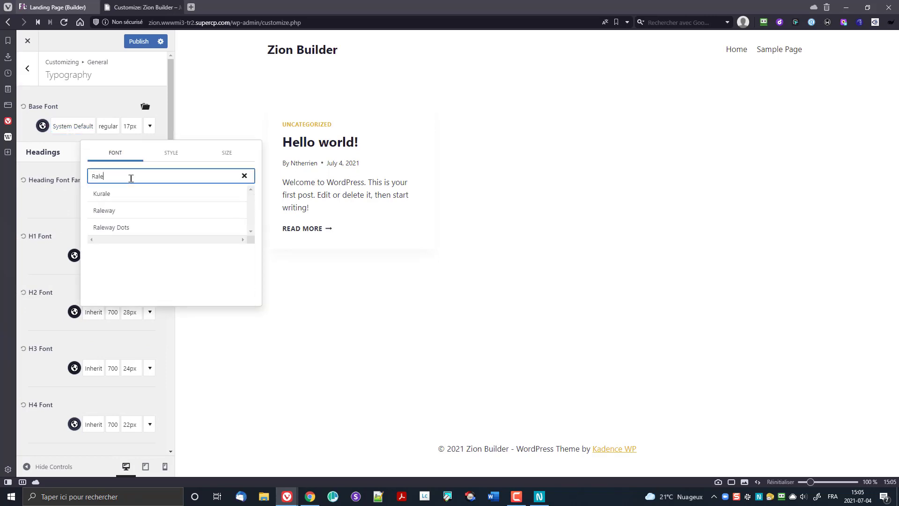
click(129, 213)
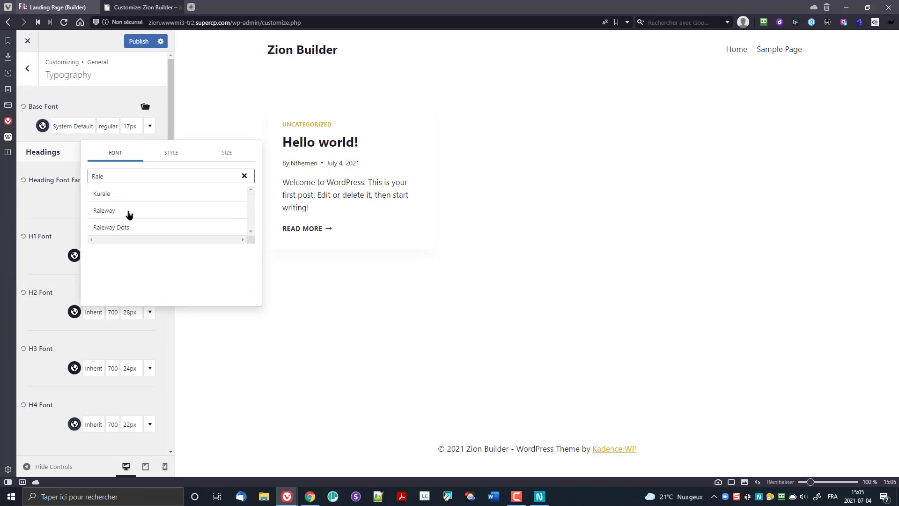
click(167, 157)
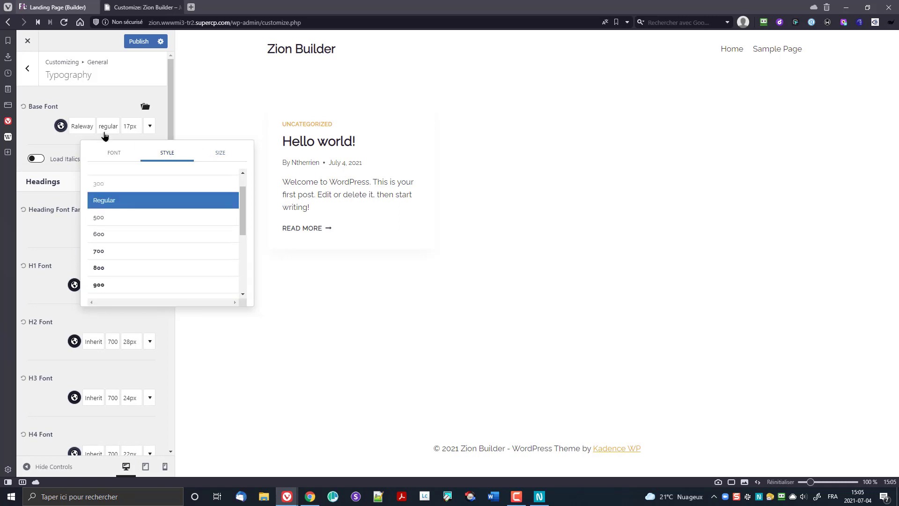
click(40, 135)
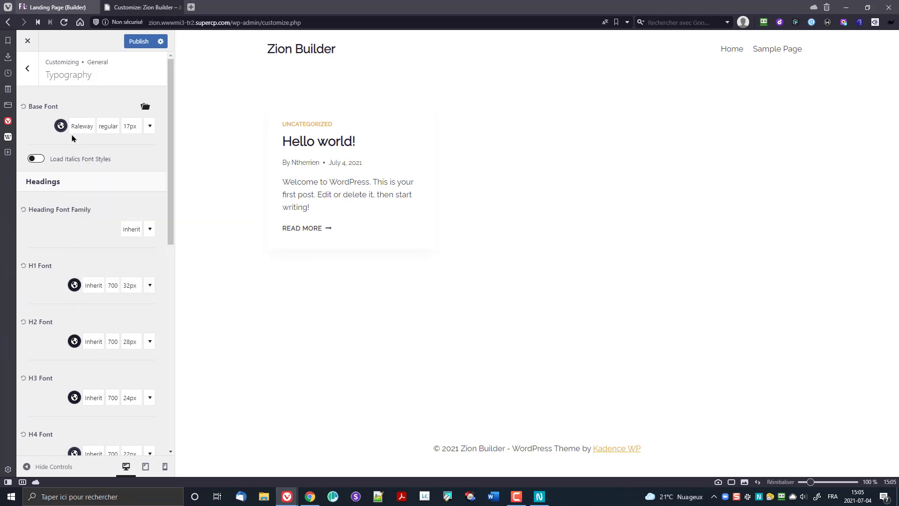
click(129, 127)
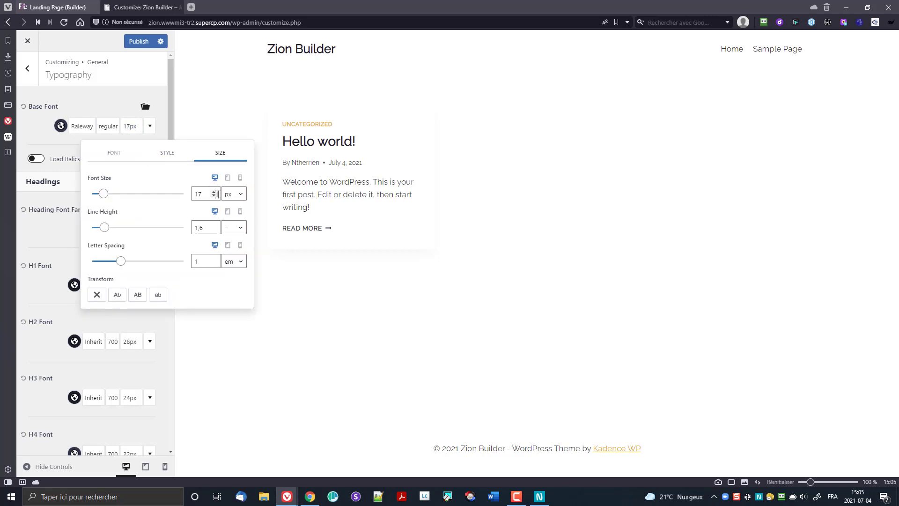
click(213, 191)
click(38, 145)
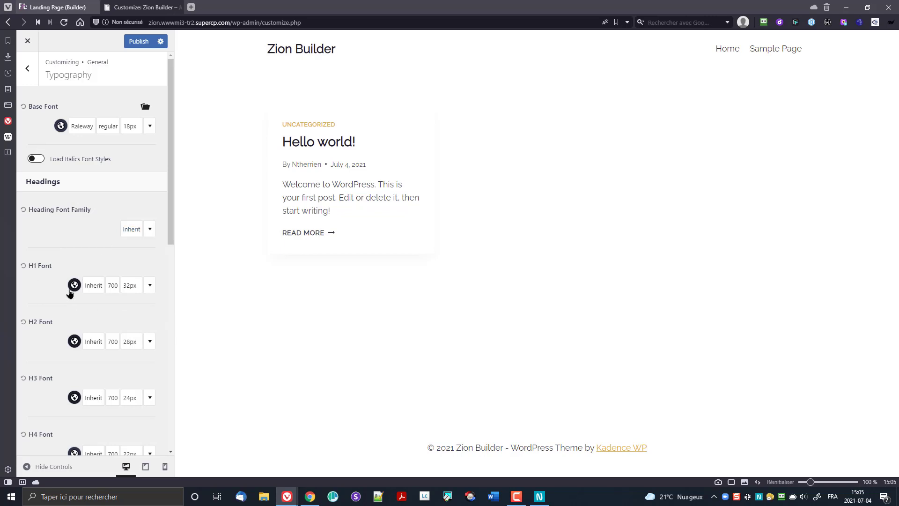
Step: Set H1 headings to 36 px with an uppercase text transform
click(150, 231)
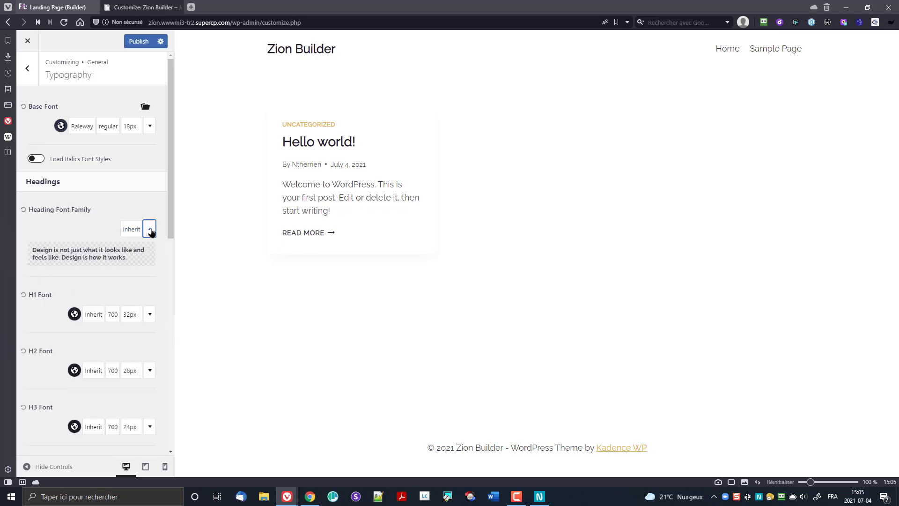
click(150, 230)
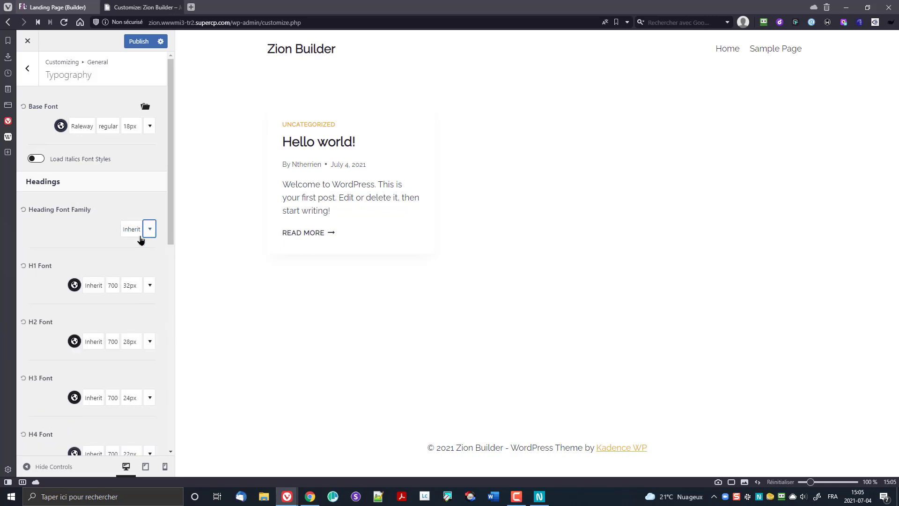
click(115, 286)
click(122, 299)
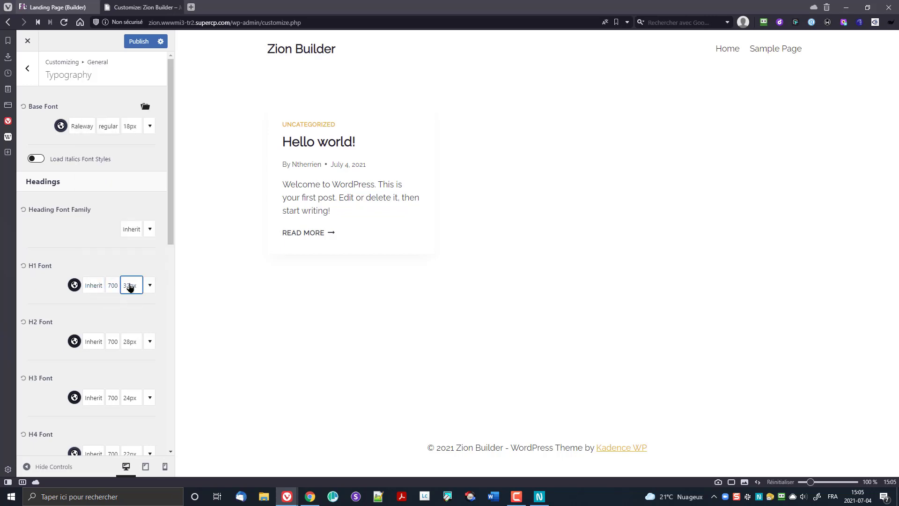
click(130, 285)
click(214, 154)
click(213, 154)
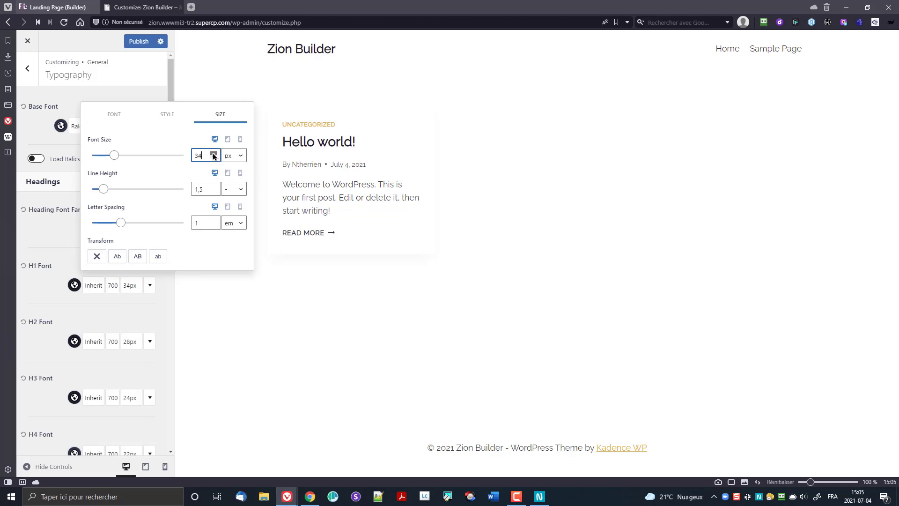
click(213, 154)
click(138, 258)
click(59, 243)
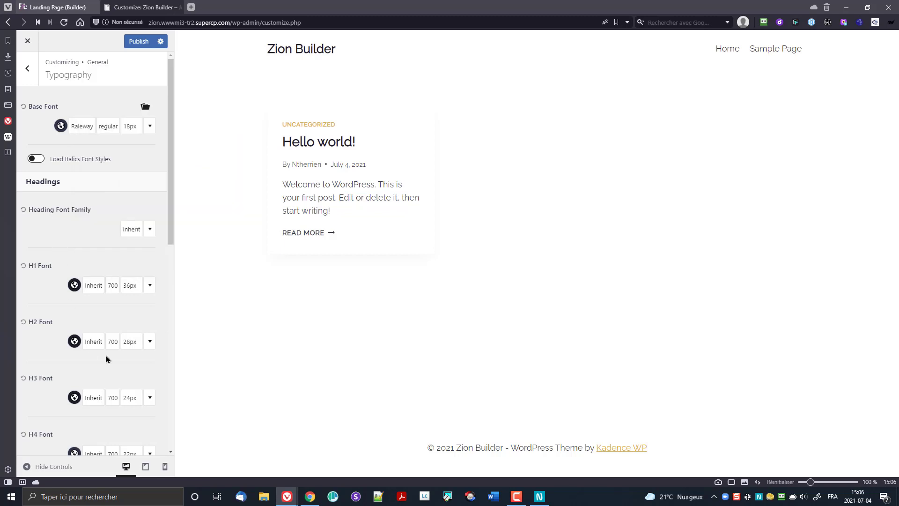
Step: Set H2 headings to 18 px uppercase and publish the typography changes
click(134, 343)
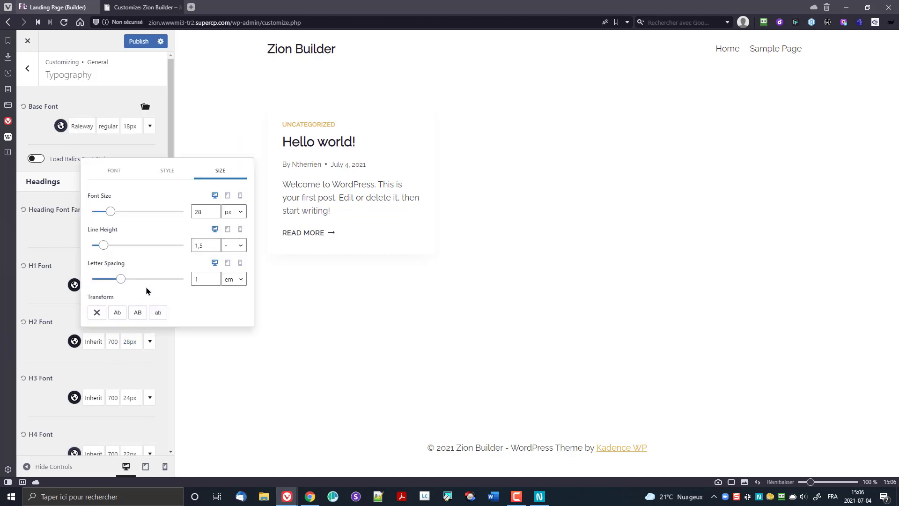
drag(205, 212, 183, 213)
text(18)
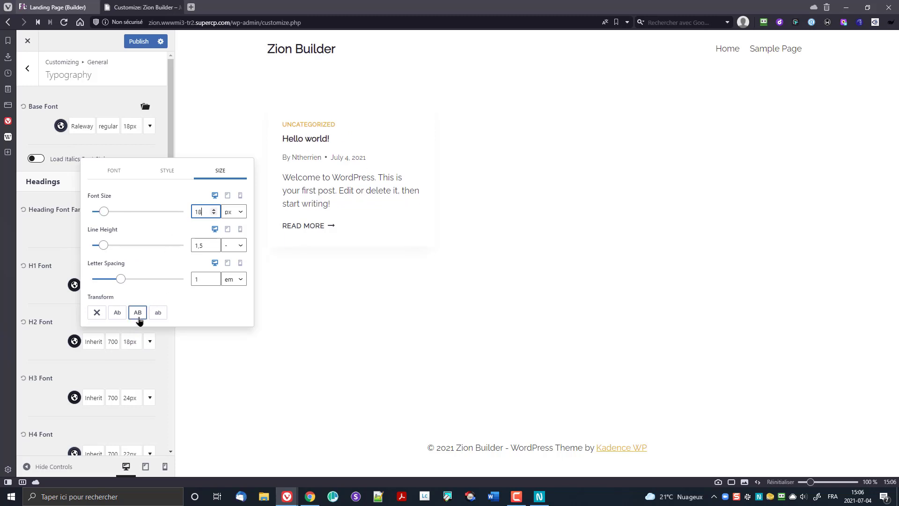
click(138, 315)
click(40, 284)
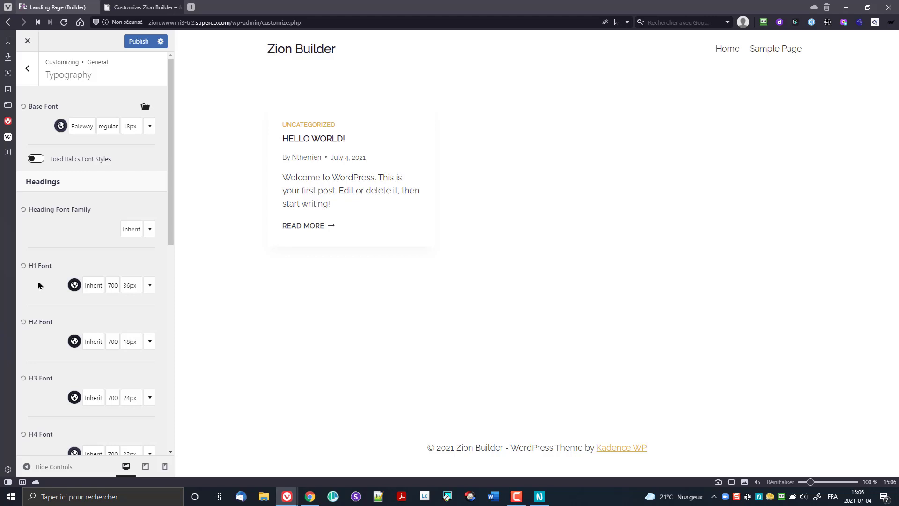
scroll(38, 285, down, 9)
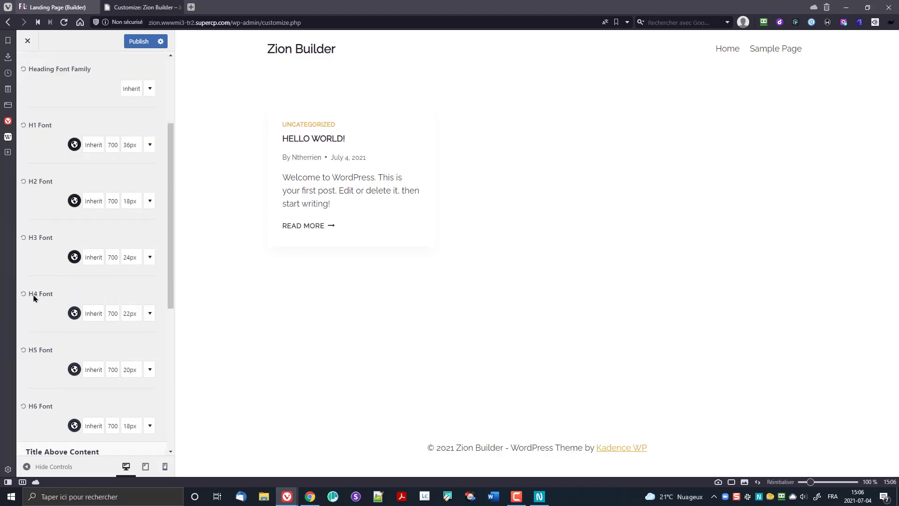
scroll(33, 303, up, 10)
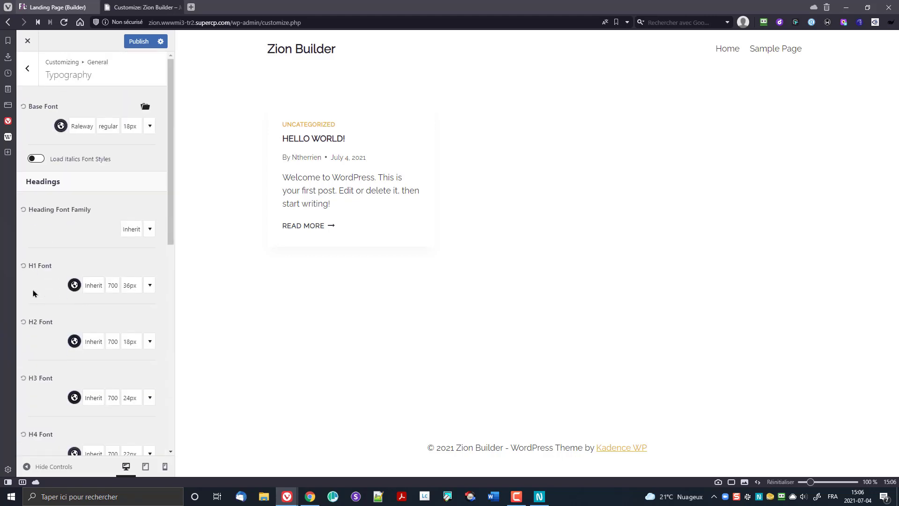
click(135, 43)
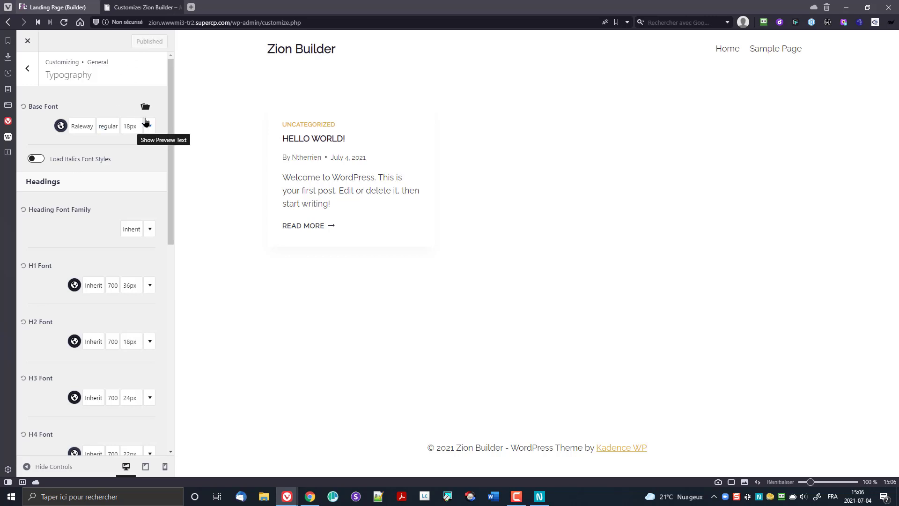
Step: Close the customizer, switch to the empty Bricks landing page, then bring up the Fitspo template in Chrome
click(27, 41)
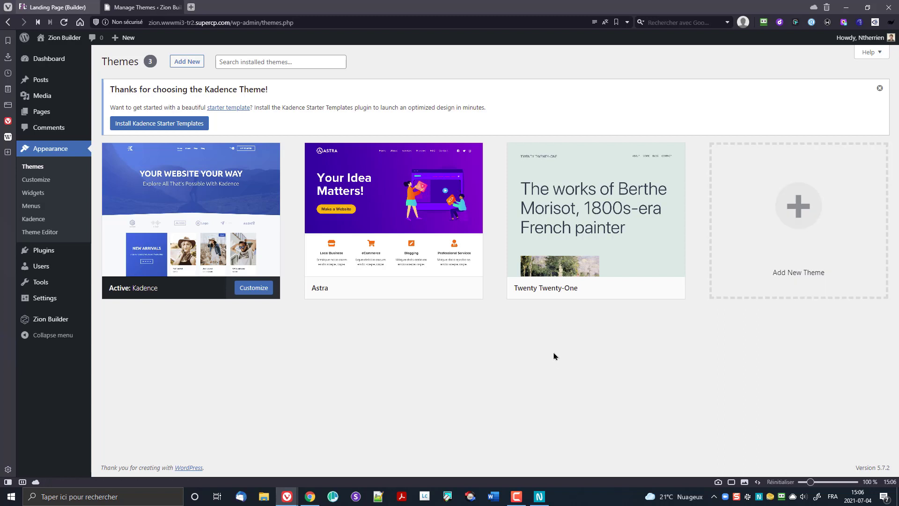
click(54, 7)
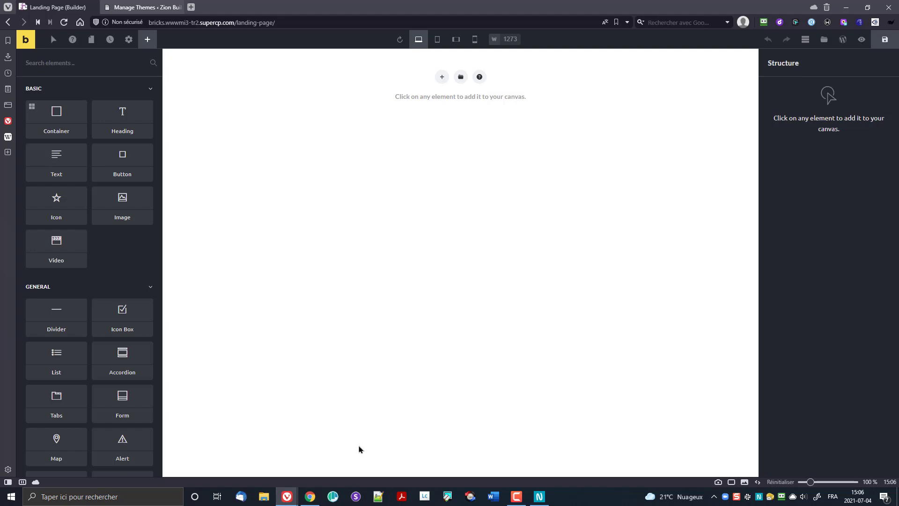
click(313, 499)
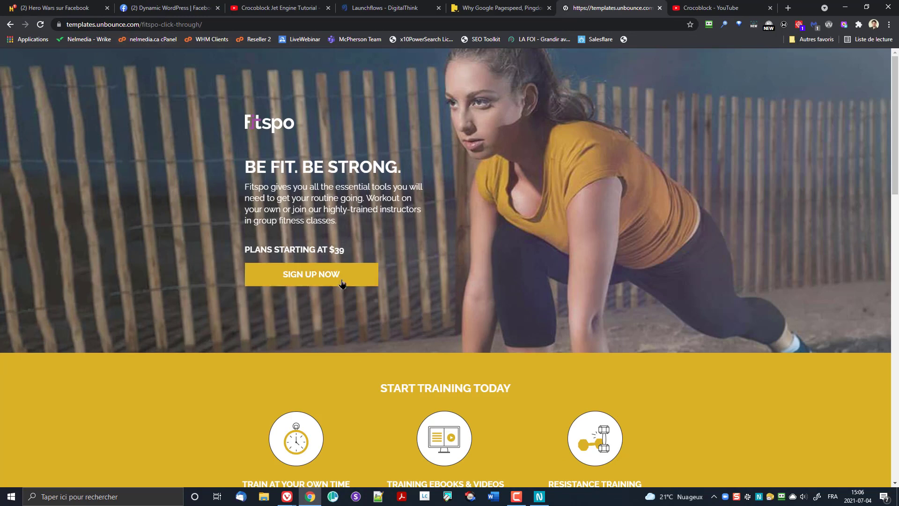
Step: Restore Chrome to a smaller window so the Bricks builder shows behind it
drag(802, 3, 898, 23)
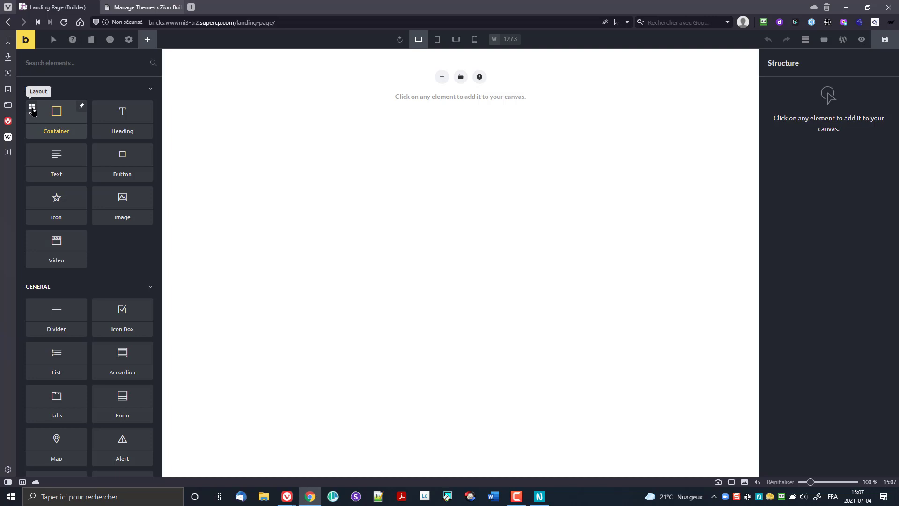
Step: Insert a container with 2 inner containers, each padded 10 px on the right and left
click(32, 108)
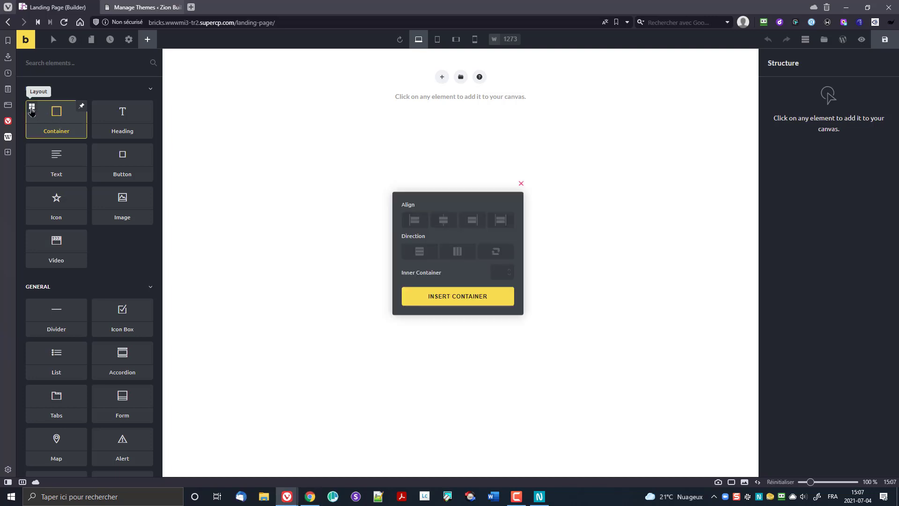
click(497, 273)
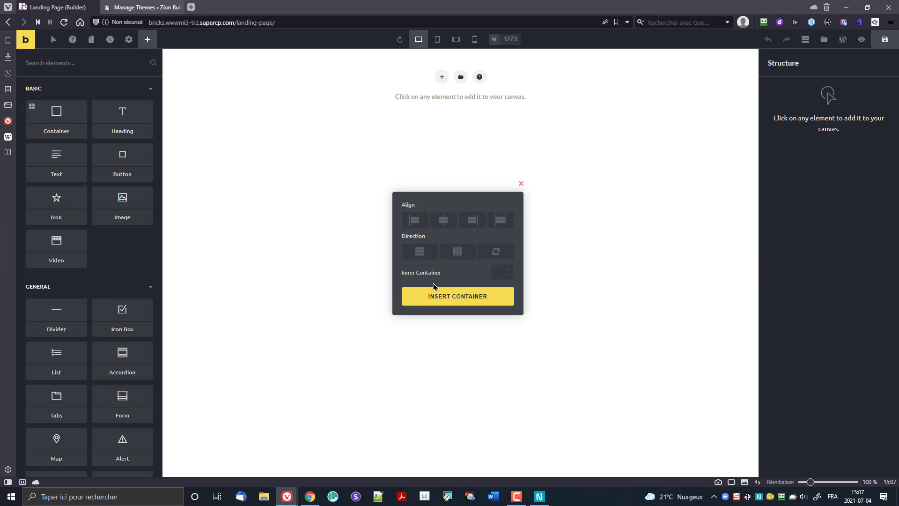
text(2)
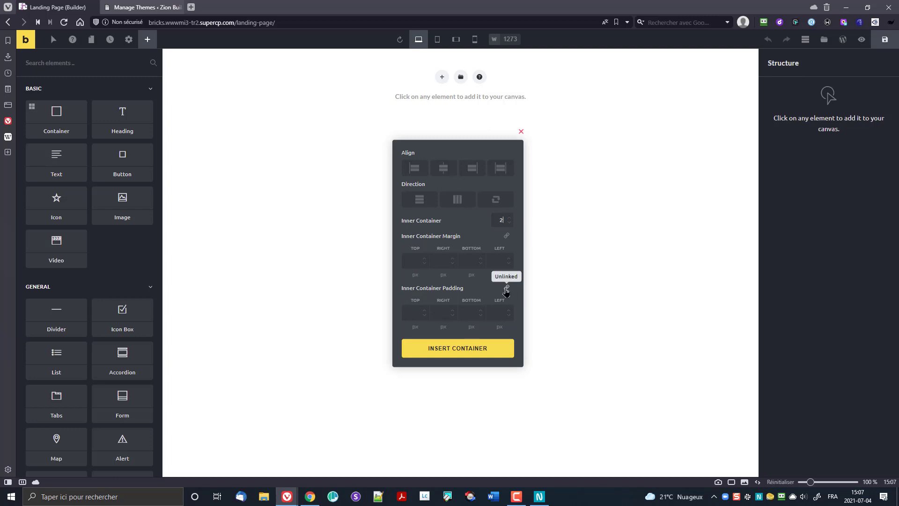
click(439, 313)
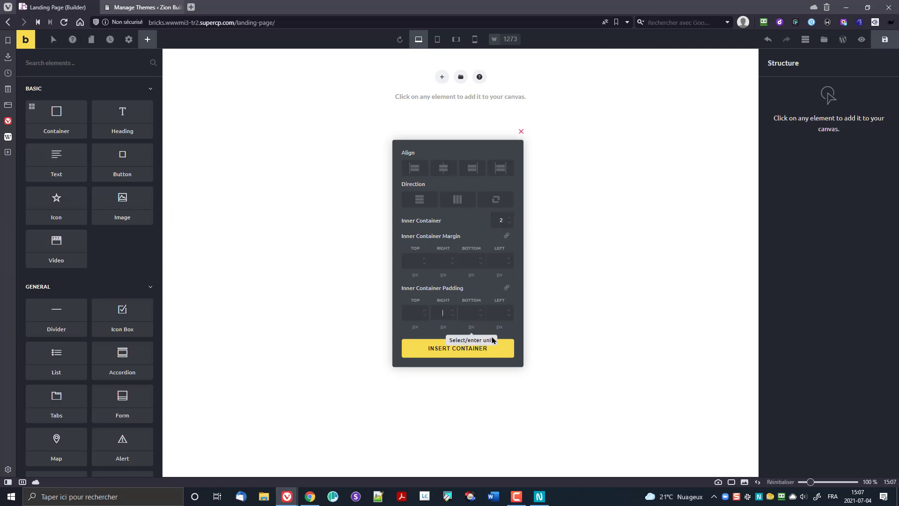
key(Tab)
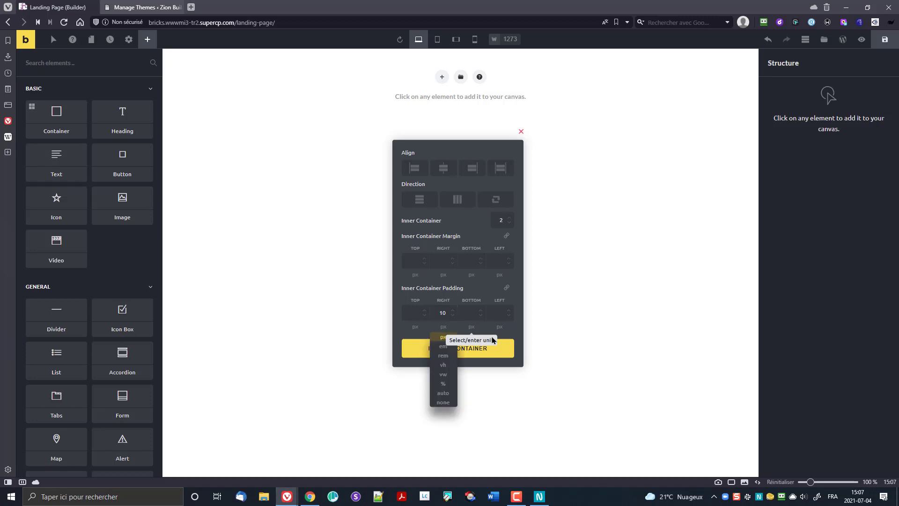
key(Tab)
key(Tab)
text(10)
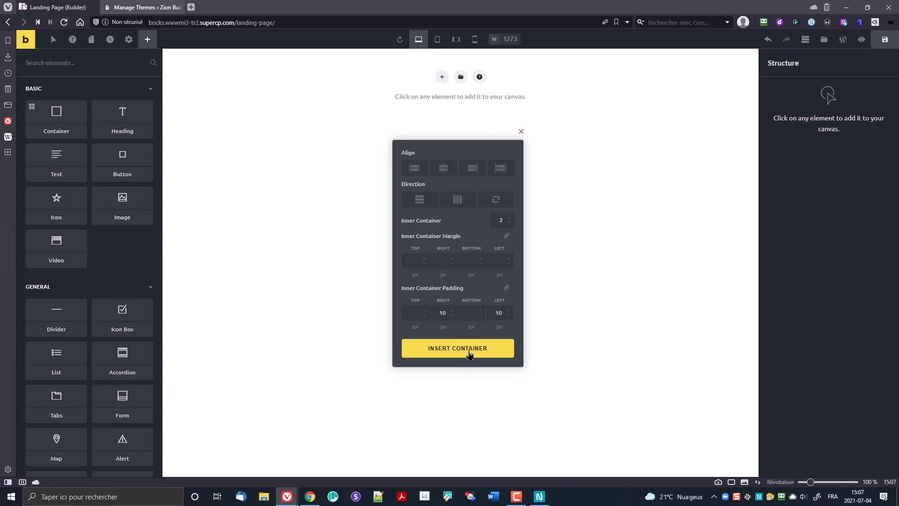
click(470, 354)
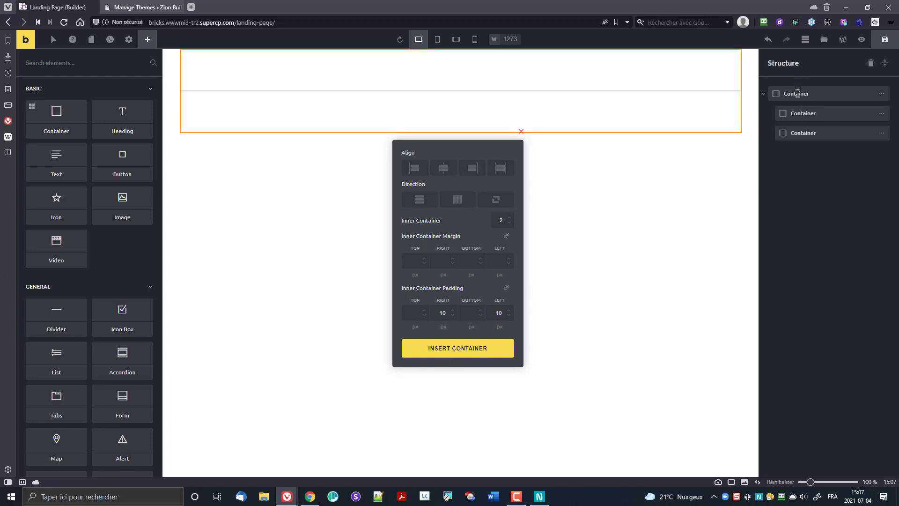
Step: Rename the outer container to Hero in the Structure panel
double_click(797, 94)
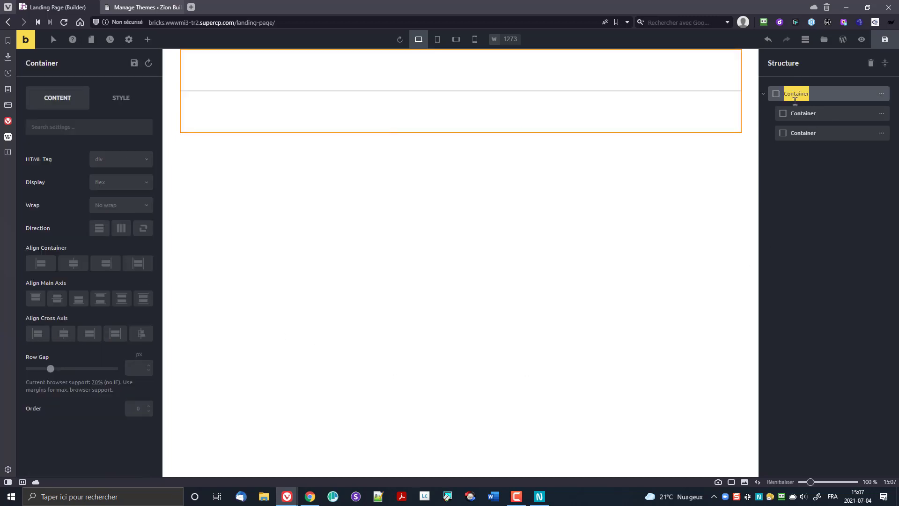
text(Row)
click(799, 118)
click(799, 134)
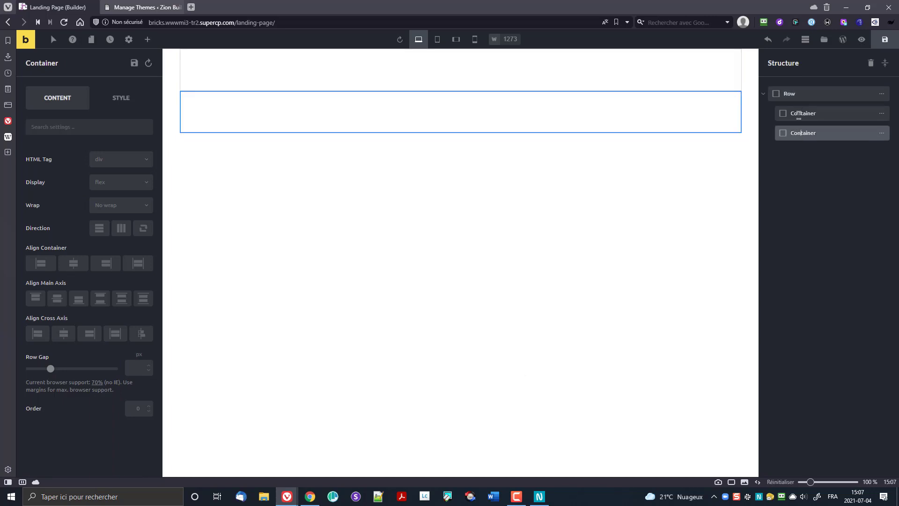
click(795, 94)
double_click(792, 93)
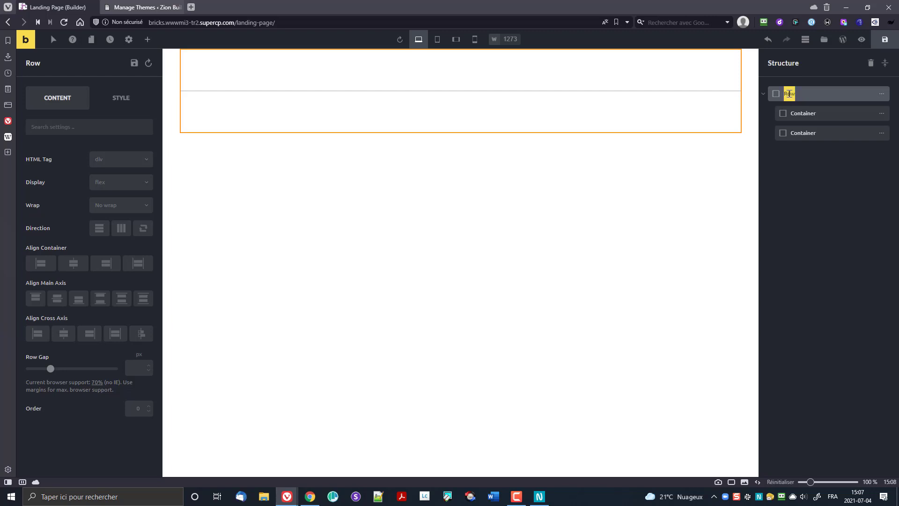
text(Hero)
click(780, 118)
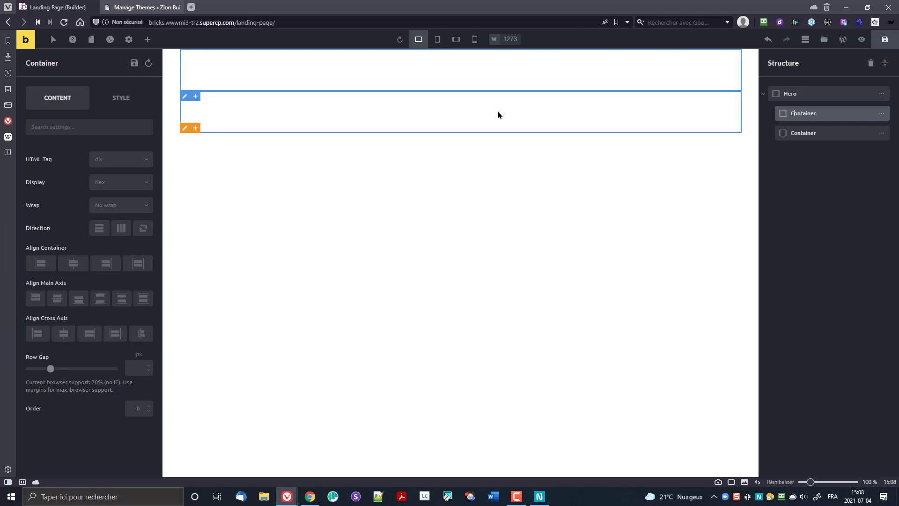
Step: Set the Hero's direction to horizontal so its inner containers sit side by side
click(788, 92)
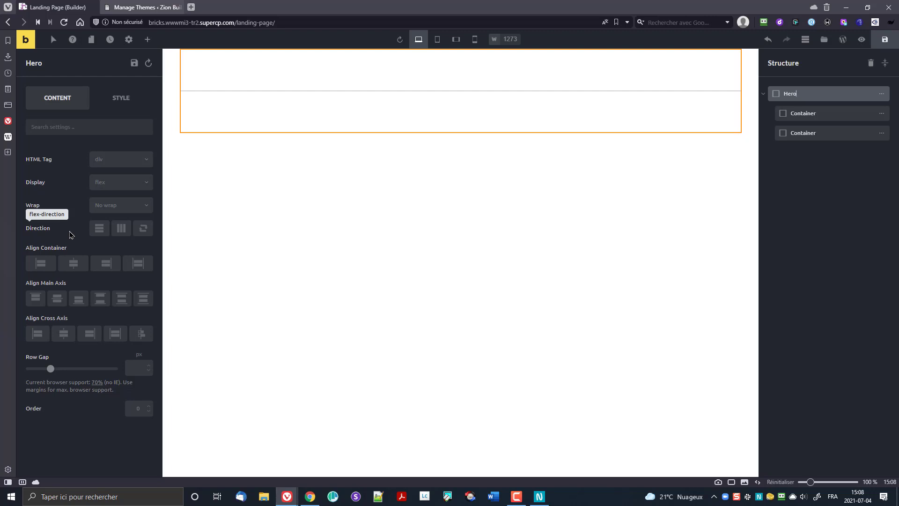
click(121, 230)
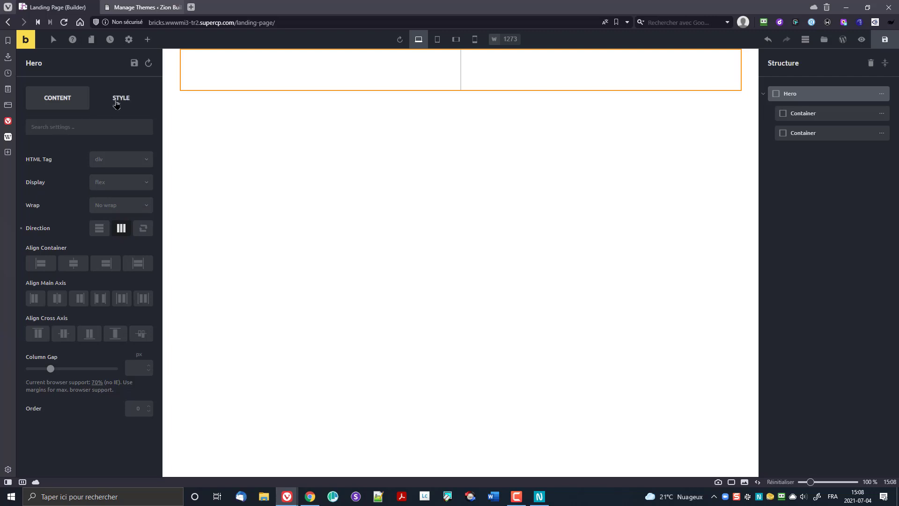
click(116, 104)
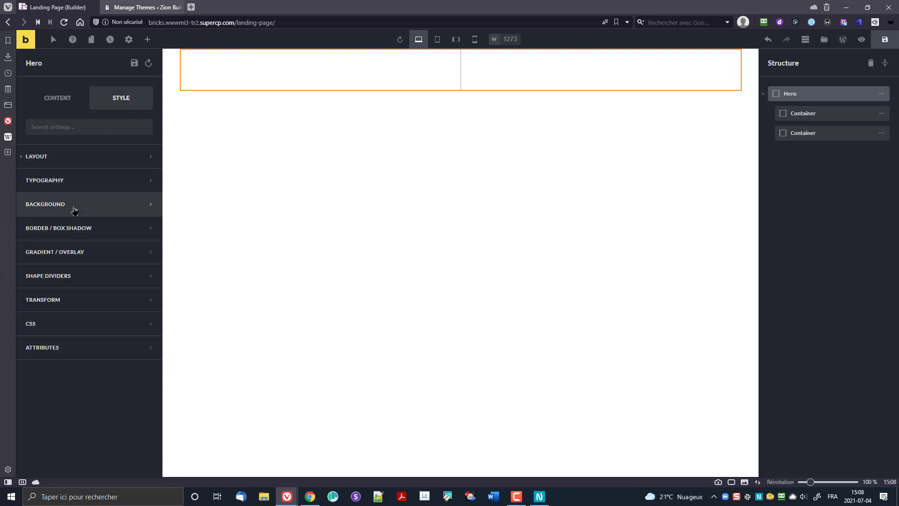
Step: Set the fistpo header photo of the crouching athlete (1282x650) as the Hero background image
click(74, 205)
click(82, 265)
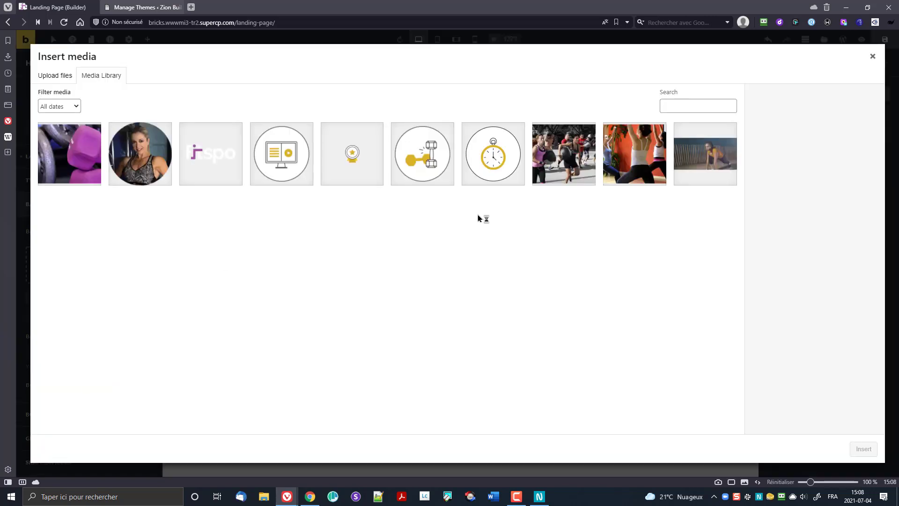
click(692, 162)
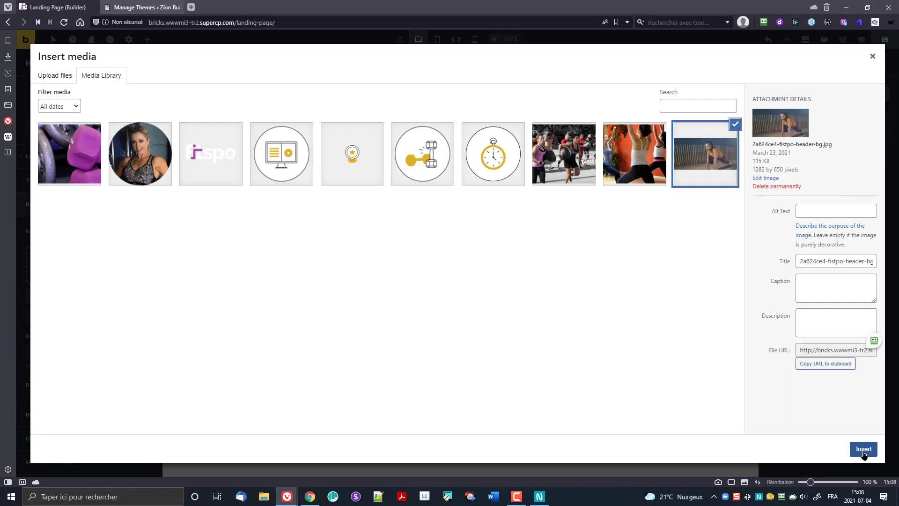
click(864, 449)
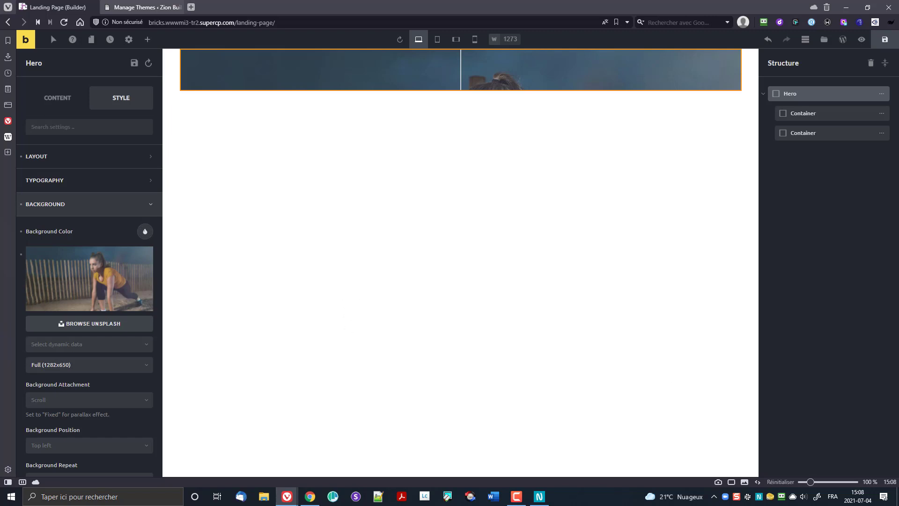
click(539, 496)
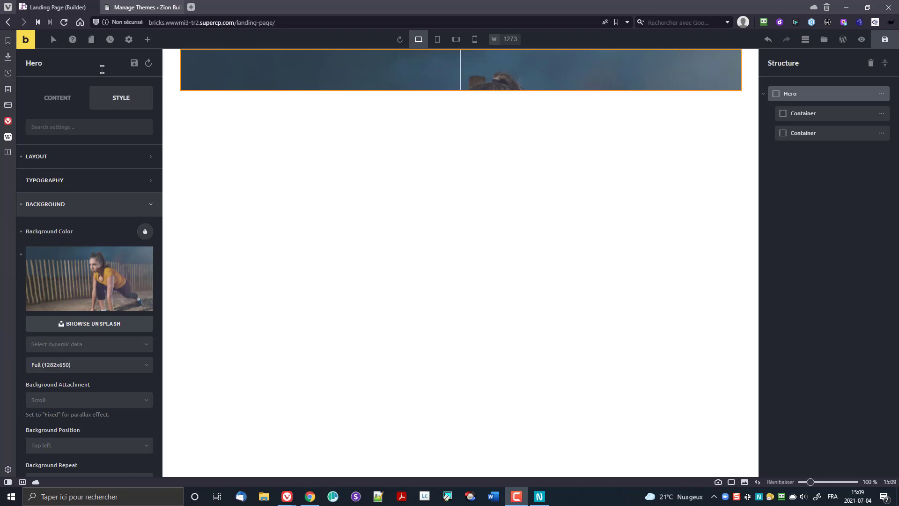
click(149, 40)
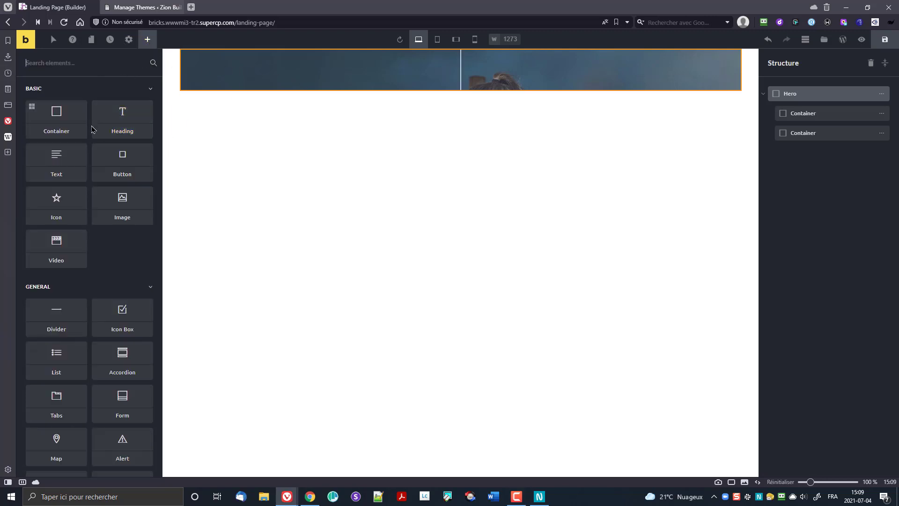
Step: Drop an Image element into the Hero's left container and set the Fitspo logo as its image
drag(122, 204, 296, 73)
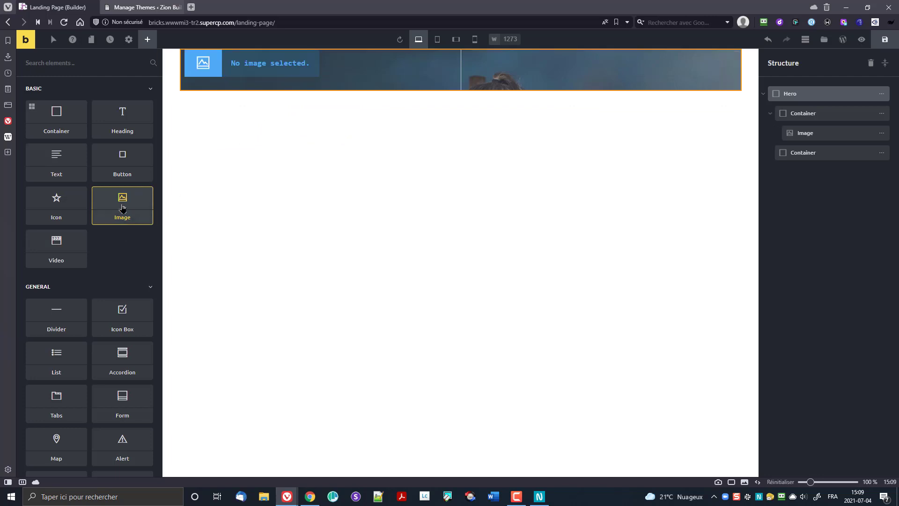
click(232, 72)
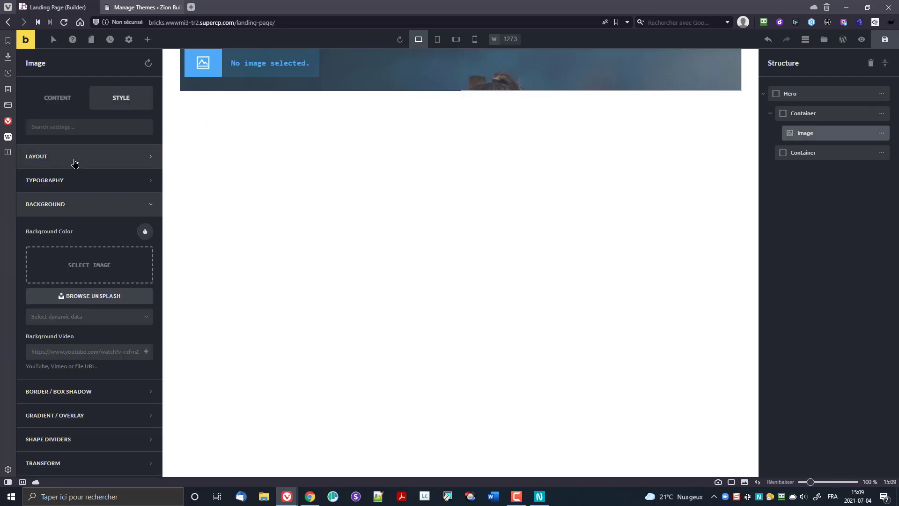
click(76, 265)
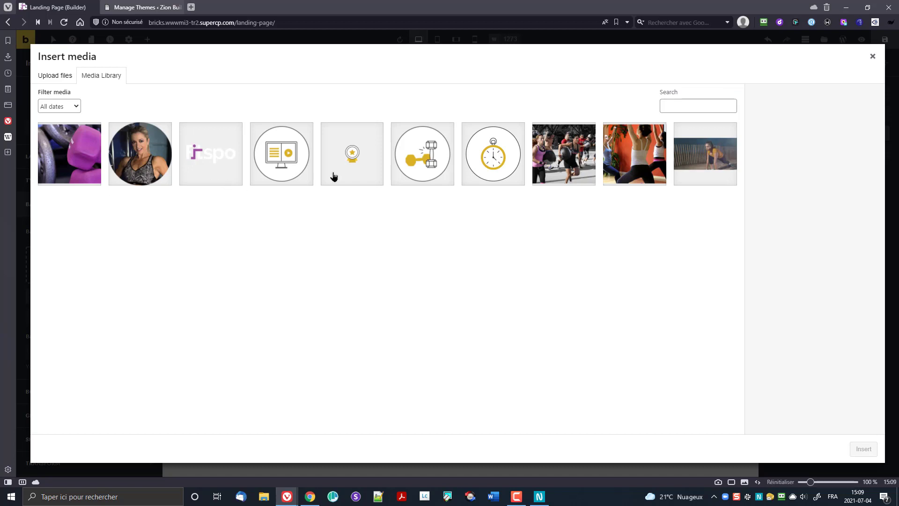
click(211, 154)
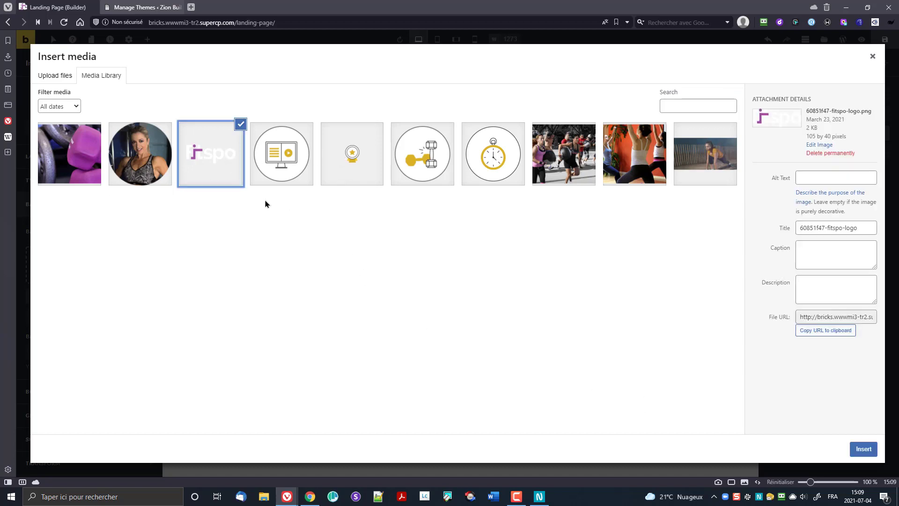
click(853, 451)
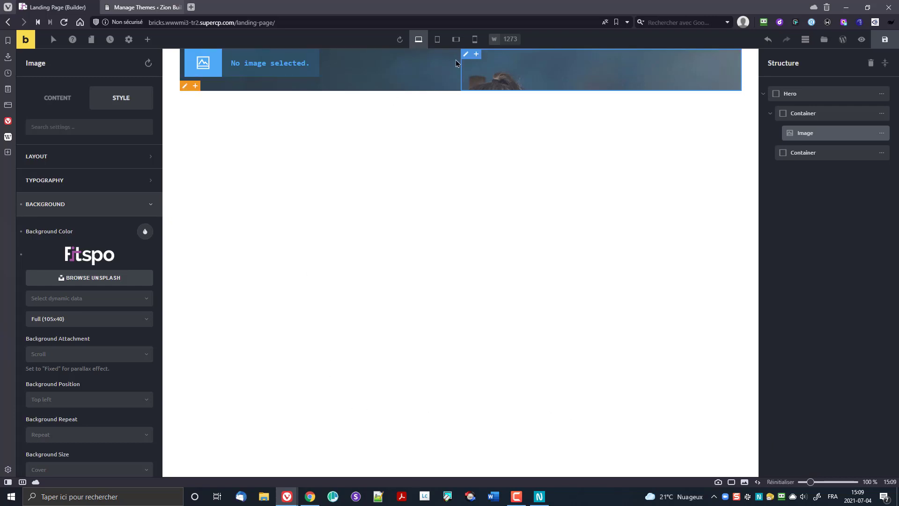
click(792, 94)
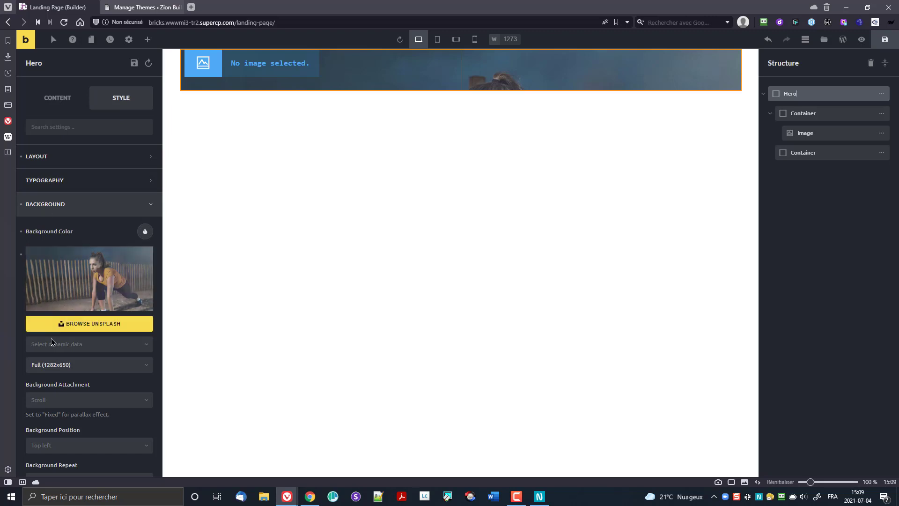
Step: Set the Hero's padding to 120 px top and 104 px bottom
click(47, 168)
scroll(54, 196, down, 1)
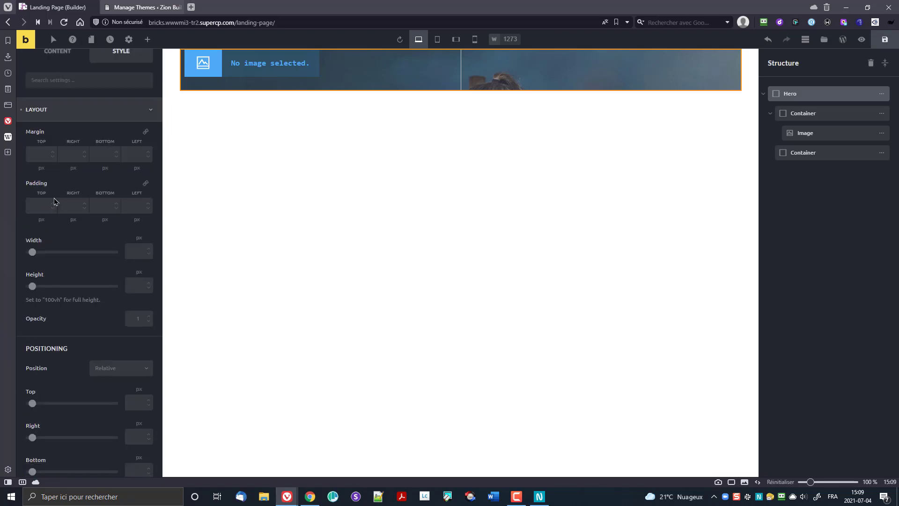
click(33, 210)
text(120)
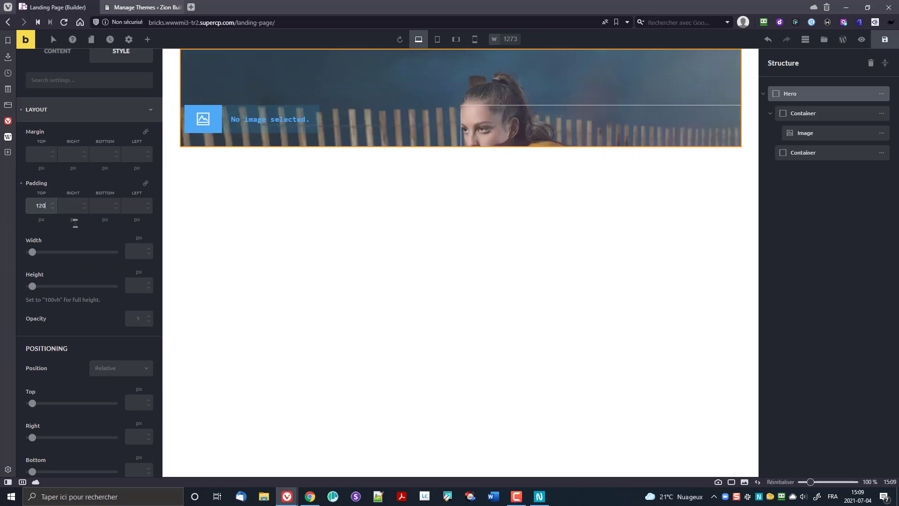
click(101, 206)
text(104)
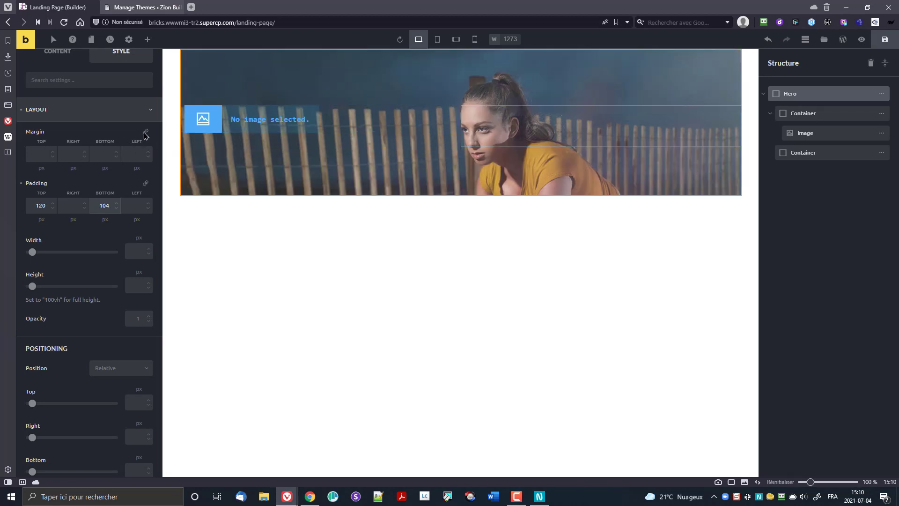
Step: Preview the taller Hero banner, then return to the builder to review it
click(862, 39)
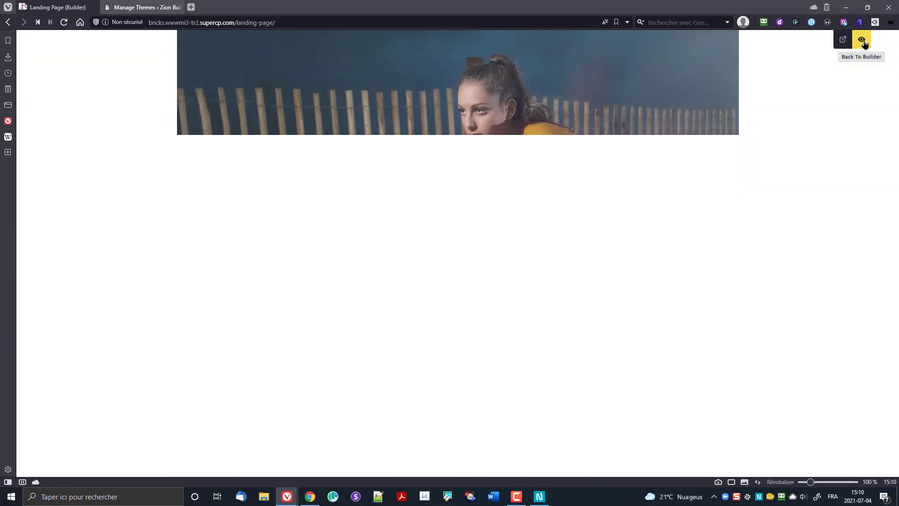
click(862, 41)
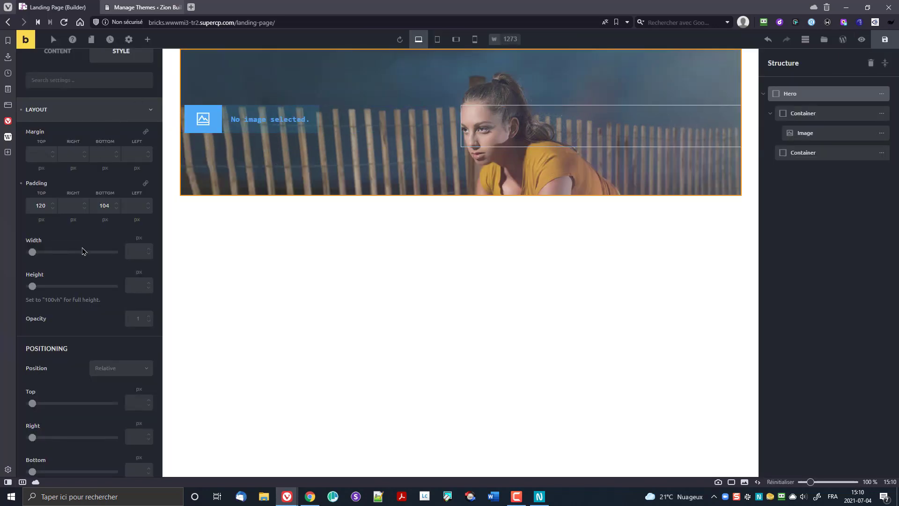
scroll(75, 266, down, 6)
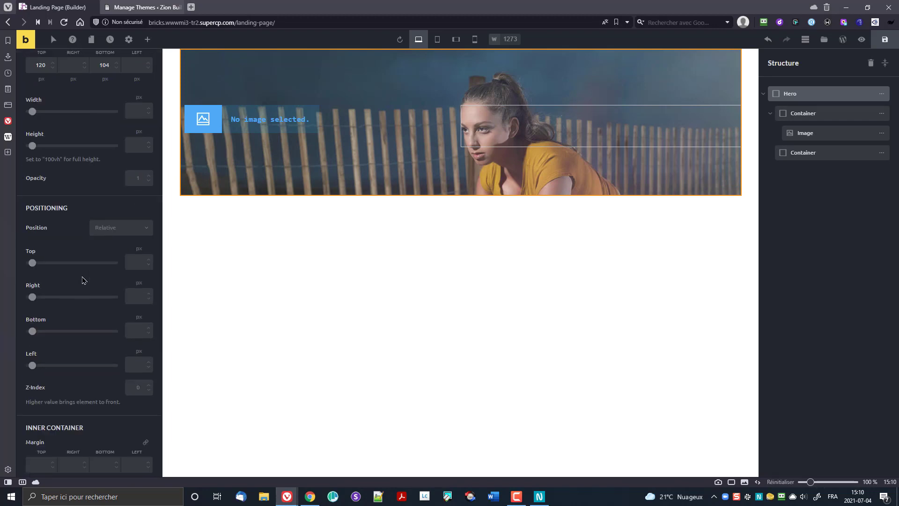
scroll(78, 284, down, 2)
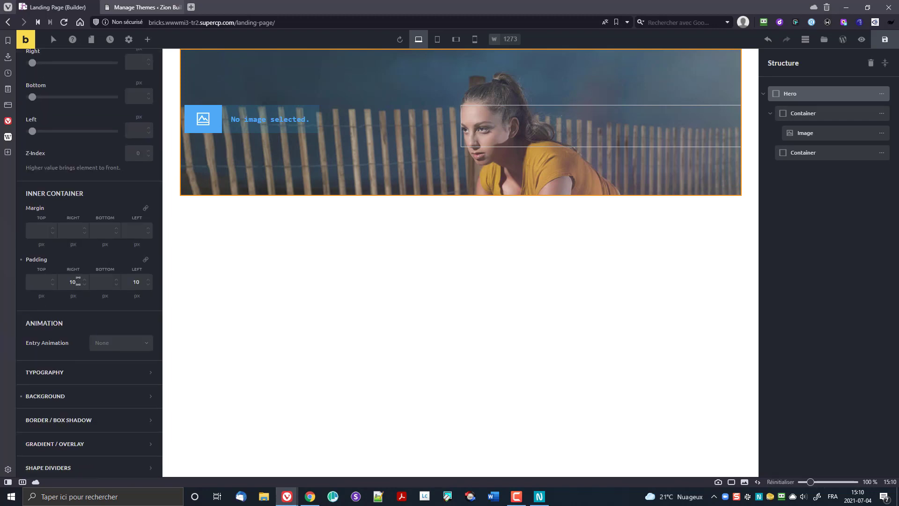
scroll(71, 272, up, 10)
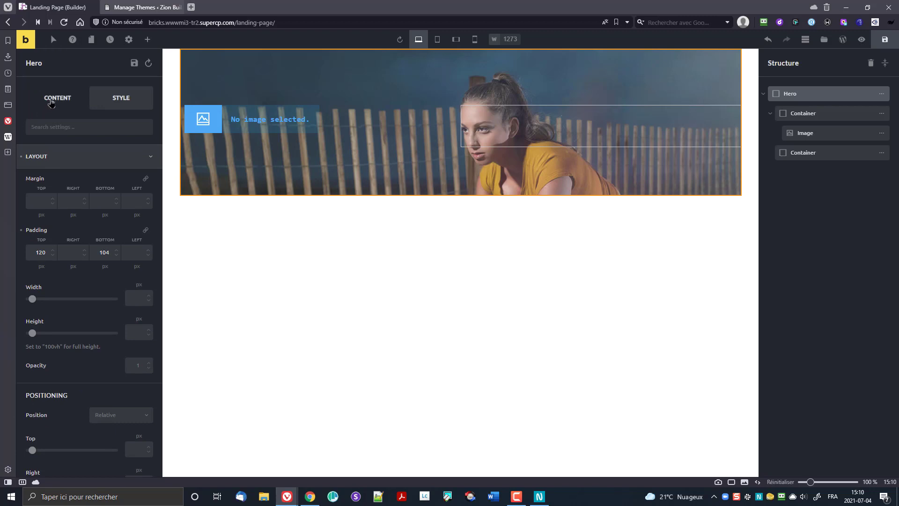
click(52, 103)
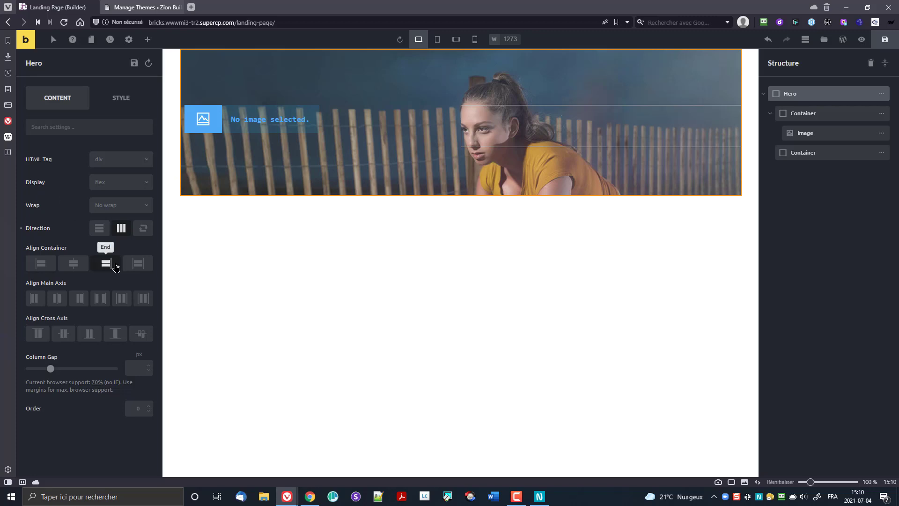
click(142, 268)
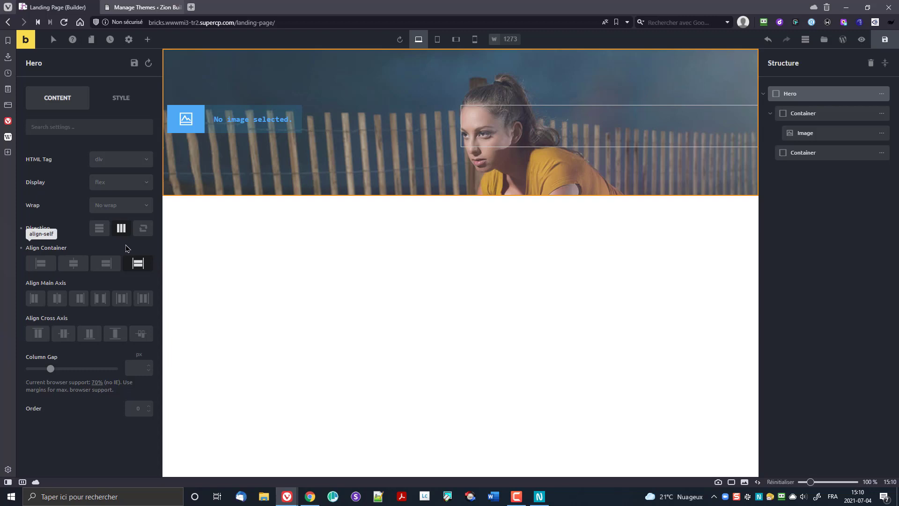
click(121, 102)
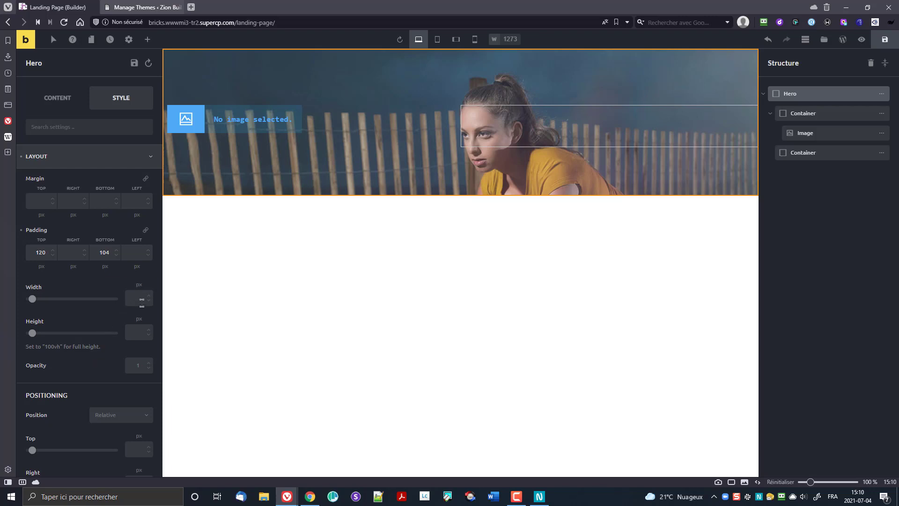
scroll(94, 327, down, 4)
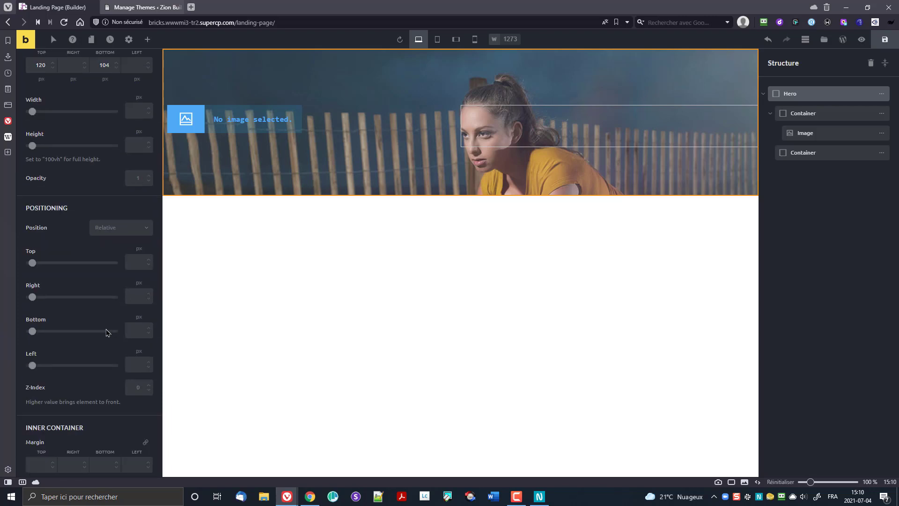
scroll(92, 331, down, 3)
scroll(89, 328, down, 3)
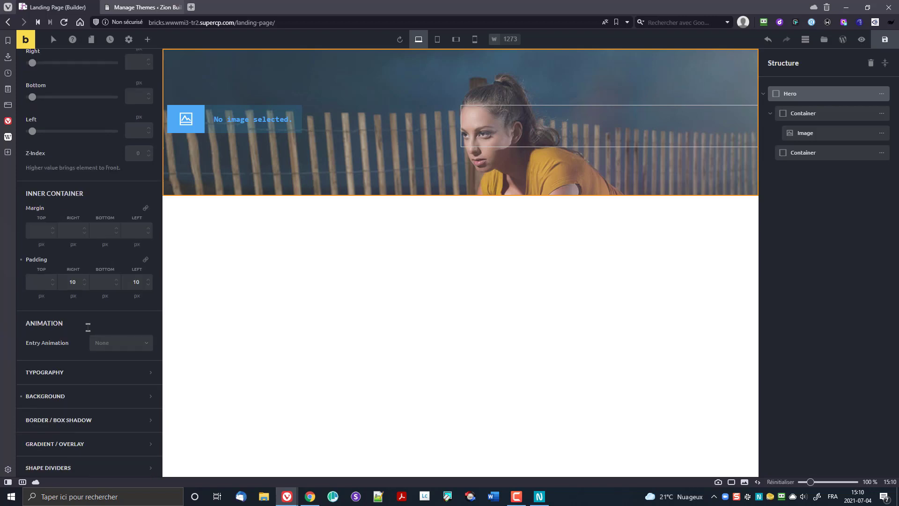
scroll(87, 330, down, 1)
scroll(87, 331, up, 10)
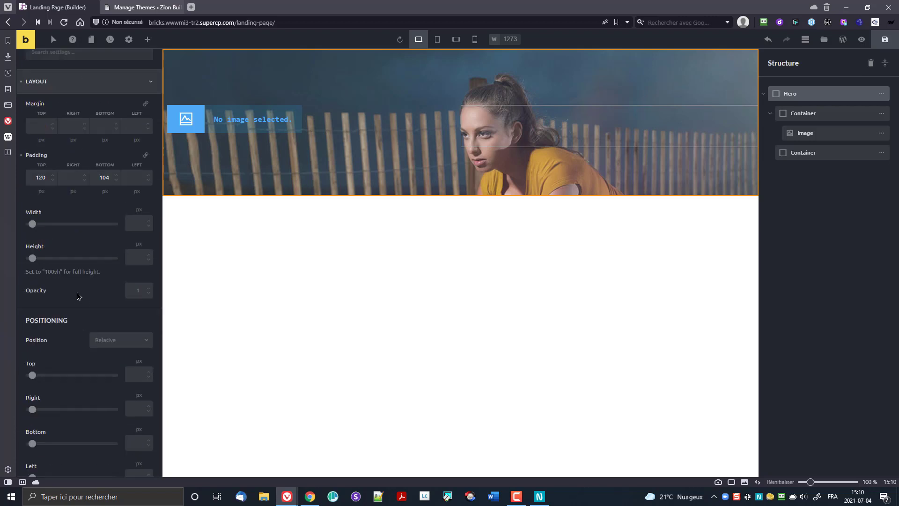
click(44, 99)
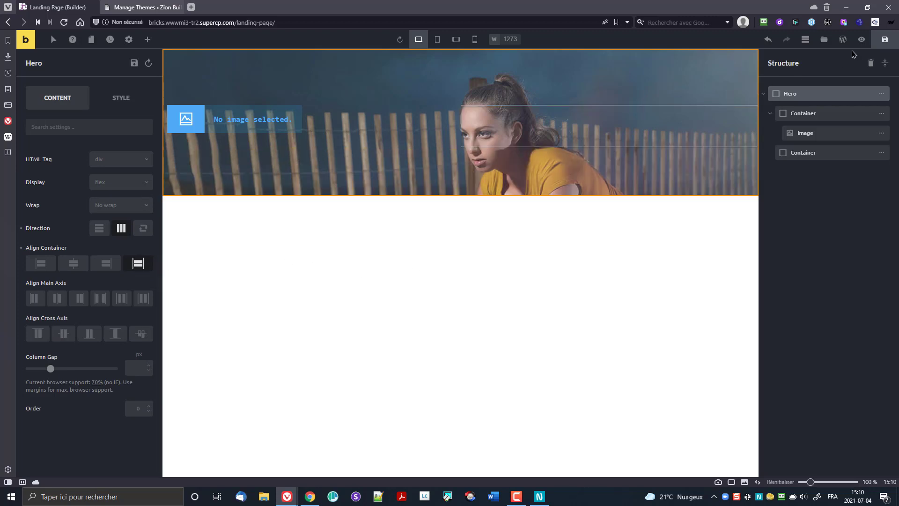
click(862, 39)
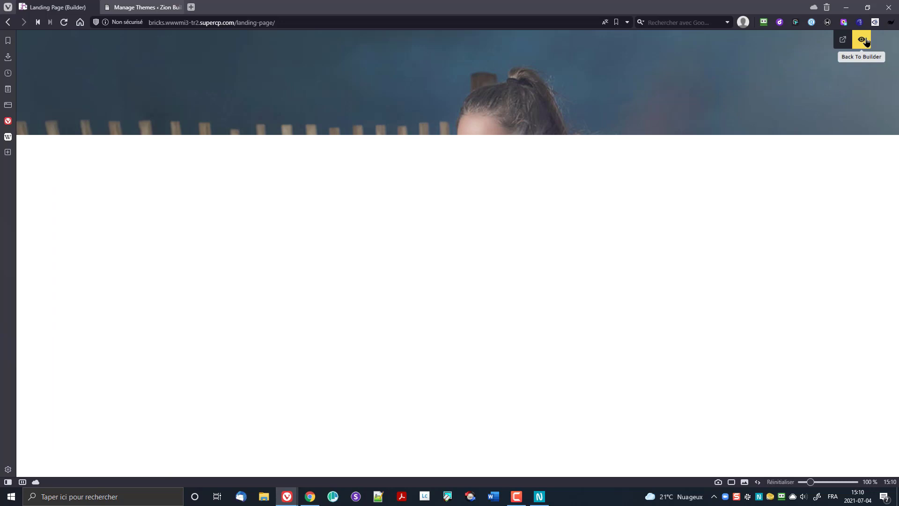
click(866, 41)
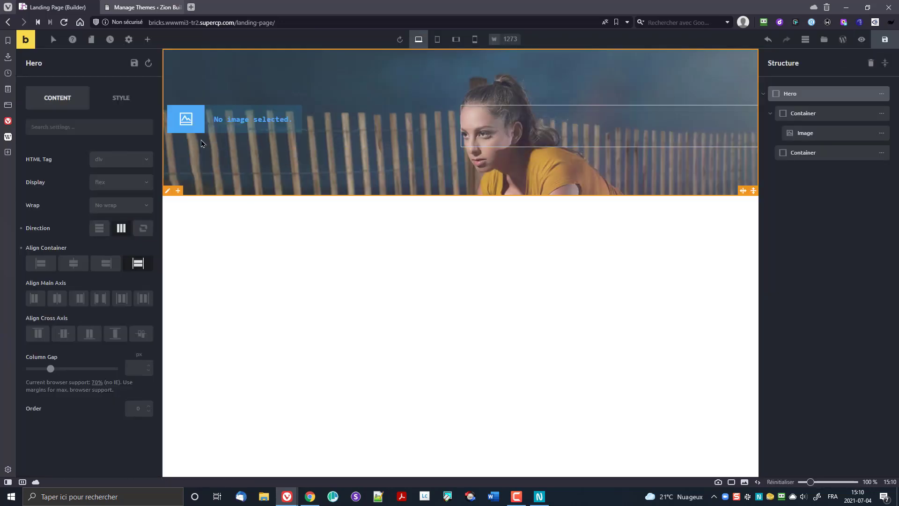
Step: Insert the Fitspo logo from the Media Library into the empty Image element and preview it
click(186, 119)
click(101, 168)
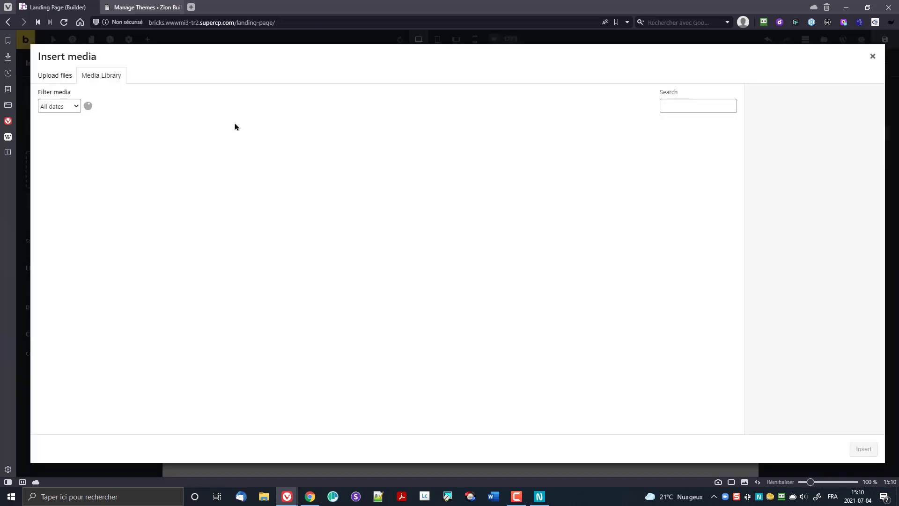
click(206, 164)
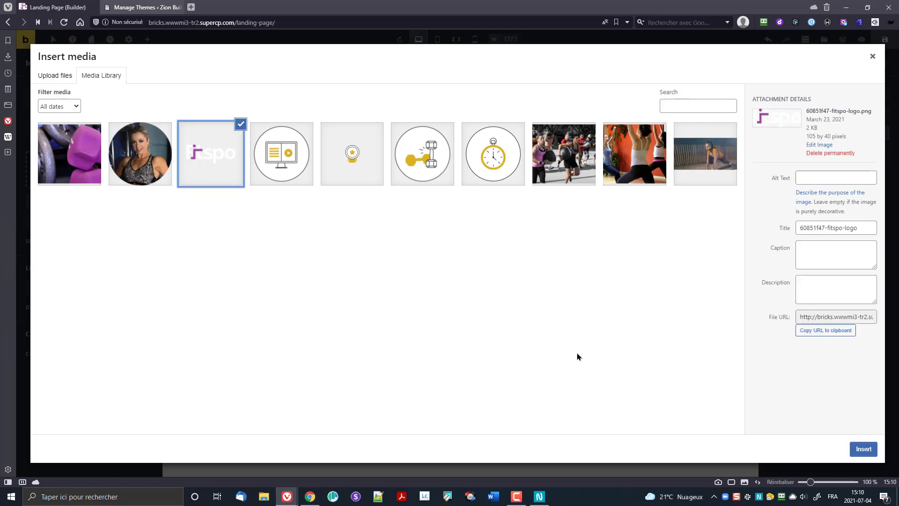
click(864, 449)
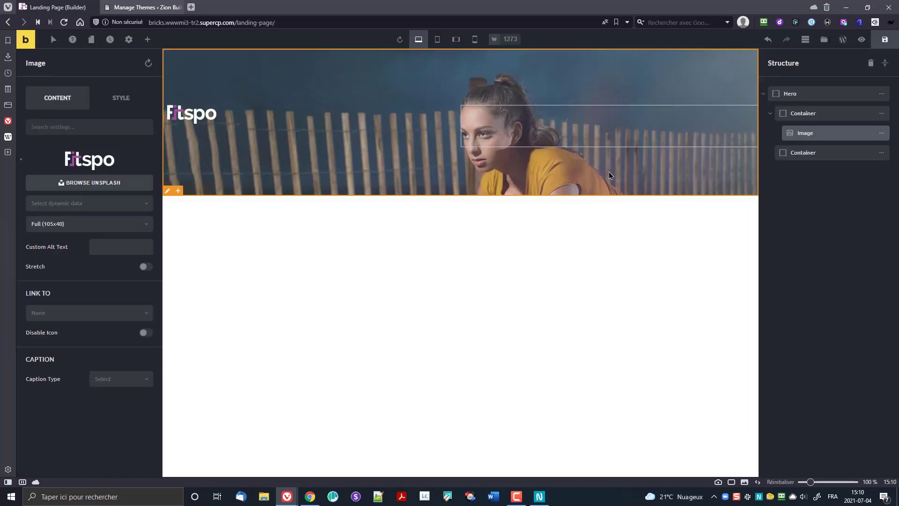
click(862, 40)
click(865, 42)
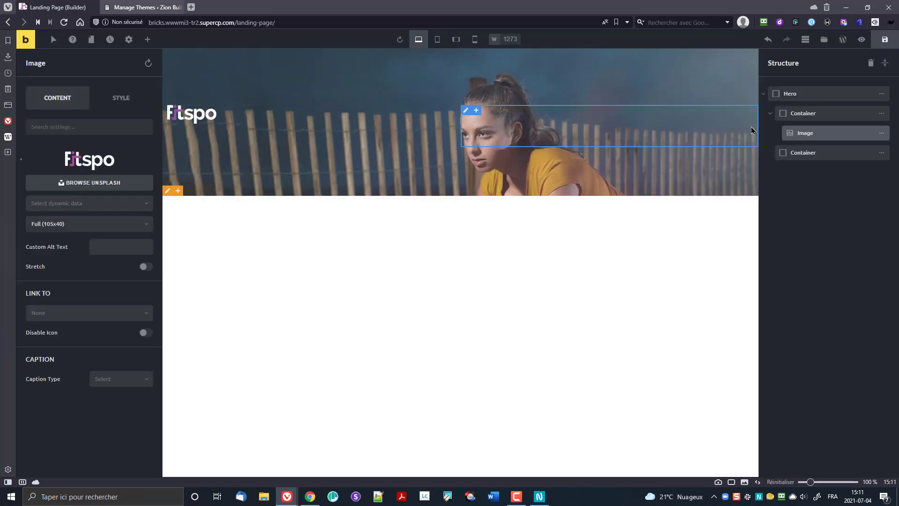
Step: Set the Hero section's width to 860 px
click(815, 114)
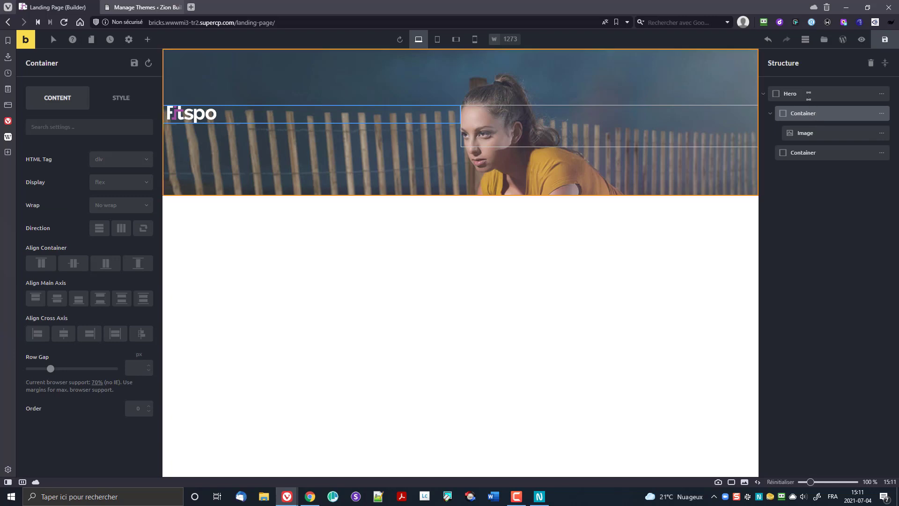
click(809, 95)
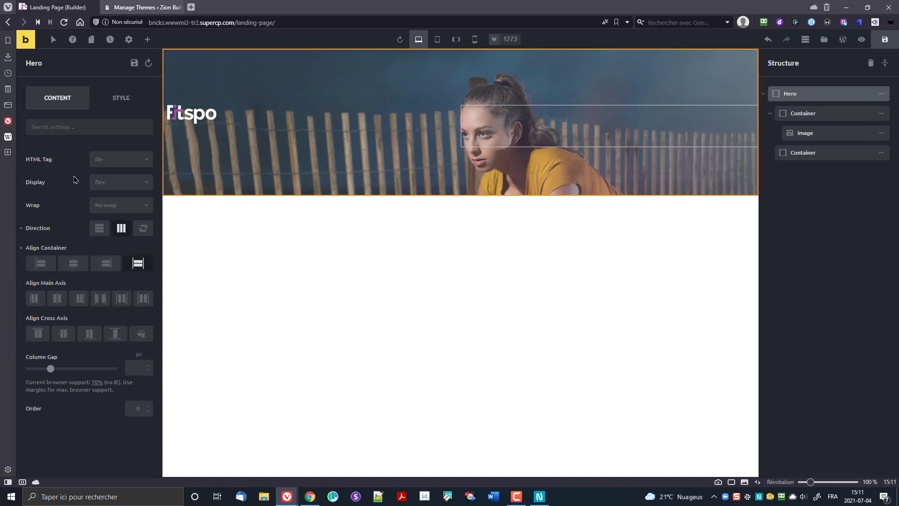
click(121, 98)
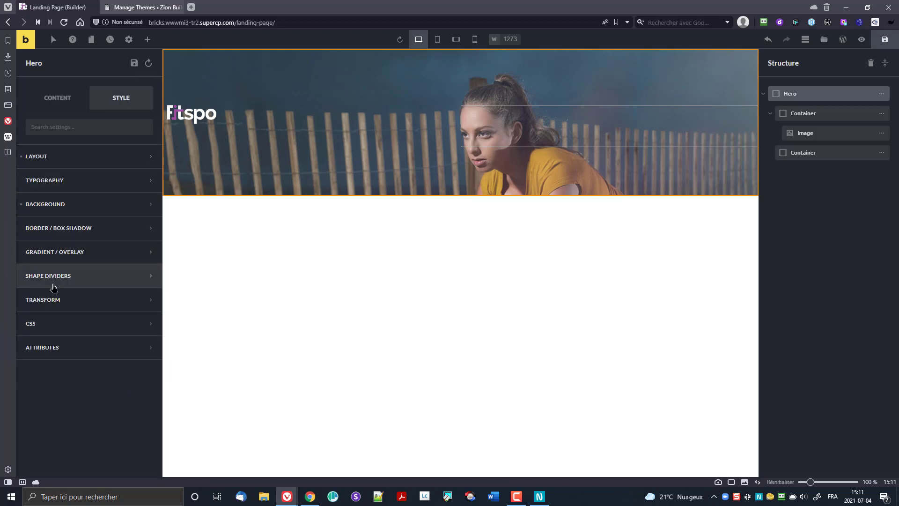
click(51, 157)
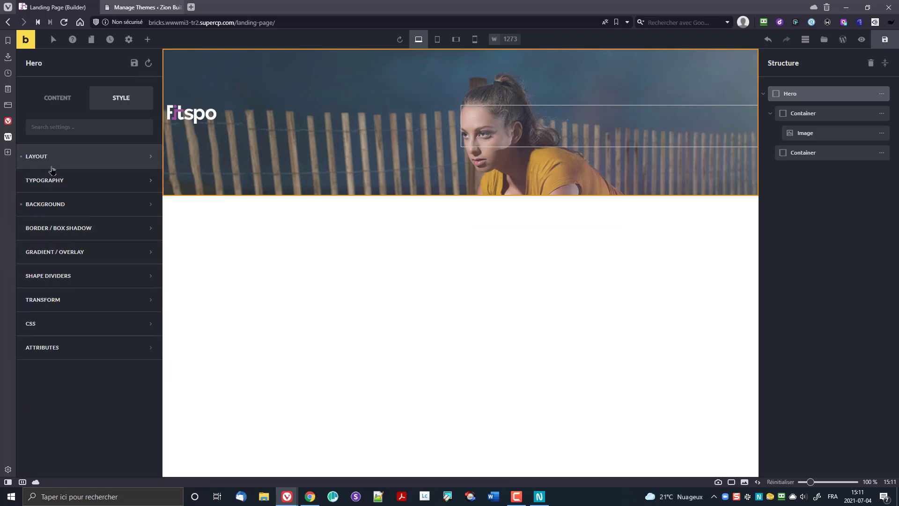
click(131, 298)
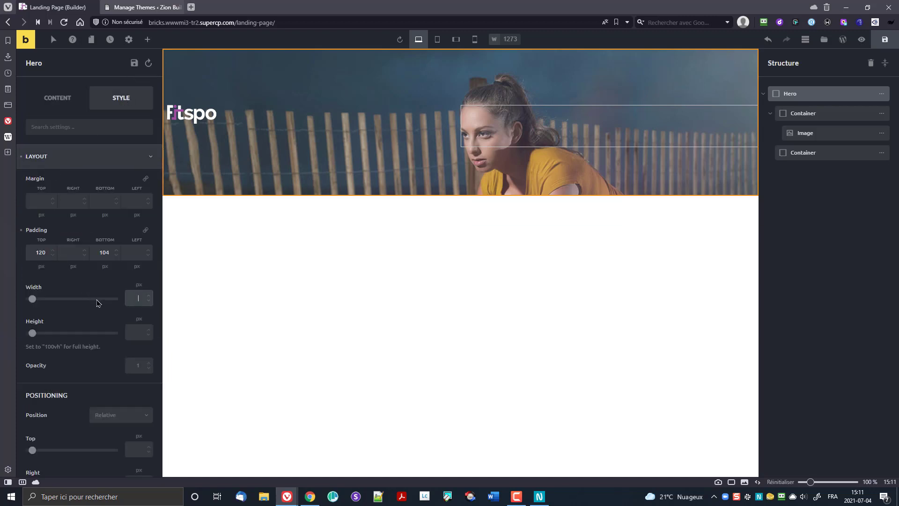
text(860)
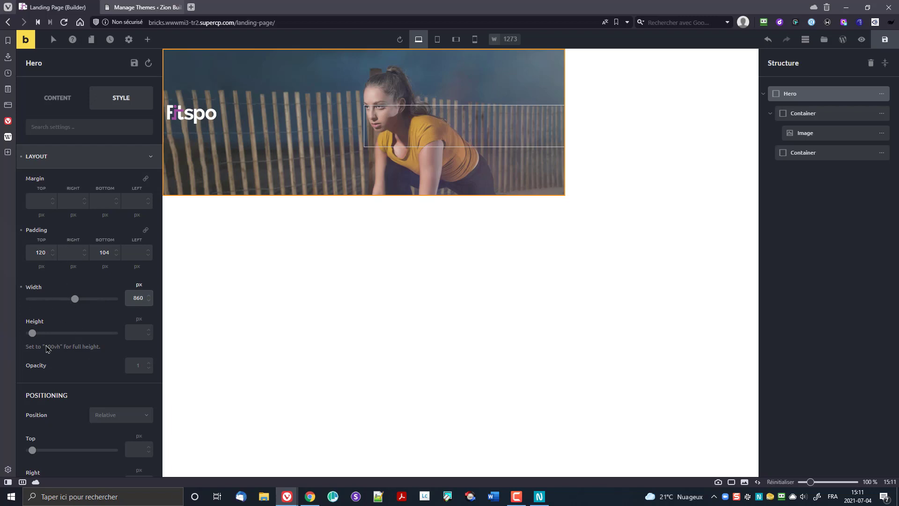
Step: Set the Hero's right and left margins to auto, keeping its position Relative
scroll(85, 371, down, 4)
click(107, 228)
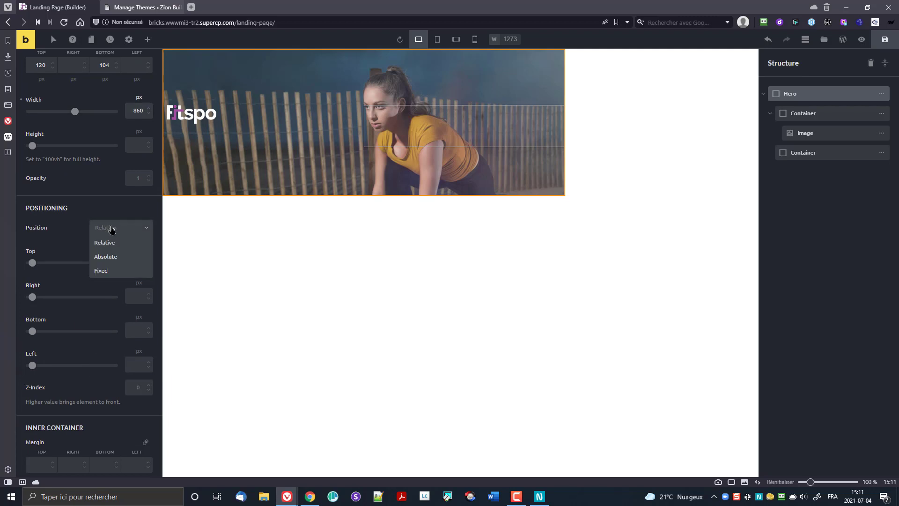
click(108, 228)
scroll(108, 227, up, 4)
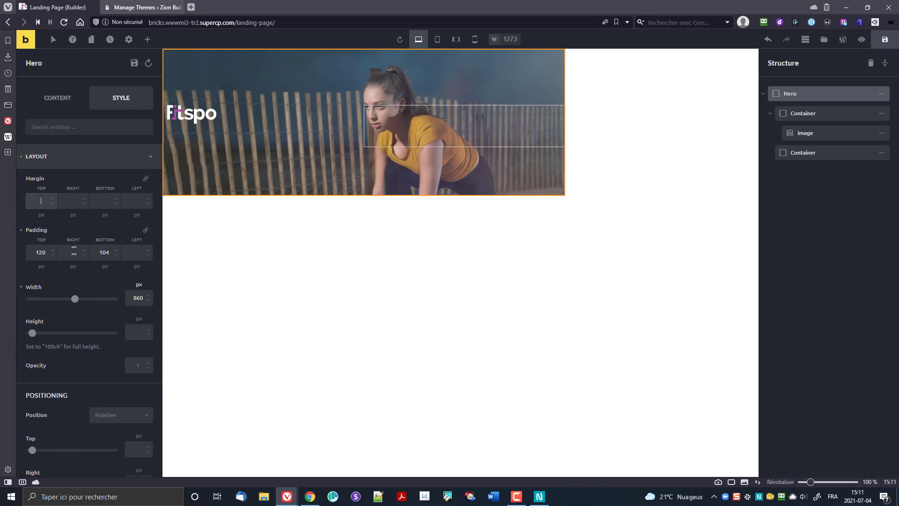
click(76, 215)
click(77, 282)
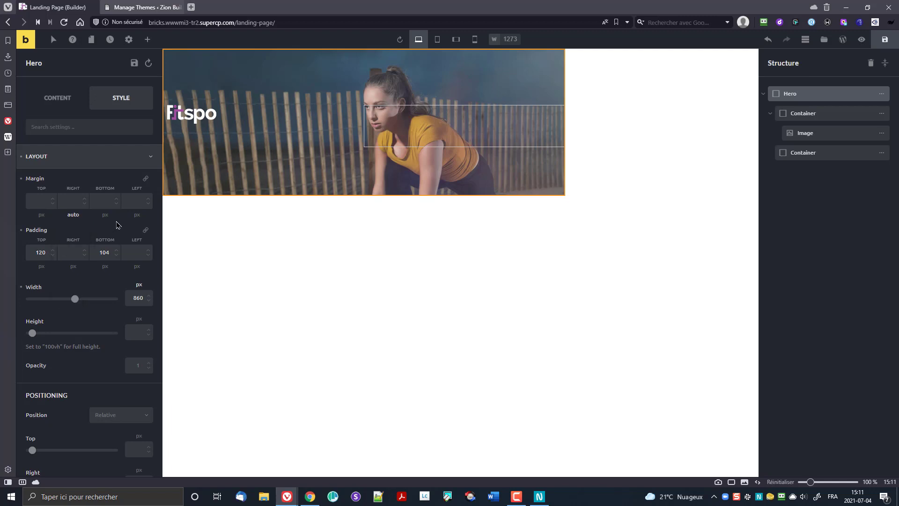
click(137, 214)
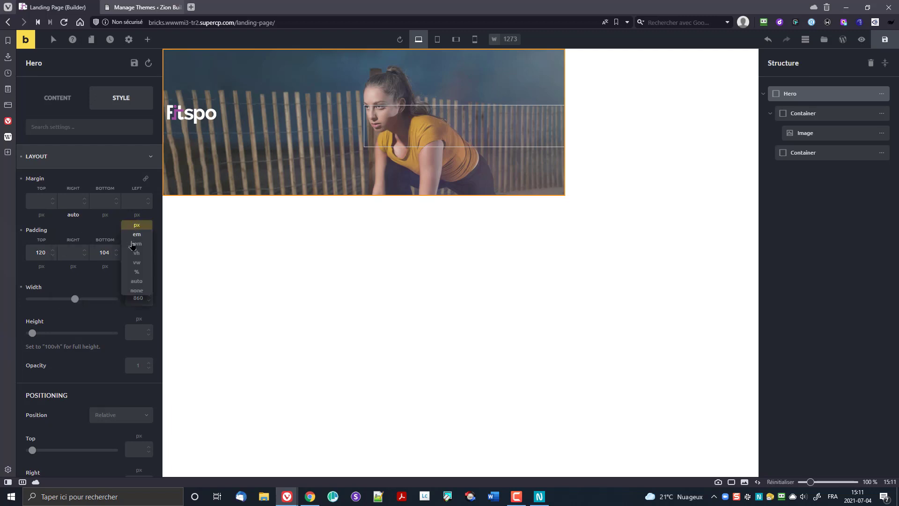
click(136, 282)
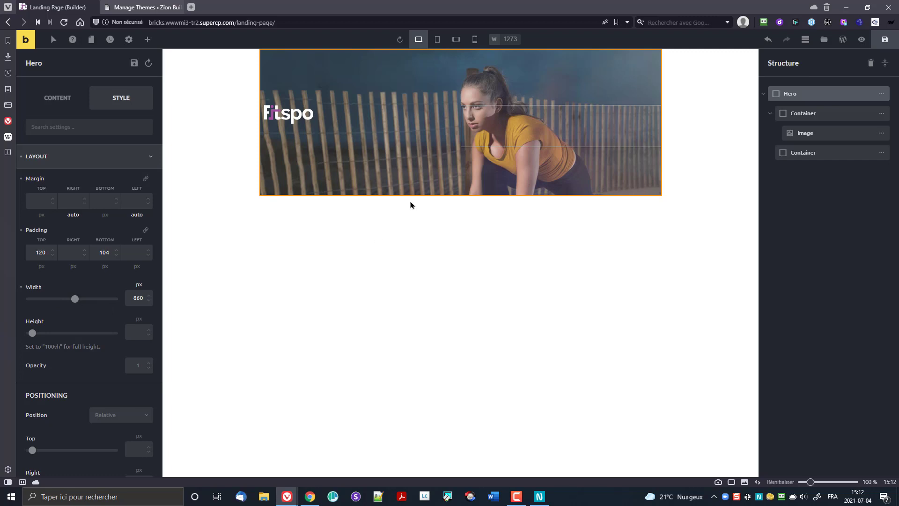
Step: Compare the Row and its inner Container settings in the Structure panel
scroll(77, 205, down, 2)
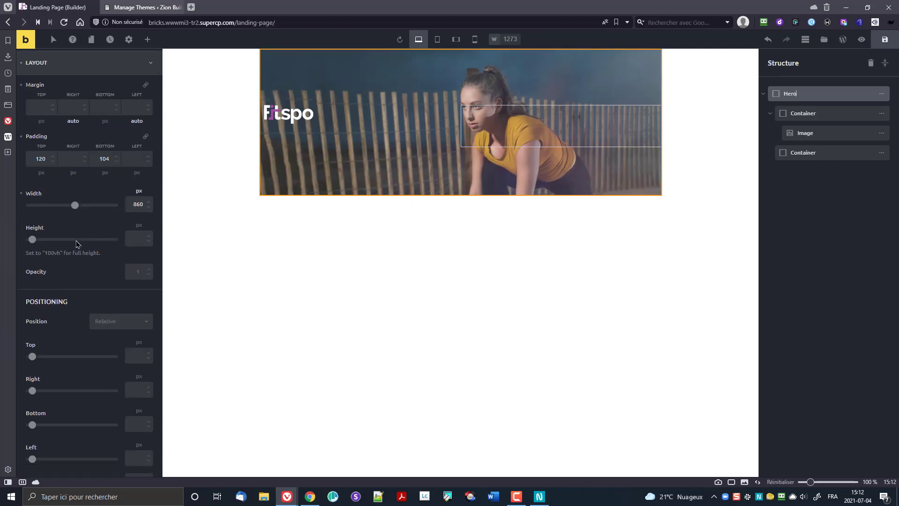
scroll(83, 353, down, 4)
scroll(76, 361, down, 3)
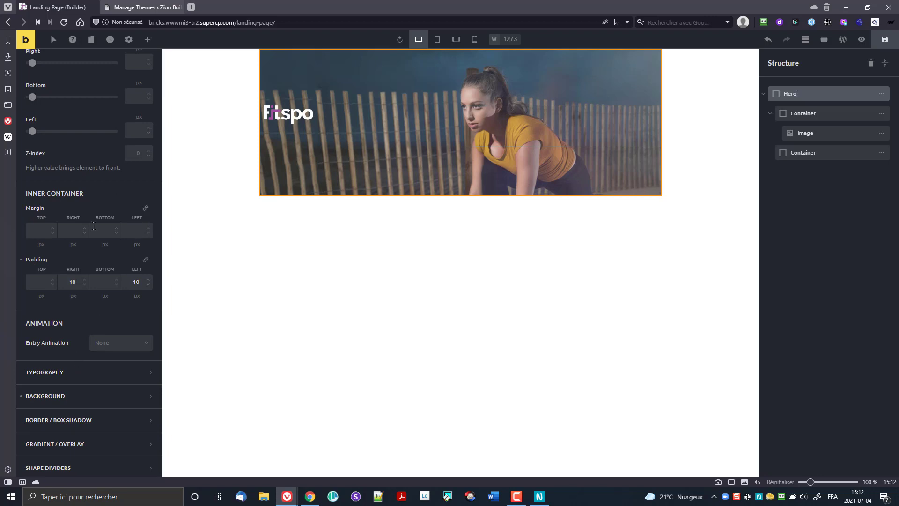
scroll(84, 337, down, 2)
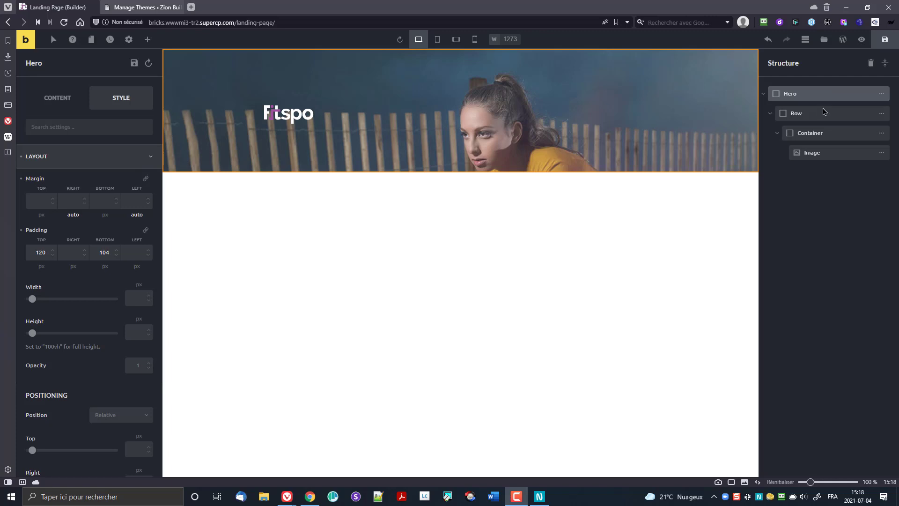
click(808, 113)
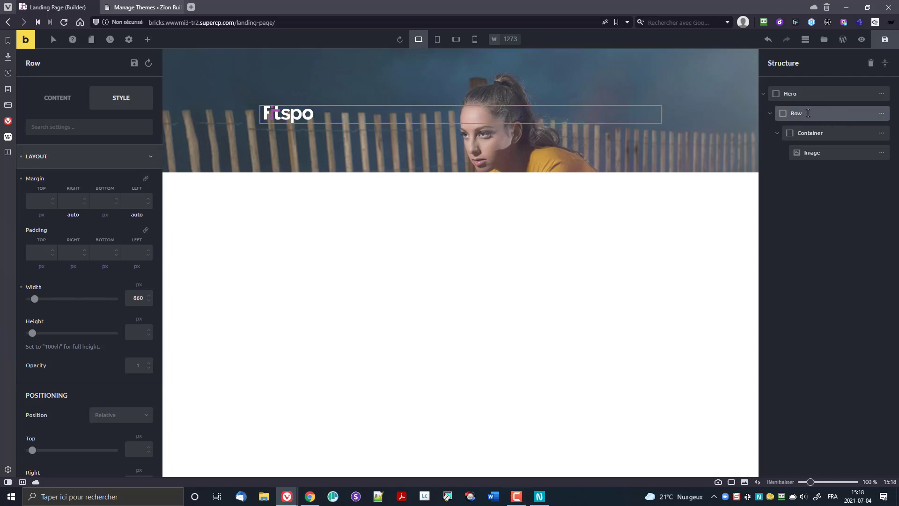
click(817, 133)
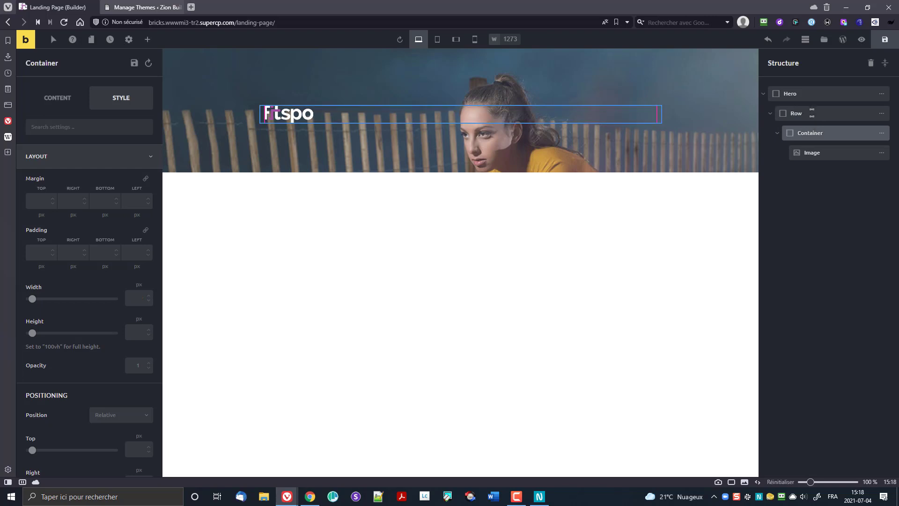
click(810, 122)
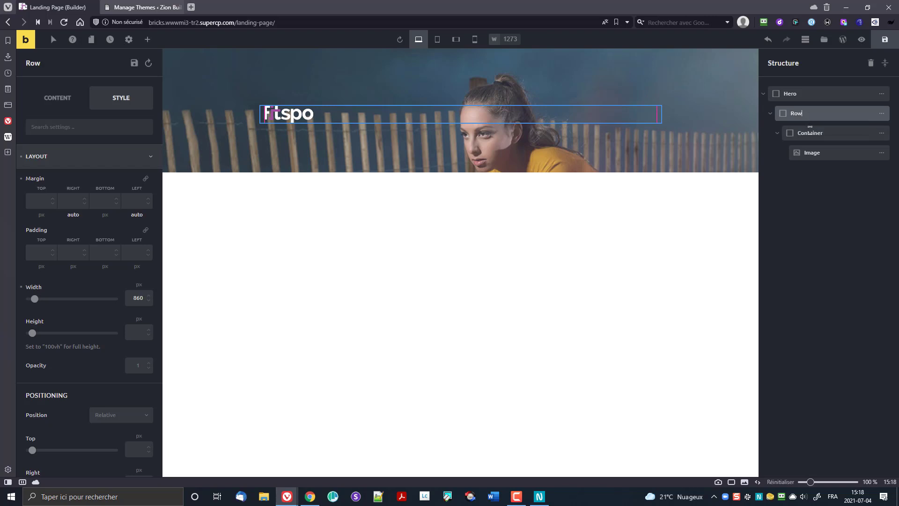
click(811, 133)
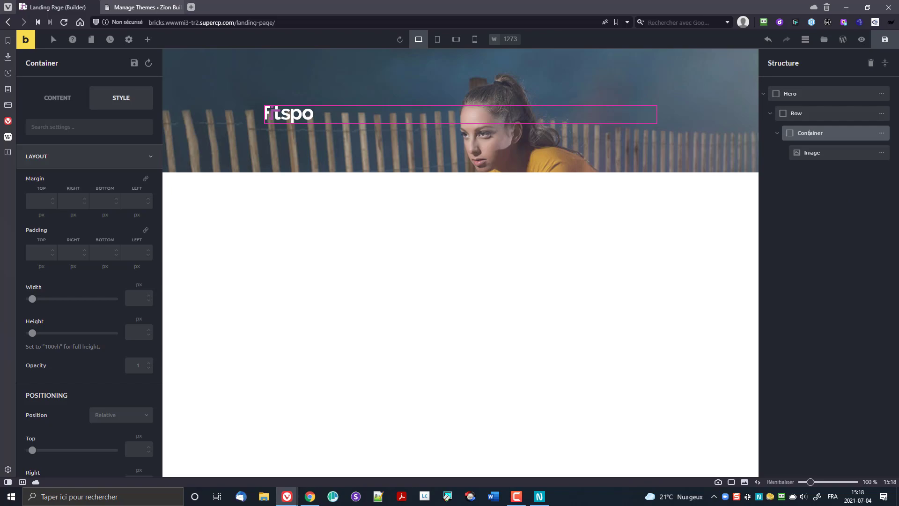
mouse_move(898, 6)
mouse_down()
mouse_move(898, 201)
mouse_move(898, 0)
mouse_up()
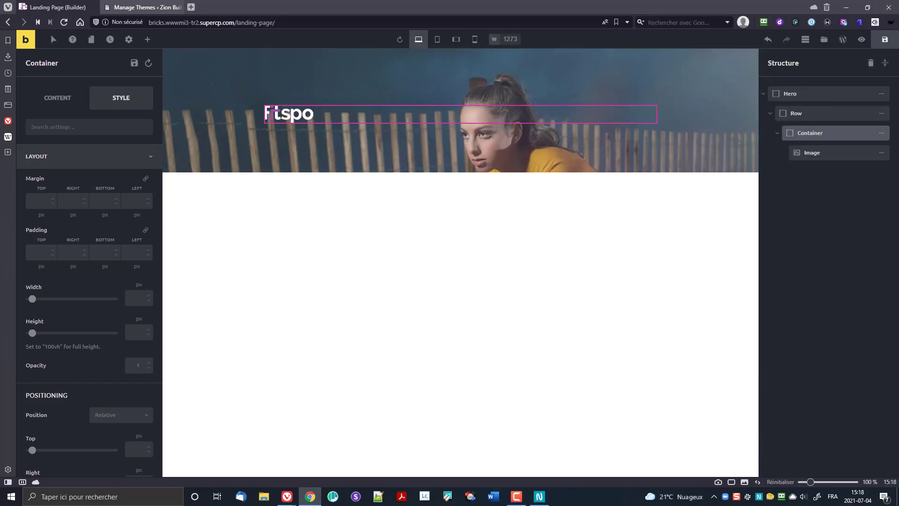
Step: Move the Fitspo logo Image out of the Container into the Row and delete the empty Container
drag(898, 61, 659, 1)
click(801, 113)
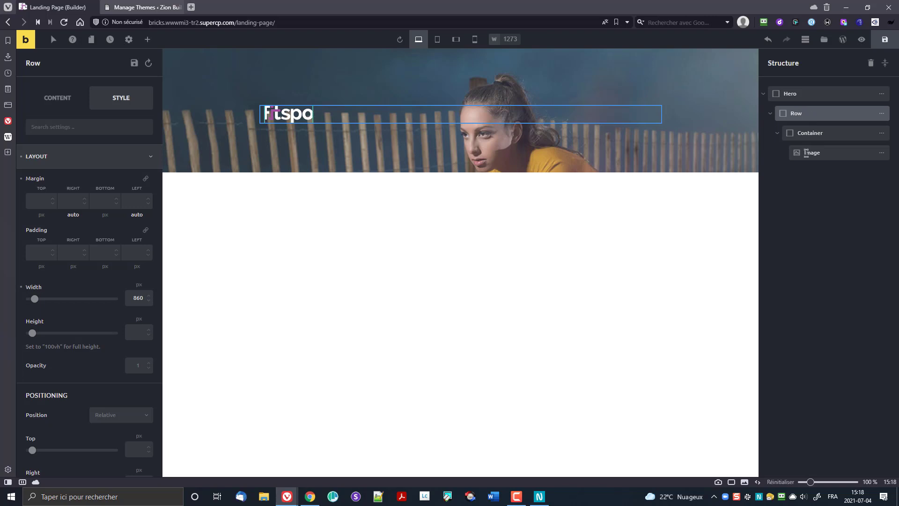
drag(812, 153, 805, 132)
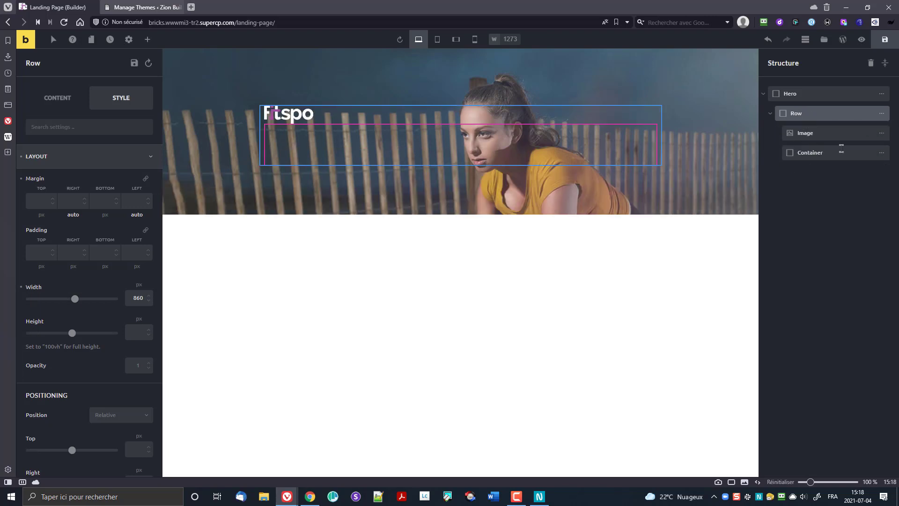
click(882, 133)
click(884, 157)
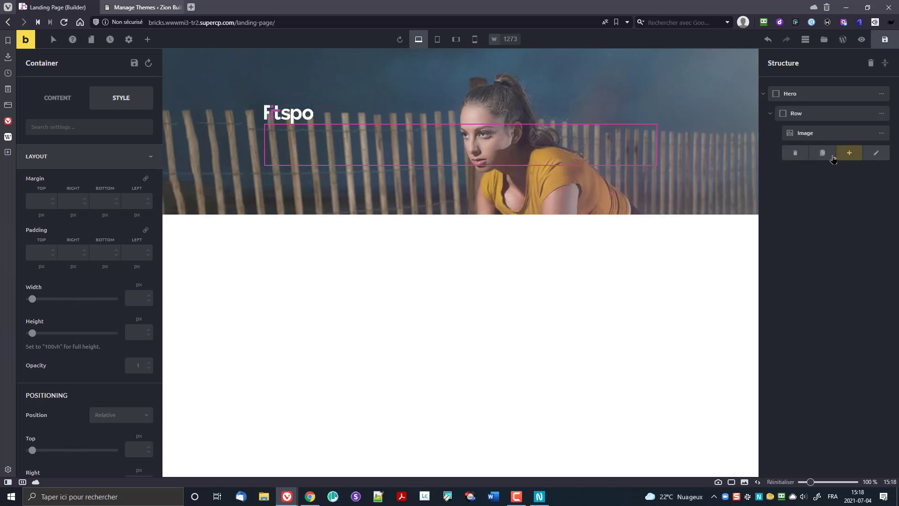
click(796, 154)
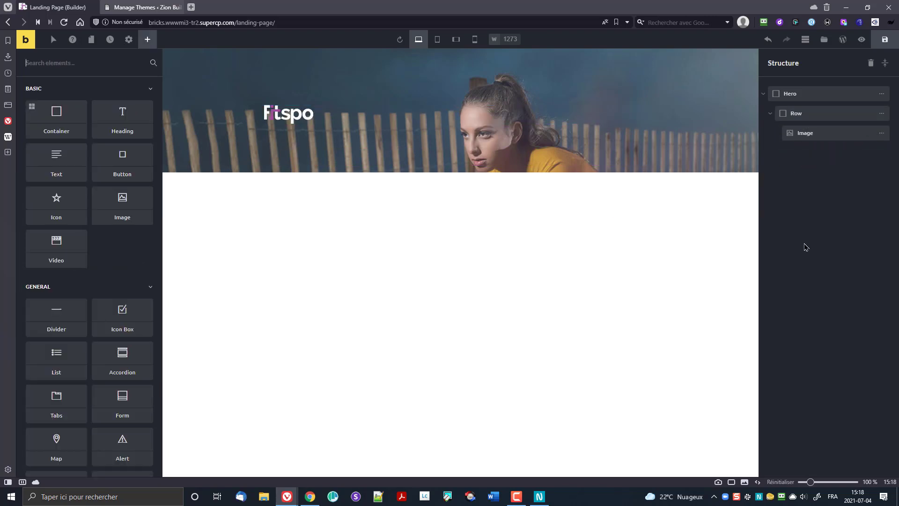
click(818, 114)
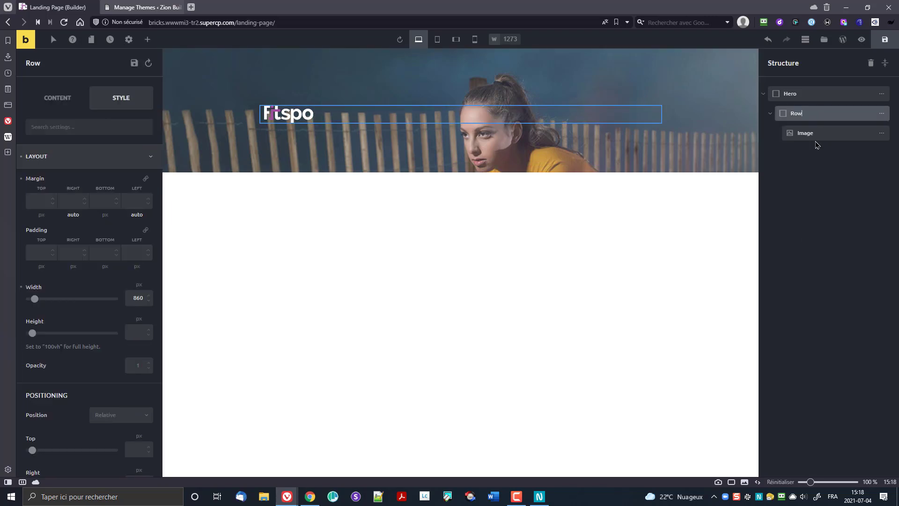
click(812, 134)
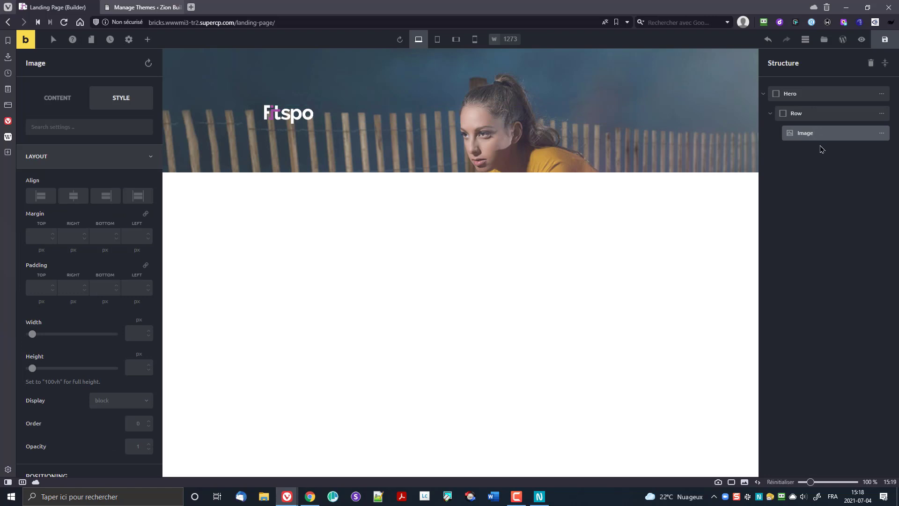
click(805, 113)
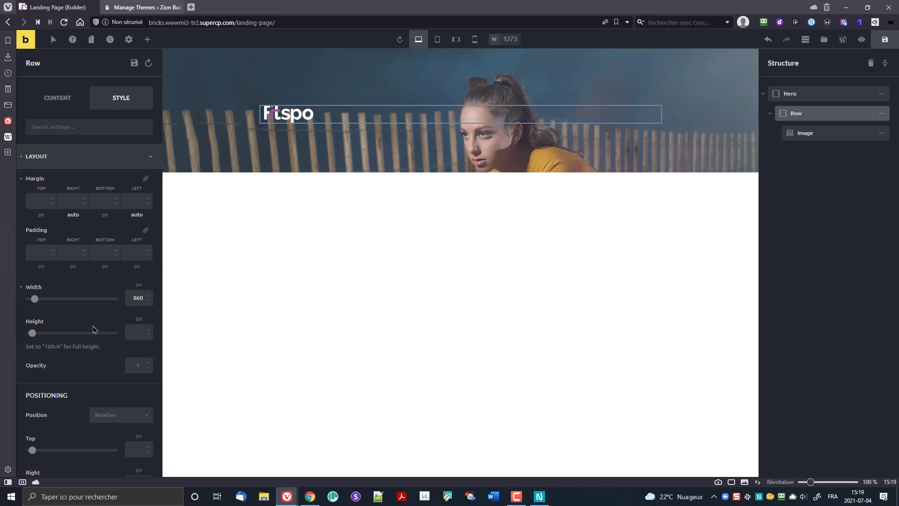
drag(34, 299, 39, 299)
click(136, 297)
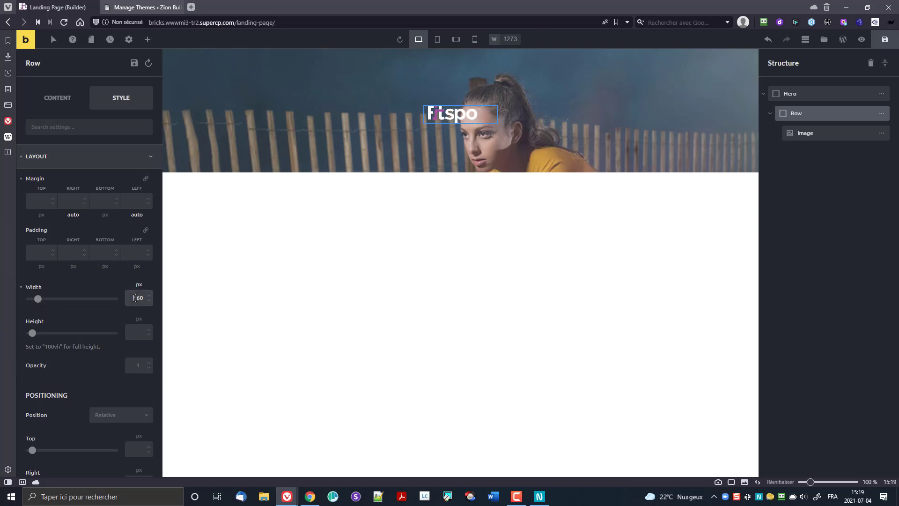
key(Down)
key(Down)
key(Down)
key(Down)
key(ctrl+a)
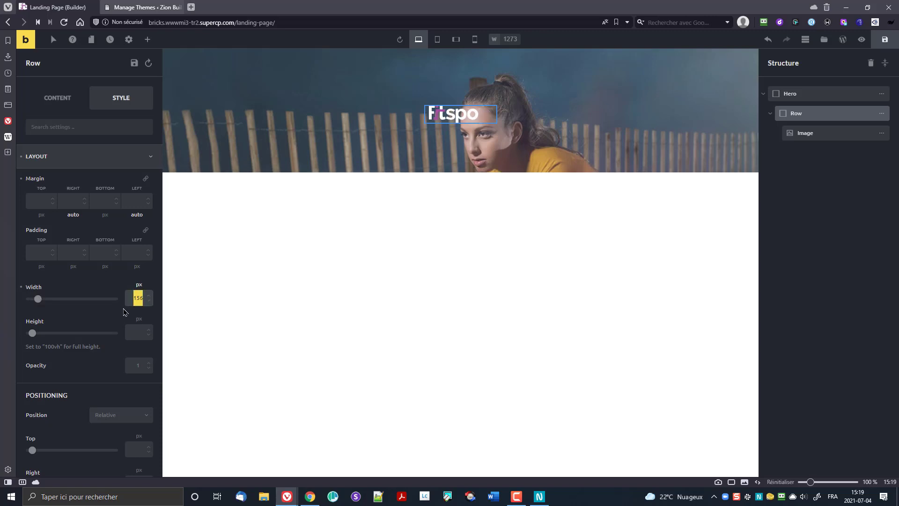
text(860)
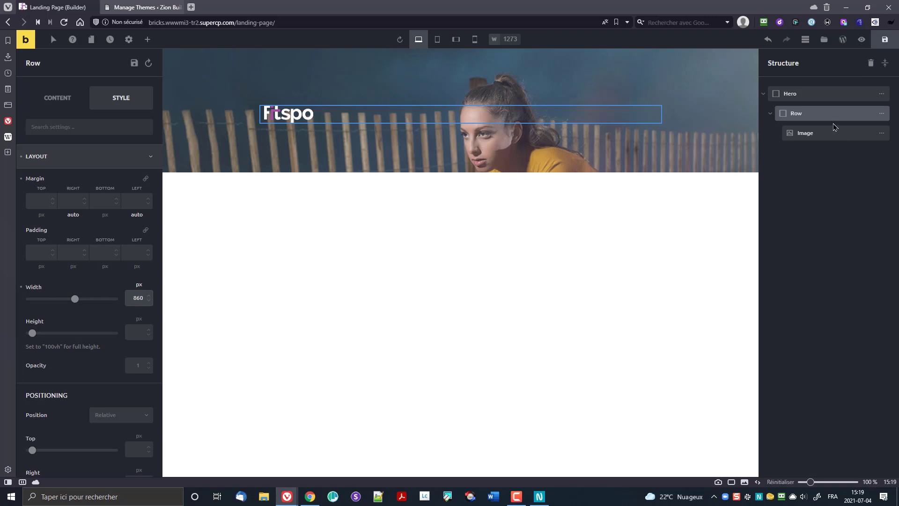
click(819, 133)
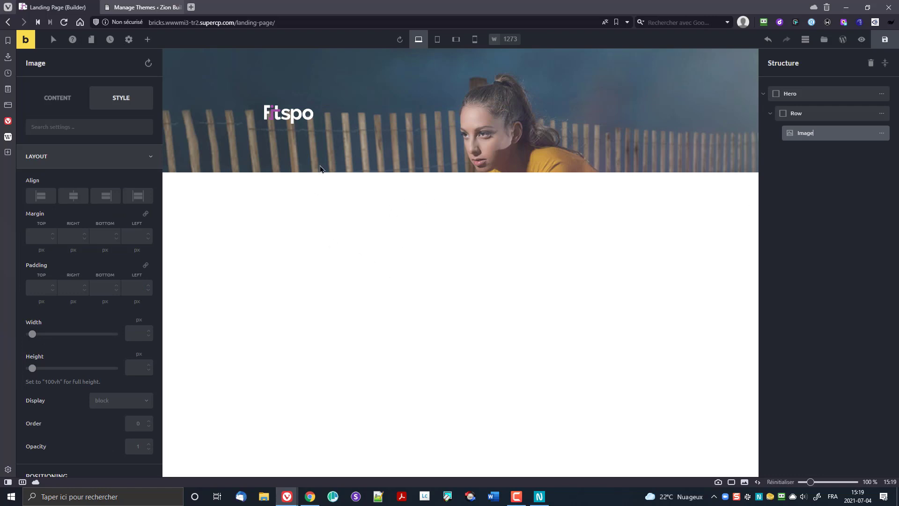
click(540, 496)
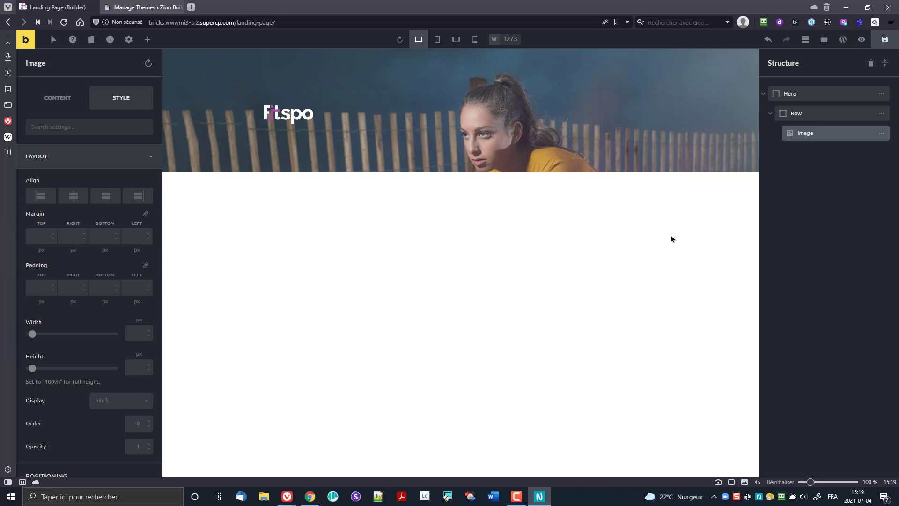
click(811, 144)
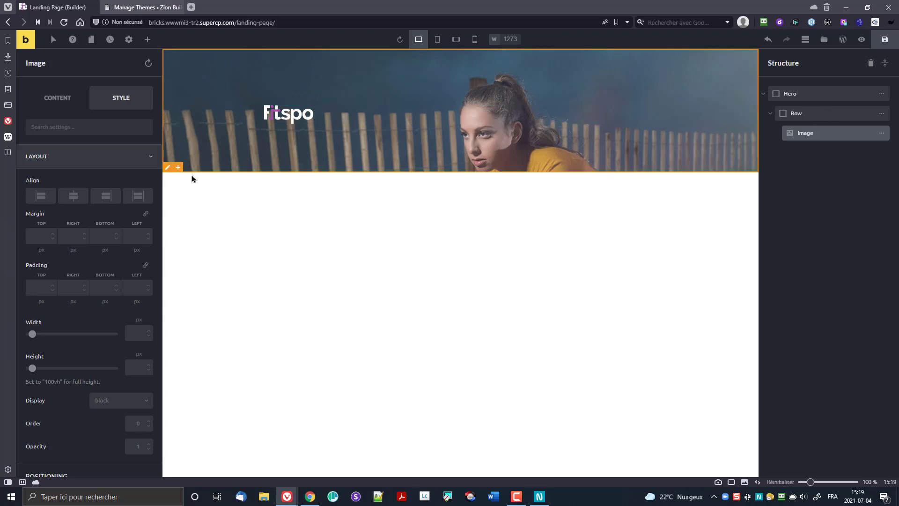
Step: Set the Fitspo logo Image's bottom margin to 50 px
click(74, 196)
scroll(63, 222, down, 5)
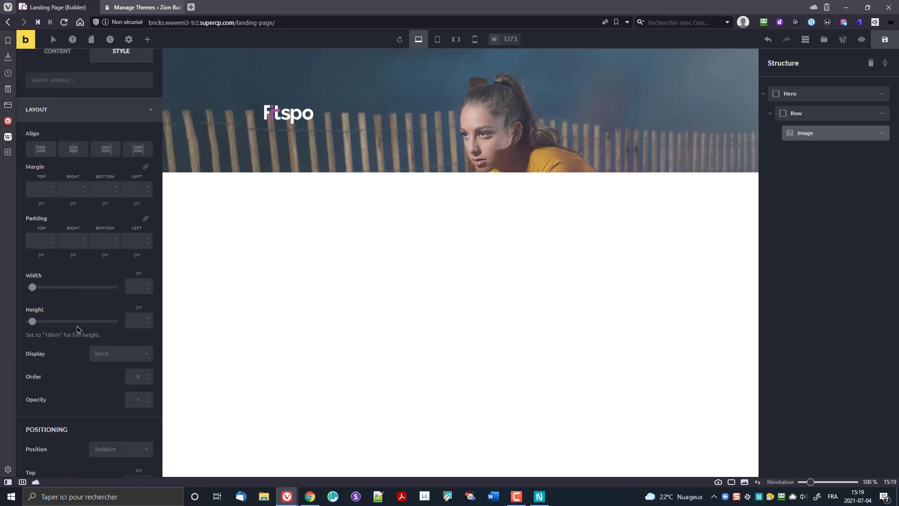
scroll(55, 246, up, 6)
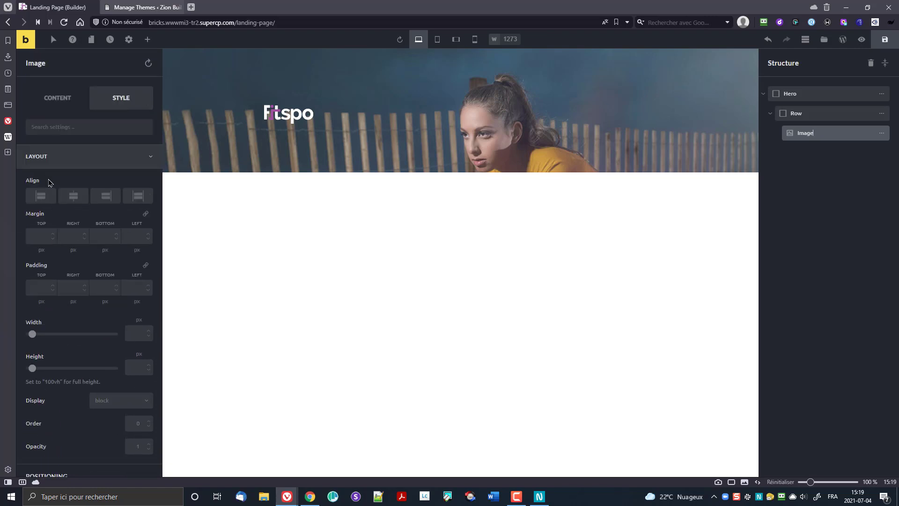
click(45, 159)
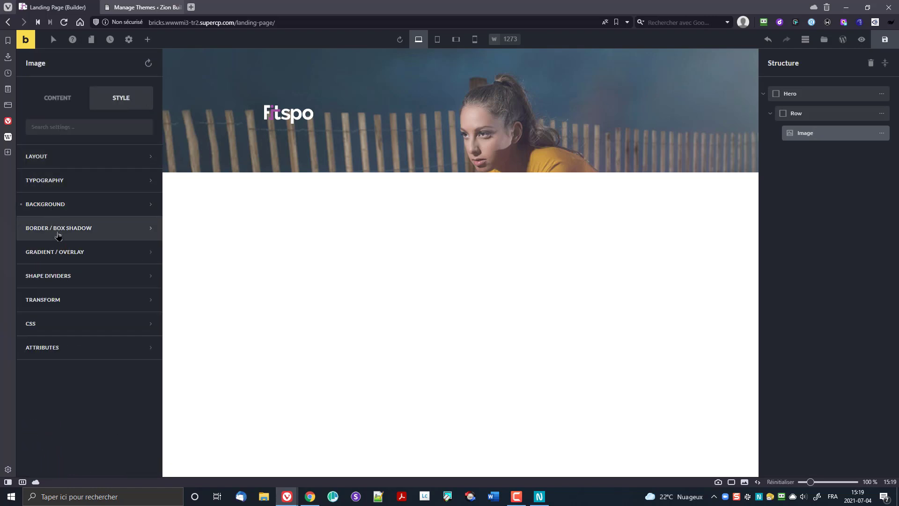
click(60, 161)
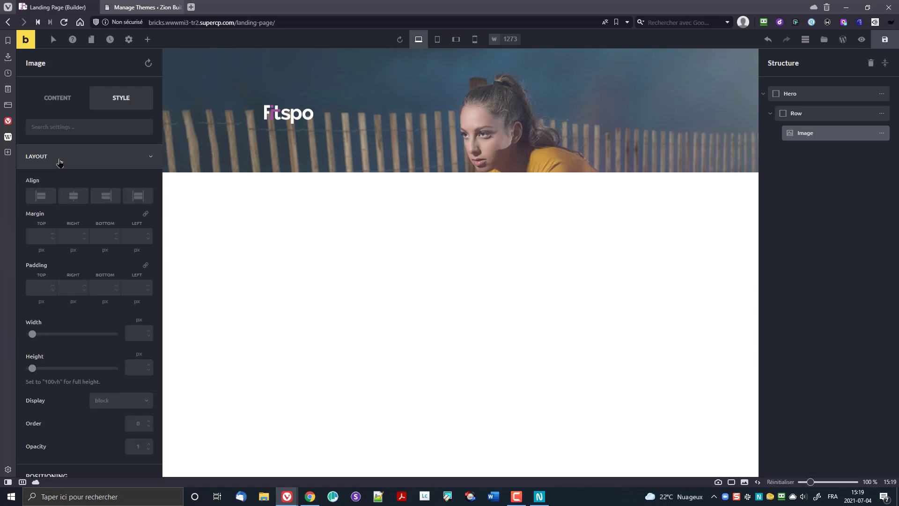
click(95, 236)
text(2)
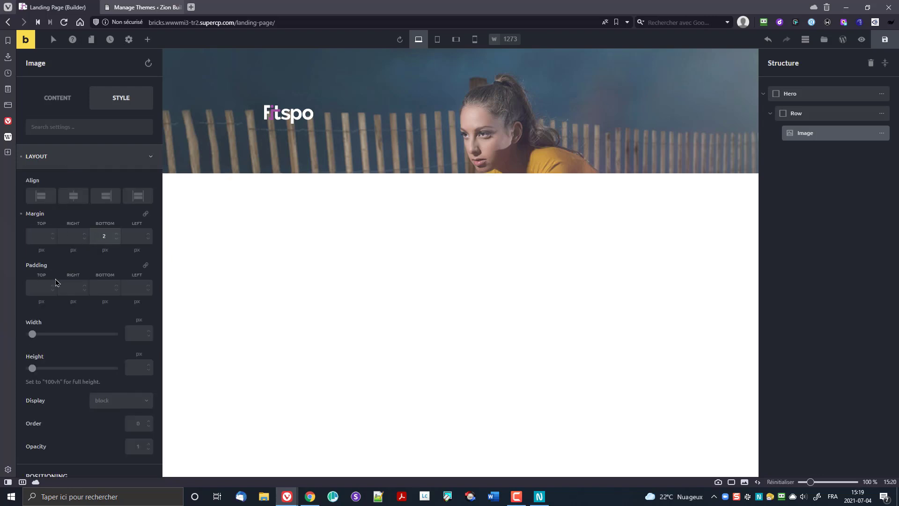
key(ctrl+a)
text(5)
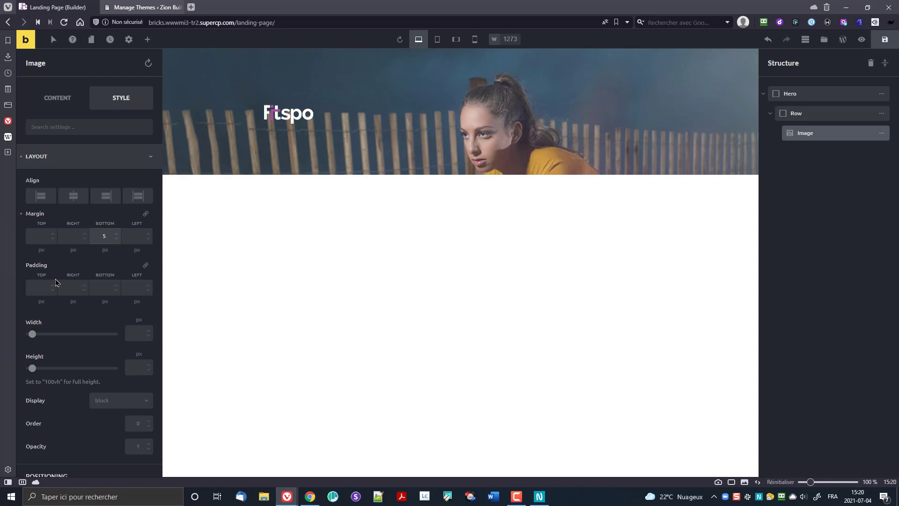
text(0)
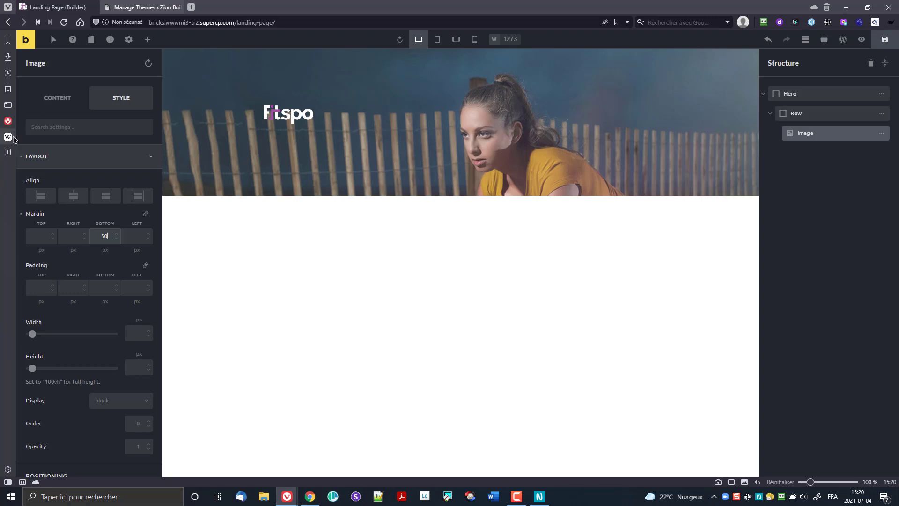
Step: Add a Heading under the logo reading 'Be Fit be strong' and set its tag to H1
click(147, 39)
drag(128, 120, 278, 117)
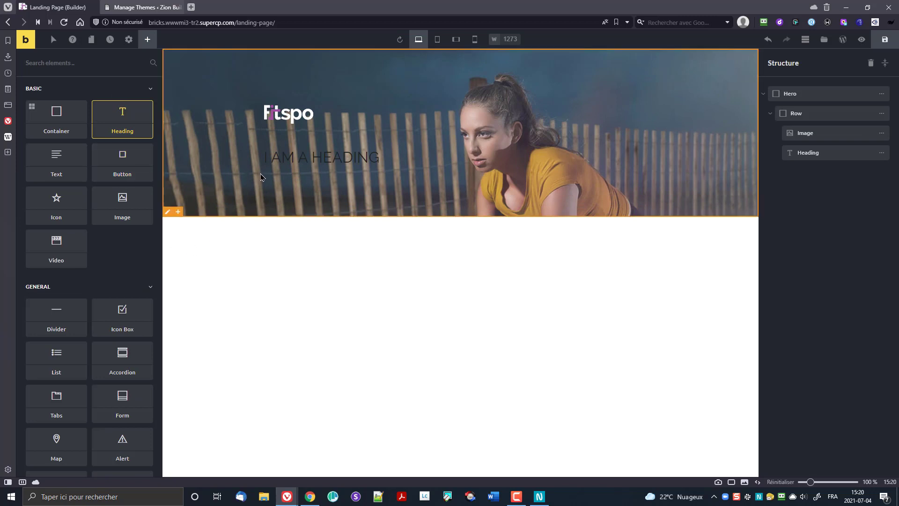
click(281, 158)
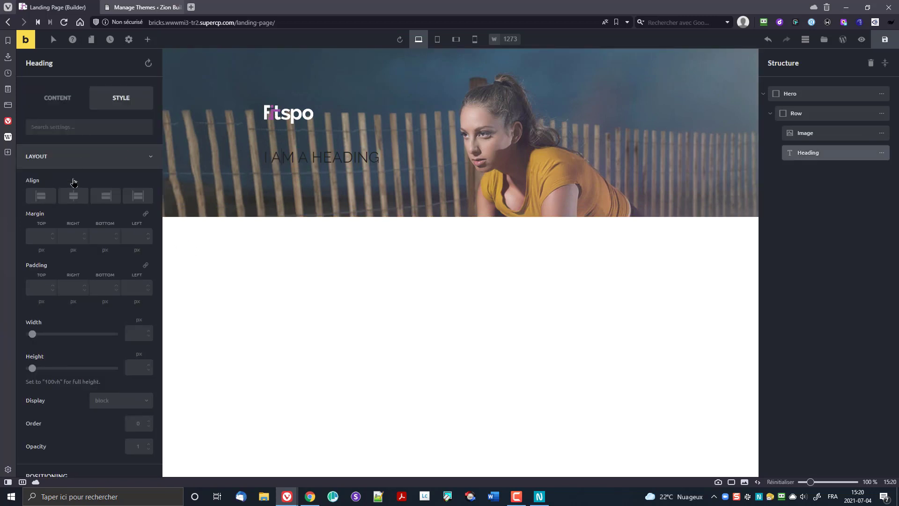
click(58, 100)
drag(71, 159, 1, 177)
text(Be Fit)
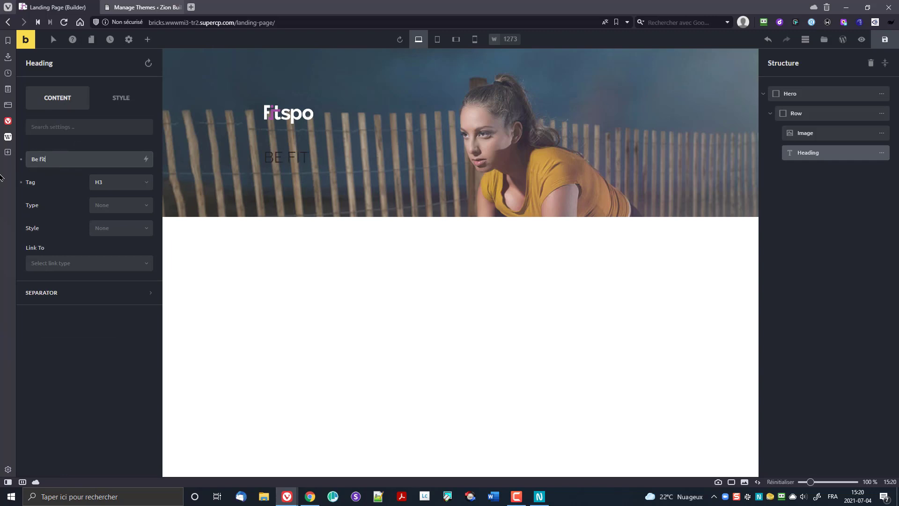
text( be strong)
click(128, 185)
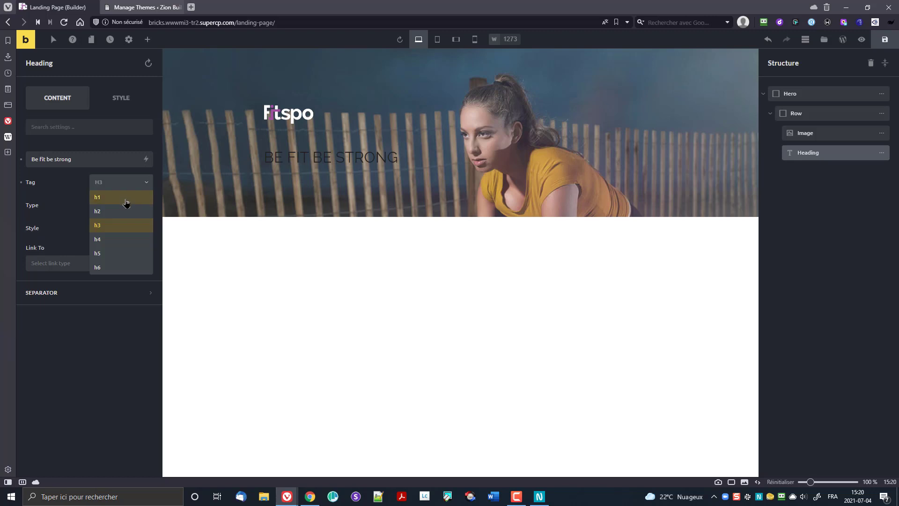
click(125, 203)
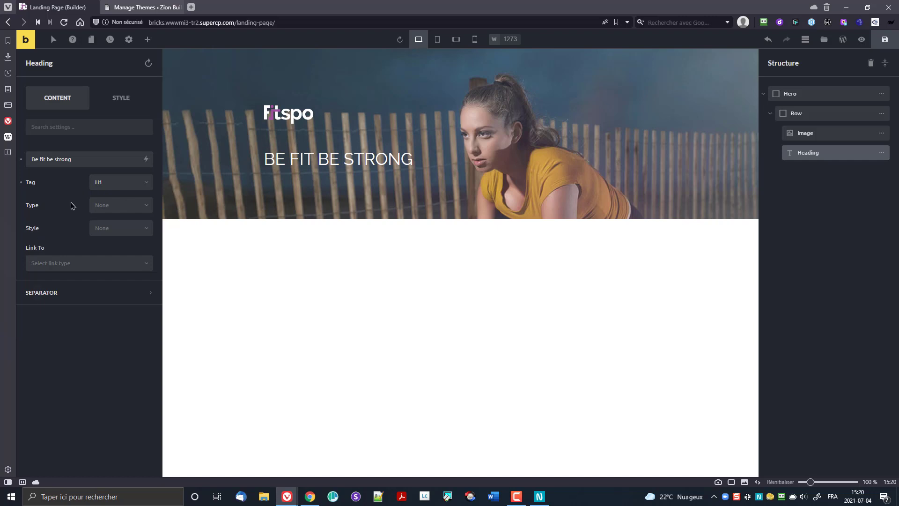
Step: Make the heading's font weight bold
click(121, 98)
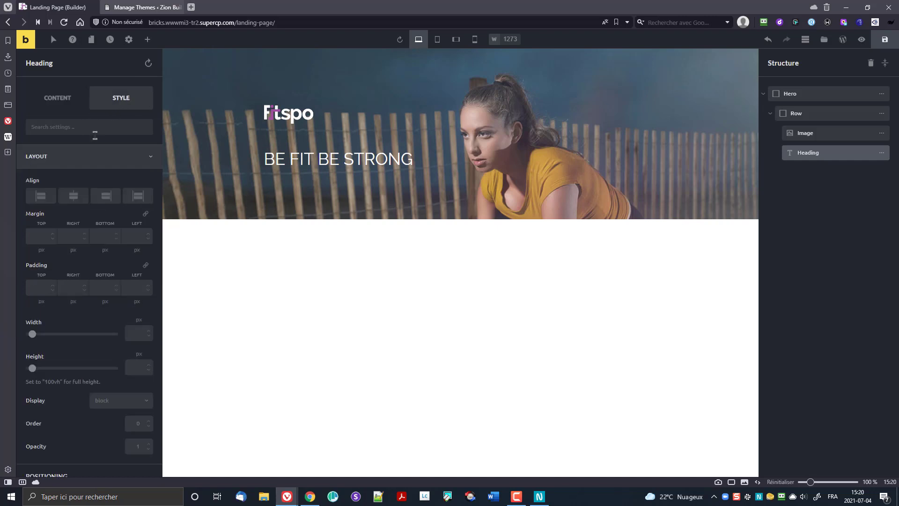
scroll(75, 358, down, 5)
scroll(75, 357, down, 3)
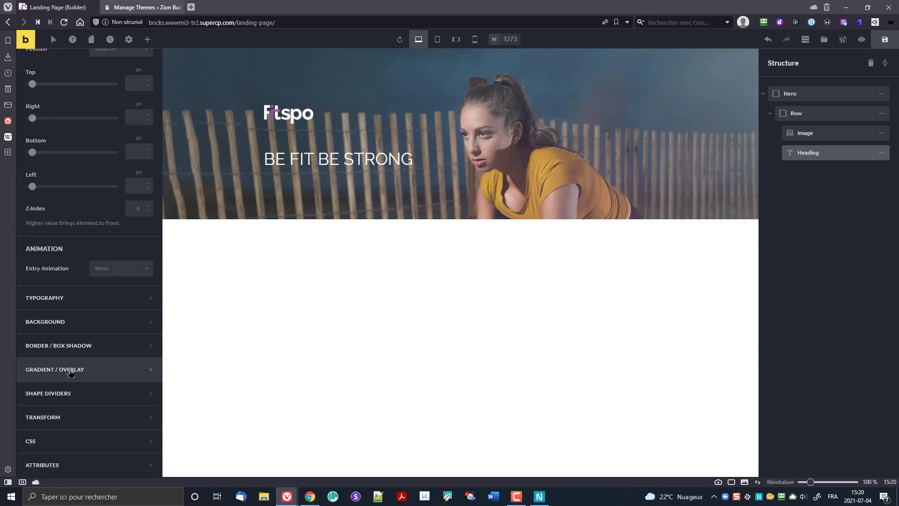
click(65, 299)
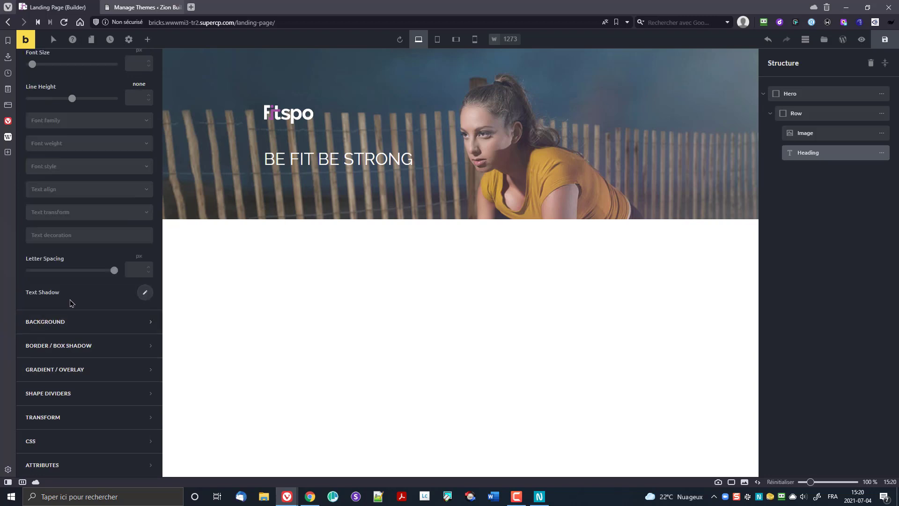
scroll(102, 250, up, 3)
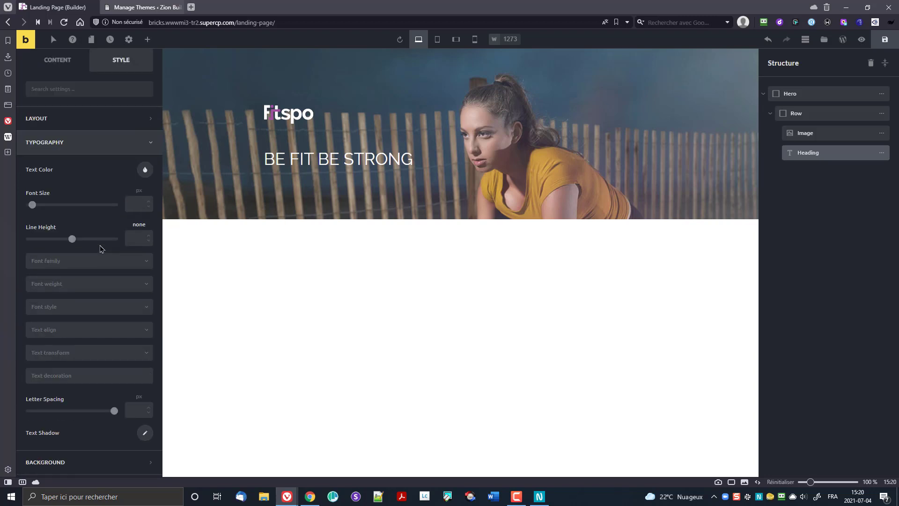
click(84, 285)
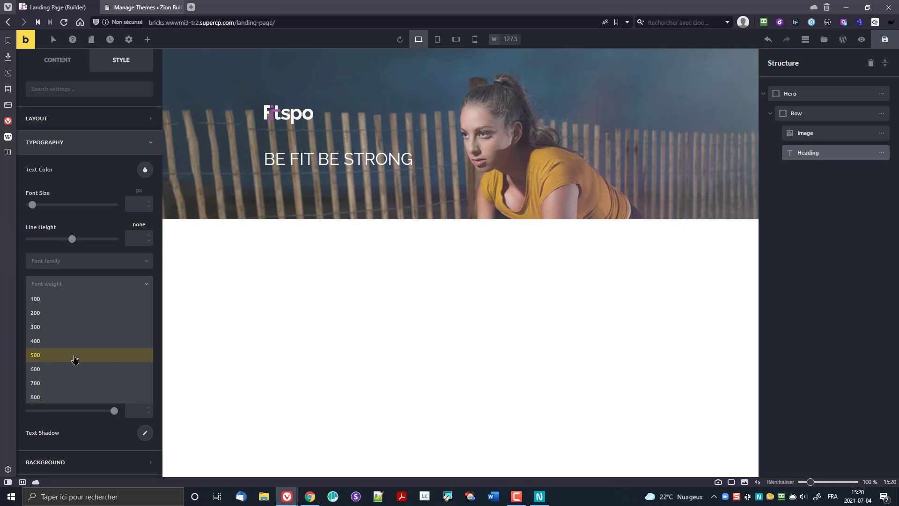
scroll(72, 358, down, 1)
click(59, 398)
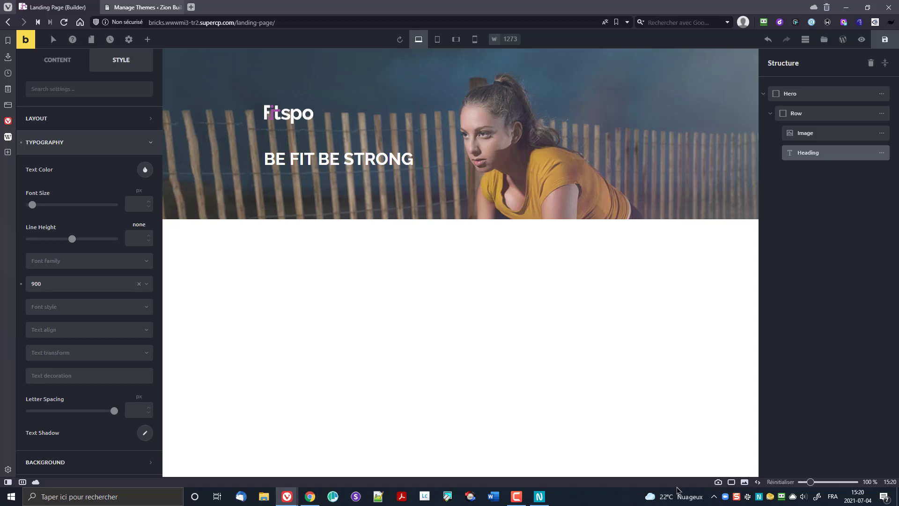
Step: Give the heading a 10 px bottom margin
click(44, 119)
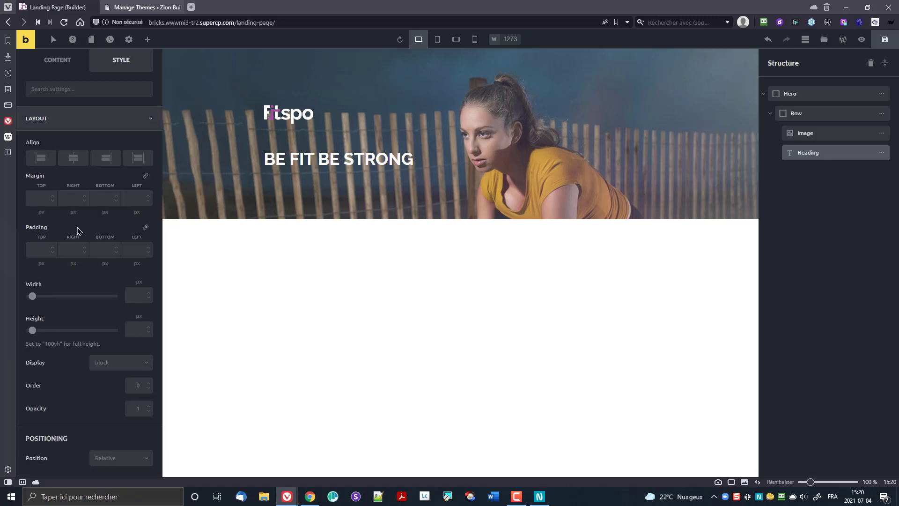
click(100, 198)
text(10)
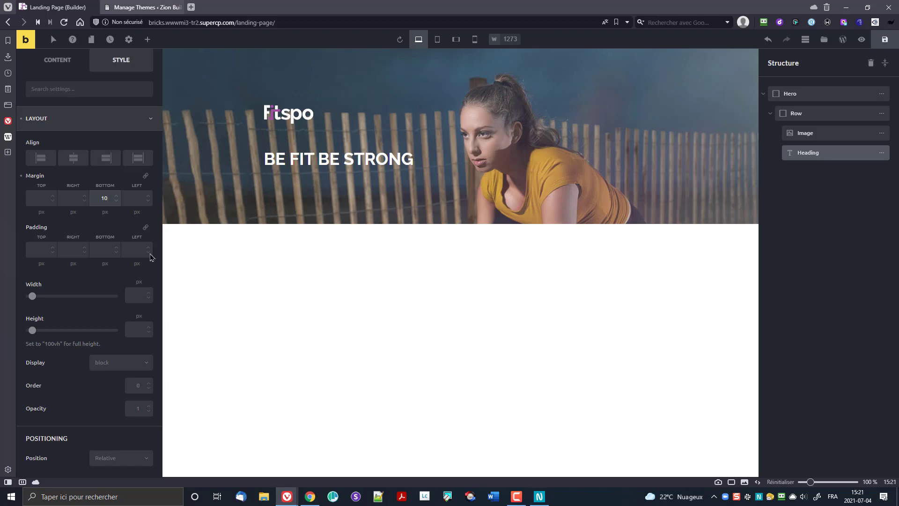
Step: Add a Text element under the heading and paste in the 'Fitspo gives you all the essential tools…' paragraph
click(148, 40)
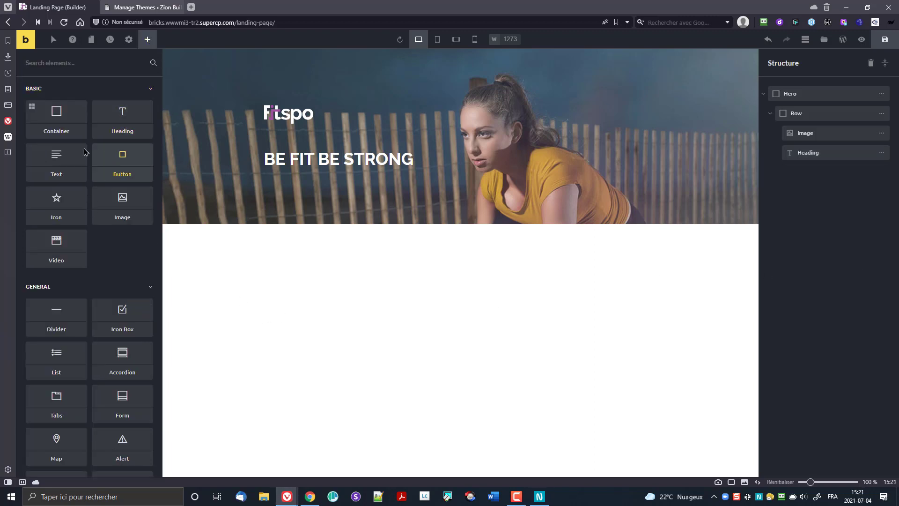
drag(84, 151, 375, 183)
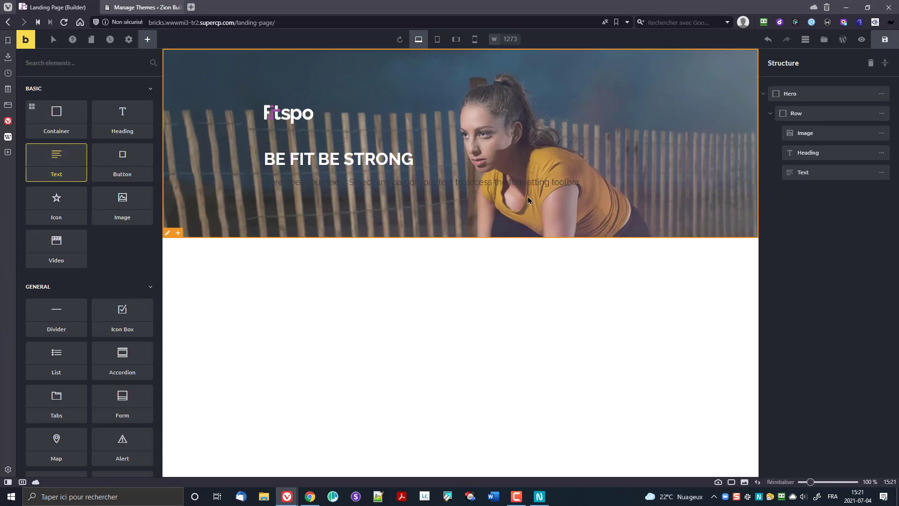
key(alt+Tab)
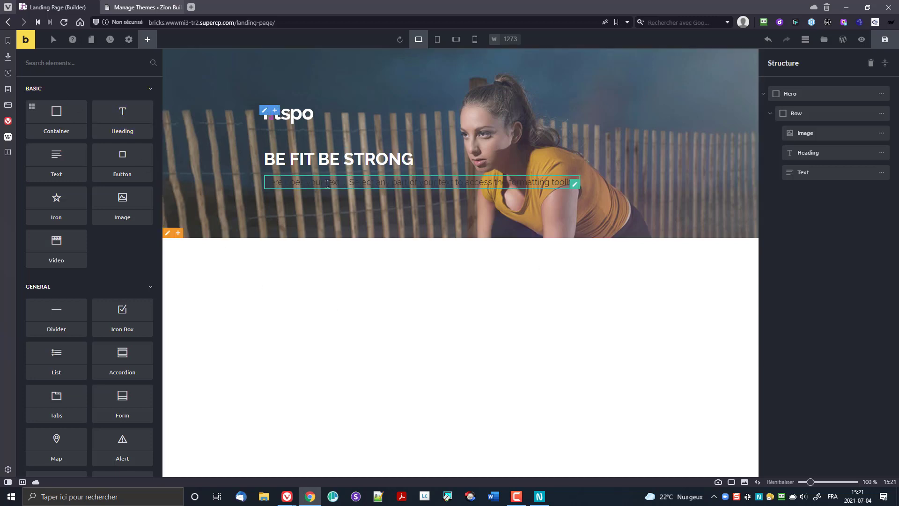
click(290, 182)
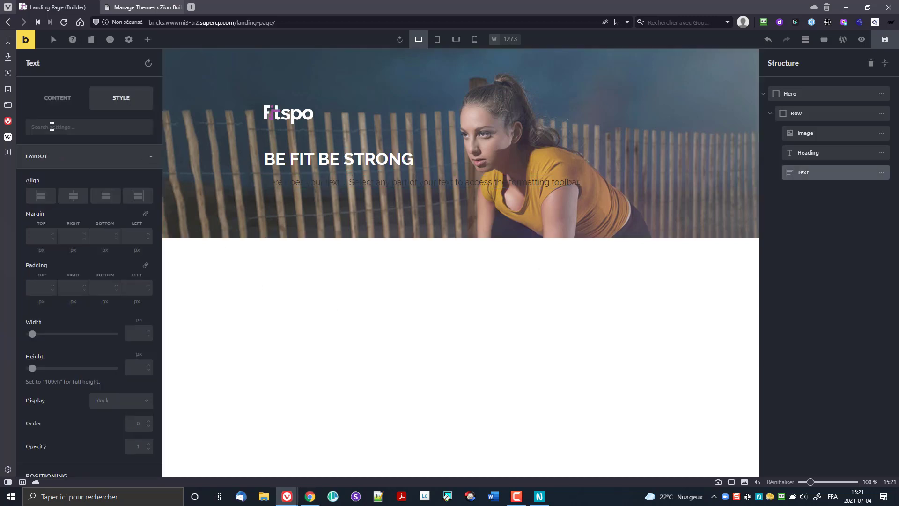
click(42, 97)
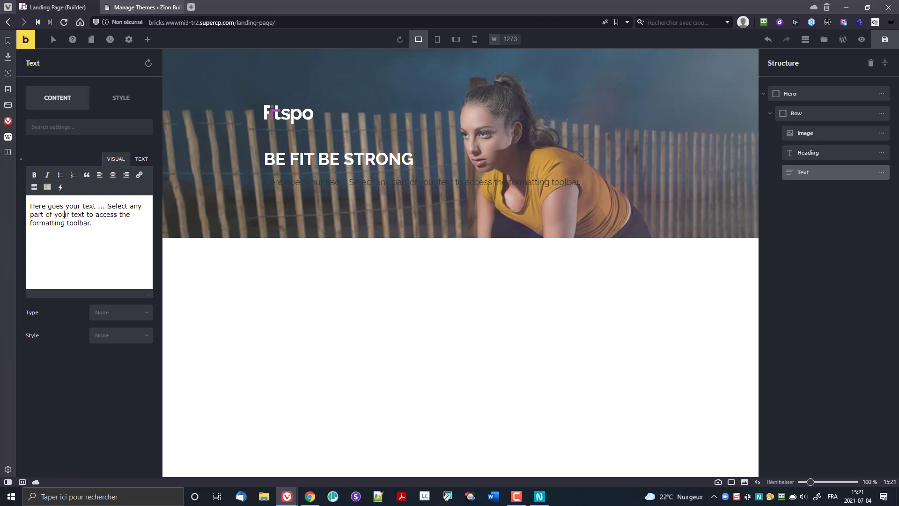
click(106, 226)
key(ctrl+a)
text(Fitspo gives you all the essential tools you will need to get your routine going. Workout on your own or join our highly-trained instructors in group fitness classes.)
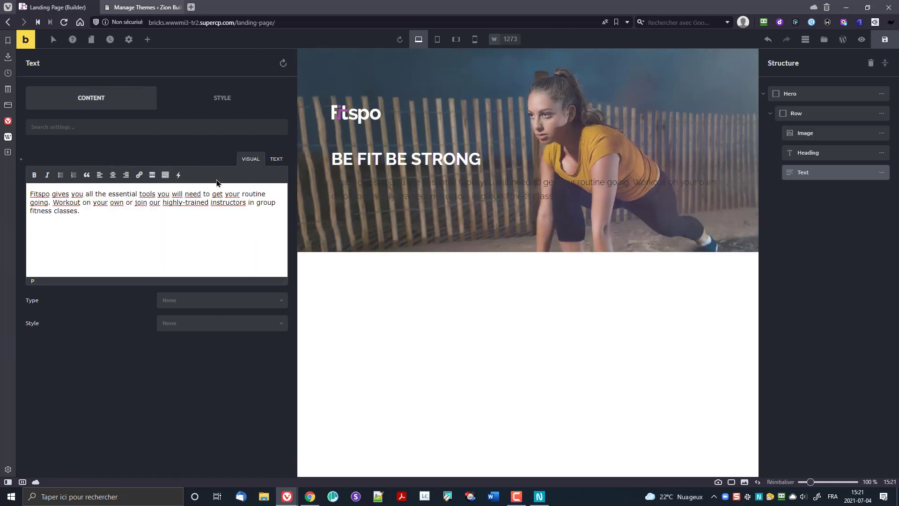
click(276, 159)
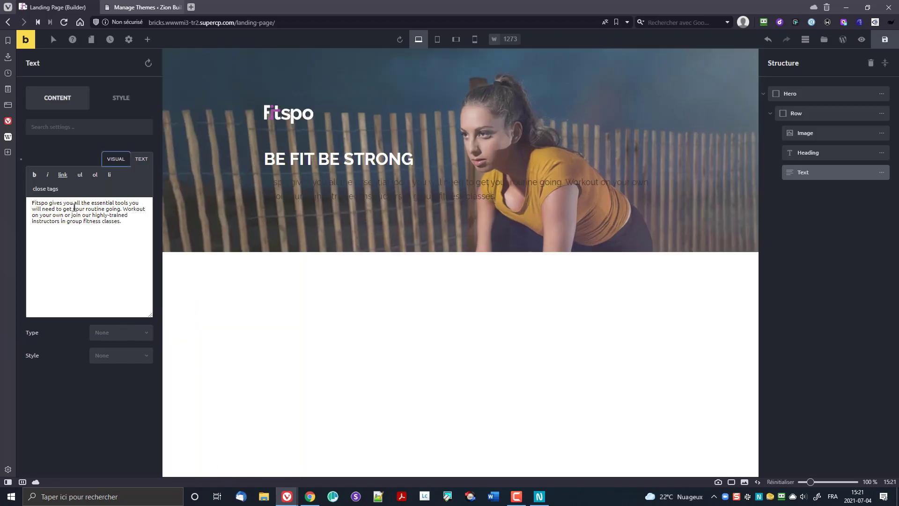
Step: Give the Fitspo intro paragraph the white swatch as its Typography text colour
click(117, 99)
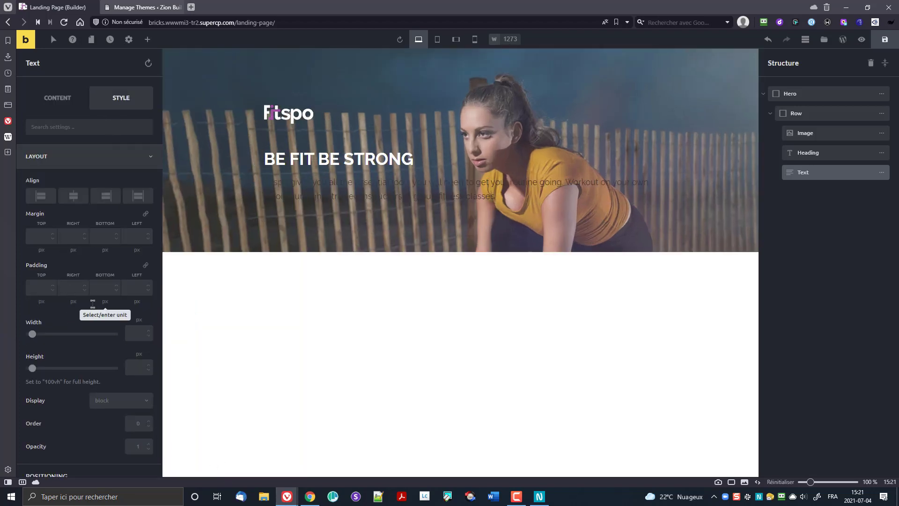
scroll(96, 323, down, 7)
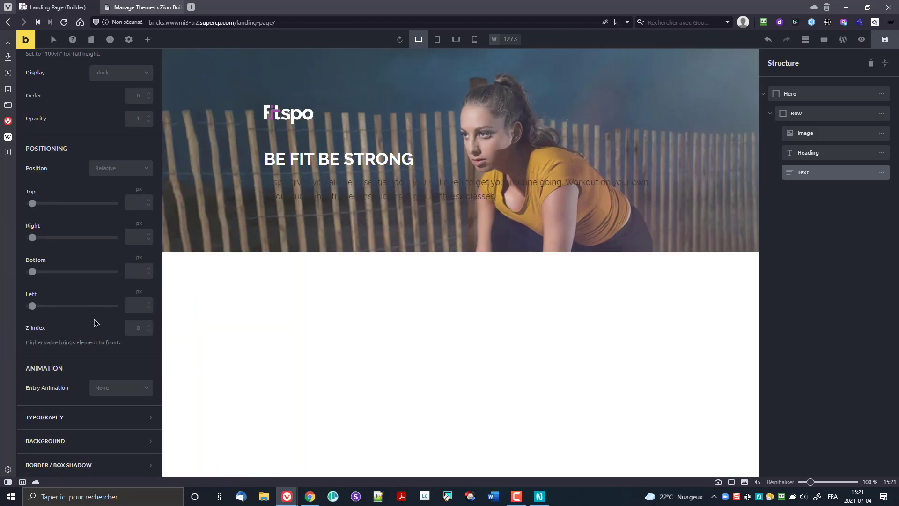
click(91, 417)
scroll(96, 367, down, 8)
scroll(96, 236, up, 4)
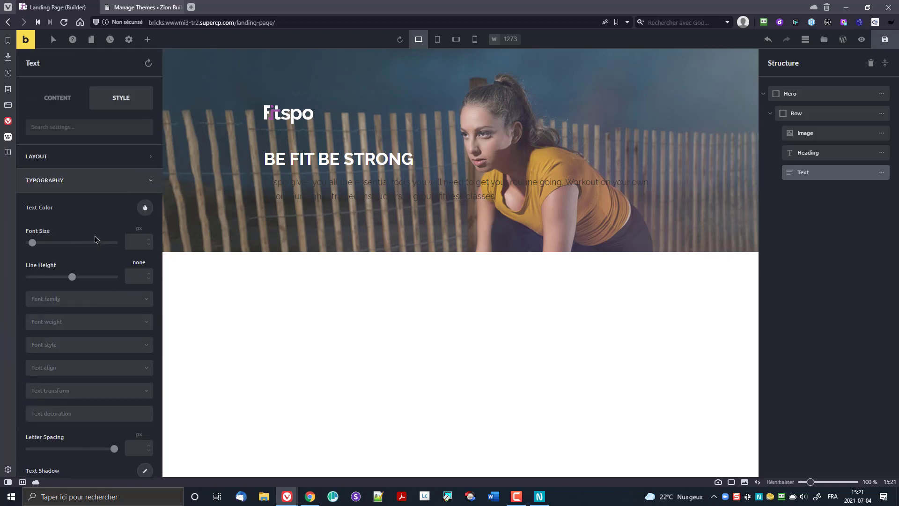
click(145, 209)
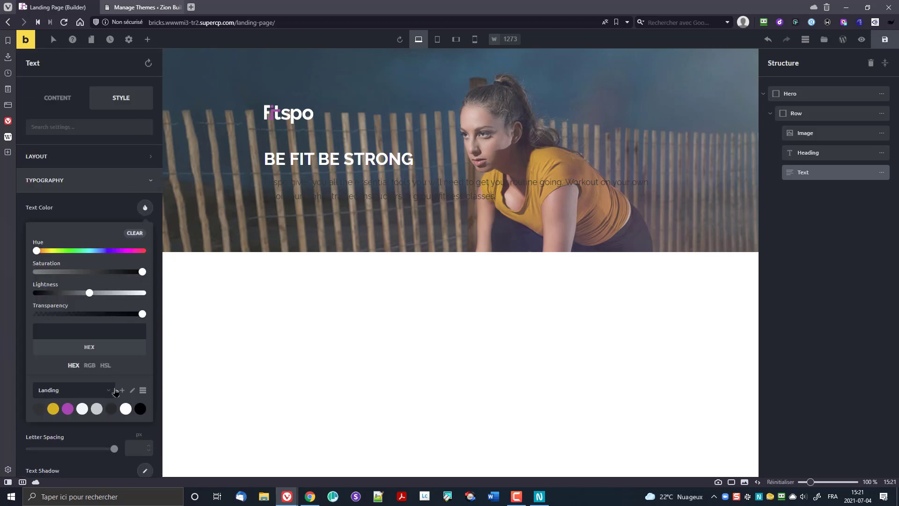
click(126, 409)
click(95, 203)
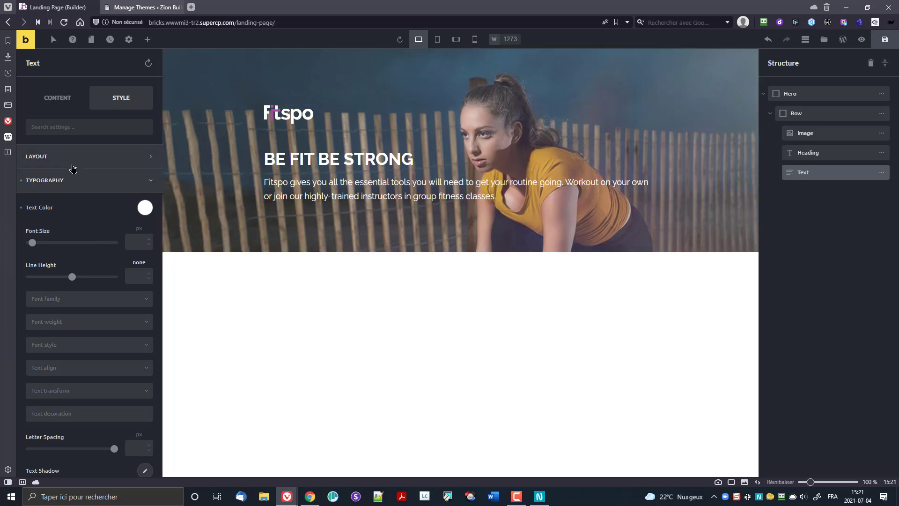
scroll(78, 222, down, 4)
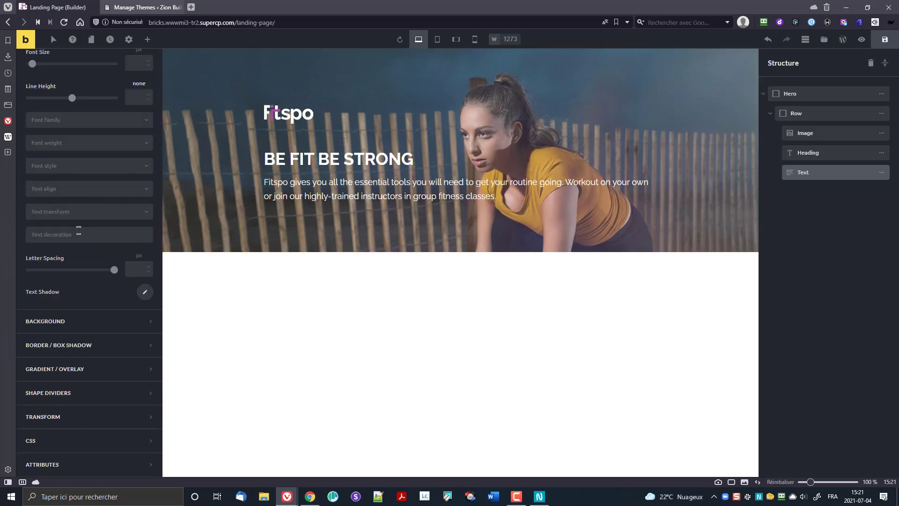
scroll(78, 234, up, 5)
Step: Narrow the intro paragraph to a fixed width of 380 px
click(50, 158)
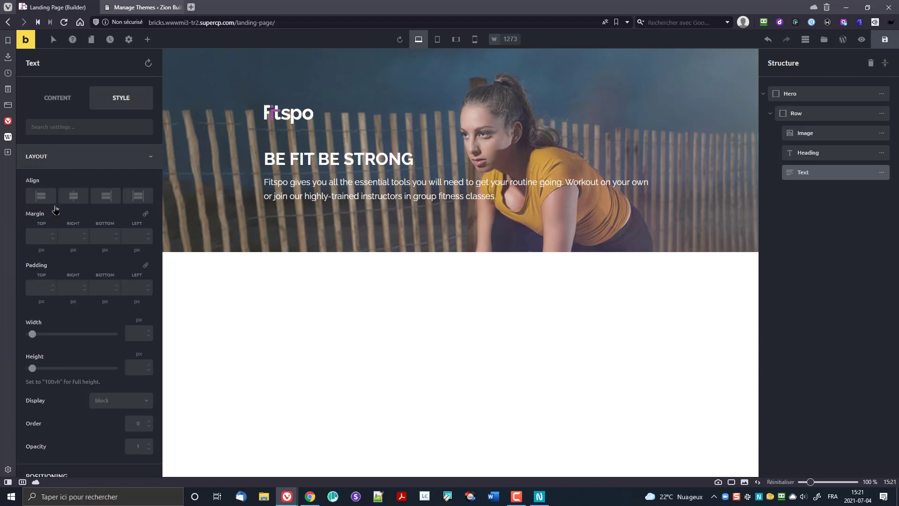
mouse_move(32, 334)
mouse_down()
mouse_move(62, 334)
mouse_move(49, 333)
mouse_up()
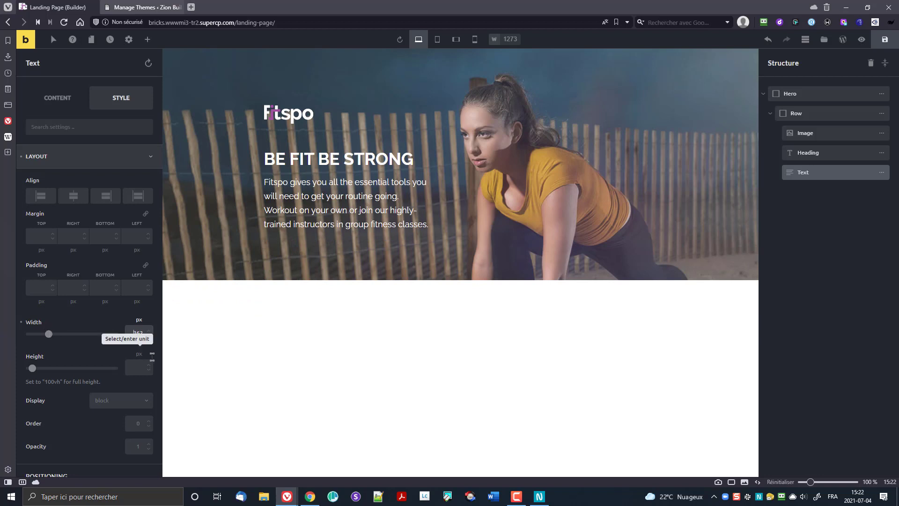
key(Up)
key(Up)
key(Up)
key(Up)
key(Up)
key(Up)
key(Up)
key(Up)
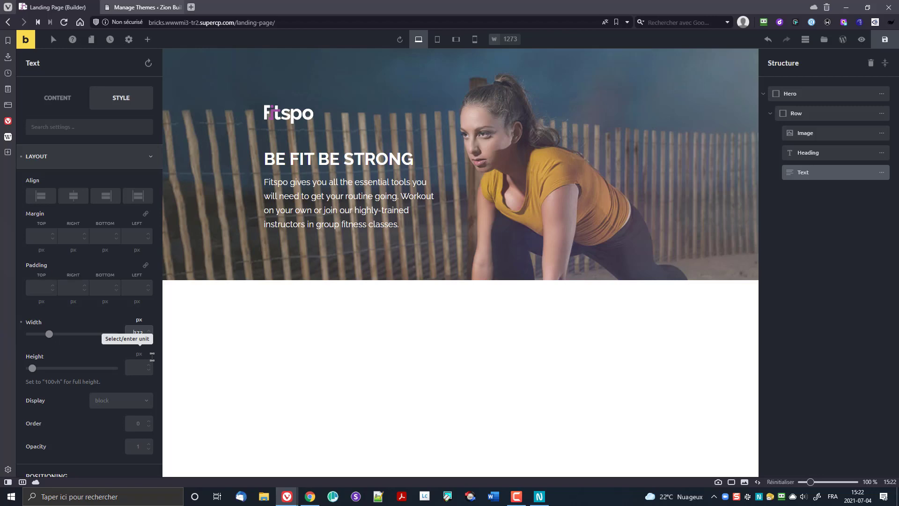
key(Up)
key(Up)
key(Up)
key(Up)
key(Up)
key(Up)
key(Up)
key(Up)
key(Up)
key(Up)
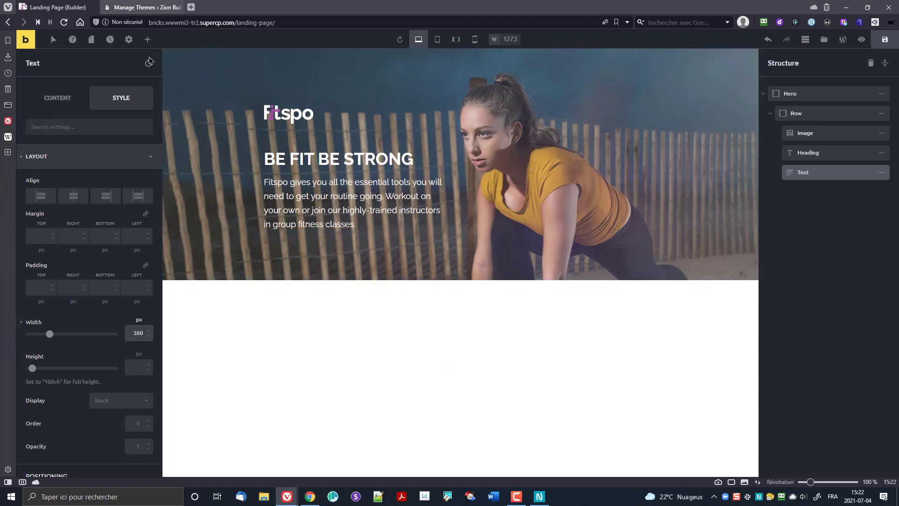
Step: Give the intro paragraph a 50 px bottom margin
click(147, 40)
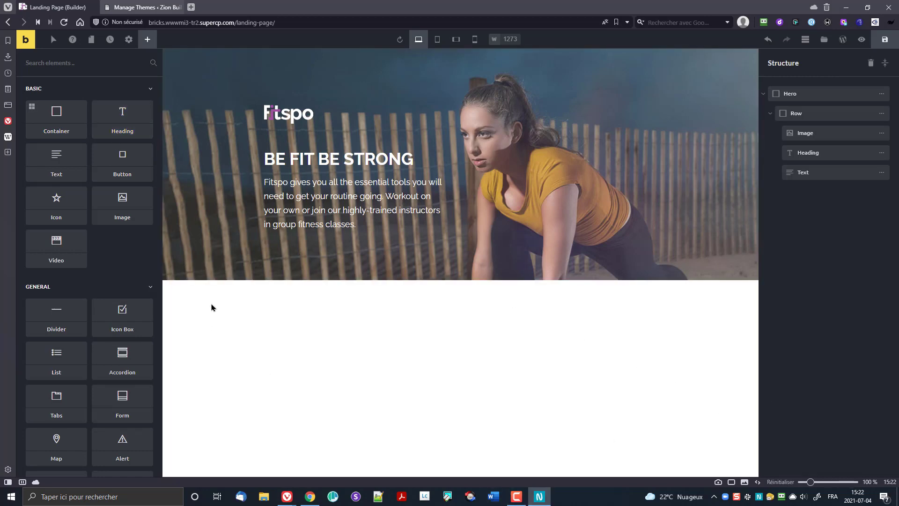
click(327, 206)
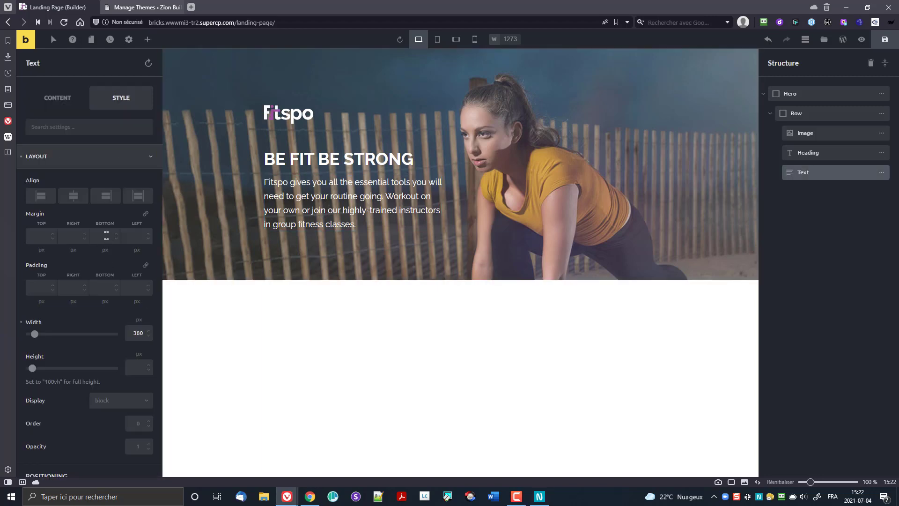
click(105, 249)
text(50)
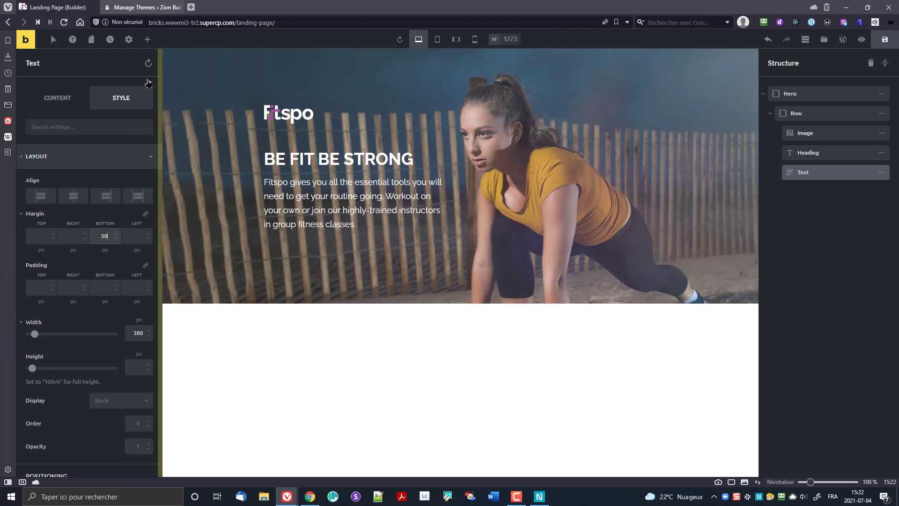
click(147, 41)
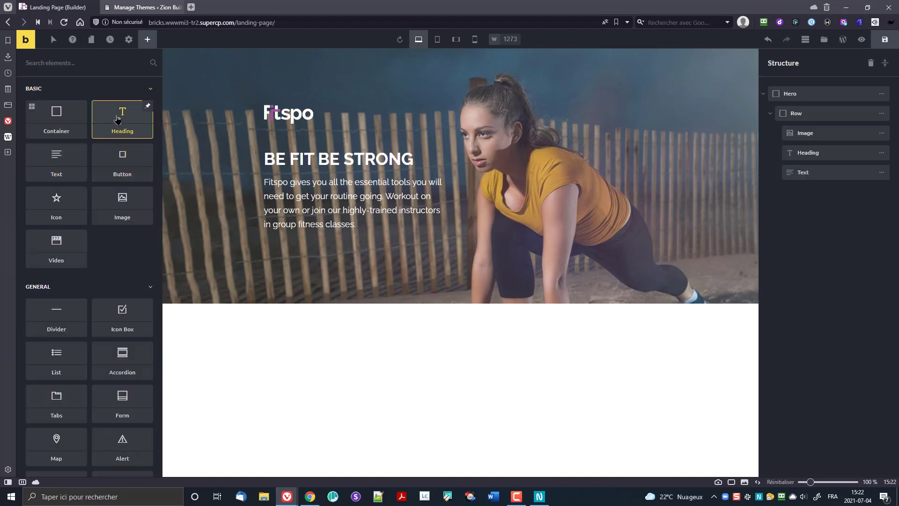
Step: Add an H2 heading below the paragraph with the text 'Plans starting at $39'
drag(122, 116, 291, 263)
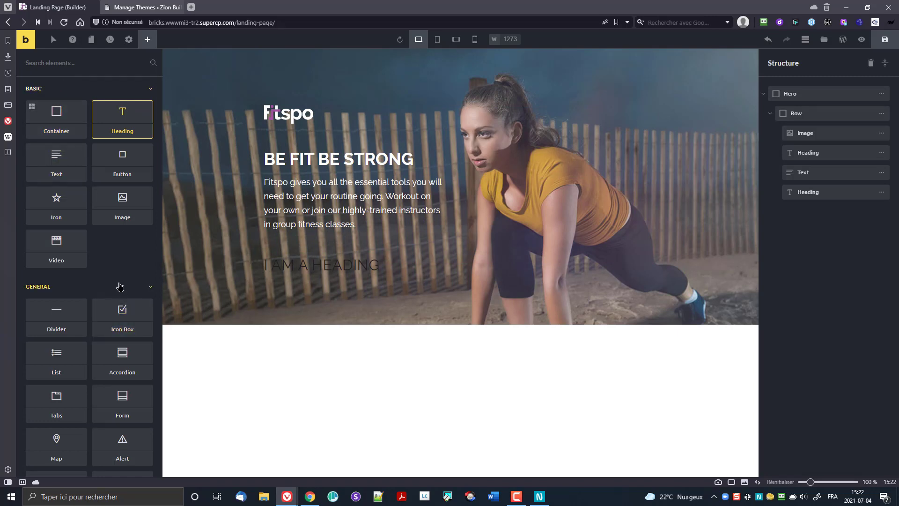
click(300, 268)
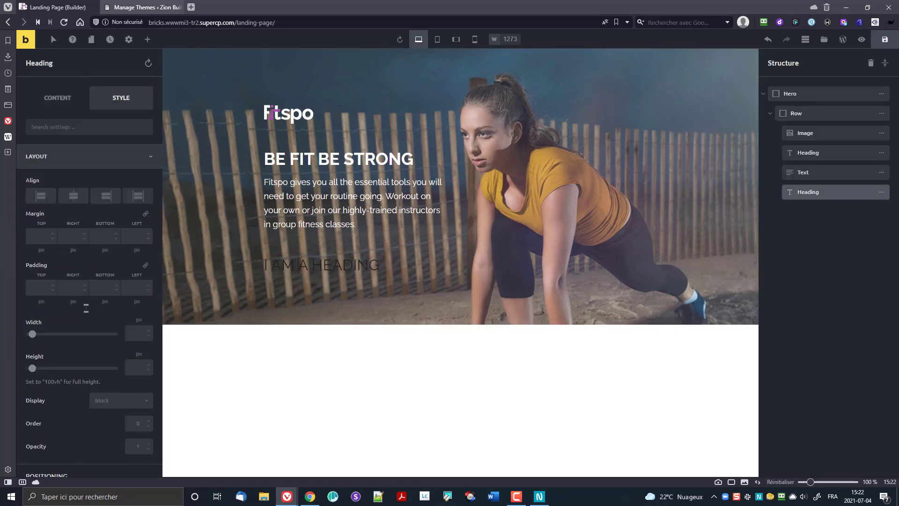
scroll(86, 316, down, 5)
scroll(85, 309, down, 4)
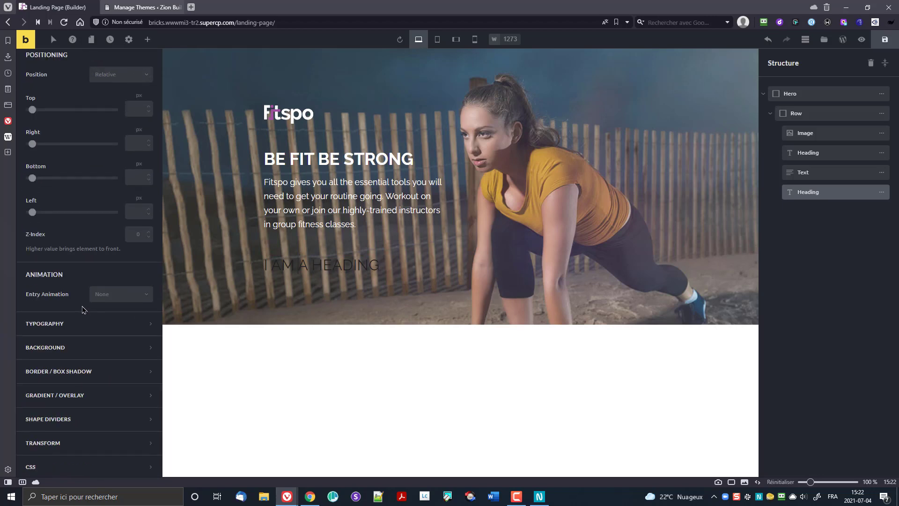
scroll(84, 296, up, 8)
scroll(84, 296, up, 2)
click(53, 99)
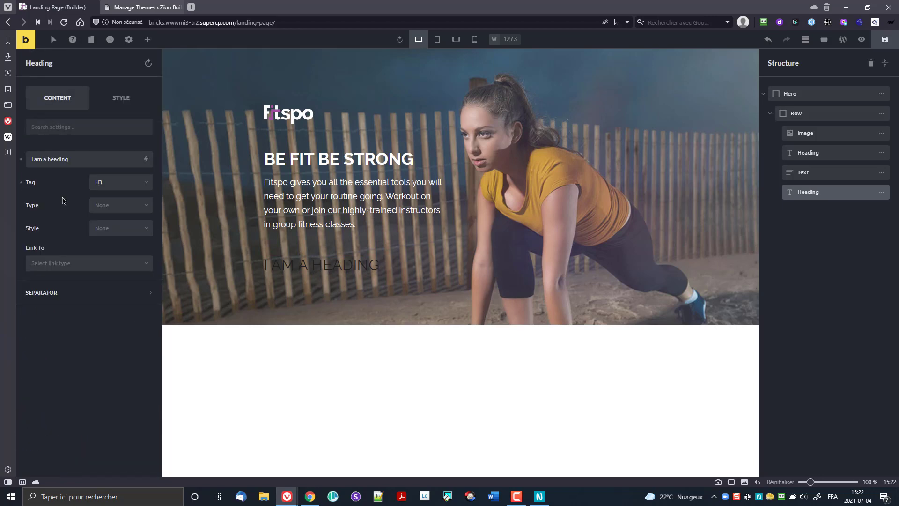
click(121, 186)
click(117, 213)
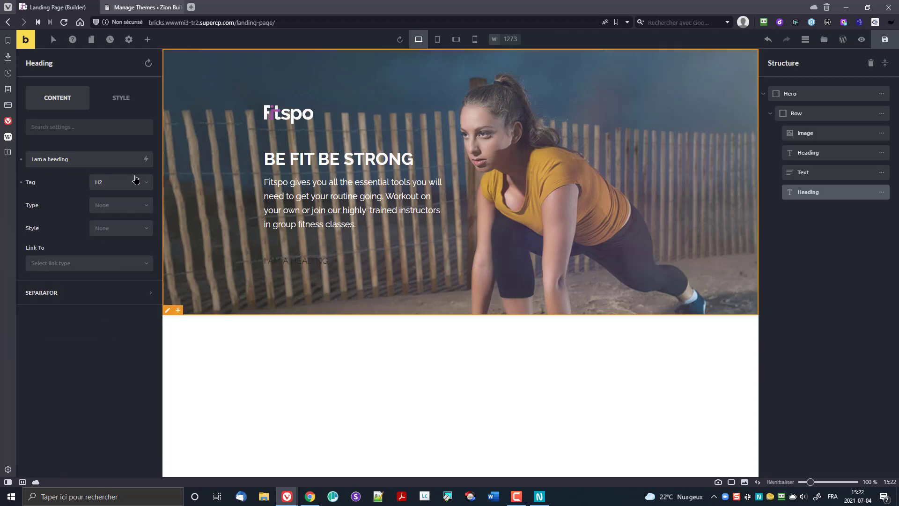
drag(94, 159, 3, 167)
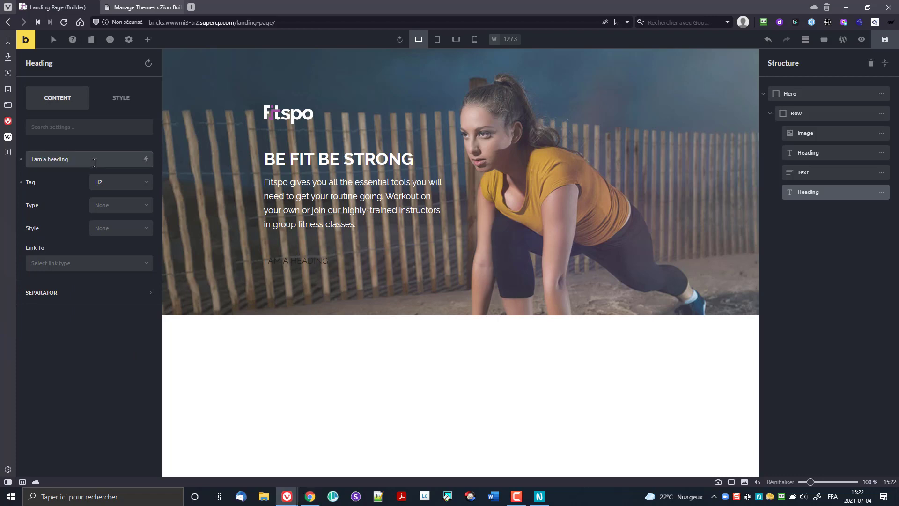
text(PLans starting at $39)
Step: Set the price heading's text colour to the white swatch
click(110, 98)
scroll(64, 335, down, 8)
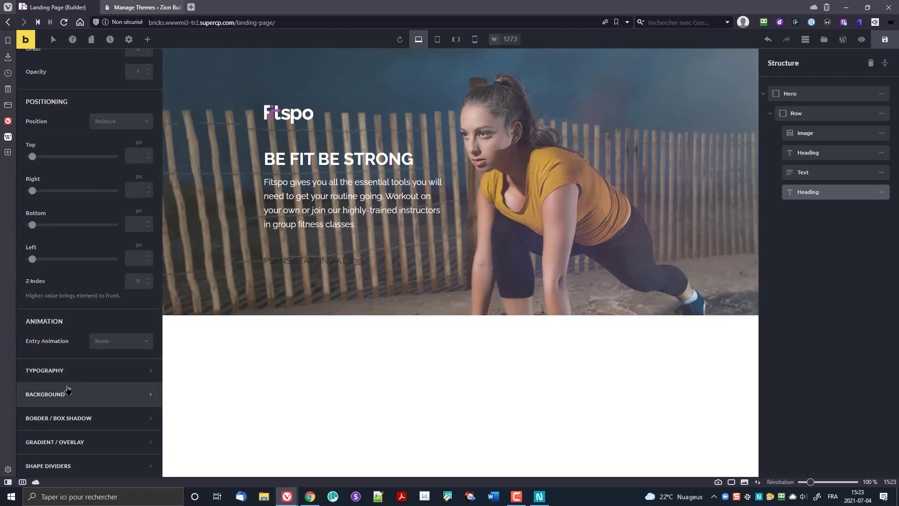
click(64, 368)
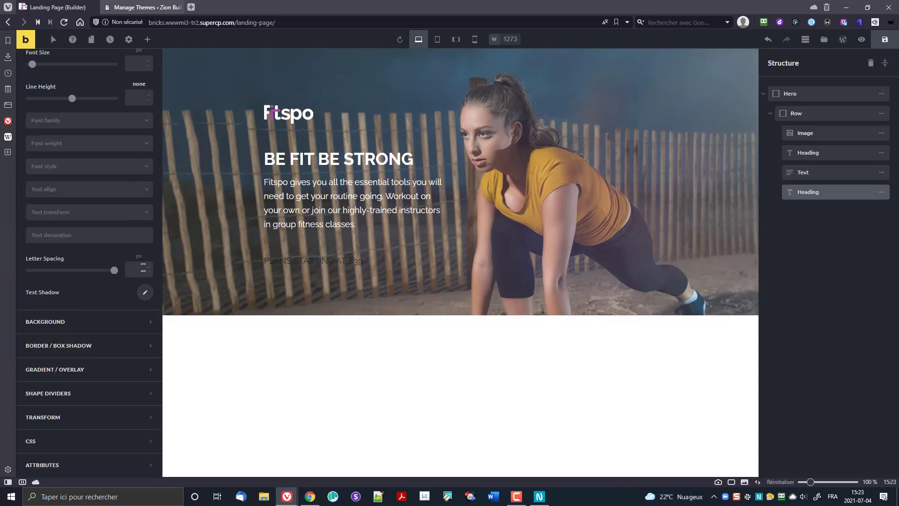
scroll(124, 220, up, 4)
click(146, 208)
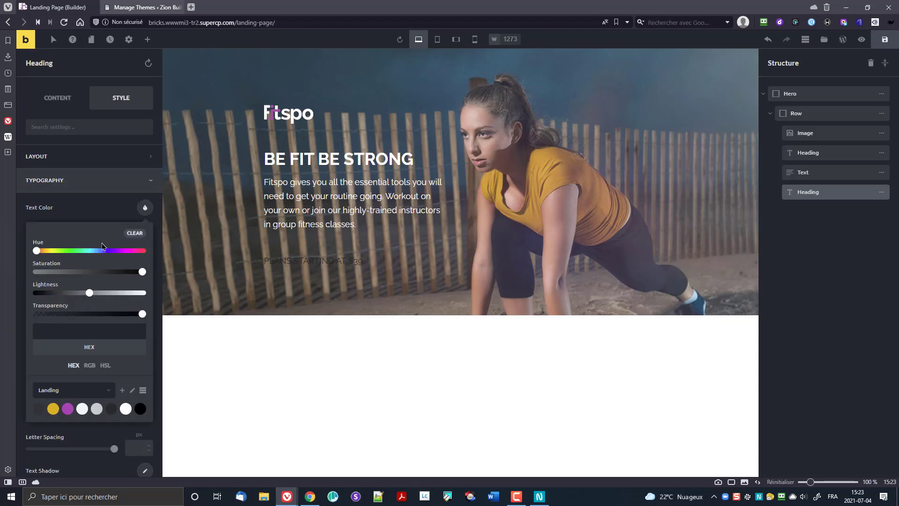
click(125, 409)
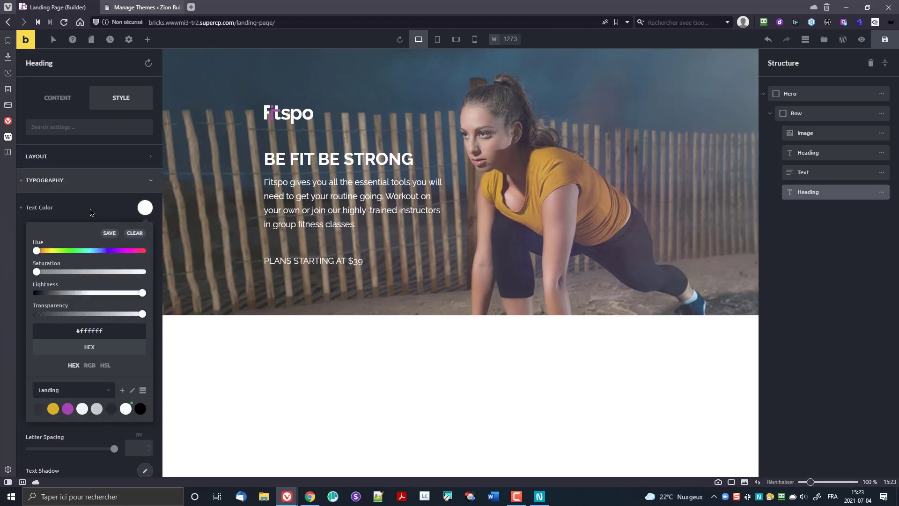
click(90, 212)
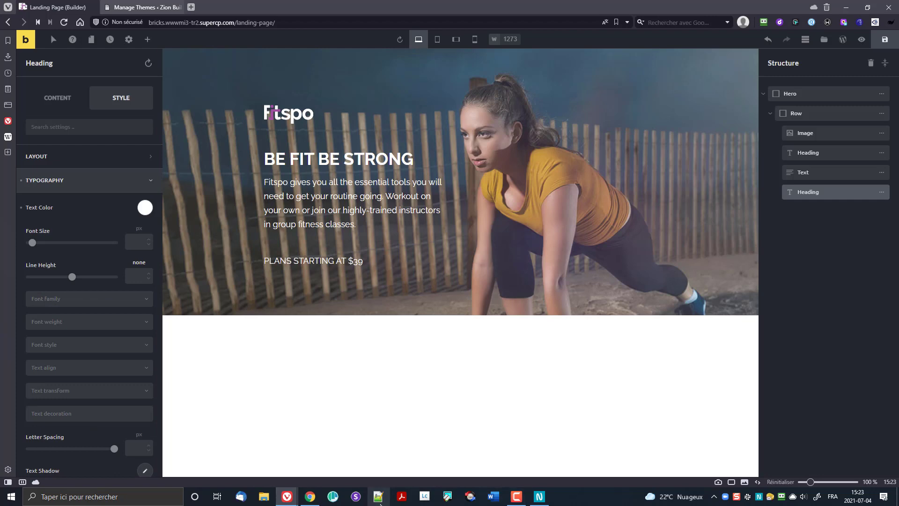
Step: Give the price heading a font weight of 900, leaving font size empty
click(538, 496)
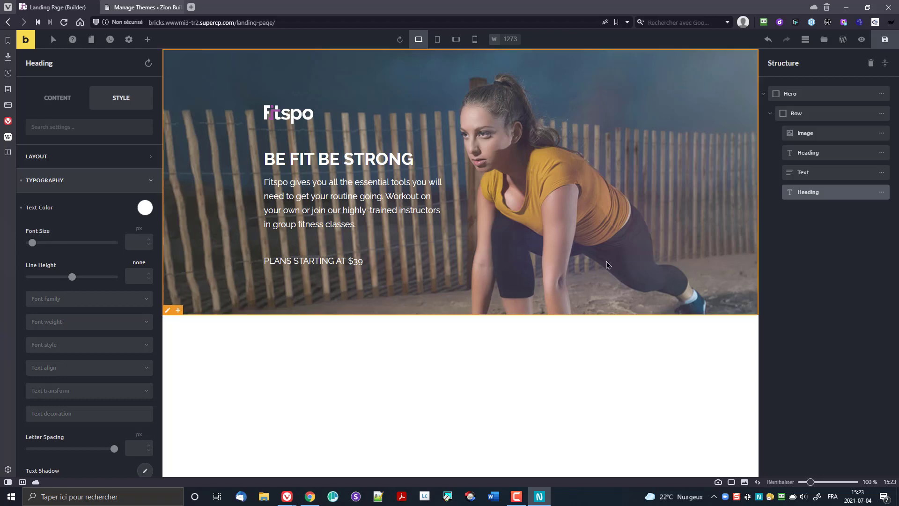
click(129, 243)
text(1)
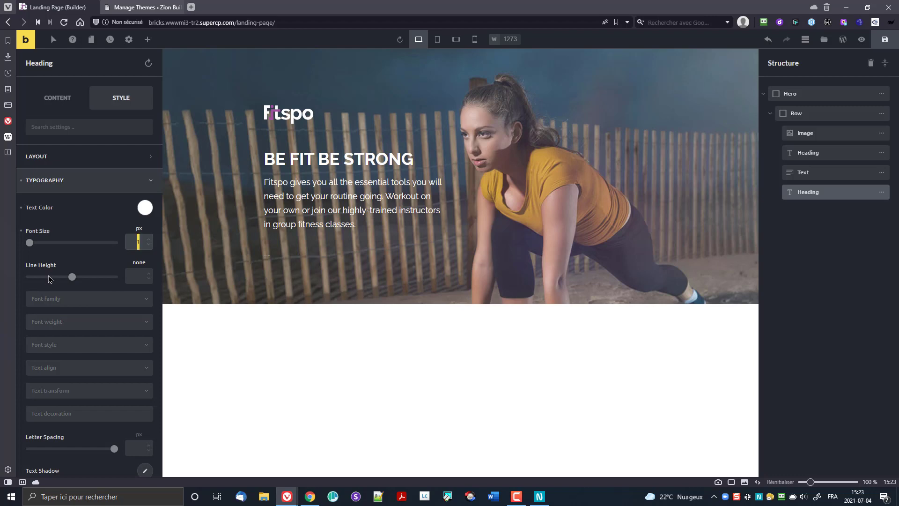
text(8)
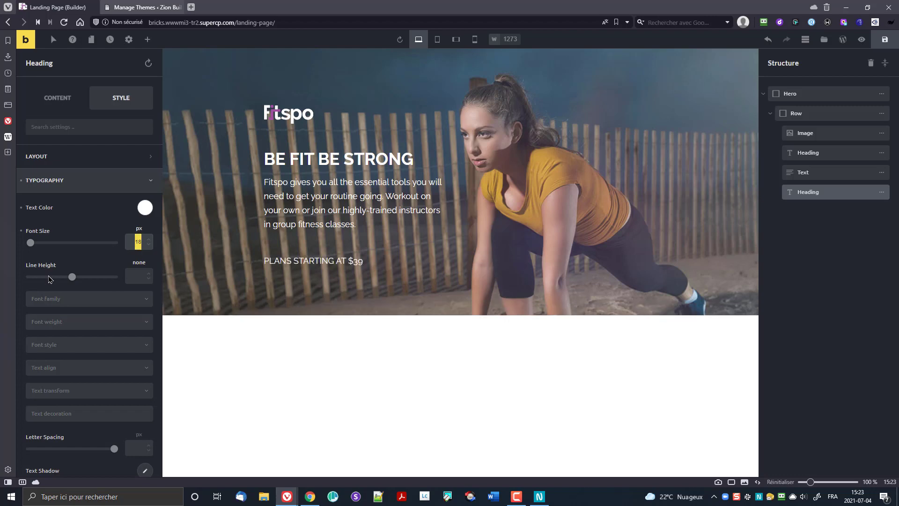
key(BackSpace)
scroll(59, 313, down, 1)
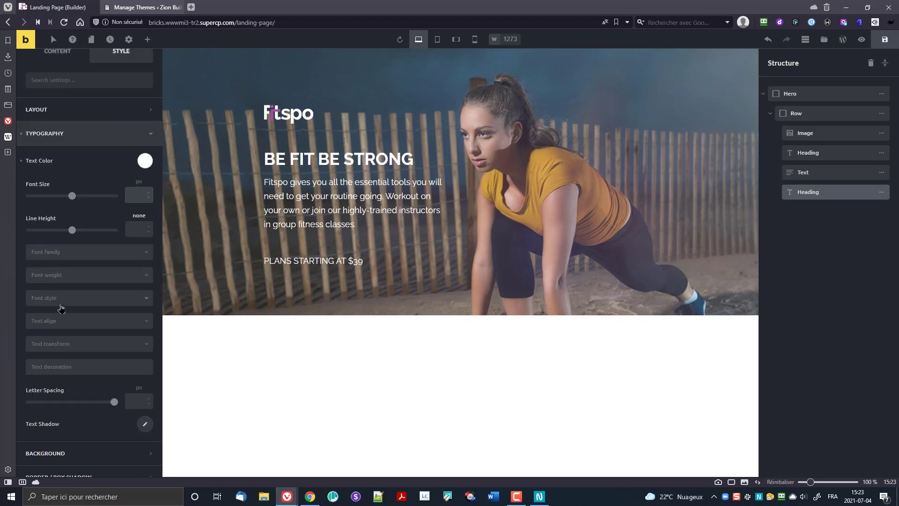
click(58, 276)
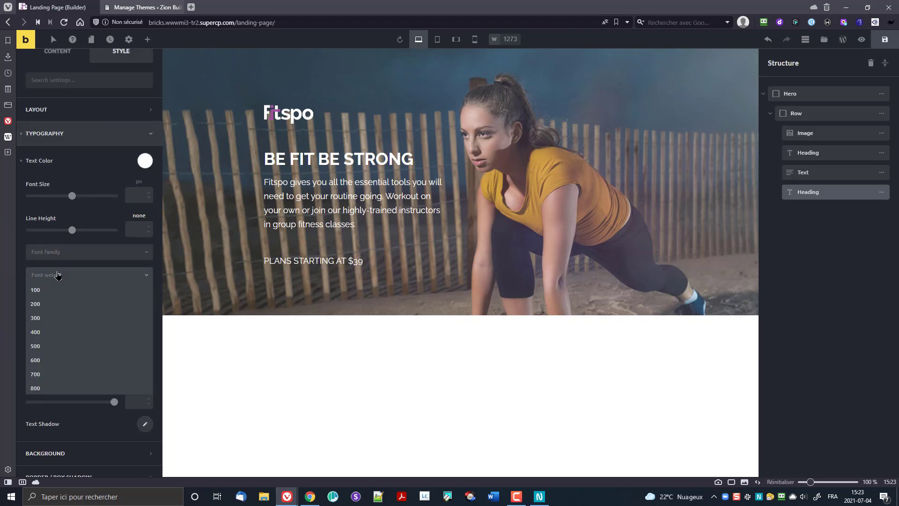
scroll(57, 377, down, 1)
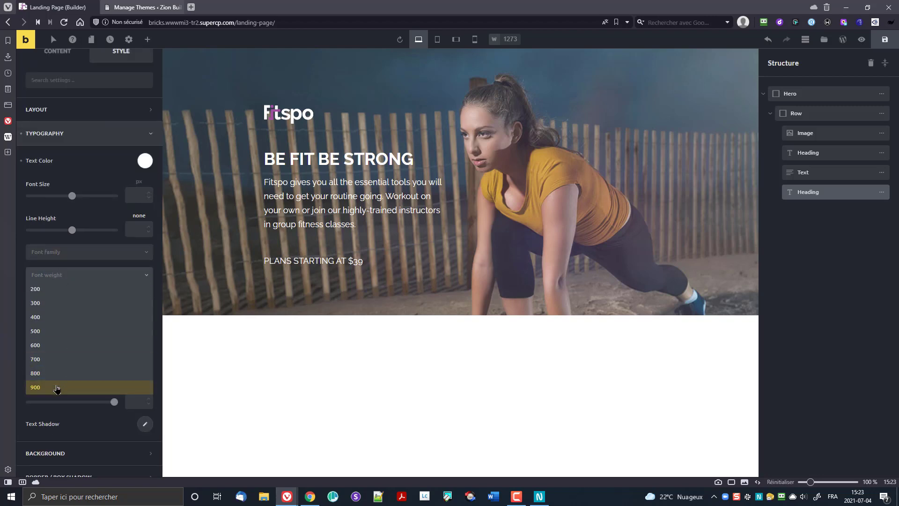
click(57, 387)
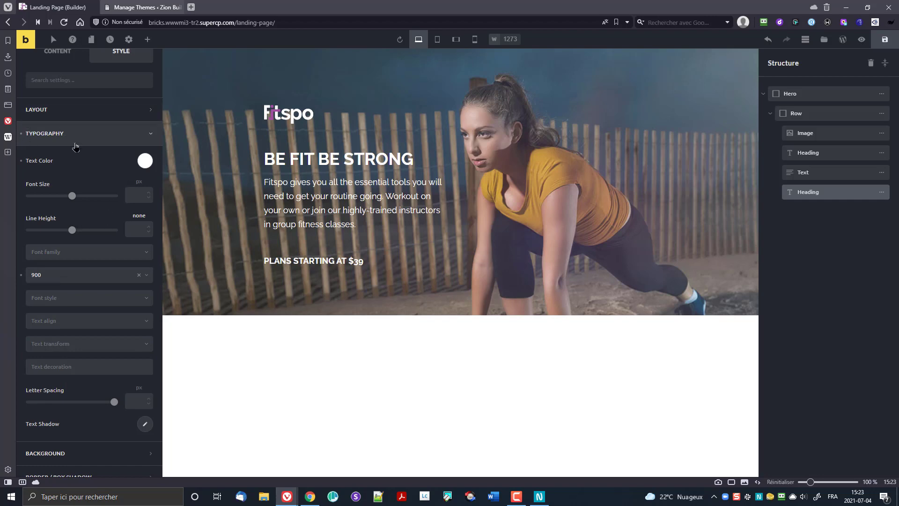
scroll(76, 148, up, 2)
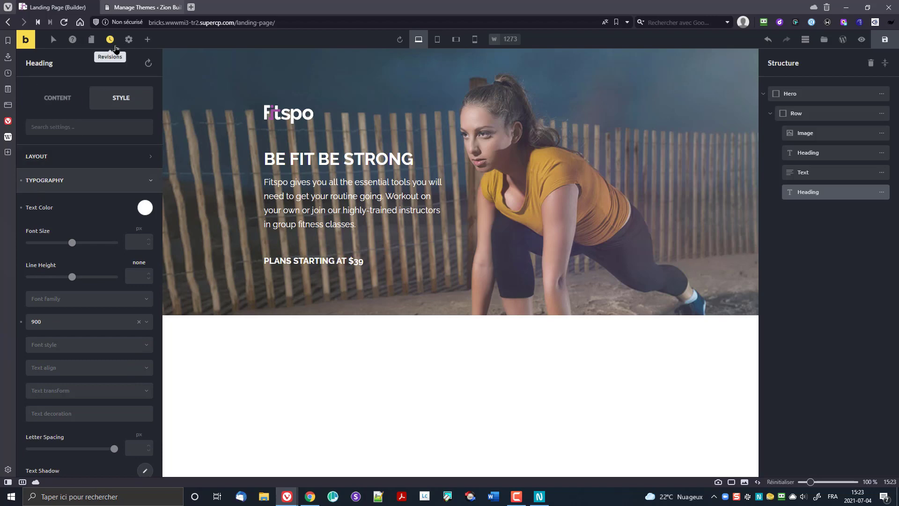
Step: Set All Headings font weight to 900 in the theme style's typography
click(129, 39)
click(59, 88)
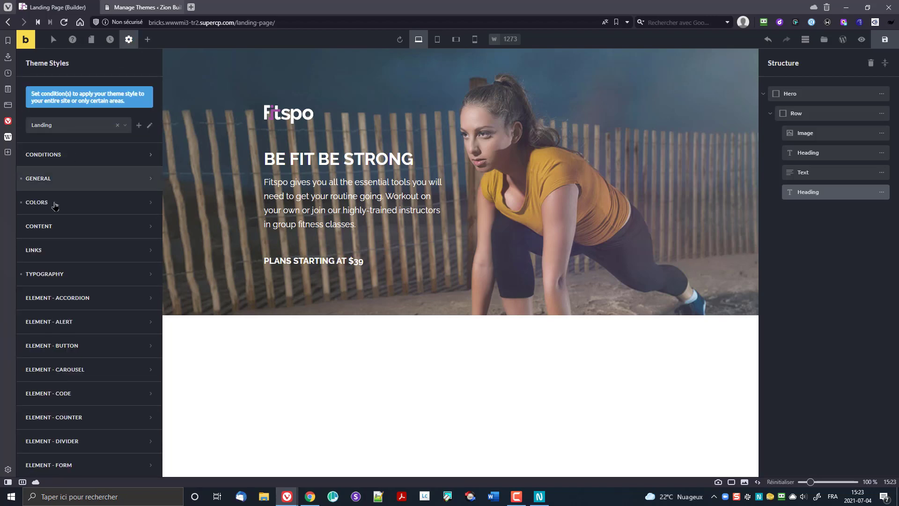
click(43, 276)
scroll(74, 307, down, 4)
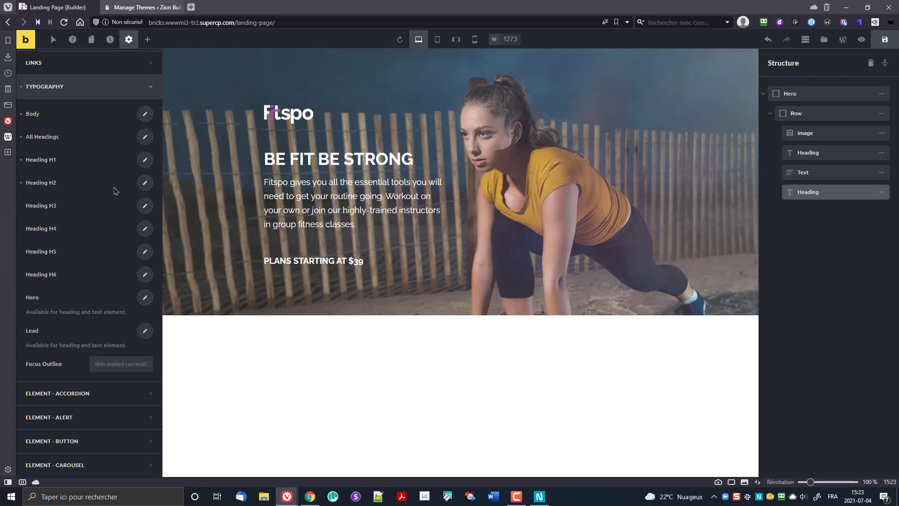
click(146, 138)
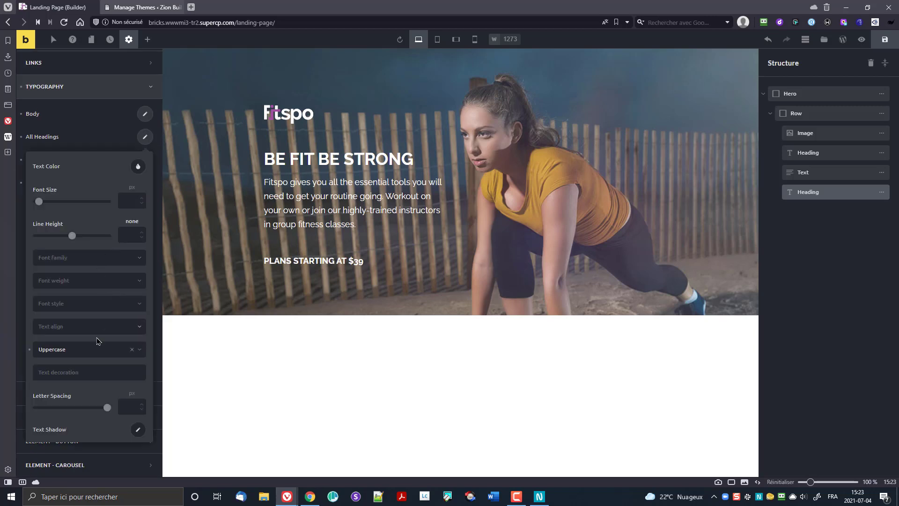
click(75, 281)
click(59, 396)
click(98, 134)
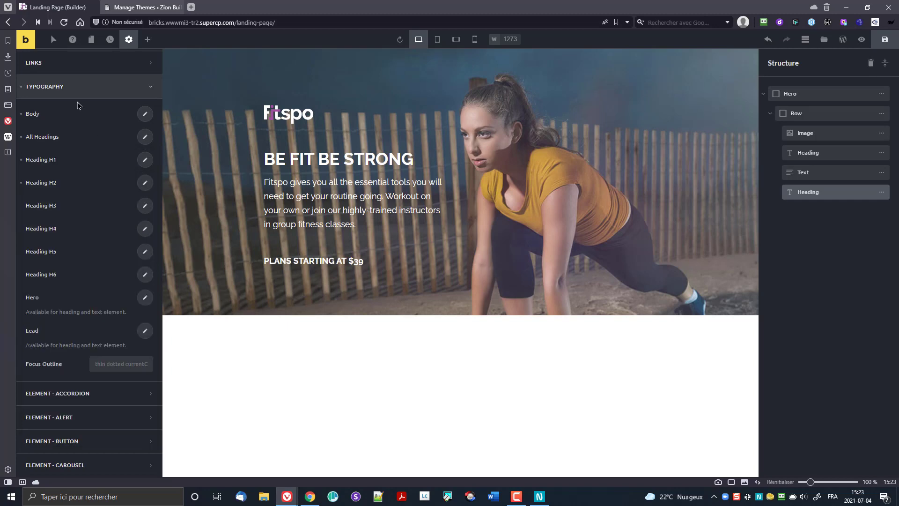
scroll(66, 63, up, 4)
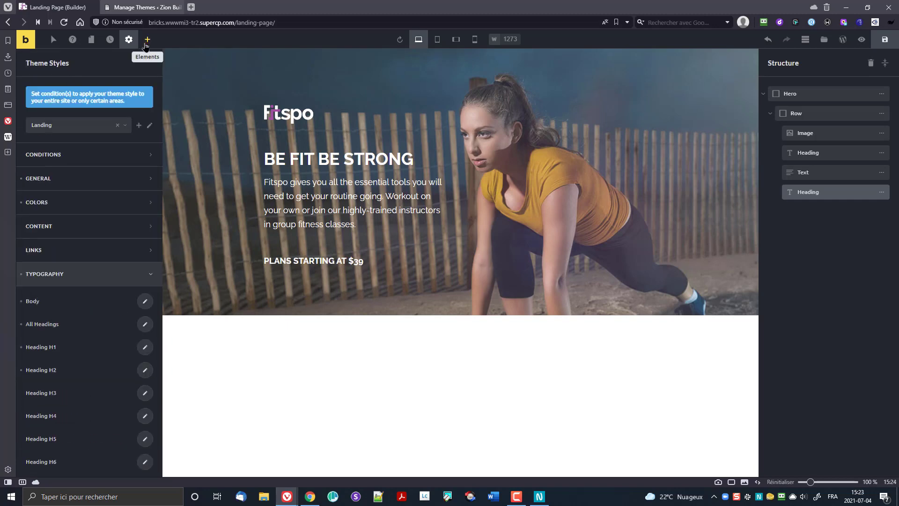
Step: Remove the individual 900 font weight from the price heading and the first heading
click(315, 261)
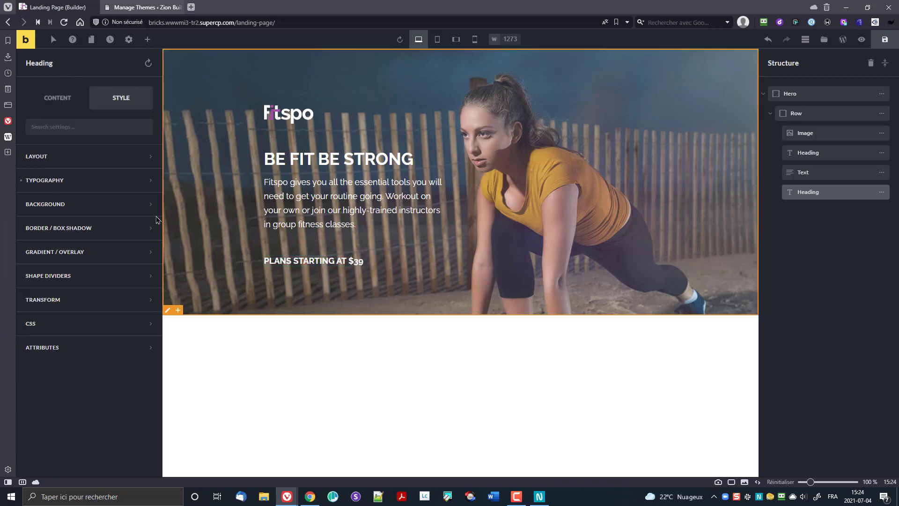
click(104, 187)
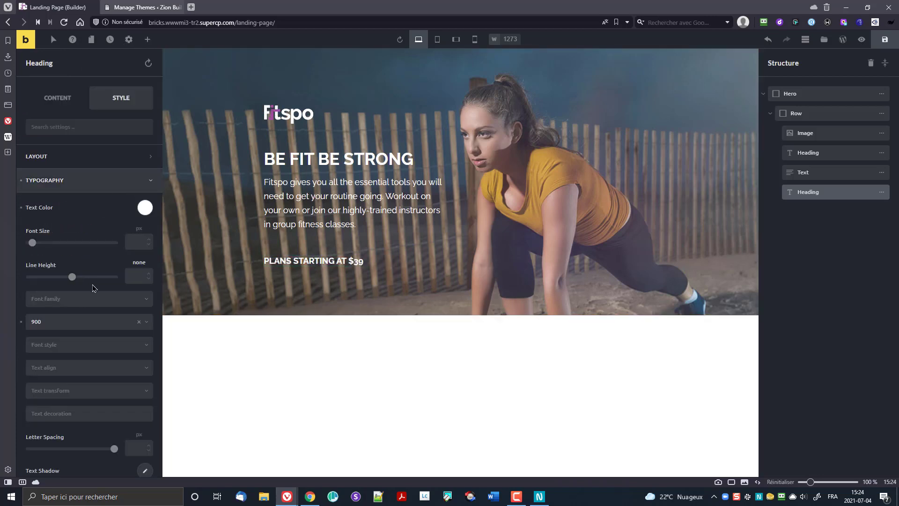
click(136, 322)
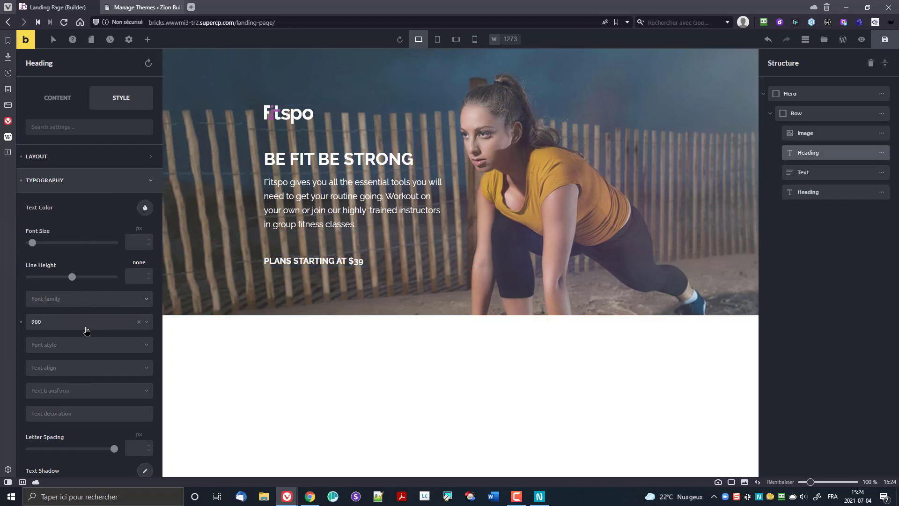
scroll(86, 332, down, 3)
scroll(75, 350, up, 1)
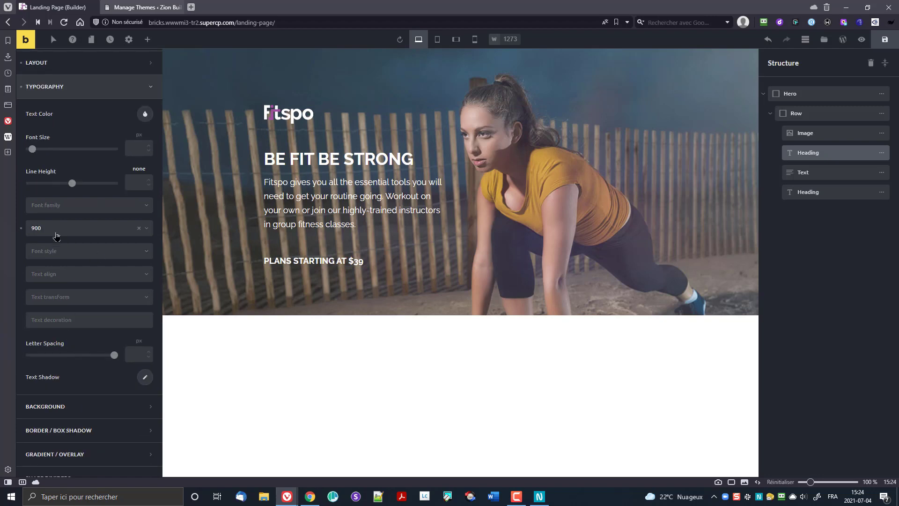
click(20, 228)
click(66, 86)
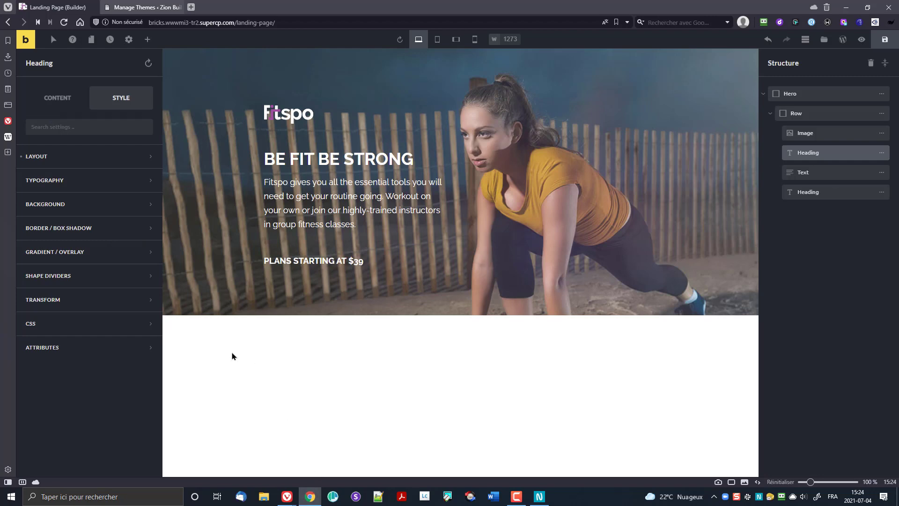
Step: Add a Button below the price heading with the text 'Sign up now'
click(151, 47)
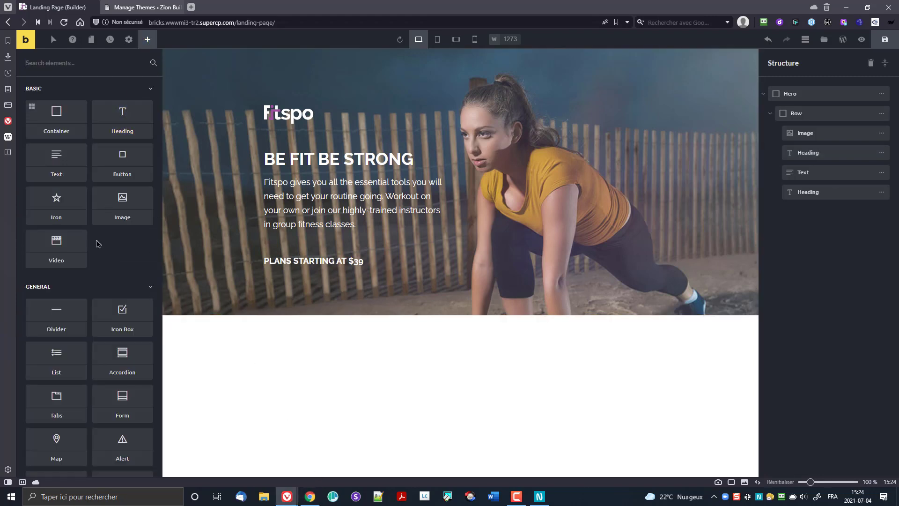
drag(121, 160, 284, 274)
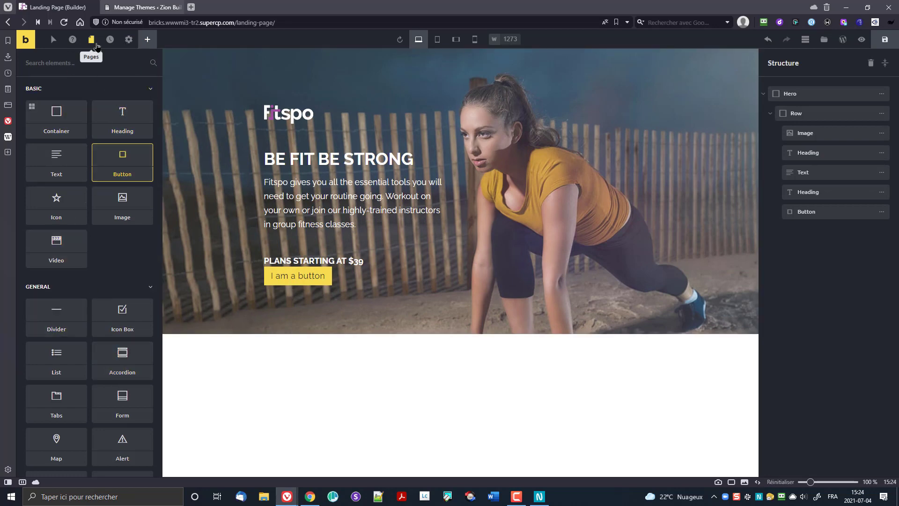
click(288, 274)
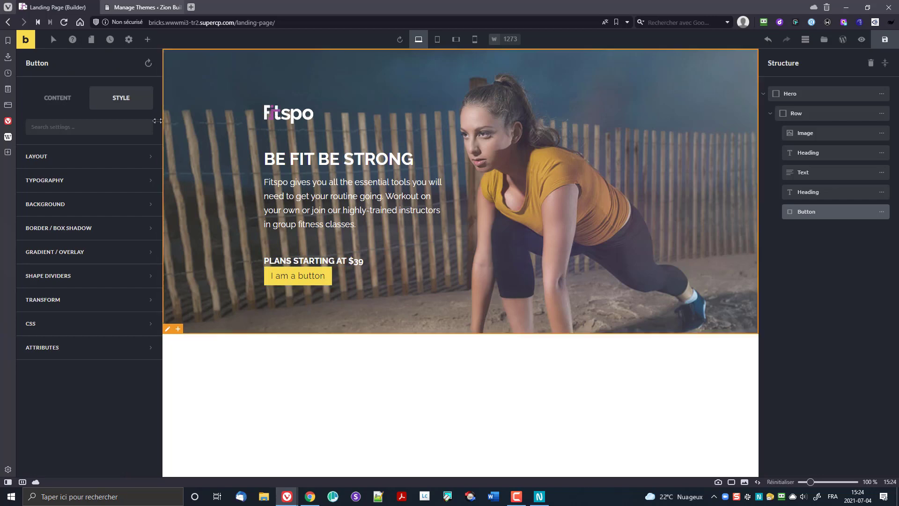
click(71, 98)
drag(82, 160, 1, 155)
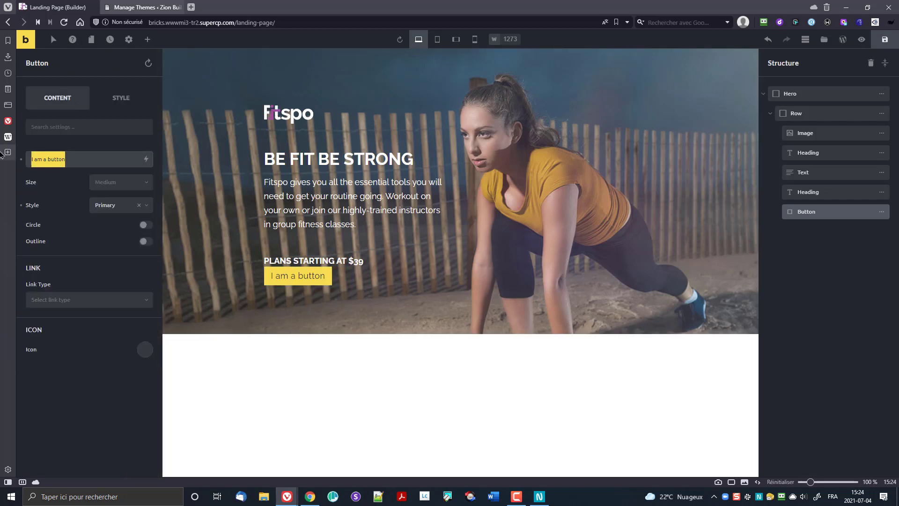
text(S)
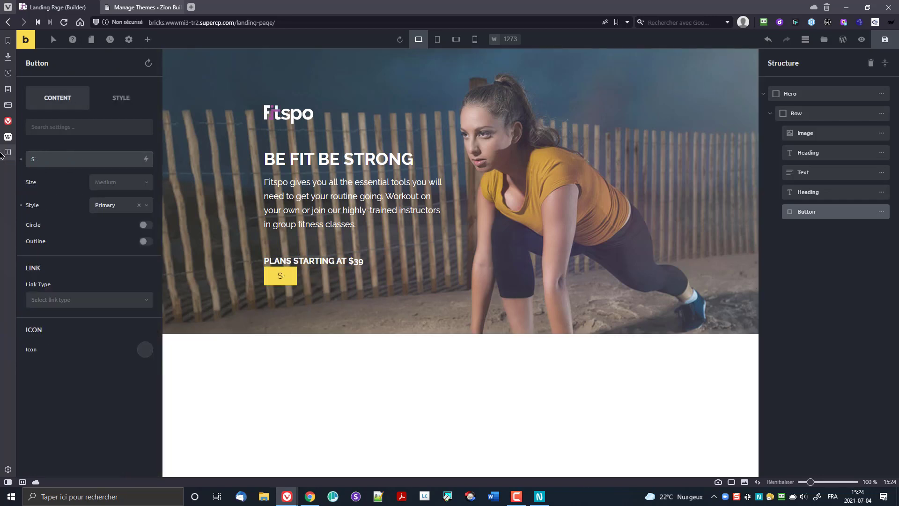
text(Aign up now)
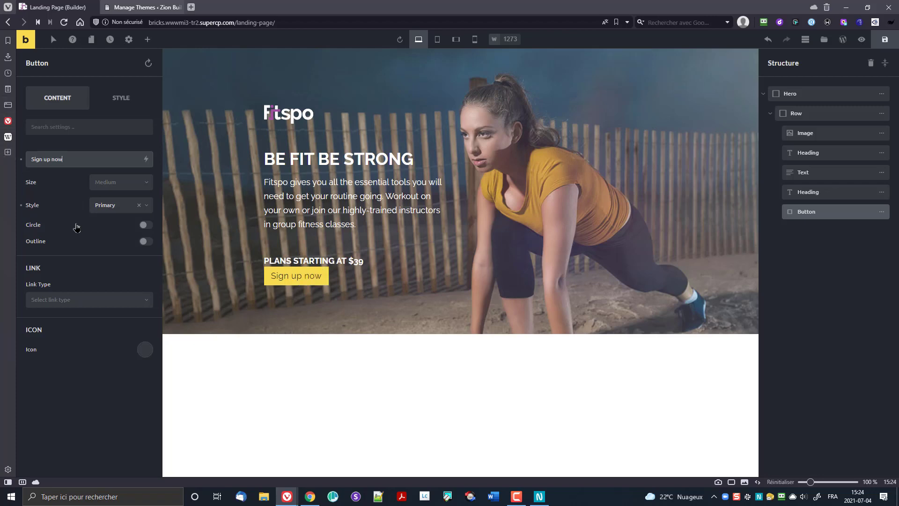
Step: Change the button's style preset to Primary after trying Secondary and Light
click(117, 206)
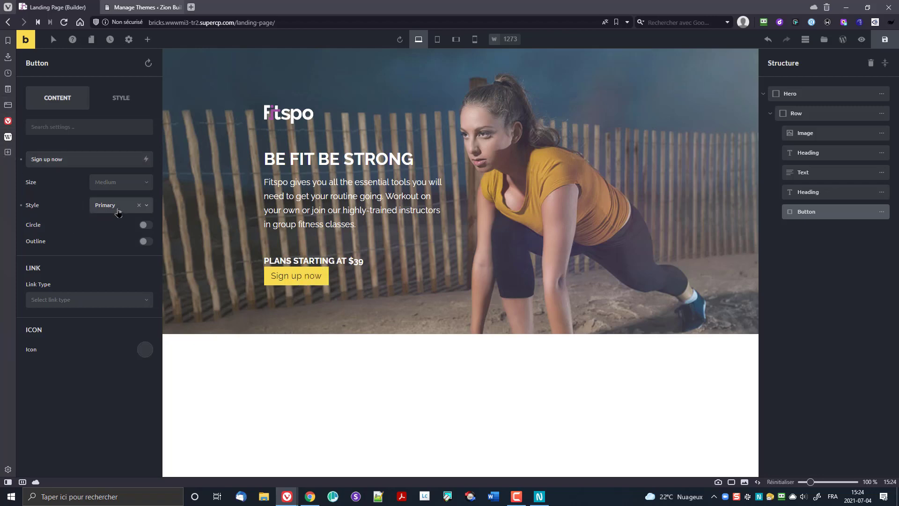
click(124, 234)
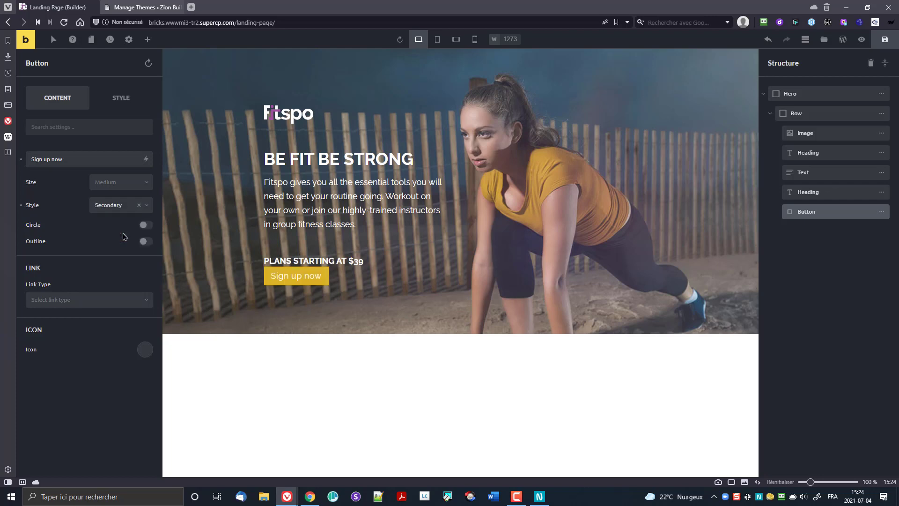
click(113, 207)
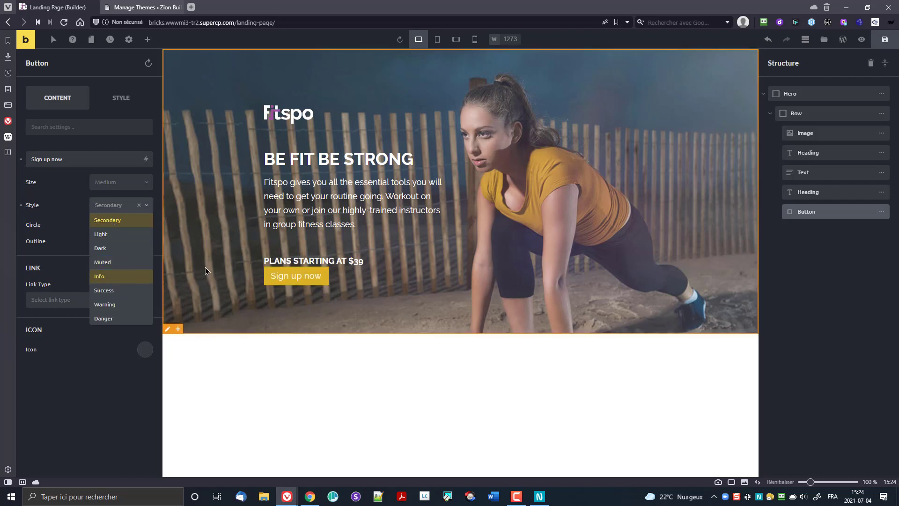
click(116, 235)
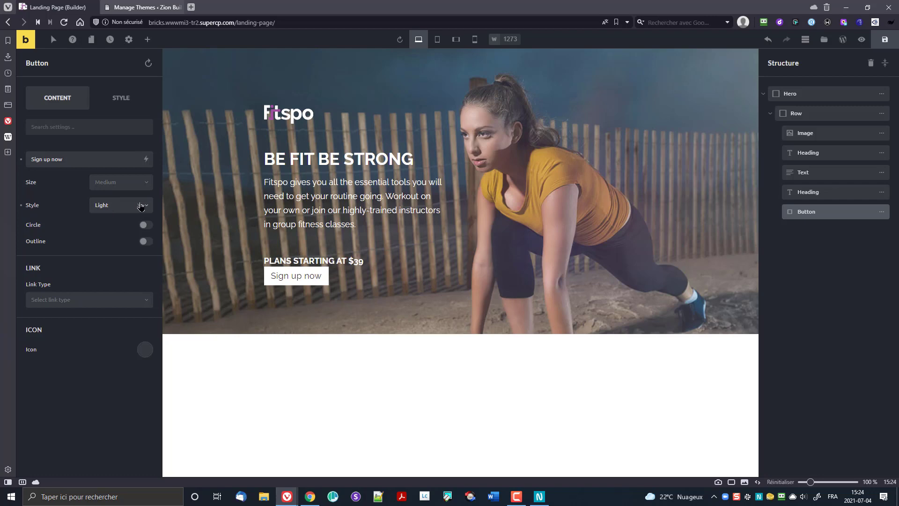
click(21, 206)
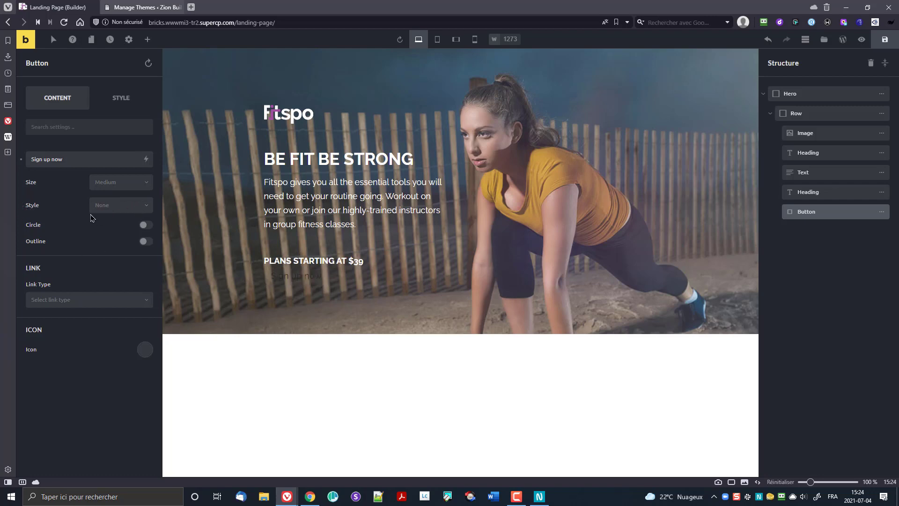
click(113, 215)
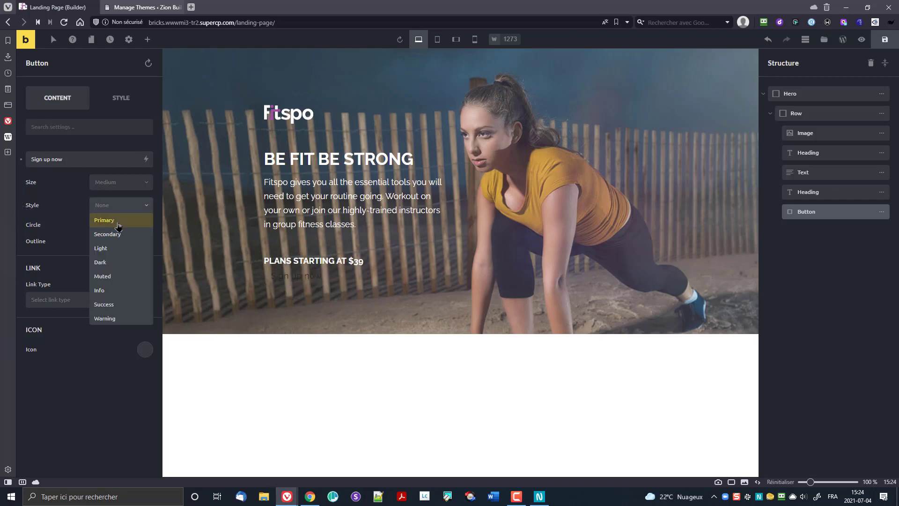
click(114, 221)
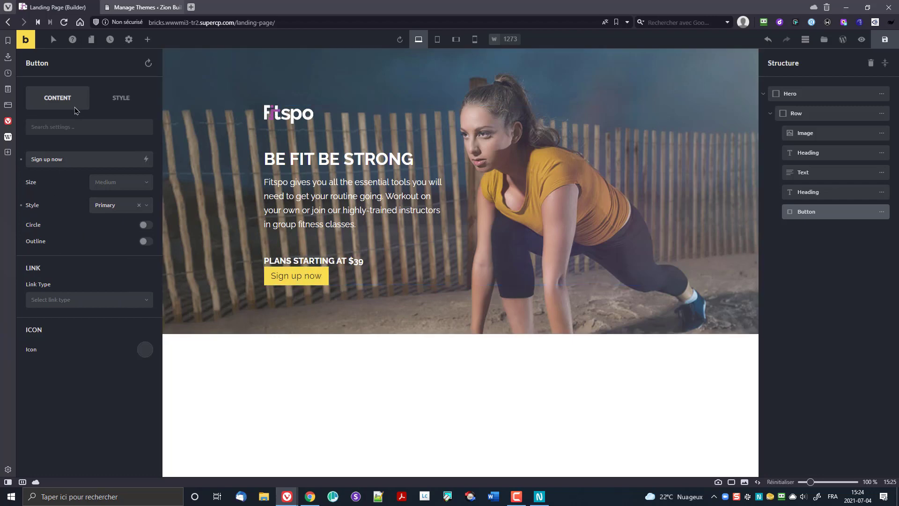
Step: Set the button's background colour to the purple #ac50b3 palette swatch
click(111, 113)
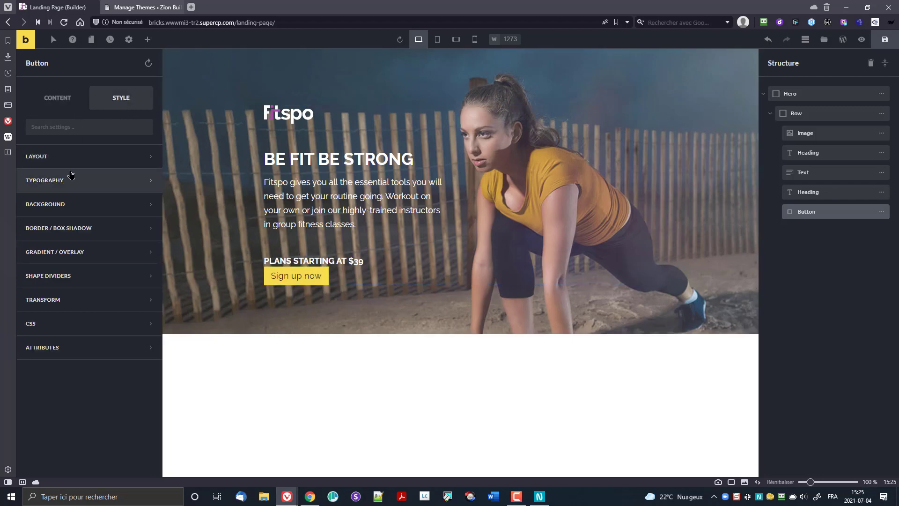
click(80, 208)
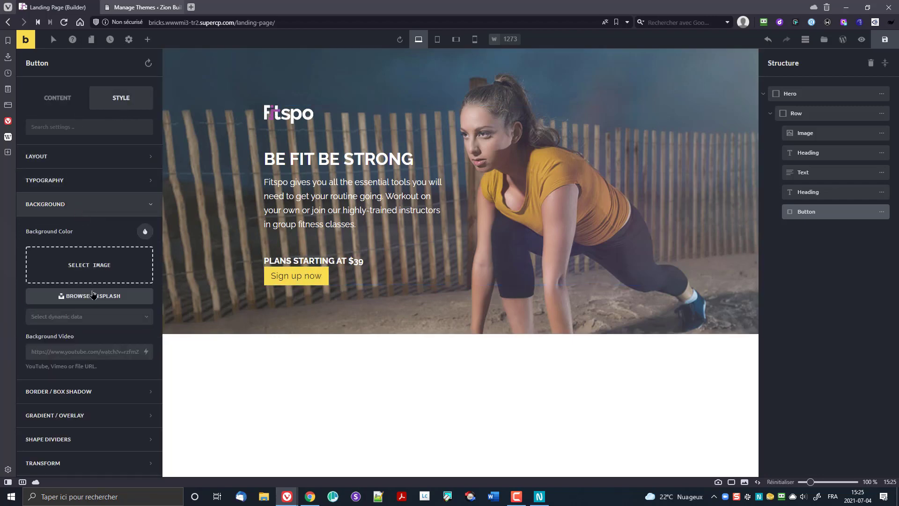
click(103, 271)
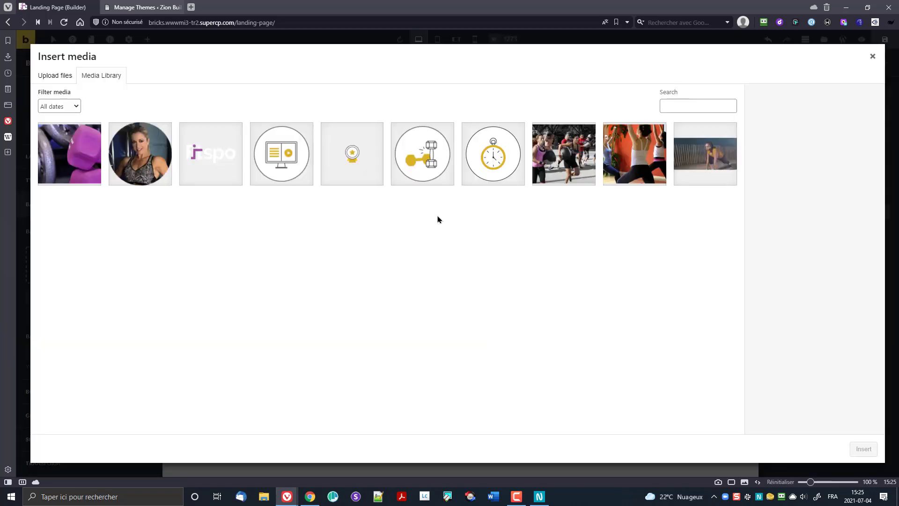
click(873, 56)
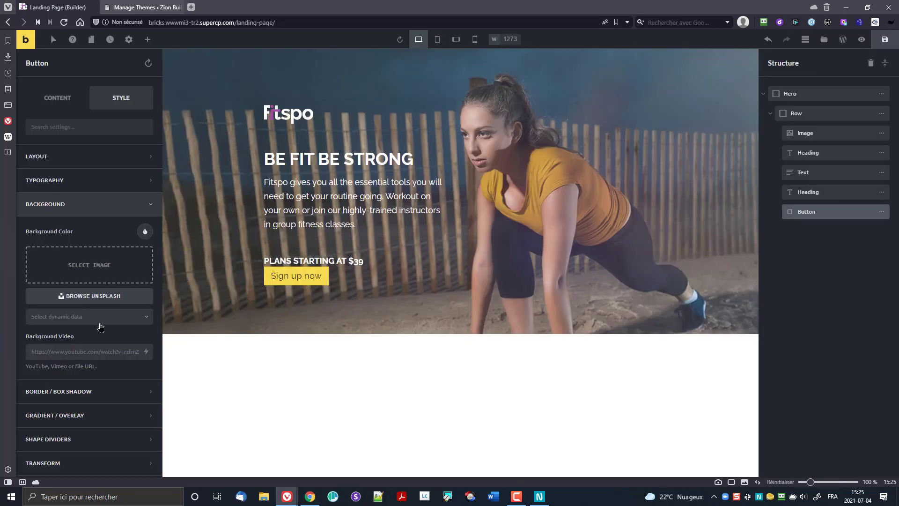
click(146, 231)
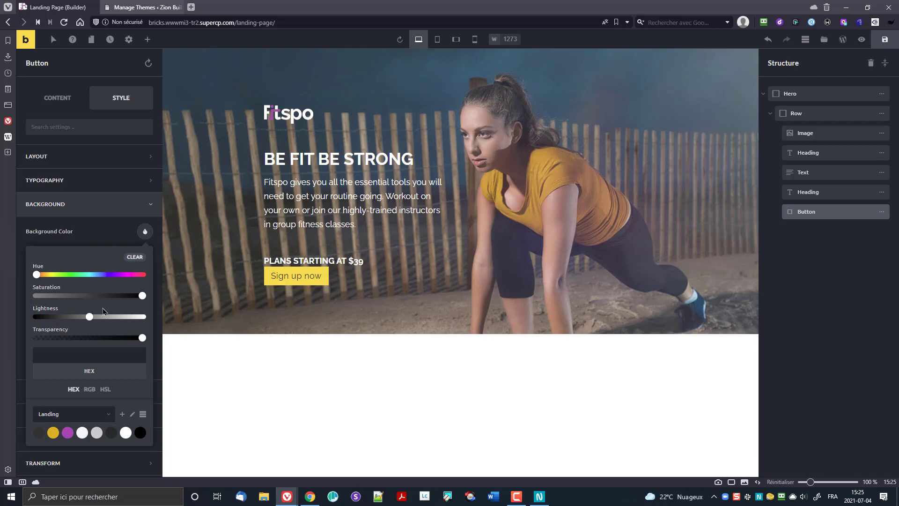
click(68, 432)
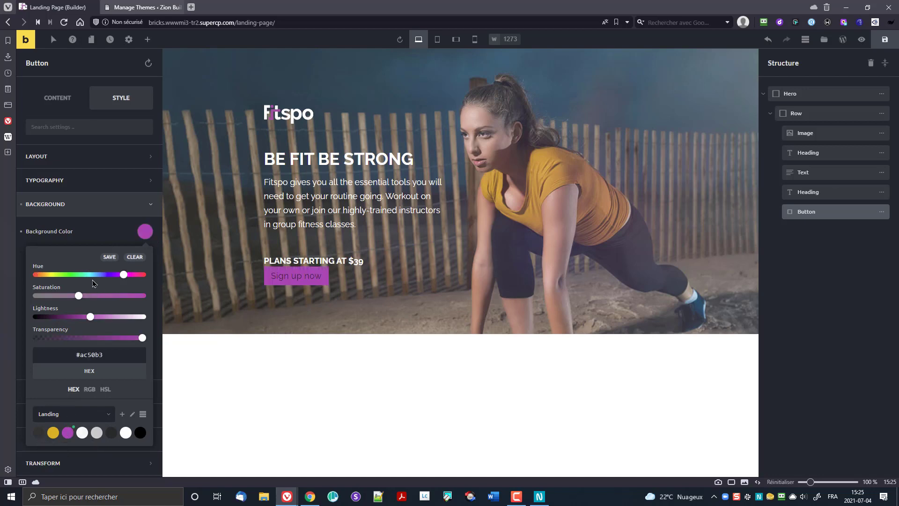
click(141, 234)
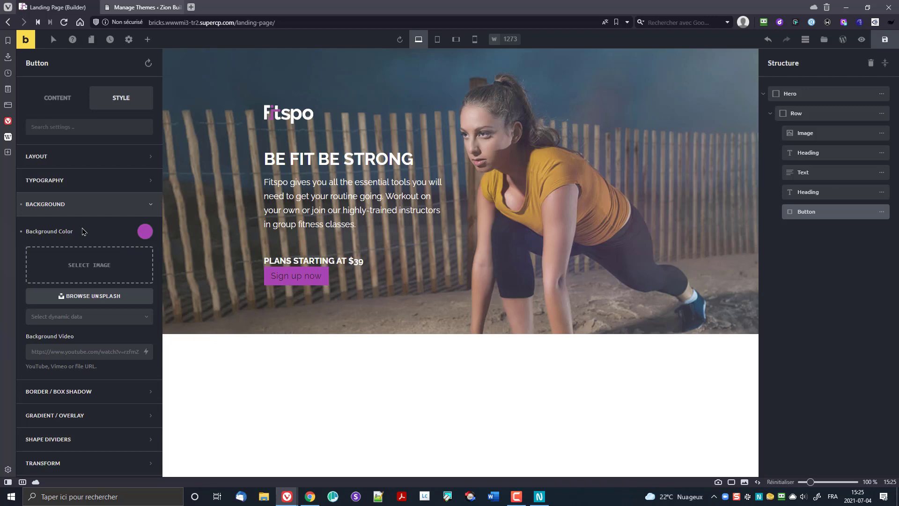
Step: Set the button's text colour to the white swatch
click(52, 187)
click(144, 207)
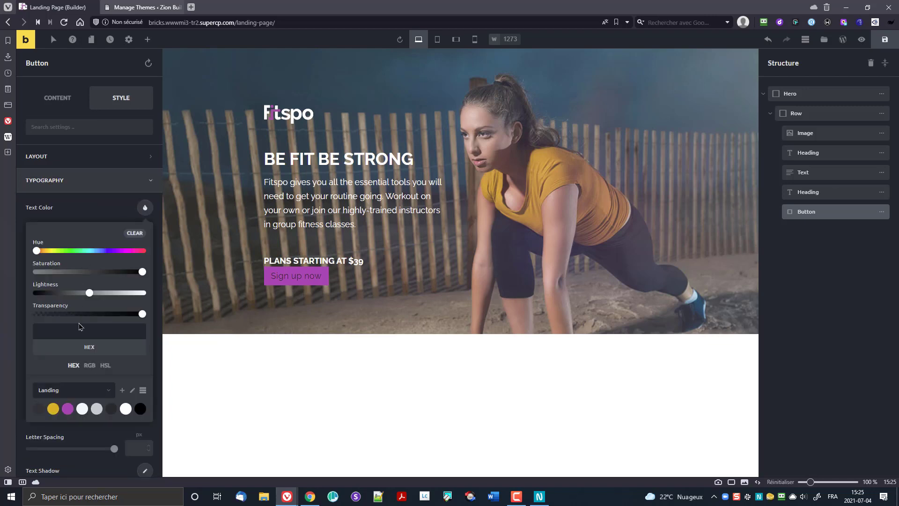
click(126, 409)
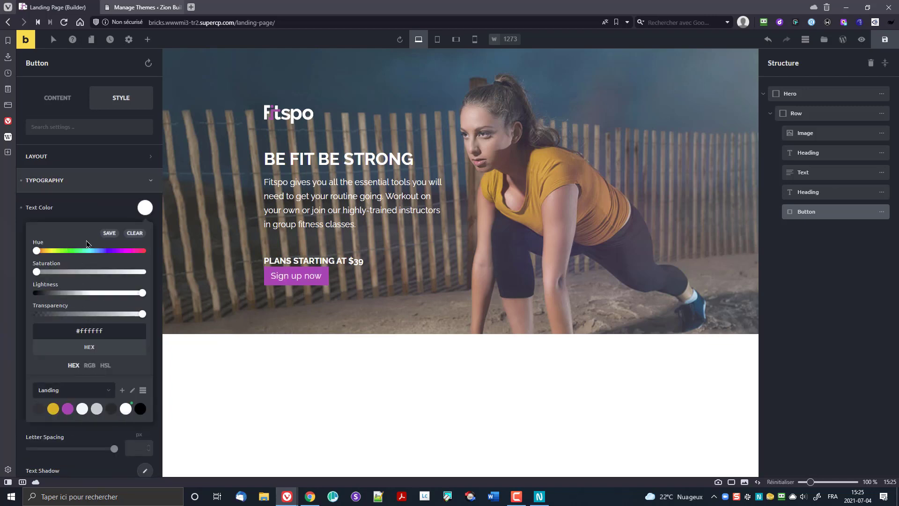
click(109, 214)
scroll(100, 262, down, 1)
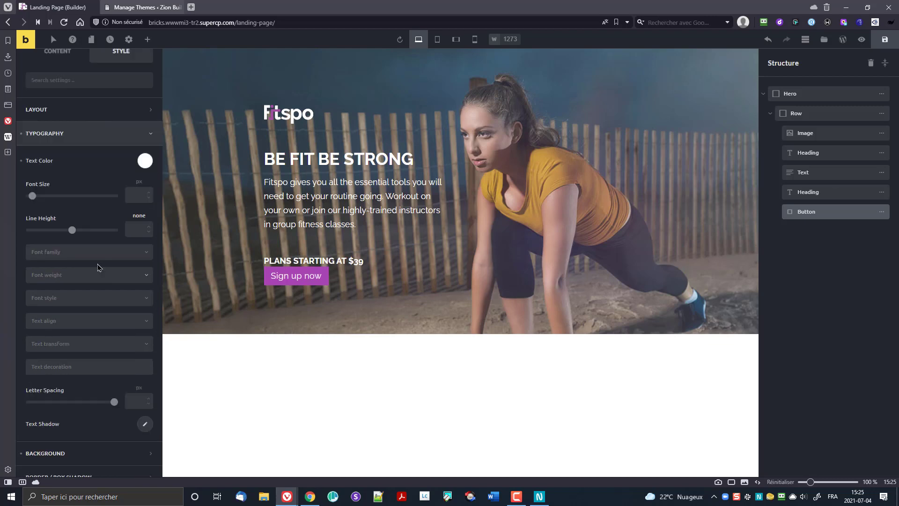
click(540, 497)
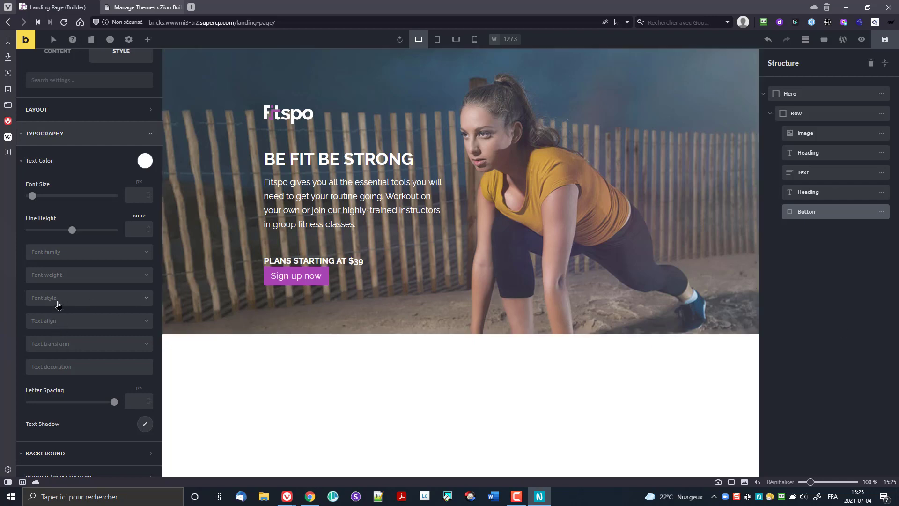
Step: Make the button text font weight 700 and uppercase
click(64, 279)
click(57, 374)
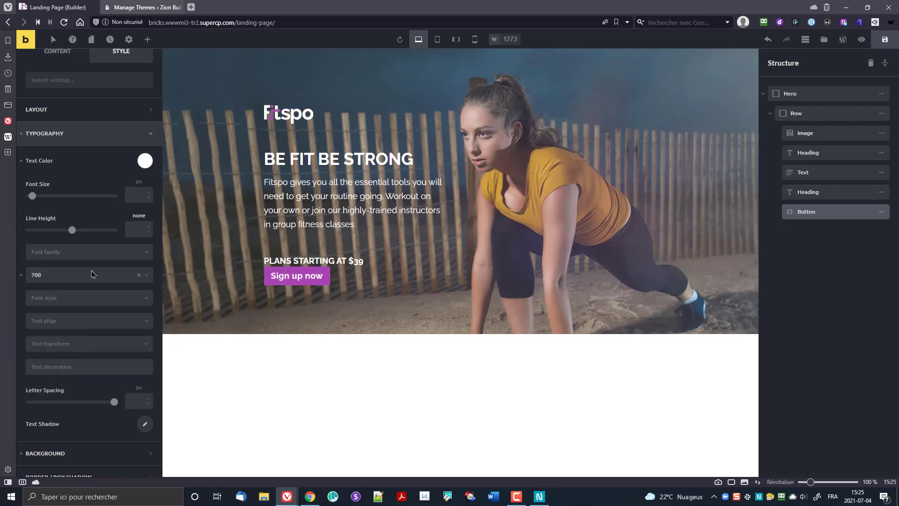
click(65, 350)
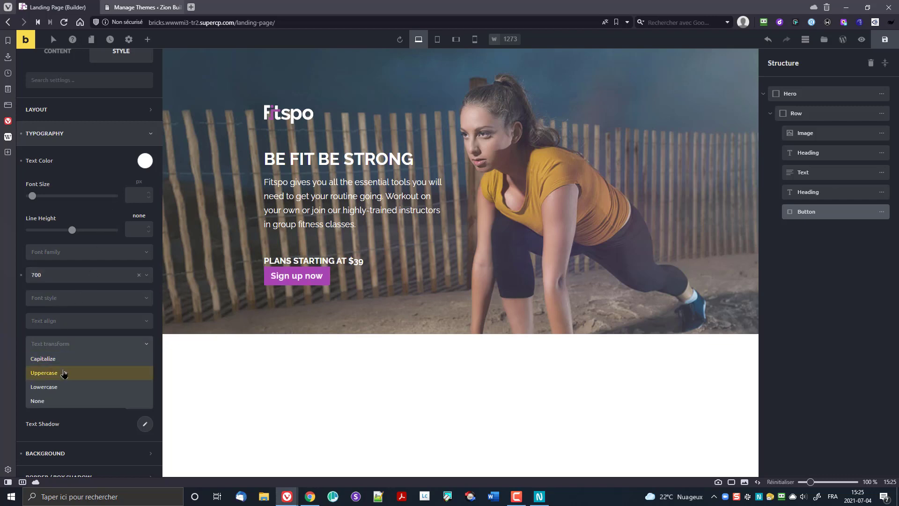
click(59, 373)
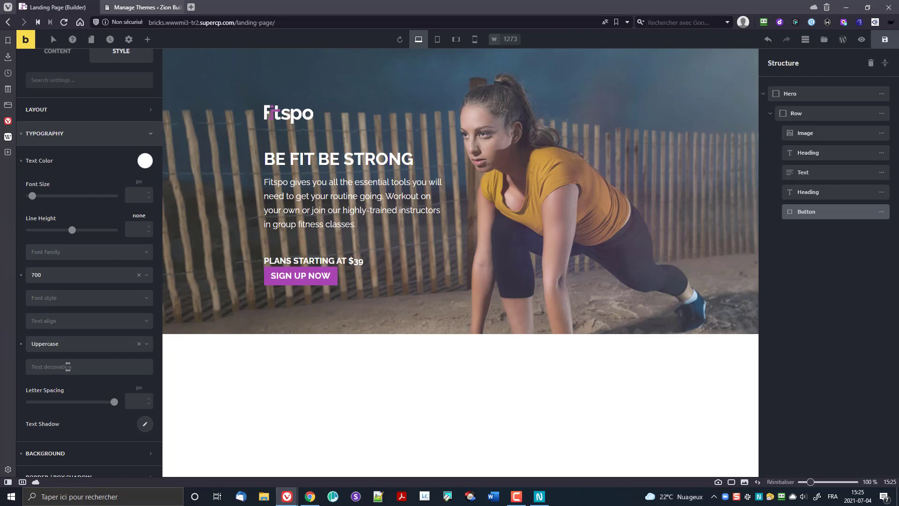
Step: Enter button padding values of 15 top, 80 right, 15 bottom and 80 left
click(58, 114)
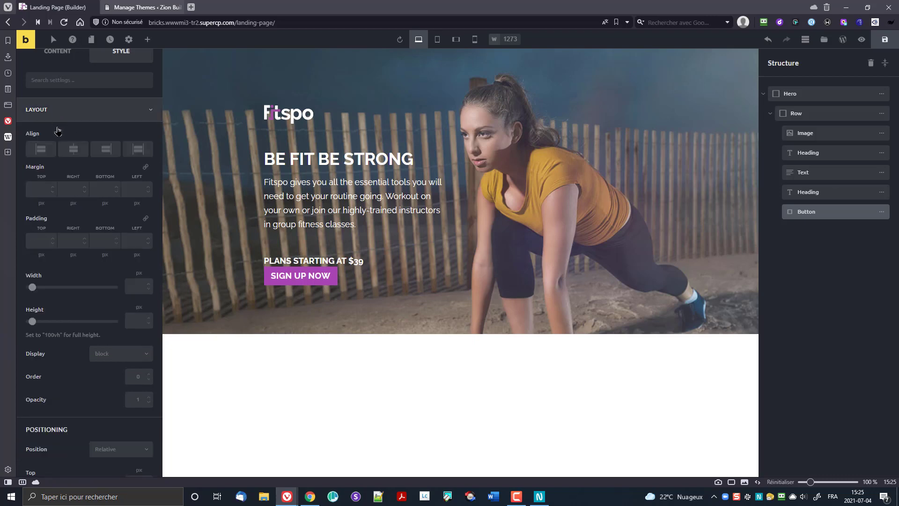
click(40, 243)
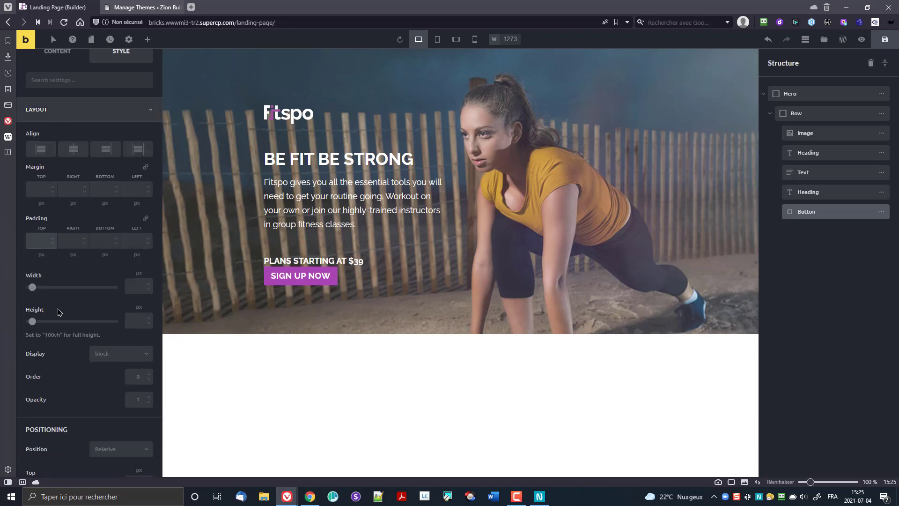
text(15)
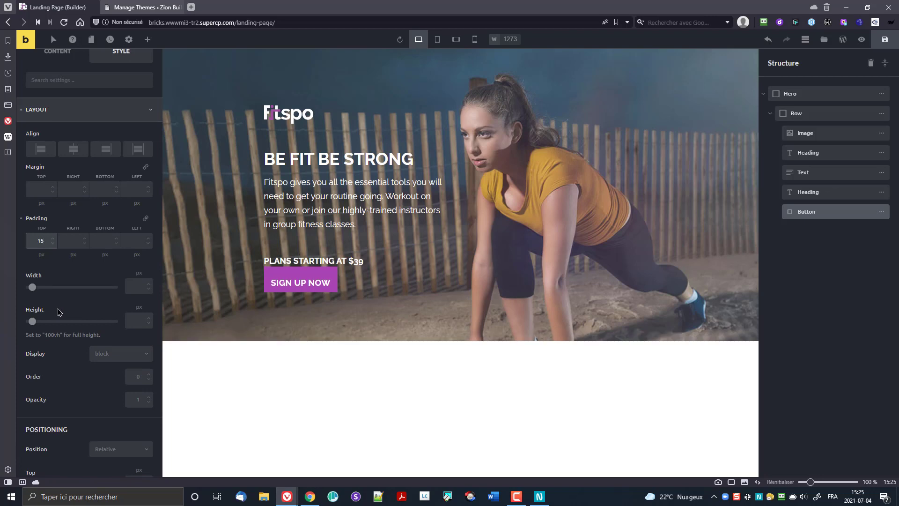
key(Tab)
key(Tab)
text(80)
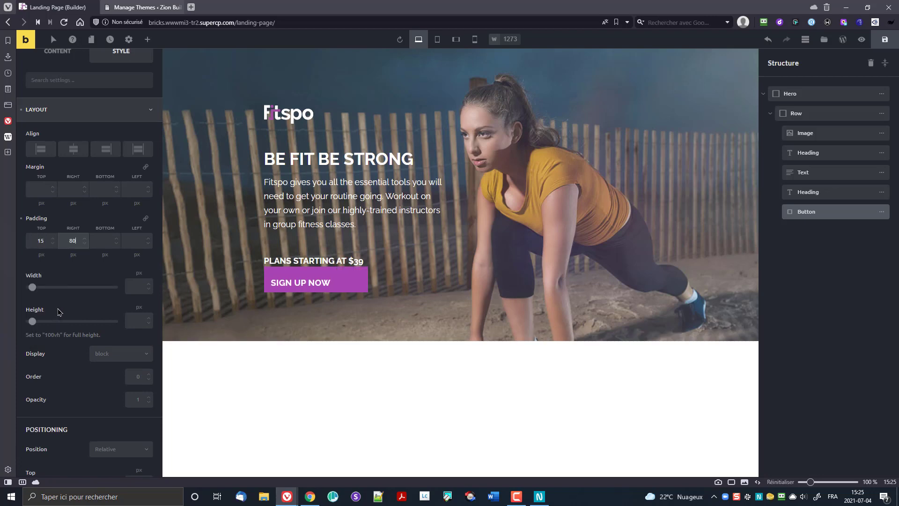
key(Tab)
key(Tab)
text(180)
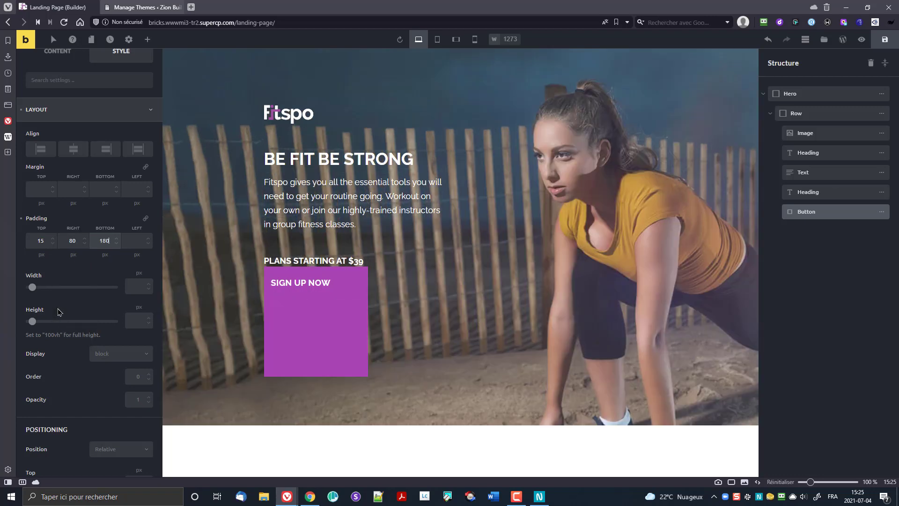
key(shift+Left)
key(shift+Left)
text(5)
key(Tab)
key(Tab)
text(1)
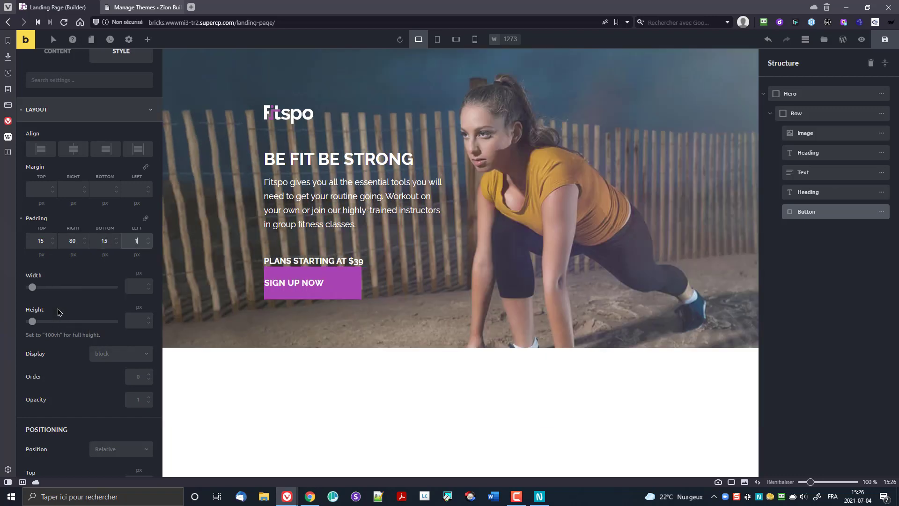
text(80)
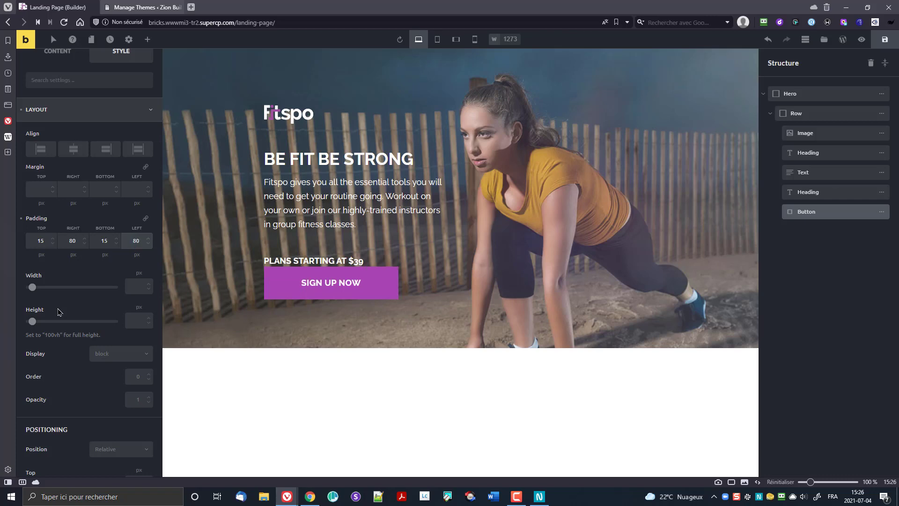
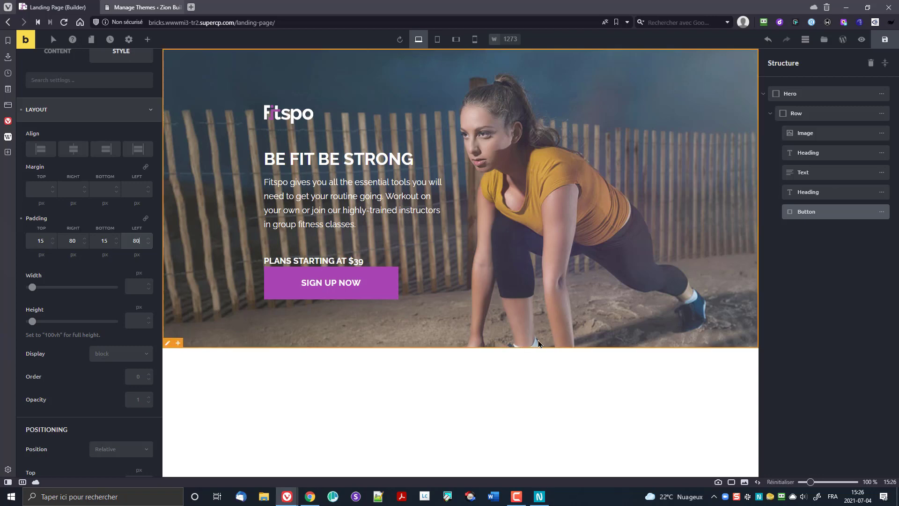
Step: Set the Sign Up Now button padding to 5/80/5/80 px with a 20 px top margin
click(38, 241)
key(BackSpace)
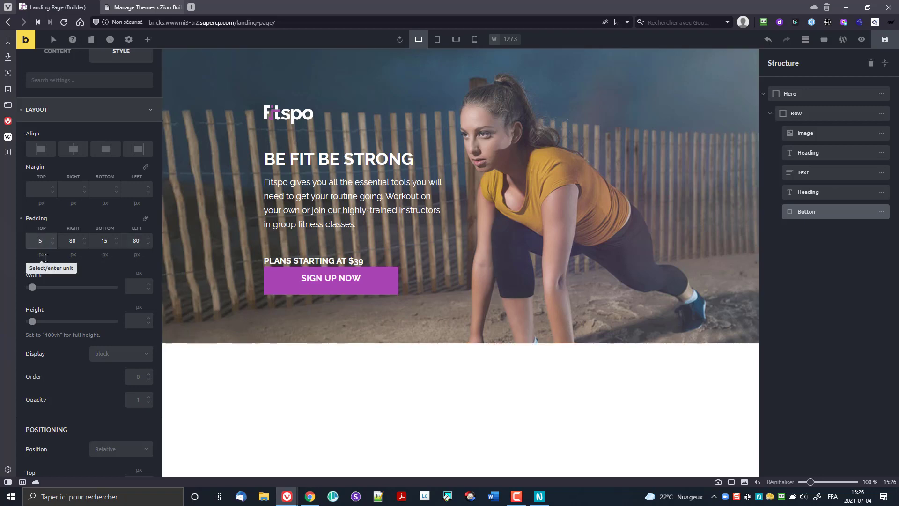
key(Tab)
key(Tab)
key(Tab)
key(Tab)
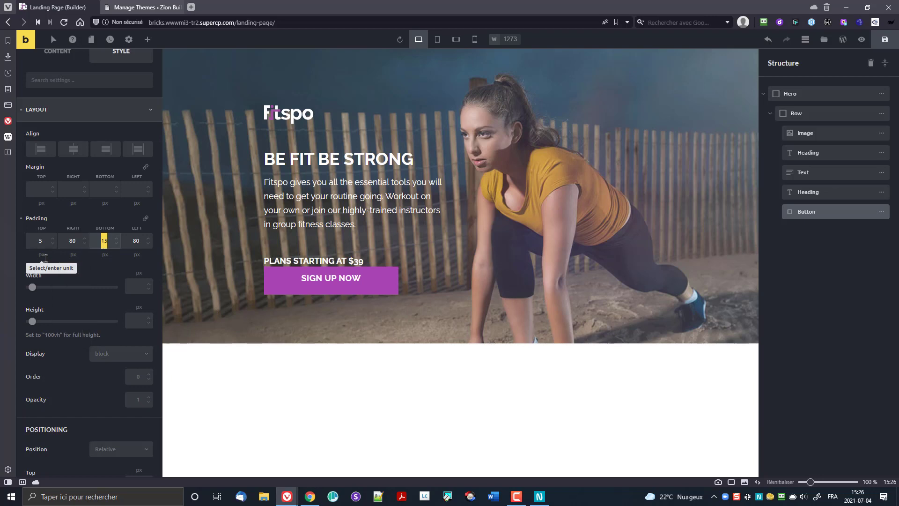
text(5)
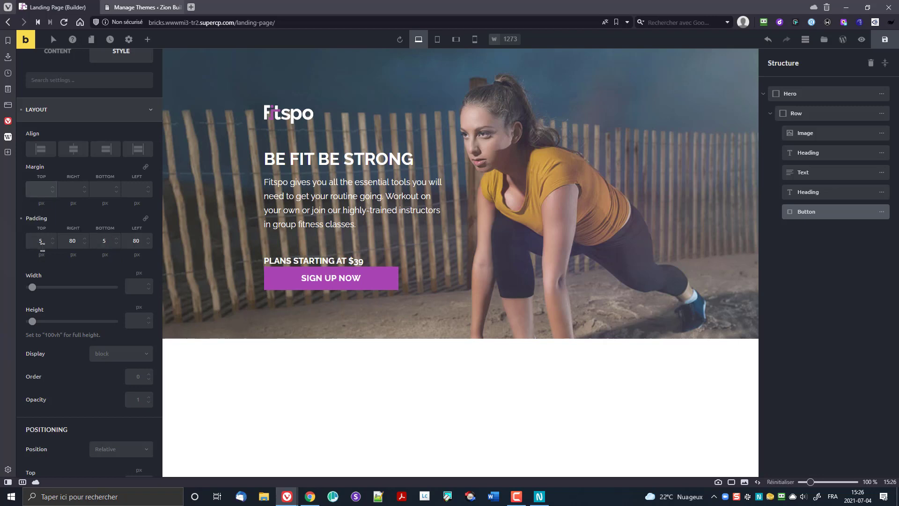
text(20)
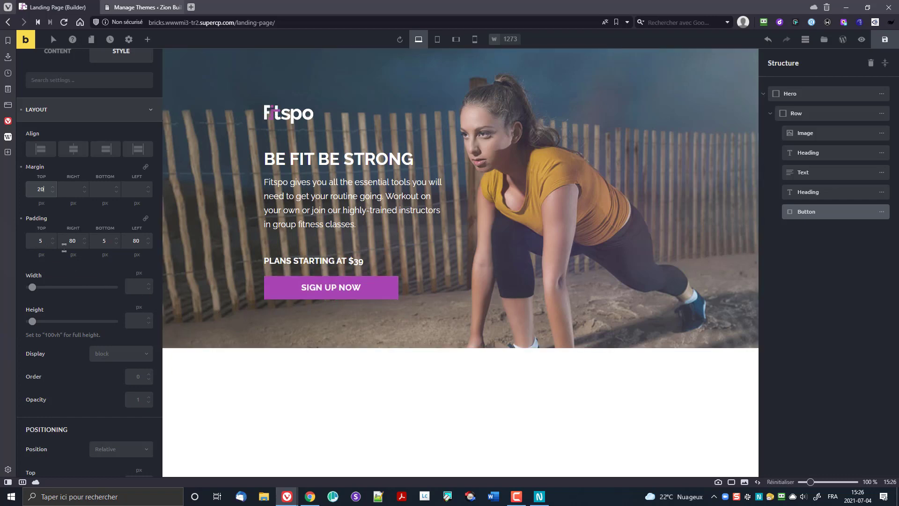
scroll(60, 112, up, 1)
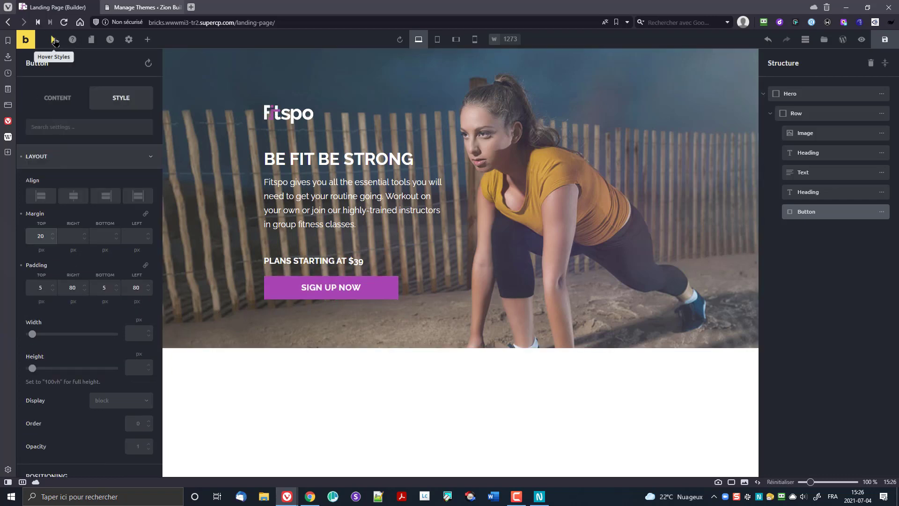
Step: Give the button's hover state the yellow palette background (#e4ad22), keeping the purple normal state
click(53, 42)
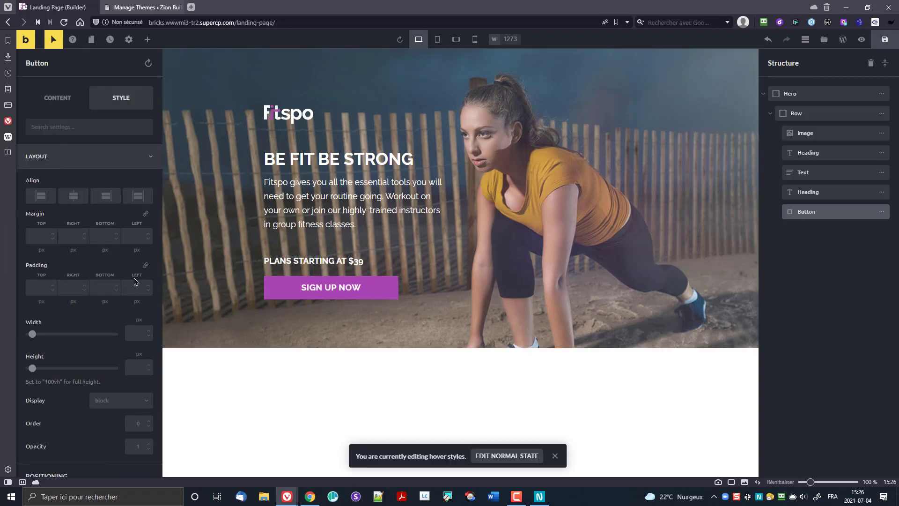
scroll(110, 293, down, 6)
scroll(94, 330, down, 4)
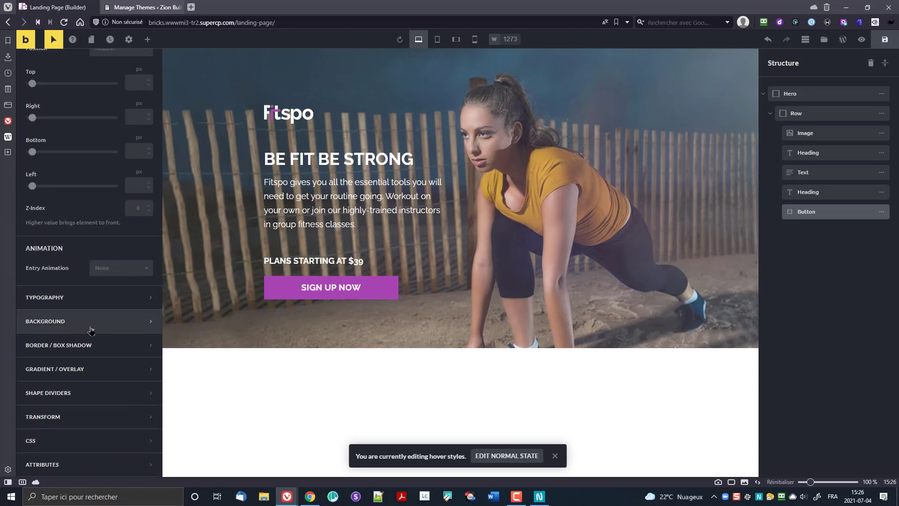
click(90, 330)
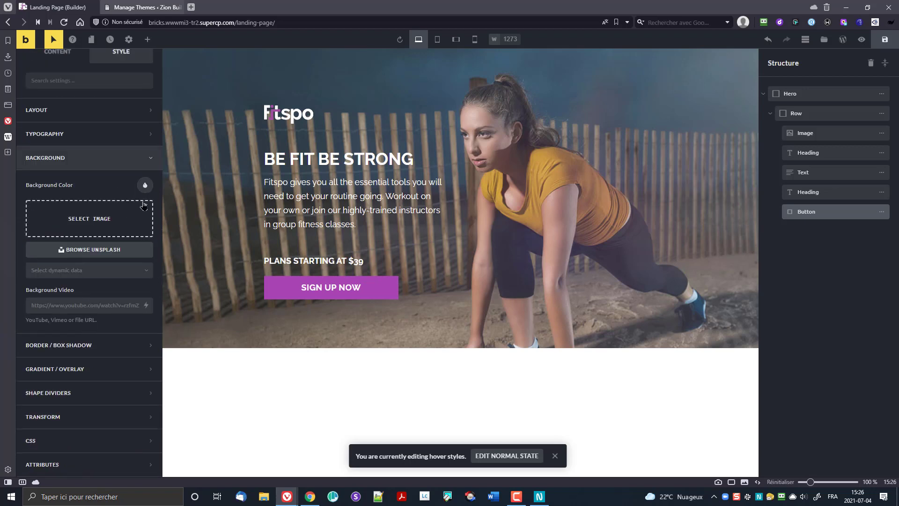
click(146, 186)
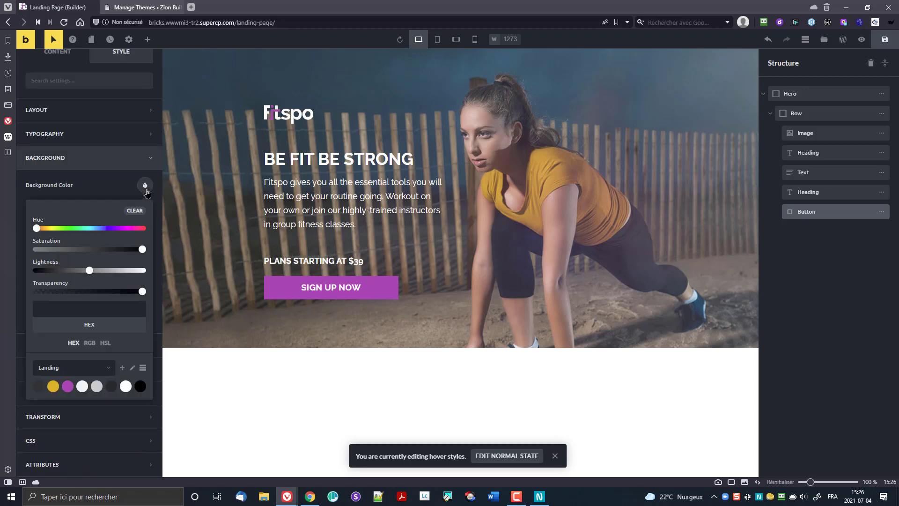
click(53, 386)
click(94, 189)
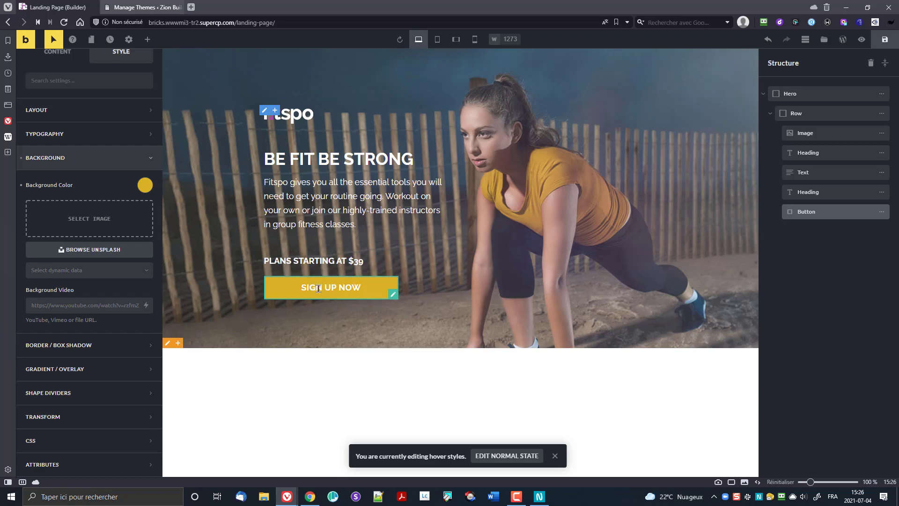
click(53, 41)
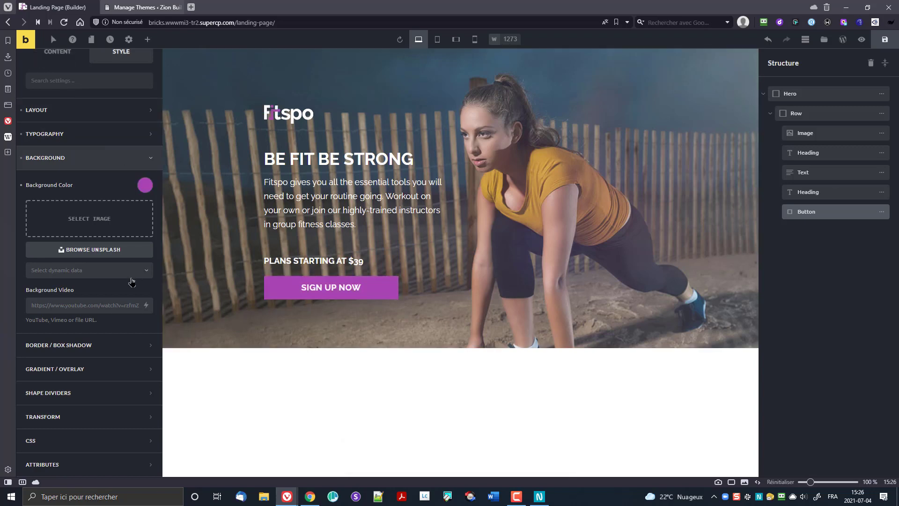
scroll(126, 300, up, 1)
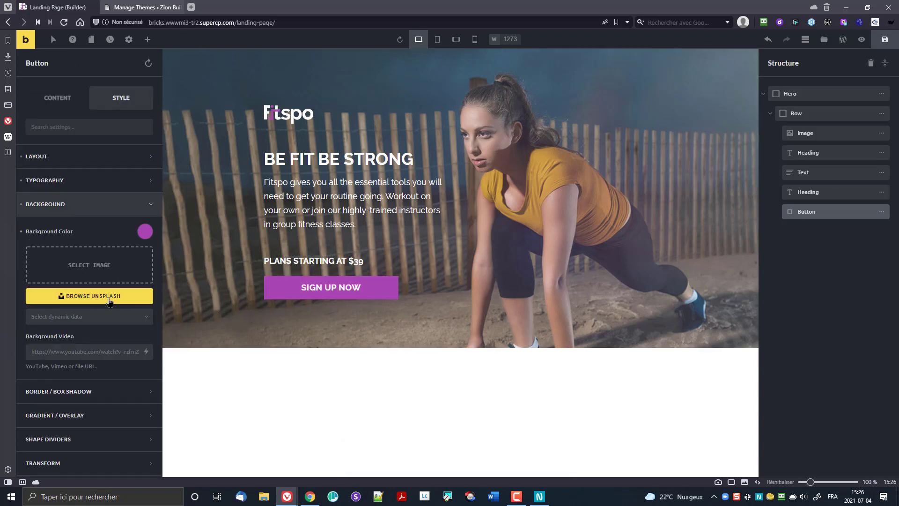
Step: Save the page, view its live front end in a new tab, and return to the builder
click(883, 42)
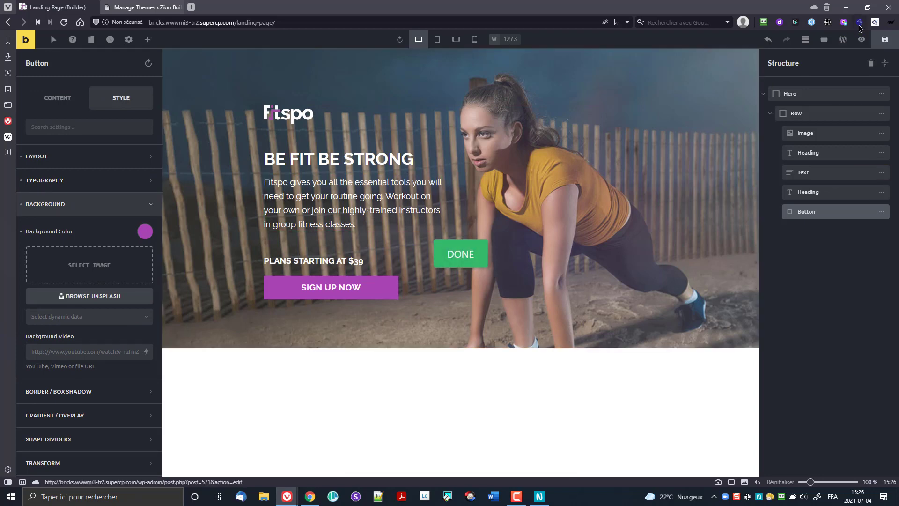
click(864, 44)
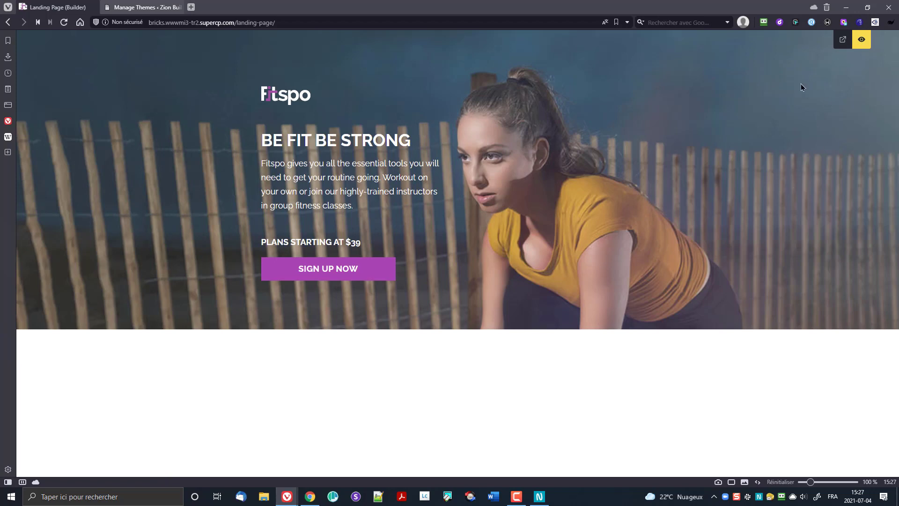
click(843, 41)
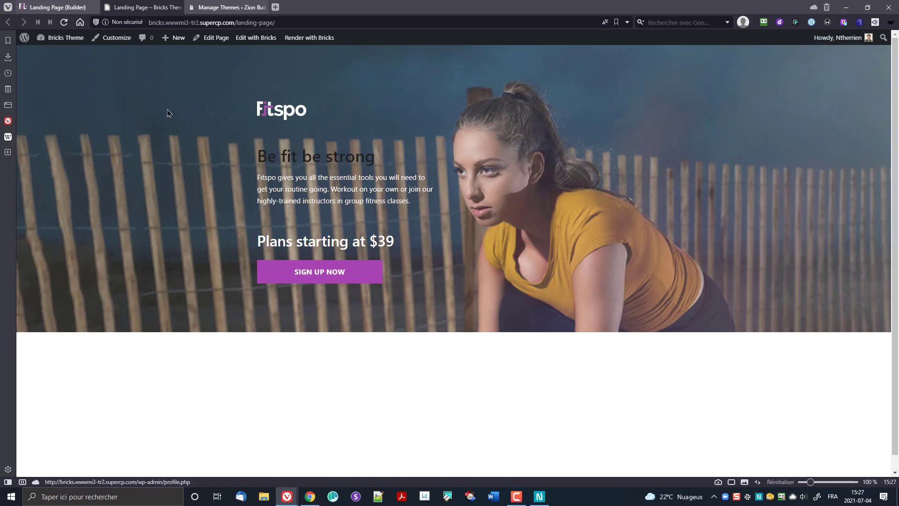
click(60, 7)
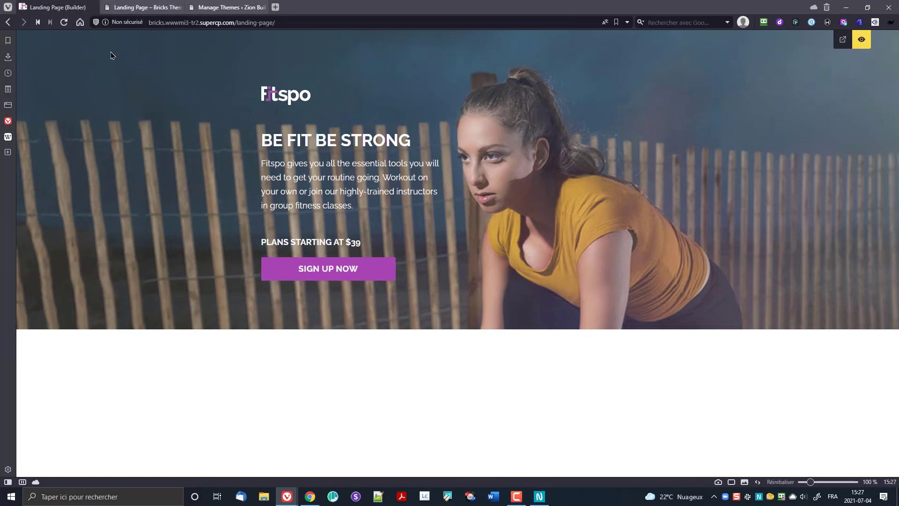
click(862, 41)
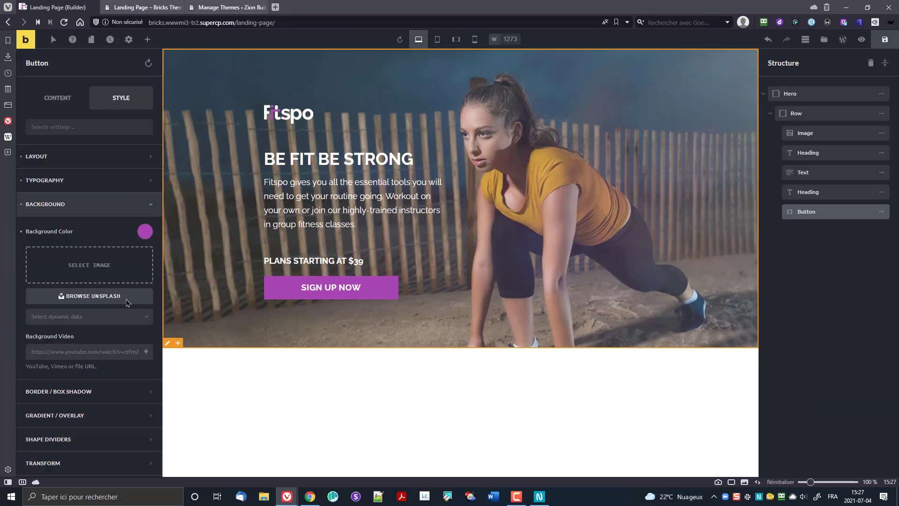
Step: Open the Theme Styles settings and expand the Typography section
click(128, 39)
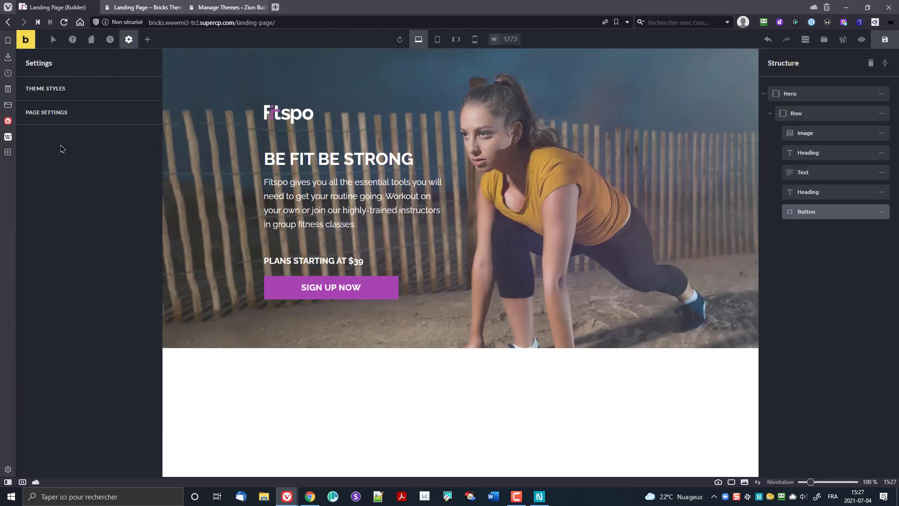
click(61, 89)
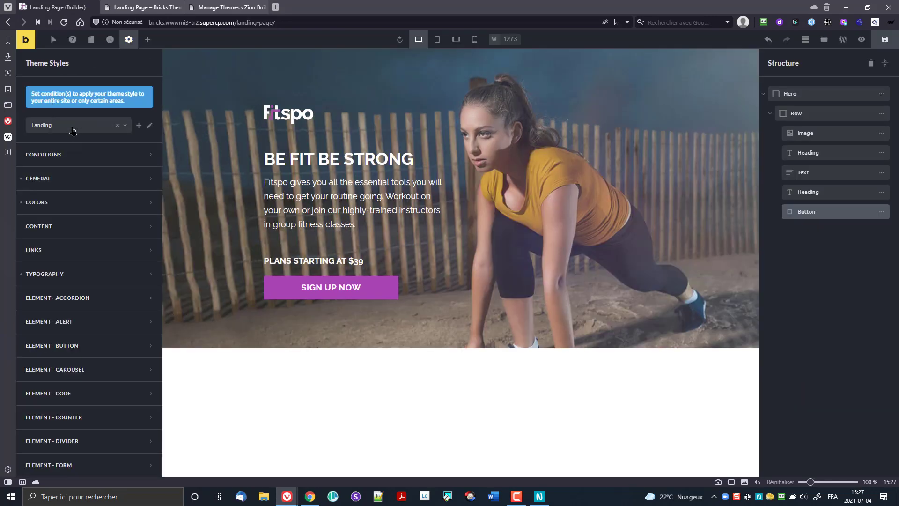
click(57, 184)
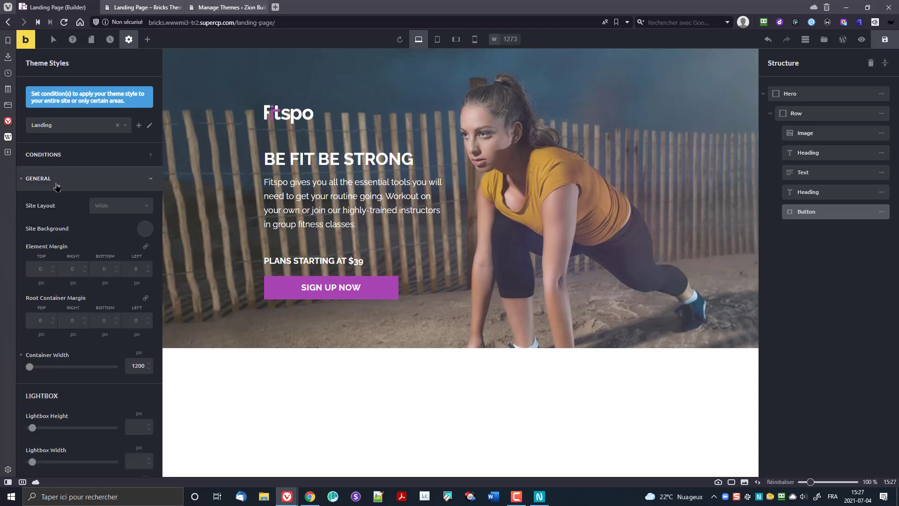
click(57, 185)
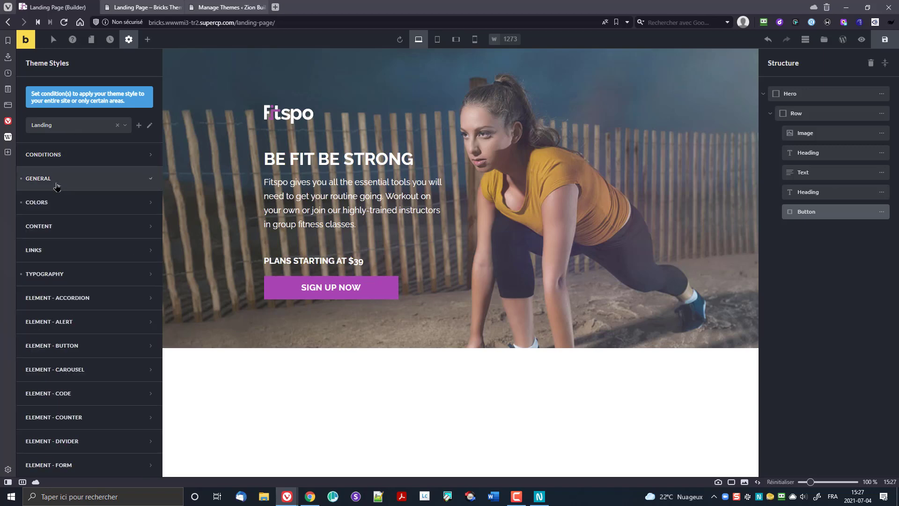
click(56, 210)
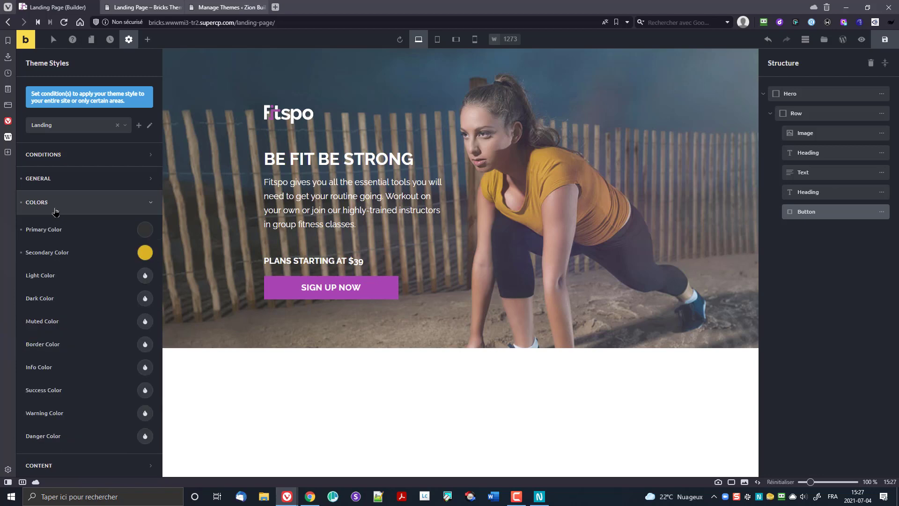
click(56, 211)
click(59, 276)
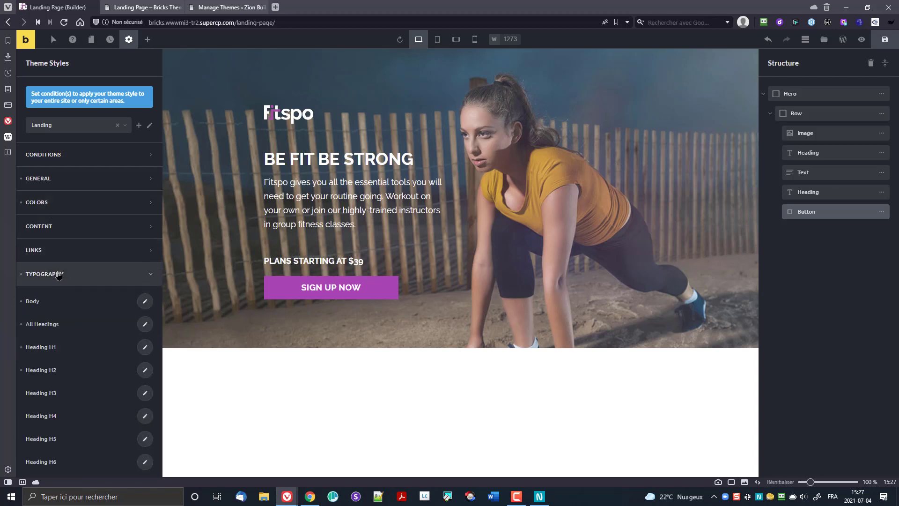
scroll(84, 295, down, 2)
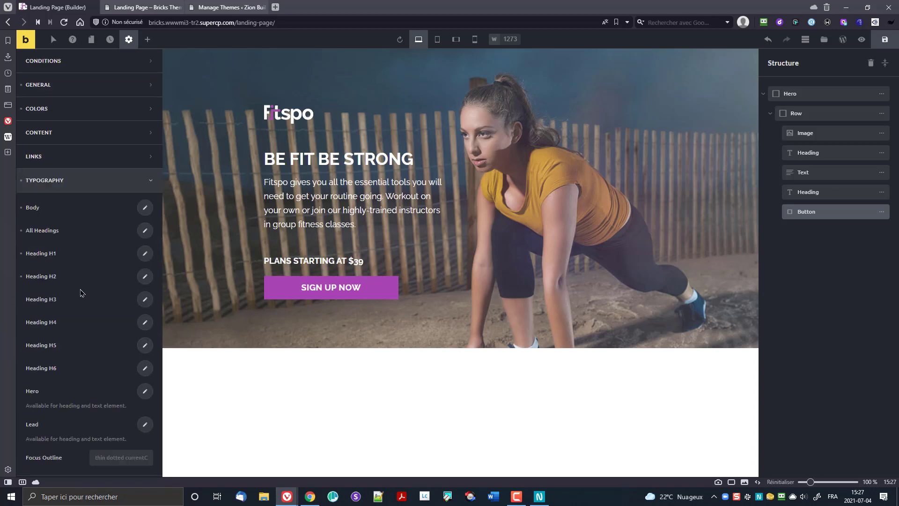
Step: Inspect the All Headings, H1 and H2 typography settings, with H2 at 18 px
click(143, 234)
scroll(95, 265, down, 3)
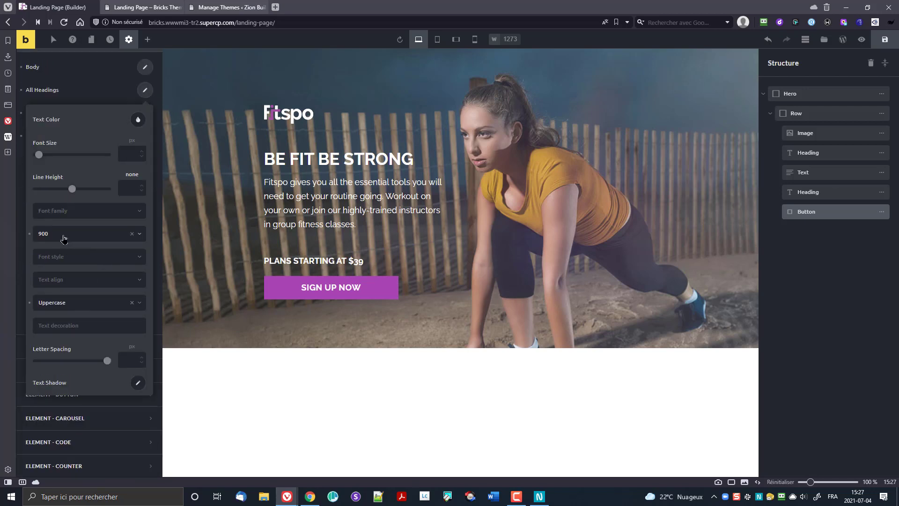
click(78, 98)
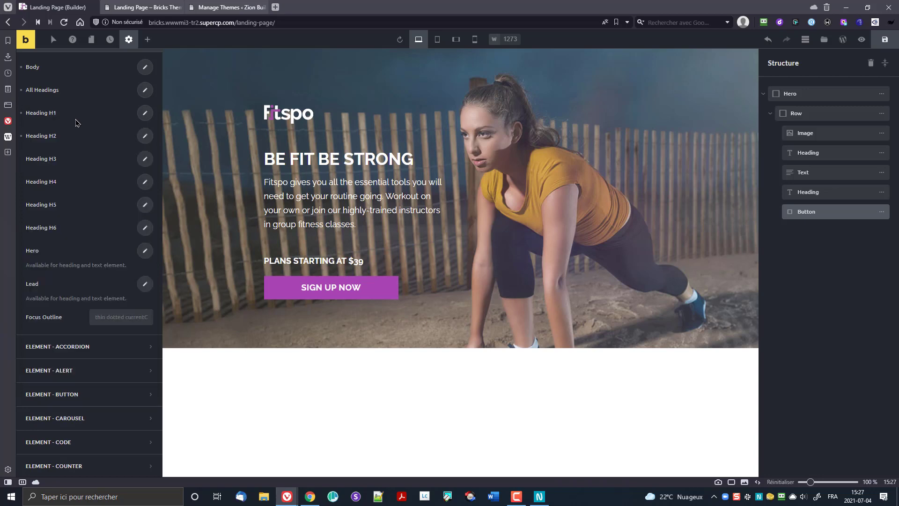
click(143, 115)
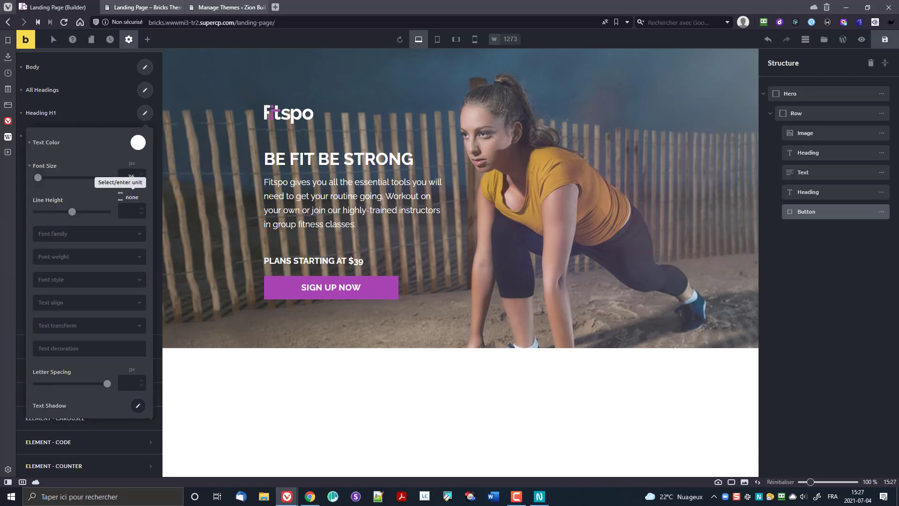
click(96, 117)
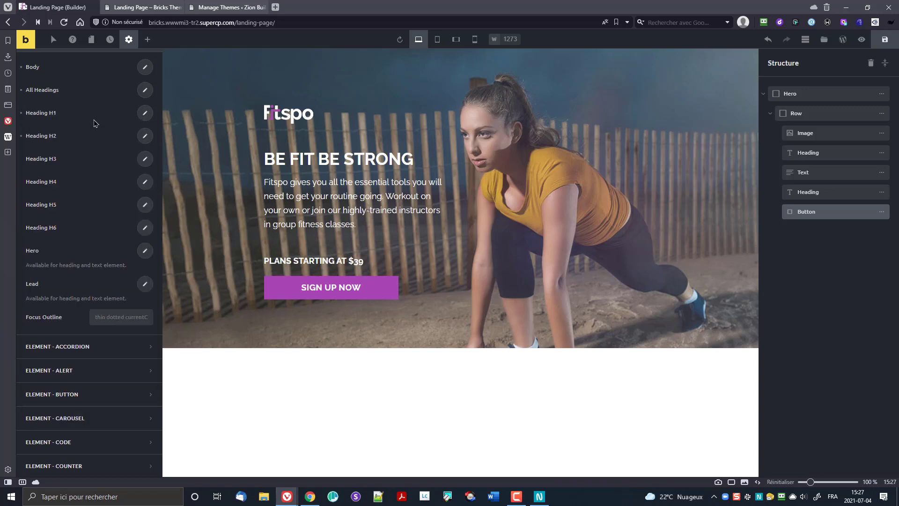
click(141, 139)
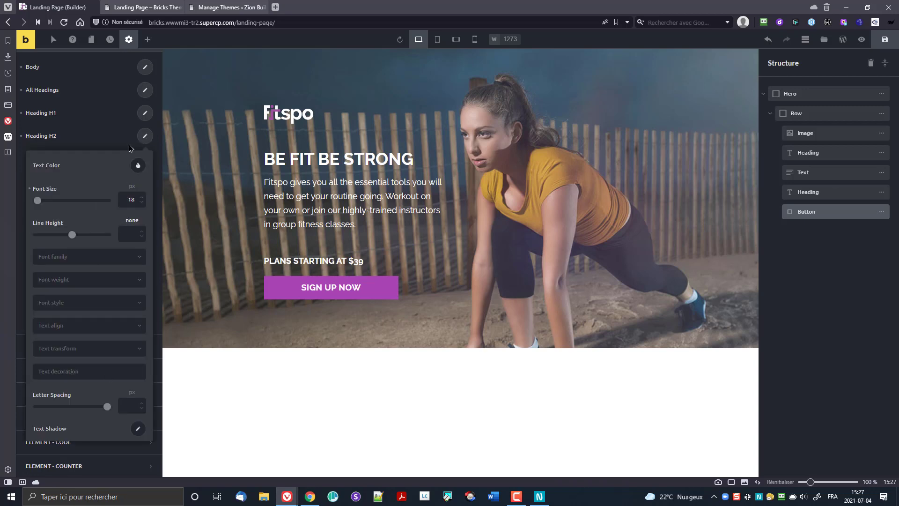
click(126, 143)
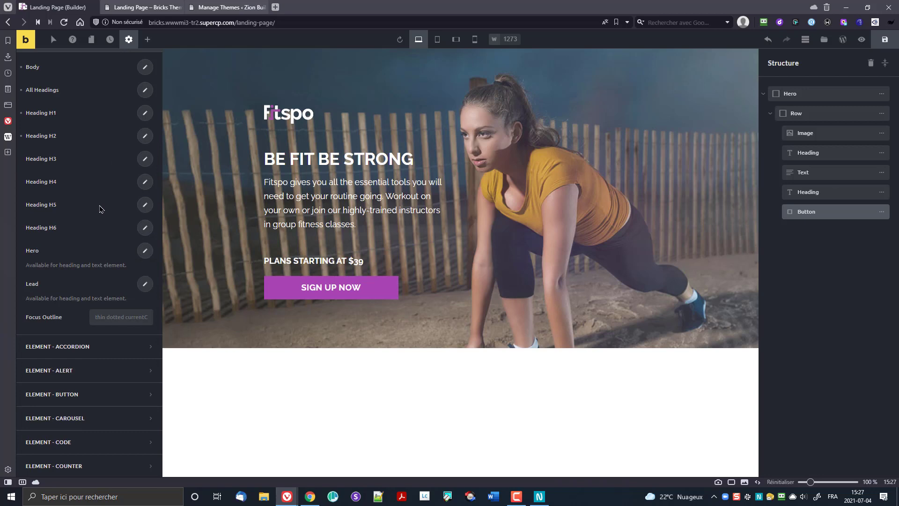
scroll(98, 205, up, 3)
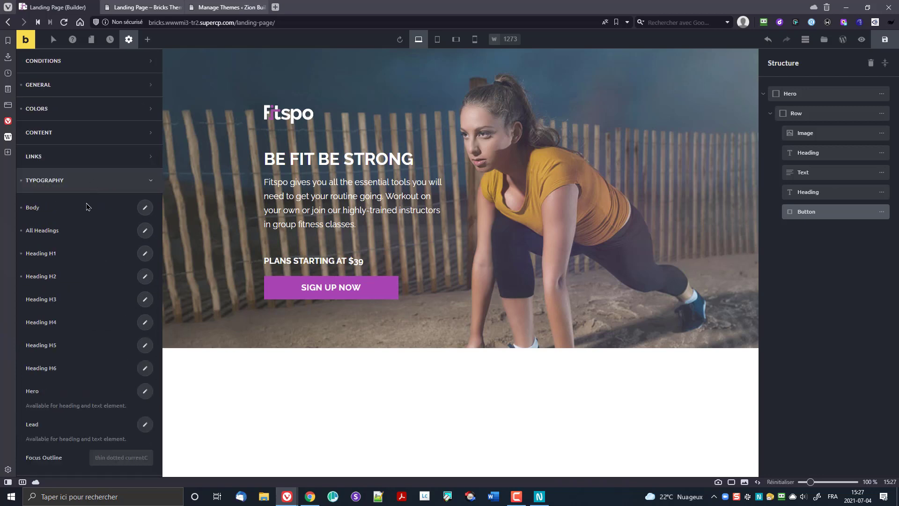
Step: Choose Raleway as the All Headings font family in the theme typography
click(144, 209)
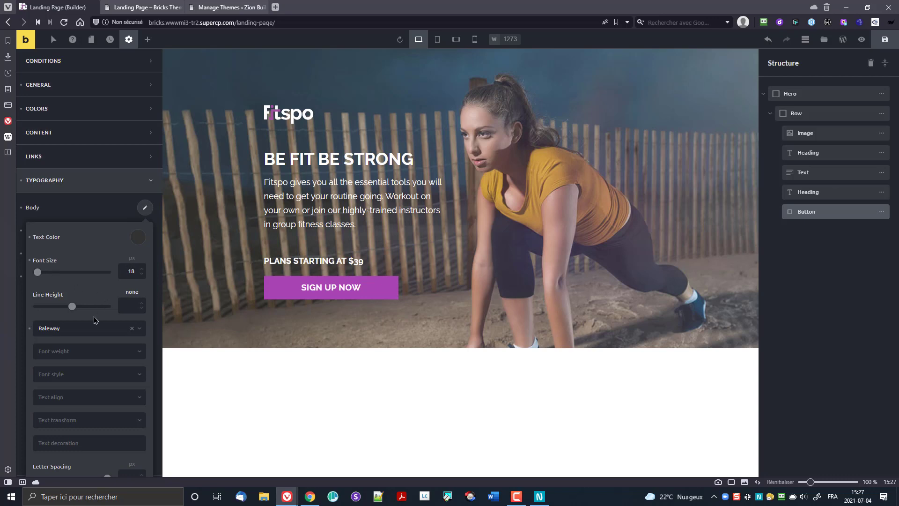
click(85, 217)
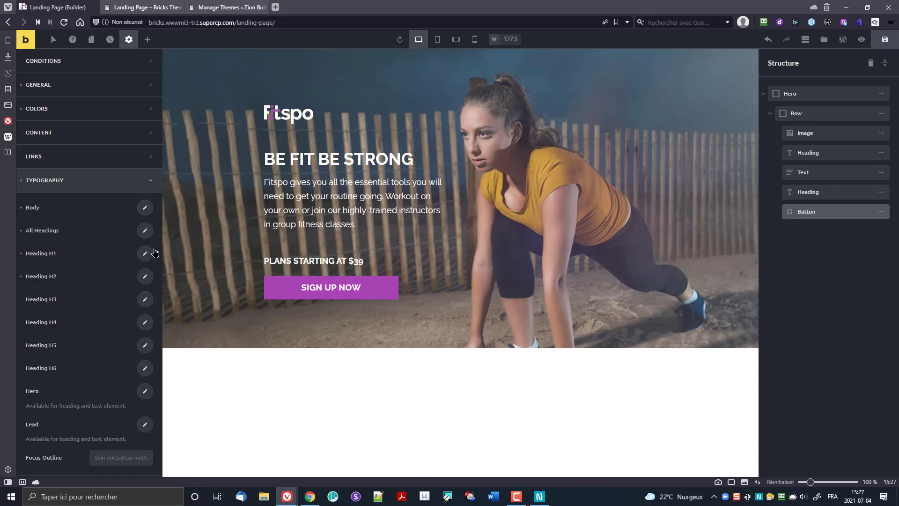
click(90, 282)
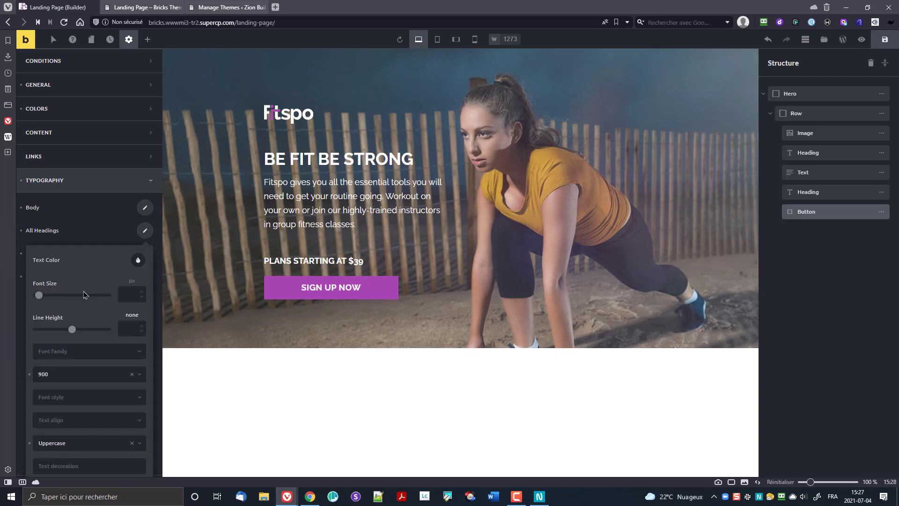
scroll(100, 271, down, 3)
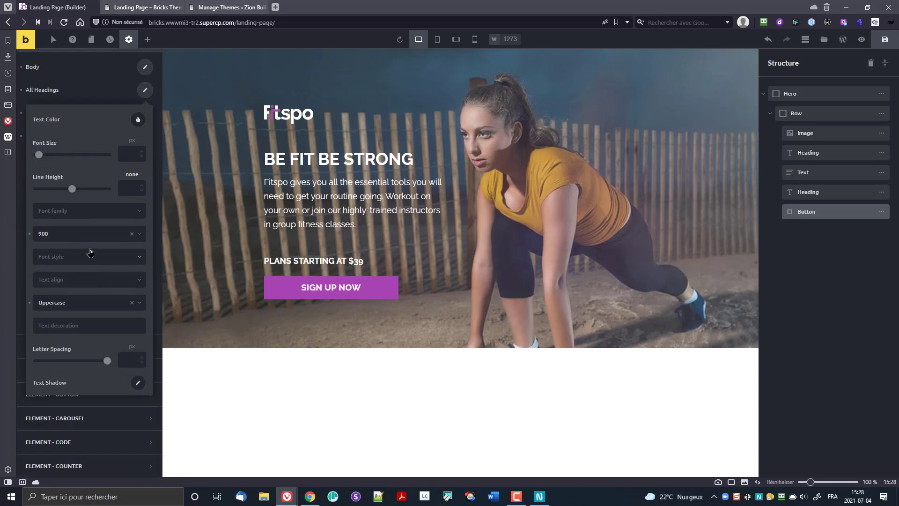
click(87, 215)
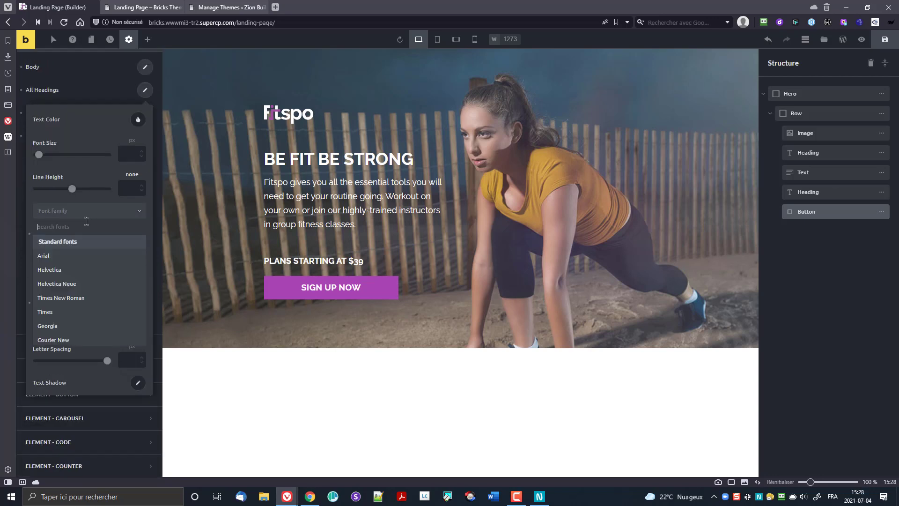
text(Rale)
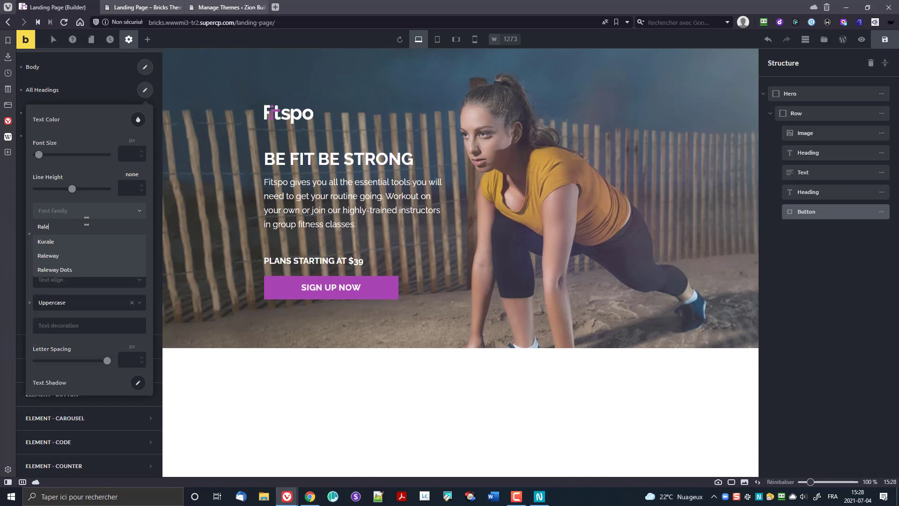
click(69, 255)
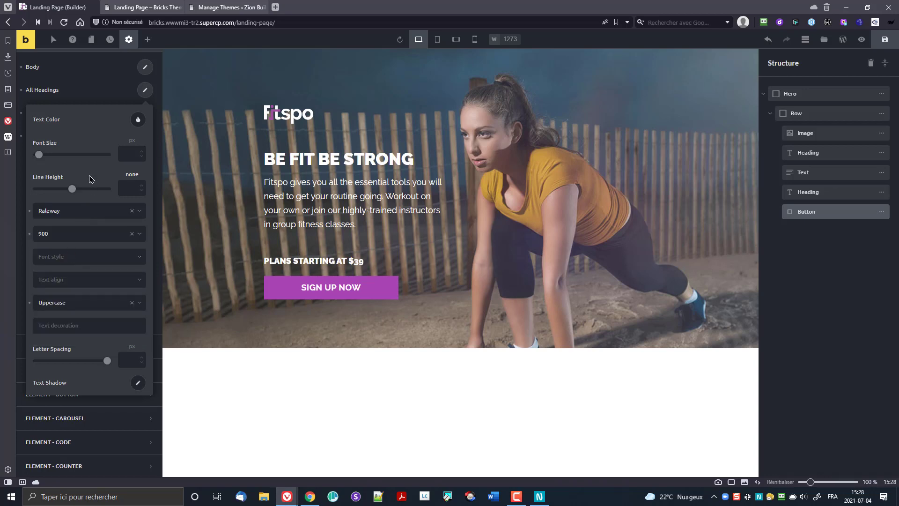
click(111, 91)
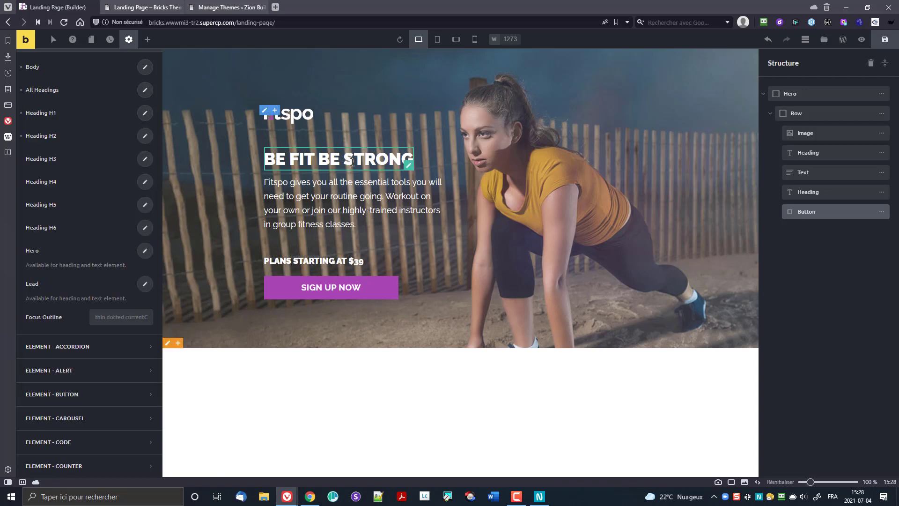
click(884, 42)
click(866, 43)
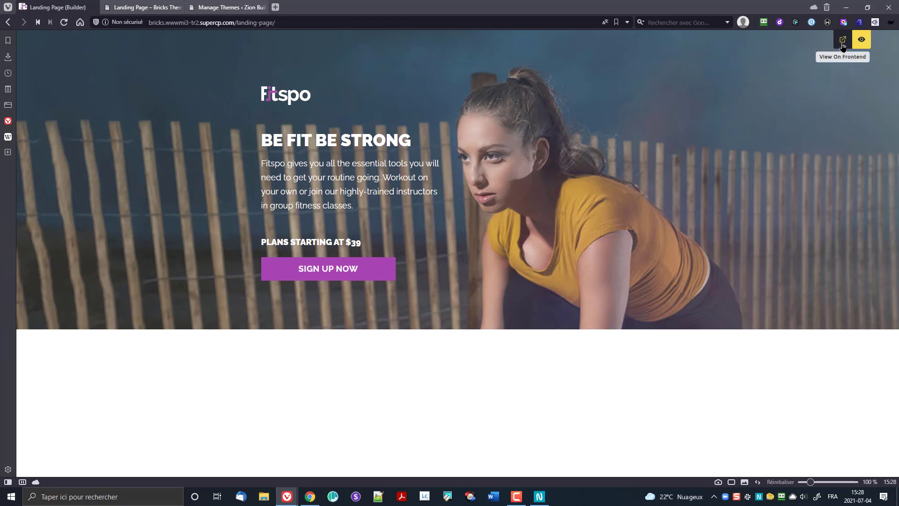
click(149, 6)
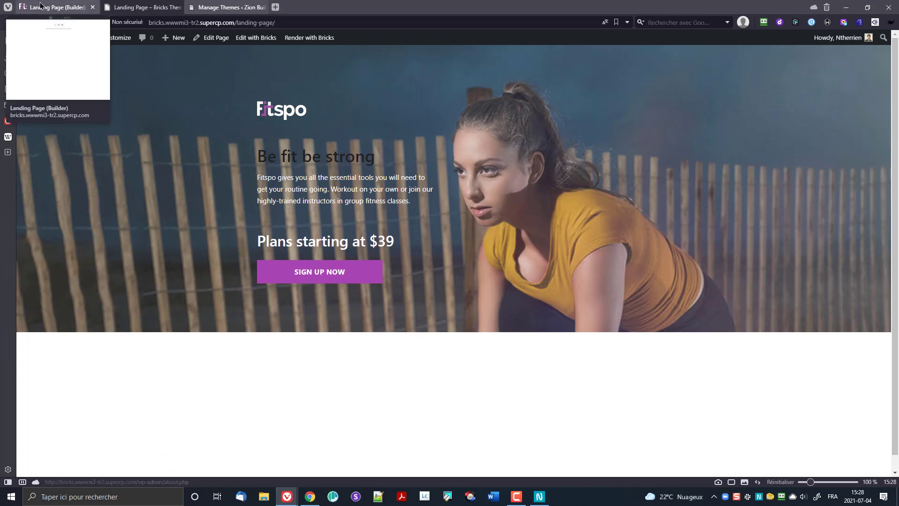
click(54, 7)
click(136, 3)
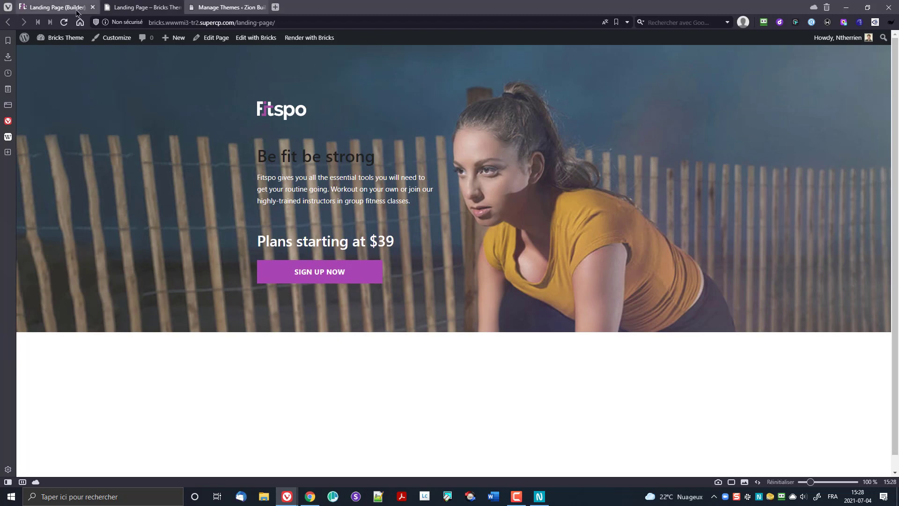
click(56, 7)
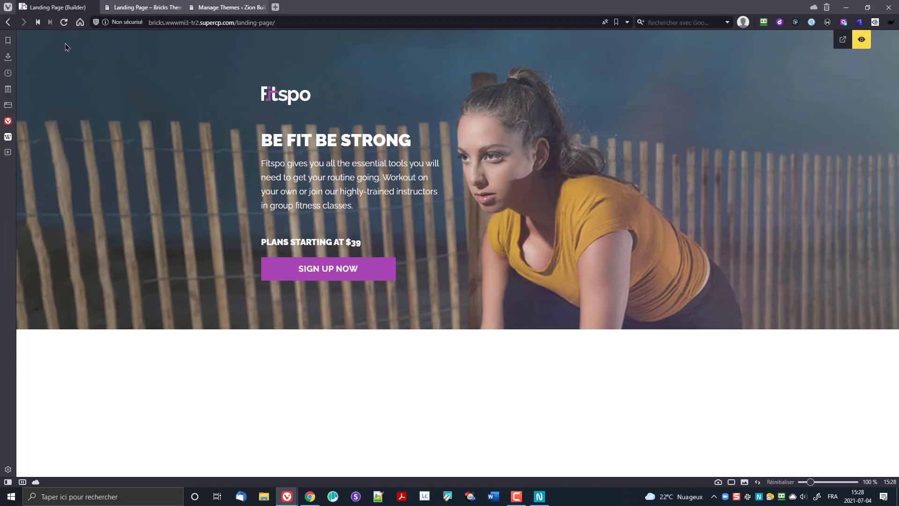
click(862, 39)
Step: Make the BE FIT BE STRONG heading white with a 36 px font size
click(343, 166)
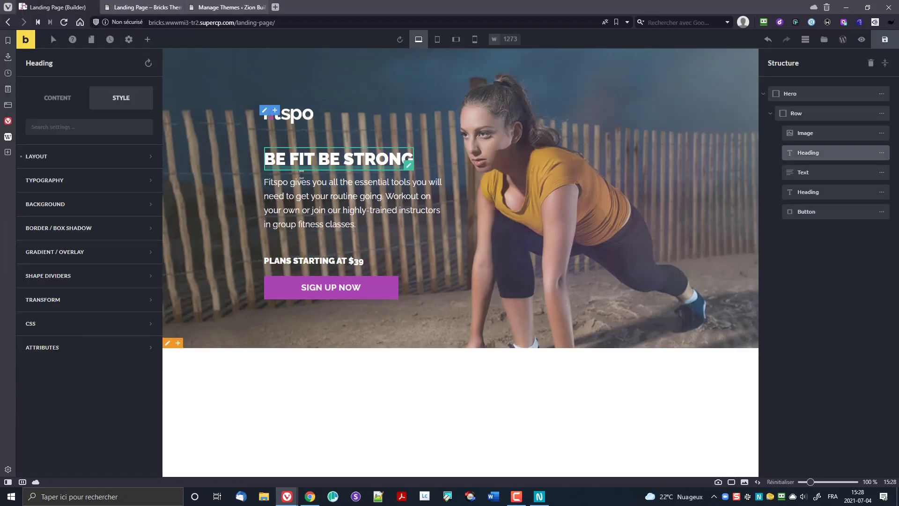
click(84, 181)
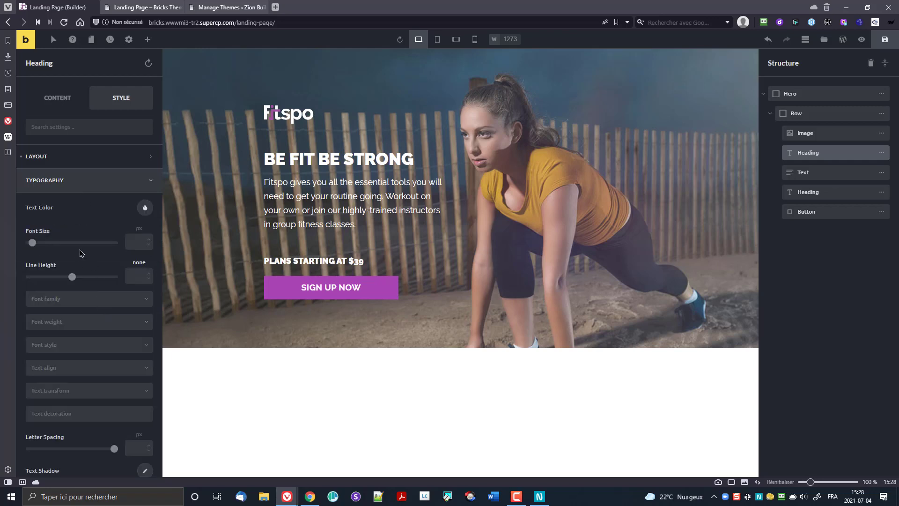
click(145, 207)
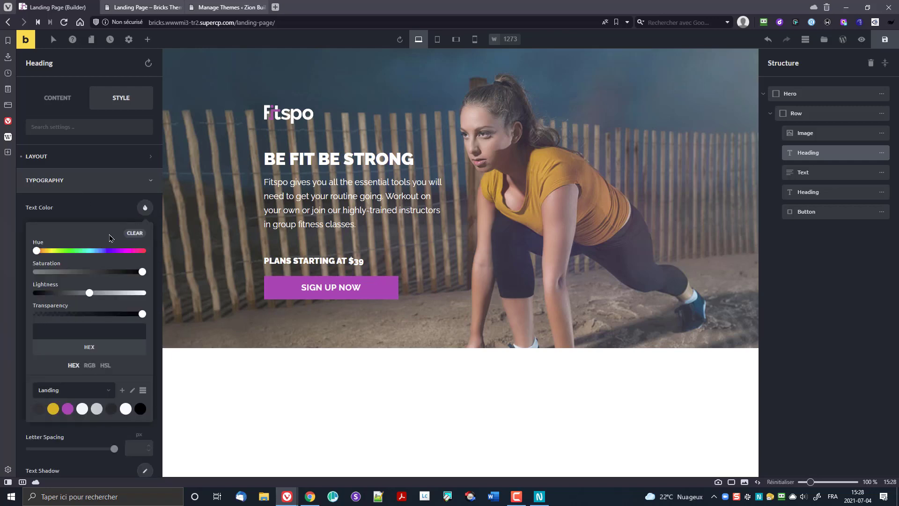
click(125, 409)
click(98, 206)
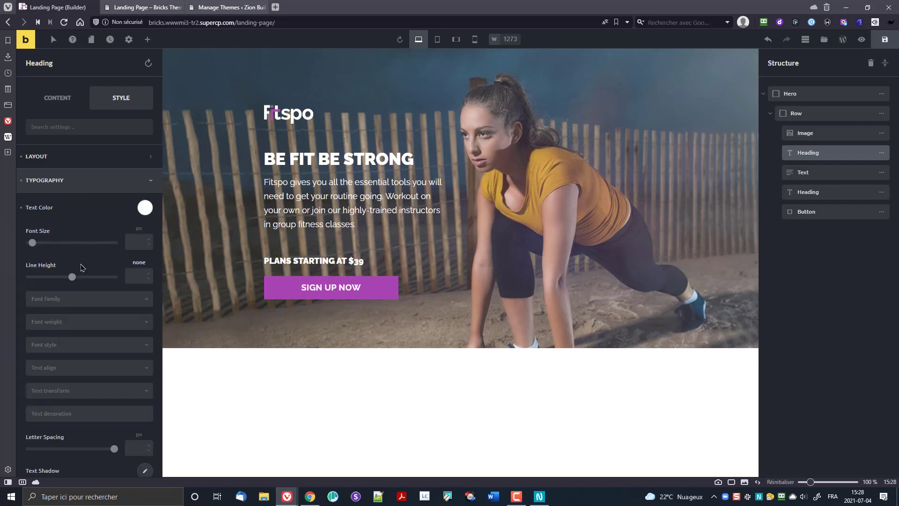
click(134, 242)
text(36)
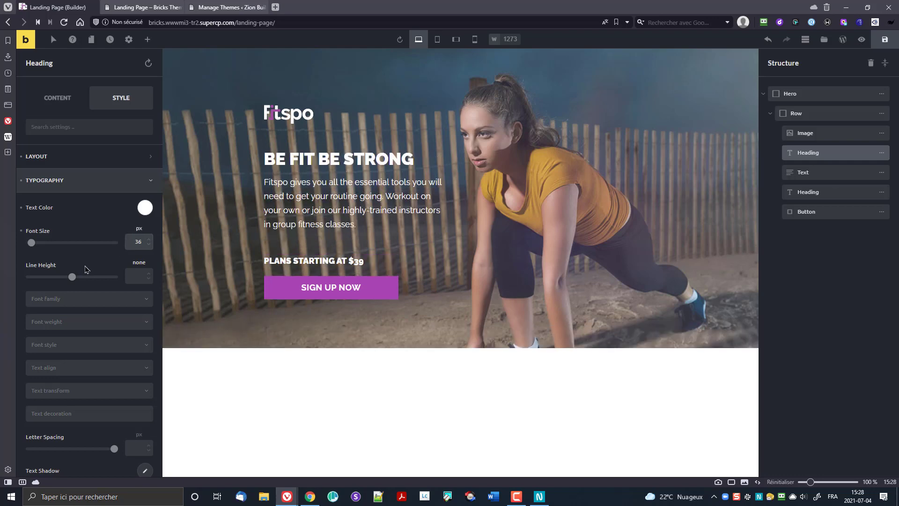
click(78, 267)
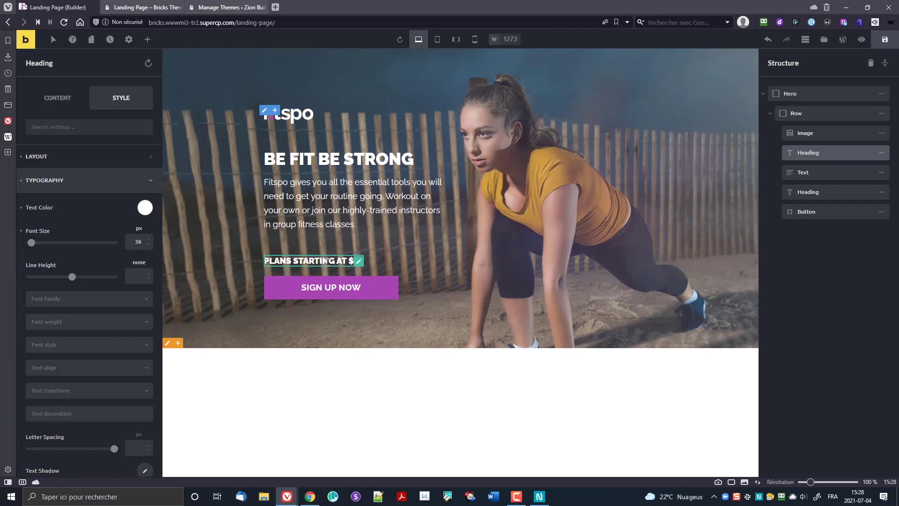
Step: Save, then make the heading uppercase and check it on the live page
click(883, 41)
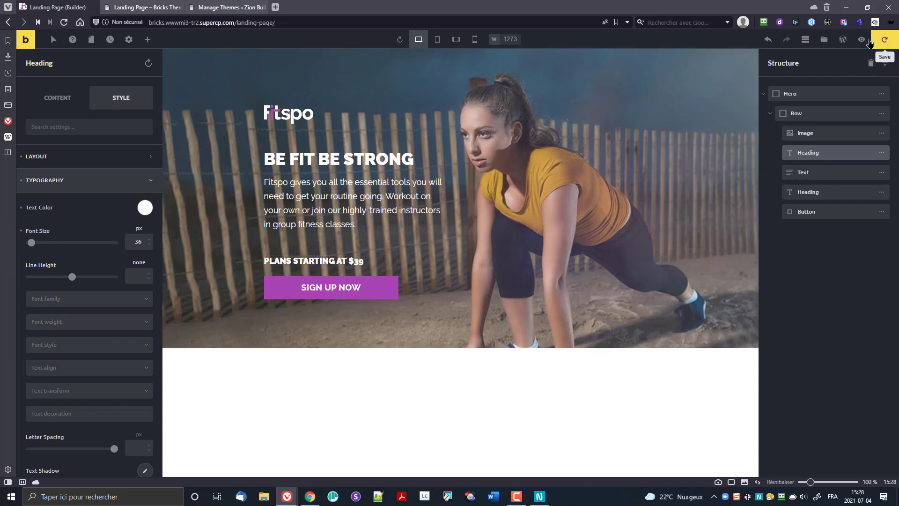
click(64, 23)
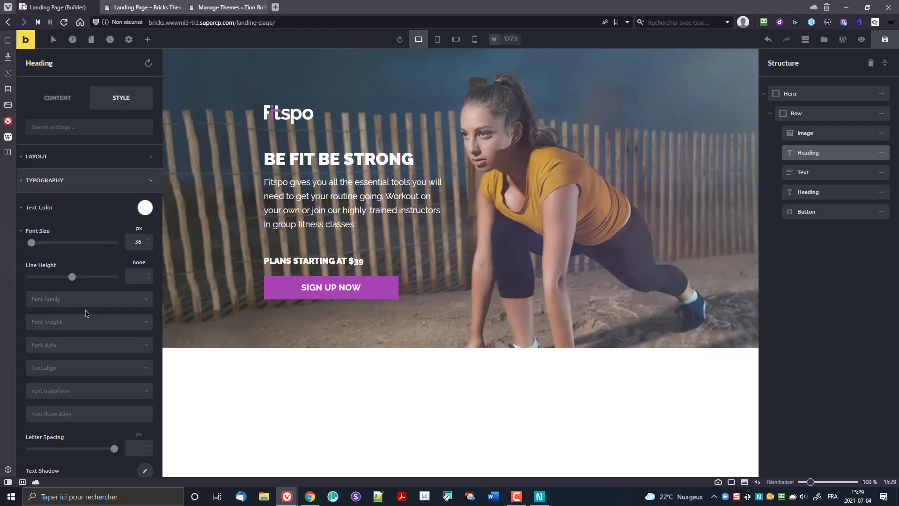
scroll(86, 312, down, 2)
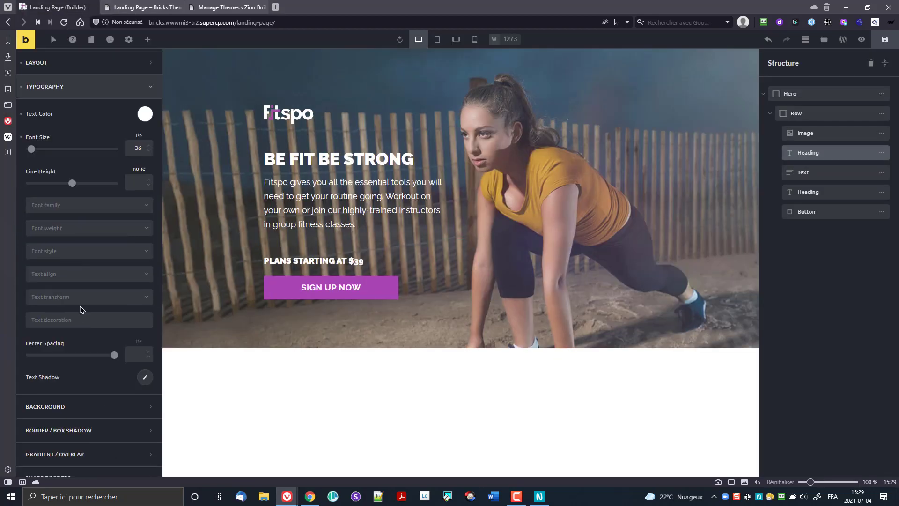
click(80, 300)
click(77, 326)
click(895, 43)
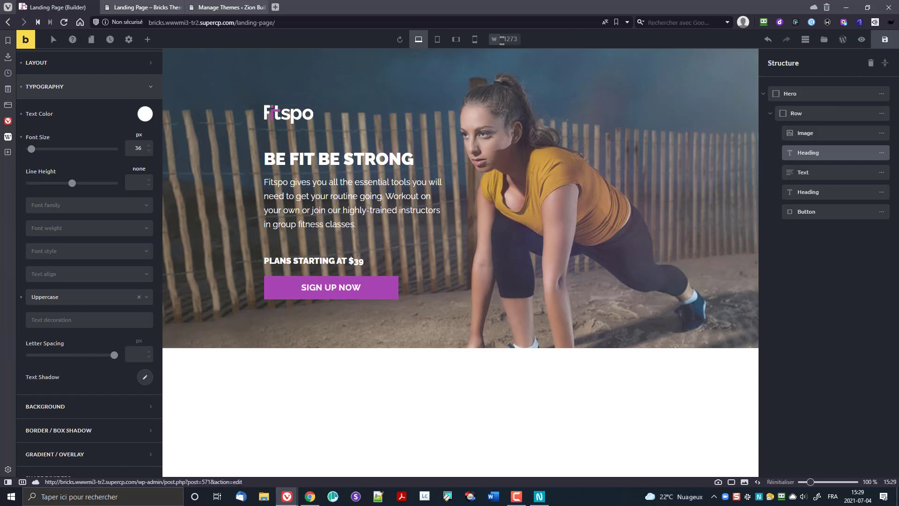
click(152, 7)
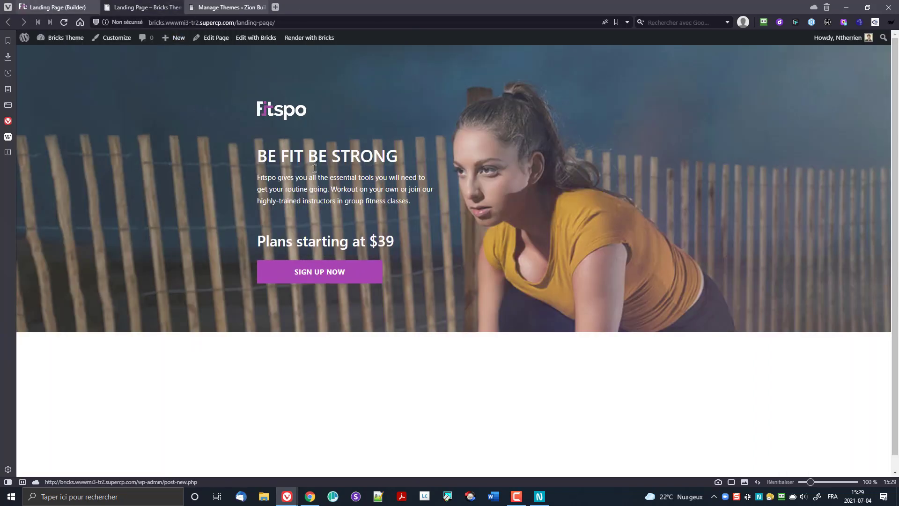
click(56, 6)
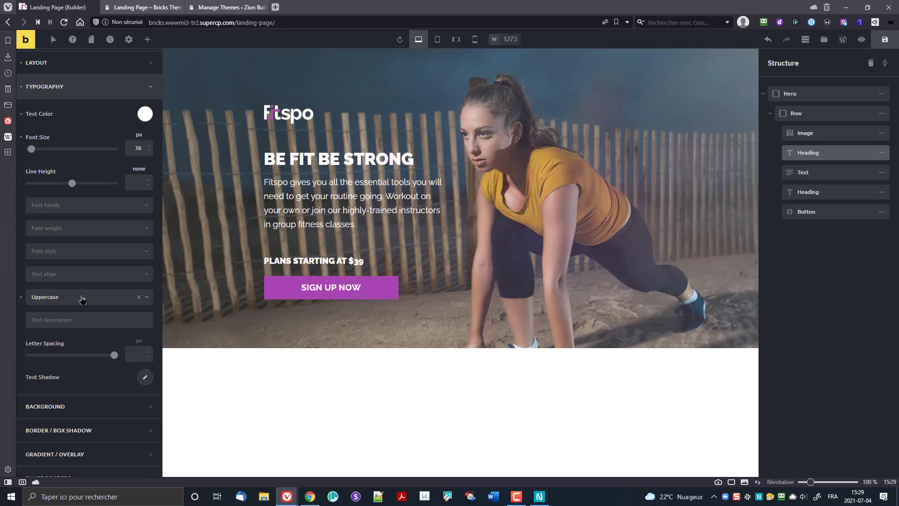
Step: Set the heading font weight to 900, save, and check the live page
click(61, 236)
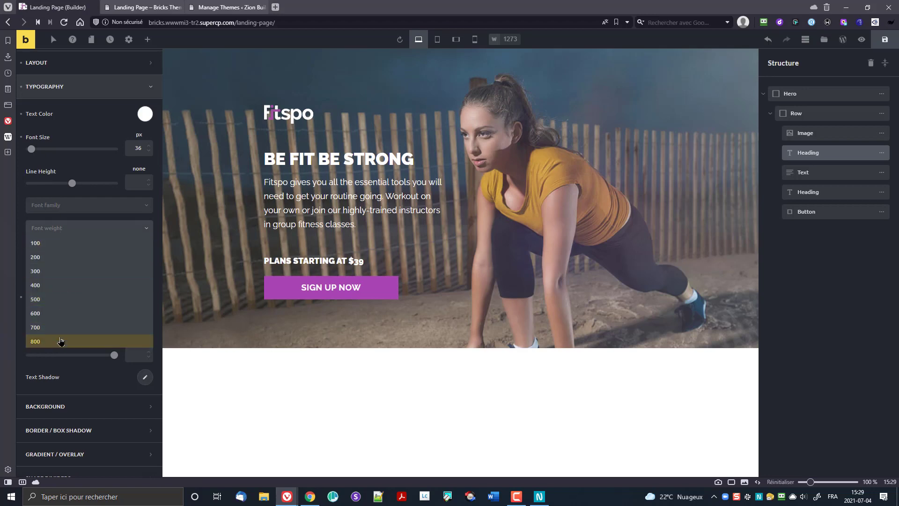
click(60, 340)
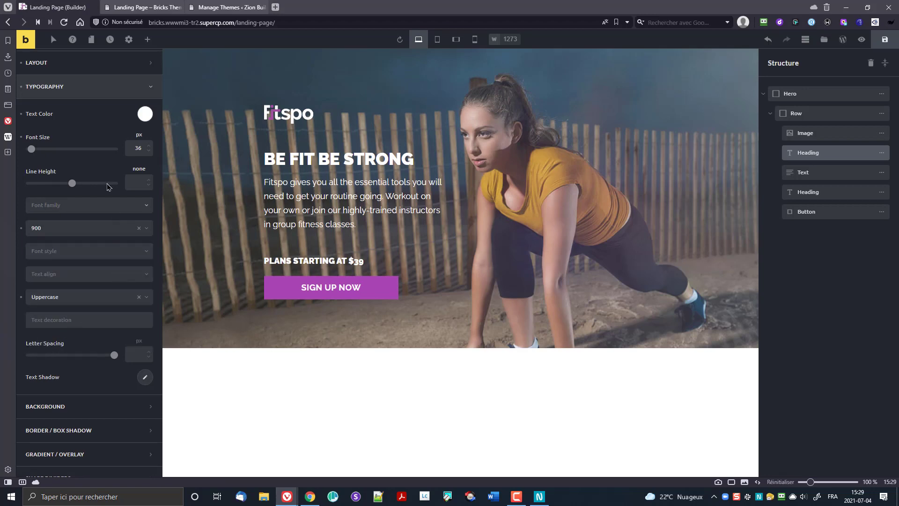
click(884, 42)
click(153, 4)
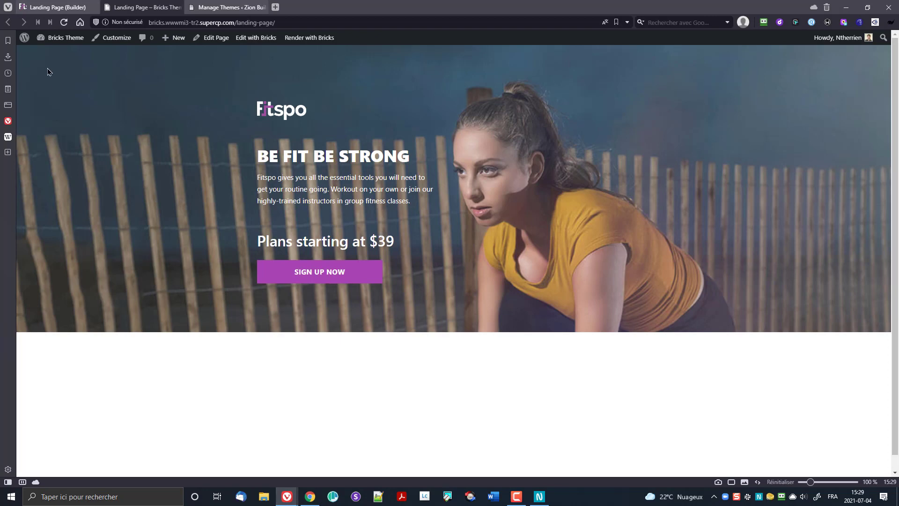
click(56, 7)
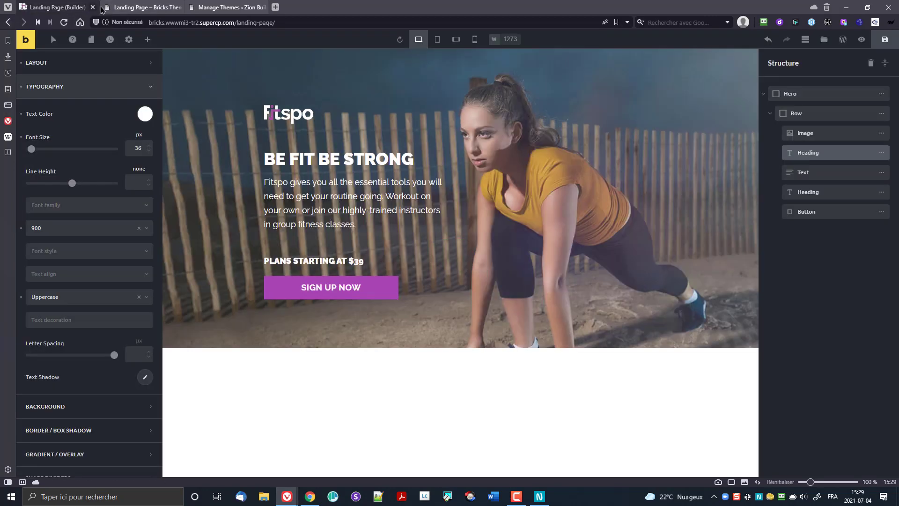
Step: Make the PLANS STARTING AT $39 heading uppercase, save, and check the live page
click(313, 262)
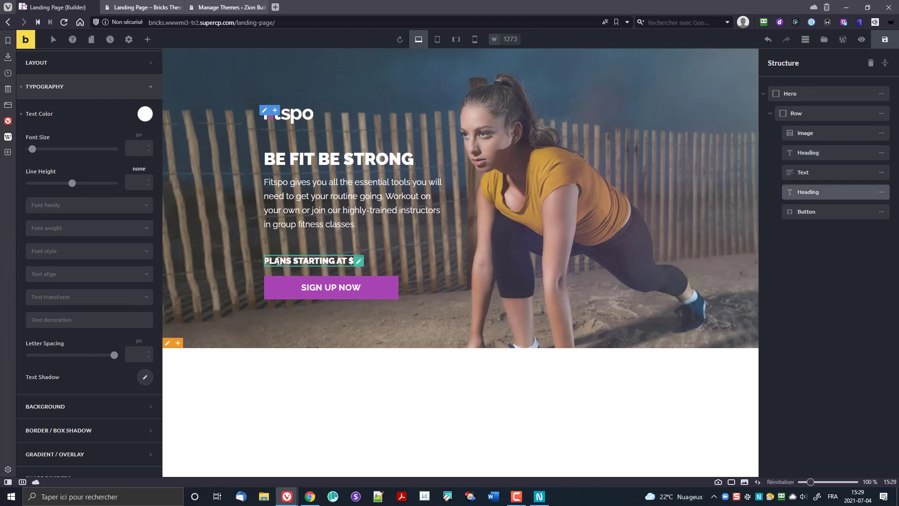
click(90, 206)
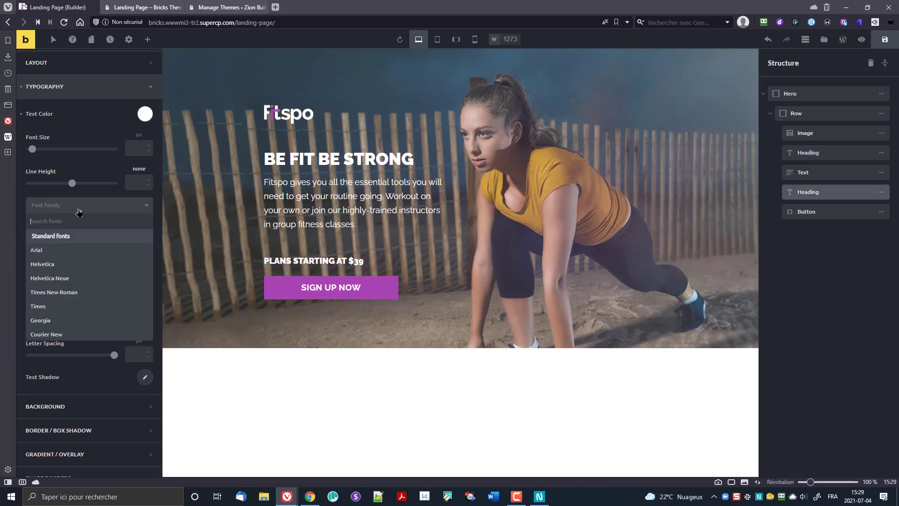
click(79, 210)
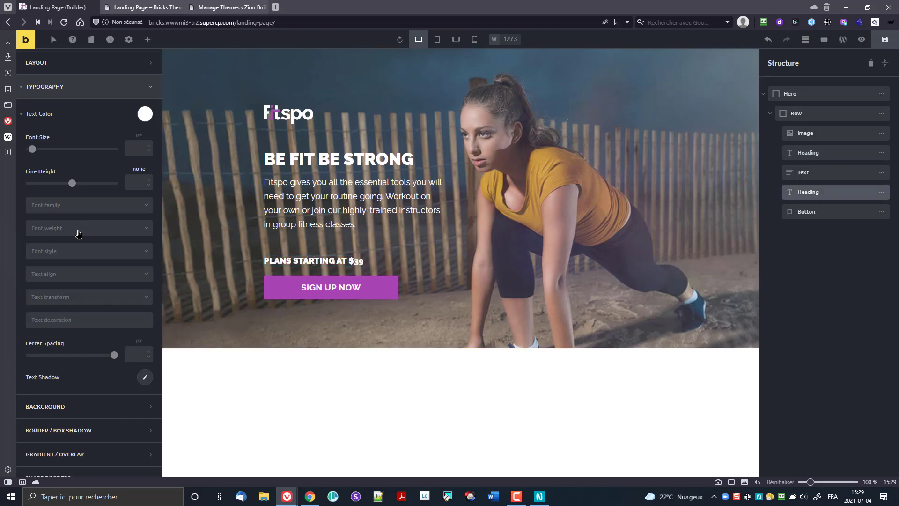
click(136, 148)
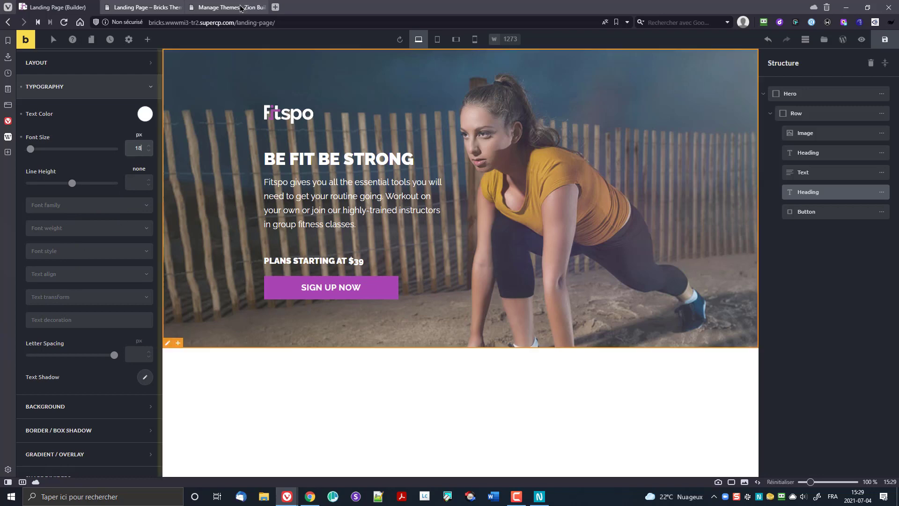
click(145, 7)
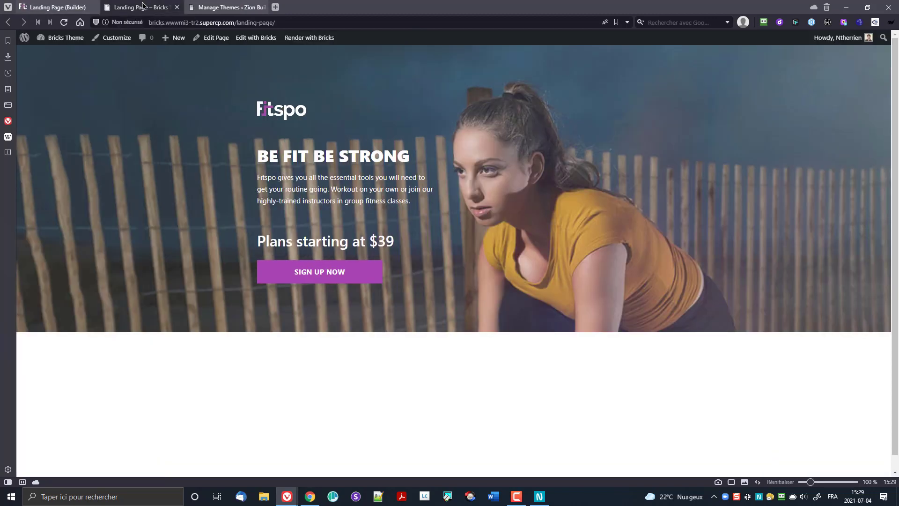
click(64, 6)
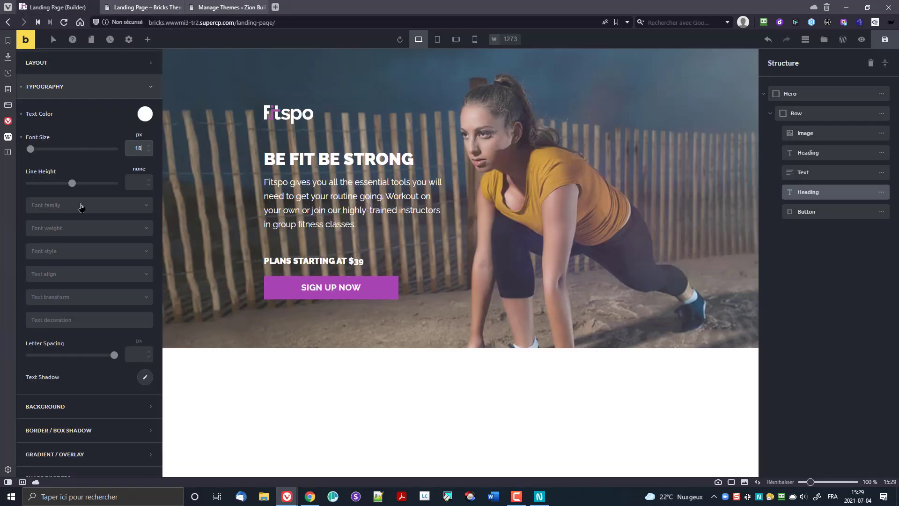
click(76, 299)
click(60, 326)
click(885, 39)
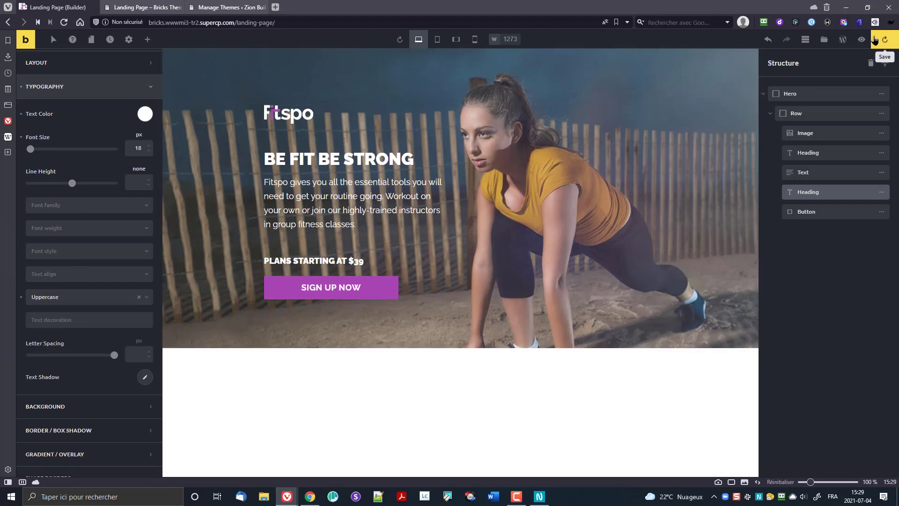
click(142, 7)
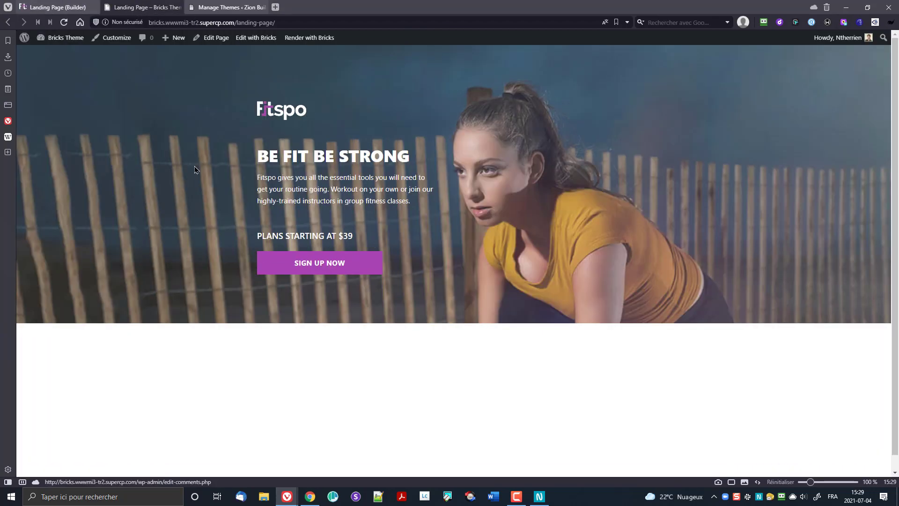
click(43, 5)
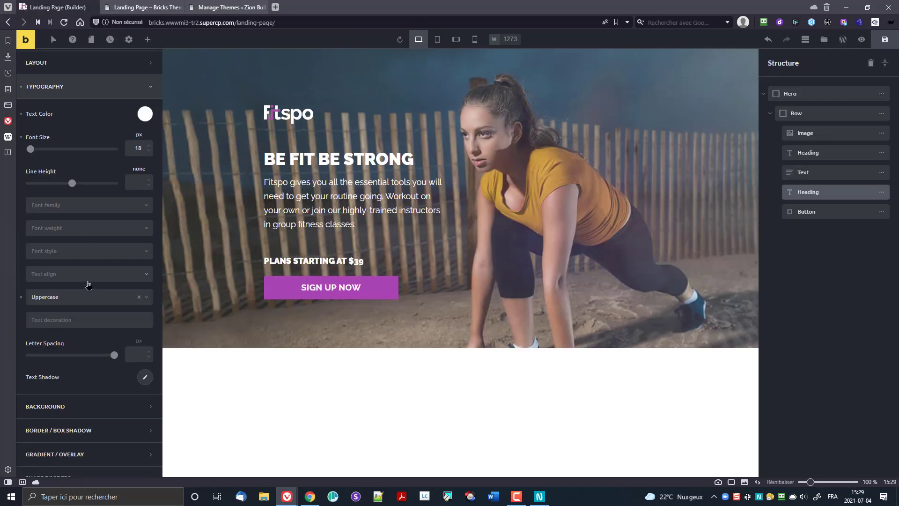
Step: Set the price heading's font weight to 900, save, and compare it on the live page
click(65, 232)
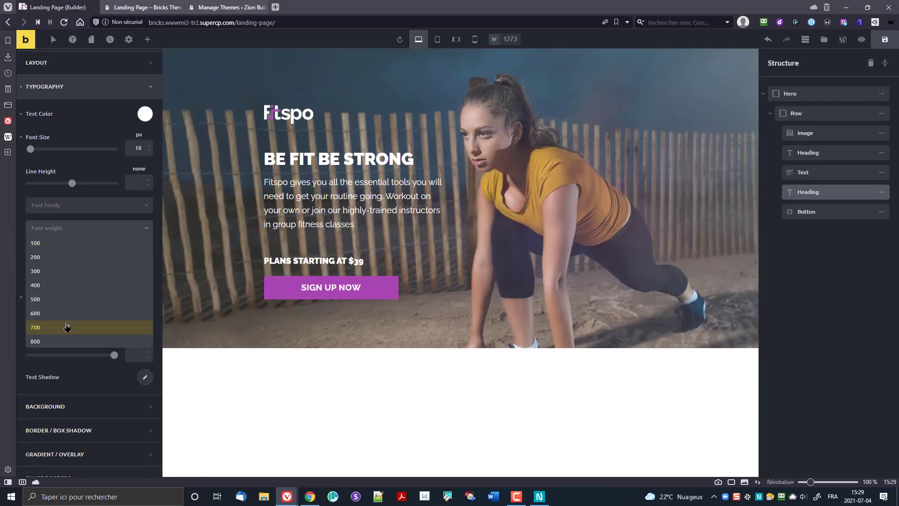
click(58, 340)
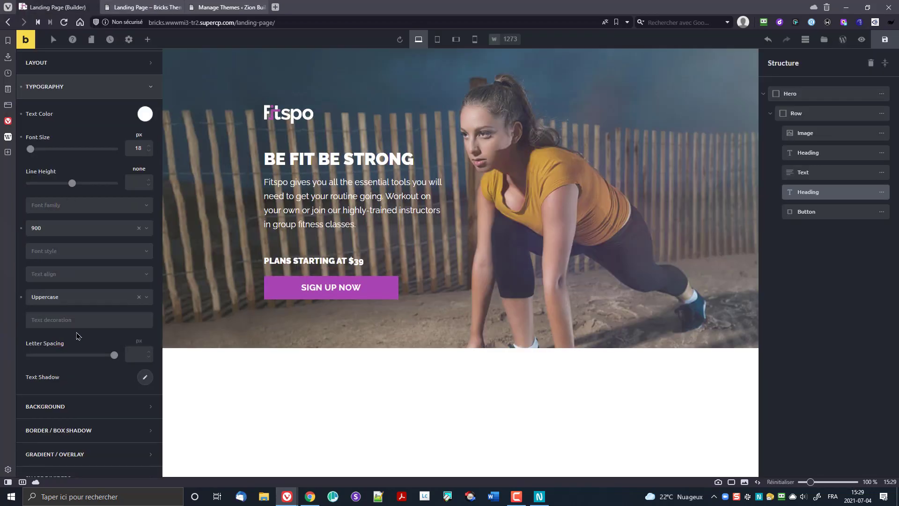
click(885, 40)
click(133, 6)
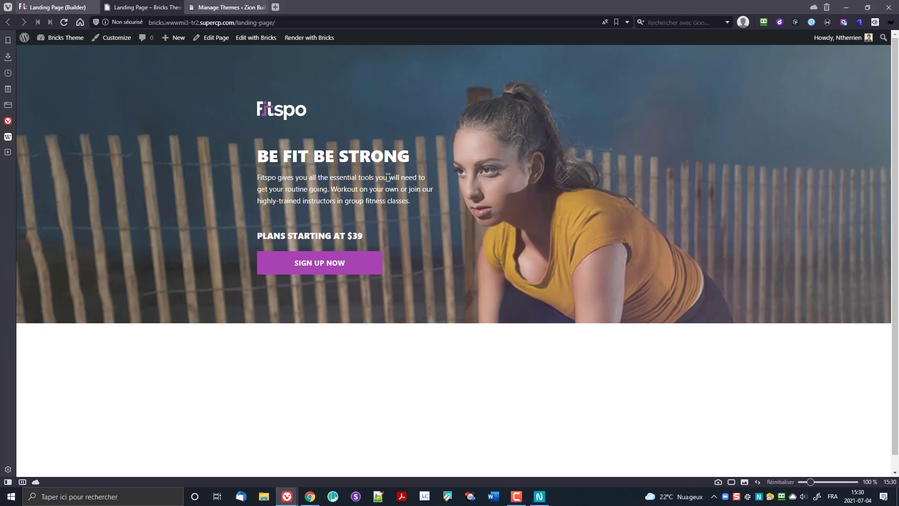
key(ctrl+Tab)
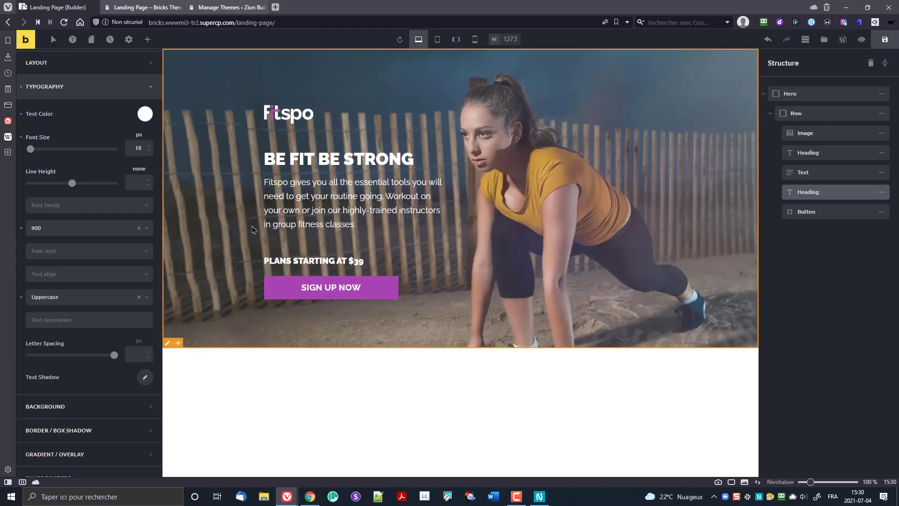
Step: Save with the paragraph text selected, check the live page, then go to the Zion site's Themes page
click(313, 199)
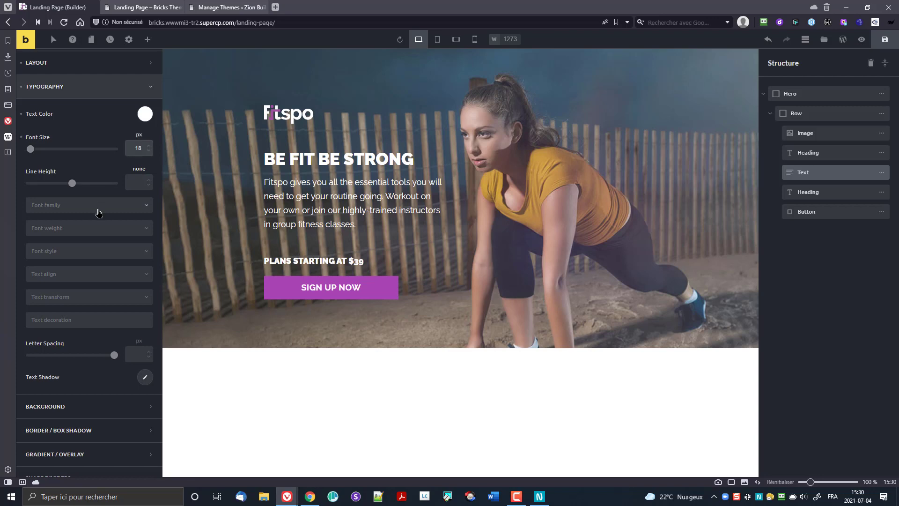
click(885, 39)
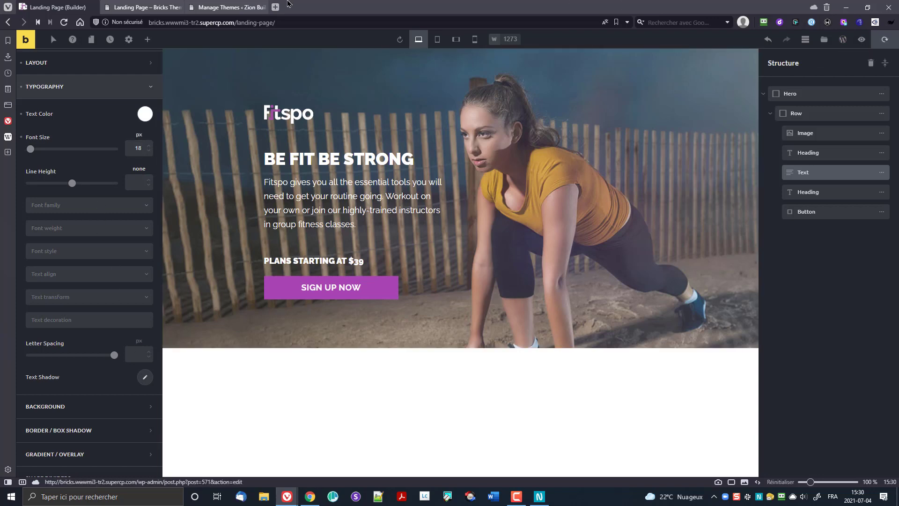
click(143, 7)
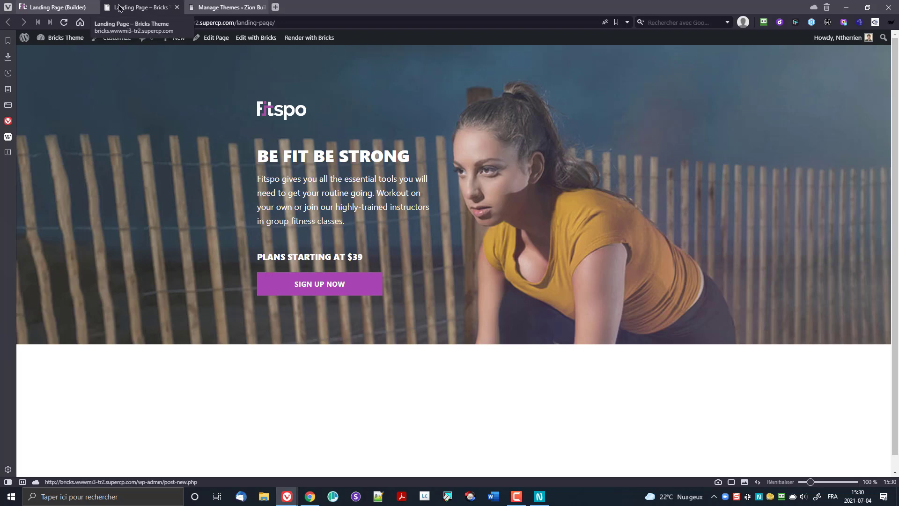
click(56, 7)
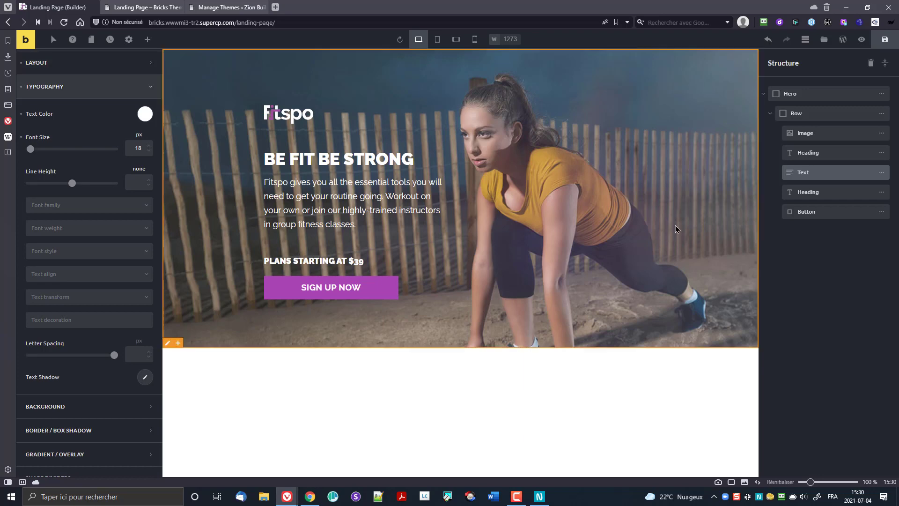
click(215, 11)
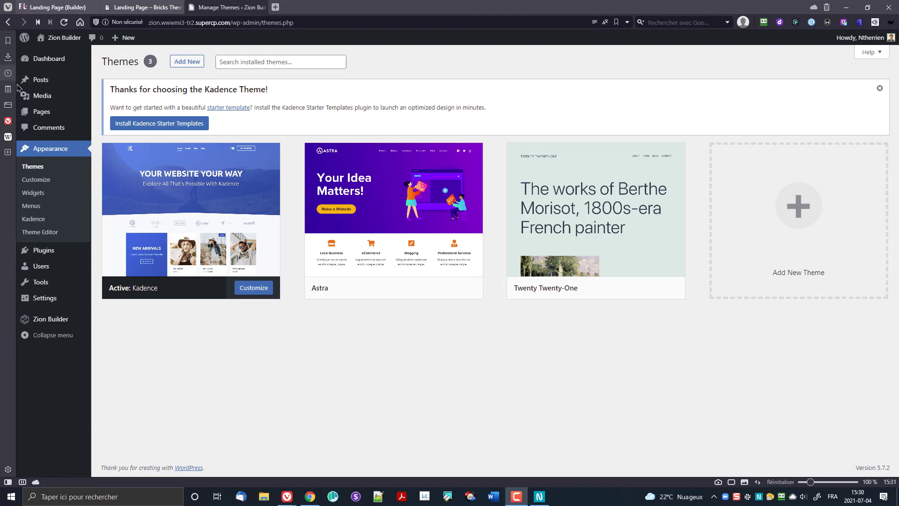
Step: Add and publish a new page titled 'Landing Page', then edit it with Zion Builder
mouse_move(55, 114)
click(155, 129)
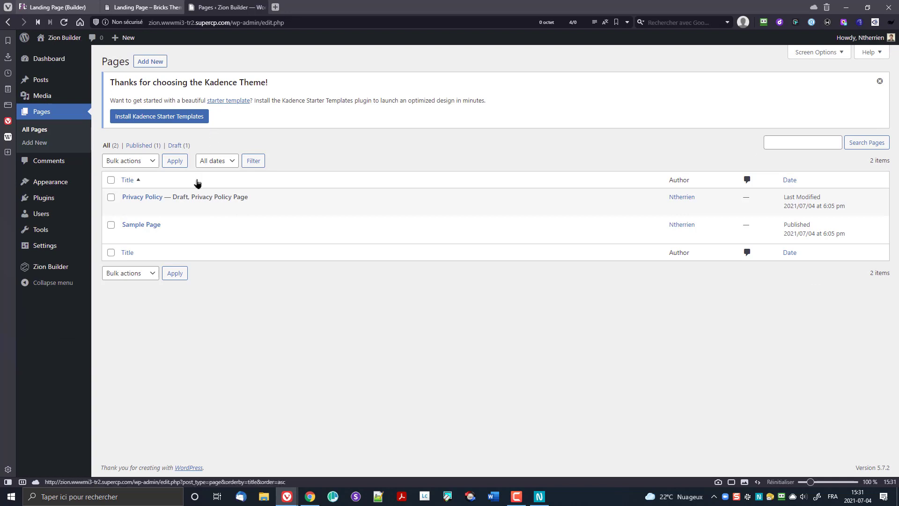
click(148, 62)
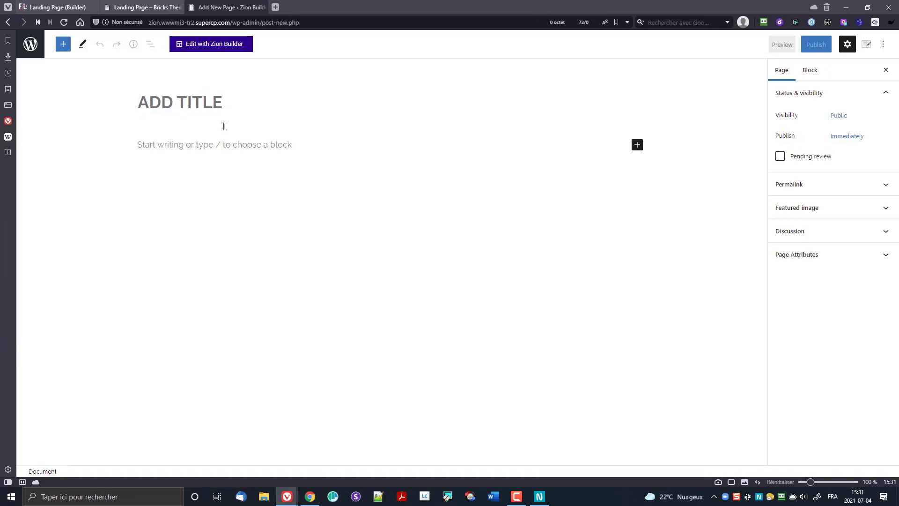
text(Landing Pa)
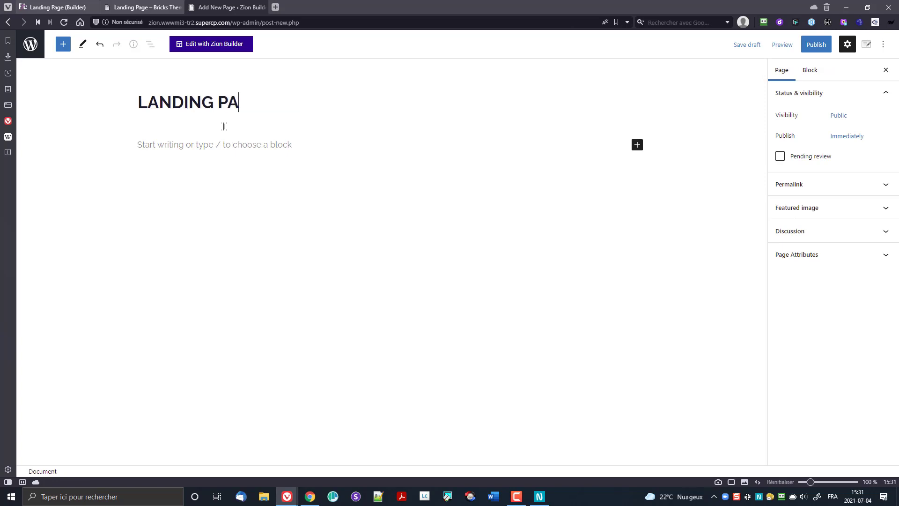
text(ge)
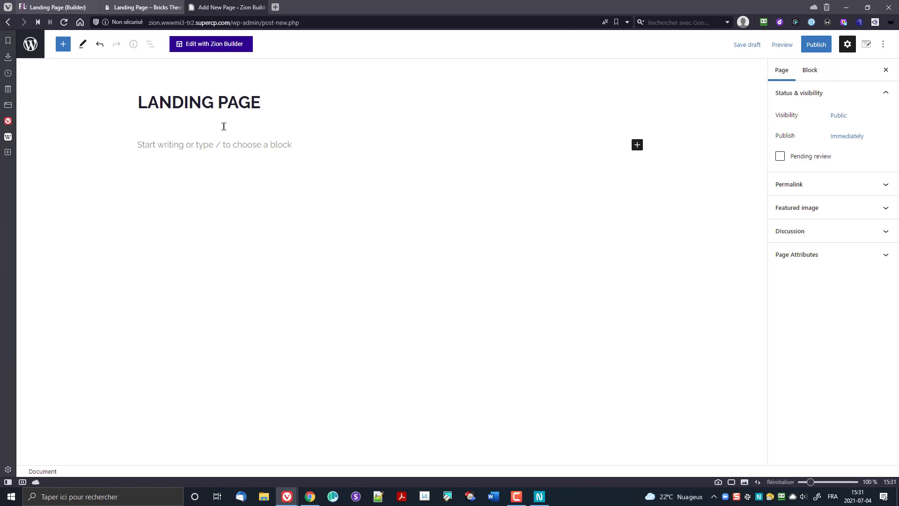
click(816, 44)
click(820, 44)
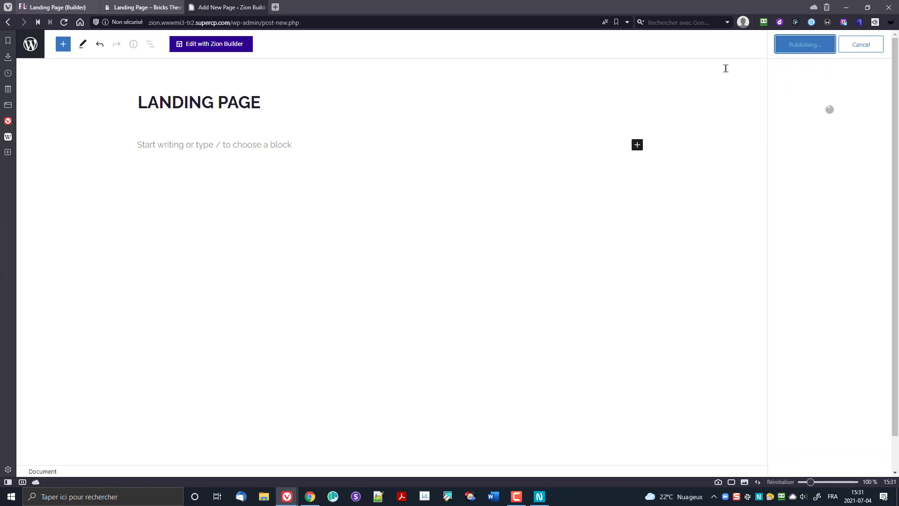
click(226, 47)
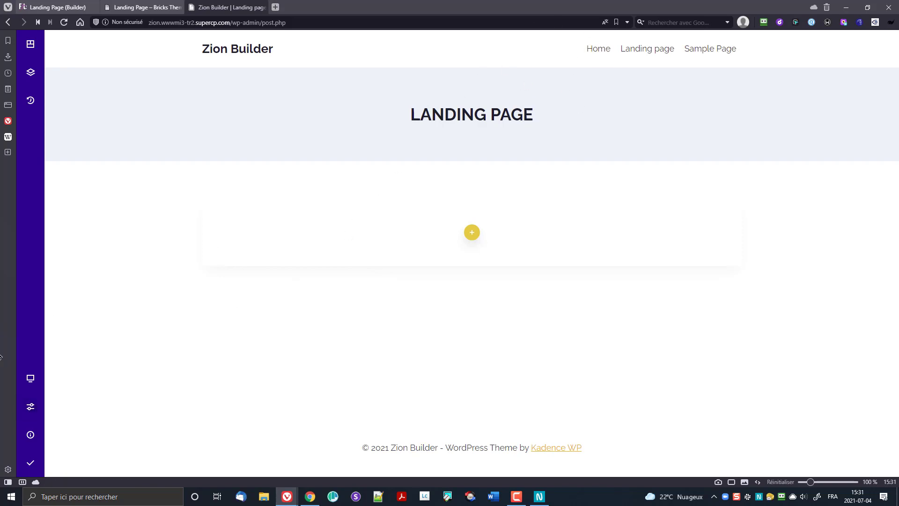
Step: Set the Page Options page layout to Zion Builder Blank Canvas
mouse_move(24, 393)
click(29, 410)
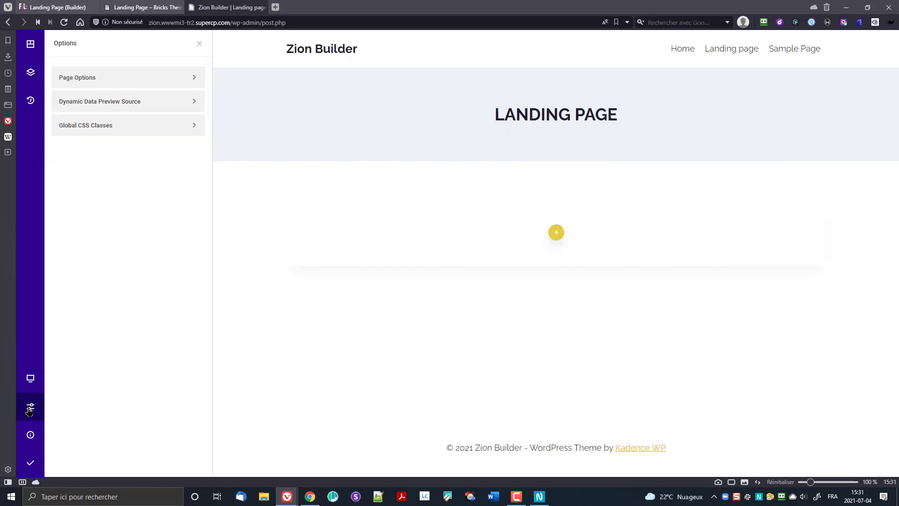
click(114, 73)
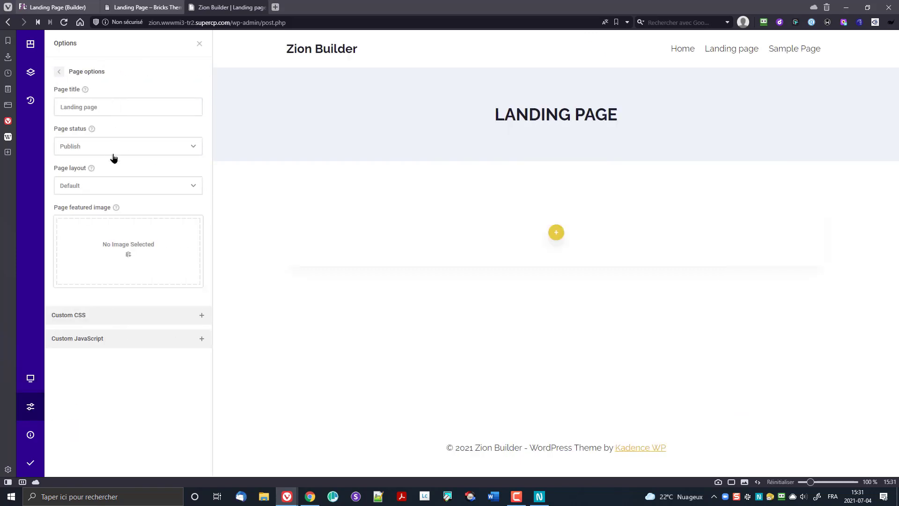
click(114, 184)
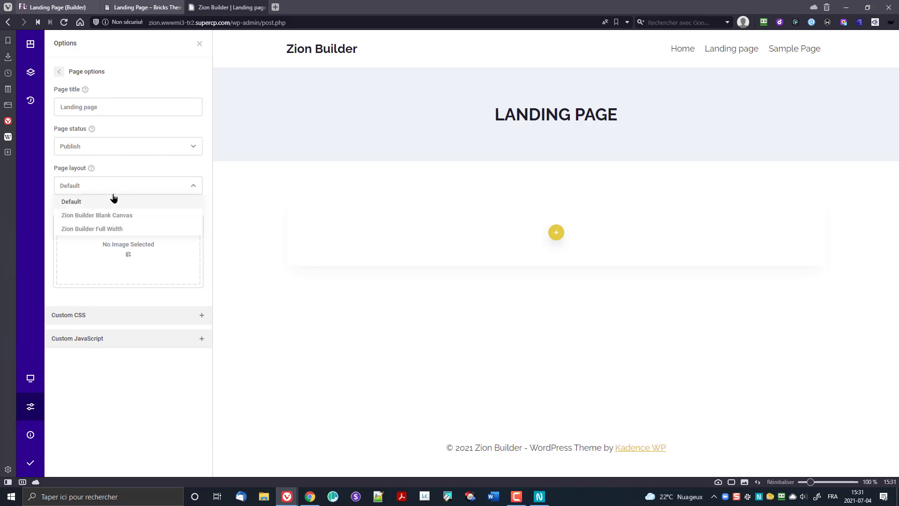
click(125, 229)
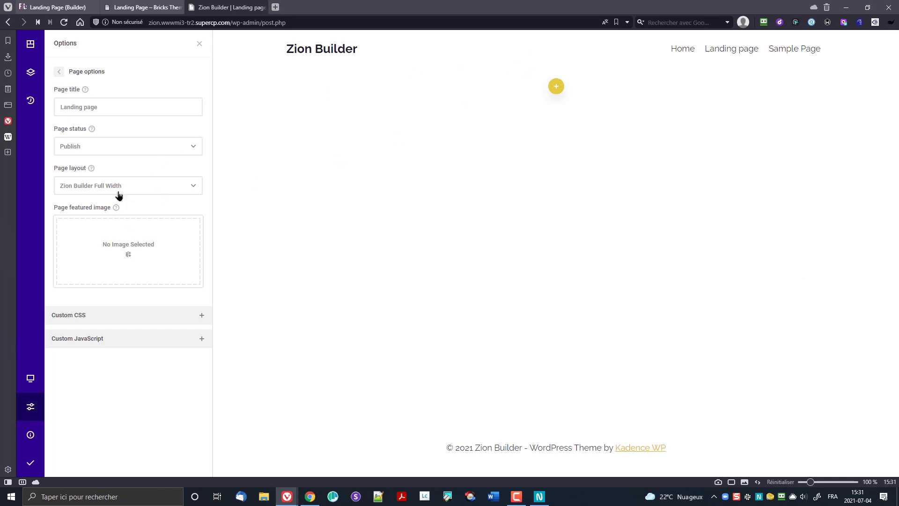
click(116, 187)
click(137, 219)
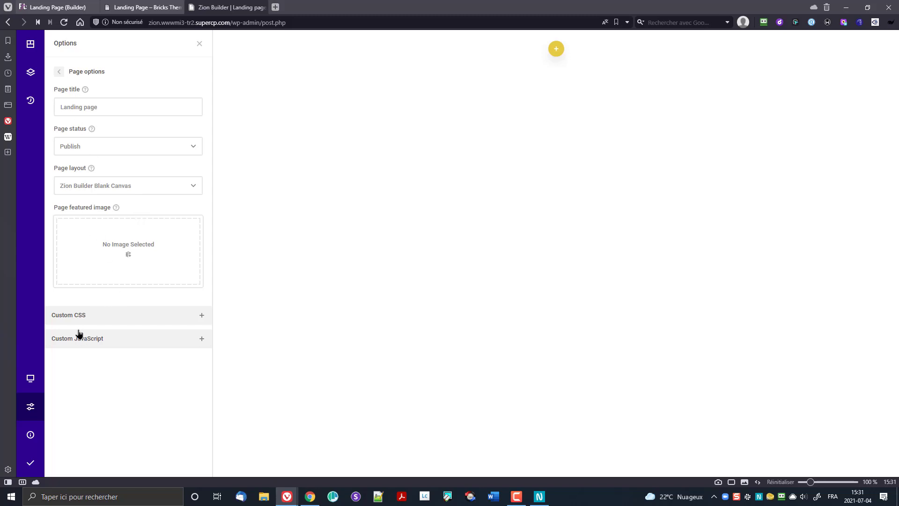
click(59, 71)
click(84, 77)
click(58, 71)
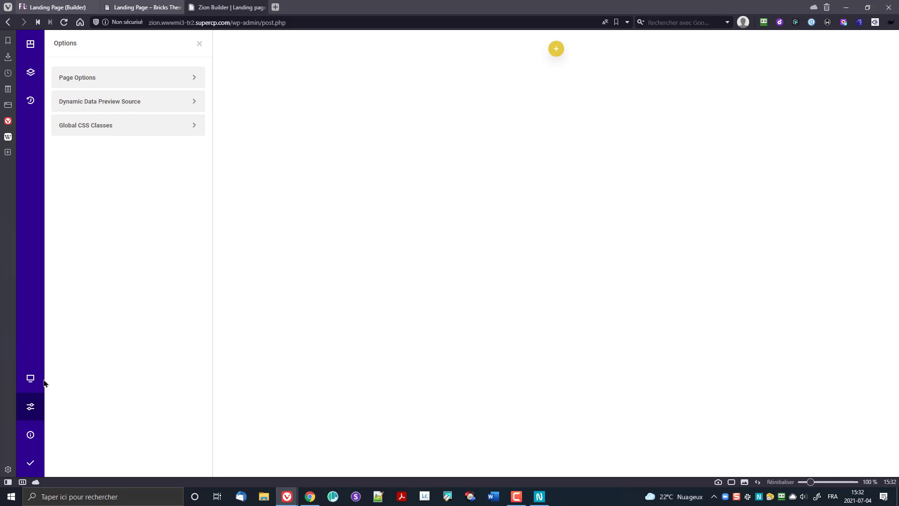
mouse_move(25, 432)
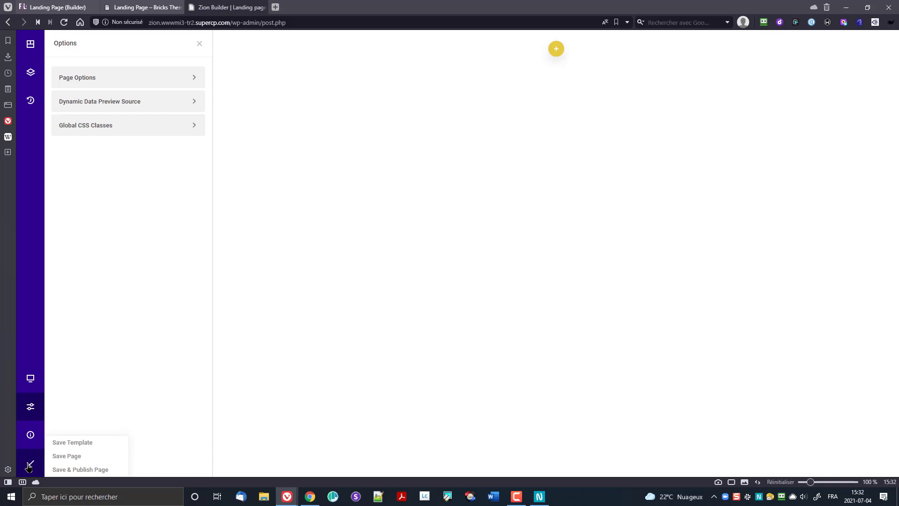
Step: Save and publish the page, close the page options, and bring up the layout chooser
click(28, 466)
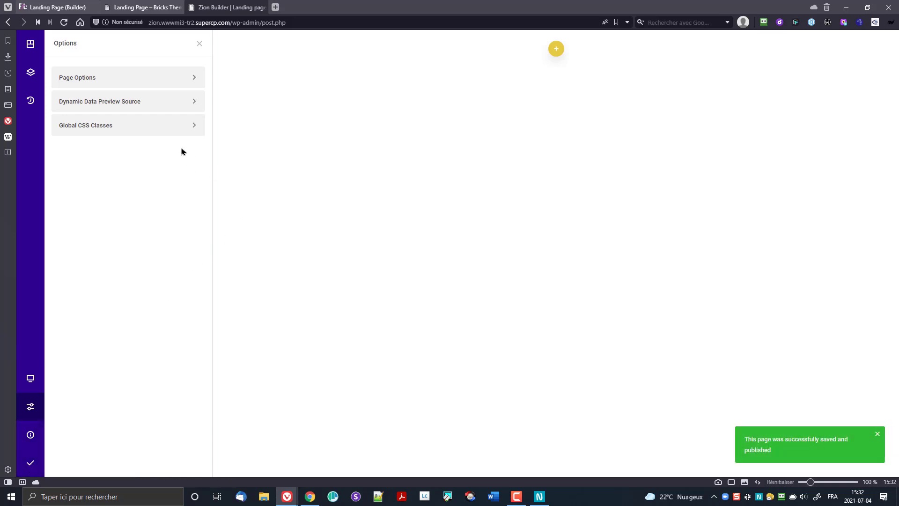
click(199, 44)
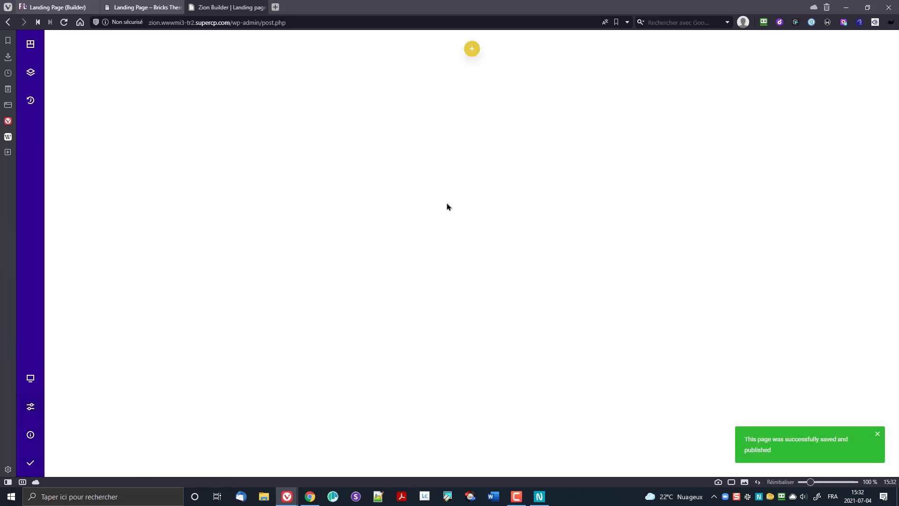
click(471, 49)
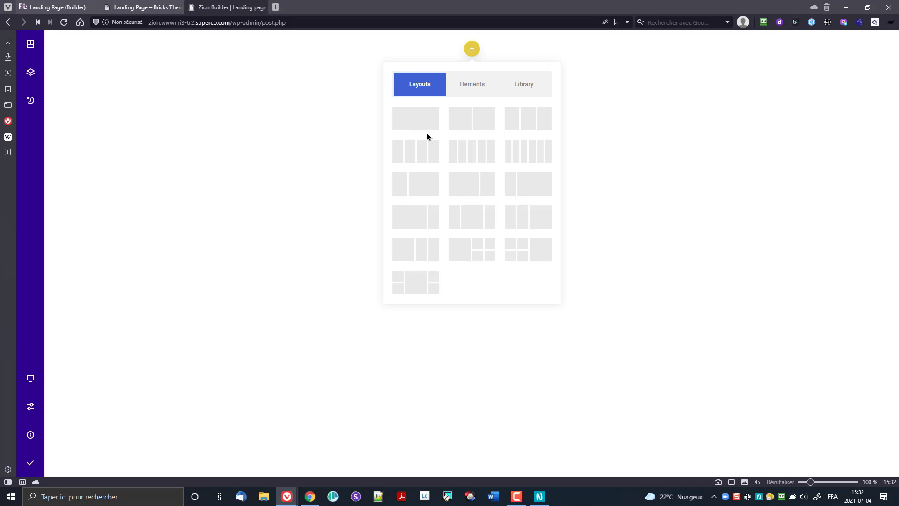
Step: Insert a two-column layout, put an Image element in its first column, and open its settings
click(464, 121)
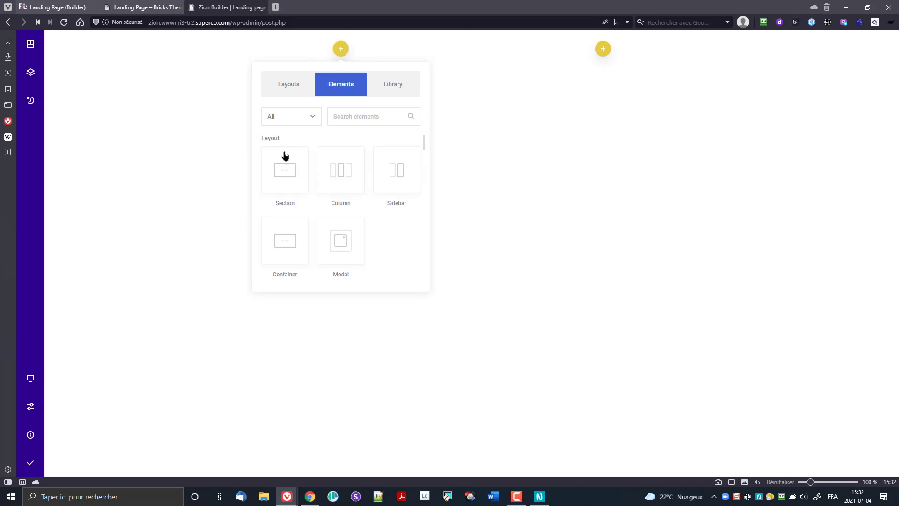
scroll(387, 239, down, 3)
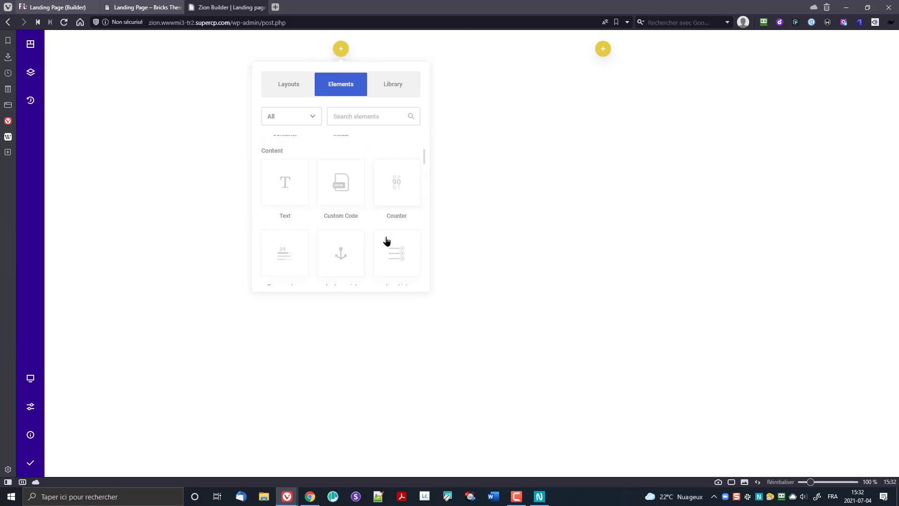
scroll(393, 230, down, 6)
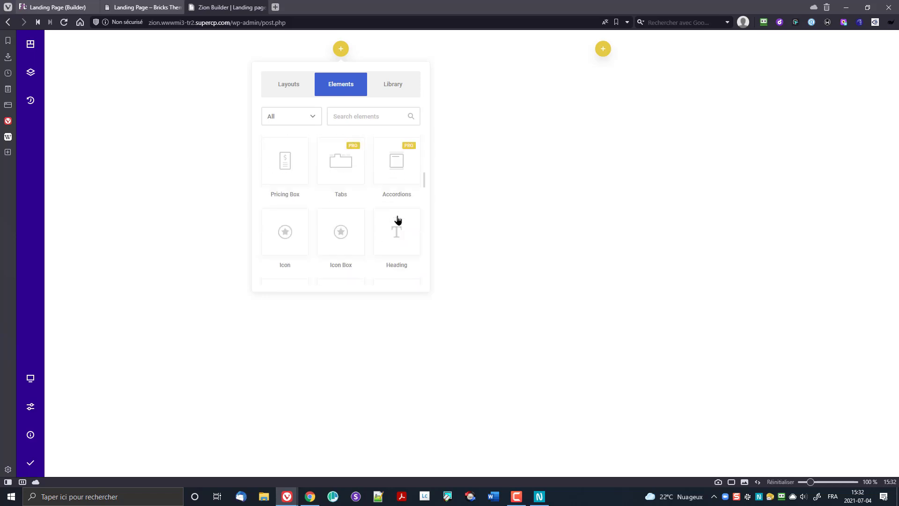
scroll(351, 221, down, 3)
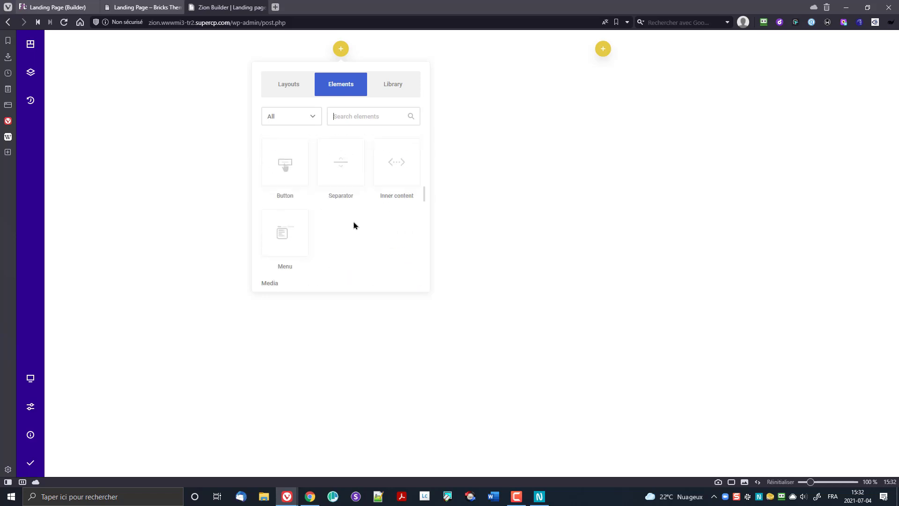
scroll(361, 225, down, 3)
click(403, 184)
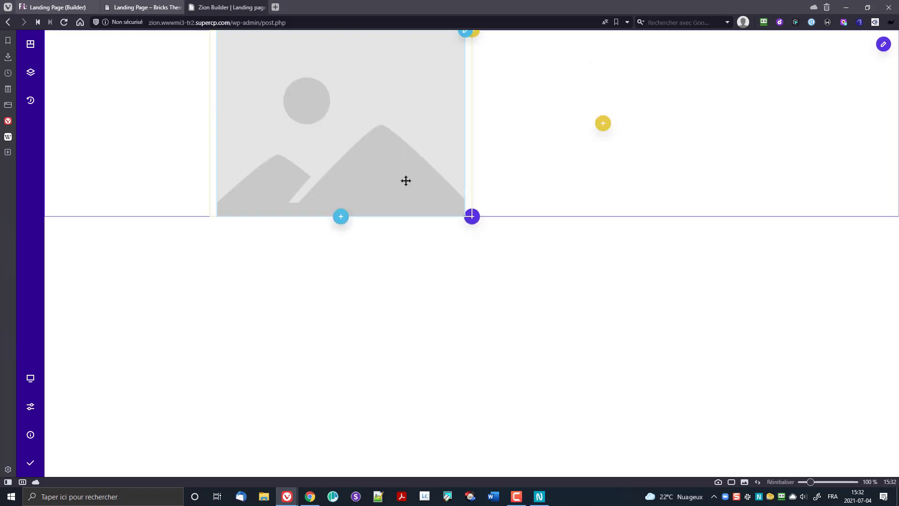
click(277, 111)
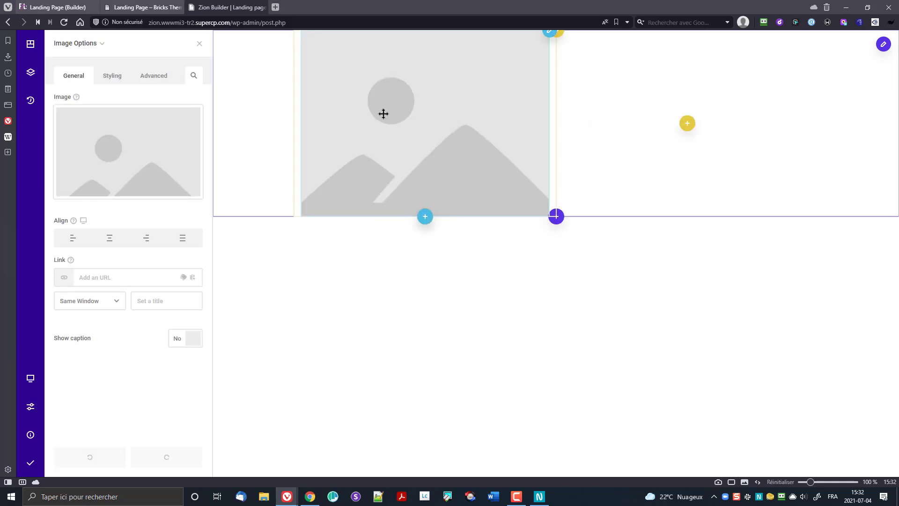
click(549, 32)
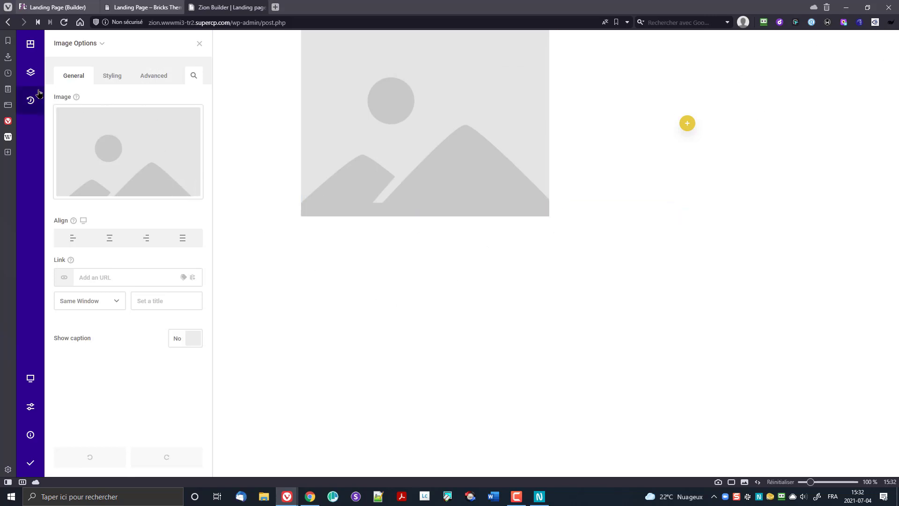
Step: Open and close the Library, then view the page structure in Section, Wireframe and Tree views
click(31, 75)
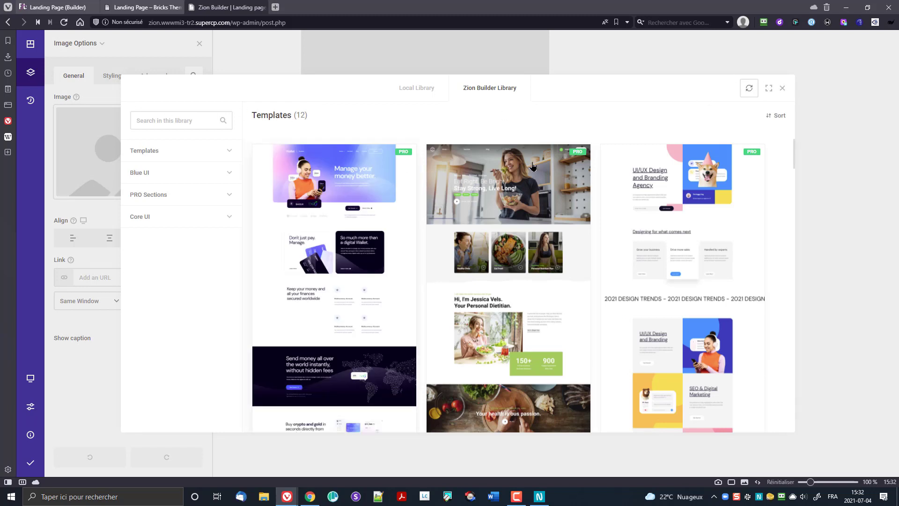
click(782, 88)
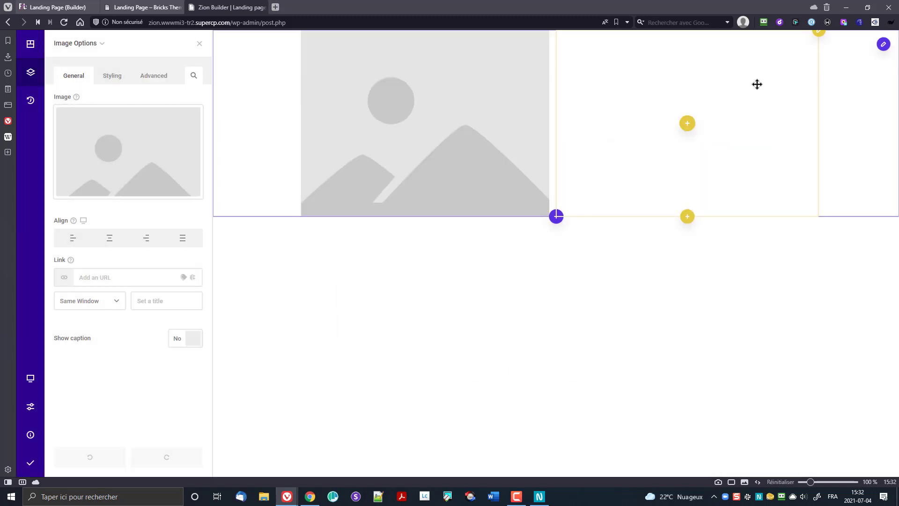
click(24, 47)
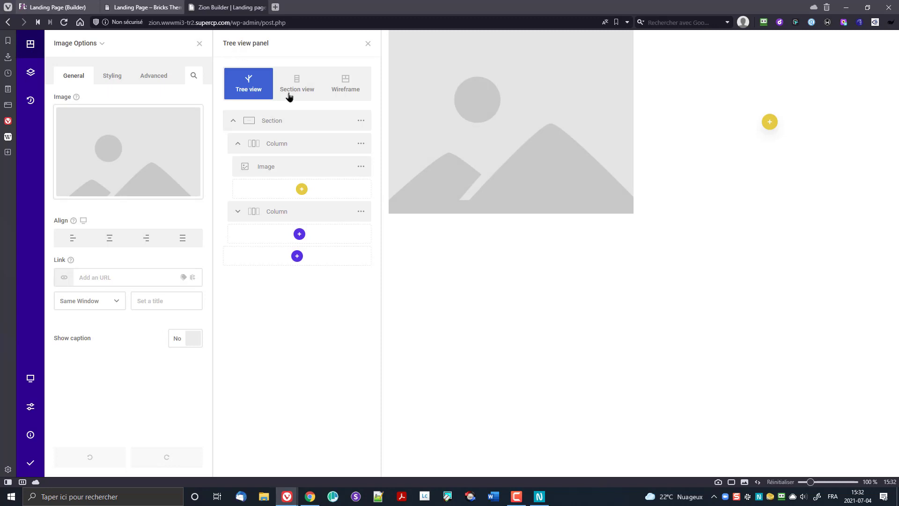
click(303, 88)
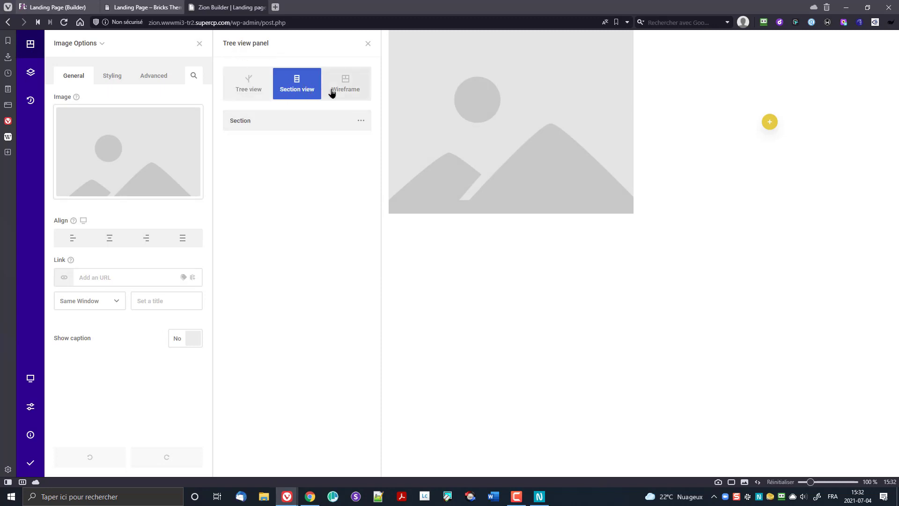
click(351, 88)
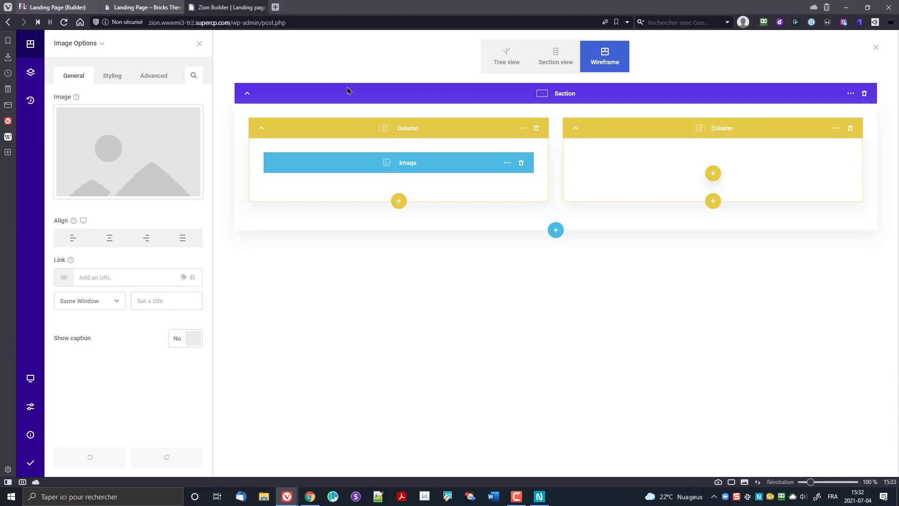
click(505, 55)
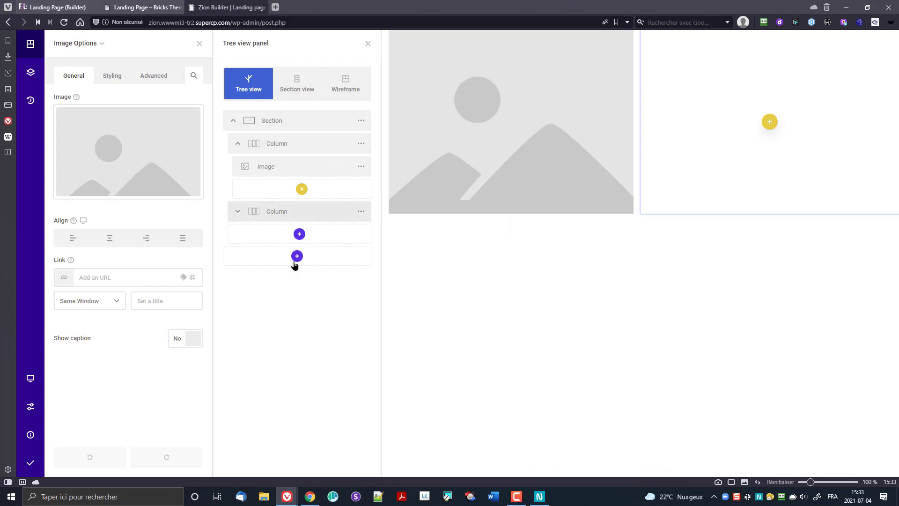
Step: Replace the image placeholder with the fitspo logo from the Media Library
click(101, 141)
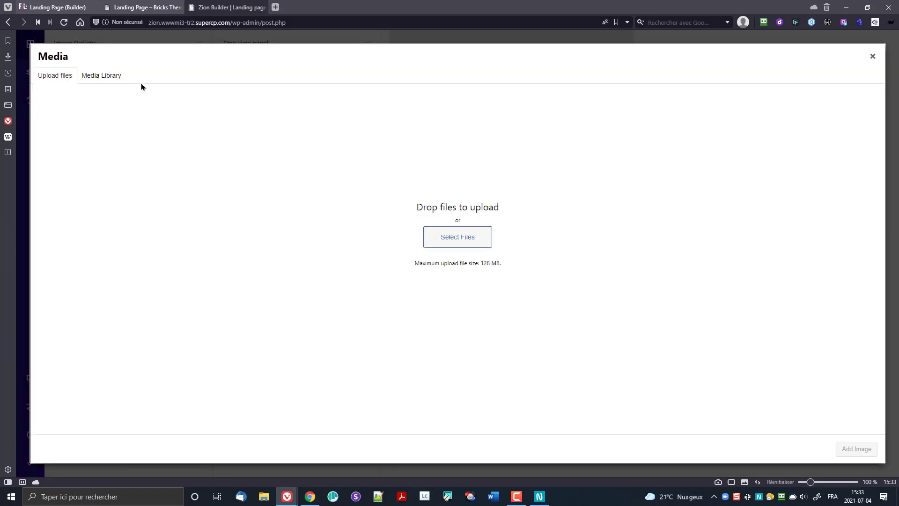
click(104, 77)
click(80, 145)
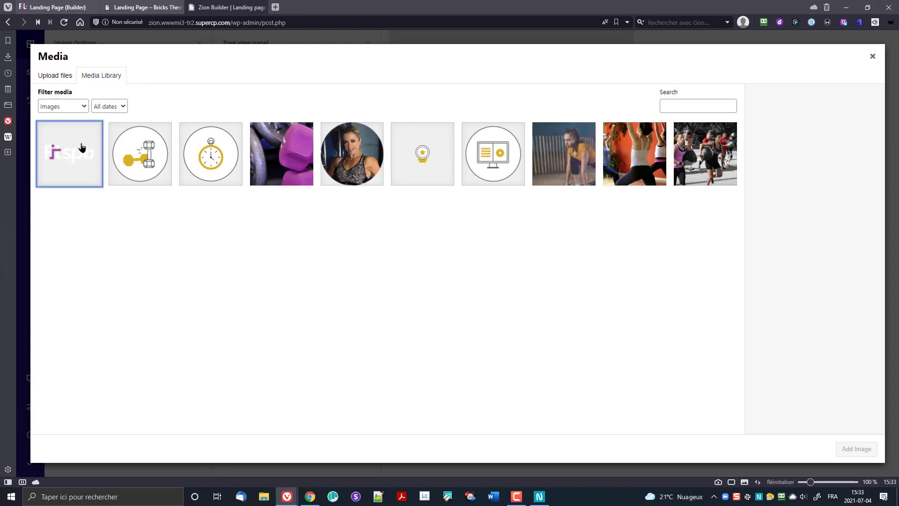
click(860, 451)
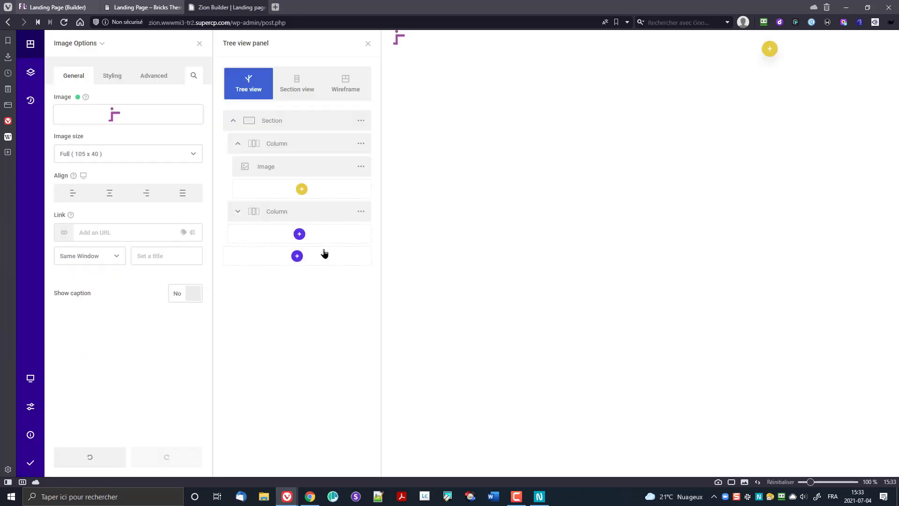
Step: Open the section's actions menu, briefly making its name editable
click(361, 120)
double_click(303, 123)
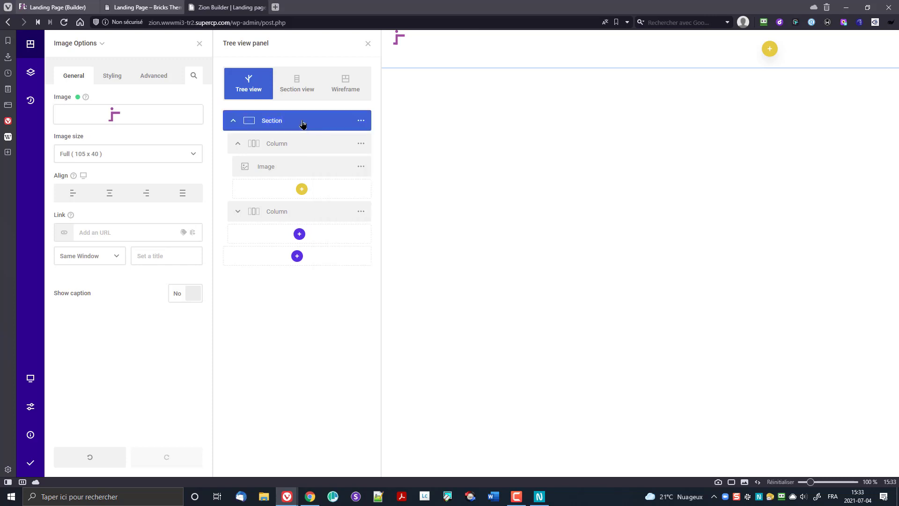
click(361, 120)
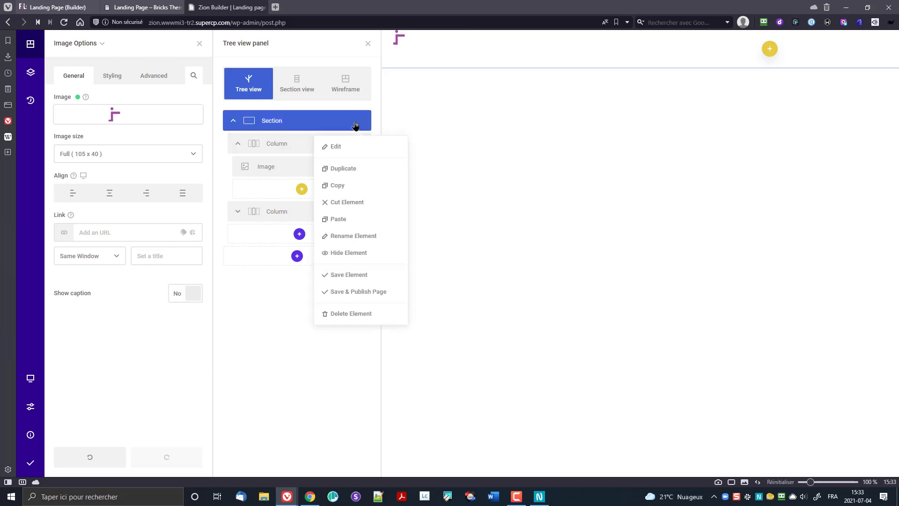
Step: Edit the section and change its inner content width from 1120px to 1200px
click(336, 147)
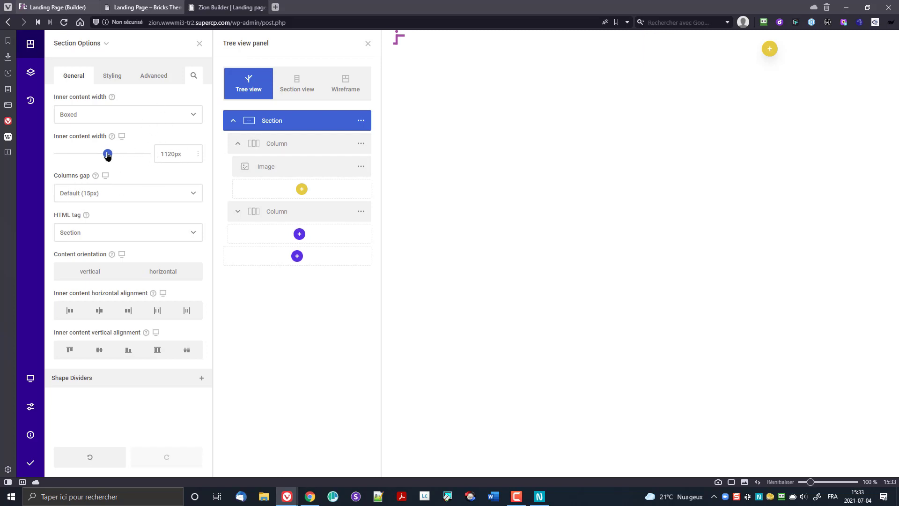
click(167, 155)
text(02)
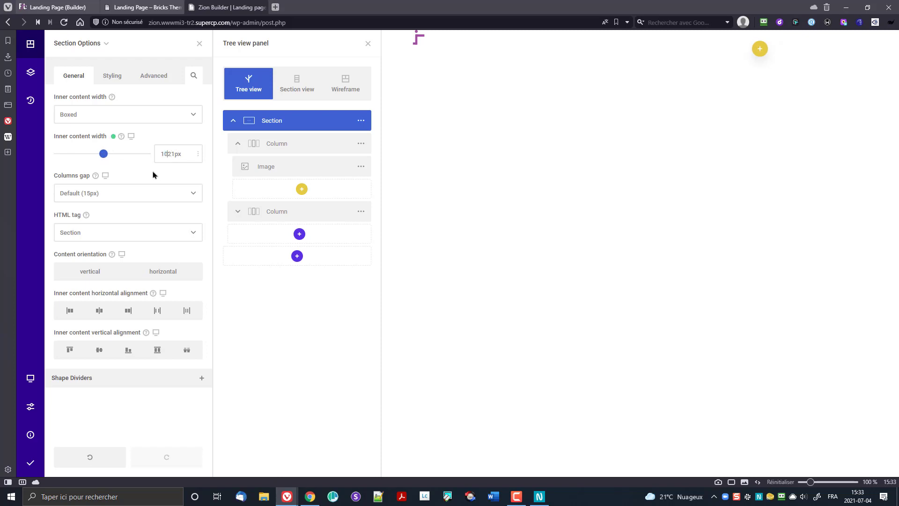
key(Delete)
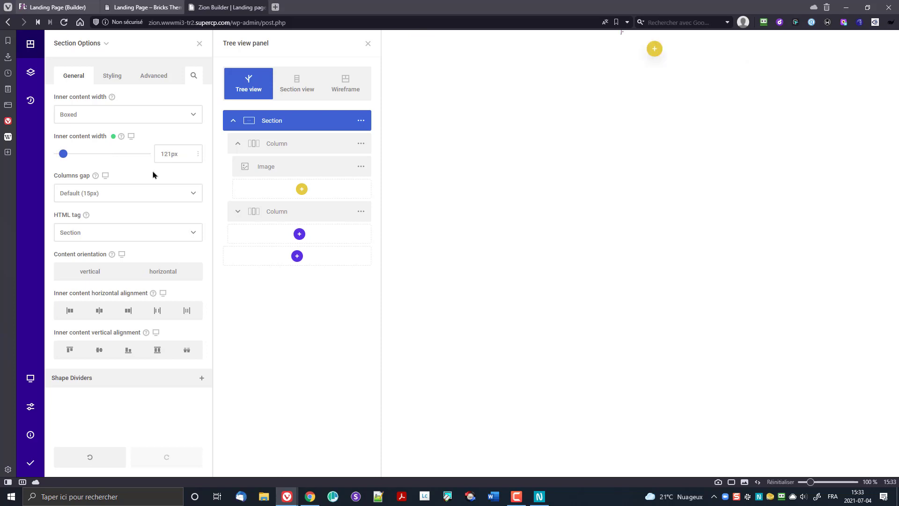
text(00)
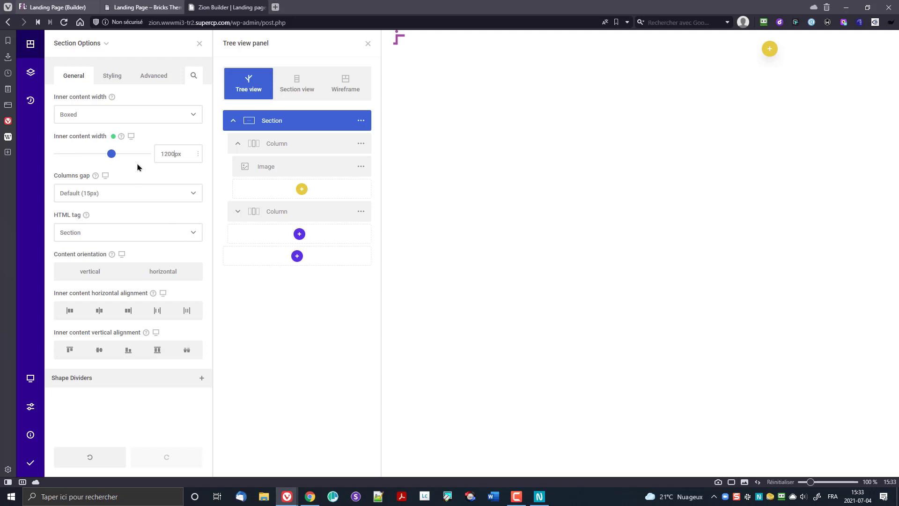
Step: Give the section wrapper an image background using the stretching-woman fitness photo
click(113, 76)
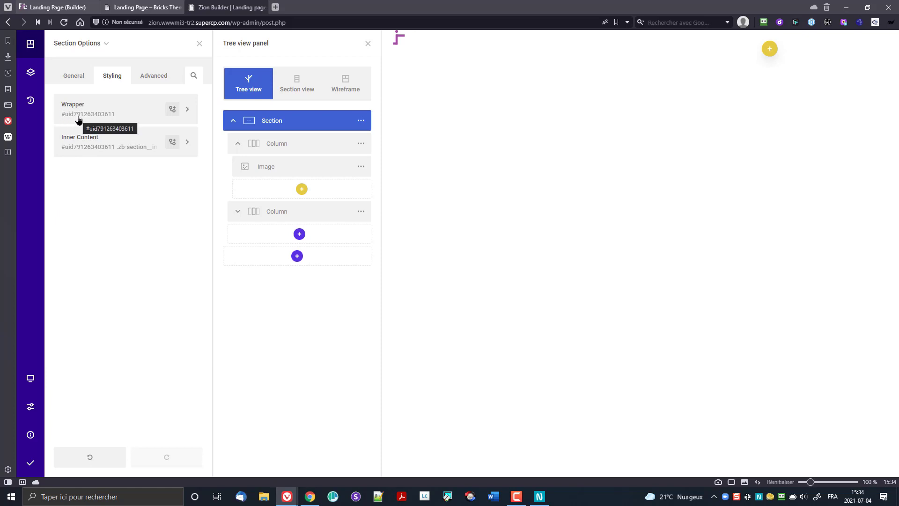
click(96, 118)
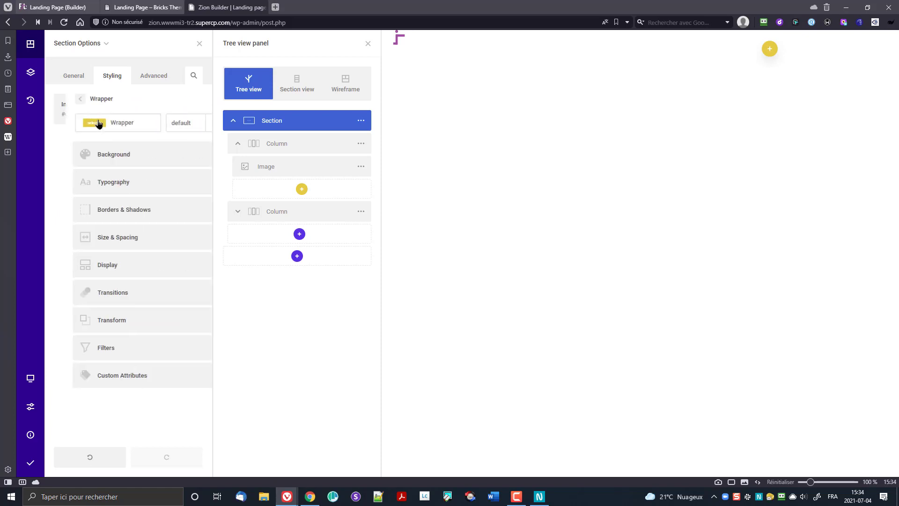
click(101, 164)
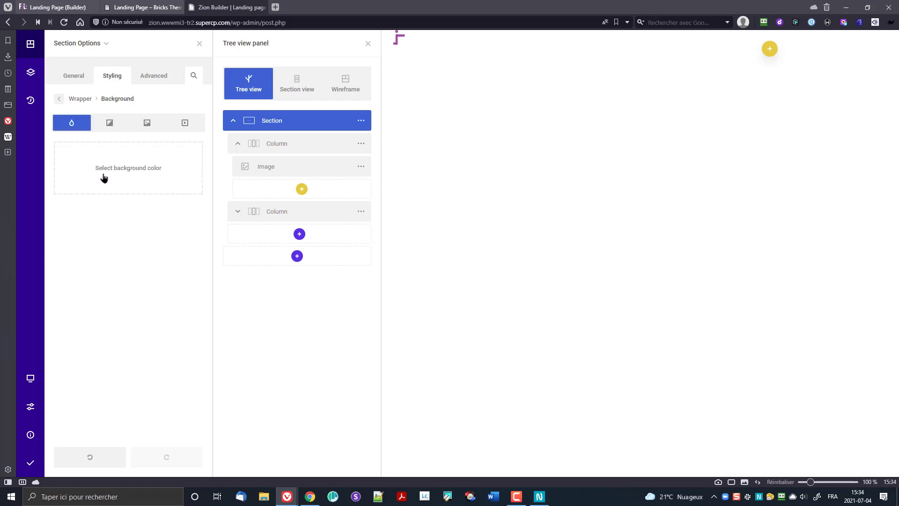
click(146, 125)
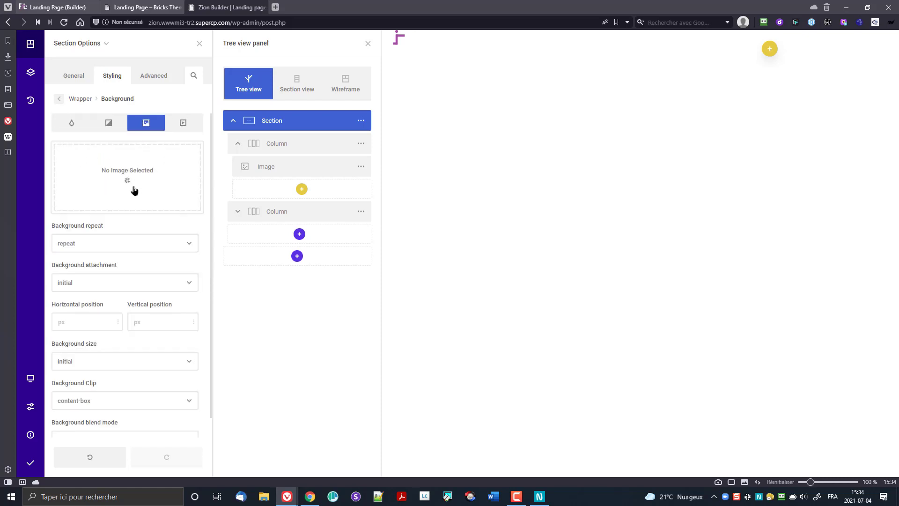
click(127, 177)
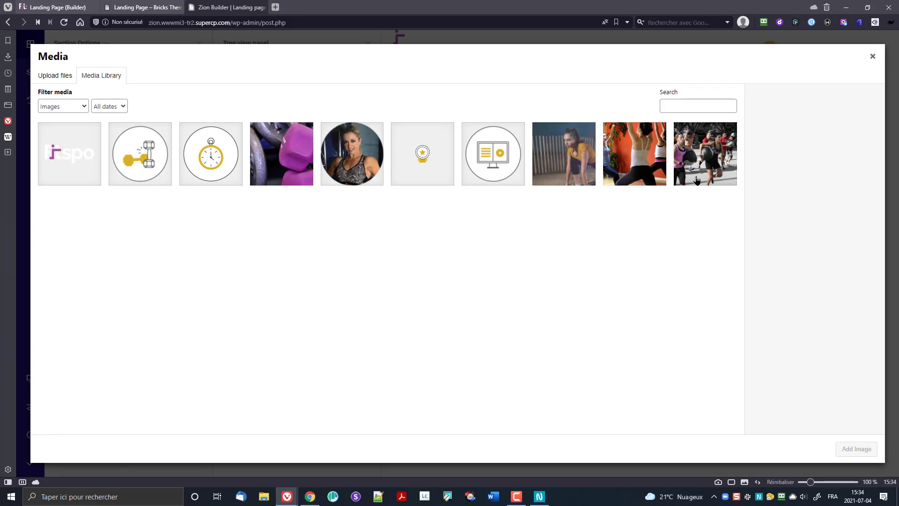
click(566, 151)
click(848, 454)
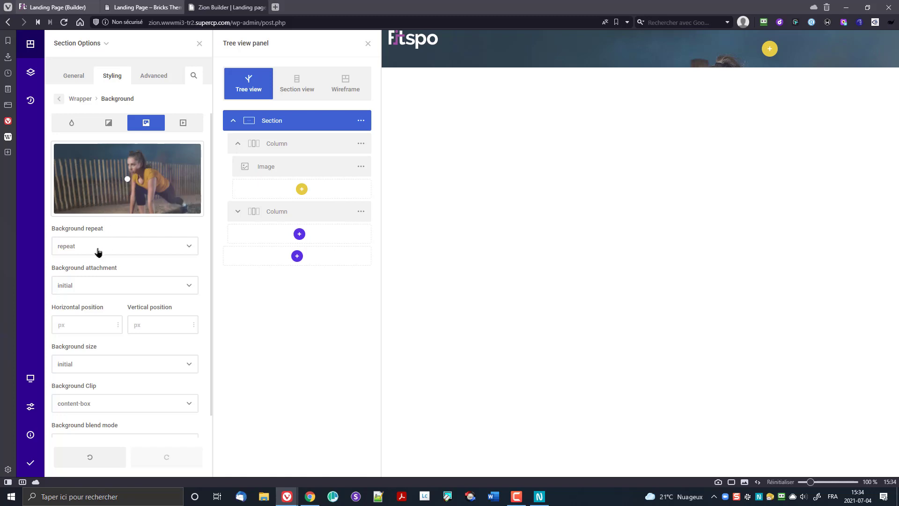
Step: Set the background size to cover and switch to the Bricks landing page tab
scroll(130, 300, down, 1)
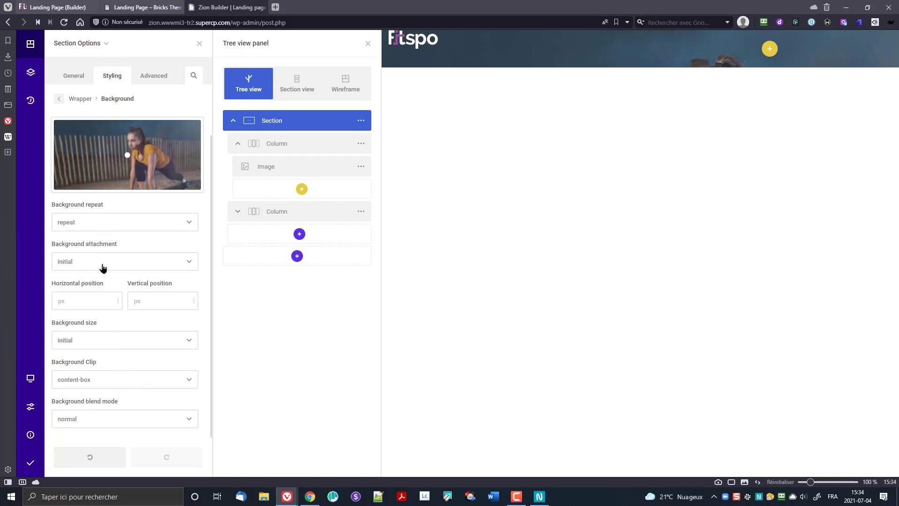
click(103, 268)
click(103, 268)
click(114, 385)
click(114, 385)
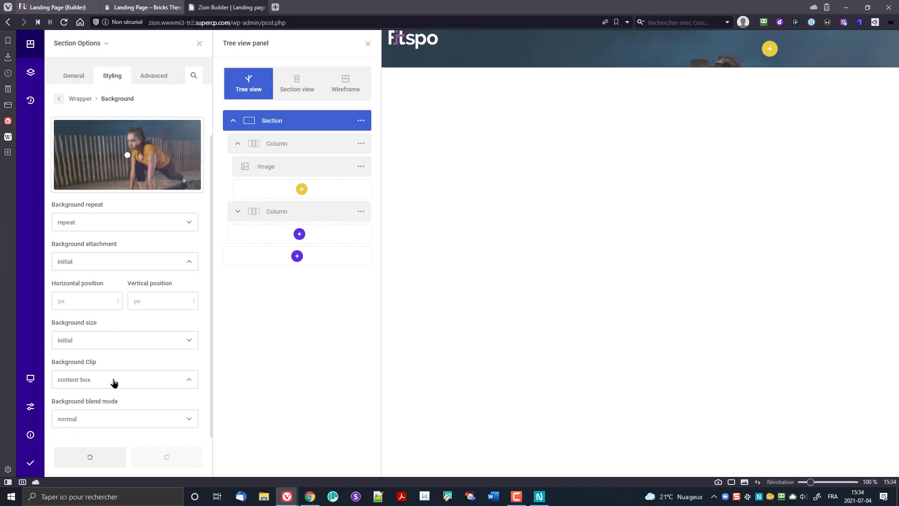
click(101, 345)
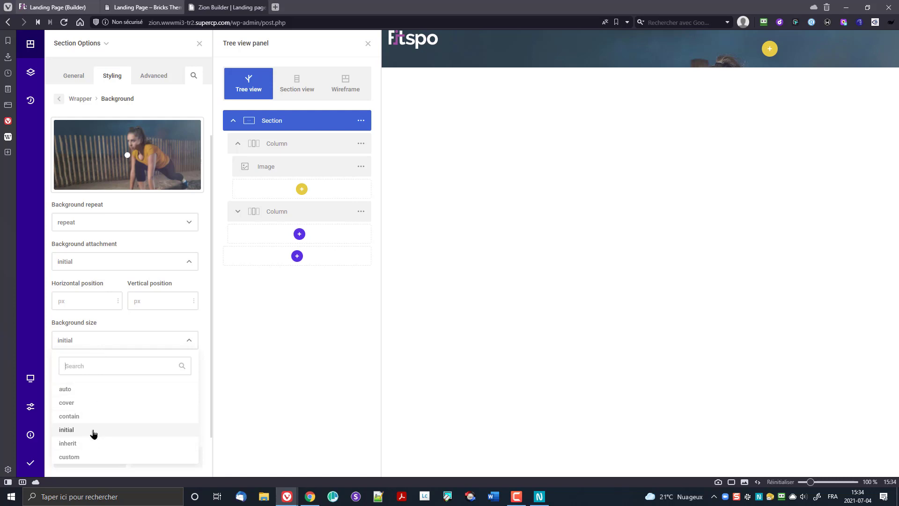
click(88, 403)
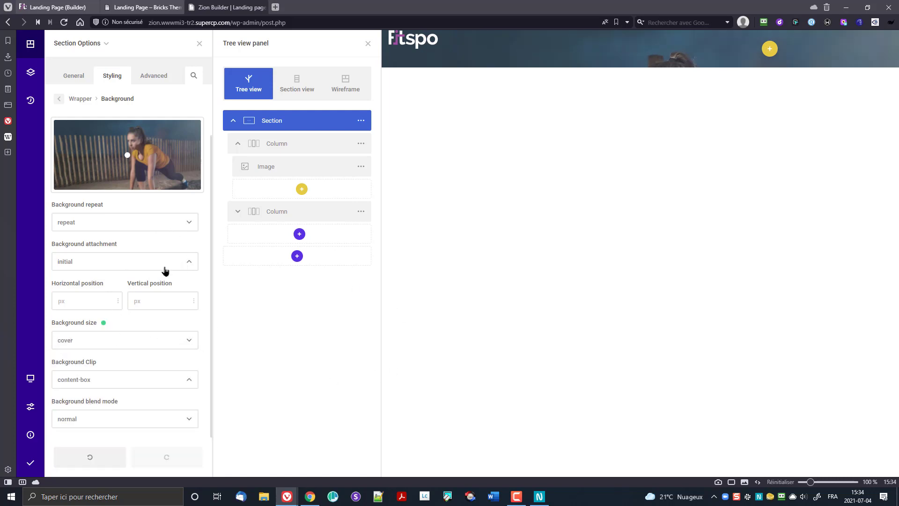
click(56, 7)
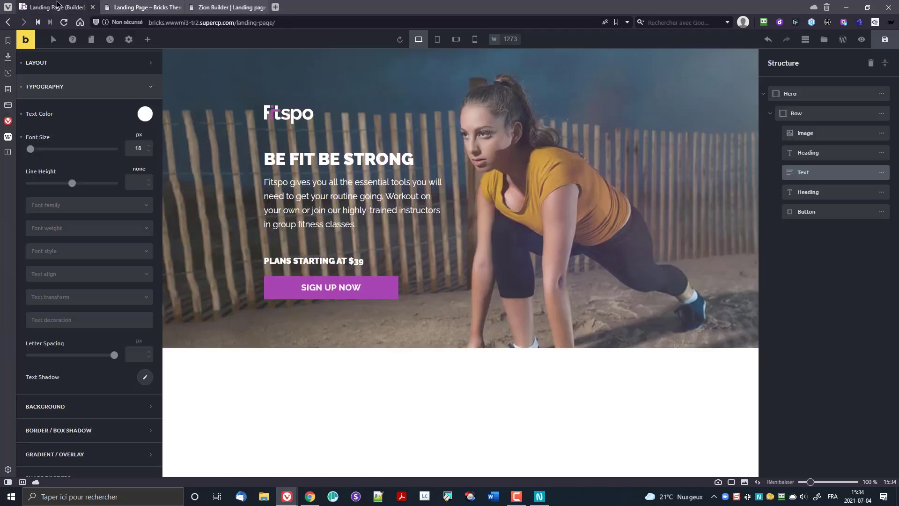
Step: Check the Bricks Hero section's Background Size setting, then return to the Zion Builder tab
click(792, 93)
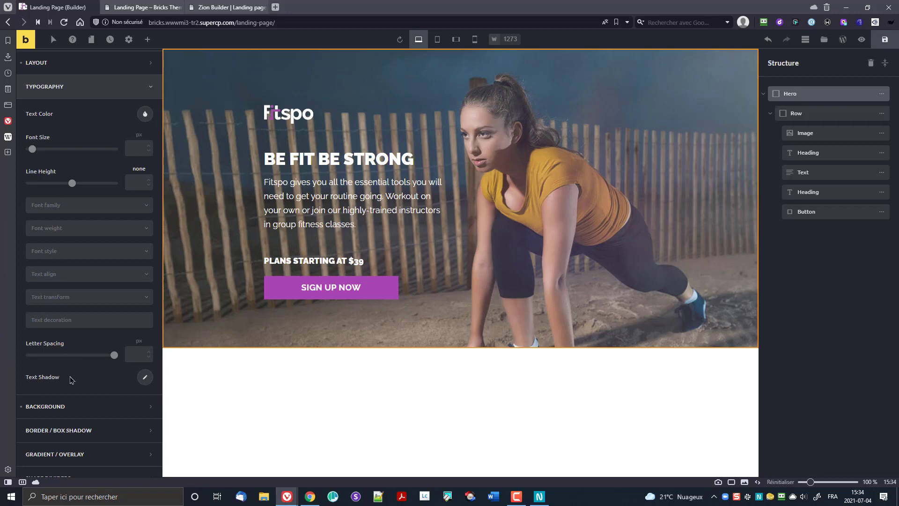
click(73, 406)
scroll(73, 375, down, 3)
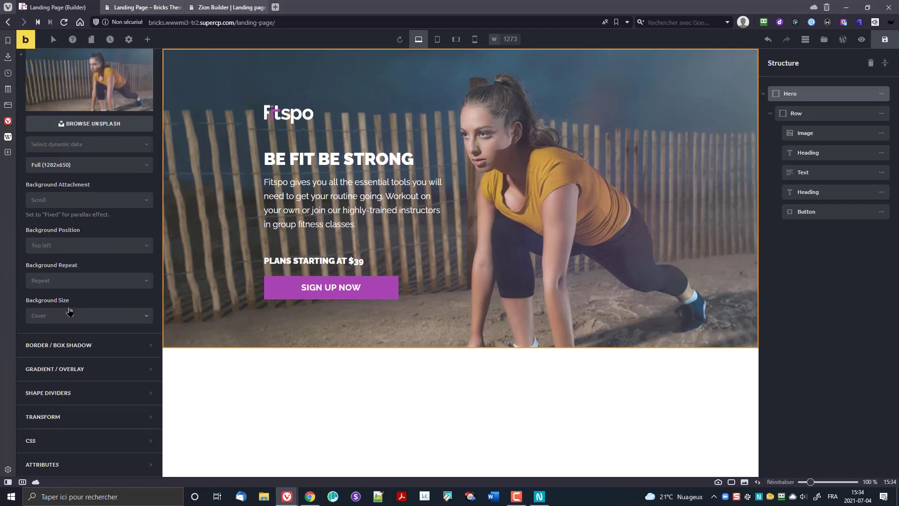
click(220, 8)
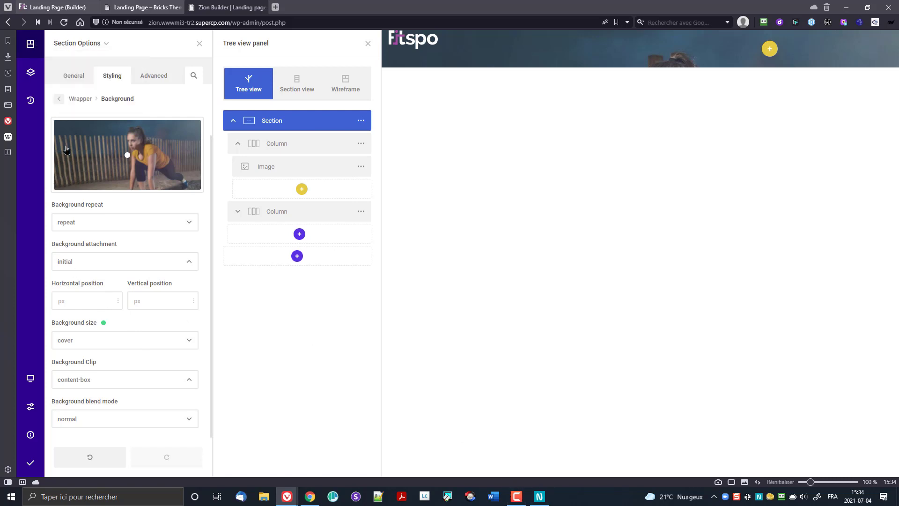
Step: Set the section wrapper's padding to 120px top and 104px bottom
click(78, 100)
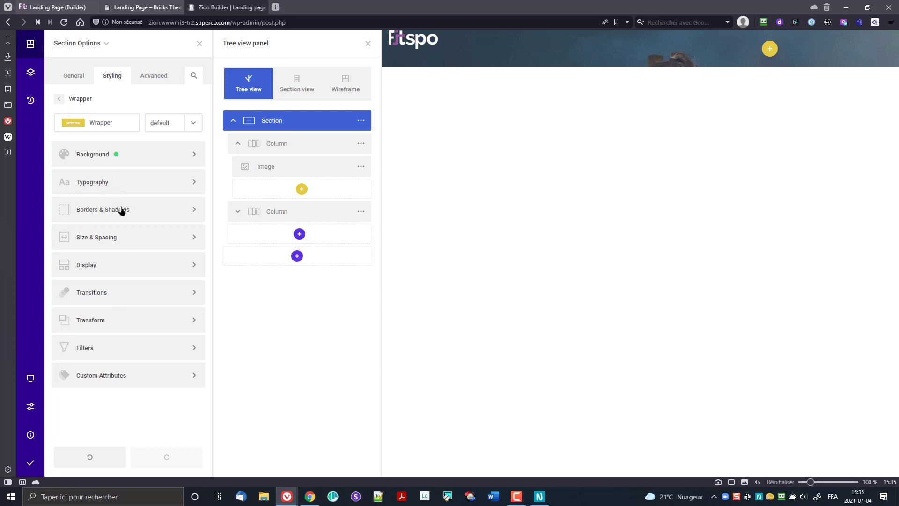
click(130, 240)
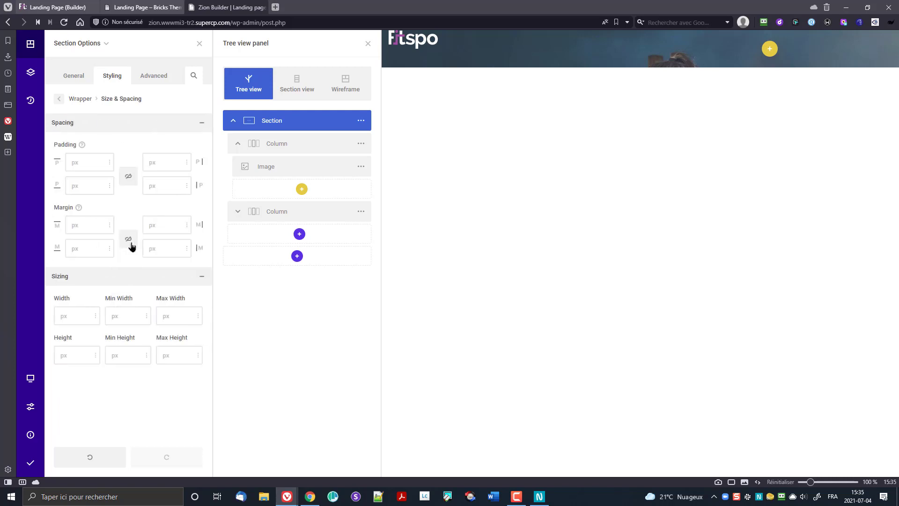
click(86, 169)
text(120)
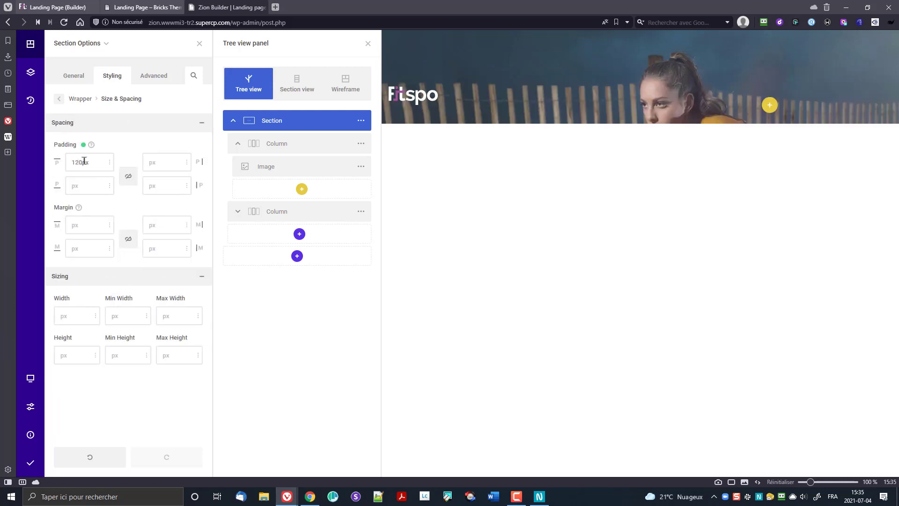
click(86, 187)
text(104)
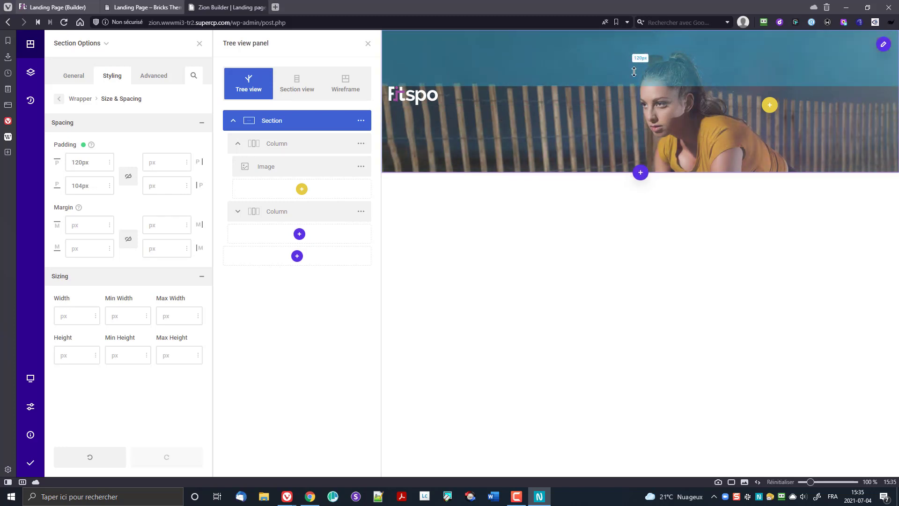
click(280, 125)
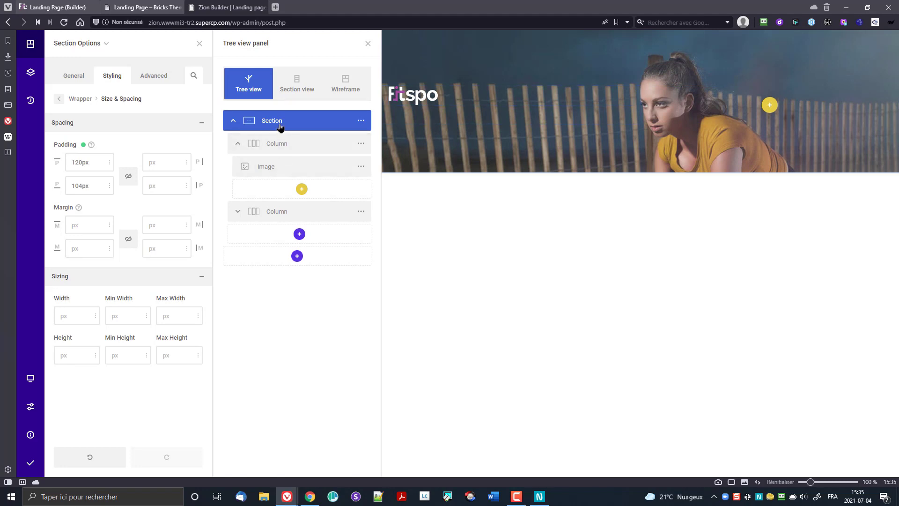
Step: Change the section's inner content width to 860px and open the image's actions menu
click(78, 76)
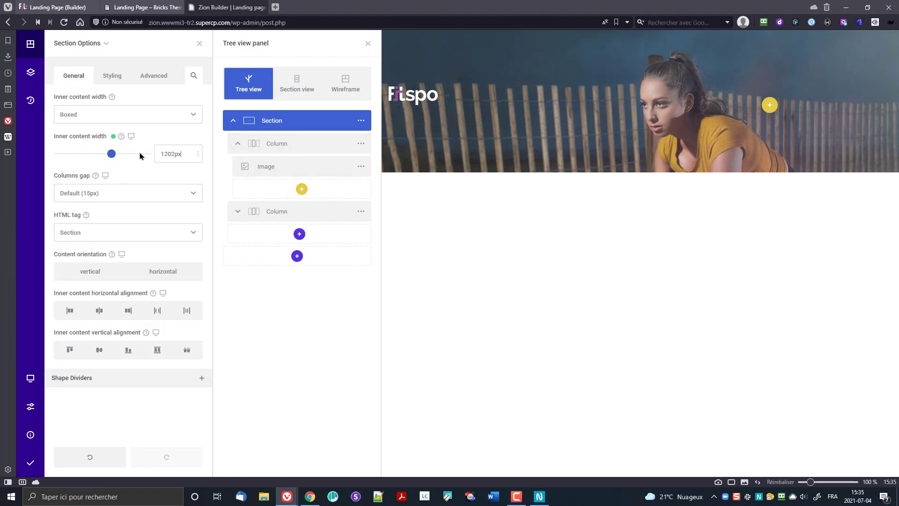
key(ctrl+a)
text(860px)
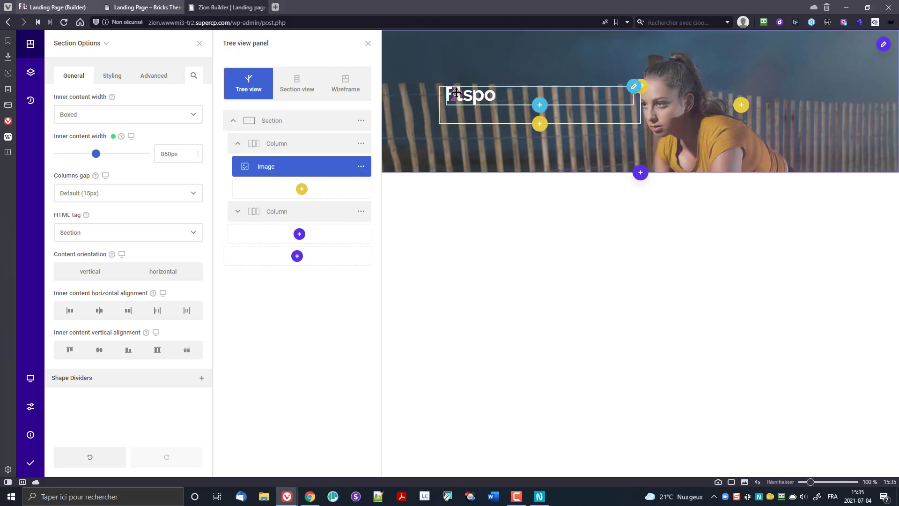
click(360, 167)
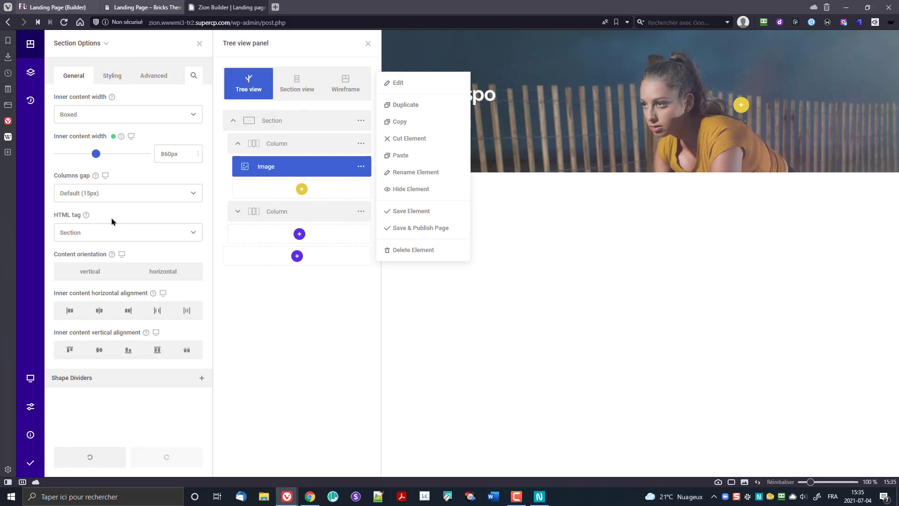
Step: Open the logo image's own options via the breadcrumb and the element's Edit action
mouse_move(104, 44)
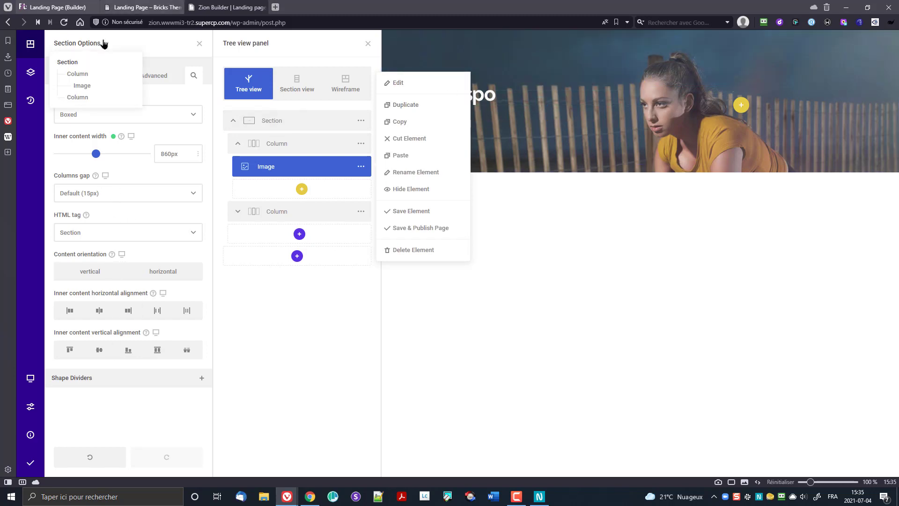
click(84, 87)
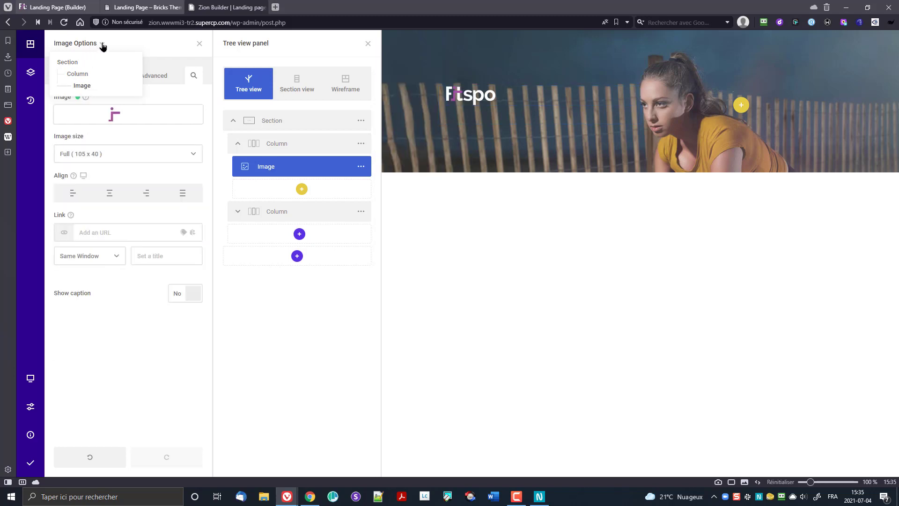
mouse_move(96, 47)
mouse_move(84, 102)
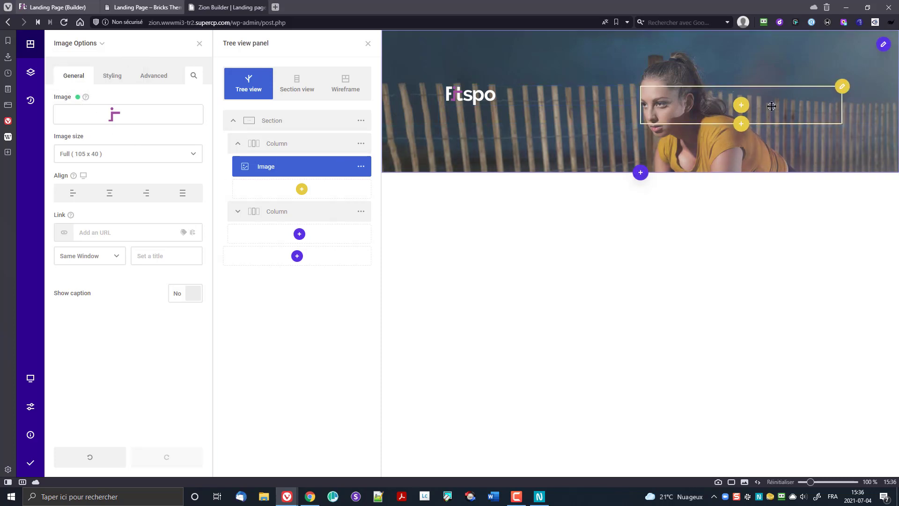
click(842, 86)
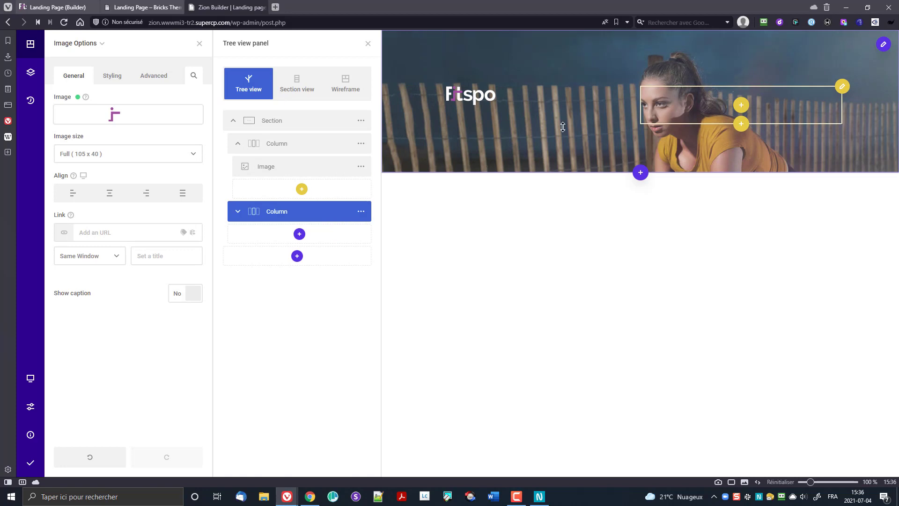
click(363, 168)
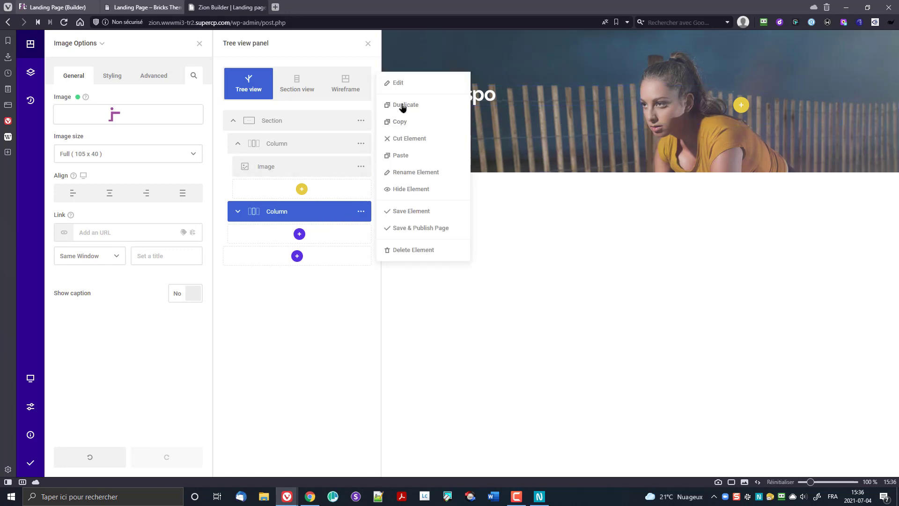
click(397, 83)
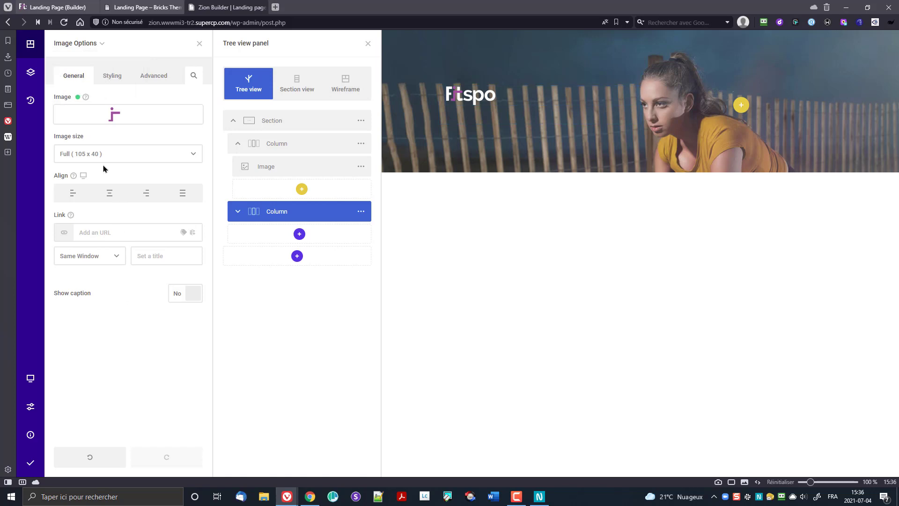
Step: Browse the image's Styling wrapper settings, then return to its General tab
click(116, 79)
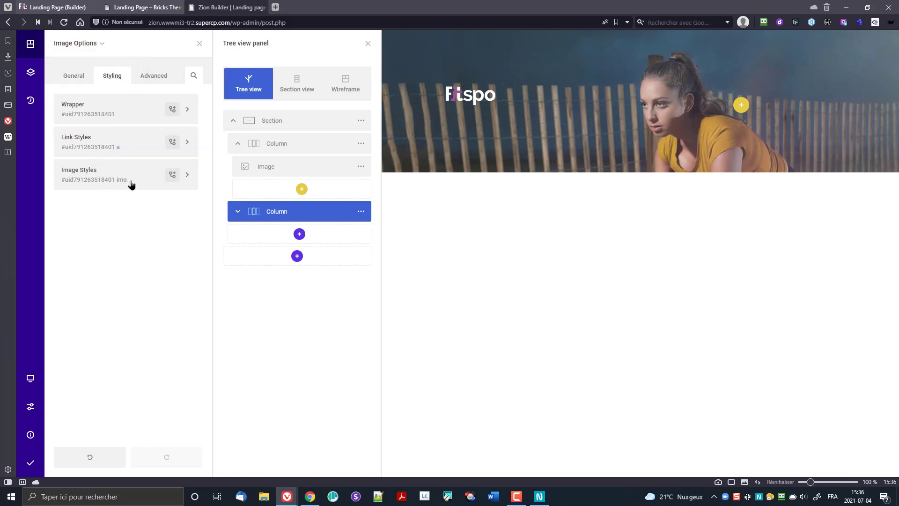
click(107, 112)
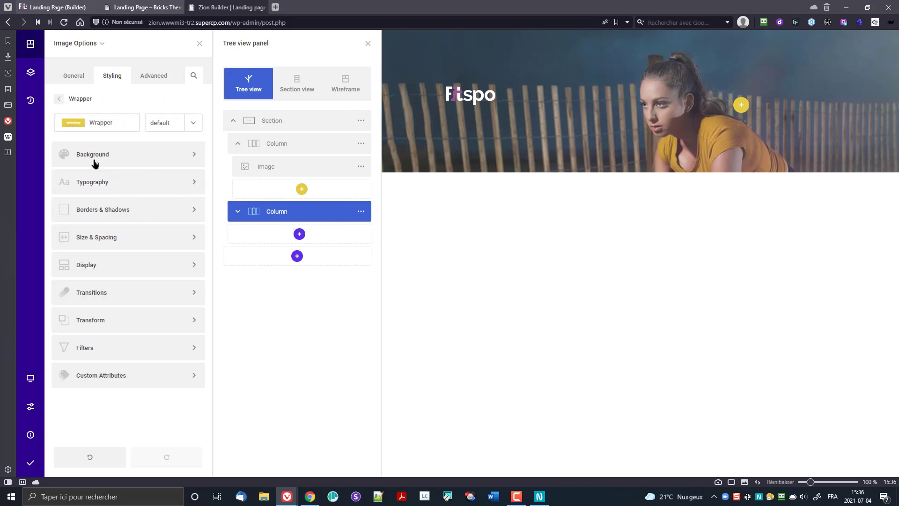
click(72, 100)
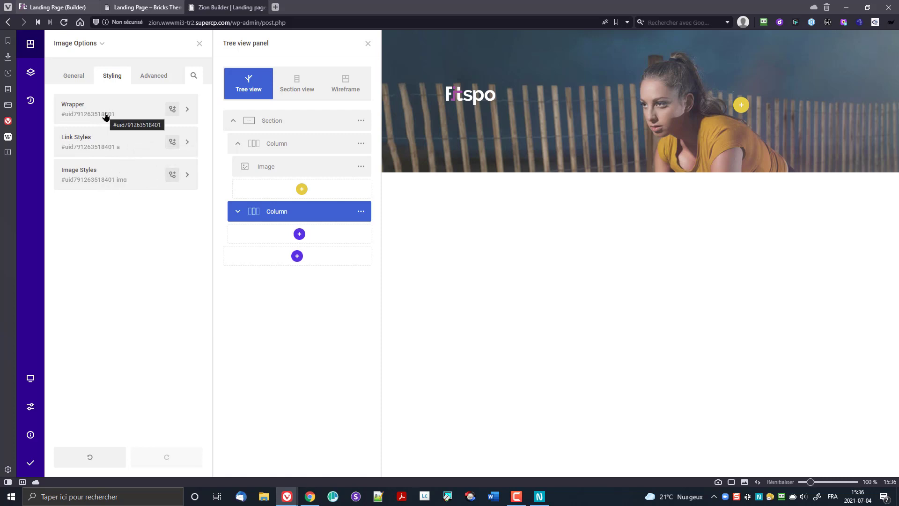
click(72, 78)
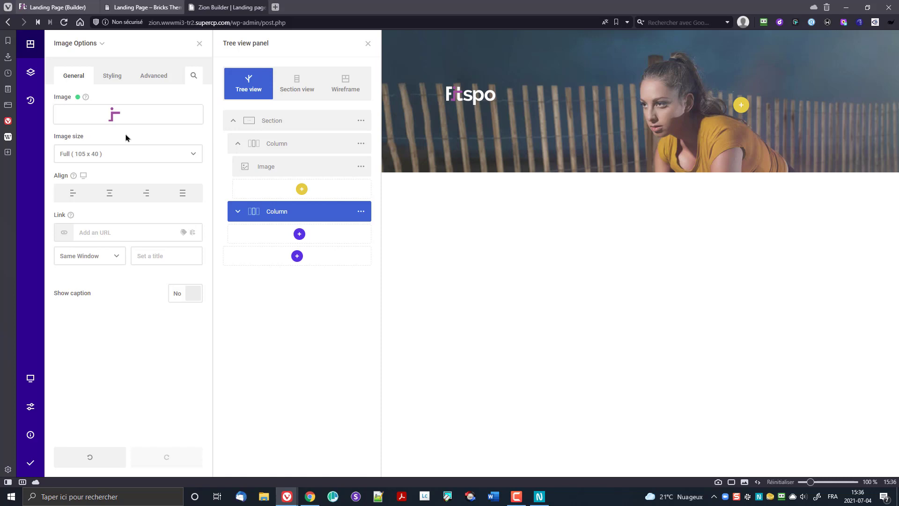
Step: Give the Fitspo logo image's wrapper a 50px bottom margin
click(111, 78)
click(107, 115)
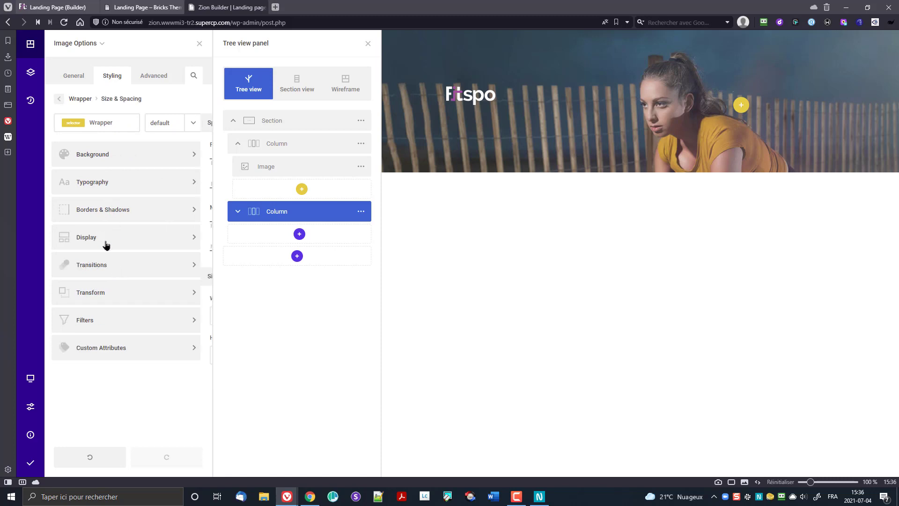
click(100, 243)
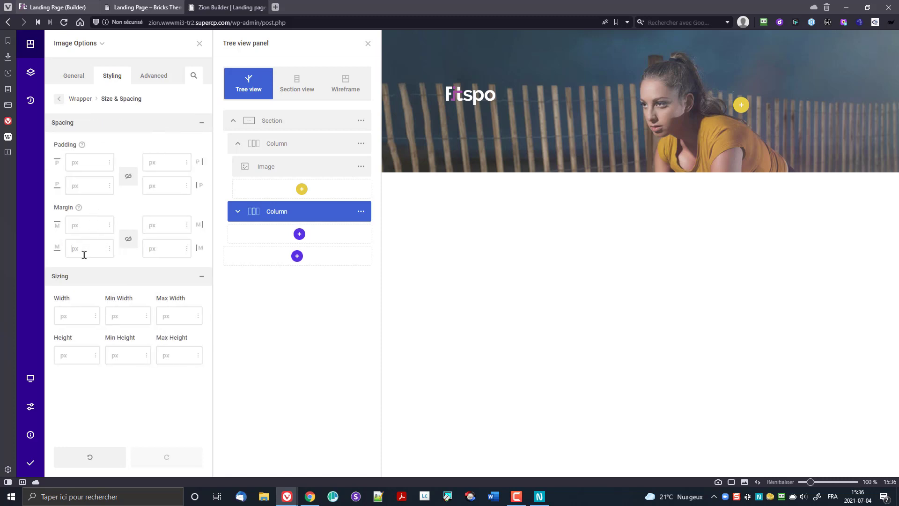
text(50)
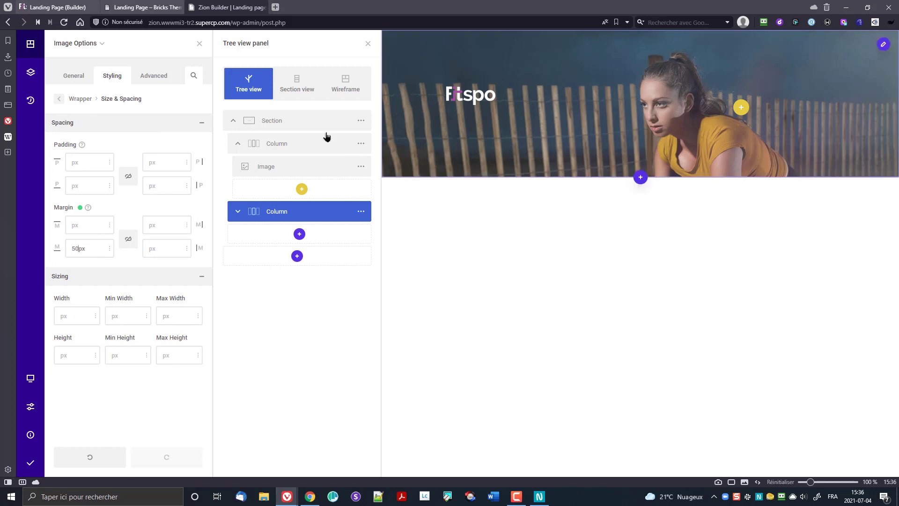
click(165, 77)
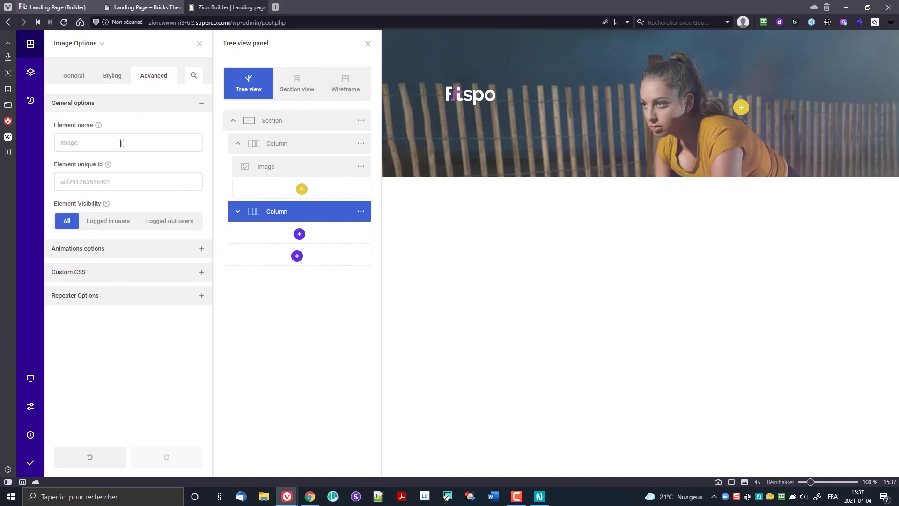
click(80, 80)
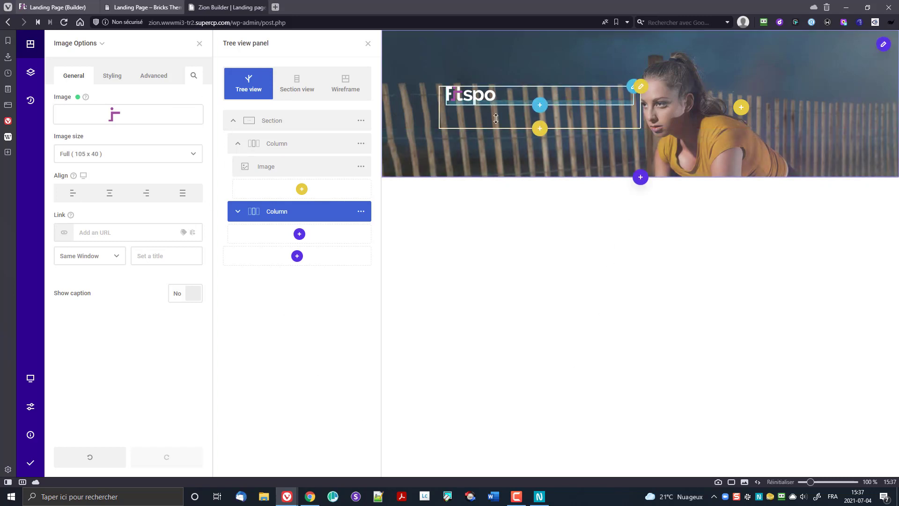
Step: Insert a Heading element below the Fitspo logo by searching 'he'
click(541, 106)
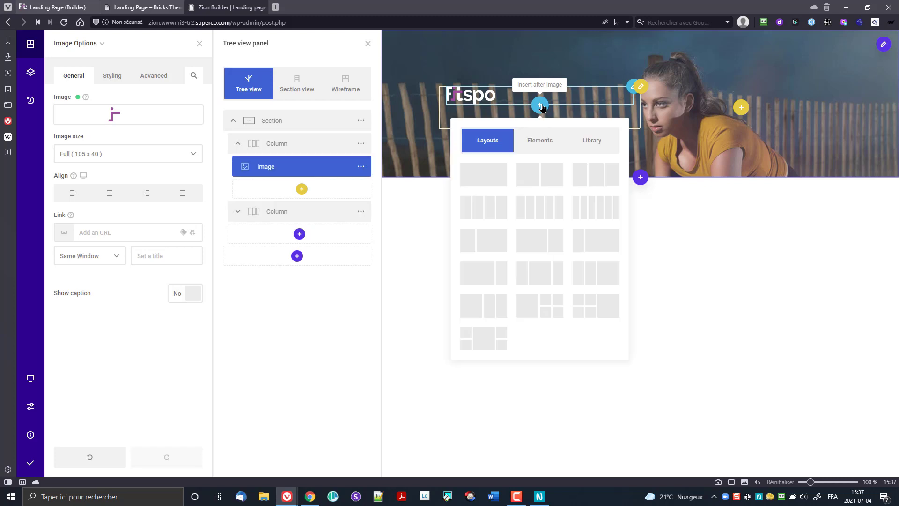
click(541, 144)
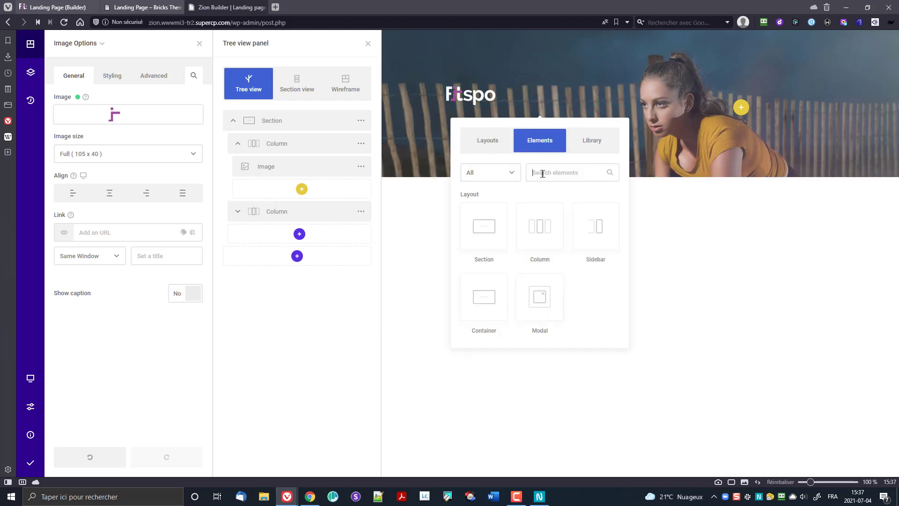
text(he)
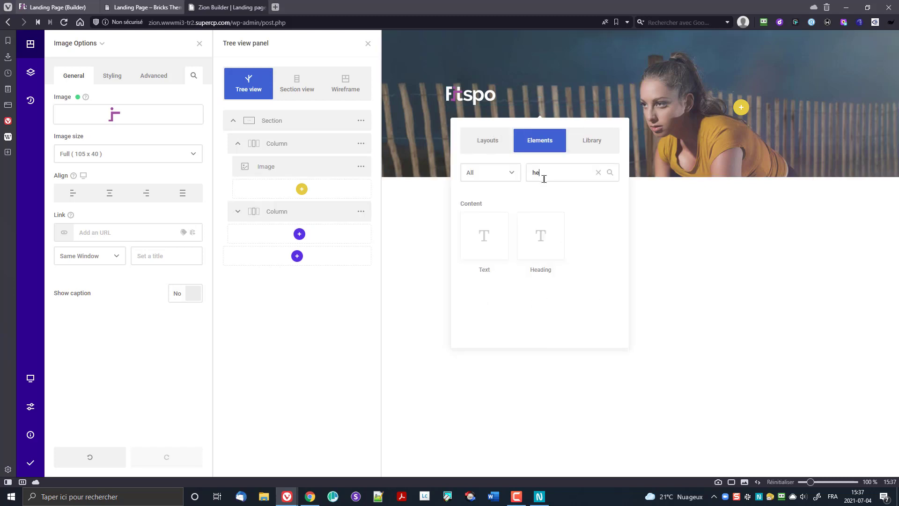
click(543, 249)
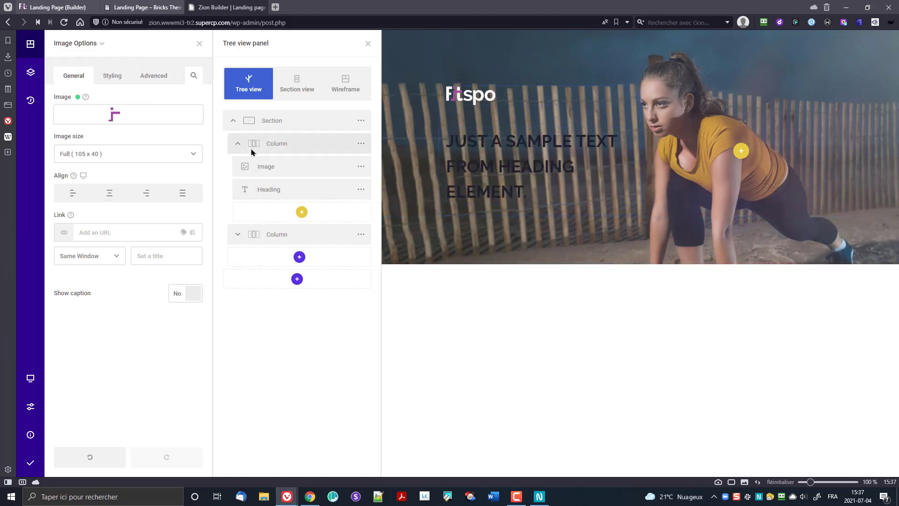
Step: Open the new Heading element's settings through its actions menu
click(293, 193)
mouse_move(91, 48)
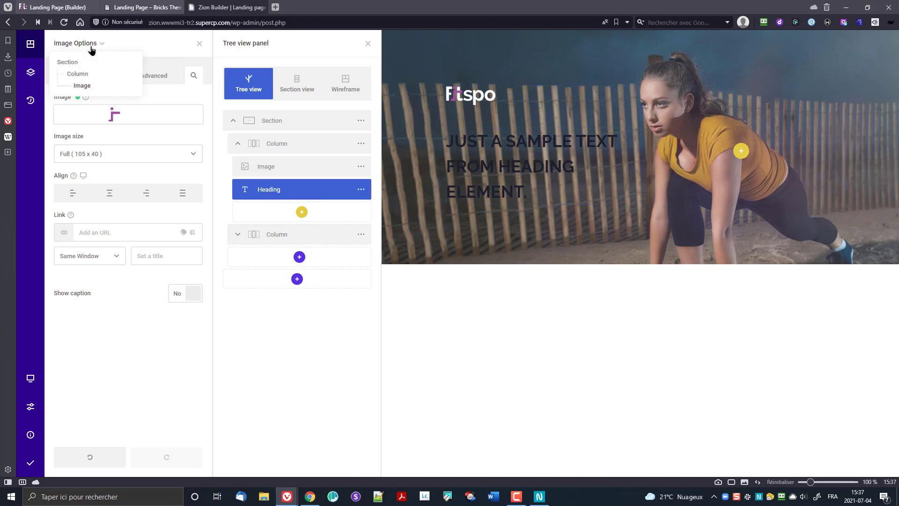
click(361, 189)
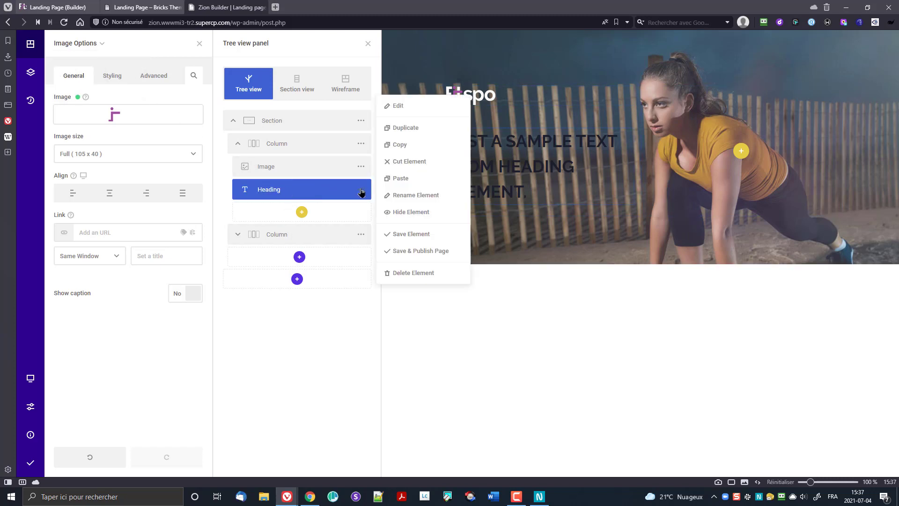
click(398, 106)
mouse_move(93, 44)
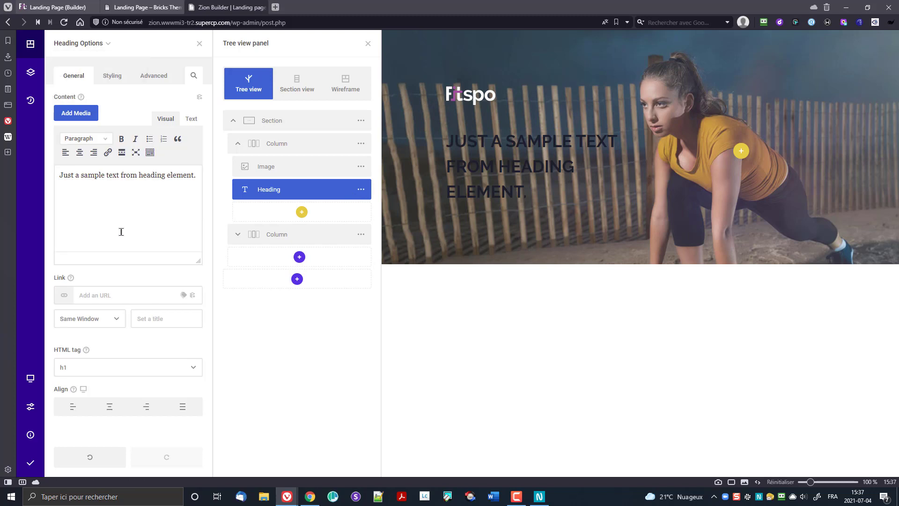
Step: Select the heading text and try a hex colour, undoing the accidental text replacement
click(136, 184)
key(ctrl+a)
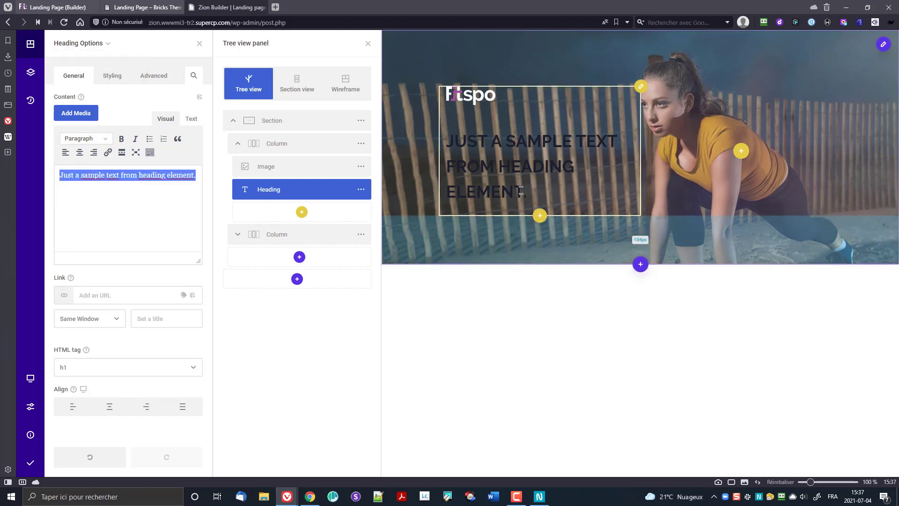
triple_click(487, 147)
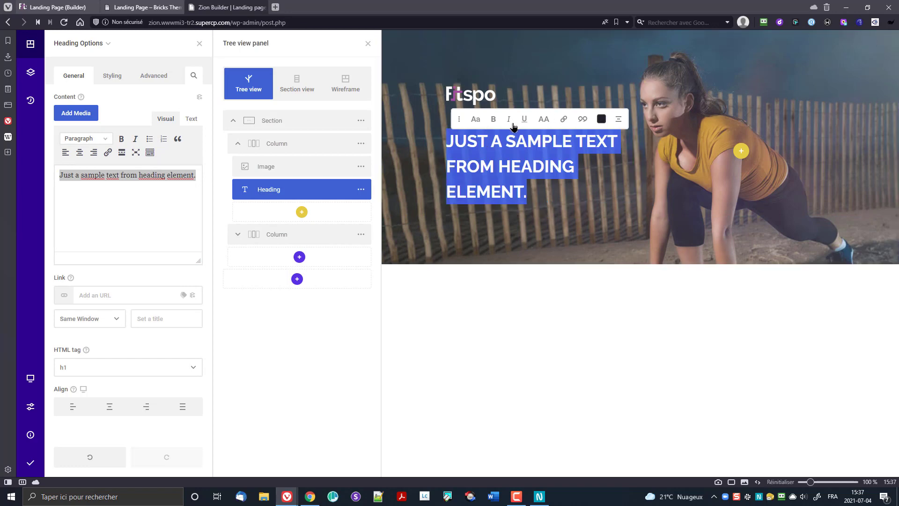
click(603, 120)
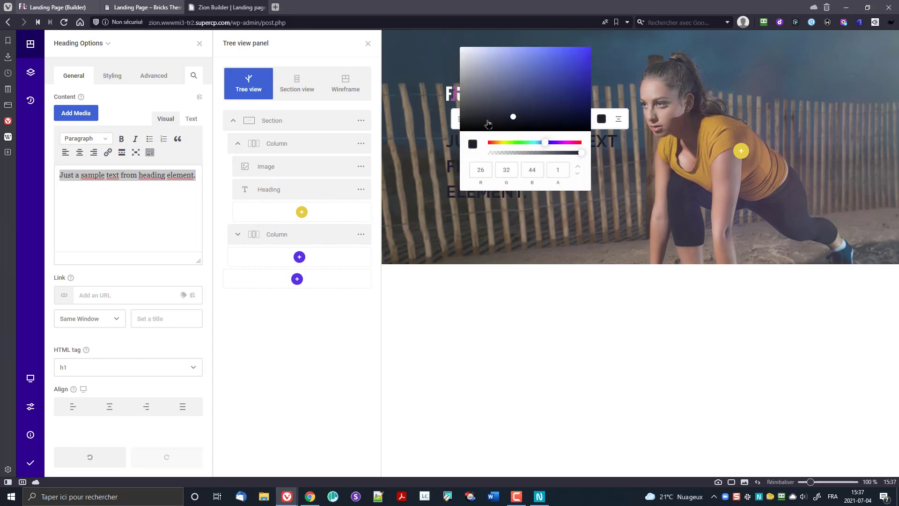
click(578, 173)
click(578, 174)
double_click(520, 169)
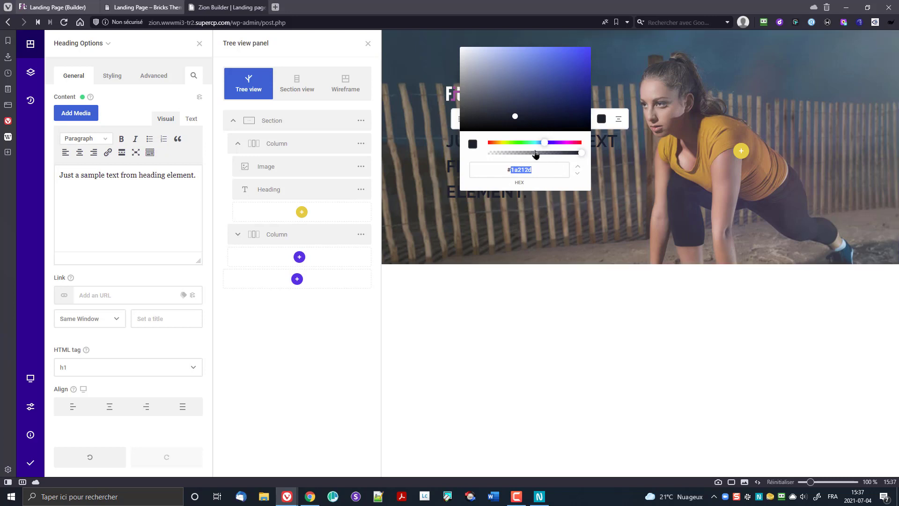
text(00)
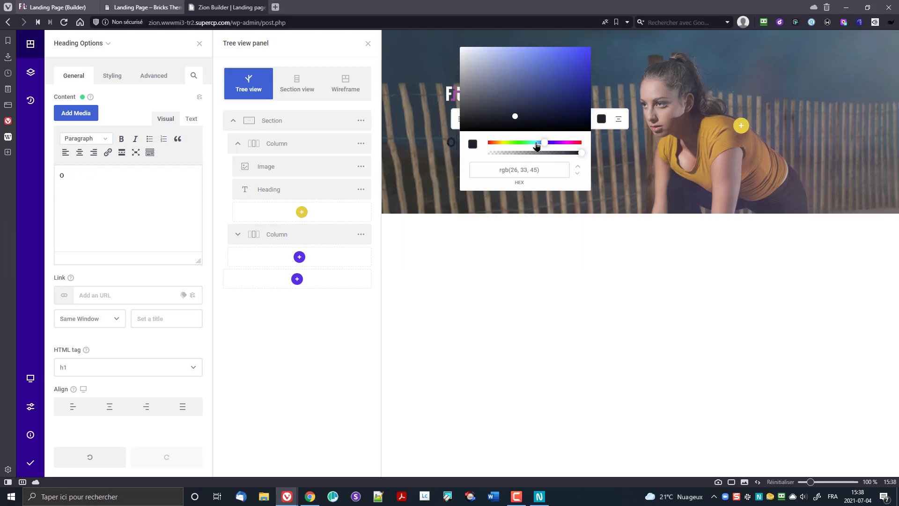
click(578, 174)
click(578, 174)
drag(539, 169, 507, 171)
click(602, 123)
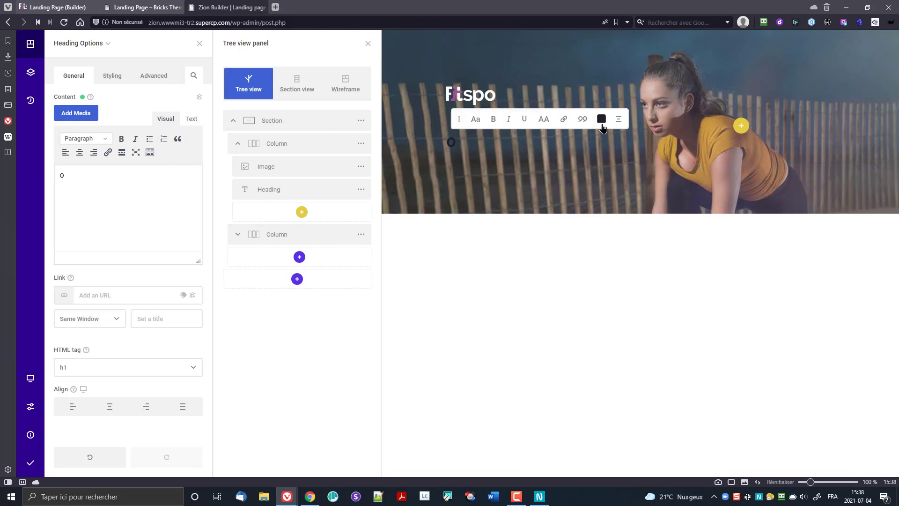
click(75, 461)
Step: Reselect the heading text and reopen its hex colour value, undoing the stray edits
click(531, 206)
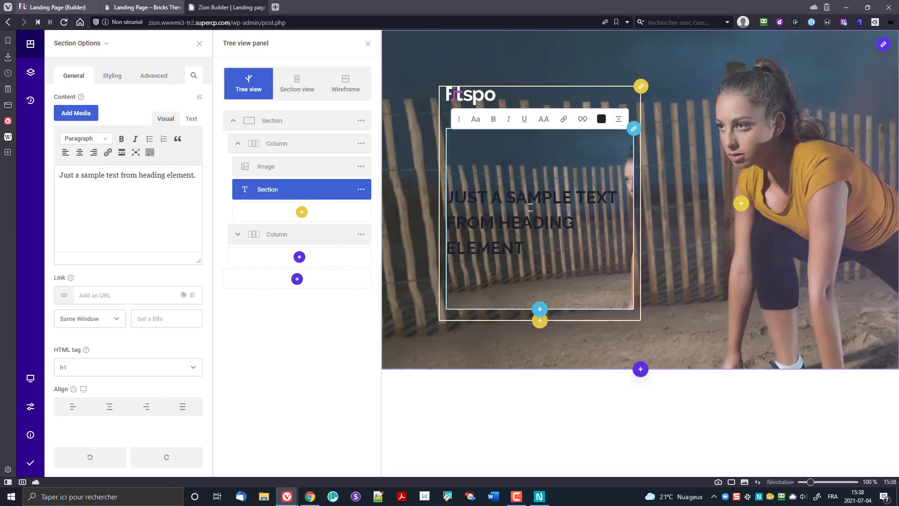
triple_click(531, 207)
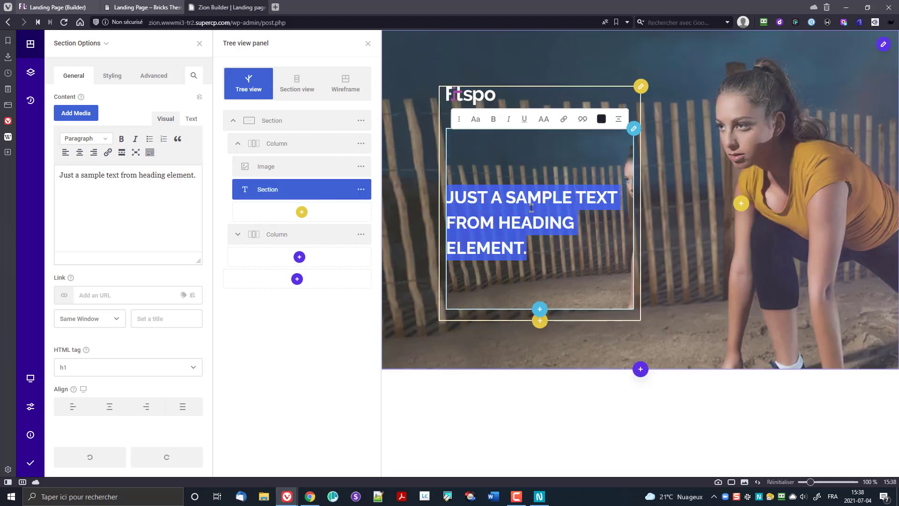
click(601, 119)
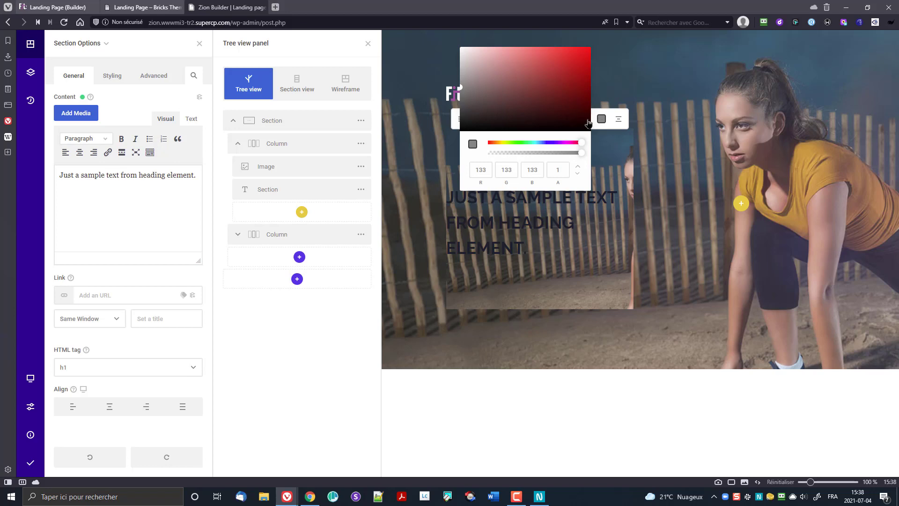
click(577, 168)
double_click(553, 167)
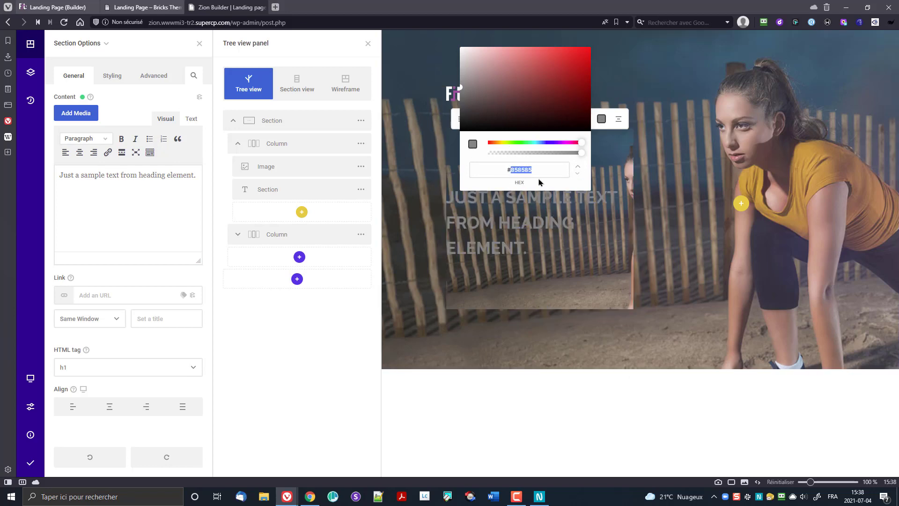
text(0)
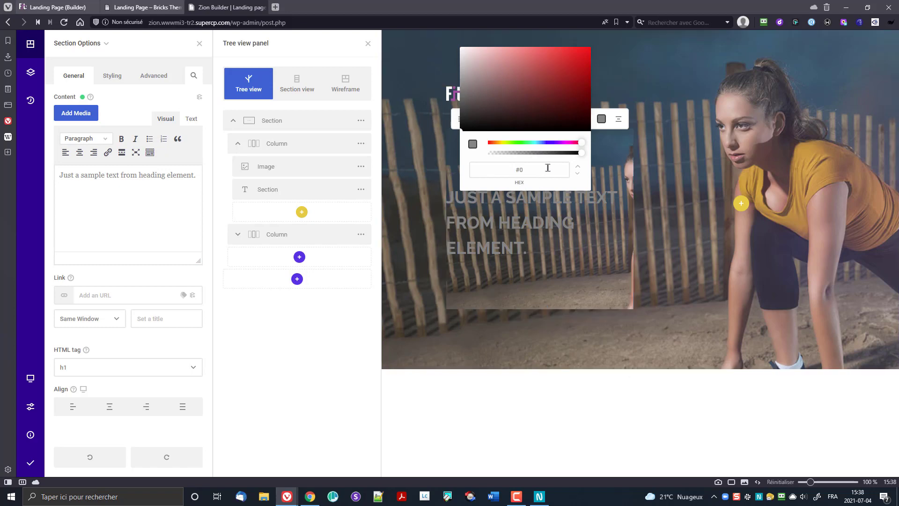
text(0)
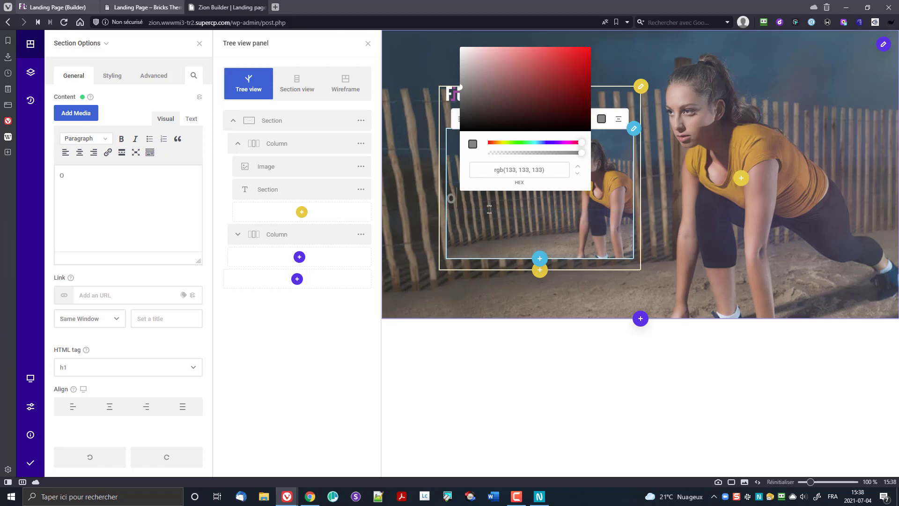
key(ctrl+z)
triple_click(516, 171)
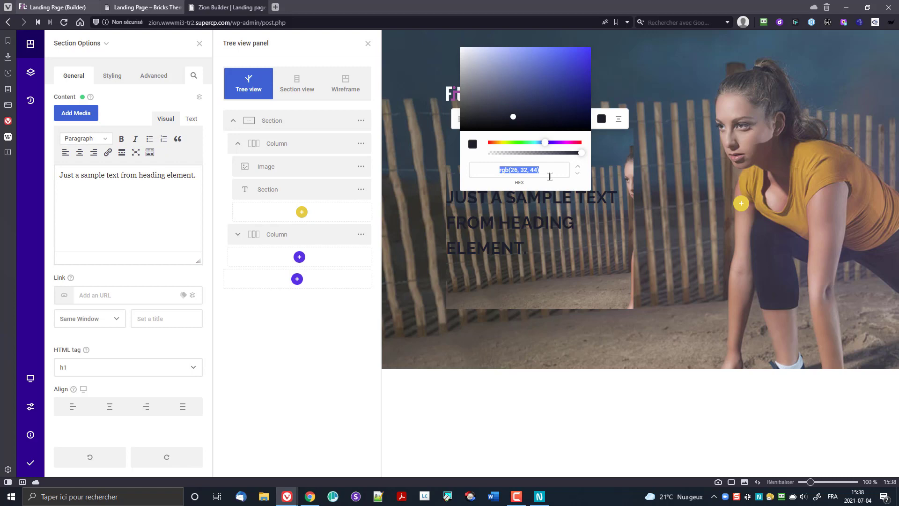
key(BackSpace)
key(ctrl+z)
Step: Enter fff as the hex colour to make the heading text white
click(578, 174)
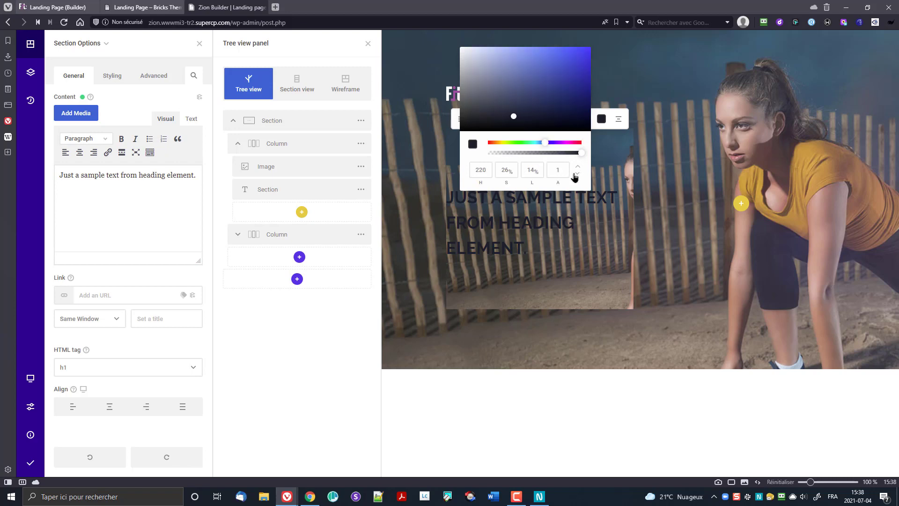
click(578, 174)
drag(512, 172, 540, 171)
text(0)
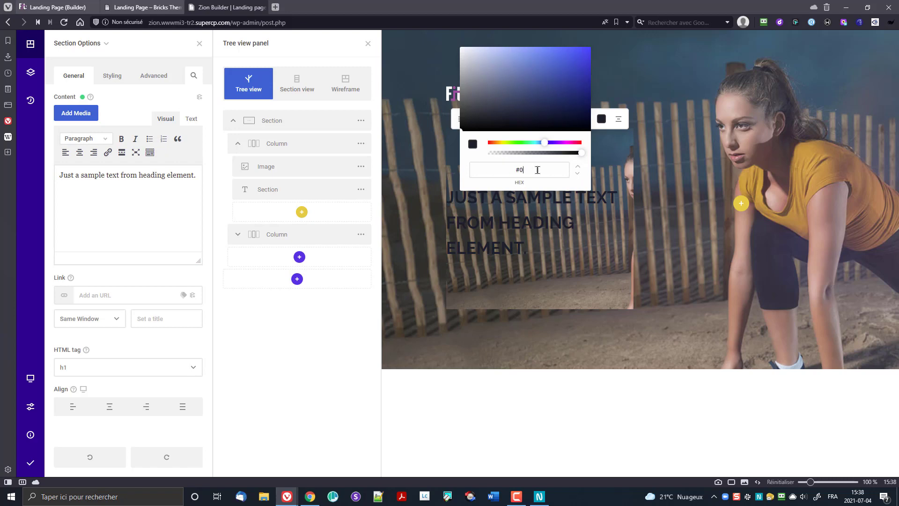
text(00)
click(536, 169)
key(ctrl+a)
text(fff)
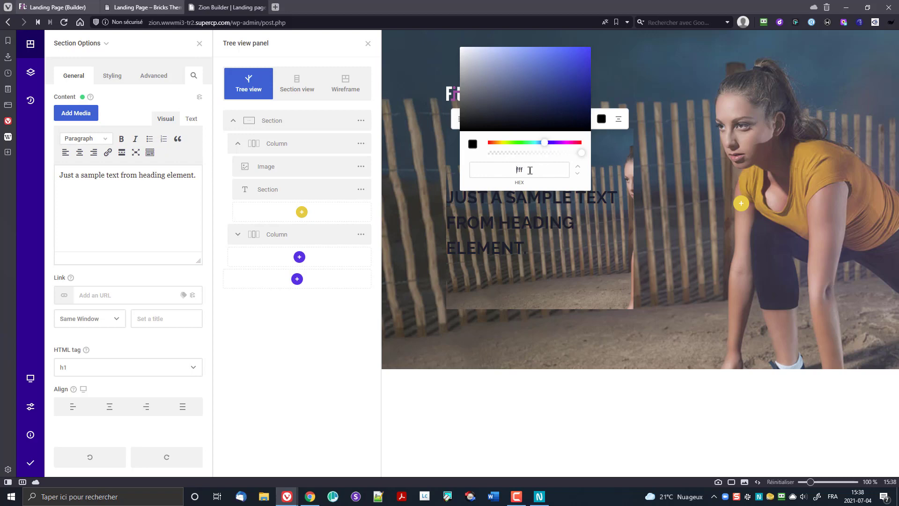
key(Return)
Step: Close the colour picker, inspect the heading content, and discard the unsaved layout changes
click(538, 233)
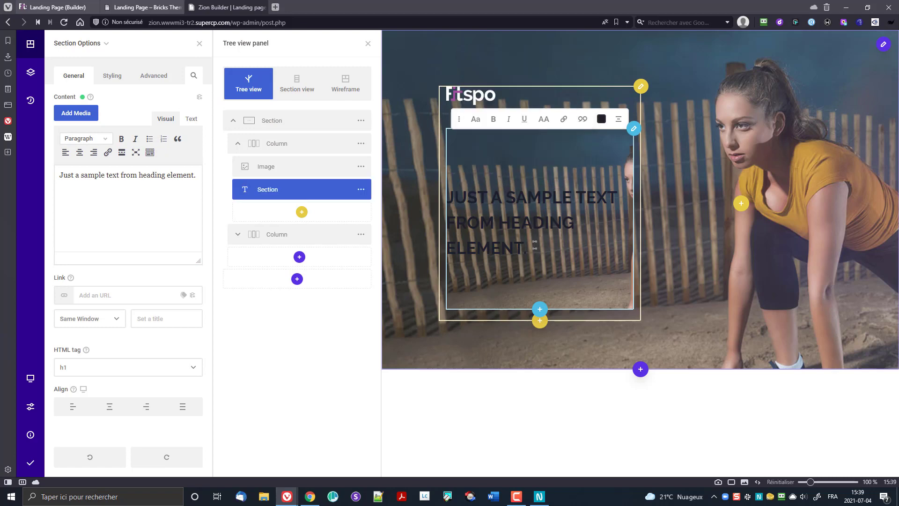
drag(535, 244, 450, 199)
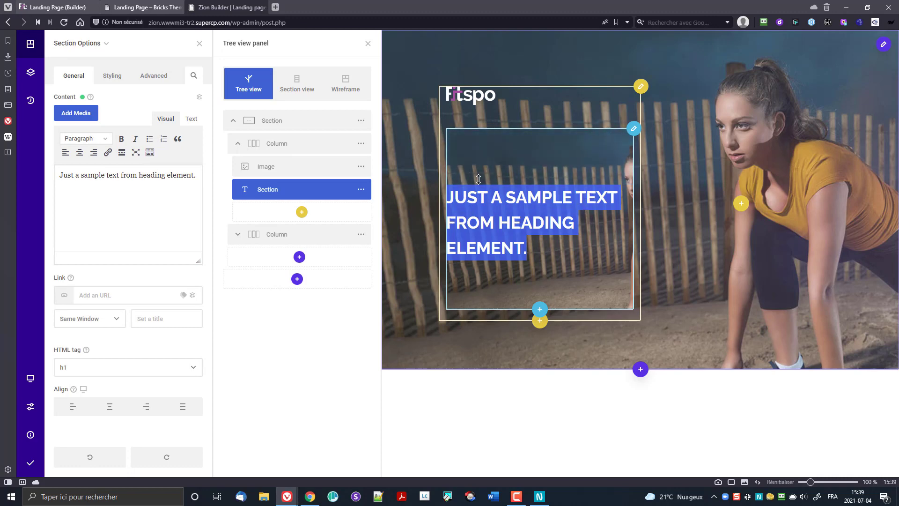
click(506, 198)
drag(526, 243, 449, 198)
click(193, 120)
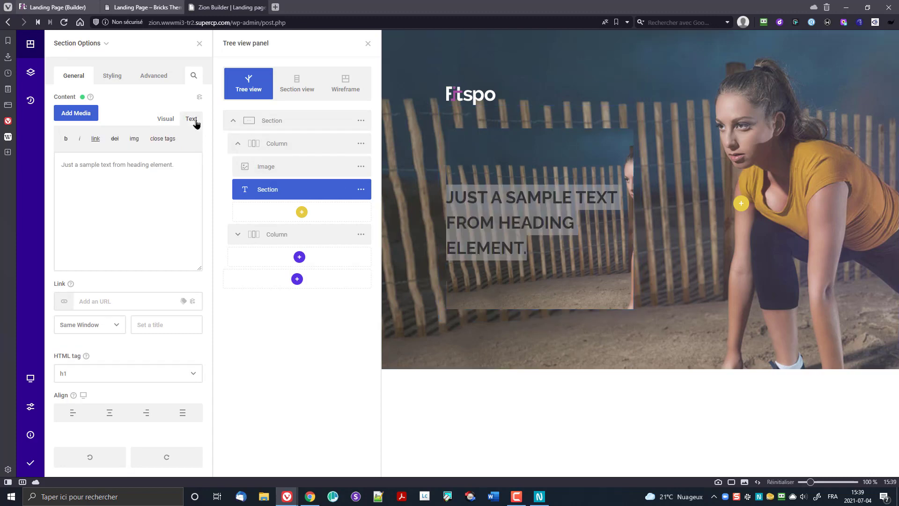
click(165, 118)
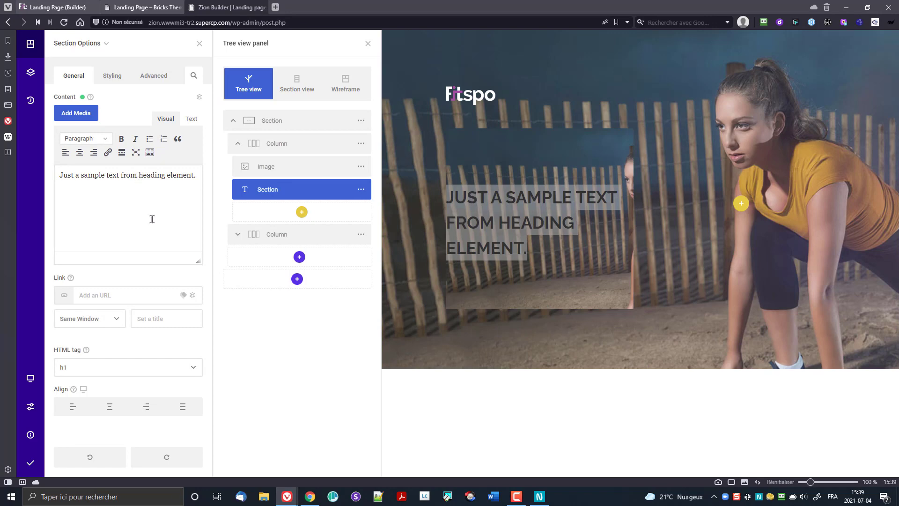
click(112, 75)
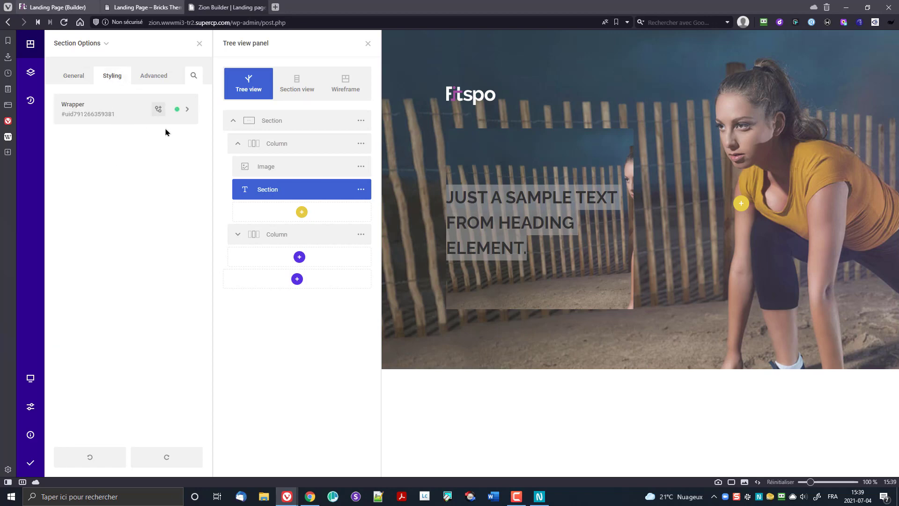
click(179, 112)
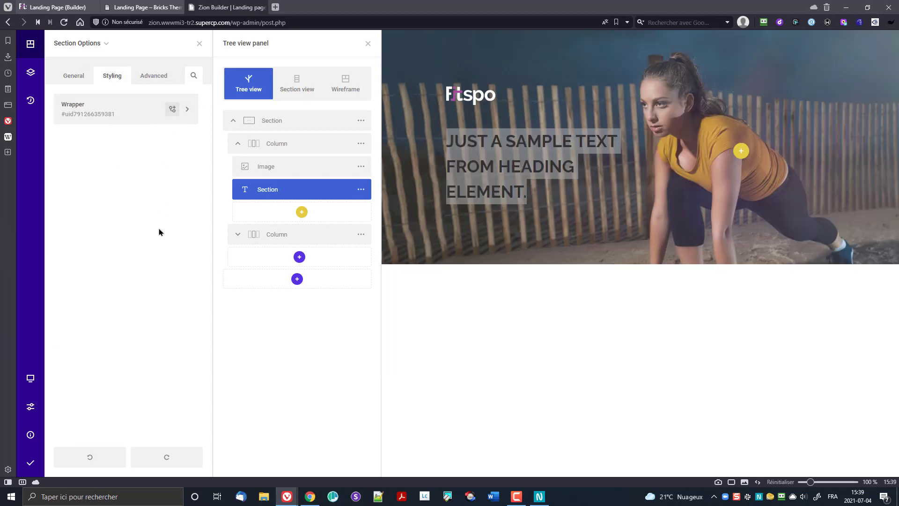
Step: Change the h1 heading's text to 'Be fit .be strong.'
click(470, 146)
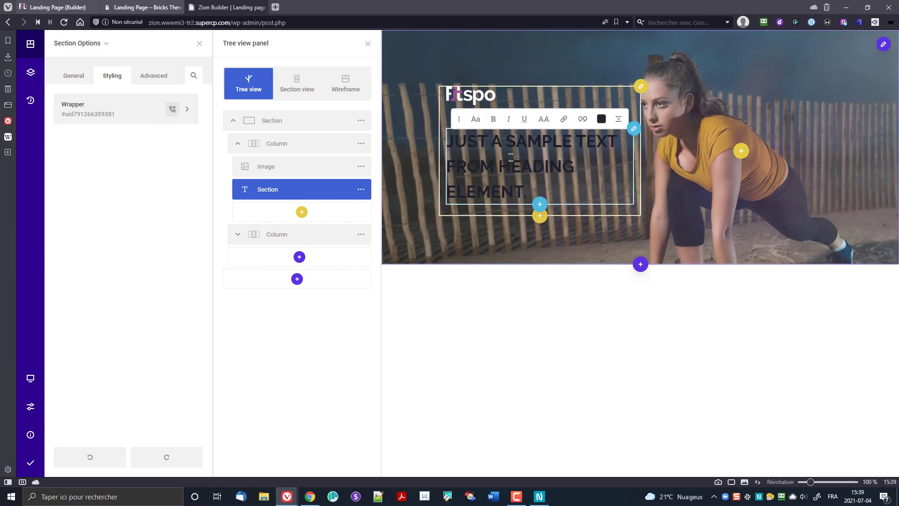
click(75, 80)
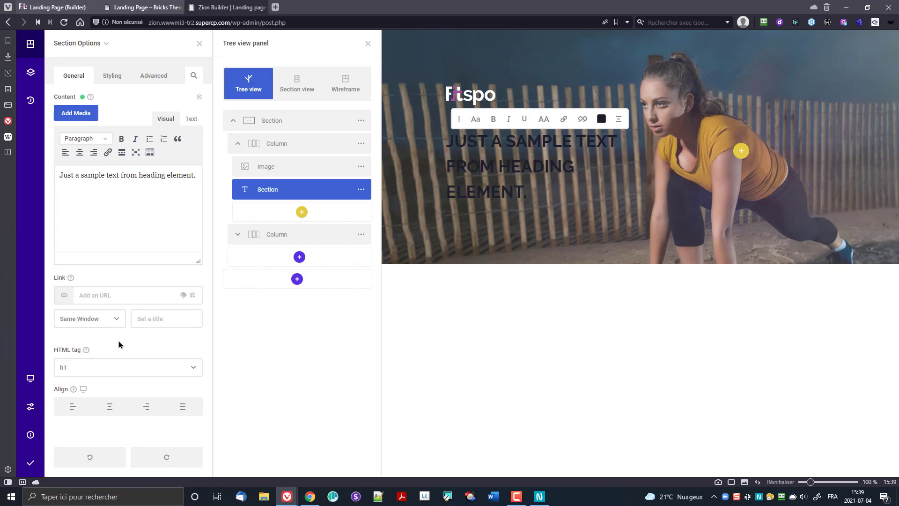
click(123, 373)
click(120, 374)
triple_click(118, 195)
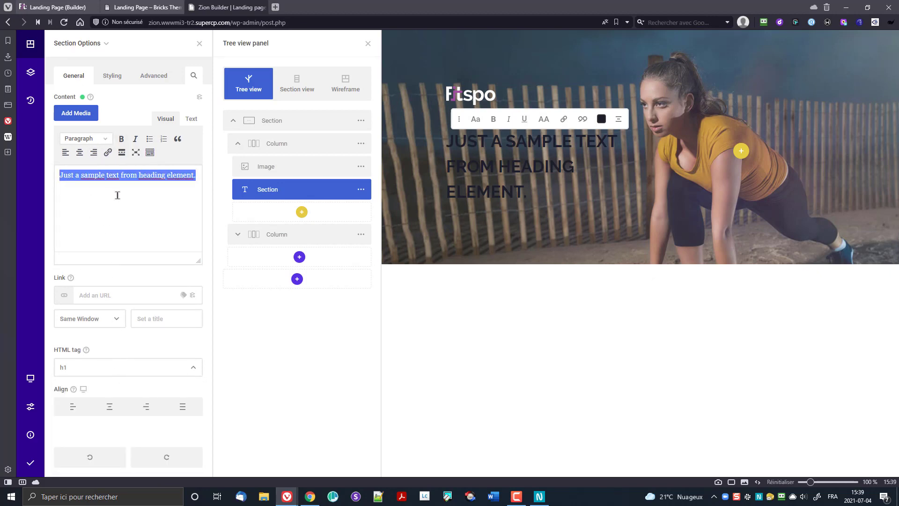
text(Be f)
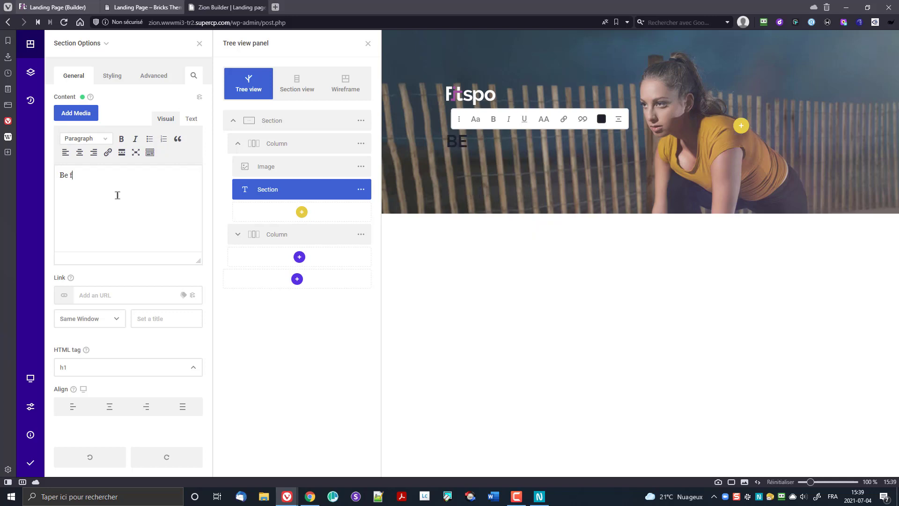
text(it .be strong.)
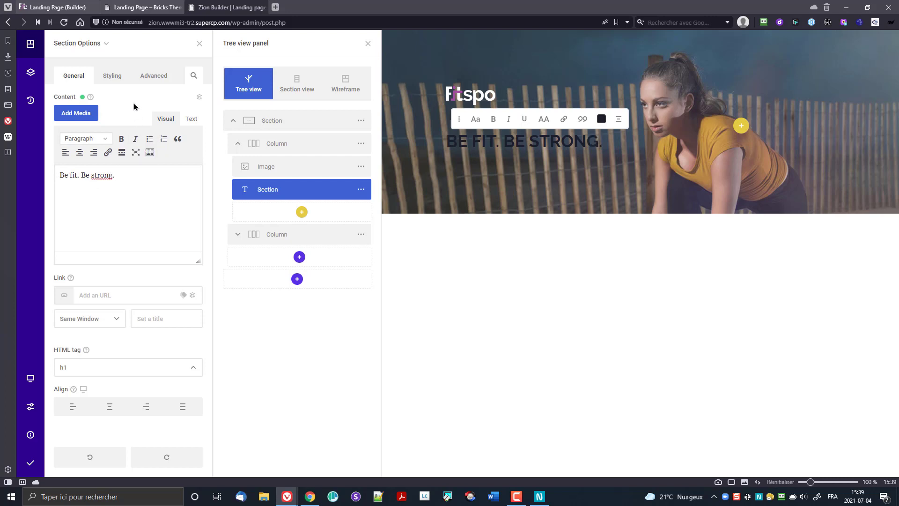
click(113, 76)
click(105, 111)
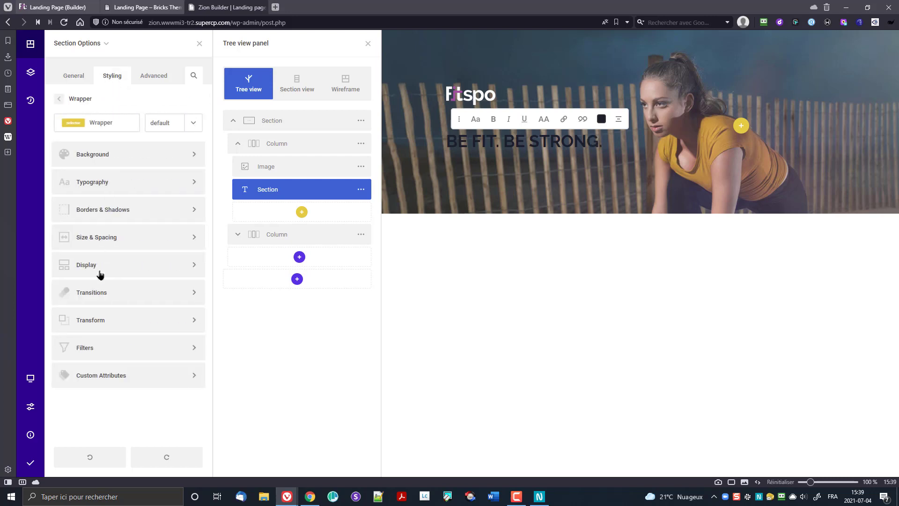
Step: Set the heading's Typography font colour to white
click(98, 188)
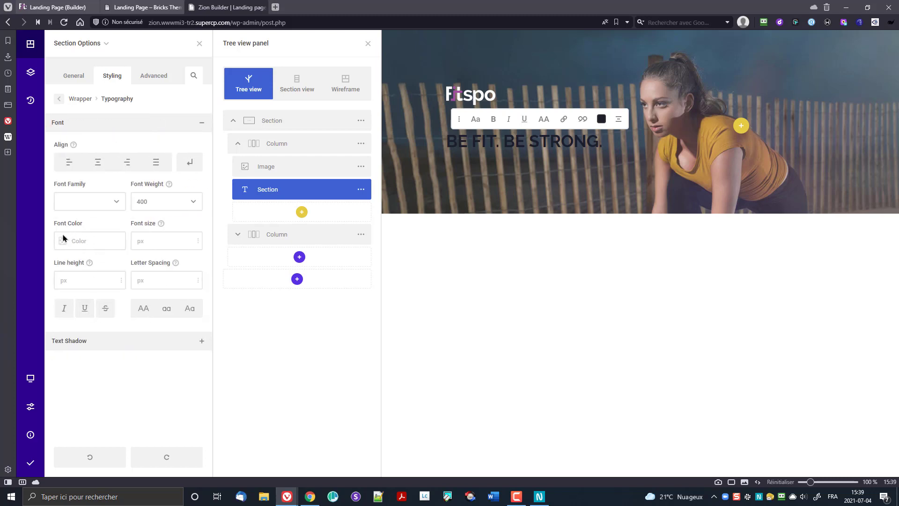
click(63, 241)
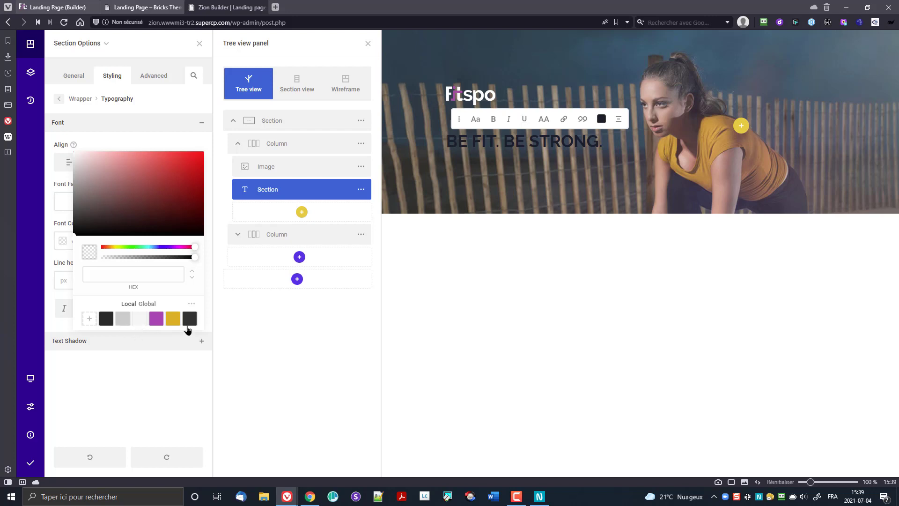
click(137, 320)
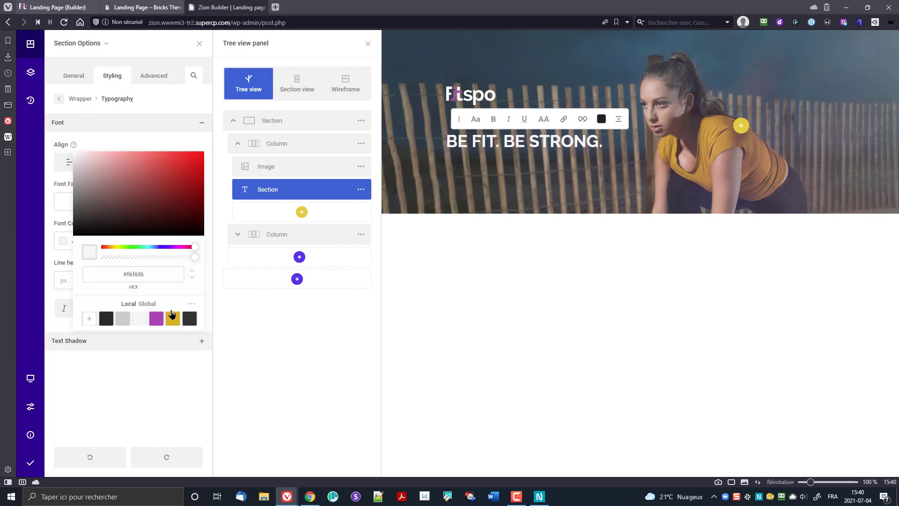
click(192, 304)
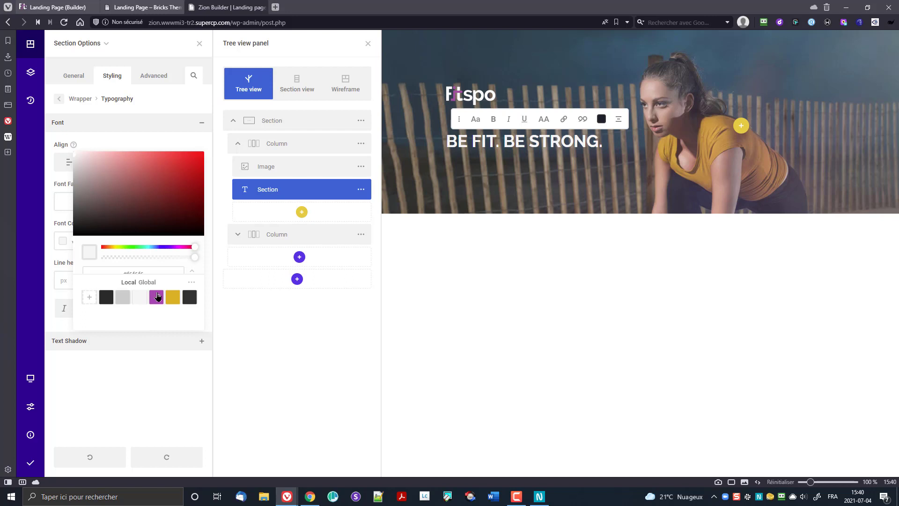
click(194, 284)
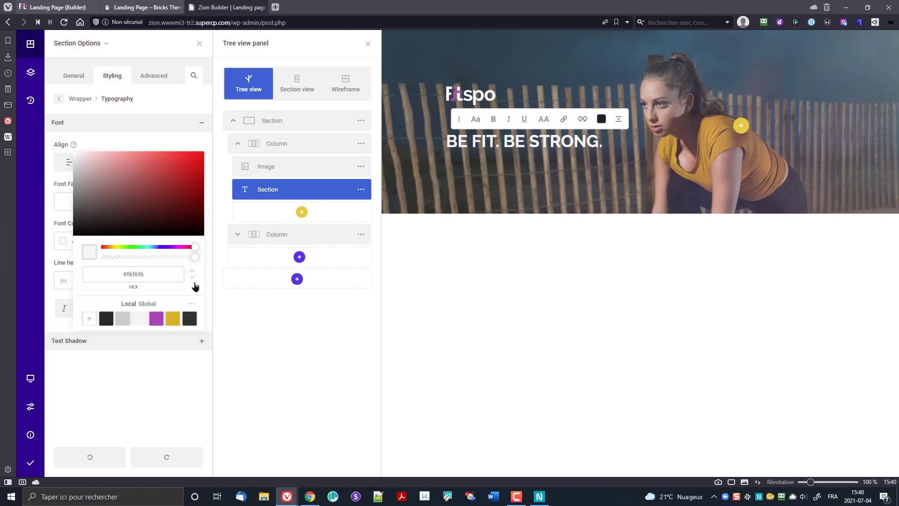
click(192, 305)
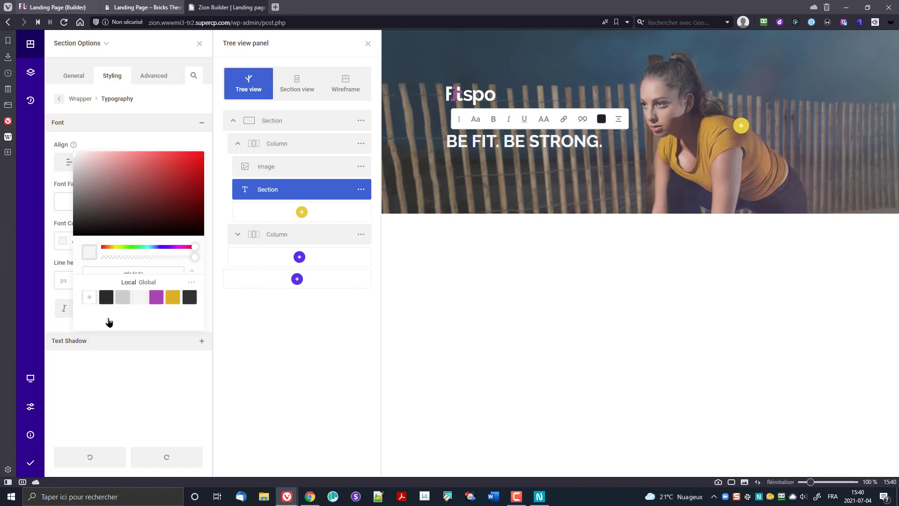
click(87, 300)
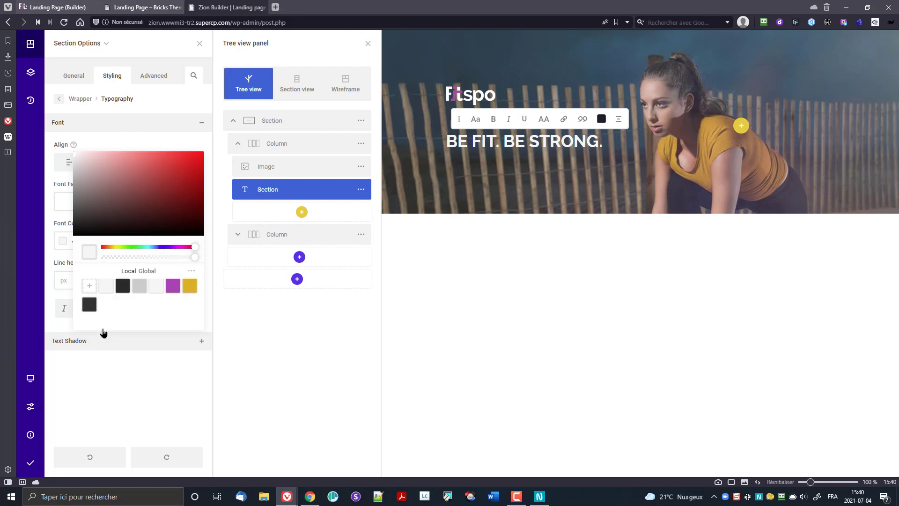
click(89, 309)
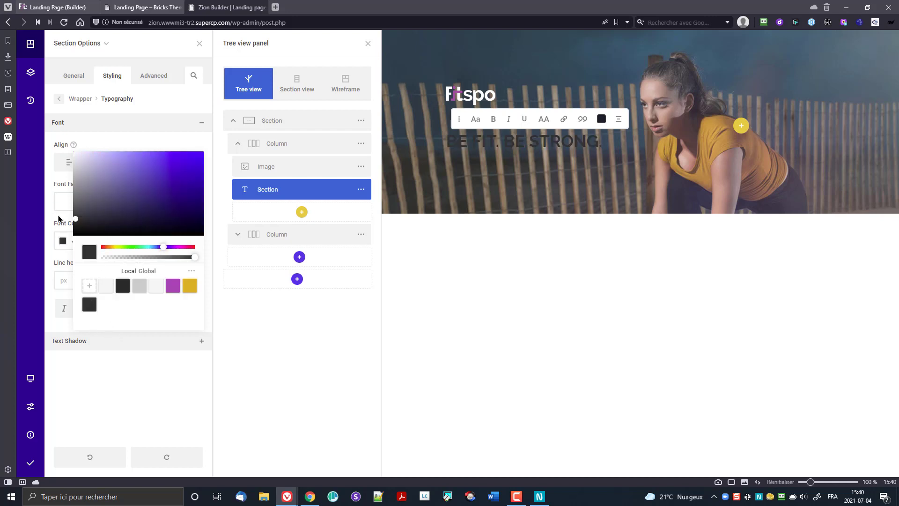
drag(75, 217, 66, 159)
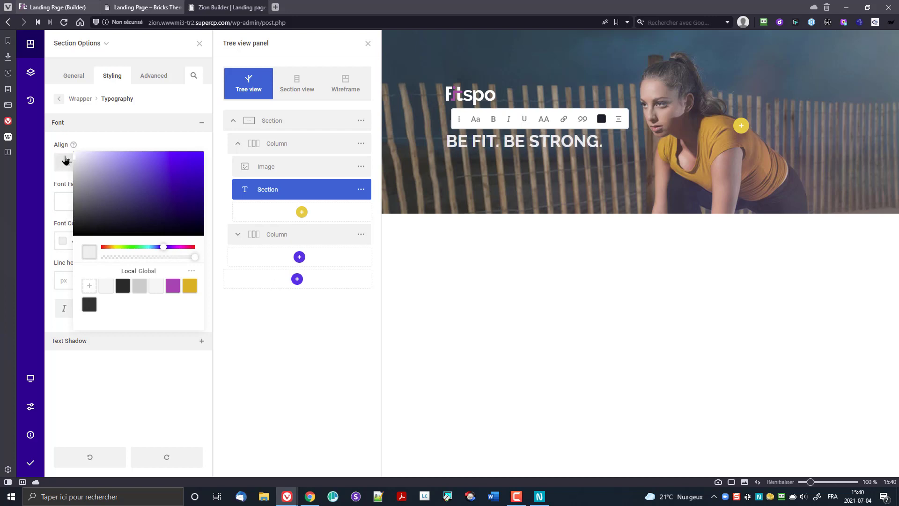
click(65, 153)
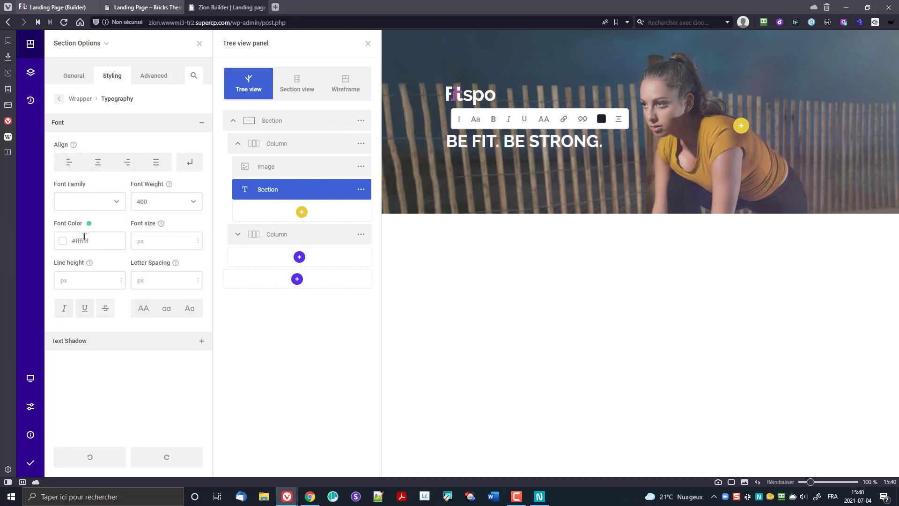
Step: Check the saved colour swatches, then save and publish the page
click(63, 241)
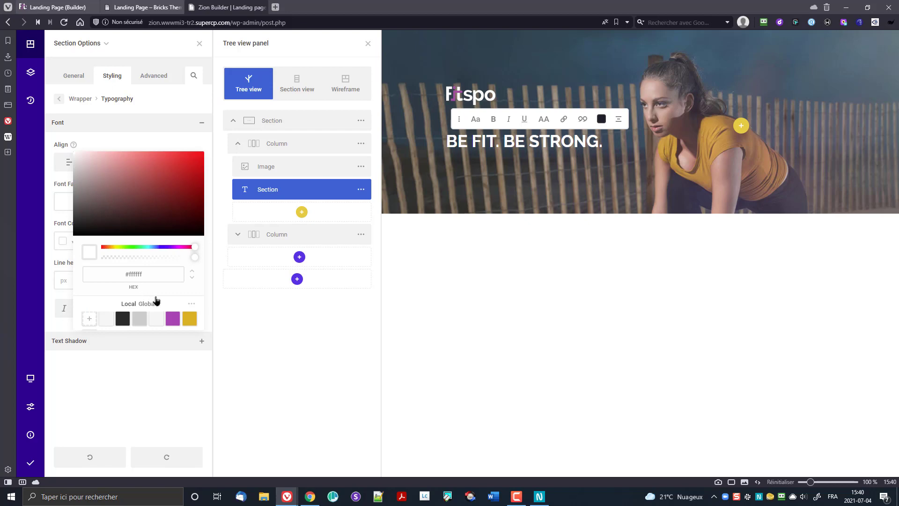
click(191, 304)
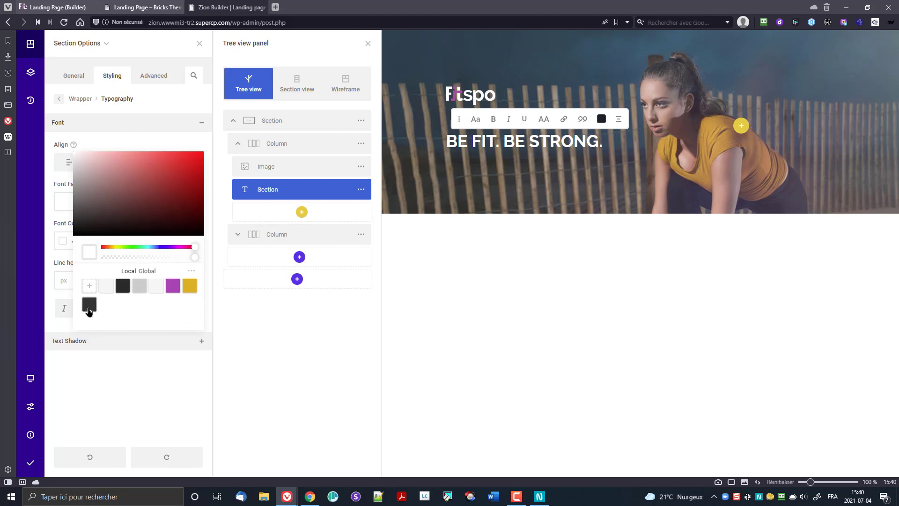
right_click(89, 311)
click(89, 311)
right_click(84, 307)
click(116, 315)
click(191, 274)
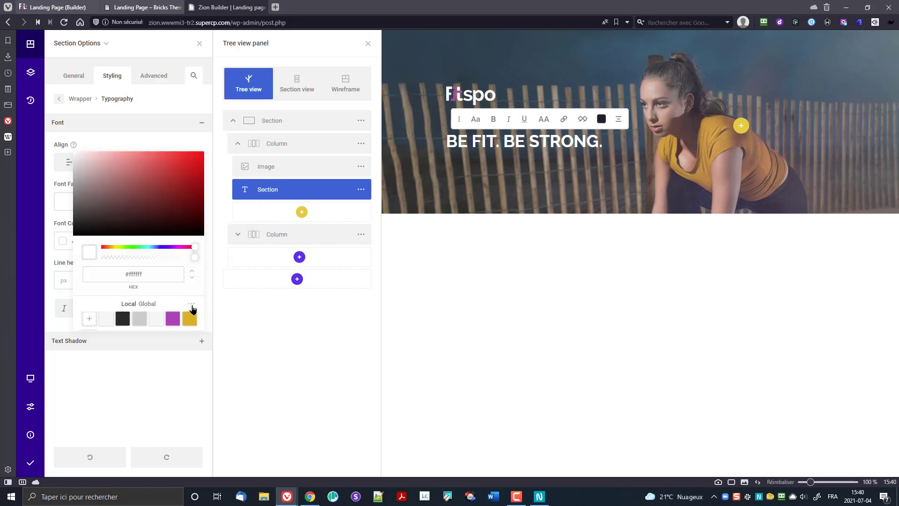
click(192, 306)
click(37, 462)
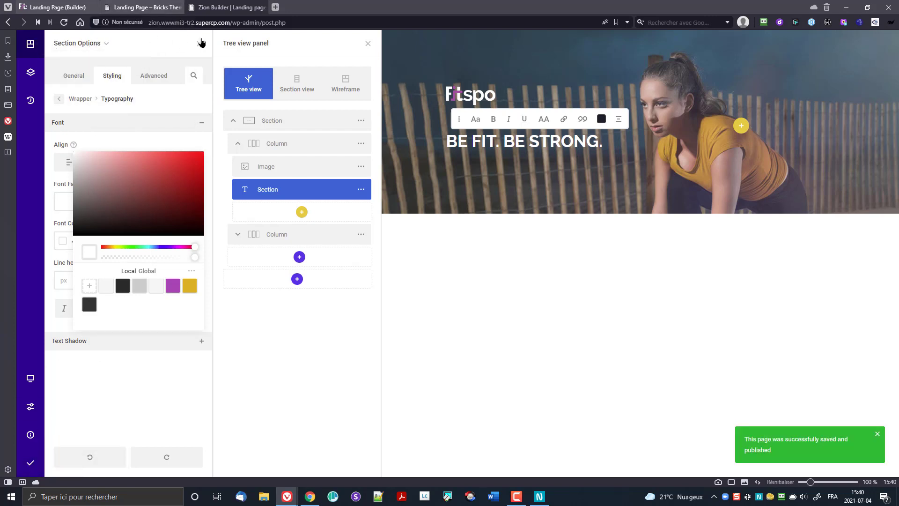
click(208, 22)
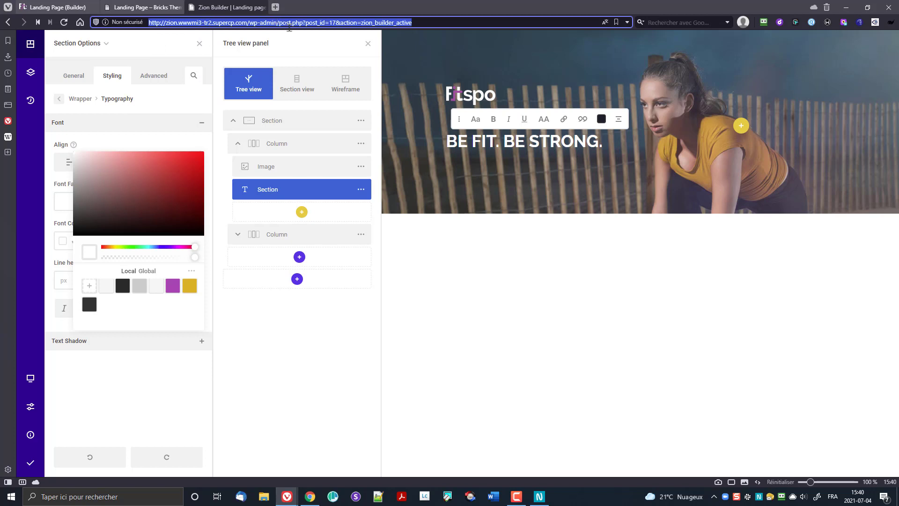
Step: Copy the site's address up to wp-admin/ and load it in a new browser tab
click(274, 23)
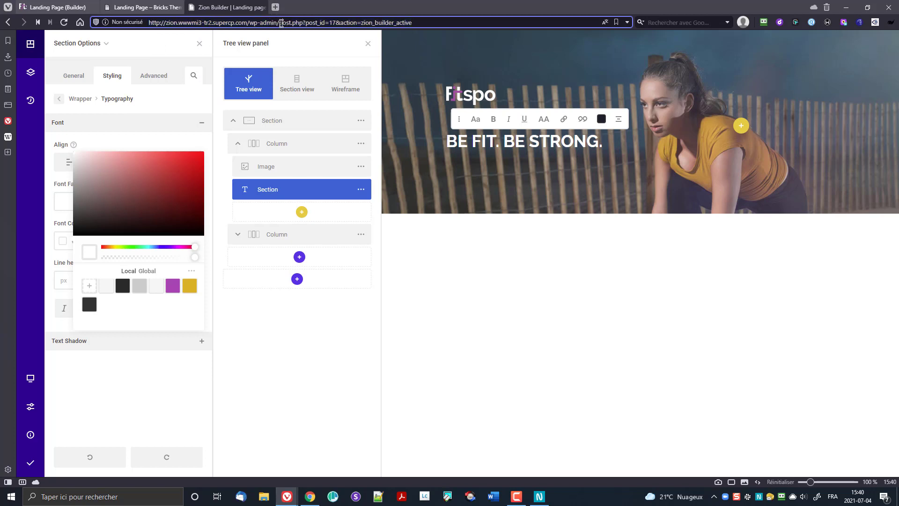
drag(281, 22, 141, 27)
key(ctrl+c)
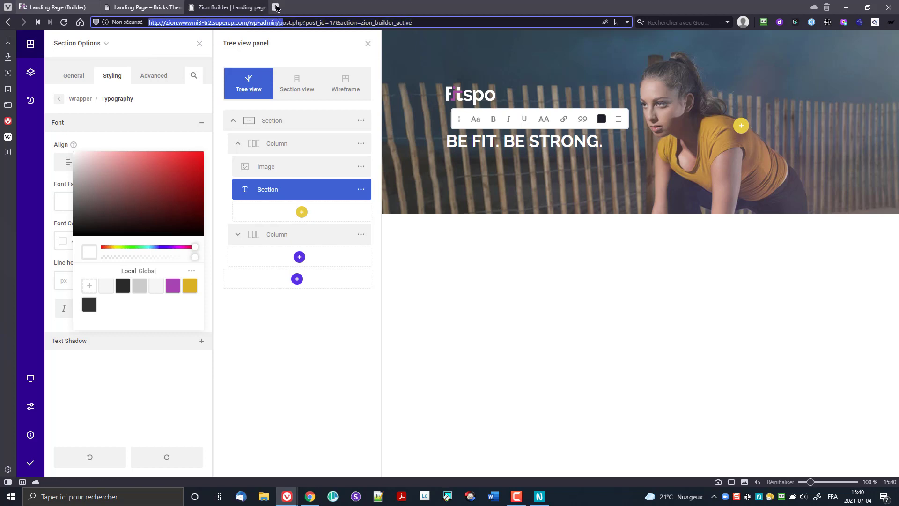
click(276, 7)
key(ctrl+v)
text(p)
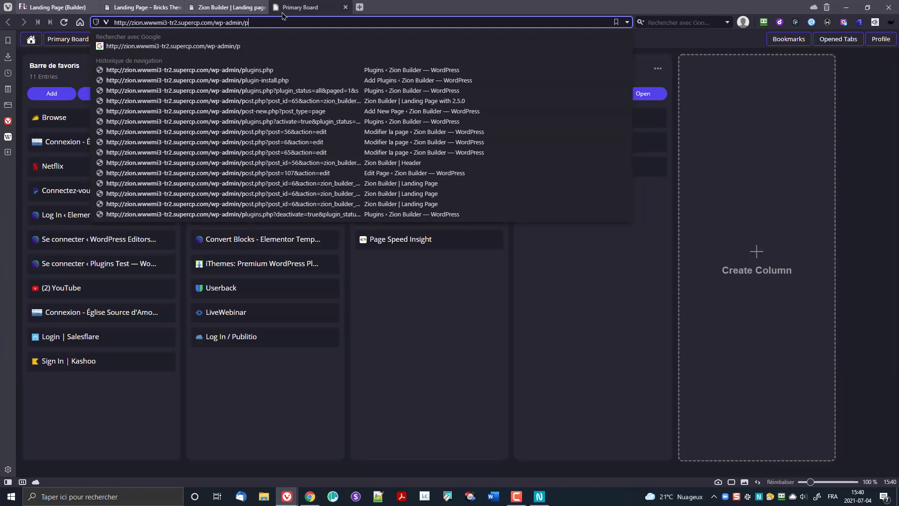
key(BackSpace)
key(Return)
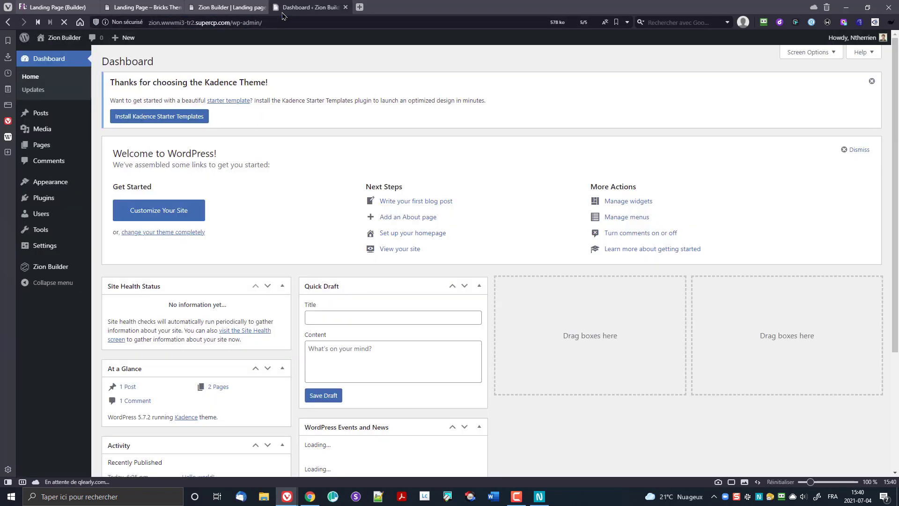
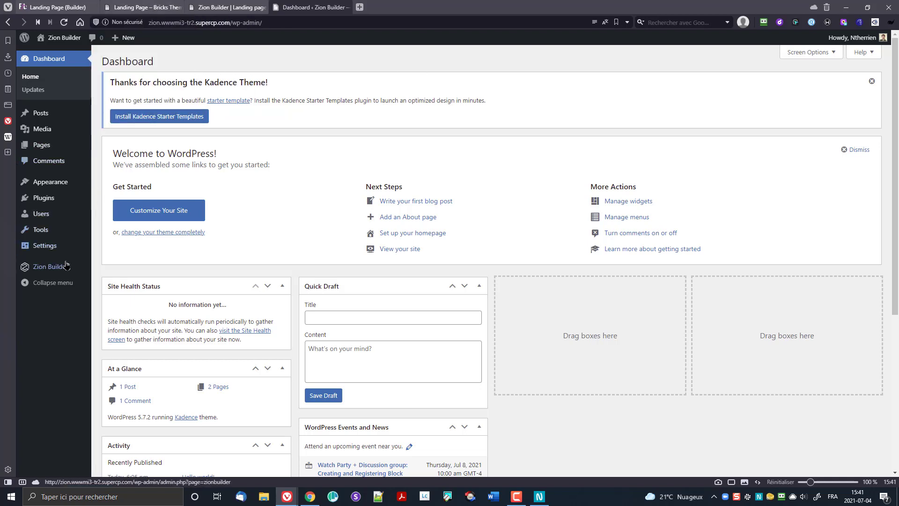
Step: Go to the Zion Builder settings page from the WordPress admin sidebar
mouse_move(56, 268)
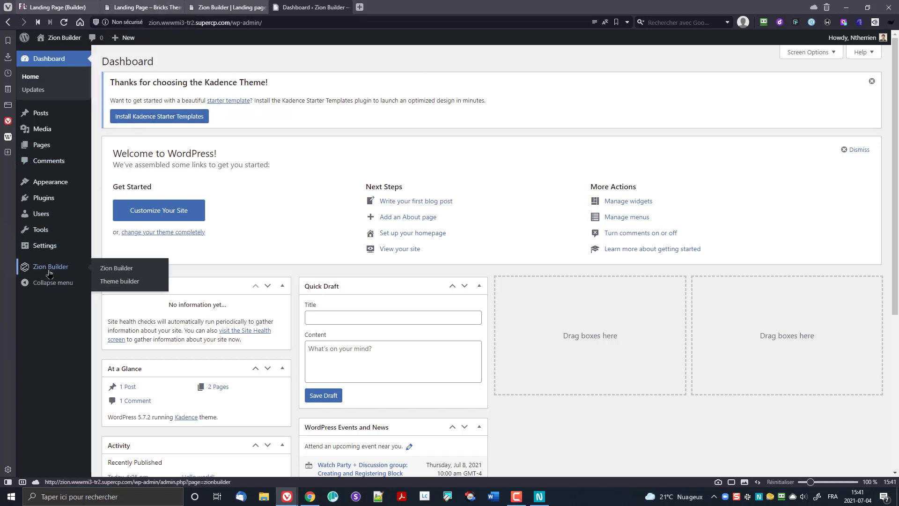
click(113, 278)
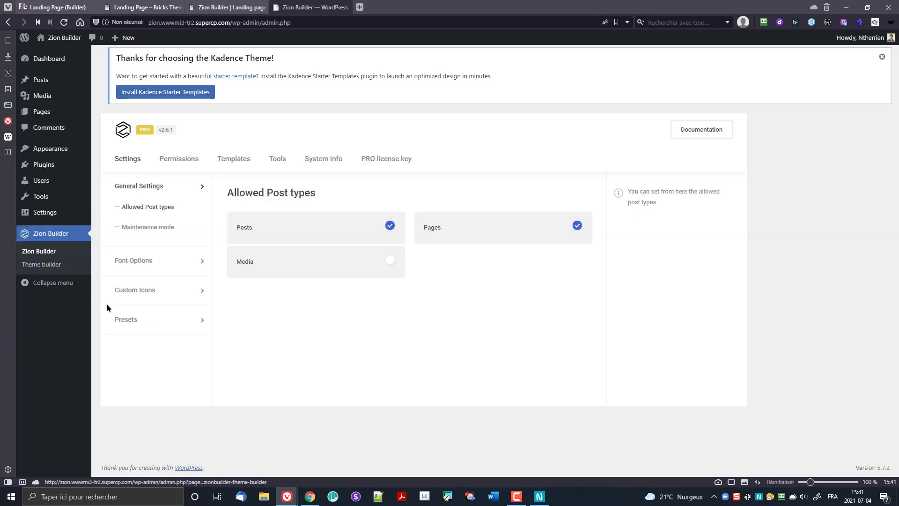
Step: Add black #000 as a new local colour preset
click(161, 323)
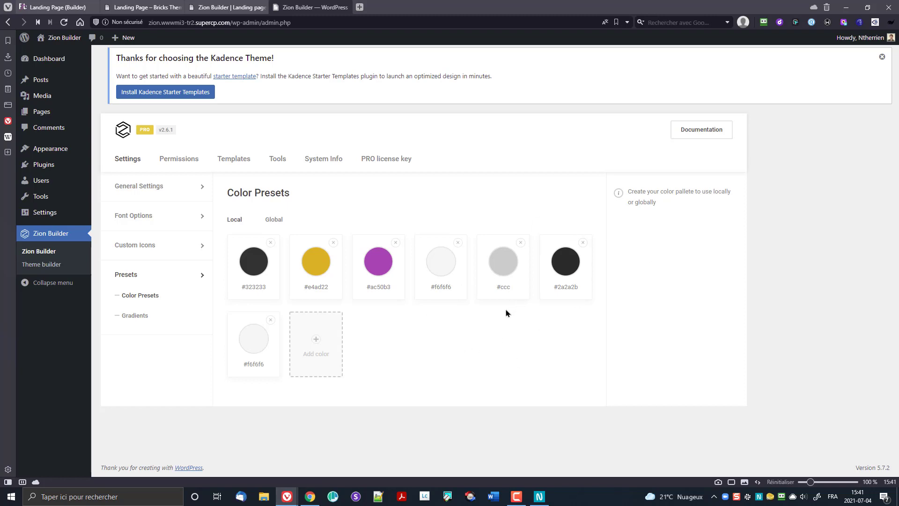
click(320, 346)
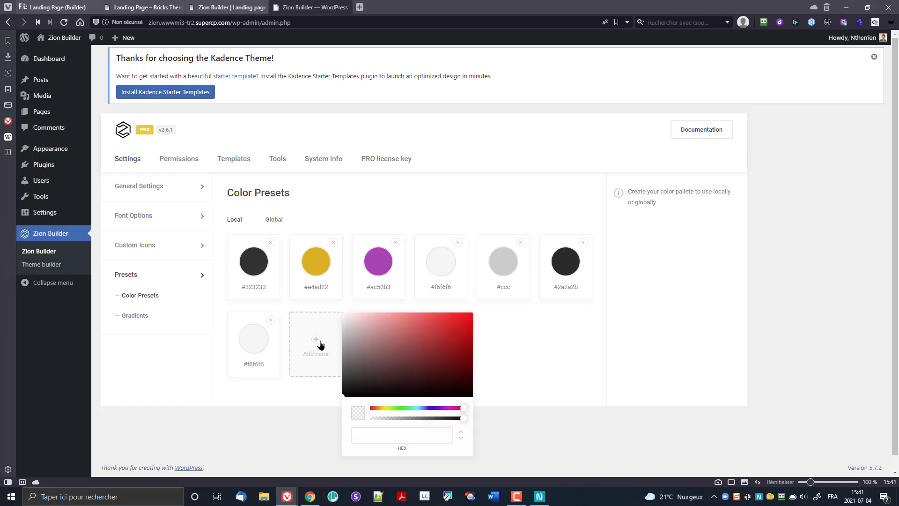
click(425, 430)
text(#00)
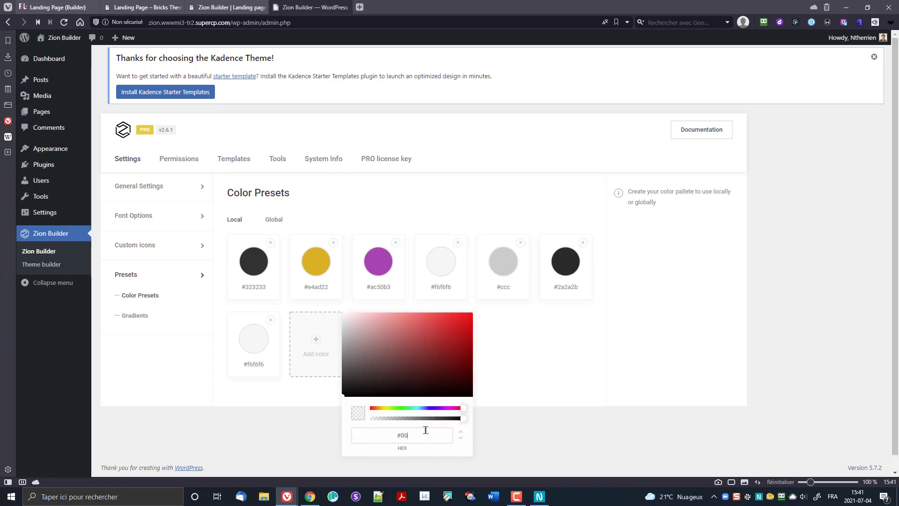
text(0)
click(322, 364)
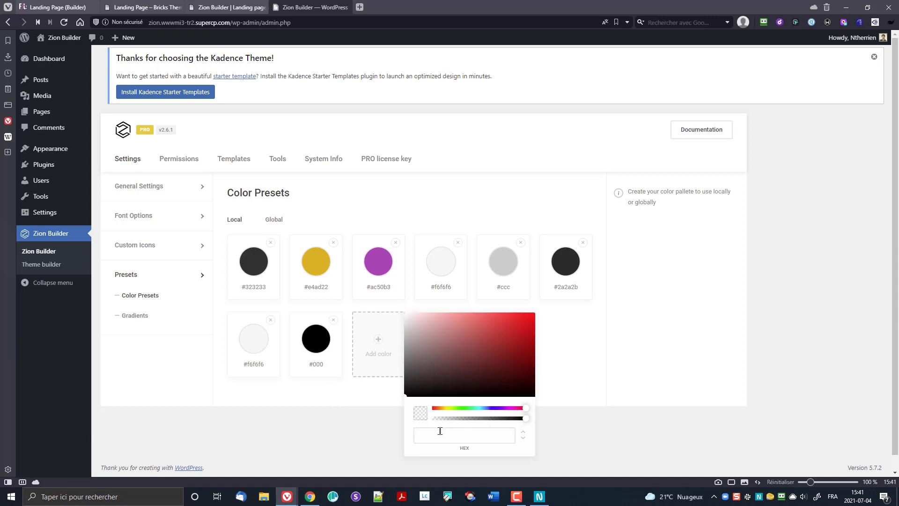
Step: Add white #fff as a preset, remove the duplicate white swatch, and return to the landing page editor
text(#fff)
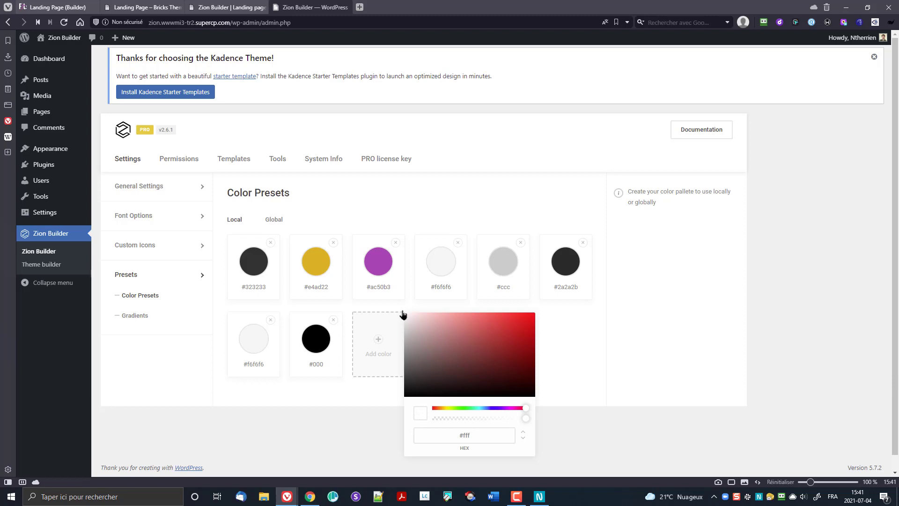
click(388, 333)
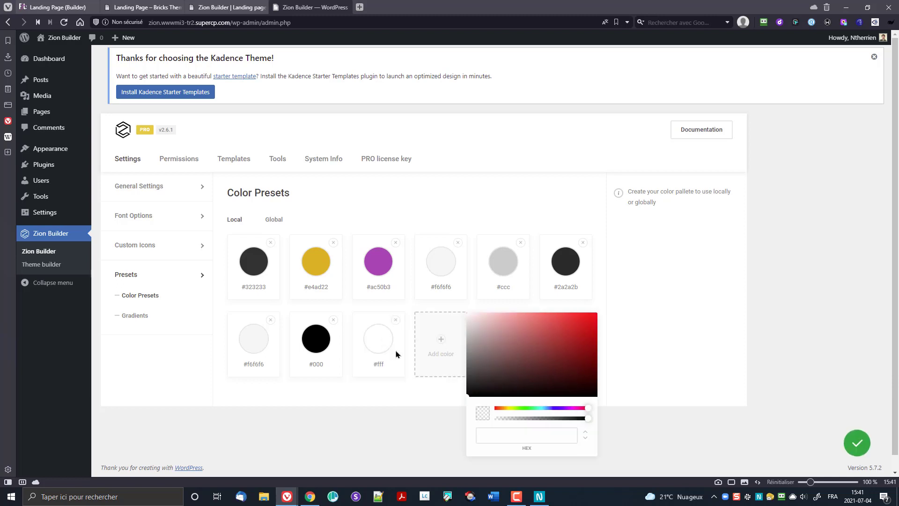
click(411, 437)
click(457, 320)
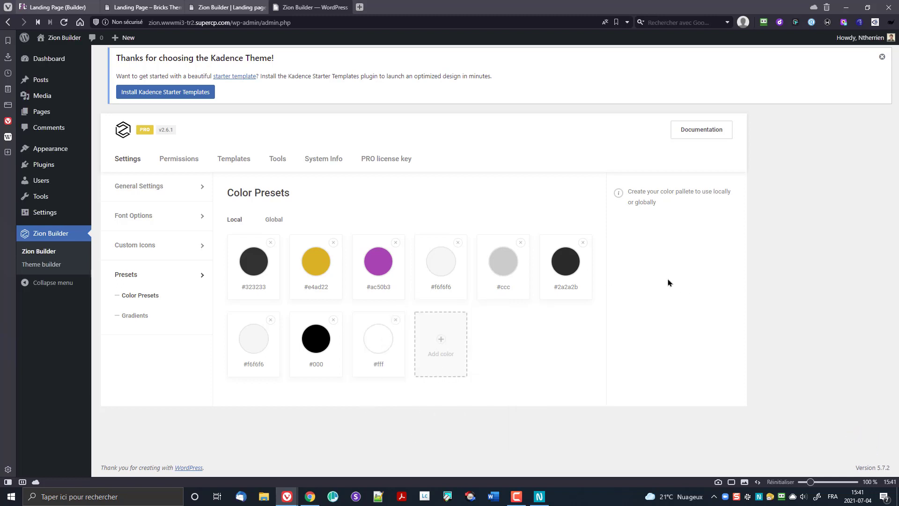
click(225, 7)
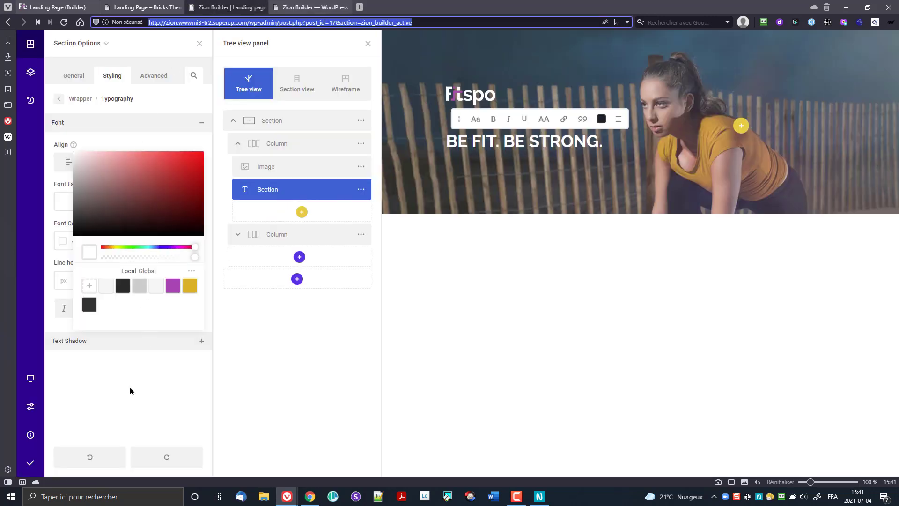
Step: Reload the editor and set the BE FIT. BE STRONG. heading's font colour to the white preset
click(64, 23)
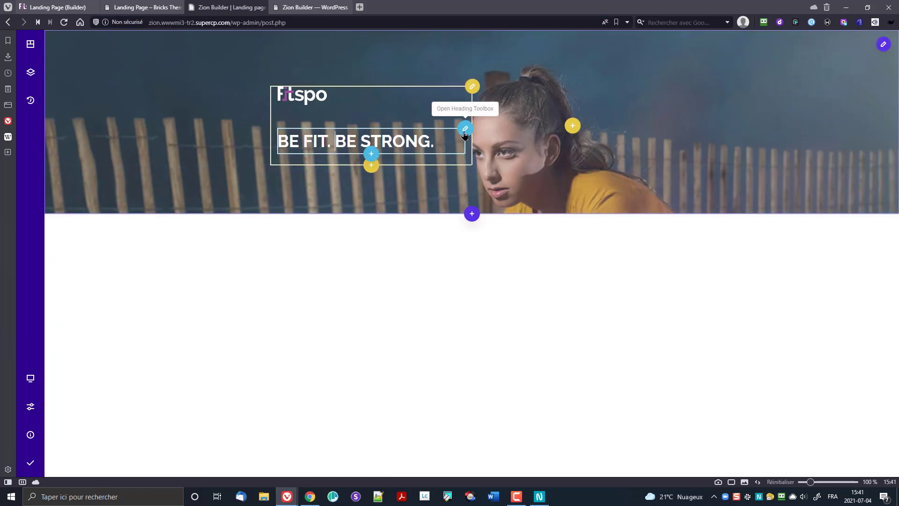
mouse_move(465, 129)
click(388, 129)
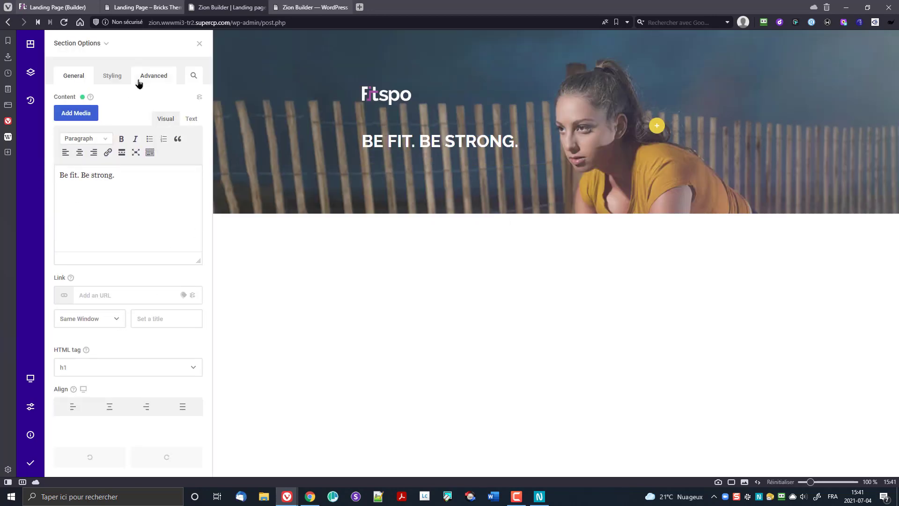
click(114, 79)
click(100, 109)
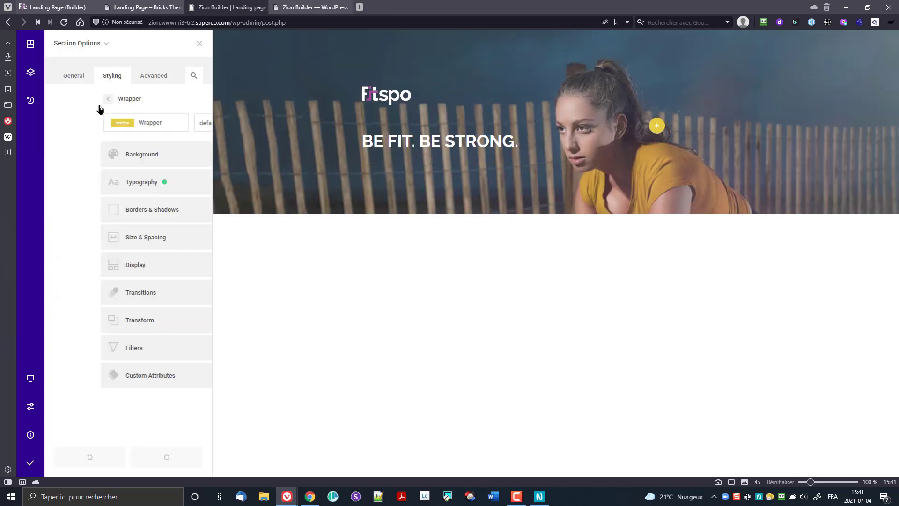
click(136, 184)
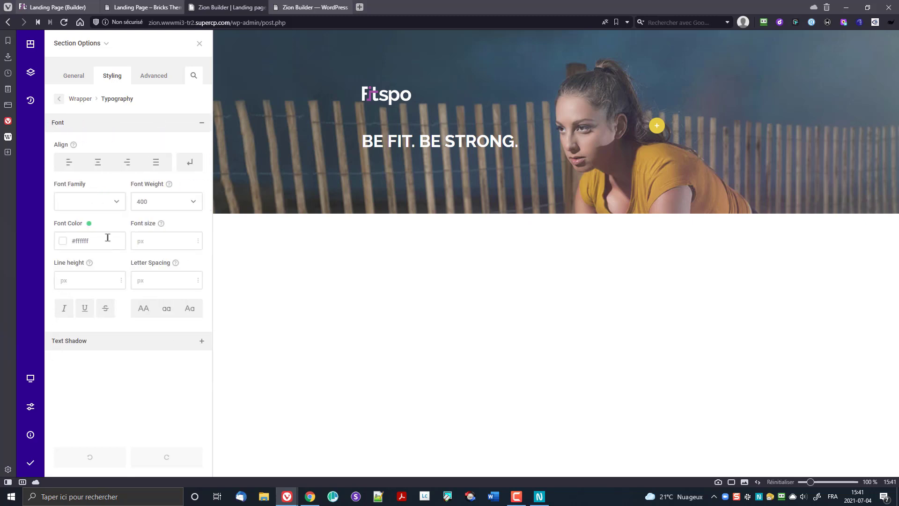
click(62, 242)
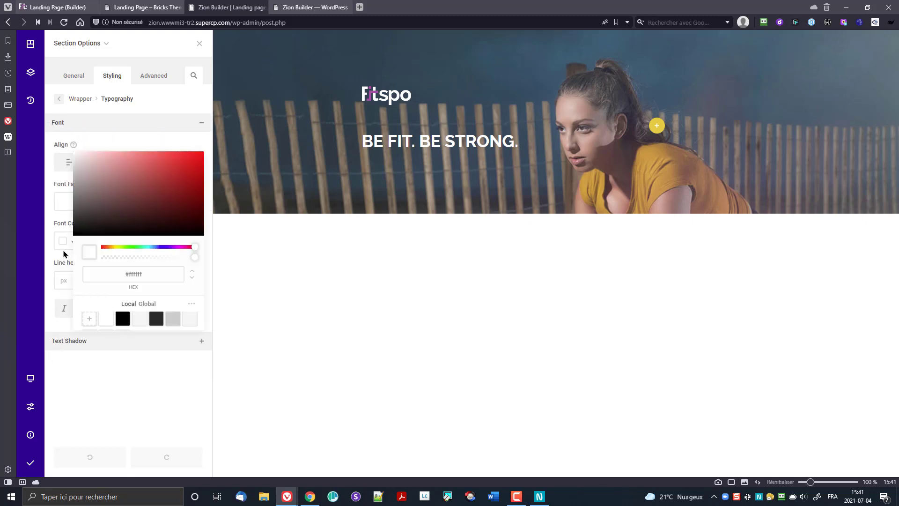
click(192, 305)
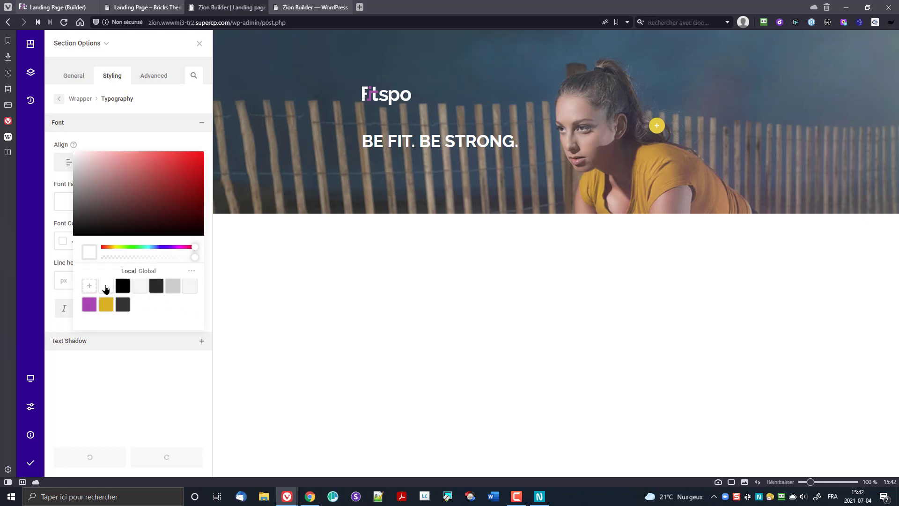
click(114, 389)
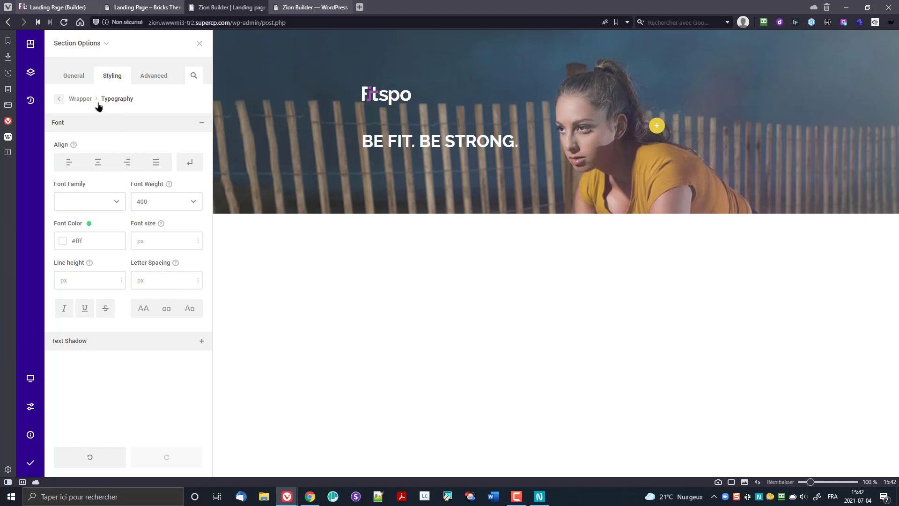
Step: Give the heading a 10px bottom margin and close its options panel
click(71, 100)
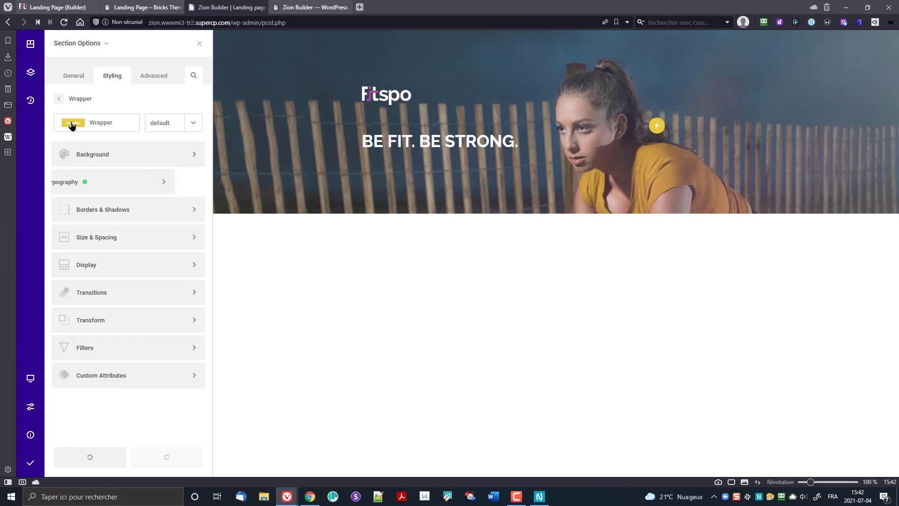
click(114, 240)
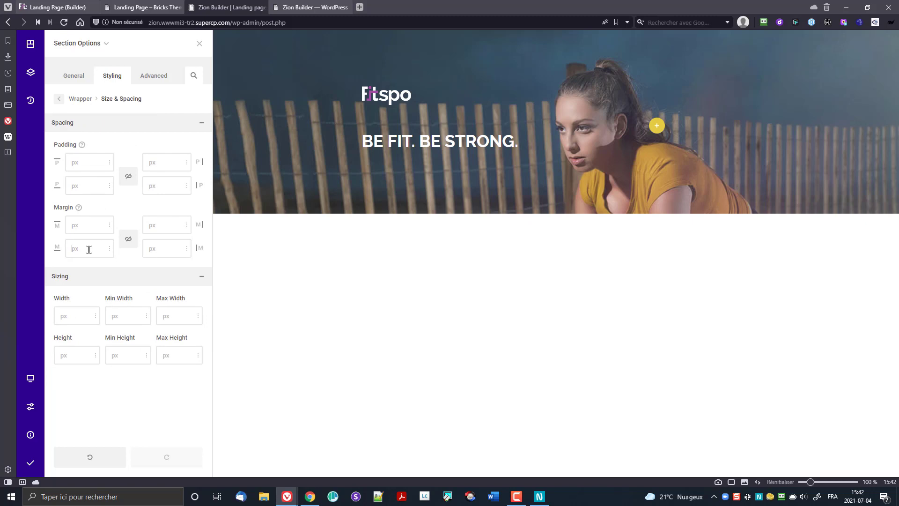
click(89, 249)
text(10)
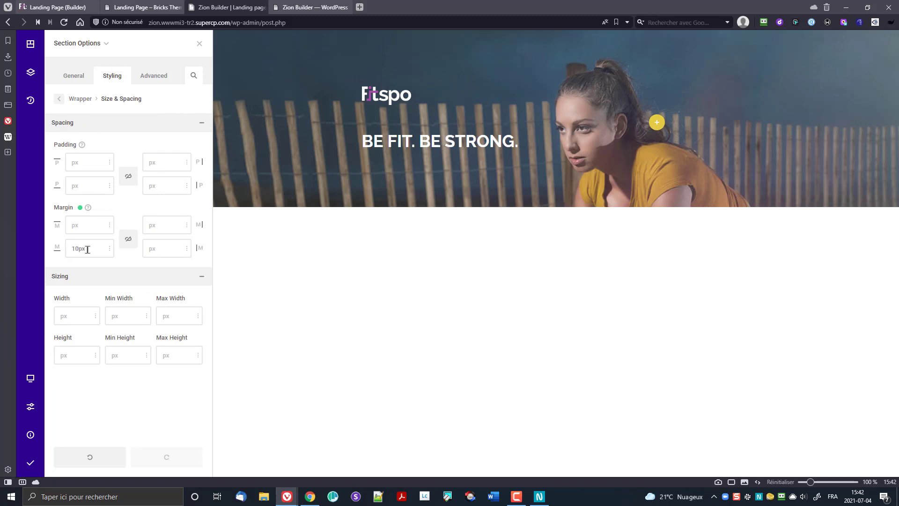
click(197, 46)
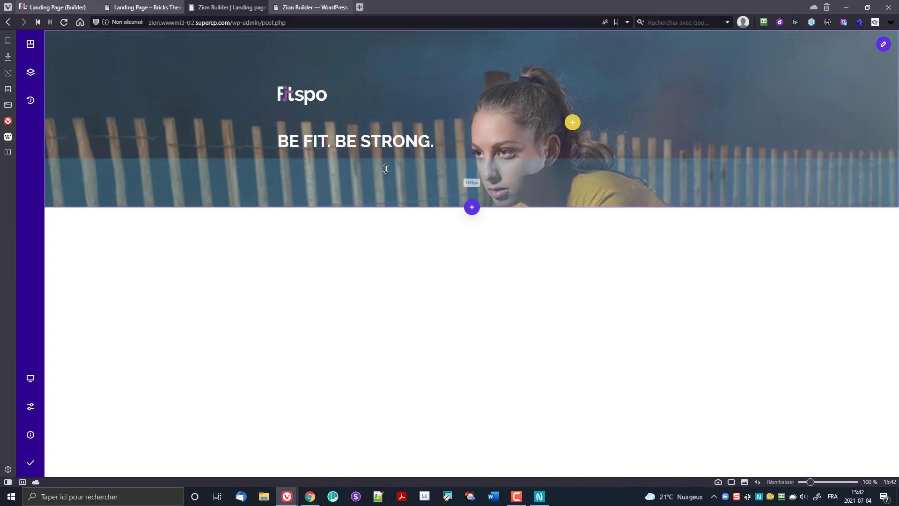
Step: Add a Text element below the heading, found by searching 'tex'
click(369, 152)
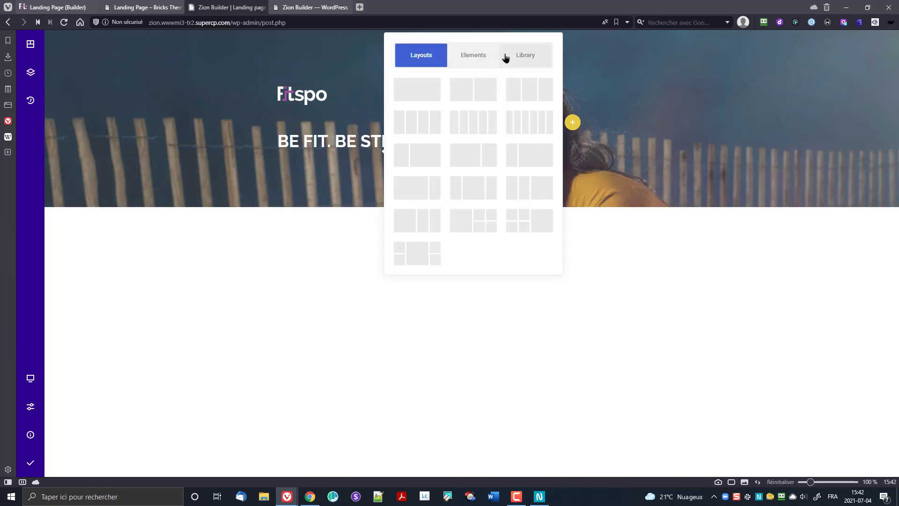
click(476, 57)
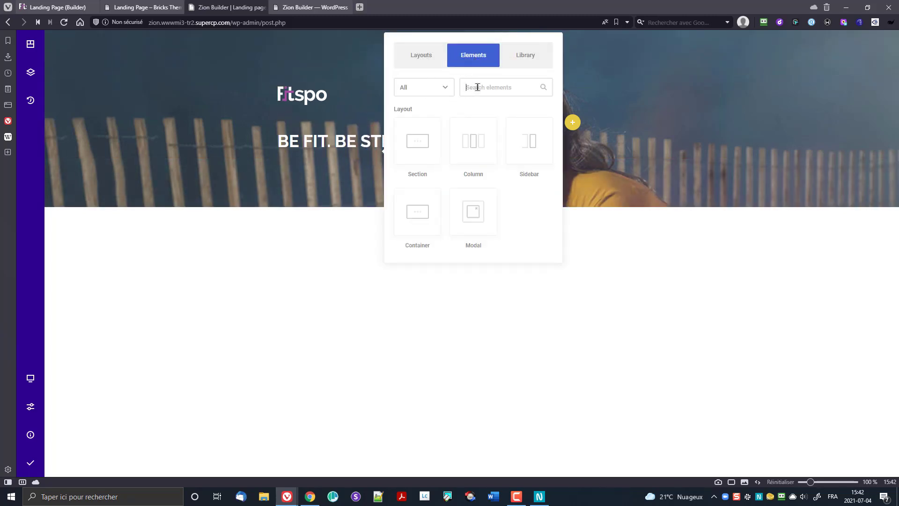
click(474, 87)
text(tes)
key(BackSpace)
text(x)
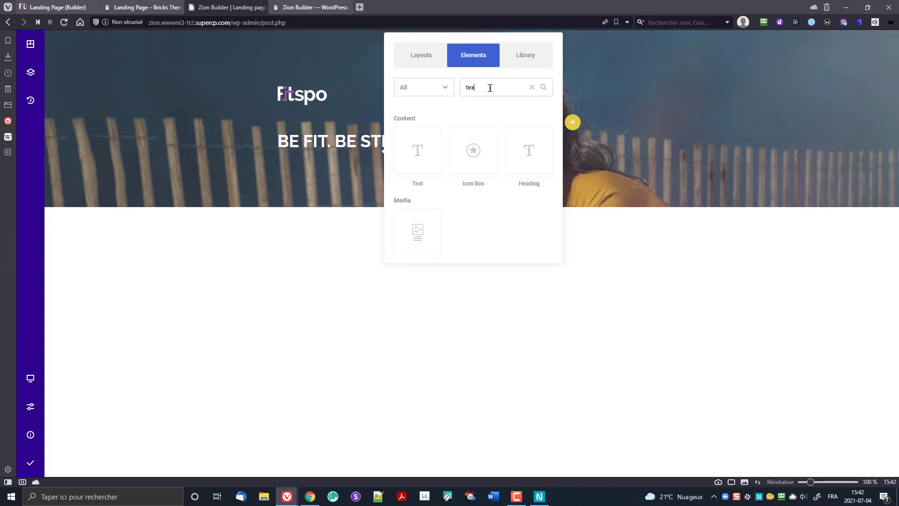
click(416, 154)
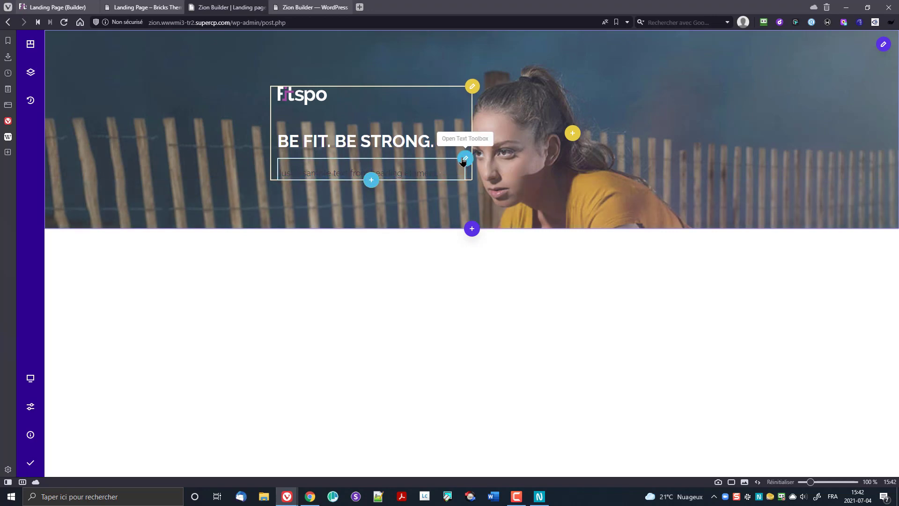
Step: Replace the sample text with the pasted Fitspo description paragraph
click(464, 160)
click(403, 161)
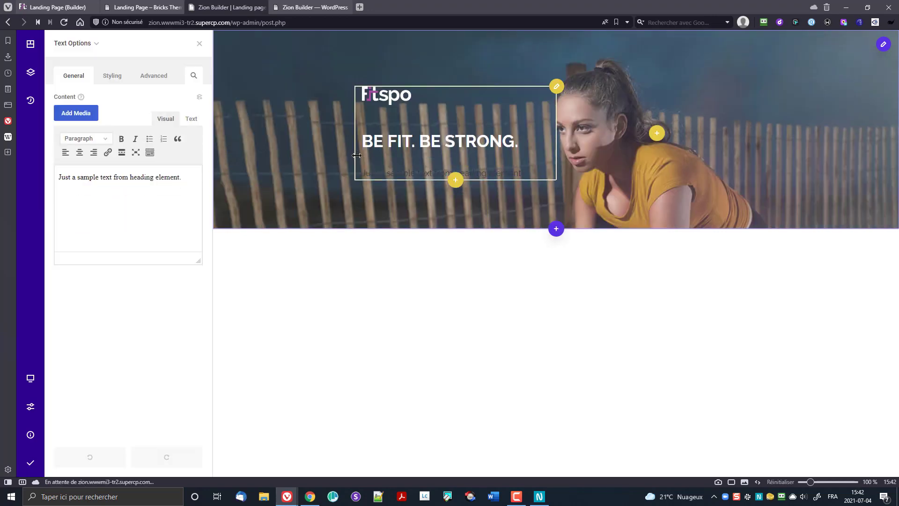
click(159, 193)
key(ctrl+a)
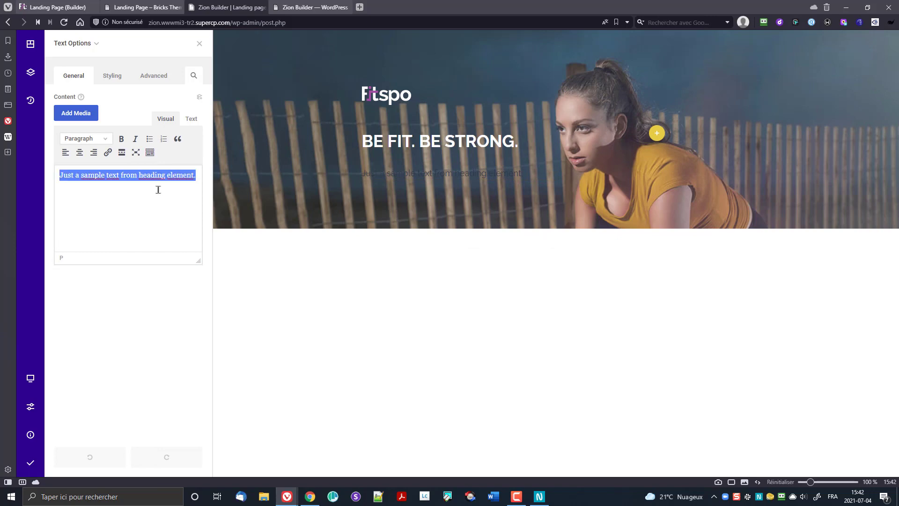
key(ctrl+shift+v)
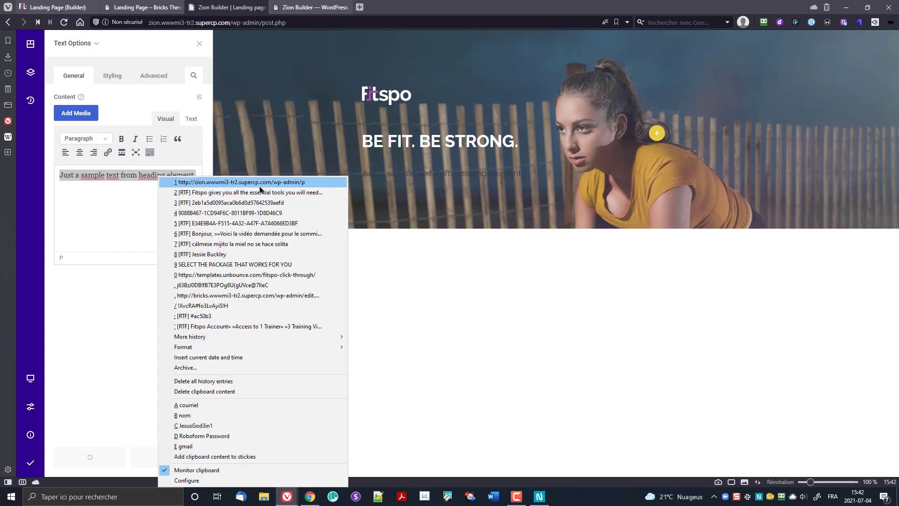
click(276, 192)
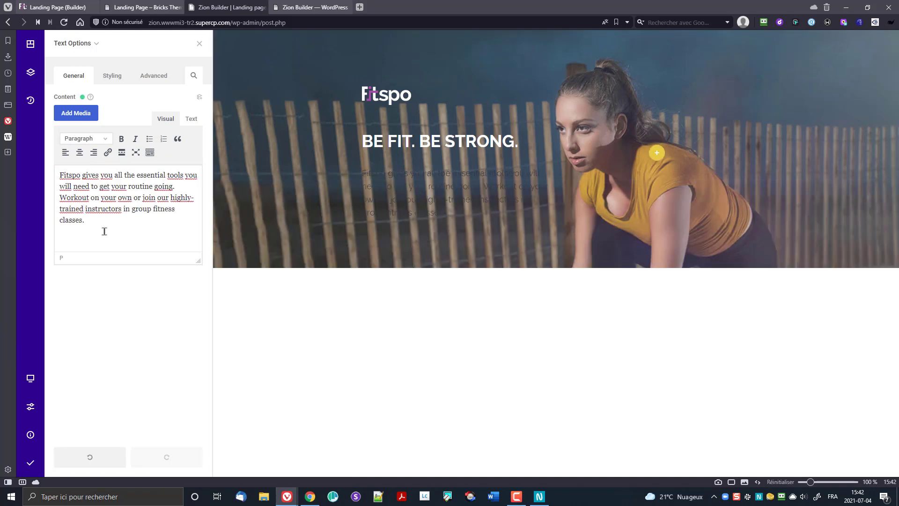
Step: Make the paragraph text white #fff with a 24px line height
click(109, 76)
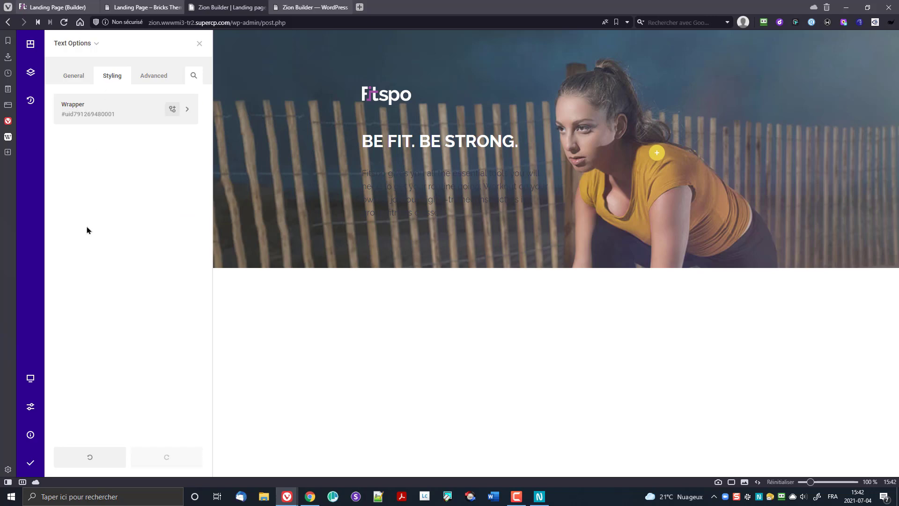
click(106, 120)
click(93, 181)
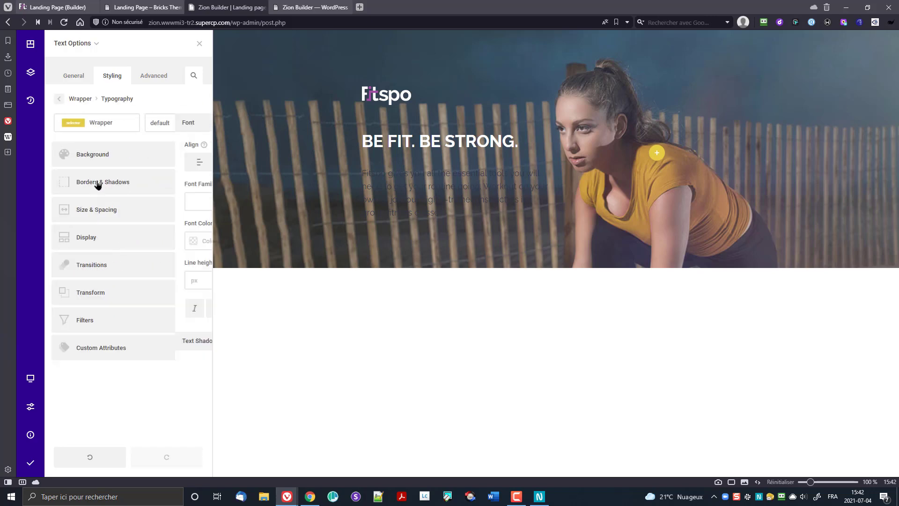
click(61, 241)
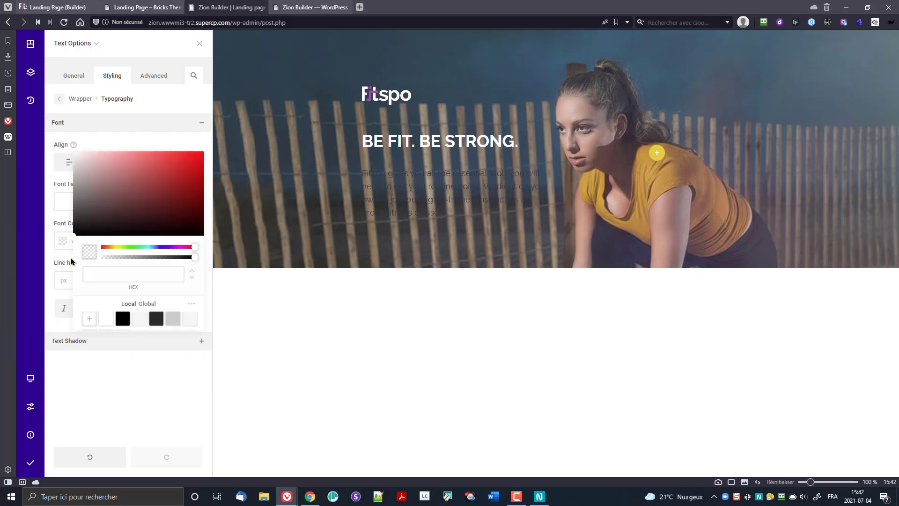
click(106, 320)
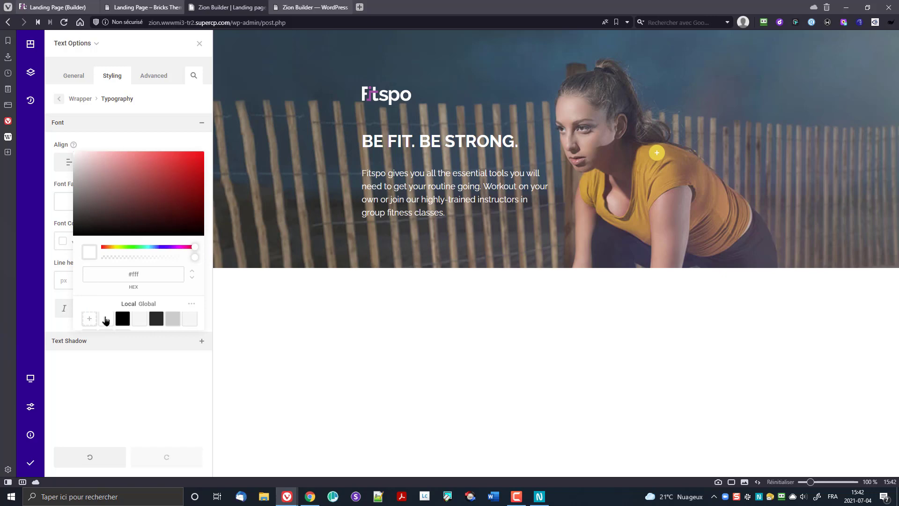
click(127, 142)
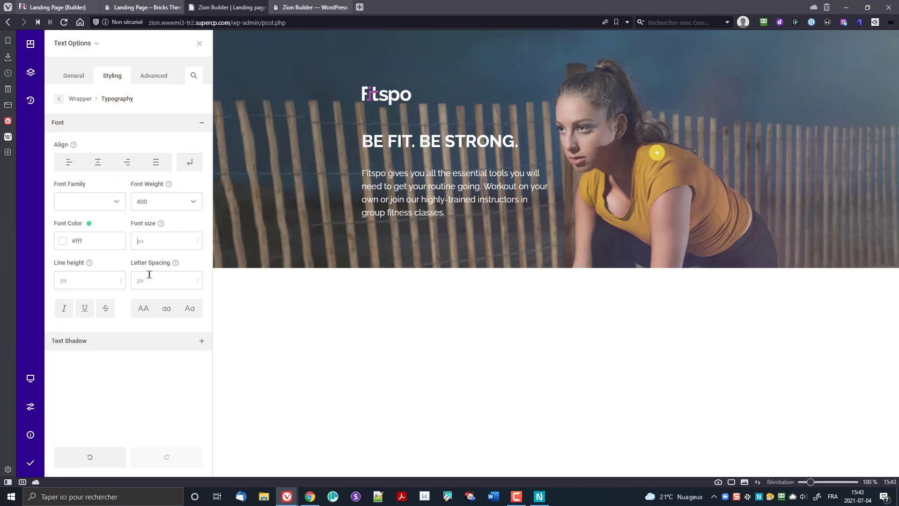
text(18)
click(162, 224)
text(24)
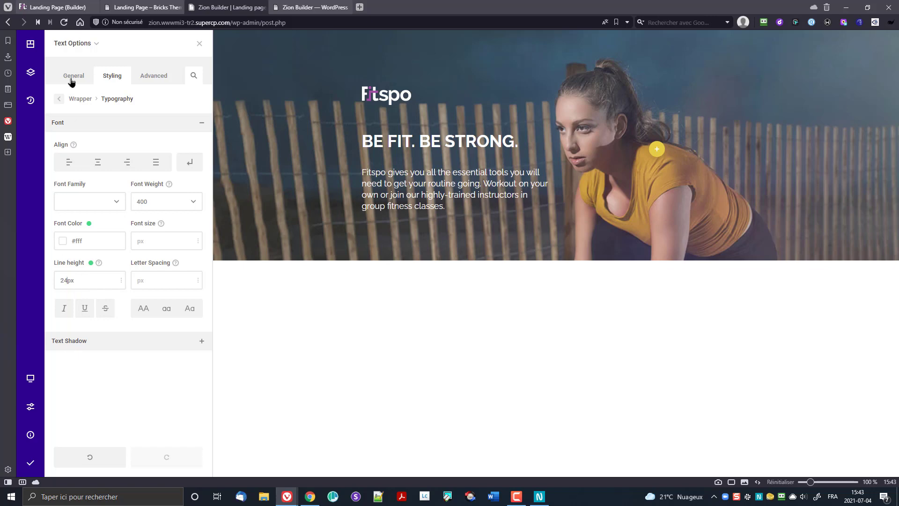
Step: Give the paragraph a 50px bottom margin
click(73, 99)
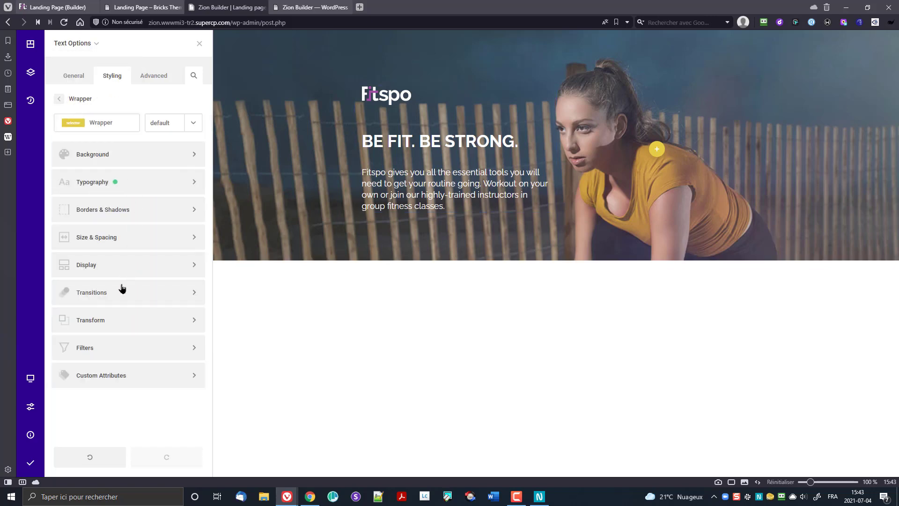
click(111, 246)
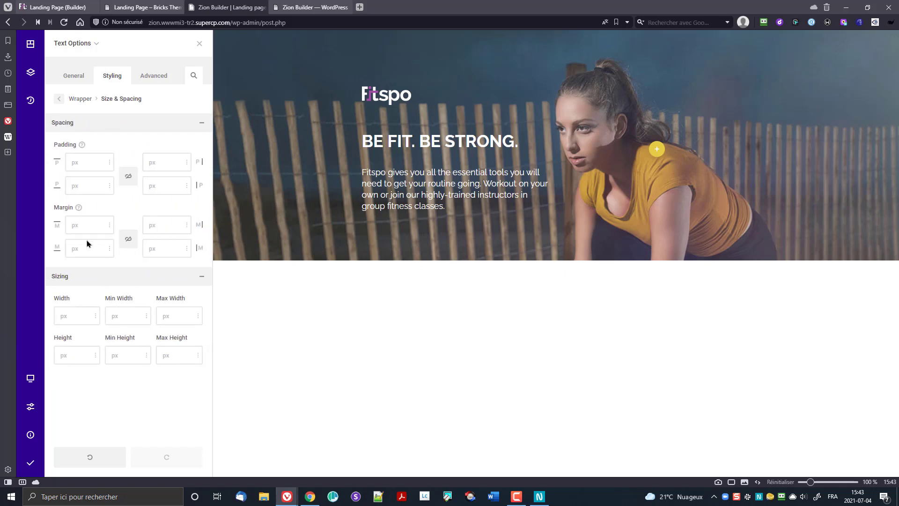
click(100, 254)
text(50)
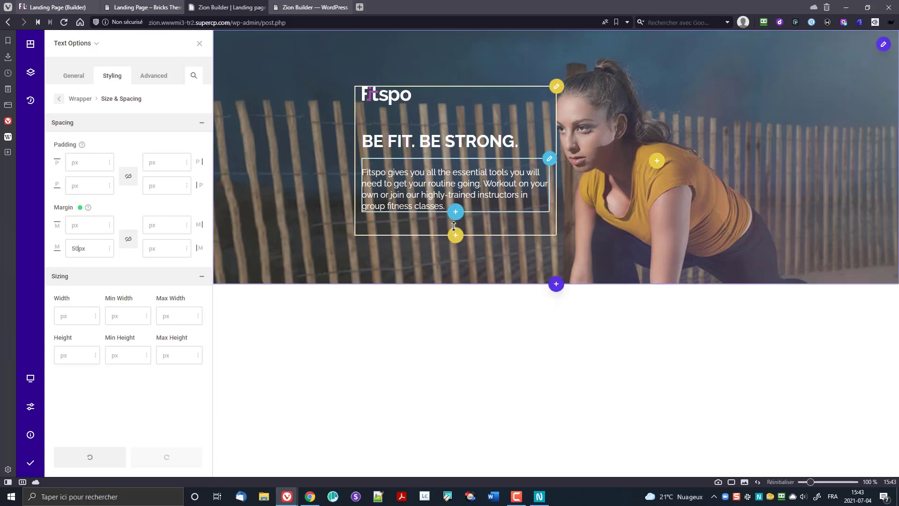
click(457, 213)
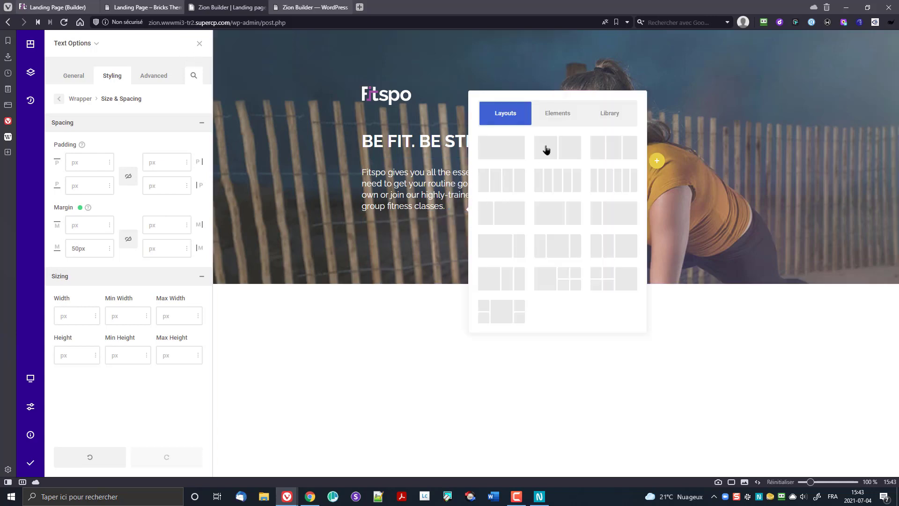
Step: Insert a Heading element below the paragraph, found by searching 'he'
click(558, 121)
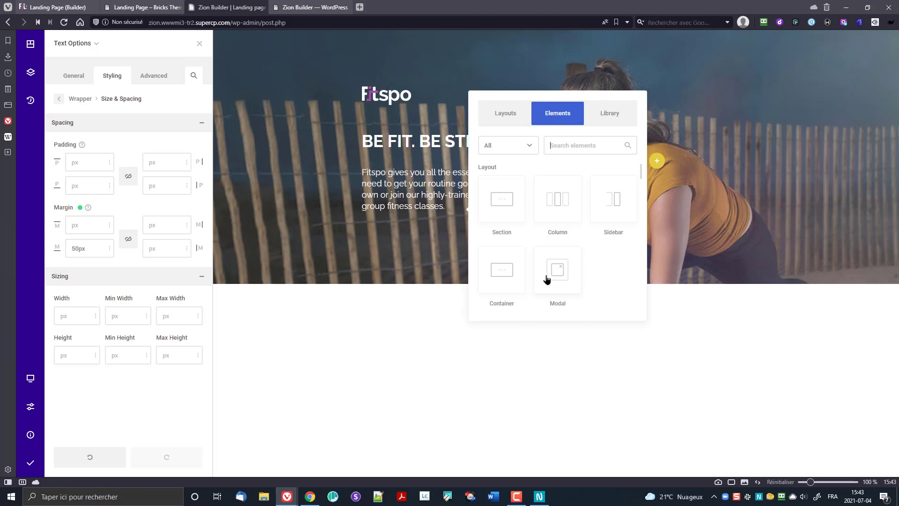
text(te)
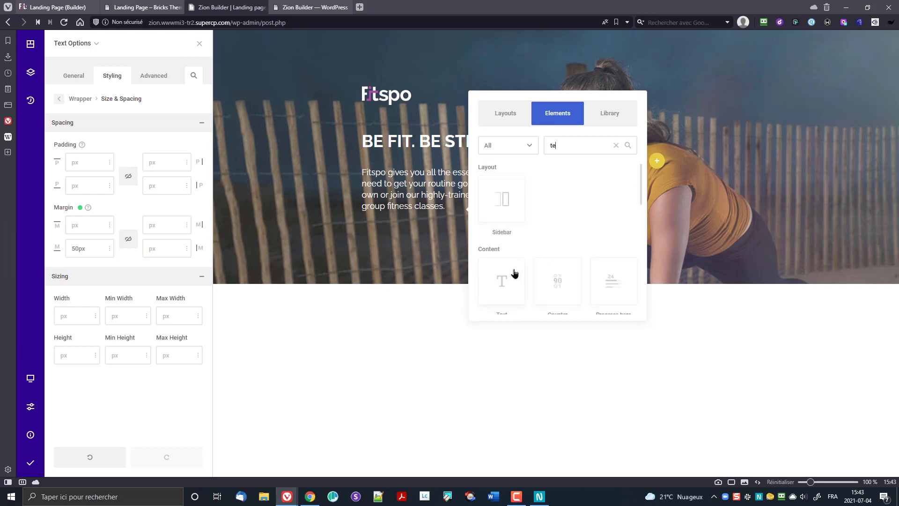
scroll(576, 253, down, 1)
key(BackSpace)
key(BackSpace)
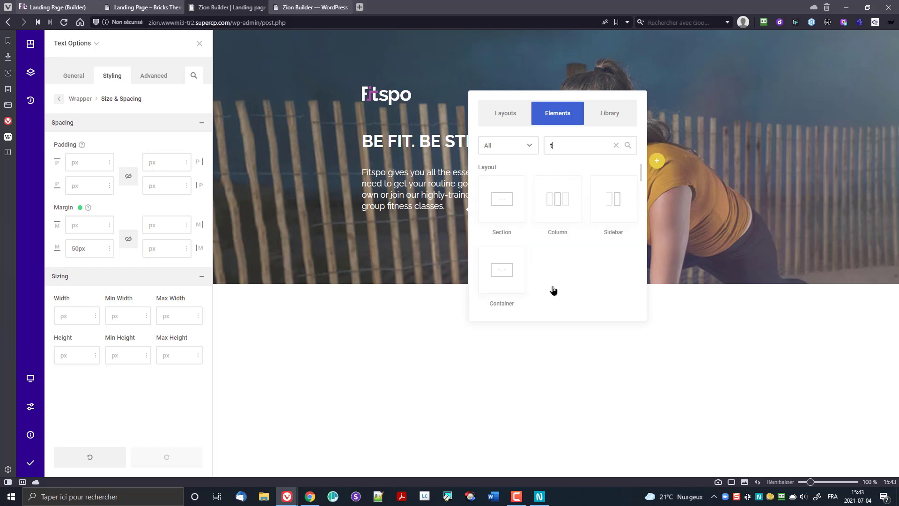
text(he)
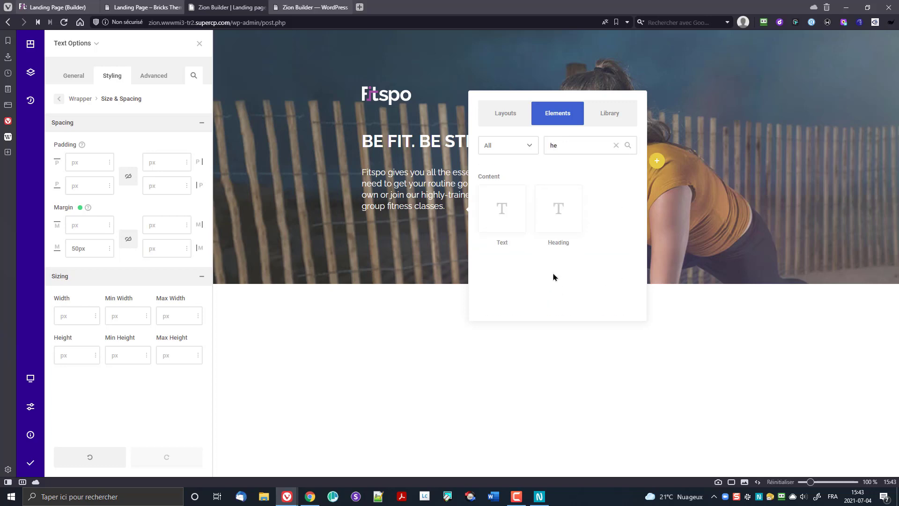
click(551, 212)
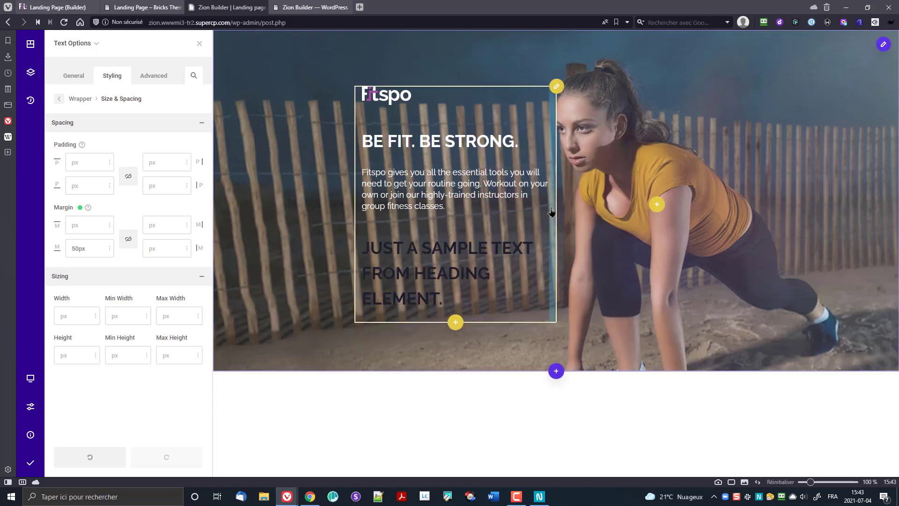
Step: Change the heading text to 'PLans starting at $39' and make it an h2
click(74, 76)
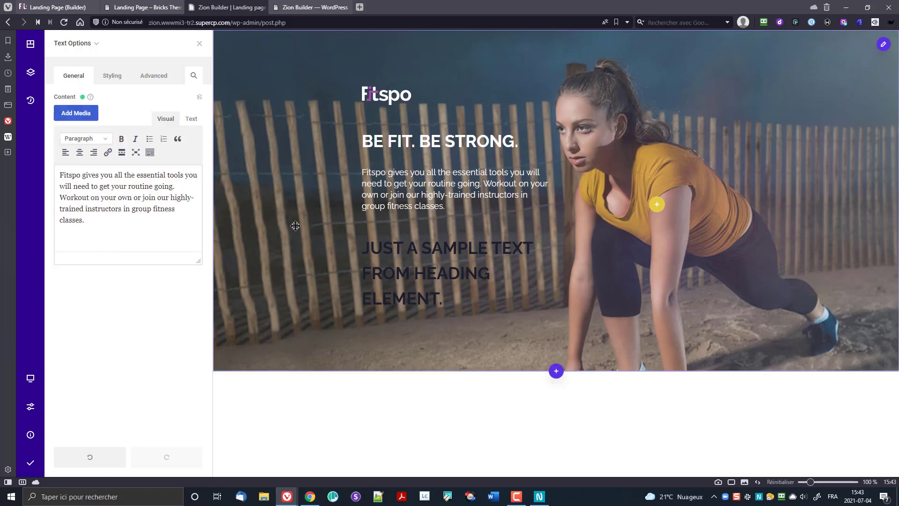
click(549, 238)
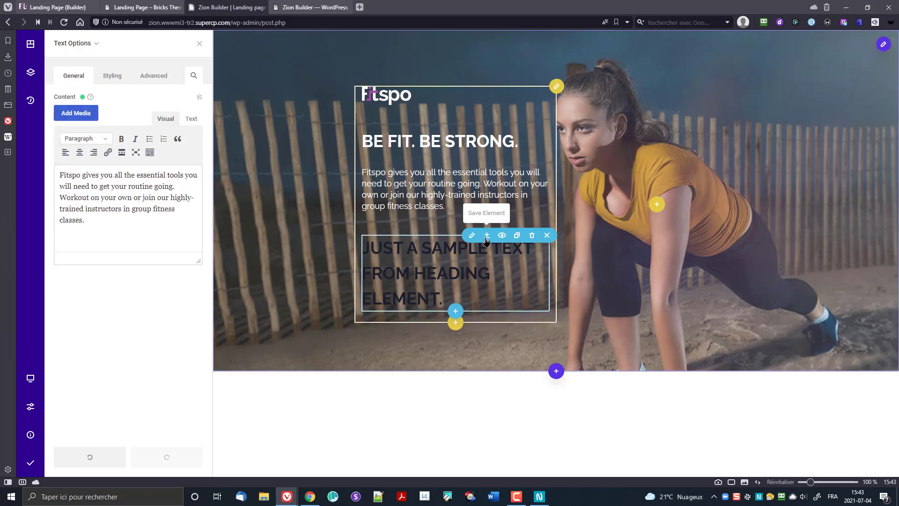
click(467, 237)
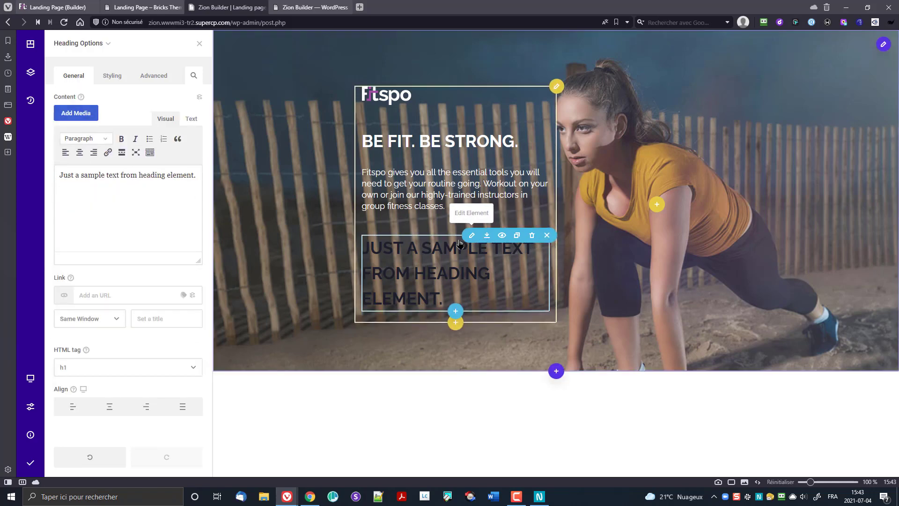
double_click(85, 196)
key(ctrl+a)
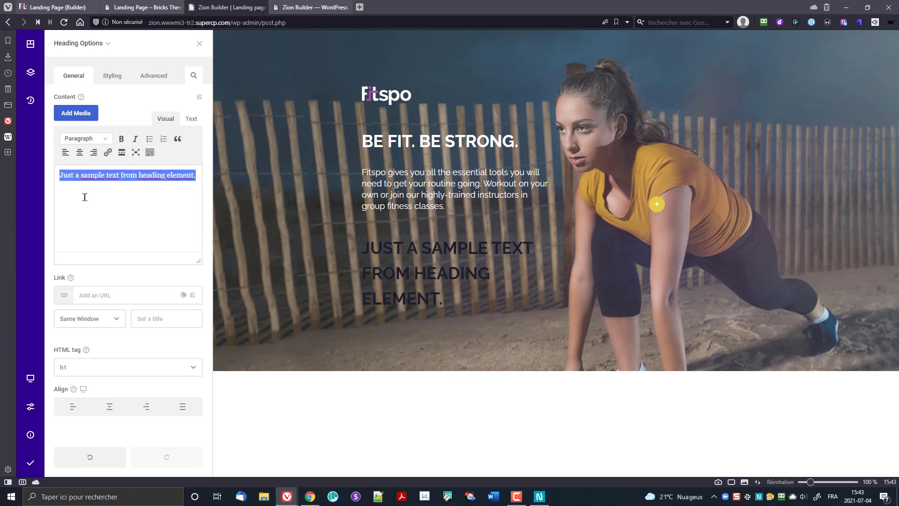
text(PLans)
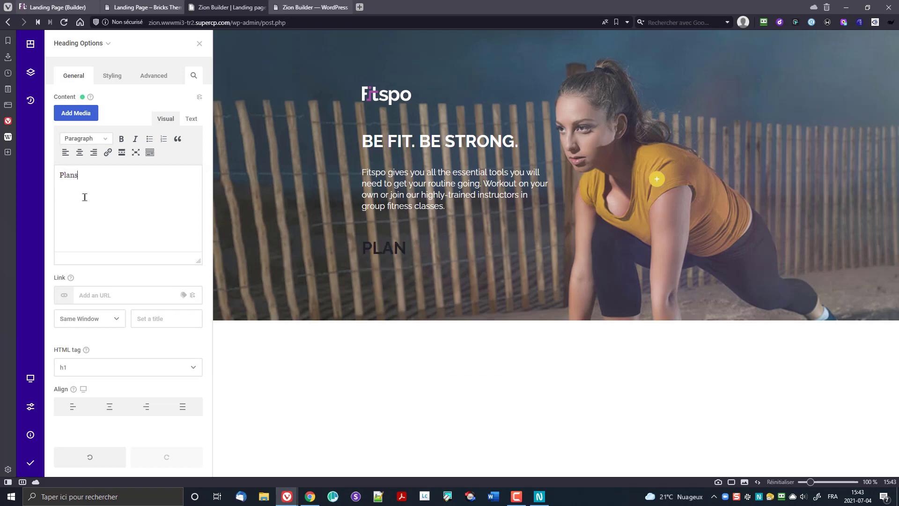
text( starting at )
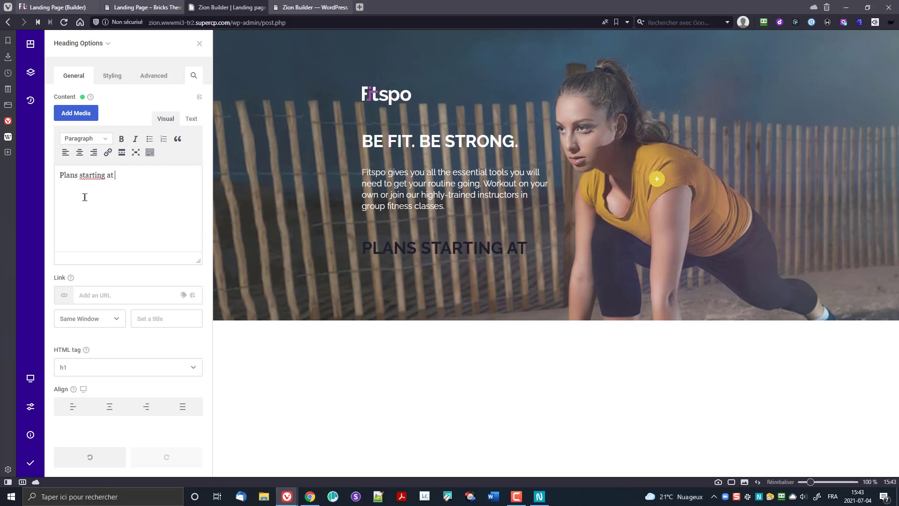
text($39)
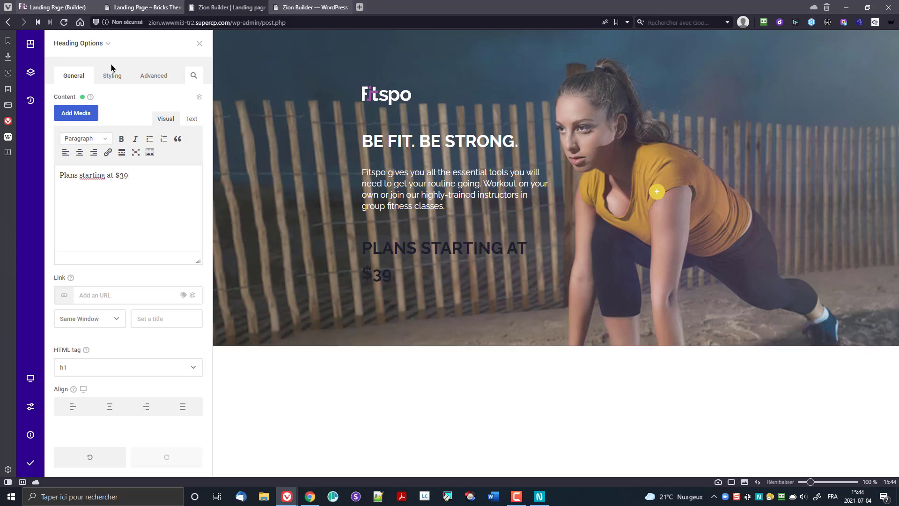
click(111, 367)
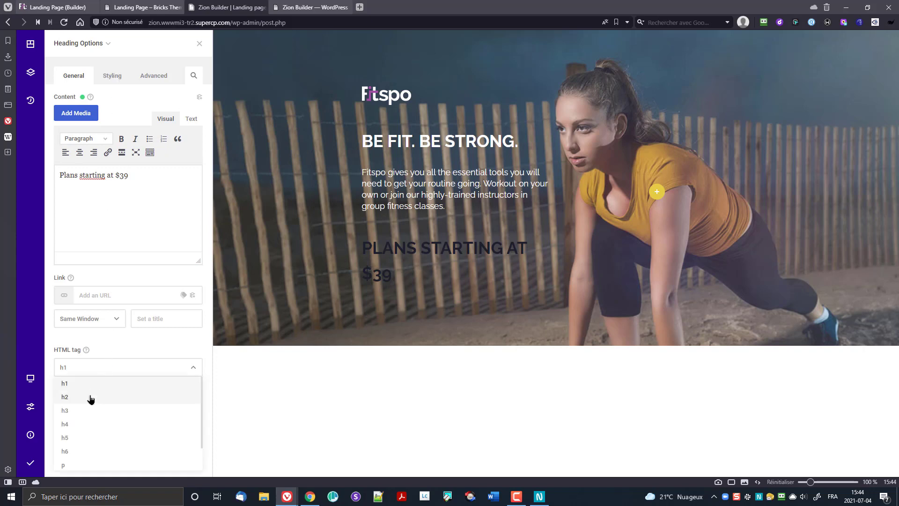
click(89, 398)
click(112, 76)
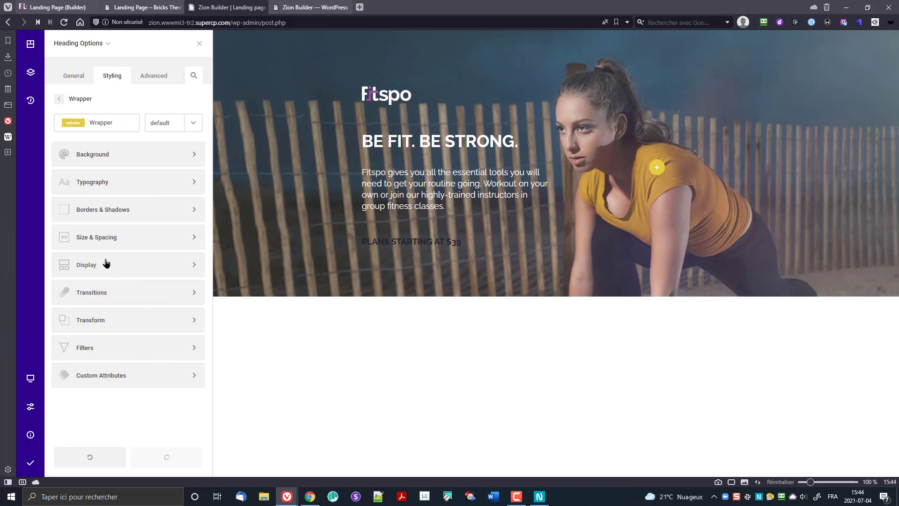
Step: Set the 'Plans starting at $39' heading's font colour to white
click(94, 183)
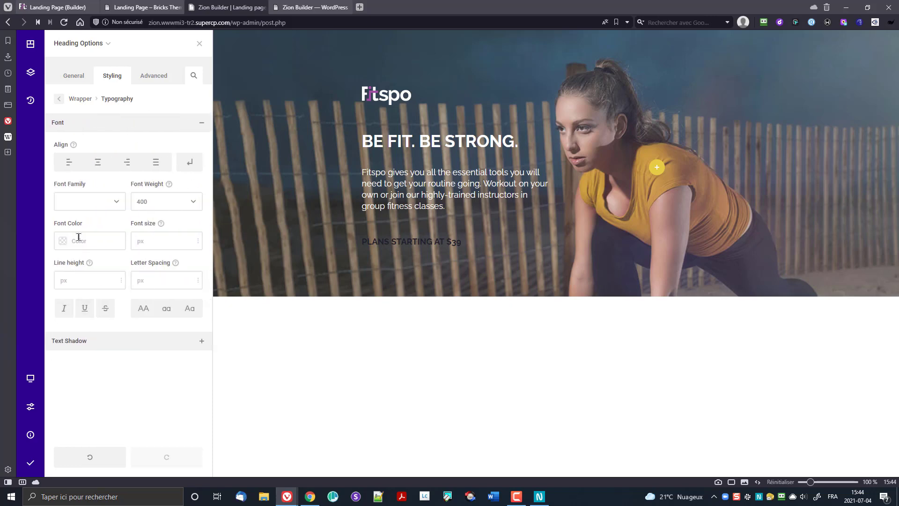
click(64, 242)
click(106, 319)
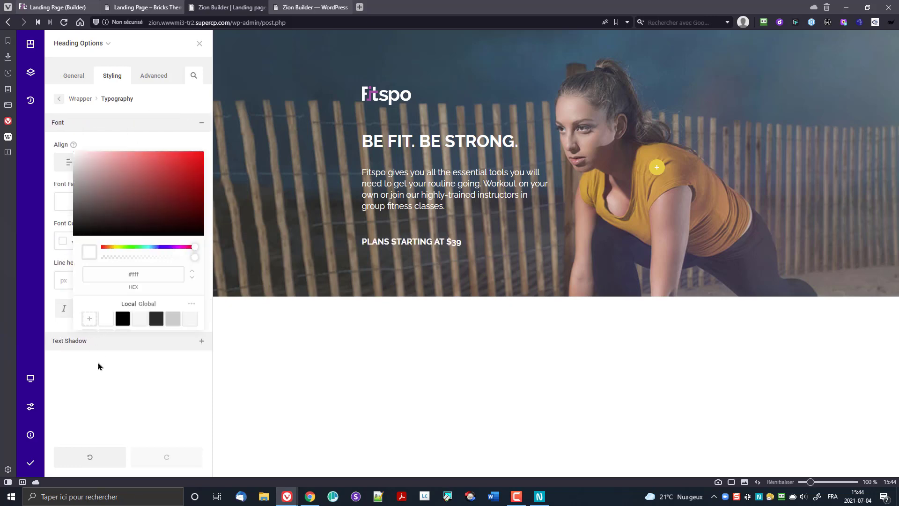
click(88, 387)
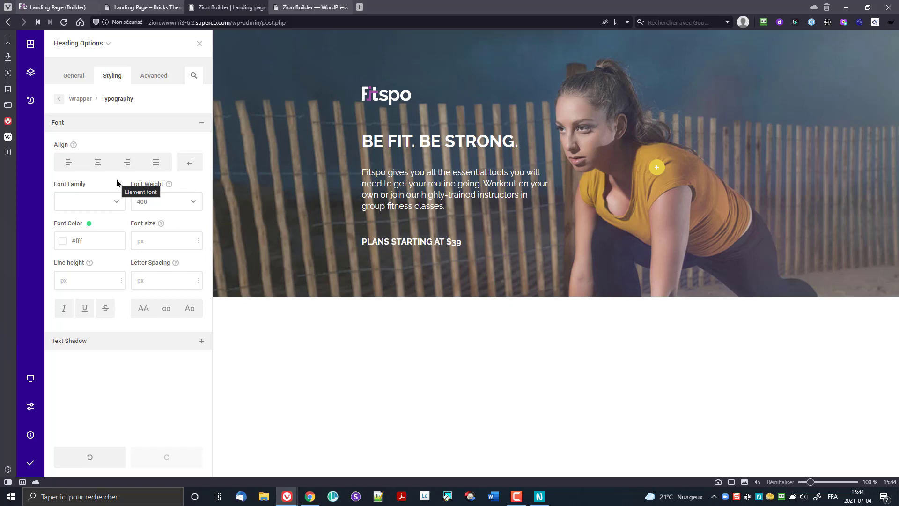
Step: Give the heading a 20px bottom margin
click(77, 99)
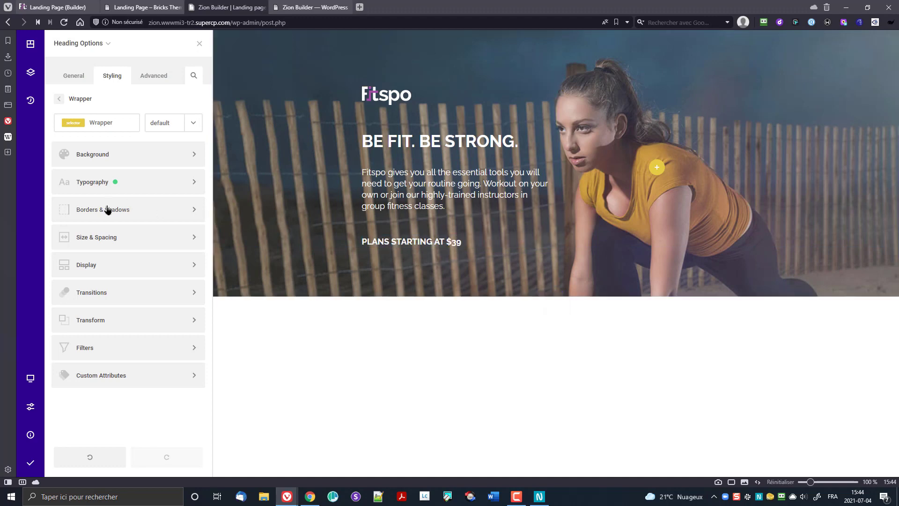
click(108, 246)
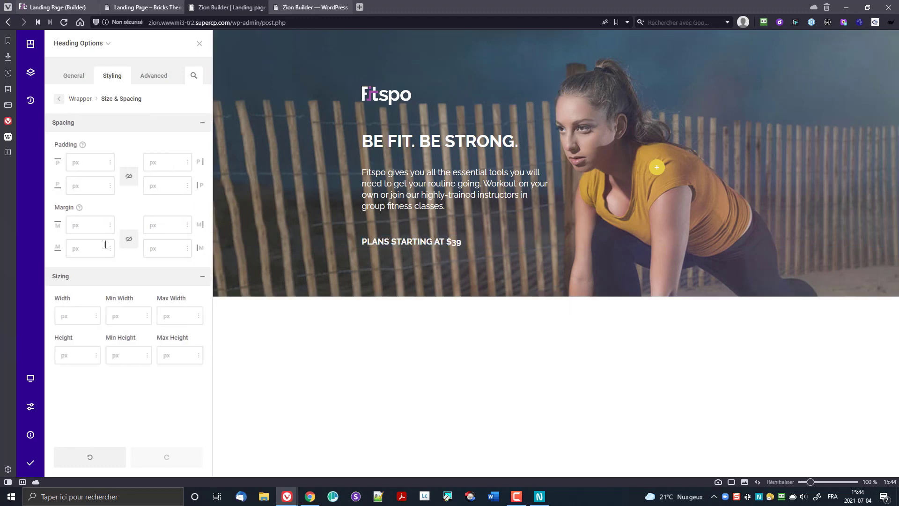
click(81, 250)
text(20)
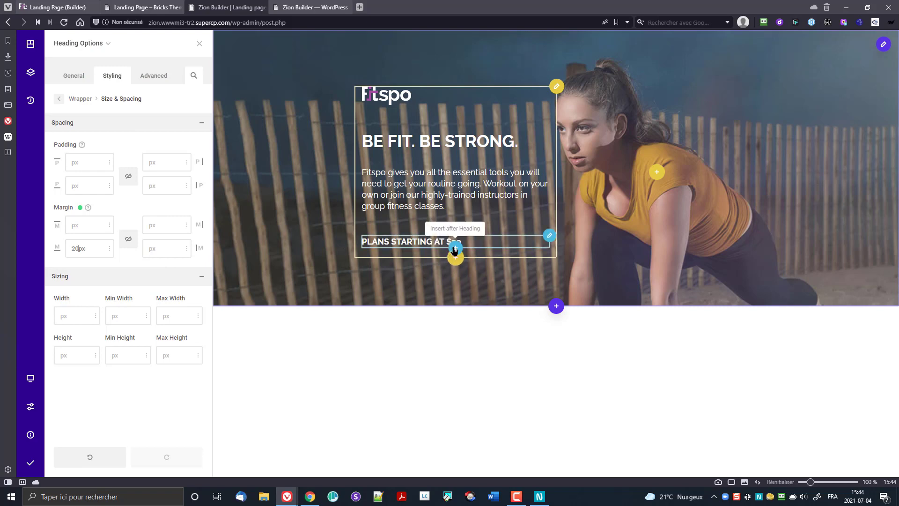
Step: Insert a Button element below the heading, found by searching 'bu'
click(454, 248)
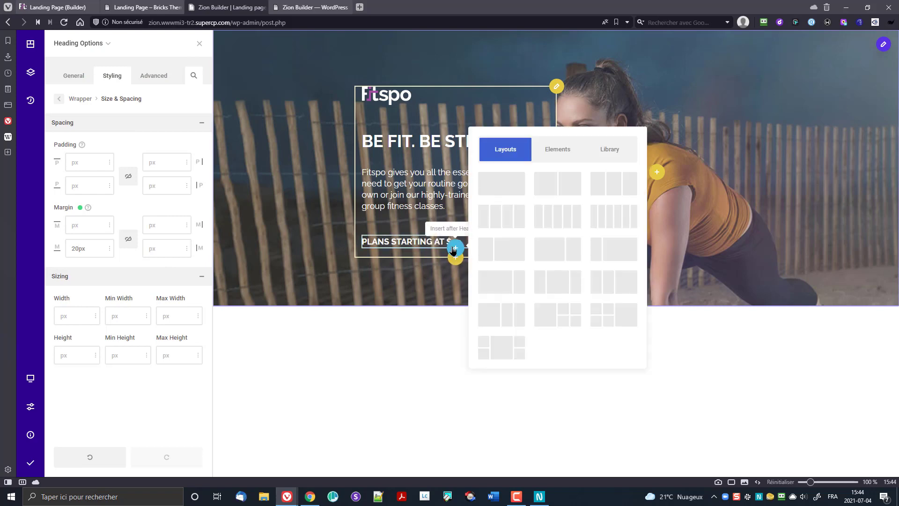
click(569, 156)
text(bu)
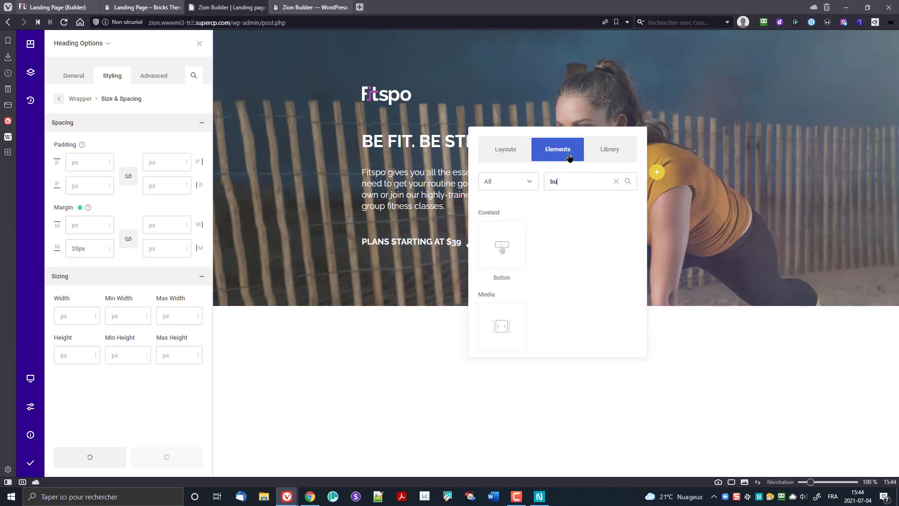
click(497, 244)
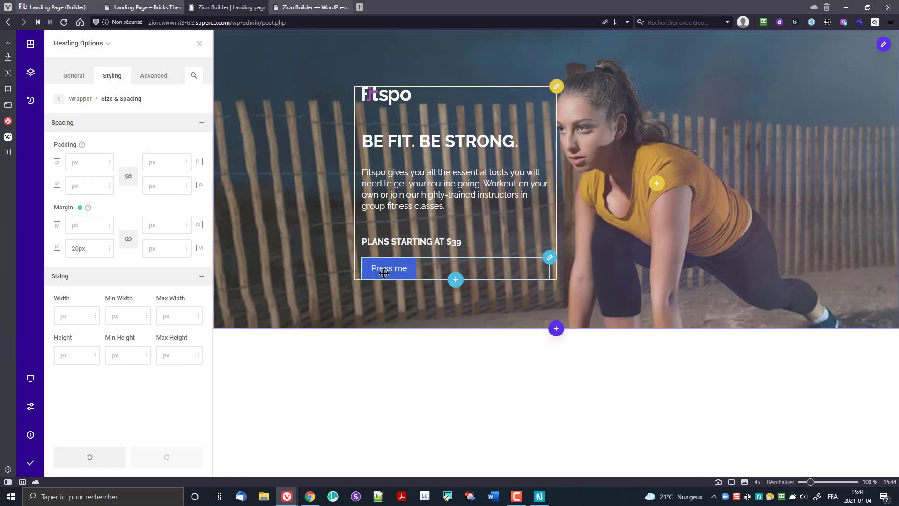
Step: Change the button label from 'Press me' to 'Sign up now'
click(402, 270)
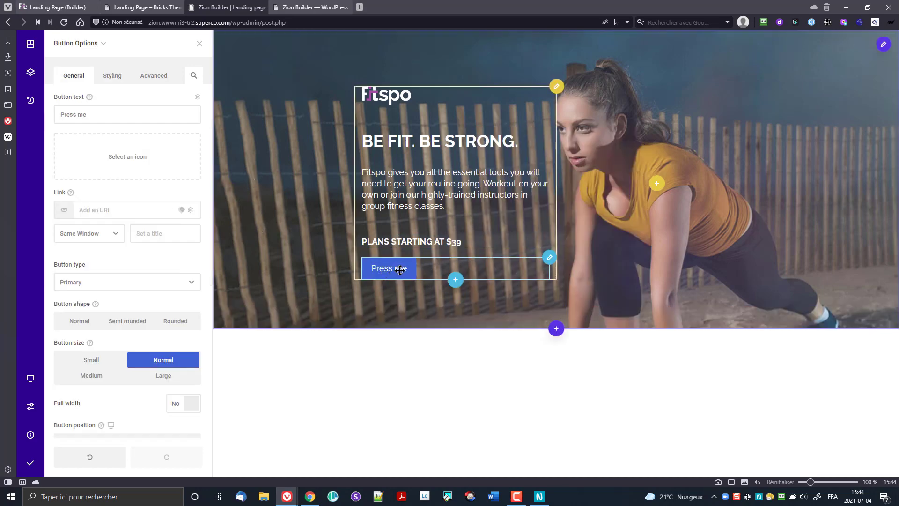
triple_click(93, 114)
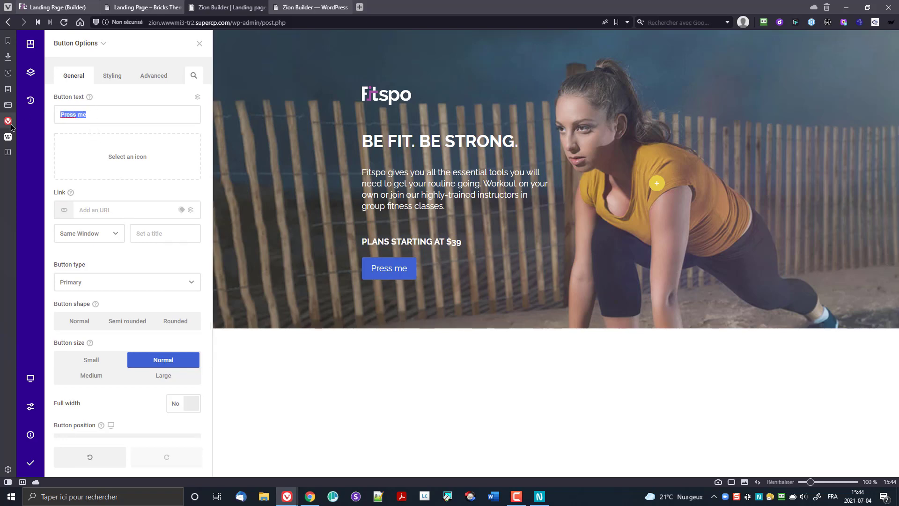
text(Sign up now)
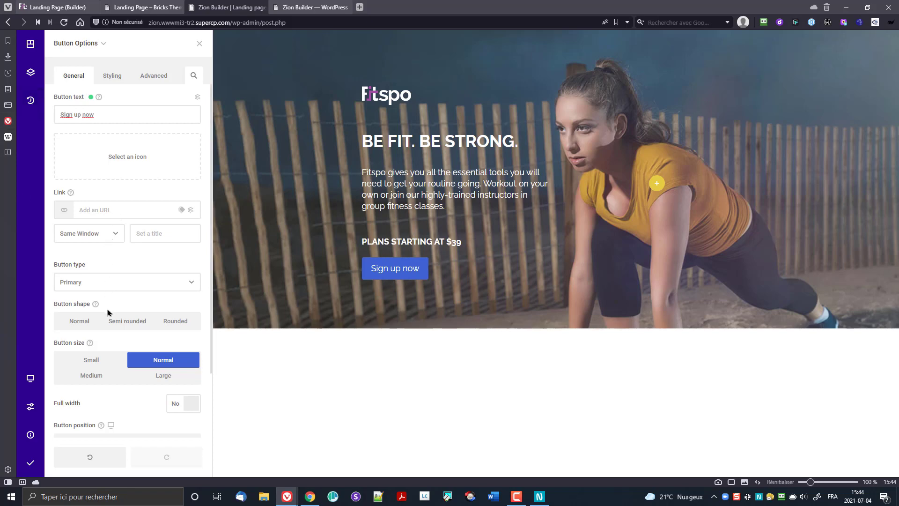
scroll(106, 314, down, 2)
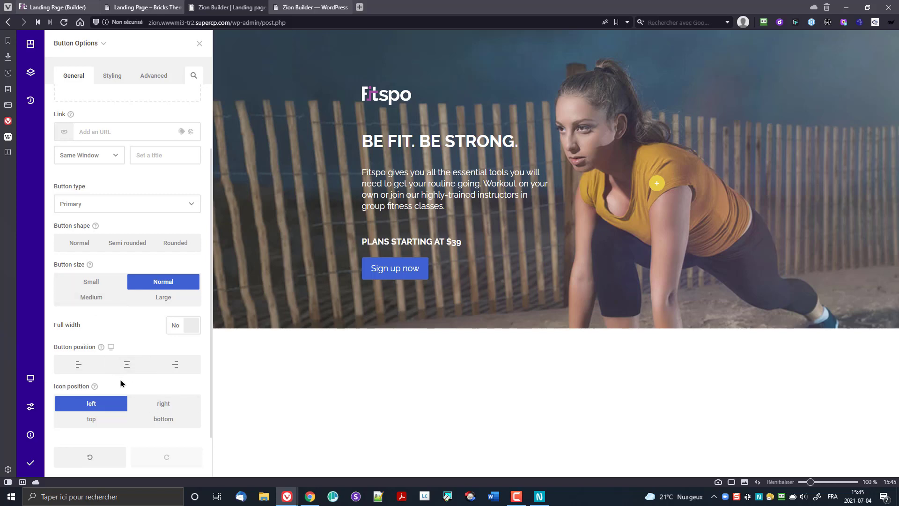
scroll(121, 383, up, 2)
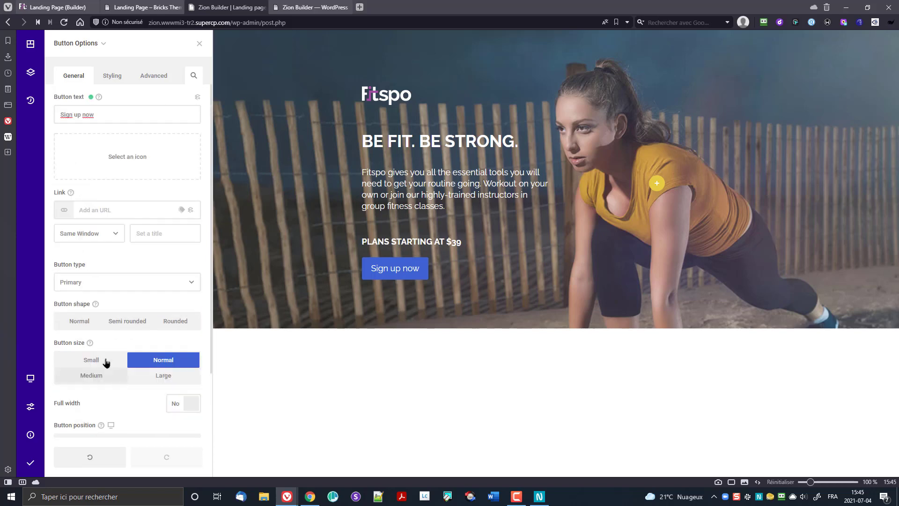
Step: Set the button background to the purple swatch
click(108, 76)
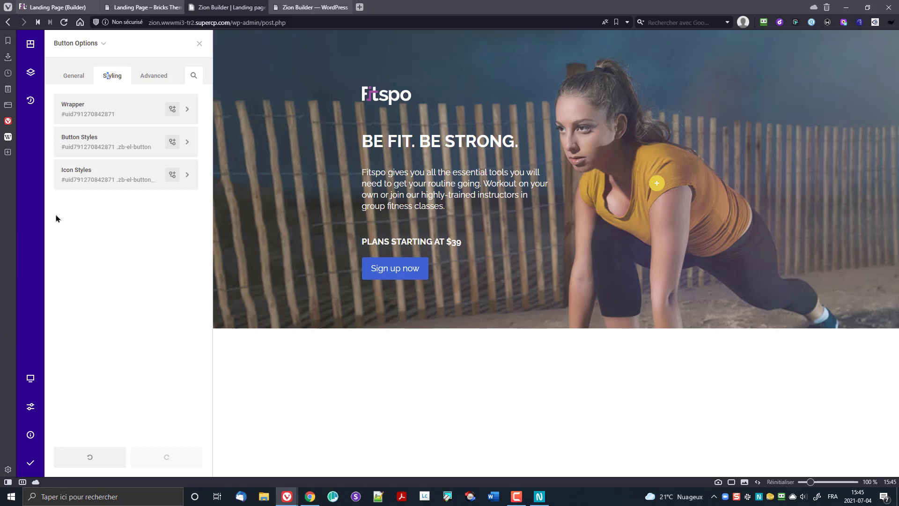
click(114, 143)
click(144, 161)
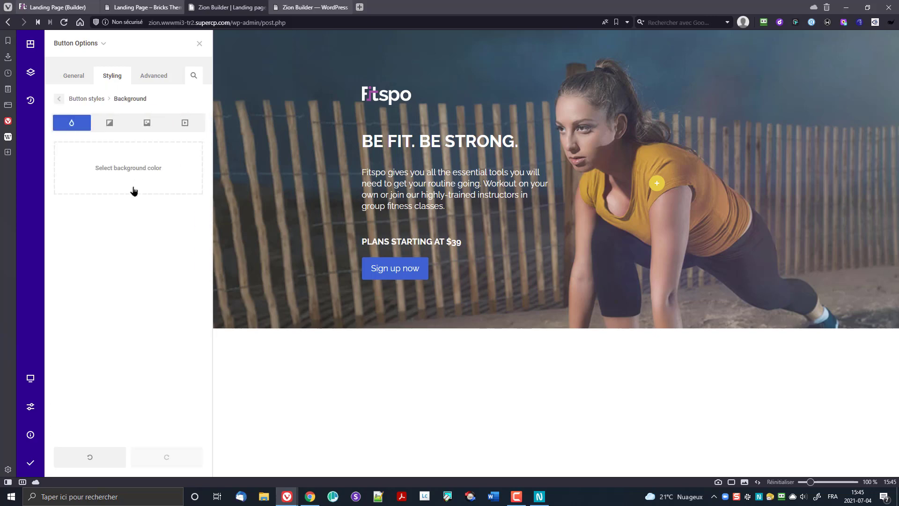
click(107, 166)
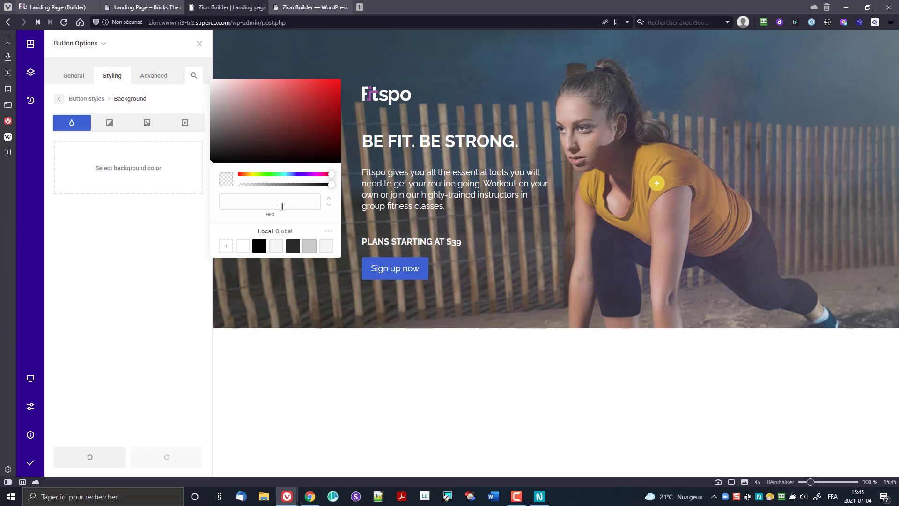
click(328, 231)
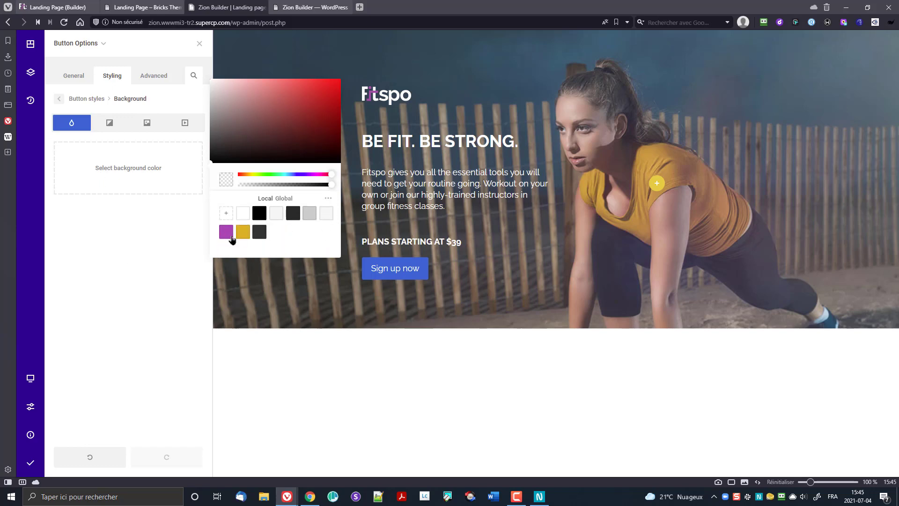
click(226, 236)
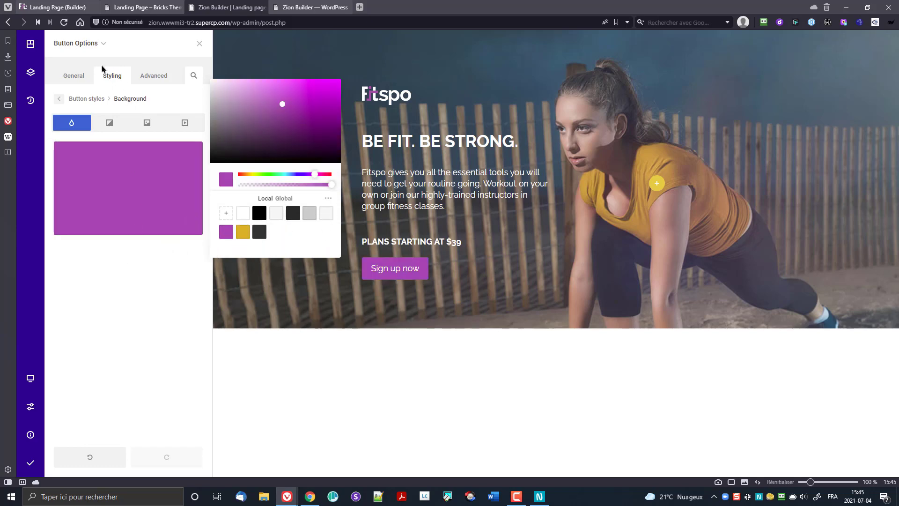
click(79, 99)
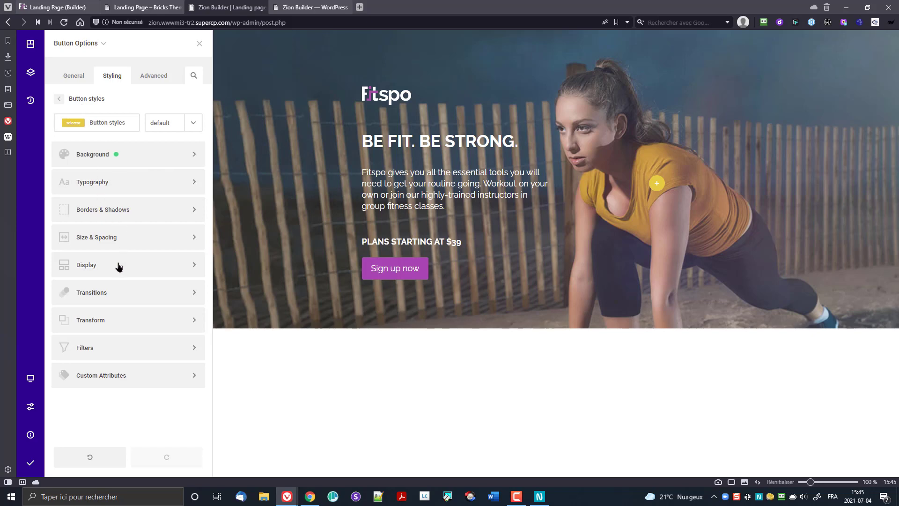
Step: Make the button label uppercase with font weight 900
click(102, 186)
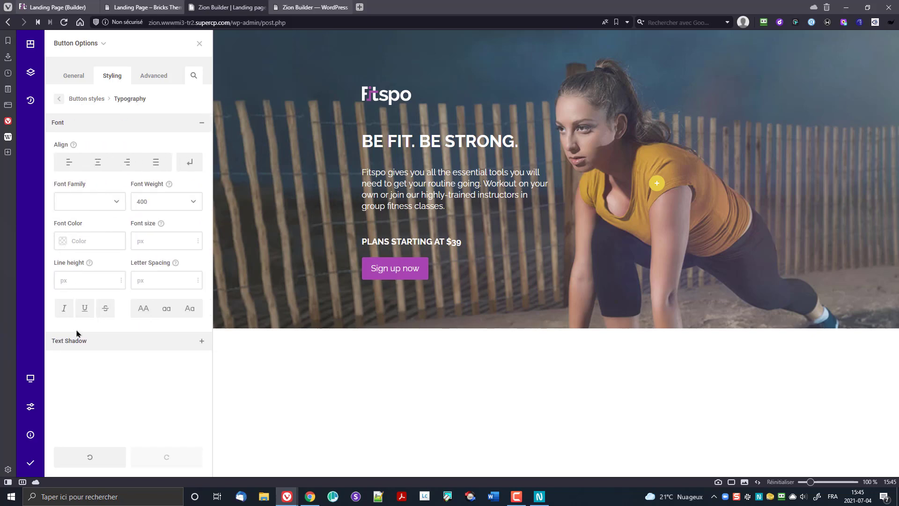
click(137, 311)
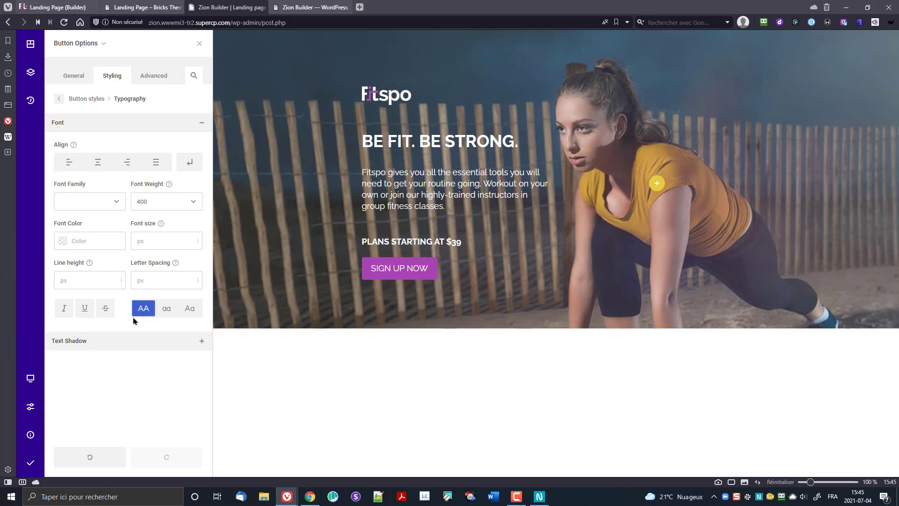
click(150, 204)
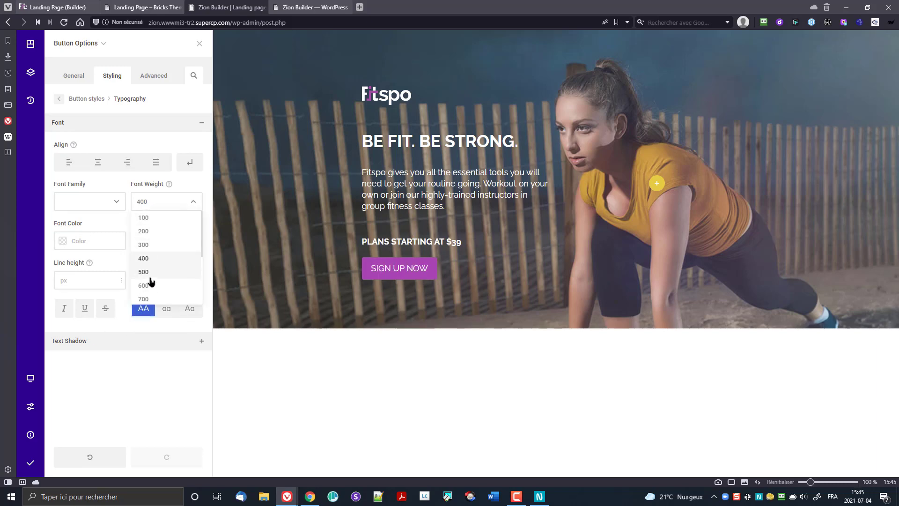
scroll(150, 281, down, 3)
click(152, 236)
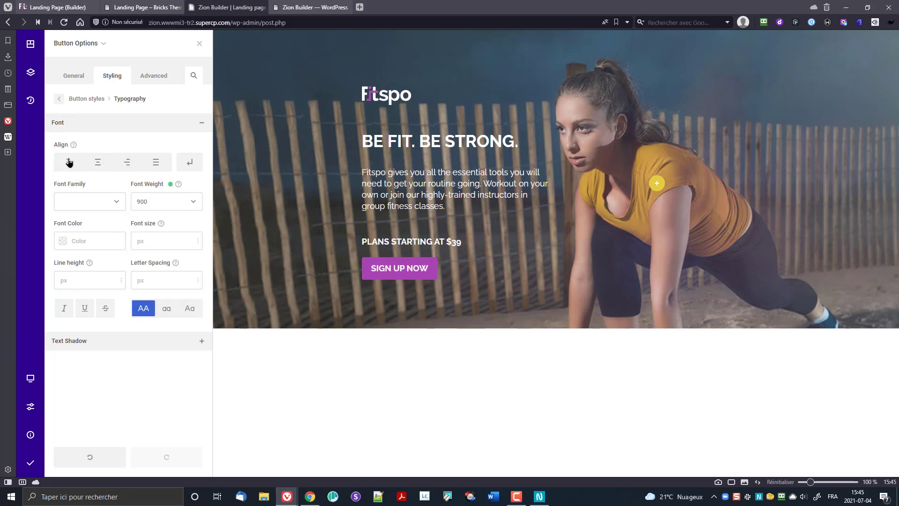
click(60, 99)
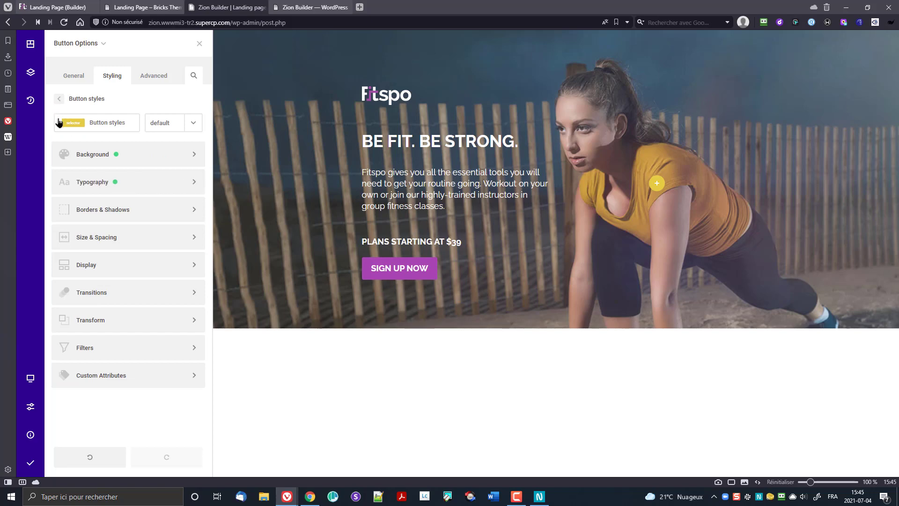
Step: Set the button padding to 15px top/bottom and 80px left/right
click(103, 238)
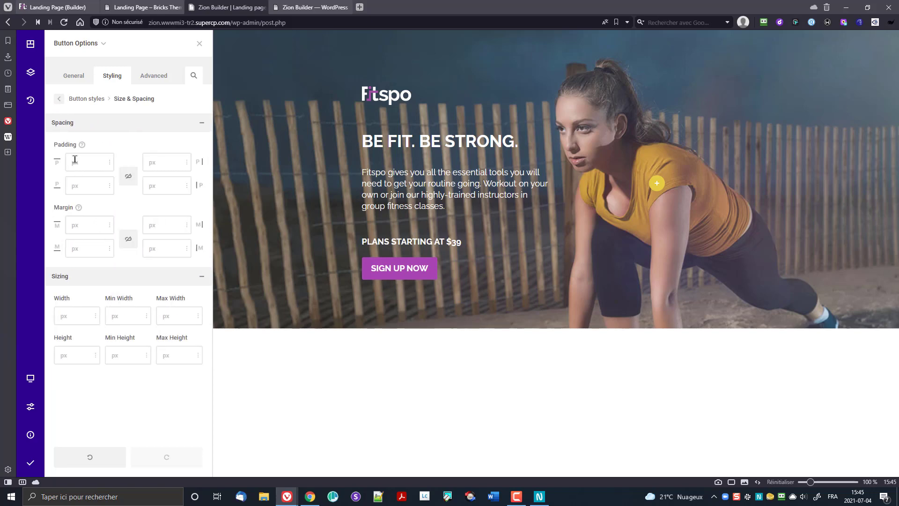
click(75, 161)
text(15)
text(180)
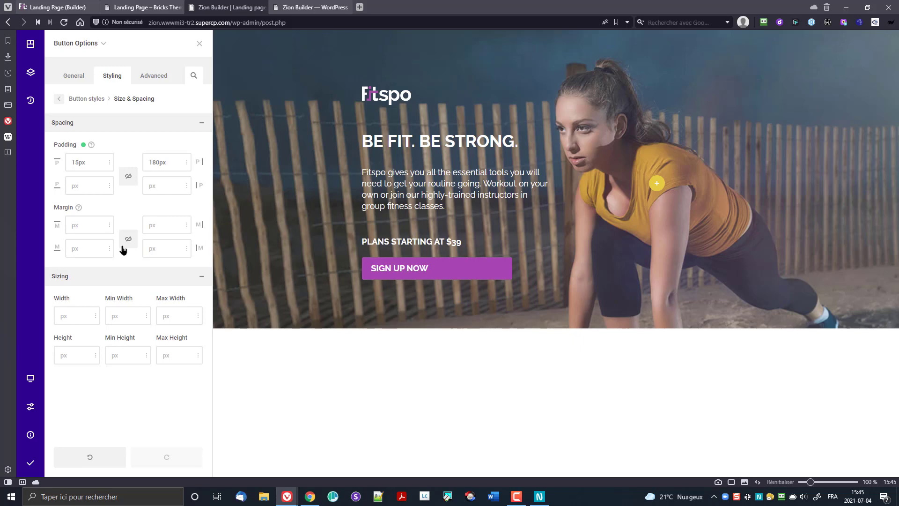
key(Tab)
text(15)
text(180)
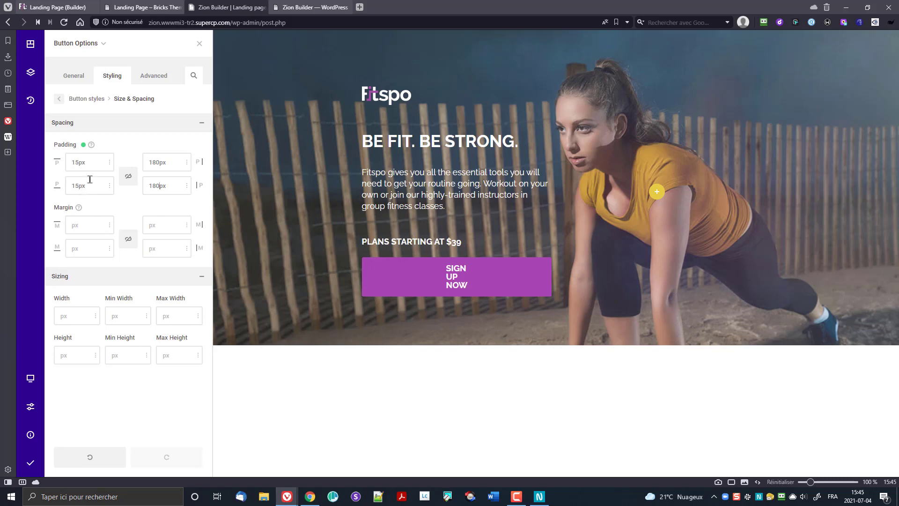
click(148, 162)
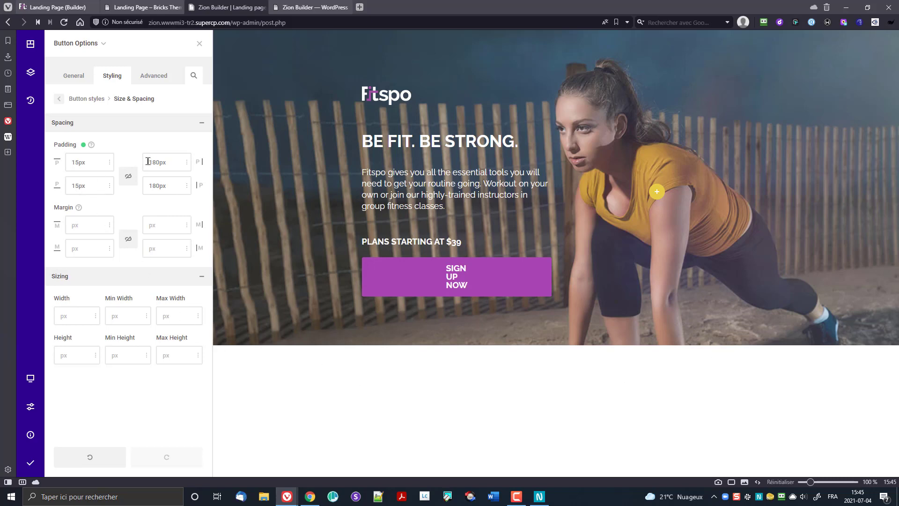
key(Delete)
click(148, 185)
key(Delete)
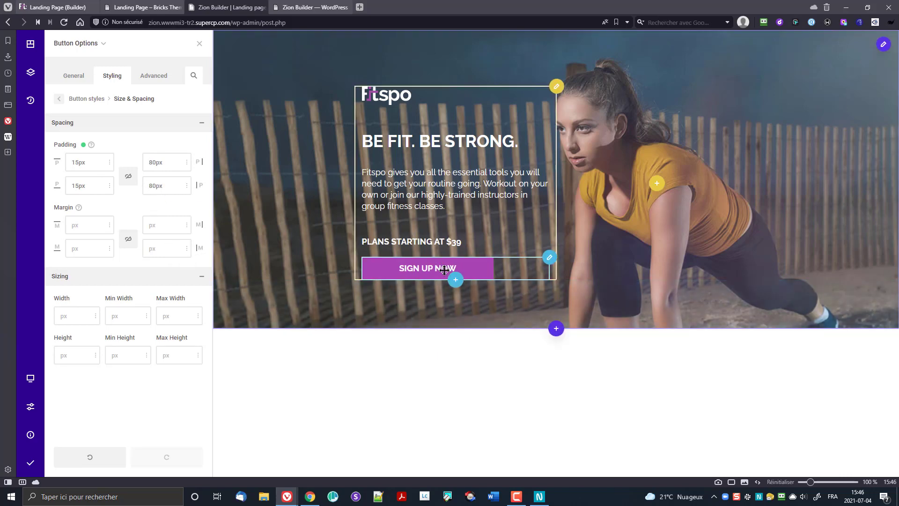
click(86, 104)
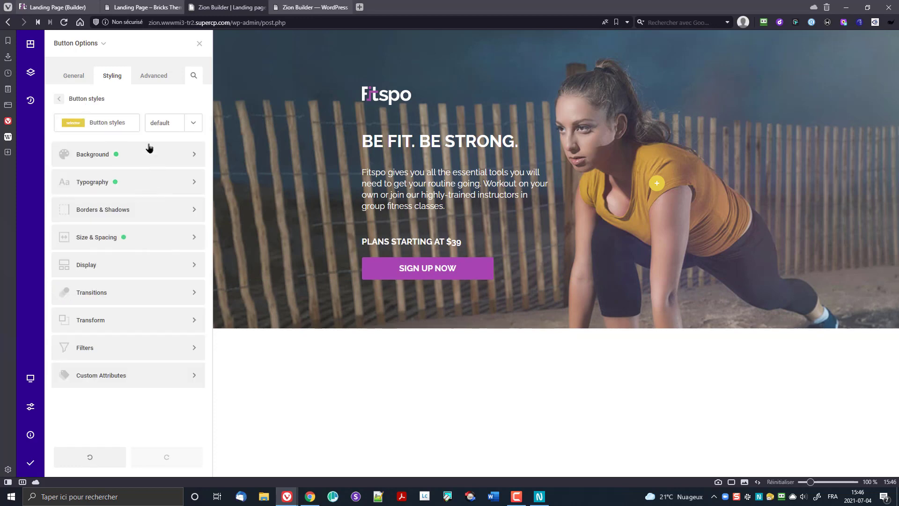
Step: Make the button background turn the yellow swatch on :hover
click(171, 131)
click(170, 155)
click(126, 160)
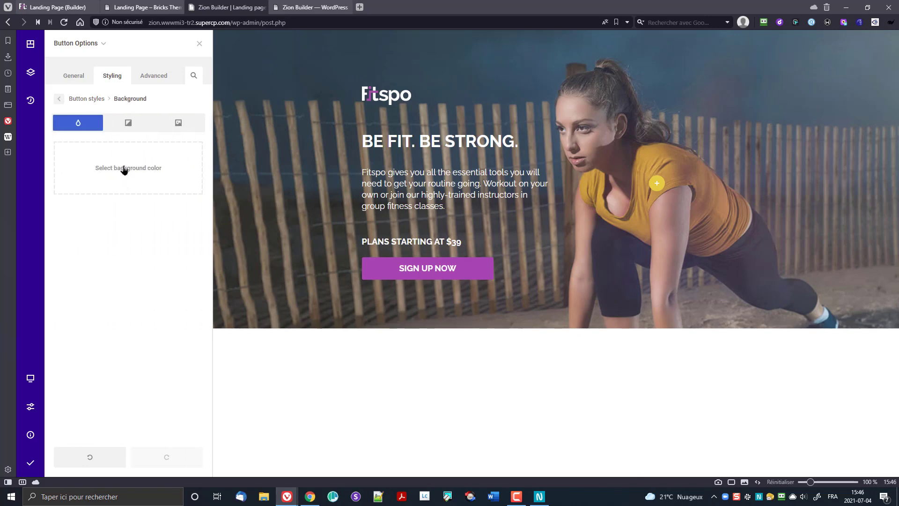
click(125, 169)
click(327, 234)
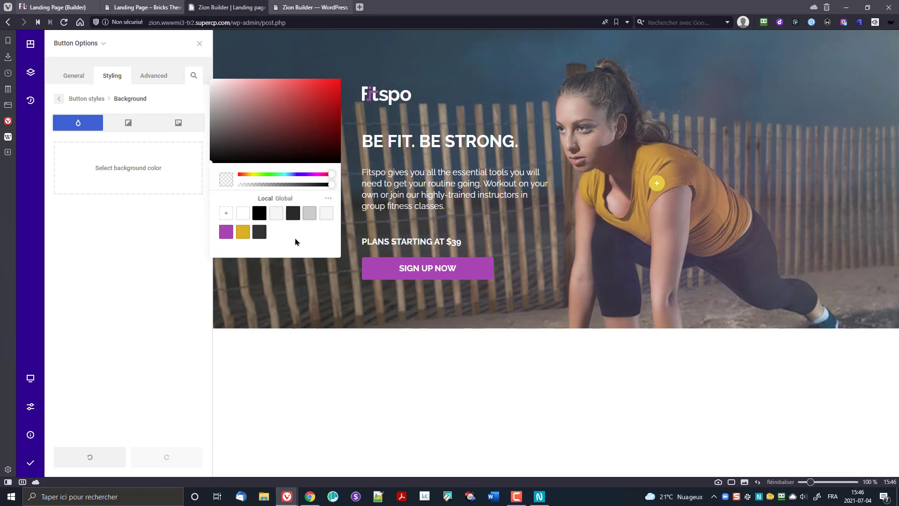
click(243, 232)
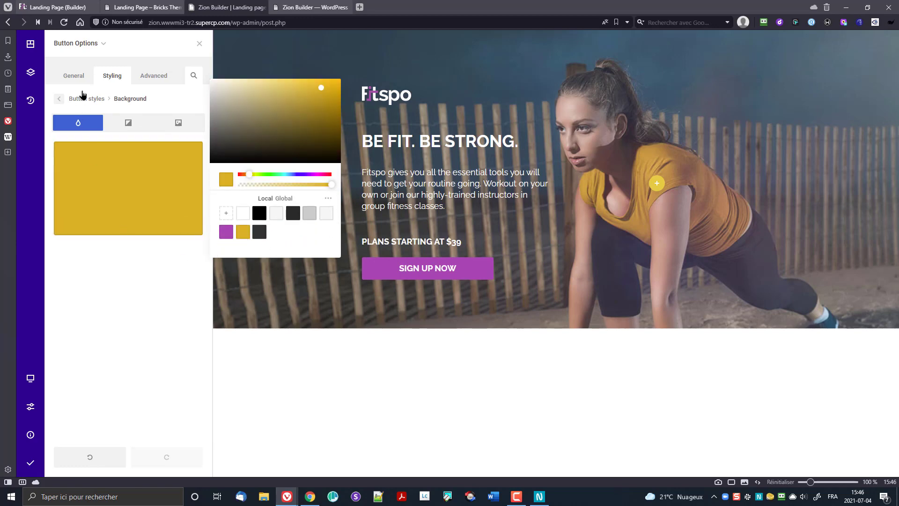
click(66, 96)
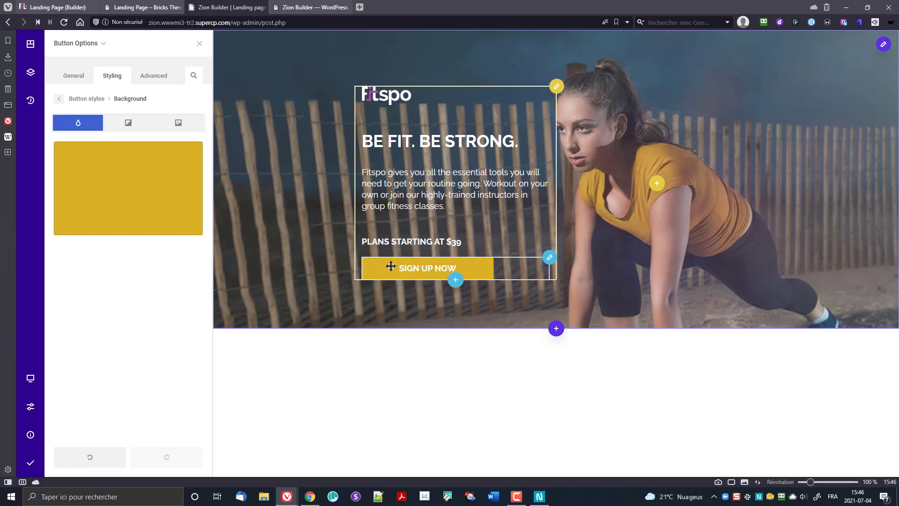
Step: Save and publish the landing page, then open the builder's help menu
click(73, 77)
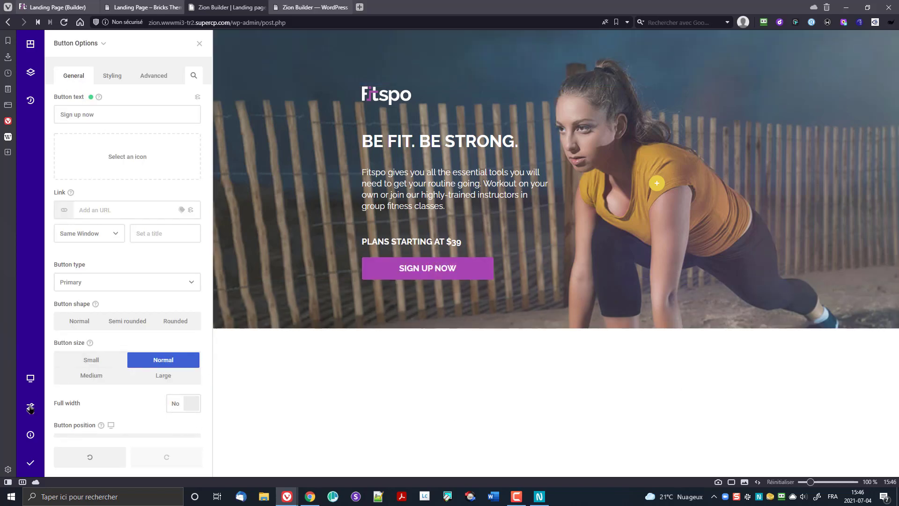
click(30, 463)
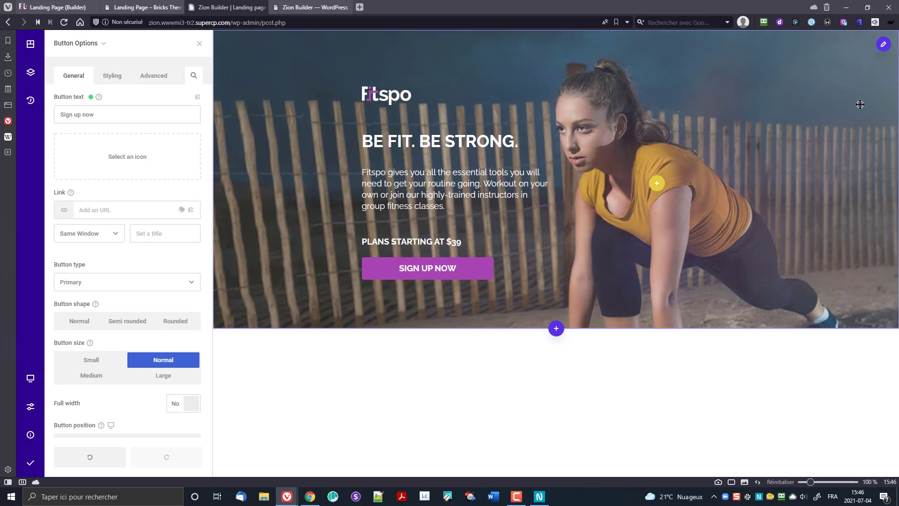
click(29, 435)
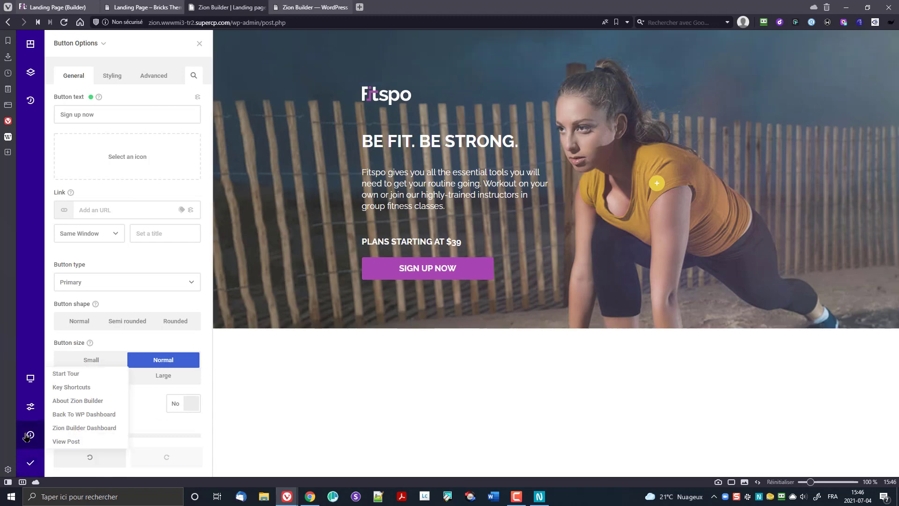
Step: Check the live Zion Builder page, then open the Fitspo landing page in Bricks
click(68, 442)
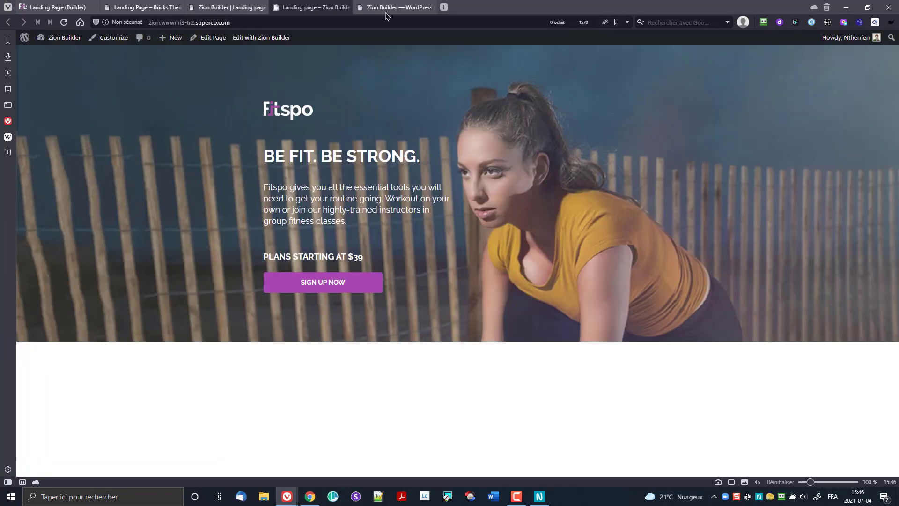
click(409, 10)
click(429, 7)
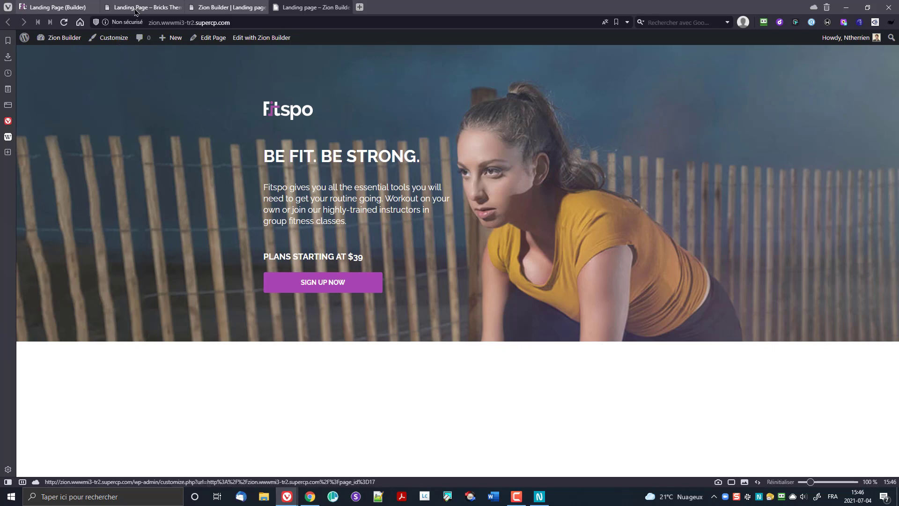
click(225, 7)
click(144, 7)
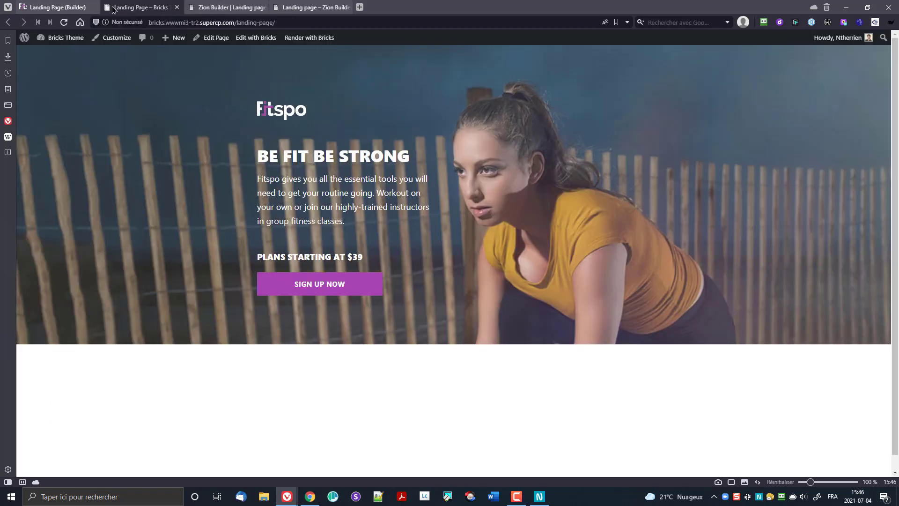
click(51, 7)
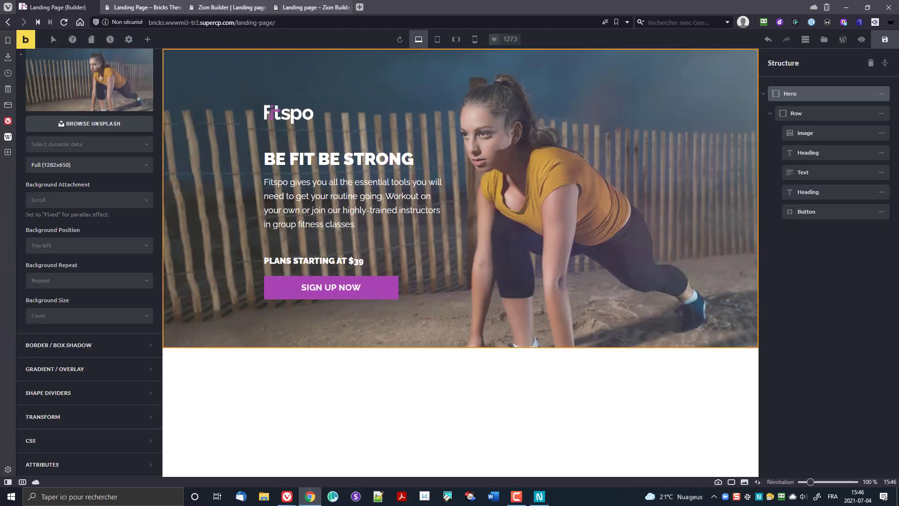
key(alt+Tab)
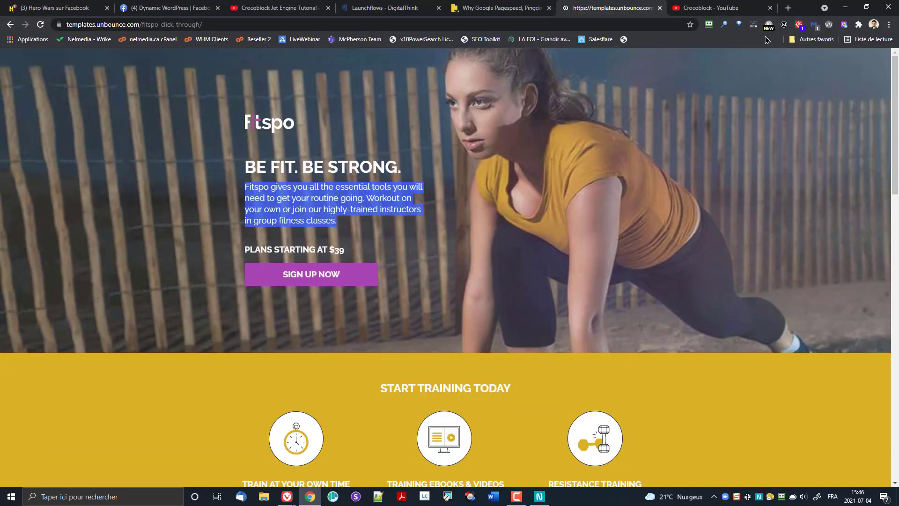
scroll(746, 232, down, 4)
scroll(744, 233, down, 4)
scroll(743, 235, up, 4)
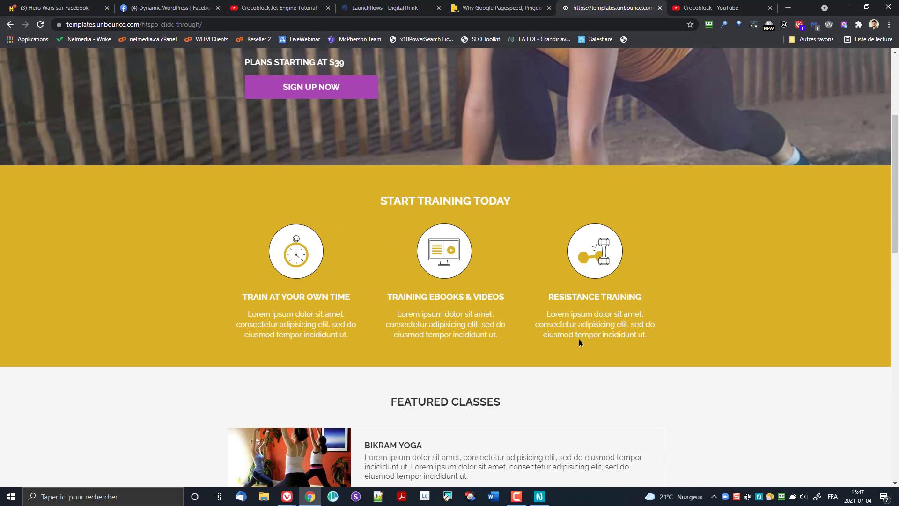
scroll(571, 295, down, 5)
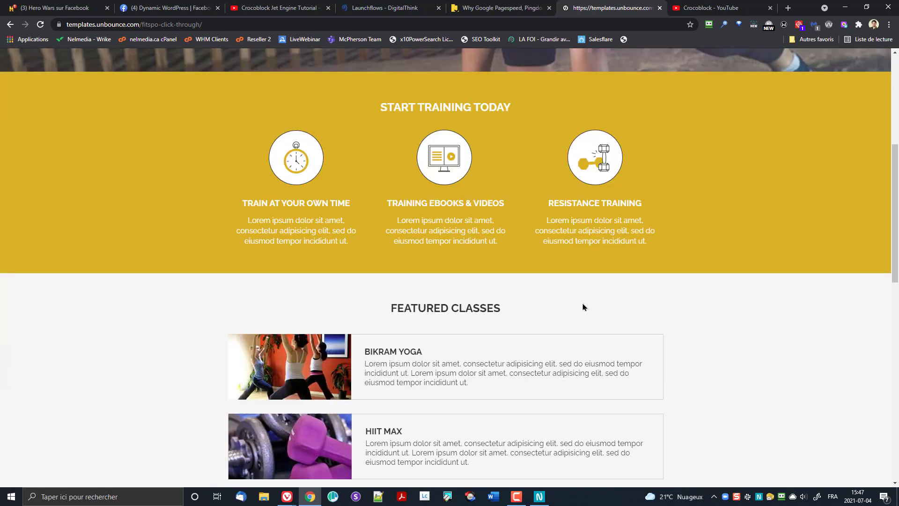
scroll(517, 201, up, 5)
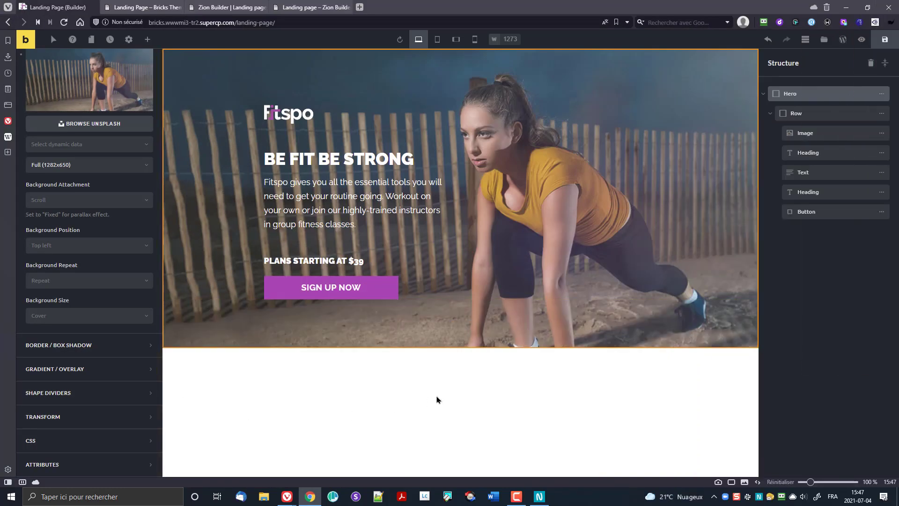
Step: Add a container below the hero, move it to page level, and rename it 'Start Training Today'
mouse_move(169, 346)
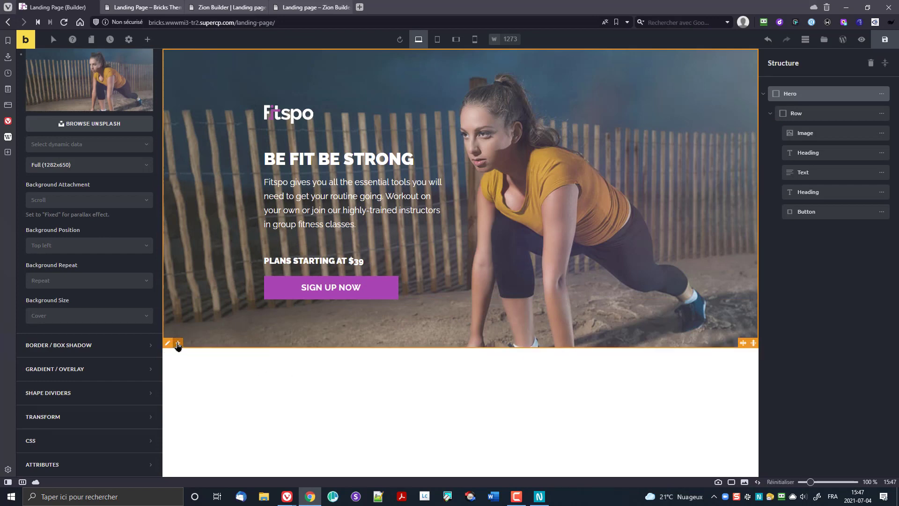
click(178, 344)
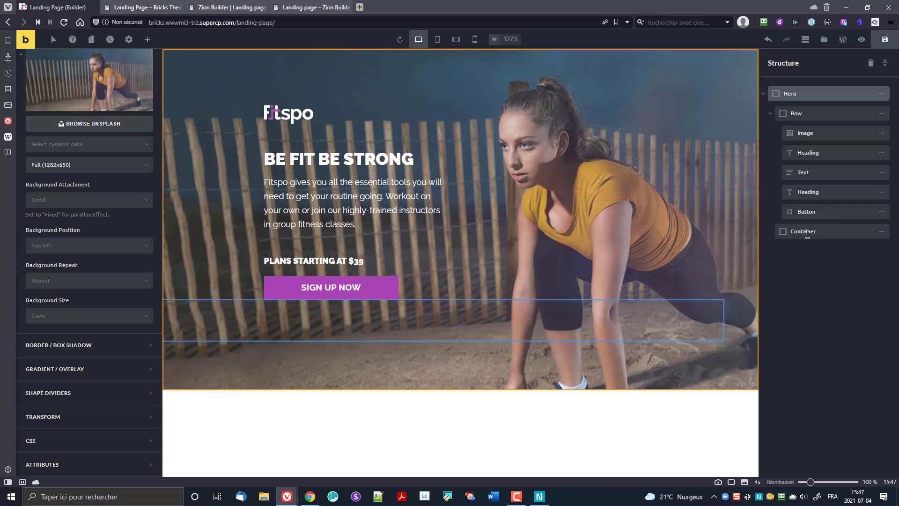
click(770, 114)
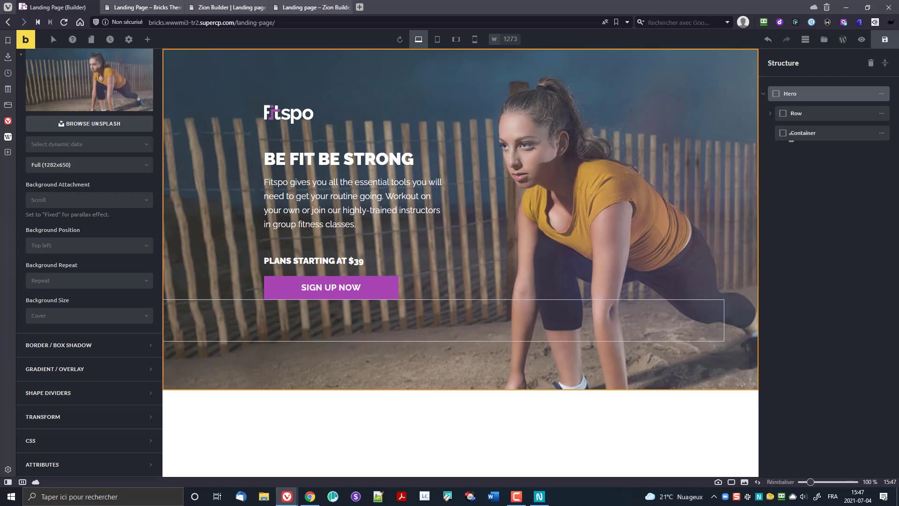
mouse_move(791, 135)
mouse_down()
mouse_move(778, 137)
mouse_move(790, 147)
mouse_up()
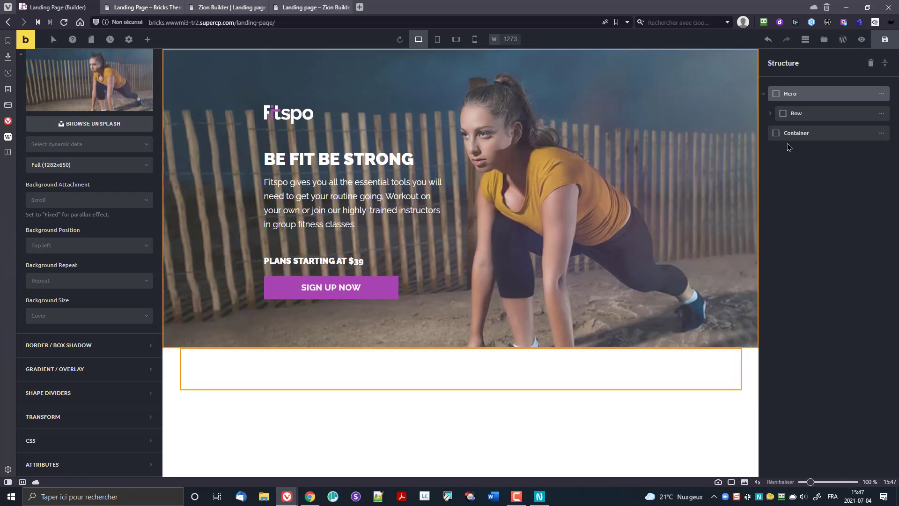
click(764, 95)
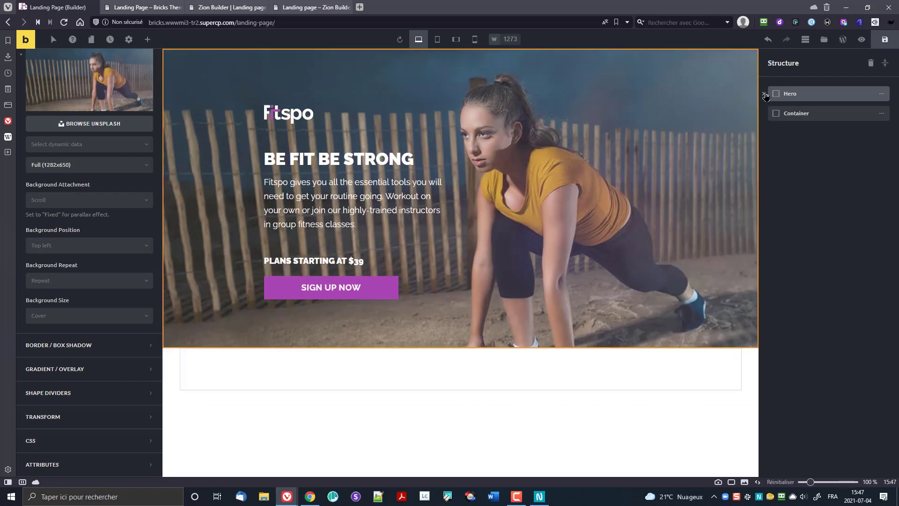
click(765, 94)
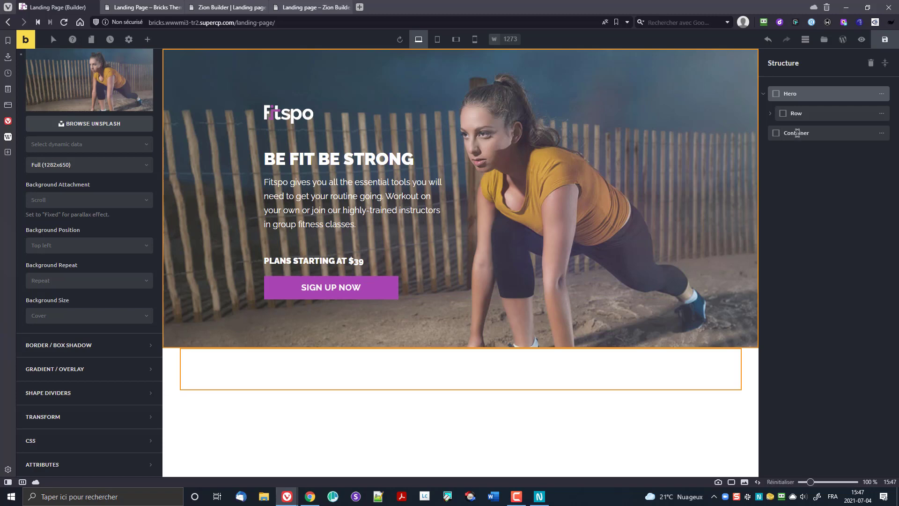
double_click(798, 133)
text(Start Training Today)
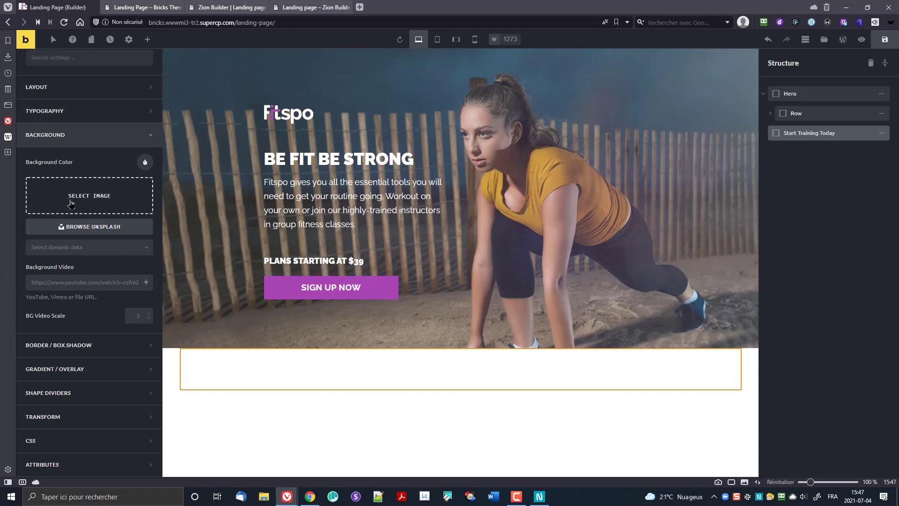
Step: Give the section a yellow #e4ad22 background instead of an image, then go to Theme Styles
click(118, 207)
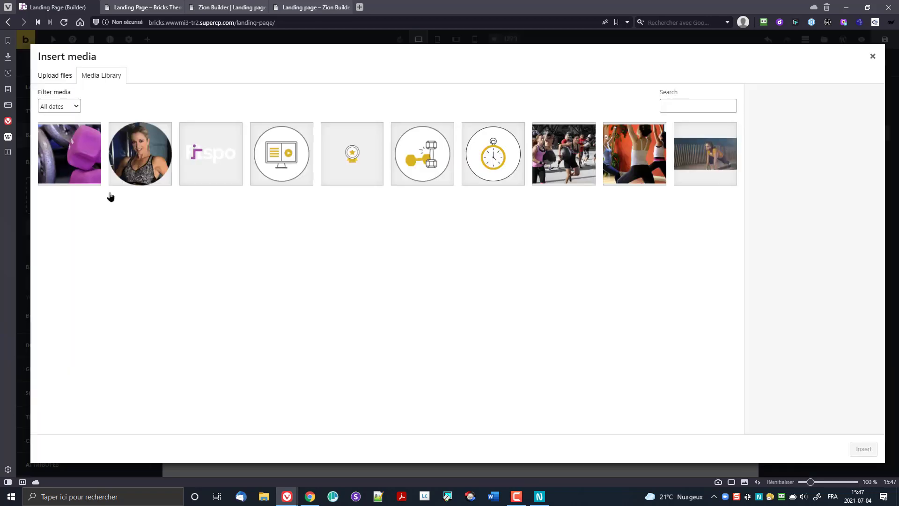
click(873, 57)
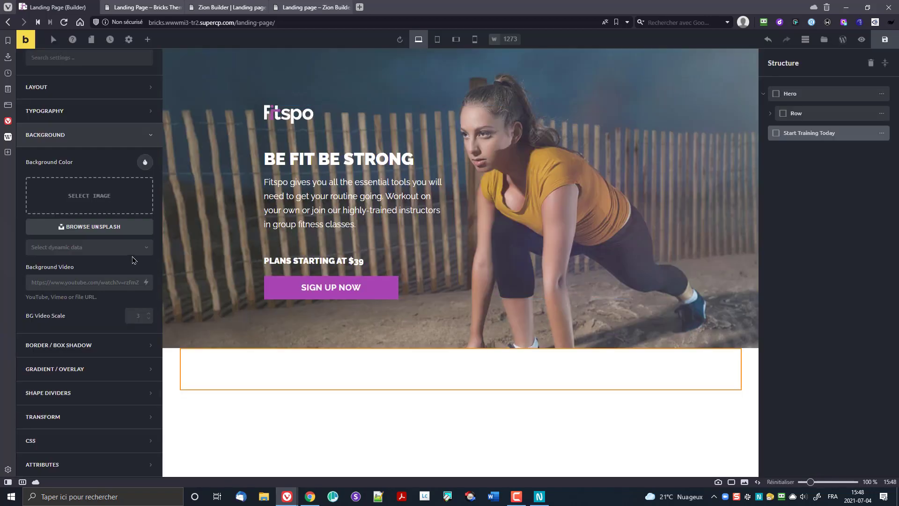
click(144, 163)
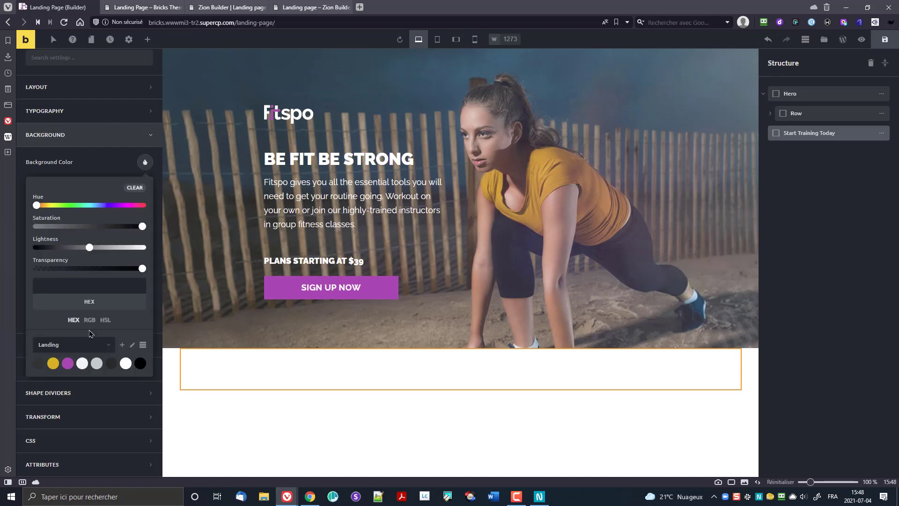
click(53, 363)
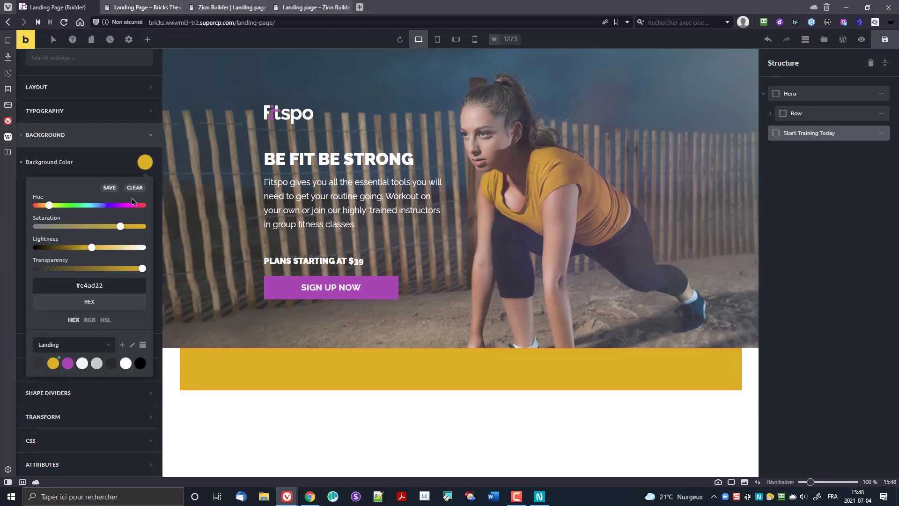
click(88, 177)
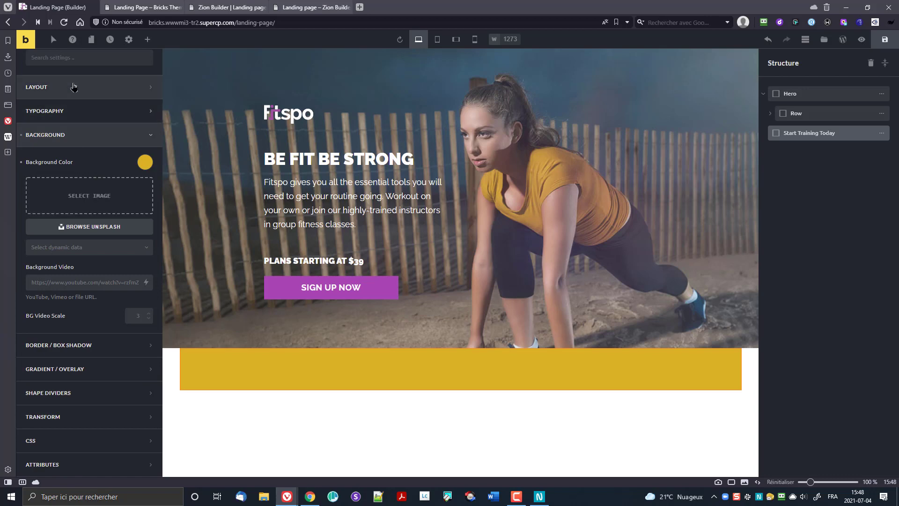
click(128, 39)
click(96, 87)
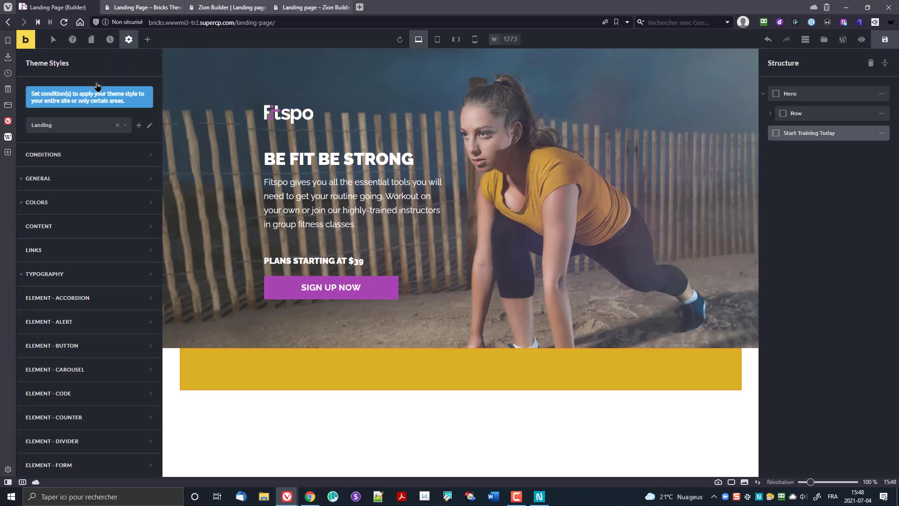
Step: Try the Boxed site layout in Theme Styles General, then revert it to Wide
click(68, 162)
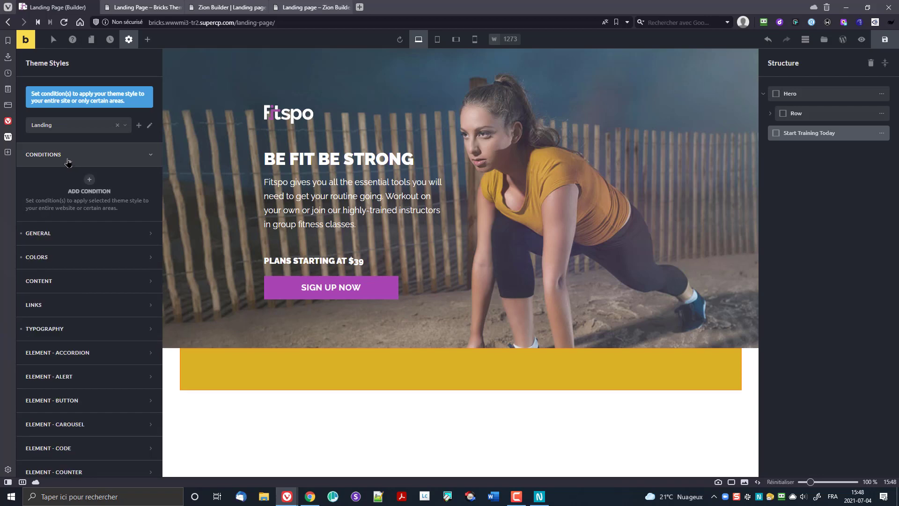
click(68, 162)
click(55, 183)
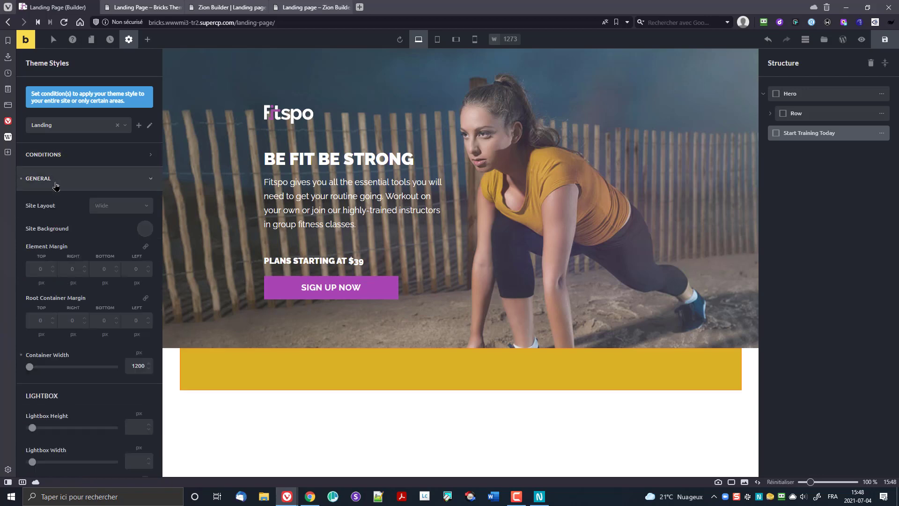
click(107, 214)
click(115, 224)
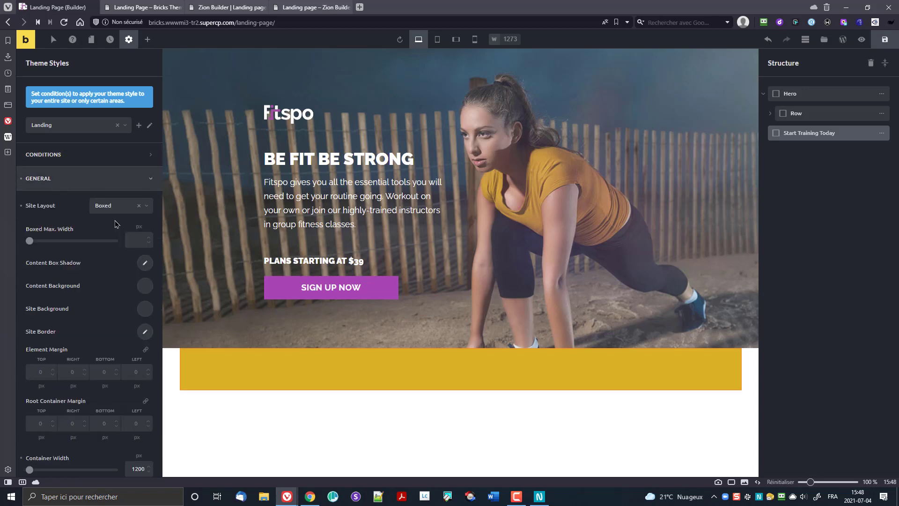
click(110, 211)
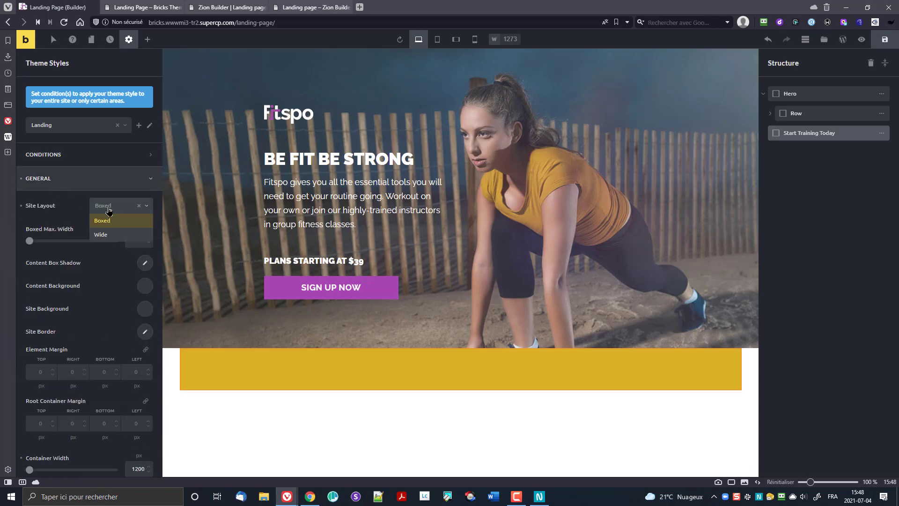
click(112, 238)
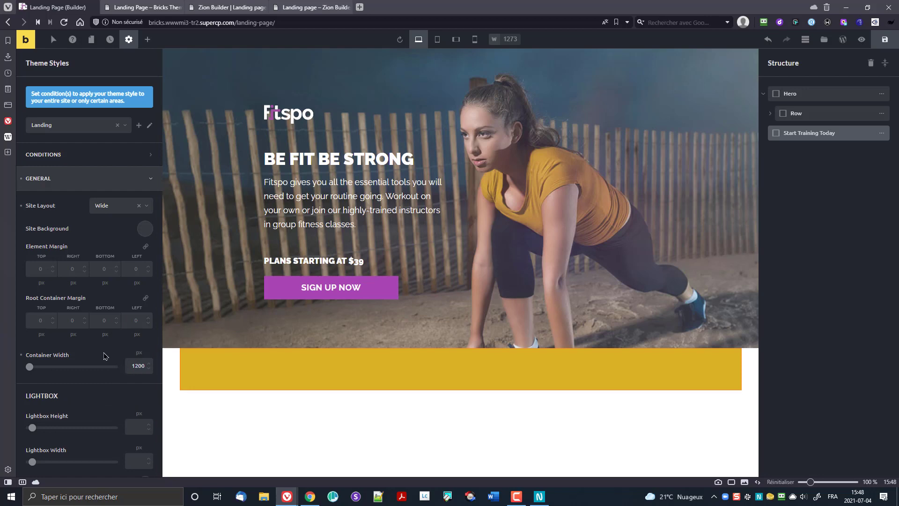
scroll(105, 356, down, 2)
scroll(105, 357, down, 1)
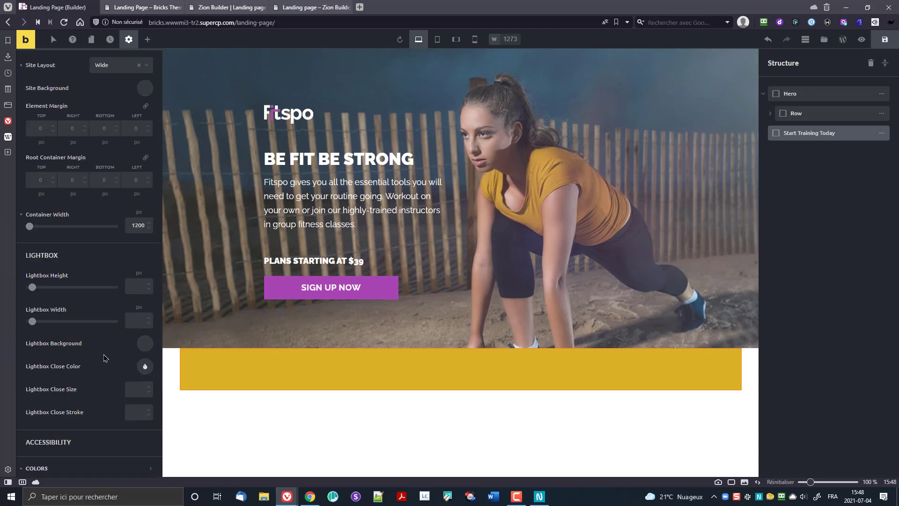
scroll(104, 358, down, 2)
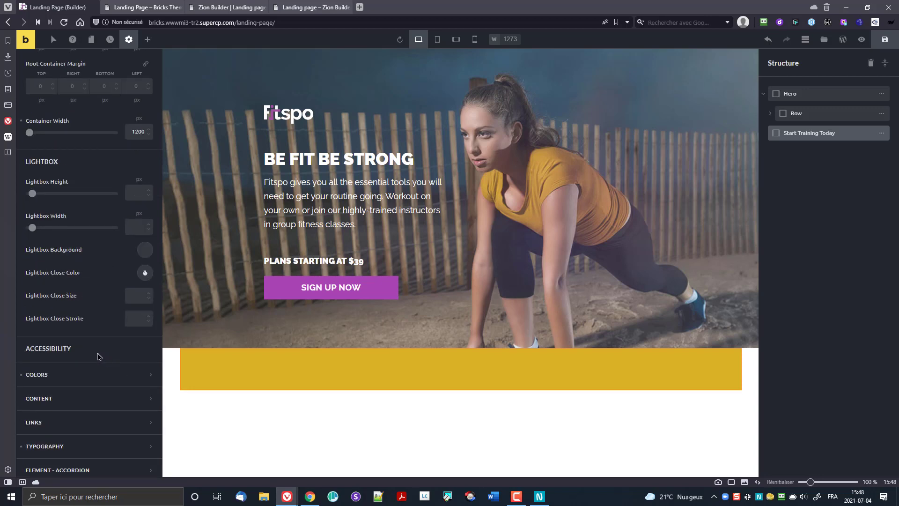
scroll(88, 369, down, 3)
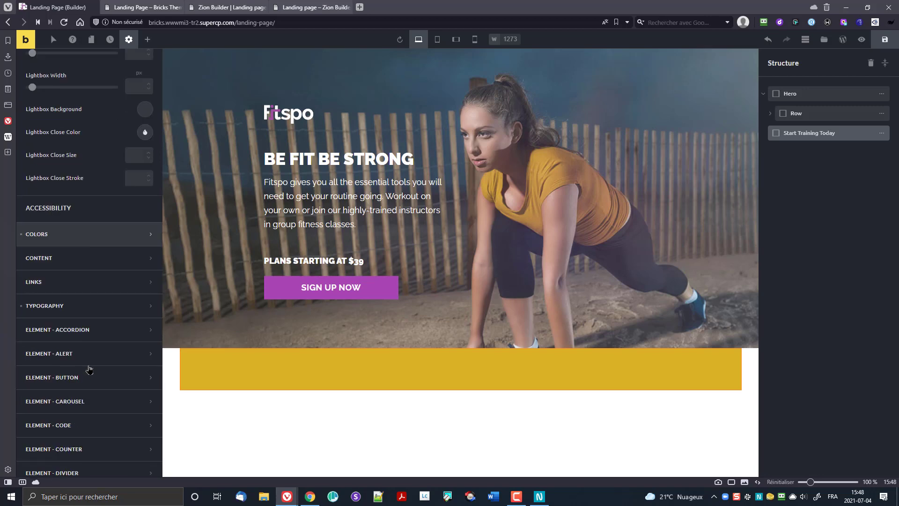
scroll(89, 370, up, 6)
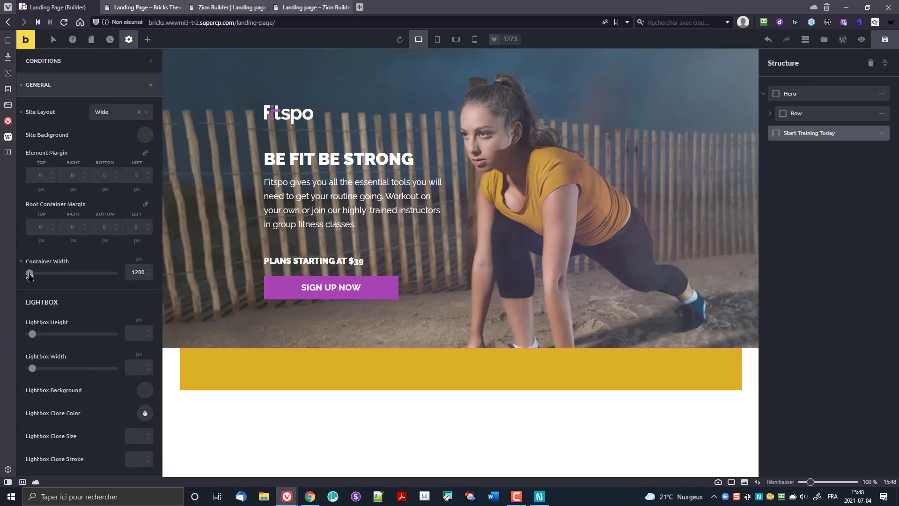
Step: Set the theme container width to 1200 and switch the site layout to Boxed
drag(29, 275, 51, 275)
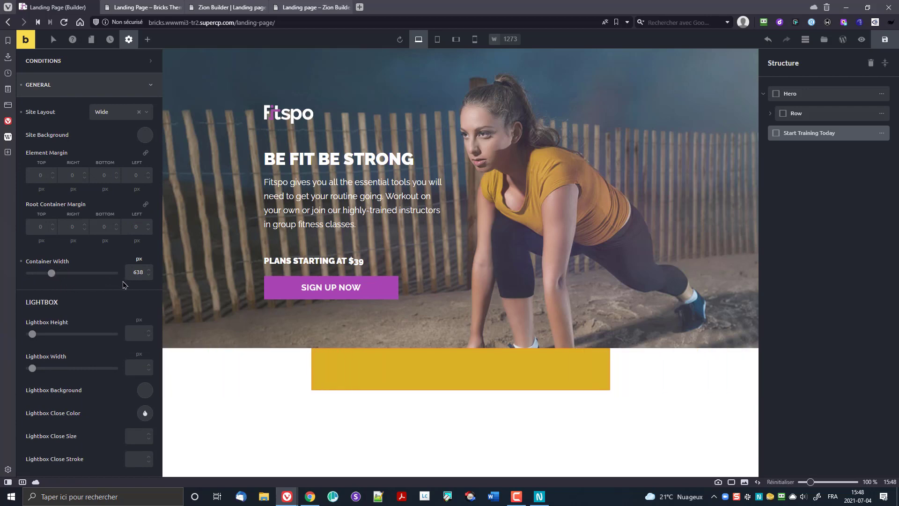
double_click(136, 272)
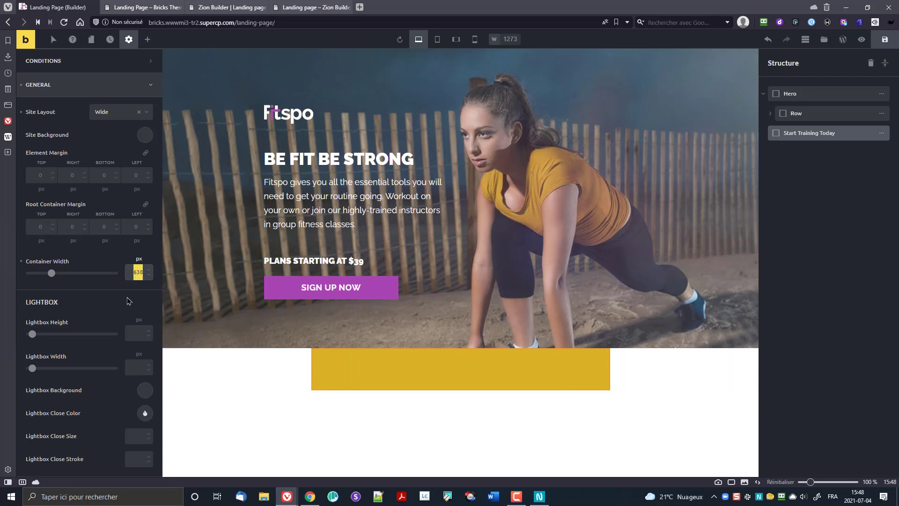
text(1200)
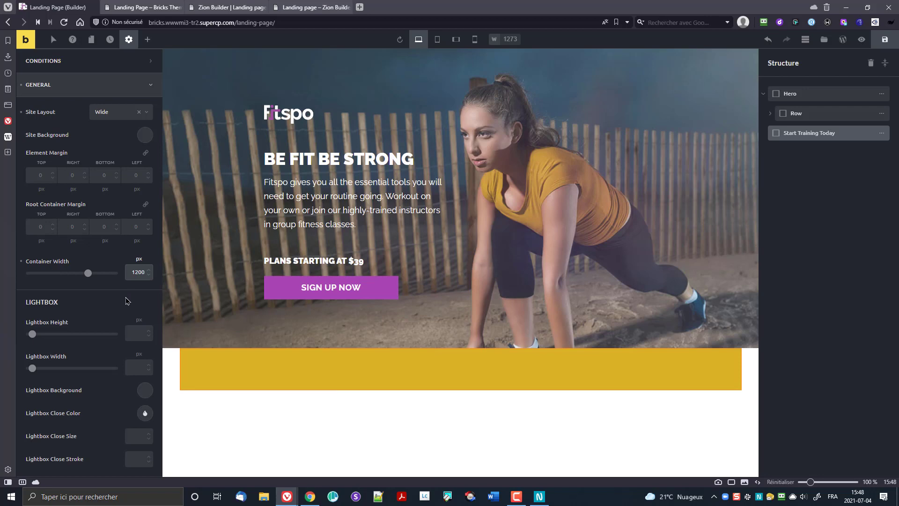
click(106, 114)
click(119, 127)
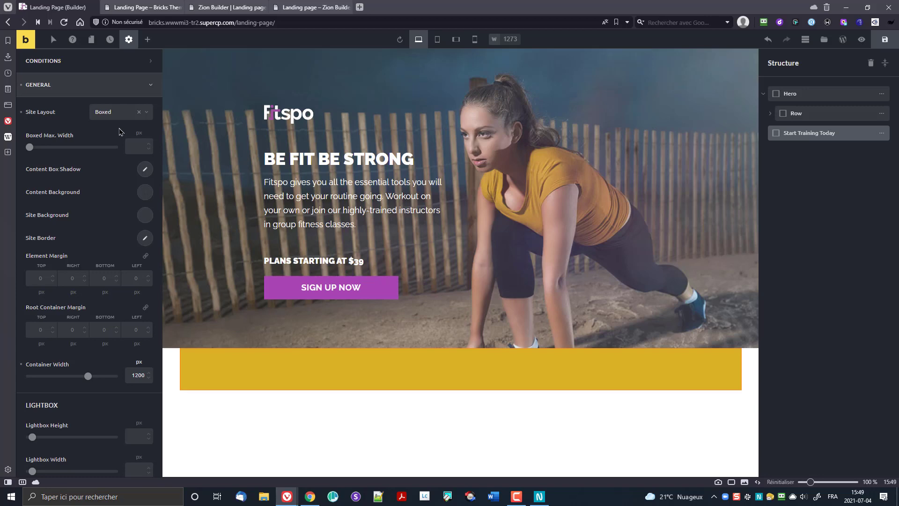
Step: Set the boxed max width to 1200, then try container widths of 1100 and 100%
click(127, 148)
text(1200)
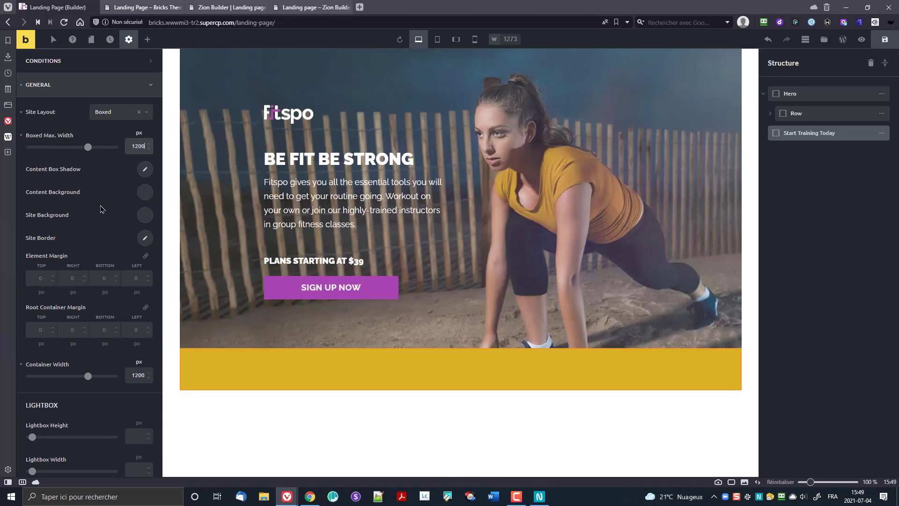
double_click(139, 375)
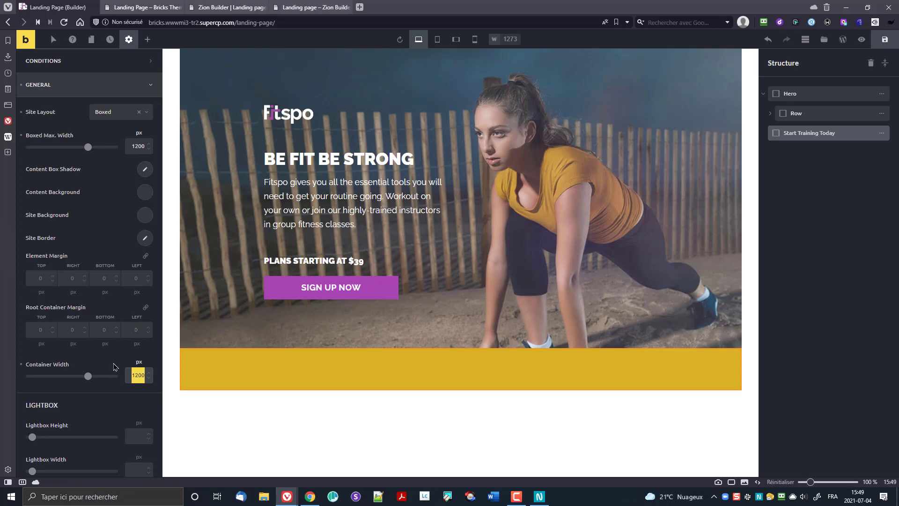
text(1100)
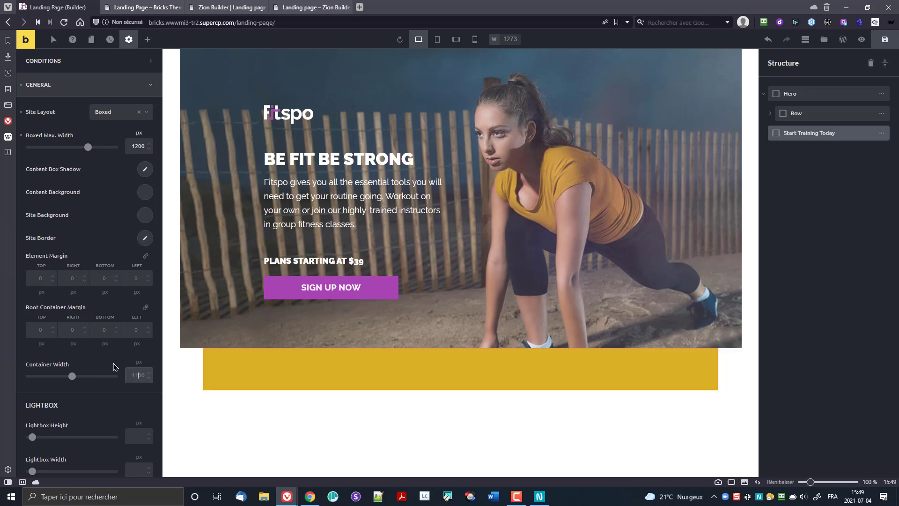
click(139, 361)
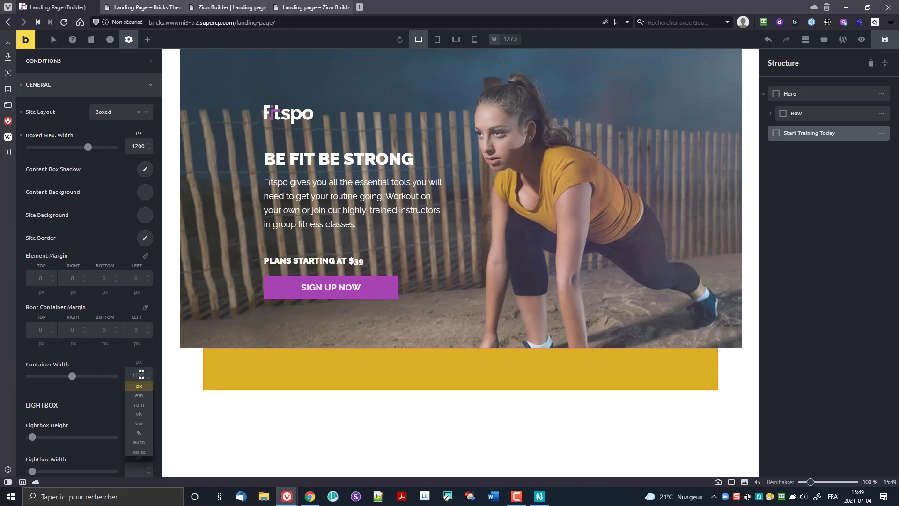
click(139, 433)
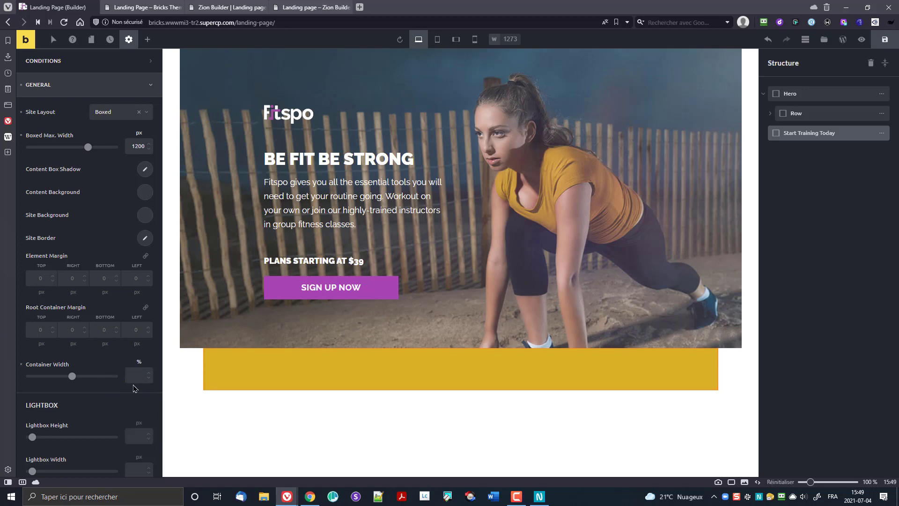
click(133, 375)
text(100)
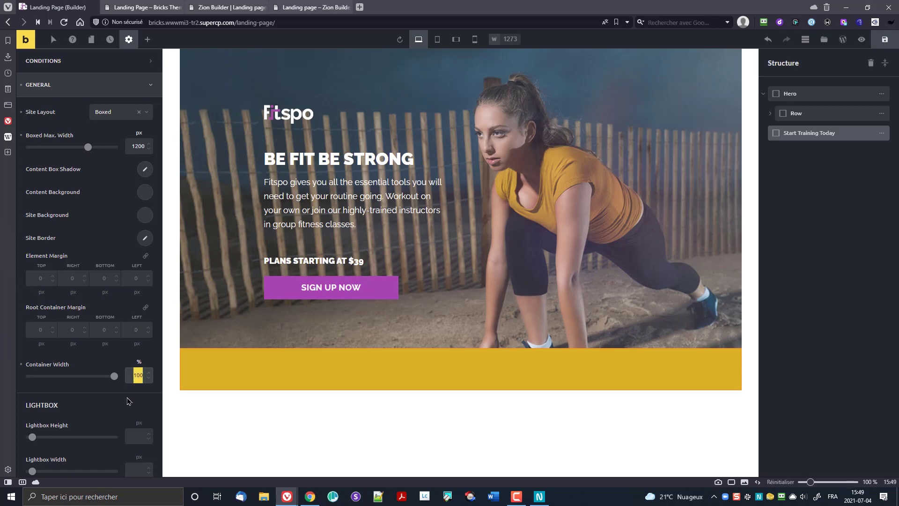
Step: Try a vh container width, then restore it to 1200 px
click(139, 362)
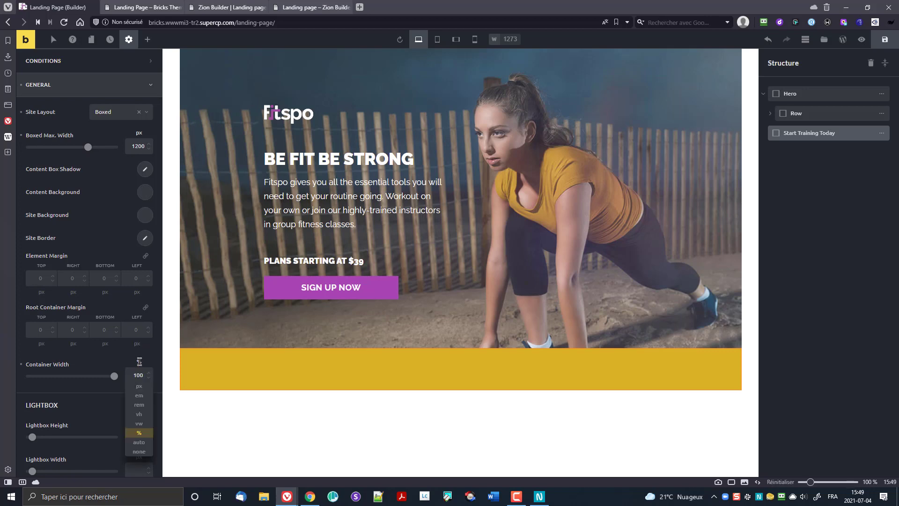
click(146, 416)
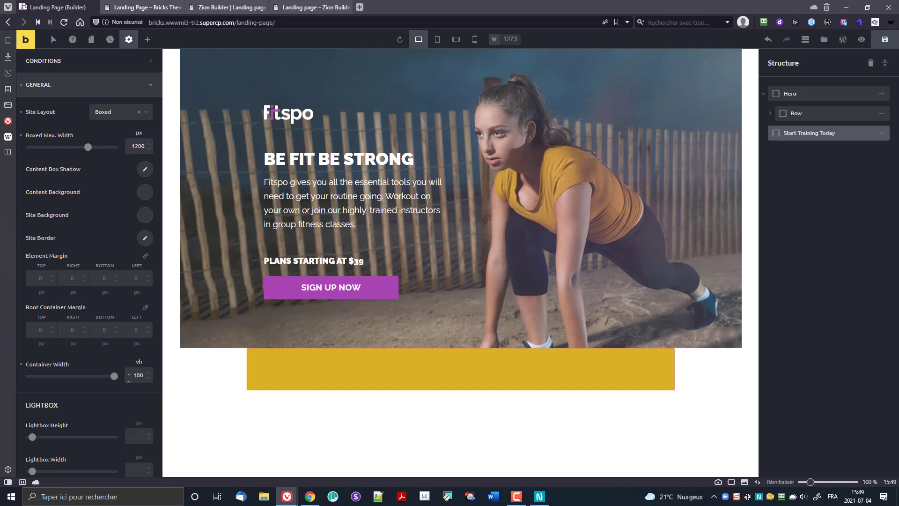
drag(114, 377, 118, 378)
double_click(137, 377)
click(139, 362)
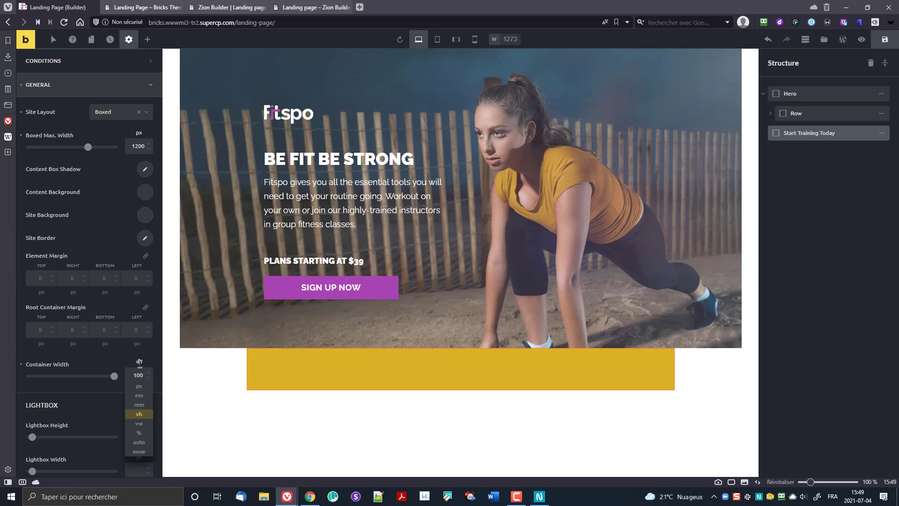
click(139, 386)
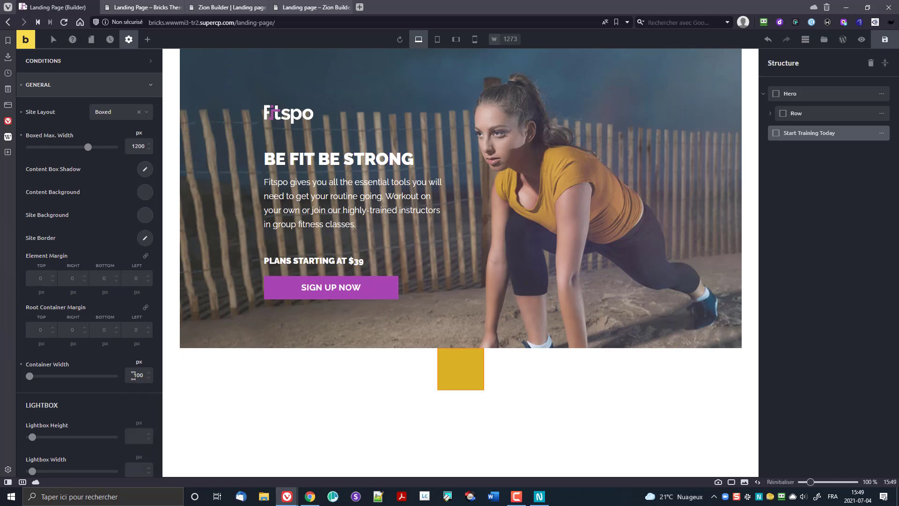
click(133, 375)
text(2)
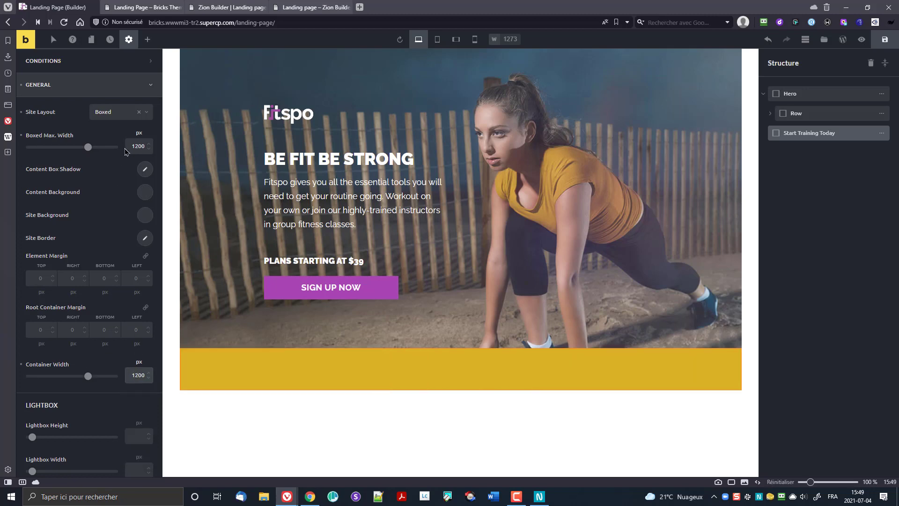
Step: Return the site layout to Wide and open the Start Training Today section's Layout styles
click(130, 121)
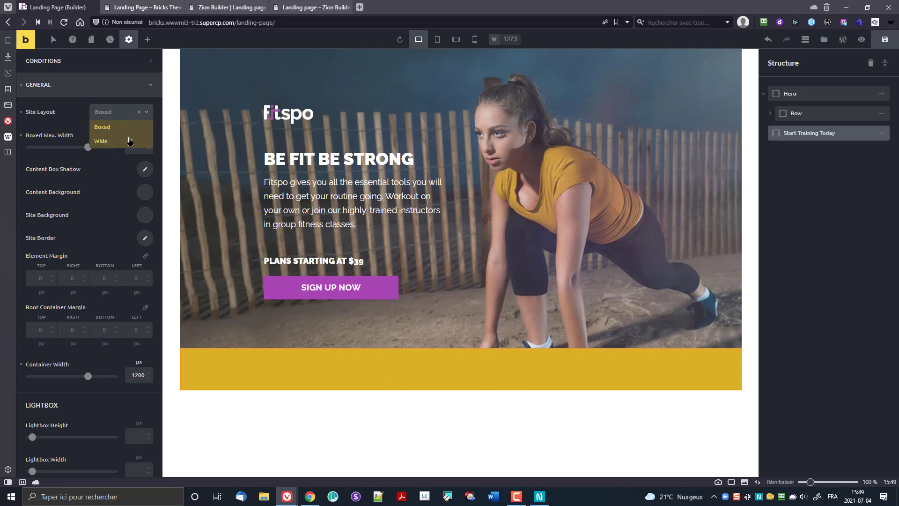
click(131, 139)
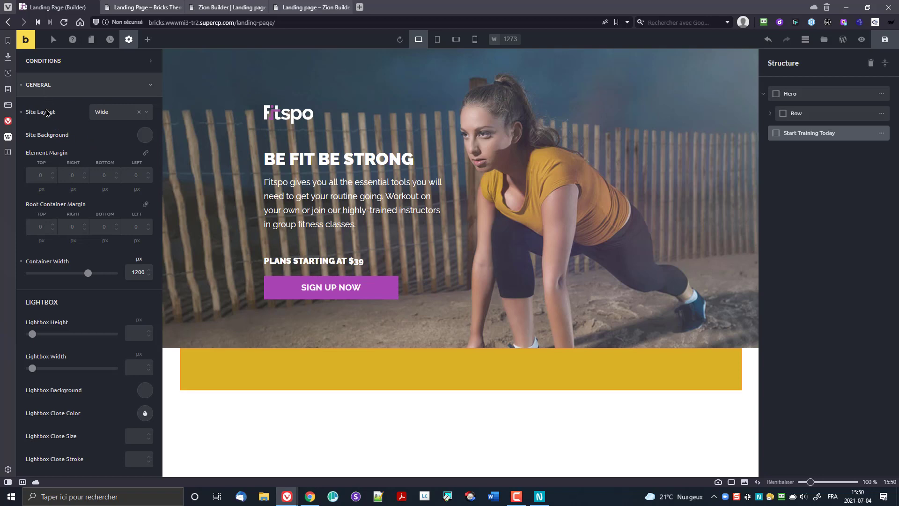
click(333, 376)
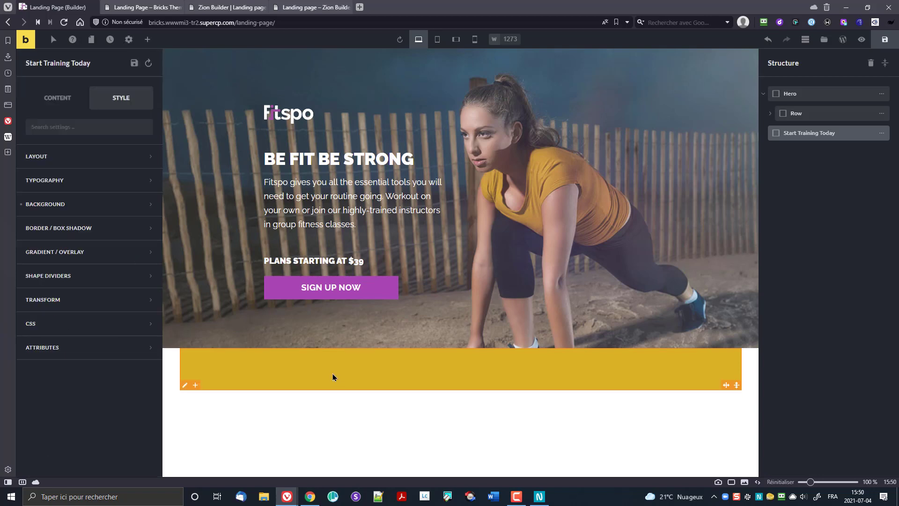
click(58, 159)
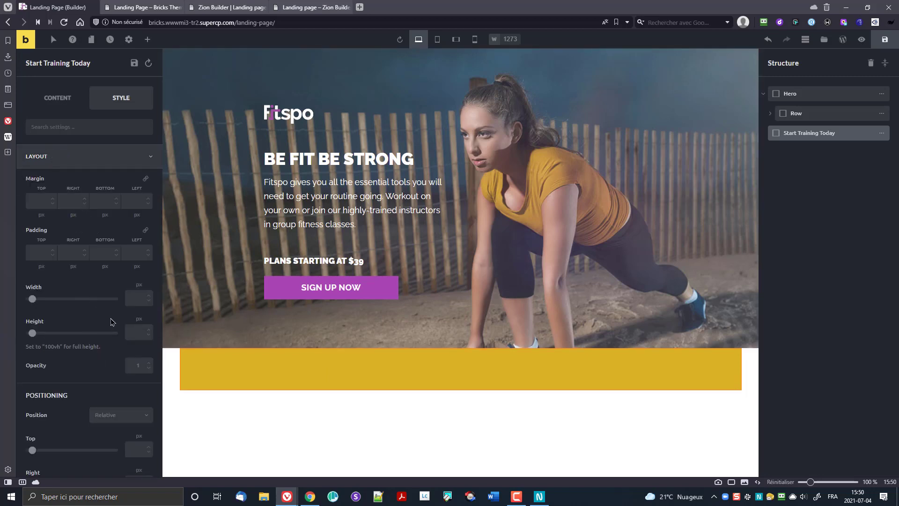
Step: Set the Start Training Today section width to 100%
click(140, 285)
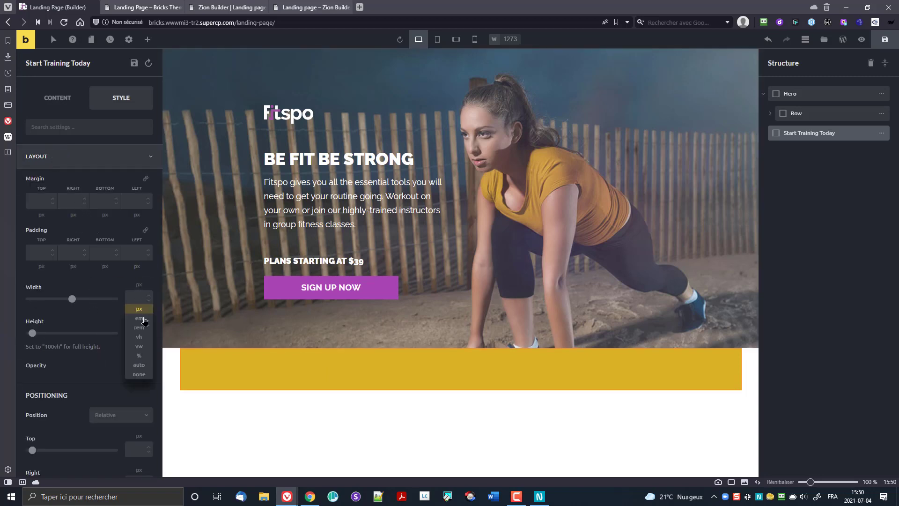
click(144, 358)
click(135, 297)
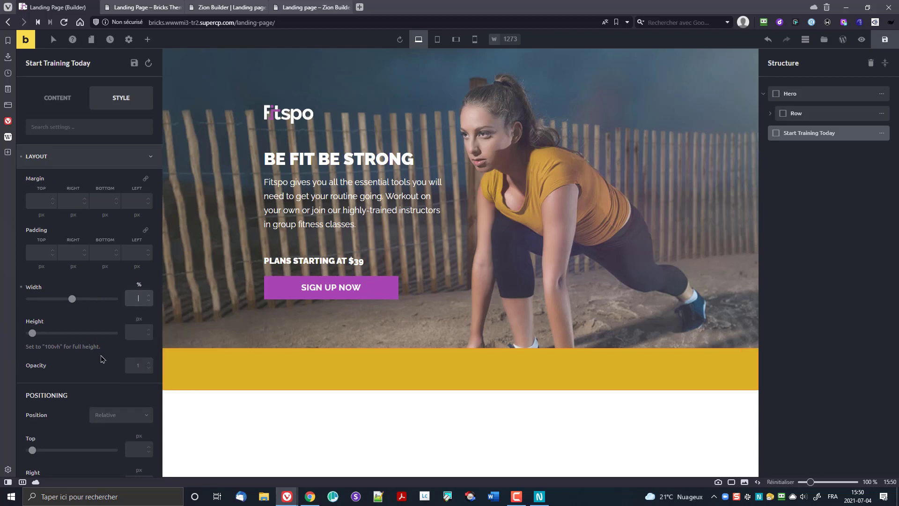
text(100)
Step: Add a container inside the section and centre it with auto left and right margins
click(883, 135)
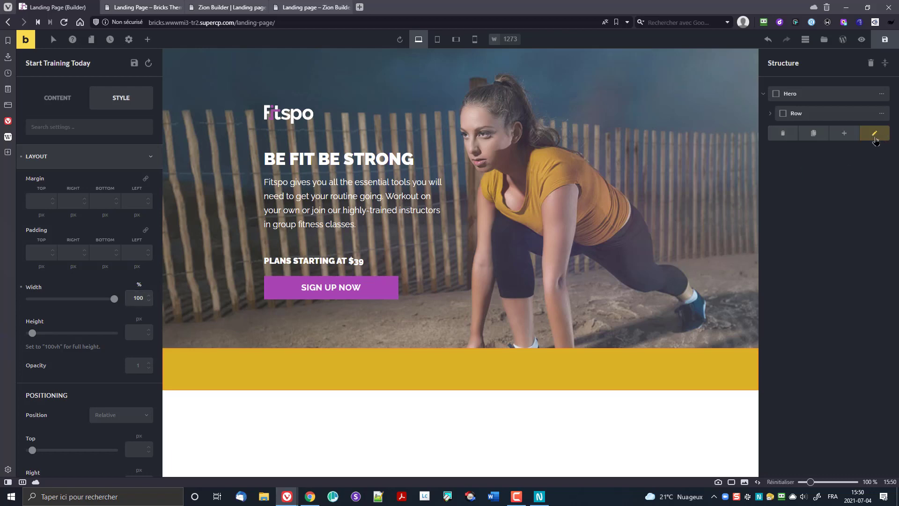
click(846, 135)
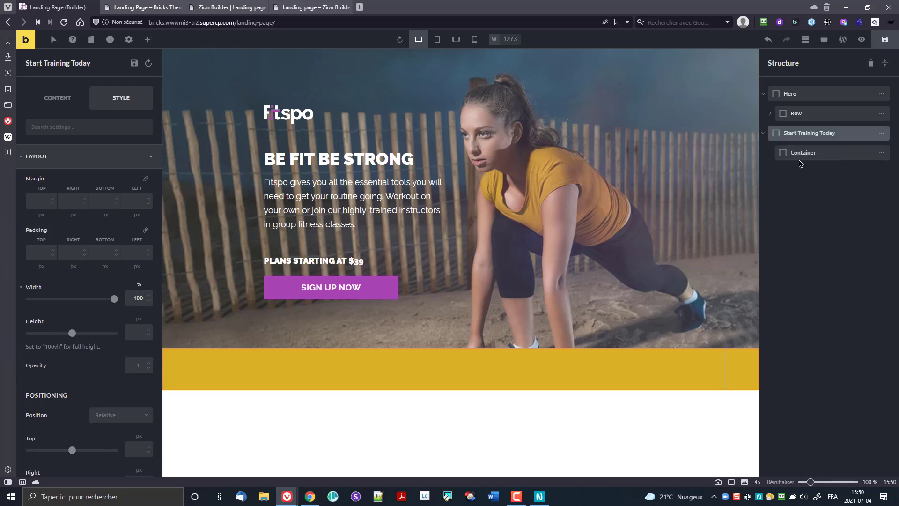
click(610, 378)
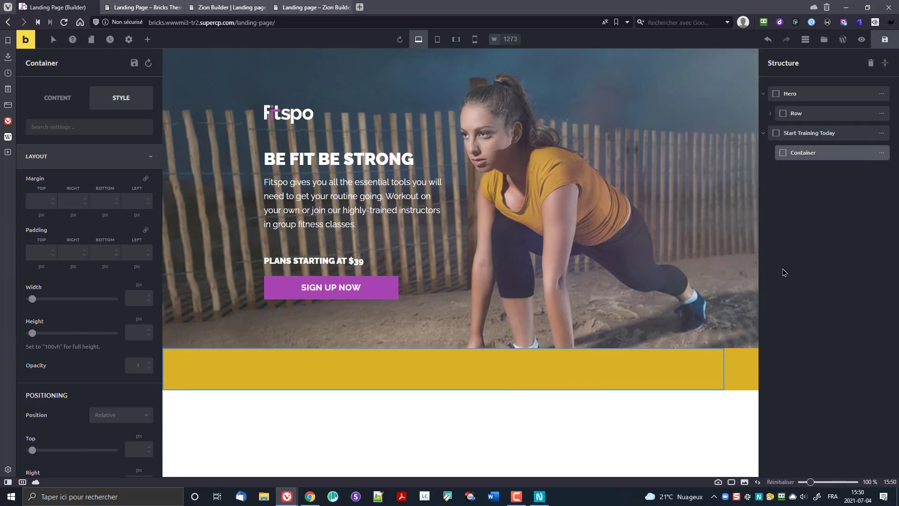
click(72, 215)
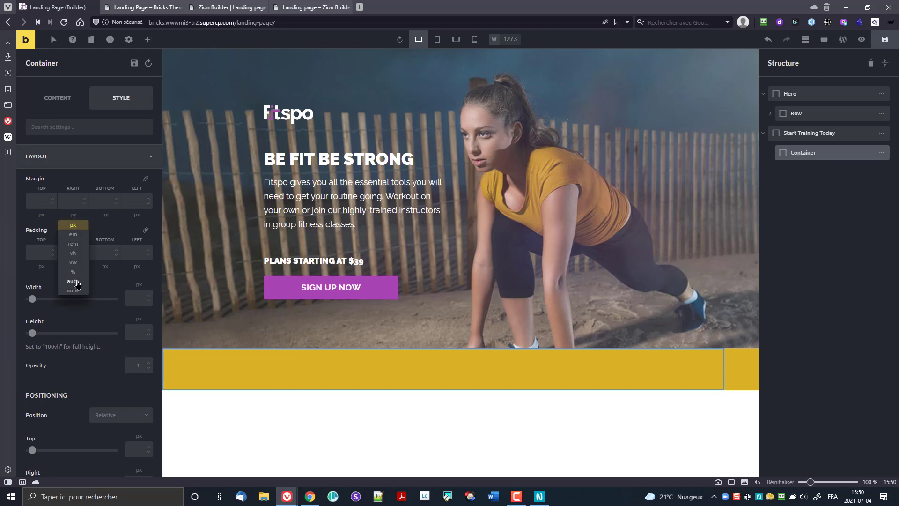
click(72, 282)
click(137, 215)
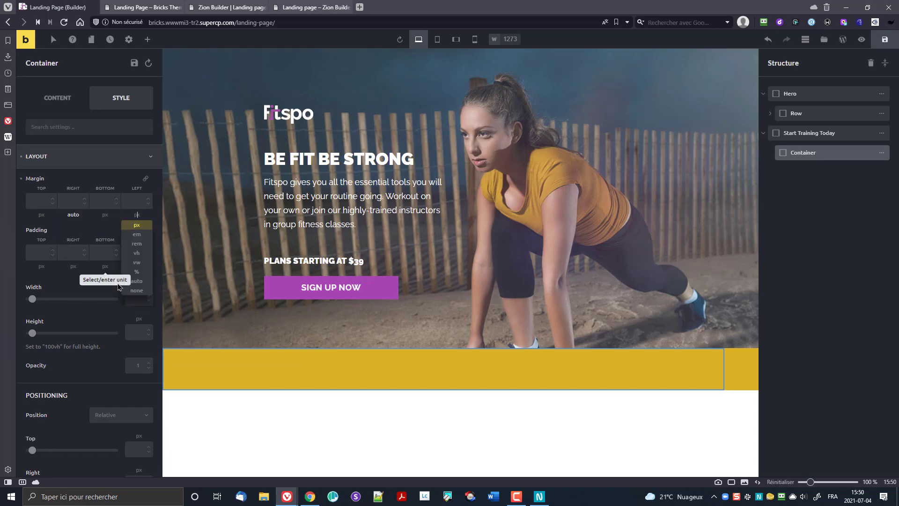
click(132, 282)
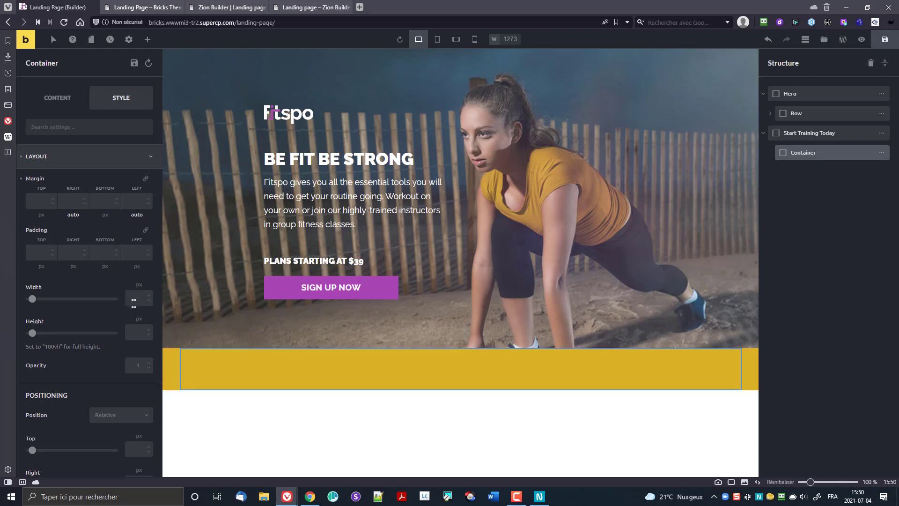
Step: Place an H2 heading reading 'Start training today' inside the yellow container
click(147, 39)
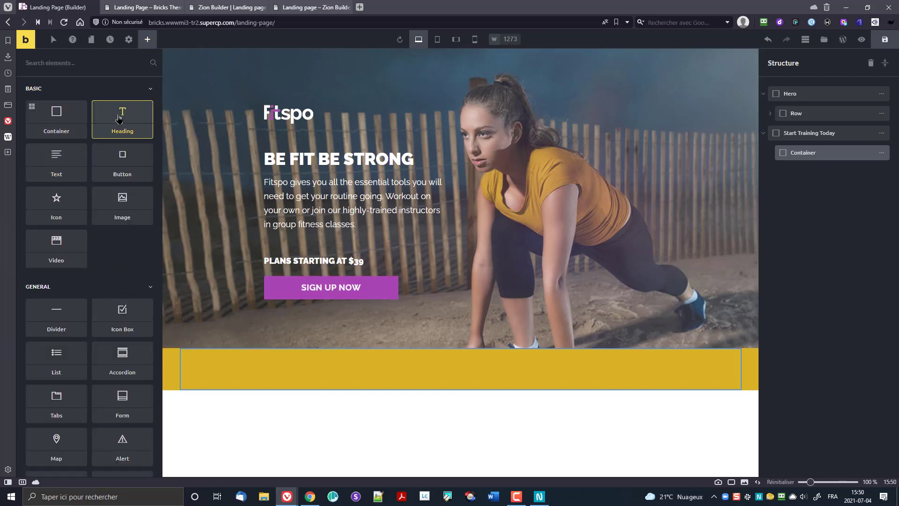
drag(119, 118, 356, 378)
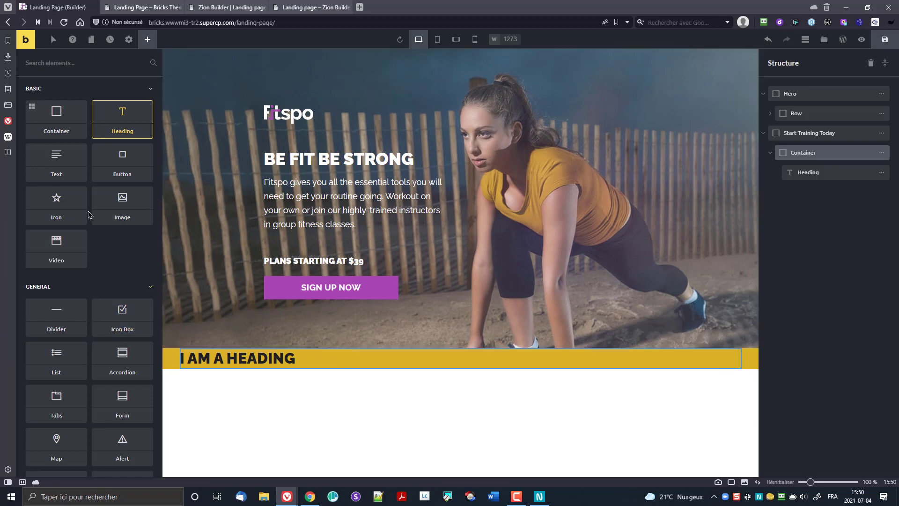
click(214, 358)
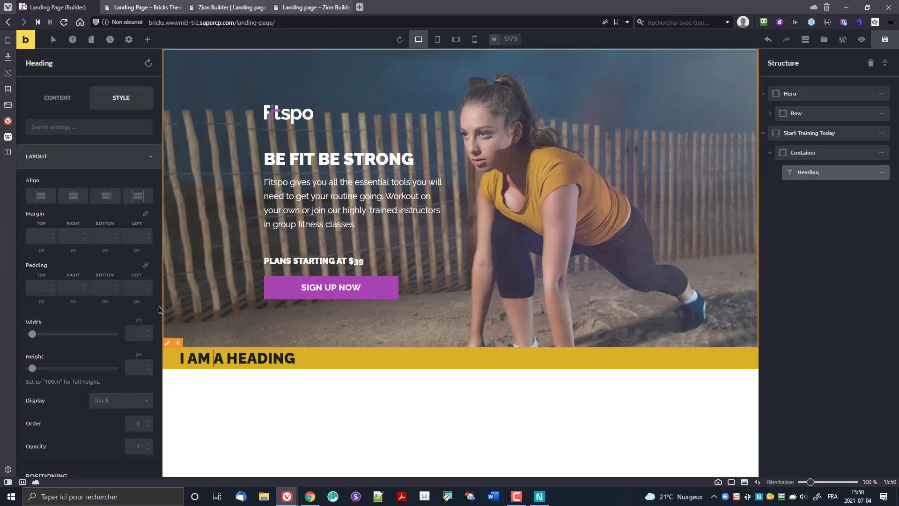
click(57, 98)
drag(71, 160, 1, 168)
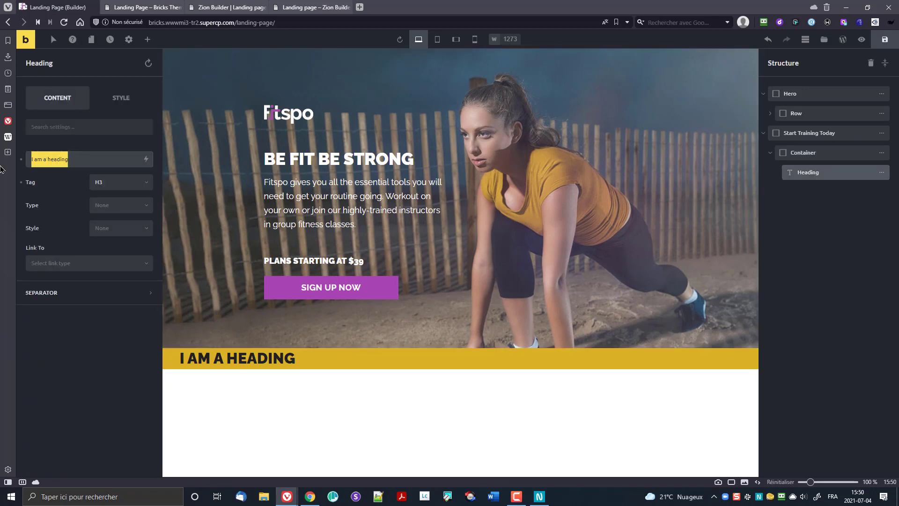
text(Start tr)
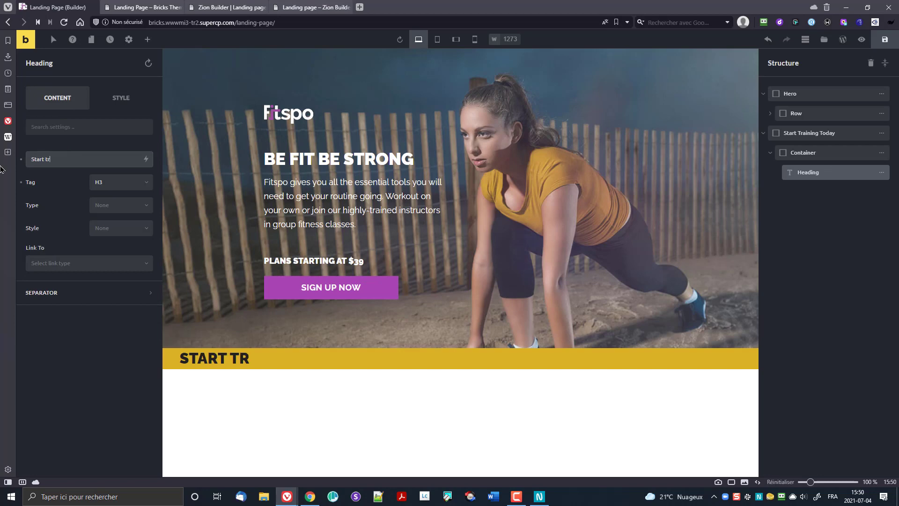
text(aining today)
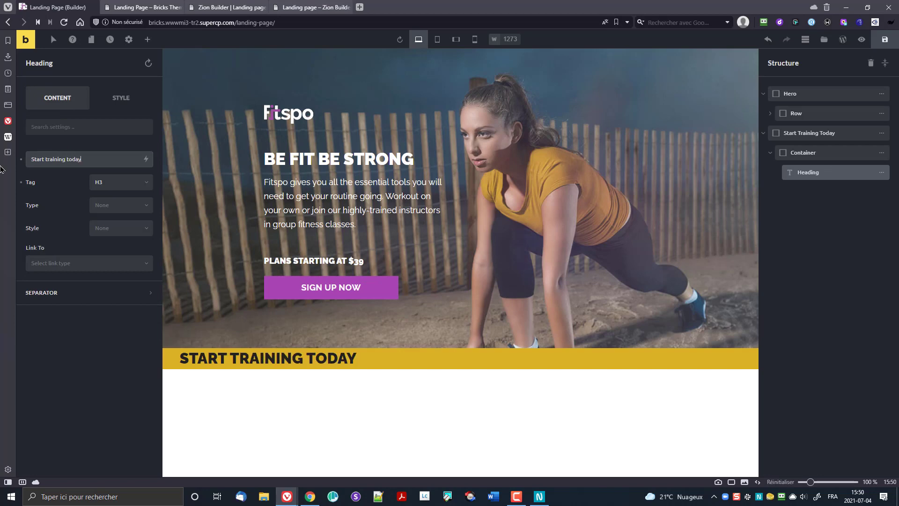
click(98, 188)
click(117, 213)
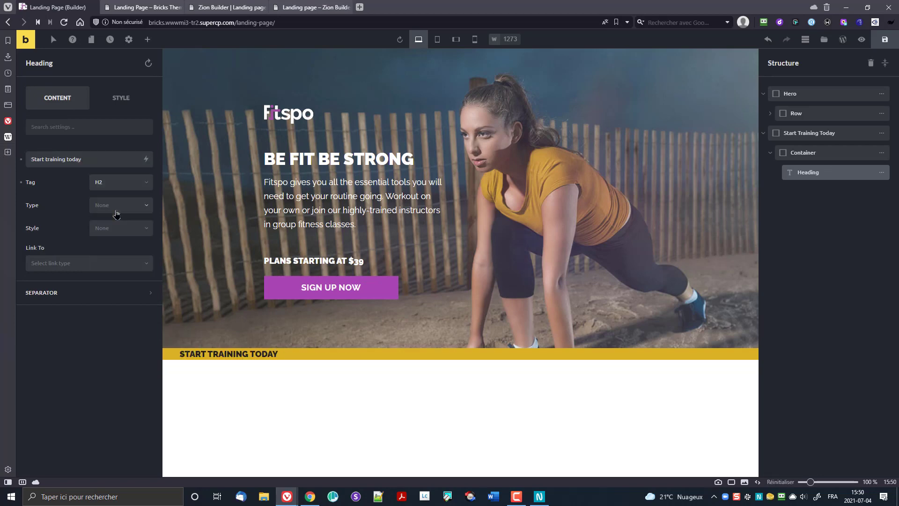
Step: Center the heading and make its text colour white
click(124, 105)
click(75, 202)
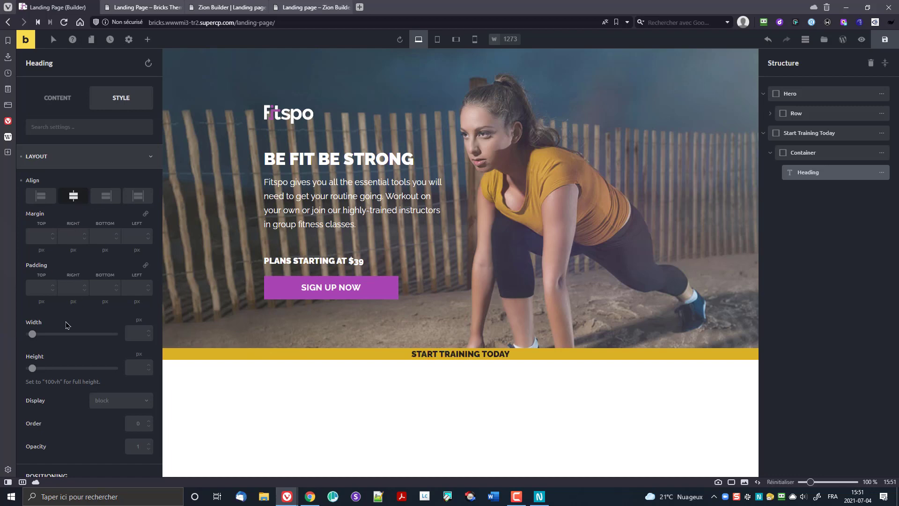
scroll(70, 330, down, 10)
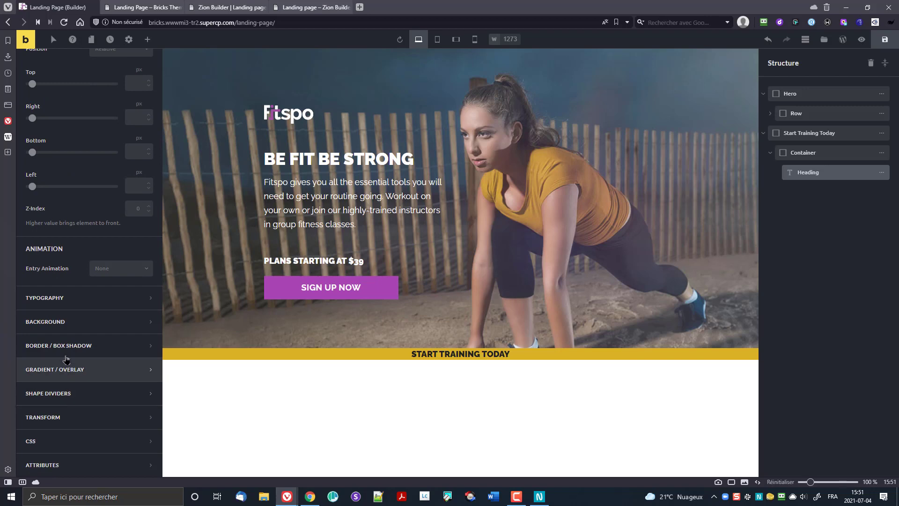
click(74, 305)
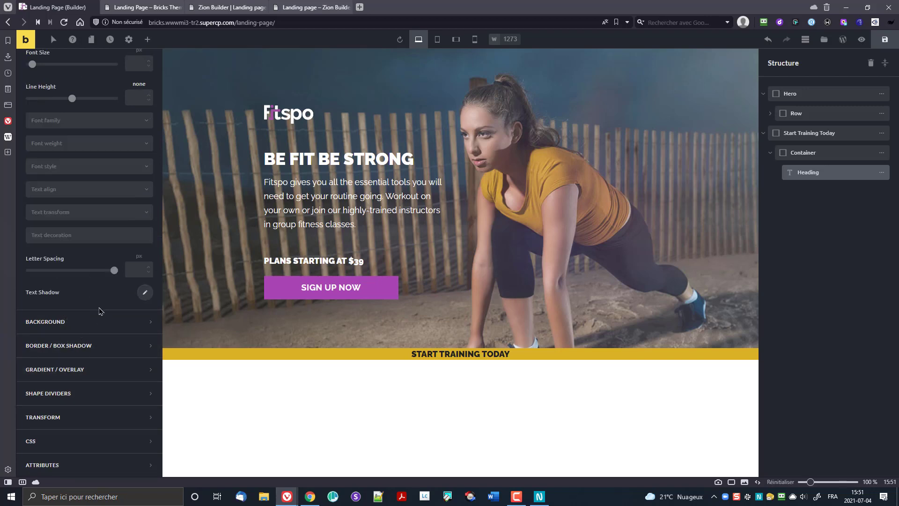
scroll(80, 160, up, 4)
click(145, 209)
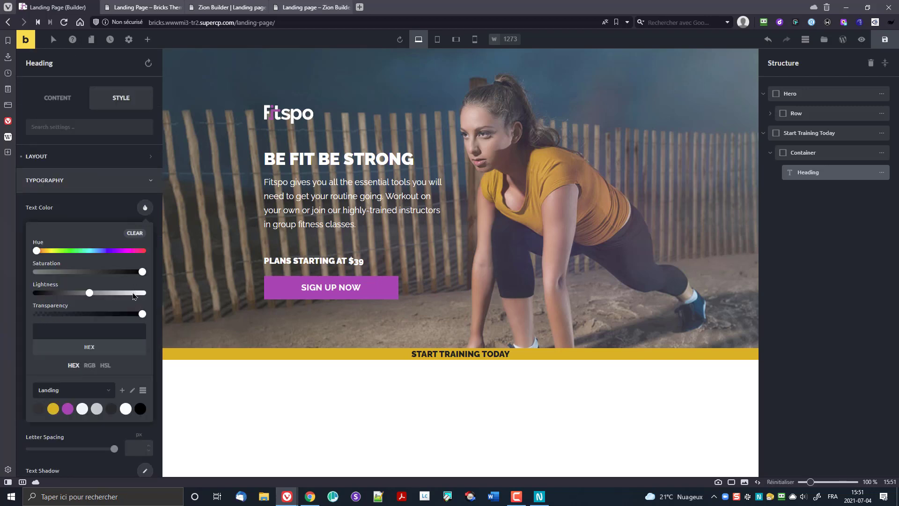
click(125, 409)
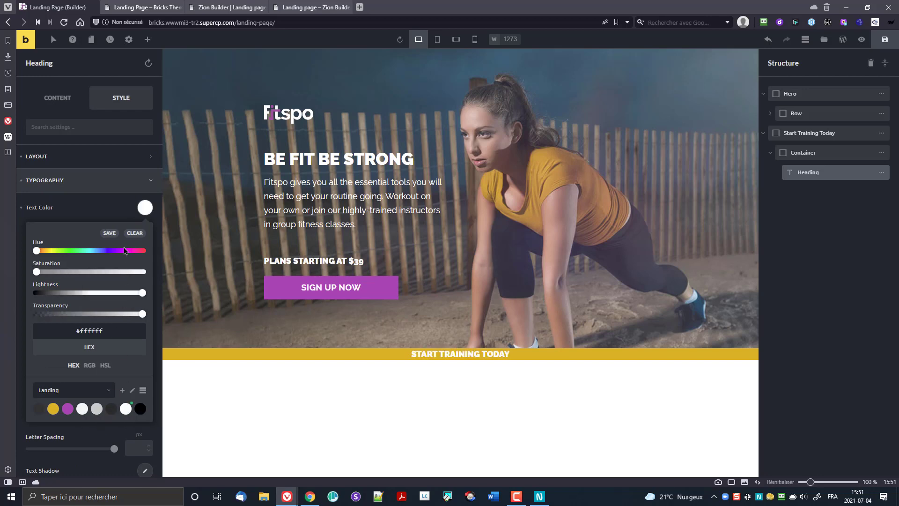
click(112, 211)
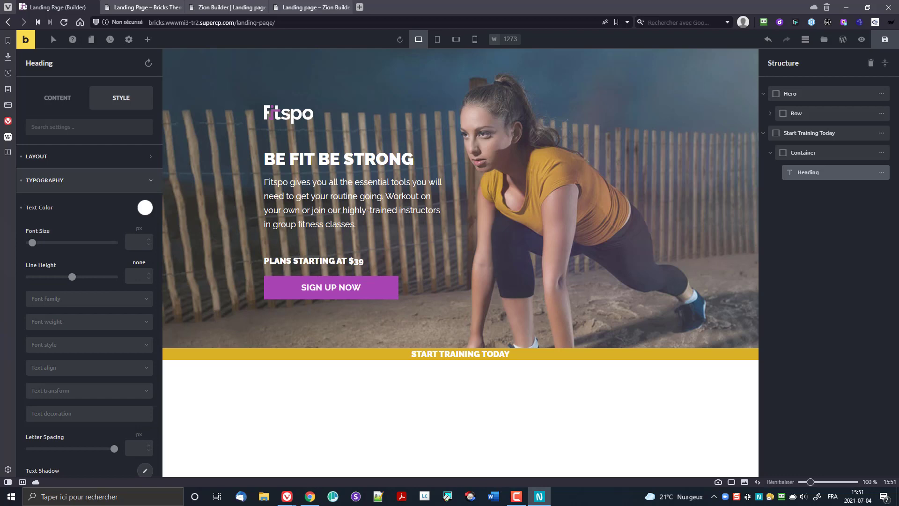
Step: Pad the Start Training Today section with 60 px on top and 40 px on the other sides
click(815, 133)
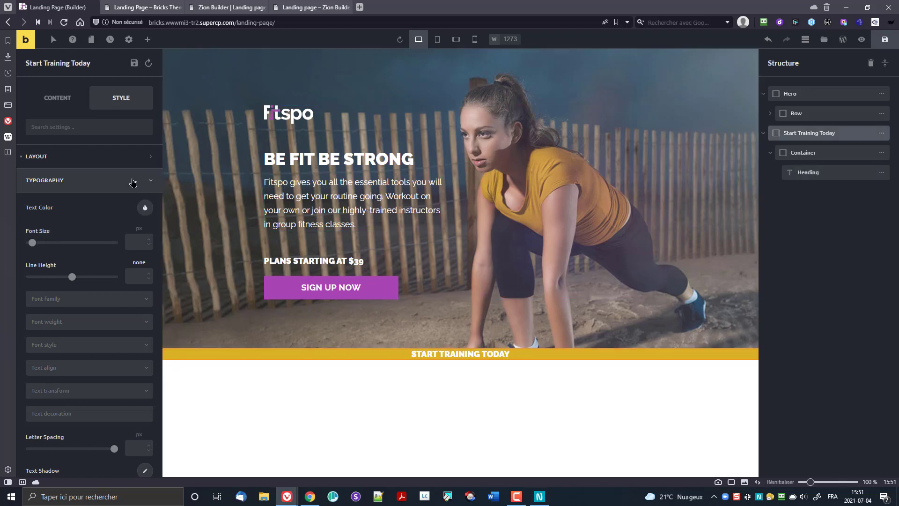
click(75, 163)
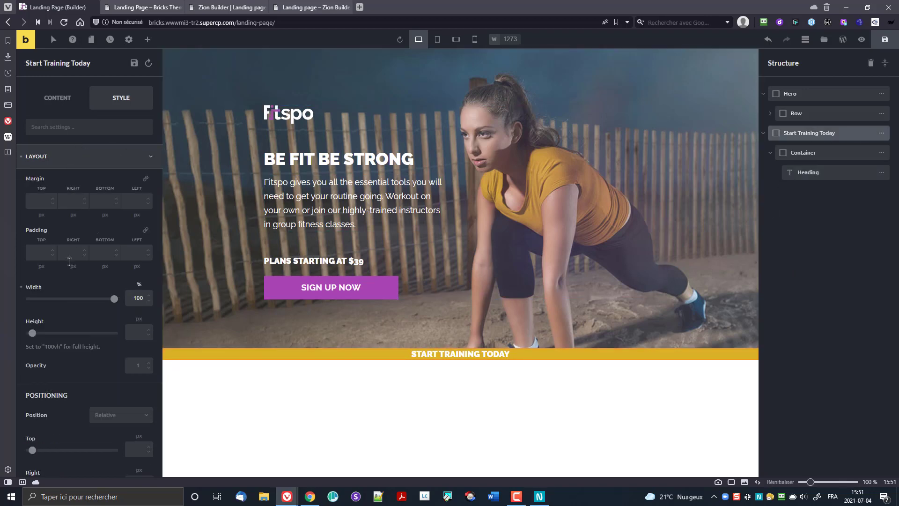
click(33, 257)
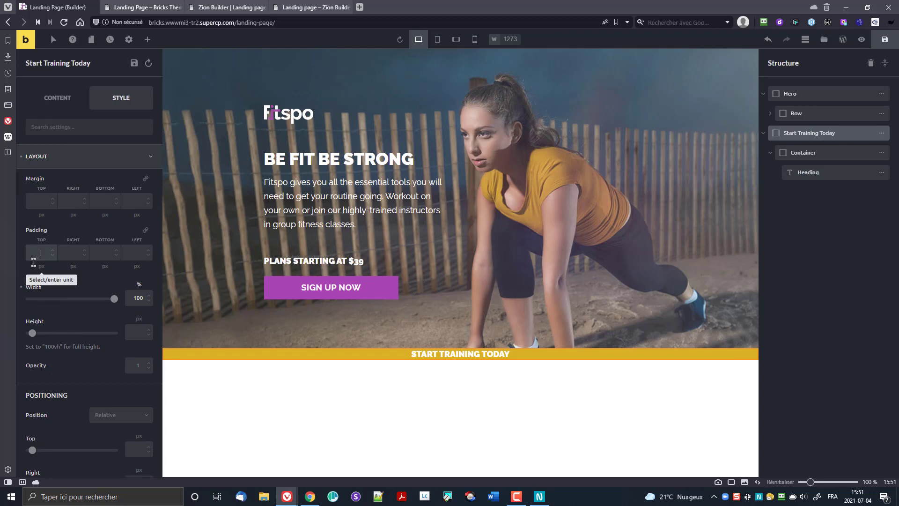
text(60)
click(104, 253)
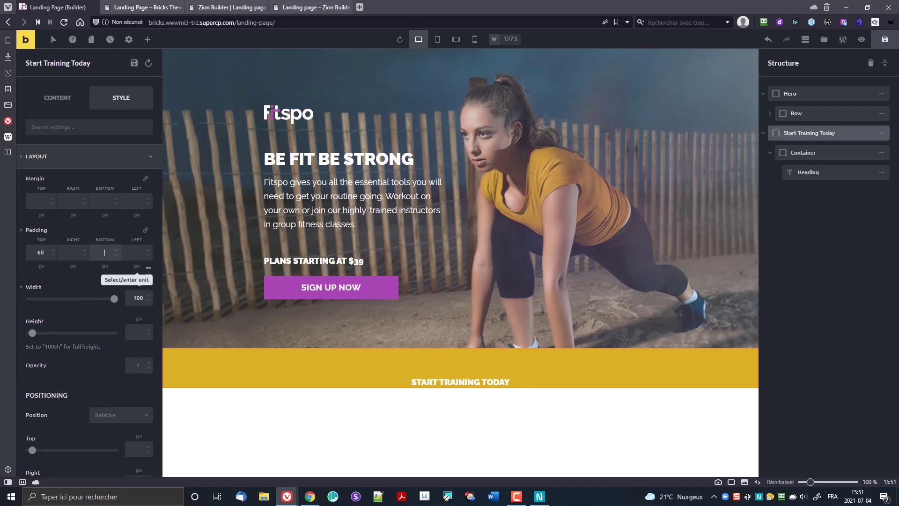
text(10)
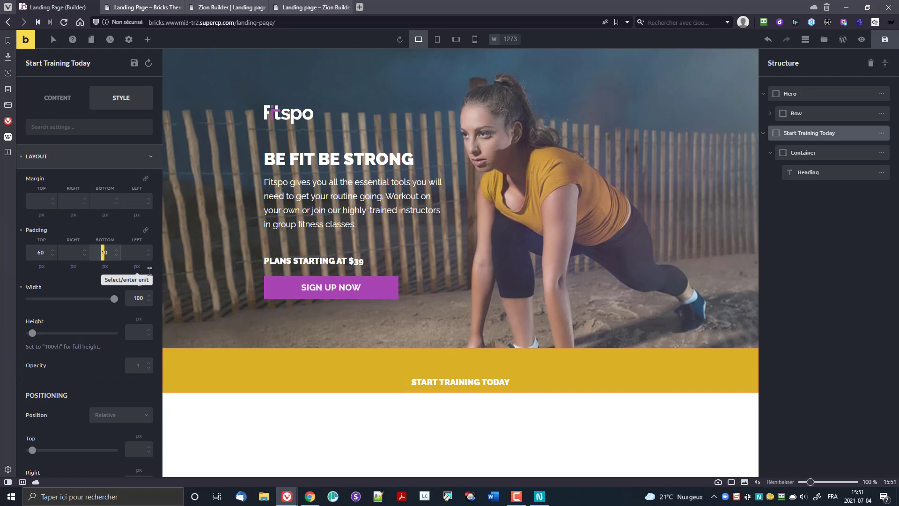
text(4)
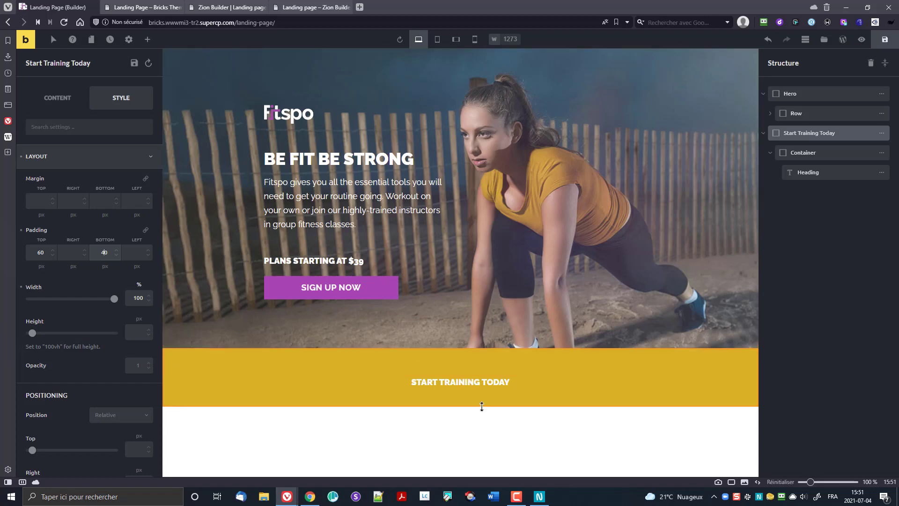
drag(526, 368, 519, 396)
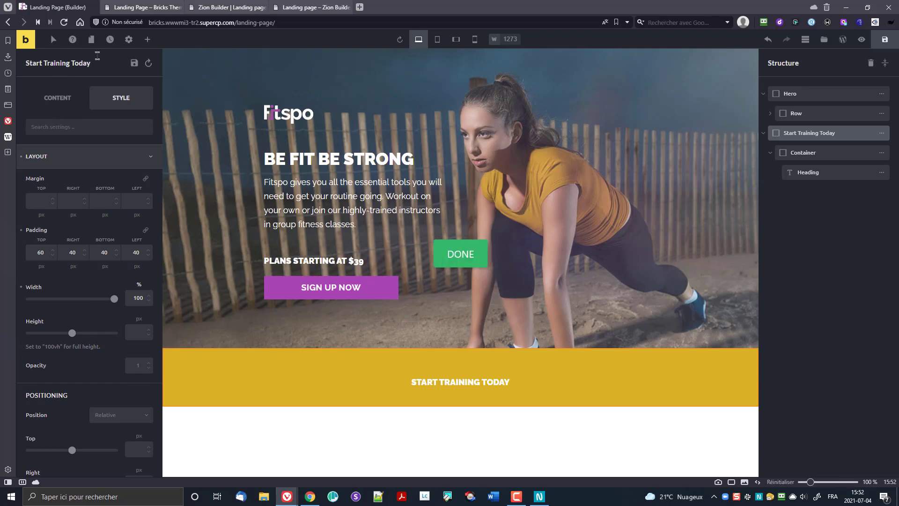
Step: Set the theme's Heading H2 font size to 24
click(128, 40)
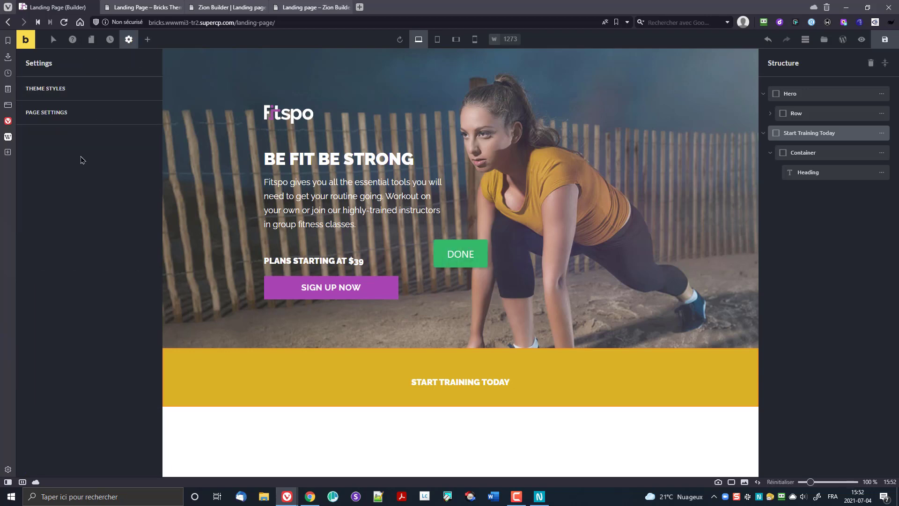
click(44, 97)
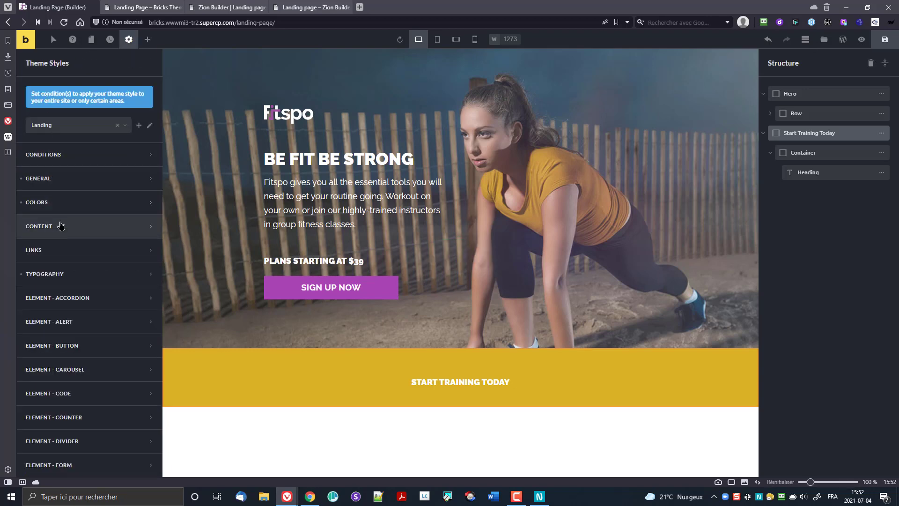
click(69, 276)
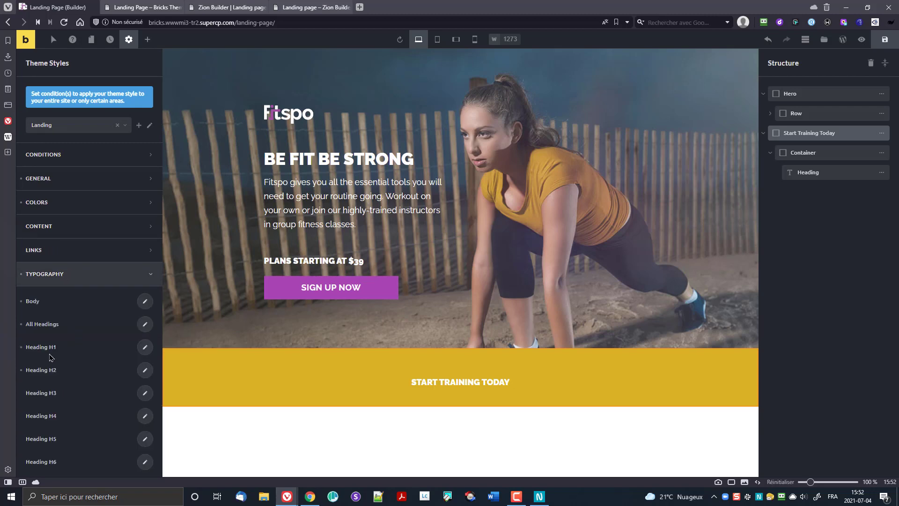
click(144, 371)
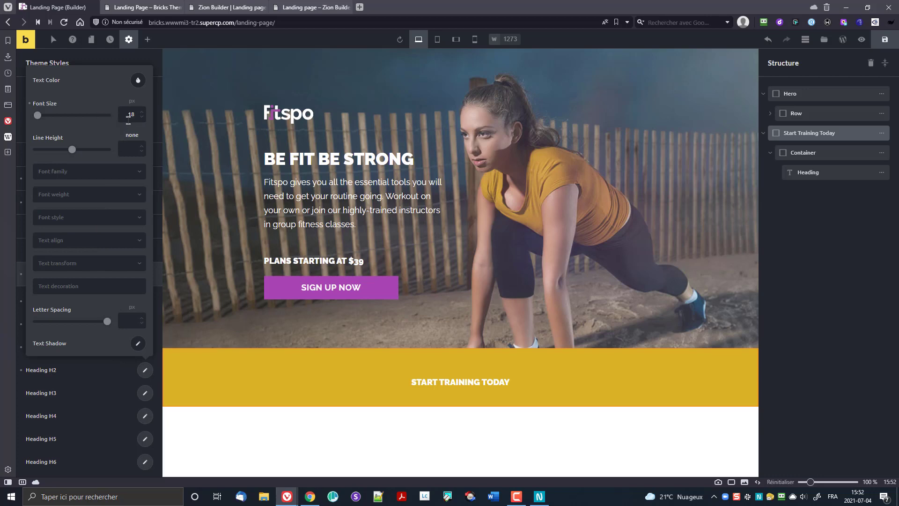
drag(128, 117, 135, 117)
text(16)
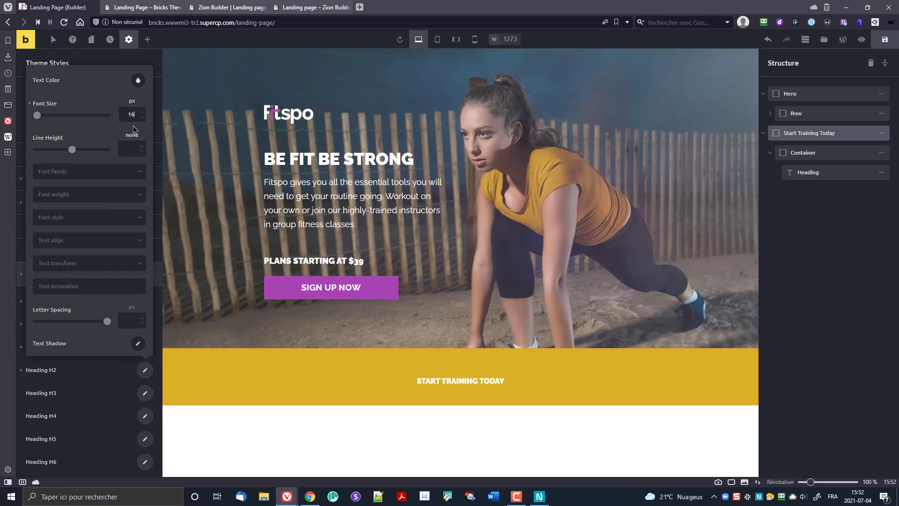
key(ctrl+a)
key(ctrl+s)
text(24)
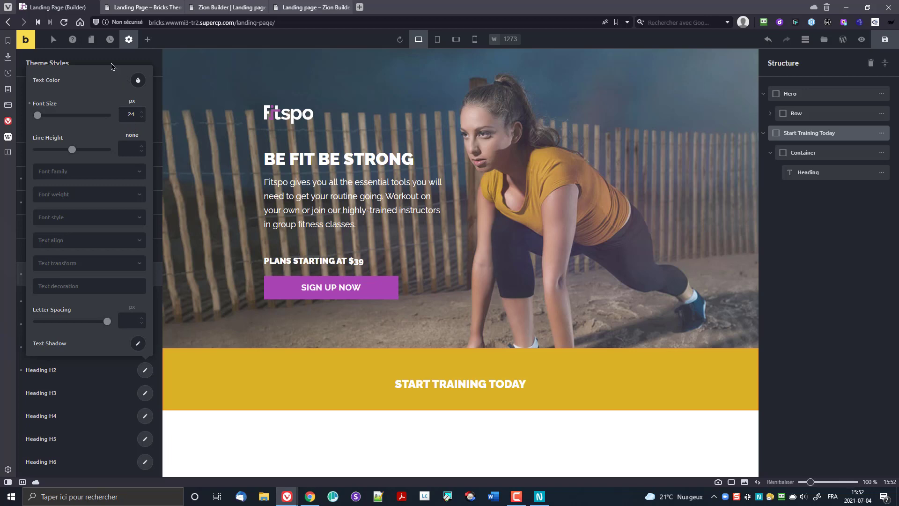
click(91, 178)
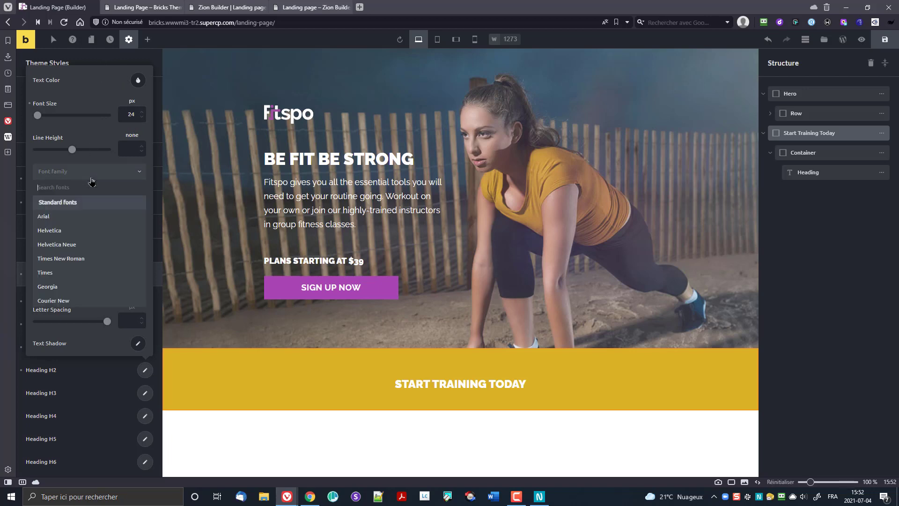
click(91, 180)
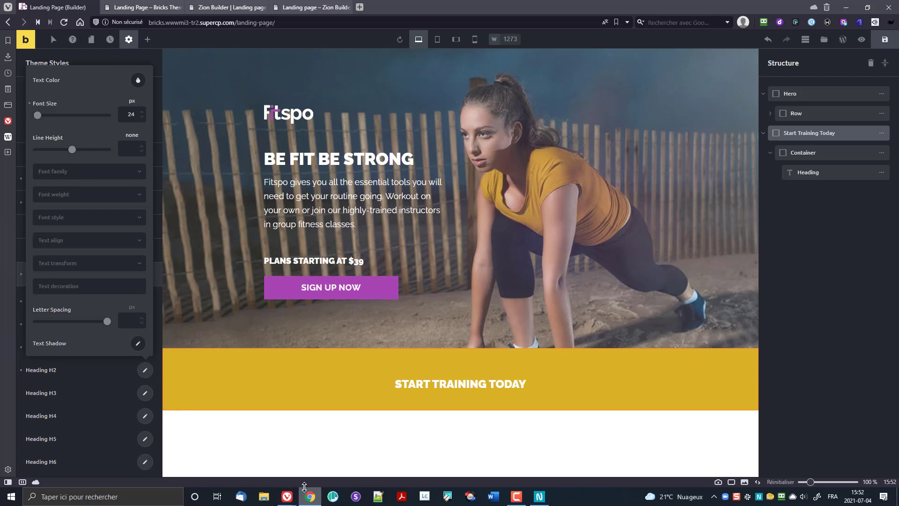
click(89, 58)
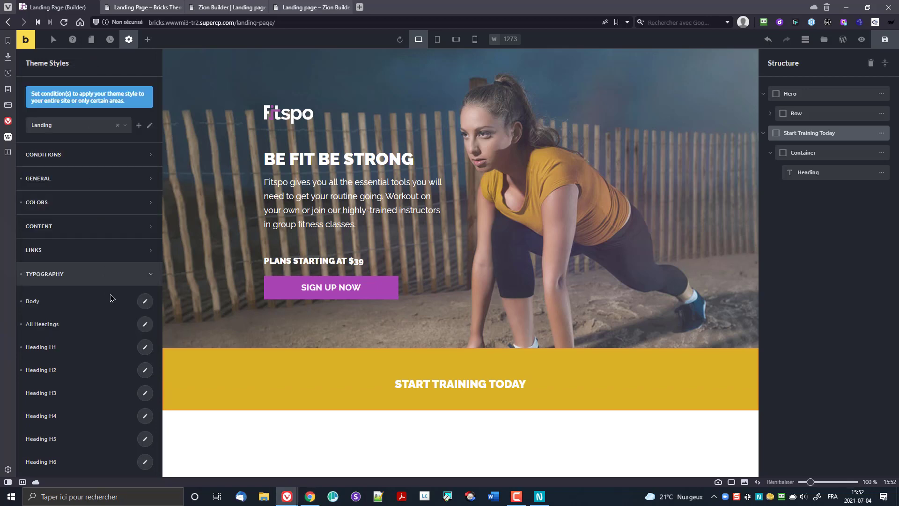
Step: Set the All Headings font weight to 700 and save the page
click(144, 326)
scroll(118, 335, down, 5)
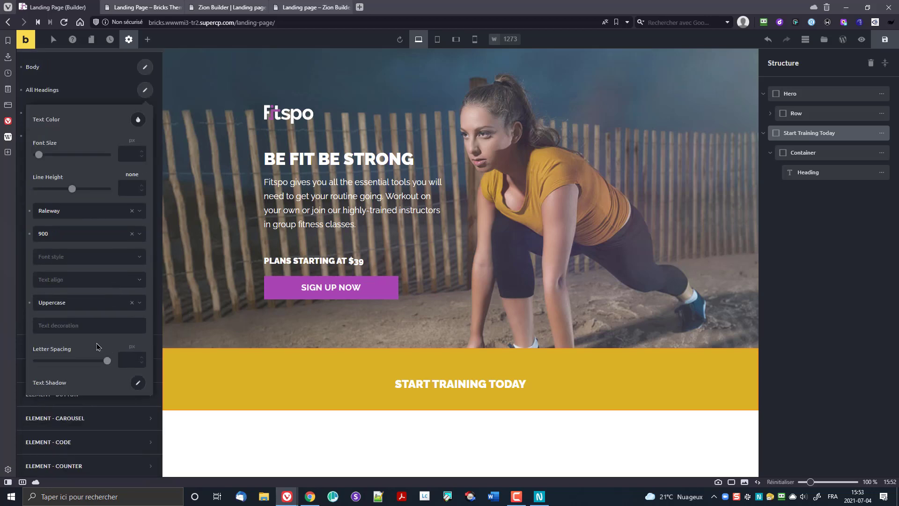
click(65, 237)
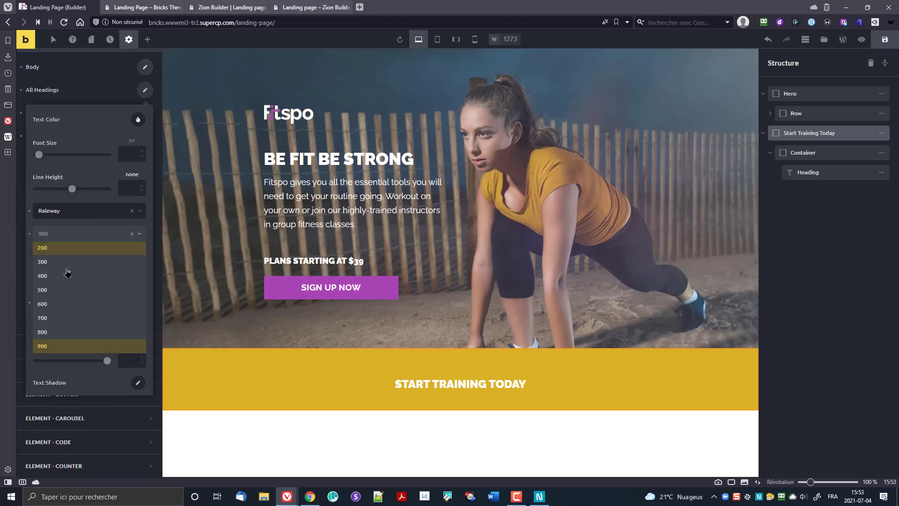
click(66, 333)
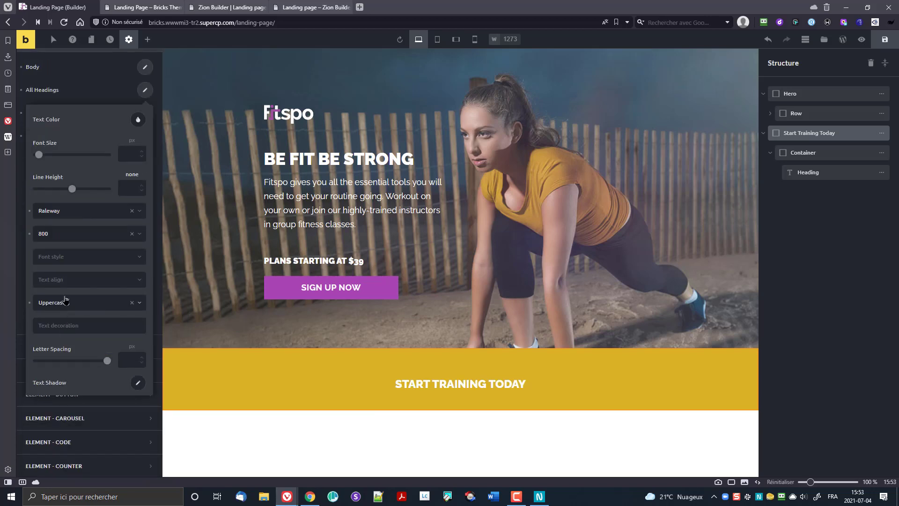
click(66, 237)
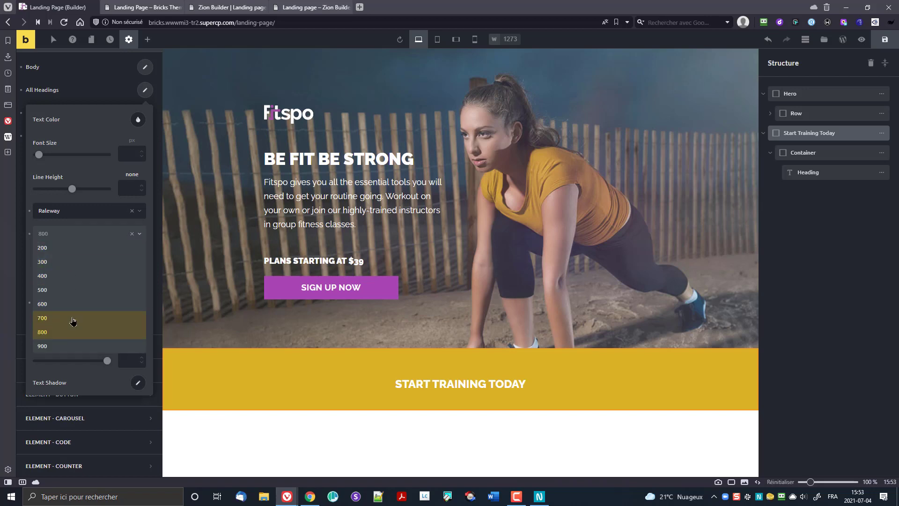
click(73, 319)
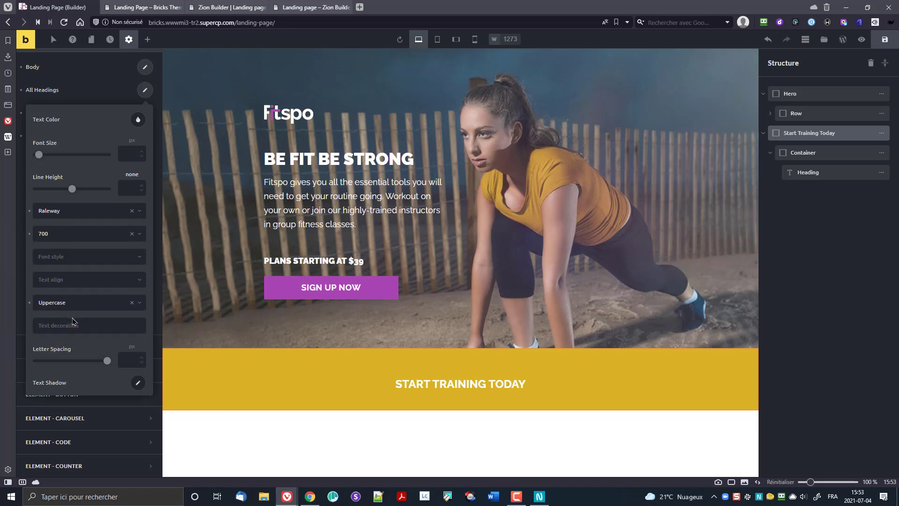
click(107, 96)
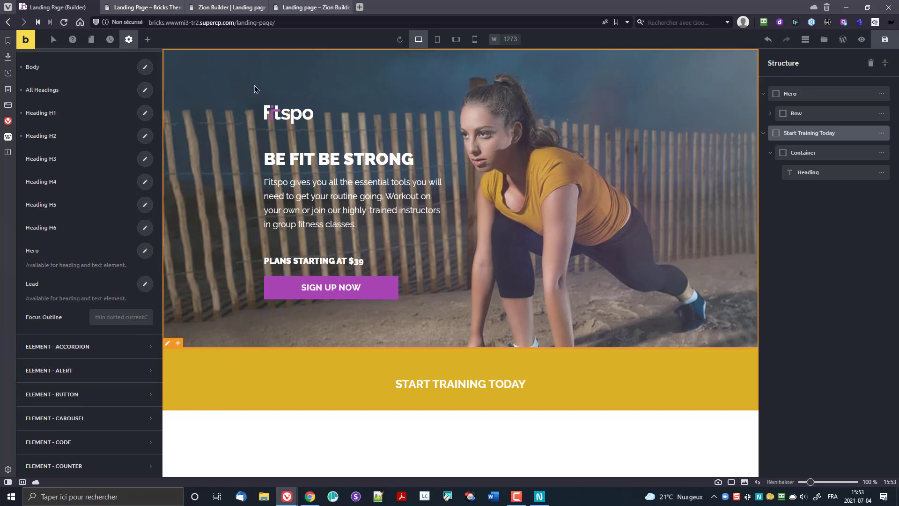
click(887, 40)
Step: Add an empty container below the 'Start training today' heading and show its actions
click(299, 260)
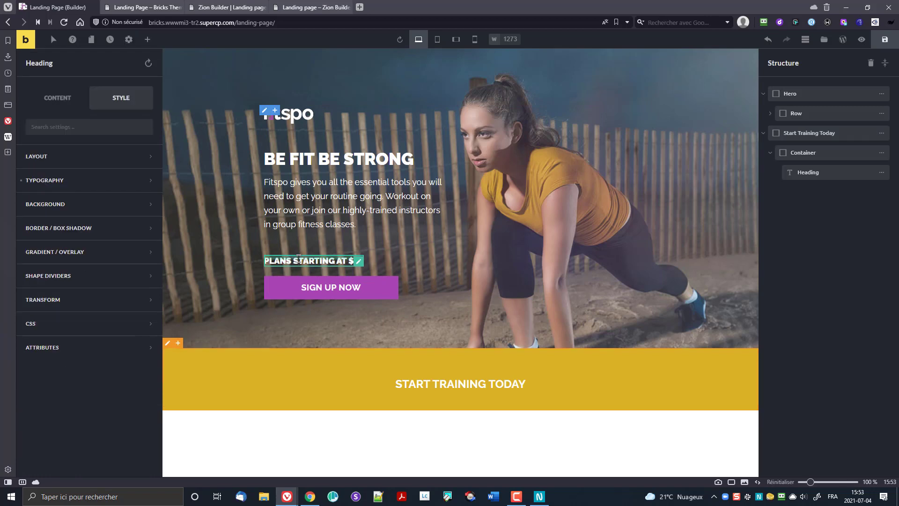
click(398, 380)
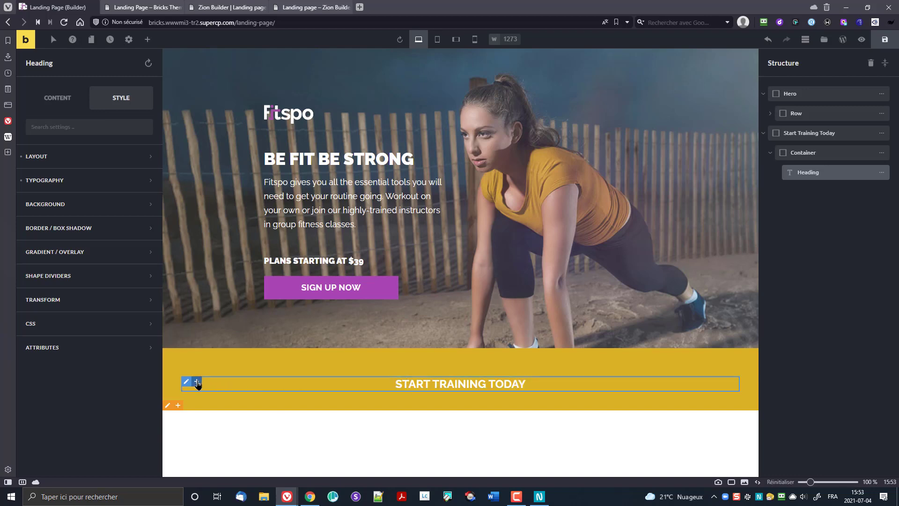
click(197, 381)
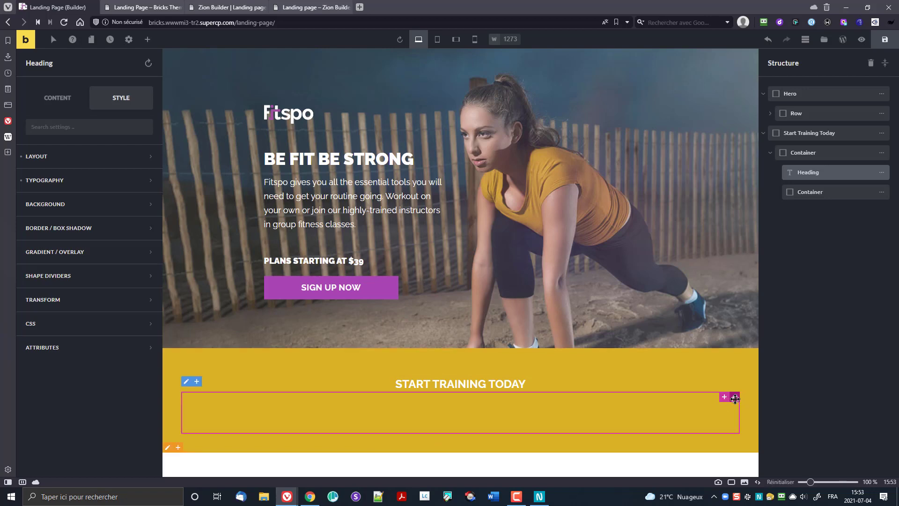
click(882, 193)
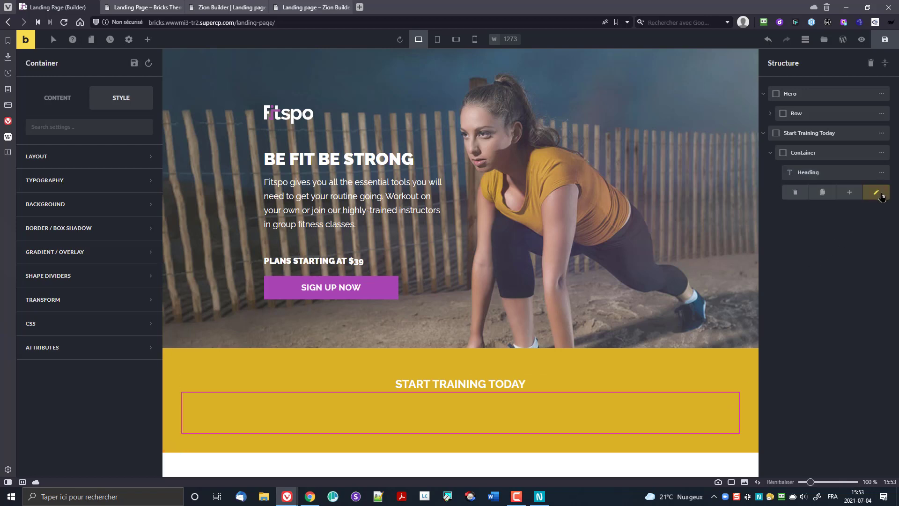
Step: Delete the empty container, insert a container with 3 inner containers in a row, and drag it under the heading
click(796, 192)
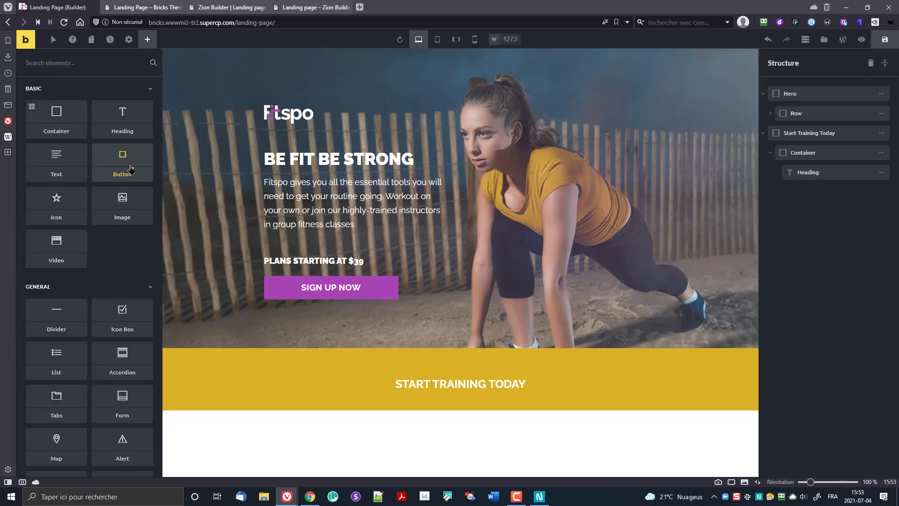
click(31, 107)
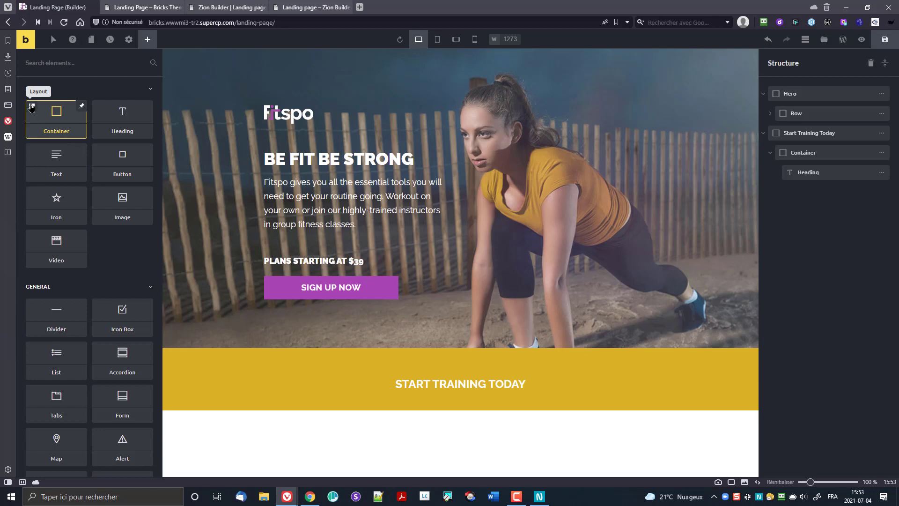
drag(32, 107, 41, 120)
click(30, 108)
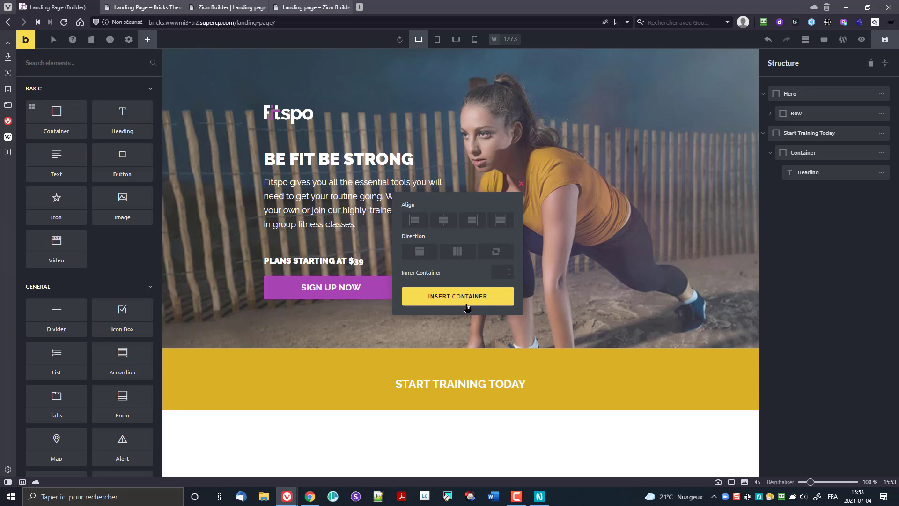
text(3)
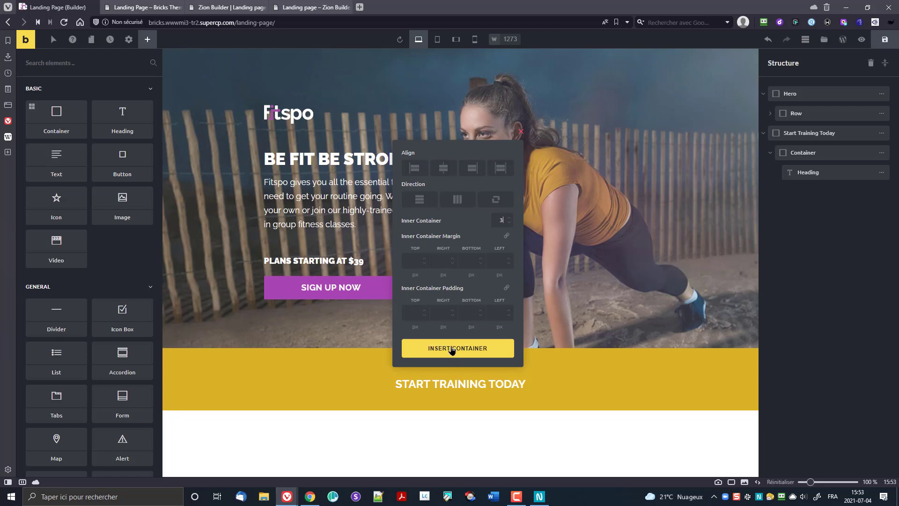
click(458, 201)
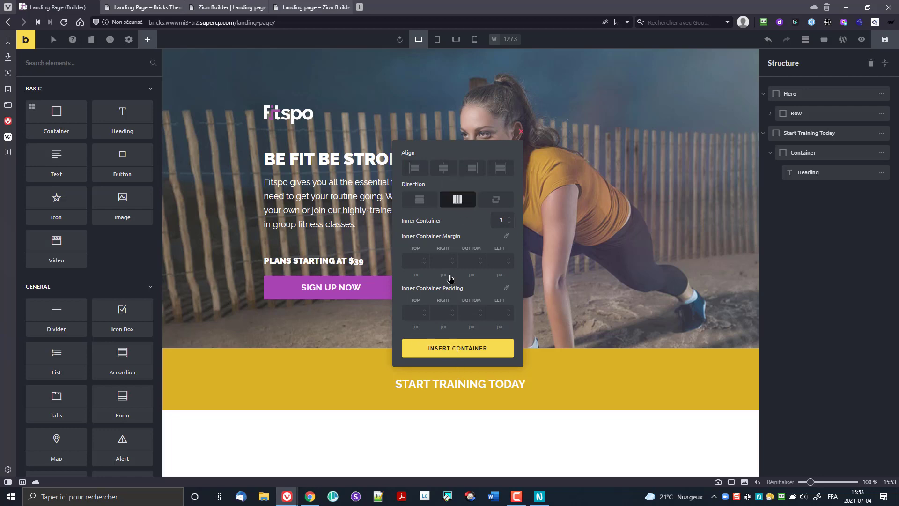
click(448, 349)
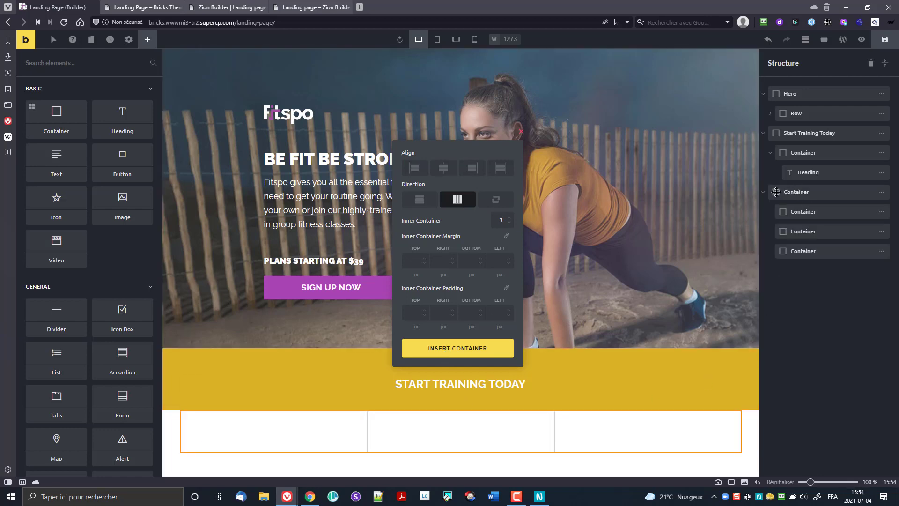
drag(776, 192, 795, 183)
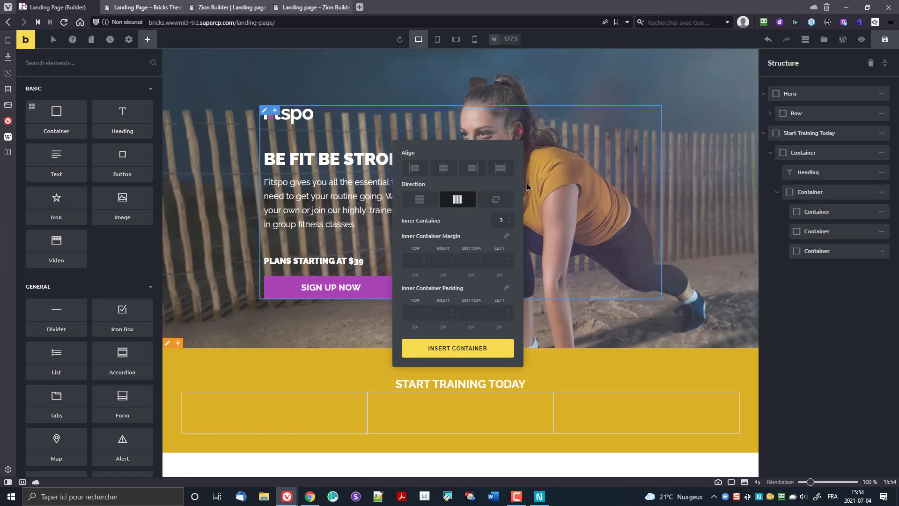
Step: Drag the Start Training Today heading's bottom padding from 20px to 32px
click(532, 362)
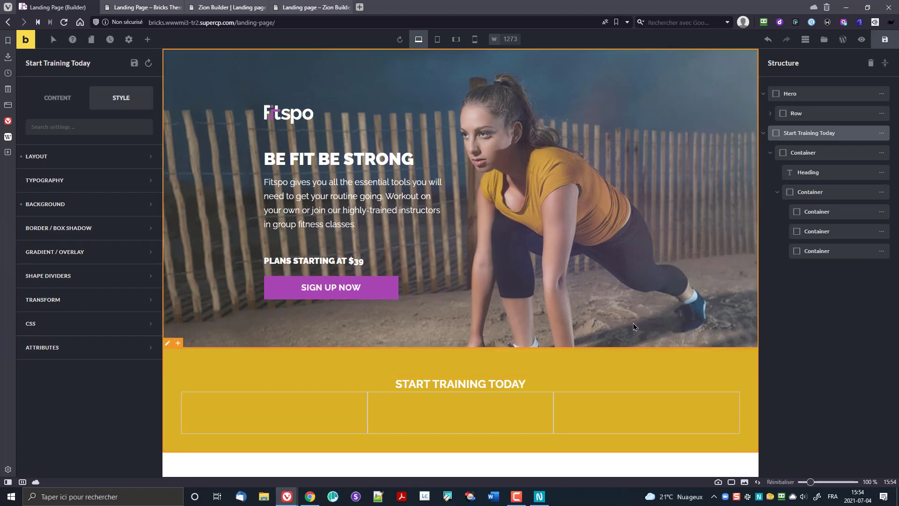
click(518, 386)
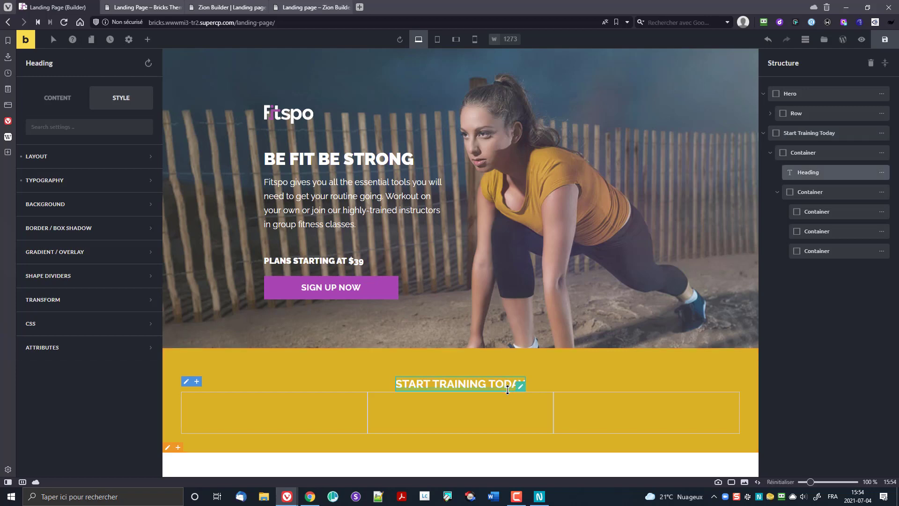
drag(511, 391, 509, 400)
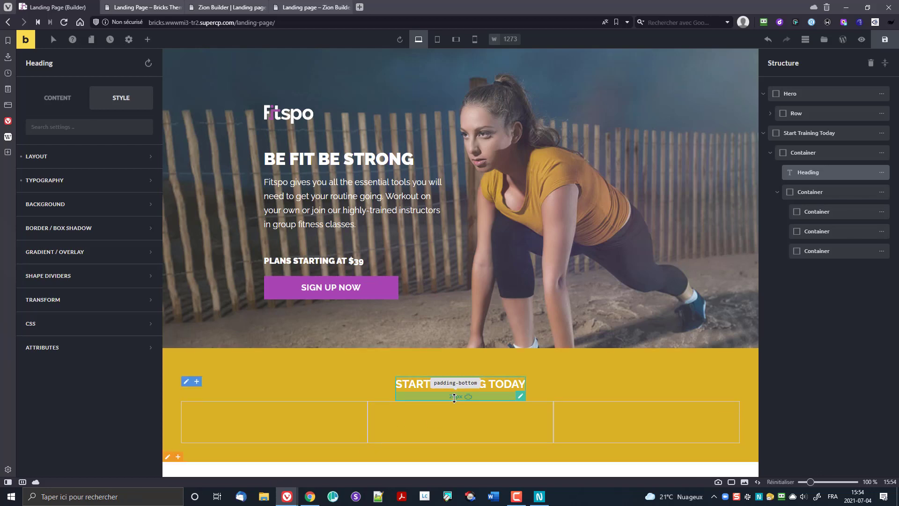
click(468, 401)
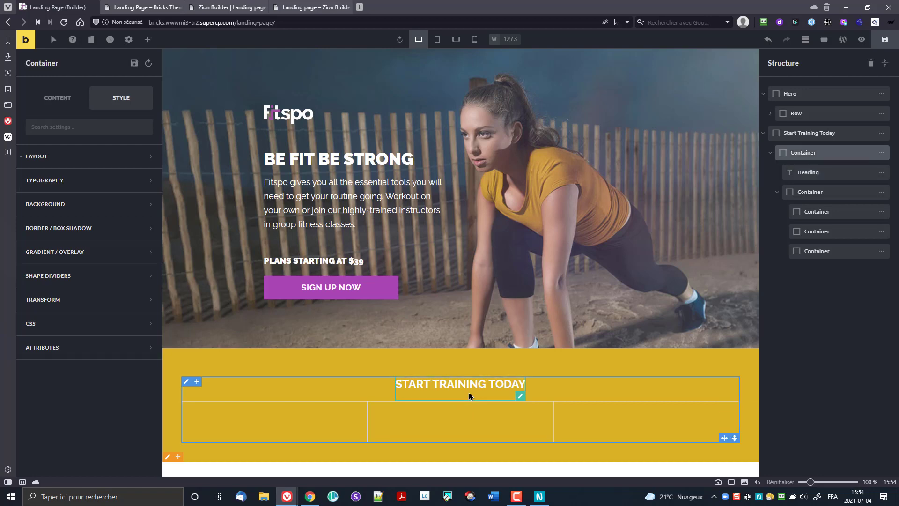
click(469, 397)
drag(496, 399, 496, 408)
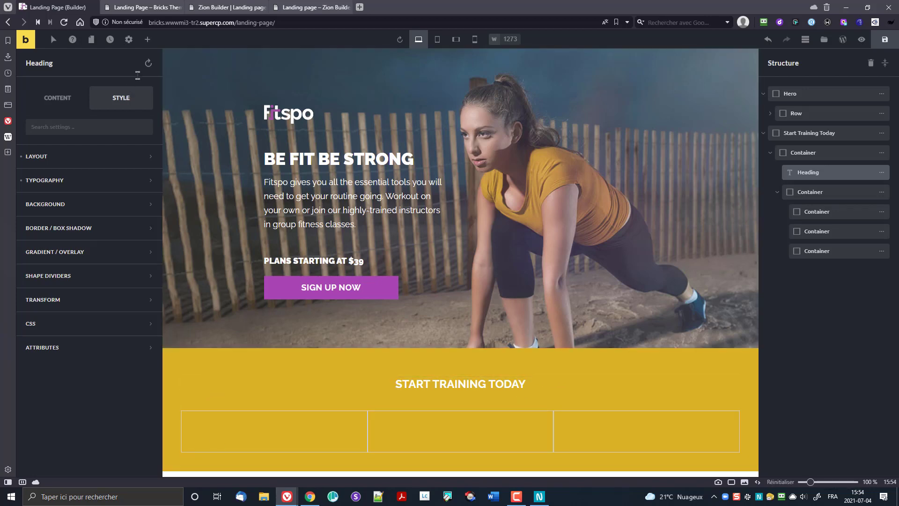
click(258, 424)
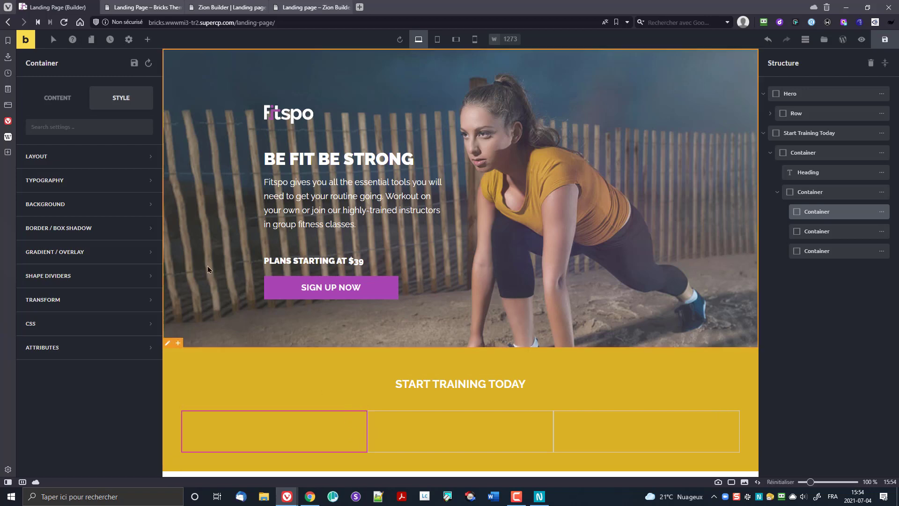
Step: Search the elements for 'box' and drag an Icon Box into the first column container
click(147, 39)
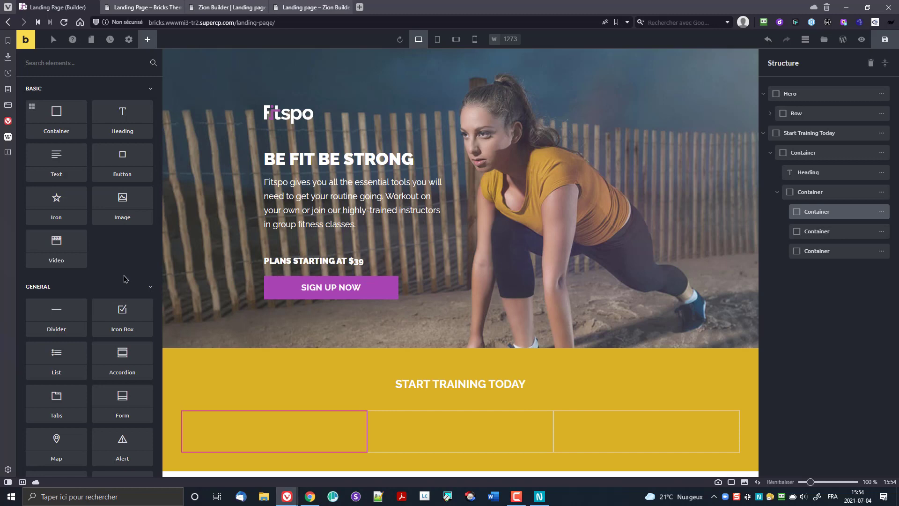
scroll(122, 260, down, 2)
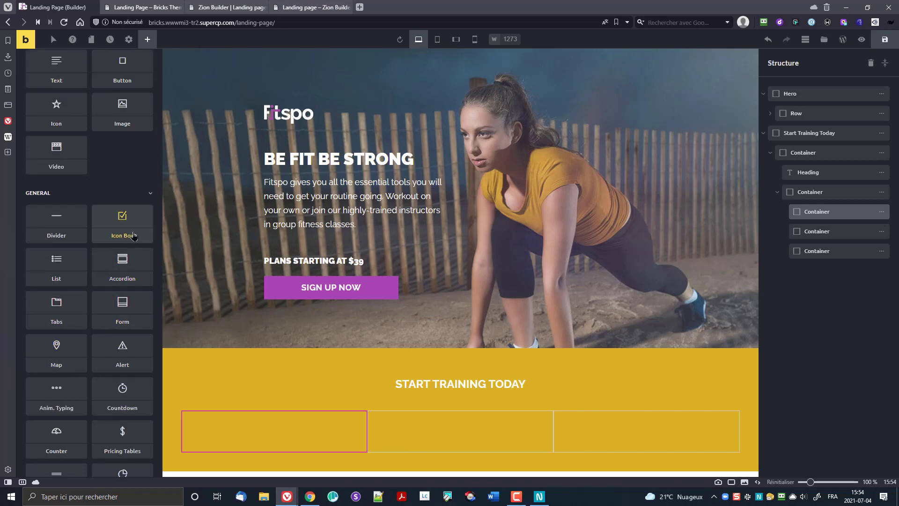
scroll(130, 253, down, 1)
scroll(129, 254, down, 1)
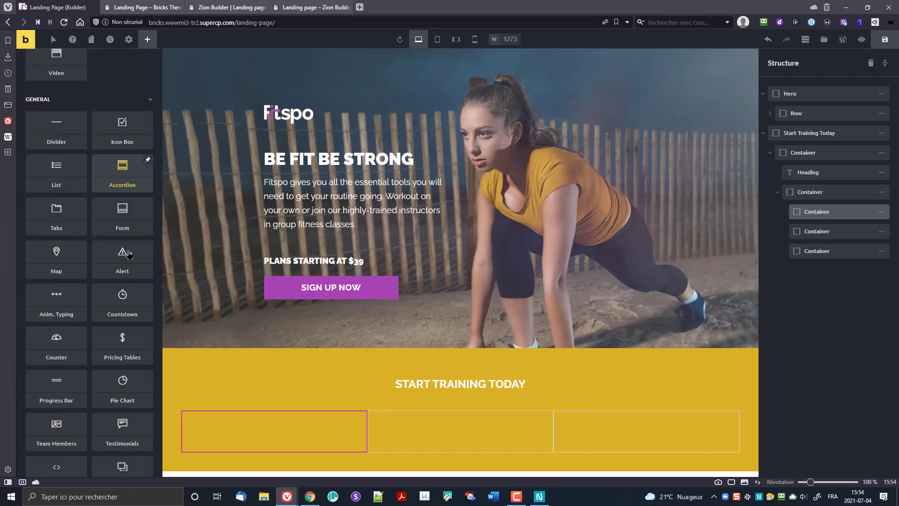
scroll(129, 254, down, 5)
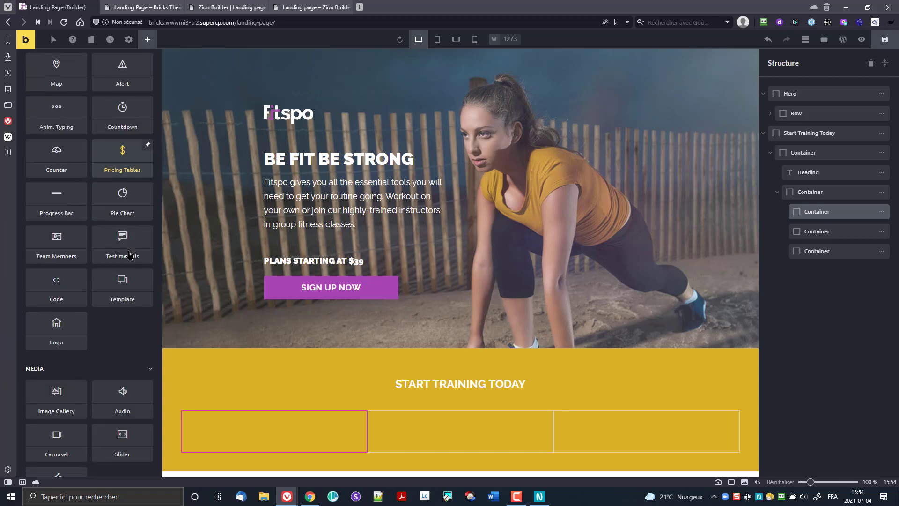
scroll(130, 254, down, 2)
scroll(122, 251, up, 11)
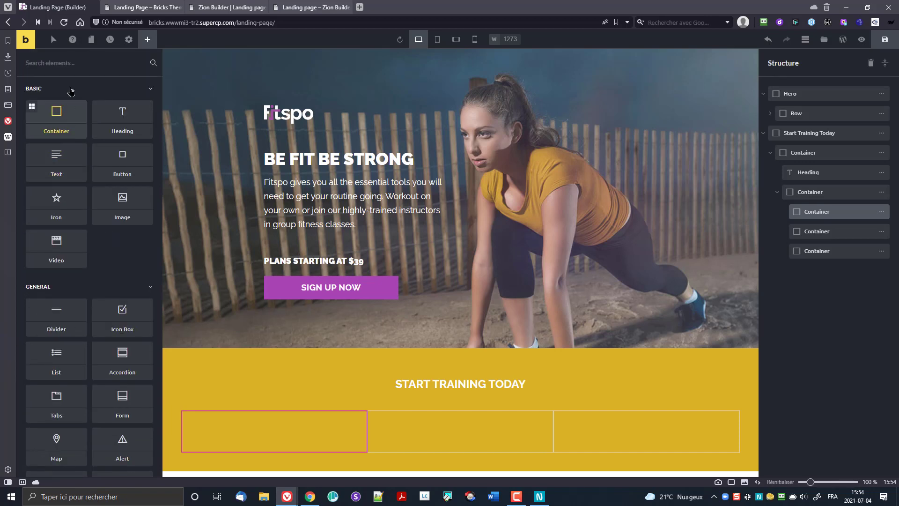
click(72, 57)
text(image)
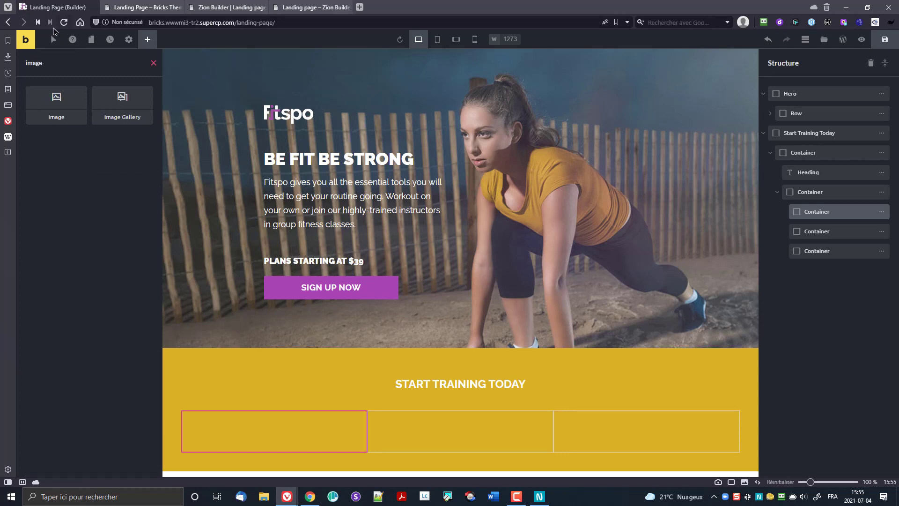
click(153, 62)
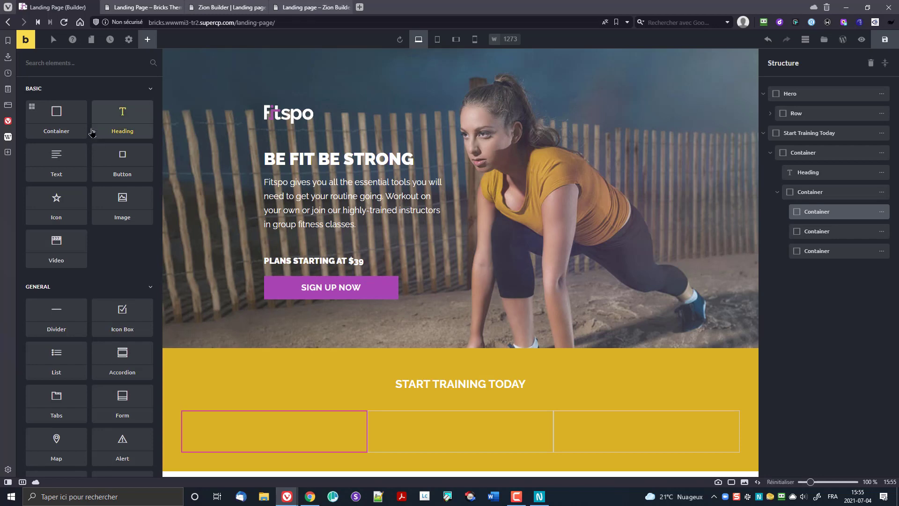
text(box)
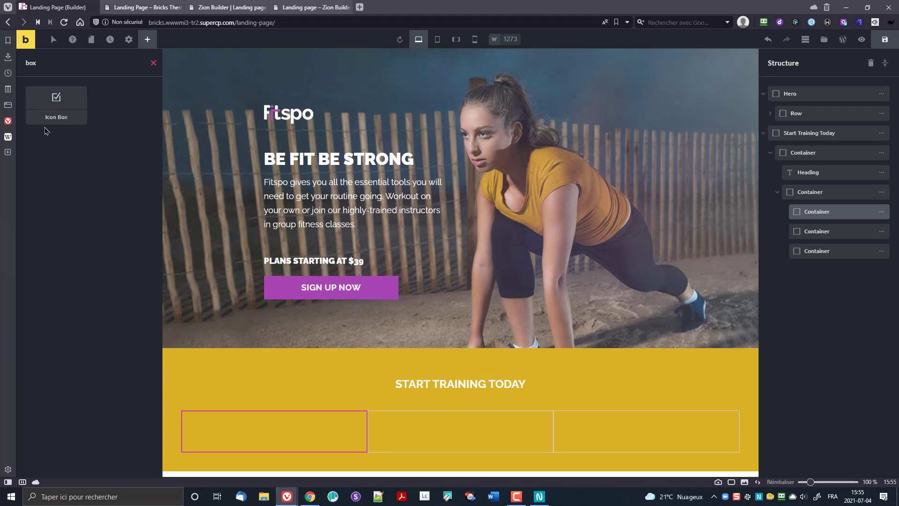
drag(56, 106, 345, 449)
scroll(293, 391, down, 1)
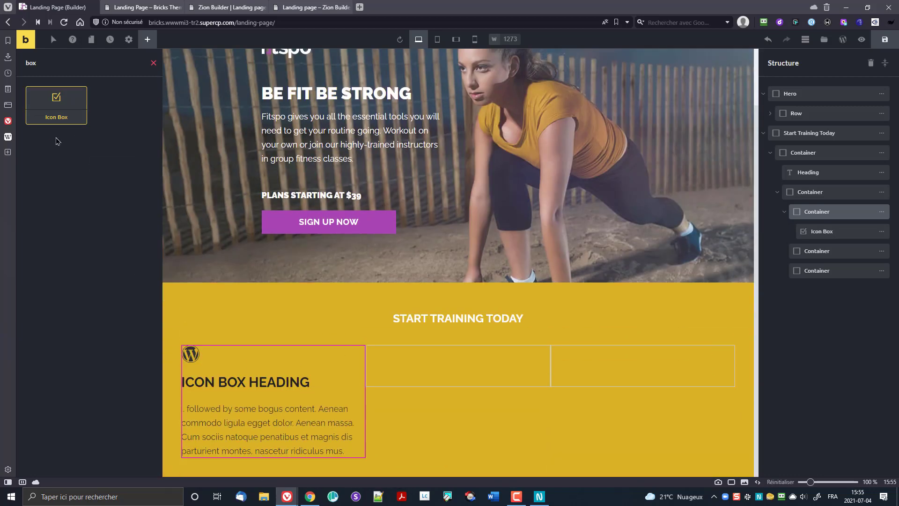
Step: Browse the icon box's icon picker and close it without choosing an icon
click(253, 385)
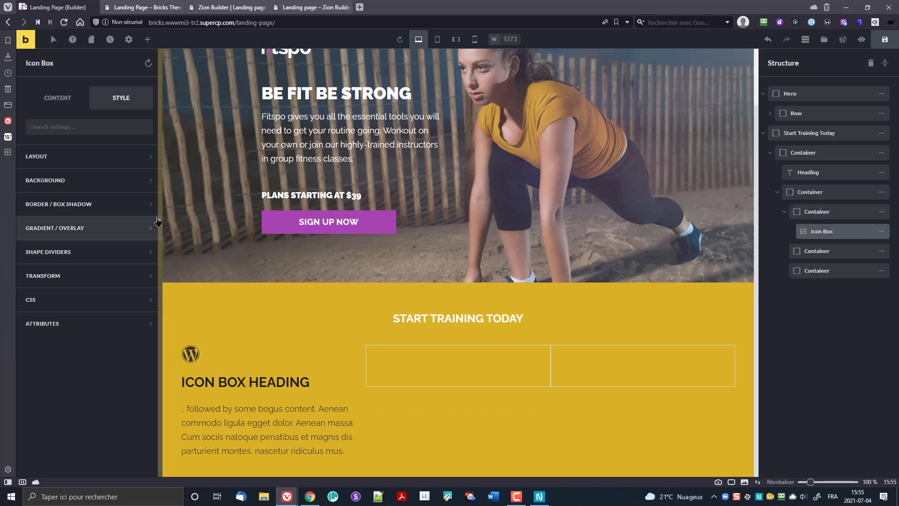
click(76, 107)
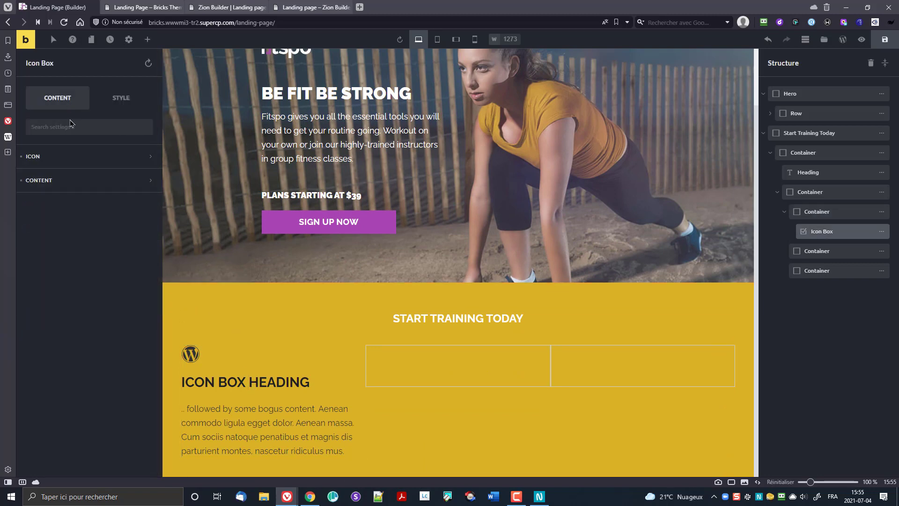
click(70, 158)
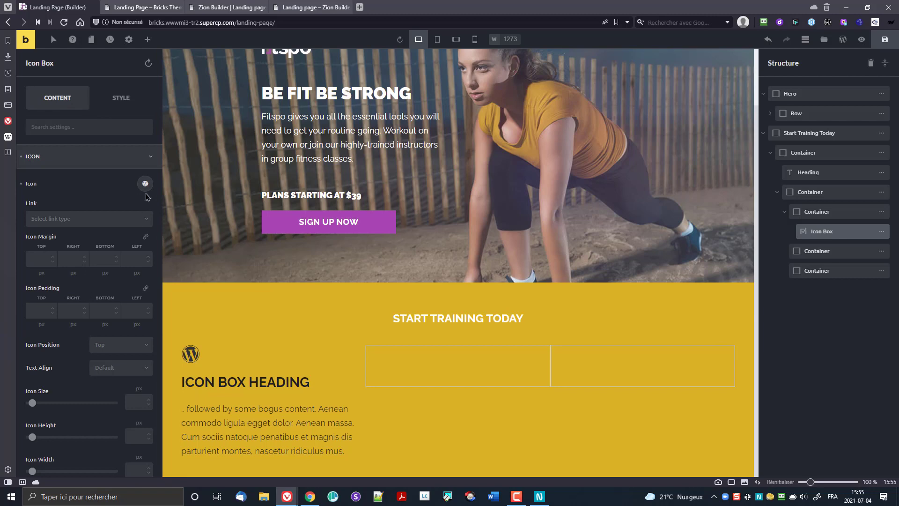
click(145, 184)
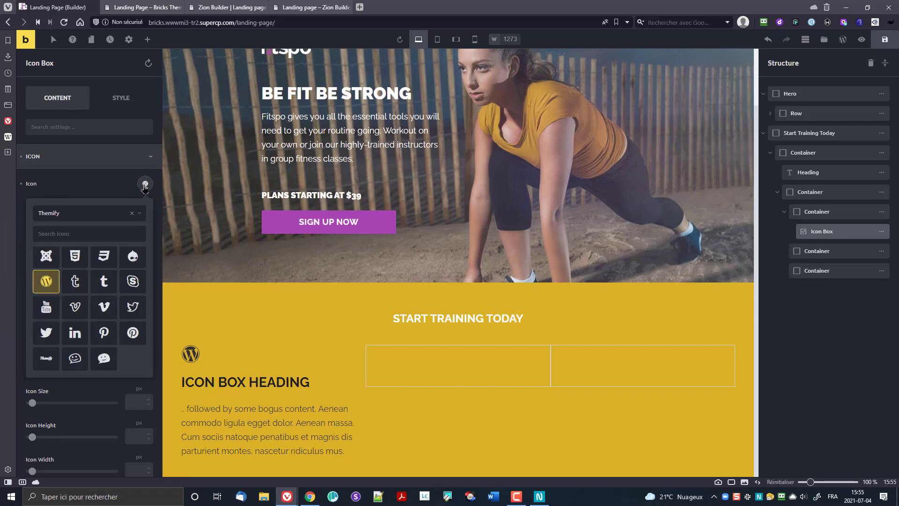
click(96, 214)
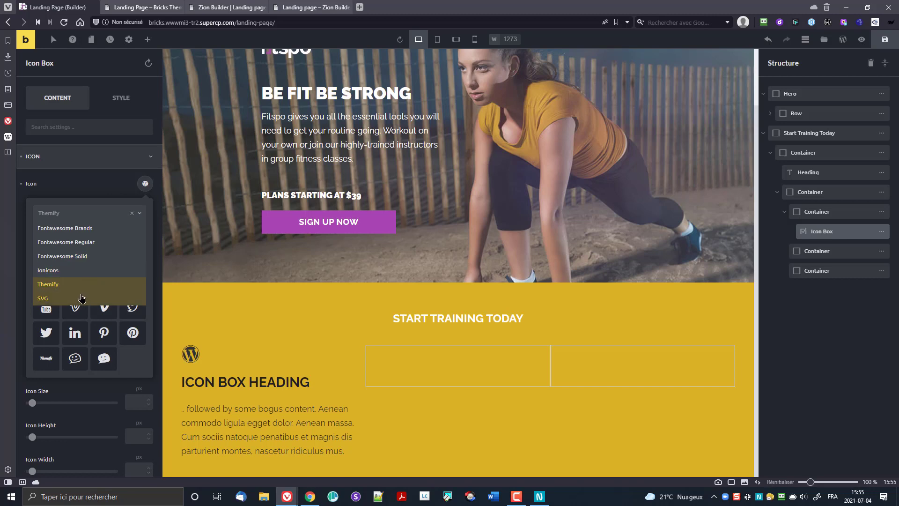
click(75, 185)
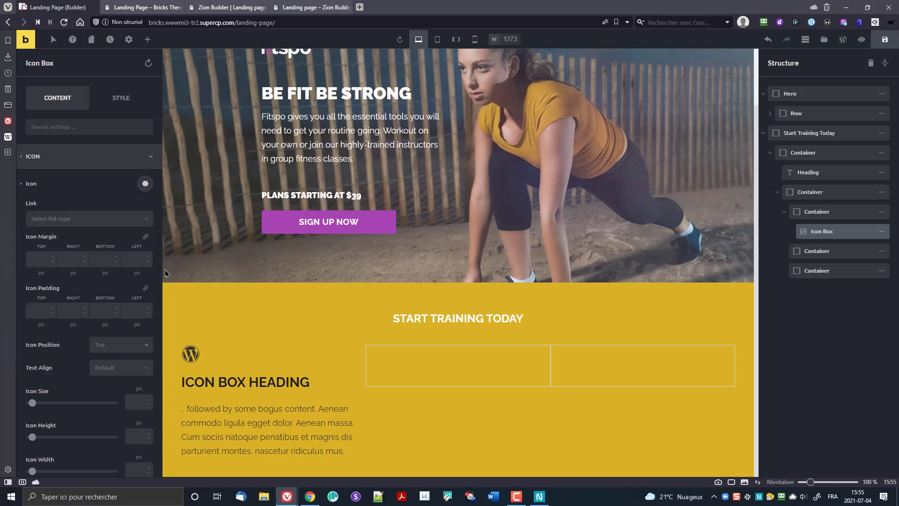
click(145, 184)
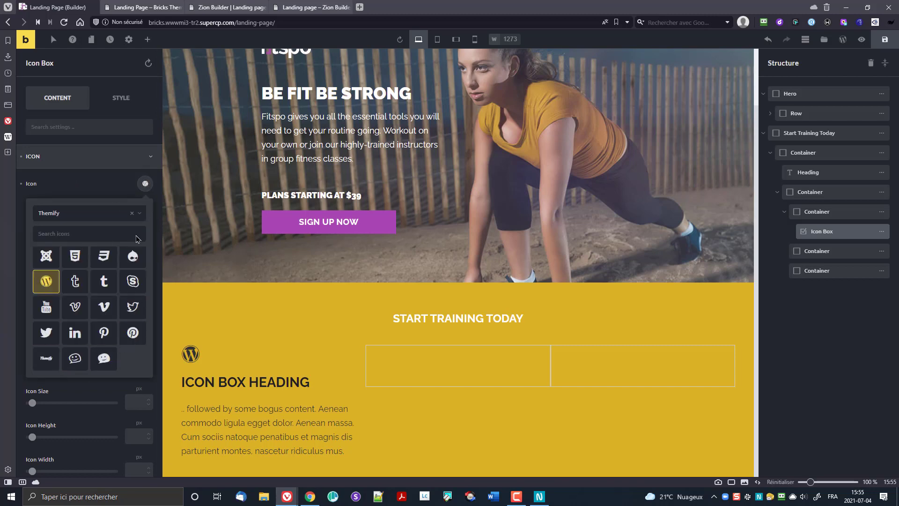
click(77, 188)
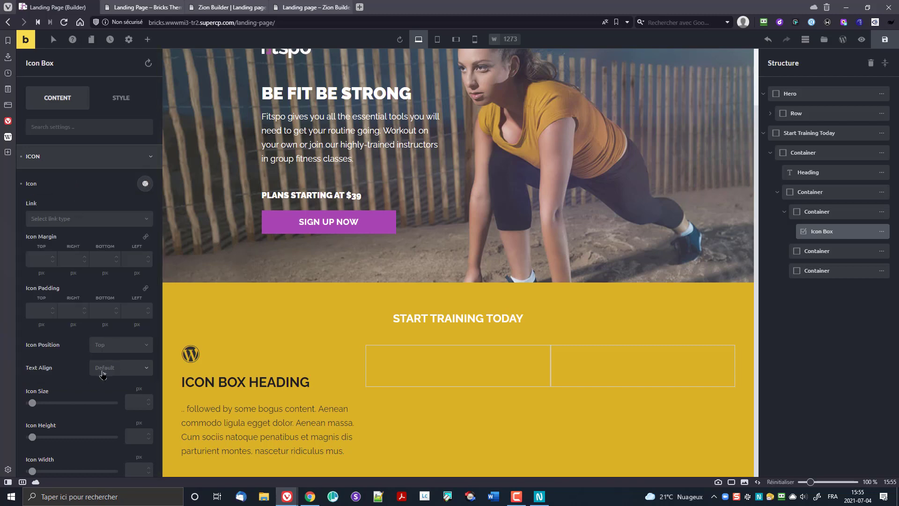
scroll(103, 373, down, 3)
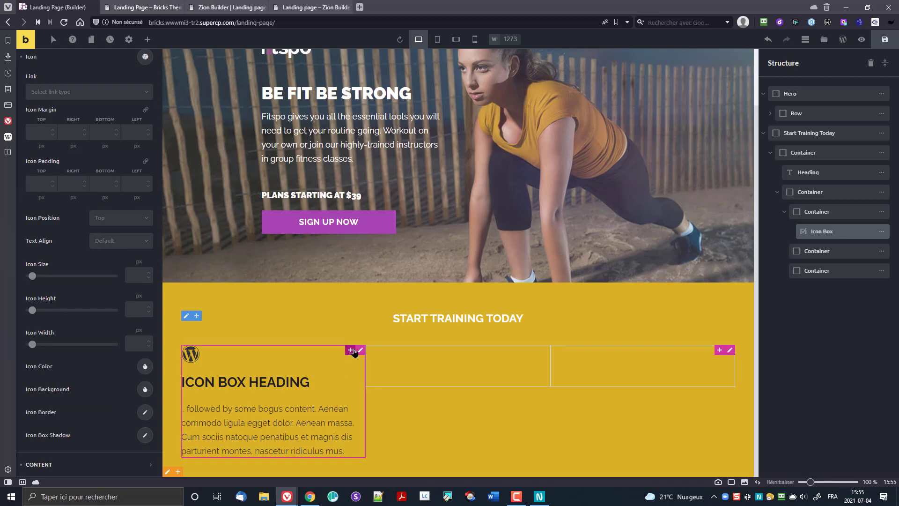
Step: Delete the Icon Box from the first column via the Structure panel
right_click(361, 351)
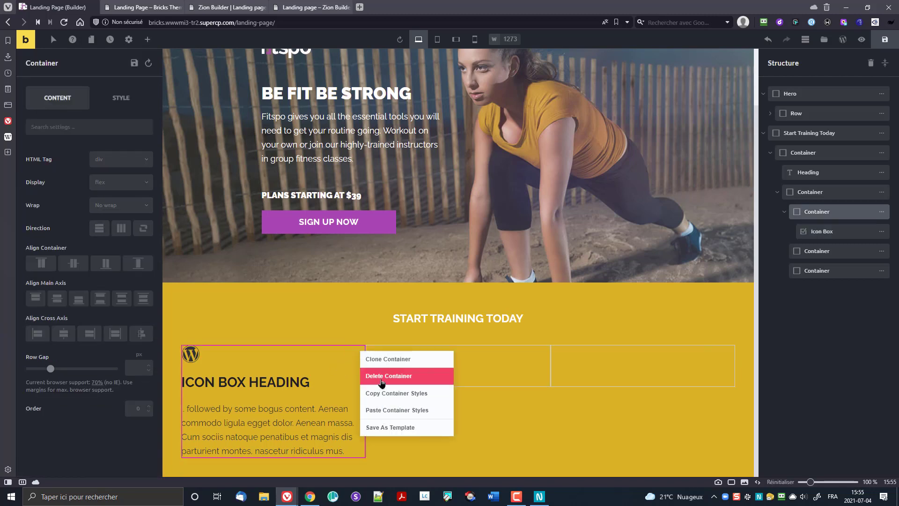
click(817, 231)
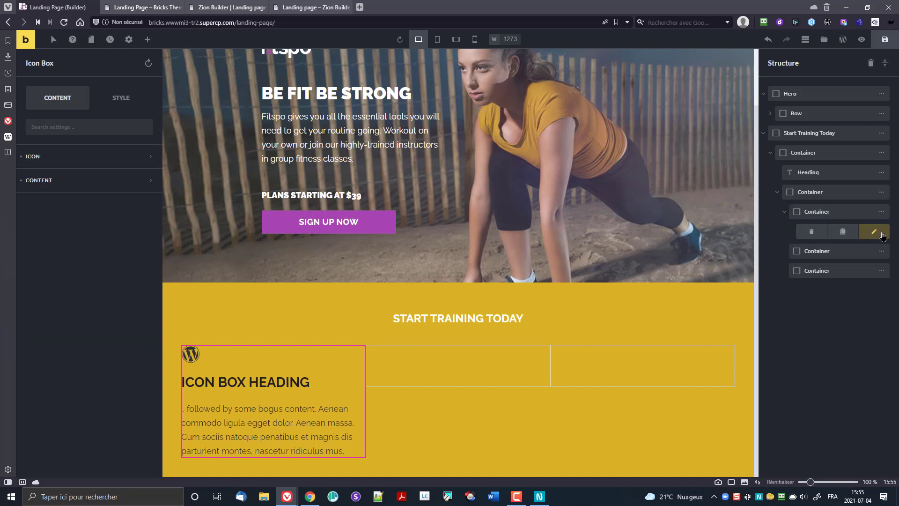
click(812, 232)
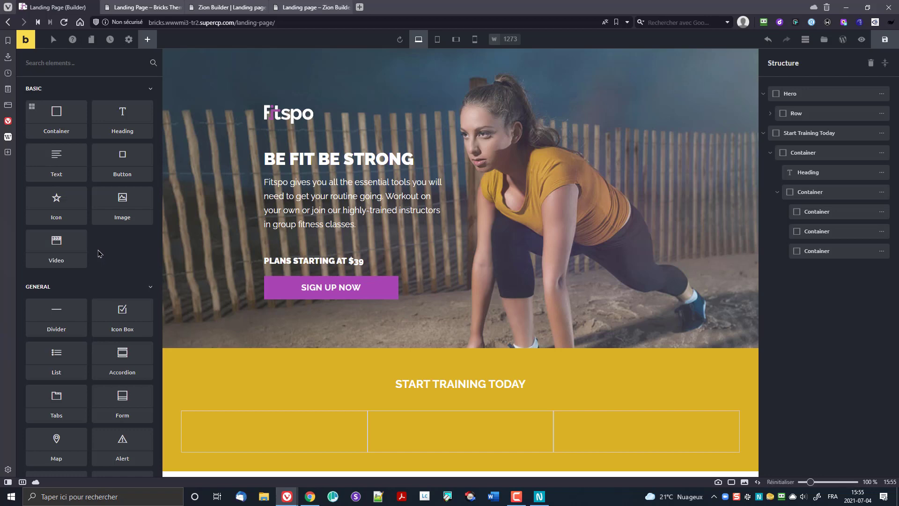
Step: Add an Image element to the first column and insert the stopwatch image from the Media Library
drag(122, 206, 337, 437)
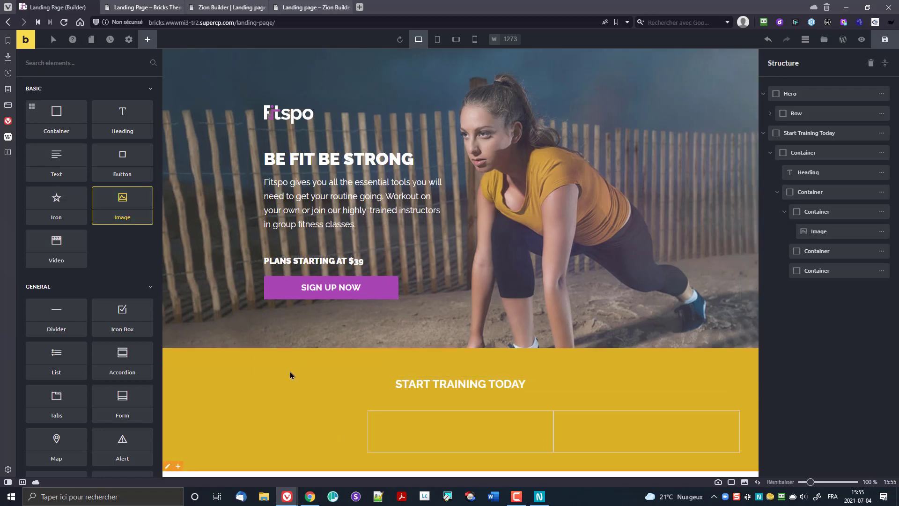
click(239, 437)
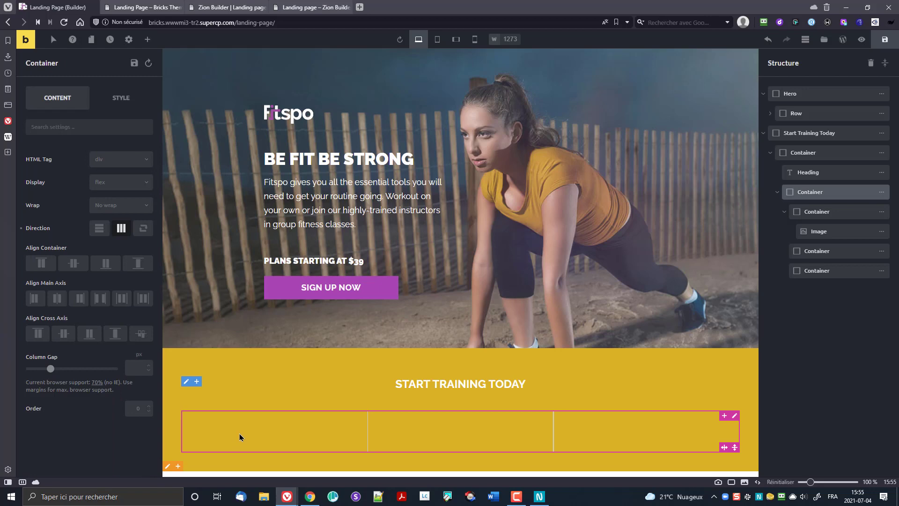
click(820, 233)
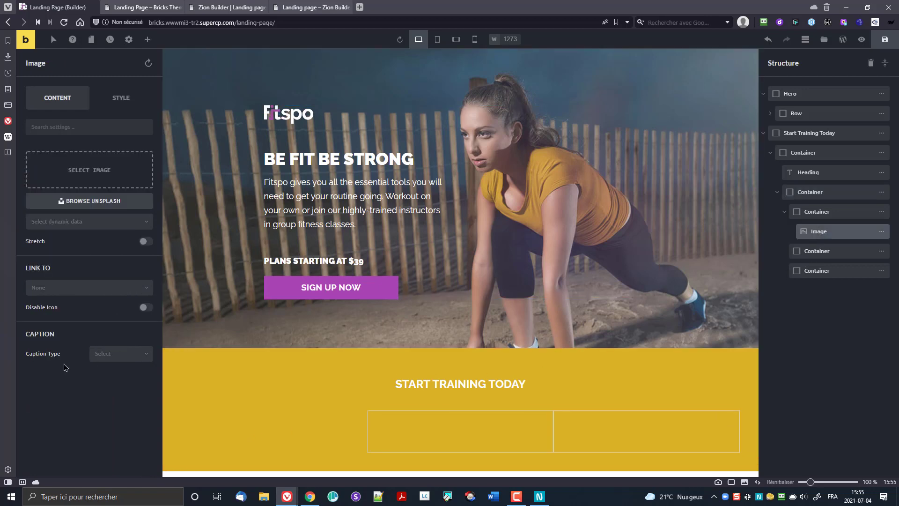
click(83, 172)
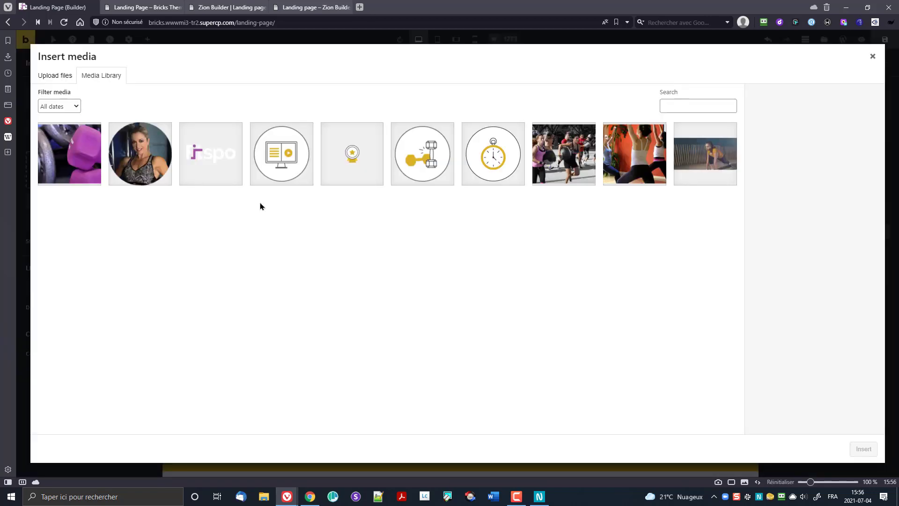
click(522, 136)
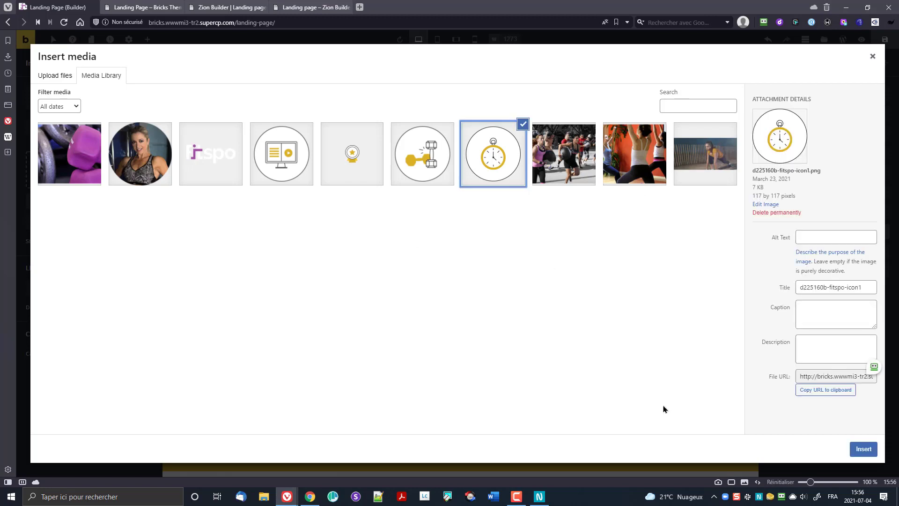
click(854, 454)
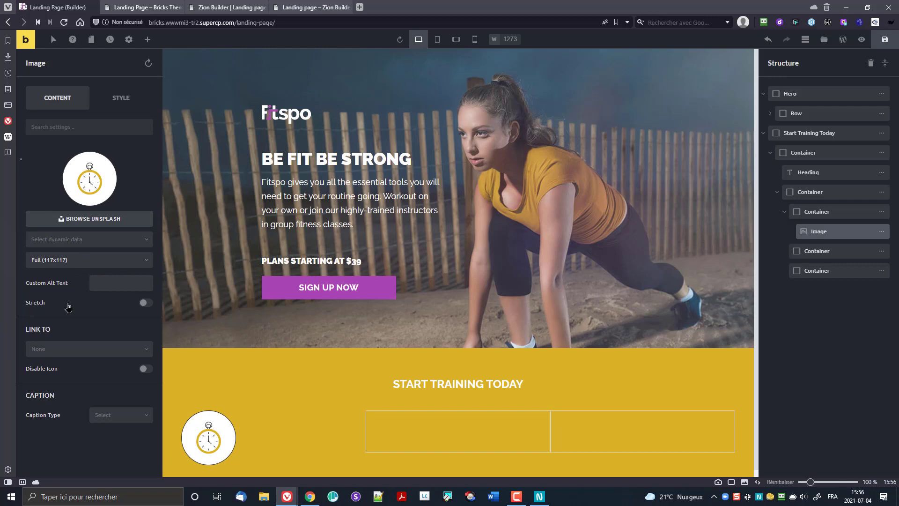
Step: Center the stopwatch image with a 30px bottom margin, then drop a Heading element below it
click(145, 303)
click(146, 303)
click(101, 104)
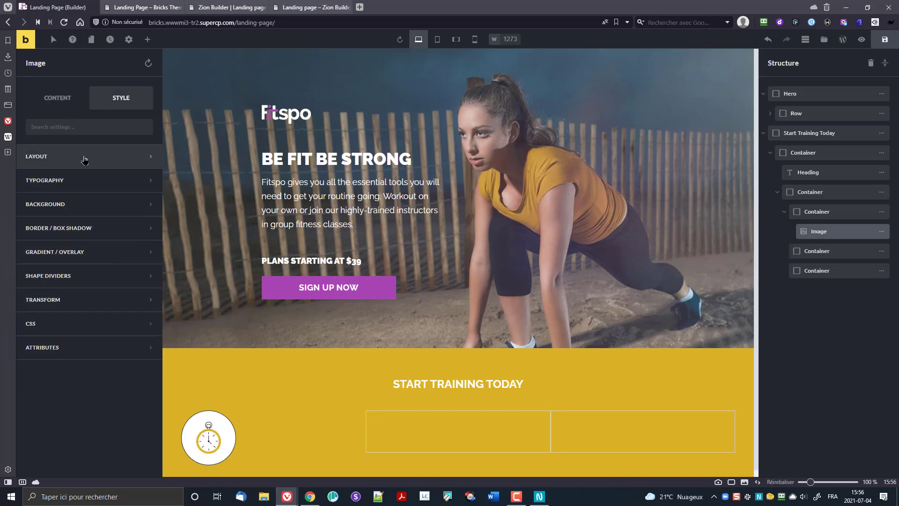
click(85, 157)
click(76, 199)
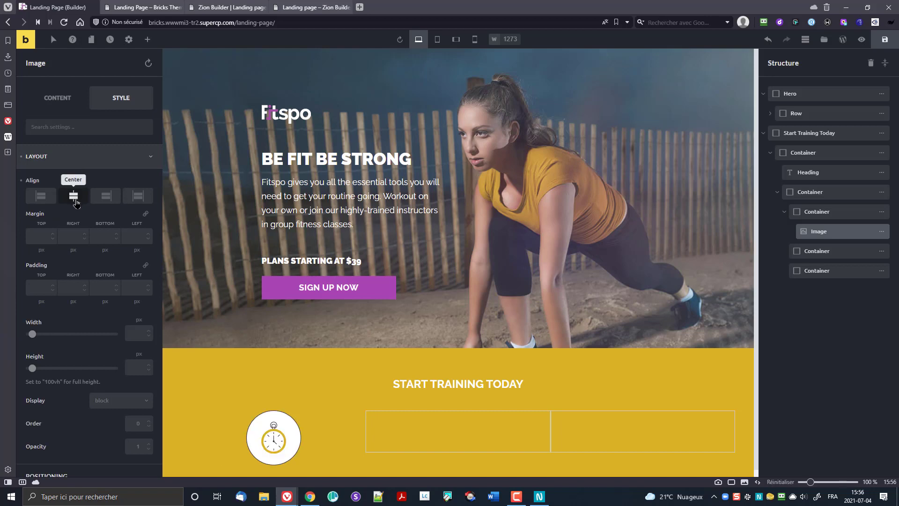
scroll(76, 203, down, 4)
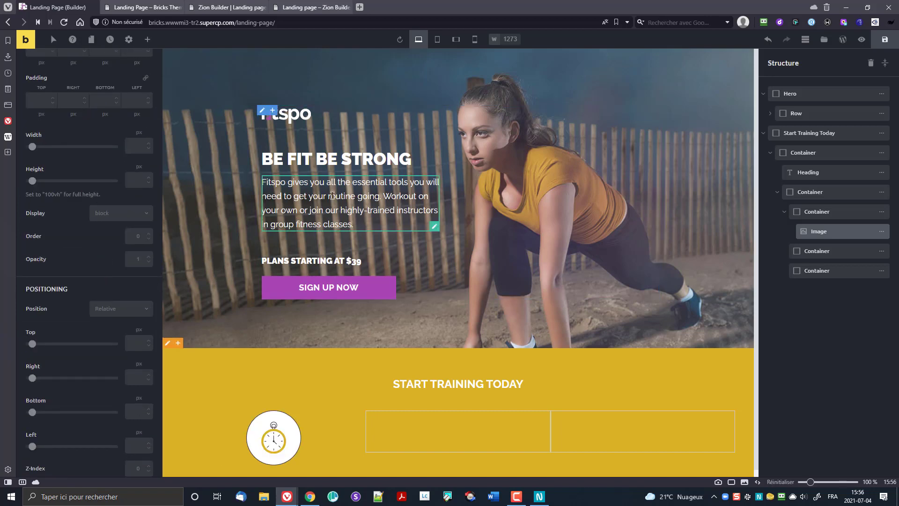
scroll(91, 218, up, 4)
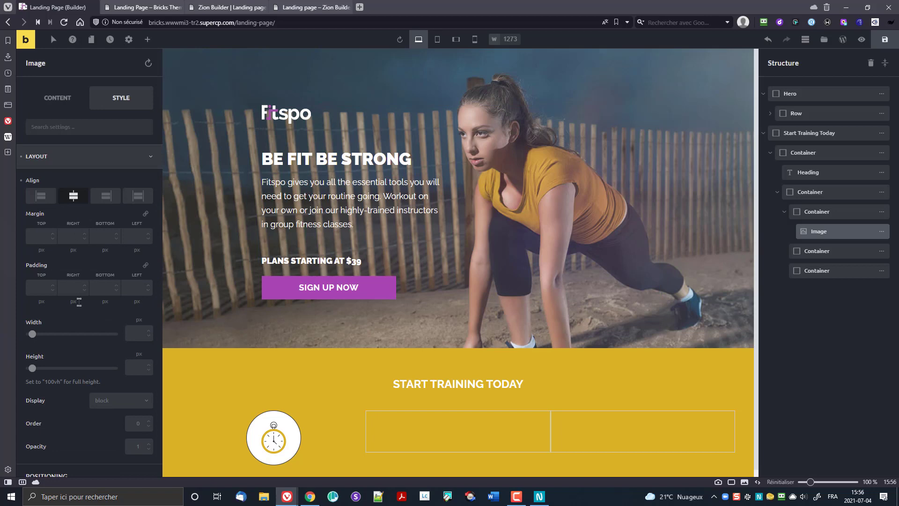
click(104, 237)
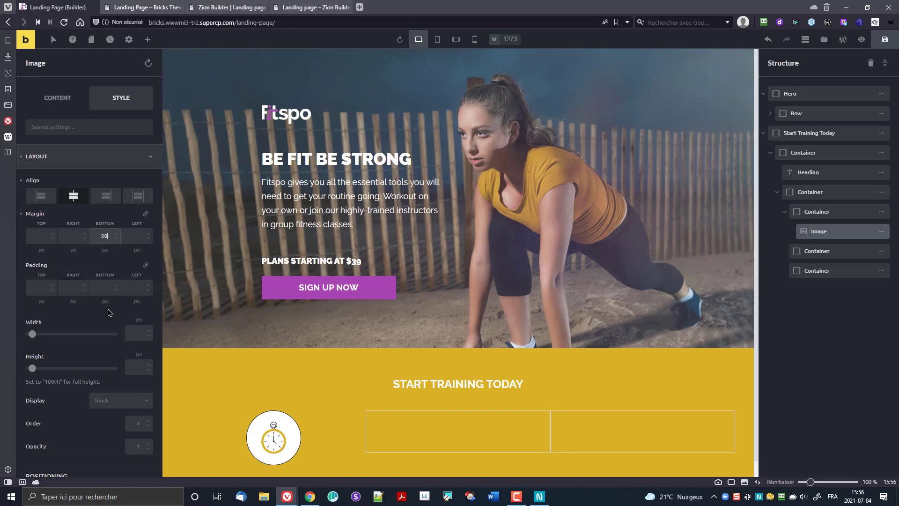
scroll(318, 424, down, 1)
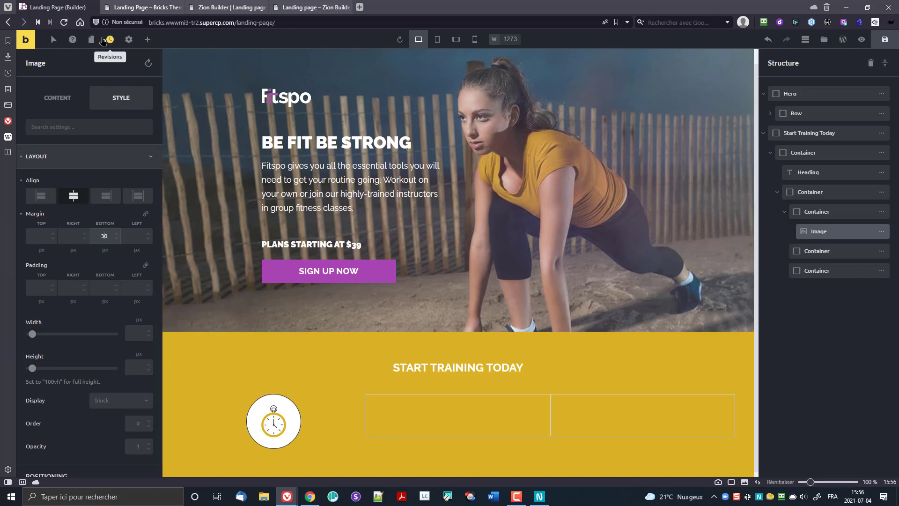
click(148, 40)
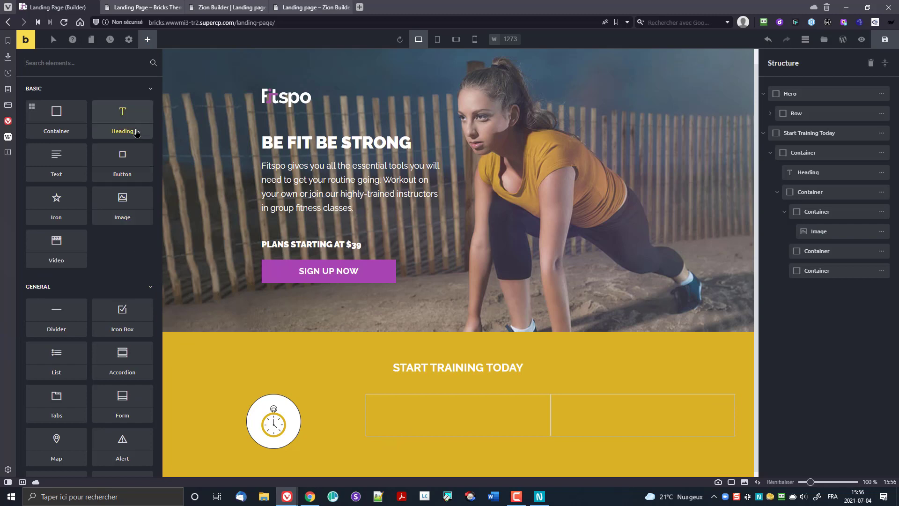
drag(135, 123, 282, 447)
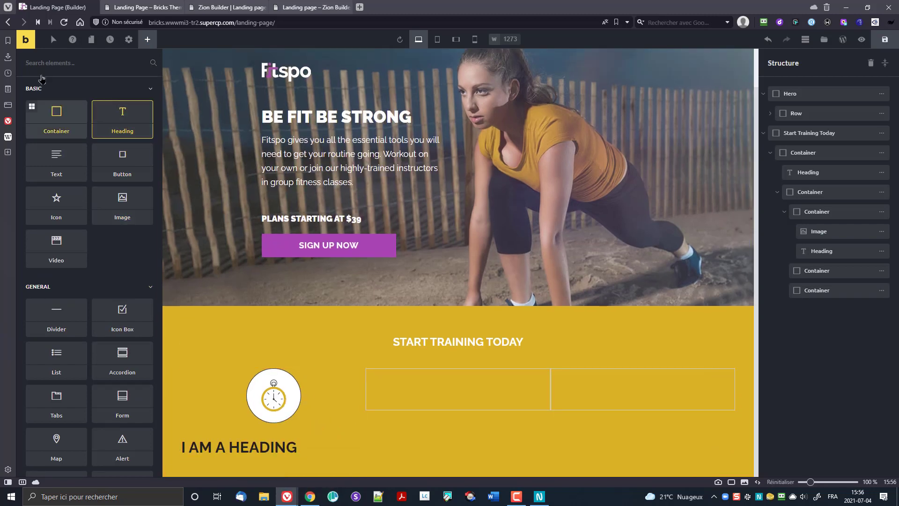
Step: Change the heading text to 'Train at your onw time', set its tag to H2, and center it
click(281, 446)
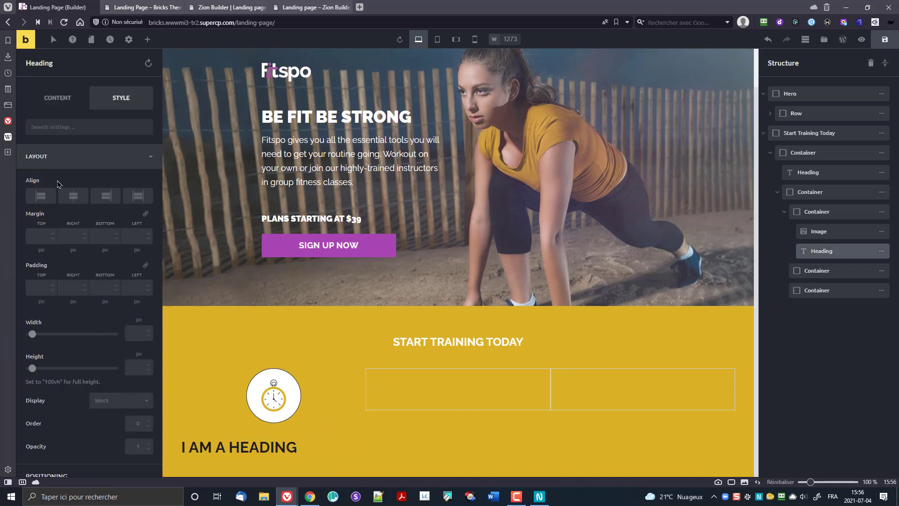
click(64, 103)
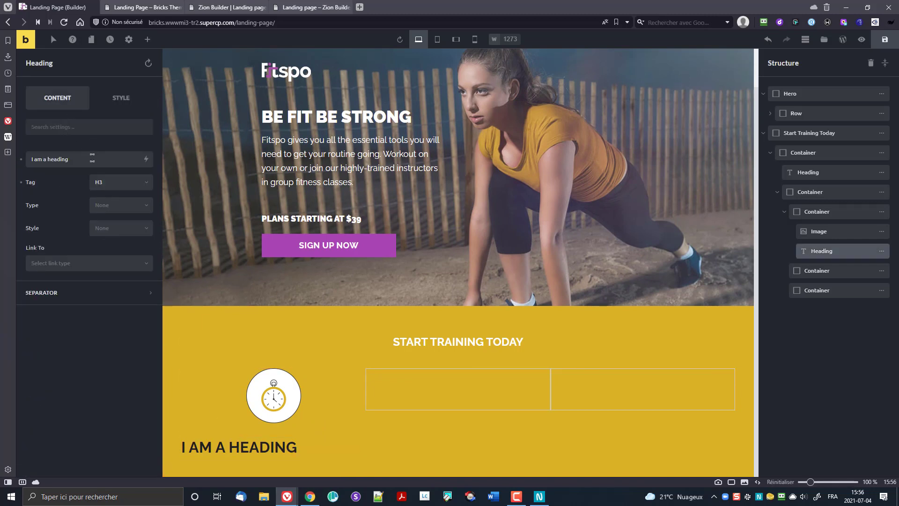
drag(93, 159, 6, 174)
text(Tra)
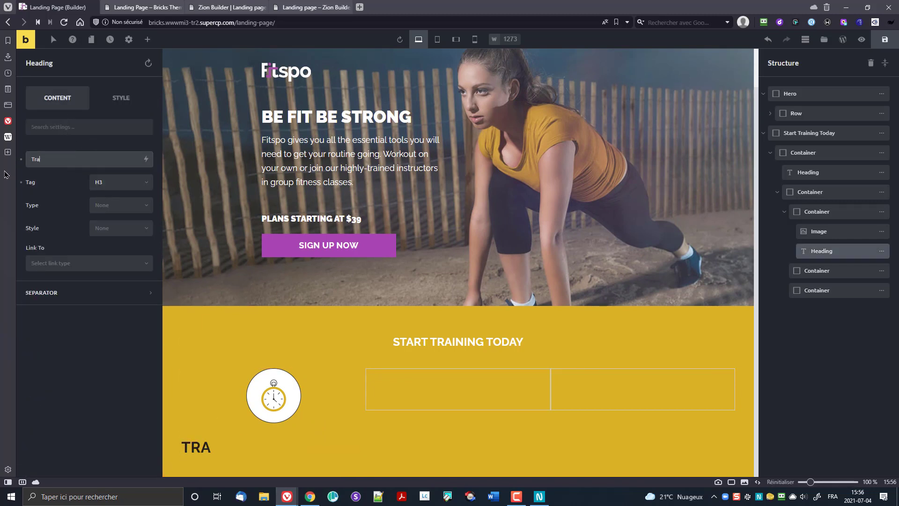
text(in at your on)
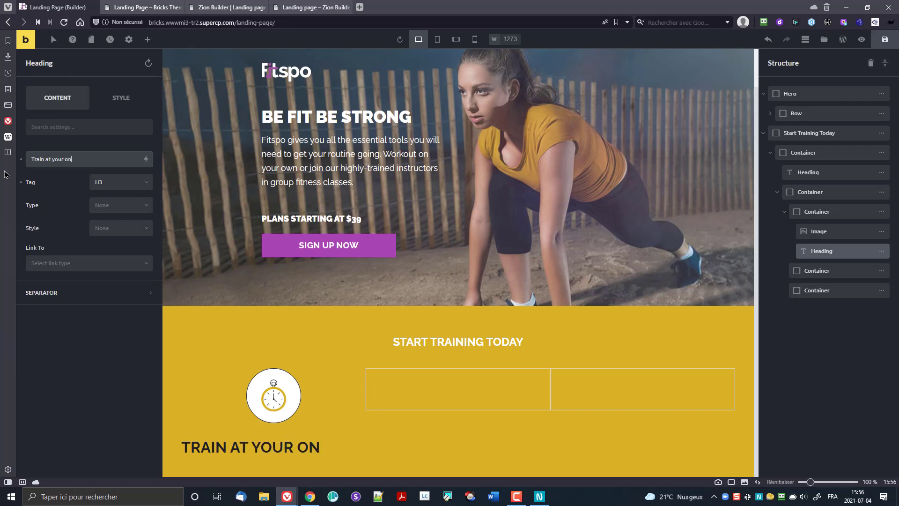
key(BackSpace)
text(wn time)
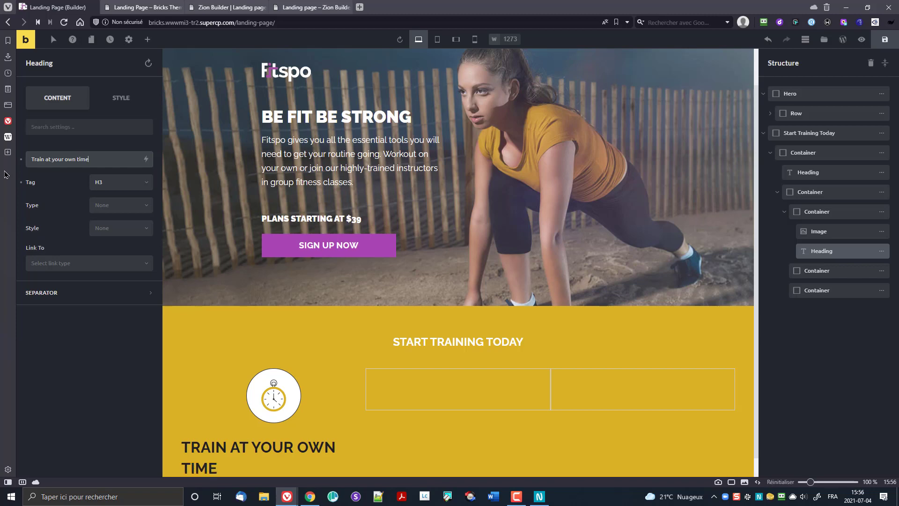
click(119, 184)
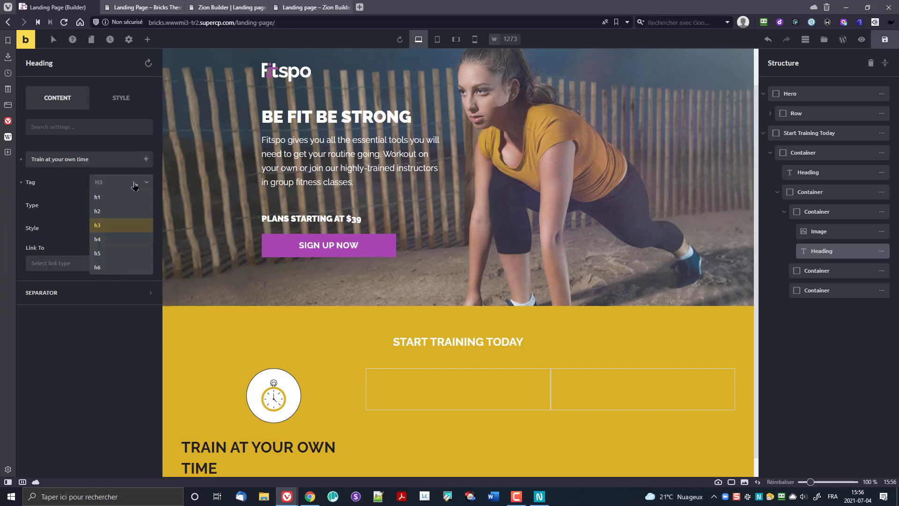
click(119, 209)
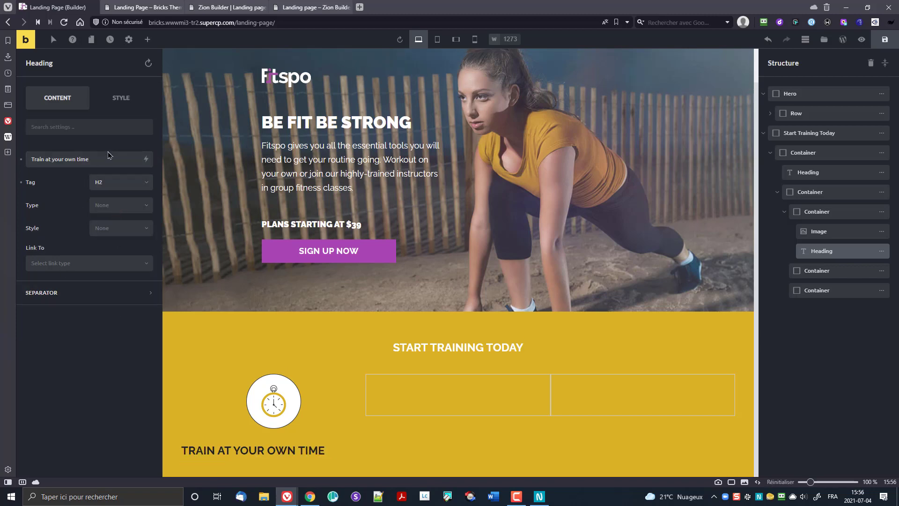
click(121, 99)
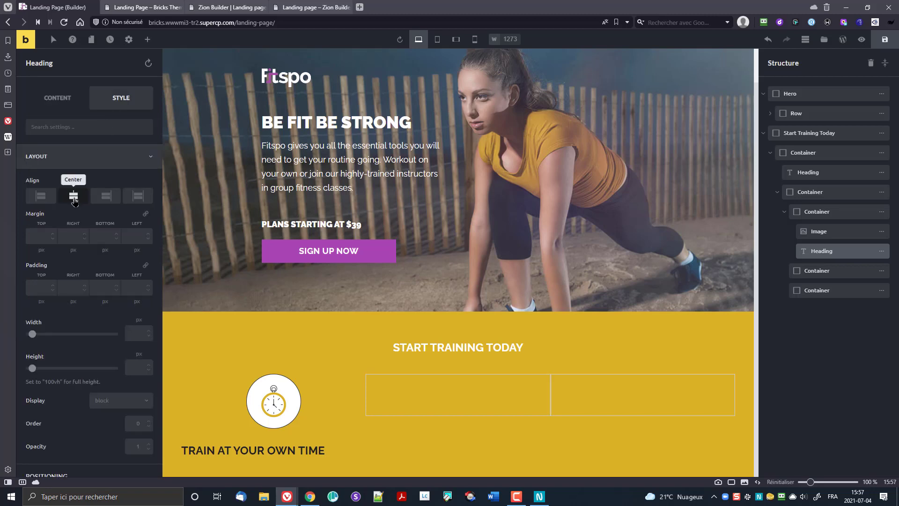
click(73, 197)
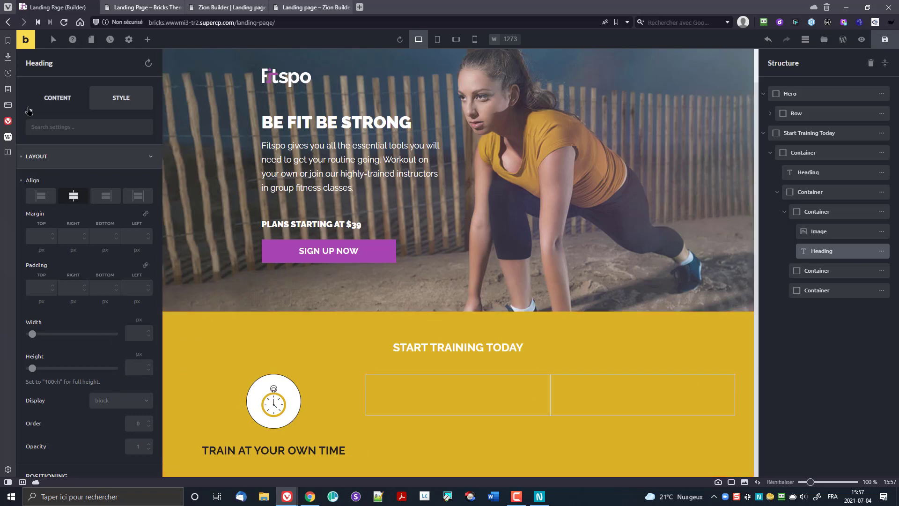
click(50, 102)
Step: In Theme Styles typography, set Heading H3 to font size 18 and font weight 700
click(129, 39)
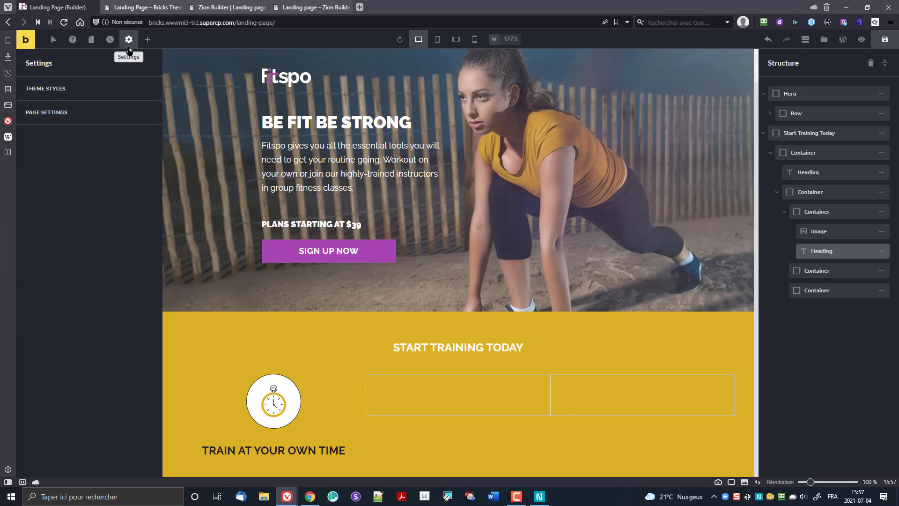
click(52, 89)
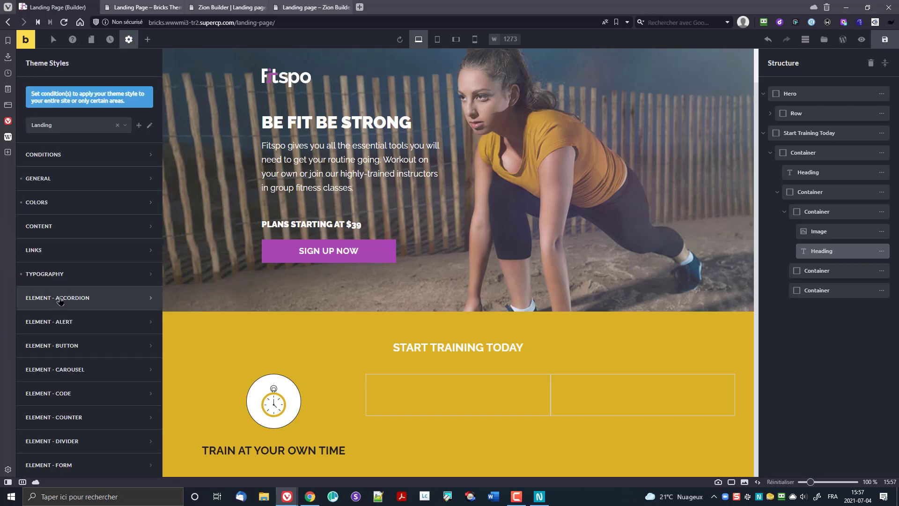
click(63, 275)
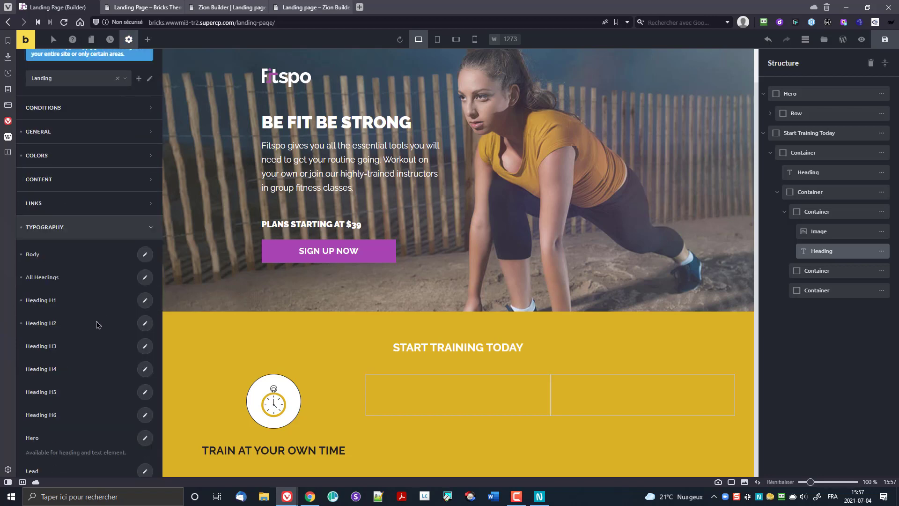
click(145, 207)
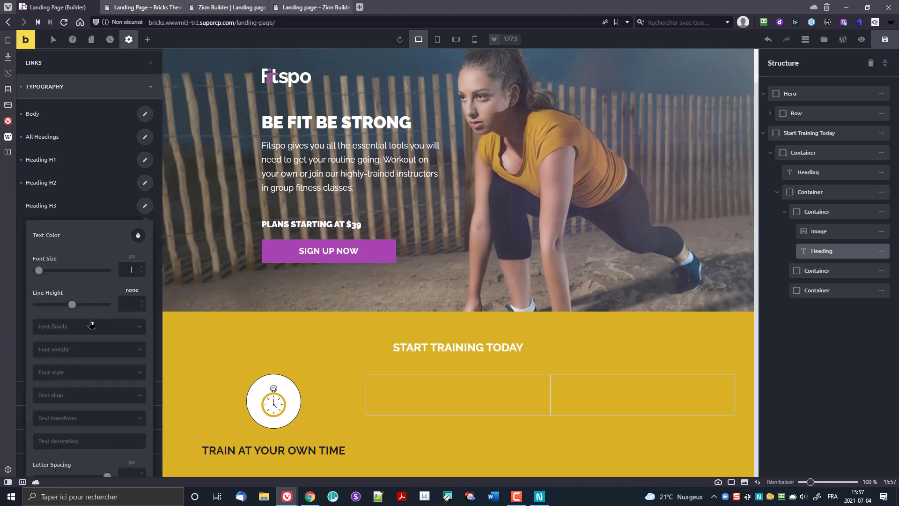
text(18)
click(75, 352)
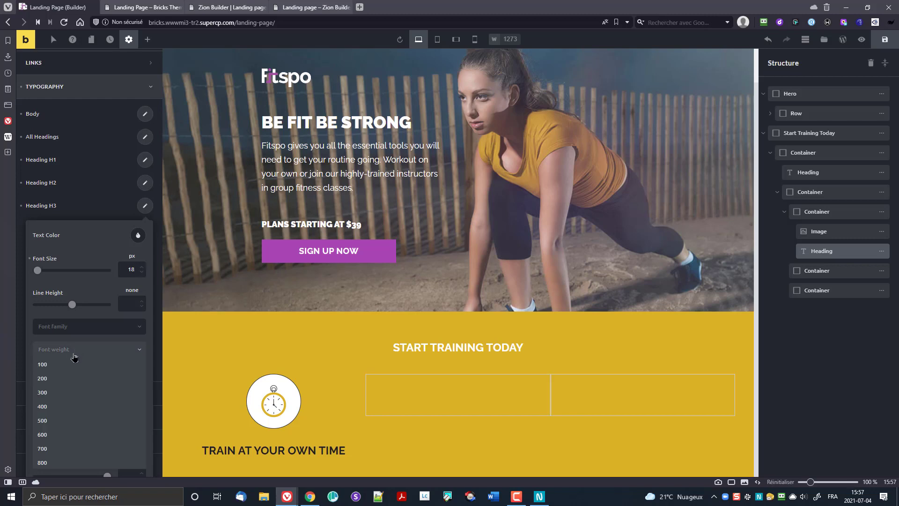
click(61, 450)
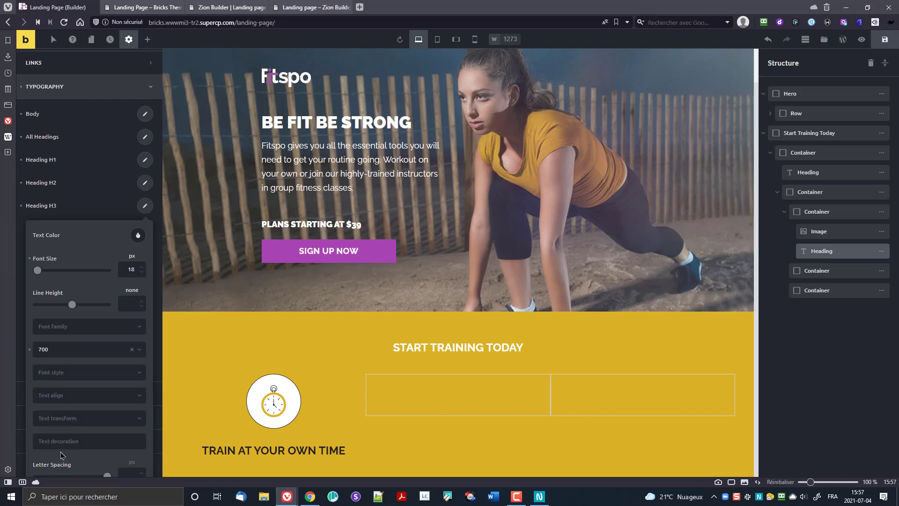
click(96, 207)
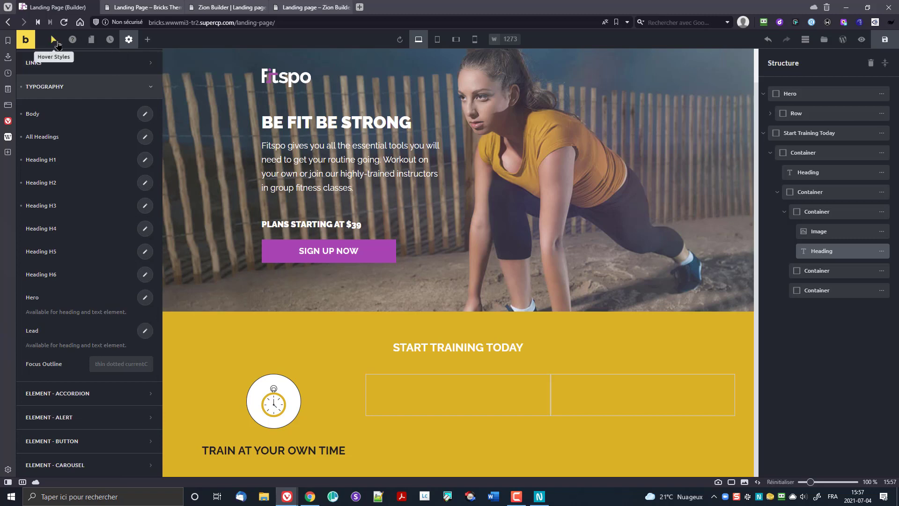
Step: Change the Train at your own time heading's tag to H3
click(253, 451)
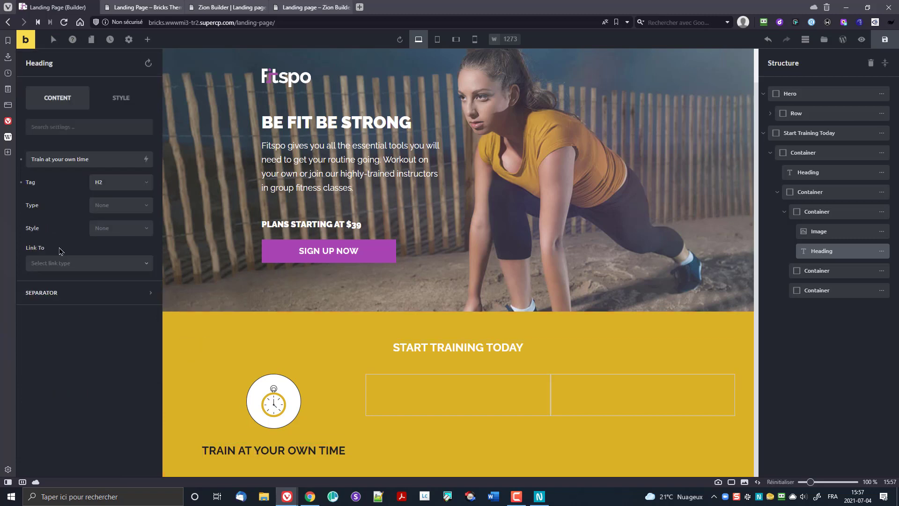
click(116, 187)
click(118, 228)
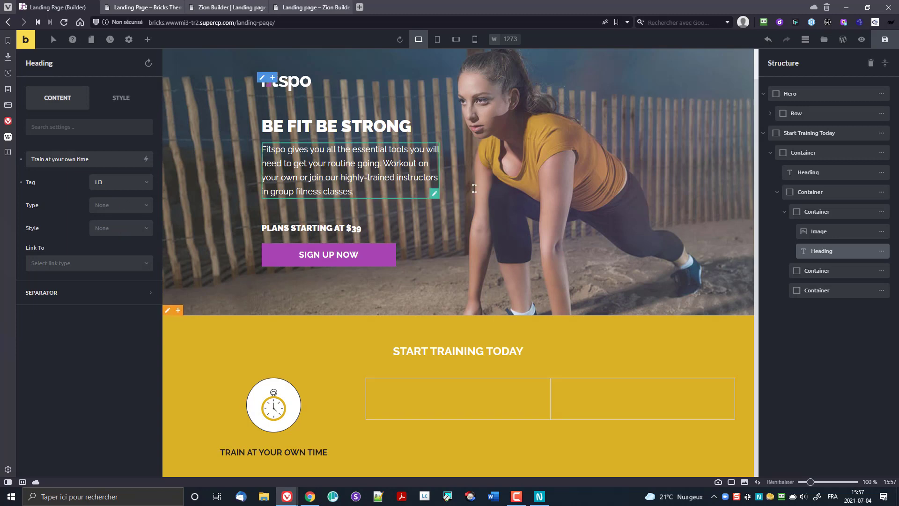
key(alt+Tab)
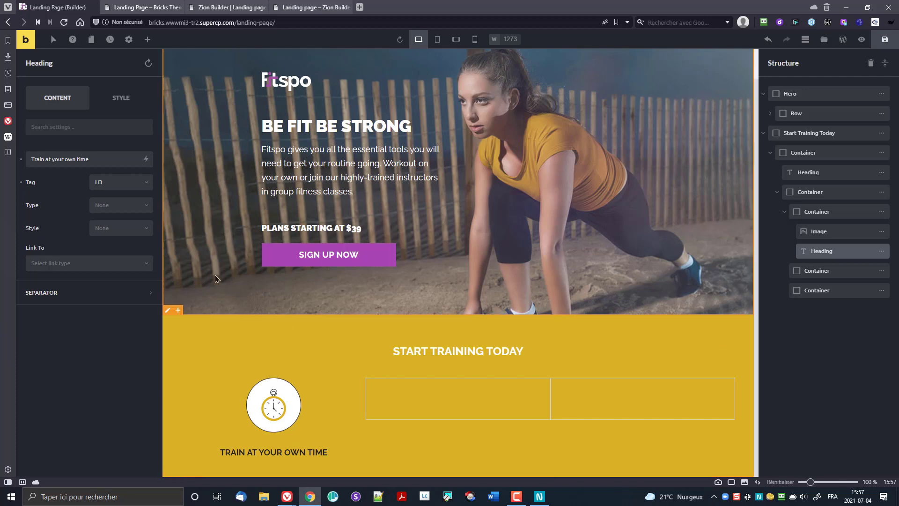
click(147, 40)
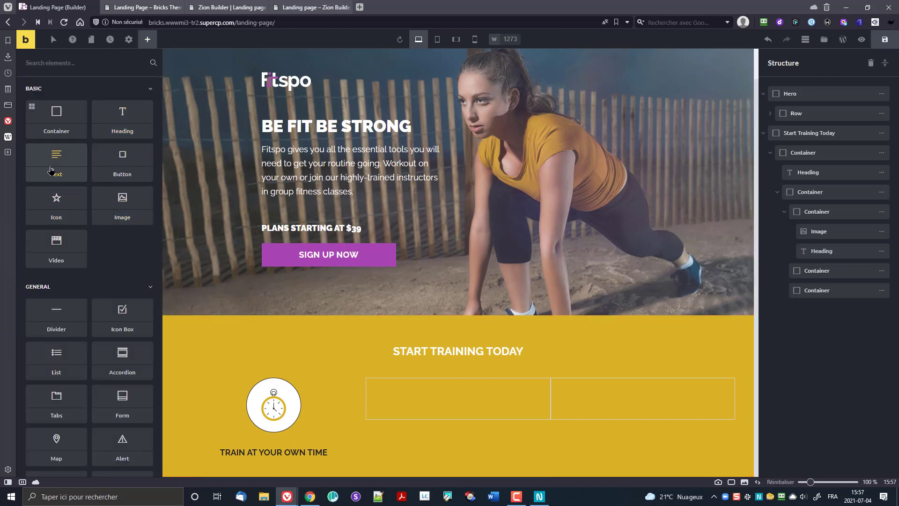
Step: Place a Text element below the heading and replace its placeholder with pasted Lorem ipsum text
drag(56, 161, 254, 445)
drag(320, 449, 300, 466)
scroll(292, 411, down, 1)
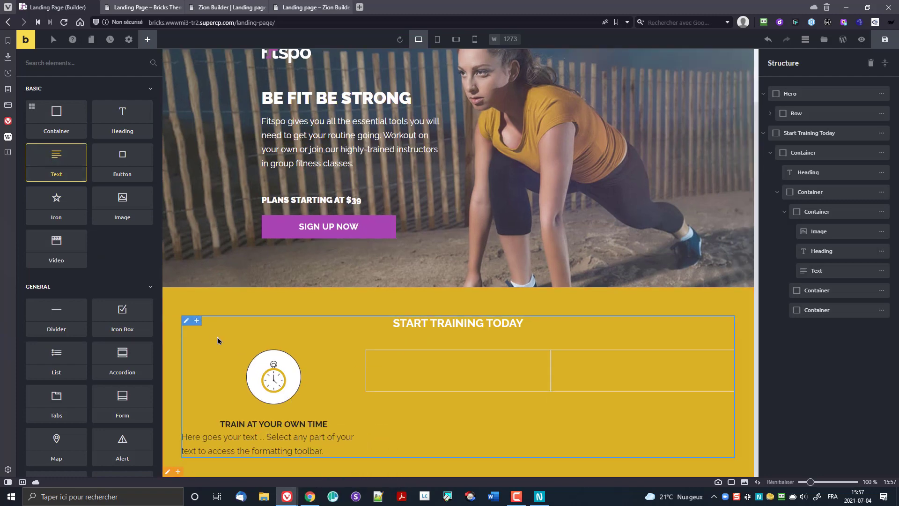
click(293, 450)
triple_click(89, 259)
text(Lorem ipsum dolor sit amet, consectetur adipisicing elit, sed do eiusmod tempor incididunt ut.)
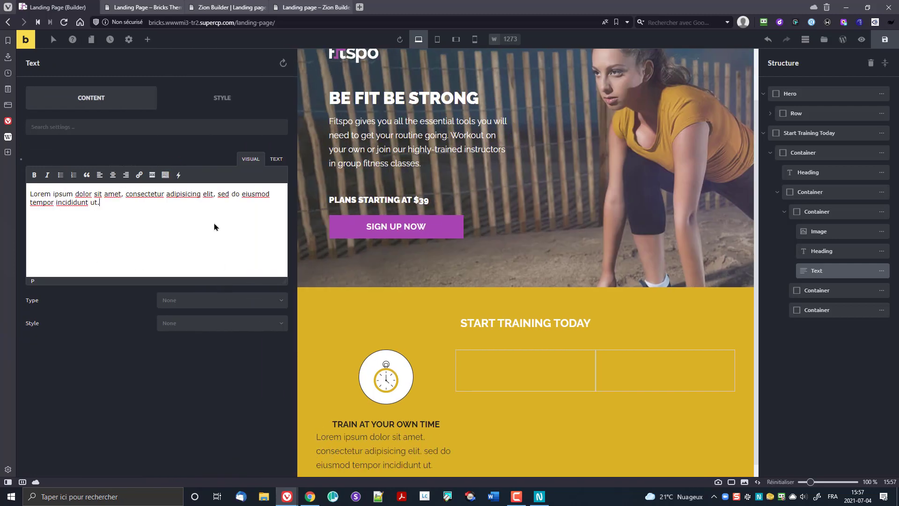
Step: Try end alignment in the text block's layout settings, then remove it again
click(208, 103)
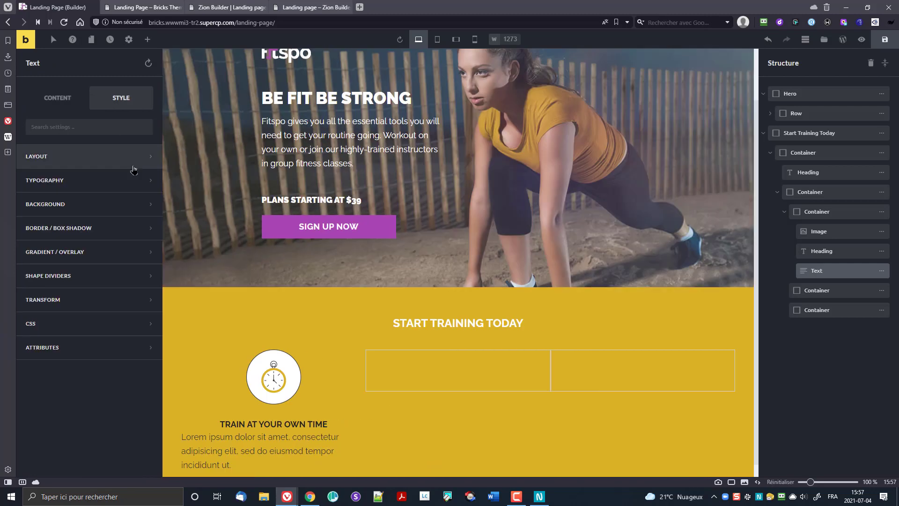
click(93, 162)
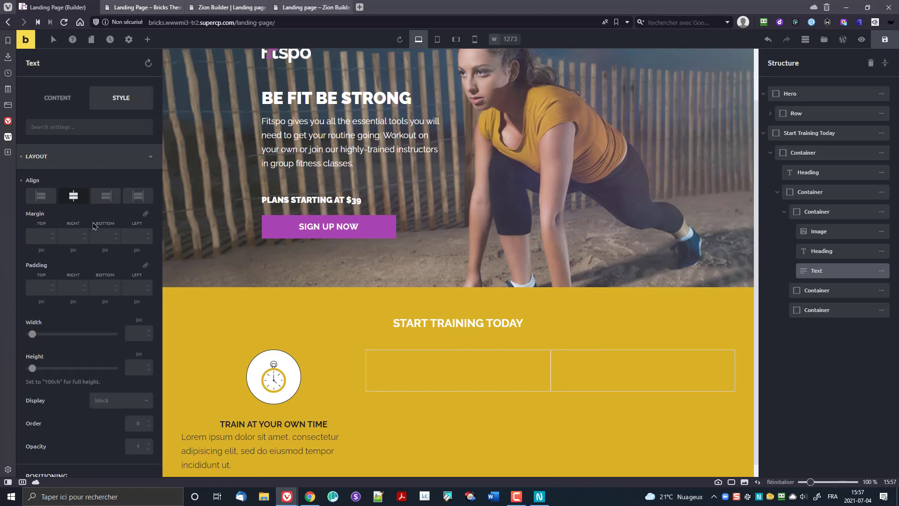
scroll(182, 309, down, 1)
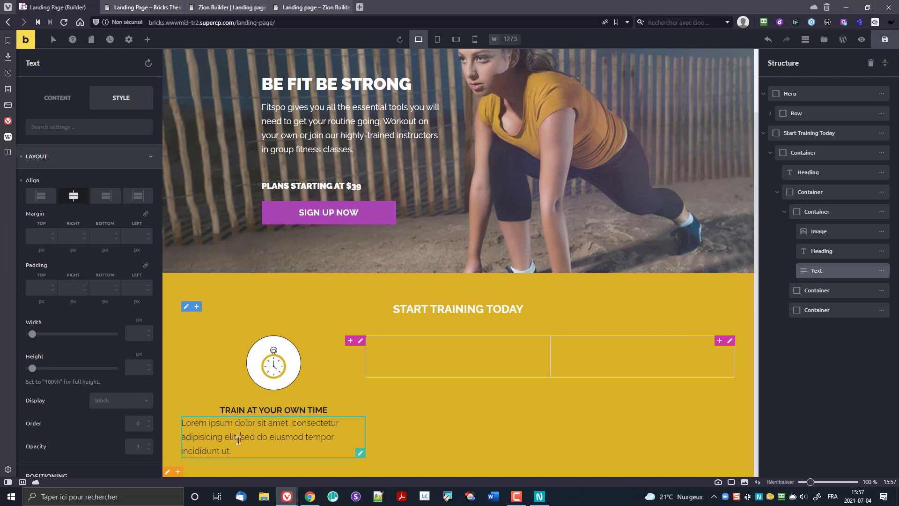
click(112, 200)
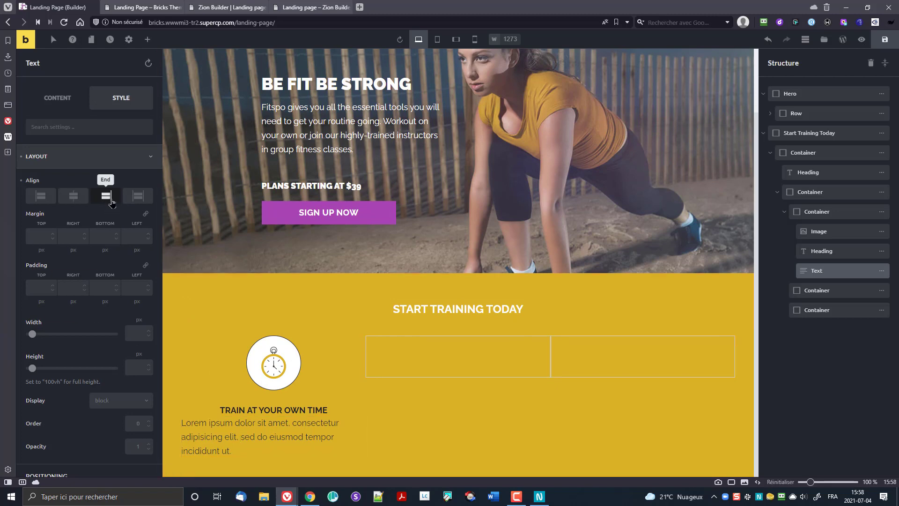
click(104, 201)
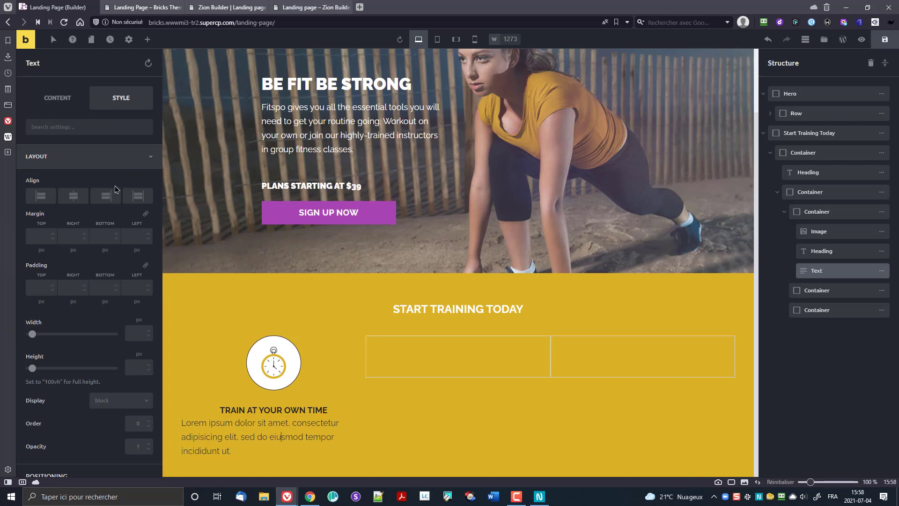
Step: Center-align all of the Lorem ipsum paragraph text
click(63, 98)
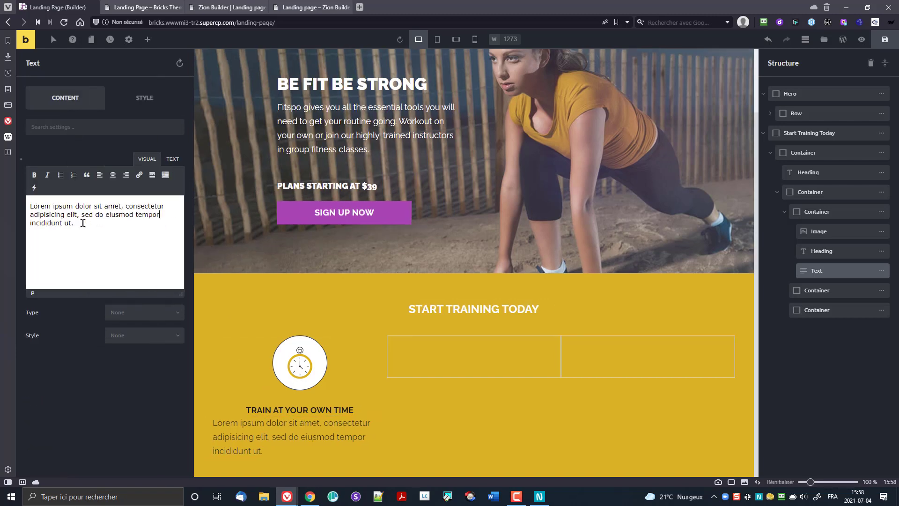
key(ctrl+a)
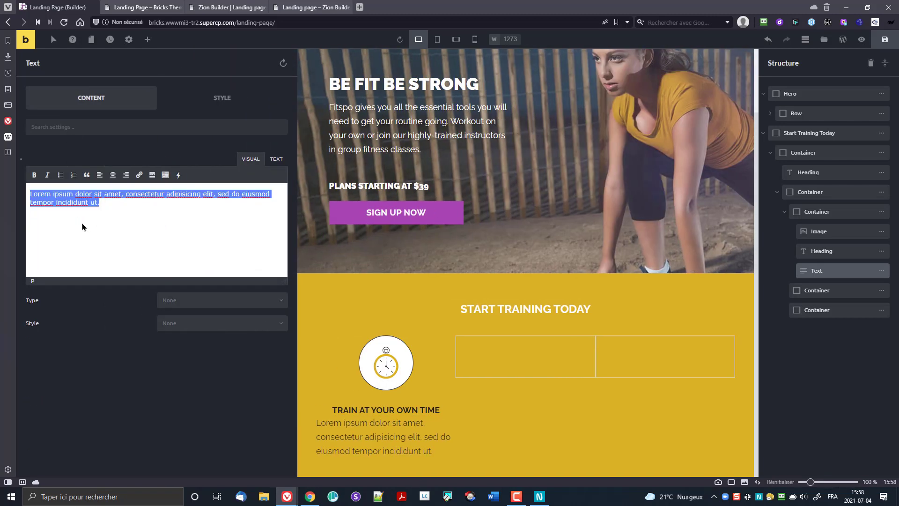
click(113, 175)
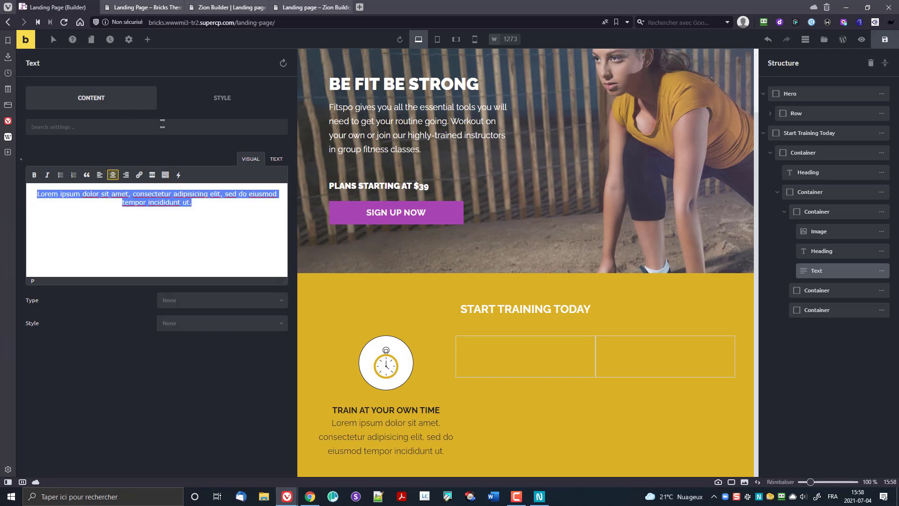
Step: Set the paragraph's typography text colour to the white preset #ffffff
click(238, 99)
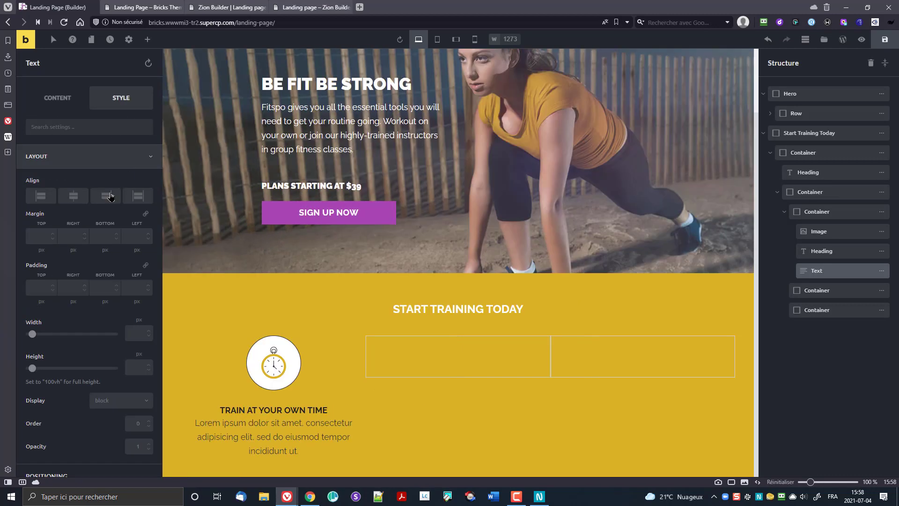
click(58, 159)
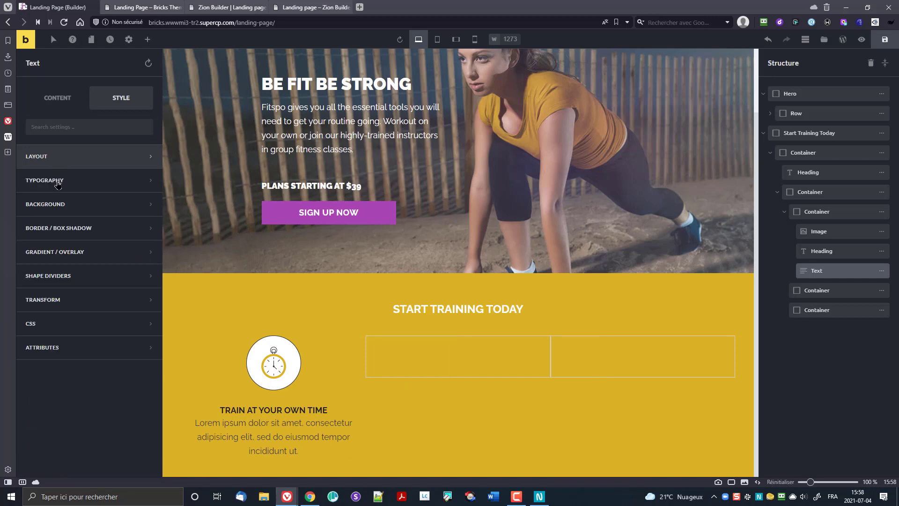
click(67, 185)
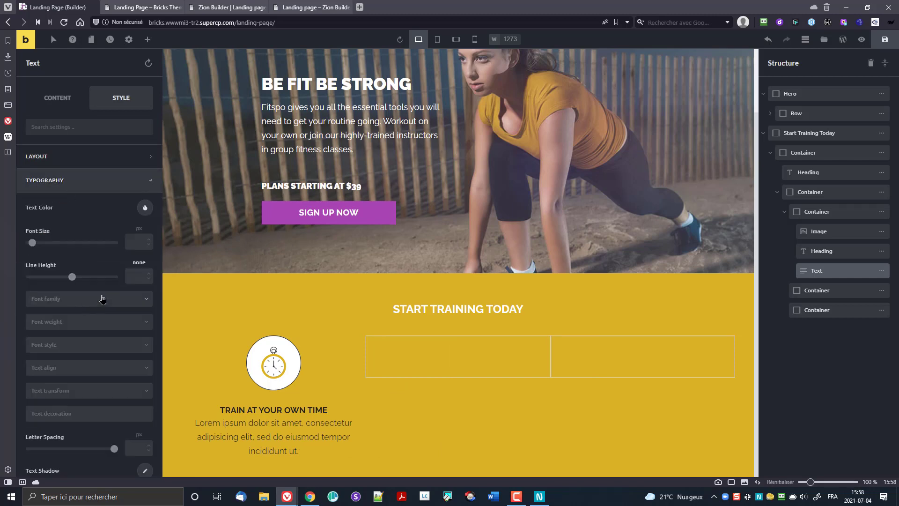
click(147, 212)
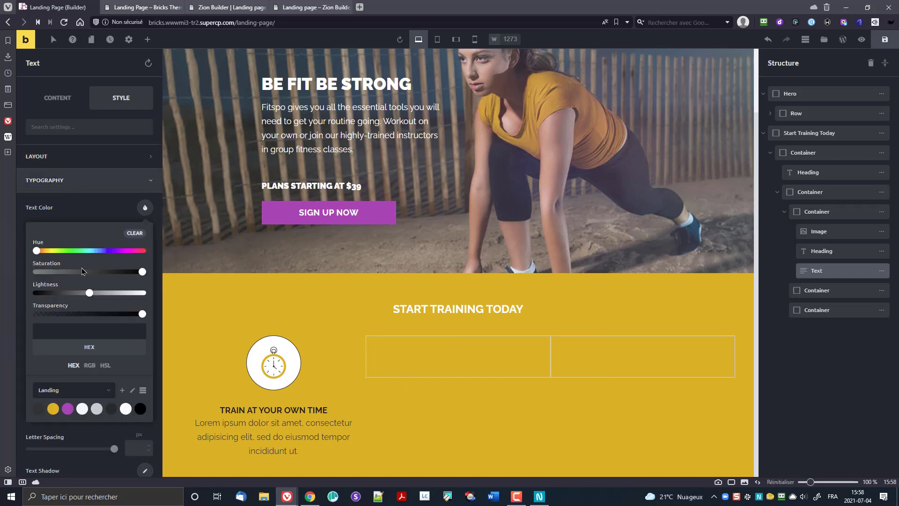
click(126, 409)
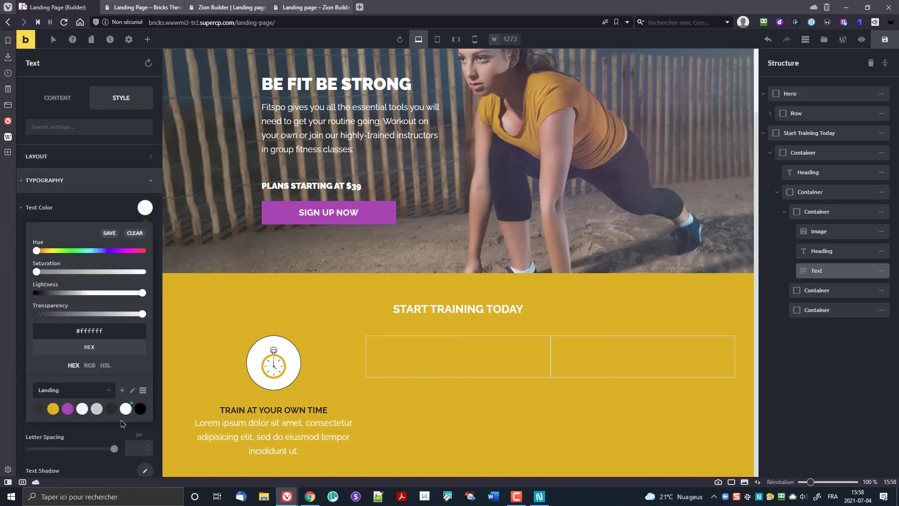
click(262, 411)
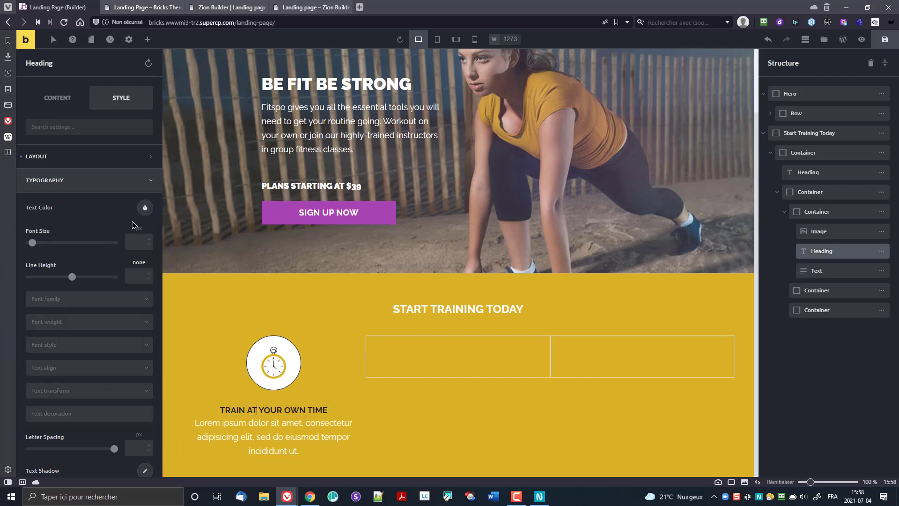
Step: Make the 'Train at your own time' heading text white using the white colour preset
click(145, 210)
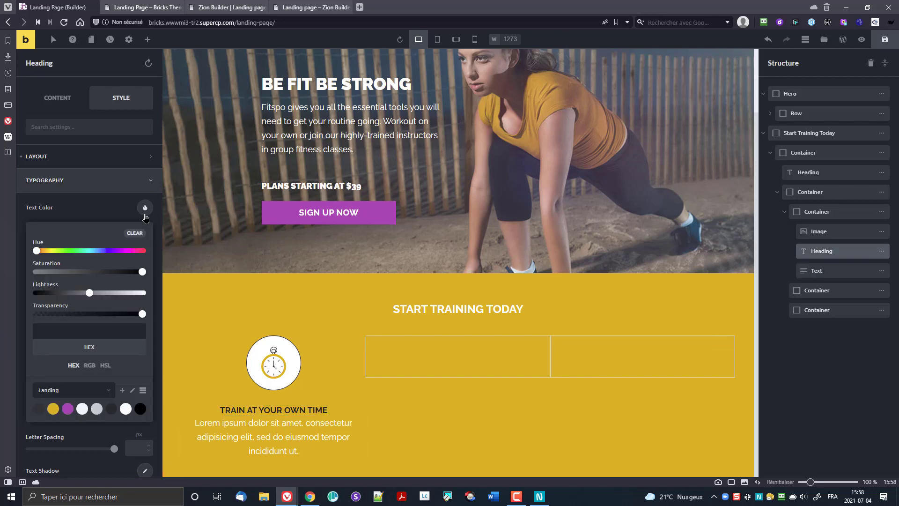
click(126, 408)
click(100, 213)
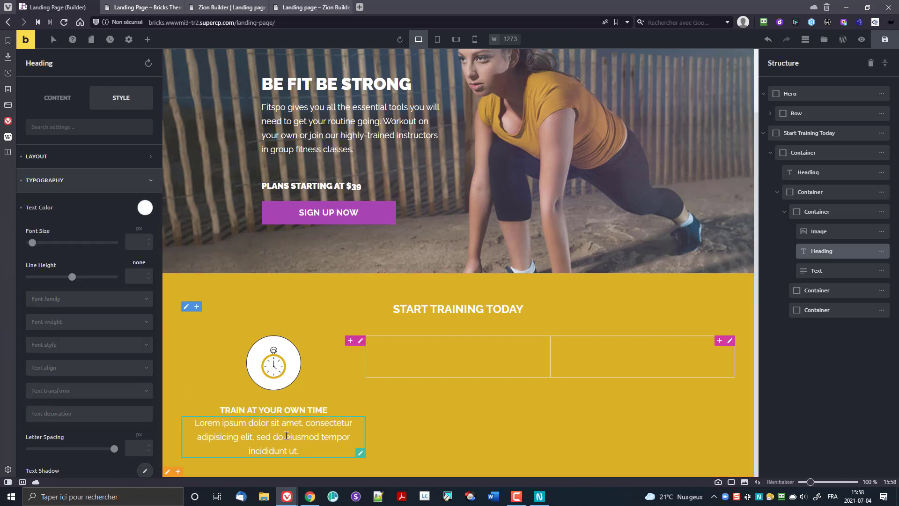
Step: Give the heading a 10 px bottom margin to space it from the paragraph
click(59, 159)
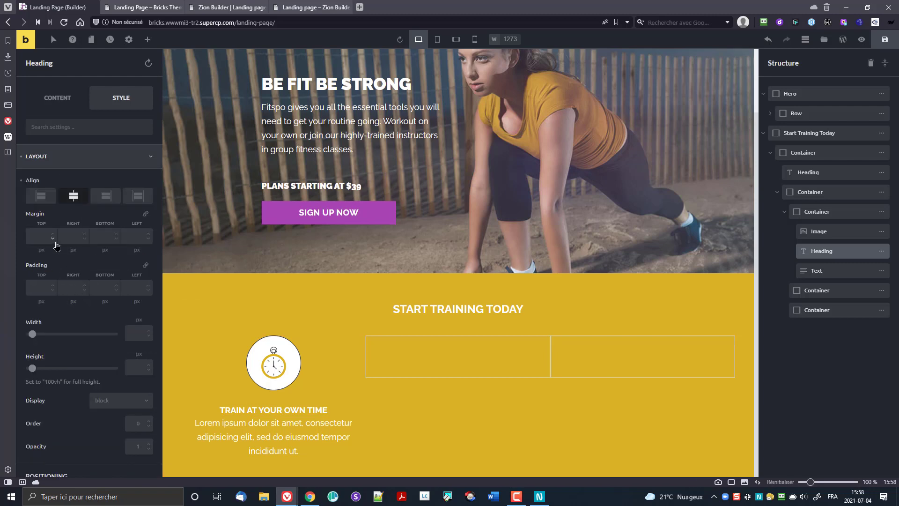
click(91, 243)
text(10)
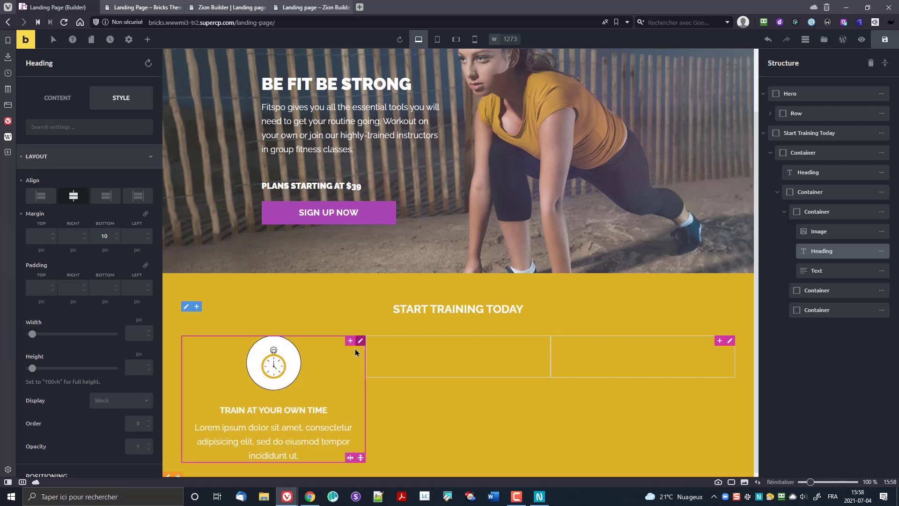
scroll(355, 355, down, 1)
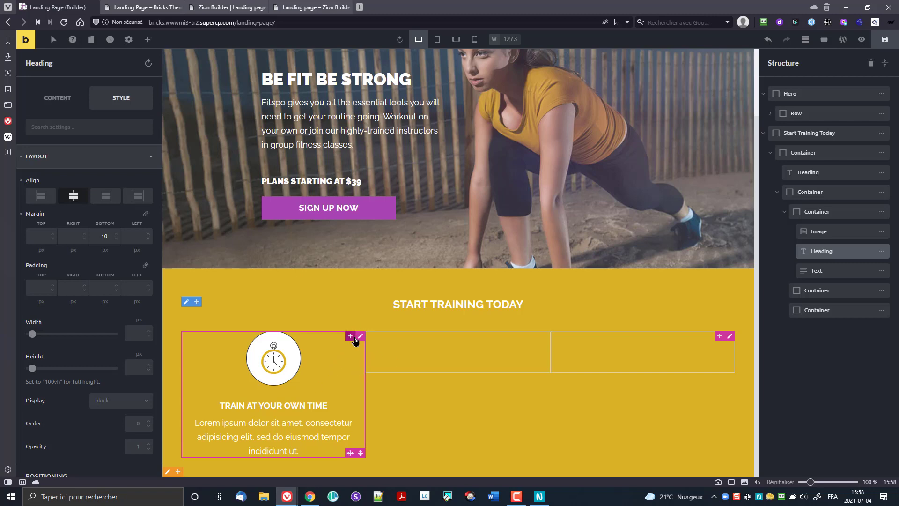
Step: Duplicate the feature column container and delete the leftover empty containers
click(849, 212)
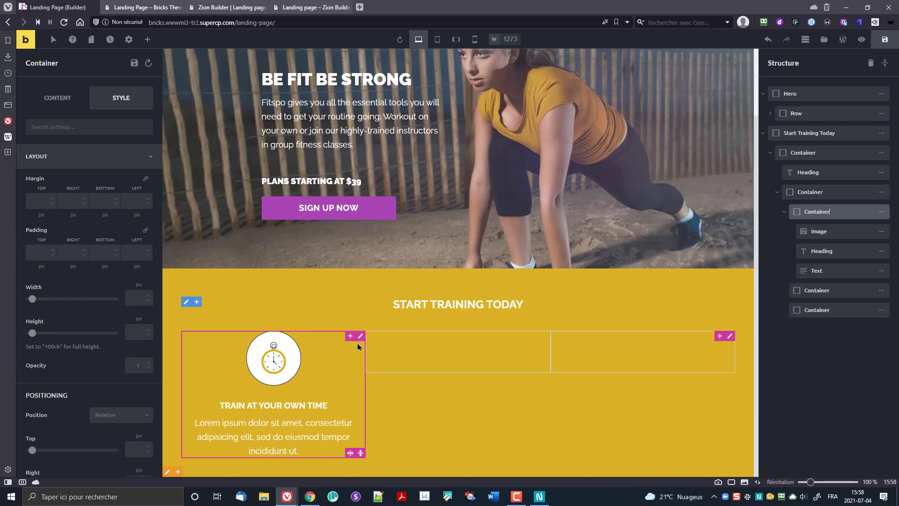
mouse_move(883, 213)
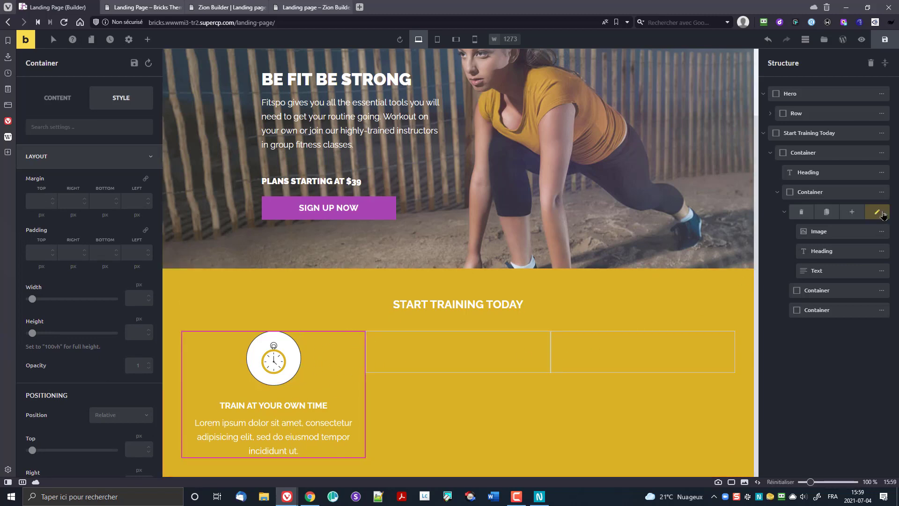
click(828, 212)
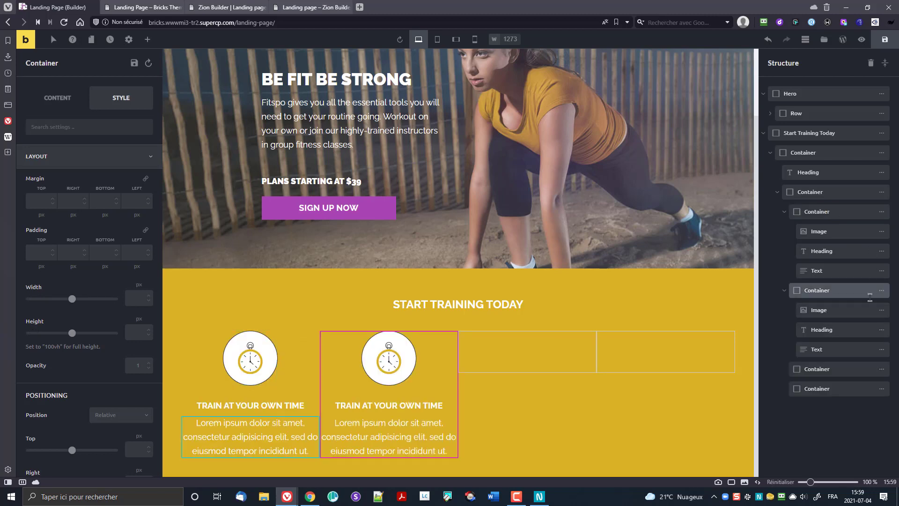
mouse_move(877, 291)
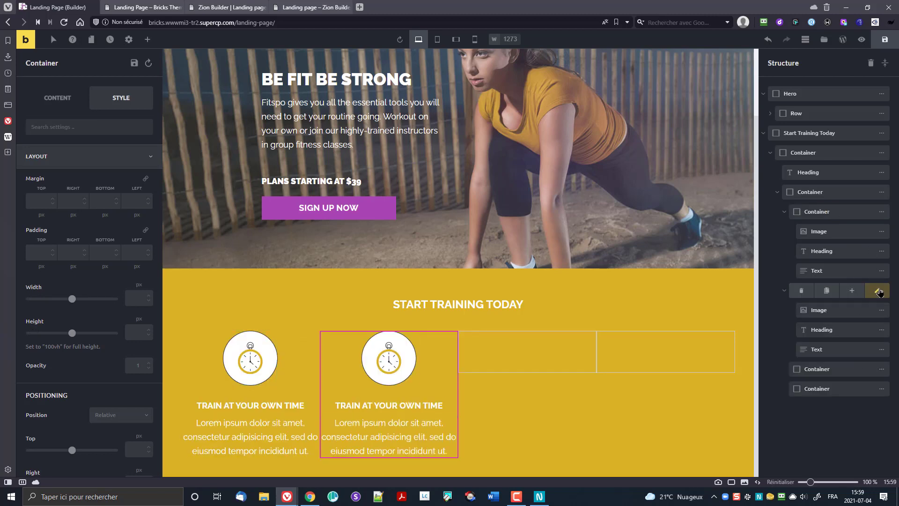
click(852, 291)
mouse_move(889, 390)
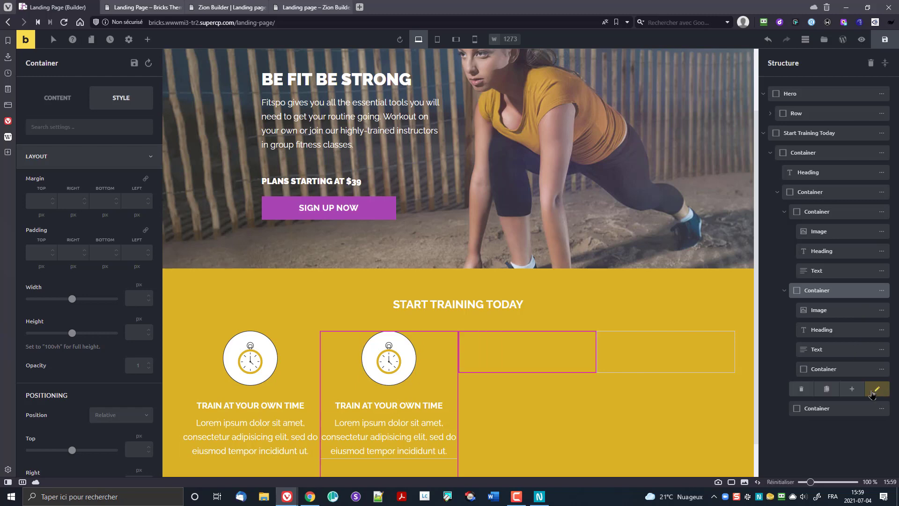
click(802, 388)
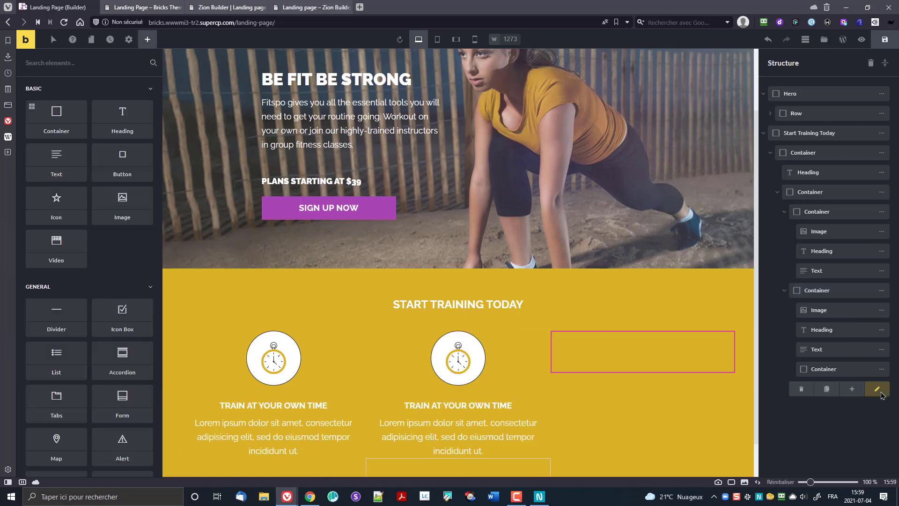
click(801, 389)
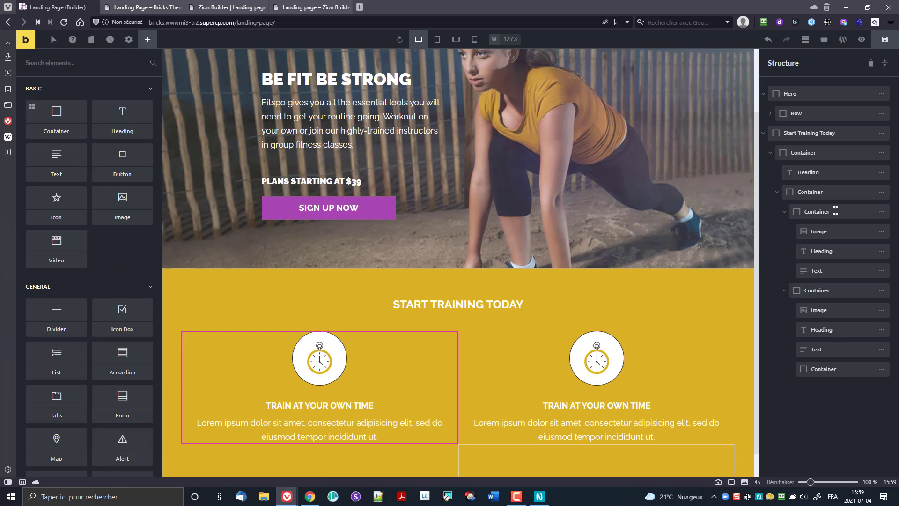
Step: Duplicate the feature column once more to create a third 'Train at your own time' column
click(827, 291)
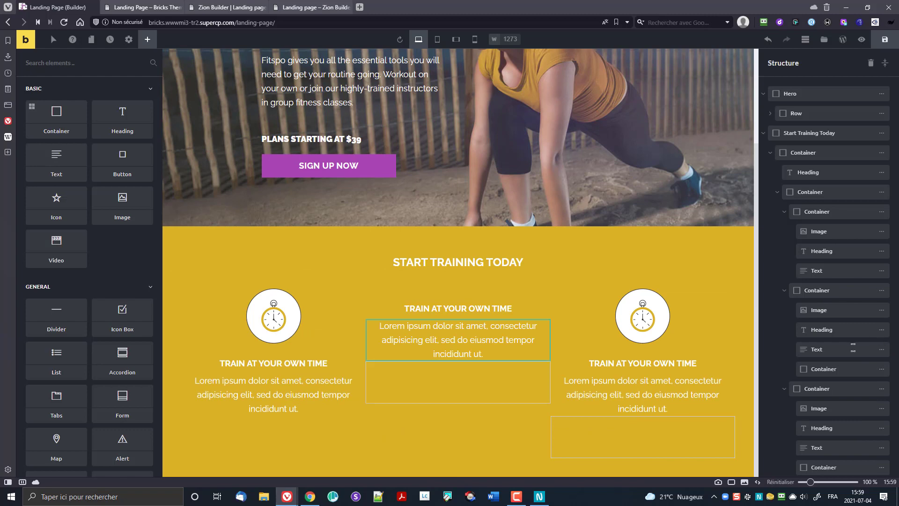
scroll(854, 351, down, 1)
click(836, 300)
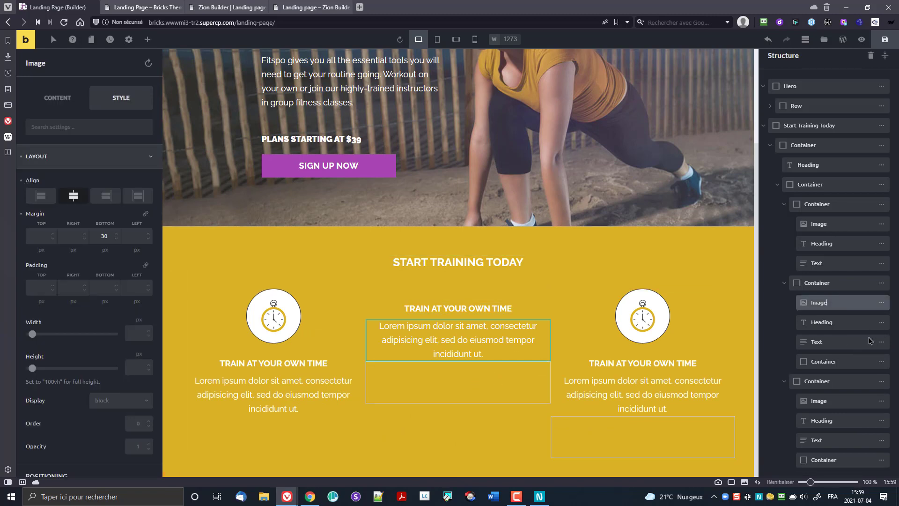
Step: Save the page and try renaming the column's image element in Structure
click(822, 304)
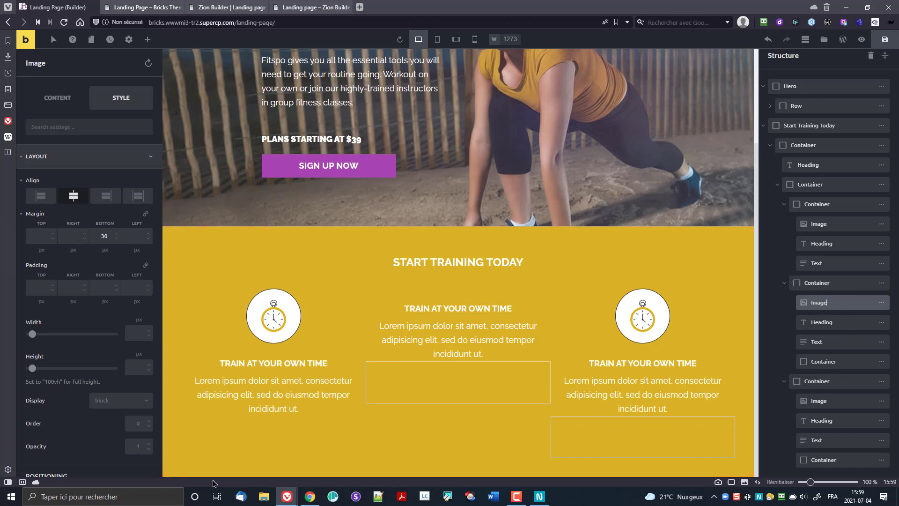
click(885, 39)
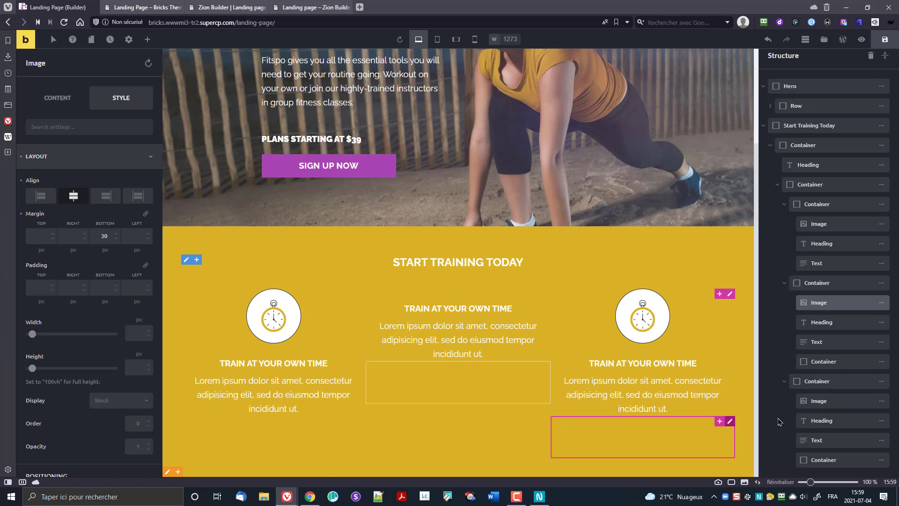
click(827, 321)
double_click(824, 302)
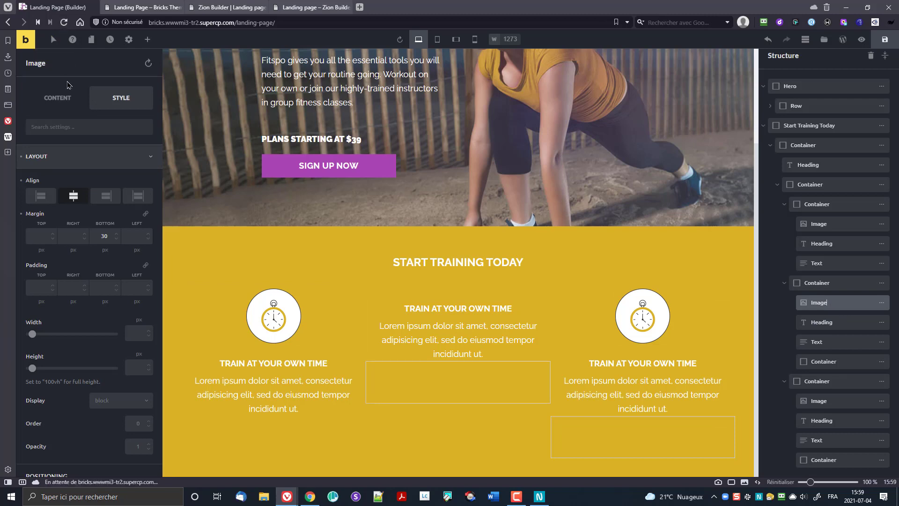
Step: Reload the builder, select the Start training today heading, and preview the page
click(64, 22)
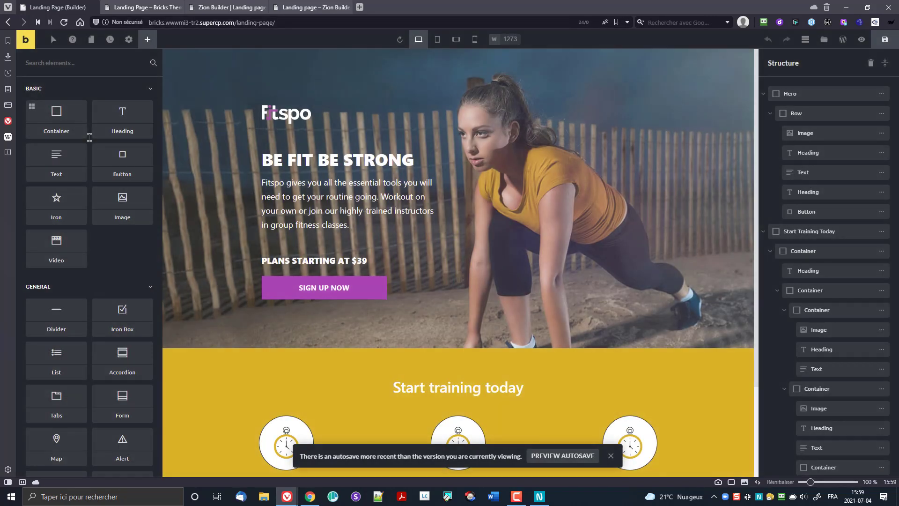
scroll(89, 141, down, 5)
scroll(508, 265, down, 3)
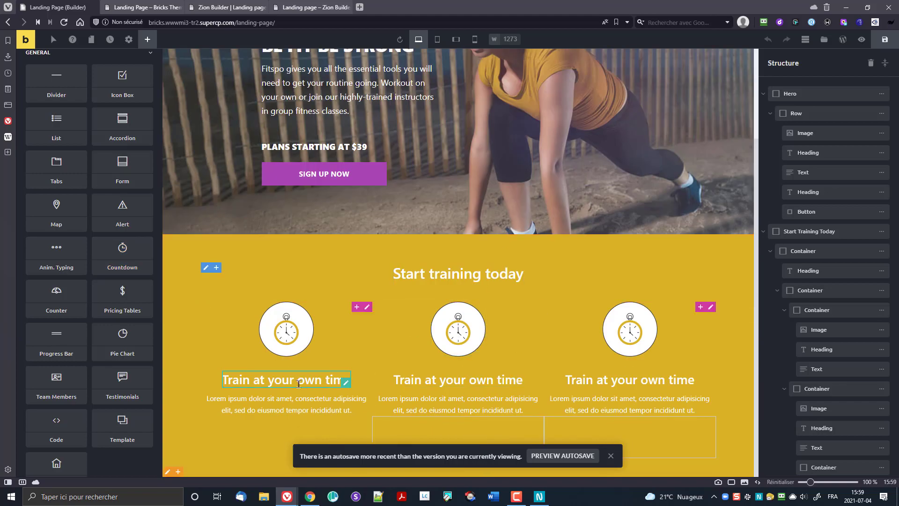
scroll(314, 369, up, 3)
scroll(313, 370, down, 3)
click(433, 281)
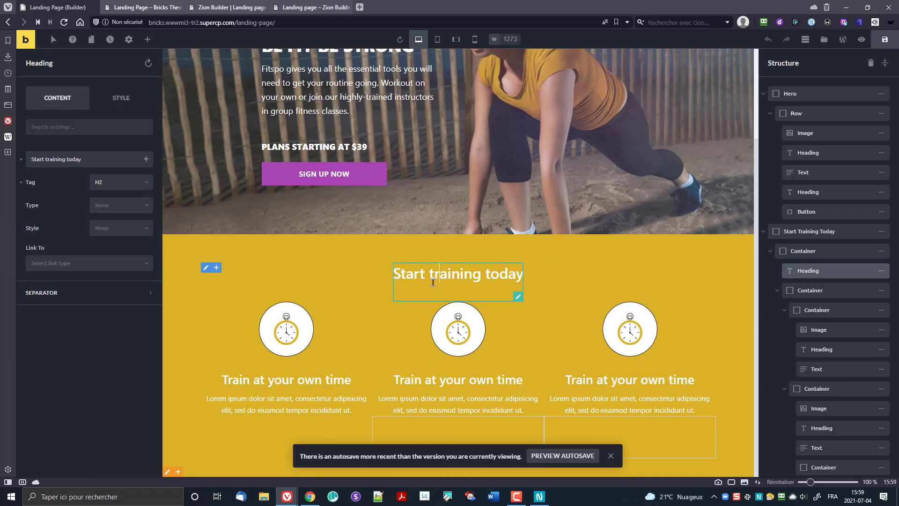
click(861, 42)
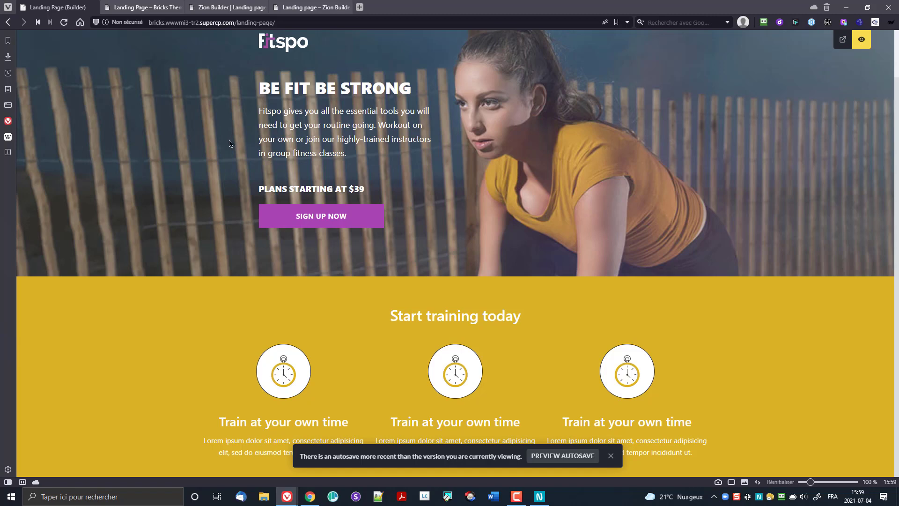
Step: Switch to the live front-end tab and scroll through the published landing page
click(140, 7)
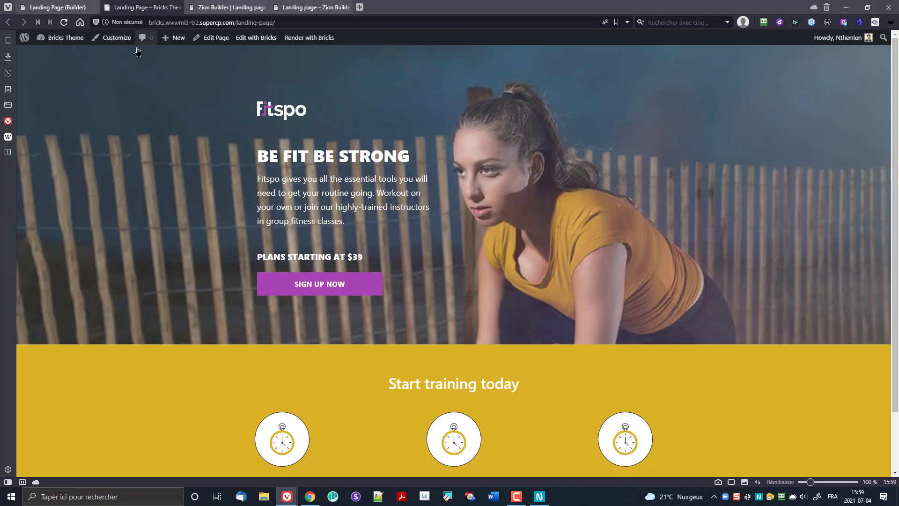
scroll(173, 271, down, 1)
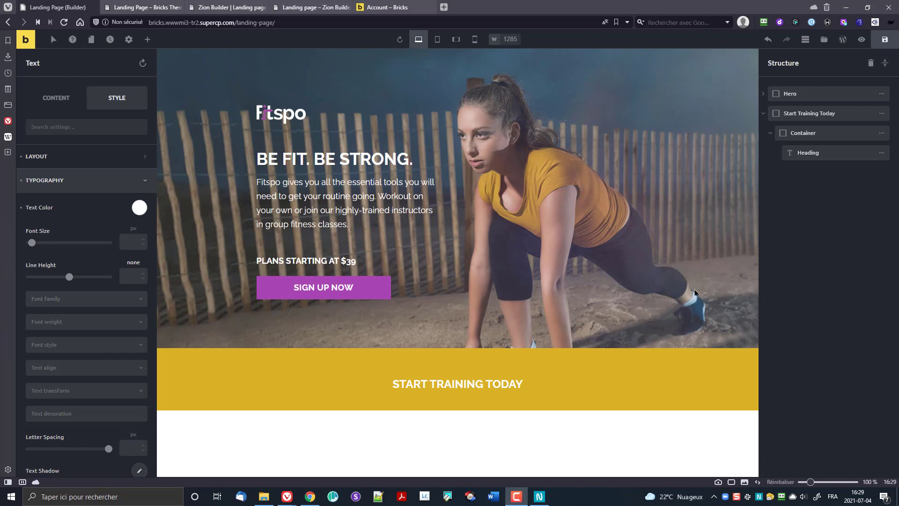
click(278, 161)
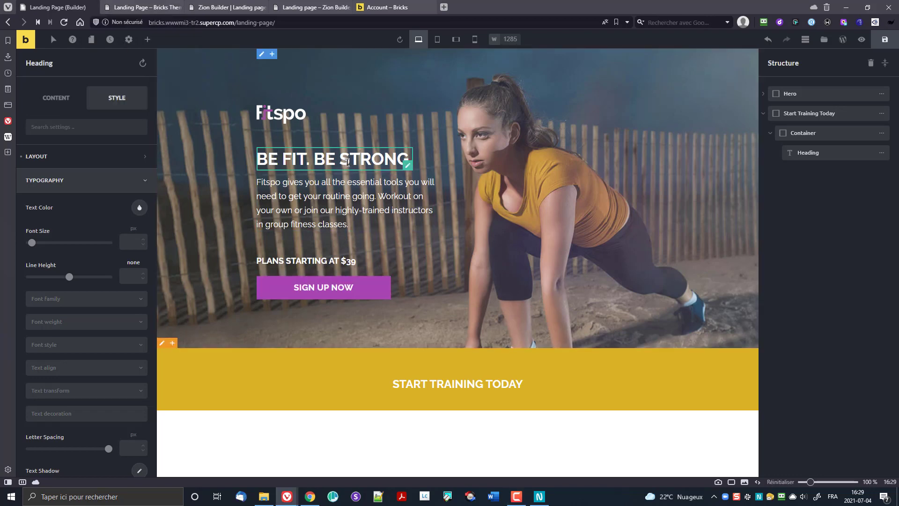
click(434, 383)
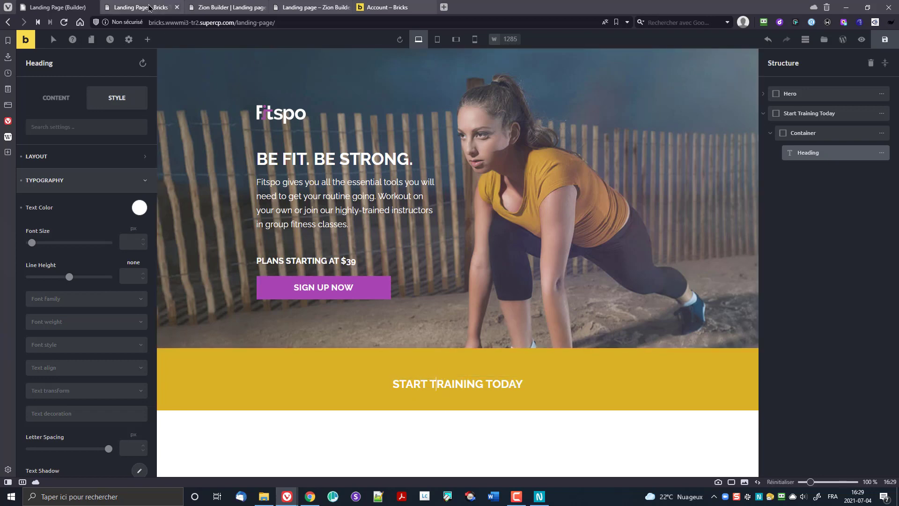
click(125, 6)
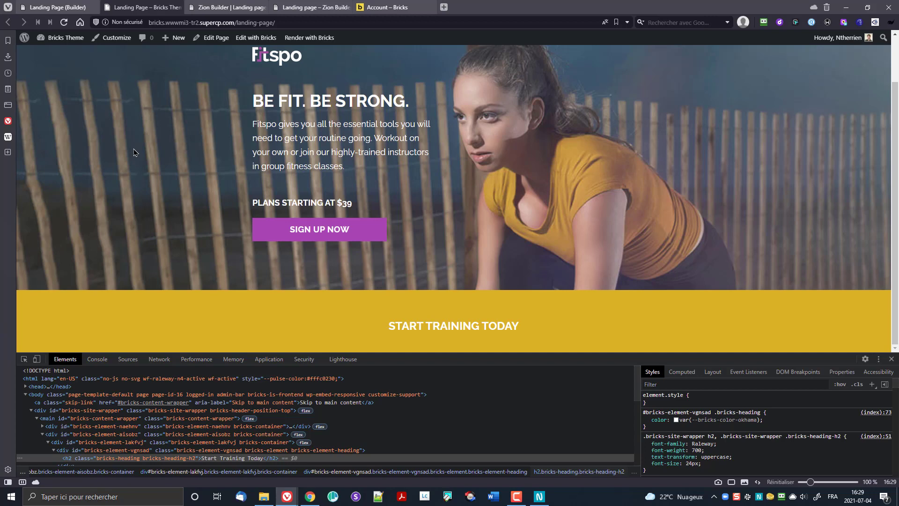
click(69, 8)
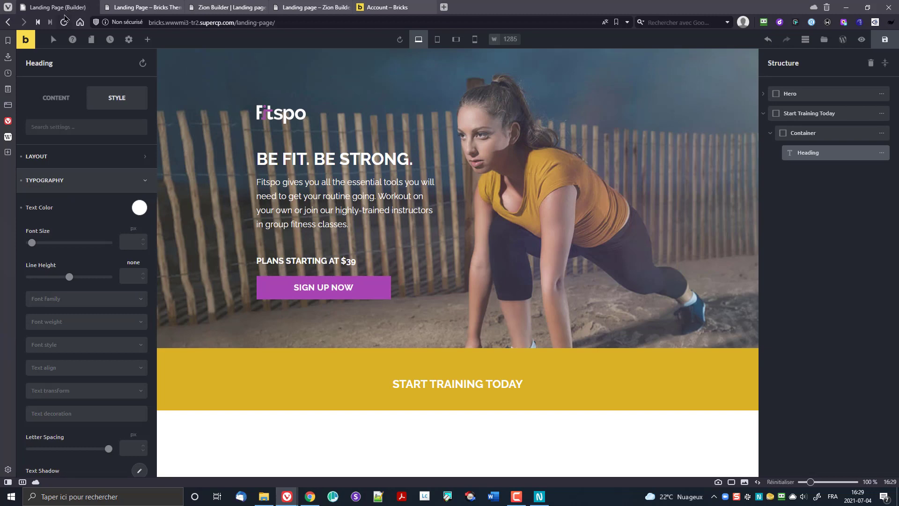
Step: Remove the Entire website condition from the Landing theme style and save
click(129, 39)
click(93, 90)
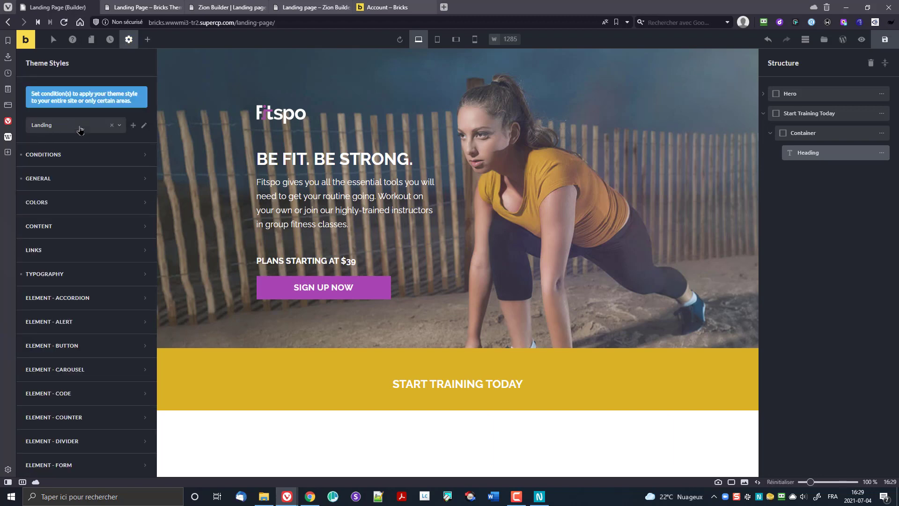
click(47, 275)
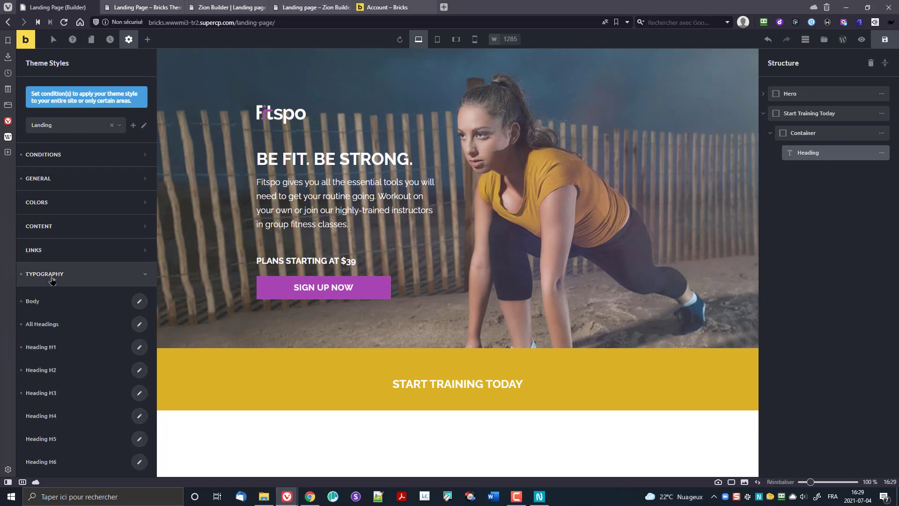
click(50, 279)
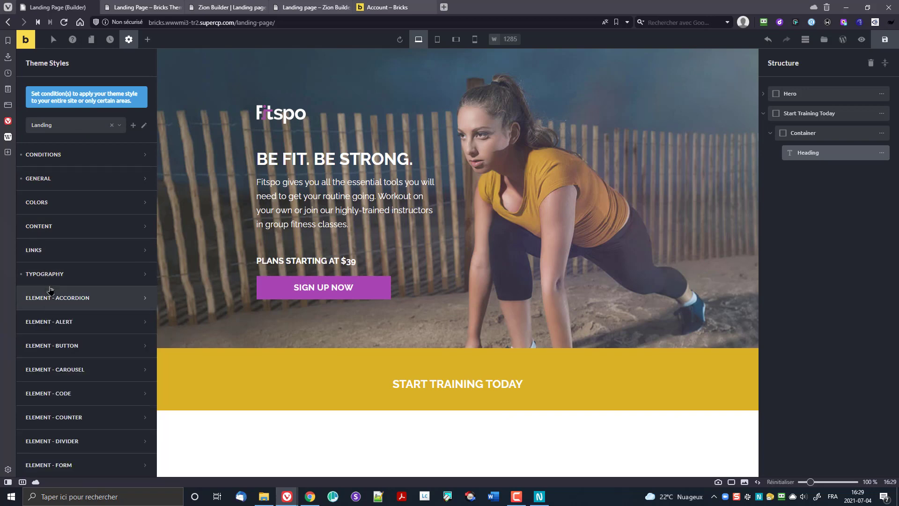
click(55, 159)
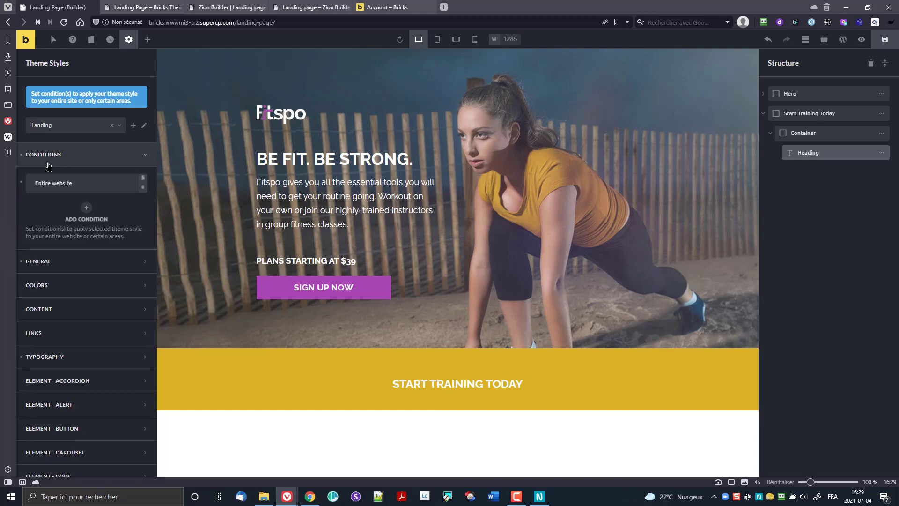
click(21, 183)
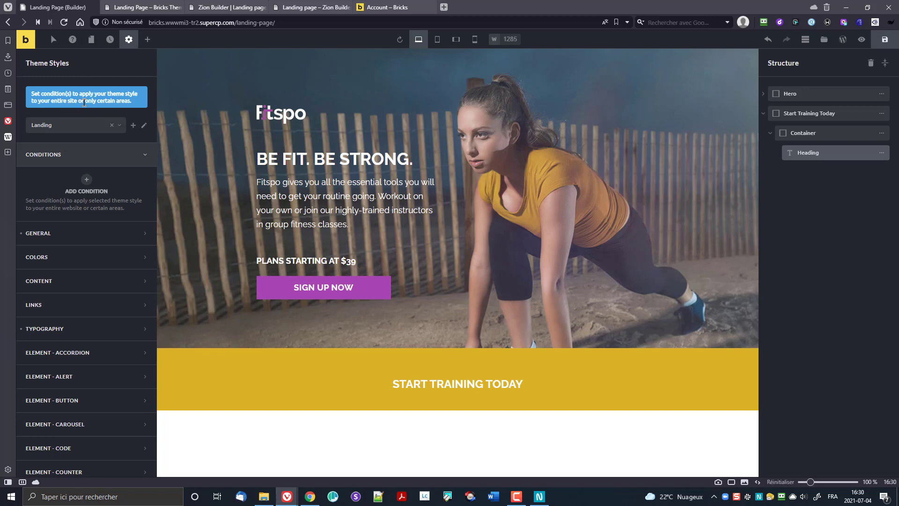
click(884, 40)
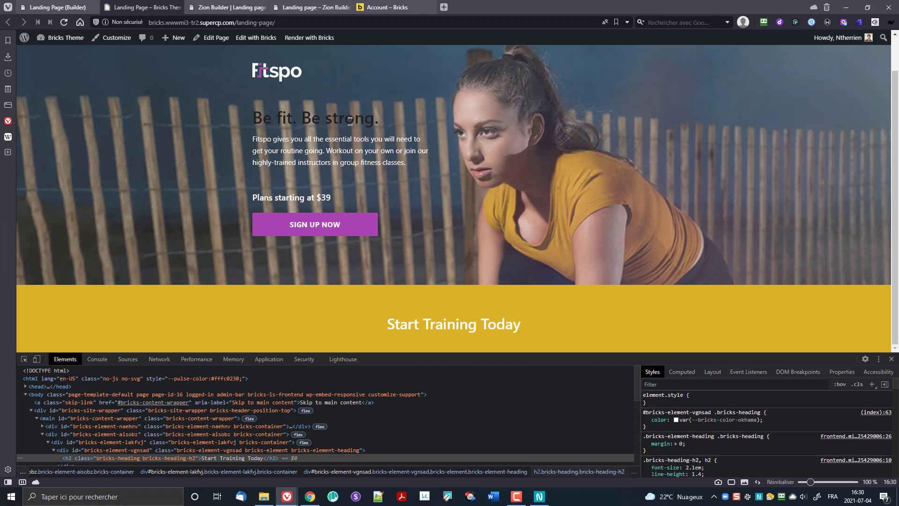
Step: Re-add an Entire website condition to the Landing theme style, then check the live page
click(56, 7)
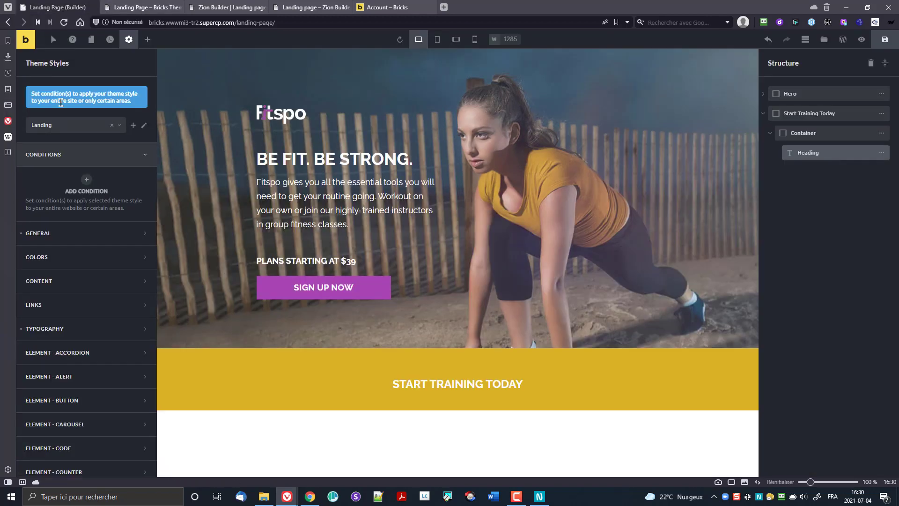
click(86, 179)
click(64, 208)
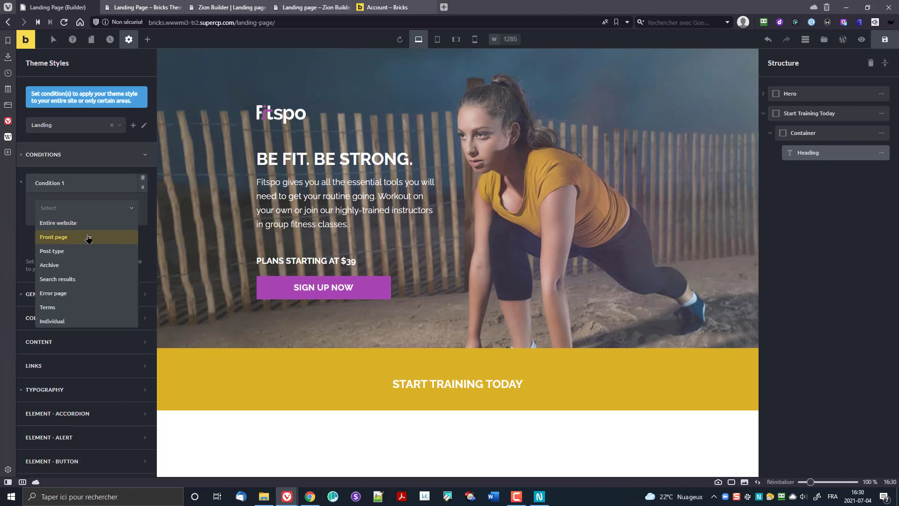
click(79, 223)
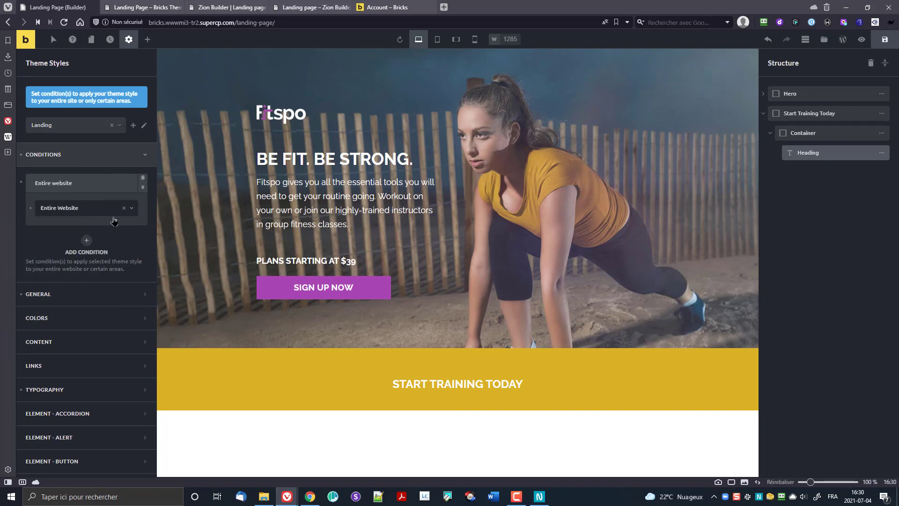
click(185, 10)
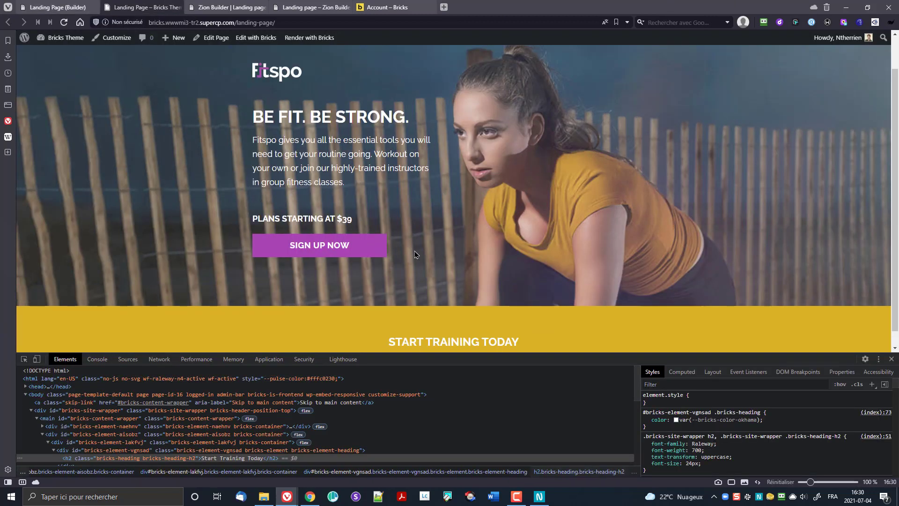
Step: Scroll the live landing page to check the uppercase headings
scroll(422, 263, down, 1)
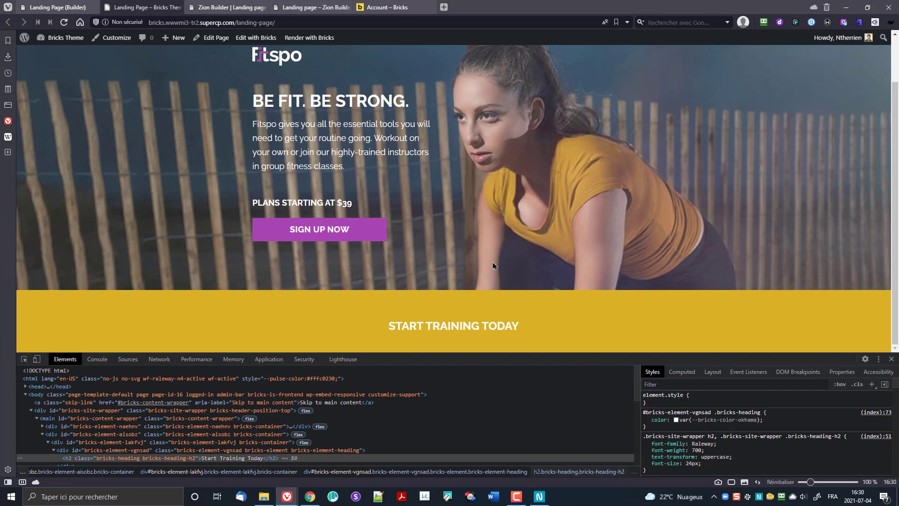
scroll(445, 234, up, 1)
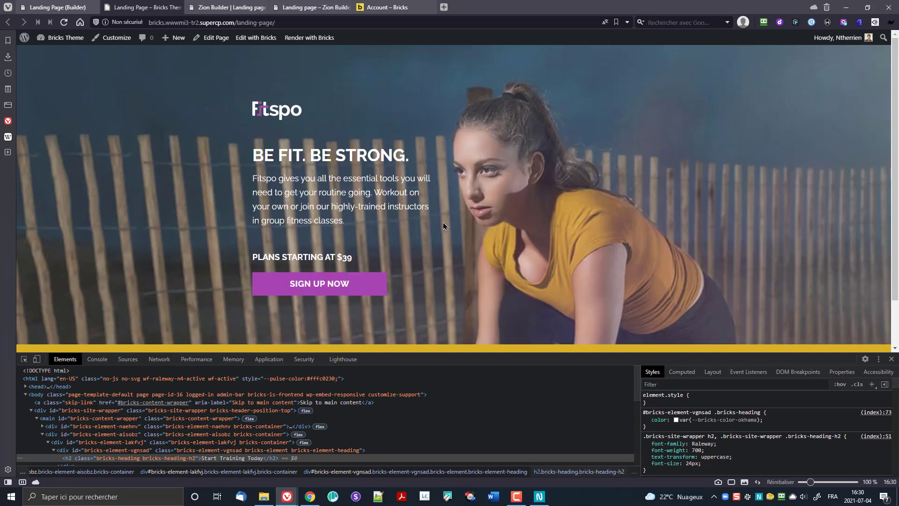
scroll(539, 213, down, 1)
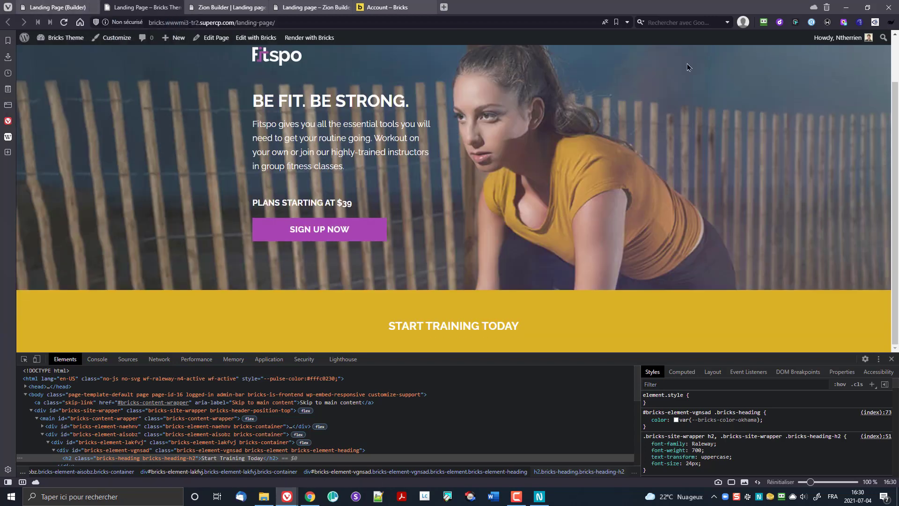
click(68, 8)
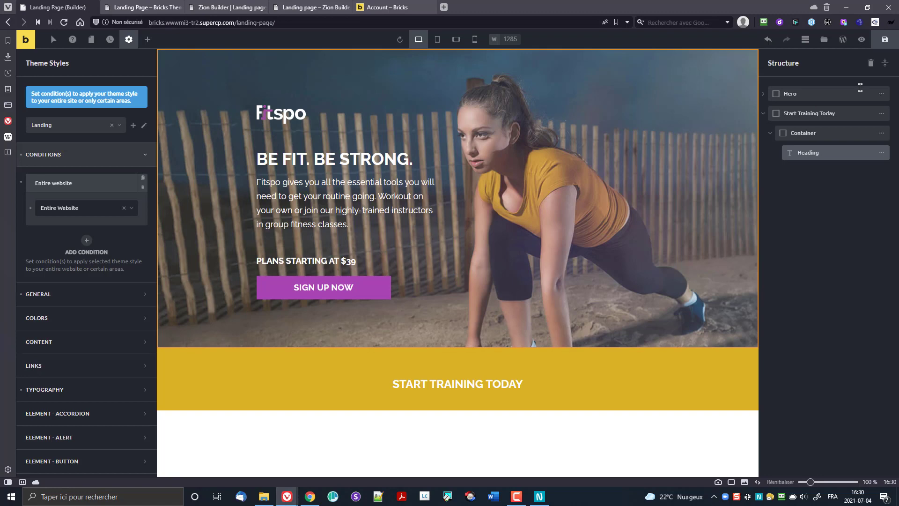
Step: Preview the page in the builder, view it on the front end, then leave preview
click(862, 39)
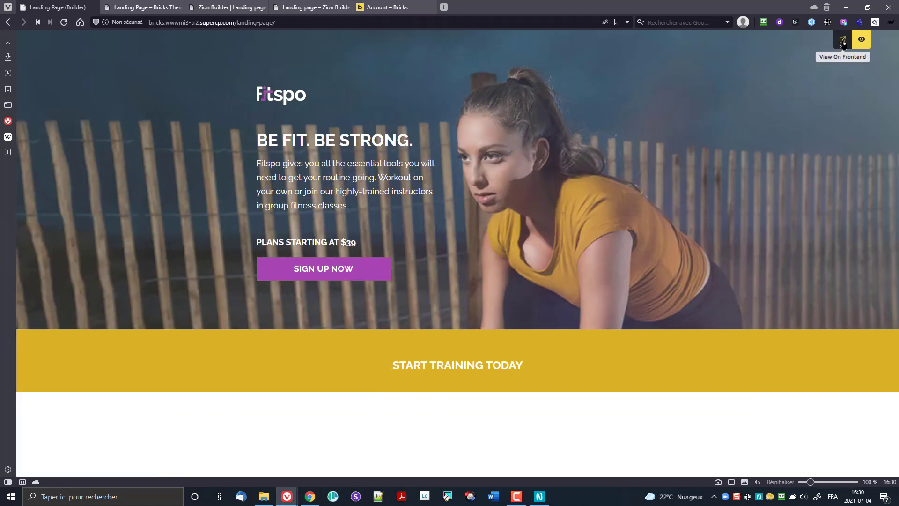
click(841, 39)
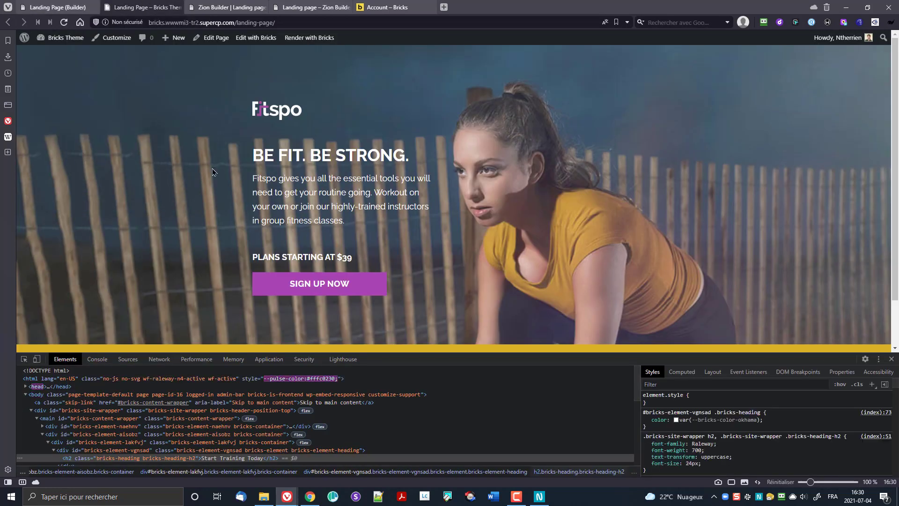
click(57, 7)
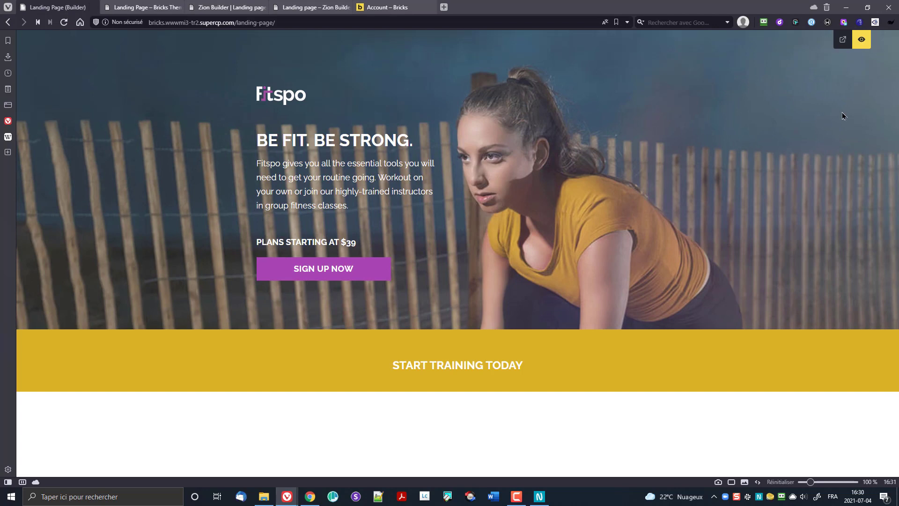
click(862, 40)
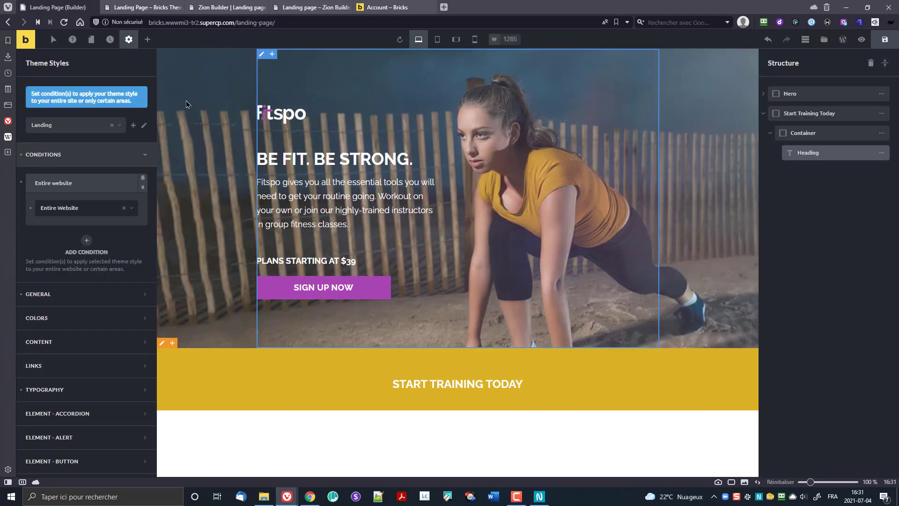
Step: Collapse the conditions, keep the Landing theme style, and select the Start Training Today heading
click(146, 156)
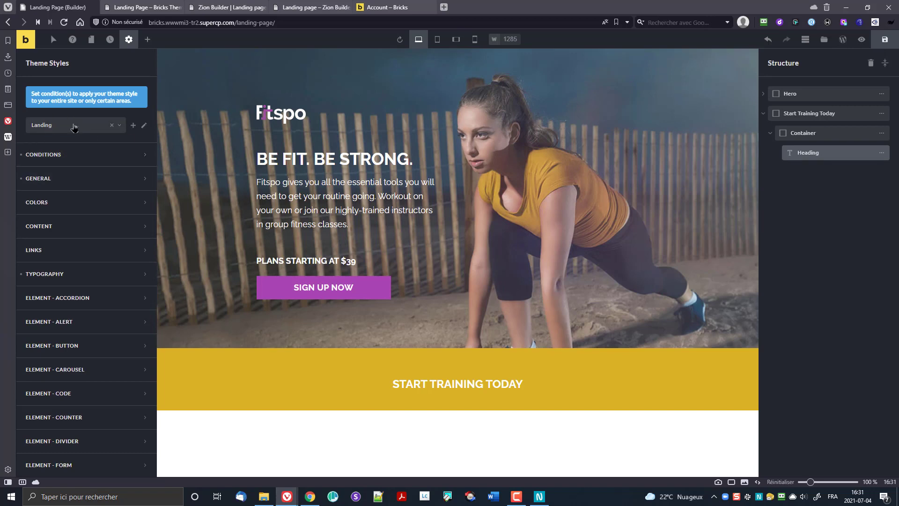
click(50, 126)
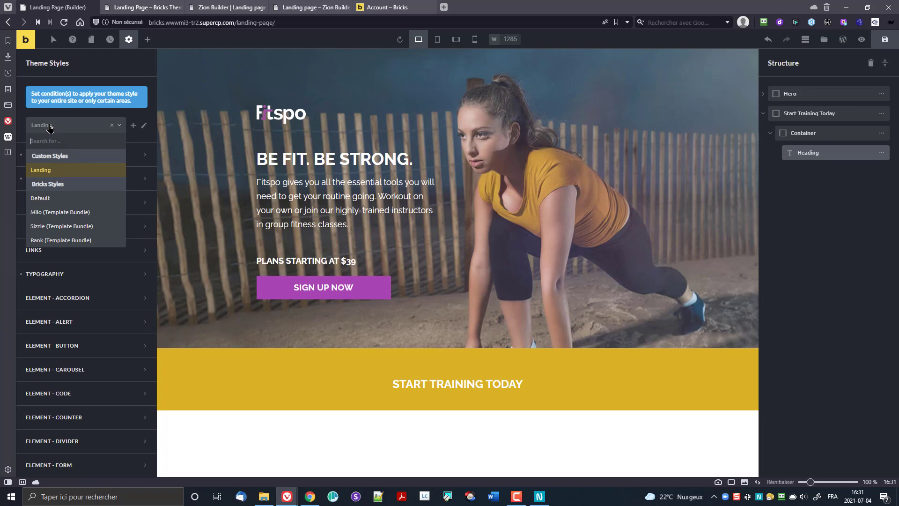
click(50, 127)
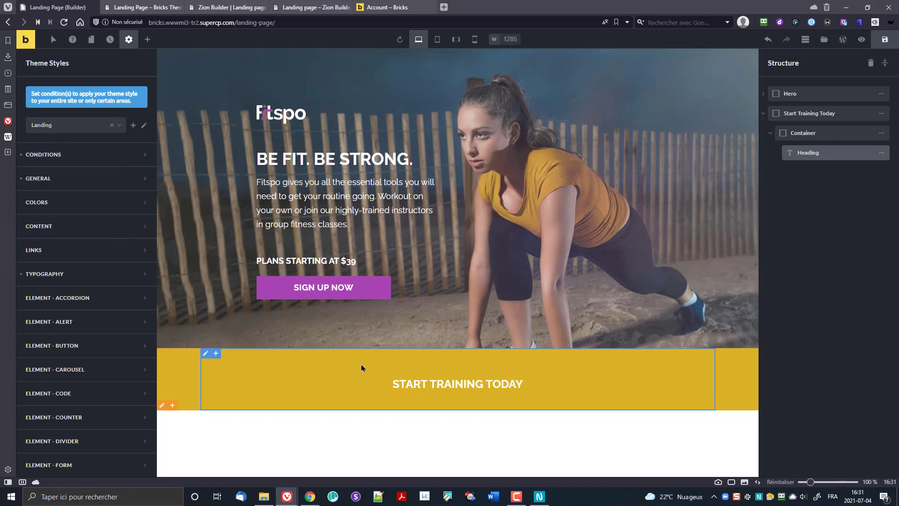
click(799, 153)
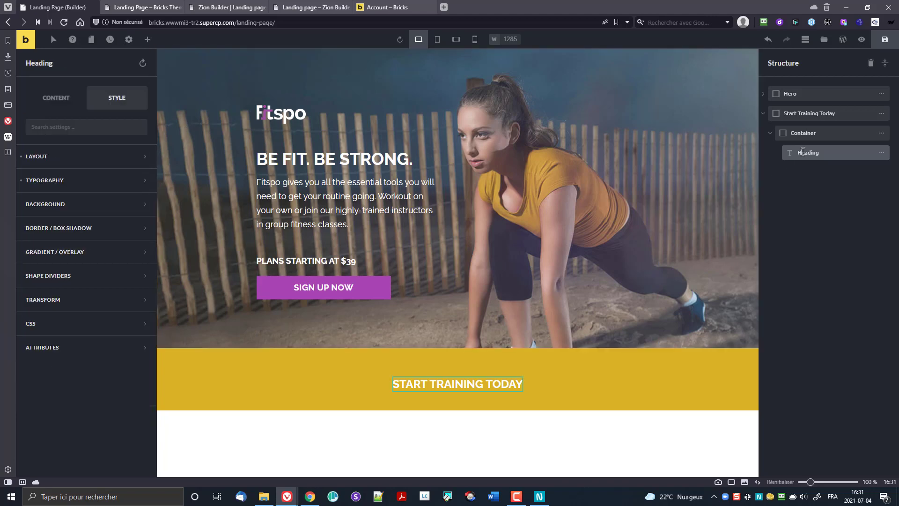
Step: Choose a Container layout with 3 inner containers from the Elements panel
click(153, 39)
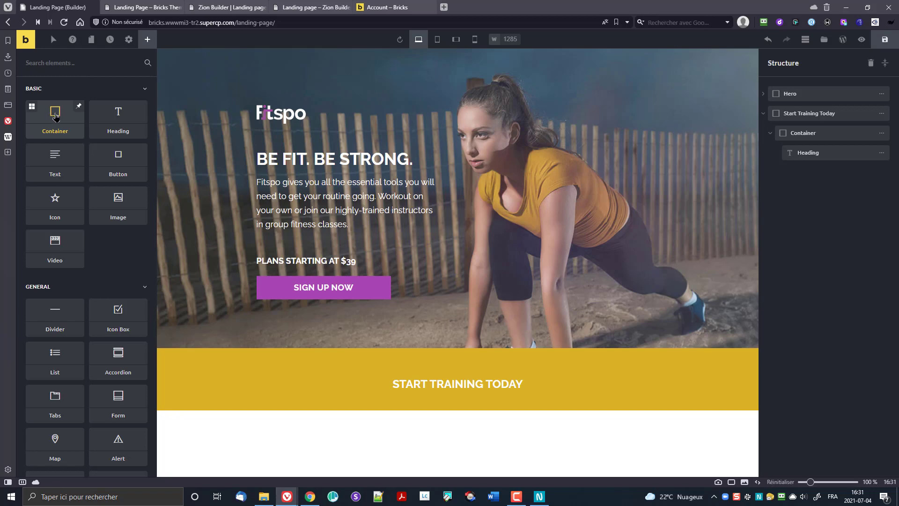
click(32, 108)
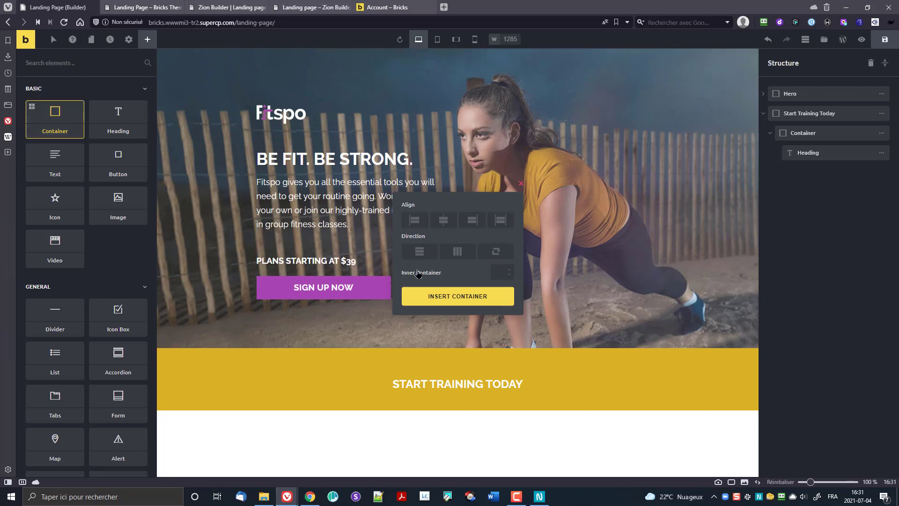
text(3)
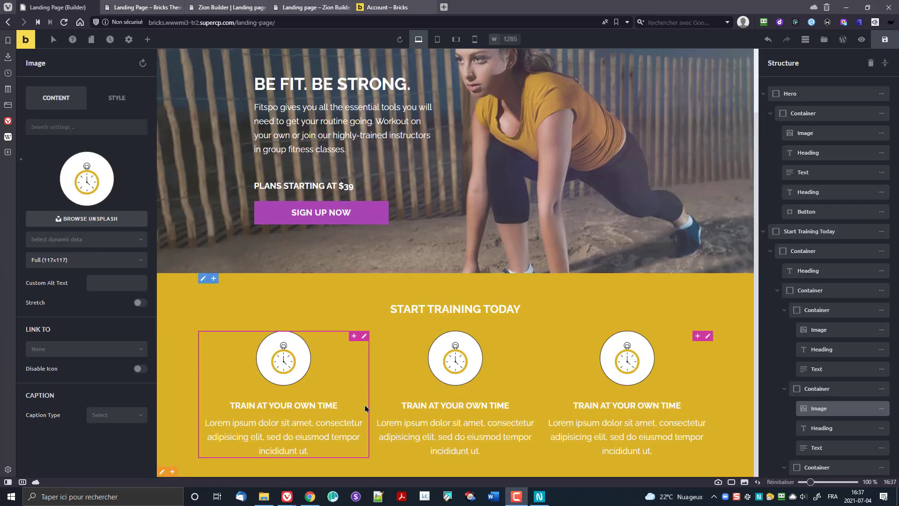
Step: Replace the middle column's stopwatch image with the monitor icon from the Media Library
click(458, 358)
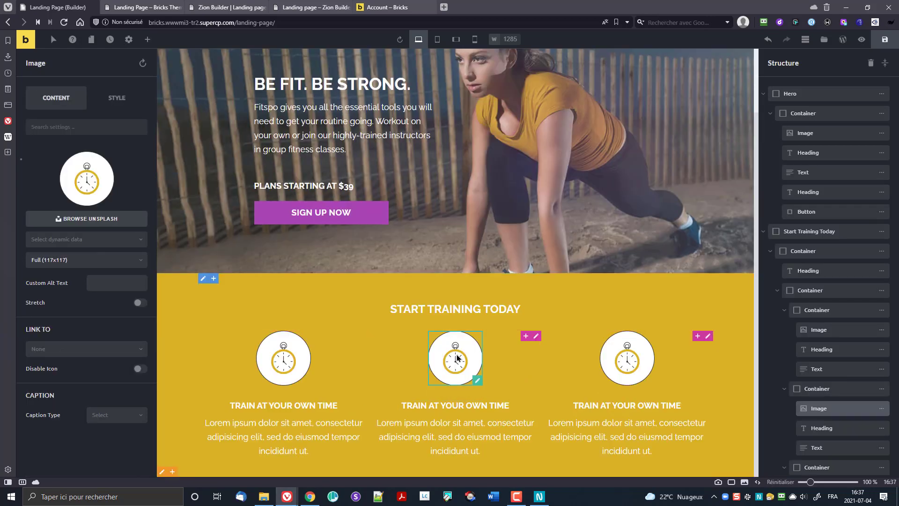
click(88, 177)
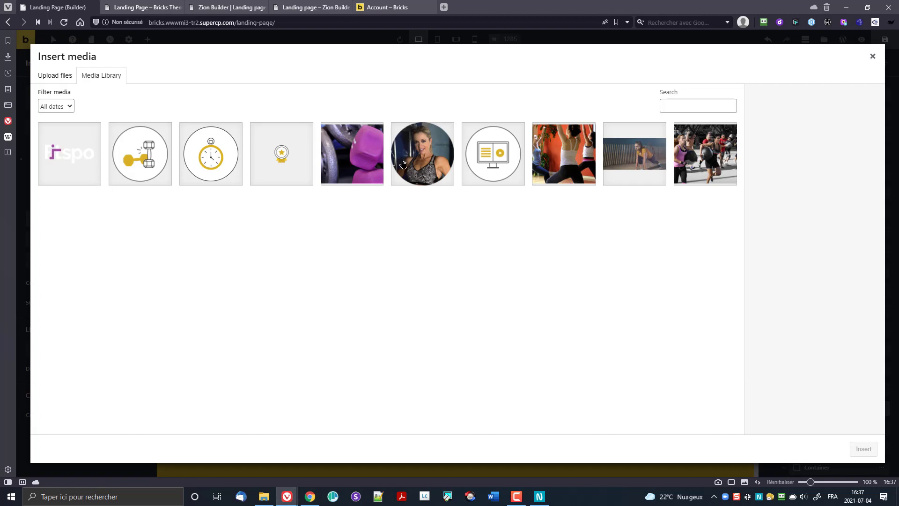
click(495, 156)
click(863, 449)
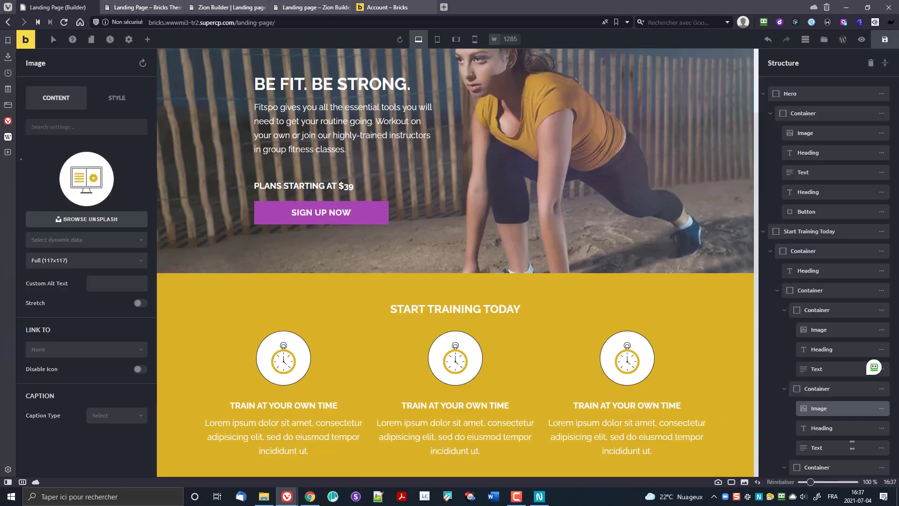
Step: Retitle the middle column heading 'Training ebooks & videos'
double_click(445, 405)
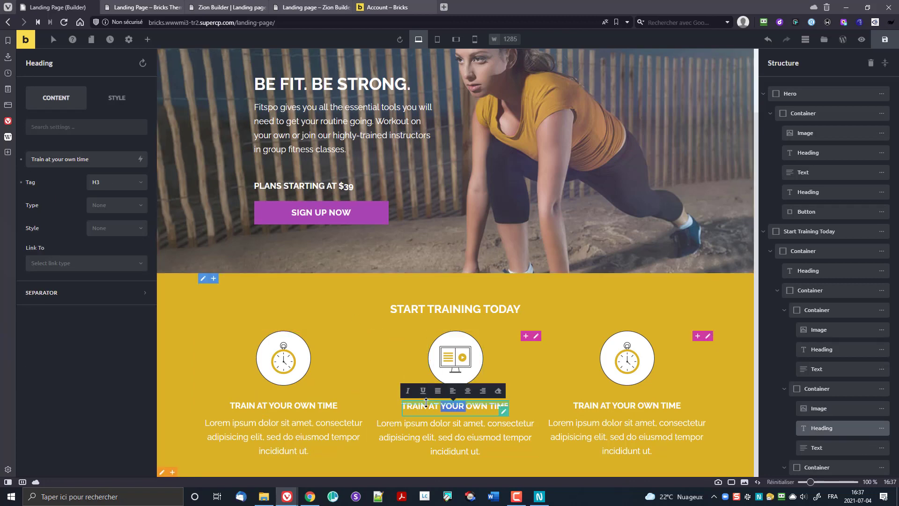
triple_click(420, 405)
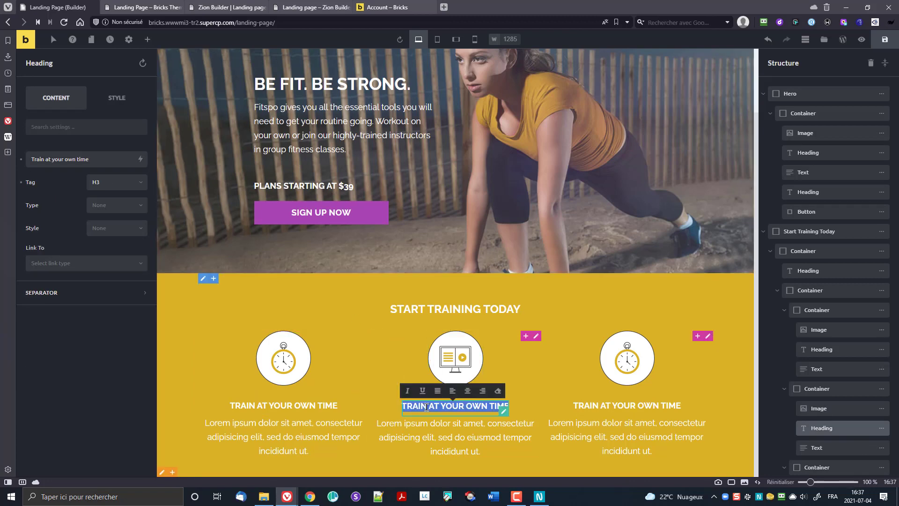
text(T)
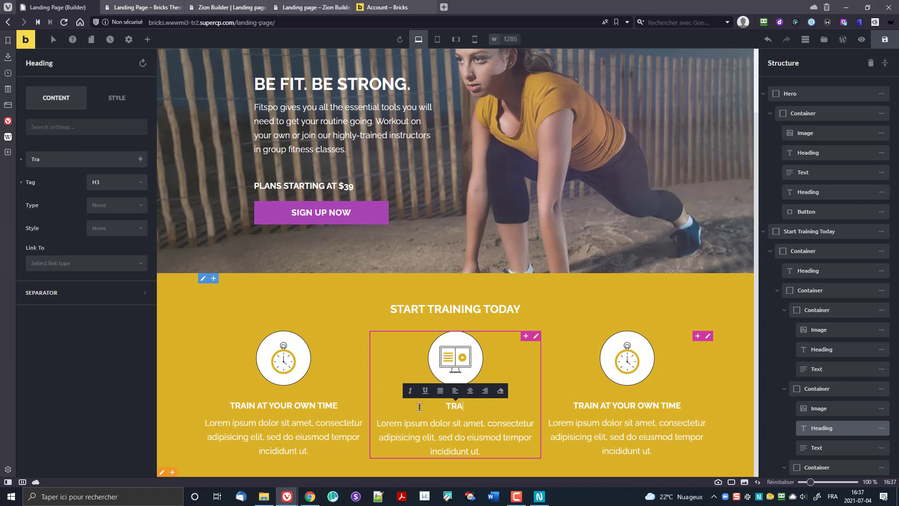
text(raining at)
key(BackSpace)
key(BackSpace)
text(ebooks a)
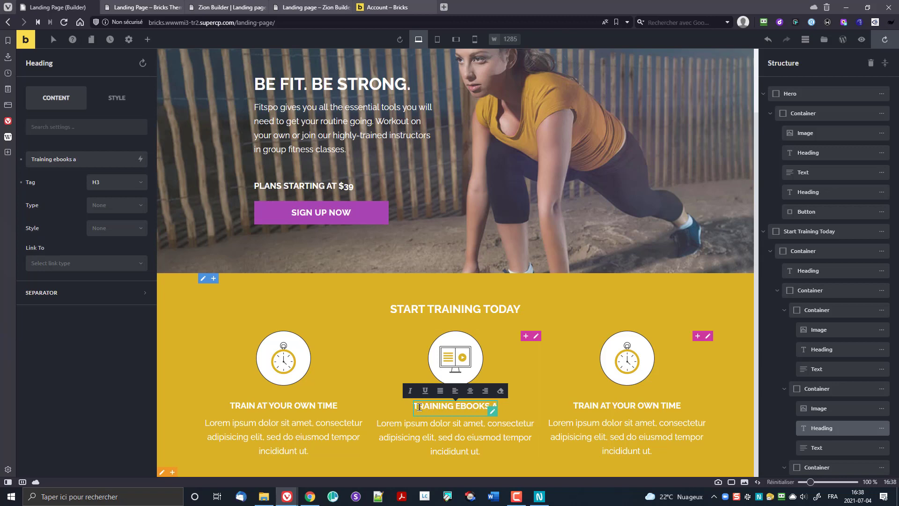
key(BackSpace)
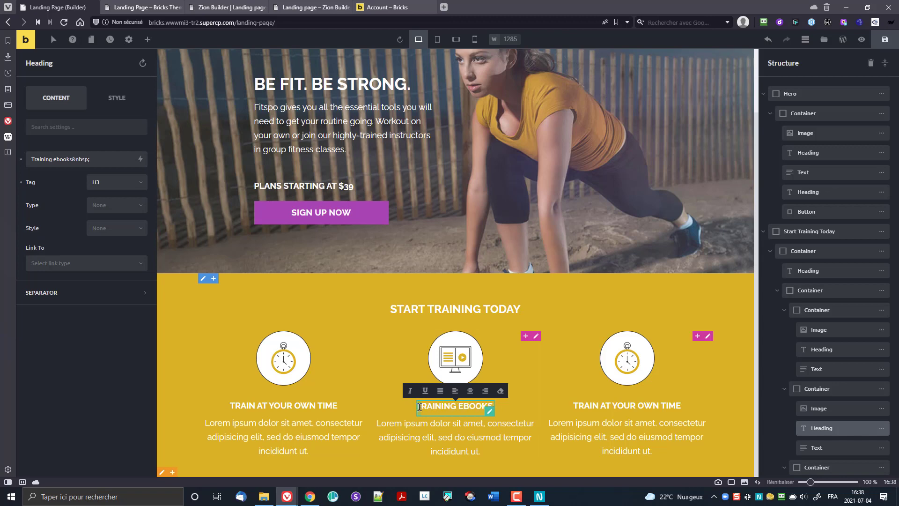
text(& videos)
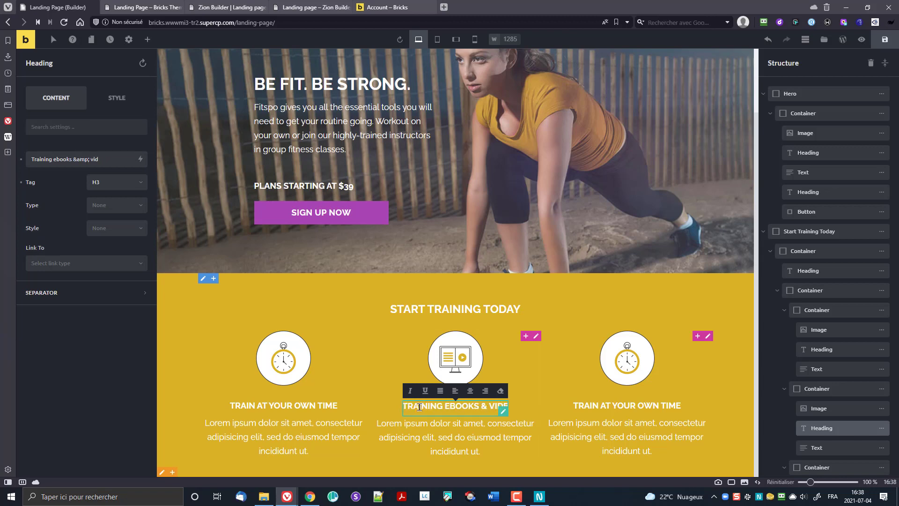
click(620, 355)
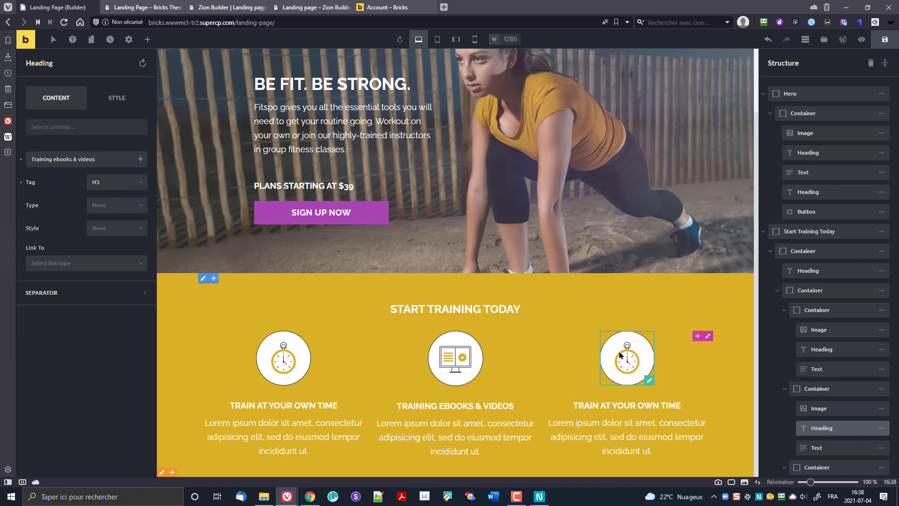
Step: Replace the third column's image with the dumbbell icon from the Media Library
click(101, 183)
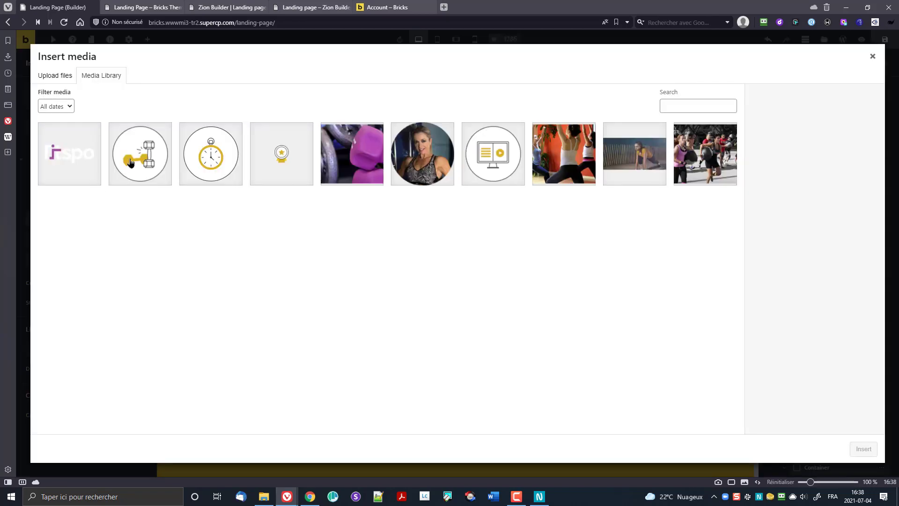
click(154, 161)
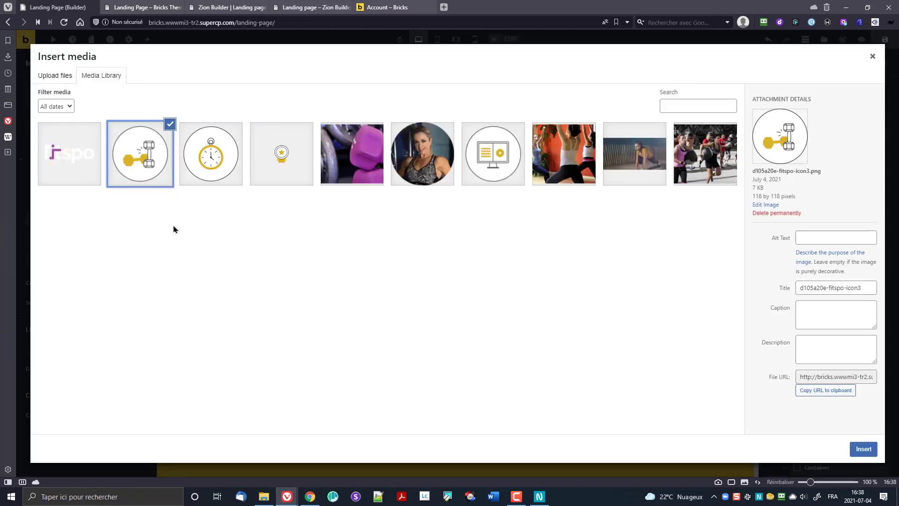
click(864, 450)
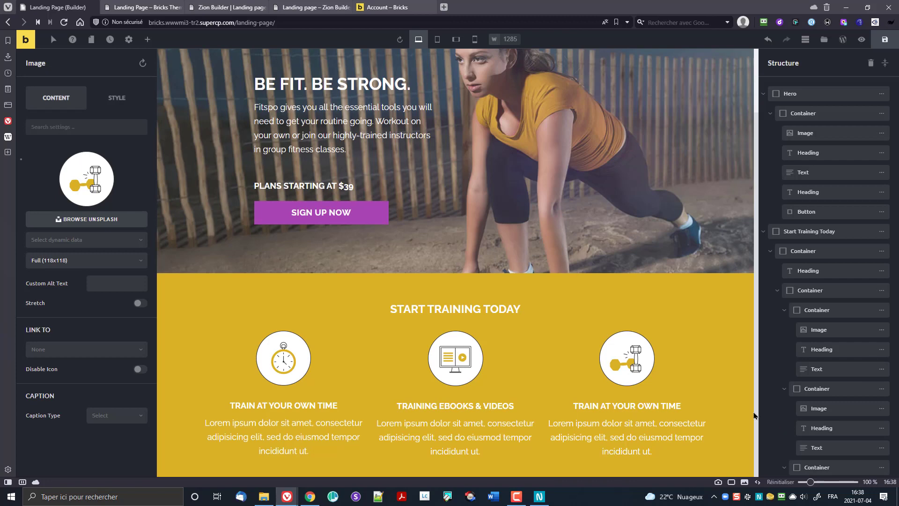
Step: Retitle the third column heading 'Resistance training' and save the page
click(613, 406)
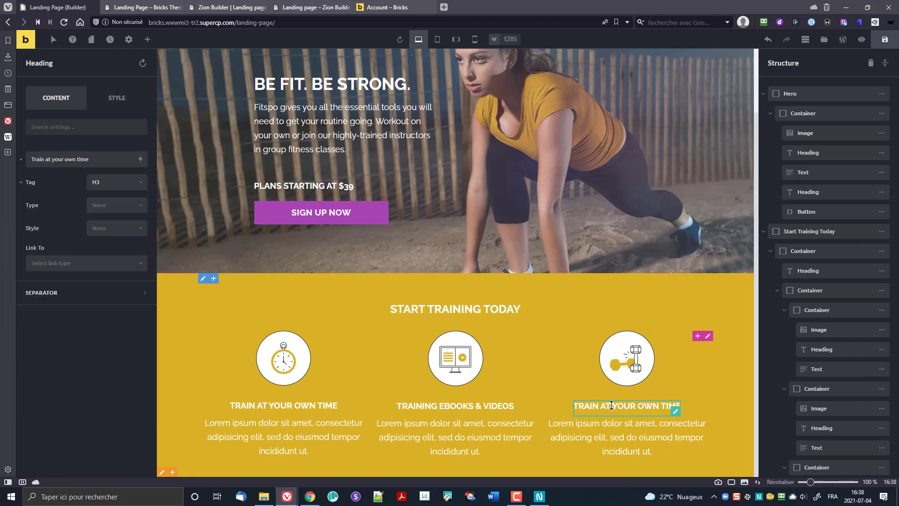
triple_click(614, 407)
text(R)
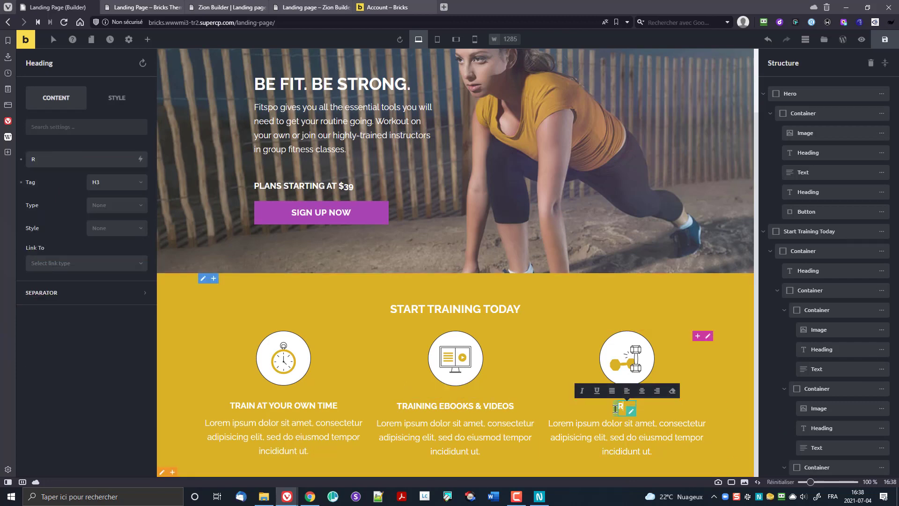
text(esistance training)
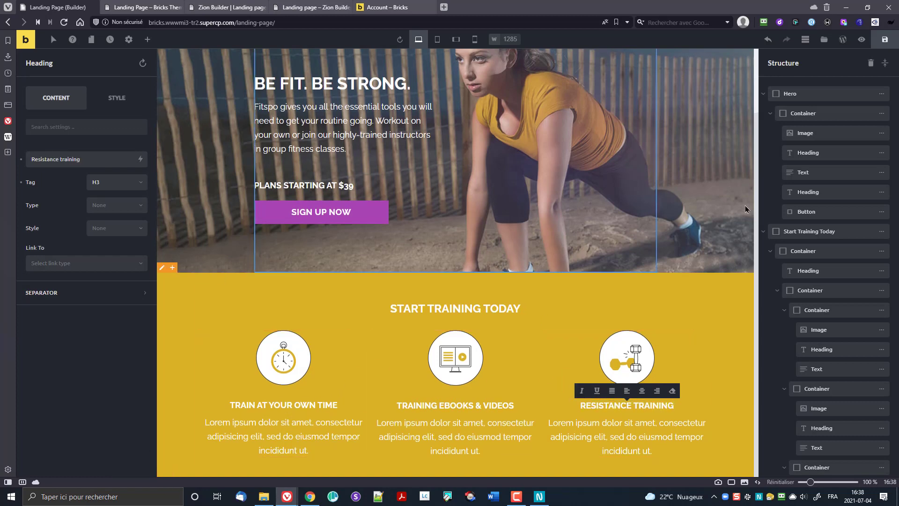
click(885, 40)
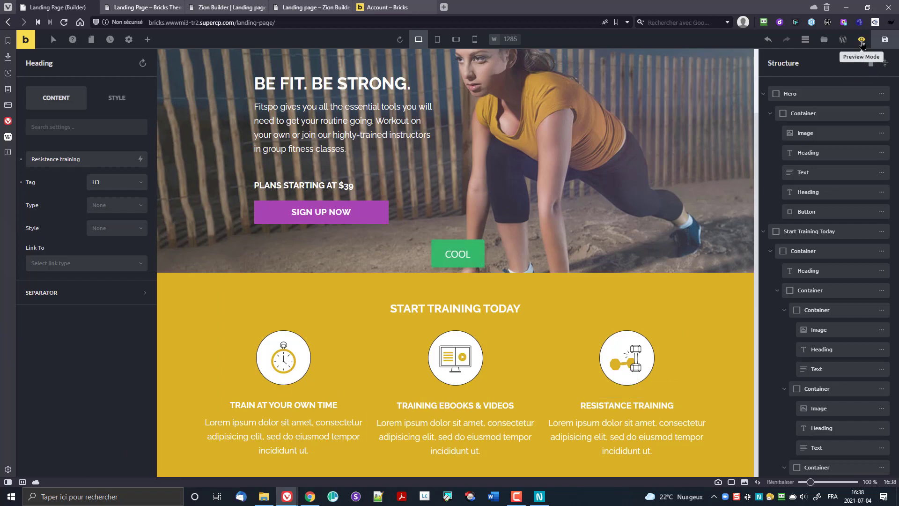
Step: Close DevTools on the live tab, then save the landing page in the builder
click(161, 8)
scroll(580, 213, down, 4)
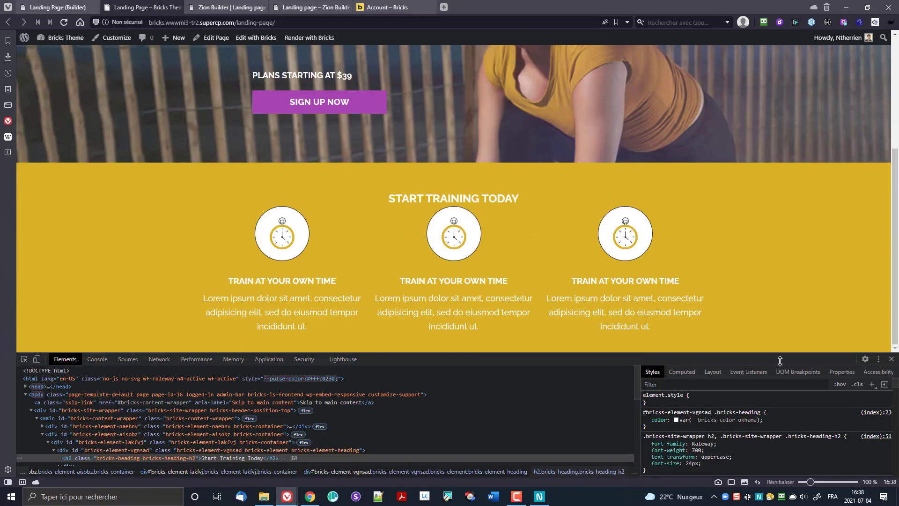
click(891, 359)
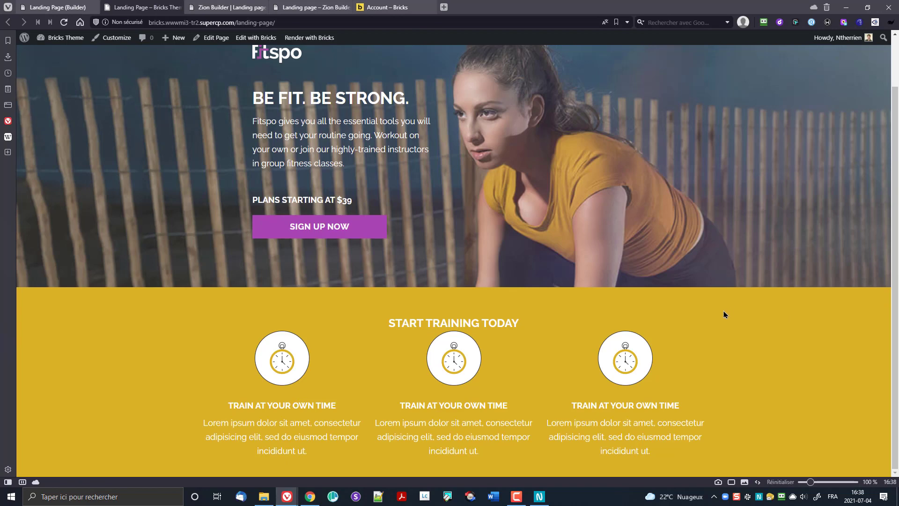
click(56, 7)
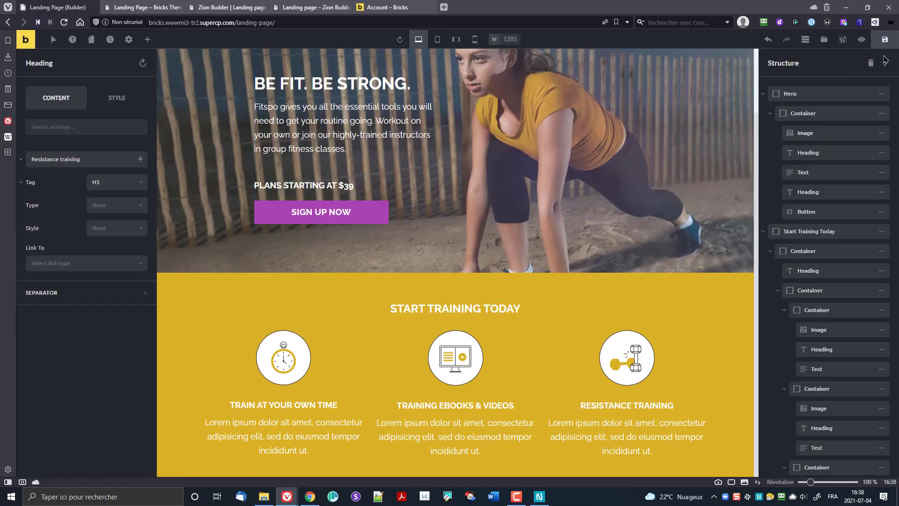
click(885, 40)
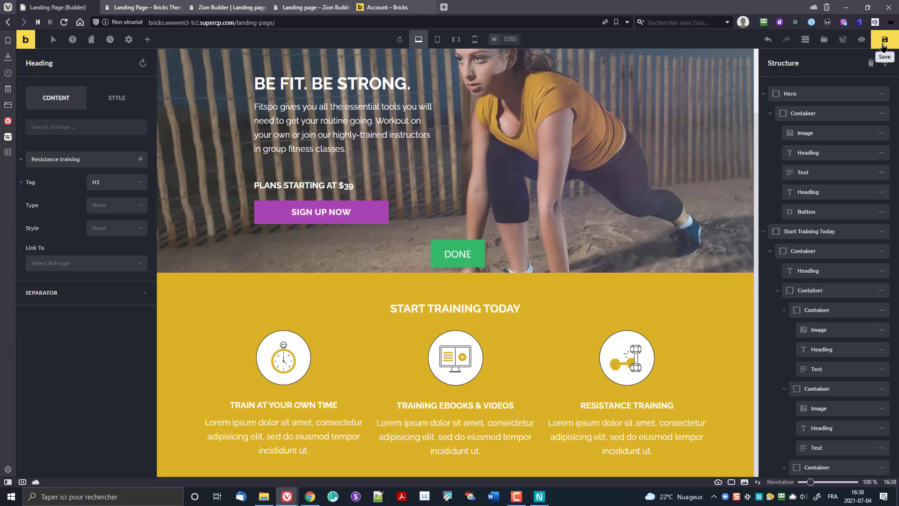
Step: Preview the page, check it on the live front end, then resume editing
click(861, 40)
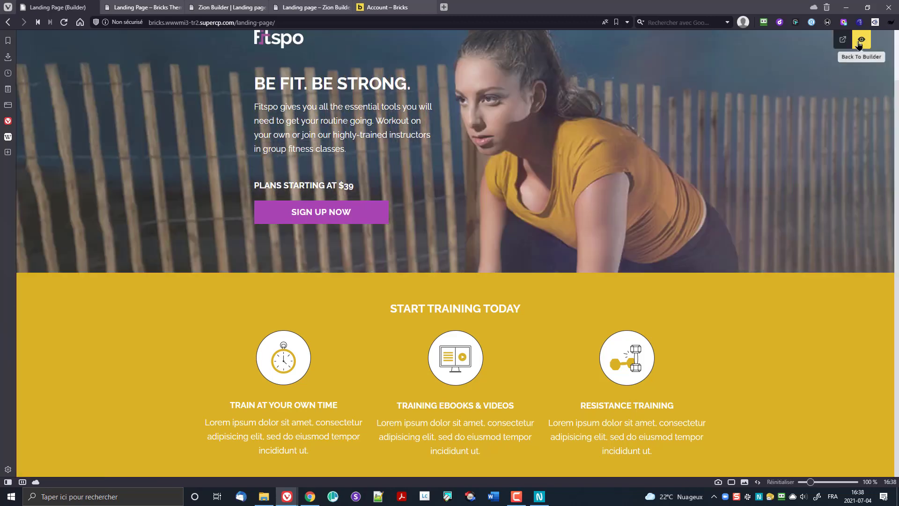
click(843, 40)
click(143, 7)
scroll(490, 284, down, 2)
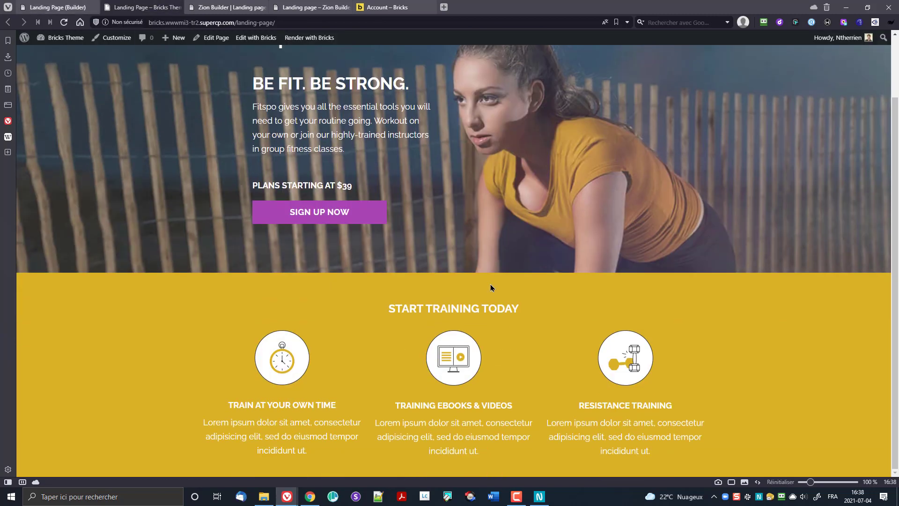
scroll(487, 281, up, 2)
scroll(461, 278, down, 2)
click(56, 7)
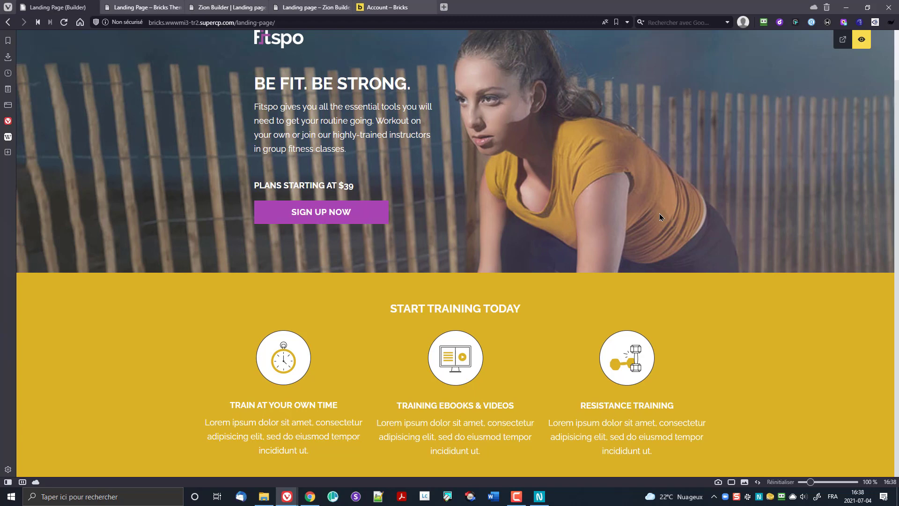
click(866, 40)
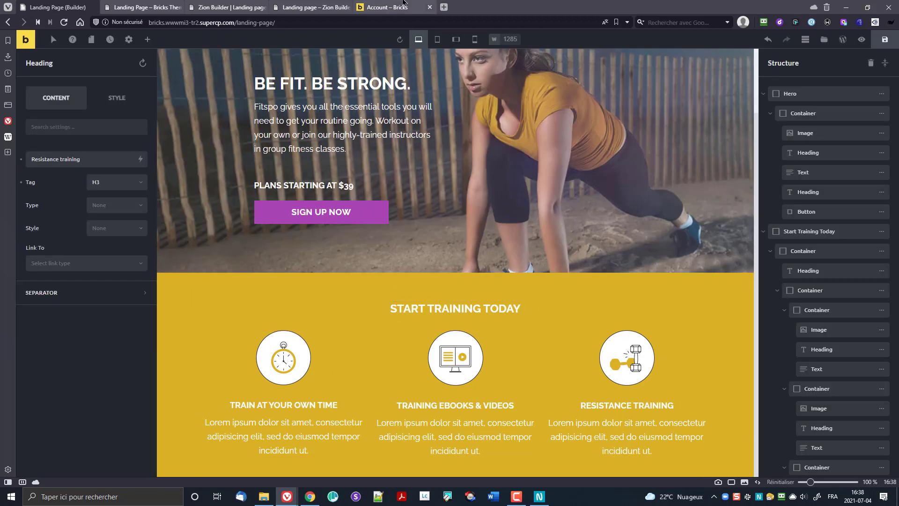
Step: Close the Bricks account page and search Zion Builder's elements for 'he' below the hero
click(214, 14)
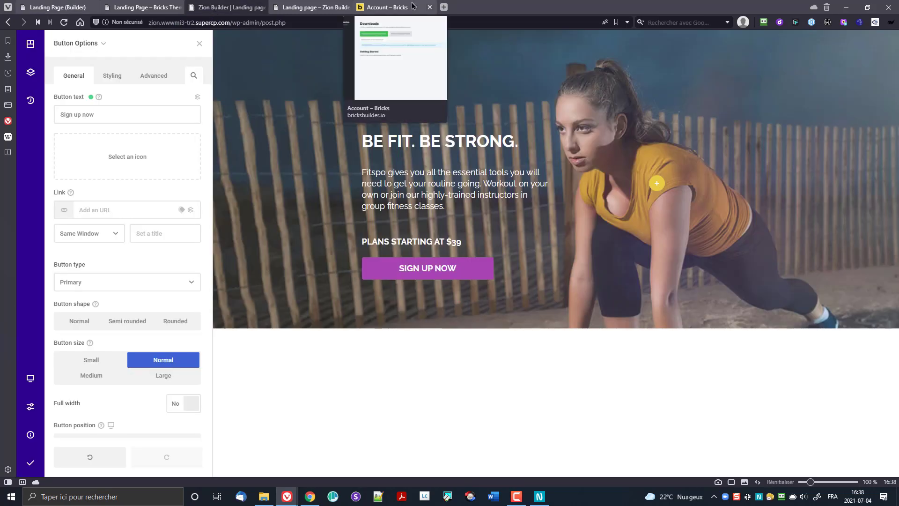
click(430, 7)
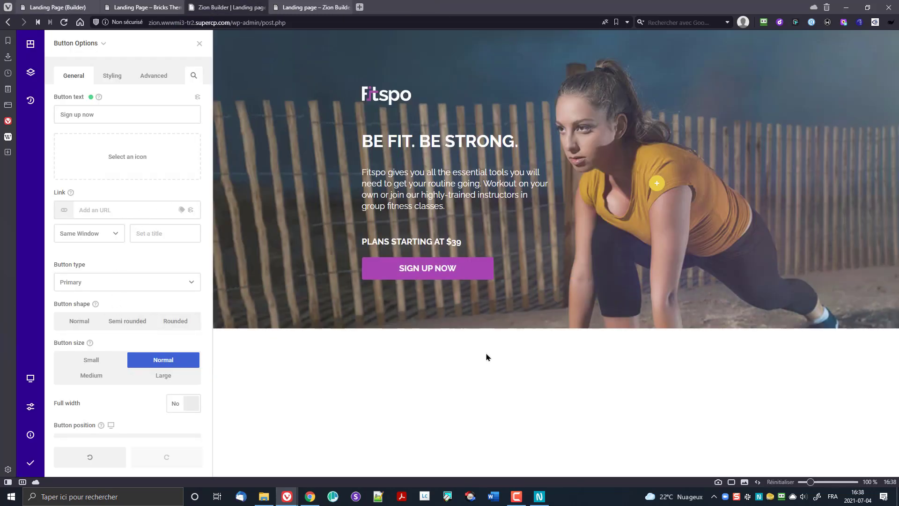
click(557, 327)
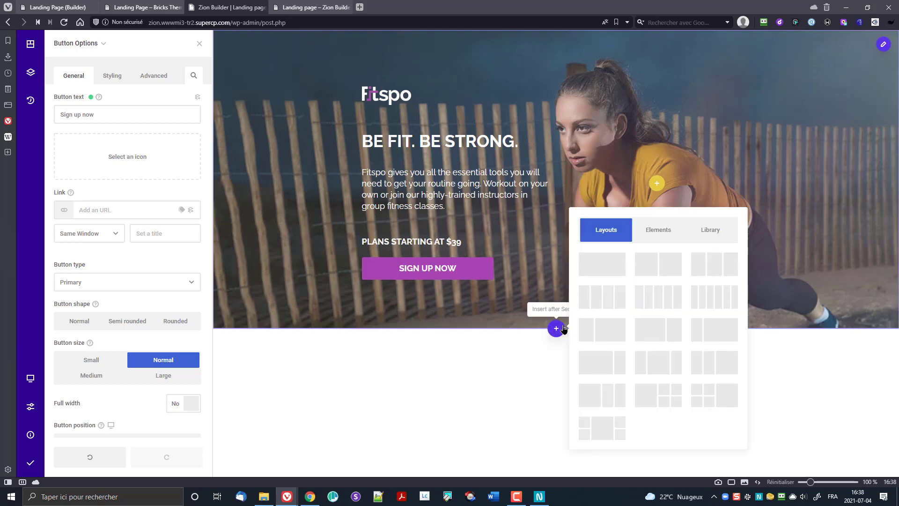
click(659, 230)
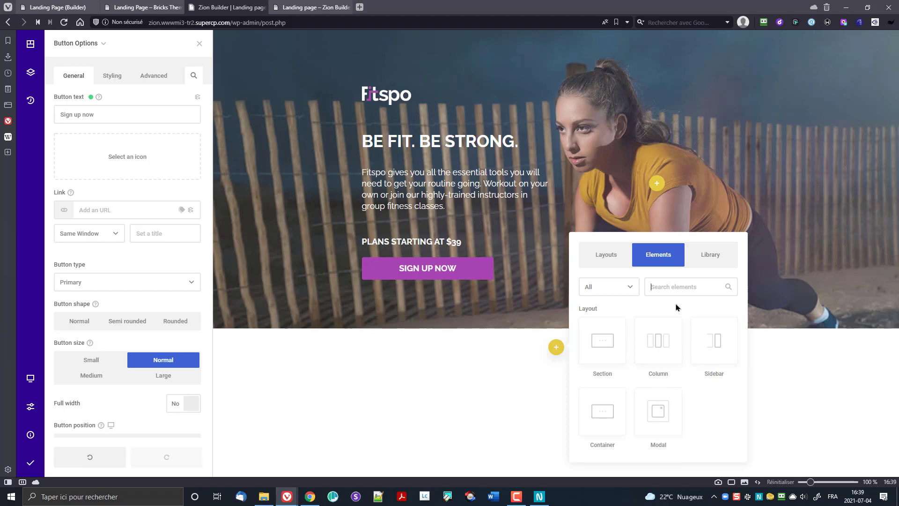
text(he)
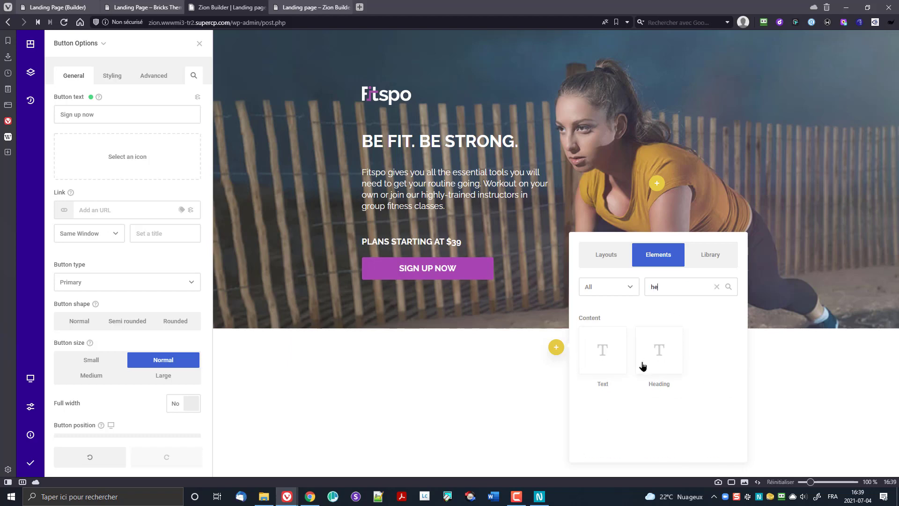
Step: Insert a Heading element and give it about 60px top and 41px bottom padding
click(660, 351)
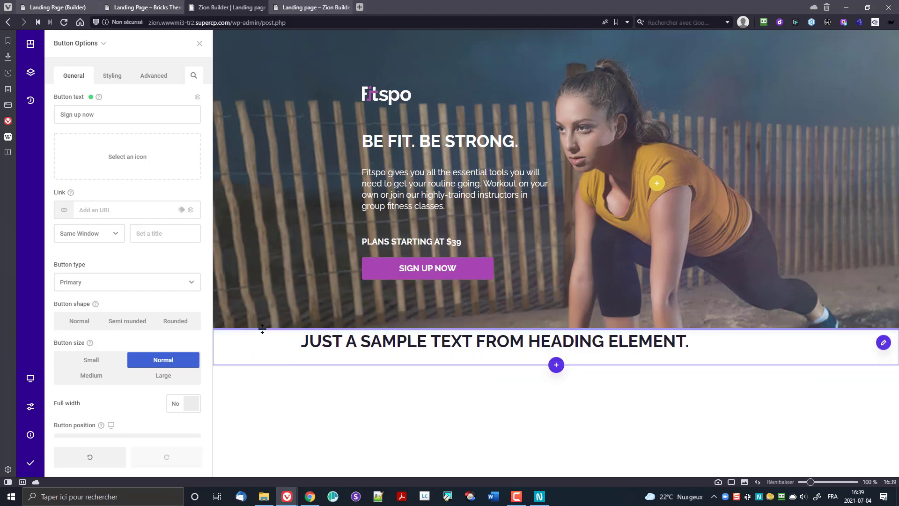
drag(263, 332, 273, 359)
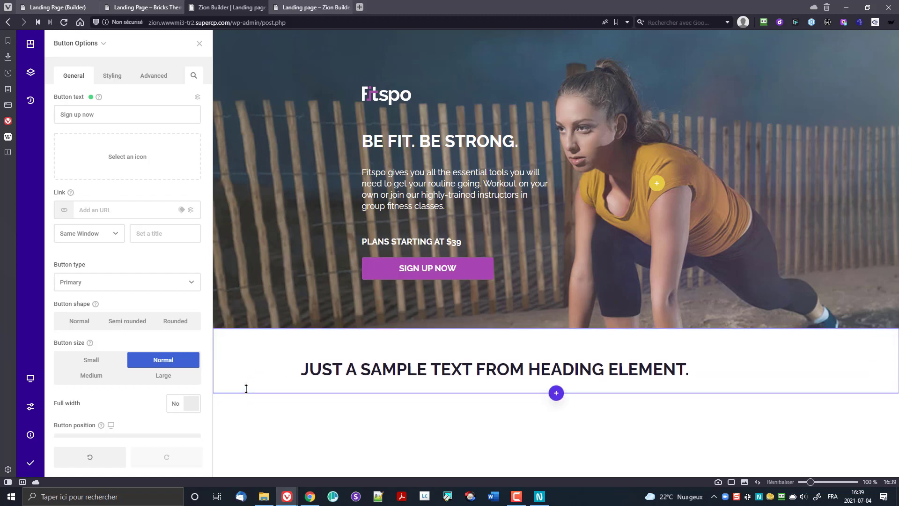
drag(246, 393, 252, 408)
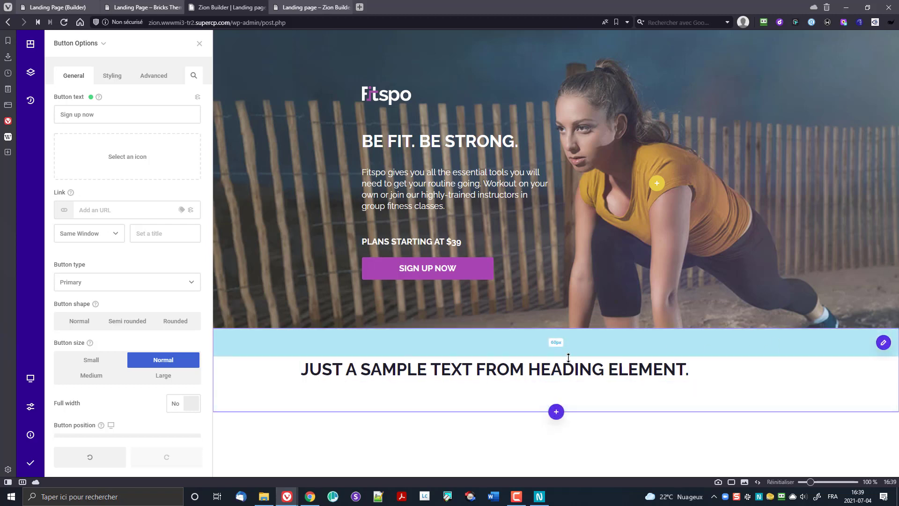
Step: Change the section's inner content width from 1120px to 1200px in Section Options > General
click(884, 343)
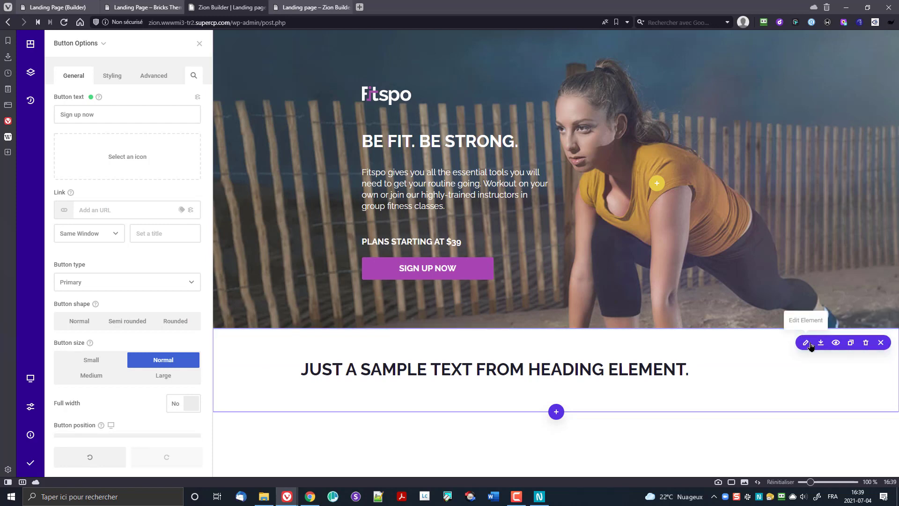
click(811, 345)
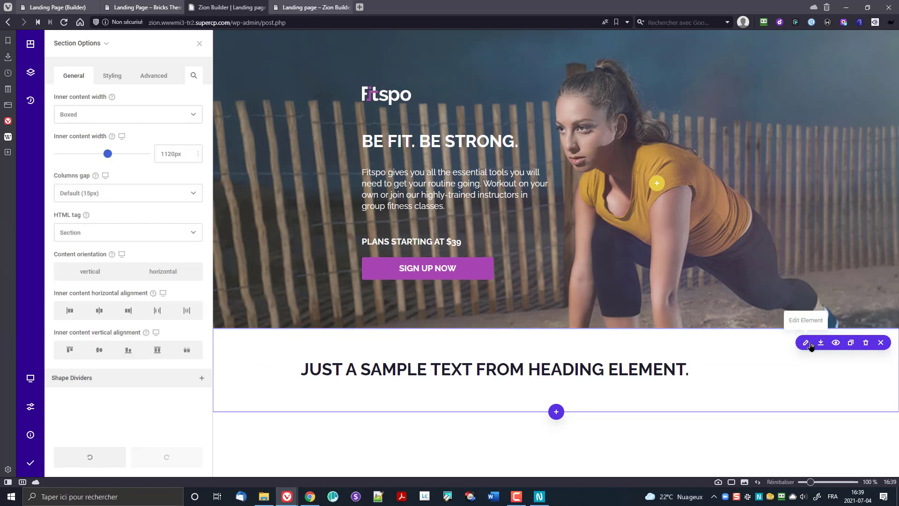
click(123, 77)
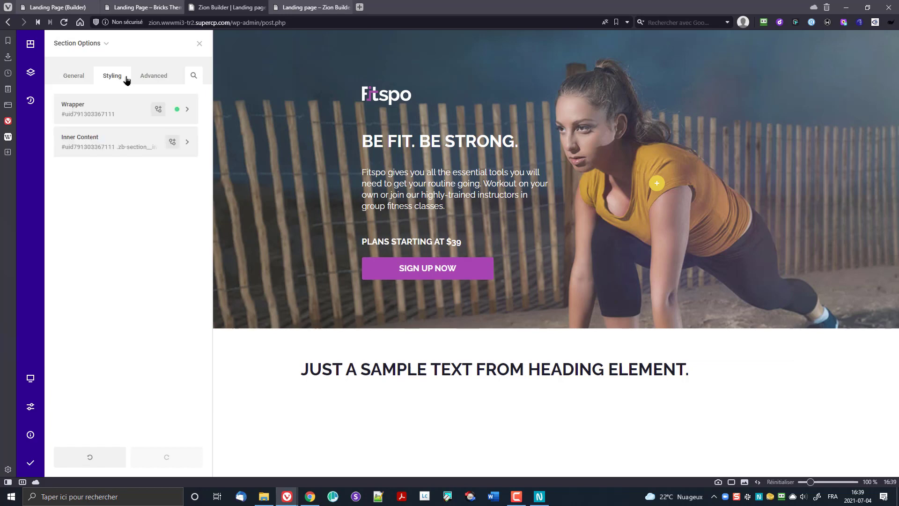
click(74, 76)
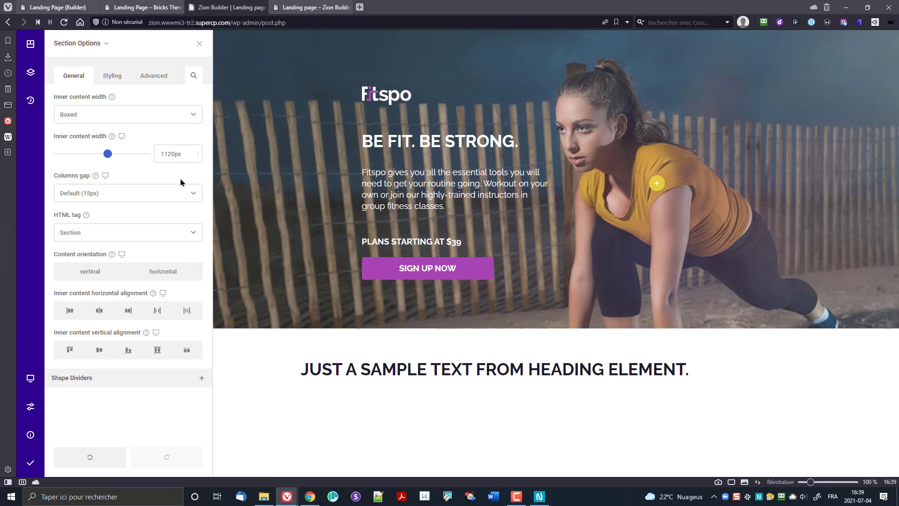
key(BackSpace)
key(Right)
text(0)
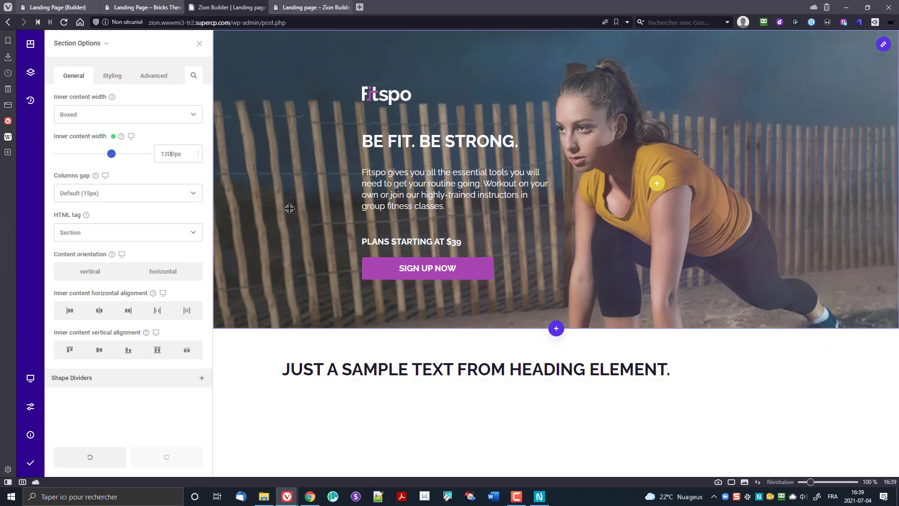
click(286, 8)
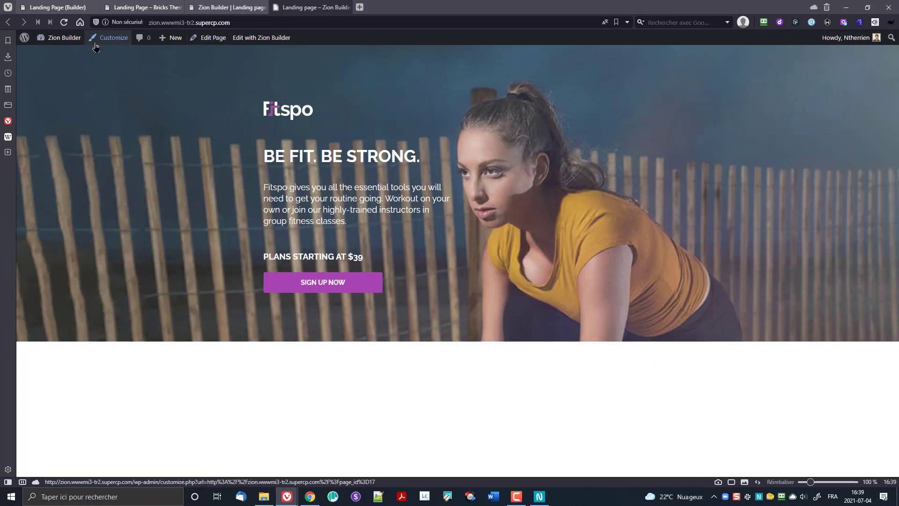
click(95, 44)
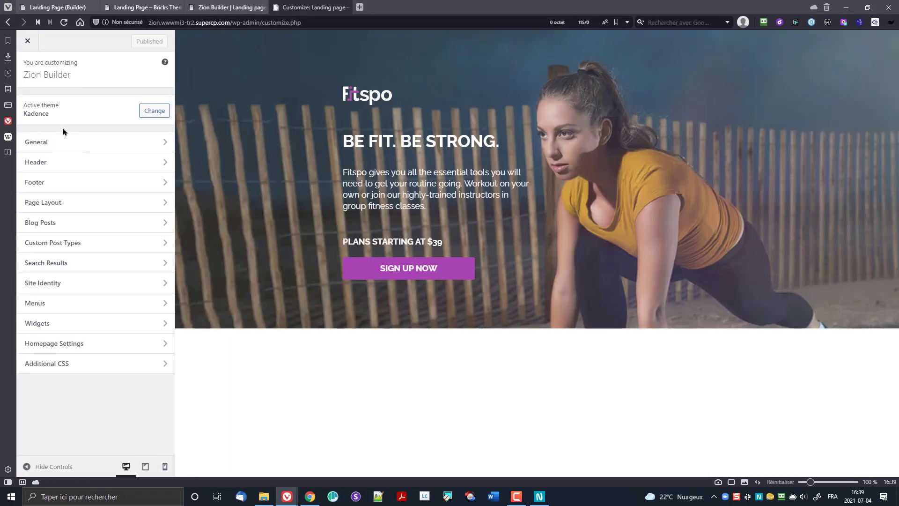
click(63, 148)
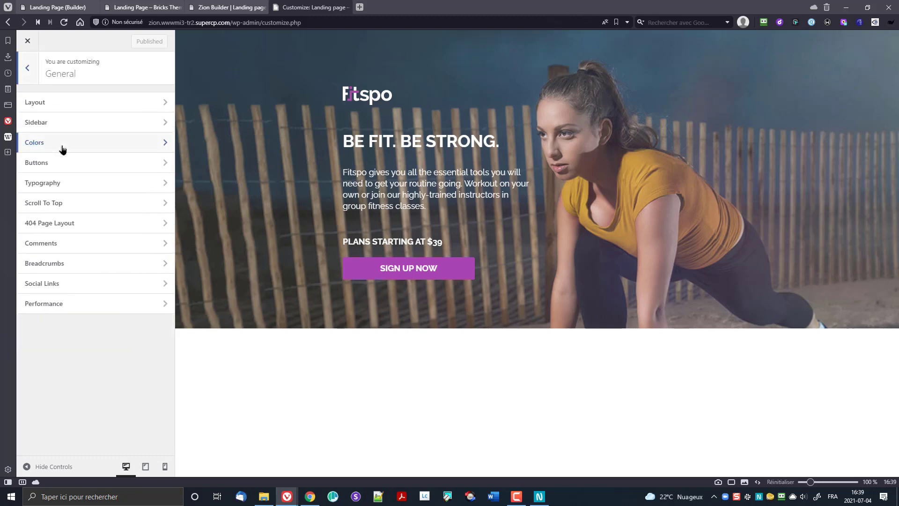
click(57, 105)
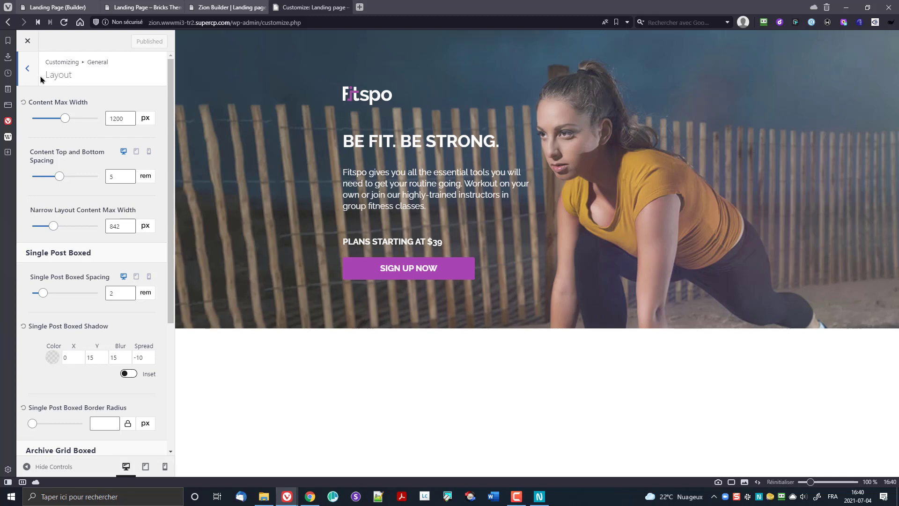
click(27, 41)
click(27, 40)
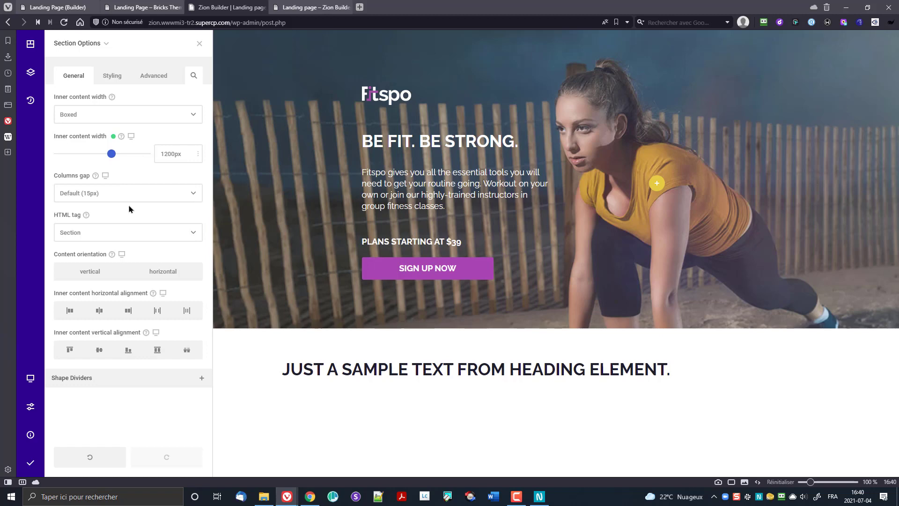
Step: Give the heading section's wrapper a mustard-yellow global background colour
click(115, 75)
click(106, 116)
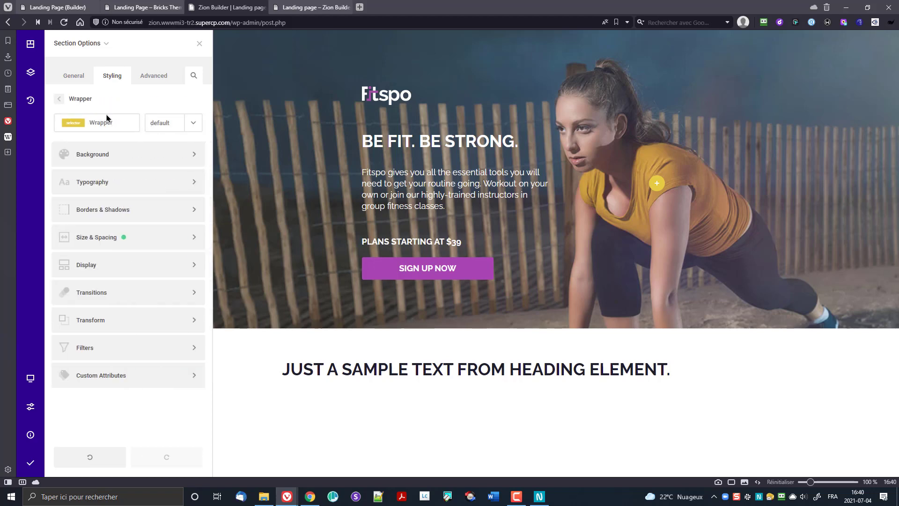
click(122, 163)
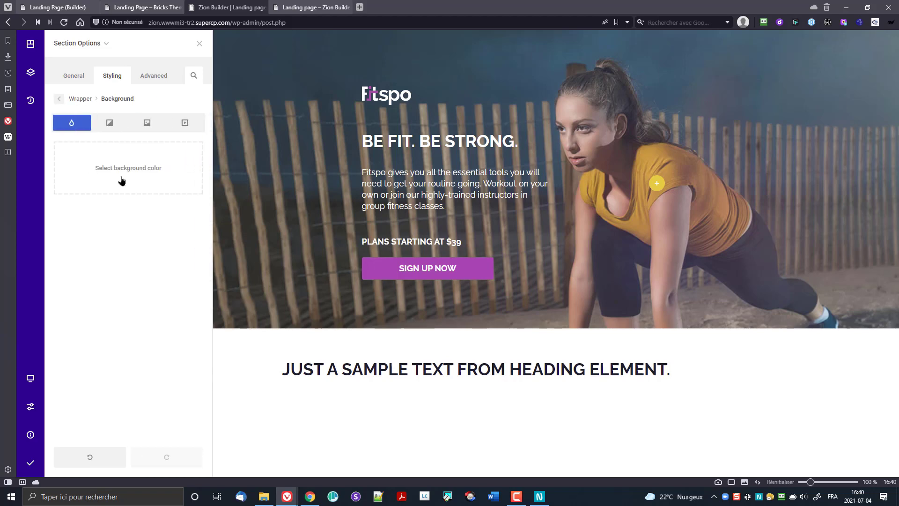
click(107, 167)
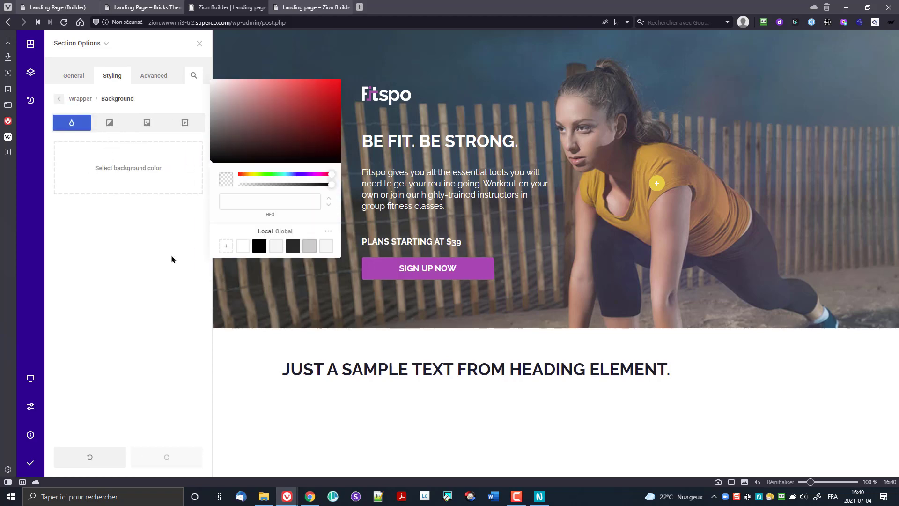
click(328, 232)
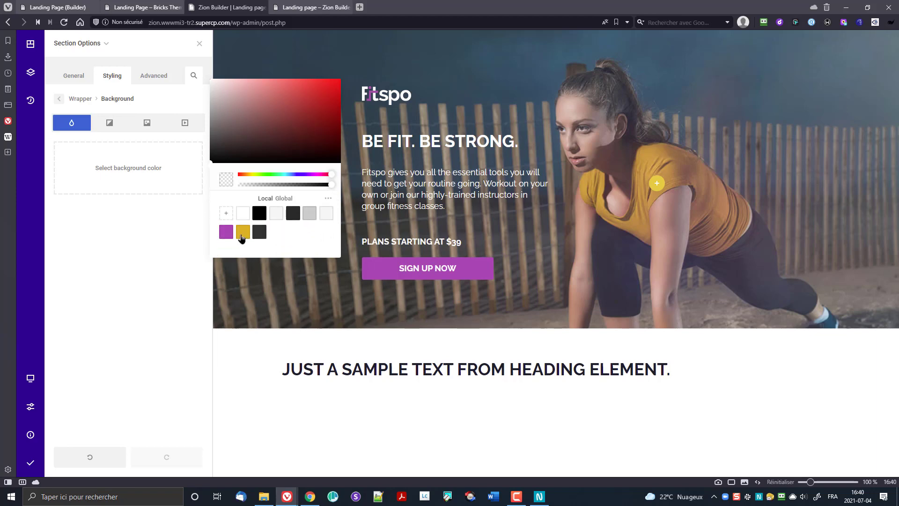
click(243, 233)
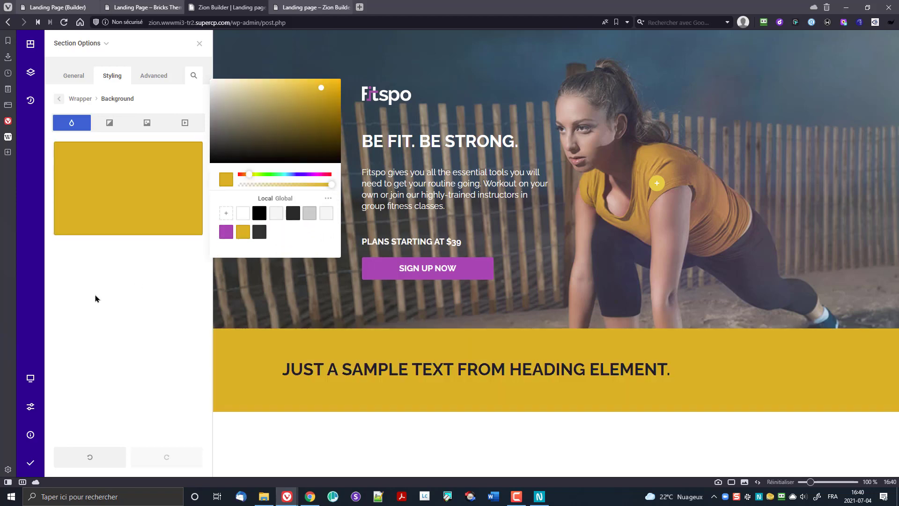
click(560, 370)
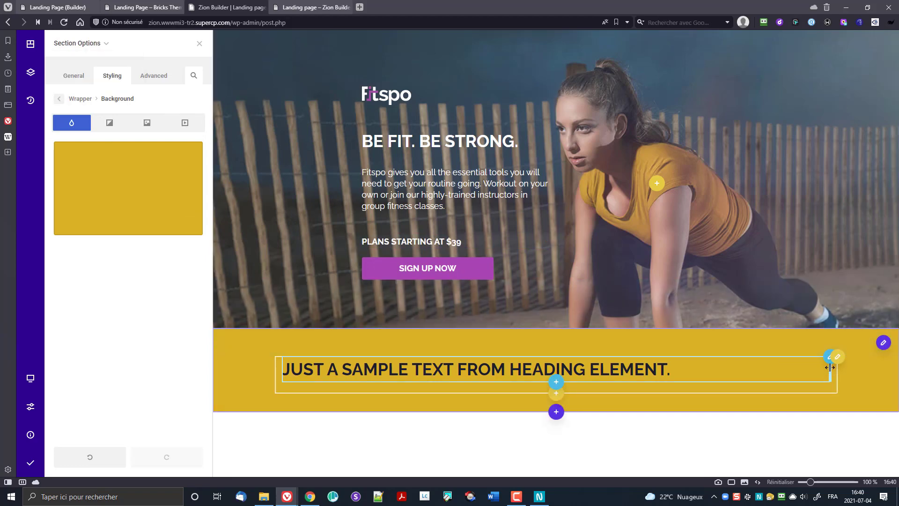
click(828, 360)
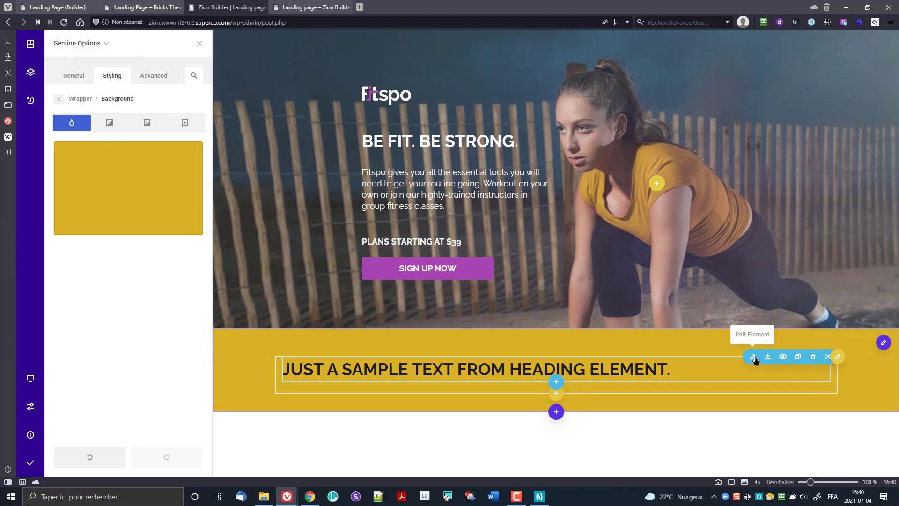
Step: Change the heading text to 'Start training today', make it an h2 and centre it
click(753, 357)
double_click(139, 215)
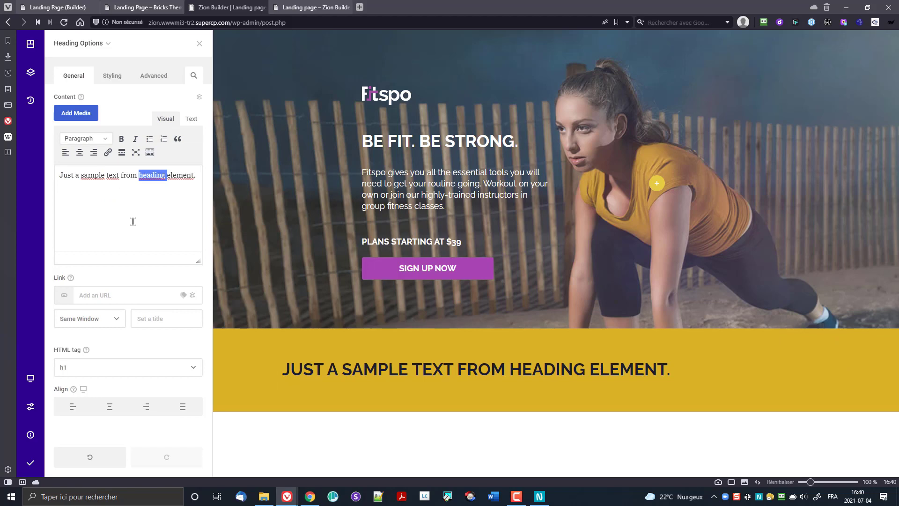
key(ctrl+a)
text(St)
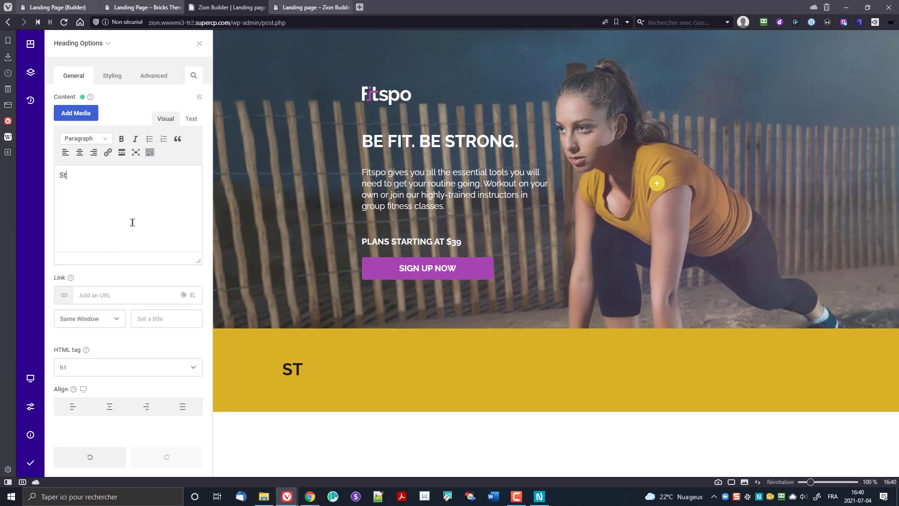
text(ar)
key(BackSpace)
text(at)
key(BackSpace)
text(rt training today)
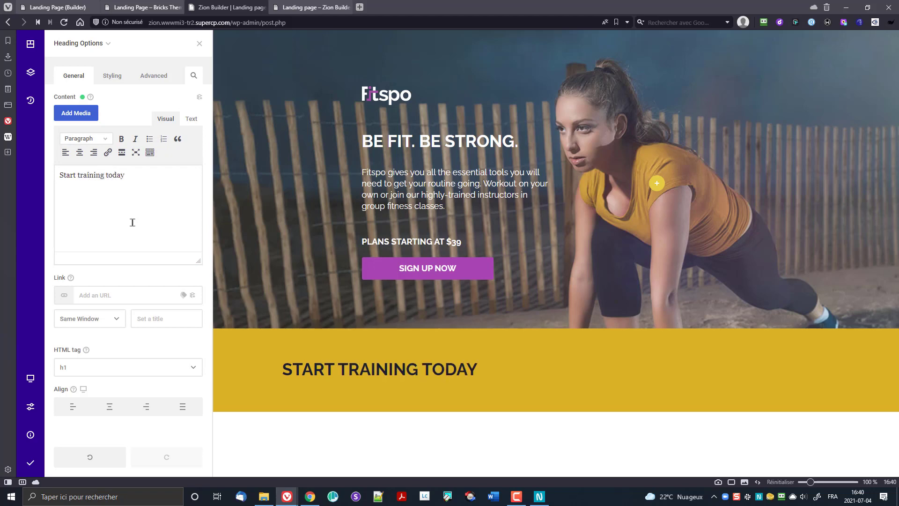
click(107, 373)
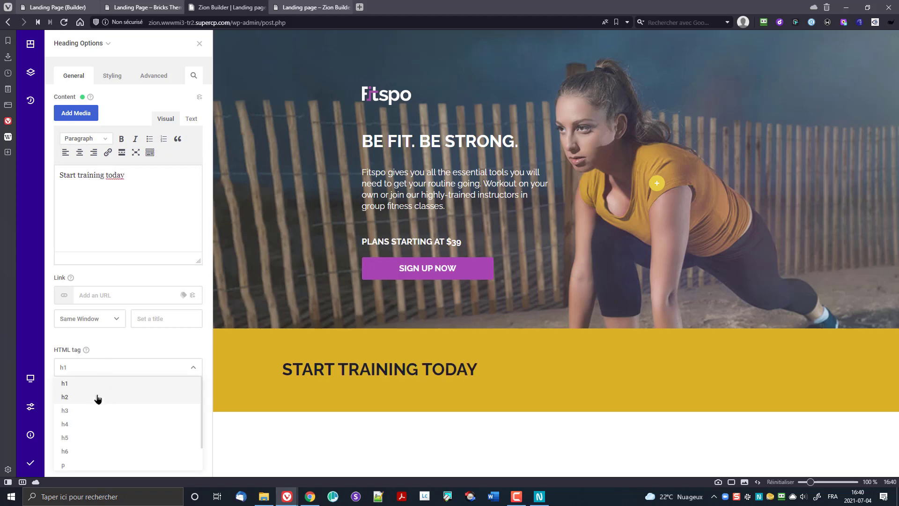
click(98, 398)
click(106, 407)
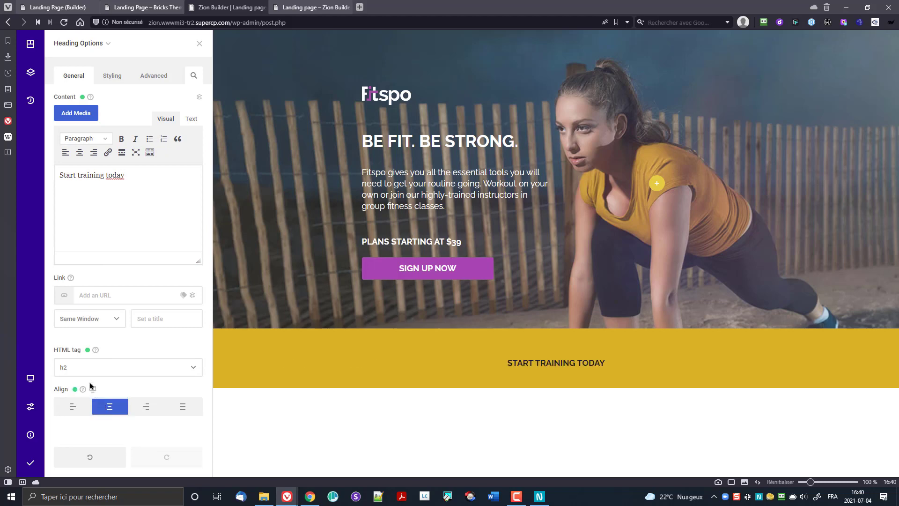
Step: Make the heading font colour white and add 35px bottom padding
click(119, 76)
click(123, 118)
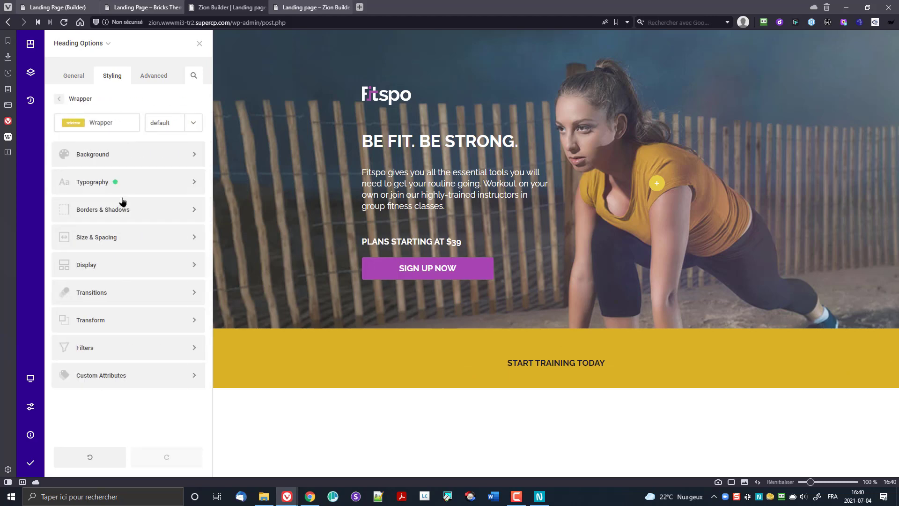
click(99, 186)
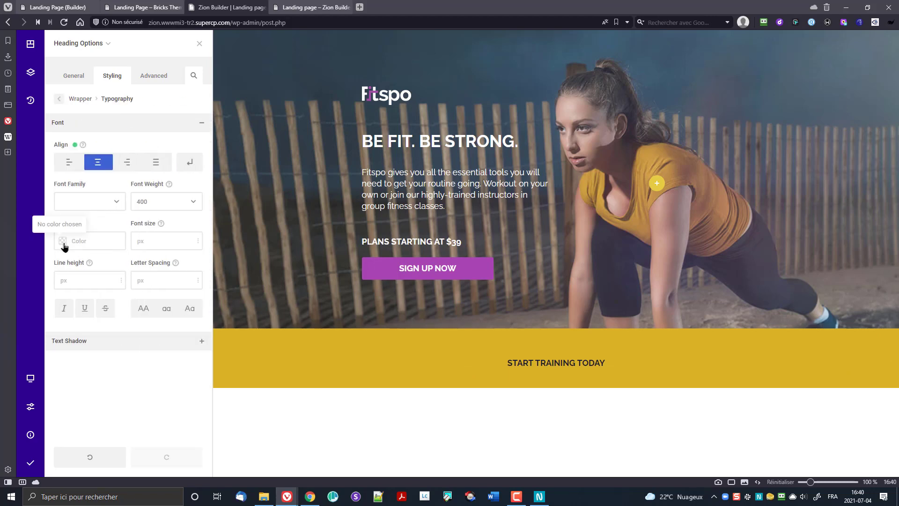
click(62, 241)
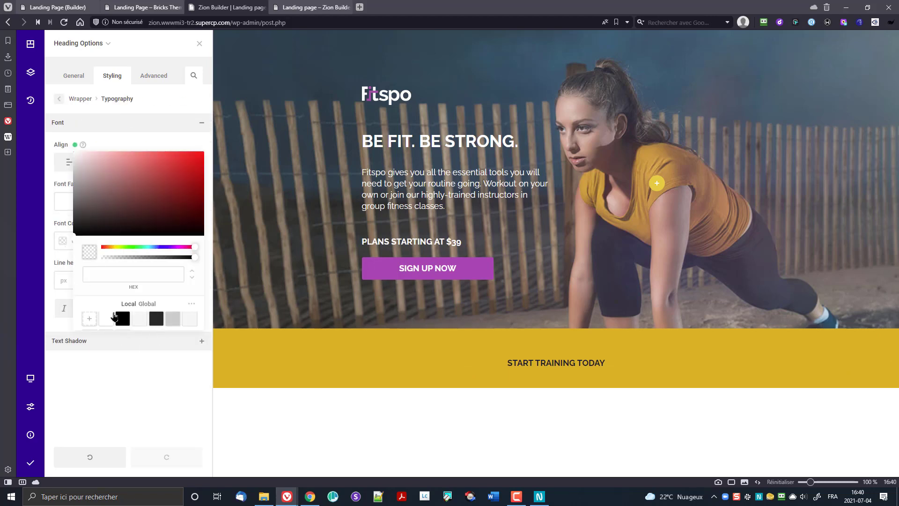
click(112, 318)
click(116, 369)
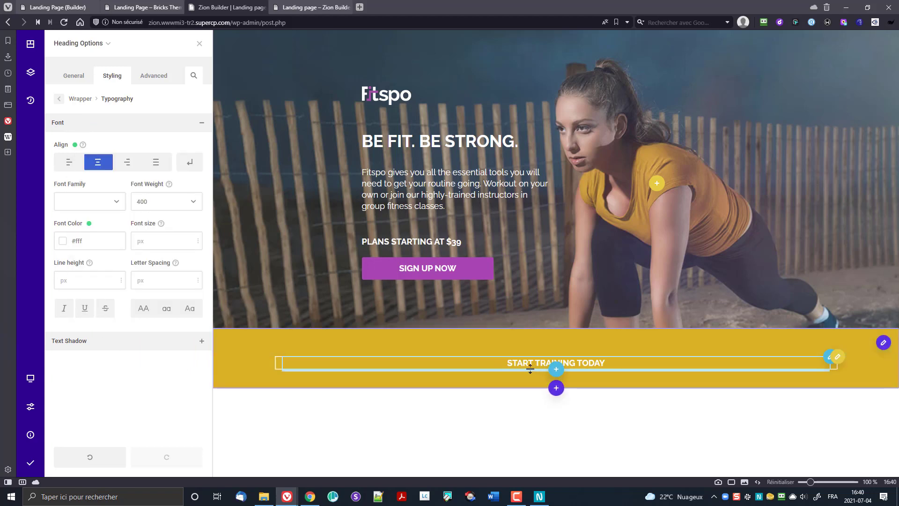
drag(530, 370, 540, 371)
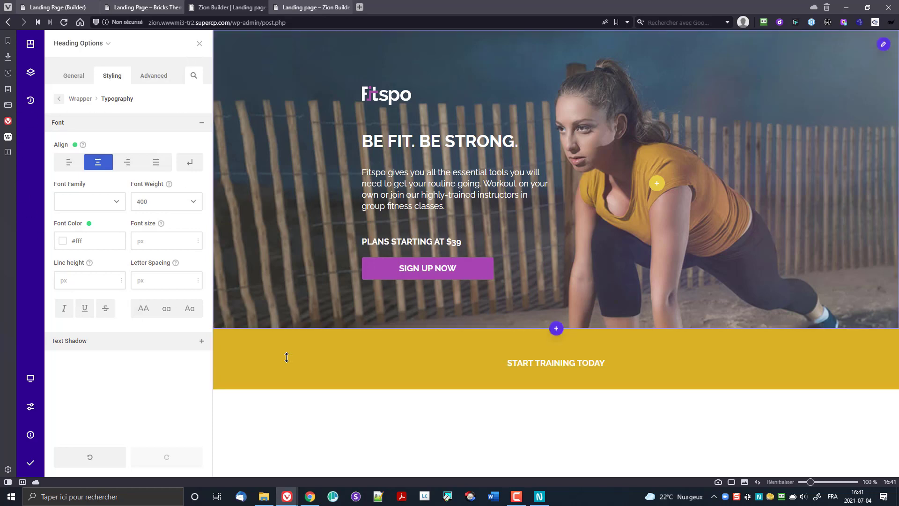
Step: Insert a three-column row and add an Image Box to its first column
click(556, 373)
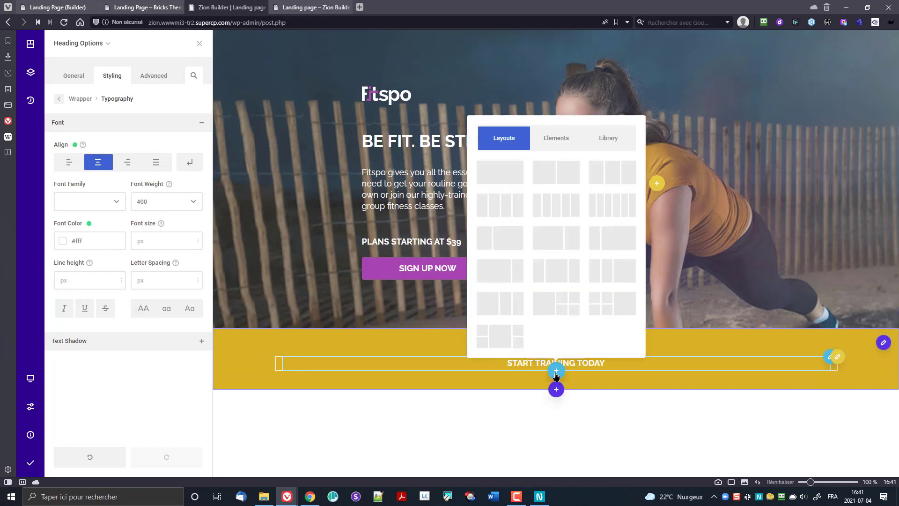
click(608, 174)
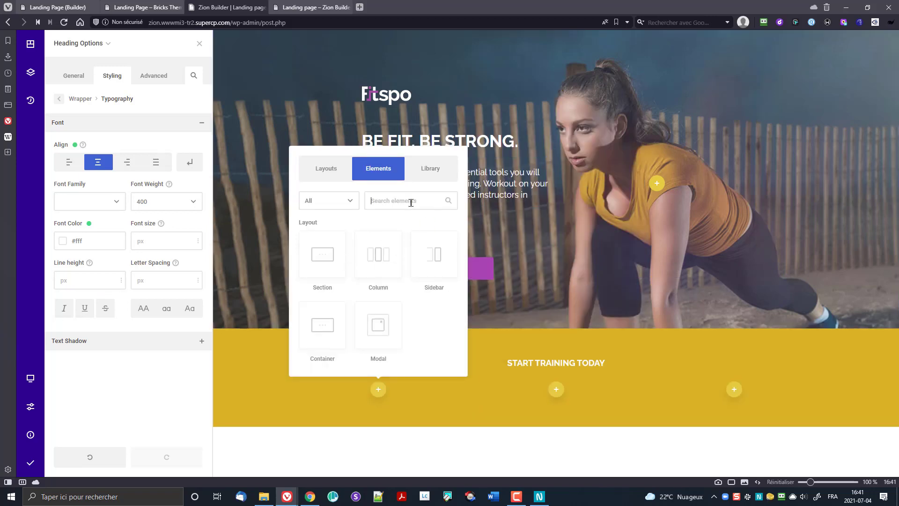
text(image)
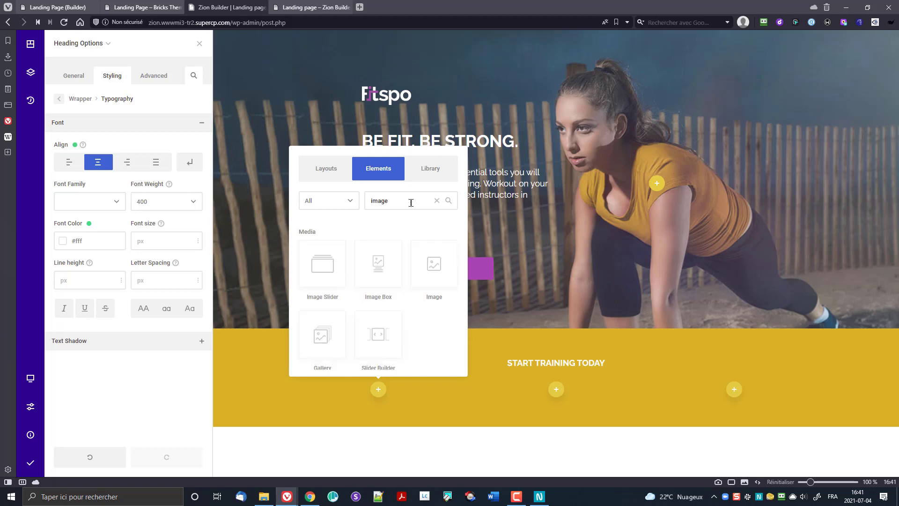
click(382, 259)
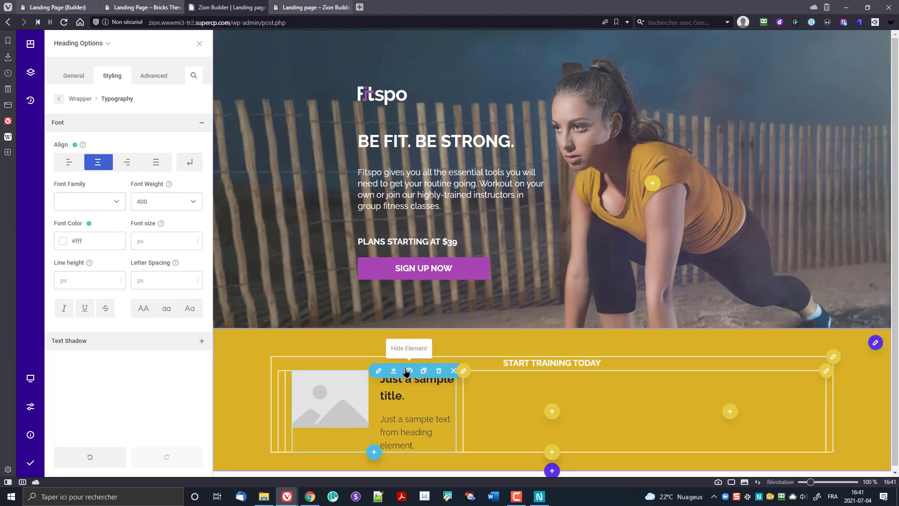
click(378, 373)
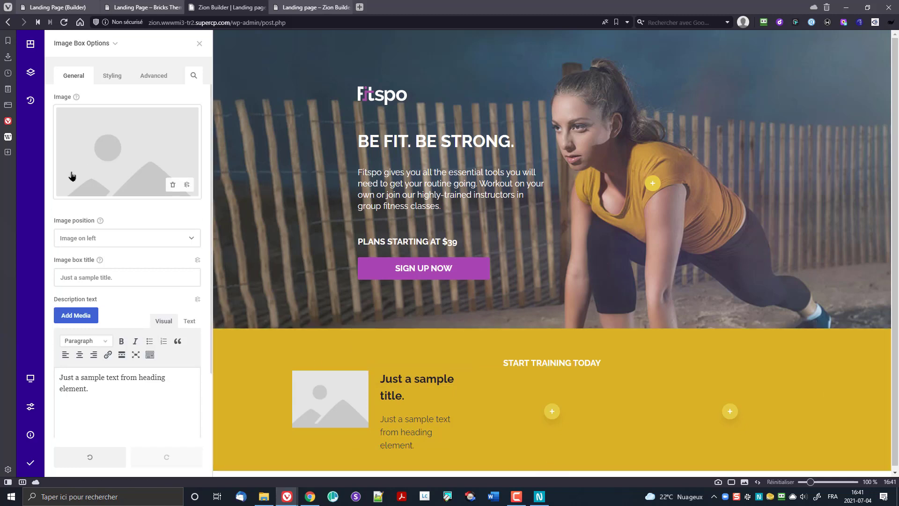
Step: Place a stopwatch icon from the Media Library on top of the image box, centred
click(104, 241)
click(103, 256)
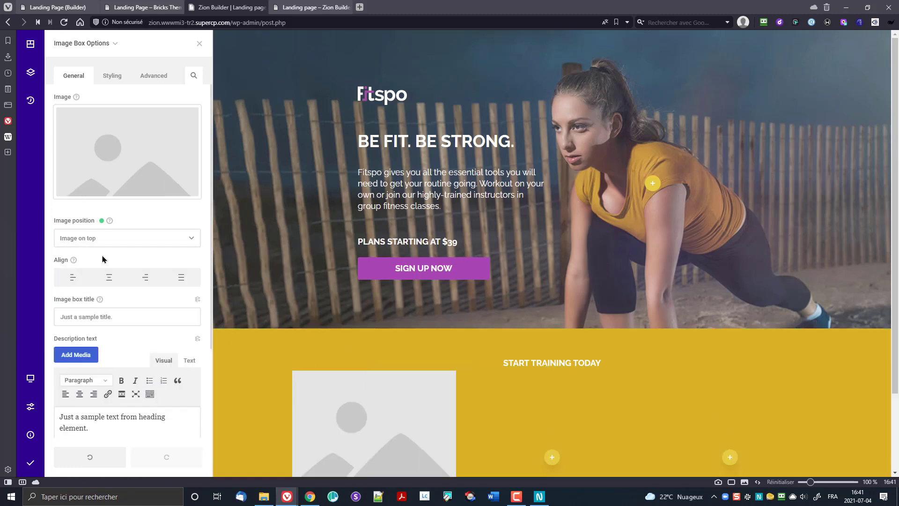
scroll(237, 215, down, 2)
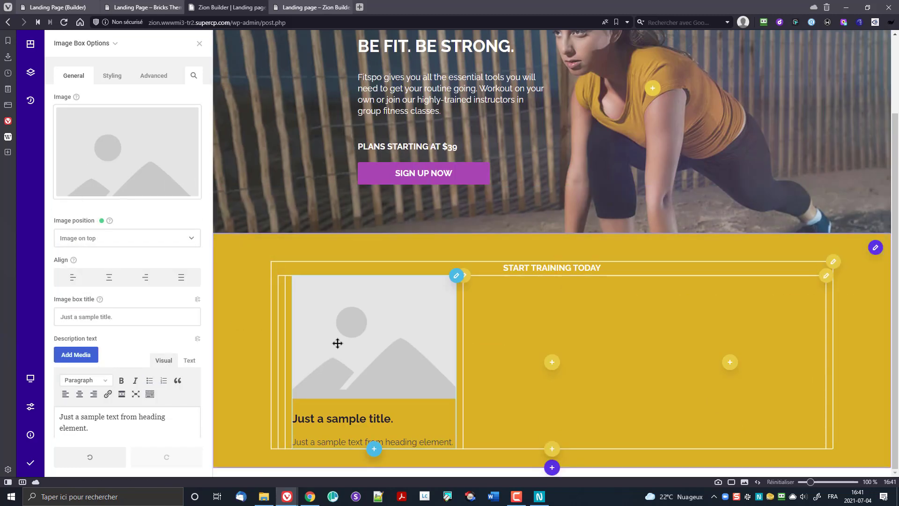
click(120, 157)
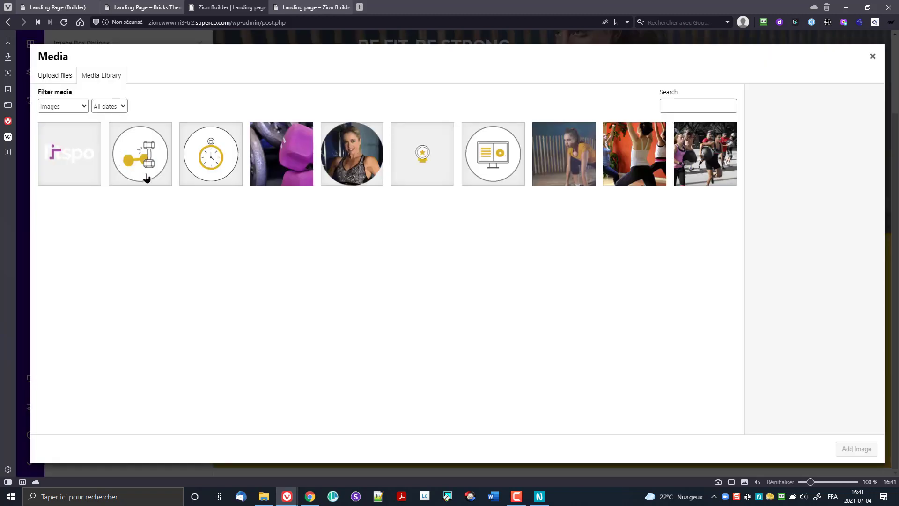
click(234, 164)
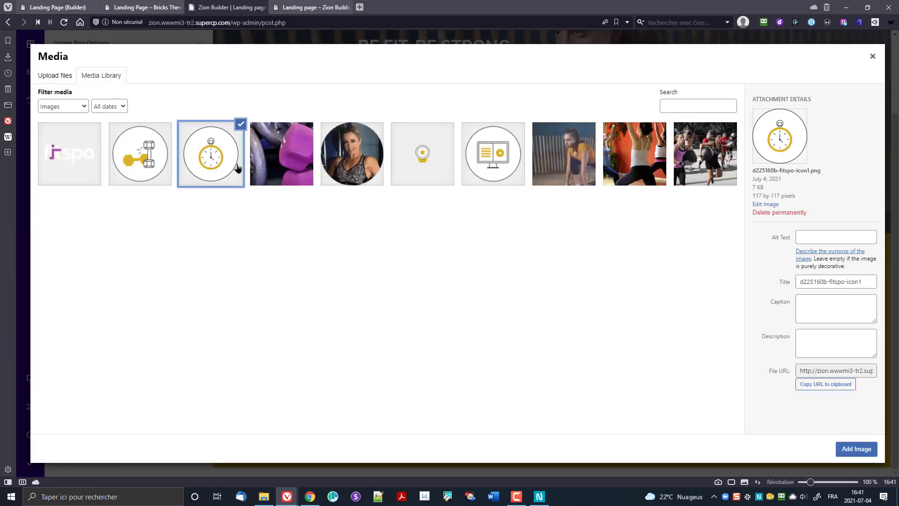
click(857, 448)
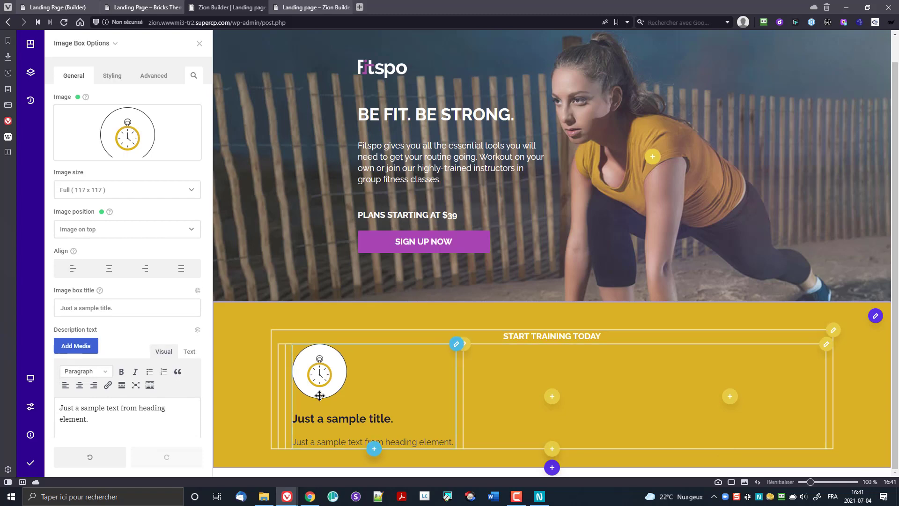
click(108, 267)
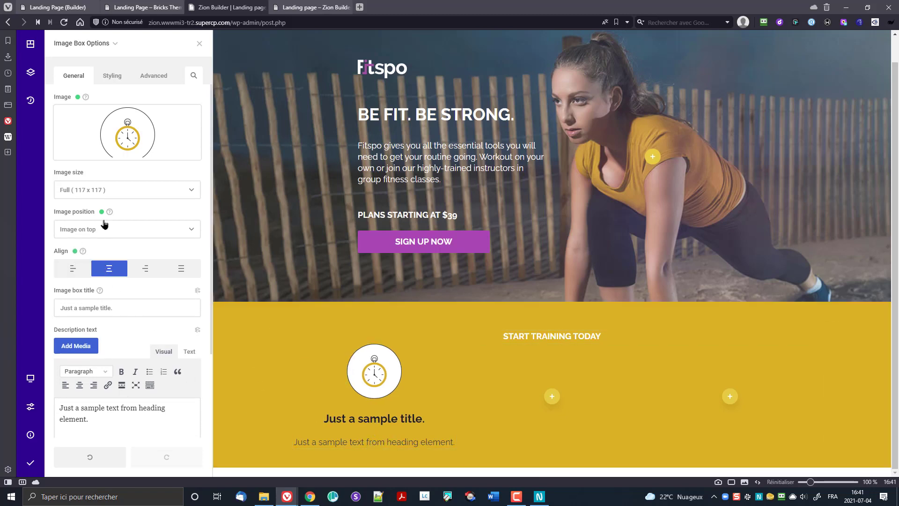
Step: Set the image box title to 'Train at your own time' and paste lorem ipsum as description
drag(133, 311, 1, 311)
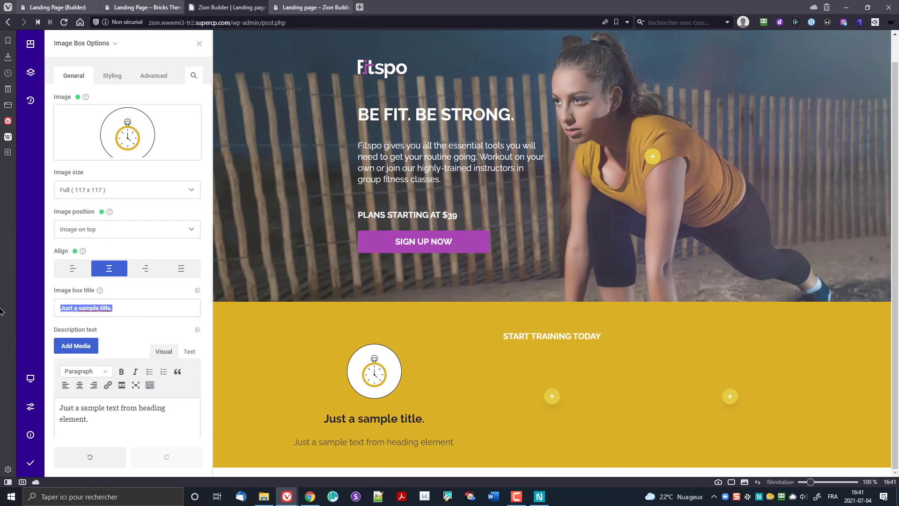
text(Train)
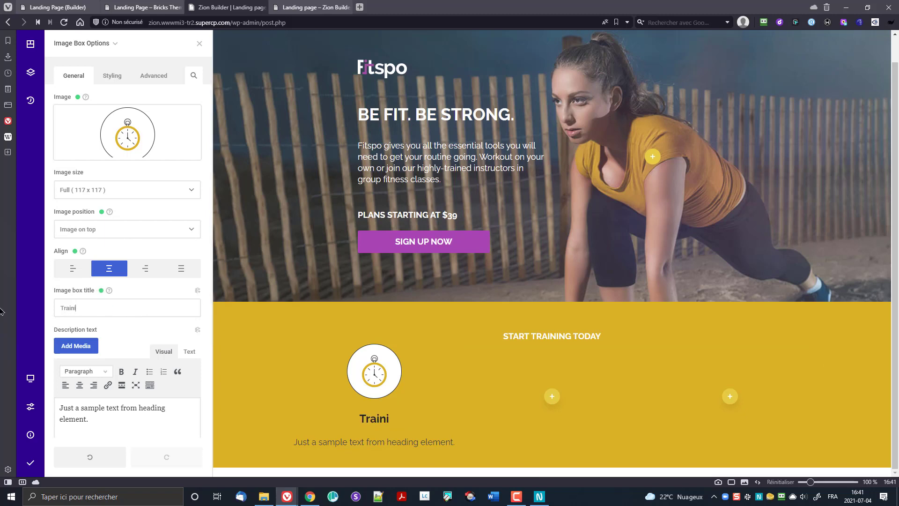
text( at your o)
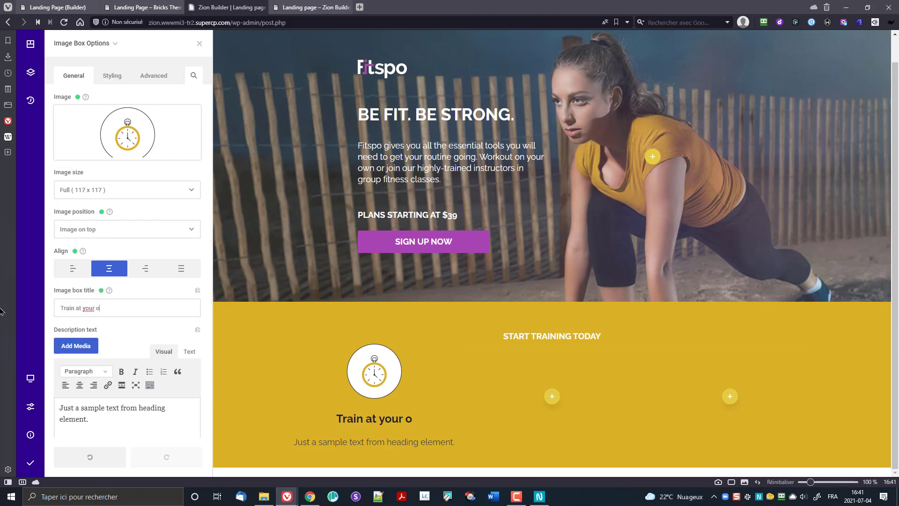
text(wn time)
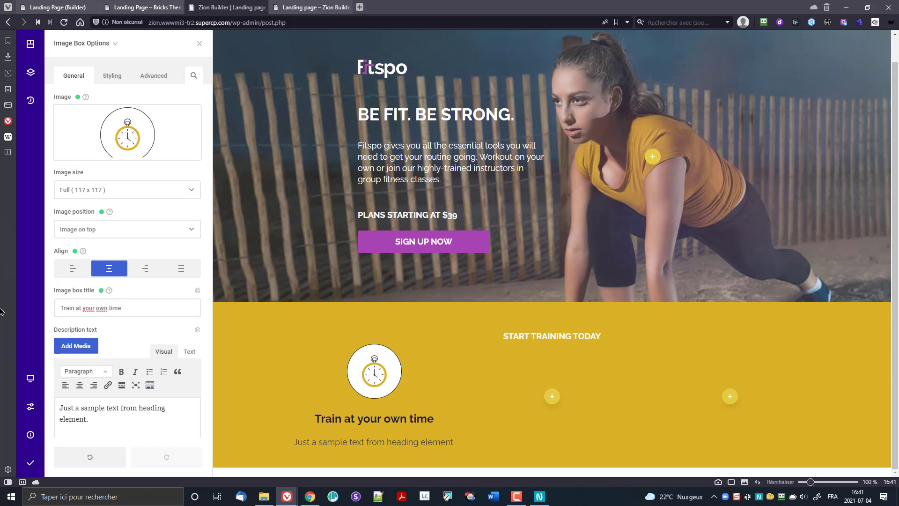
triple_click(114, 421)
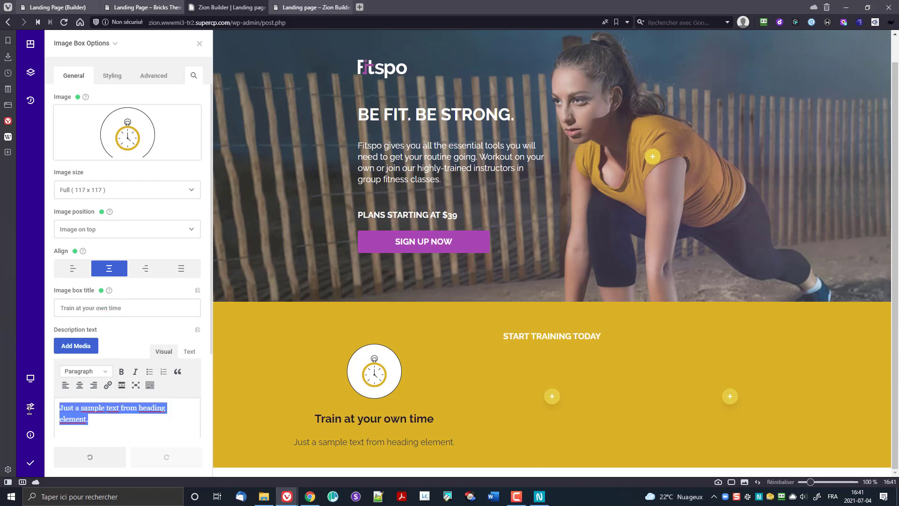
key(ctrl+shift+v)
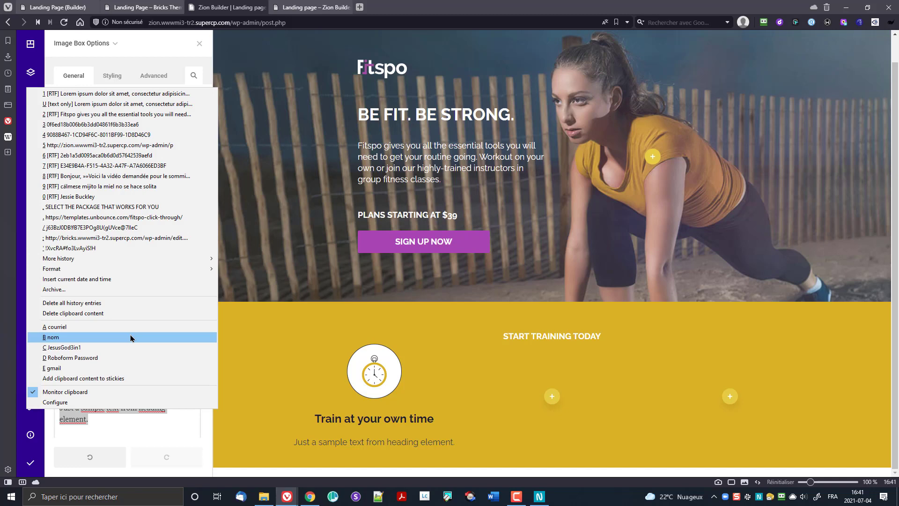
click(95, 104)
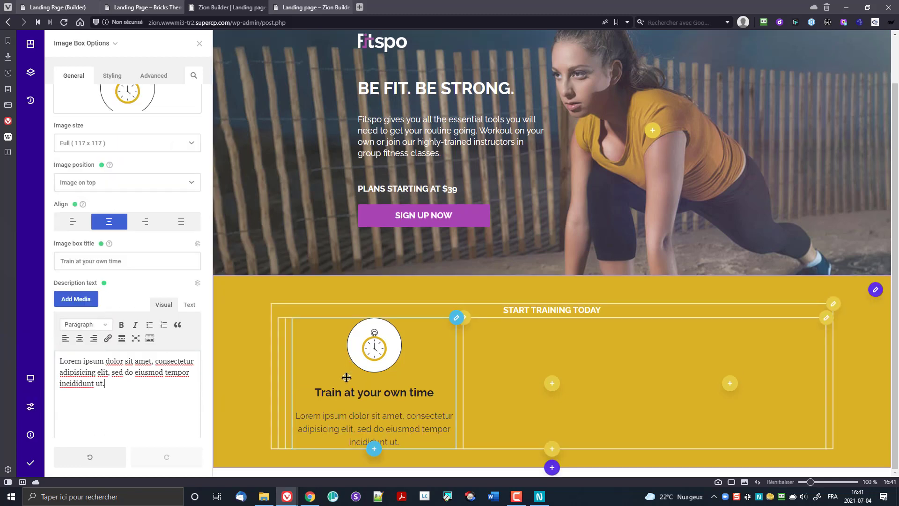
scroll(136, 295, down, 1)
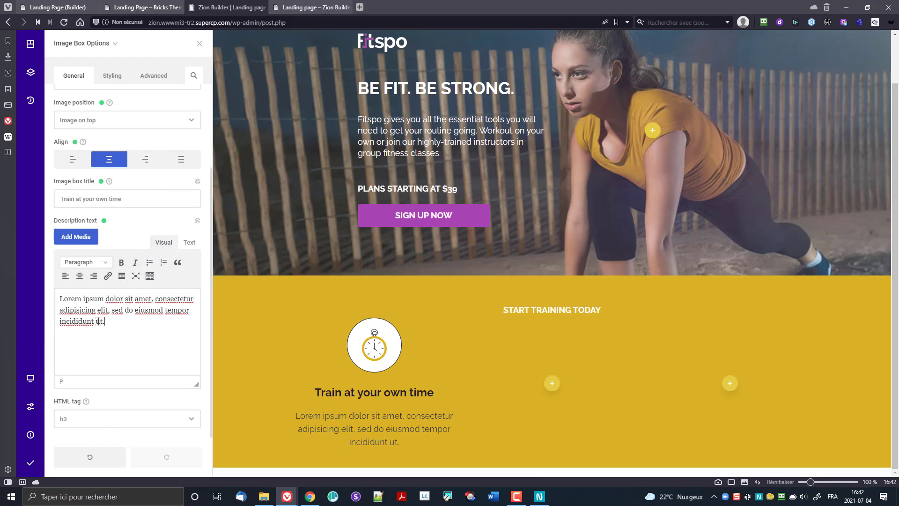
scroll(98, 321, up, 2)
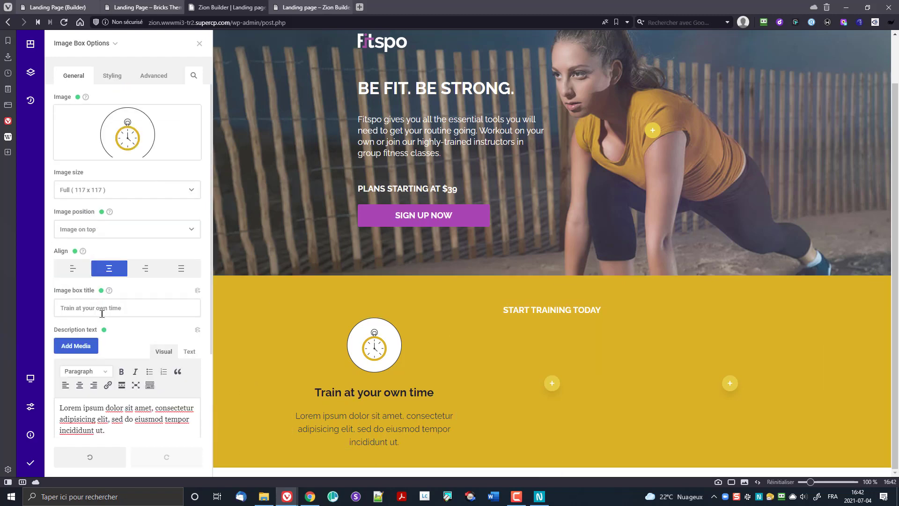
Step: Try white text on the image box wrapper, then reset the wrapper colour to default
click(112, 80)
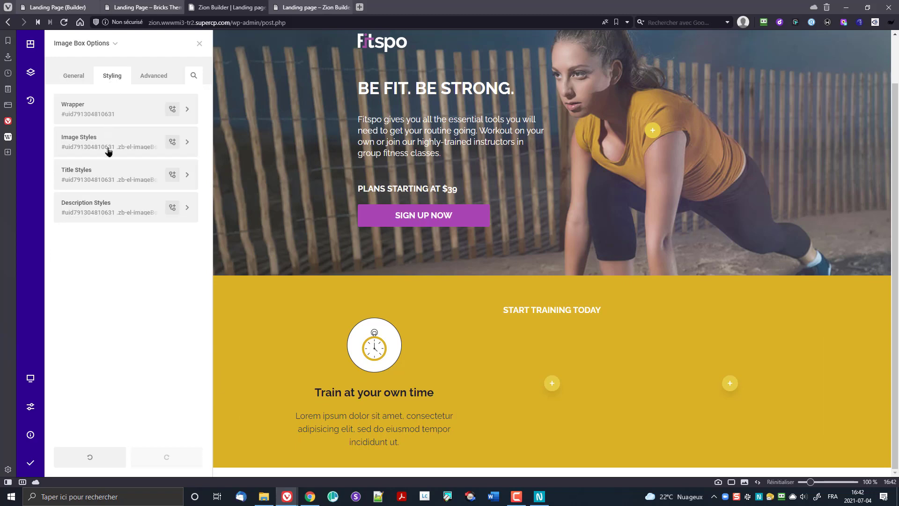
click(99, 112)
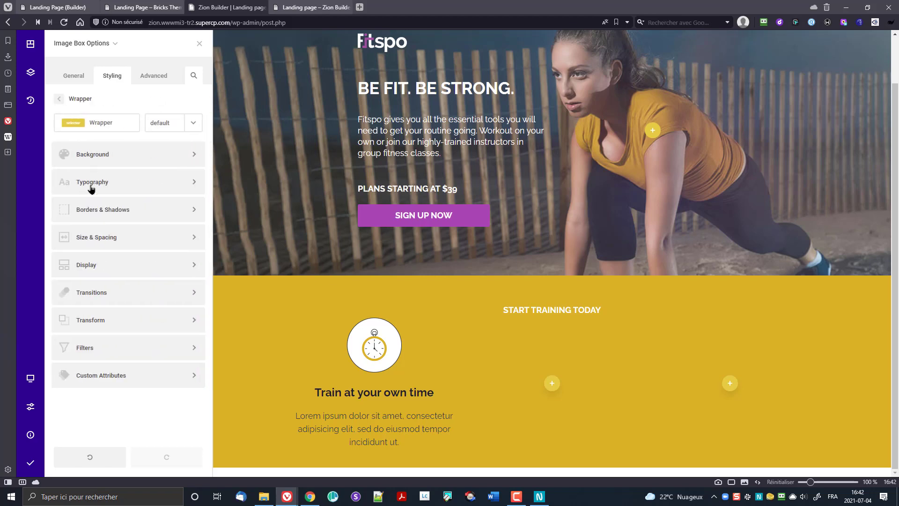
click(110, 181)
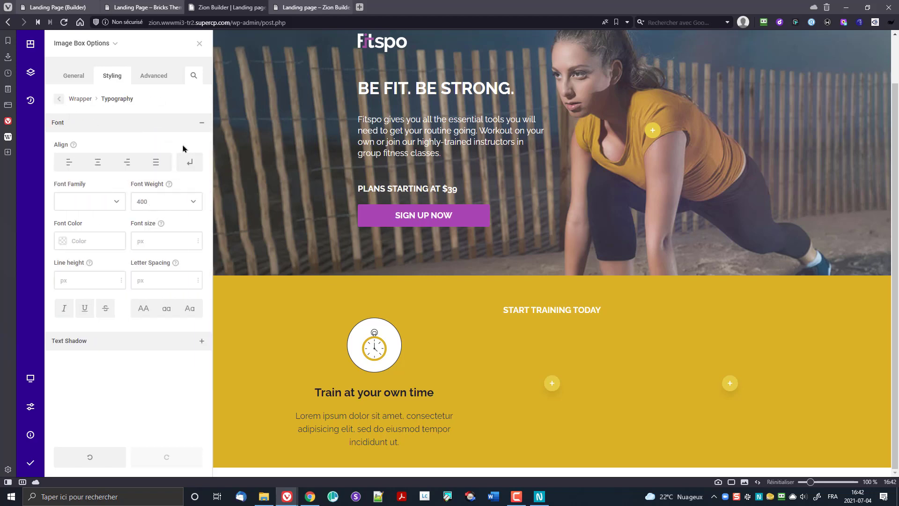
click(63, 241)
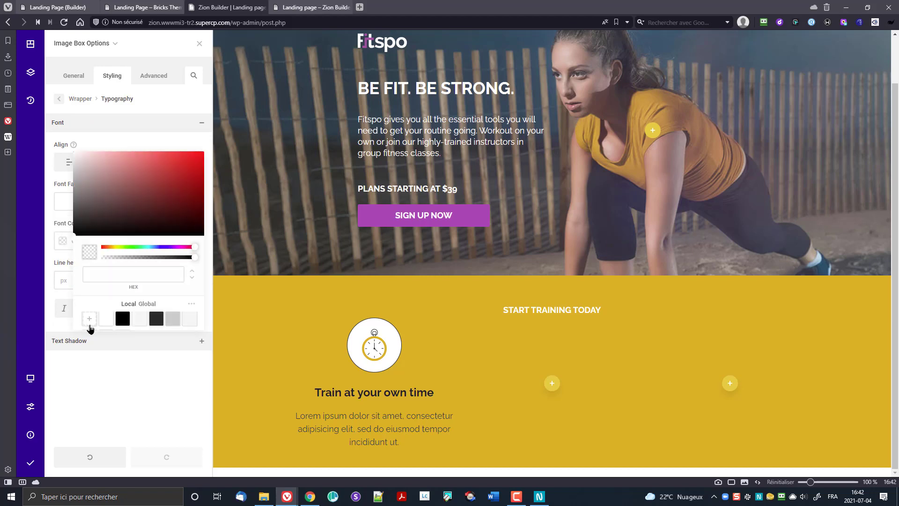
click(104, 321)
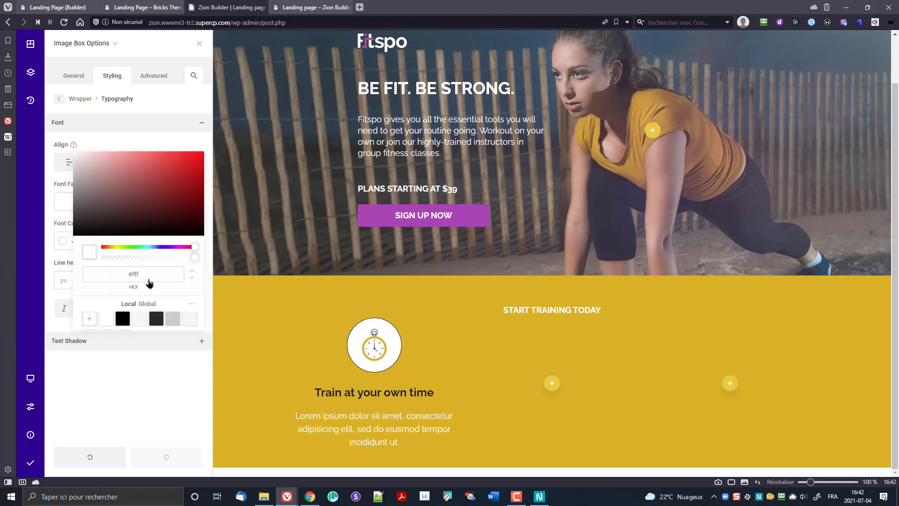
click(122, 380)
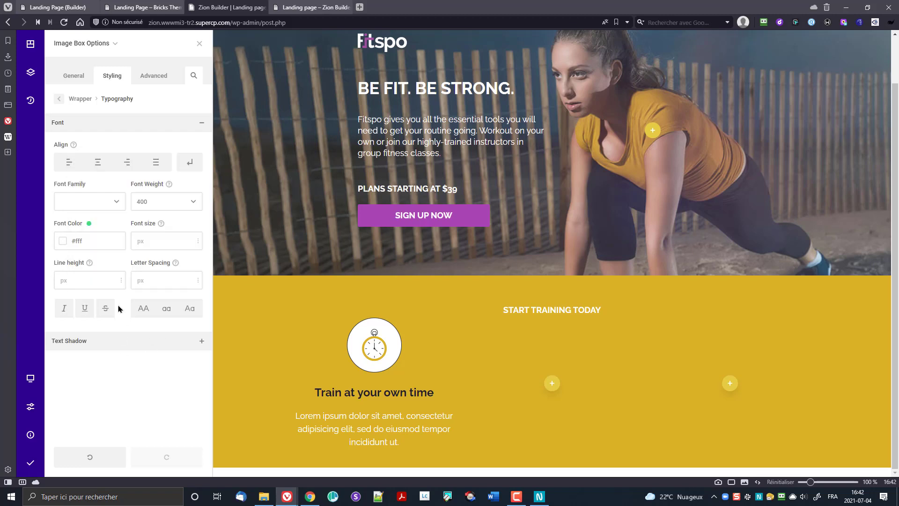
click(89, 224)
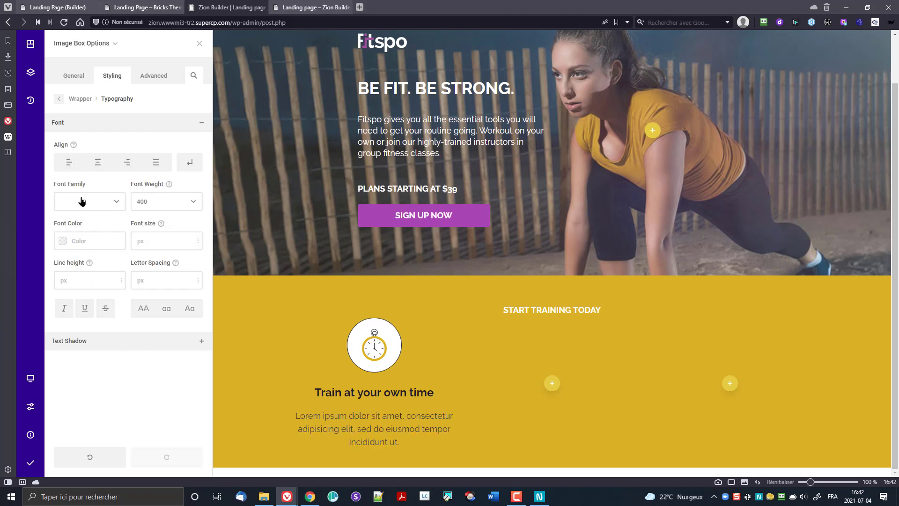
click(80, 98)
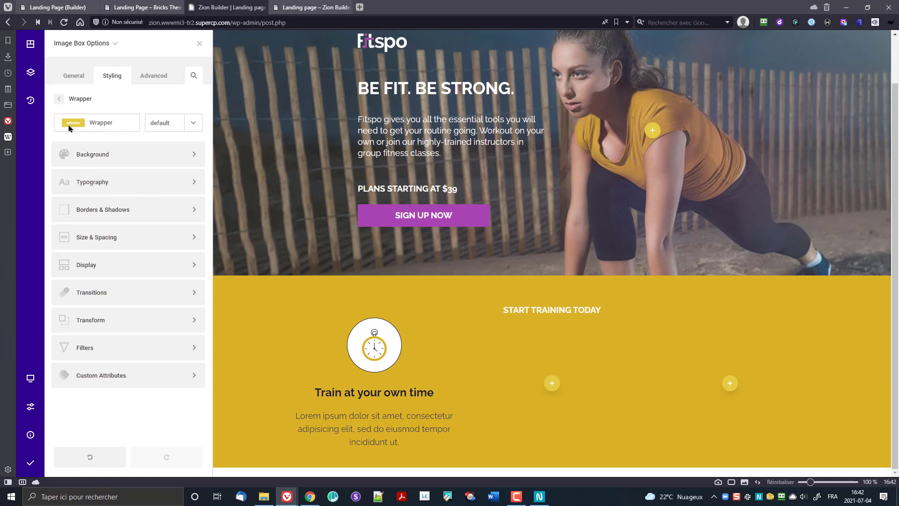
click(64, 101)
Step: Make the image box title white (#fff) and uppercase
click(99, 172)
click(97, 191)
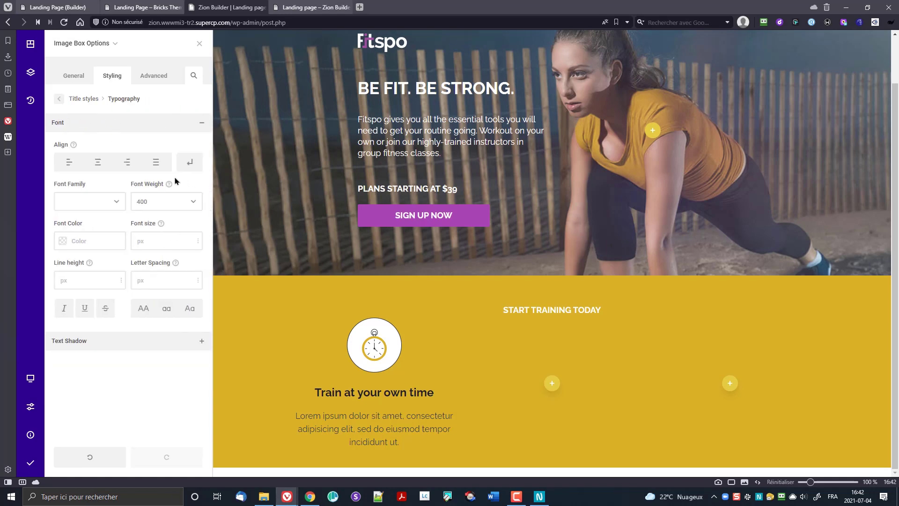
click(63, 240)
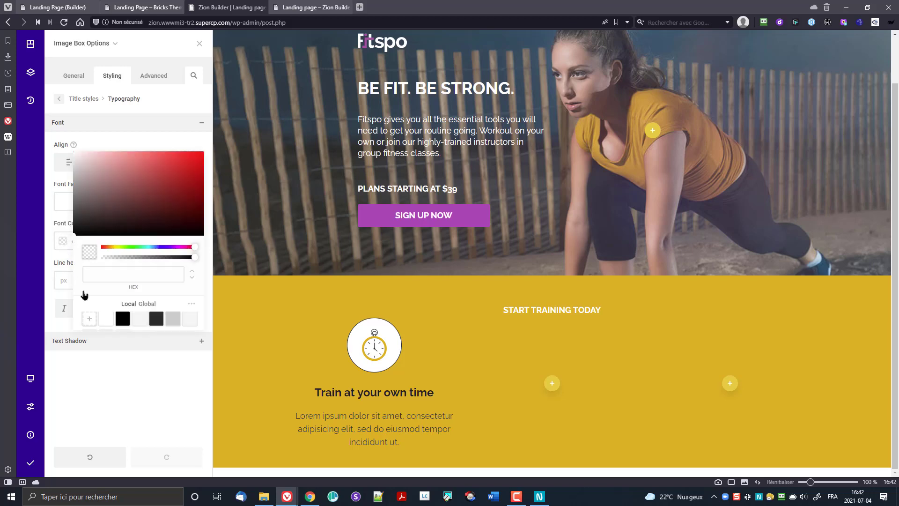
click(106, 320)
click(114, 368)
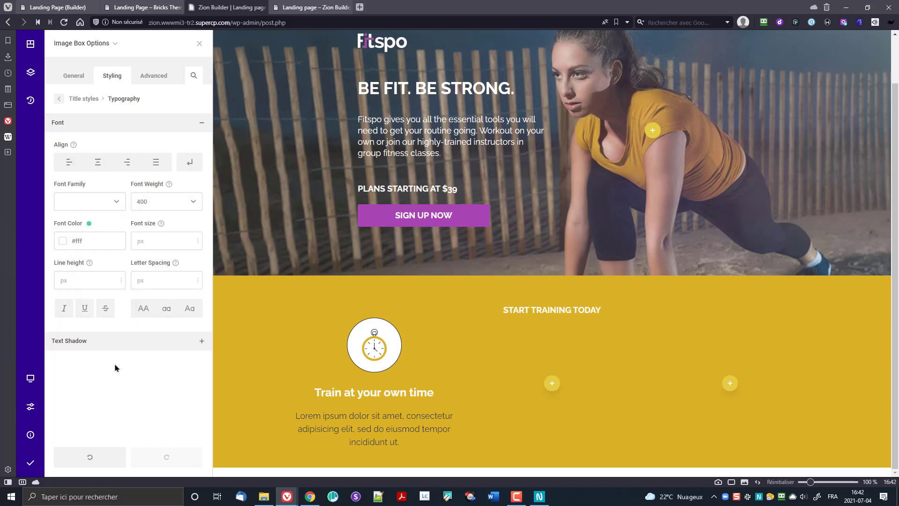
click(136, 310)
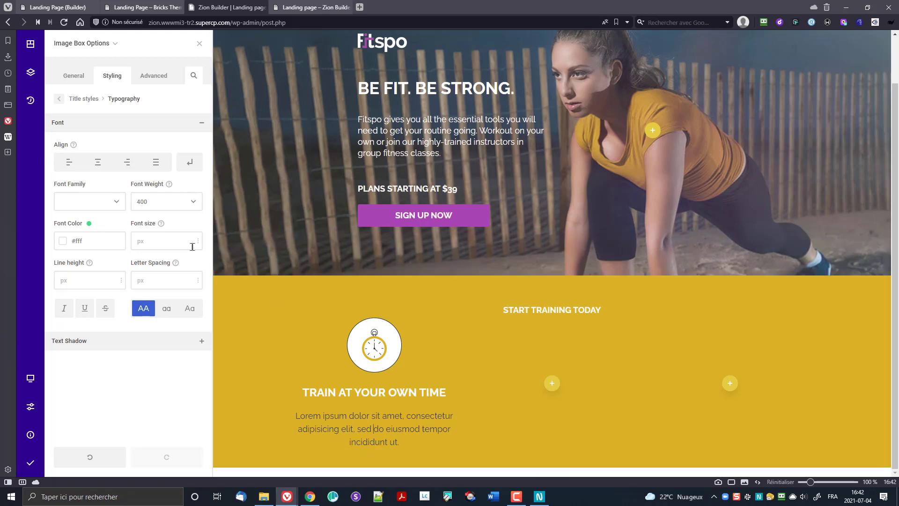
click(83, 99)
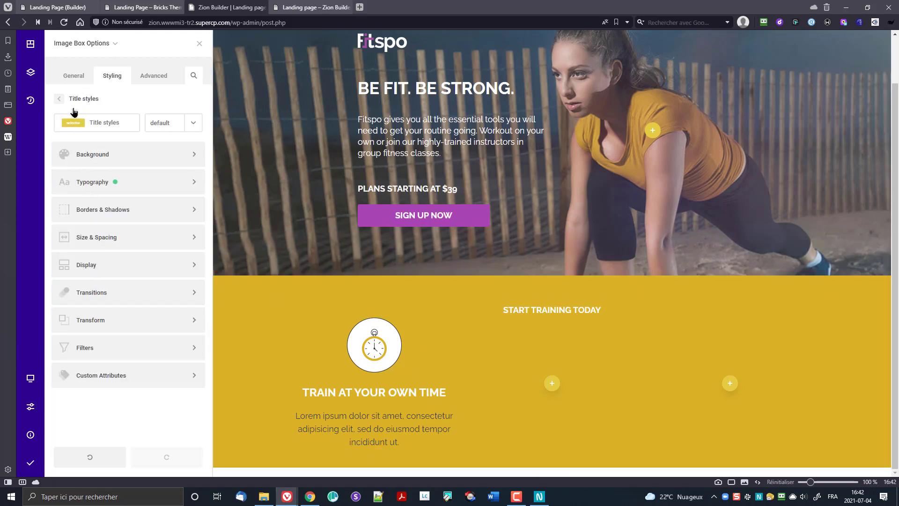
click(74, 99)
Step: Make the description text white (#fff), leaving its font size unset
click(87, 211)
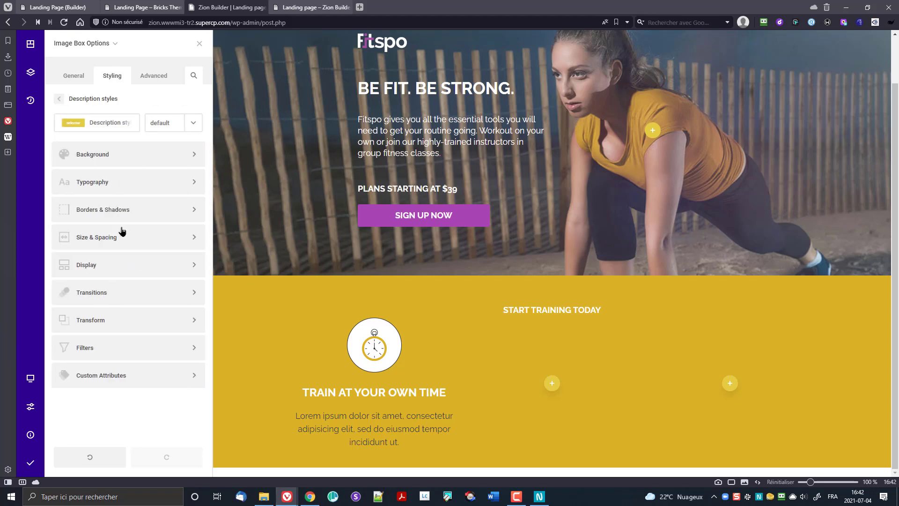
click(105, 185)
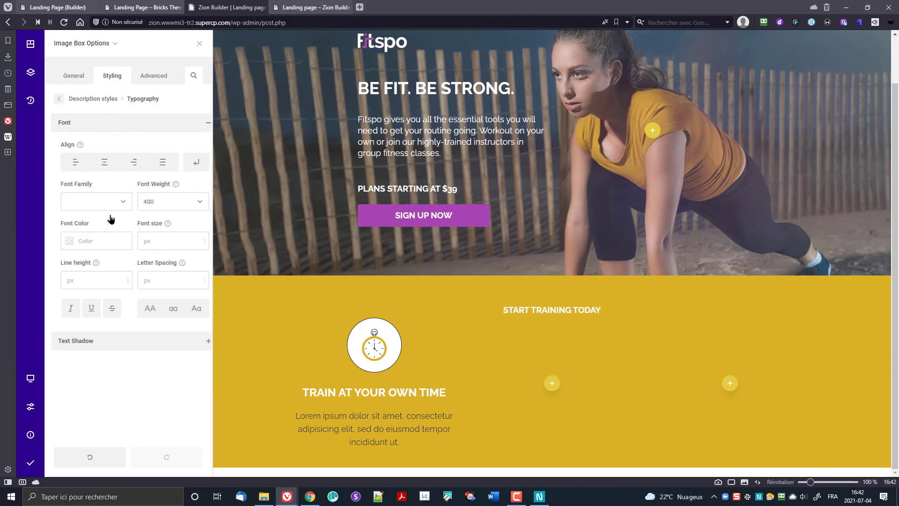
click(64, 246)
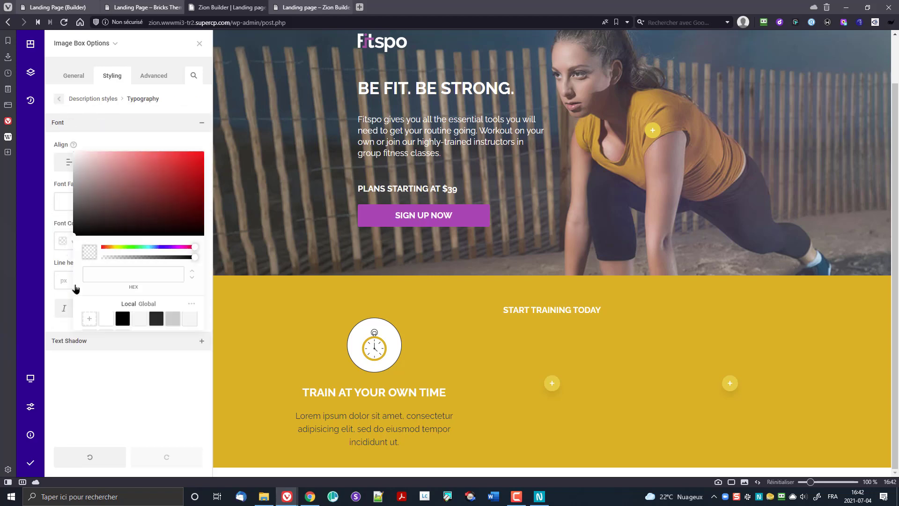
click(105, 321)
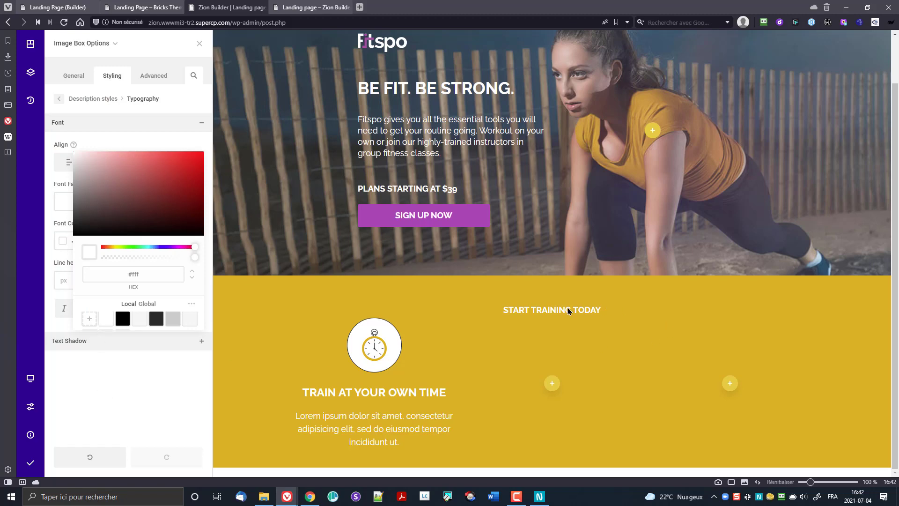
click(422, 396)
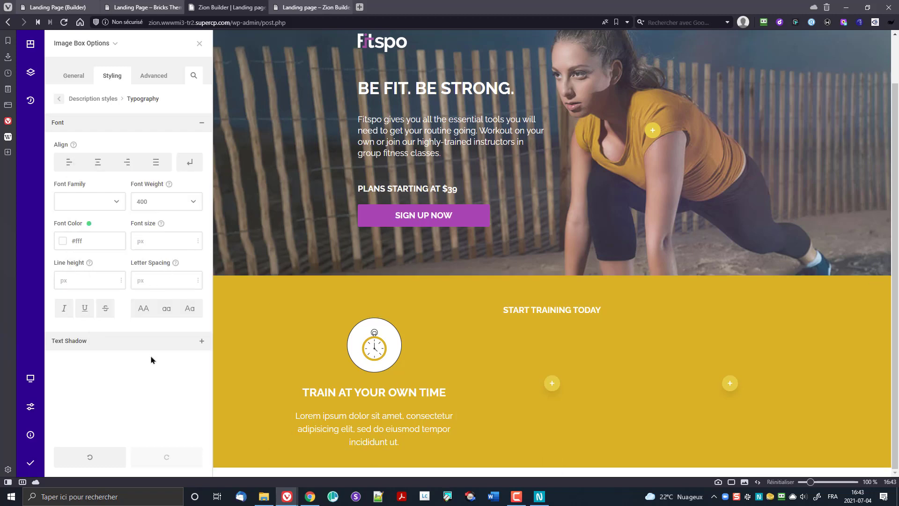
text(18)
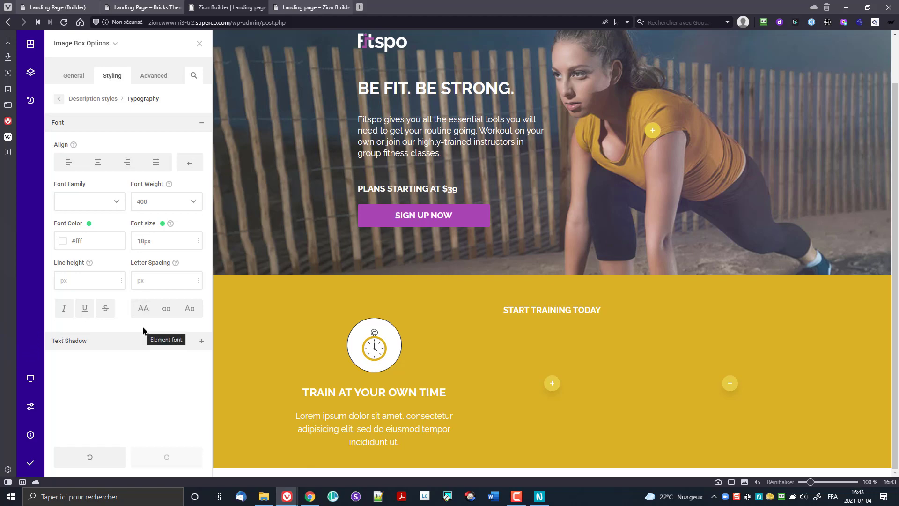
key(BackSpace)
key(BackSpace)
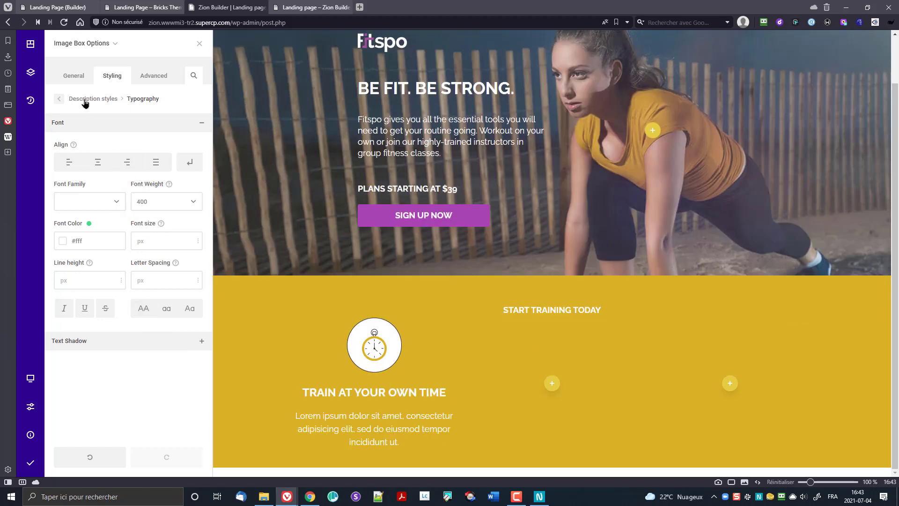
click(59, 99)
Step: Set the image box title's font size to 18px and save and publish the page
click(58, 100)
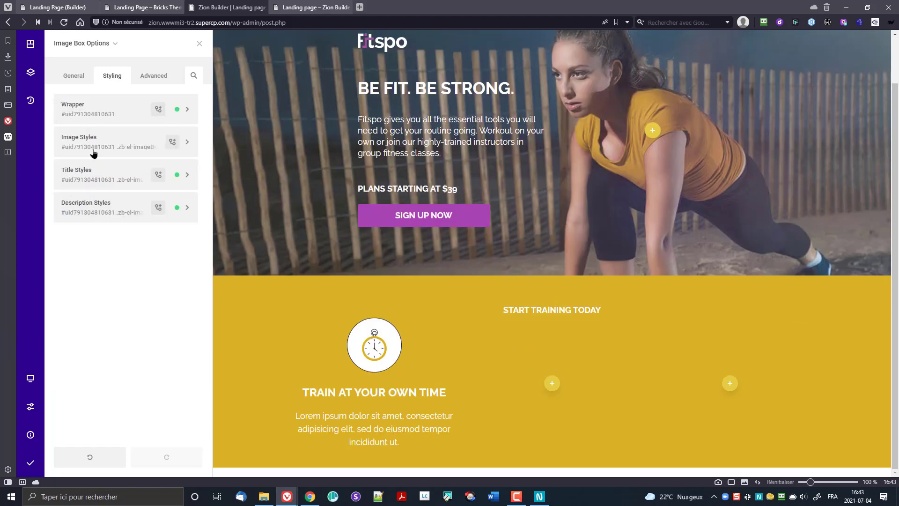
click(100, 175)
double_click(136, 182)
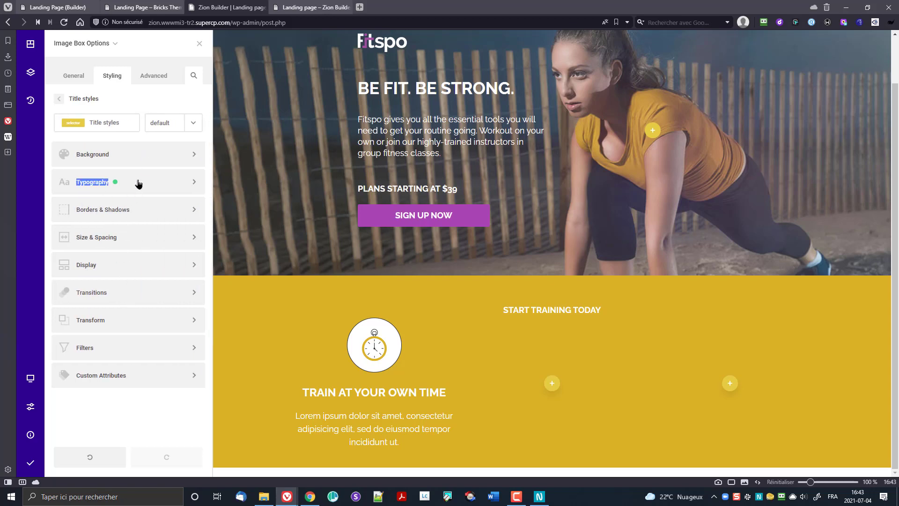
click(137, 245)
text(1)
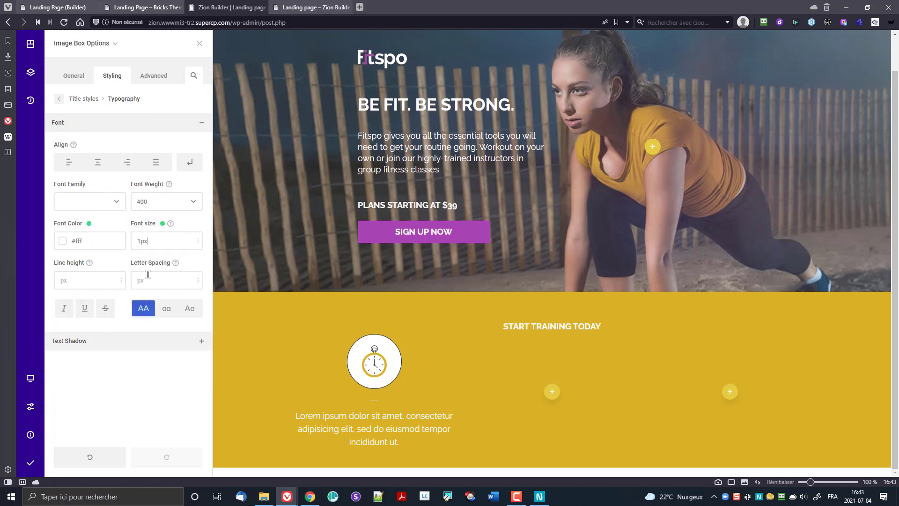
key(Left)
text(8)
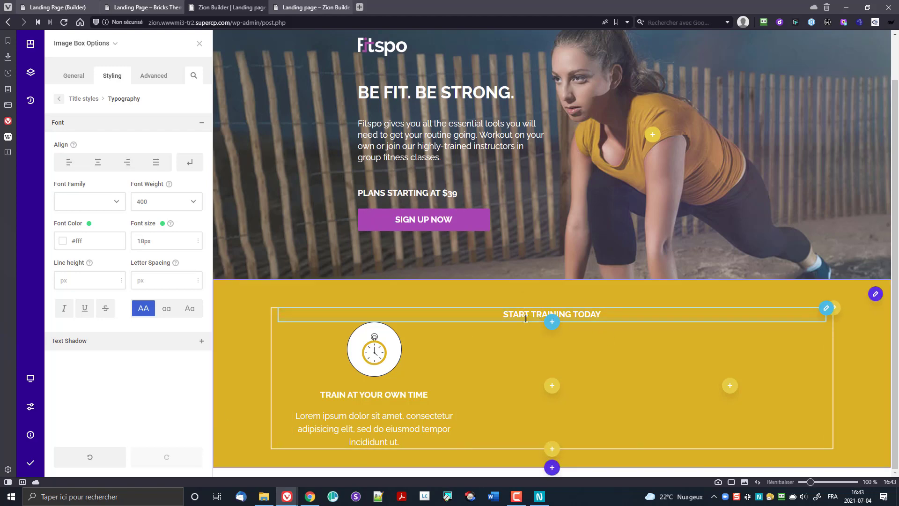
click(30, 463)
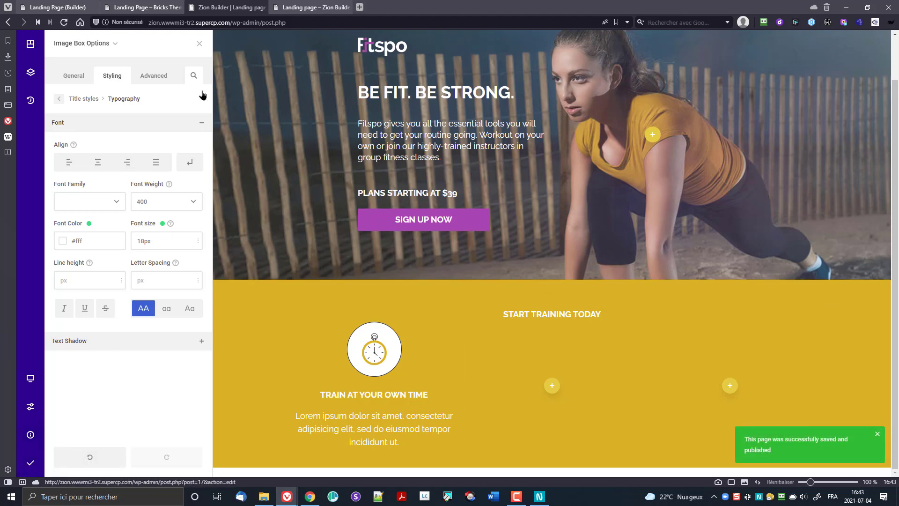
Step: In the Customizer's typography settings, set the H2 font size to 24
click(308, 5)
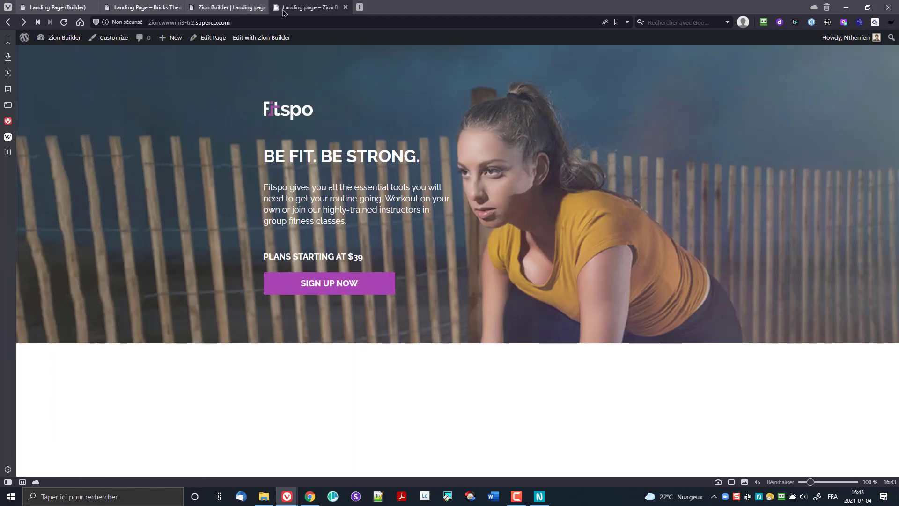
click(112, 37)
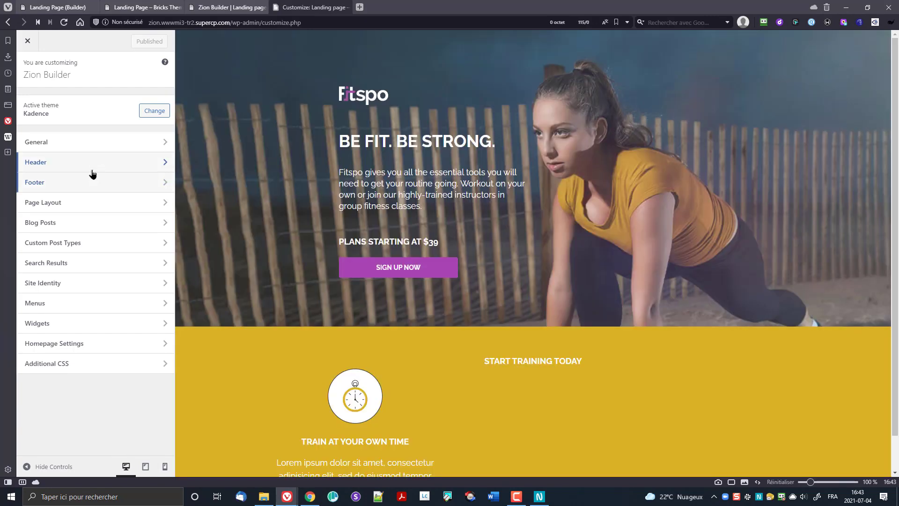
click(86, 148)
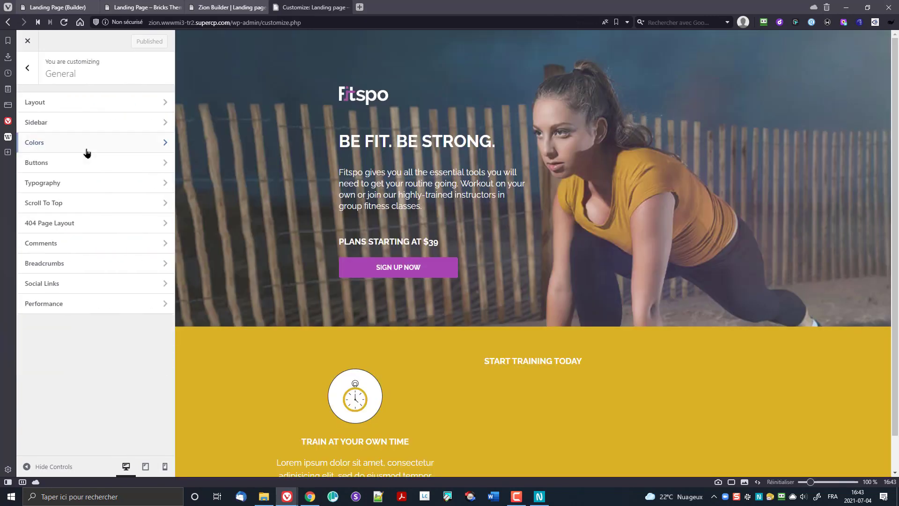
click(81, 189)
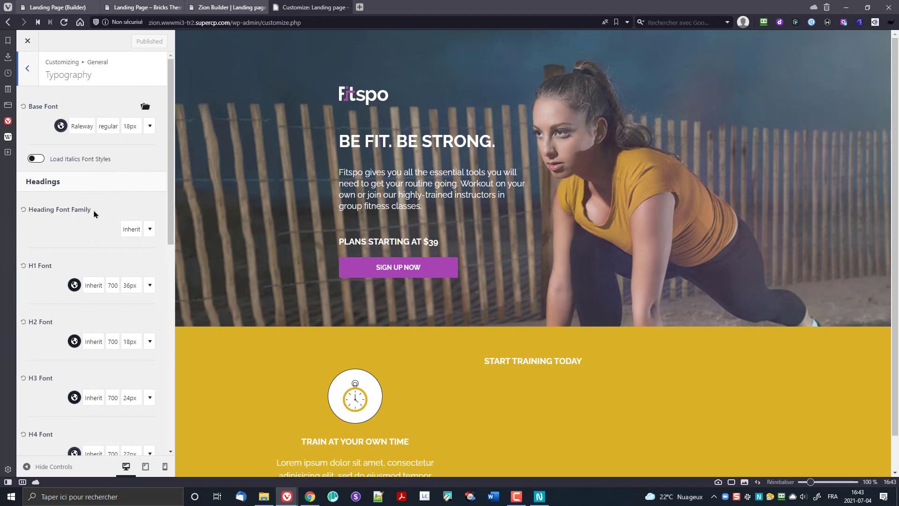
scroll(78, 258, down, 1)
click(126, 297)
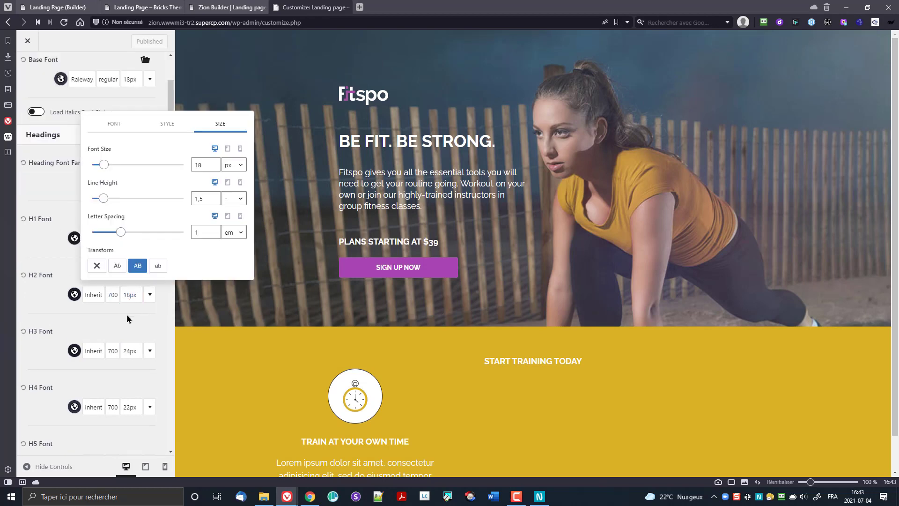
click(201, 163)
text(24)
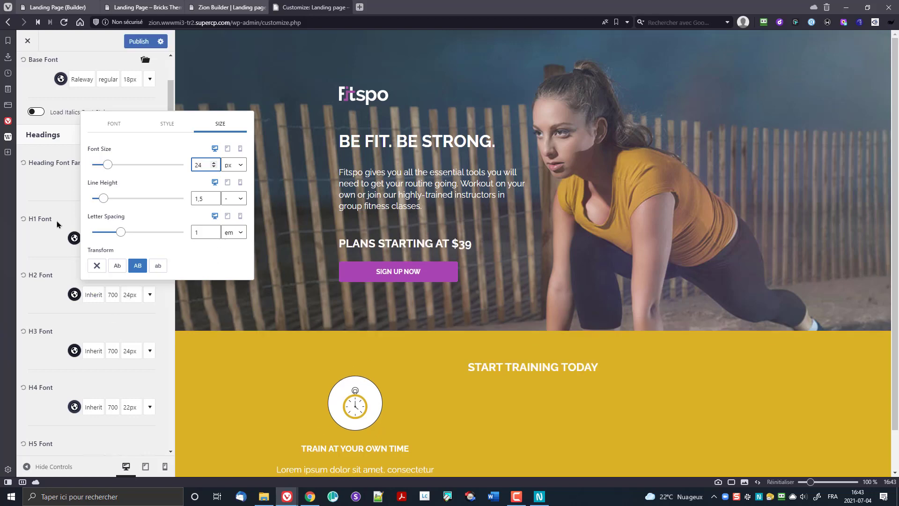
click(33, 185)
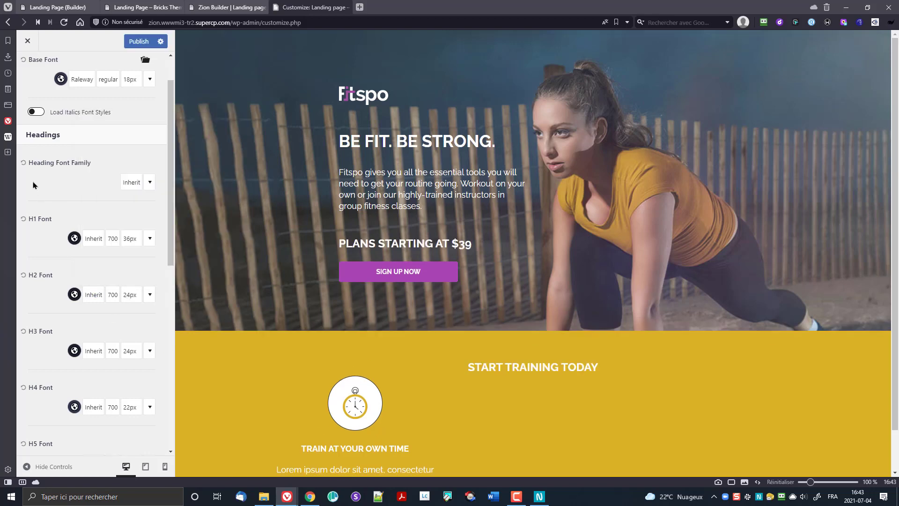
Step: Set H3 to 18, publish the font settings and close the Customizer
click(129, 352)
double_click(196, 222)
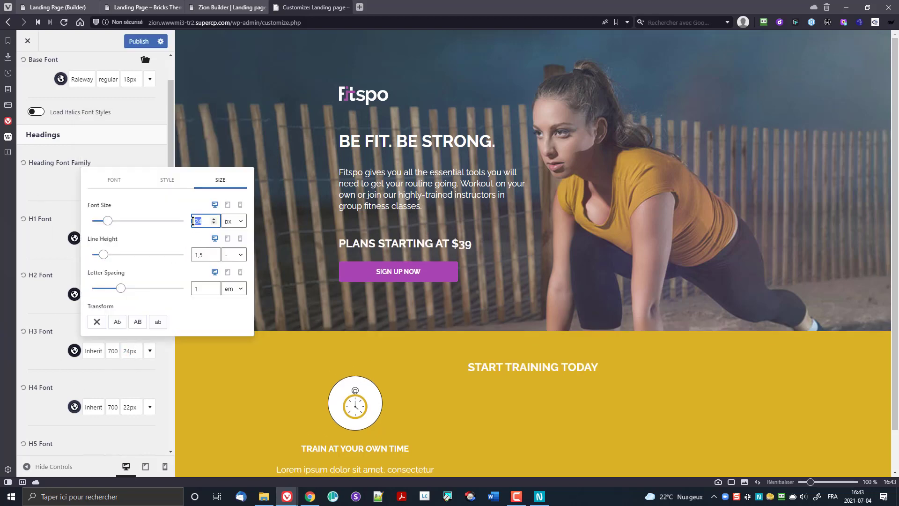
text(18)
click(57, 173)
click(151, 40)
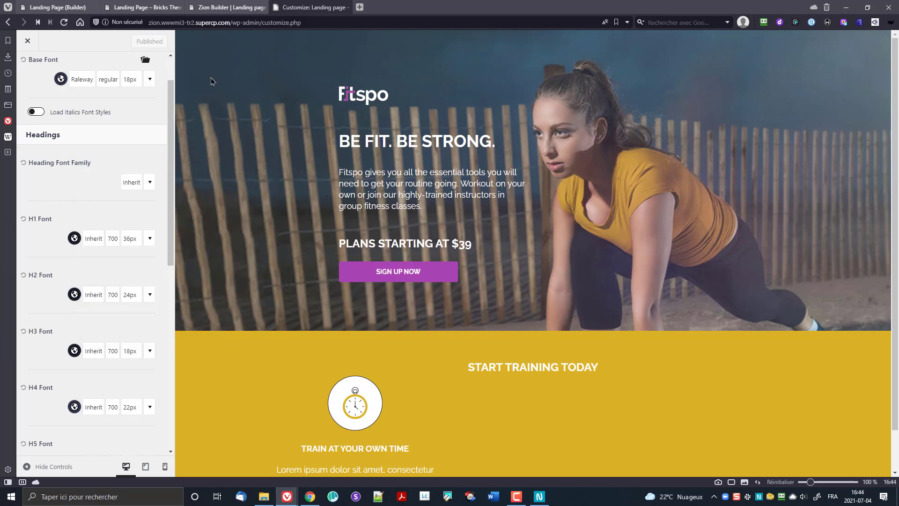
click(28, 41)
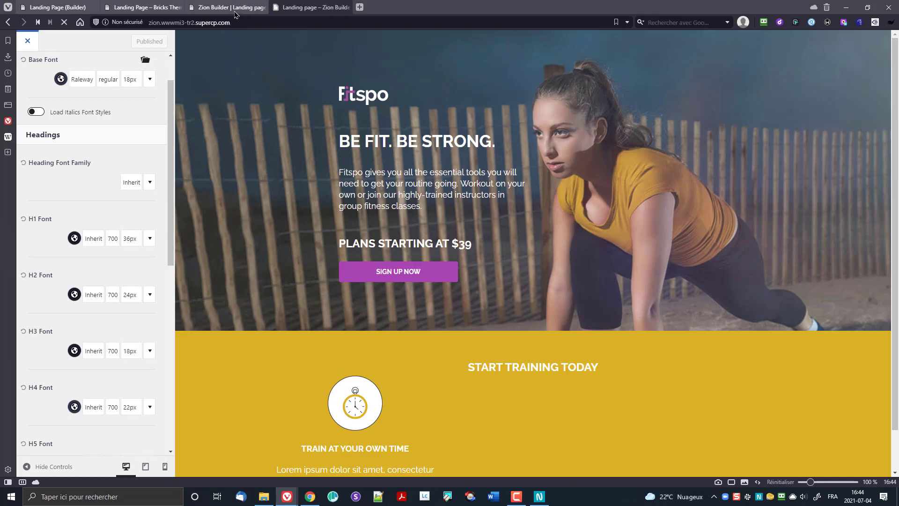
scroll(285, 293, down, 1)
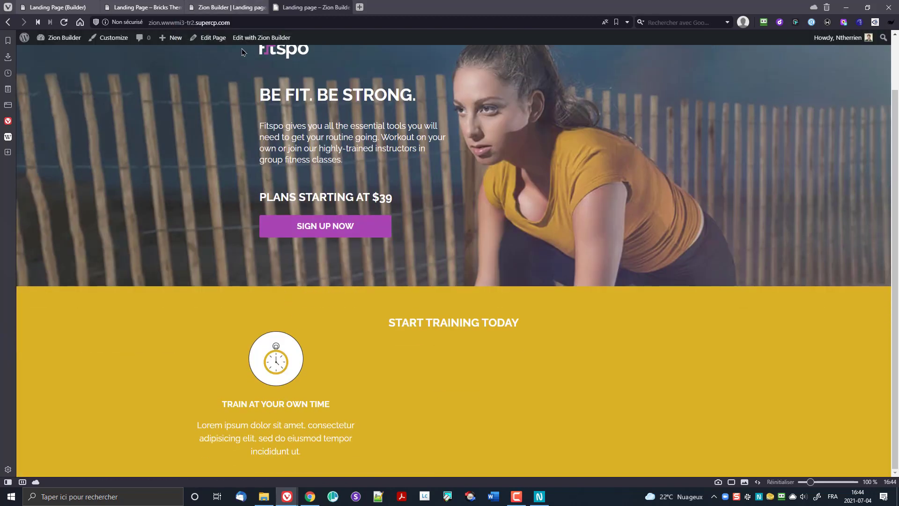
Step: Clear the title's font size, undo the heading back to sample text, open wrapper styling
click(236, 7)
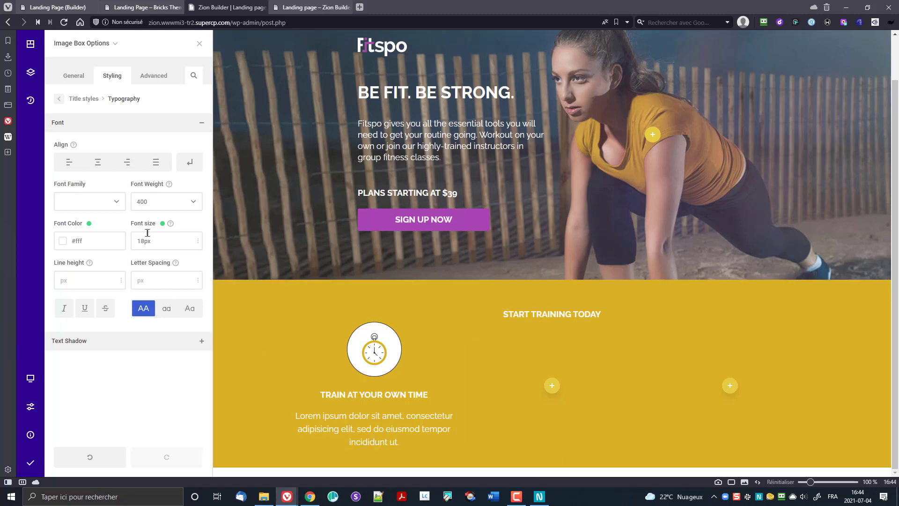
click(162, 223)
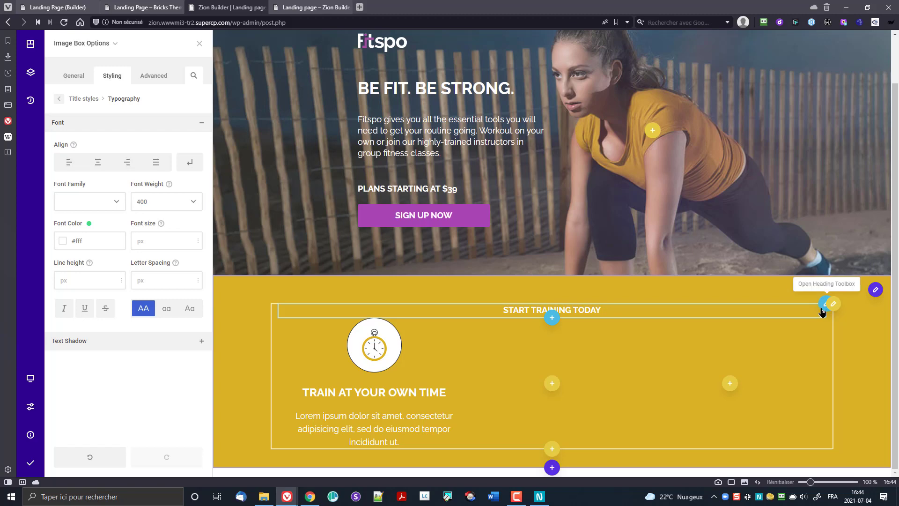
mouse_move(824, 306)
click(749, 305)
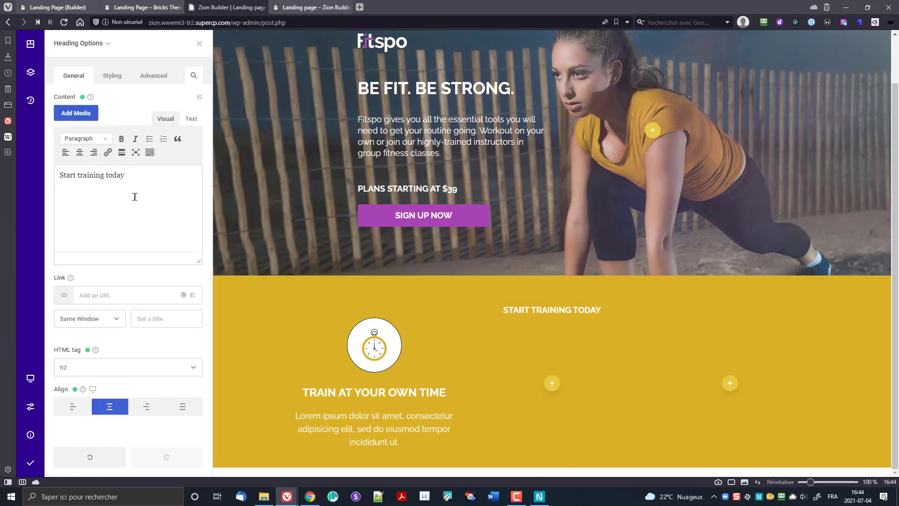
click(117, 76)
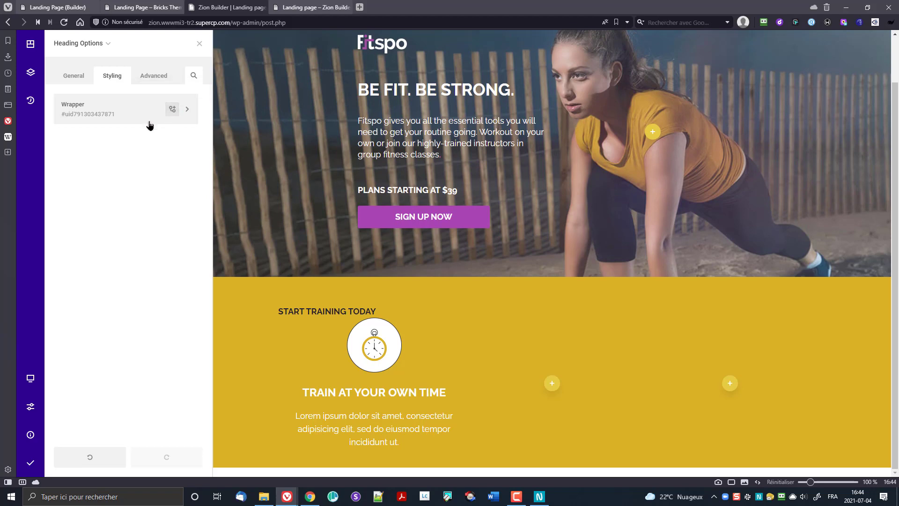
click(109, 453)
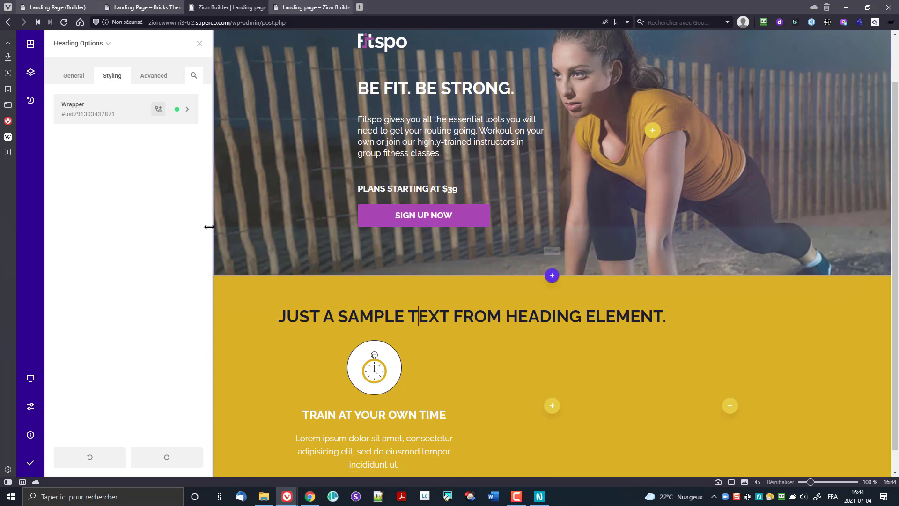
click(125, 118)
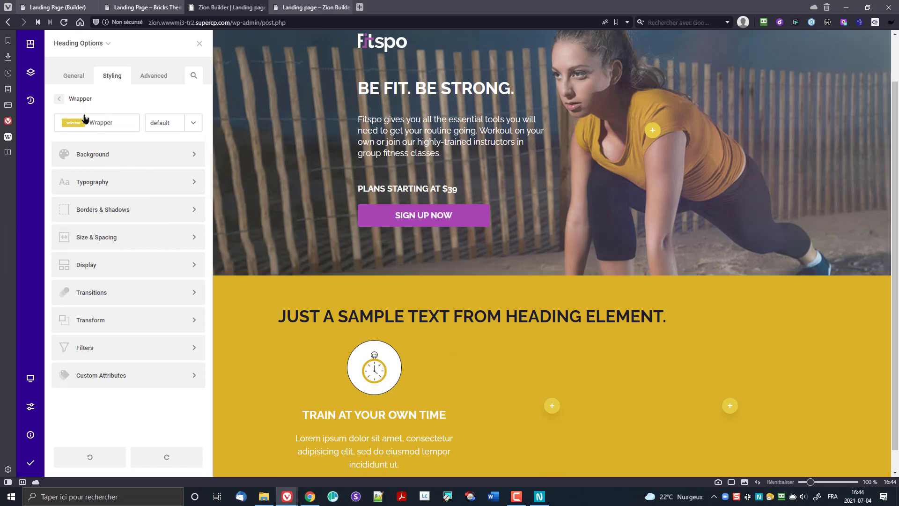
Step: Centre-align the heading and replace its text with 'Start training today'
click(113, 183)
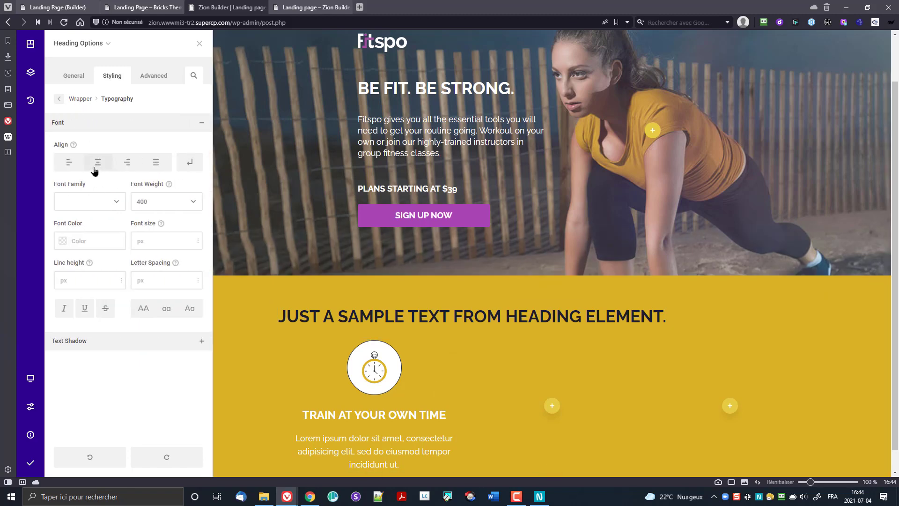
click(96, 164)
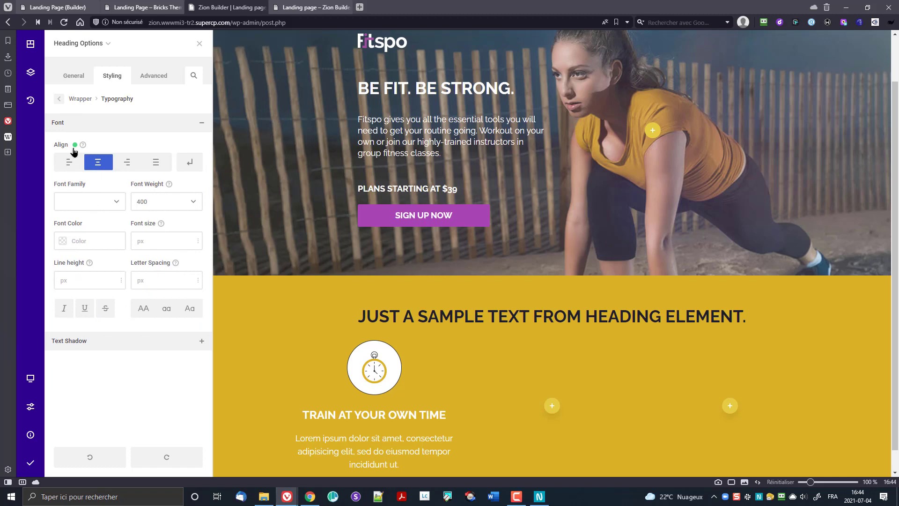
click(74, 76)
double_click(119, 204)
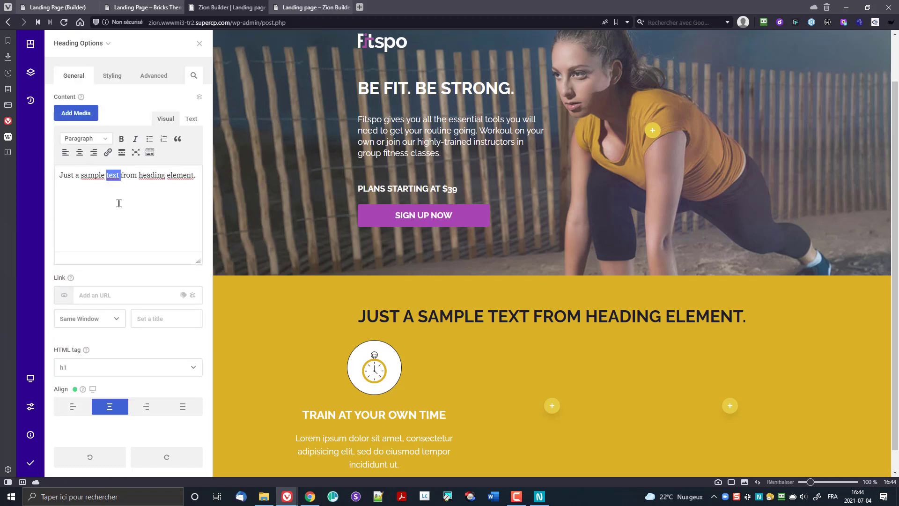
click(117, 204)
key(ctrl+a)
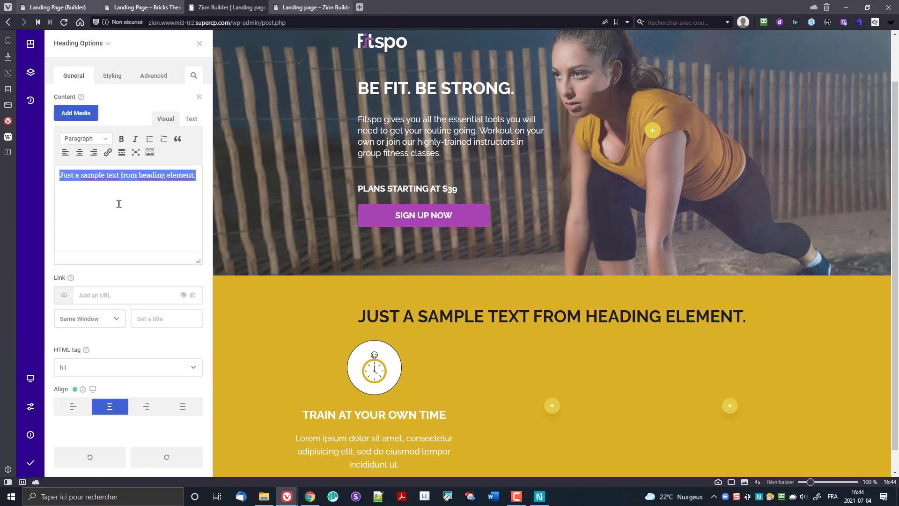
text(Star)
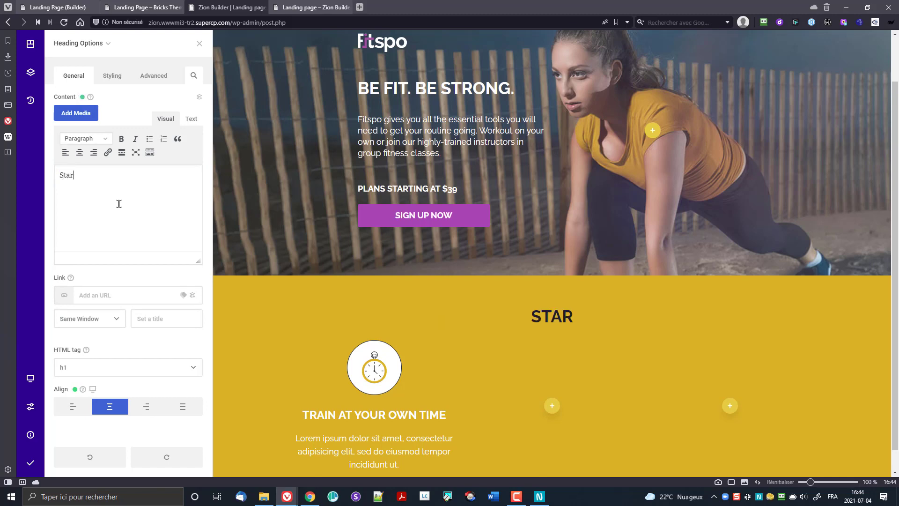
text(t training today)
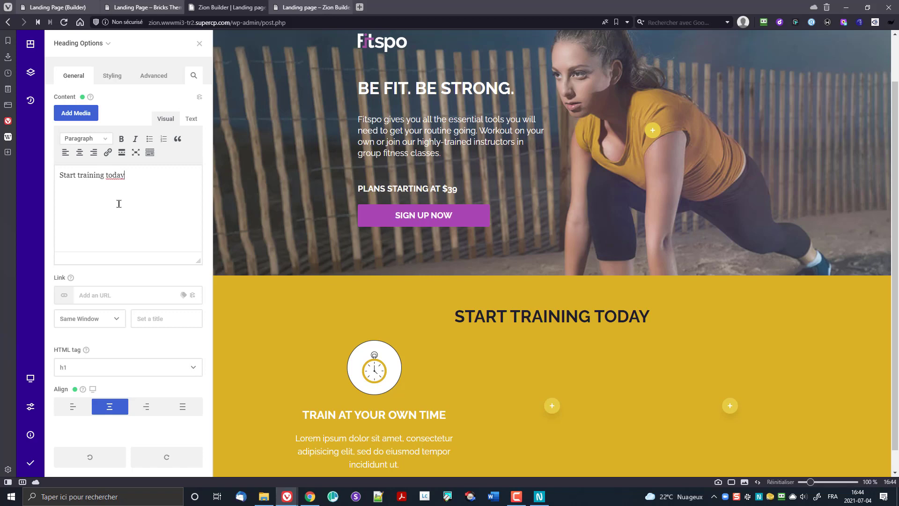
Step: Make the heading an h2 with white (#fff) font colour, then save and publish
click(103, 367)
click(101, 396)
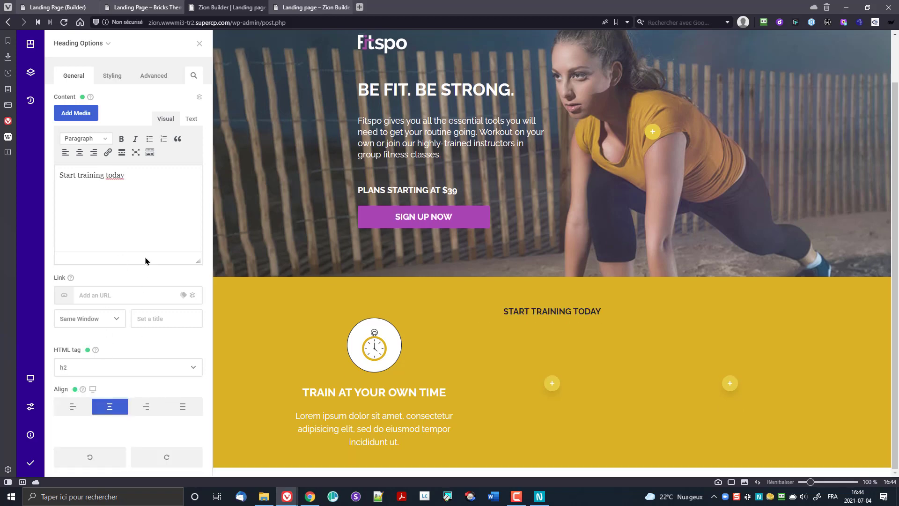
click(112, 75)
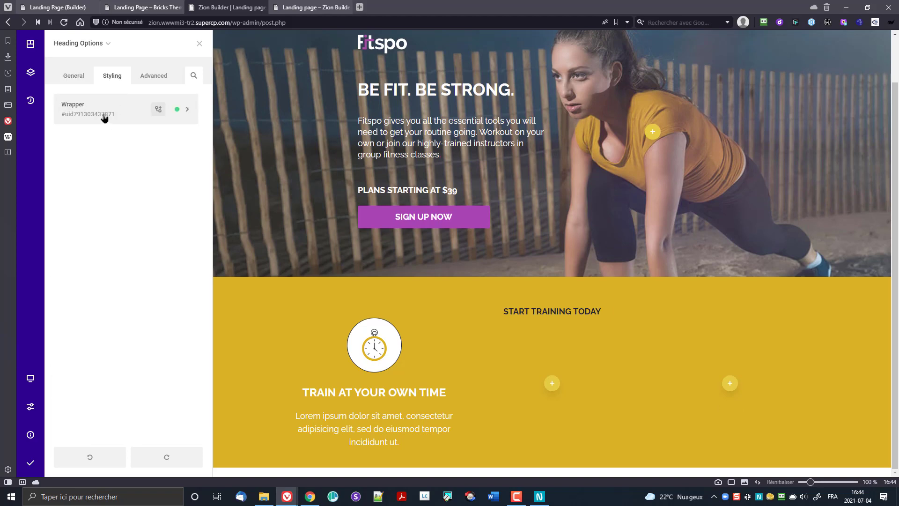
click(105, 117)
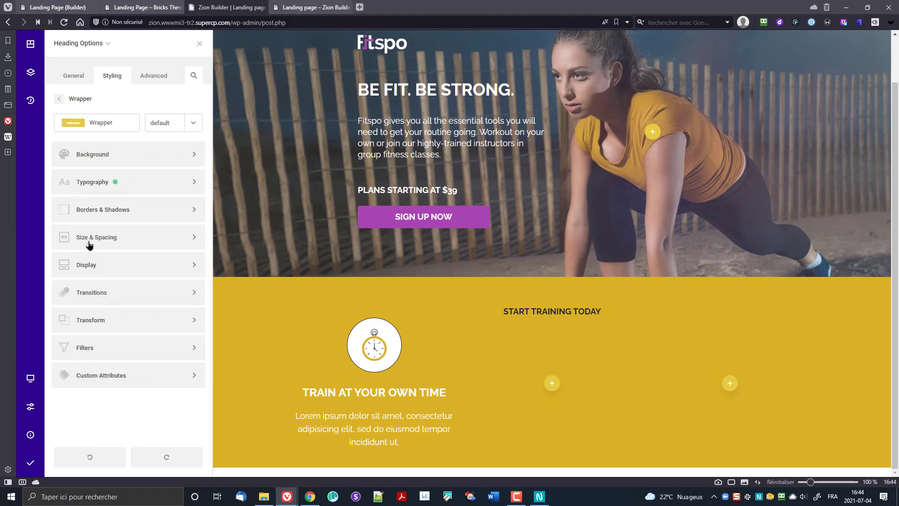
click(88, 189)
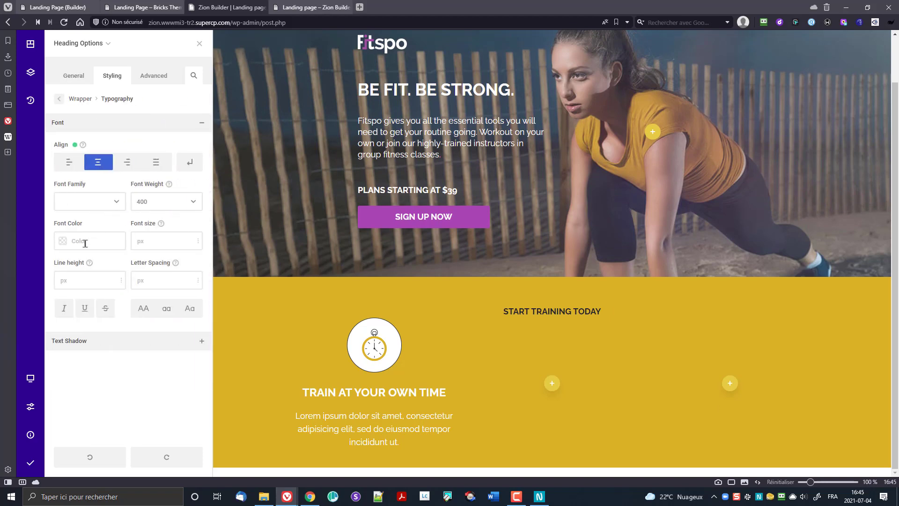
click(65, 241)
click(104, 319)
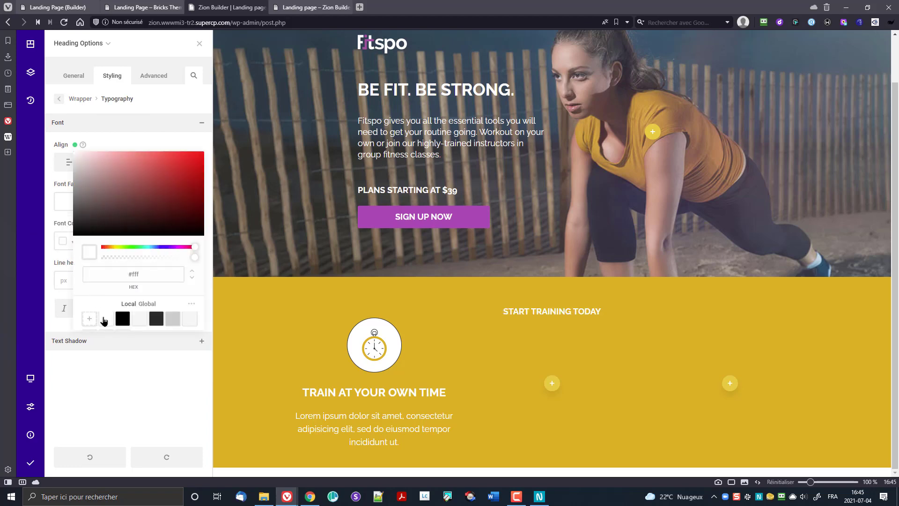
click(121, 416)
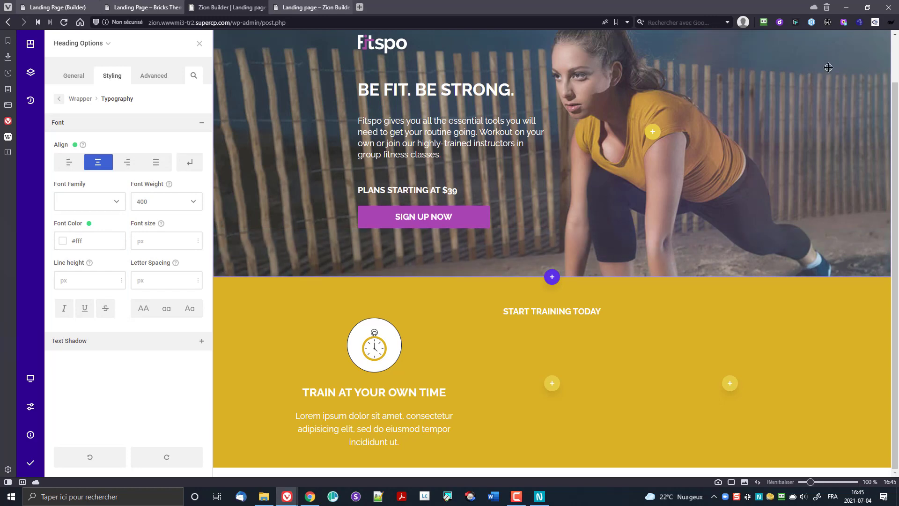
click(30, 463)
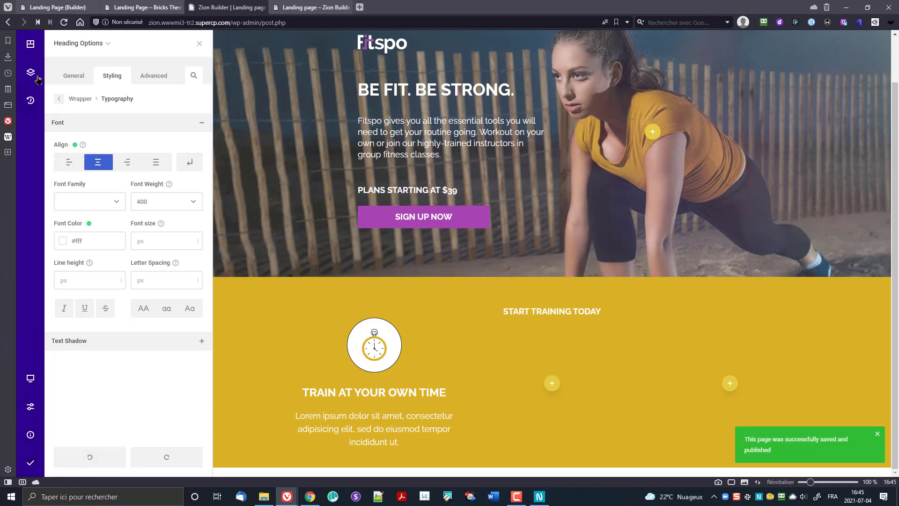
Step: Drag out extra bottom margin below the START TRAINING TODAY heading and save the page
click(64, 22)
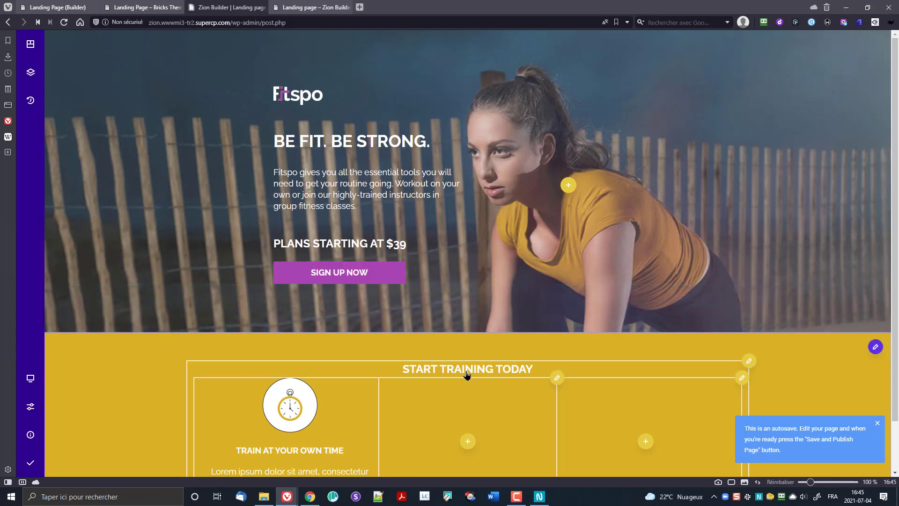
scroll(364, 352, down, 1)
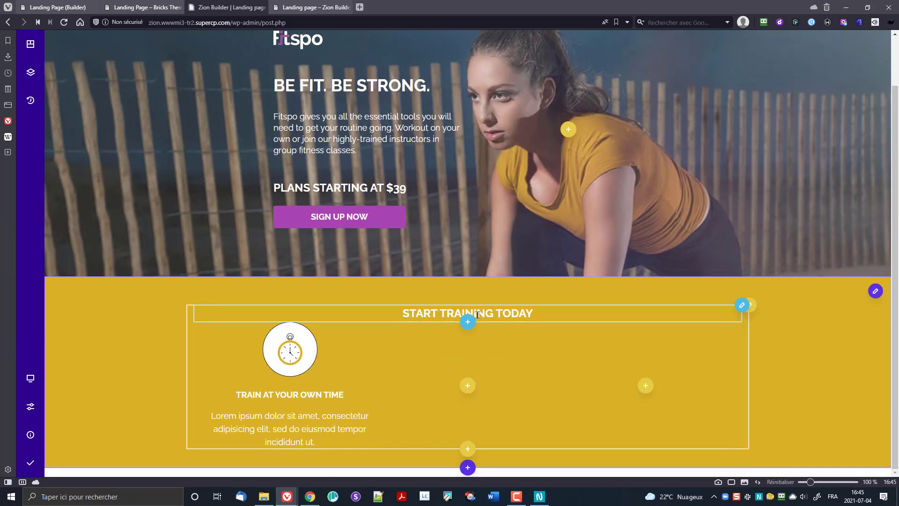
drag(490, 322, 491, 336)
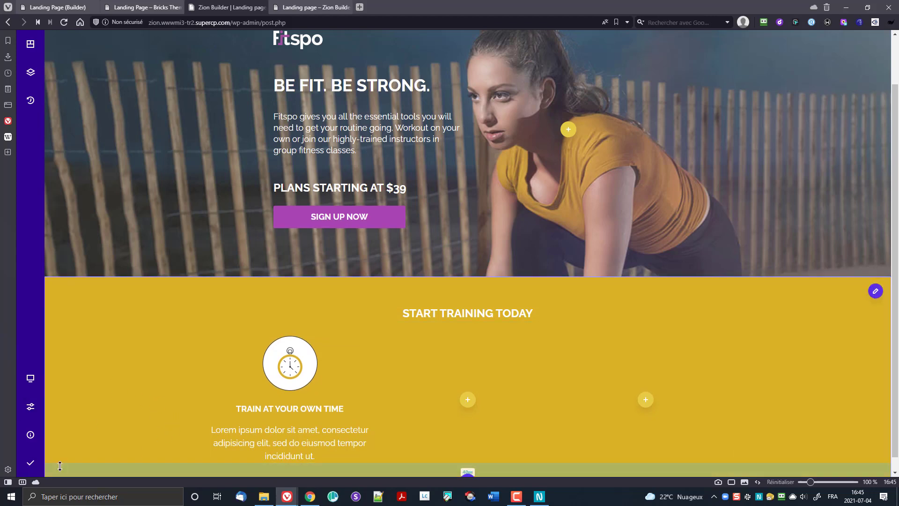
click(38, 467)
Step: Clone the stopwatch image box twice, placing the copies in the middle and right columns
scroll(434, 339, down, 1)
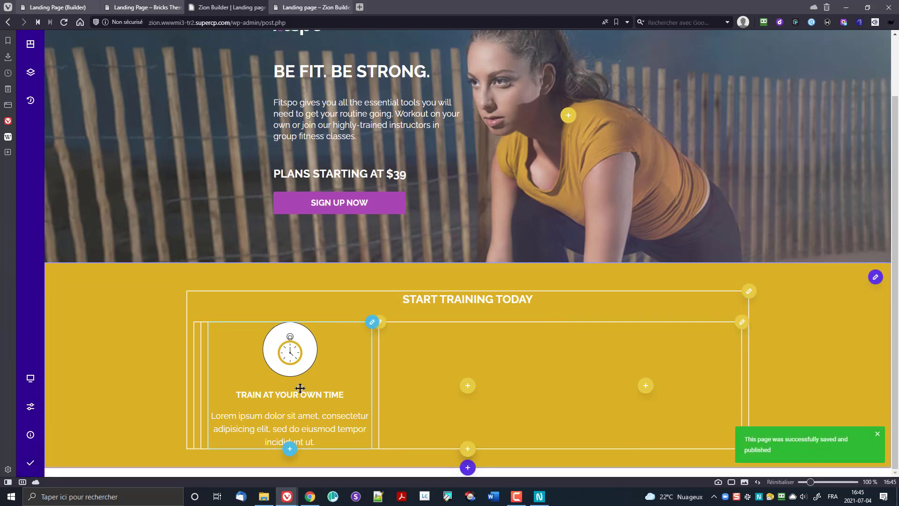
click(370, 330)
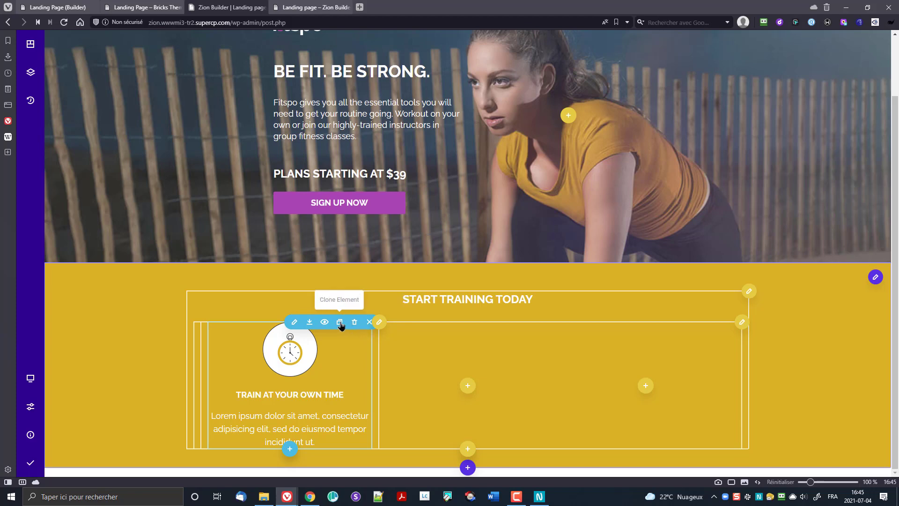
click(340, 323)
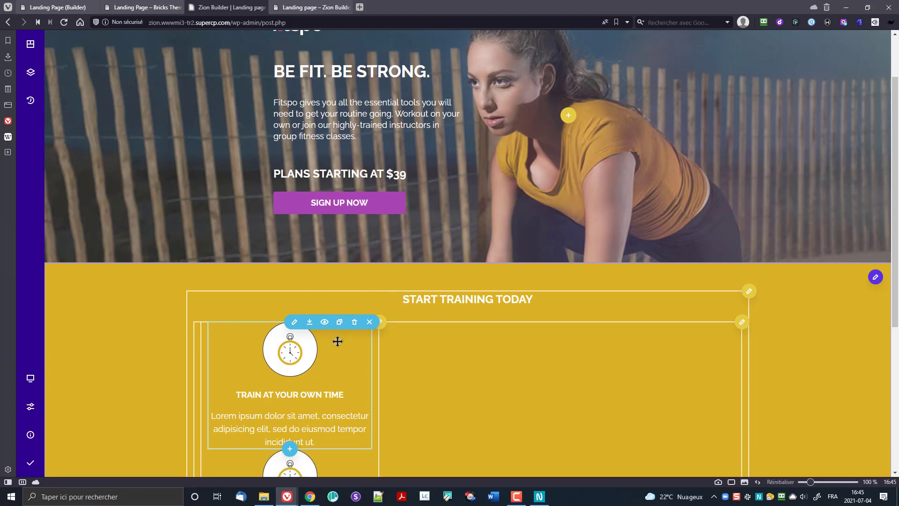
scroll(339, 341, down, 5)
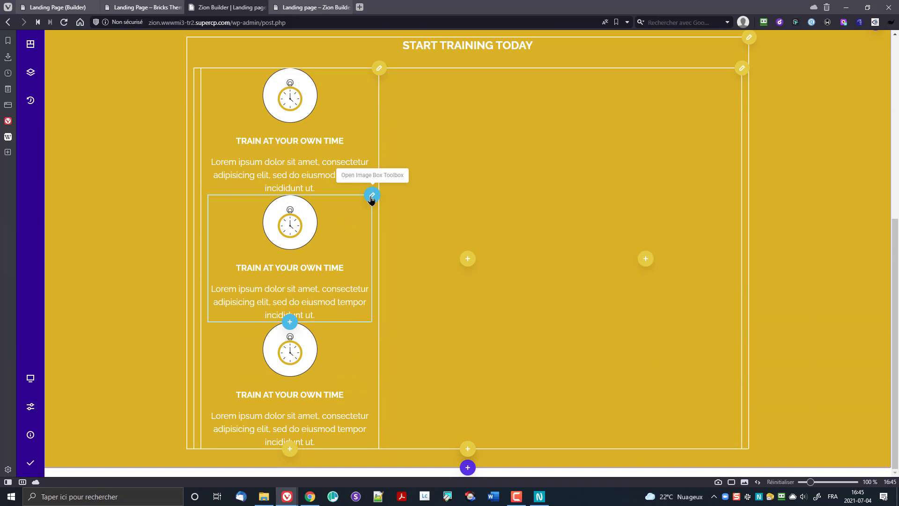
drag(370, 202, 423, 229)
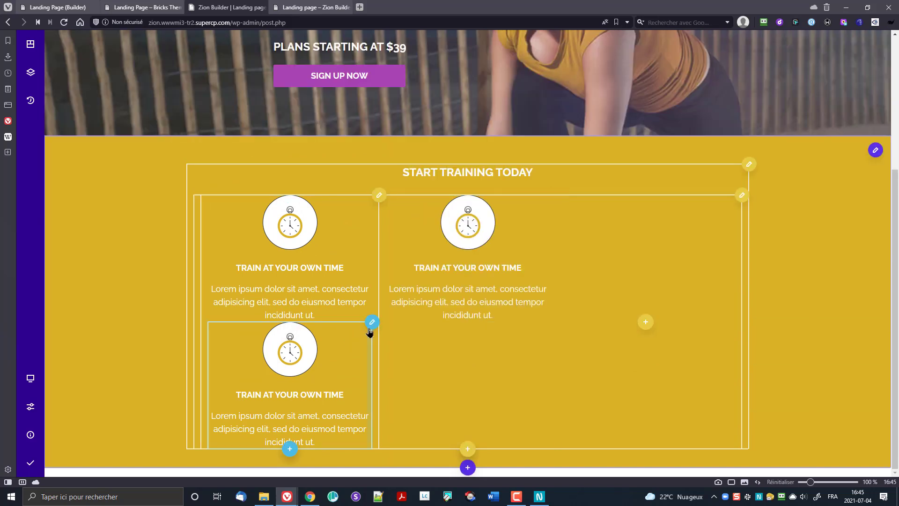
drag(371, 319, 611, 354)
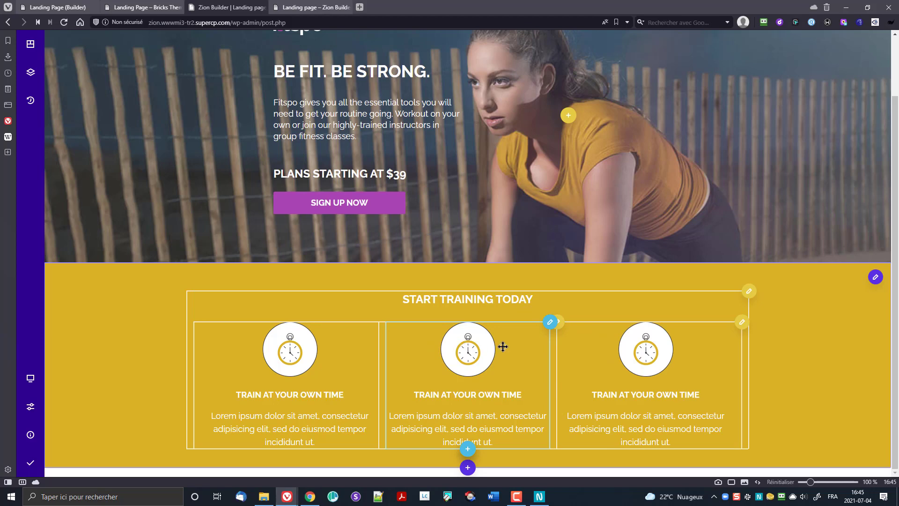
click(547, 328)
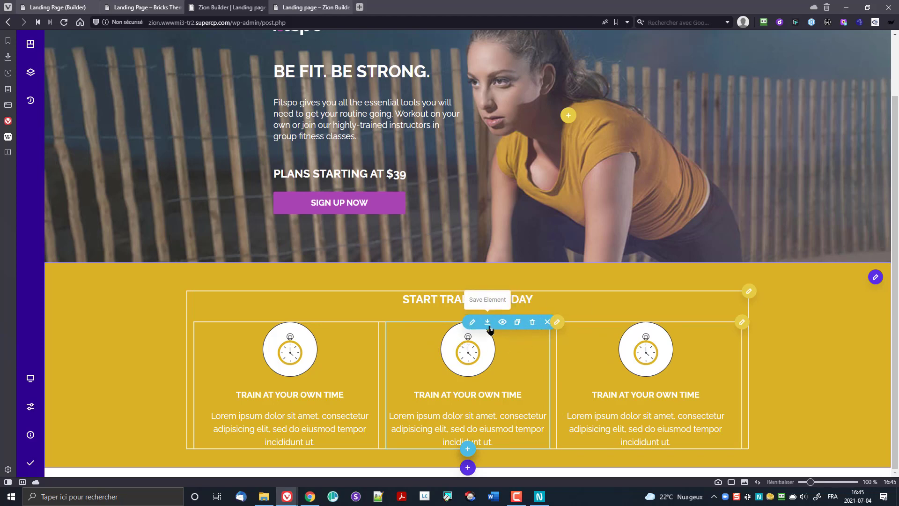
click(470, 324)
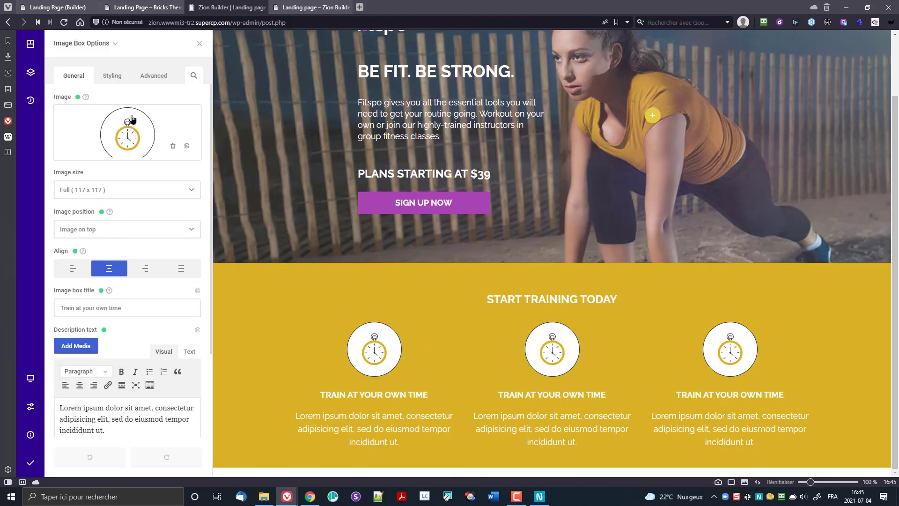
Step: Replace the middle box's image with the monitor icon from the media library
click(134, 143)
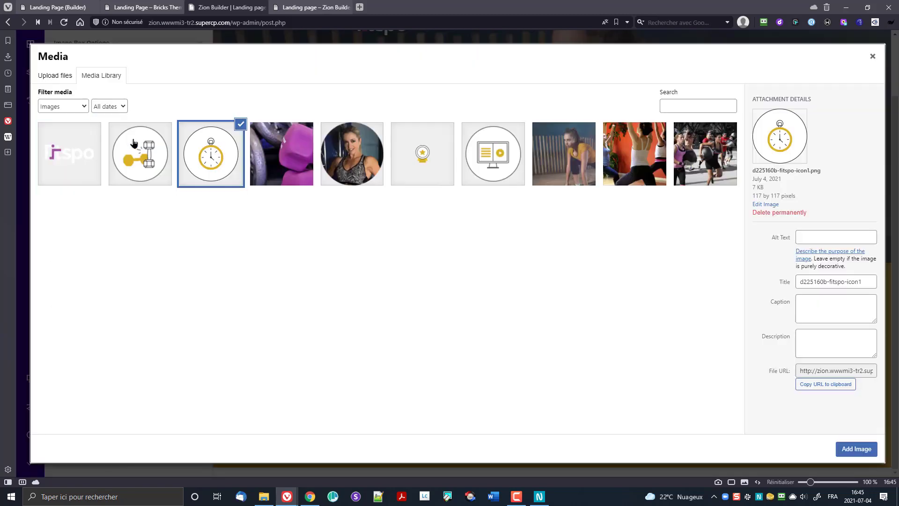
click(479, 175)
click(852, 449)
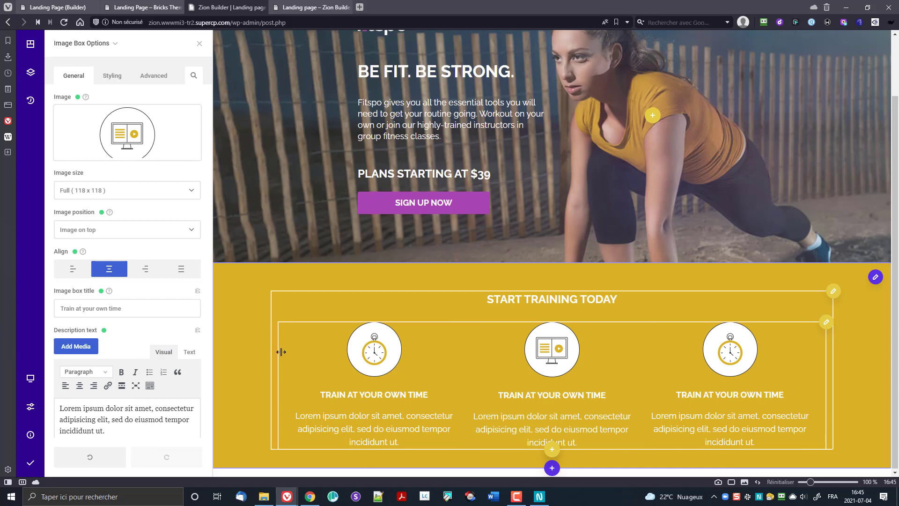
Step: Retitle the middle box 'Training ebooks & videos' and open the third box's settings
double_click(142, 306)
key(ctrl+a)
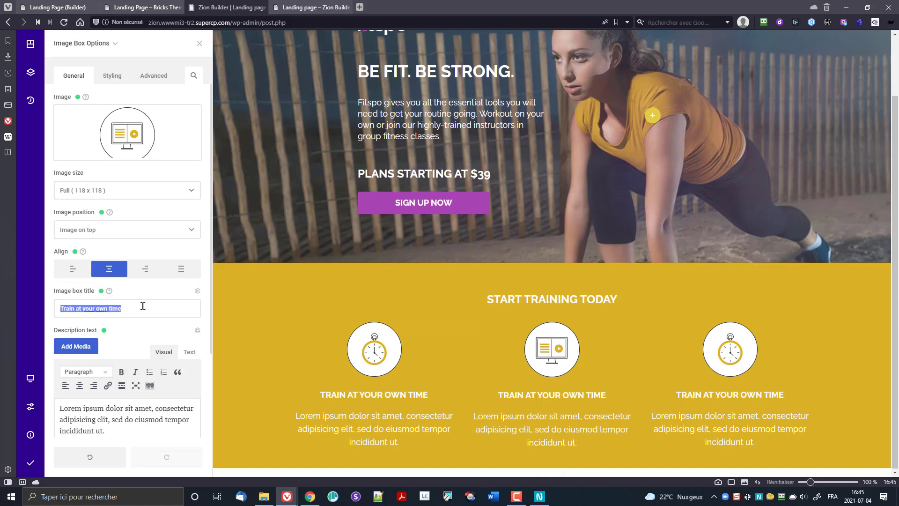
text(Training)
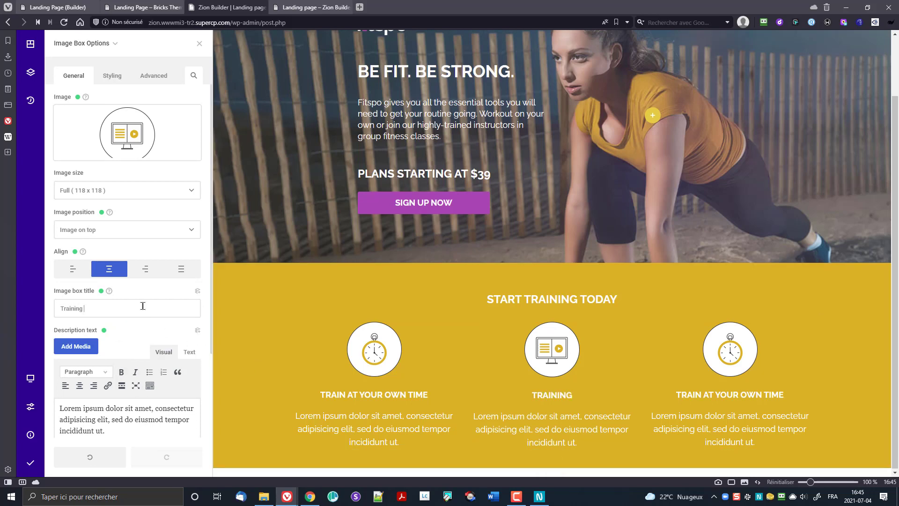
text( ebooks)
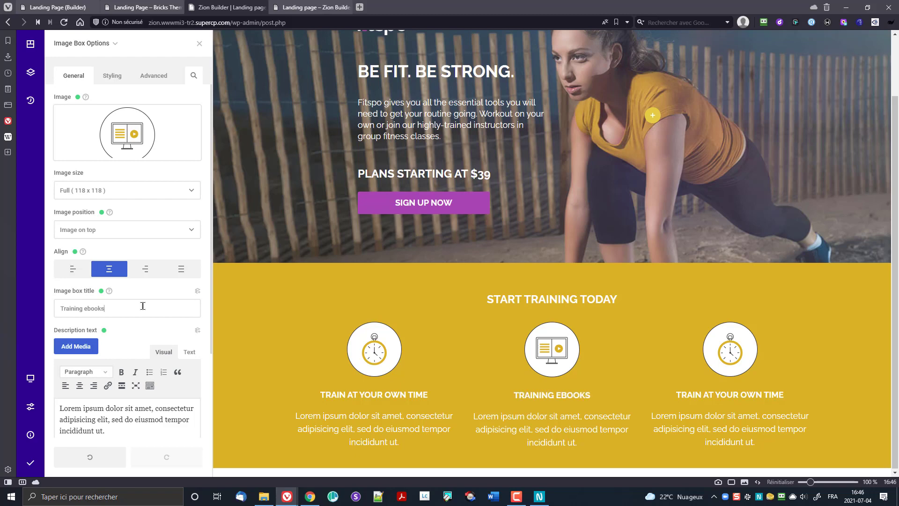
text( & videos)
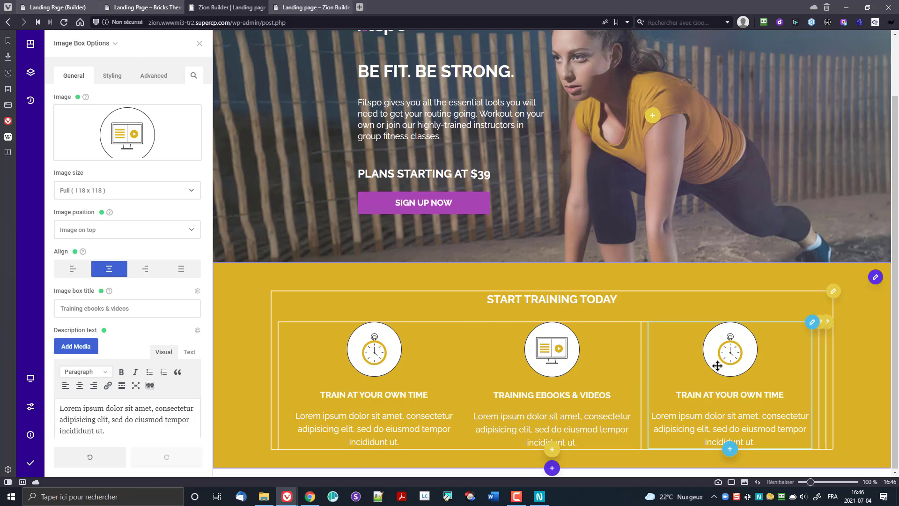
click(807, 325)
click(735, 323)
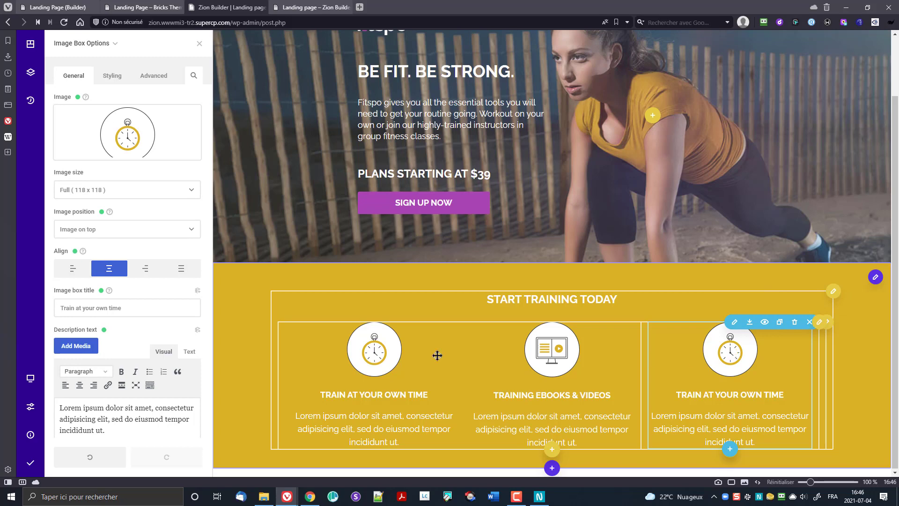
Step: Swap the third box's image for the dumbbell icon and retitle it 'Resistance training'
click(122, 130)
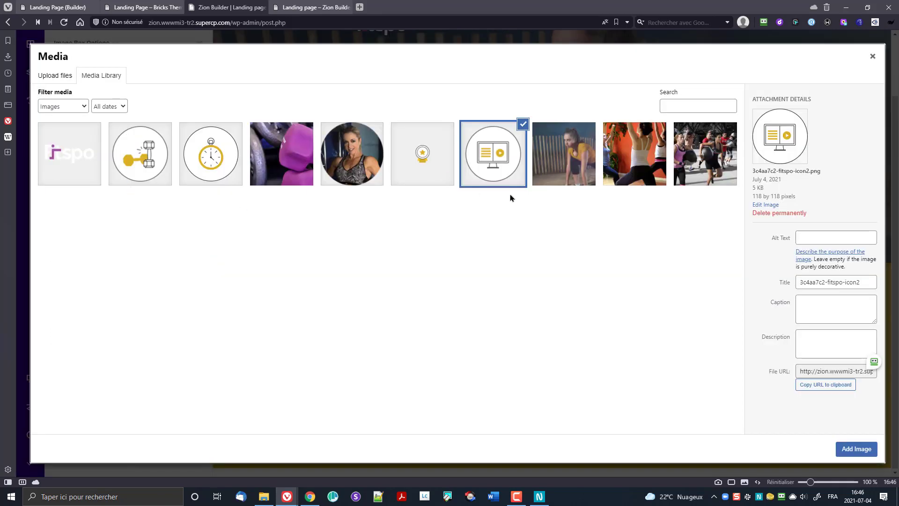
click(161, 163)
click(857, 449)
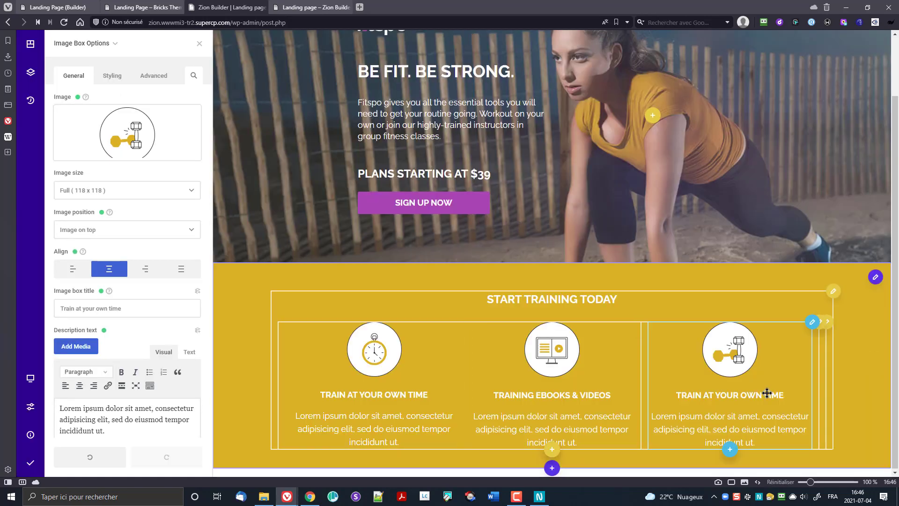
drag(131, 304, 60, 308)
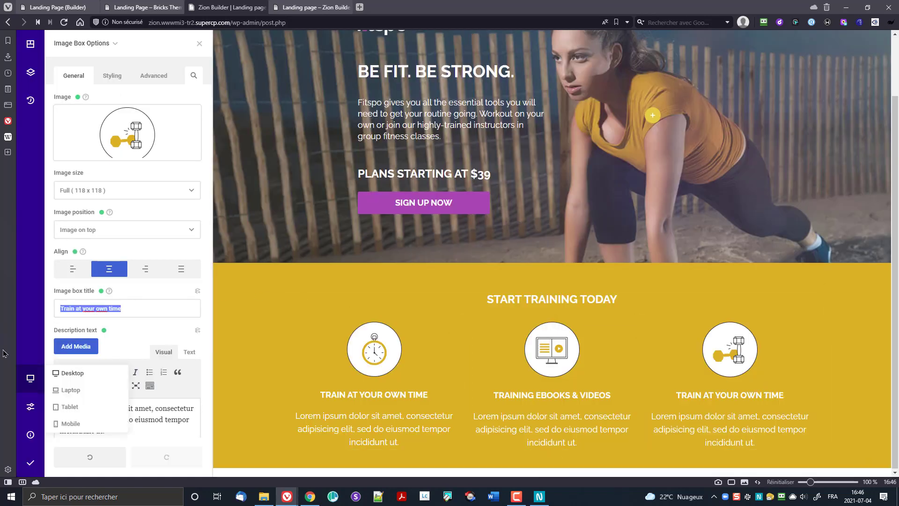
text(Resis)
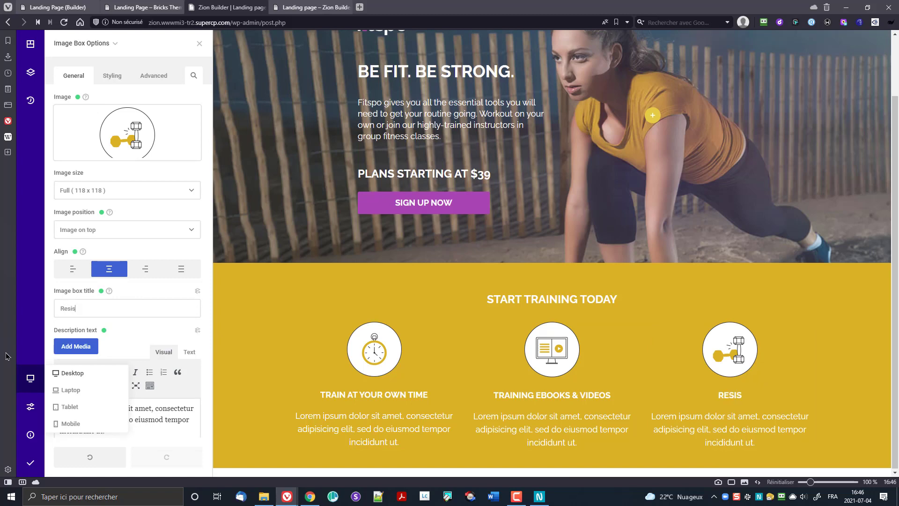
text(tance tranini)
key(BackSpace)
key(BackSpace)
key(BackSpace)
key(BackSpace)
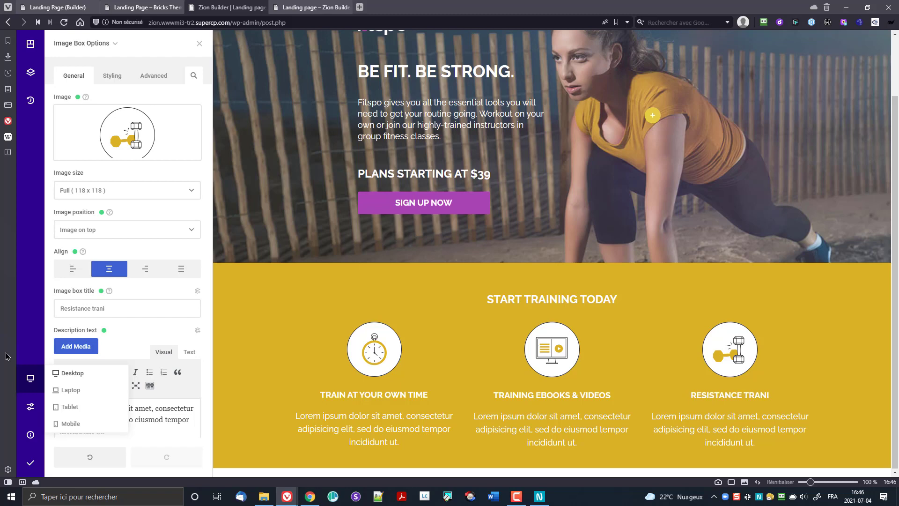
text(ining)
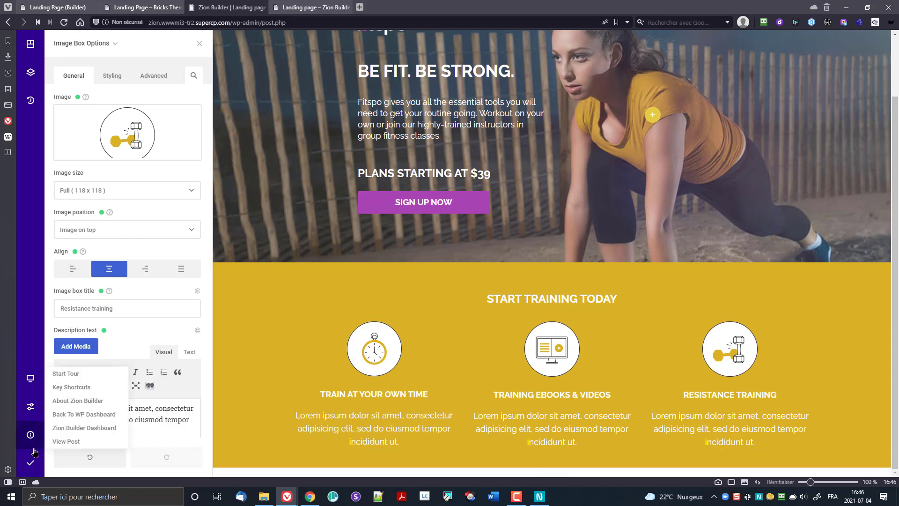
Step: Publish the Zion page, reload the live landing page to review the boxes, then view the Bricks version
click(32, 464)
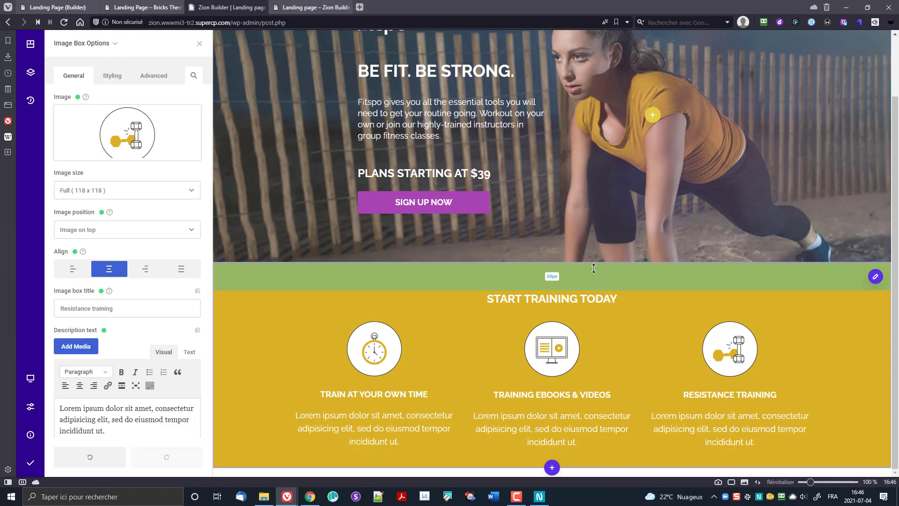
click(306, 5)
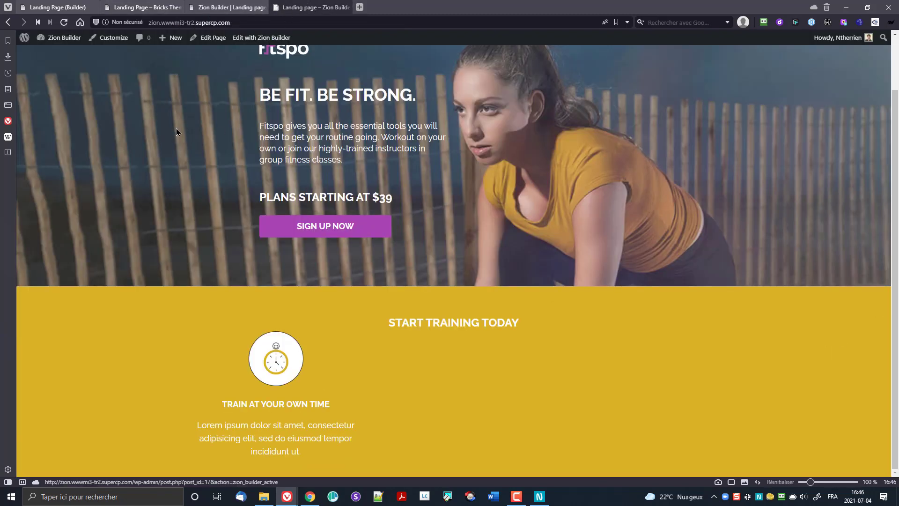
click(64, 22)
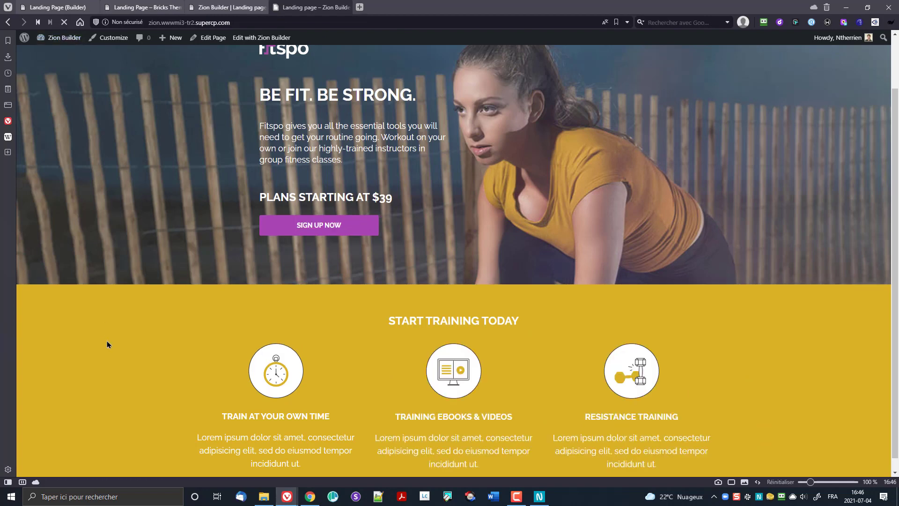
scroll(537, 346, down, 1)
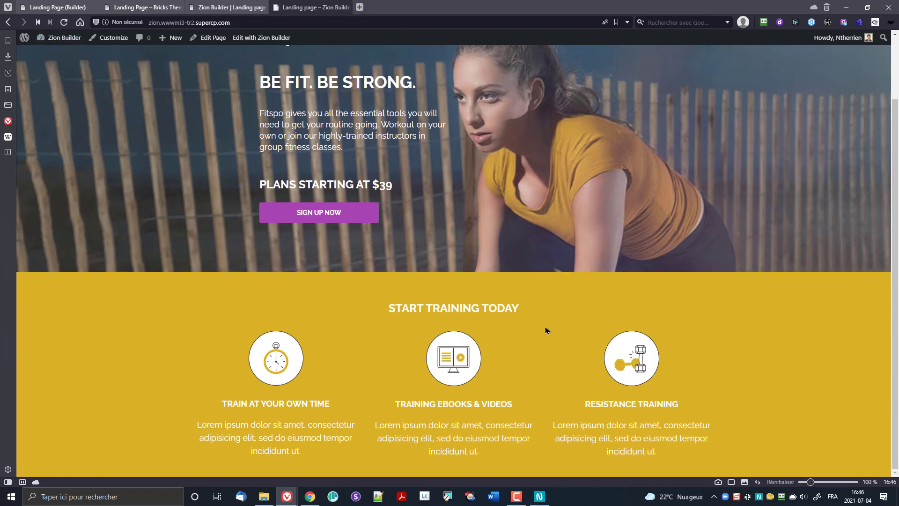
click(140, 7)
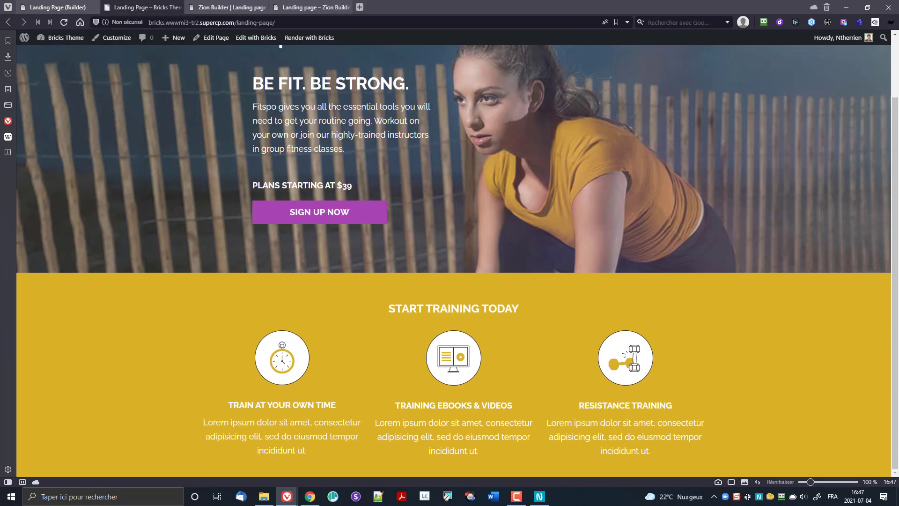
click(310, 496)
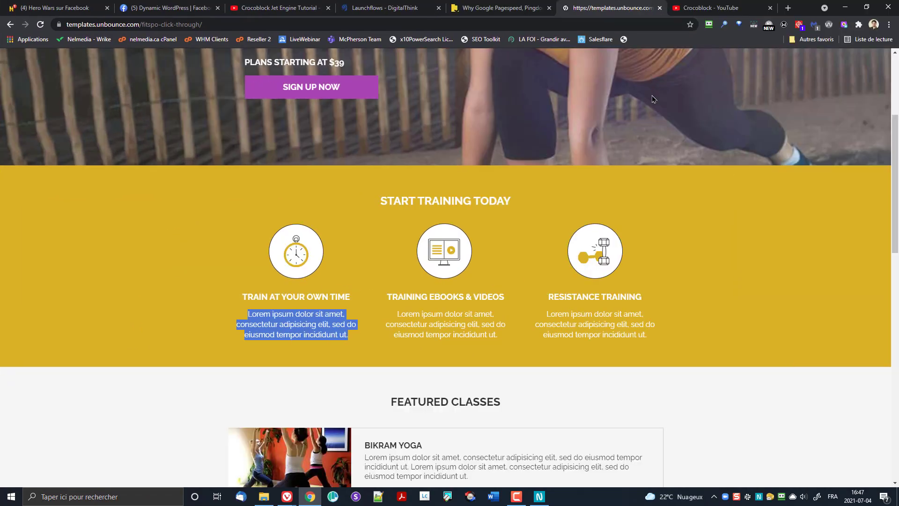
scroll(654, 100, down, 5)
click(605, 160)
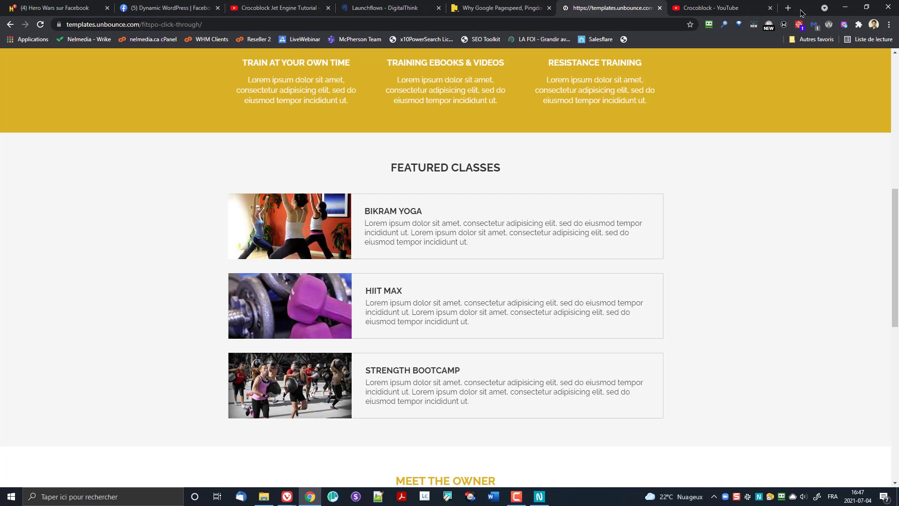
click(845, 6)
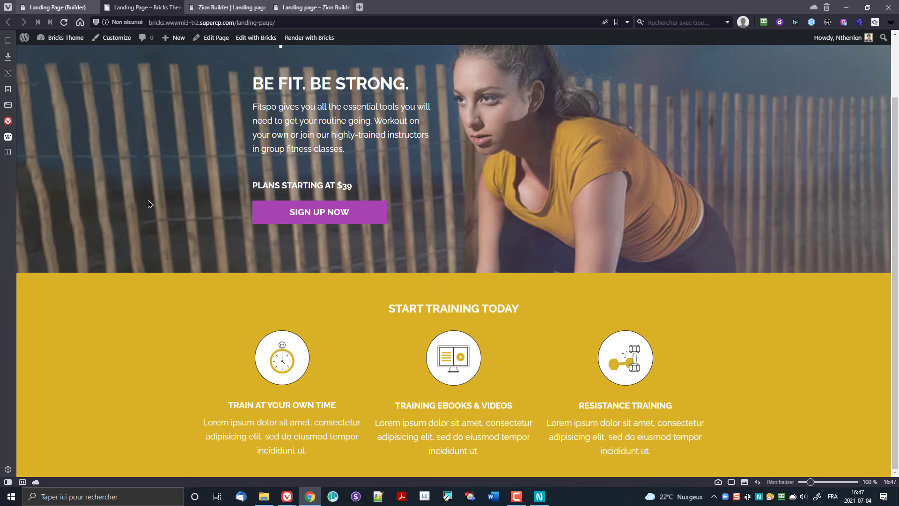
Step: In the Bricks editor, tidy the Structure tree and select the Hero's Container
click(56, 7)
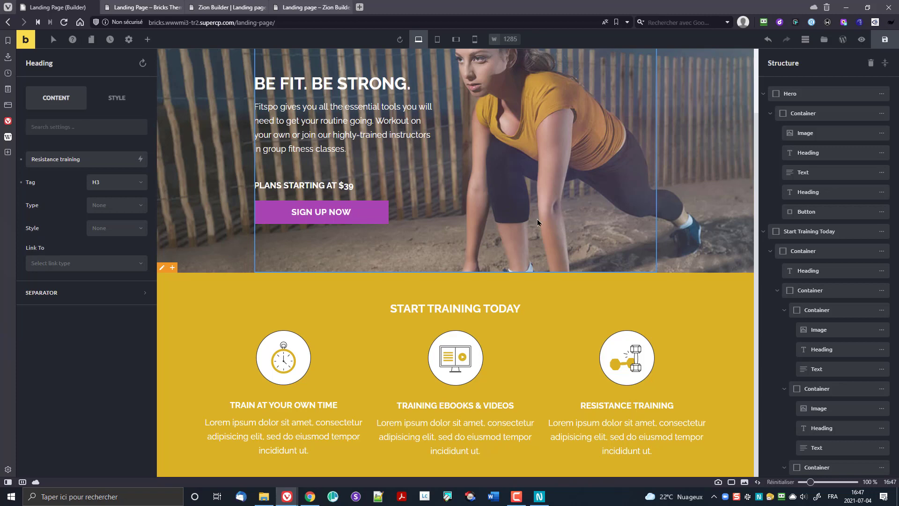
click(764, 94)
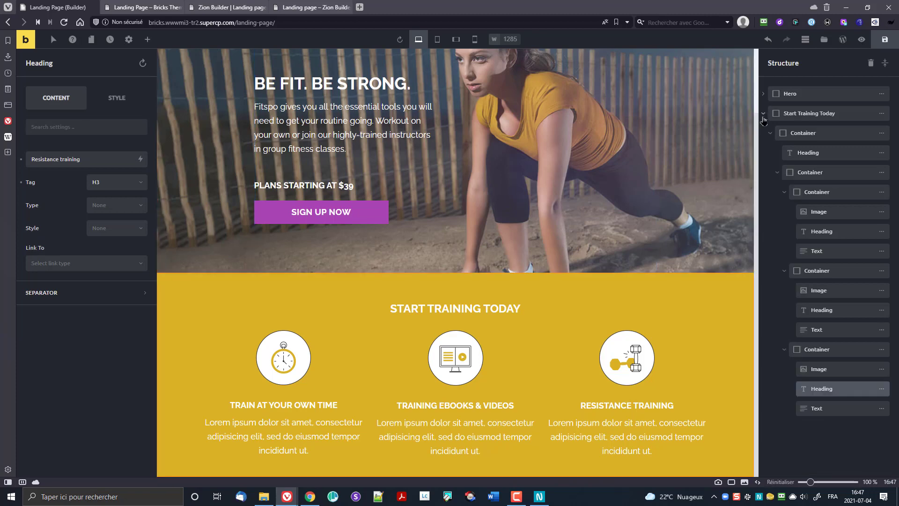
click(764, 114)
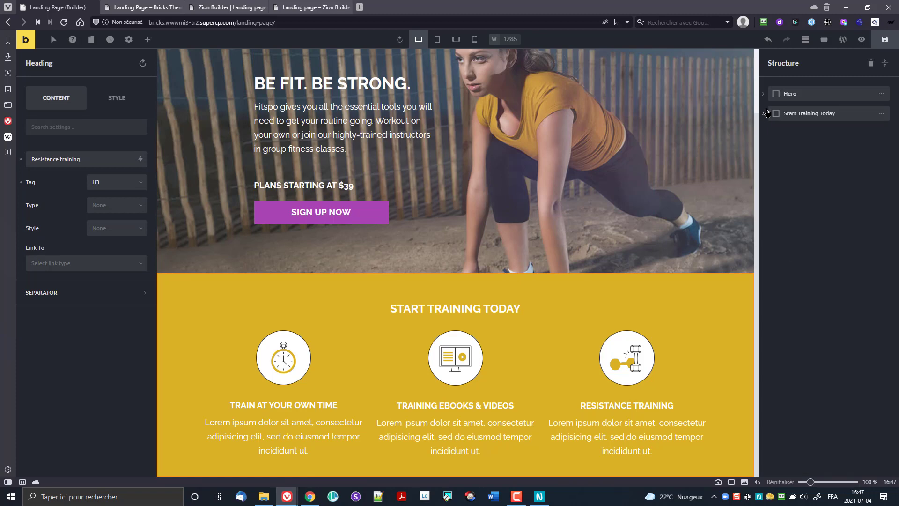
click(764, 115)
click(763, 115)
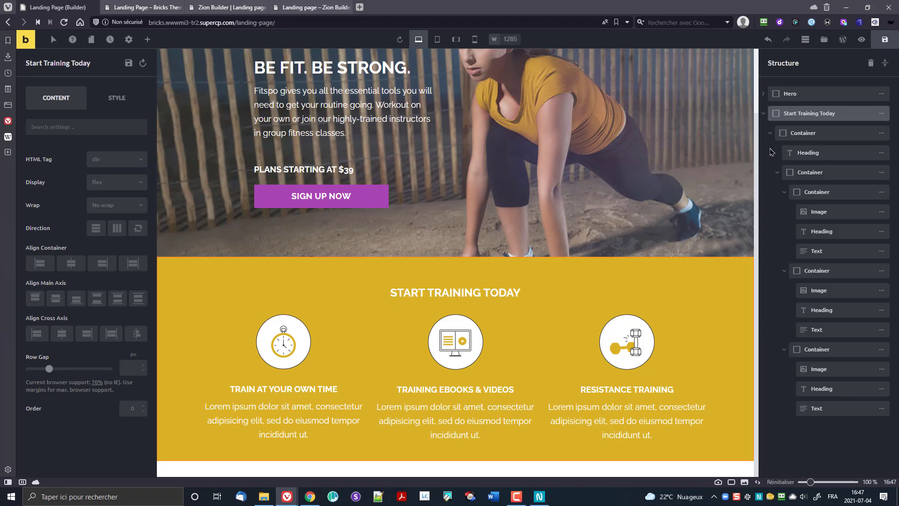
click(770, 135)
click(771, 135)
click(777, 173)
click(770, 134)
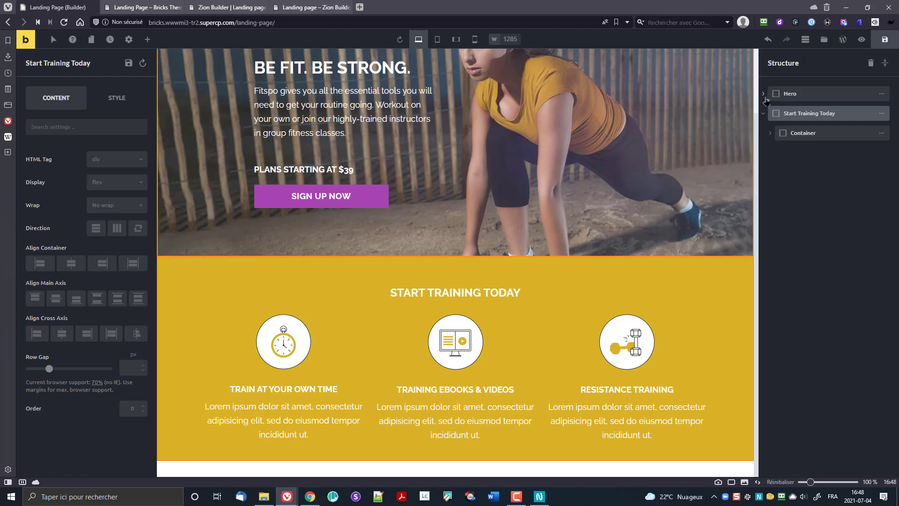
click(763, 94)
click(796, 114)
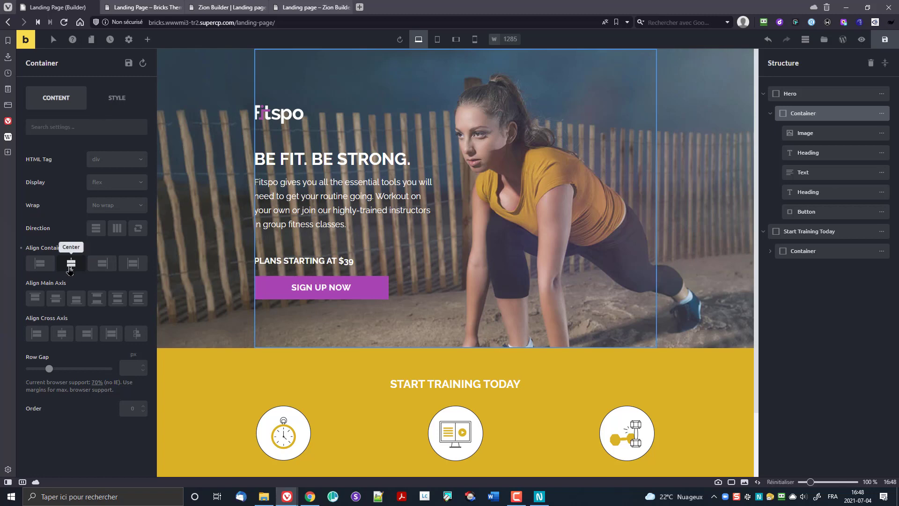
Step: Change the hero container's Style > Layout width from 380 px to 400 px
click(70, 263)
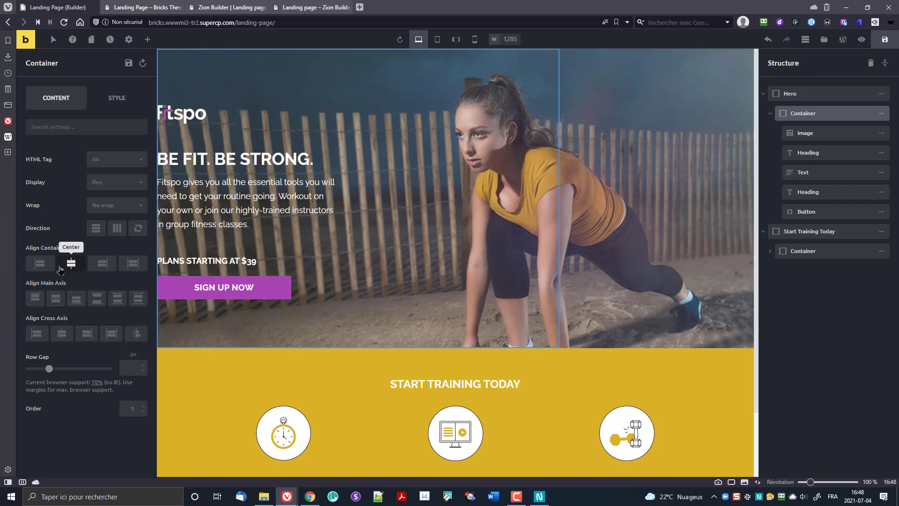
click(70, 264)
click(113, 98)
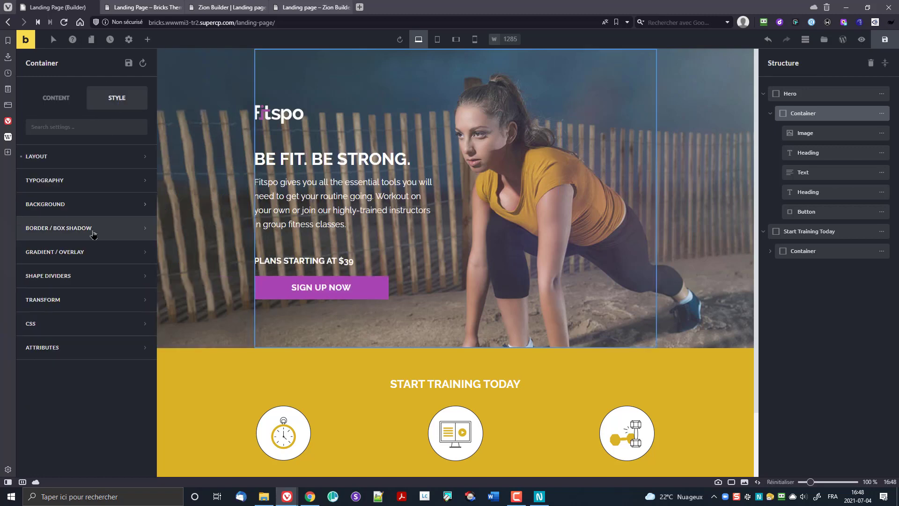
click(49, 157)
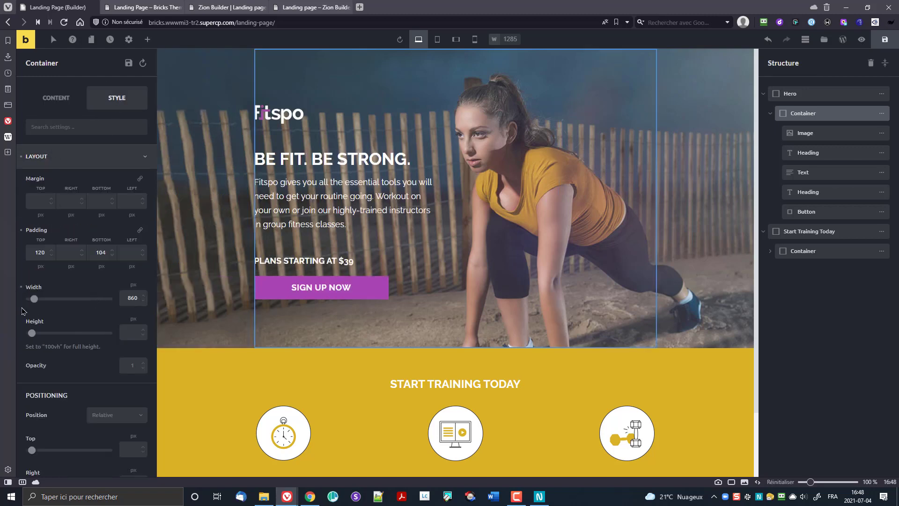
drag(33, 300, 49, 306)
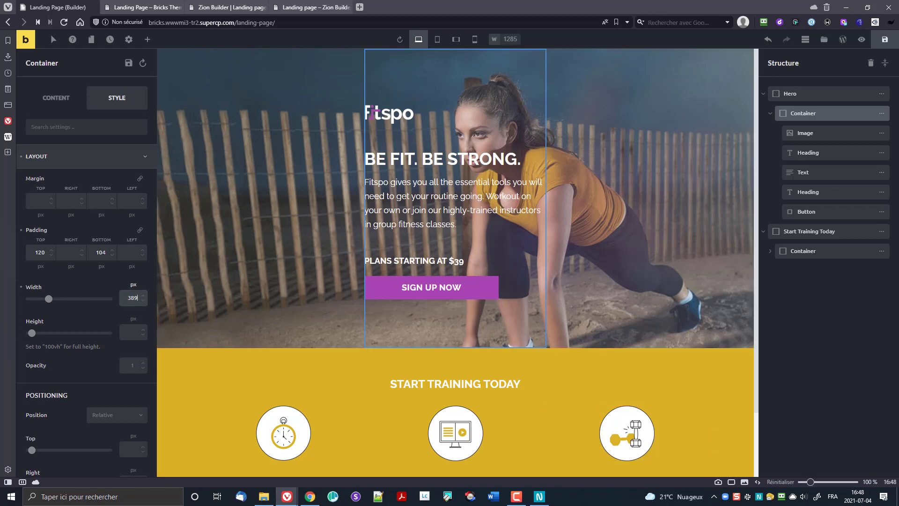
key(BackSpace)
text(0)
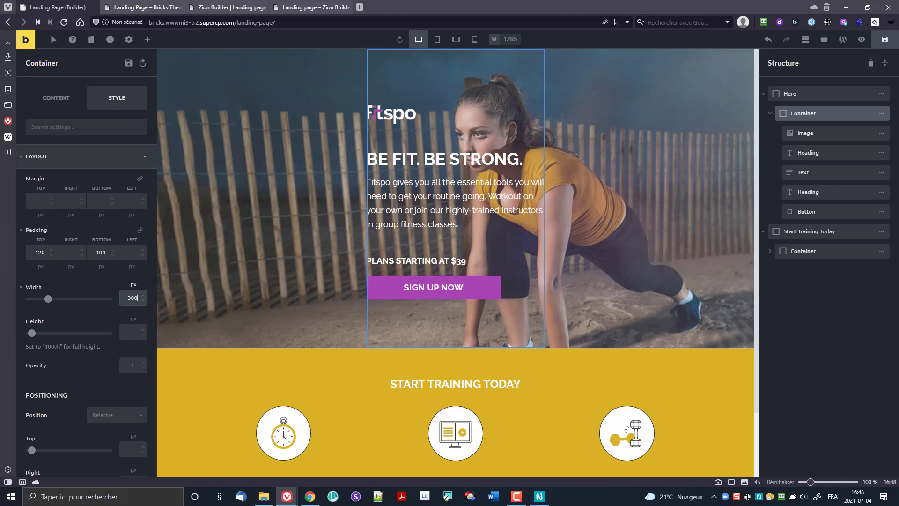
key(shift+Left)
key(shift+Left)
key(shift+Left)
text(400)
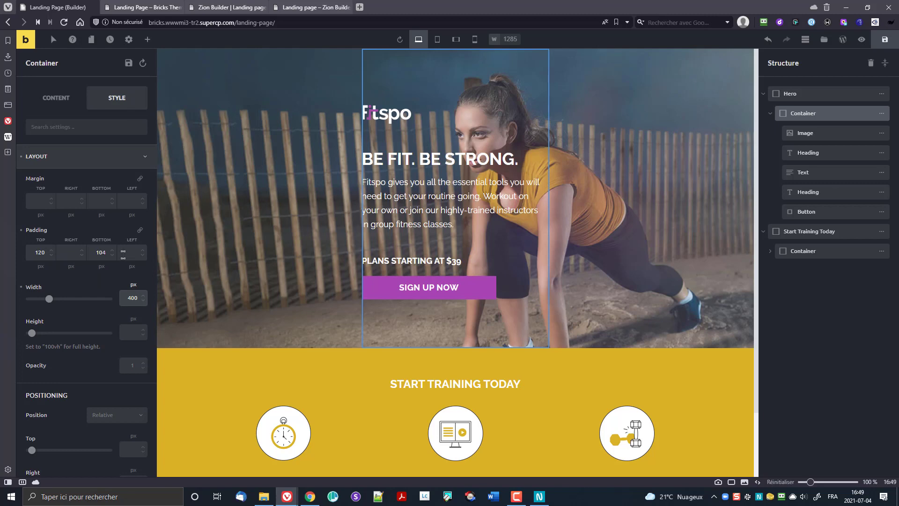
Step: On desktop, make the hero container position Relative with a Left offset of -200 px
scroll(113, 323, down, 3)
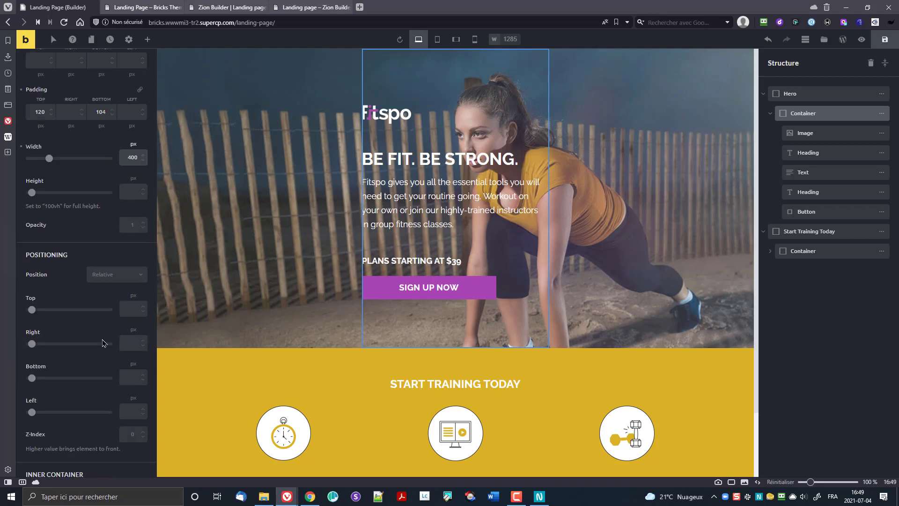
click(115, 276)
click(113, 290)
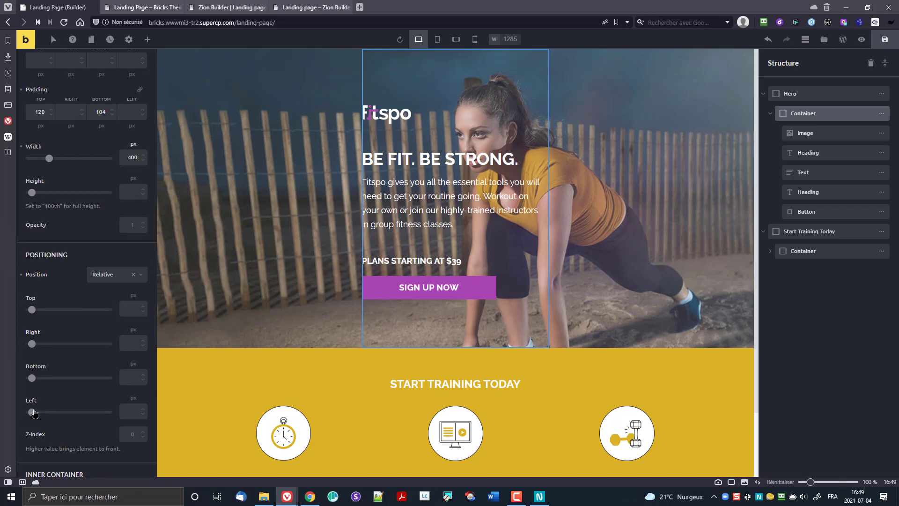
drag(31, 412, 27, 412)
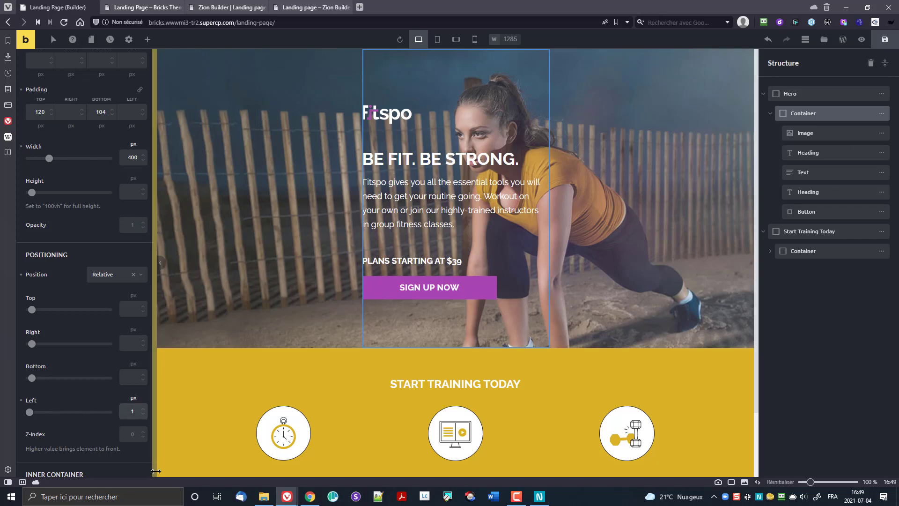
text(-)
key(shift+Left)
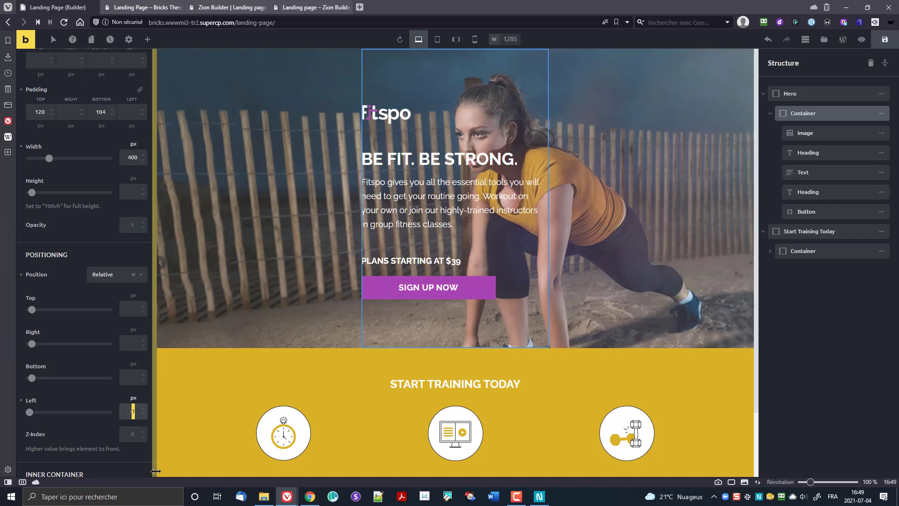
text(3)
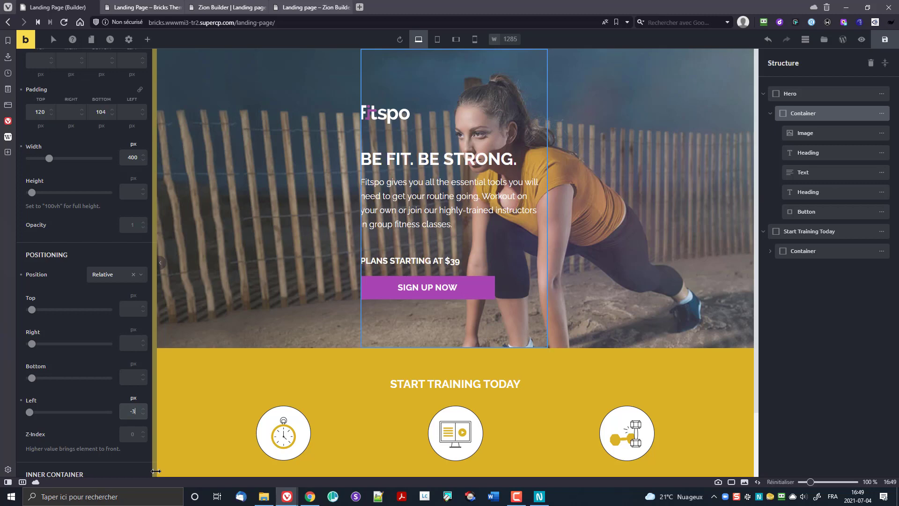
key(BackSpace)
text(200)
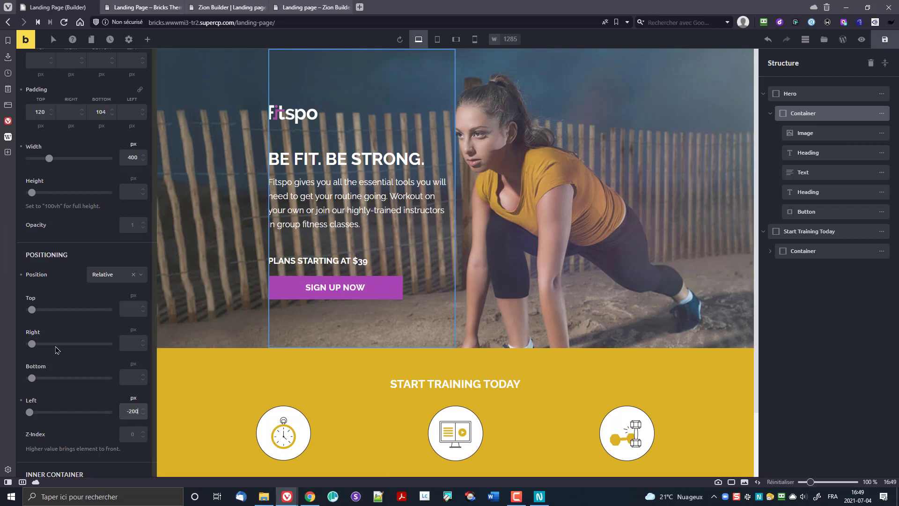
Step: Switch to the tablet breakpoints and clear the container's left offset override, keeping Relative positioning
click(439, 40)
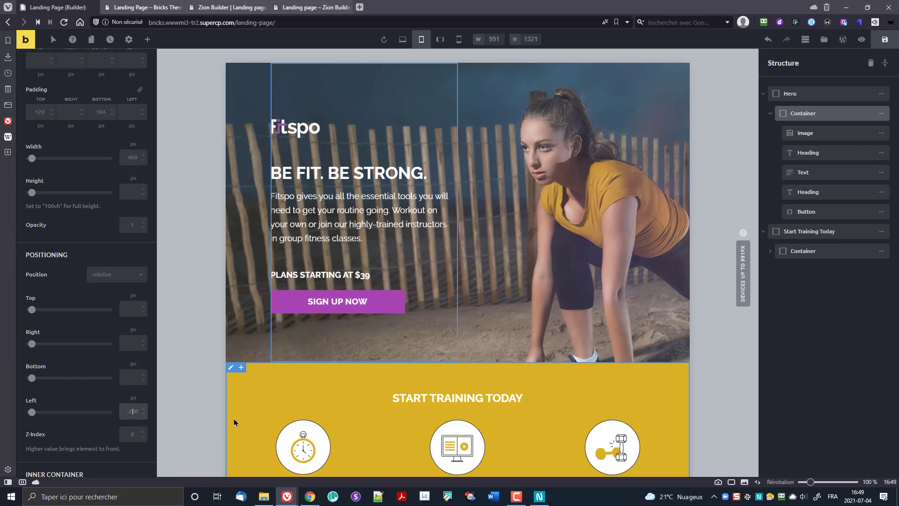
text(100)
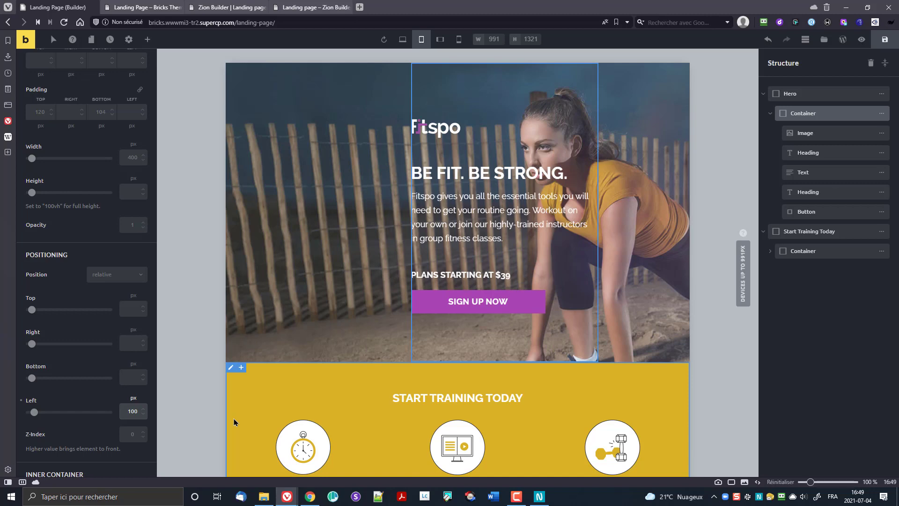
text(-)
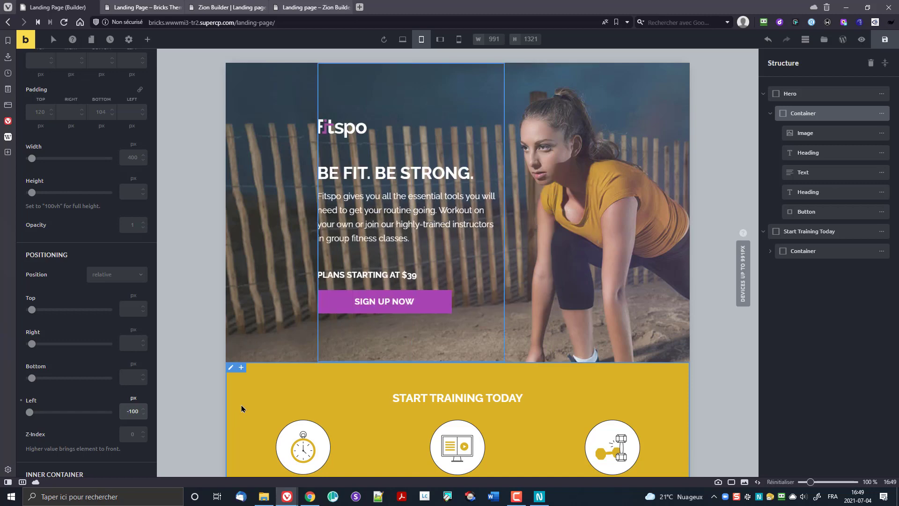
click(440, 39)
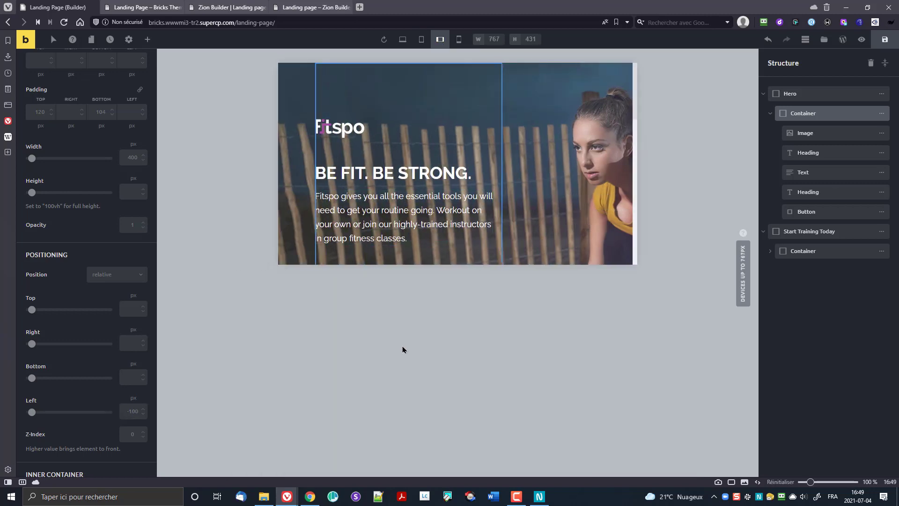
click(128, 411)
text(0)
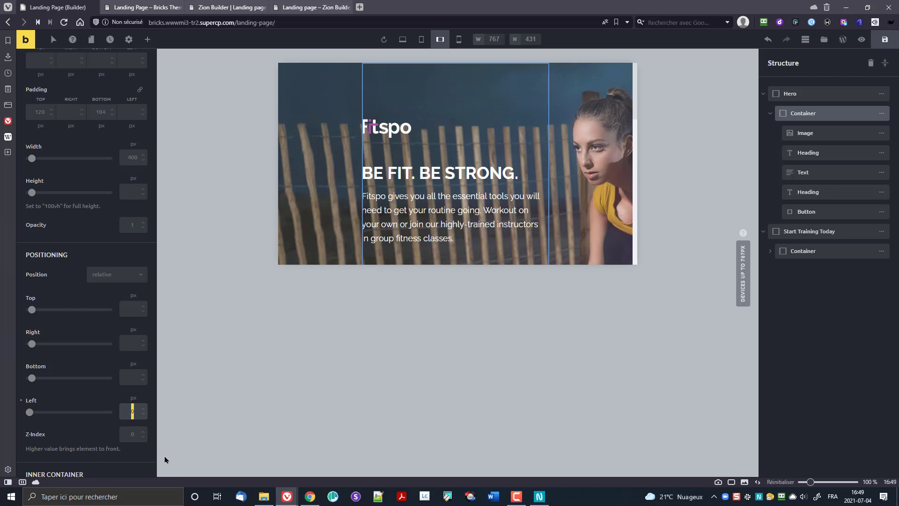
key(BackSpace)
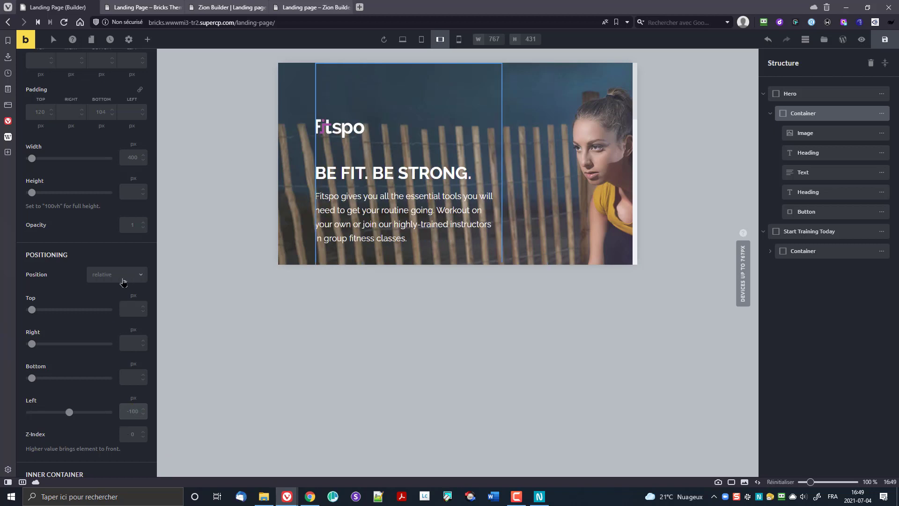
click(123, 280)
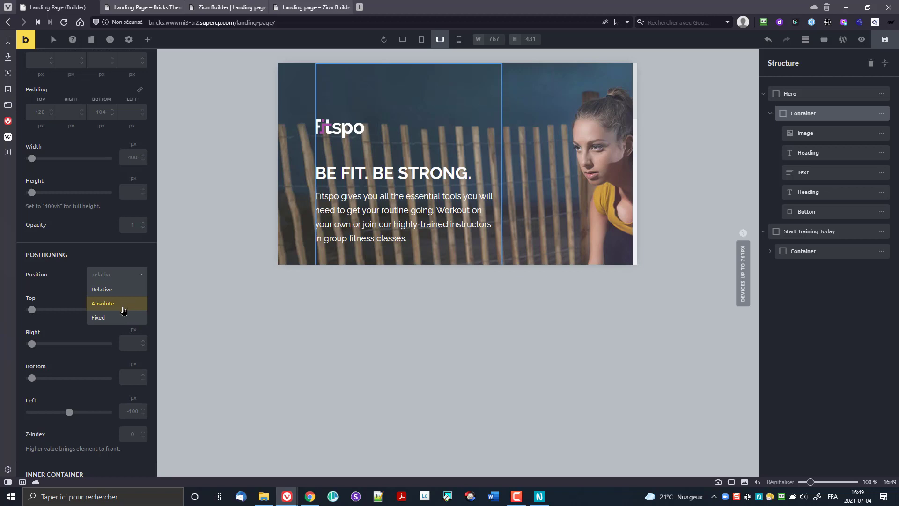
click(65, 290)
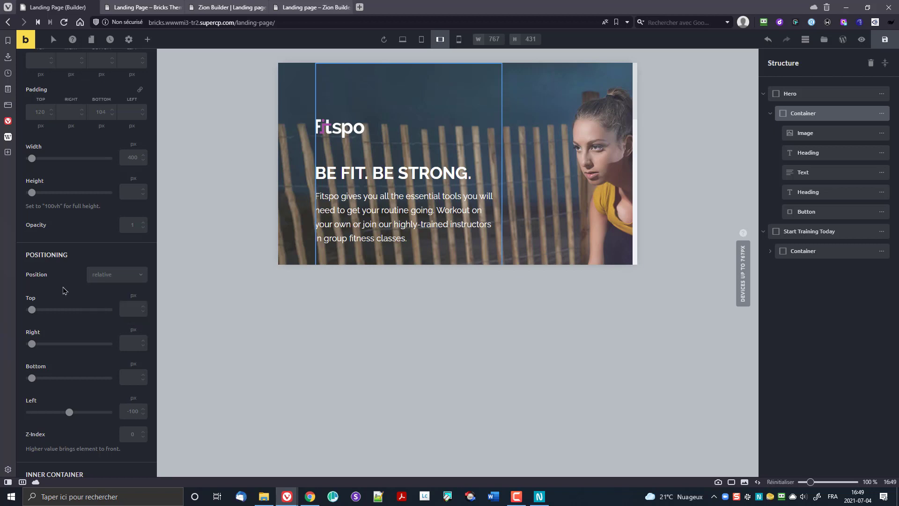
Step: At tablet landscape, set the container width to 100% and its Left offset to 20 px
scroll(98, 194, up, 3)
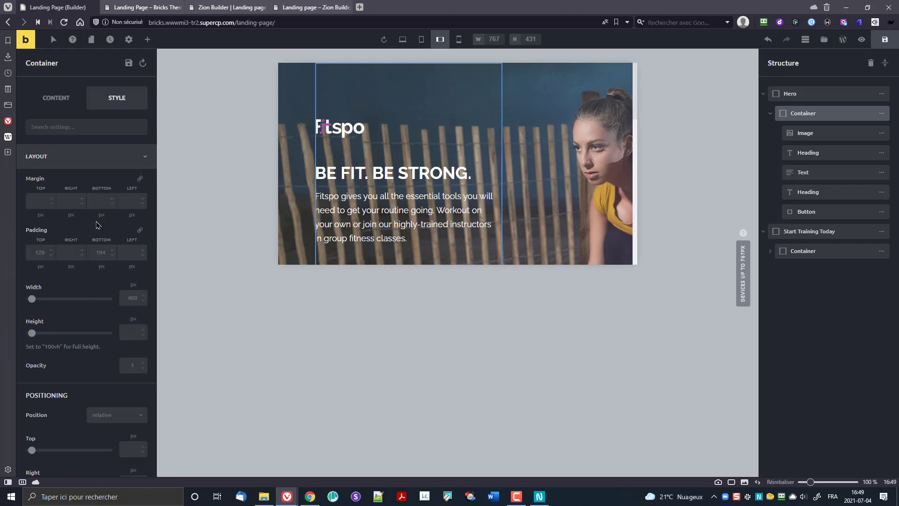
click(134, 285)
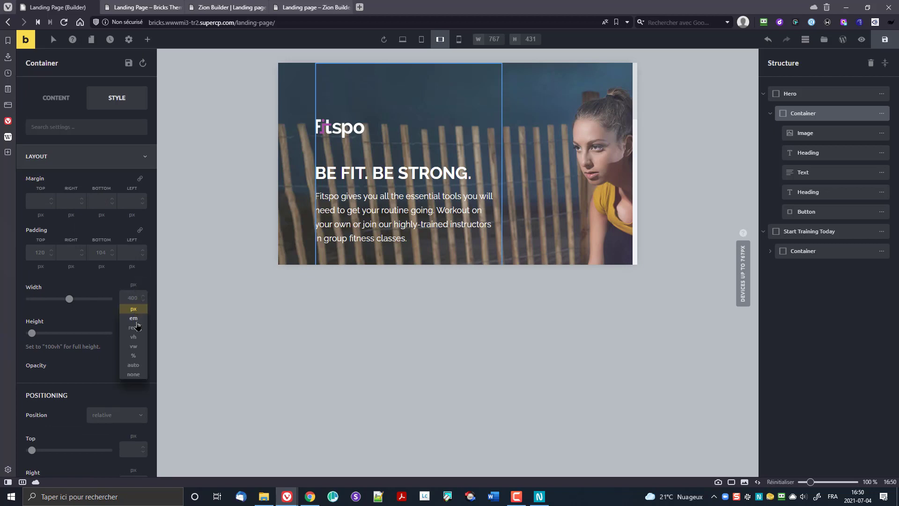
drag(140, 354, 138, 349)
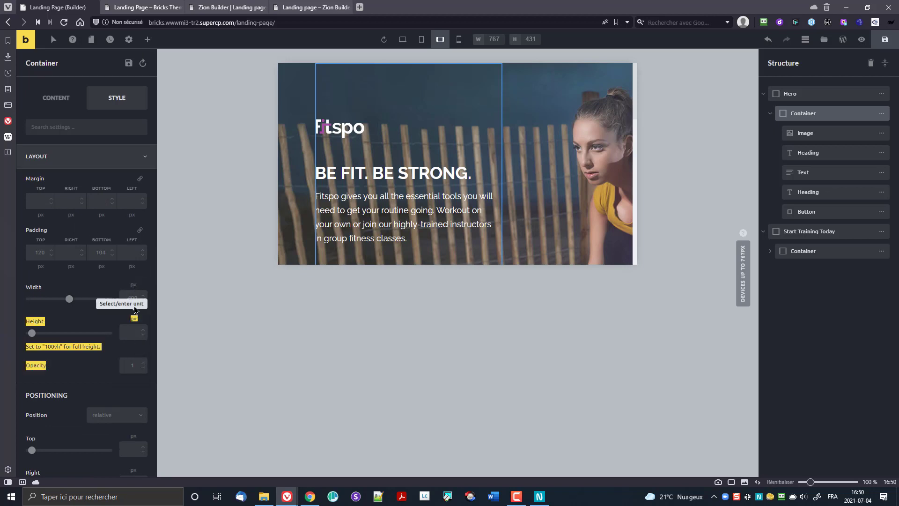
click(134, 285)
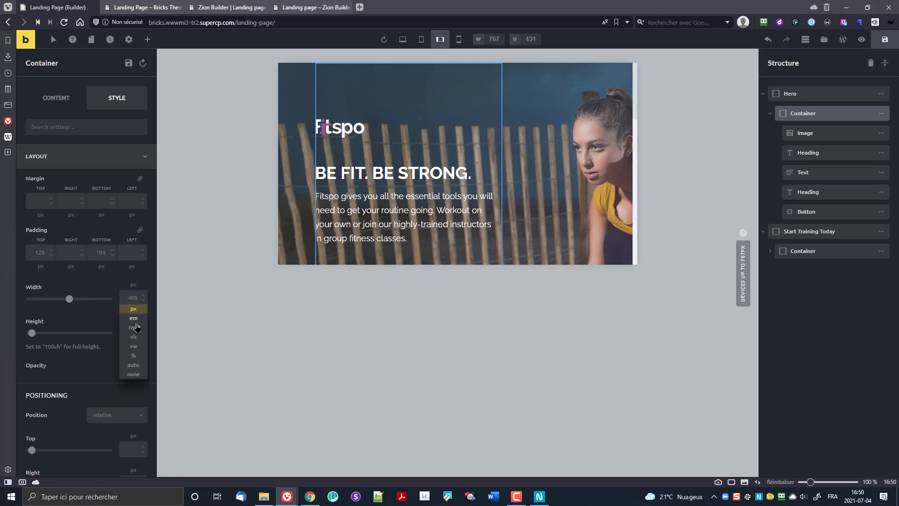
click(133, 355)
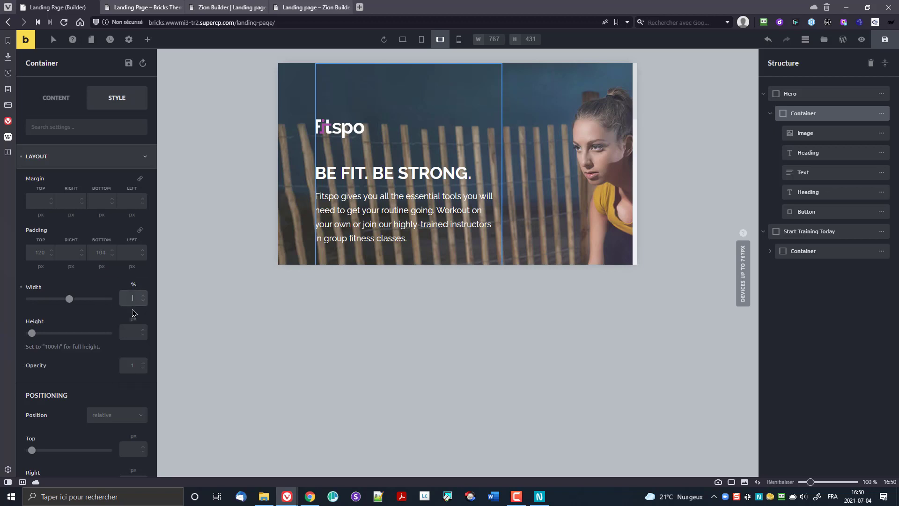
text(100)
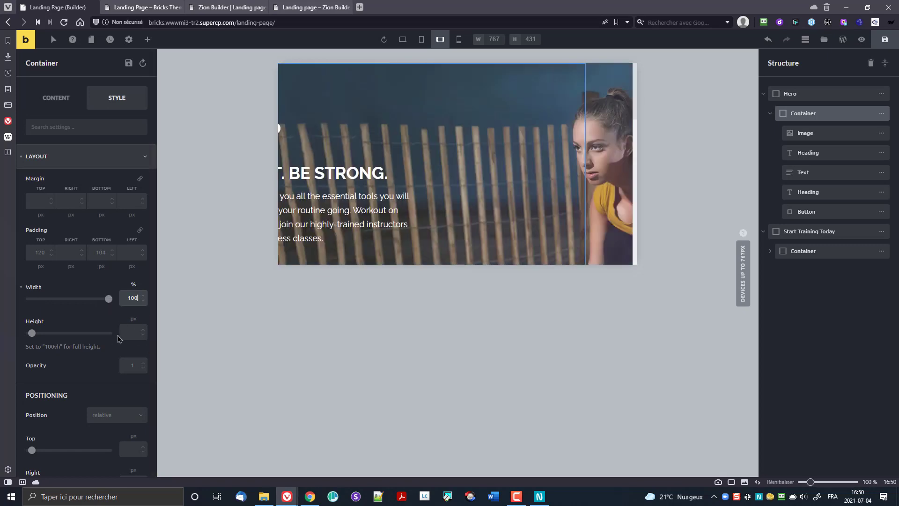
scroll(121, 339, down, 3)
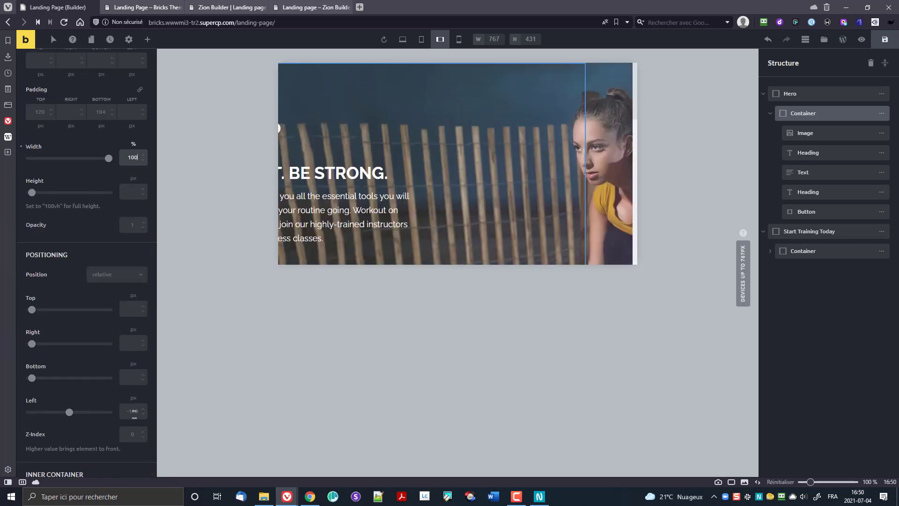
click(133, 411)
key(ctrl+a)
text(0)
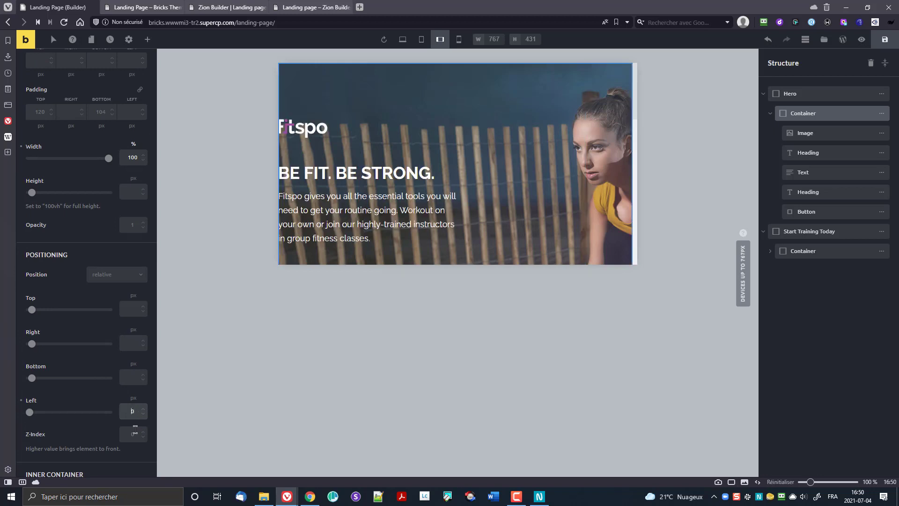
key(BackSpace)
text(20)
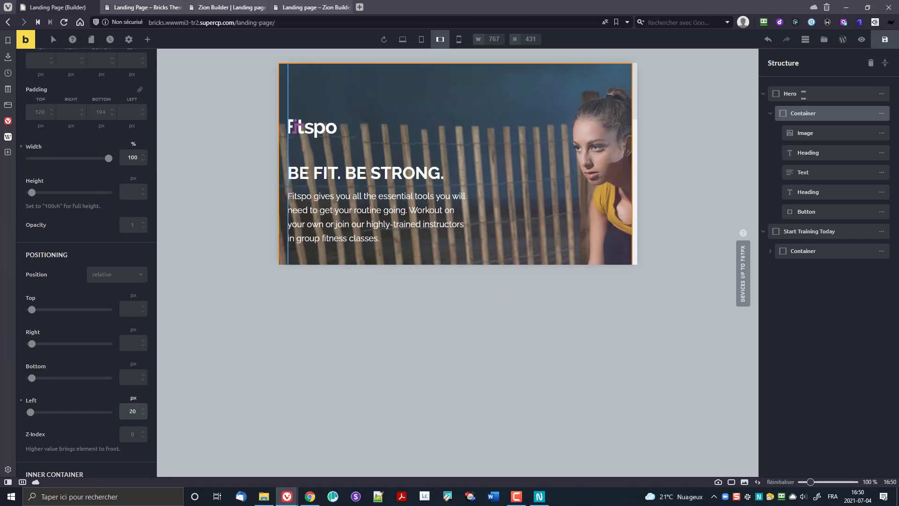
click(796, 93)
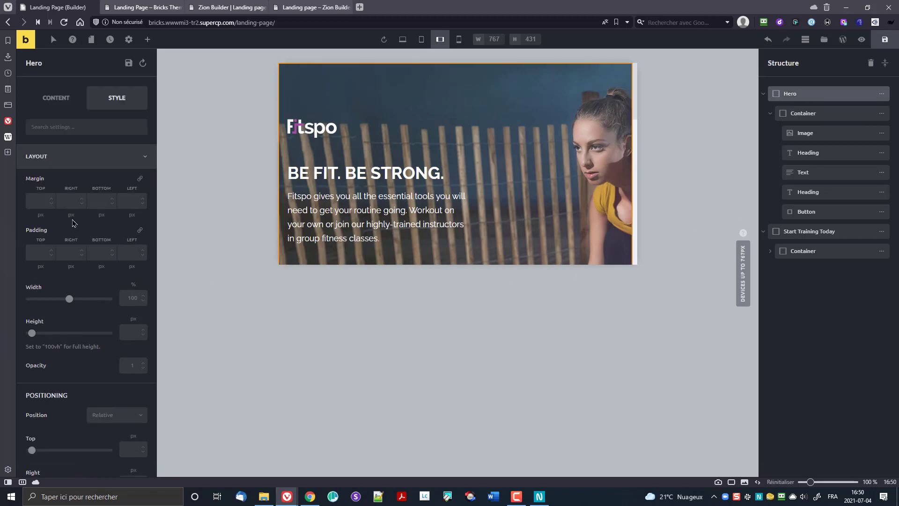
Step: Set the Hero's mobile-landscape background image to 2a624ce4-fitspo-header-bg.jpg
click(47, 157)
click(63, 207)
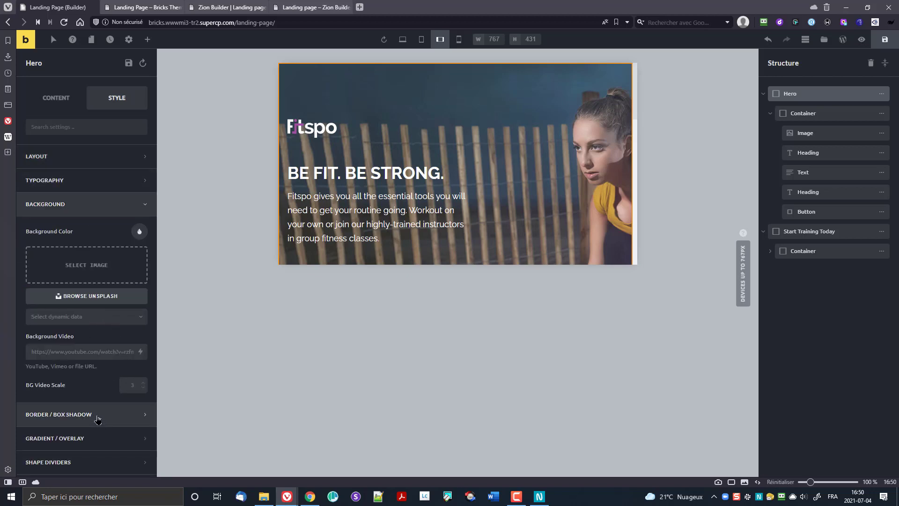
scroll(90, 381, down, 2)
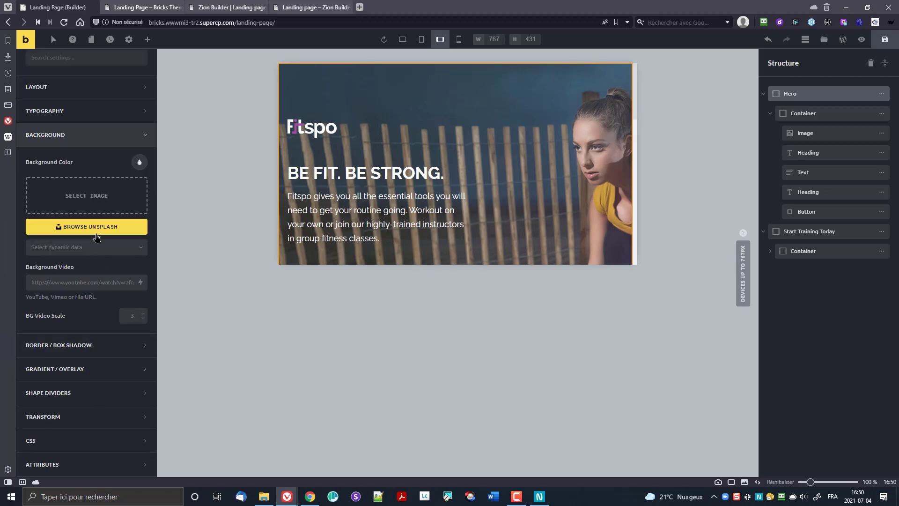
click(114, 189)
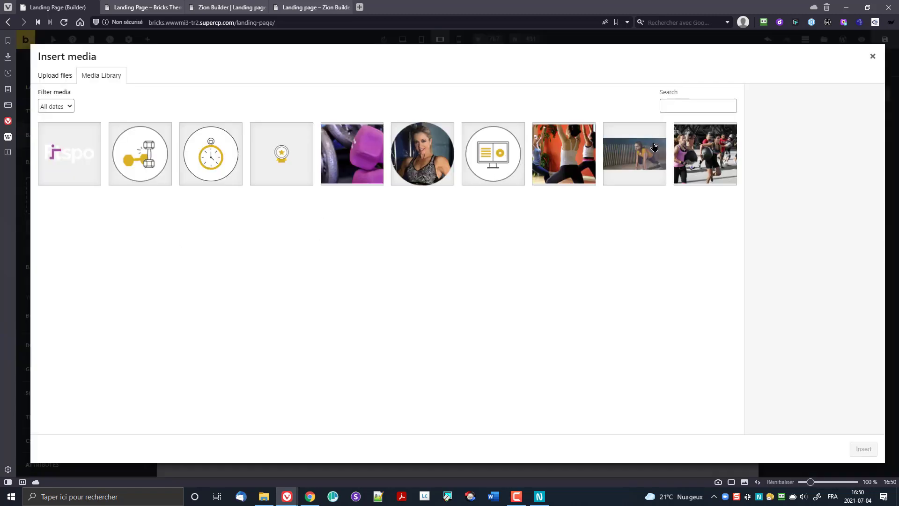
click(654, 146)
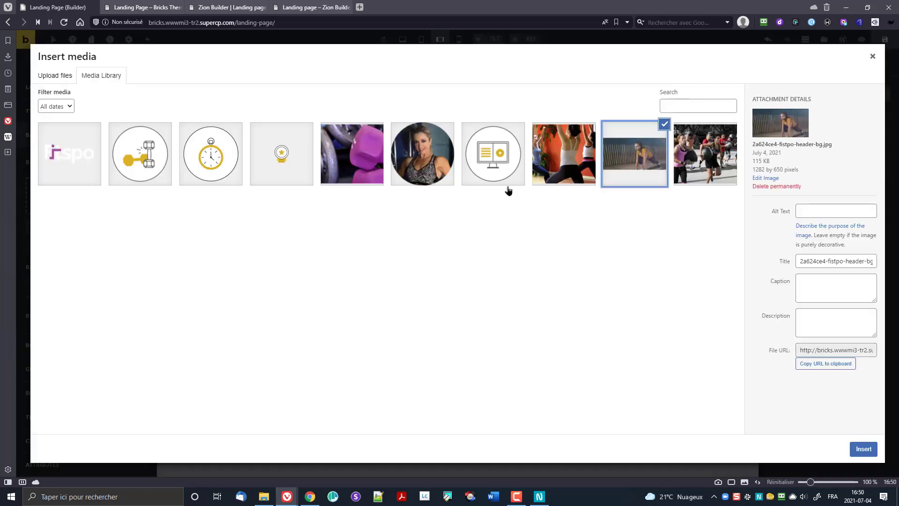
click(863, 450)
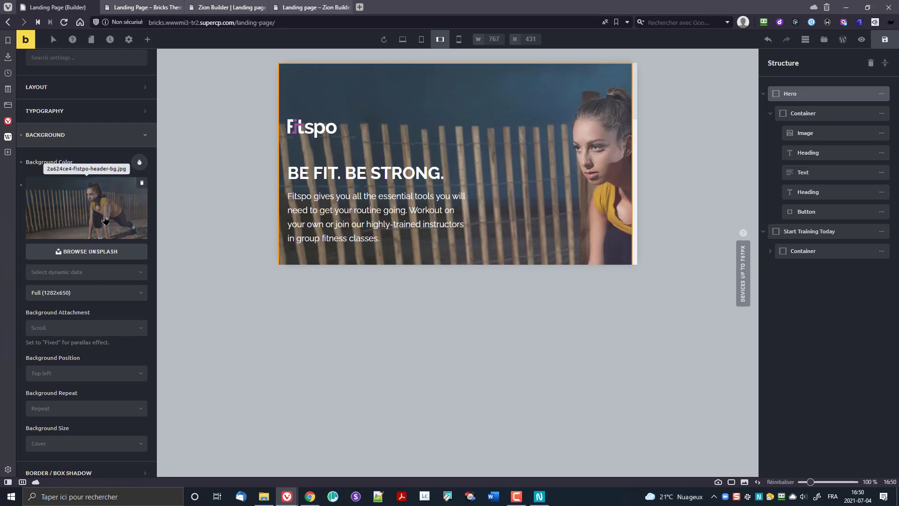
click(71, 231)
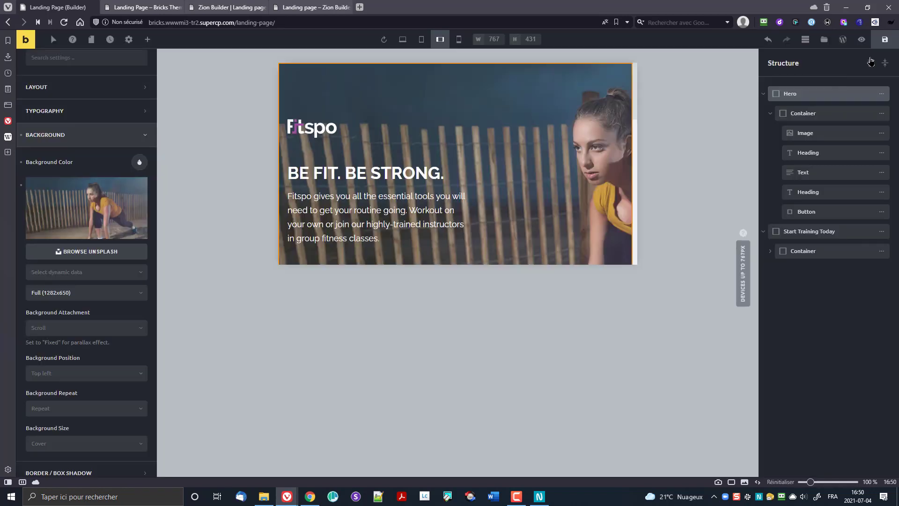
click(872, 57)
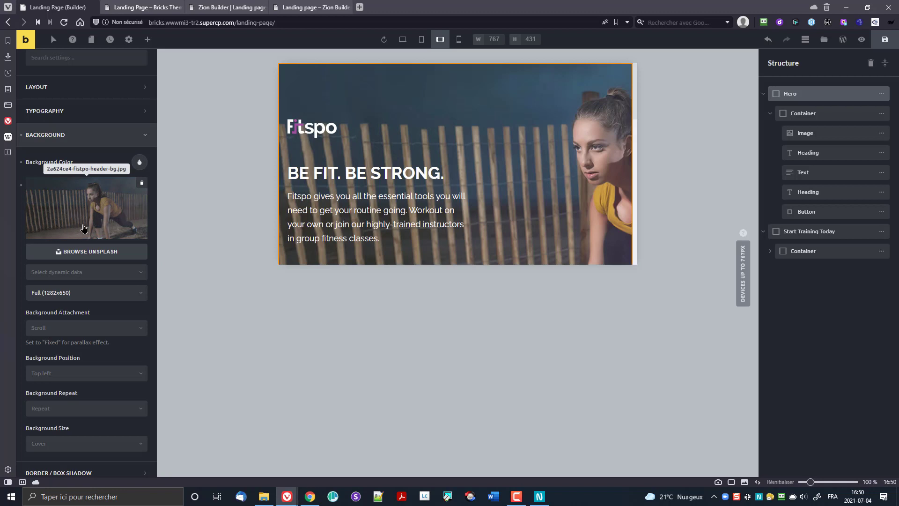
scroll(90, 336, down, 2)
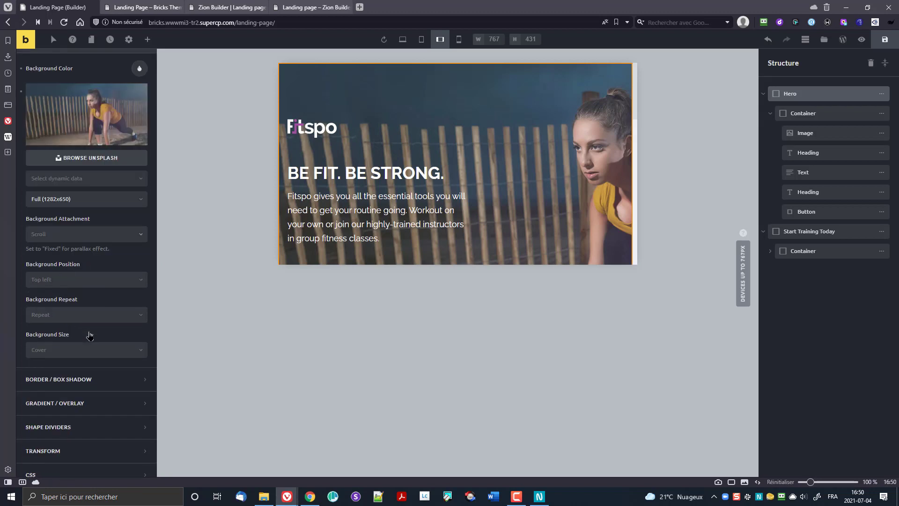
Step: Try a Custom background size and Top Right, then Center Center background positions
click(85, 357)
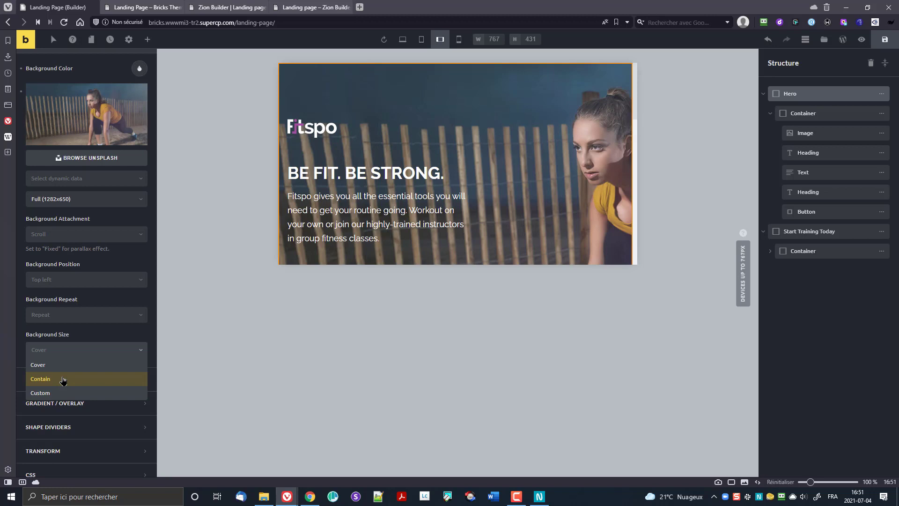
click(56, 353)
click(53, 359)
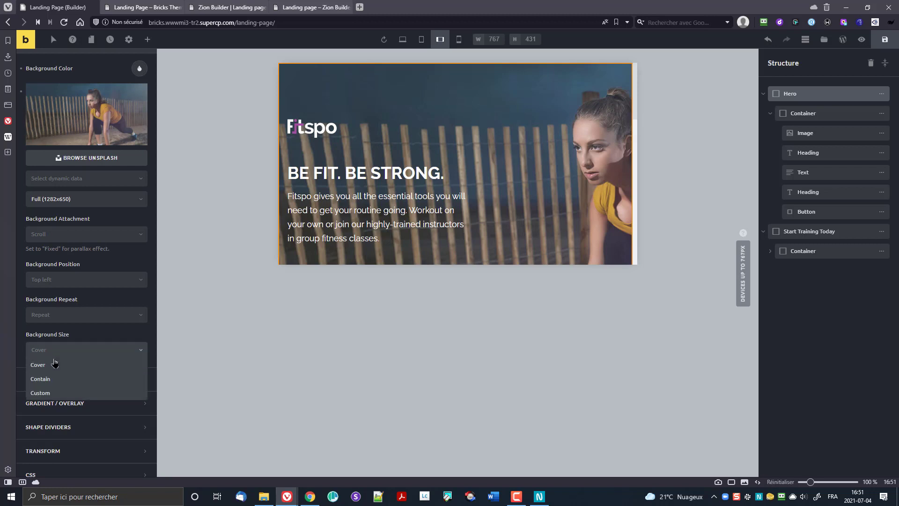
click(56, 393)
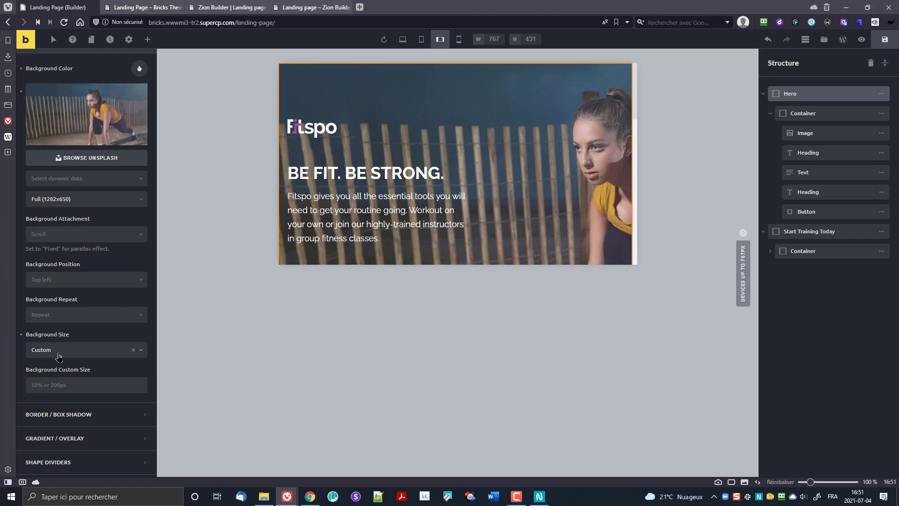
click(68, 284)
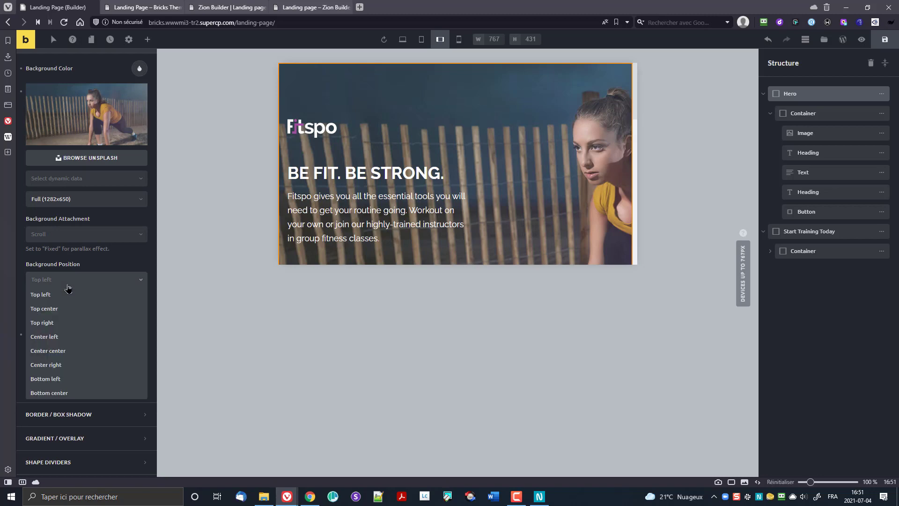
click(68, 323)
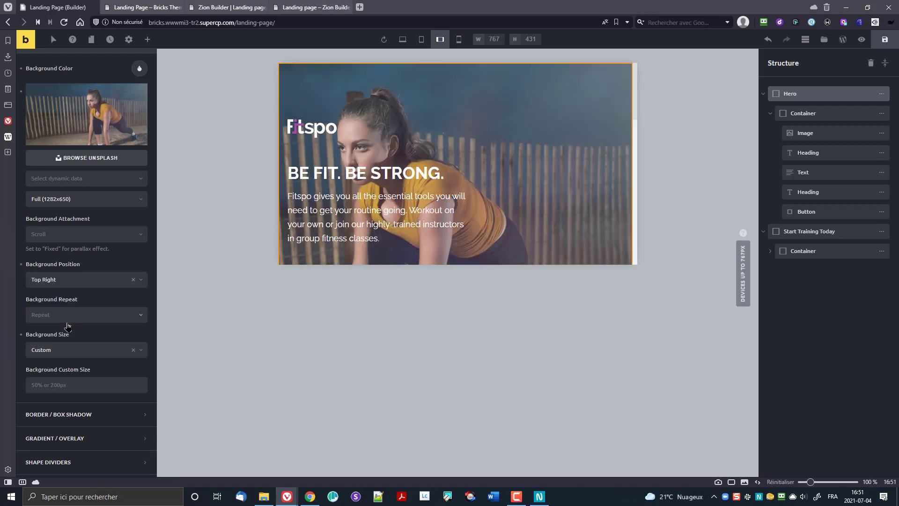
click(68, 281)
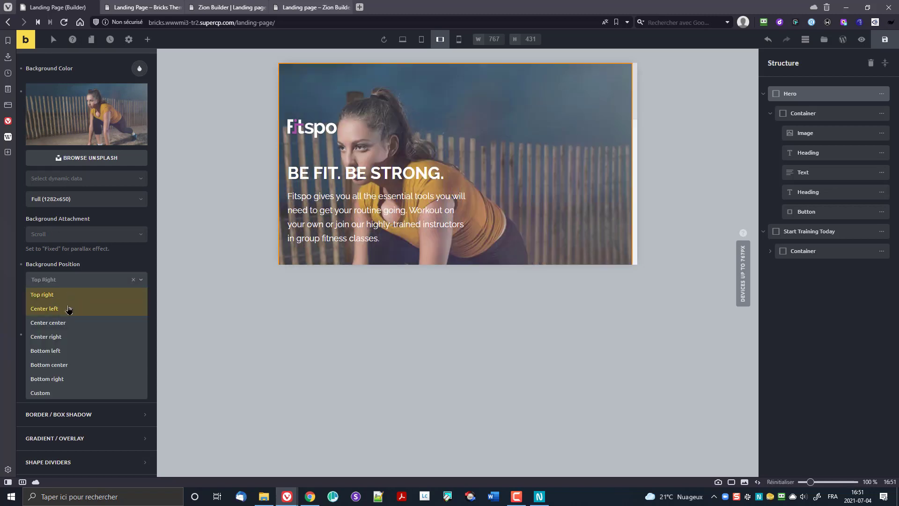
click(70, 322)
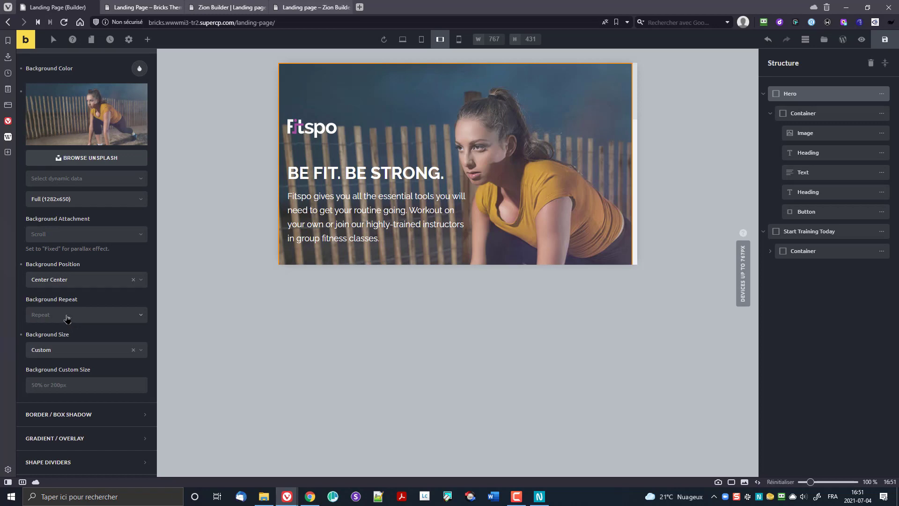
Step: Clear the background position and size, then reset this breakpoint's Hero background overrides
click(133, 280)
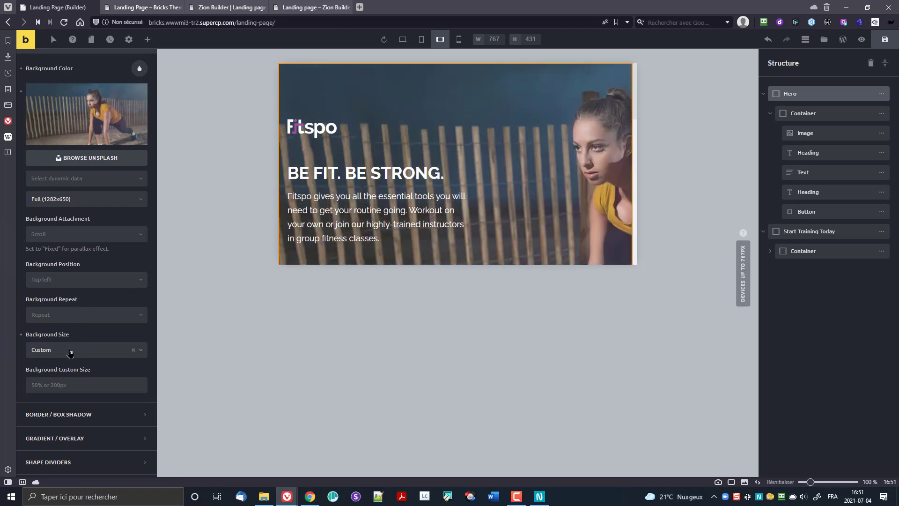
click(134, 350)
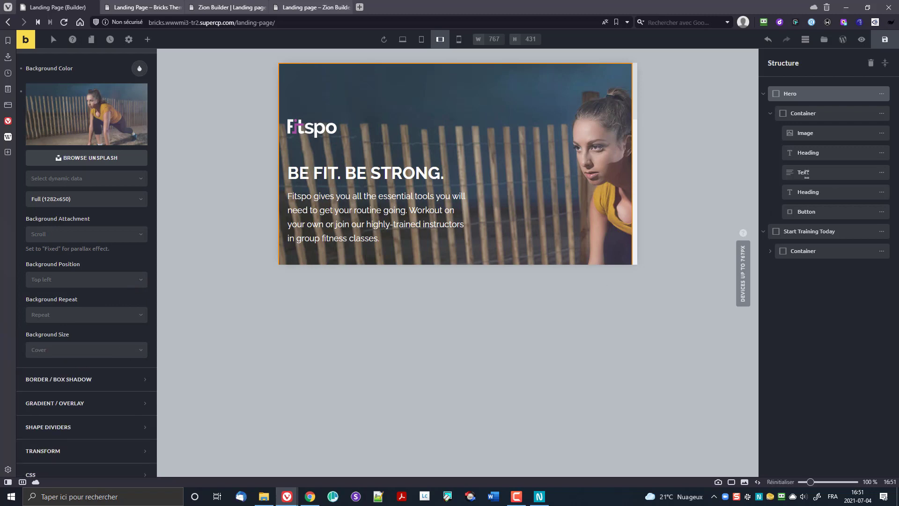
mouse_move(114, 120)
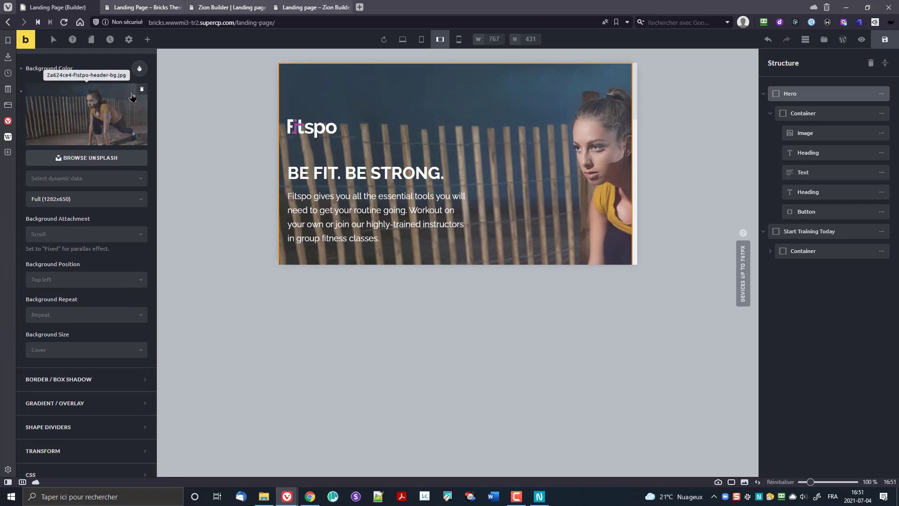
scroll(83, 177, up, 3)
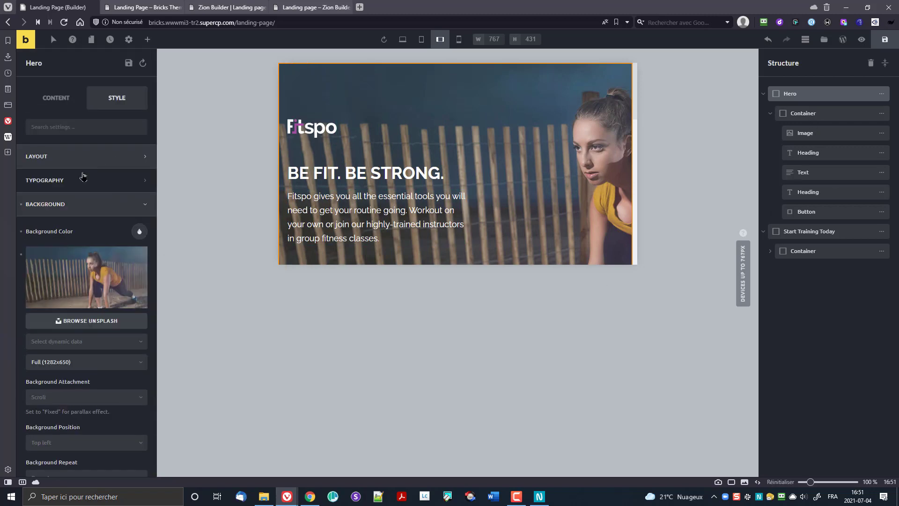
click(21, 205)
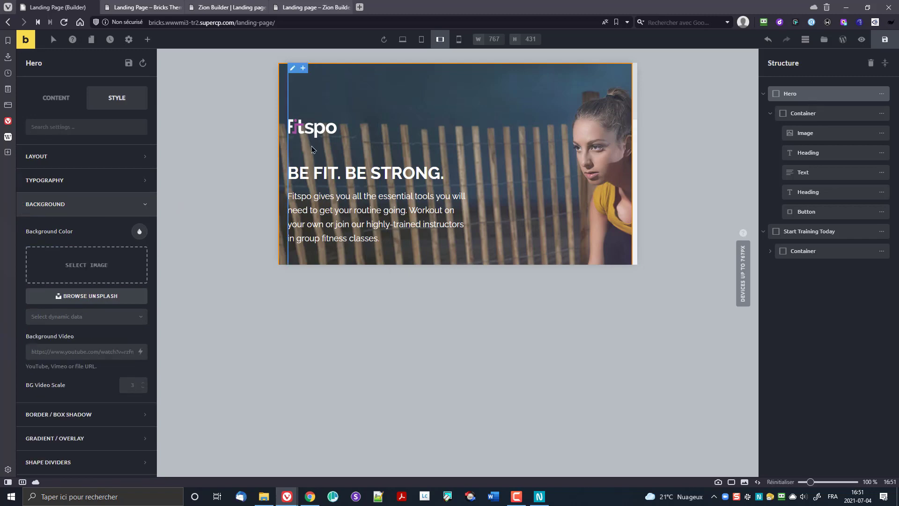
click(404, 39)
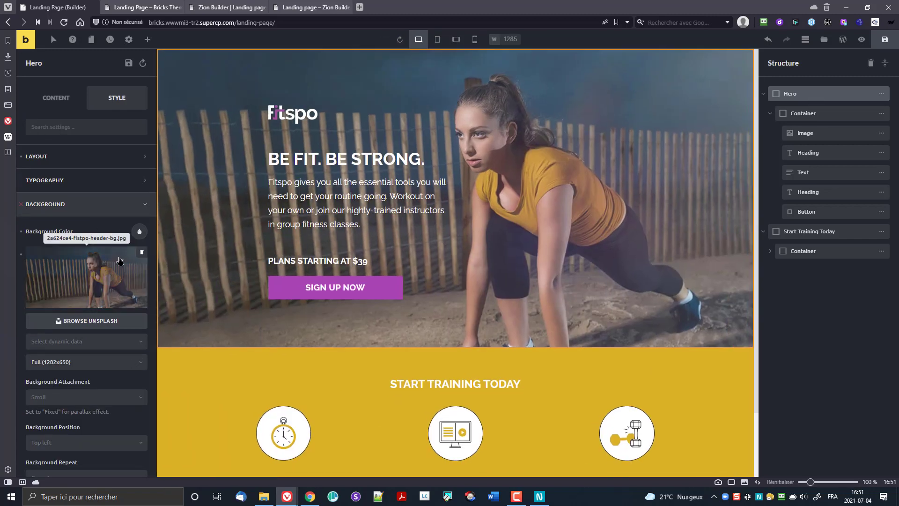
scroll(99, 295, down, 5)
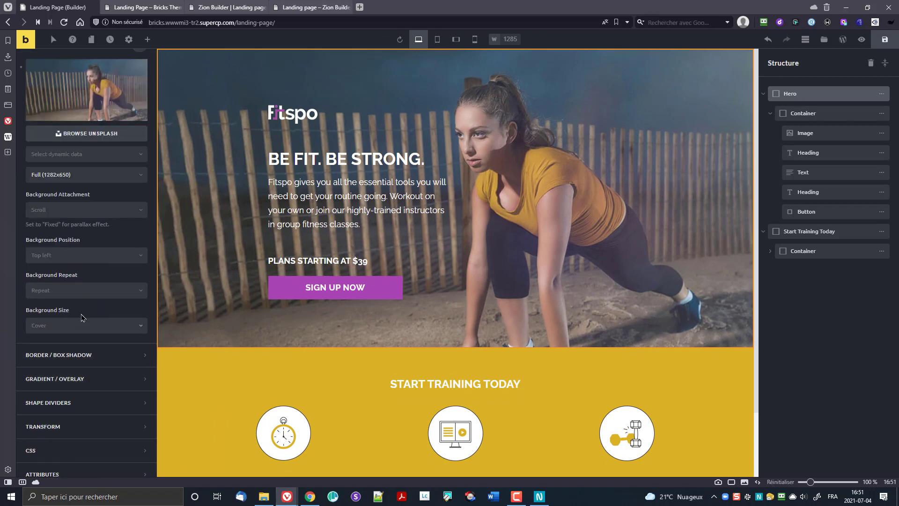
click(86, 255)
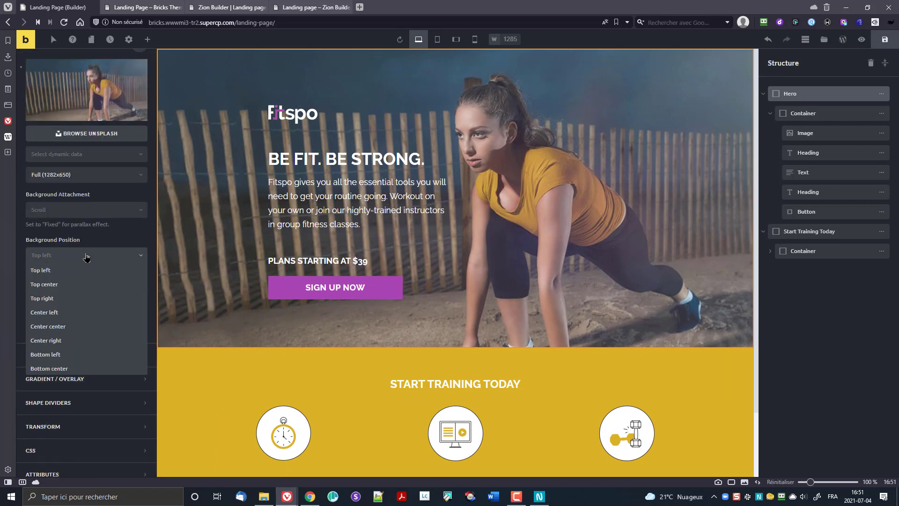
click(83, 326)
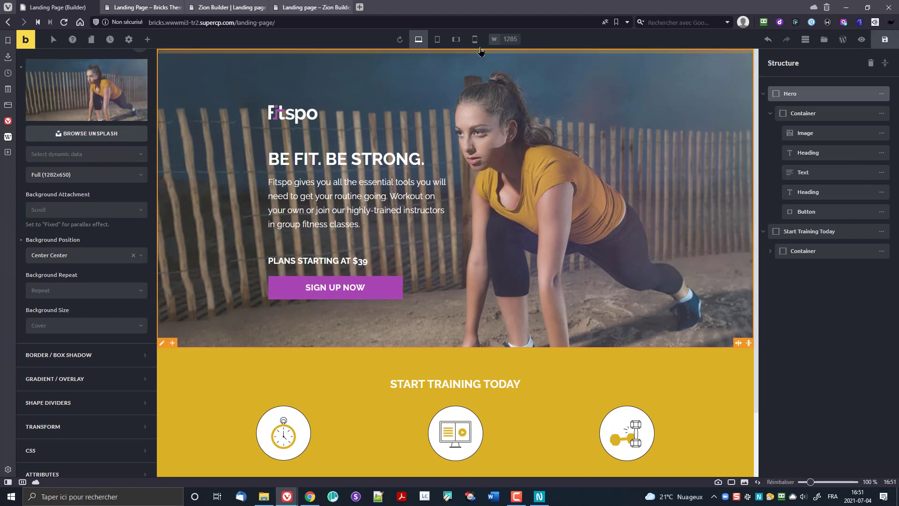
click(458, 42)
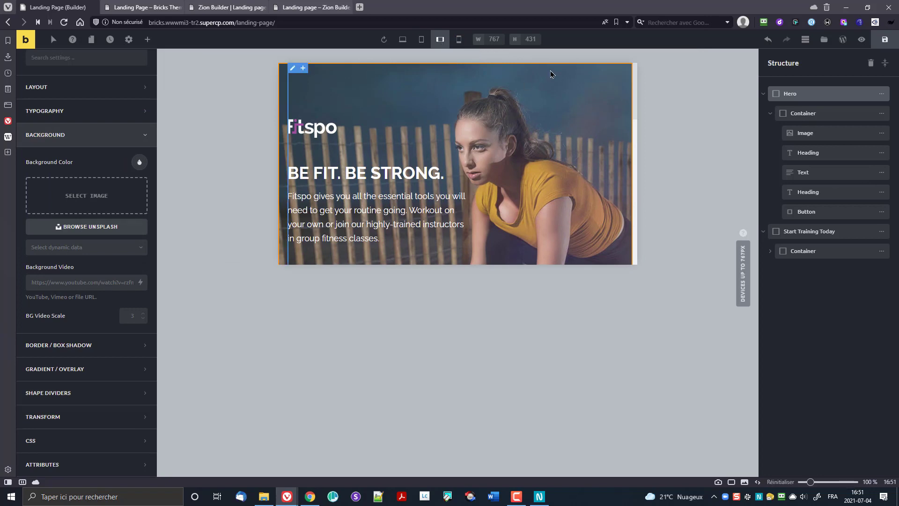
Step: Preview the 478px mobile portrait layout, reselect the Hero section, and open its gradient Apply To options
click(458, 40)
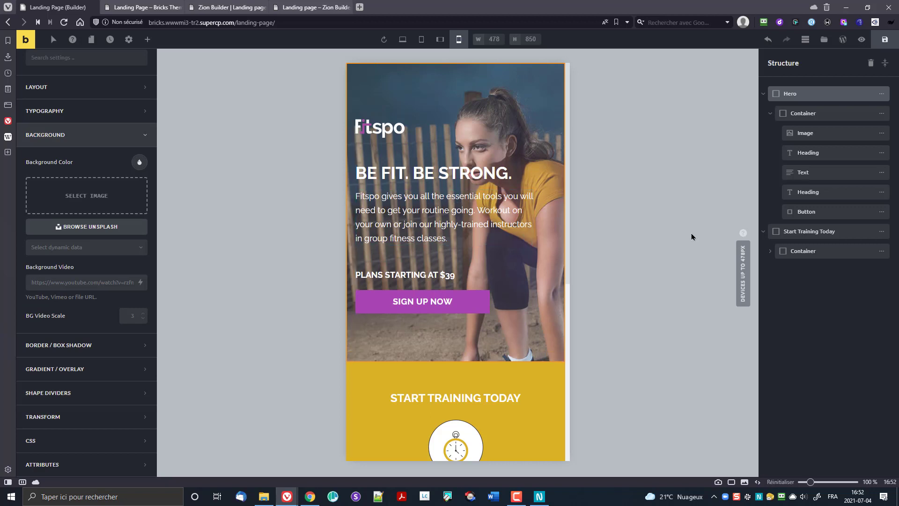
click(802, 113)
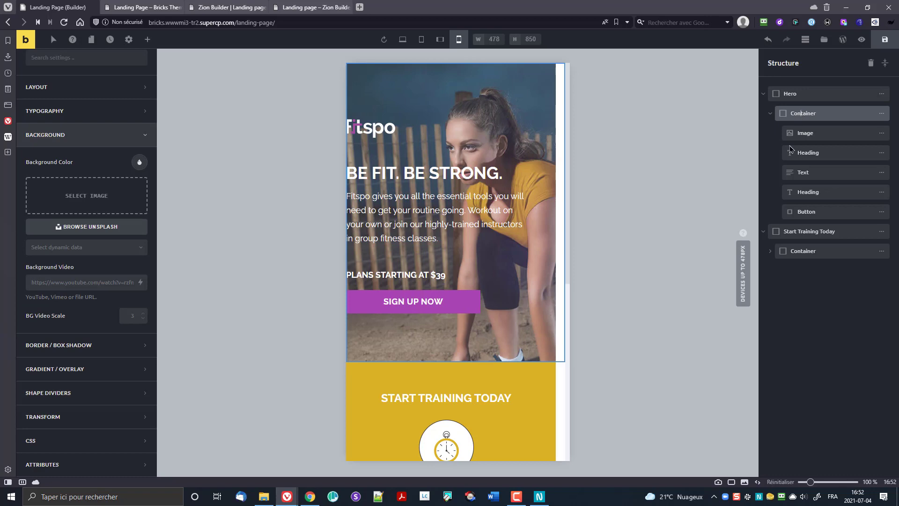
click(797, 95)
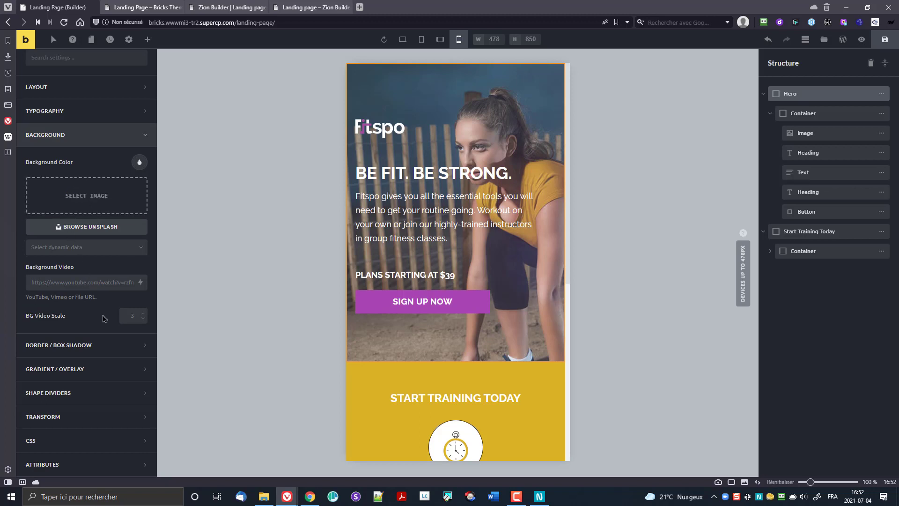
click(97, 369)
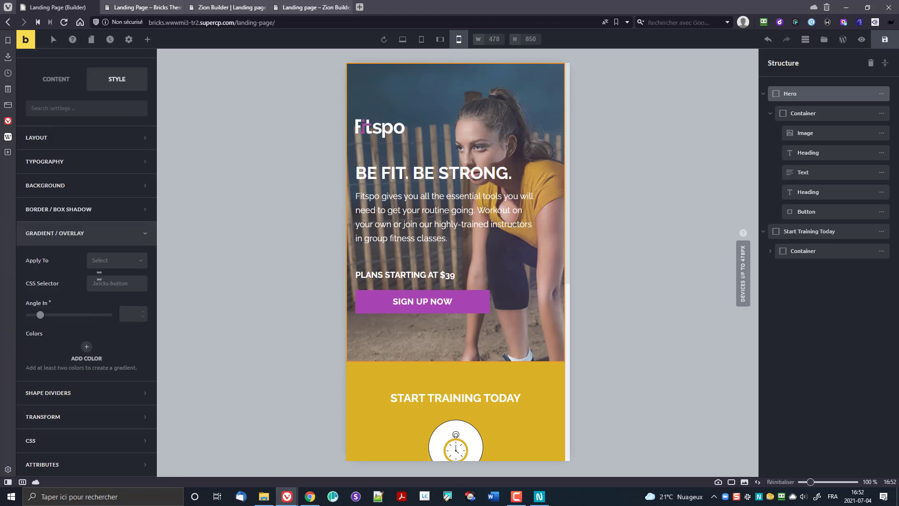
click(113, 261)
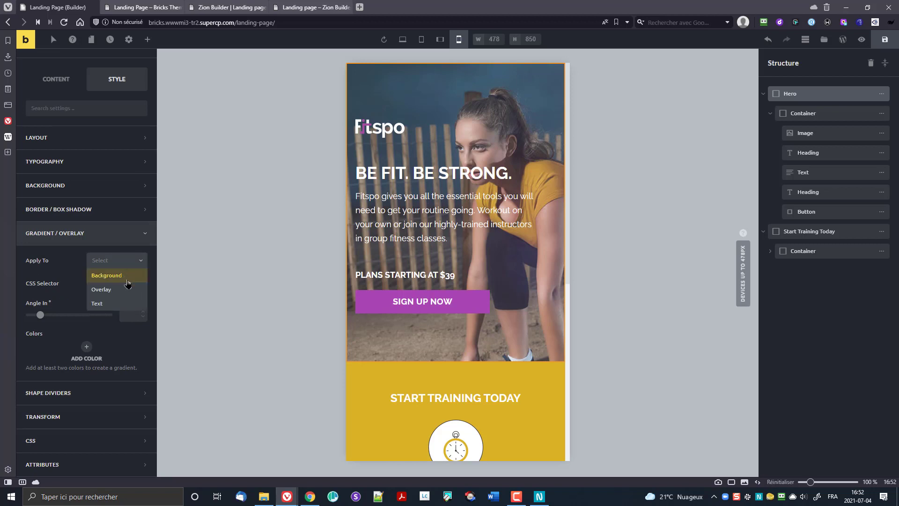
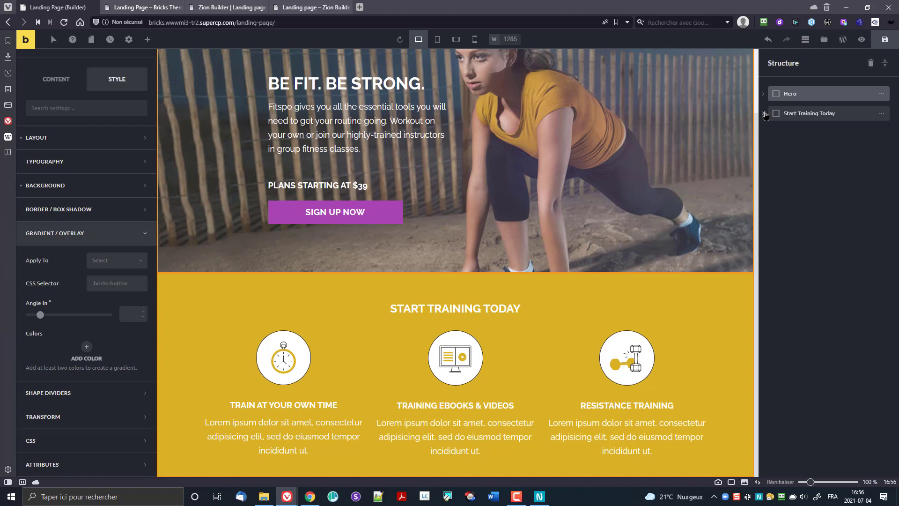
Step: Add two empty trial containers inside the Start Training Today section
click(797, 117)
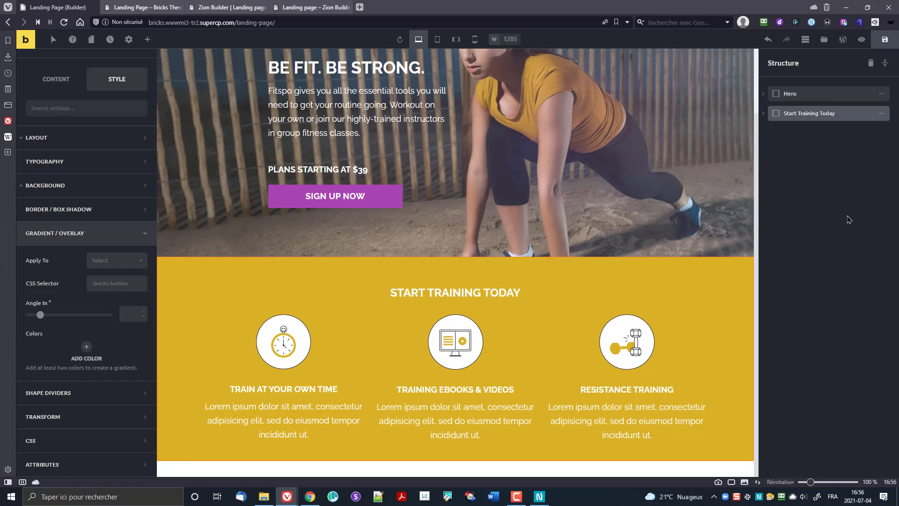
click(882, 114)
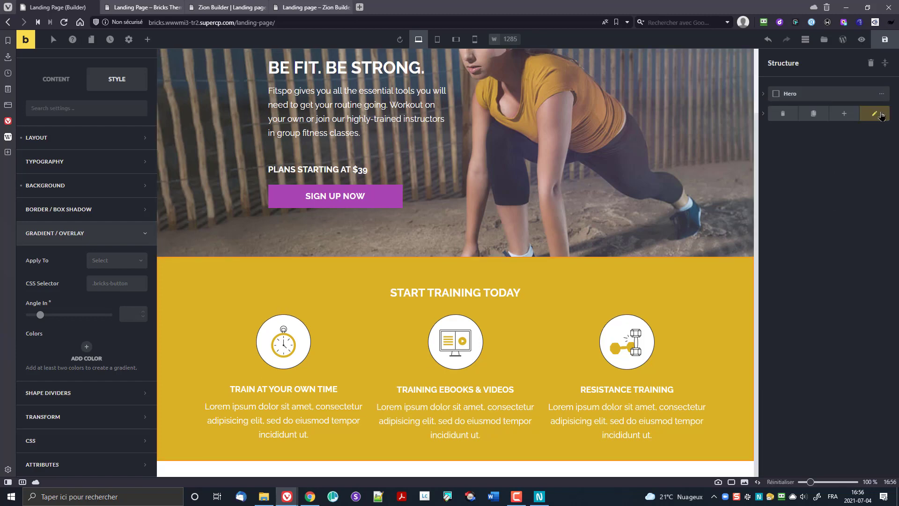
click(852, 116)
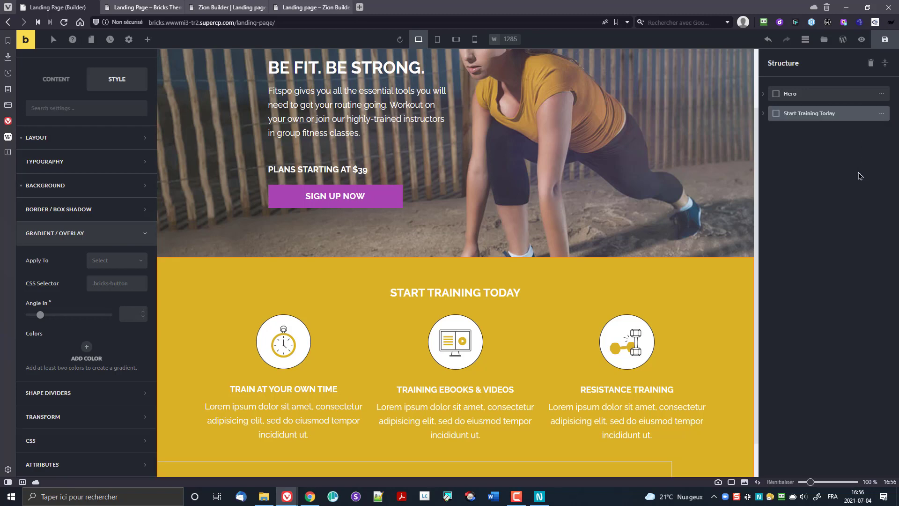
click(882, 114)
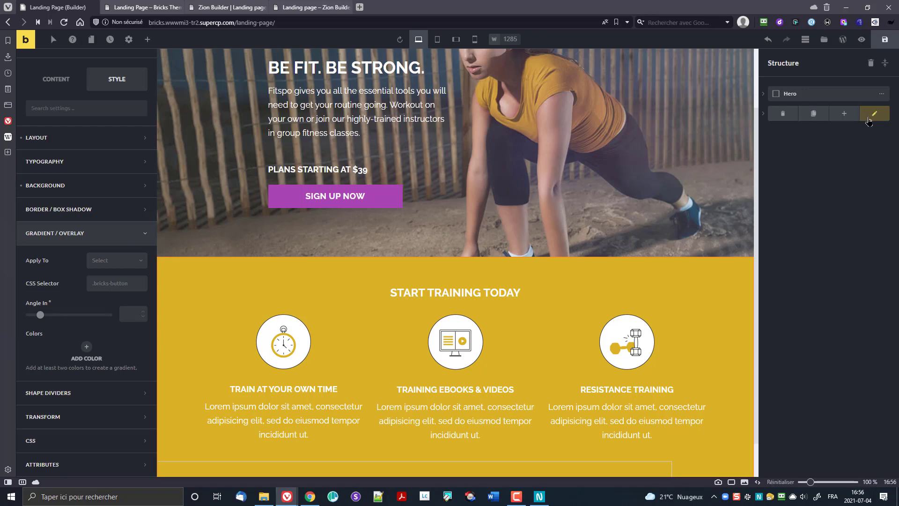
click(845, 114)
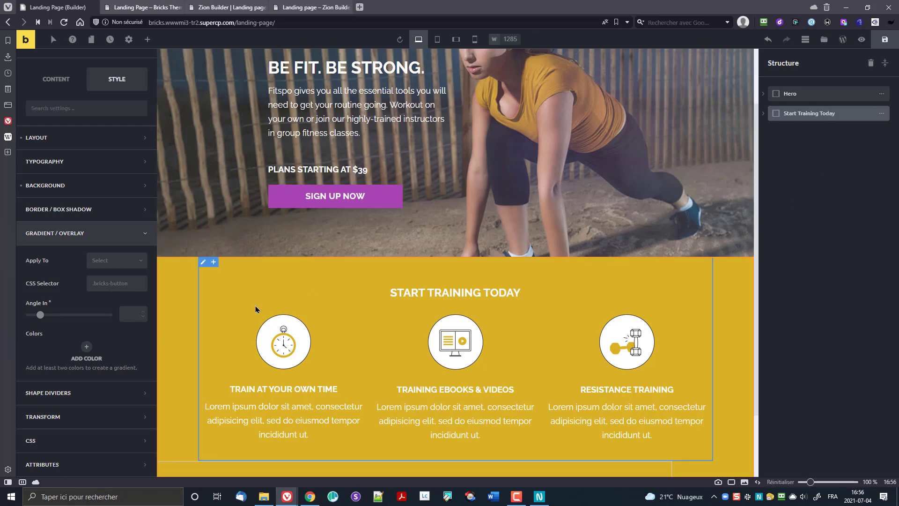
scroll(328, 337, down, 2)
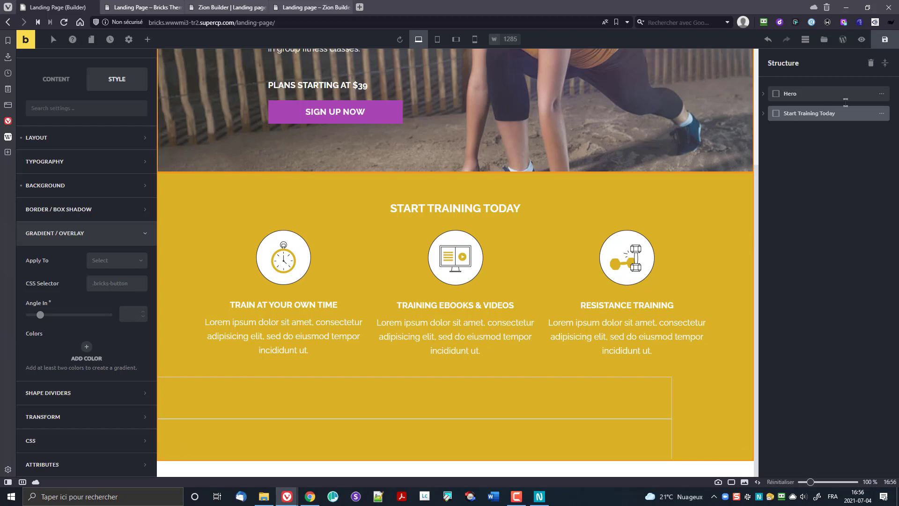
Step: Delete the extra empty containers from Start Training Today
click(764, 113)
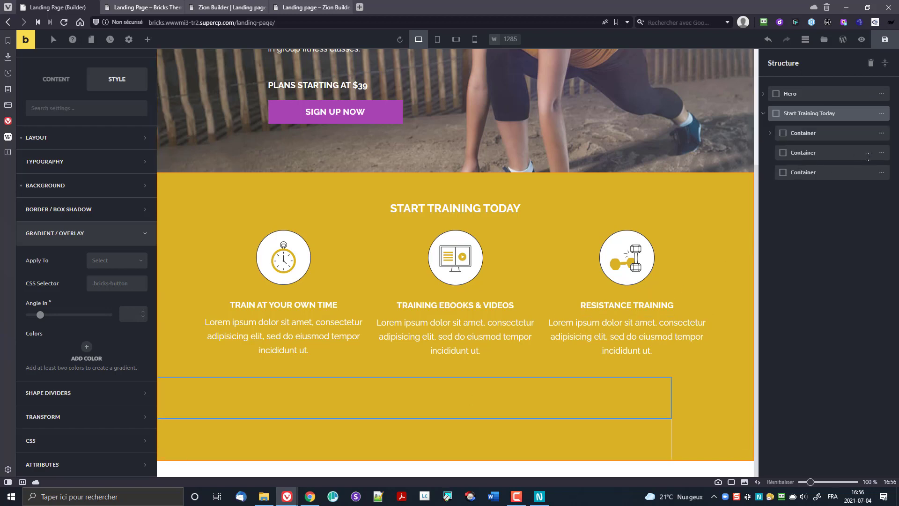
click(883, 157)
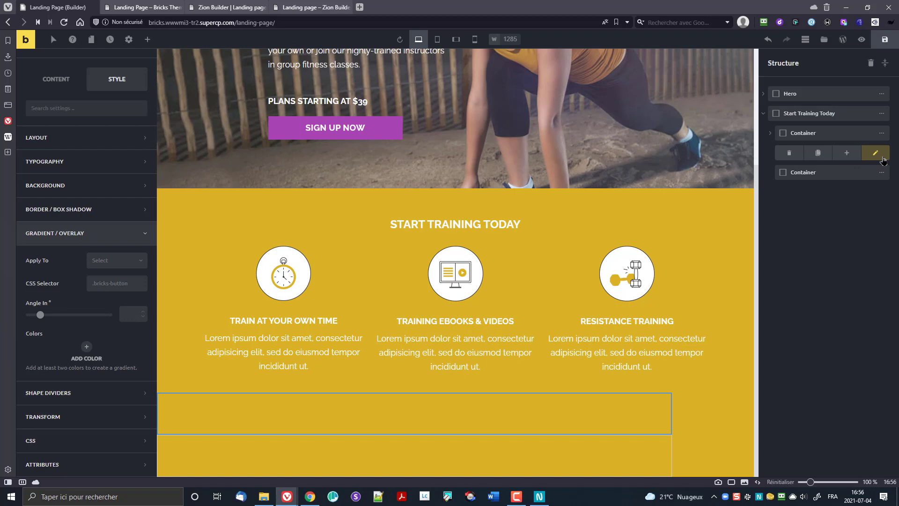
click(789, 153)
click(876, 156)
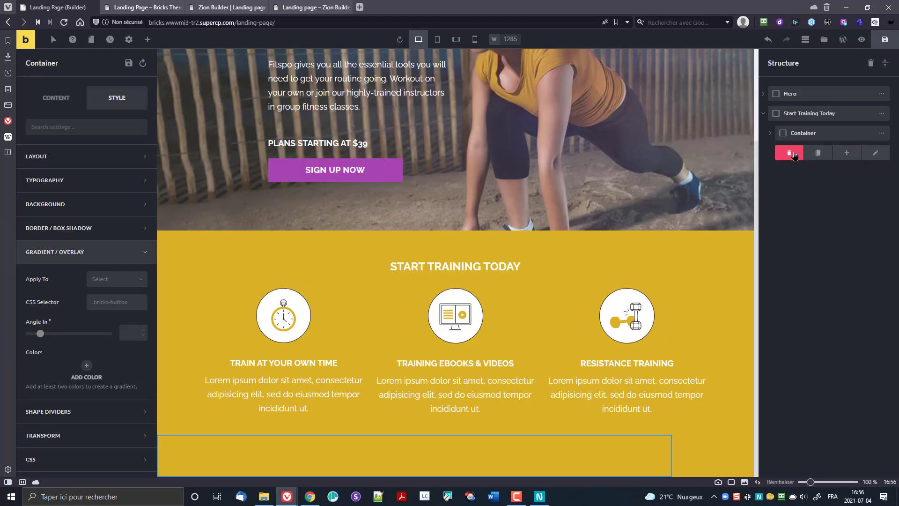
click(789, 153)
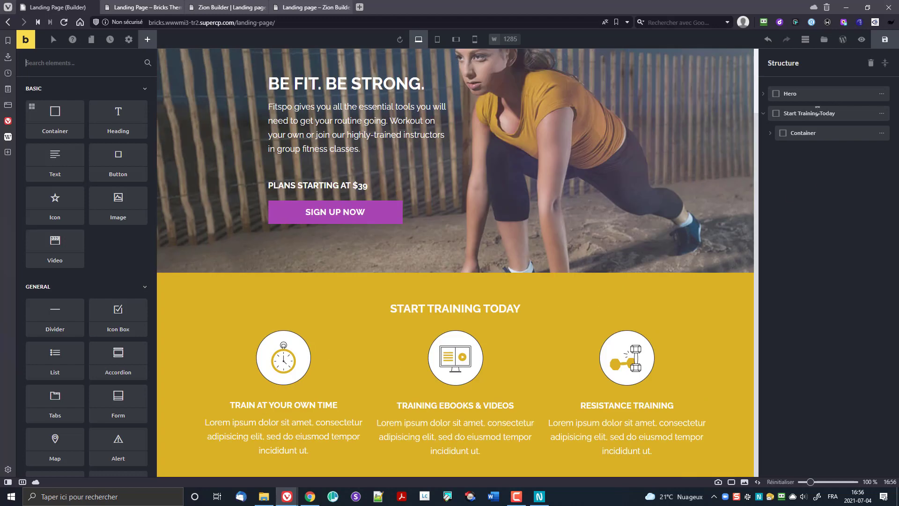
Step: Append a new empty Container to the page after the Start Training Today section
click(764, 115)
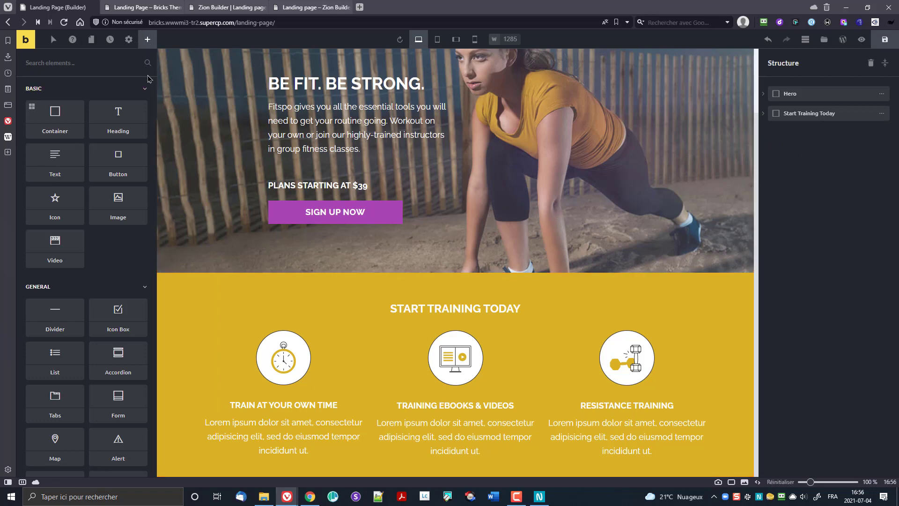
click(32, 108)
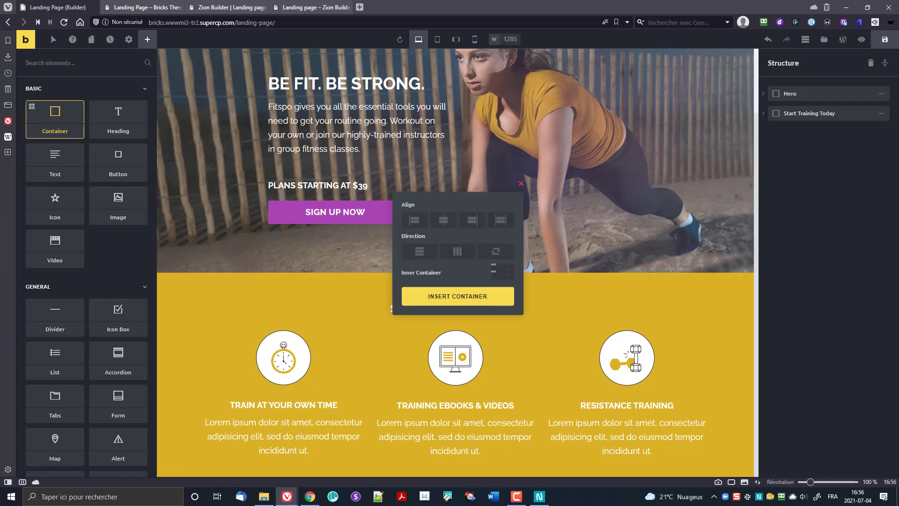
click(522, 184)
drag(53, 119, 379, 477)
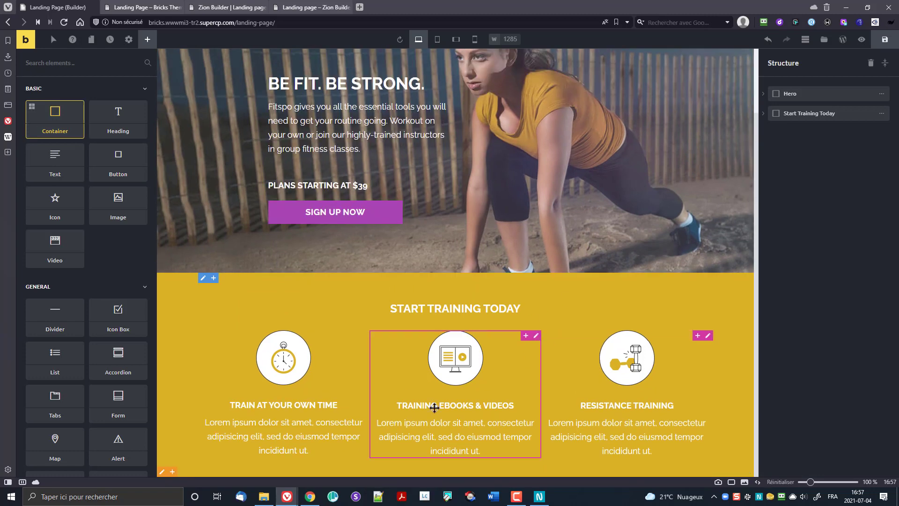
click(764, 114)
click(763, 115)
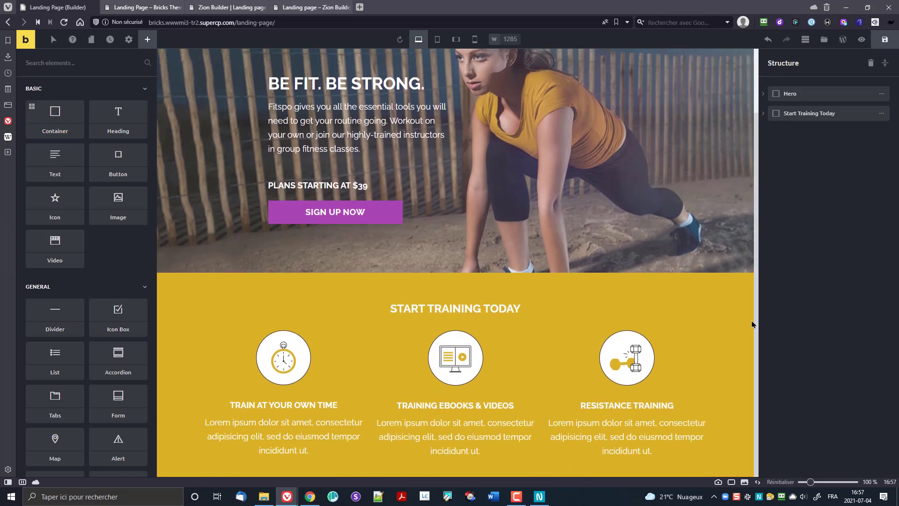
click(66, 118)
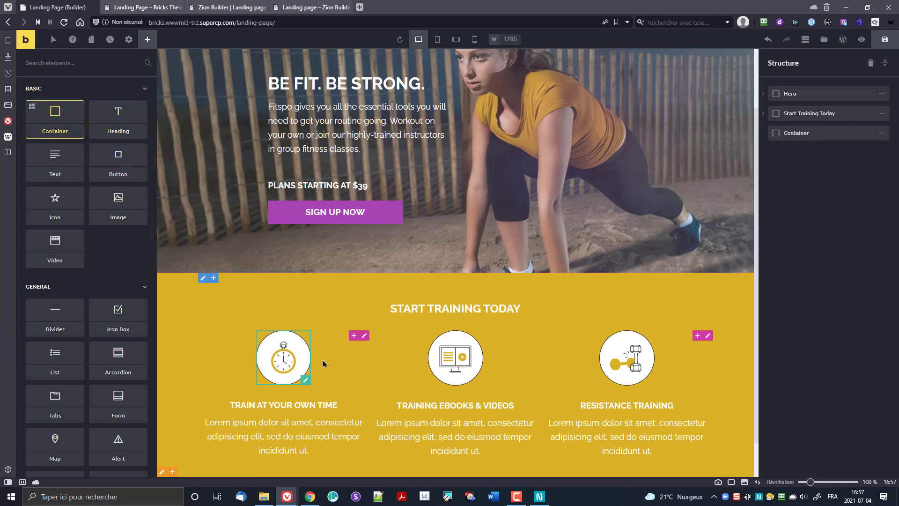
scroll(374, 373, down, 1)
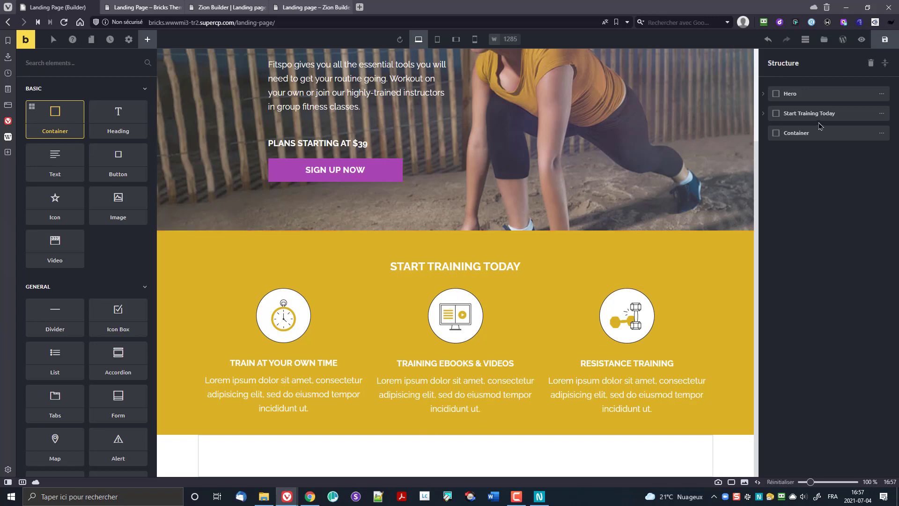
Step: Add an inner container to the new bottom section and rename the section Featured Classes
click(882, 137)
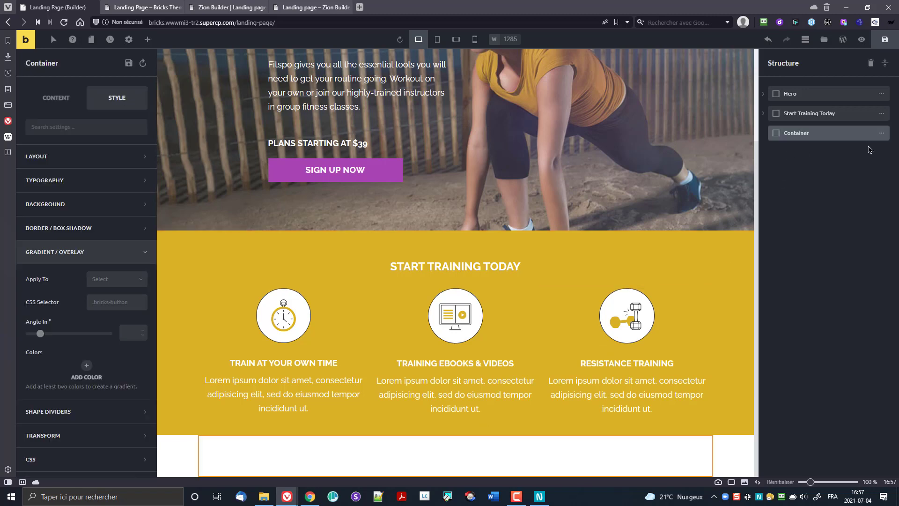
click(882, 134)
click(850, 135)
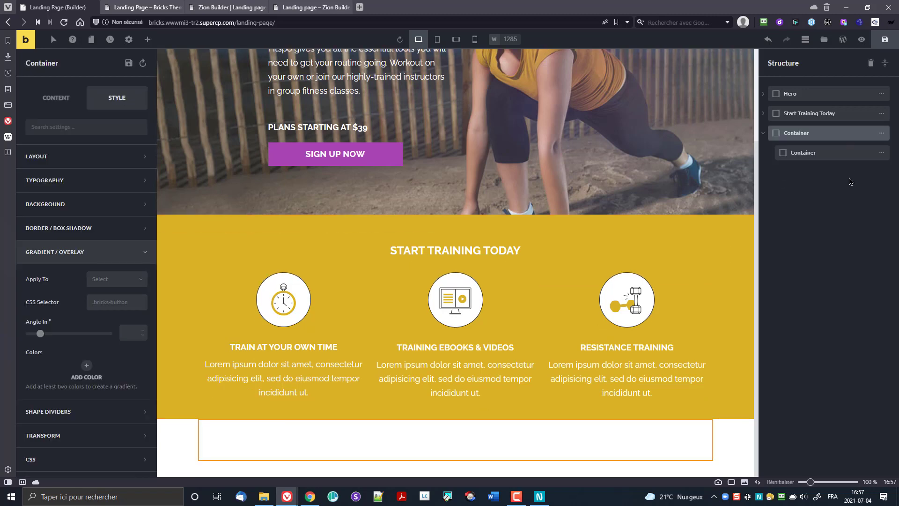
double_click(801, 134)
text(Frfea)
click(799, 149)
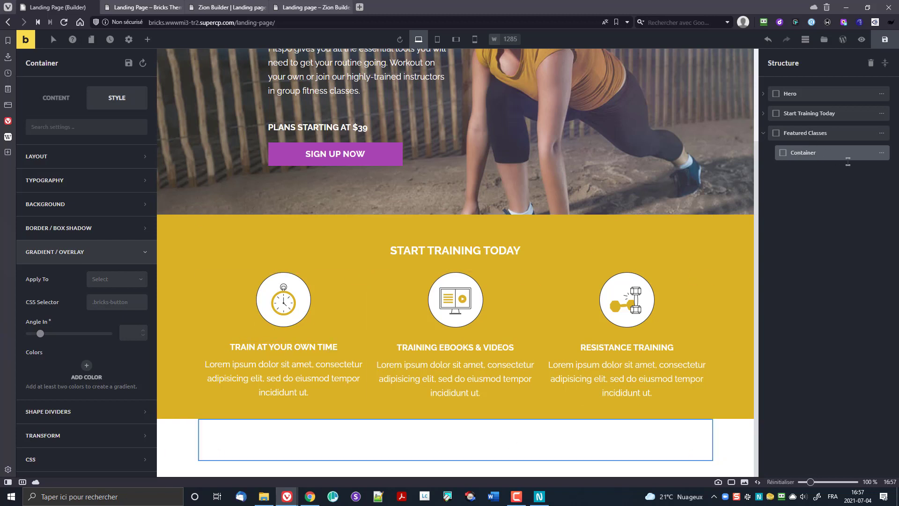
click(881, 155)
Step: Set the Featured Classes section width to 100%
click(799, 136)
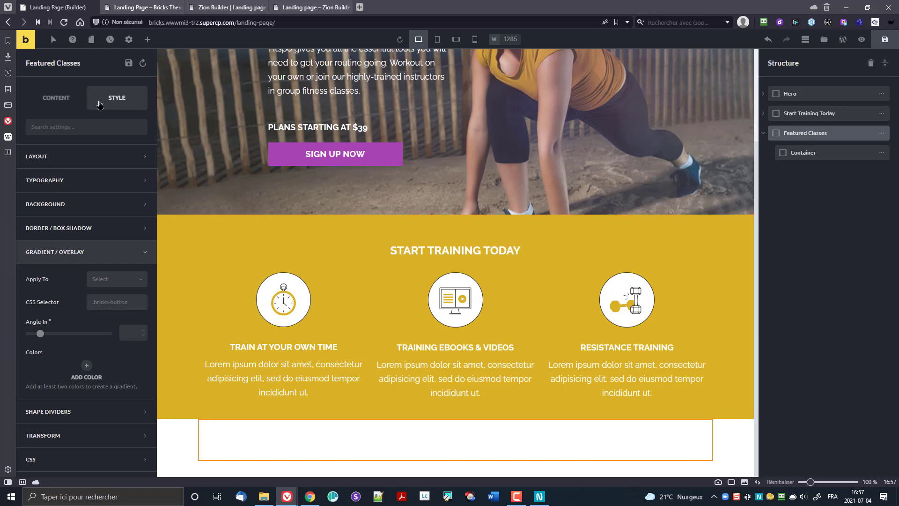
click(47, 160)
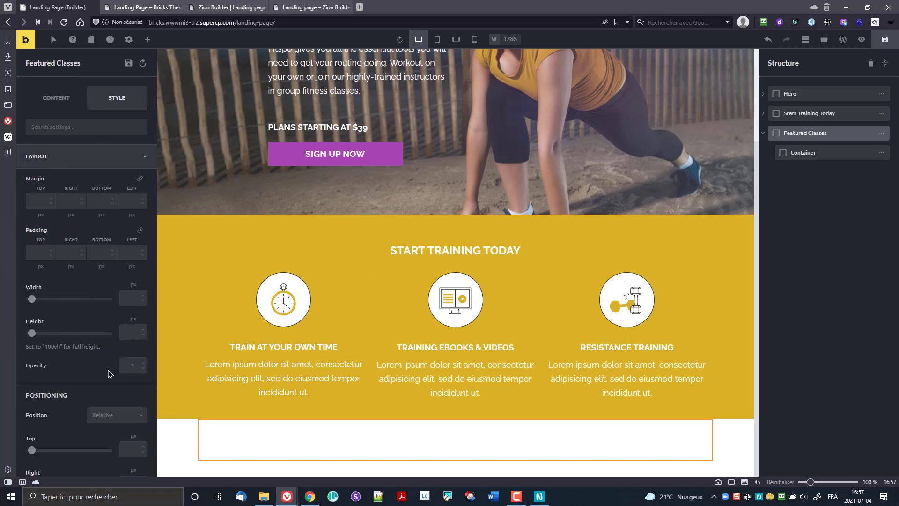
click(135, 285)
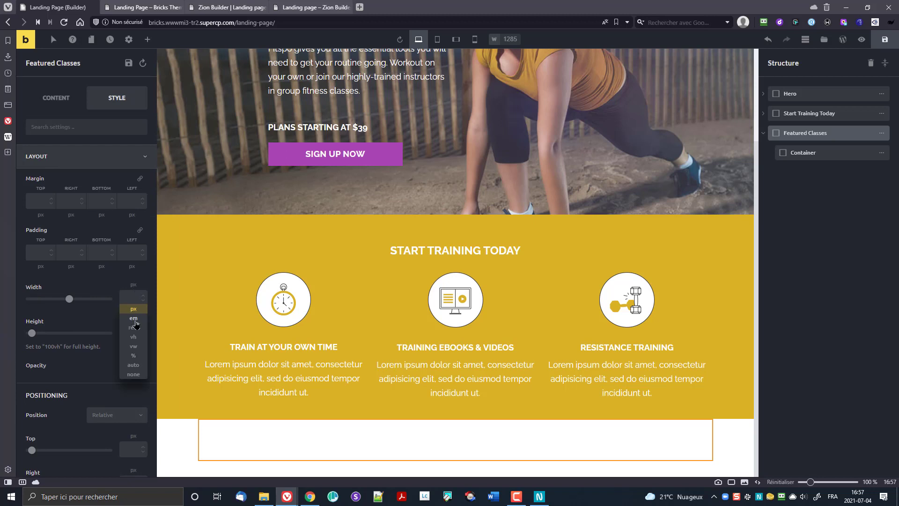
click(135, 357)
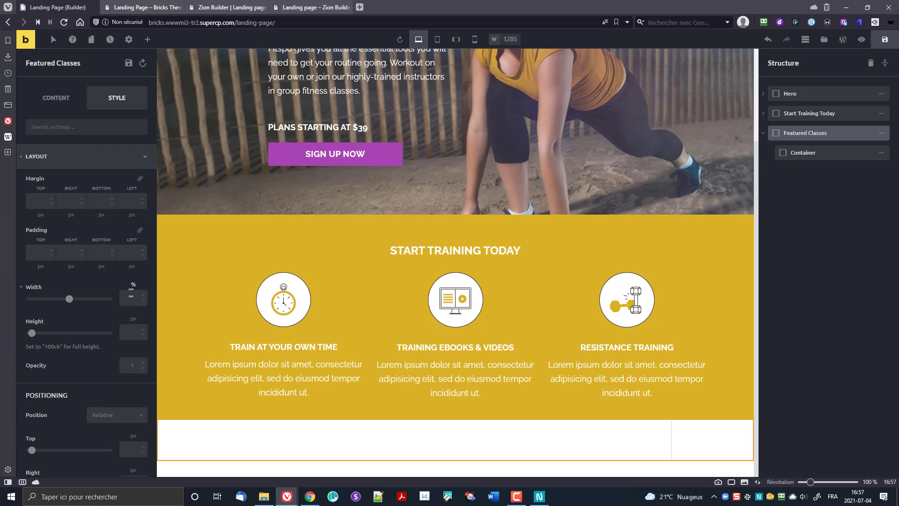
text(100)
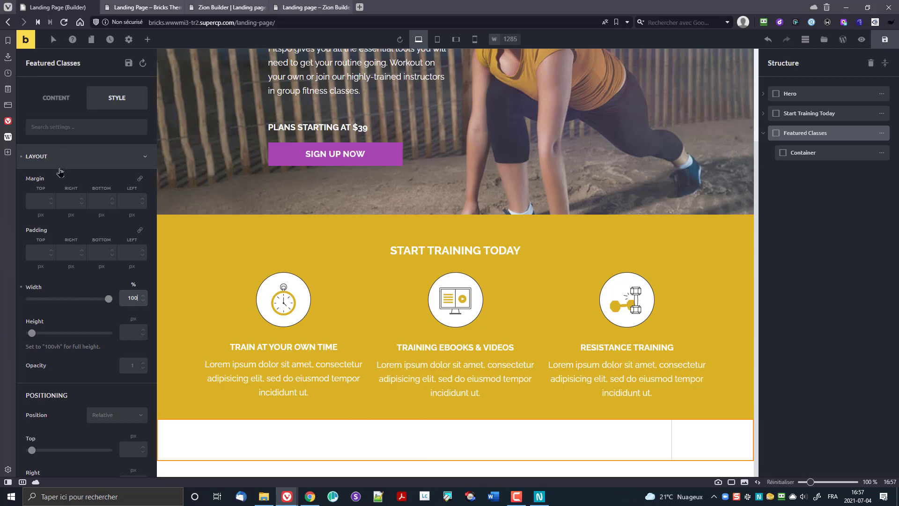
scroll(61, 172, down, 10)
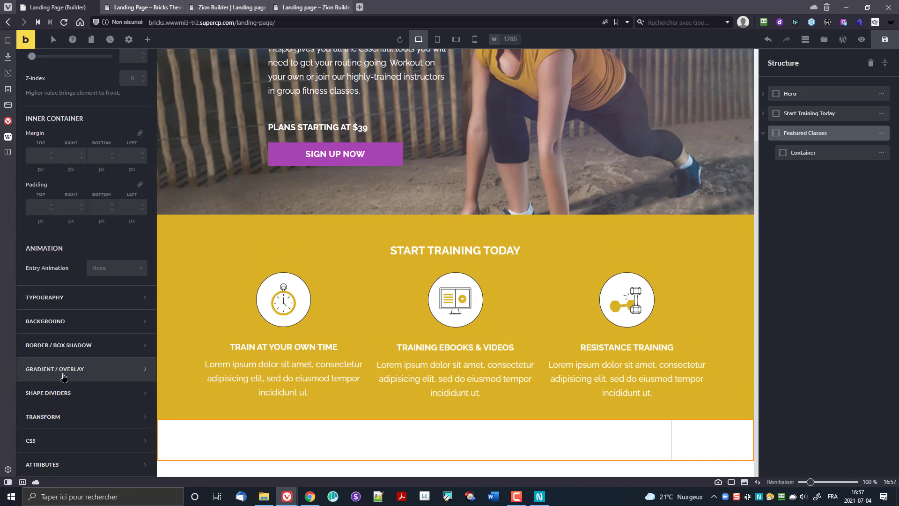
Step: Give Featured Classes a light grey #f6f6f6 background and about 19px top padding
click(51, 322)
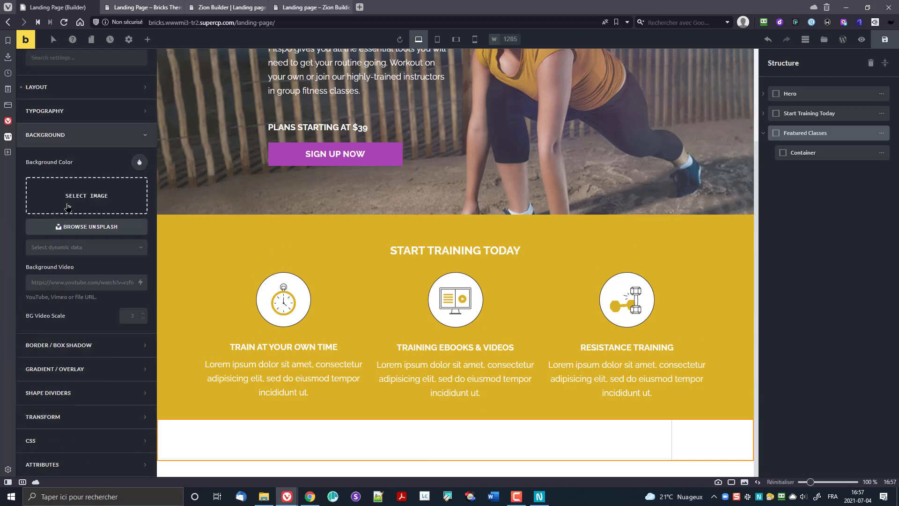
click(139, 162)
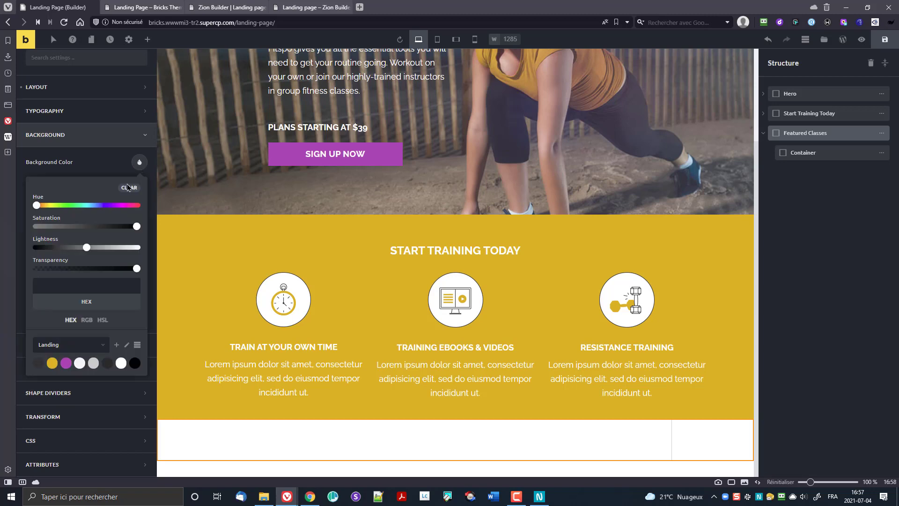
click(79, 363)
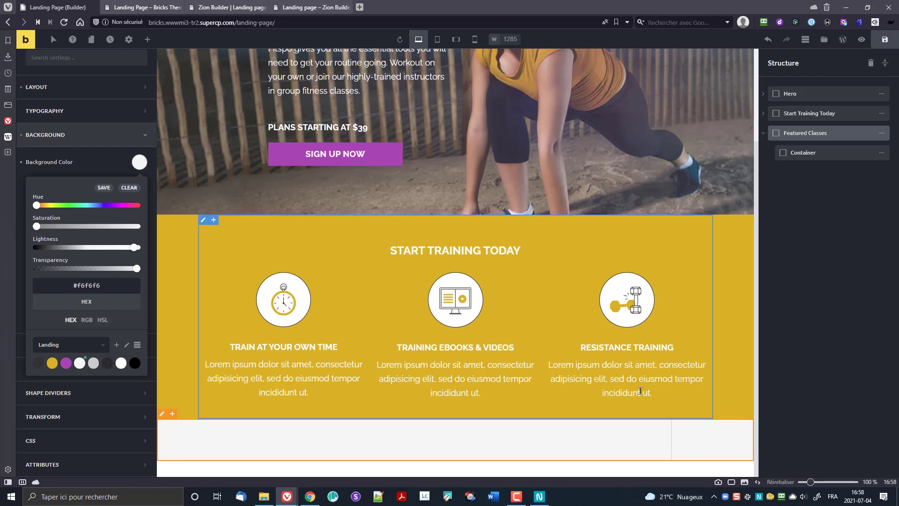
drag(529, 421, 537, 451)
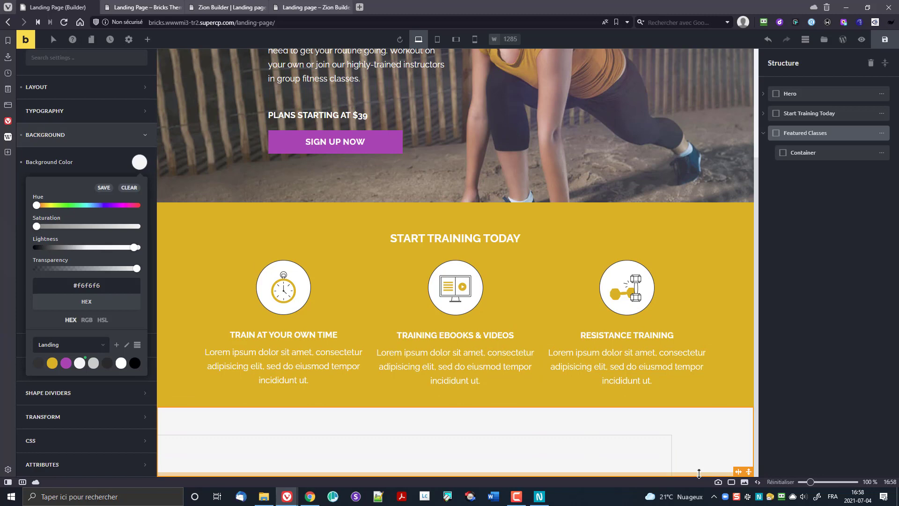
scroll(651, 389, down, 1)
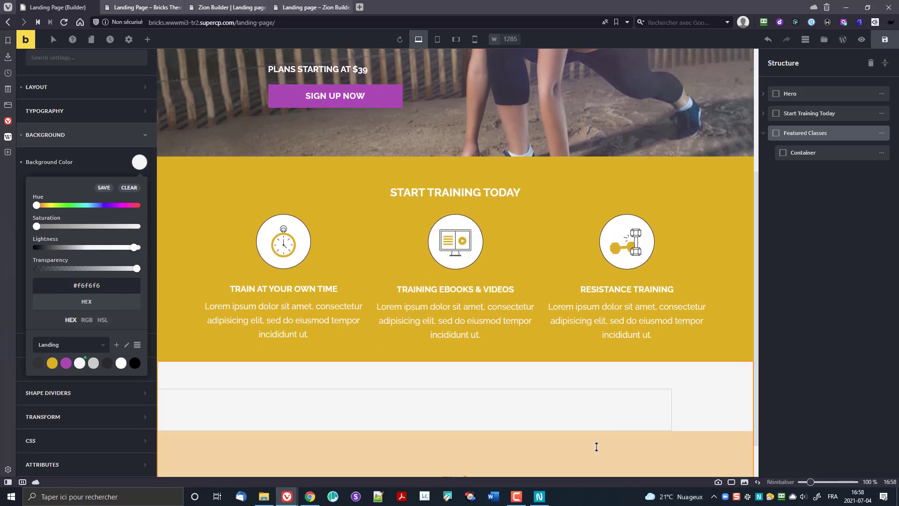
scroll(598, 402, up, 1)
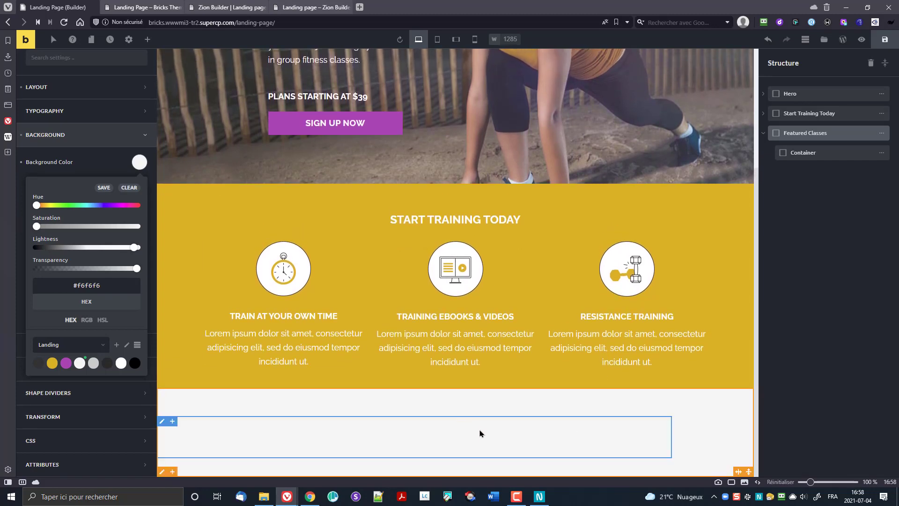
click(822, 152)
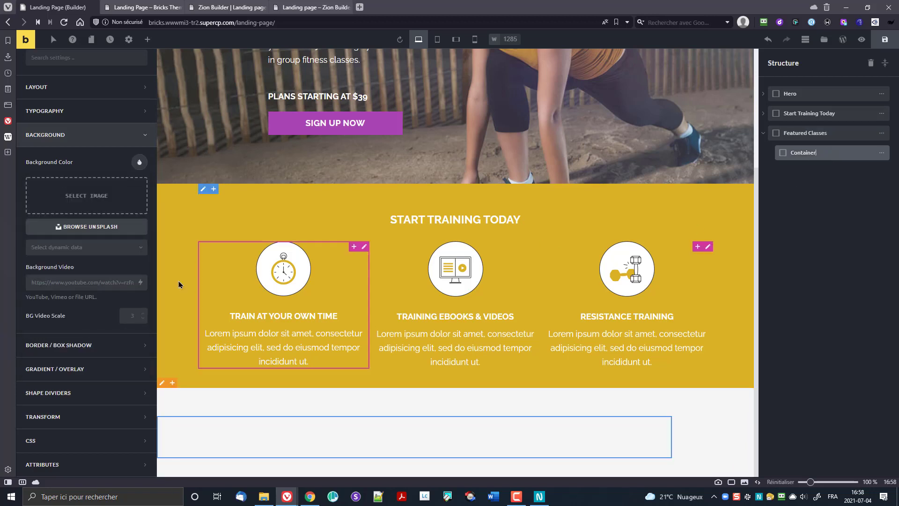
Step: Centre the Featured Classes inner container and drop a Heading element into it
scroll(40, 106, up, 2)
click(40, 104)
click(69, 264)
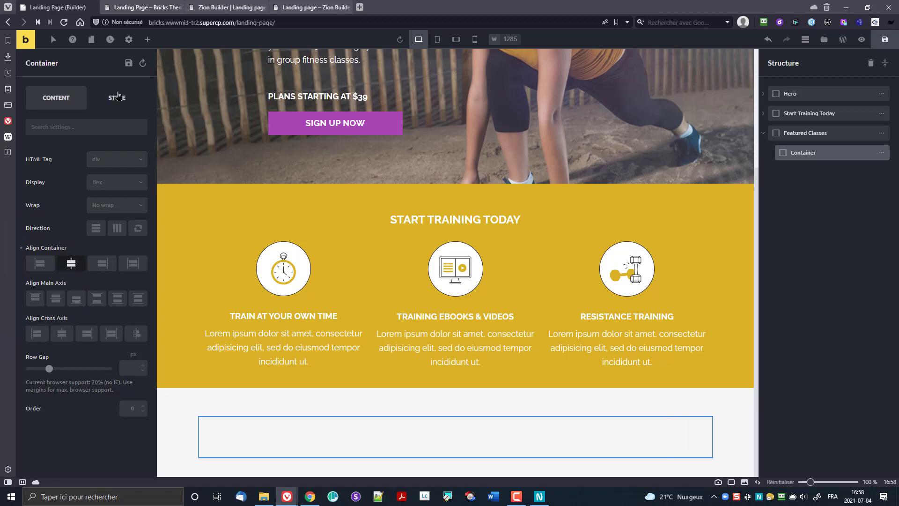
click(147, 40)
drag(118, 115, 380, 463)
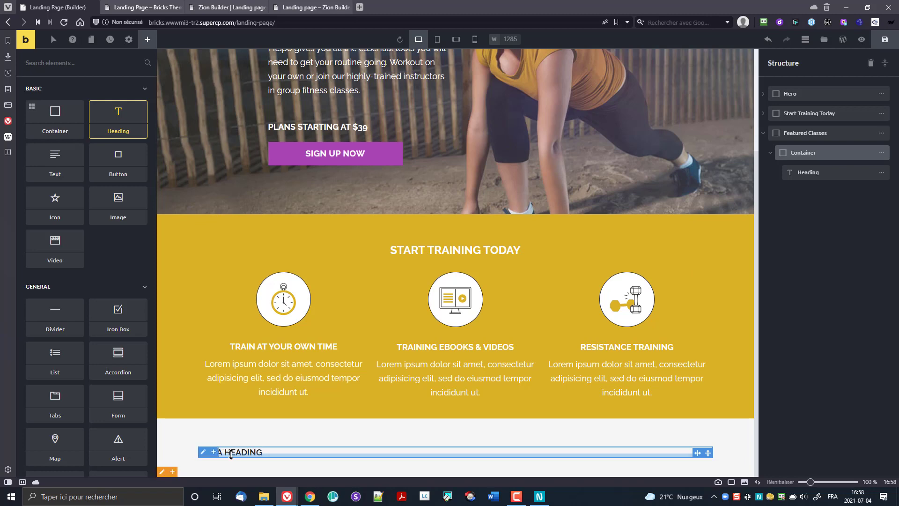
click(204, 451)
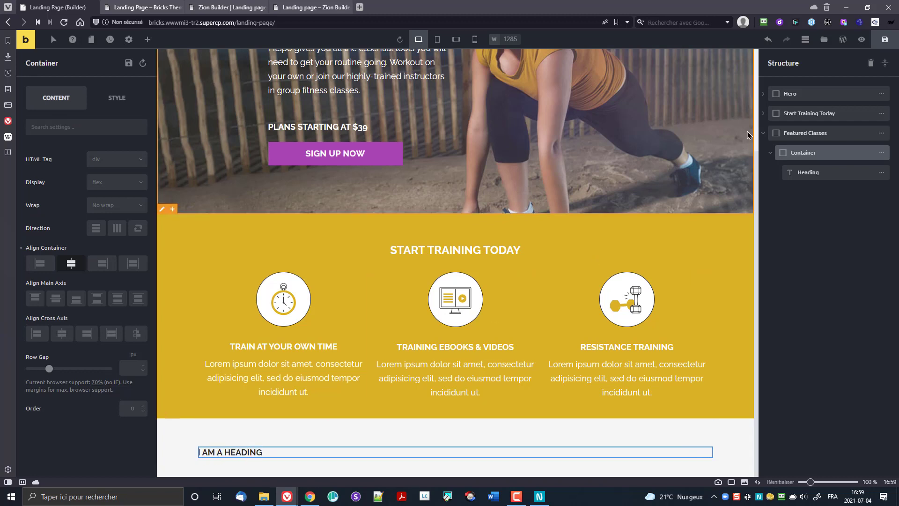
Step: Change the heading text to 'Featured classes' and make it an H2
click(838, 173)
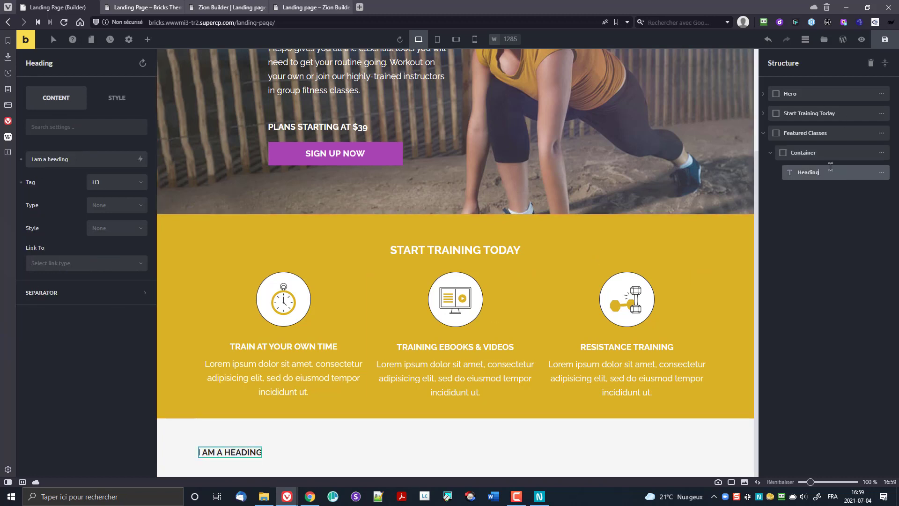
click(82, 127)
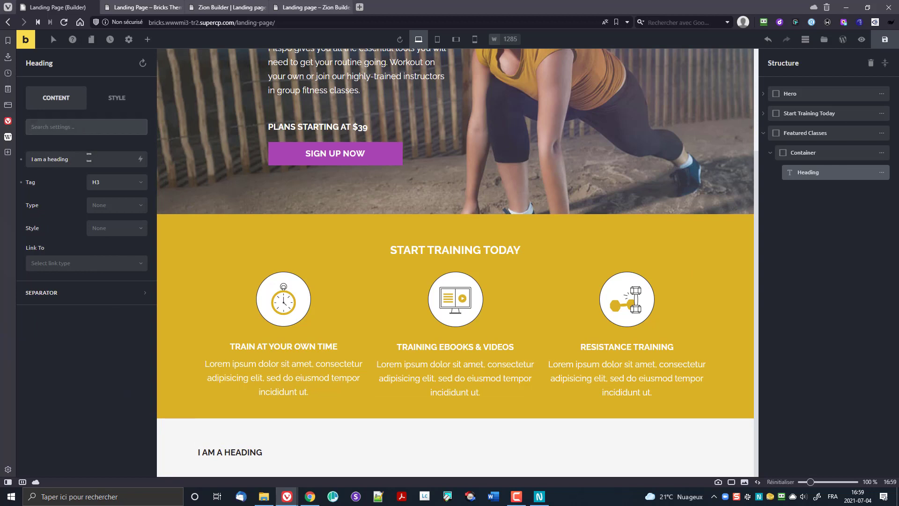
triple_click(89, 156)
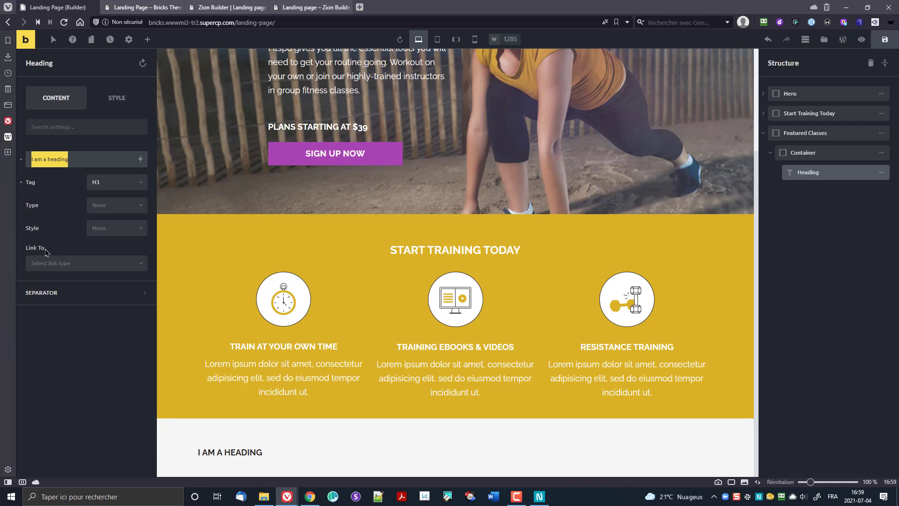
text(Featured classes)
click(96, 186)
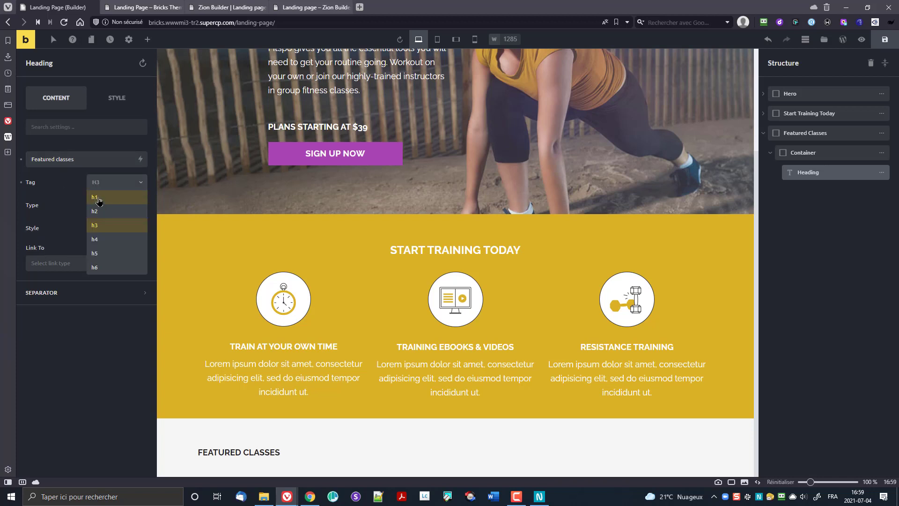
click(107, 213)
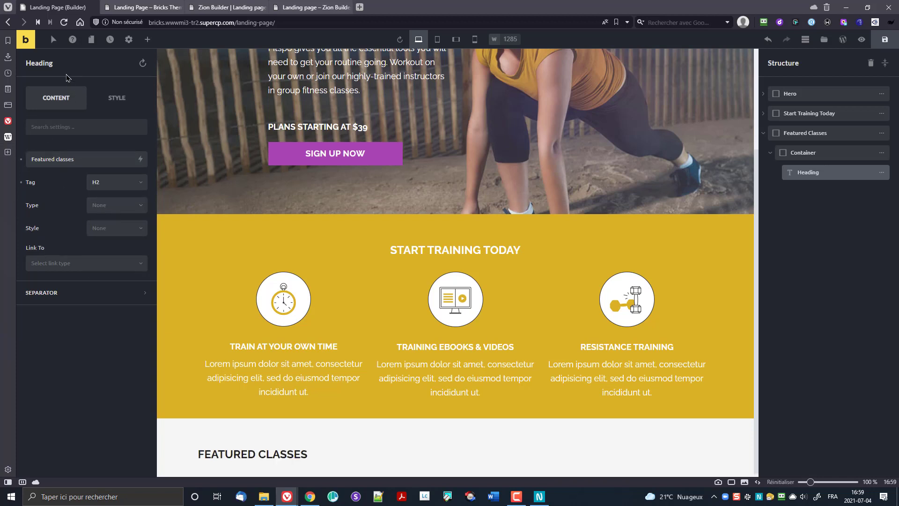
click(107, 98)
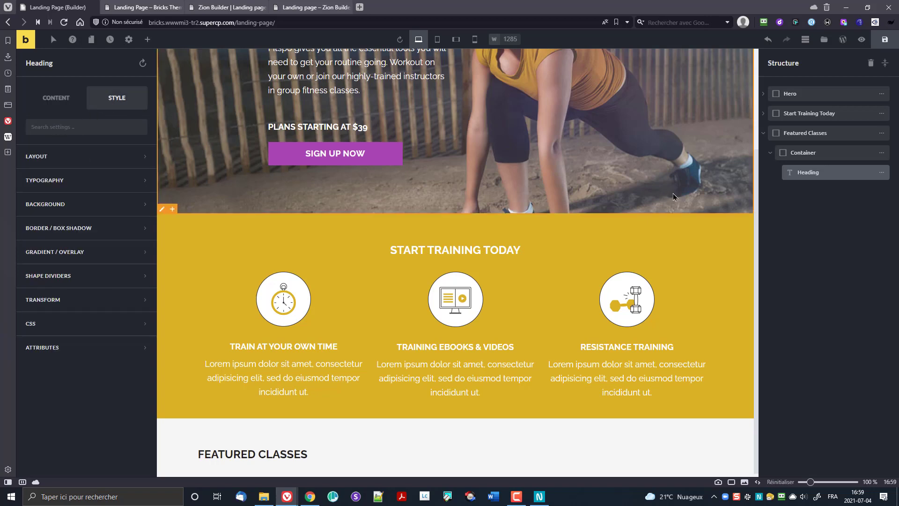
Step: Add a stray empty container below the heading and remove it again
click(838, 156)
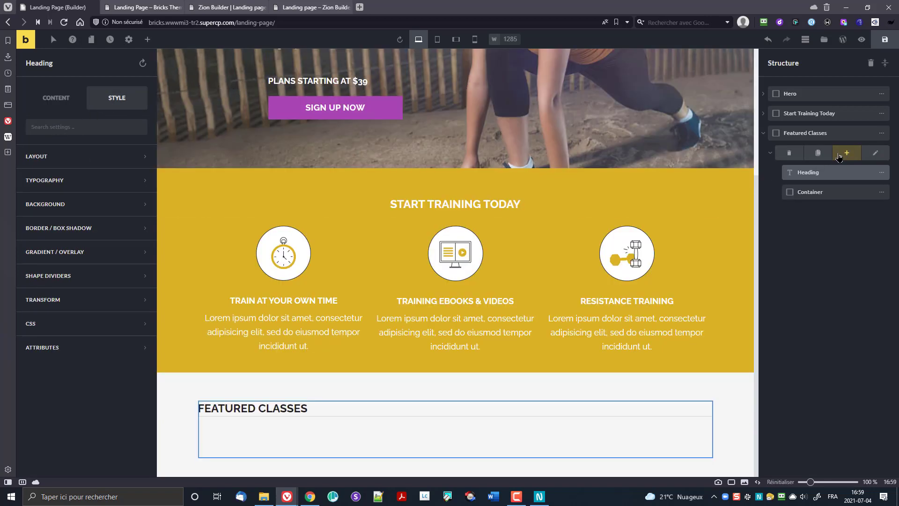
mouse_move(880, 196)
click(802, 198)
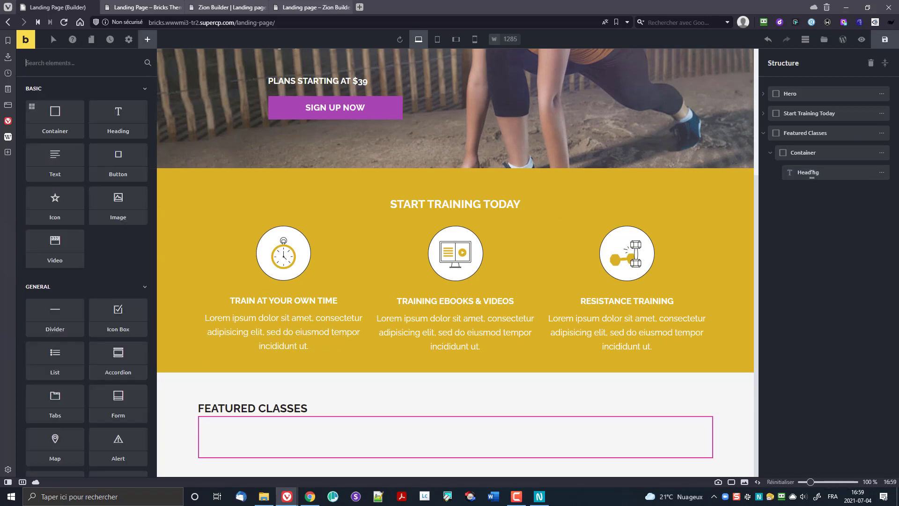
Step: Centre the heading on the cross axis and add about 28px row gap below it
click(819, 152)
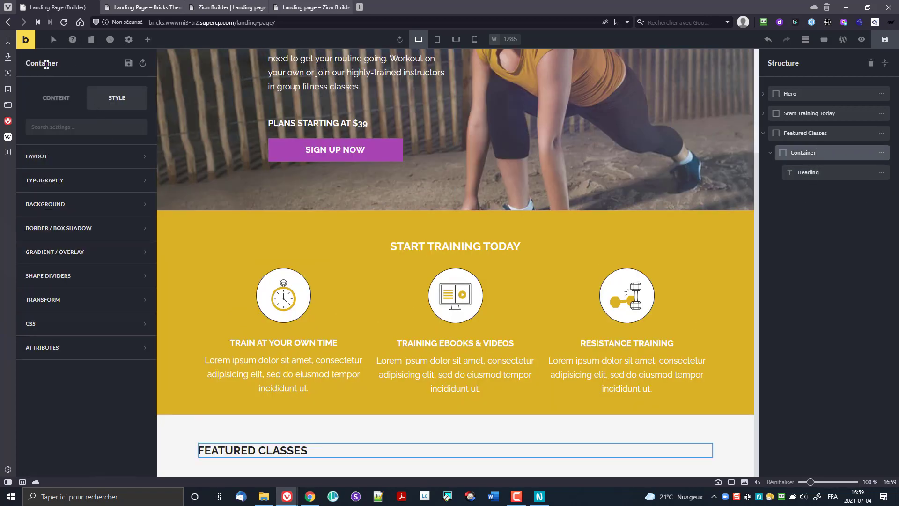
click(52, 99)
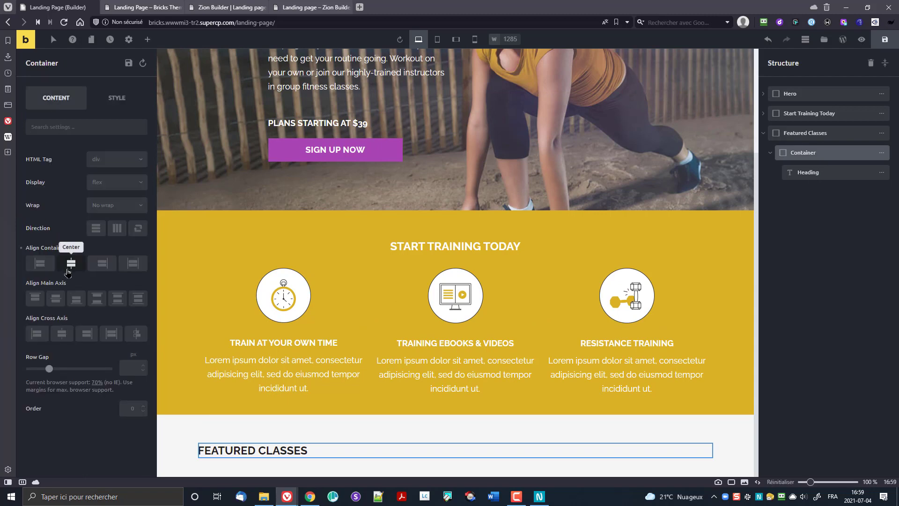
click(60, 335)
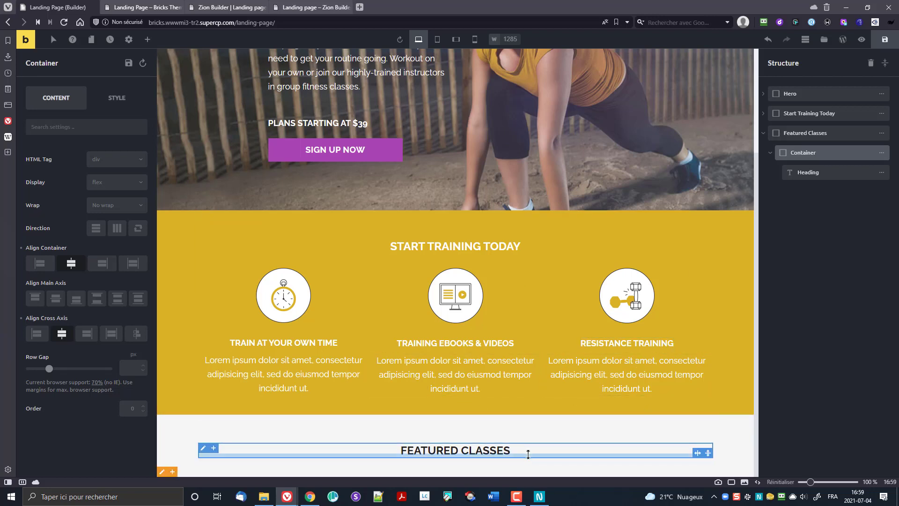
drag(528, 455, 529, 469)
scroll(559, 399, down, 1)
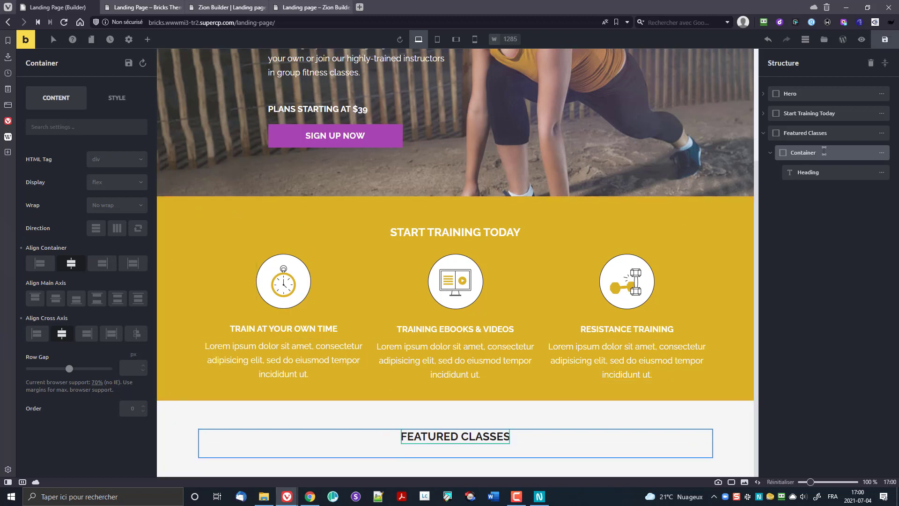
click(817, 174)
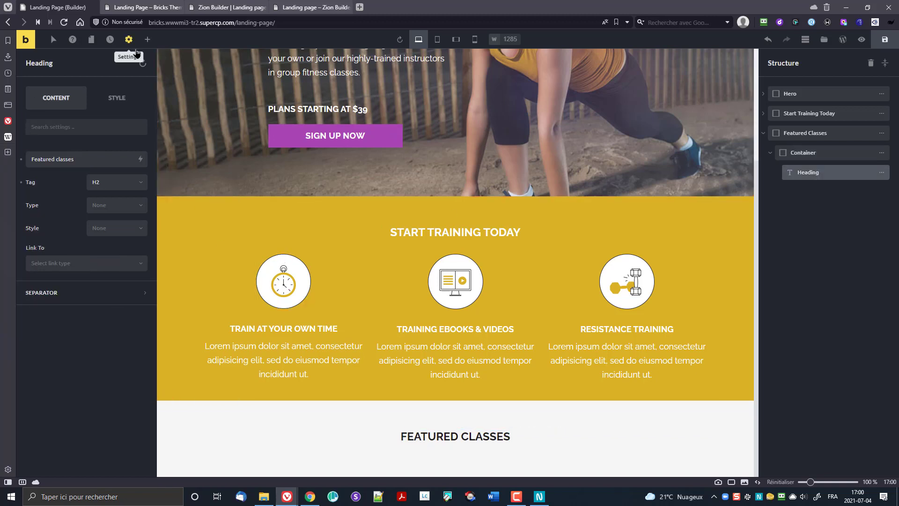
click(147, 39)
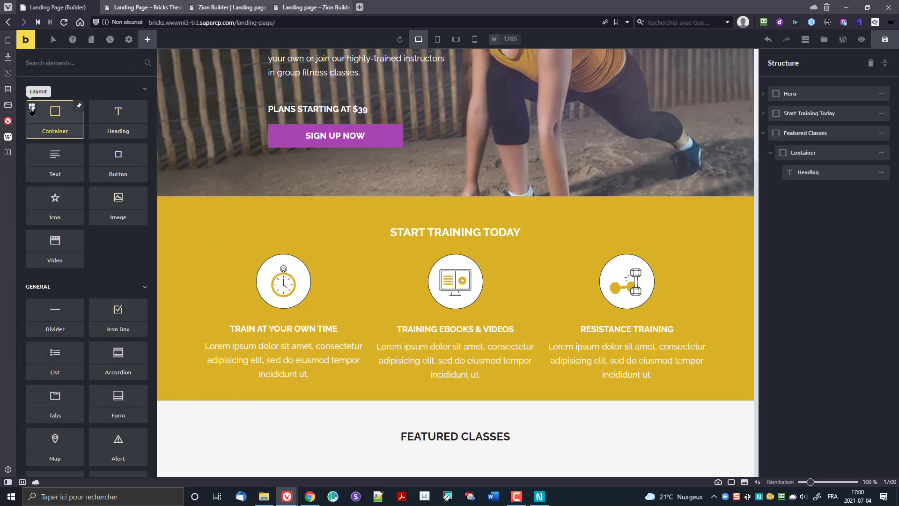
Step: Insert a three-column container row and nest it inside the Featured Classes container
click(55, 117)
click(457, 251)
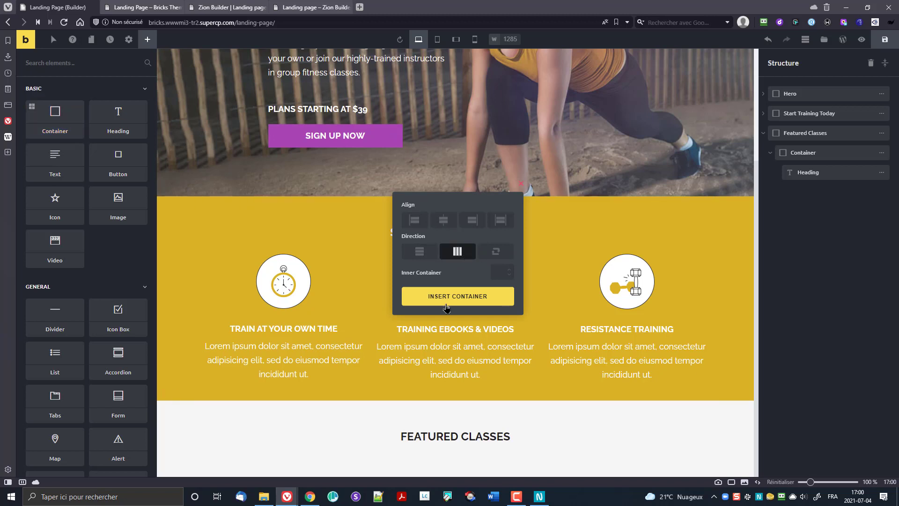
click(446, 299)
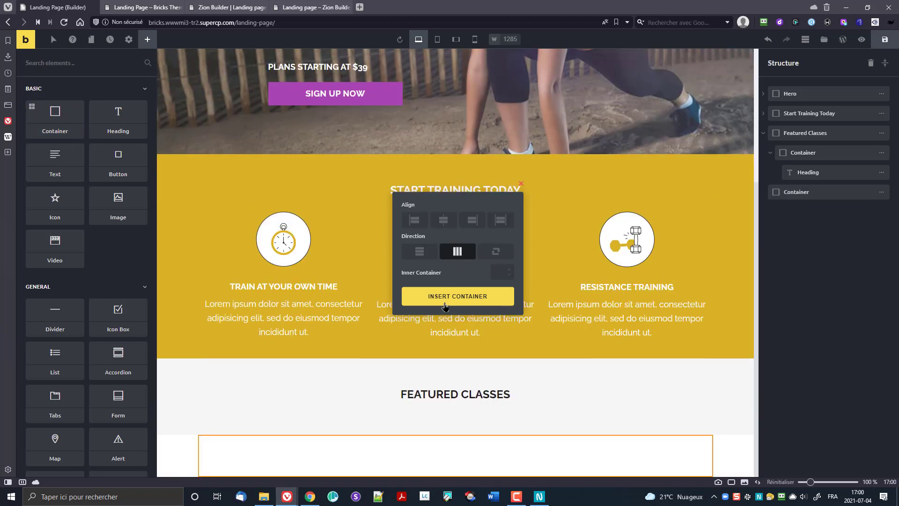
click(499, 273)
text(2)
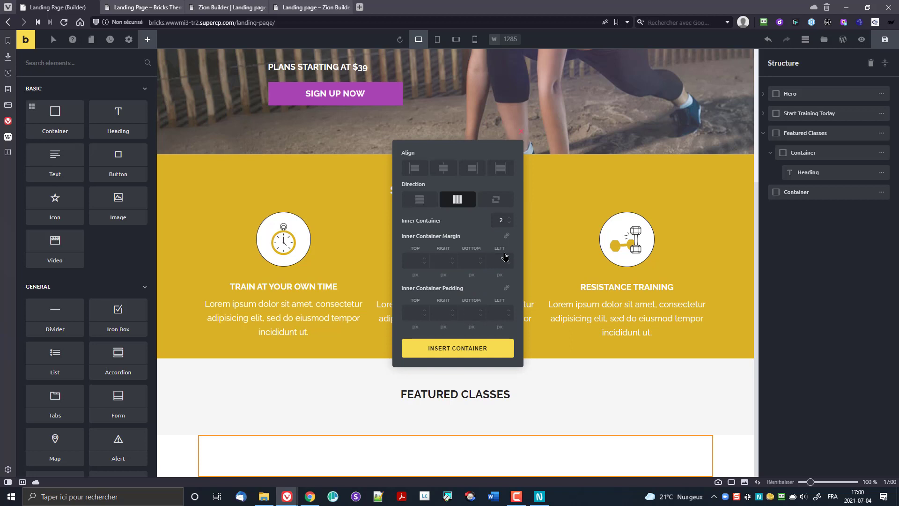
click(509, 218)
click(481, 352)
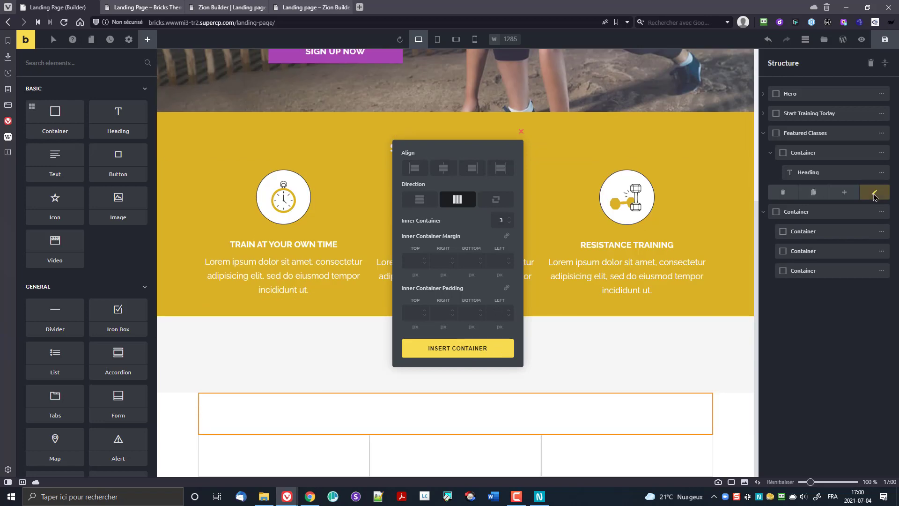
click(882, 192)
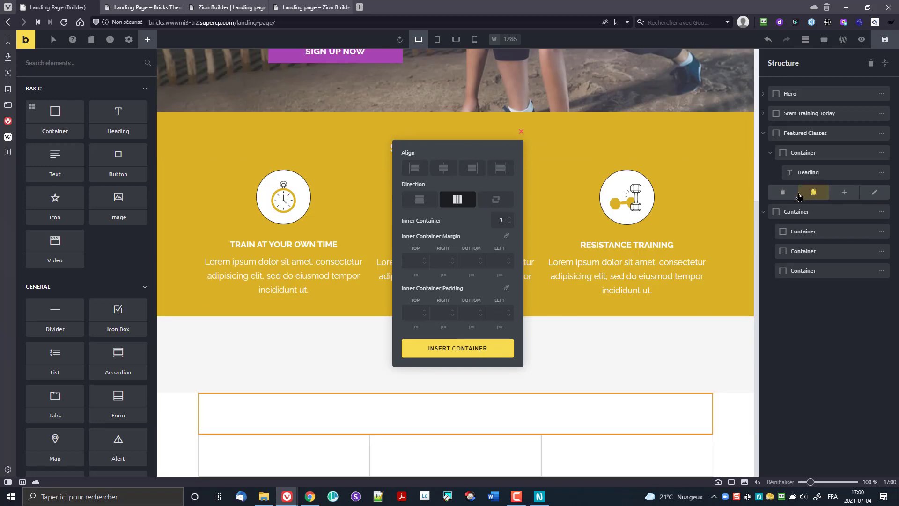
click(784, 194)
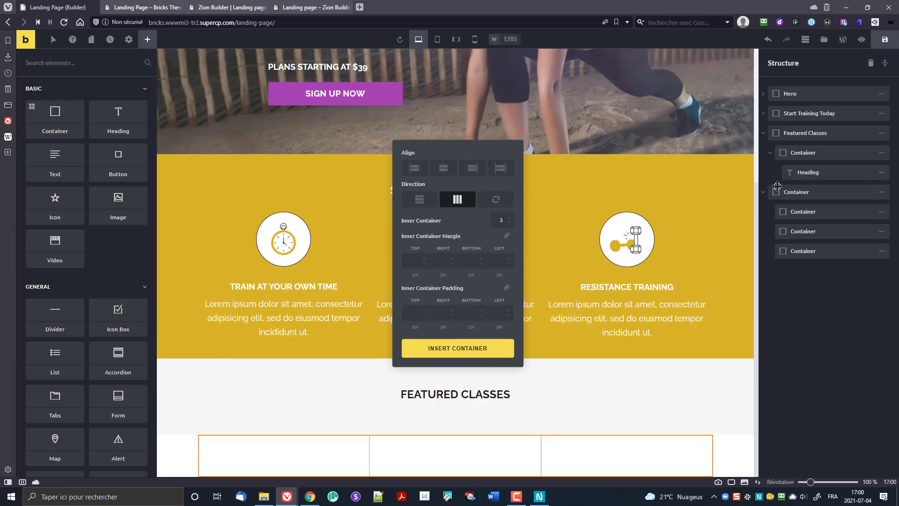
drag(784, 194, 796, 185)
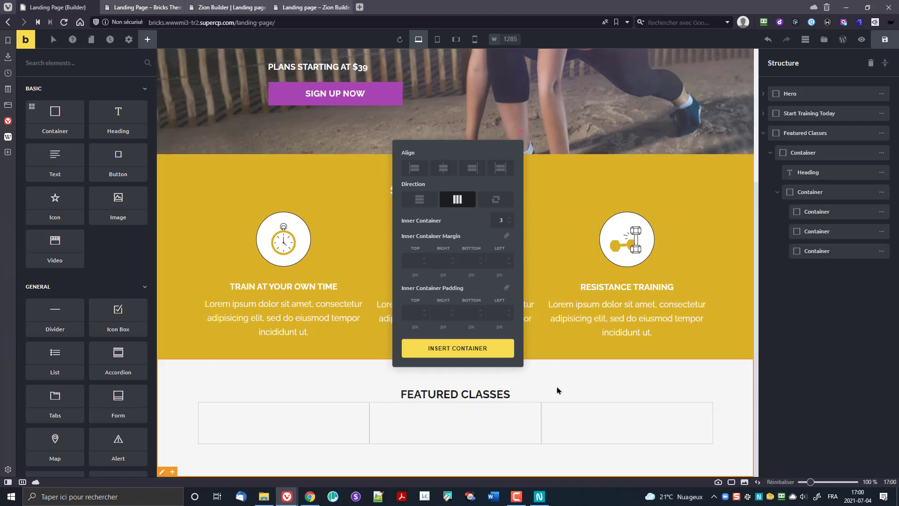
Step: Delete the third column, narrow the left column to about 29%, and add 31px bottom padding
click(334, 417)
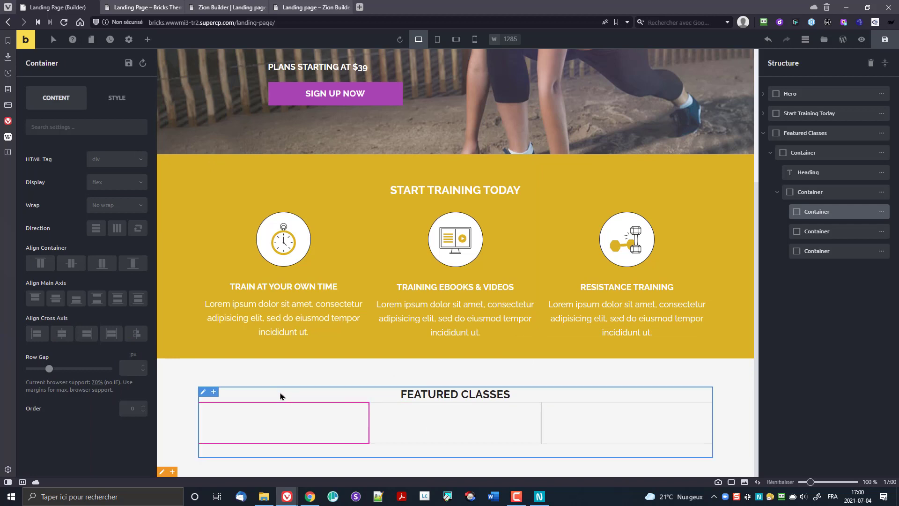
mouse_move(875, 251)
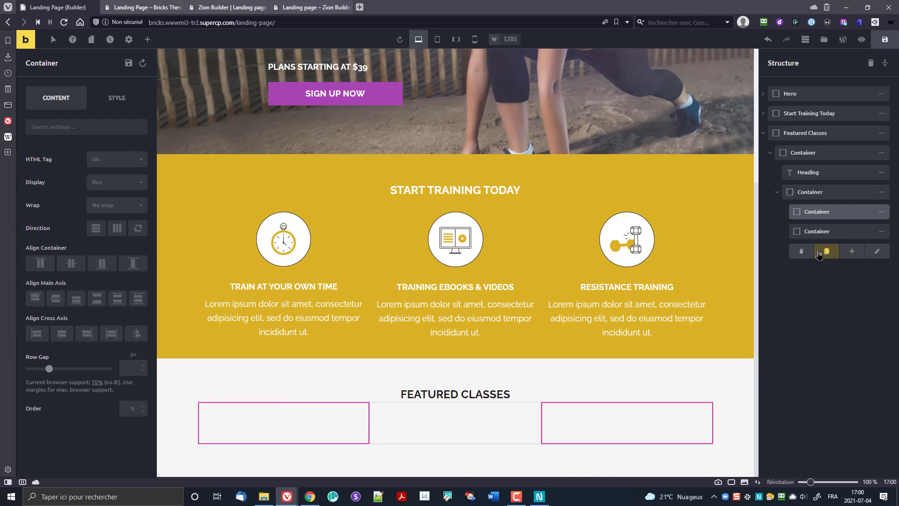
click(801, 251)
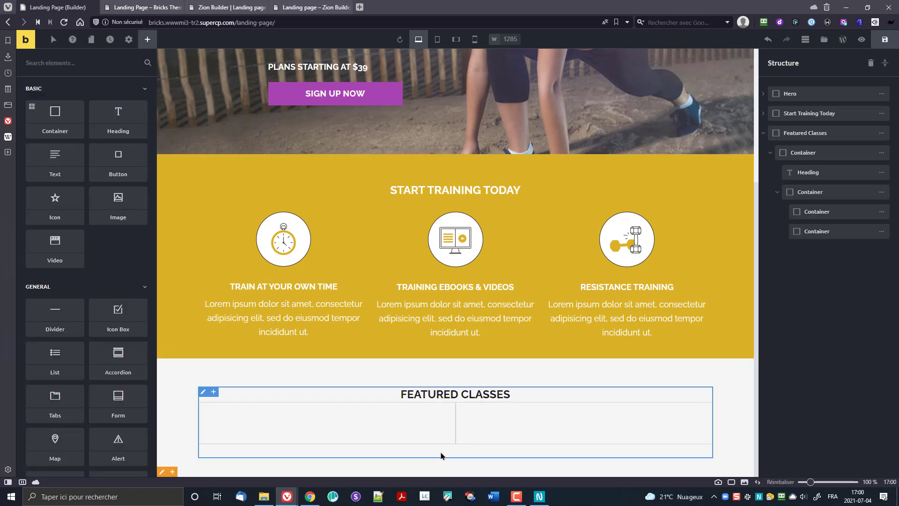
click(440, 435)
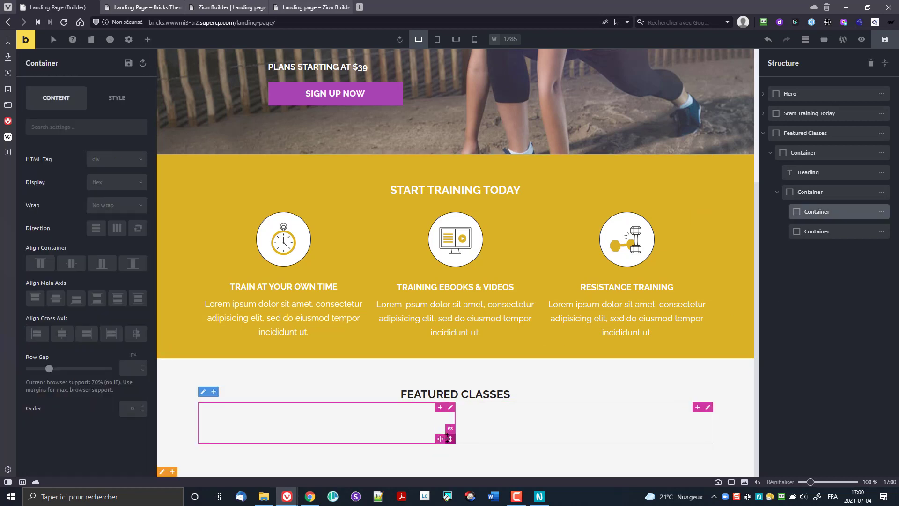
drag(441, 439, 331, 439)
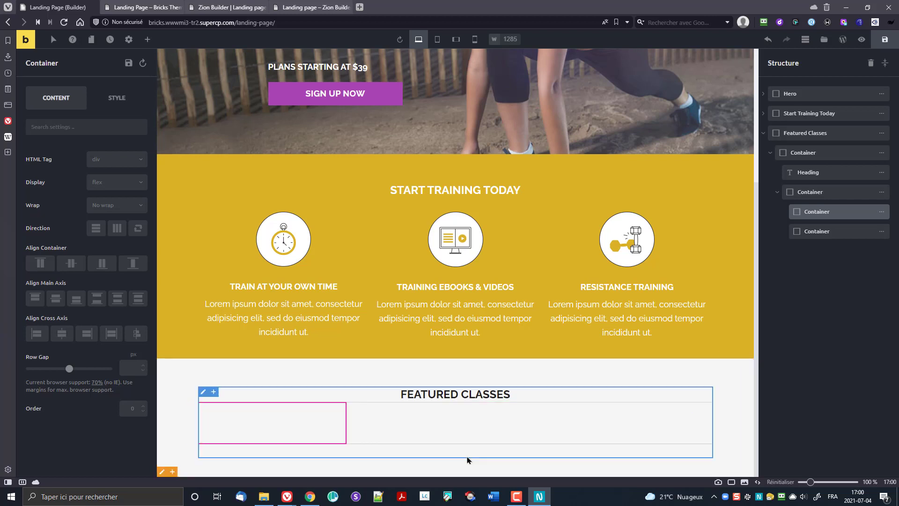
click(516, 378)
drag(500, 464, 503, 462)
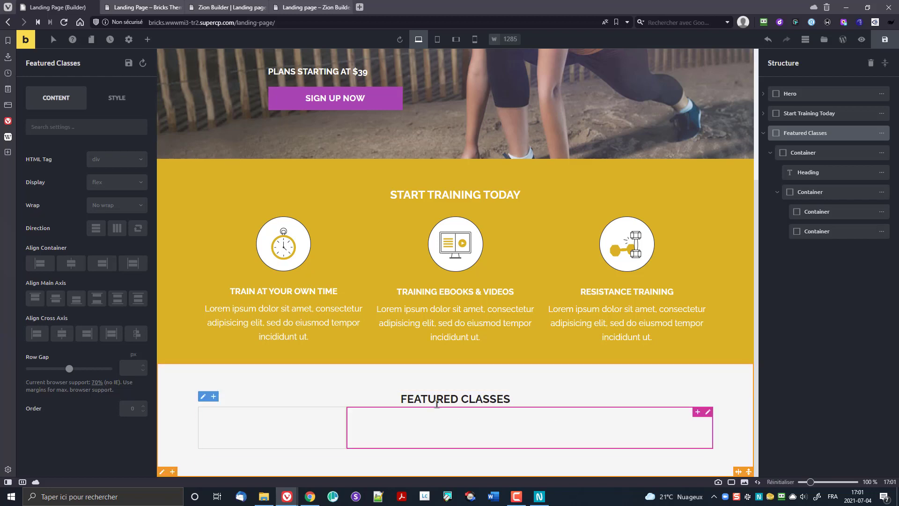
Step: Set the two-column row's width to 928px
click(807, 192)
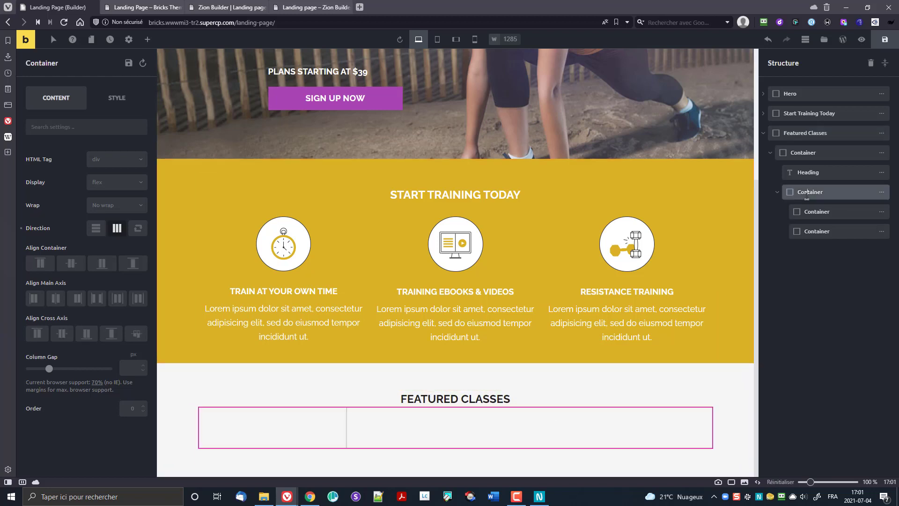
click(116, 98)
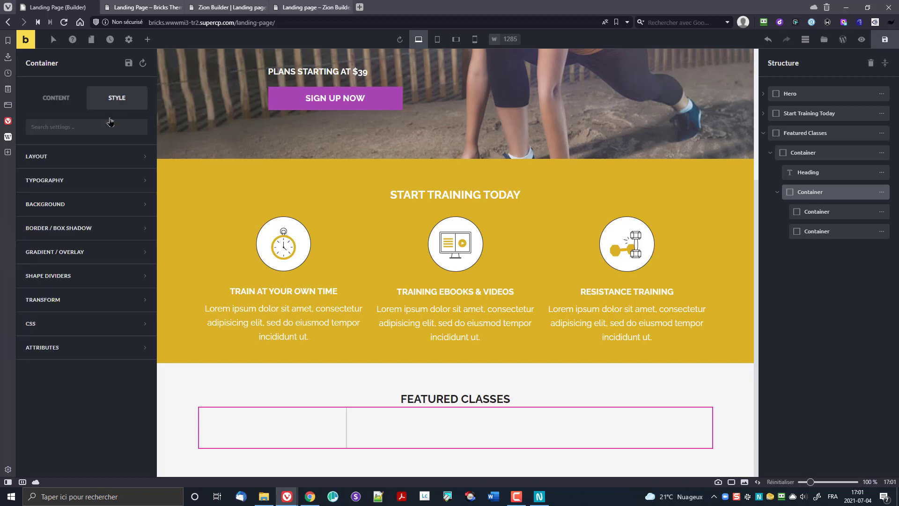
click(72, 162)
click(132, 298)
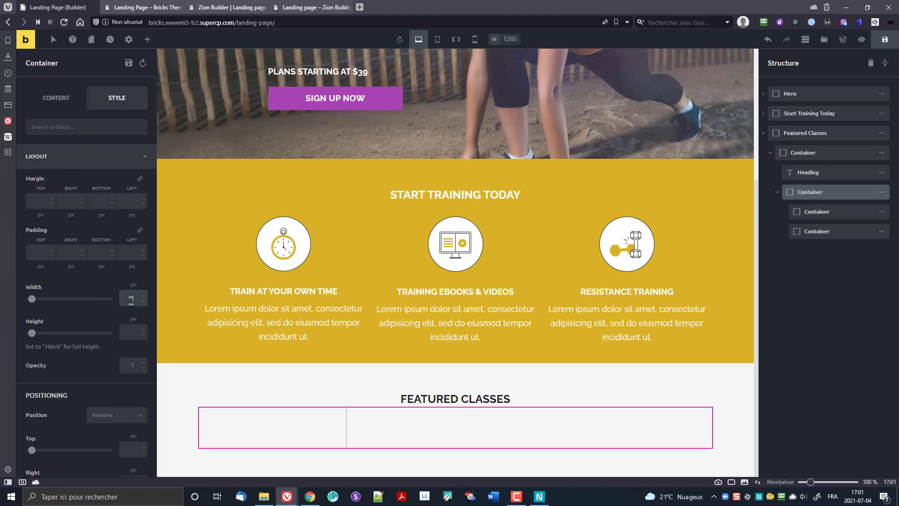
text(928)
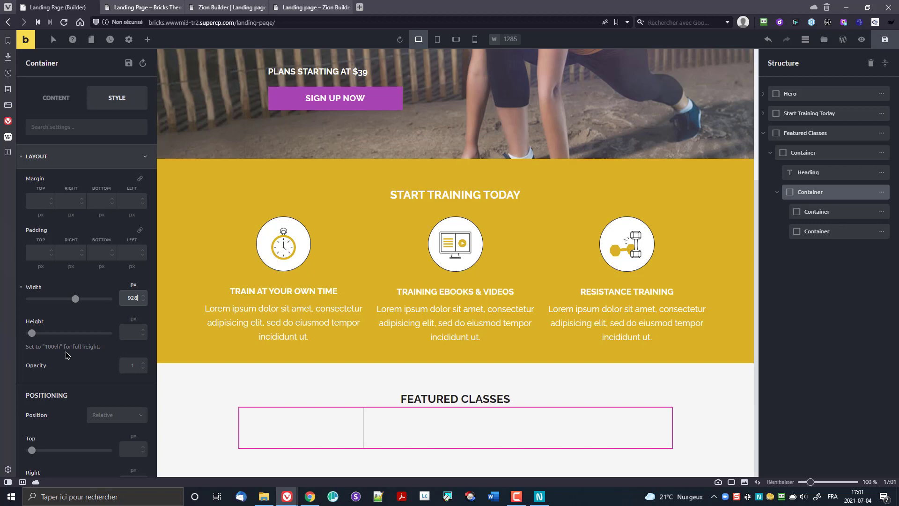
Step: Add 30px padding below the Featured Classes heading
click(448, 399)
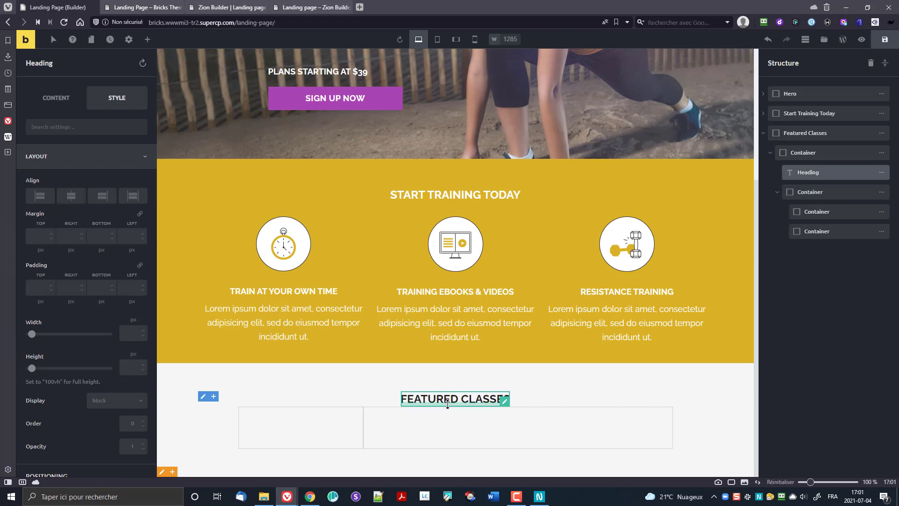
drag(448, 404, 458, 418)
scroll(301, 406, down, 1)
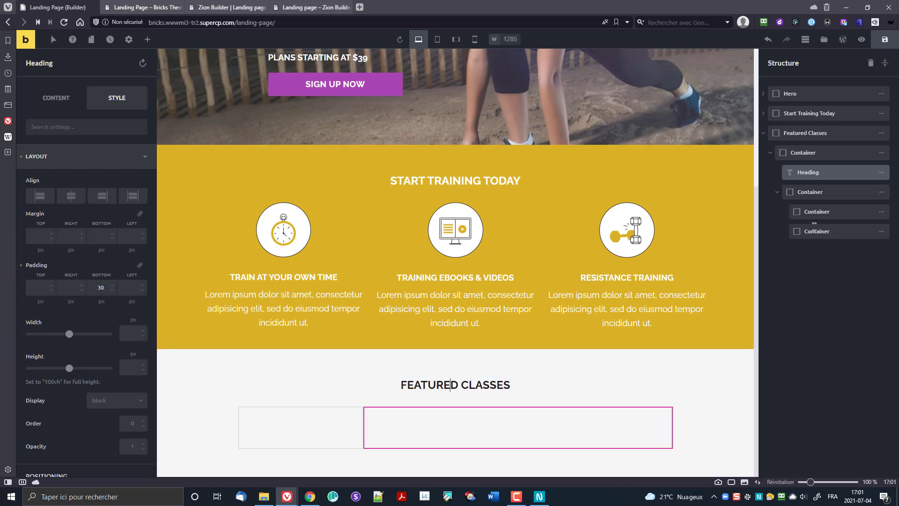
Step: Set the row's column gap to 0 and centre it in the section
click(813, 194)
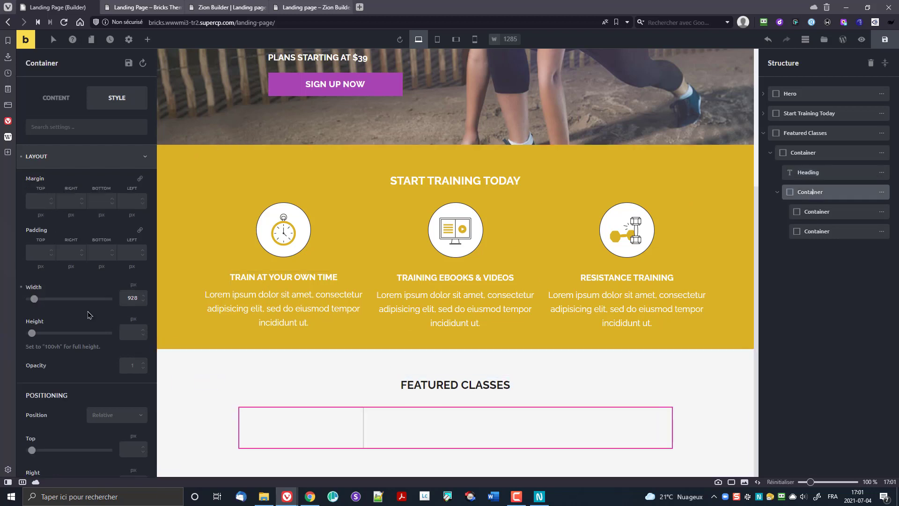
scroll(91, 316, down, 1)
scroll(78, 337, down, 3)
scroll(77, 338, up, 4)
click(61, 107)
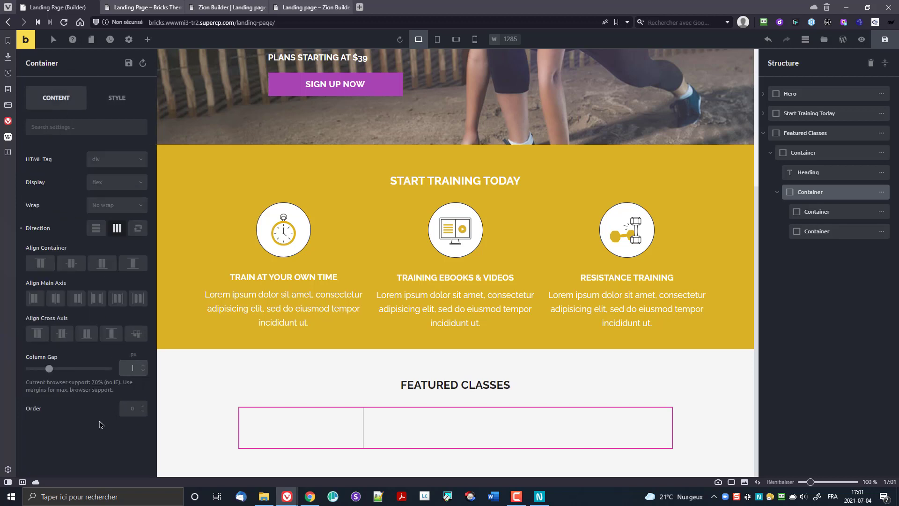
text(0)
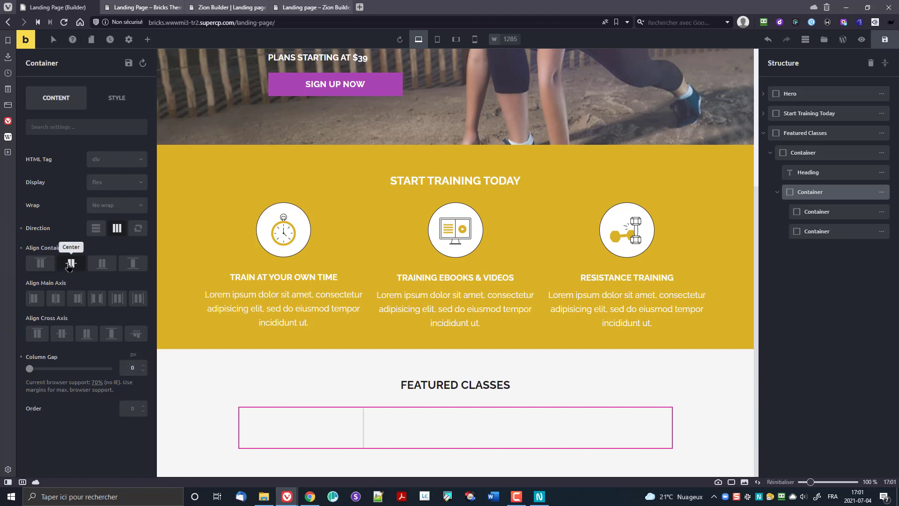
click(70, 264)
Step: Give the row 15px top and bottom margins
click(112, 100)
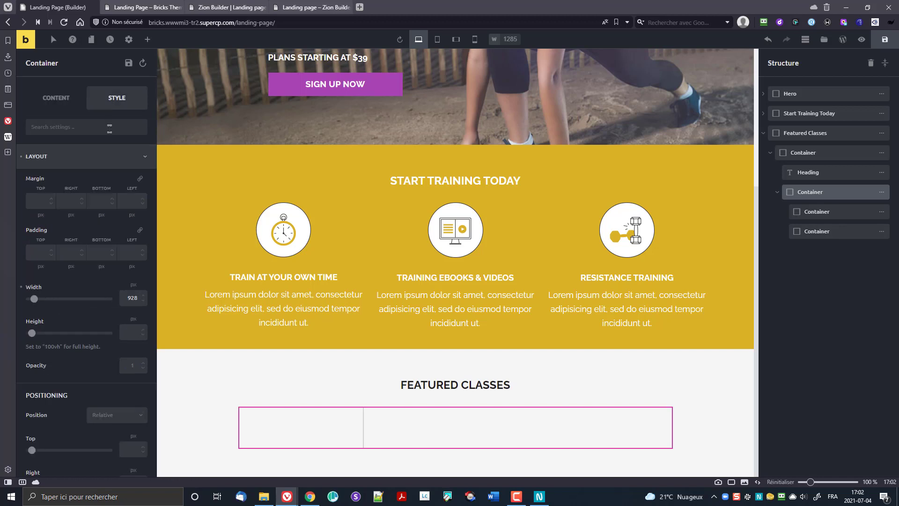
click(38, 200)
text(15)
key(Tab)
key(Tab)
key(Tab)
key(Tab)
key(Tab)
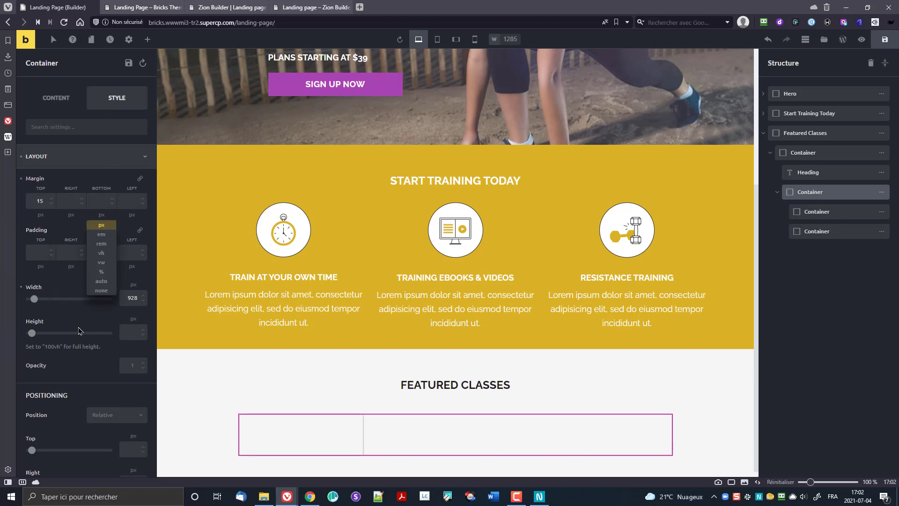
key(shift+Tab)
text(15)
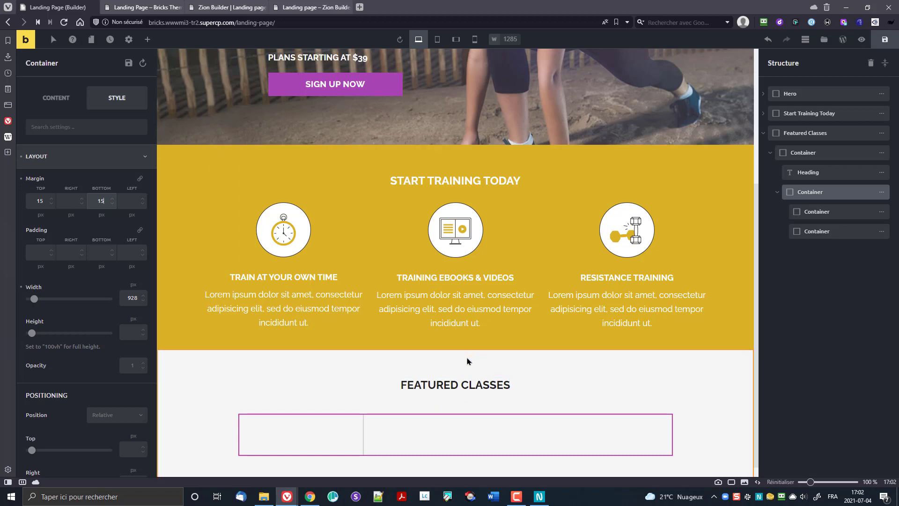
scroll(471, 358, down, 1)
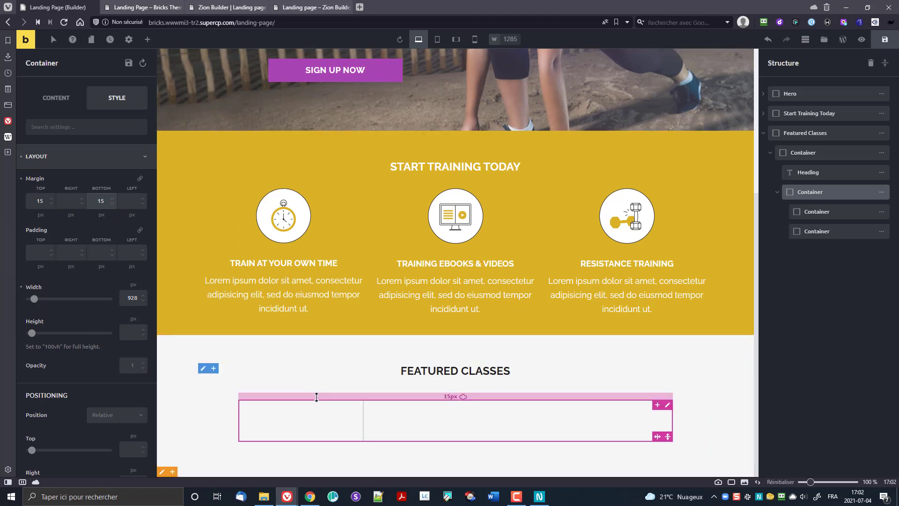
Step: Set the left column's width field to exactly 28.448%
click(326, 430)
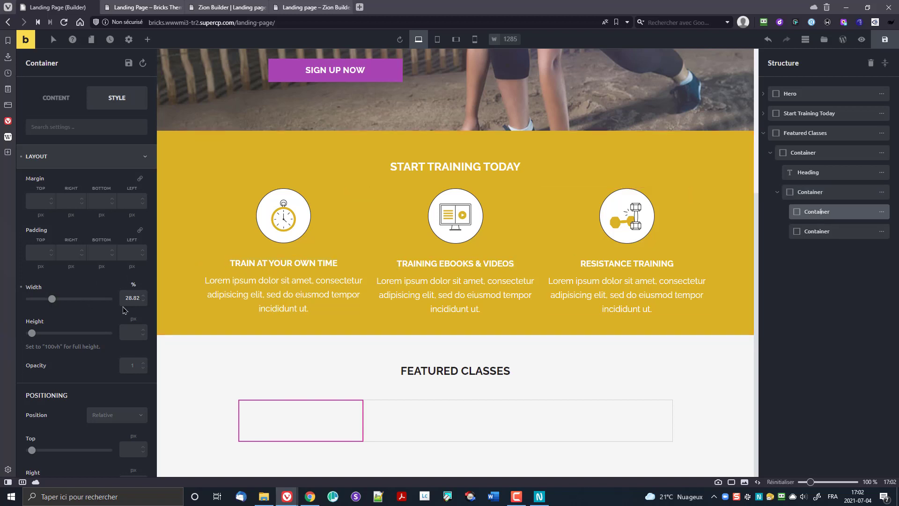
drag(134, 297, 140, 319)
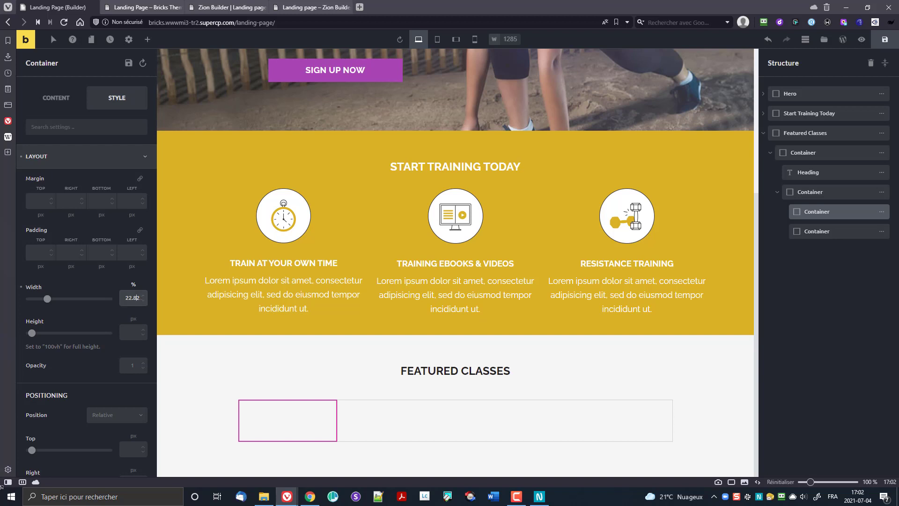
key(shift+Right)
text(8)
key(shift+Right)
key(shift+Right)
key(shift+Right)
text(.448)
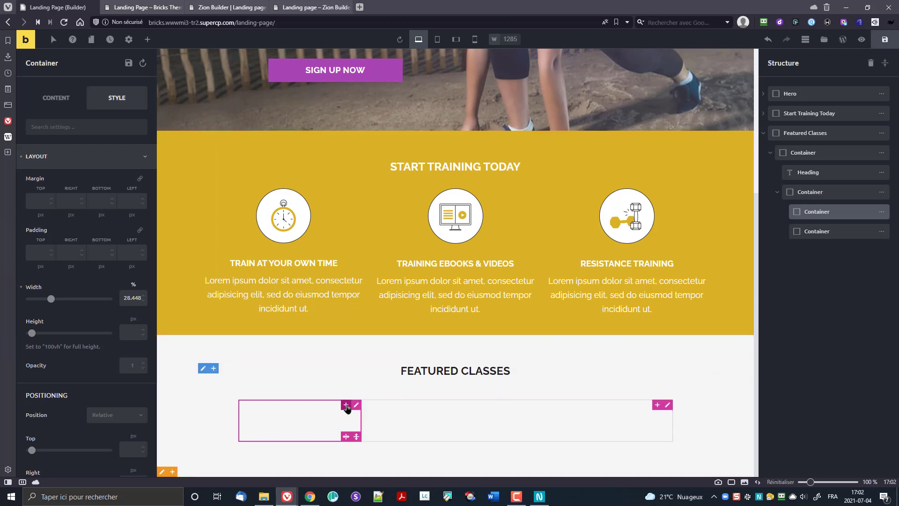
Step: Add an Image element to the left column showing the orange fitness-class photo from the media library
click(147, 40)
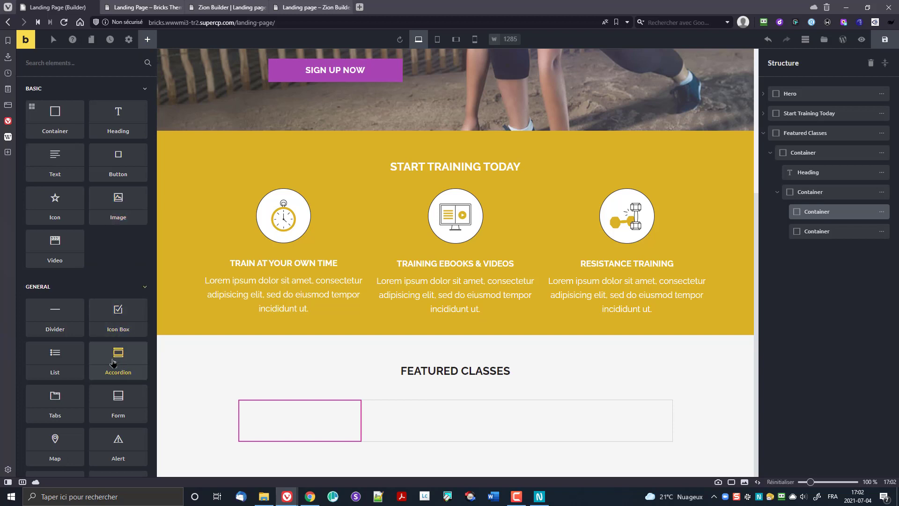
drag(118, 206, 341, 442)
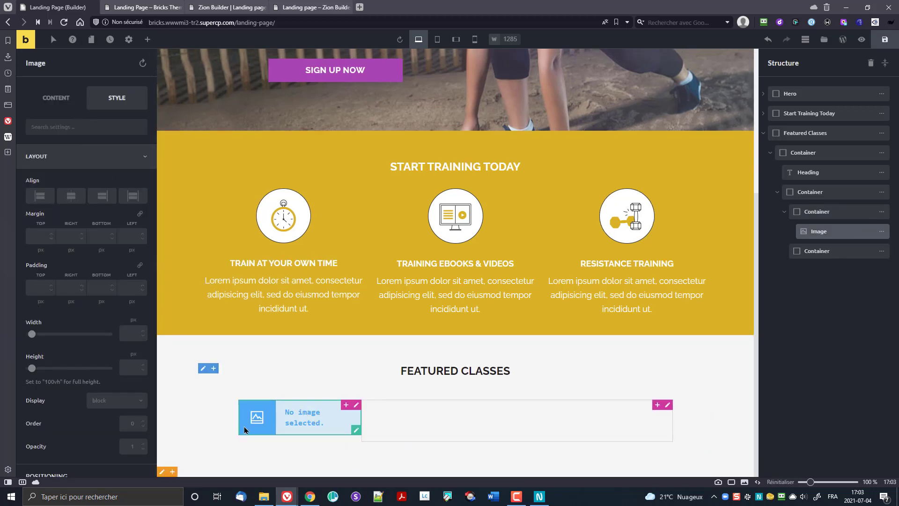
click(65, 97)
click(86, 179)
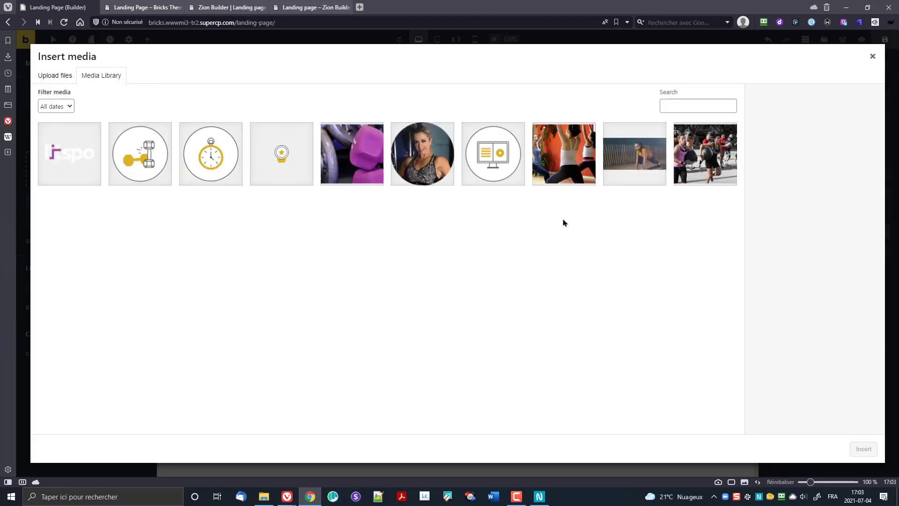
click(566, 168)
click(863, 449)
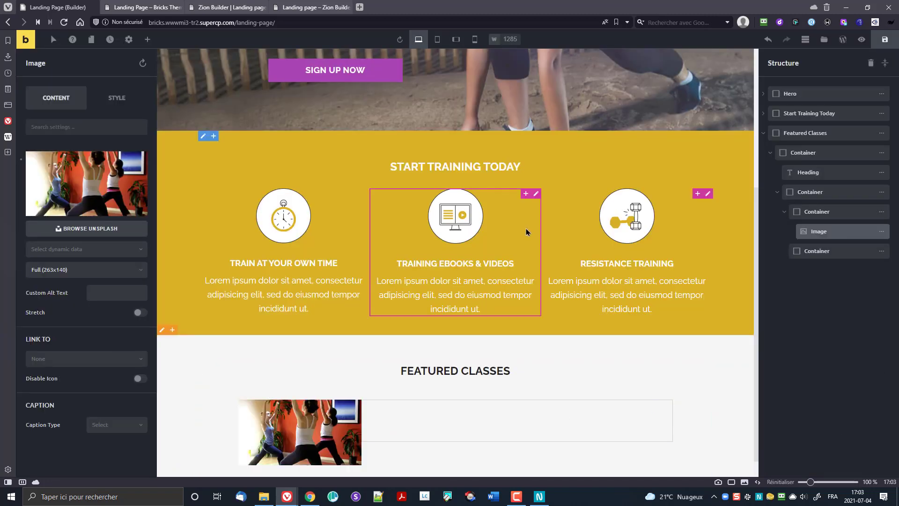
click(517, 420)
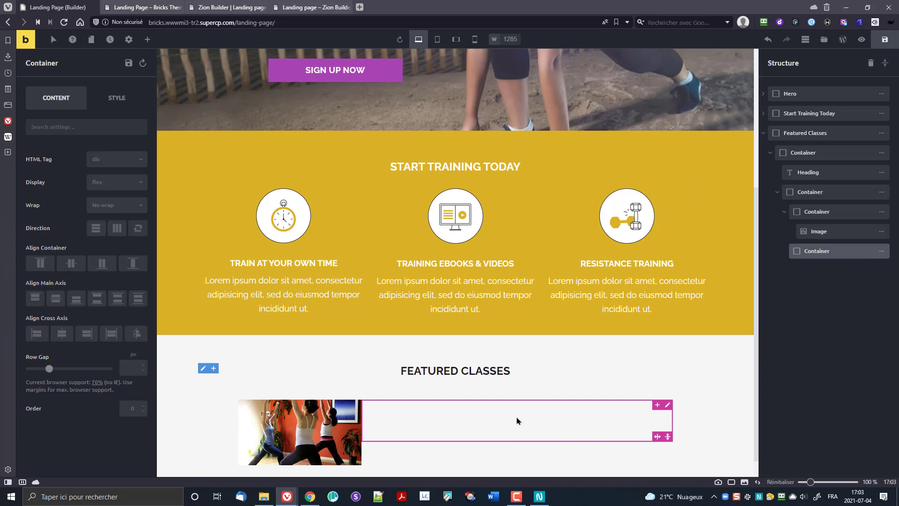
Step: Add a heading to the right column and rename it 'Bikram yoga'
click(148, 39)
drag(115, 121, 534, 442)
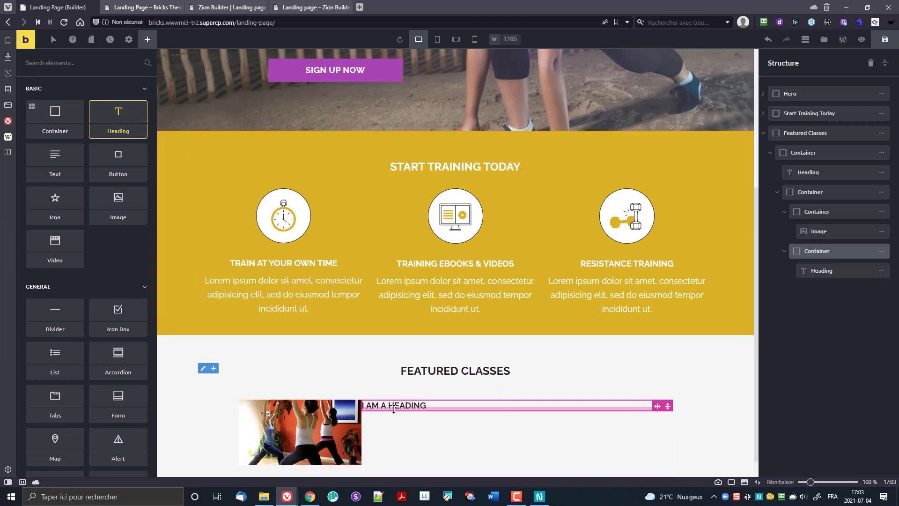
click(419, 406)
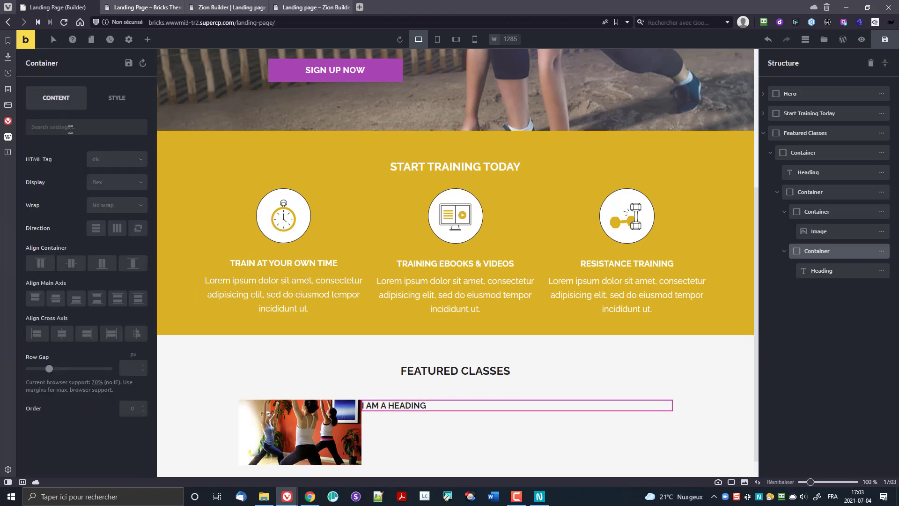
click(817, 270)
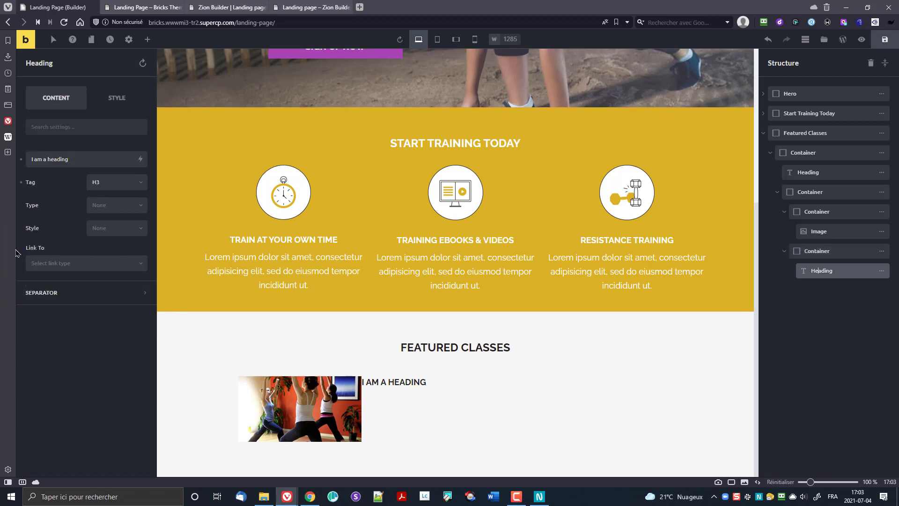
drag(82, 159, 9, 204)
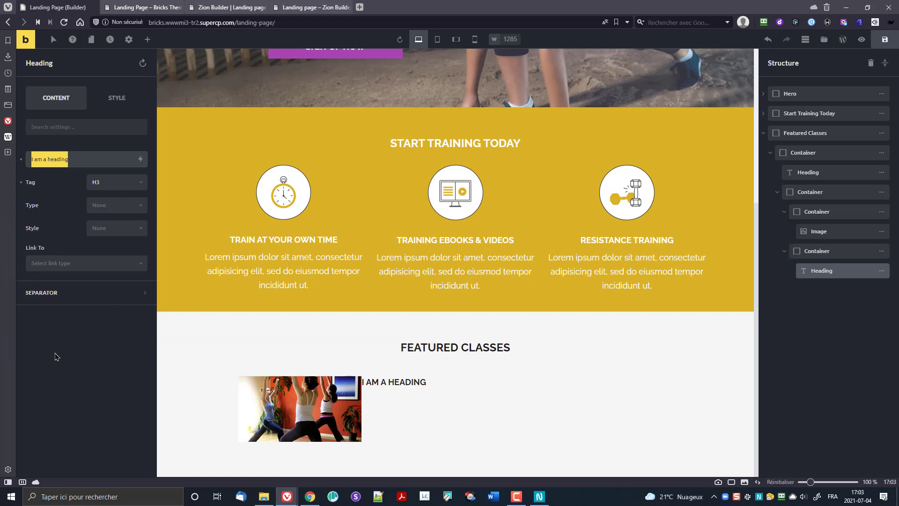
text(Blkram yoga)
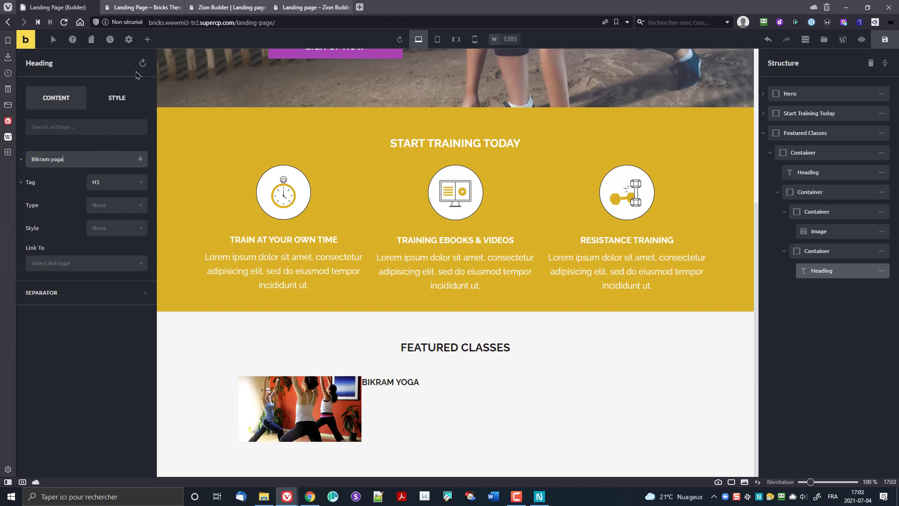
Step: Add a text block under the heading with pasted Lorem ipsum, then select its container
click(148, 40)
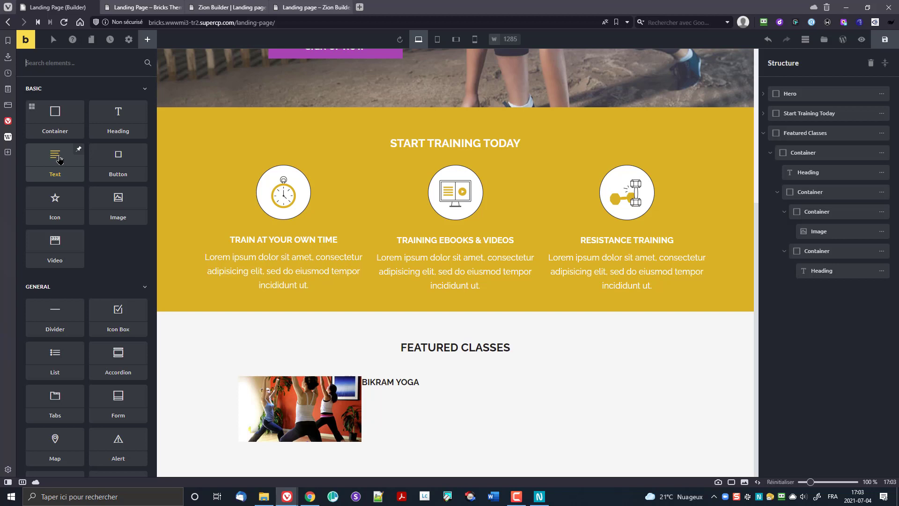
drag(59, 160, 411, 408)
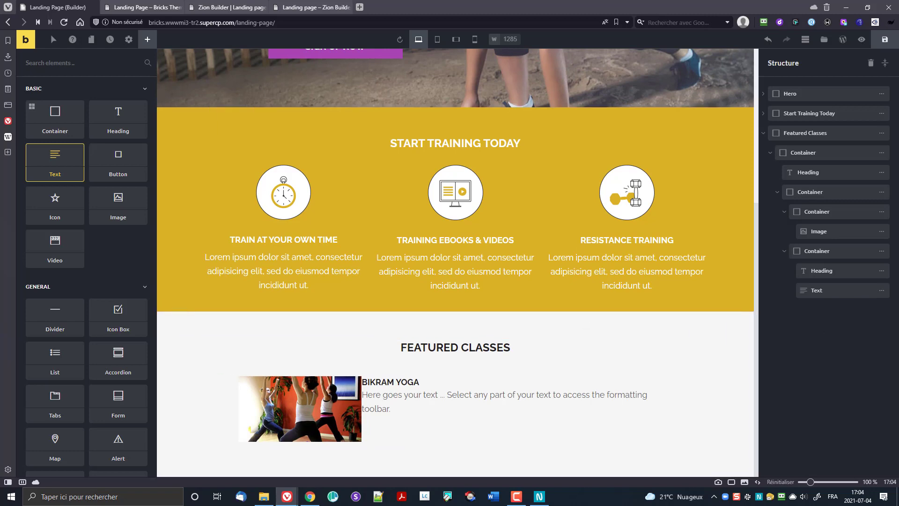
key(alt+Tab)
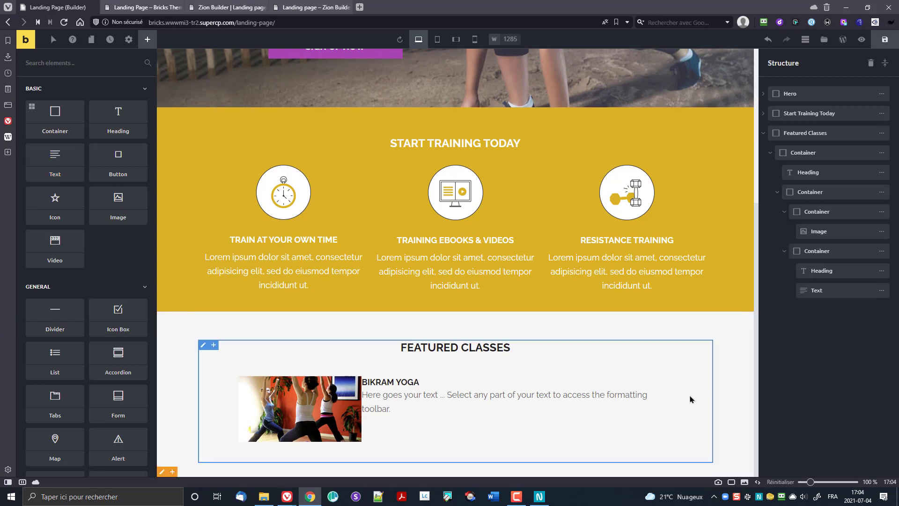
click(521, 405)
key(ctrl+a)
text(Lorem ipsum dolor sit amet, consectetur adipisicing elit, sed do eiusmod tempor incididunt ut. Lorem ipsum dolor sit amet, consectetur adipisicing elit, sed do eiusmod tempor incididunt ut.)
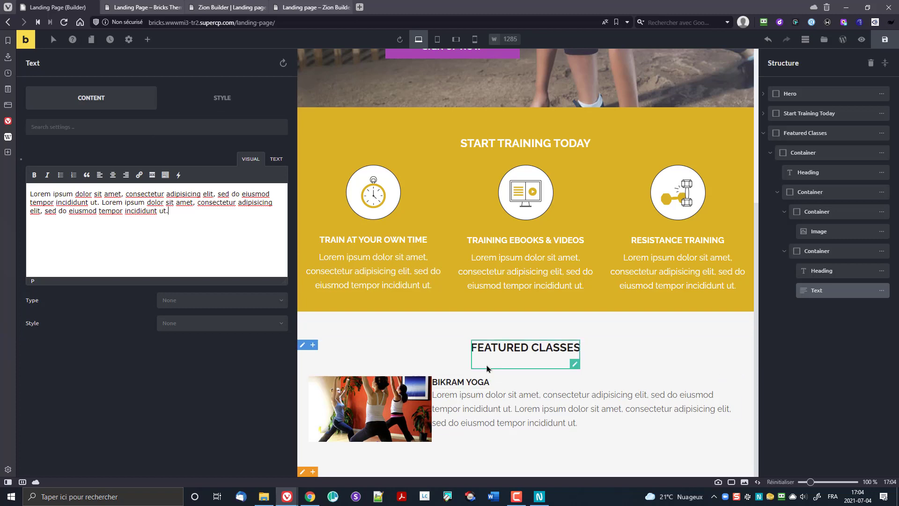
click(415, 399)
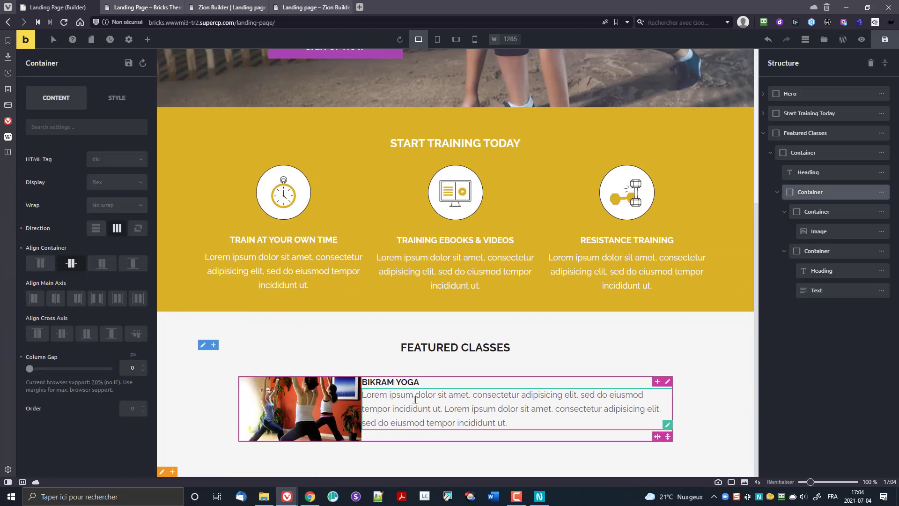
click(823, 252)
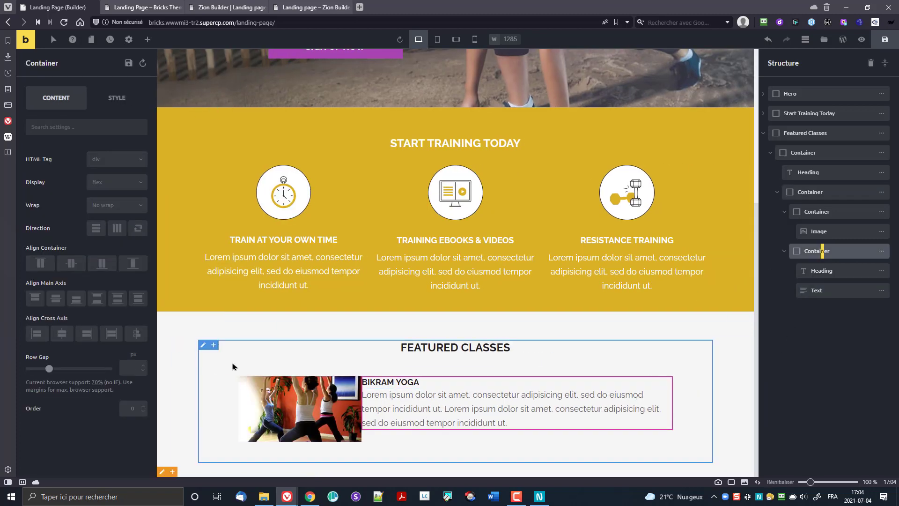
Step: Give the text container a linked-width solid border
click(103, 107)
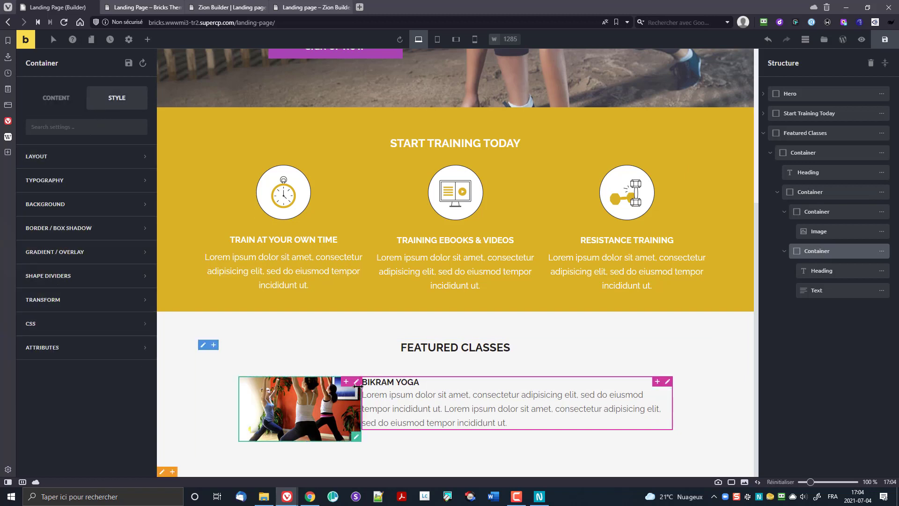
click(80, 234)
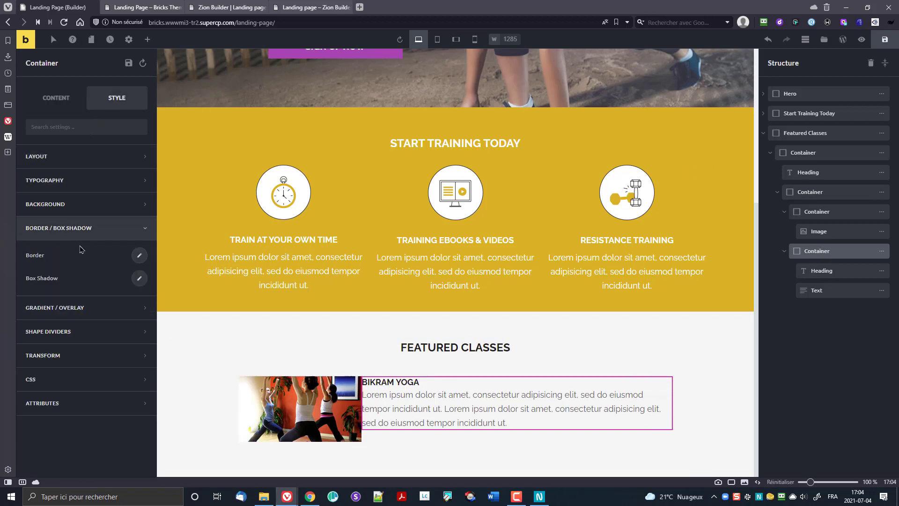
click(139, 255)
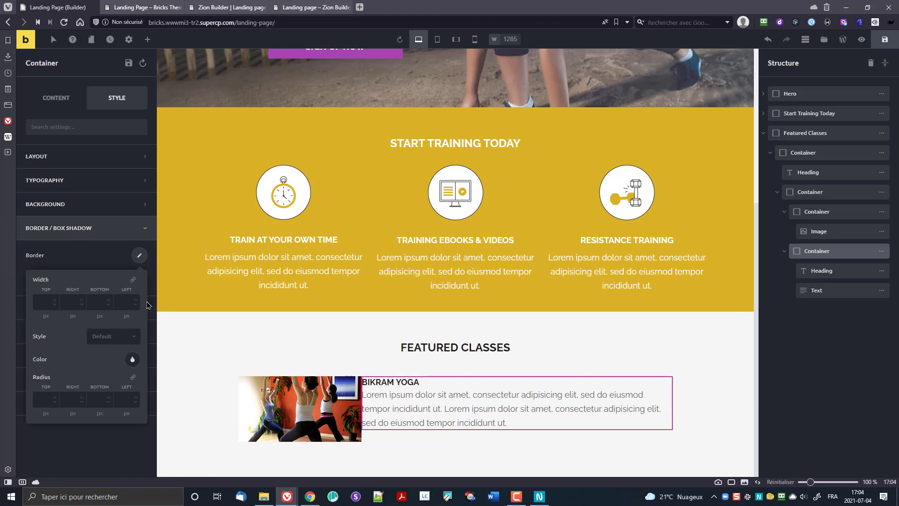
click(134, 281)
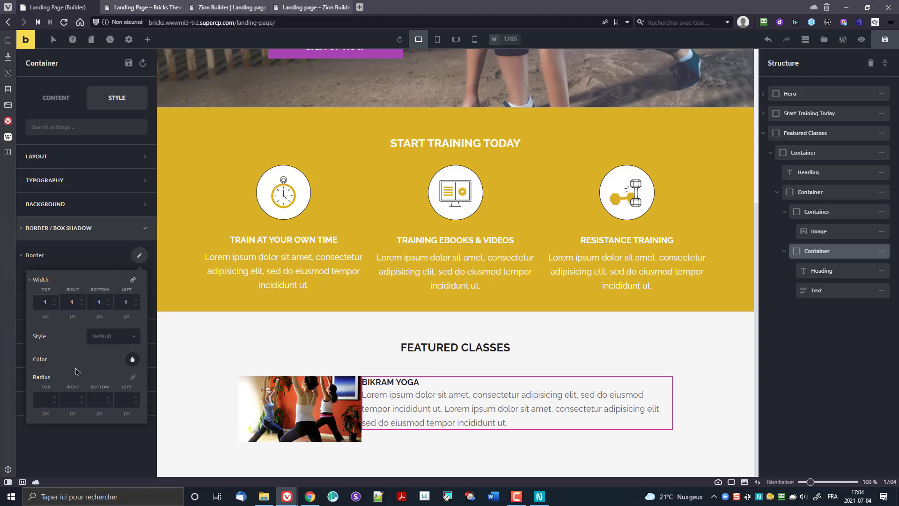
click(107, 337)
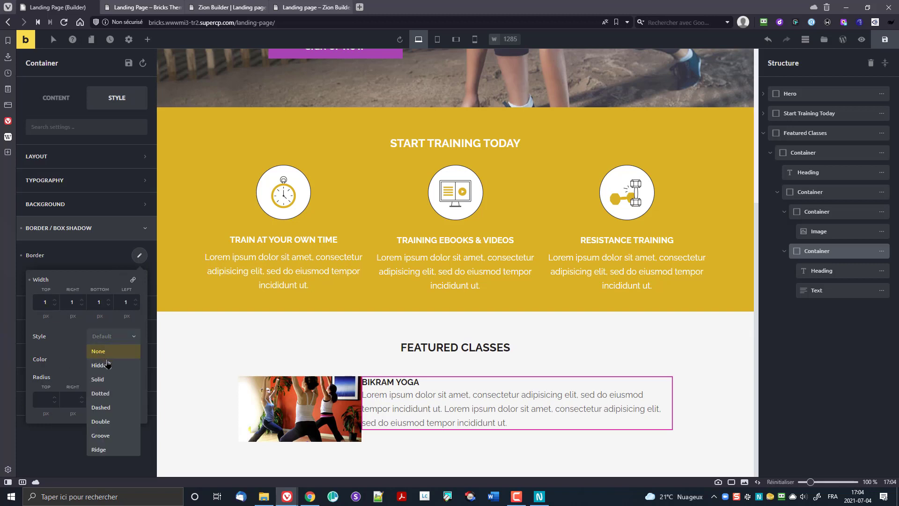
click(115, 381)
Step: Colour the border grey #cccccc, drop the left side, and check it in preview
click(133, 359)
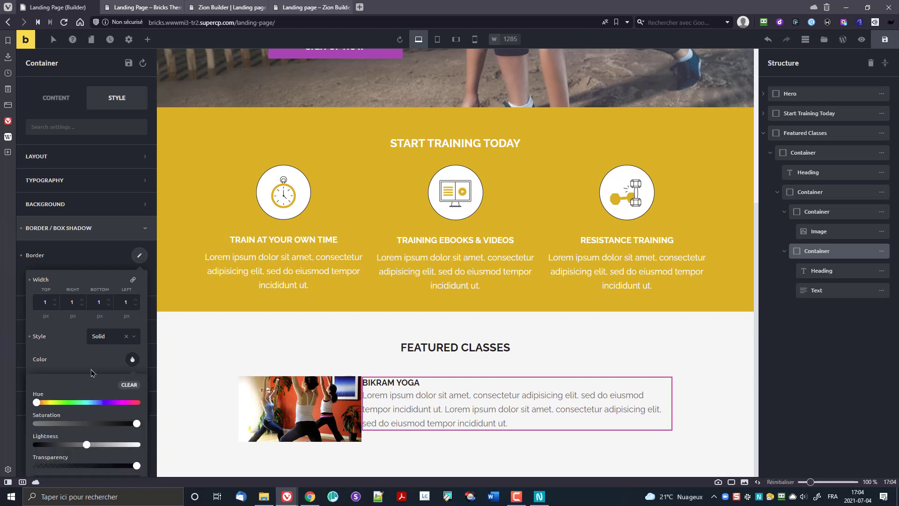
scroll(85, 421, down, 2)
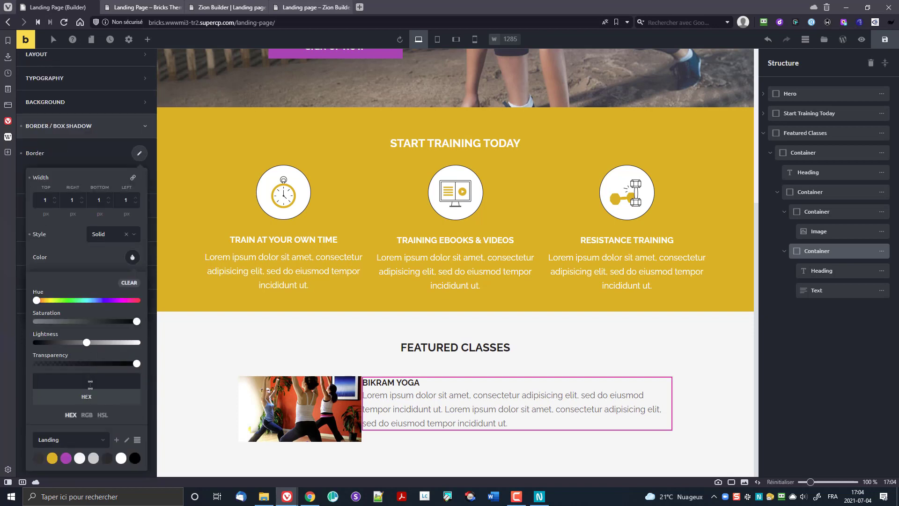
click(80, 459)
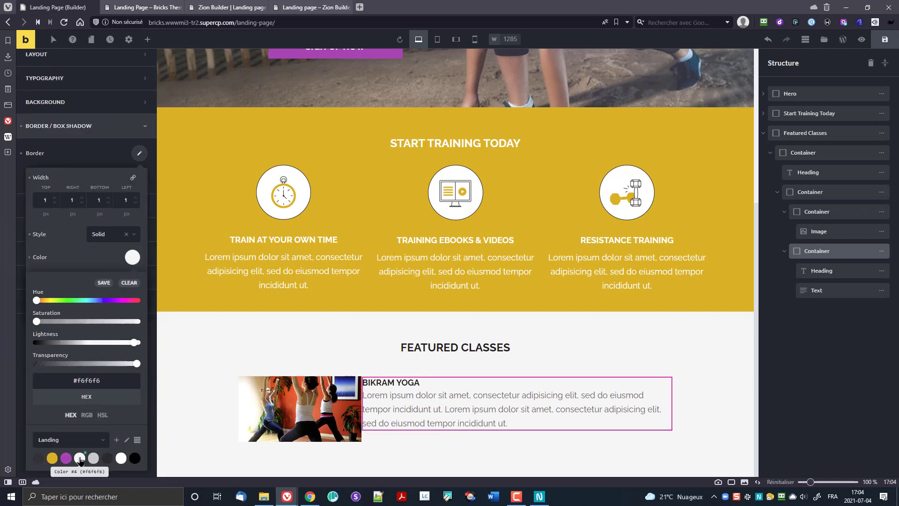
click(93, 458)
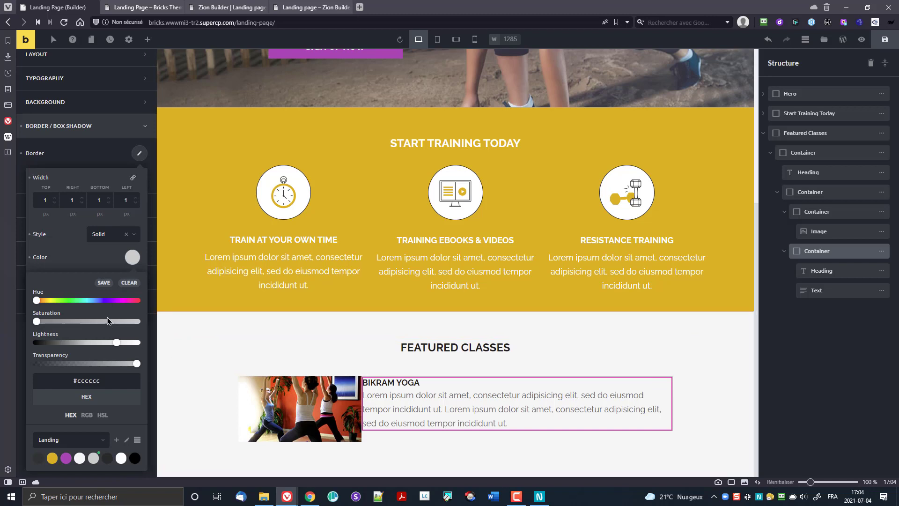
click(133, 256)
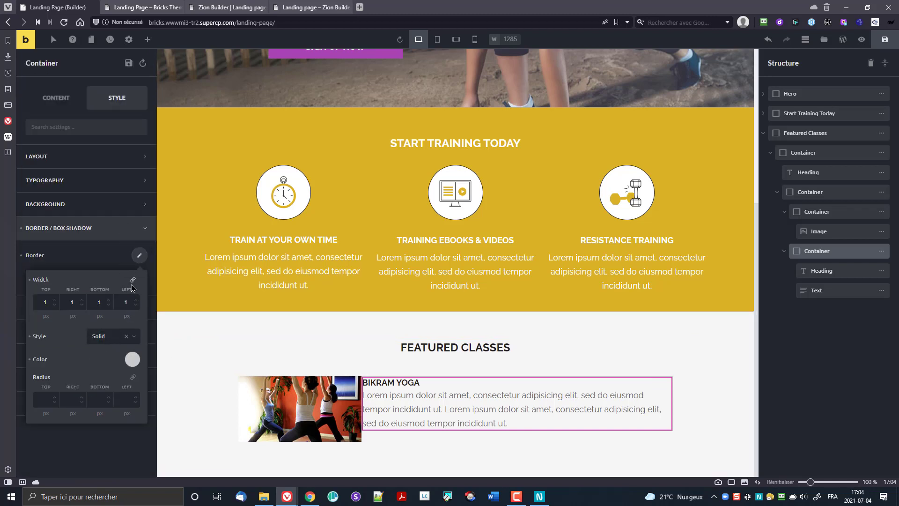
click(135, 306)
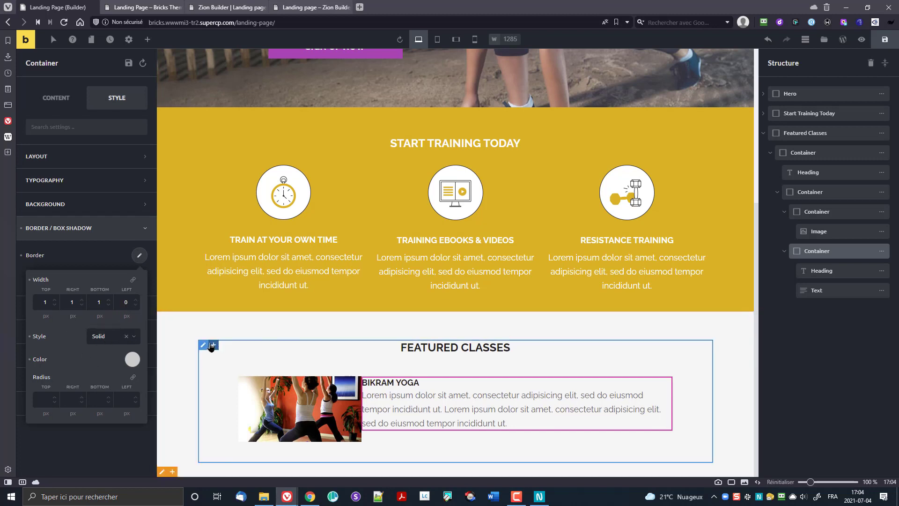
click(136, 450)
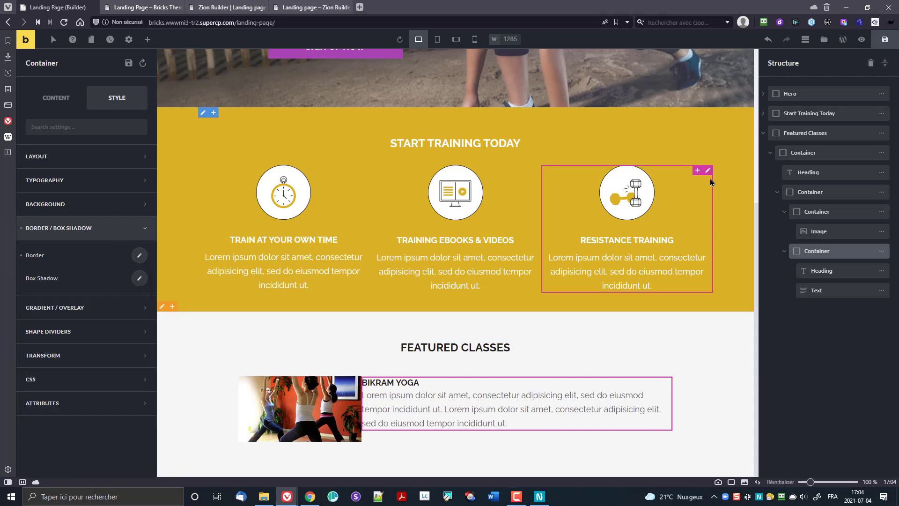
click(862, 40)
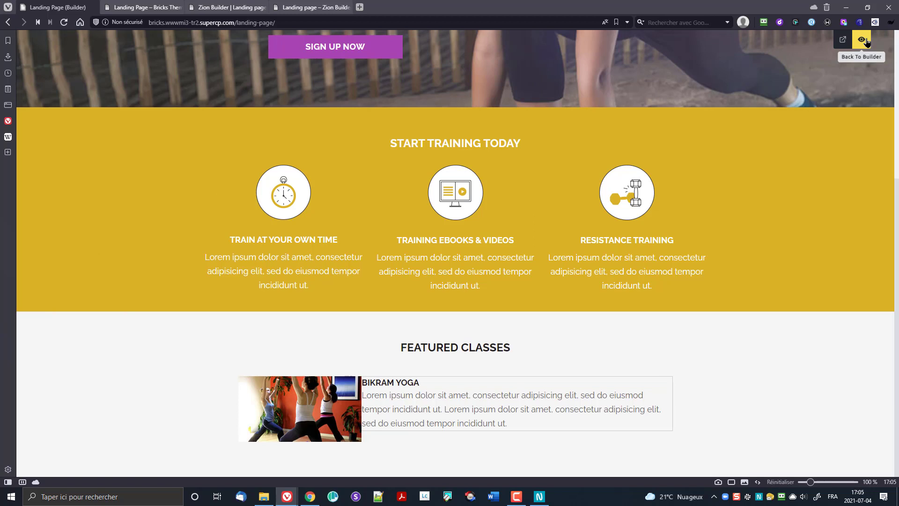
click(866, 40)
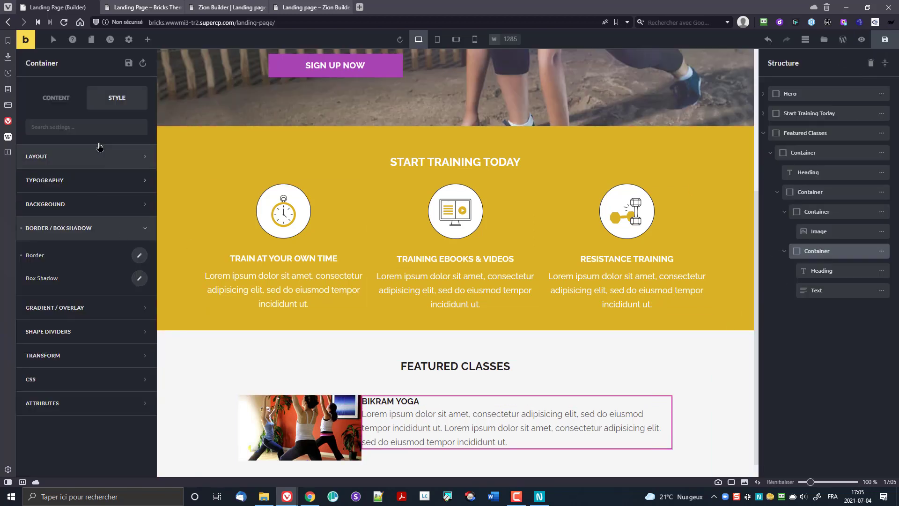
Step: Set the text column's padding to 30px linked, then 15px top and bottom
click(54, 162)
click(540, 497)
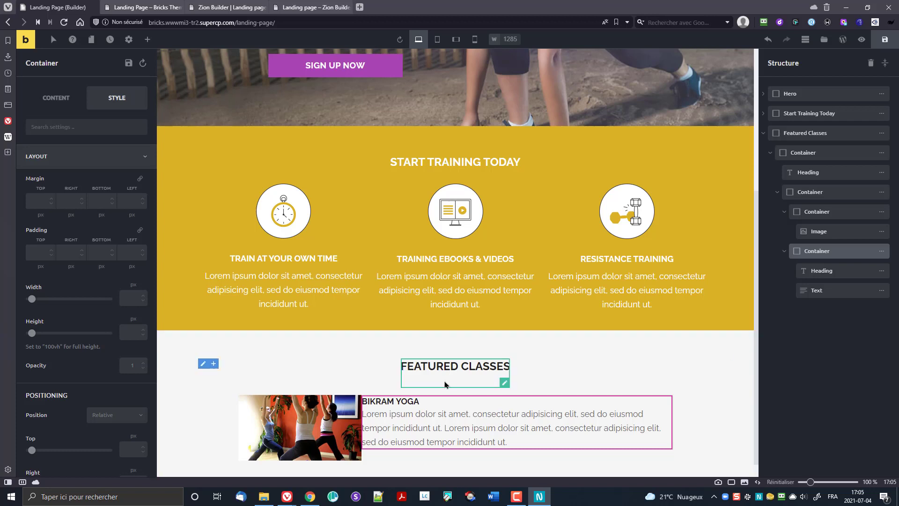
click(38, 250)
click(140, 230)
text(30)
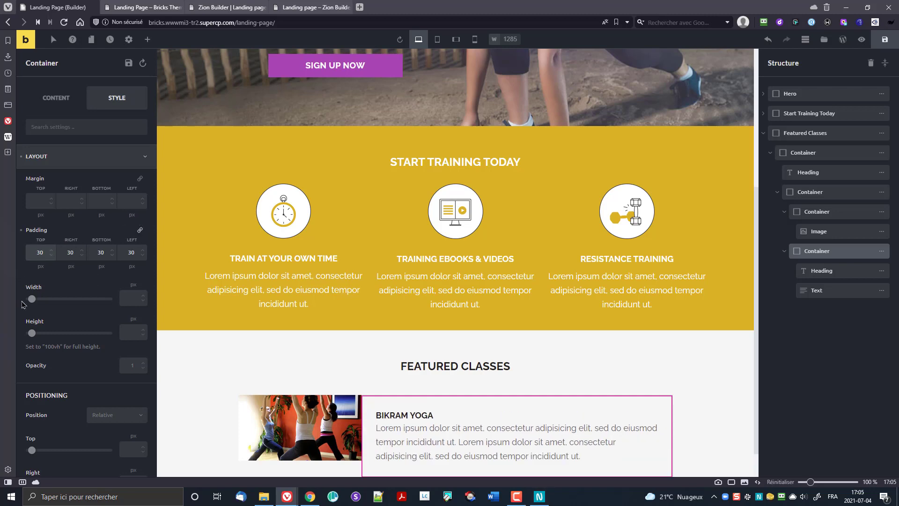
scroll(397, 326, down, 1)
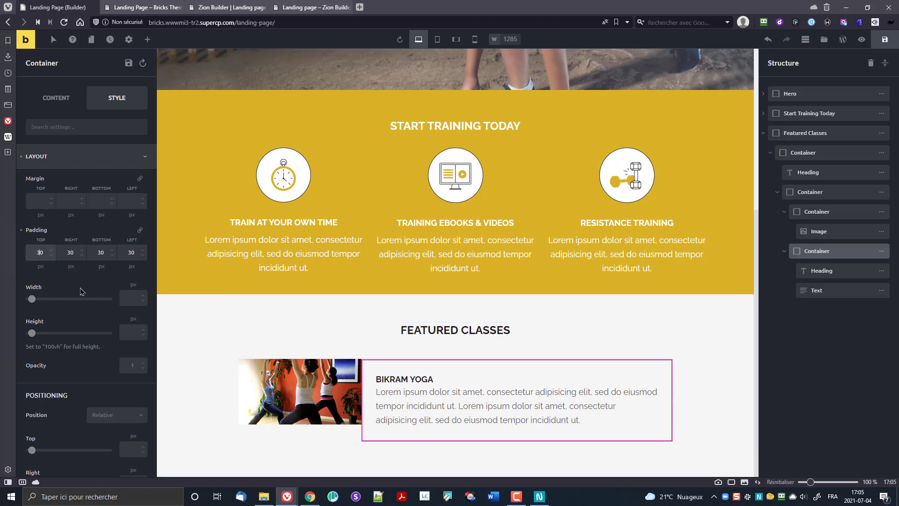
key(ctrl+a)
text(15)
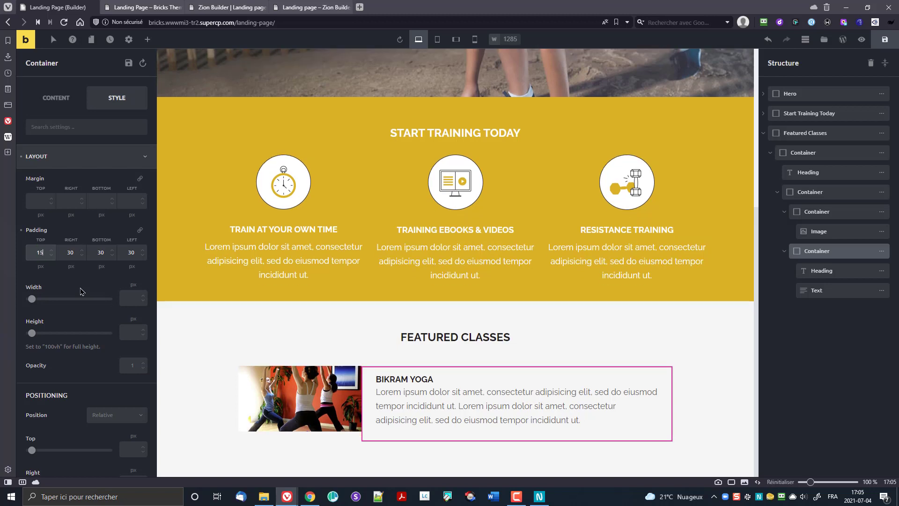
key(Tab)
key(Tab)
key(Tab)
key(Tab)
key(Tab)
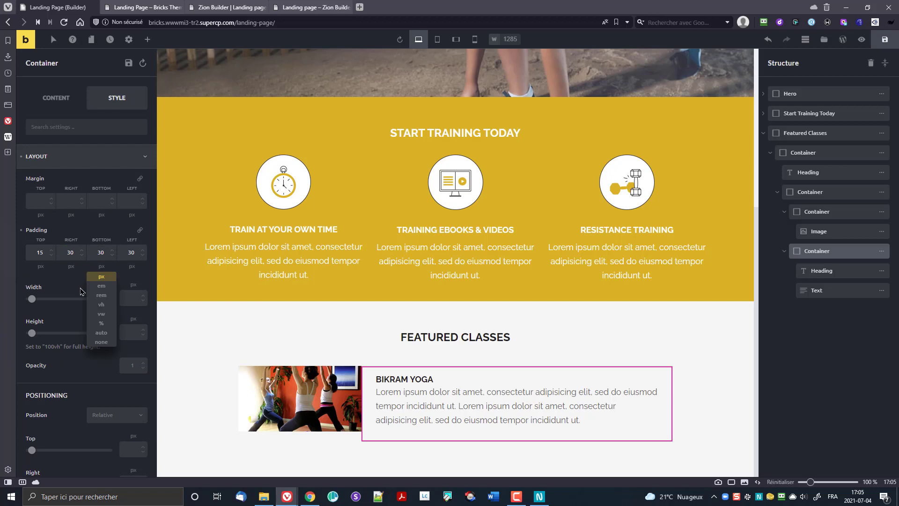
key(shift+Tab)
text(15)
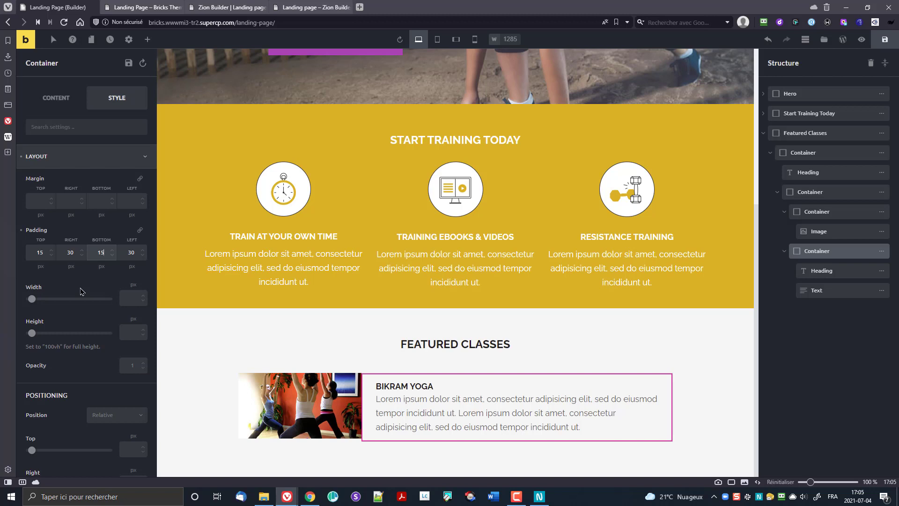
Step: Fine-tune the padding to 12px top and 11px bottom, checking each change in preview
key(Down)
key(Down)
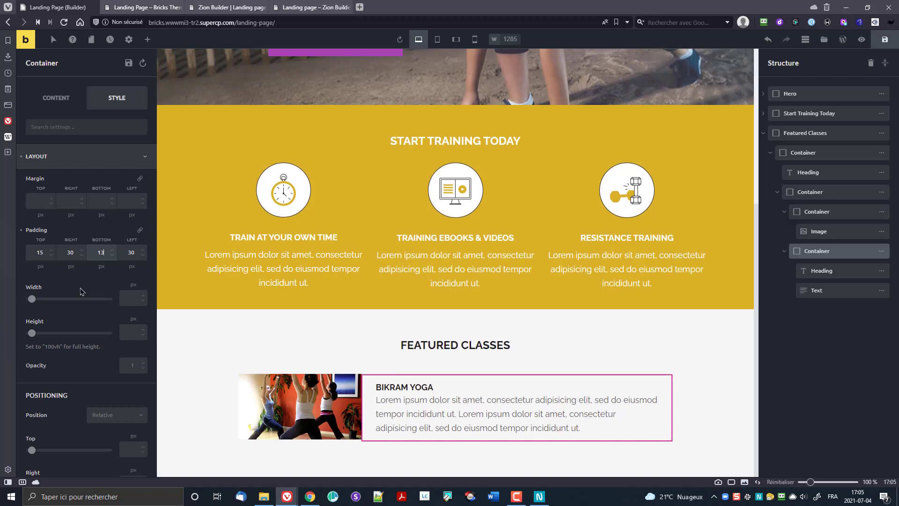
click(51, 255)
click(51, 255)
click(51, 256)
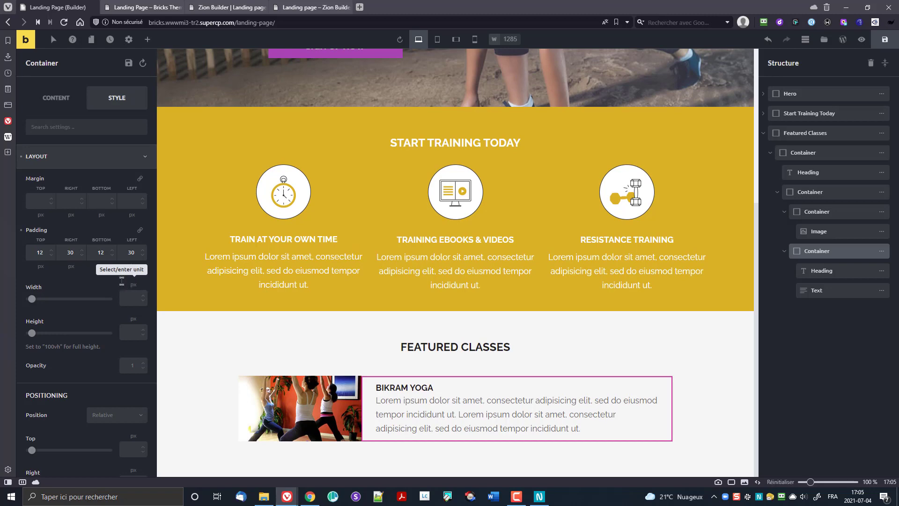
click(862, 41)
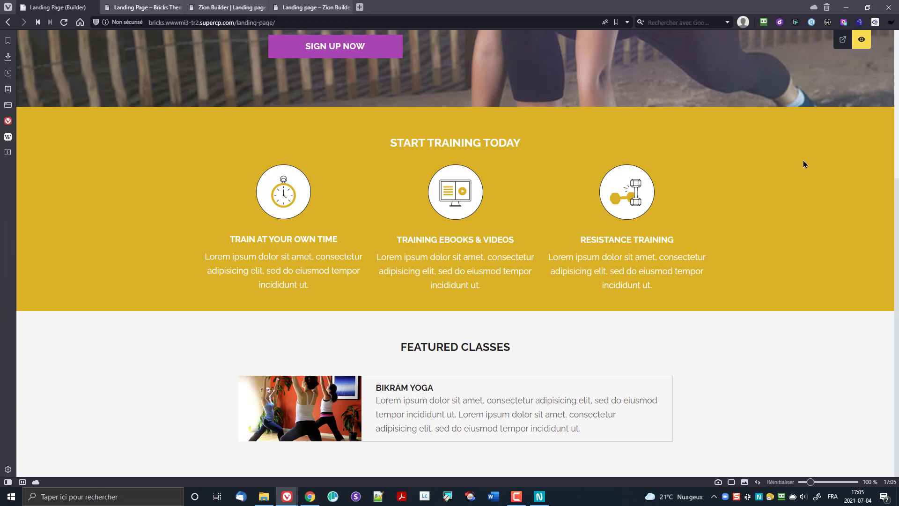
click(862, 40)
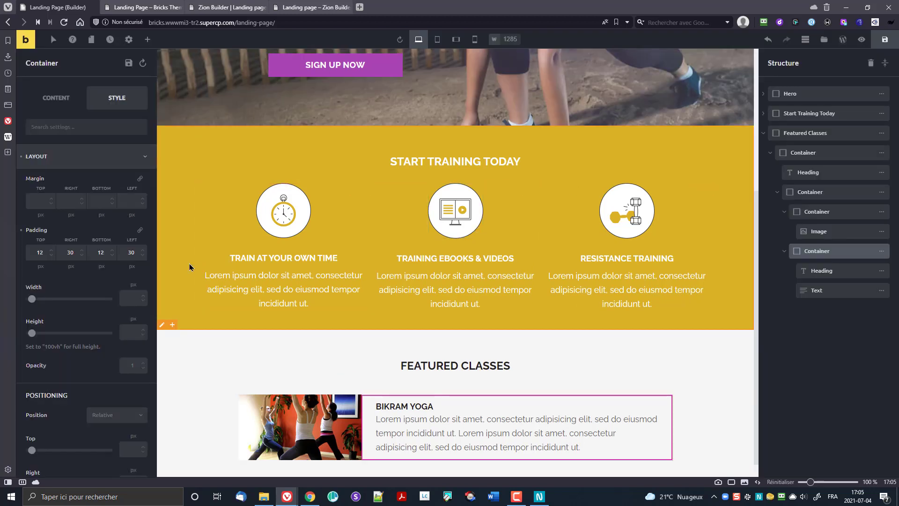
click(112, 256)
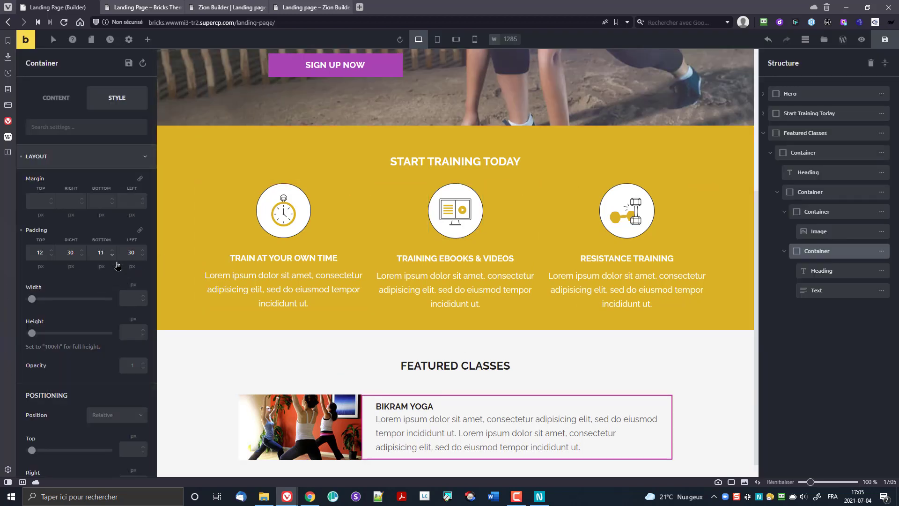
click(862, 40)
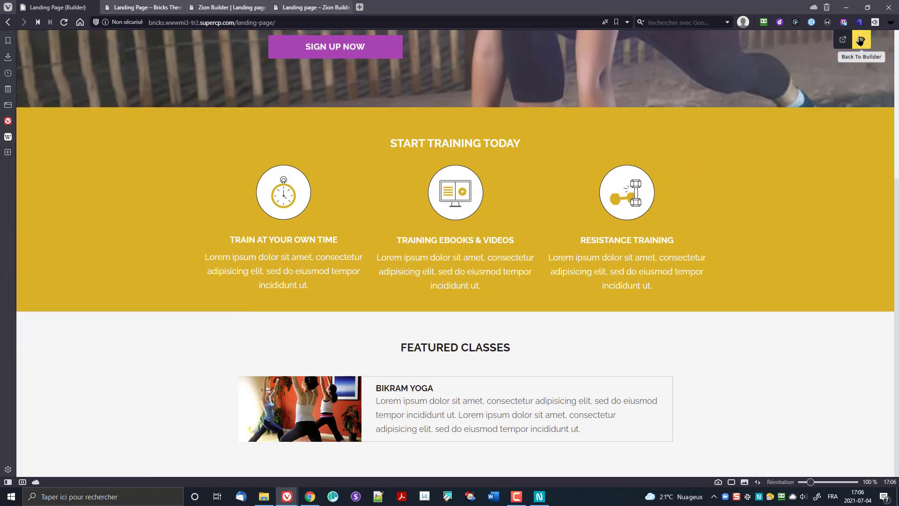
click(861, 40)
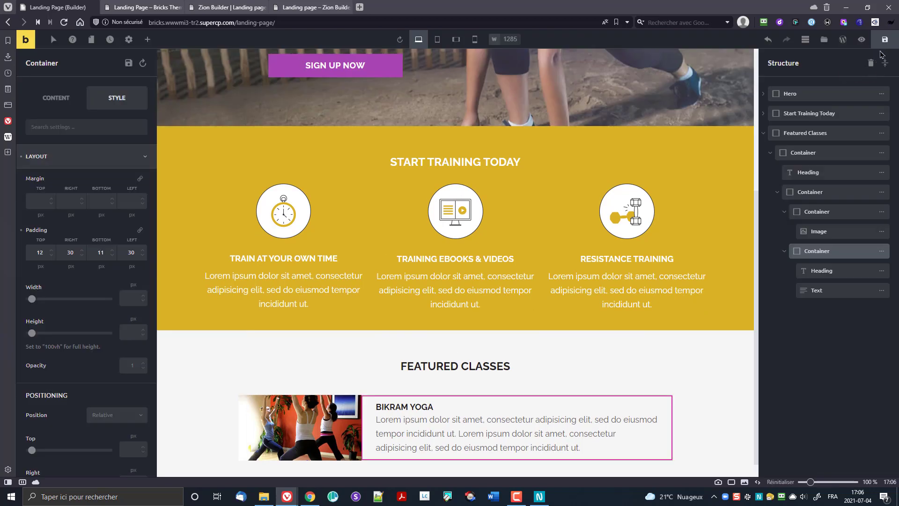
click(164, 7)
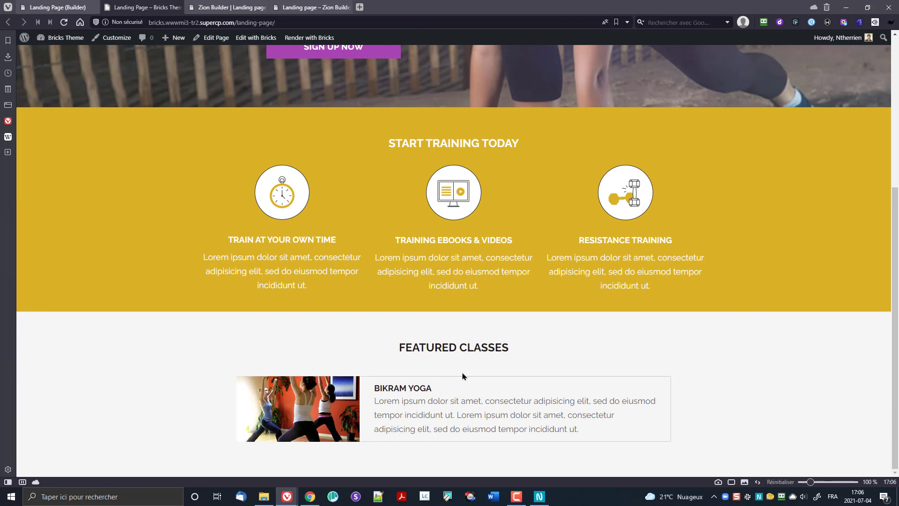
scroll(367, 408, up, 4)
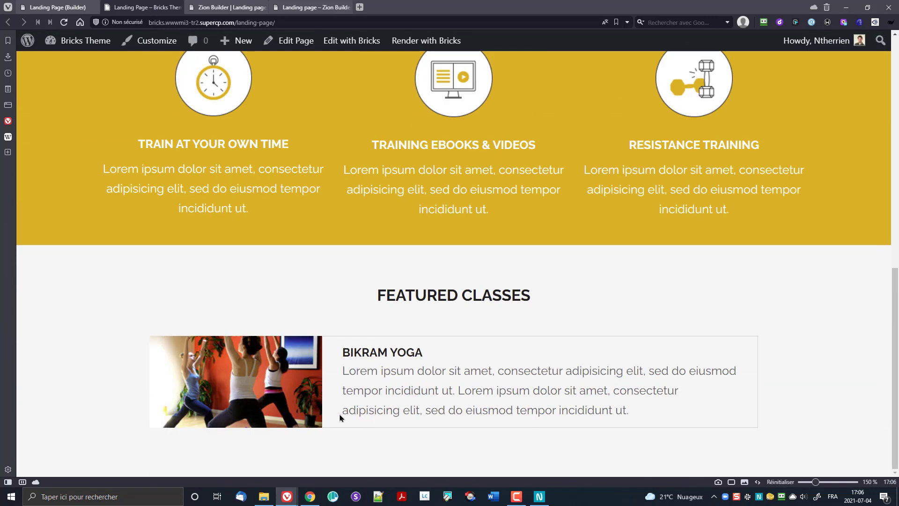
scroll(340, 418, up, 3)
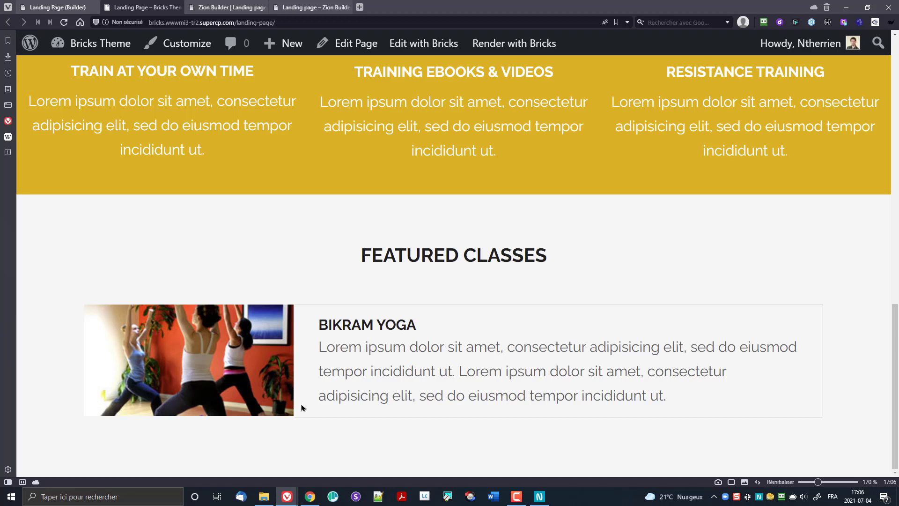
key(ctrl+0)
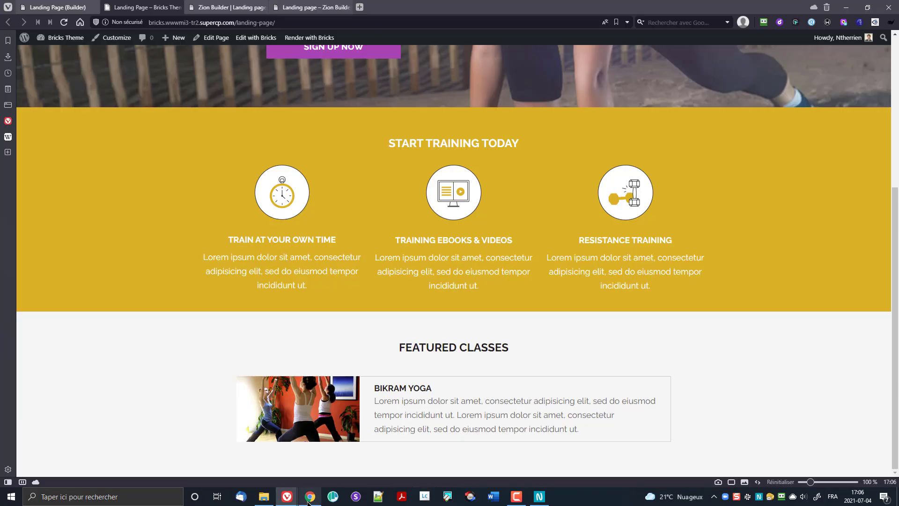
click(309, 500)
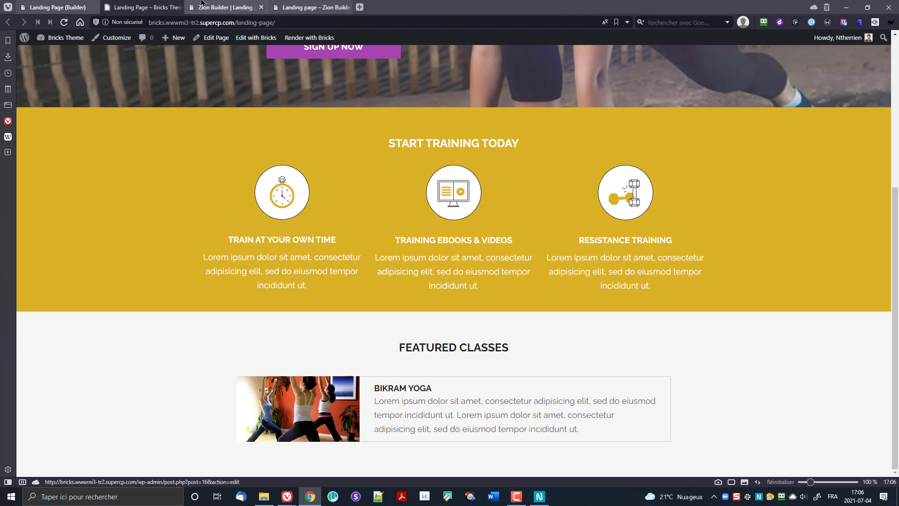
click(35, 8)
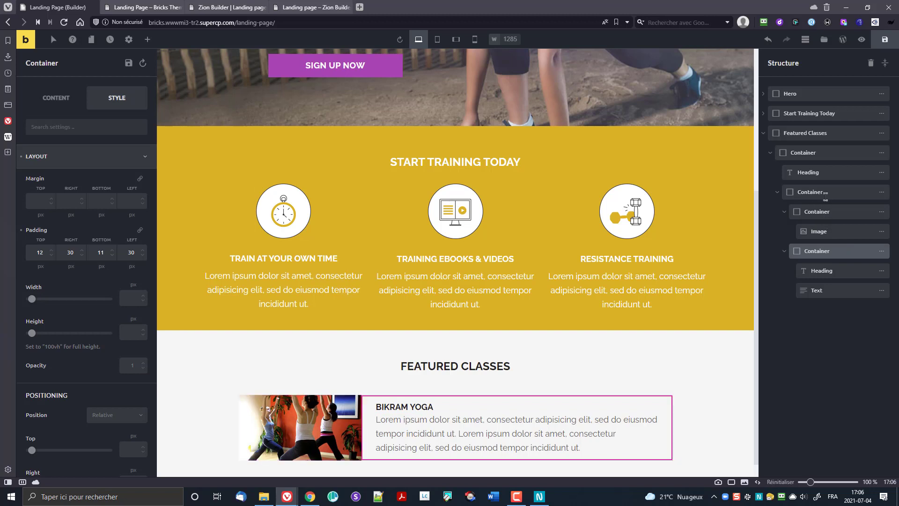
Step: Duplicate the Bikram Yoga card twice and scroll to check all three copies
click(825, 192)
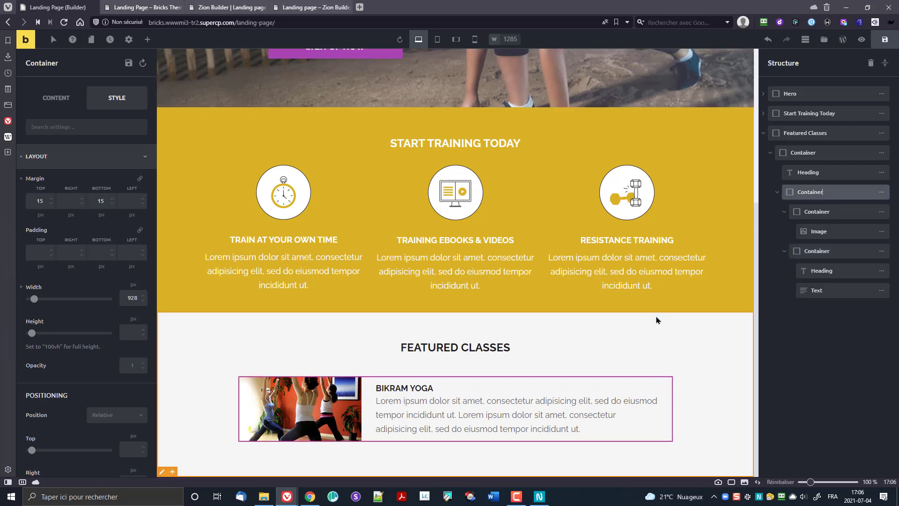
mouse_move(883, 210)
mouse_move(877, 193)
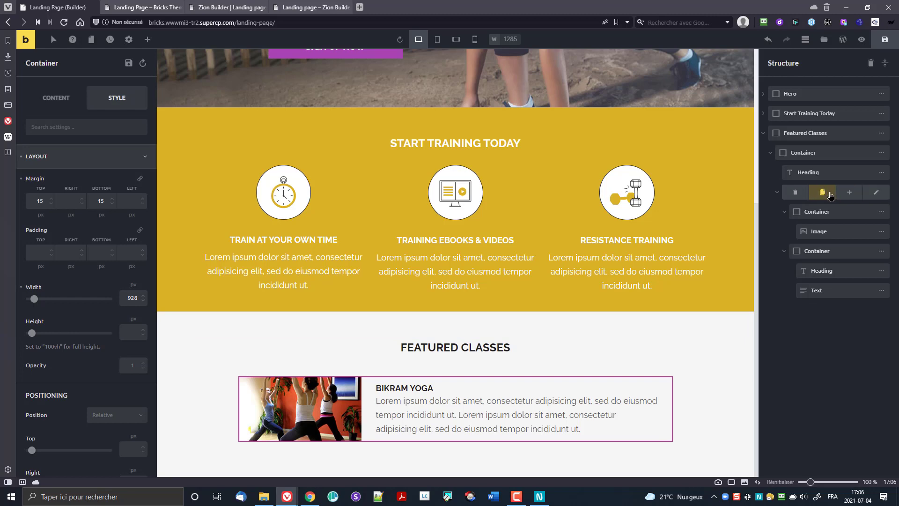
click(825, 193)
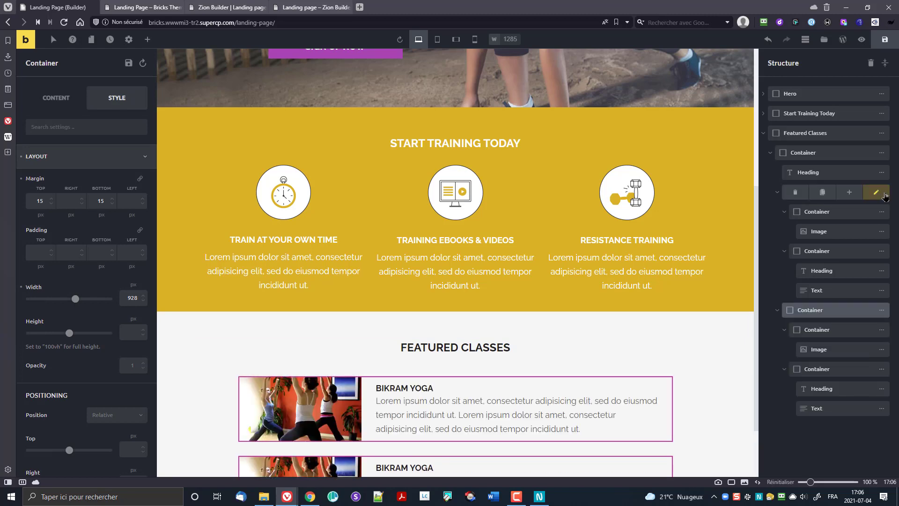
scroll(614, 343, down, 2)
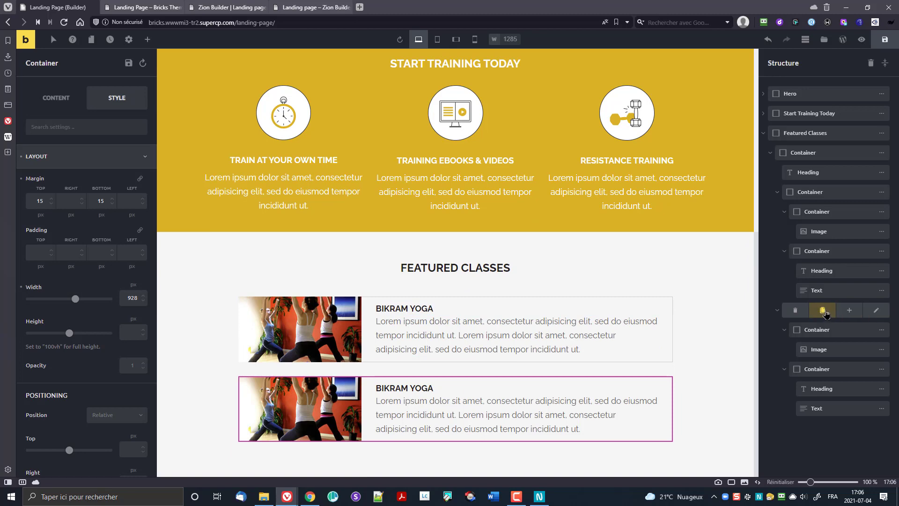
click(825, 309)
scroll(506, 164, down, 2)
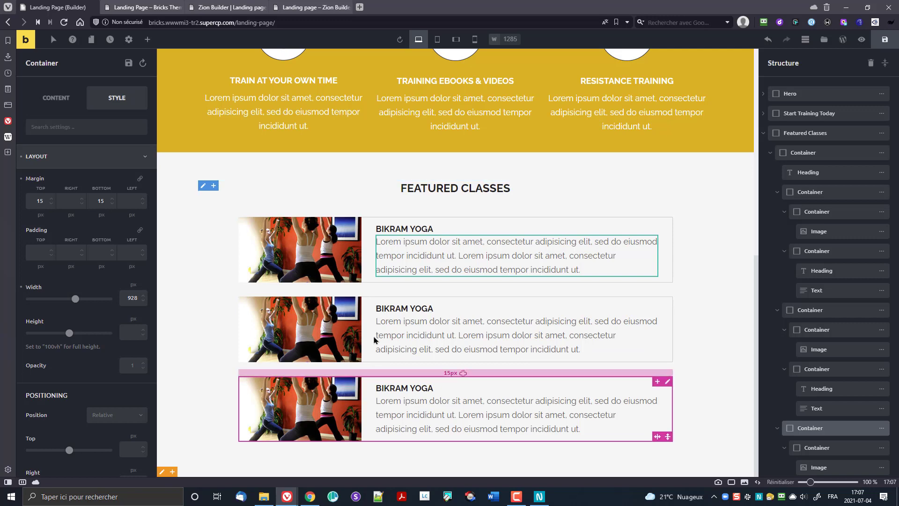
scroll(445, 204, up, 4)
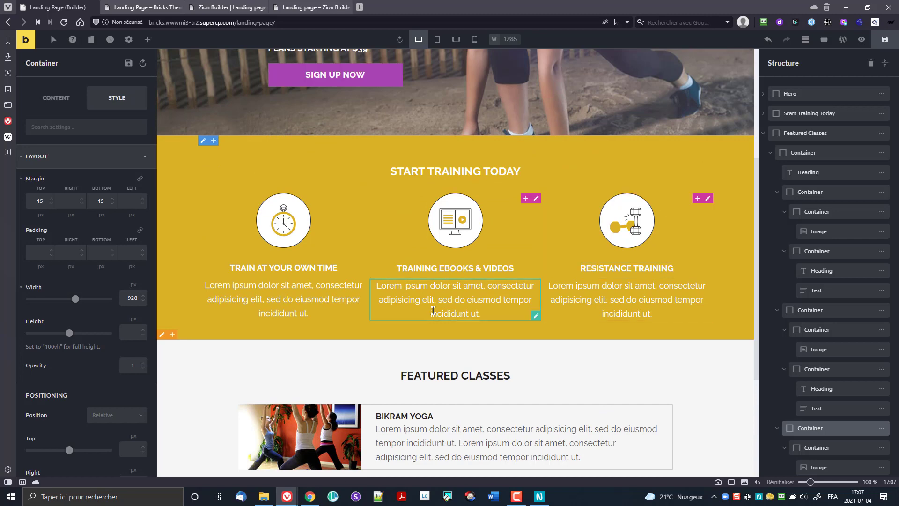
scroll(412, 311, down, 2)
scroll(412, 311, down, 2)
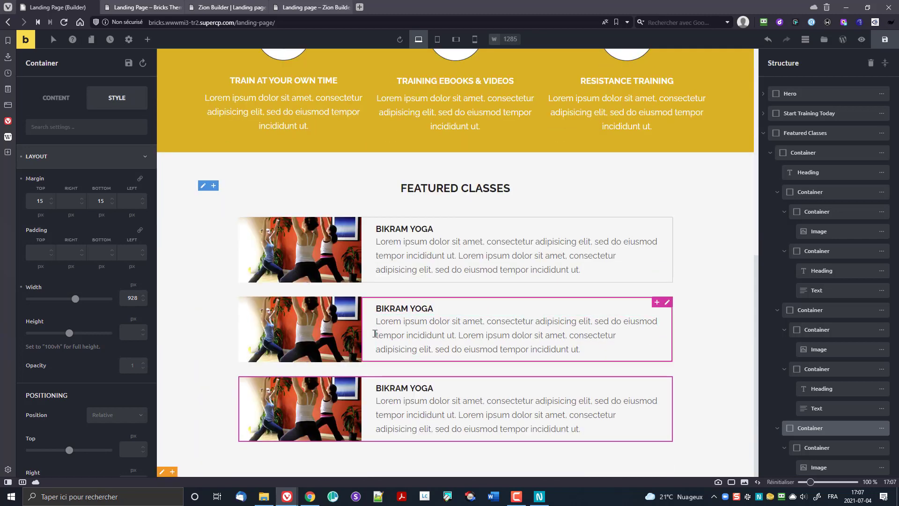
Step: Replace the second card's image with the purple dumbbell photo from the Media Library
click(303, 326)
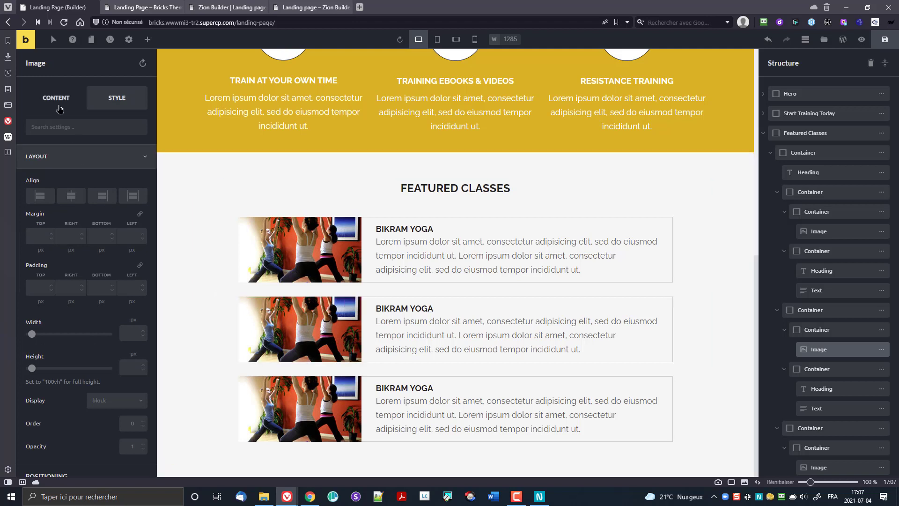
click(59, 98)
click(78, 180)
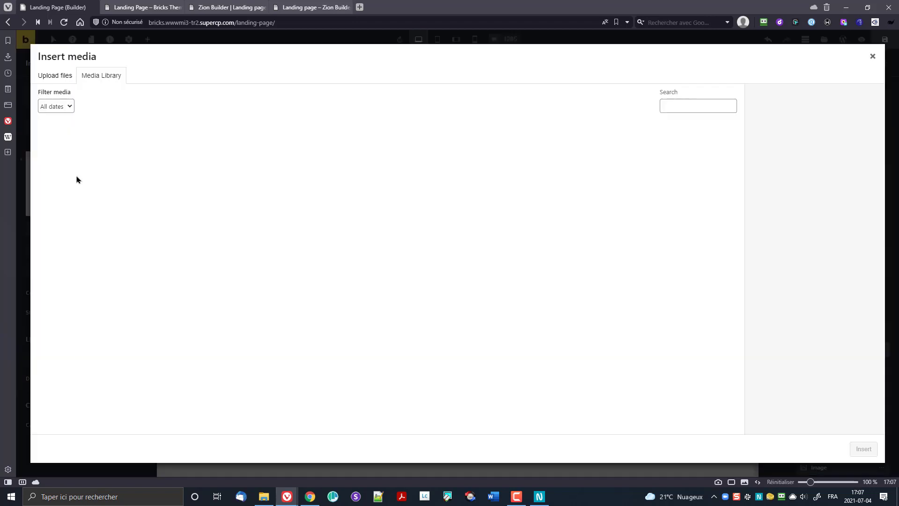
click(369, 150)
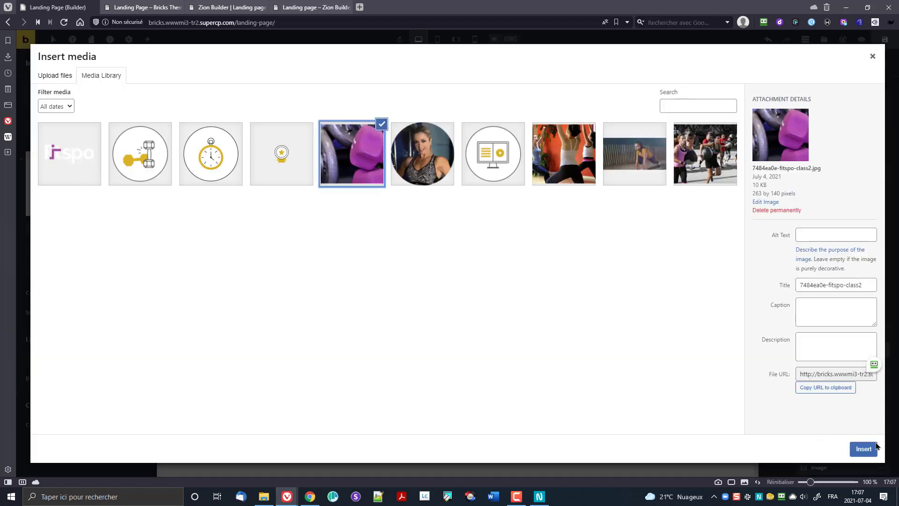
click(864, 449)
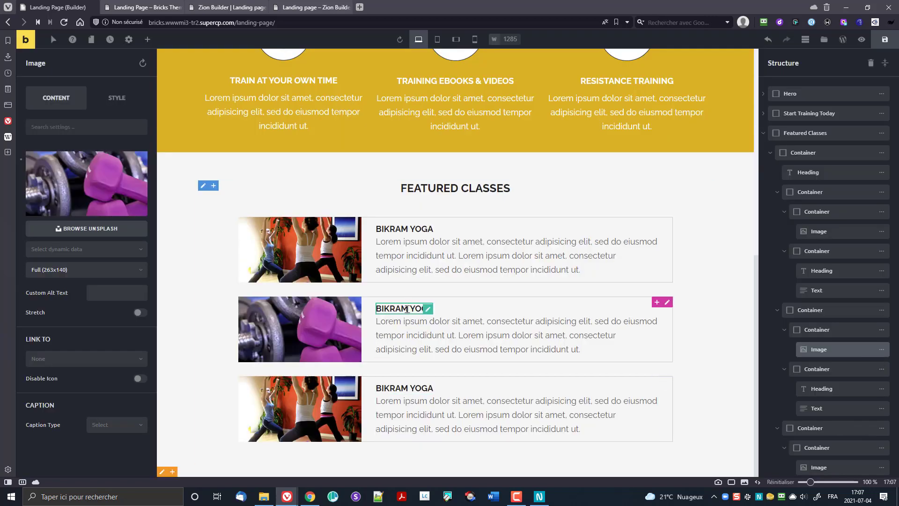
Step: Change the second card's heading to 'Hiit max'
click(405, 308)
double_click(408, 310)
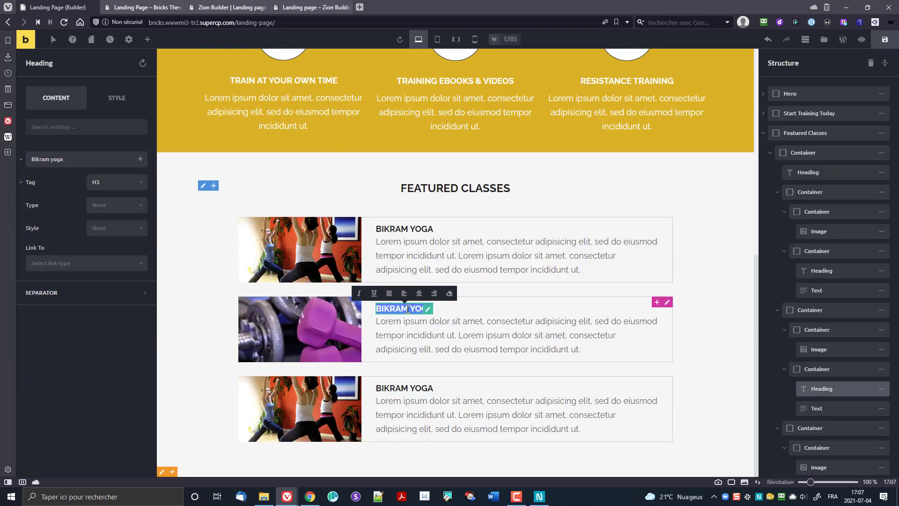
text(Hiit max)
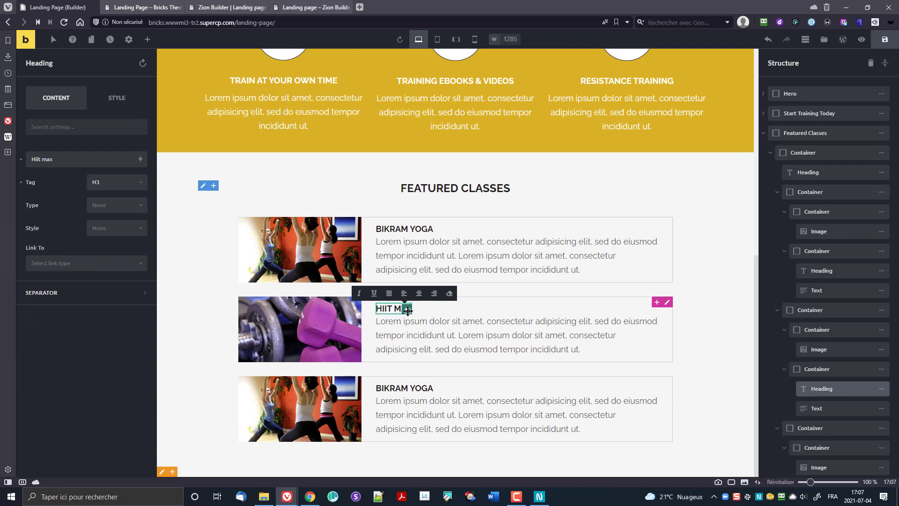
click(328, 407)
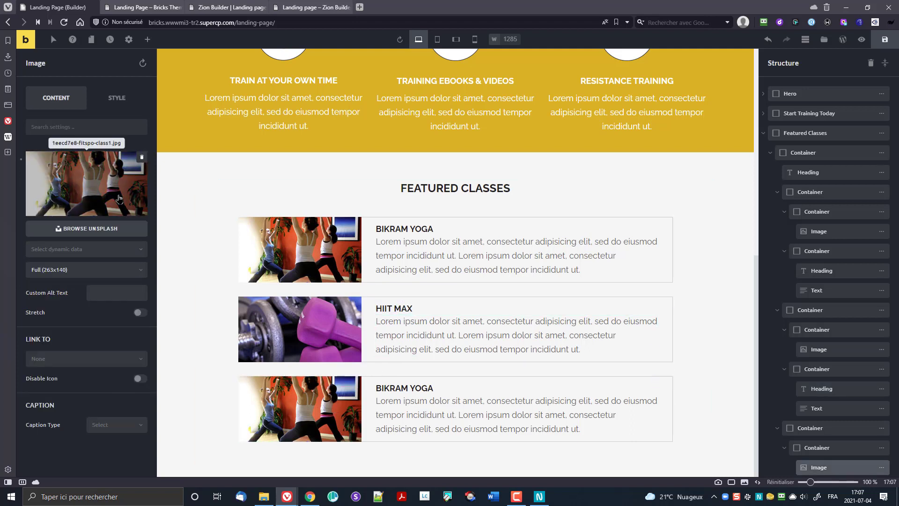
Step: Replace the third card's image with the group workout photo
click(119, 198)
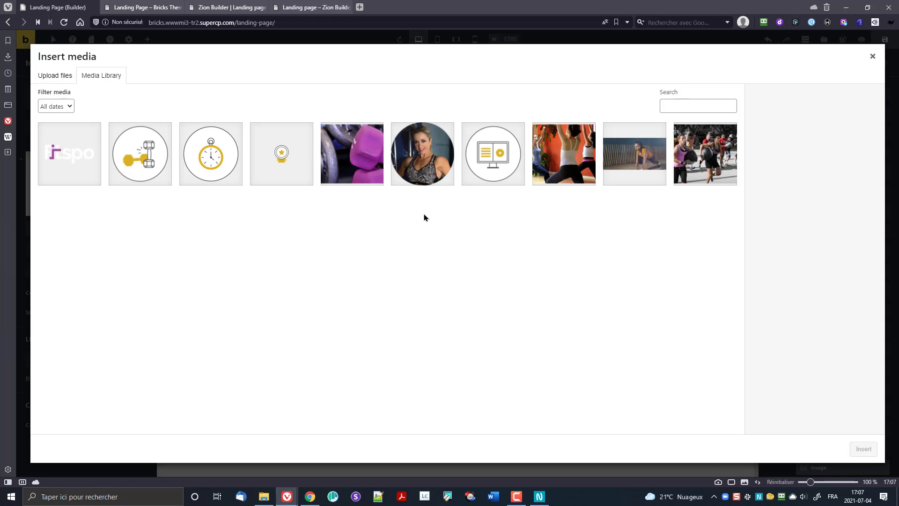
click(682, 164)
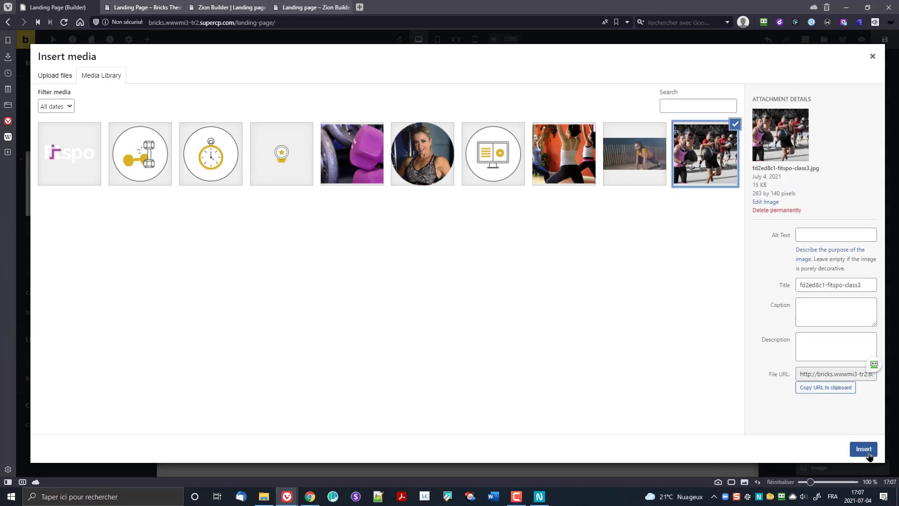
click(864, 450)
Step: Change the third card's heading to 'Strength bootcamp' and save the page
click(393, 387)
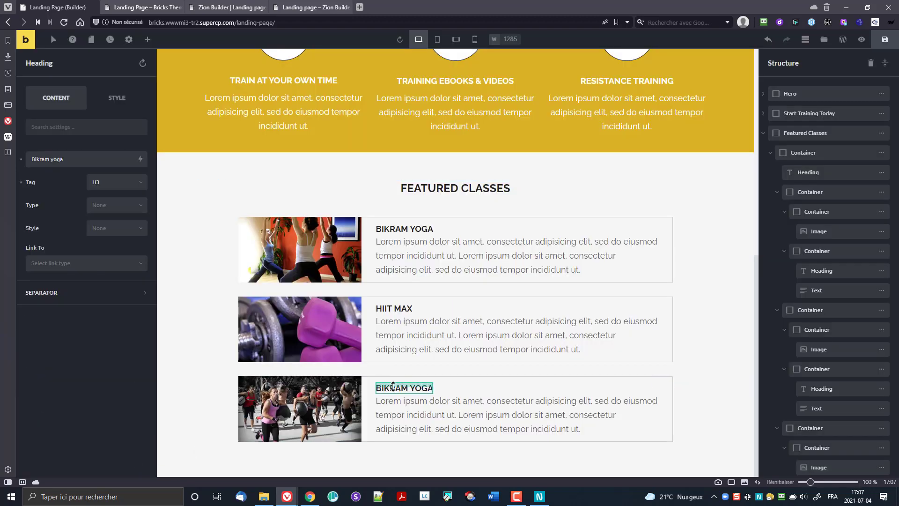
double_click(393, 388)
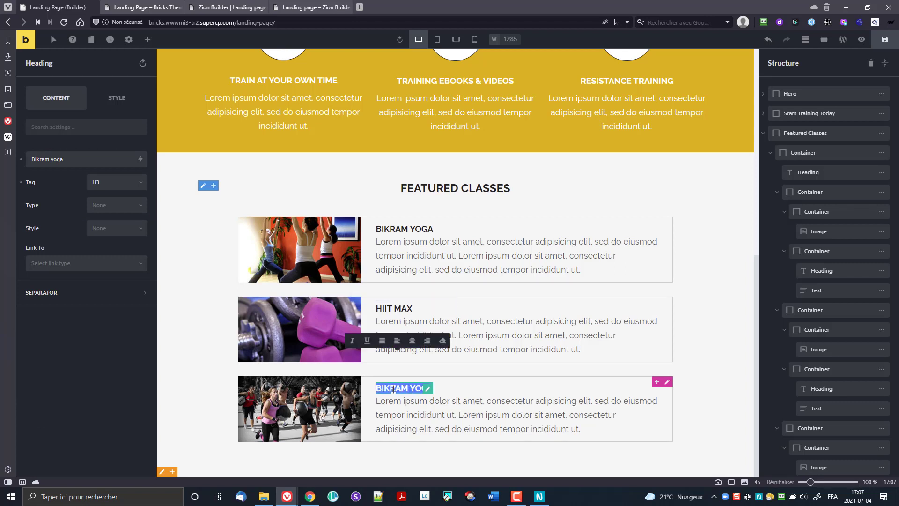
text(Stra)
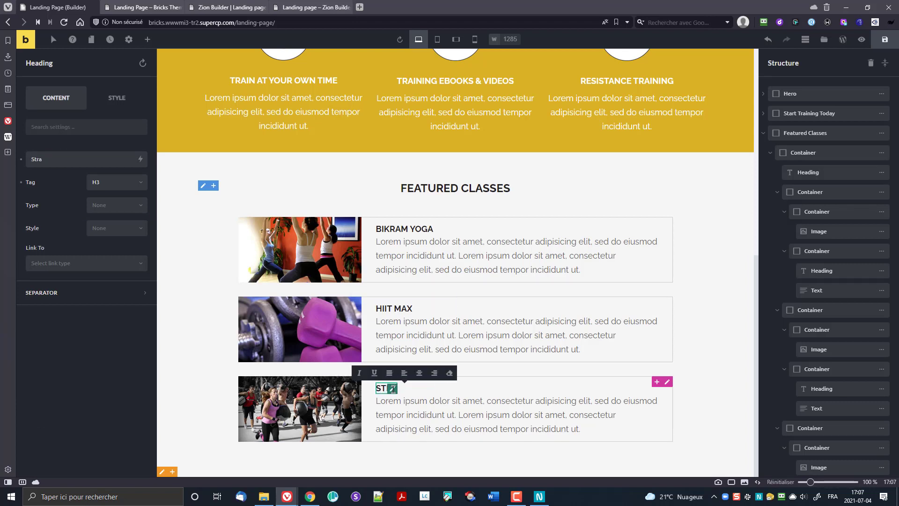
text(ng)
key(BackSpace)
key(BackSpace)
key(BackSpace)
key(BackSpace)
key(BackSpace)
text(trength boo)
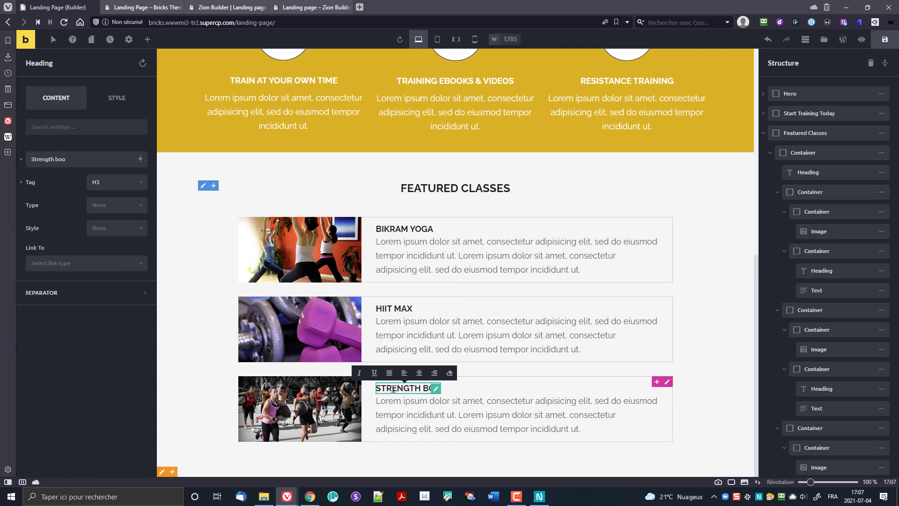
text(tcamp)
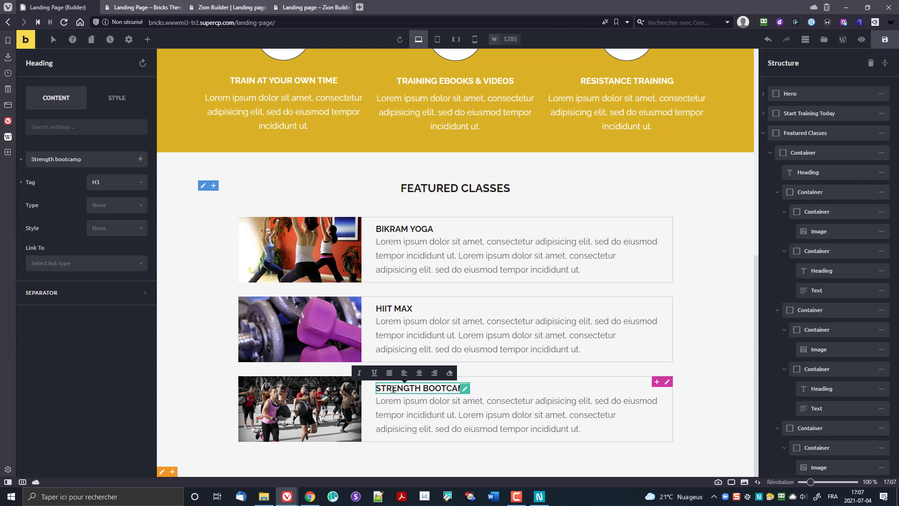
click(172, 382)
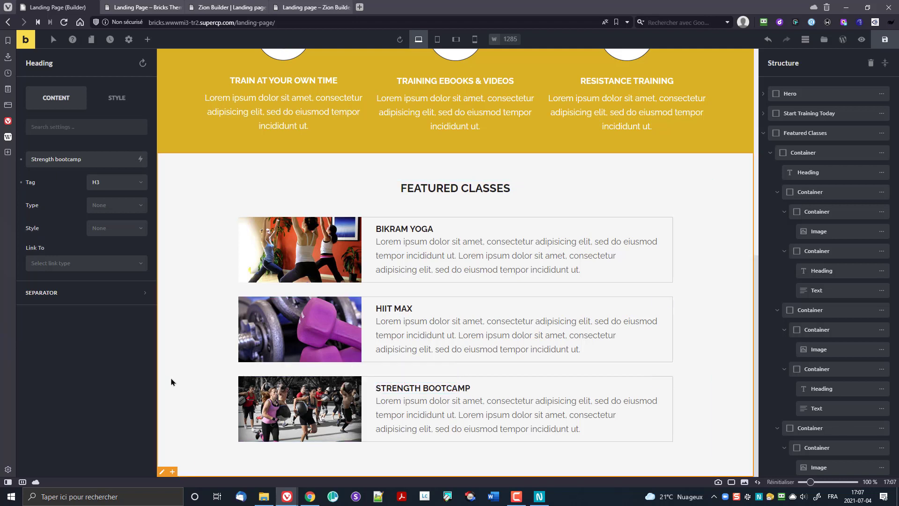
click(885, 39)
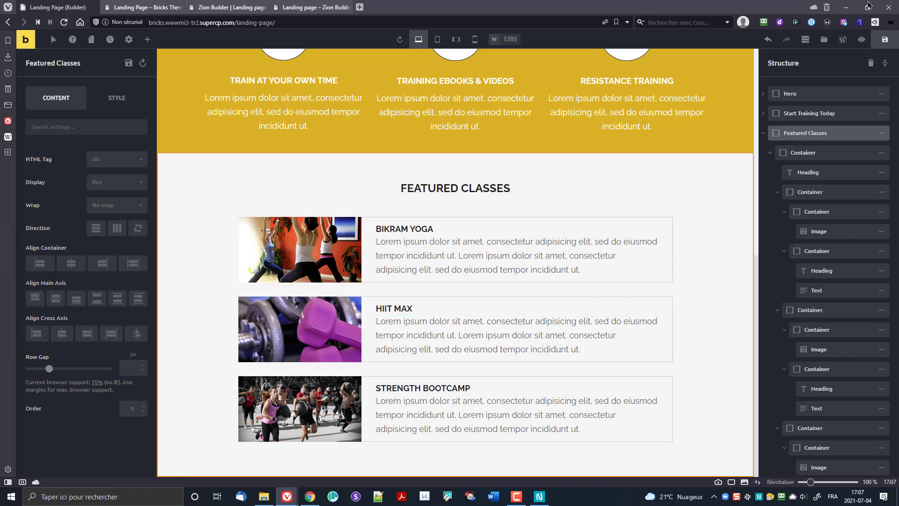
Step: Compare the live page against the original Unbounce template, then return to the Zion Builder editor
click(141, 7)
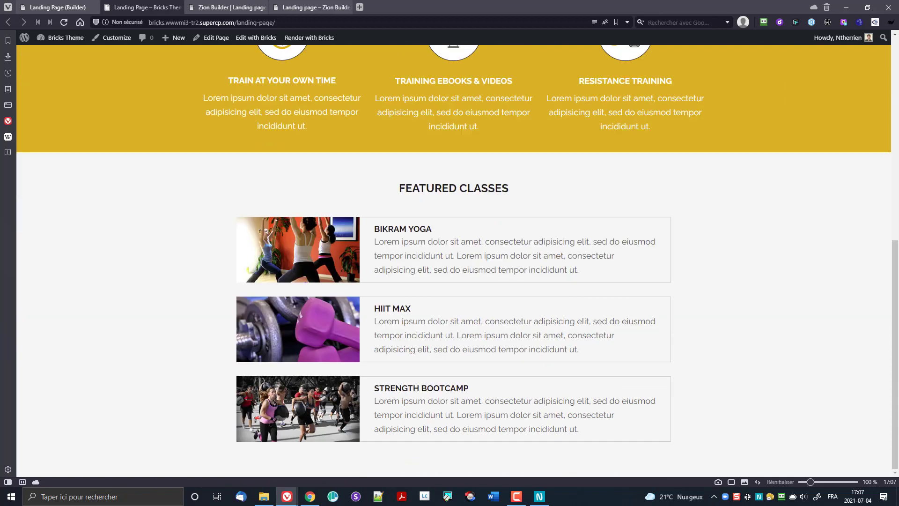
key(alt+Tab)
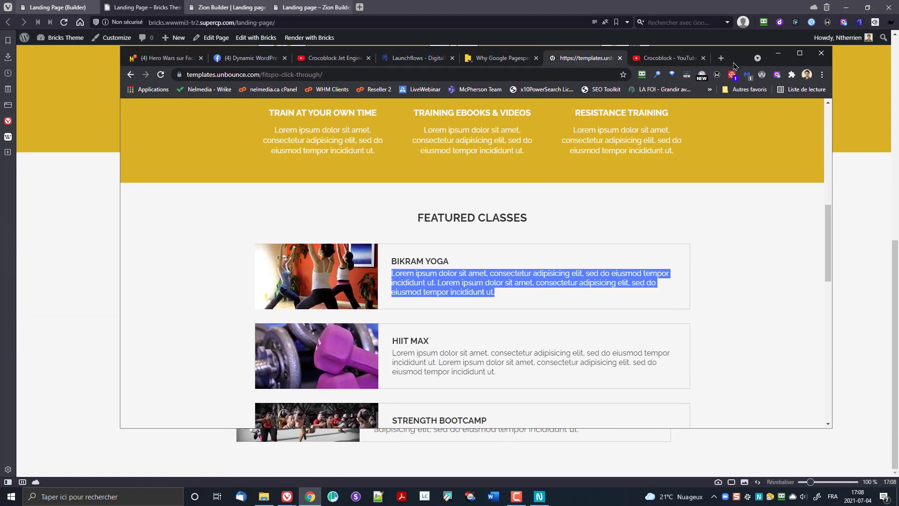
scroll(676, 233, down, 4)
click(750, 263)
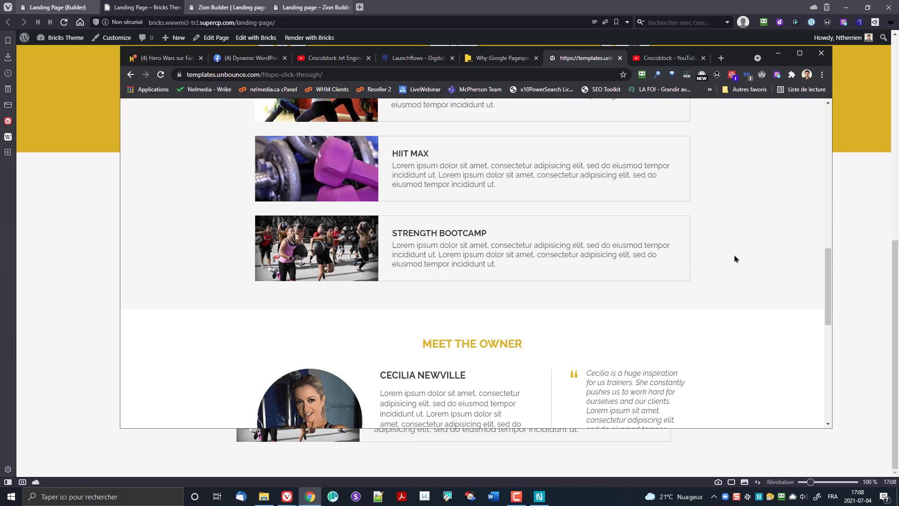
drag(740, 58, 898, 2)
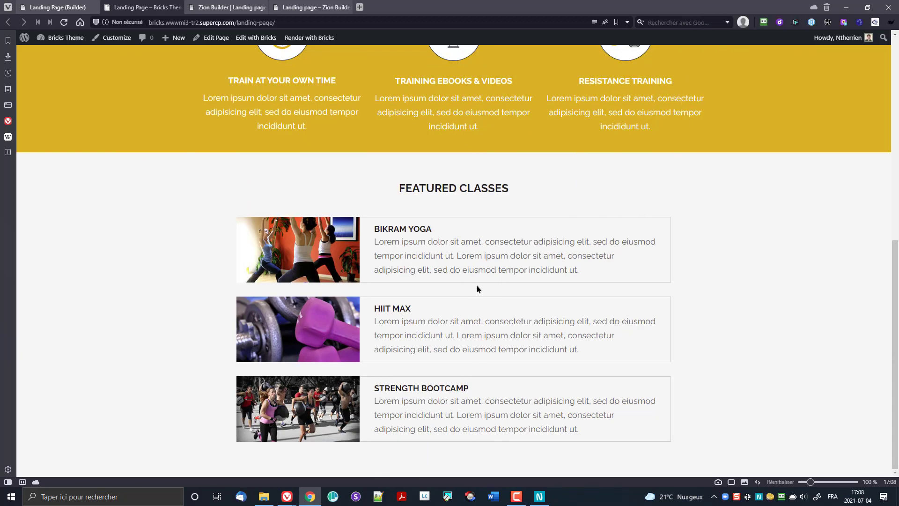
click(222, 7)
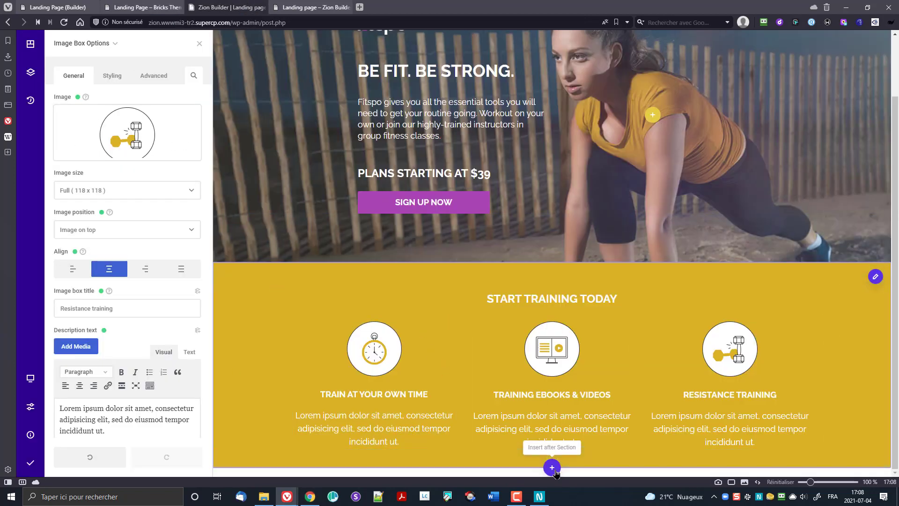
Step: Insert a Heading element in a new section after Start Training Today and enlarge its top padding
click(553, 470)
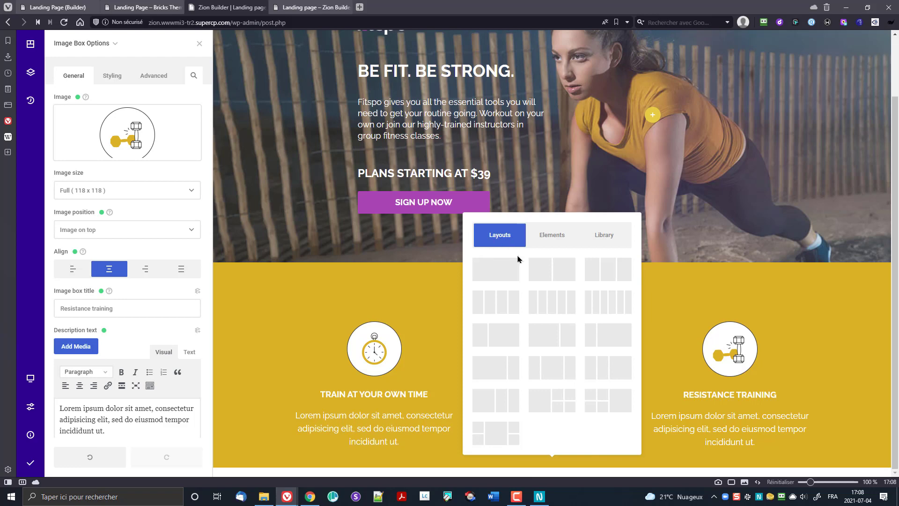
click(507, 272)
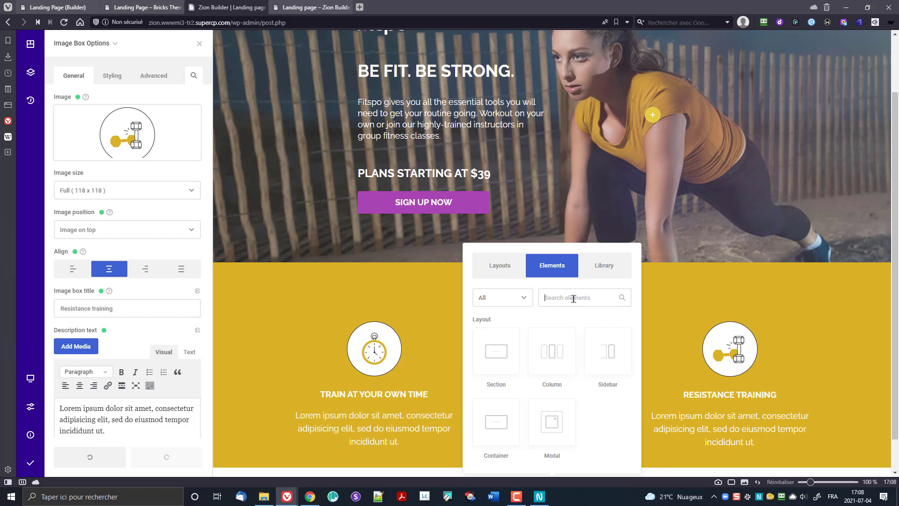
text(hea)
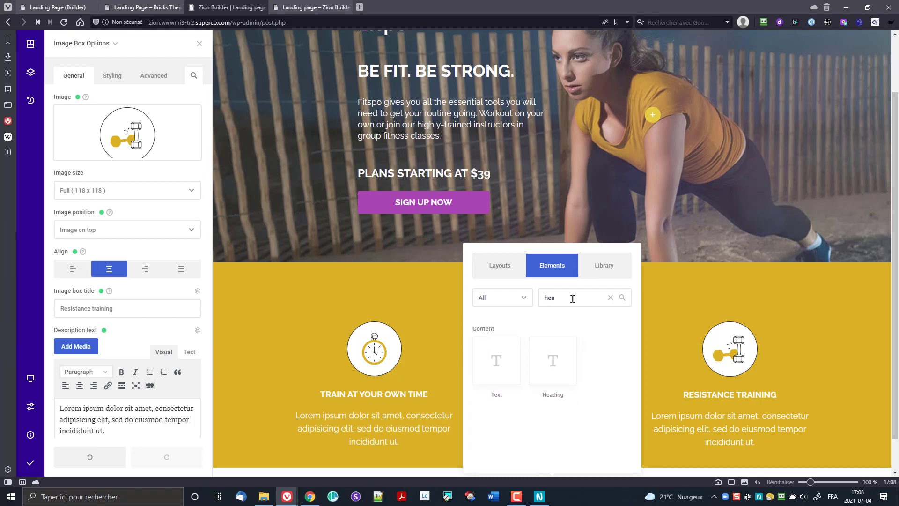
click(560, 359)
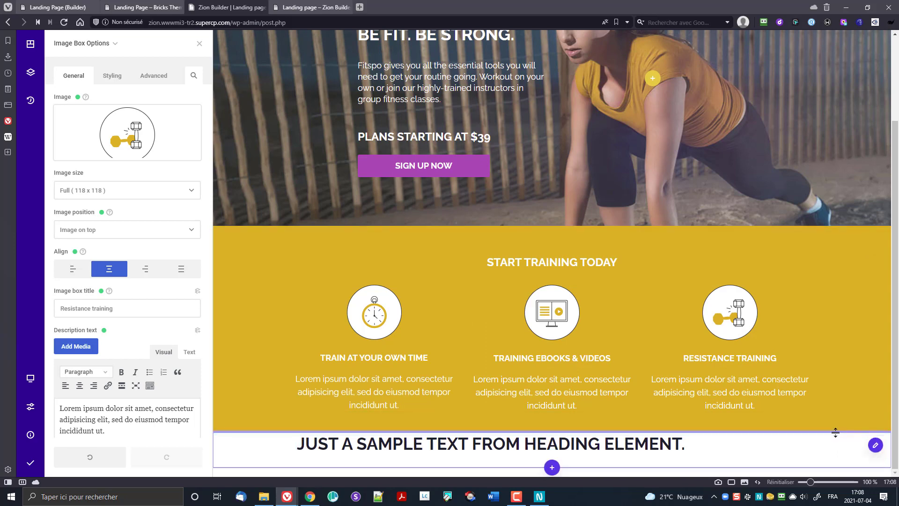
drag(837, 434, 867, 487)
scroll(800, 407, down, 1)
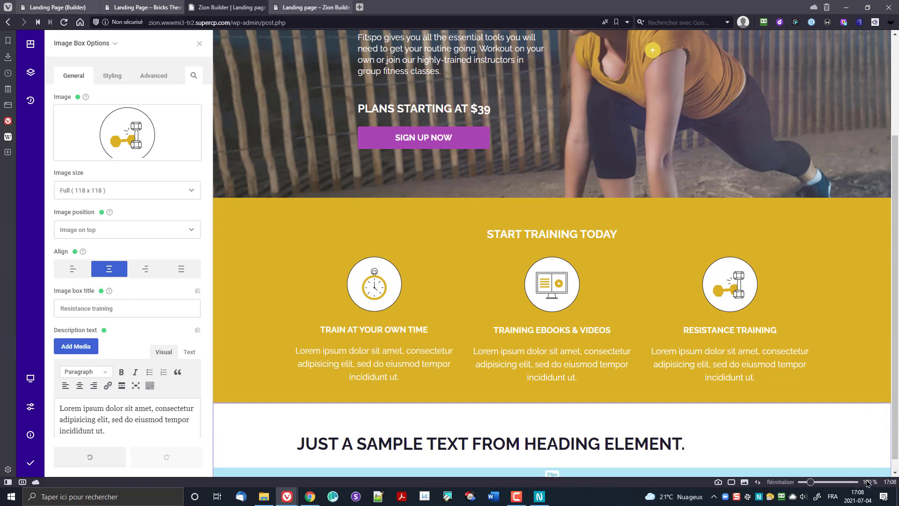
drag(867, 481, 867, 481)
scroll(671, 408, down, 1)
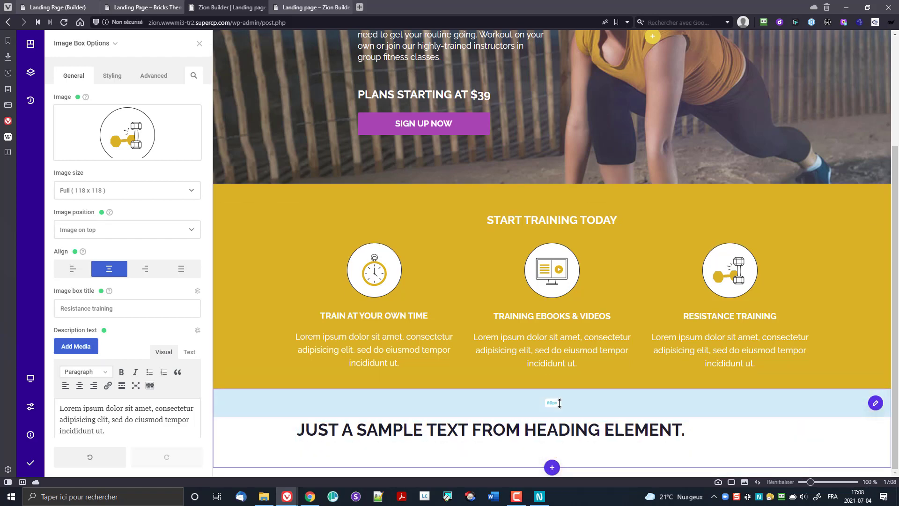
Step: Set the section's inner content width to 928px and centre its content
click(875, 403)
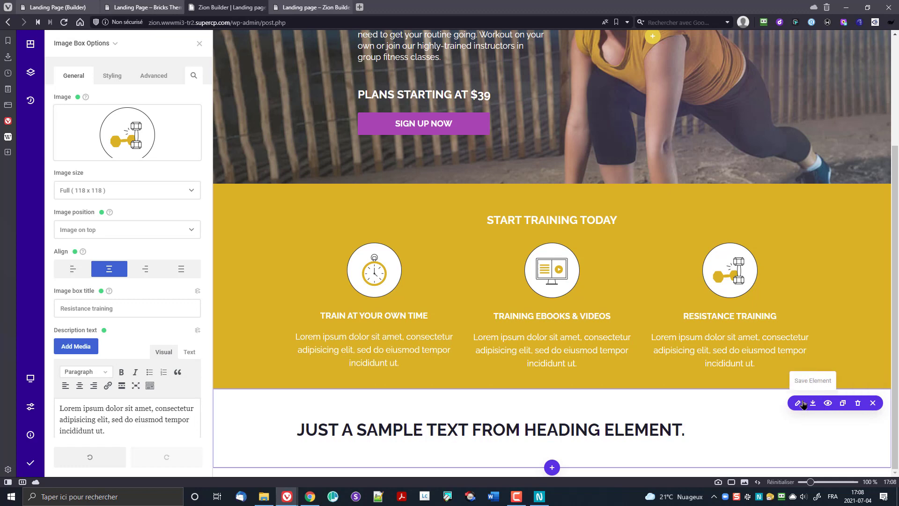
click(797, 403)
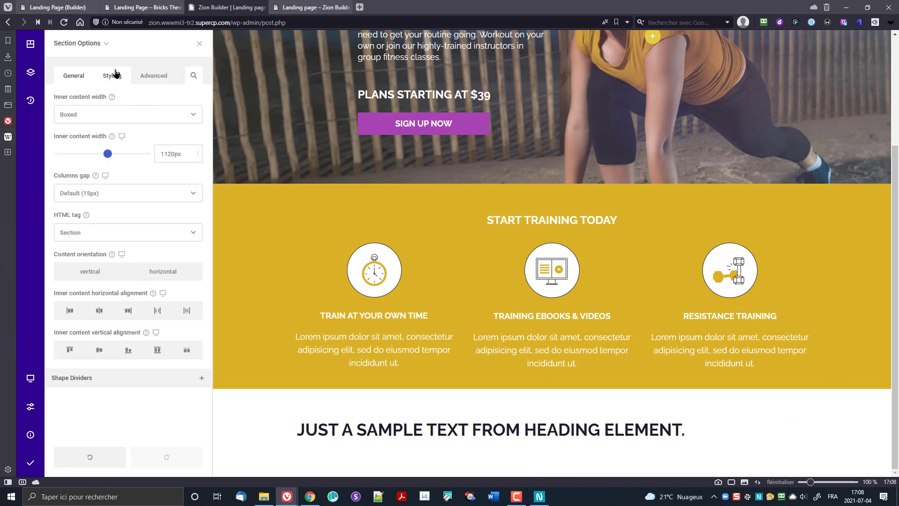
drag(169, 153, 139, 154)
double_click(169, 149)
text(9)
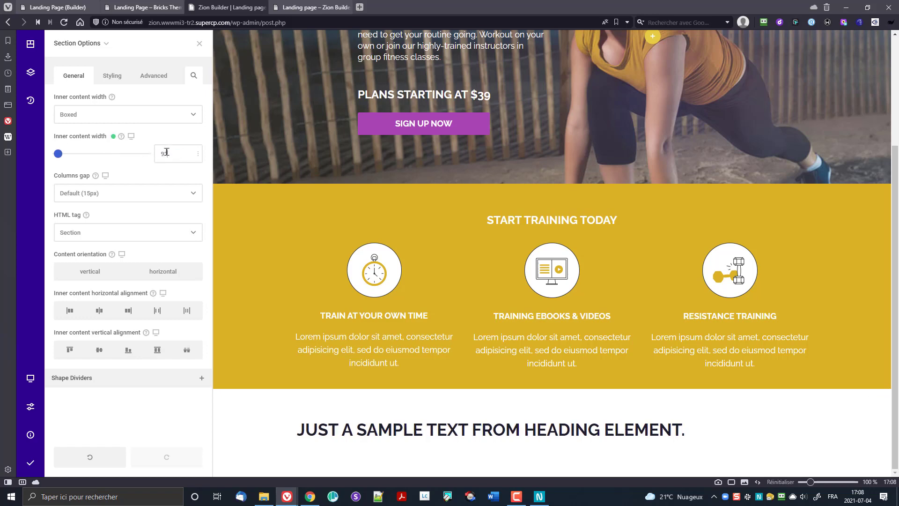
text(28px)
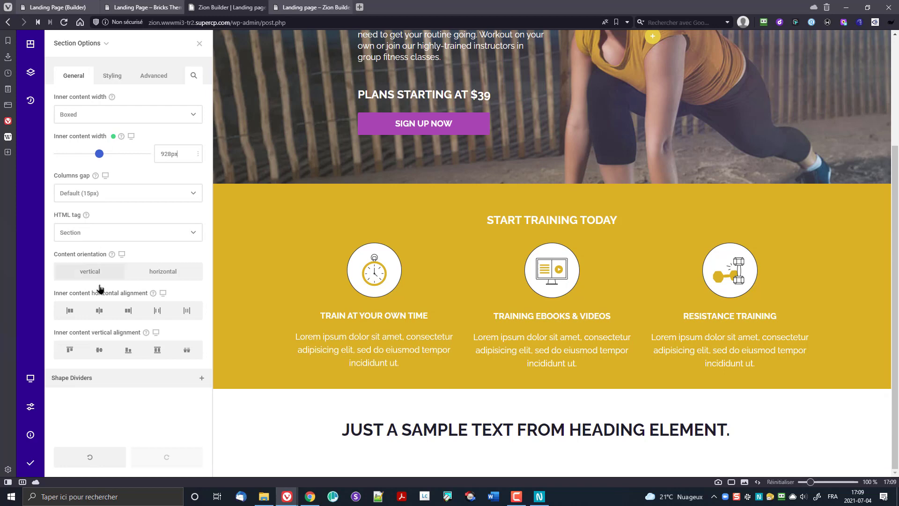
click(98, 313)
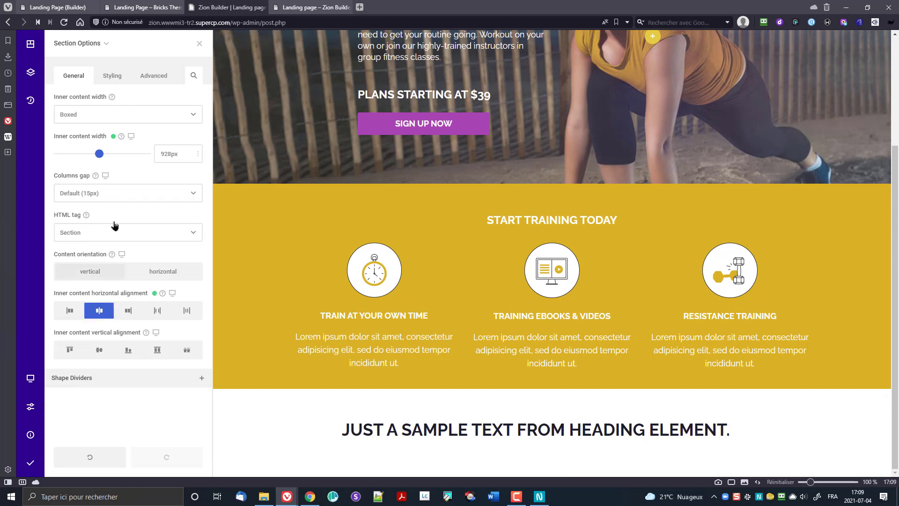
Step: Give the section wrapper a light grey #f6f6f6 background
click(104, 82)
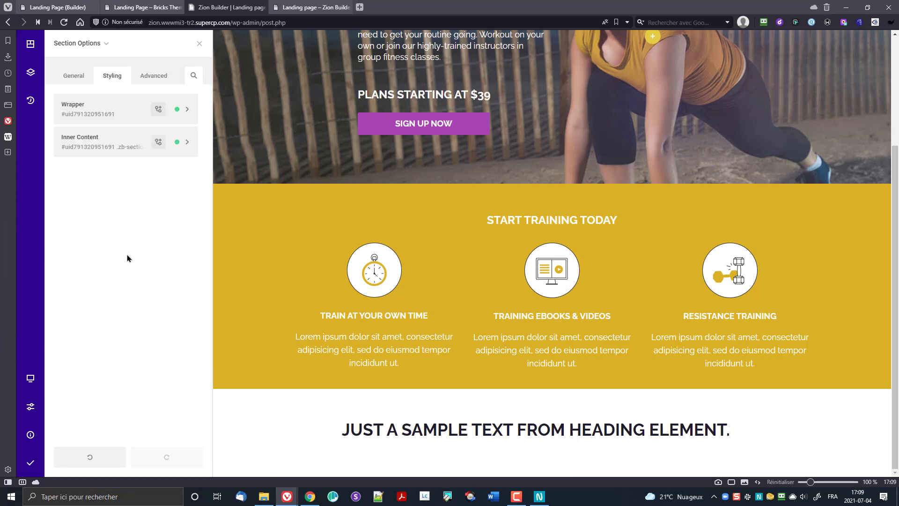
click(125, 112)
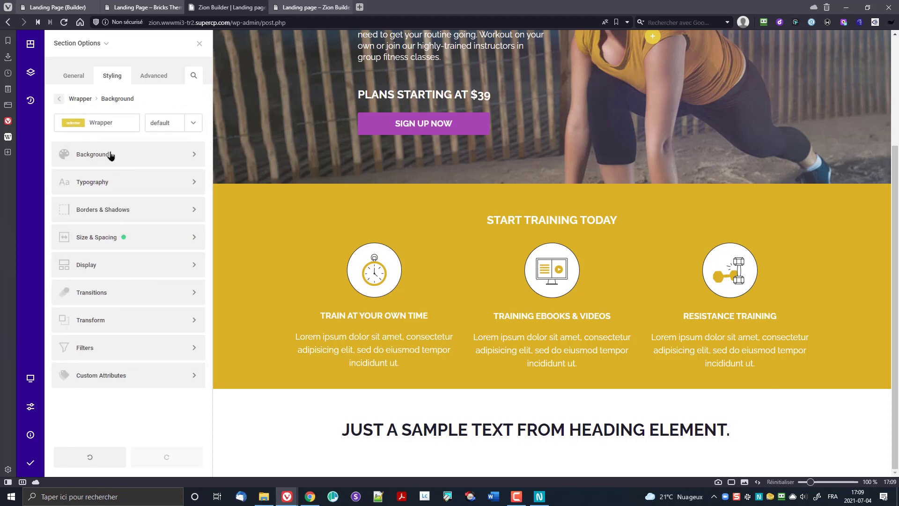
click(110, 154)
click(112, 165)
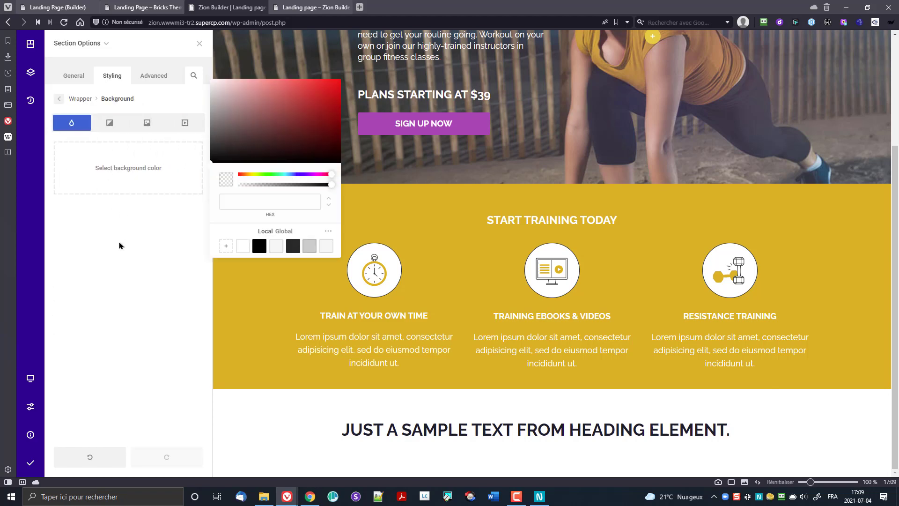
click(276, 246)
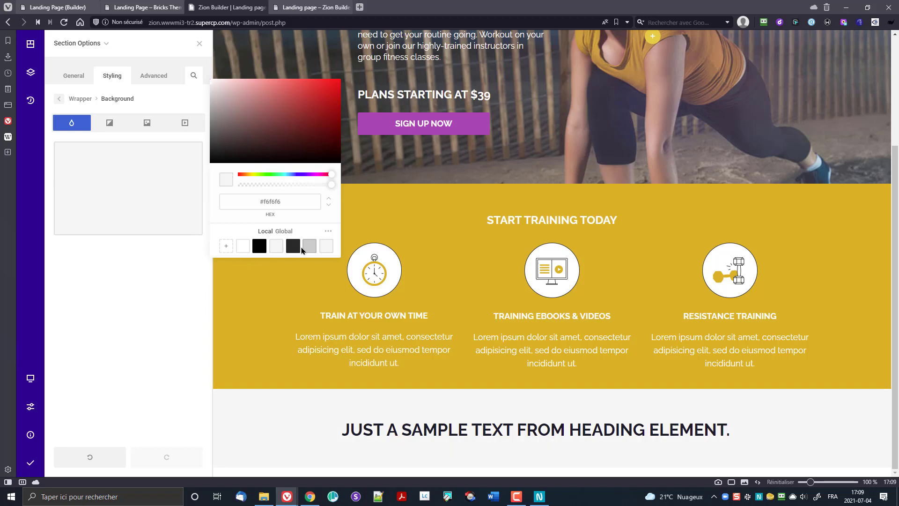
click(142, 299)
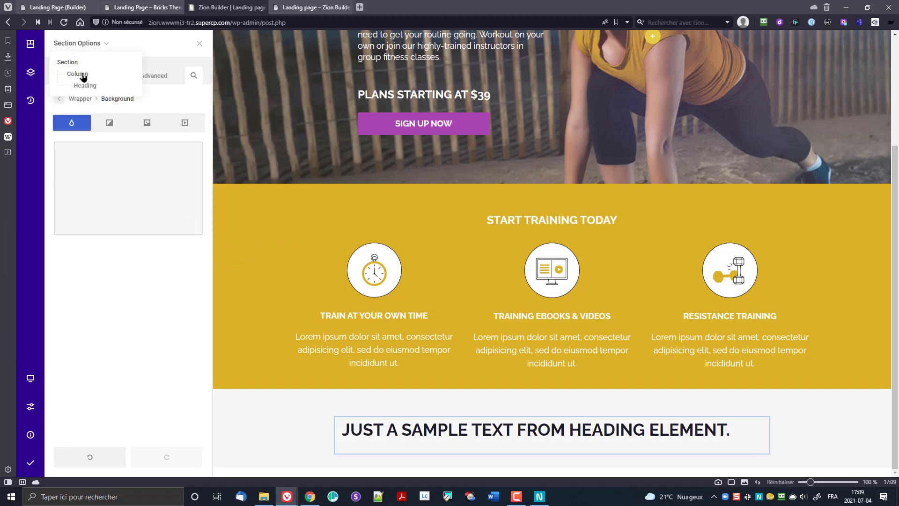
click(72, 77)
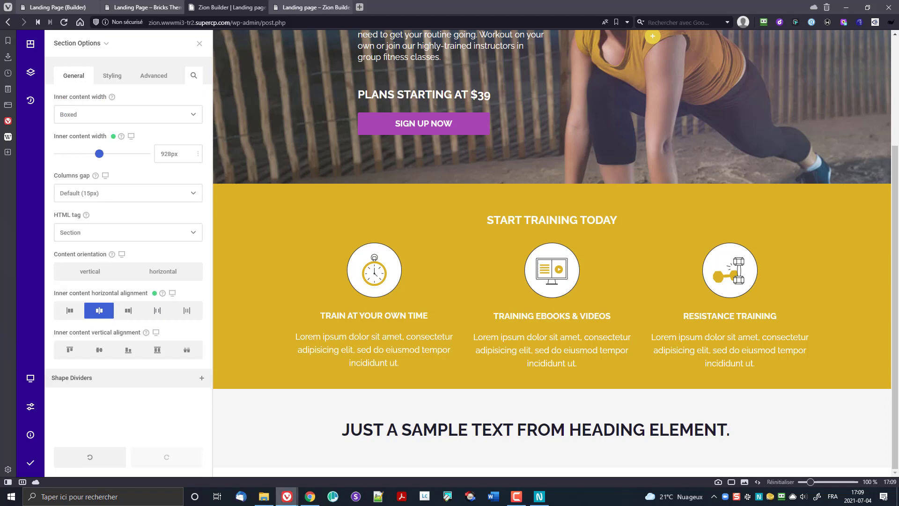
click(518, 426)
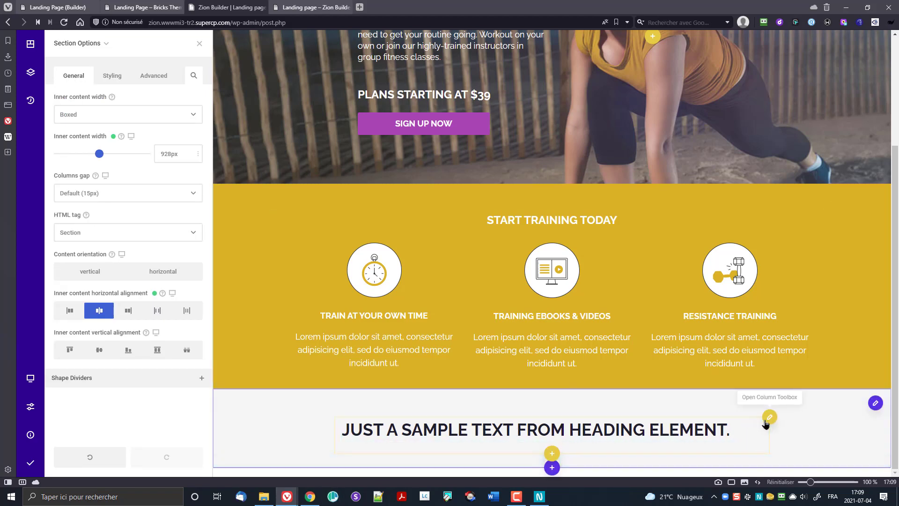
Step: Retype the heading as 'FEATURED CLASSES', make it a centred h2, and add space below it
triple_click(718, 430)
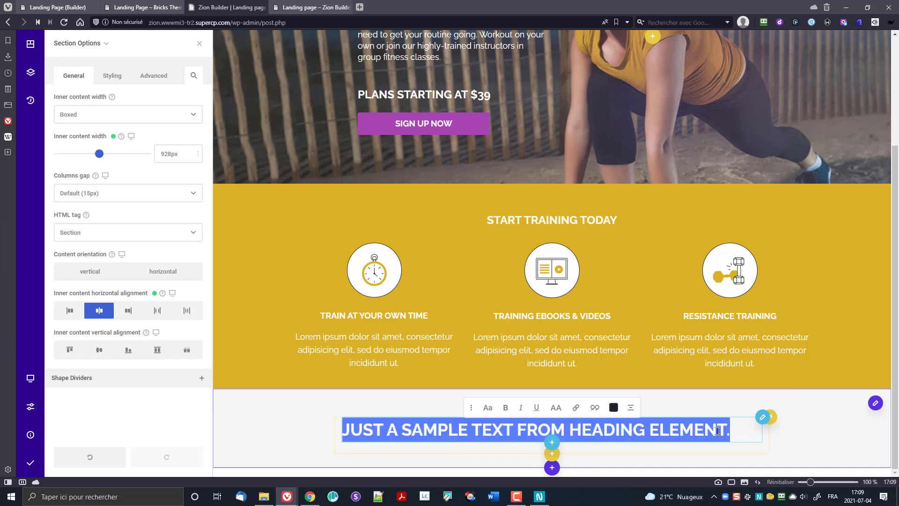
text(F)
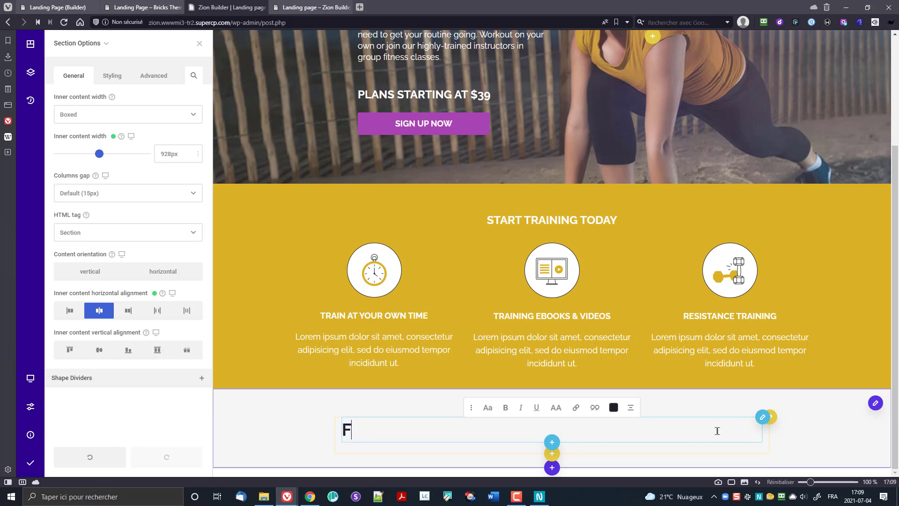
text(EATURED CLASSES)
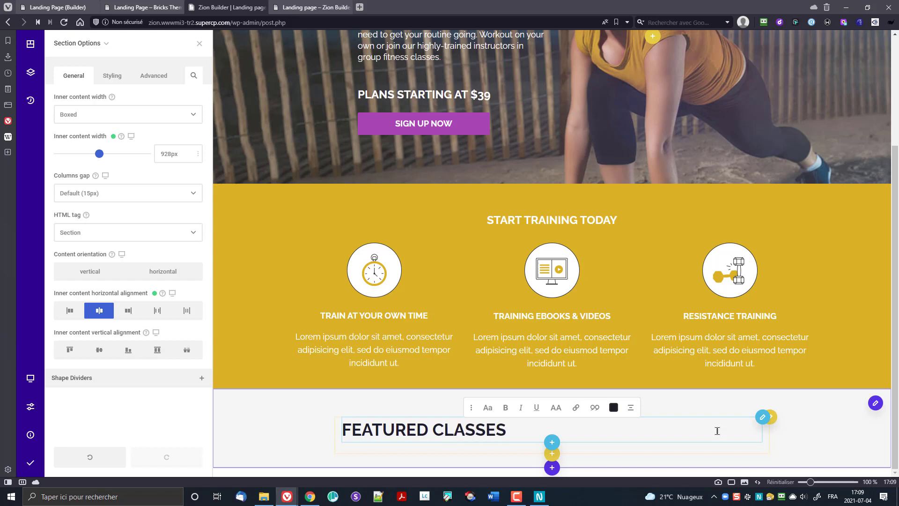
click(761, 419)
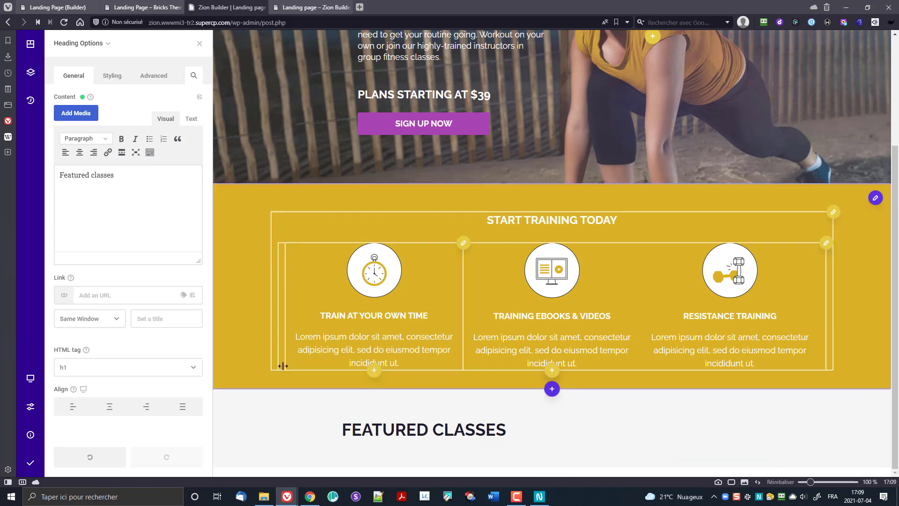
click(170, 371)
click(164, 398)
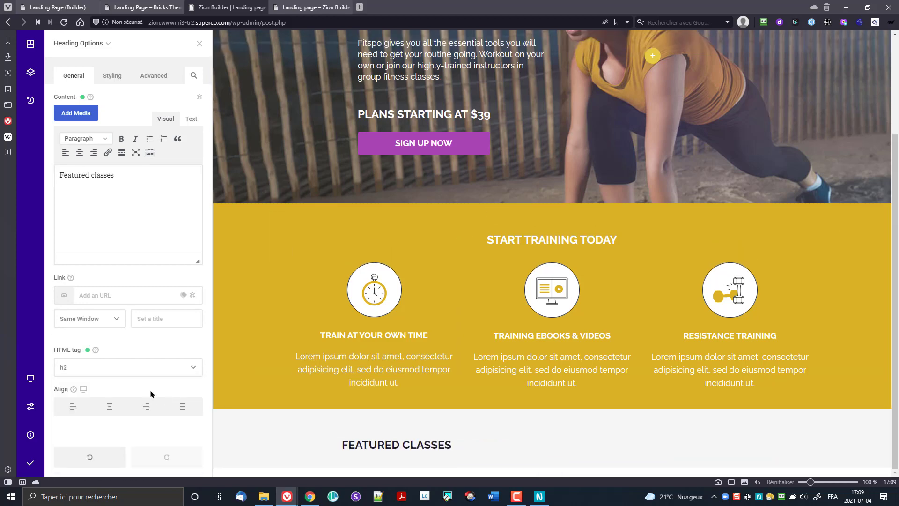
click(110, 408)
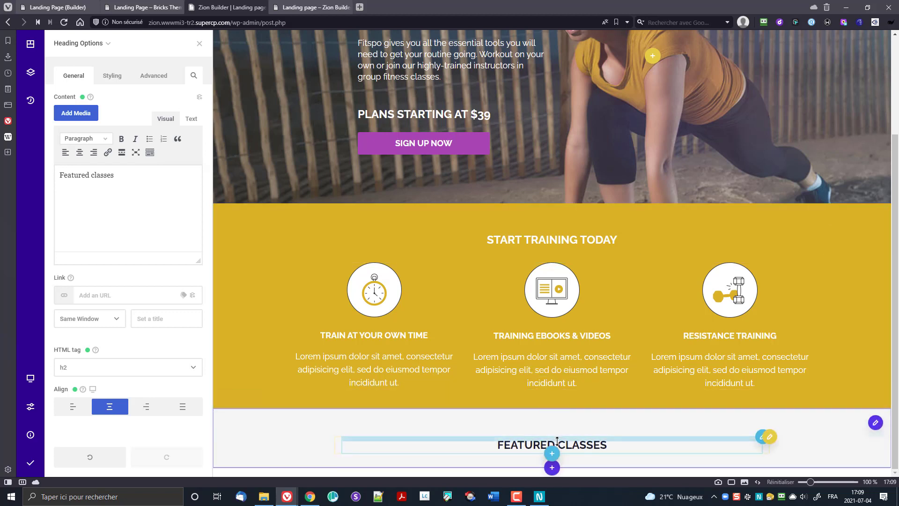
drag(573, 452, 577, 465)
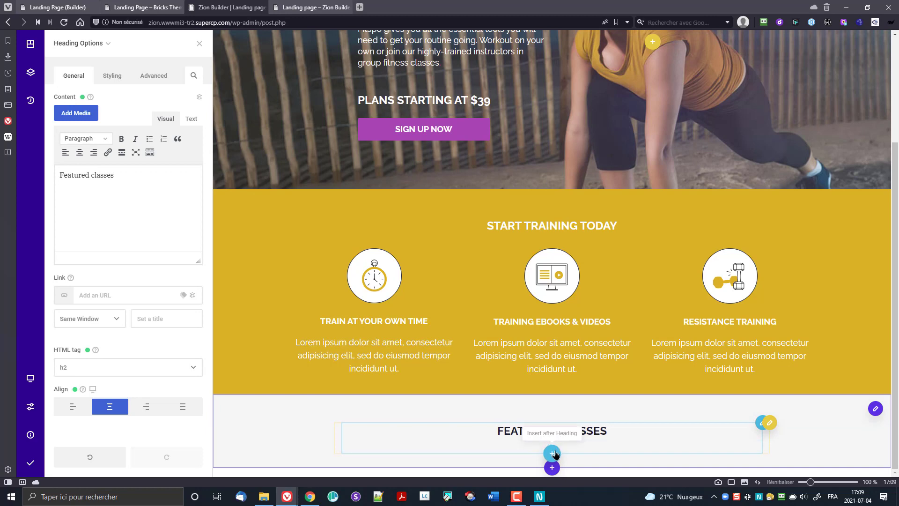
Step: Insert a 1/4 + 3/4 column row after the heading and add an Image element to its first column
click(553, 453)
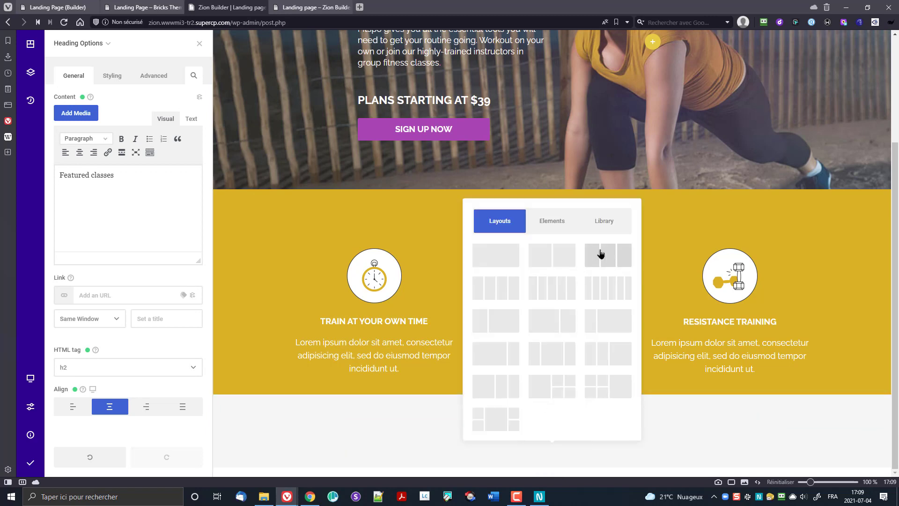
click(594, 330)
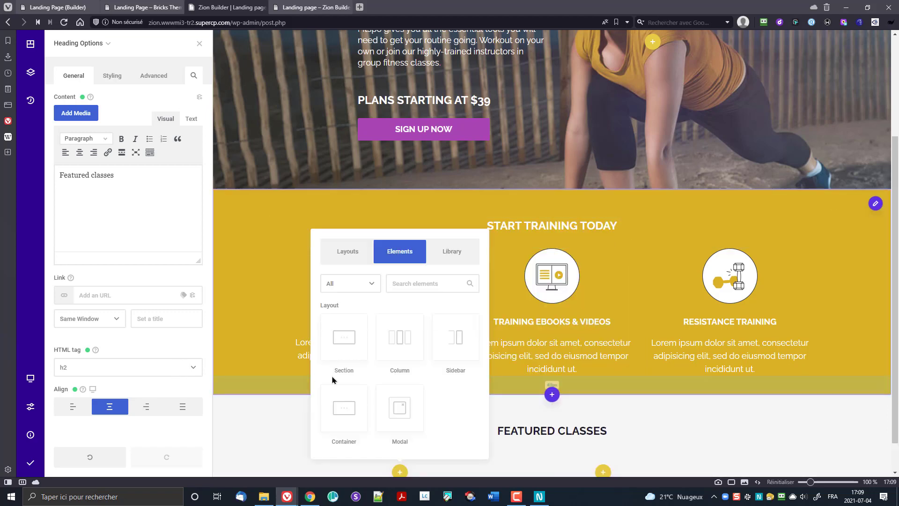
scroll(370, 337, down, 5)
scroll(427, 356, down, 3)
click(408, 286)
text(image)
click(458, 347)
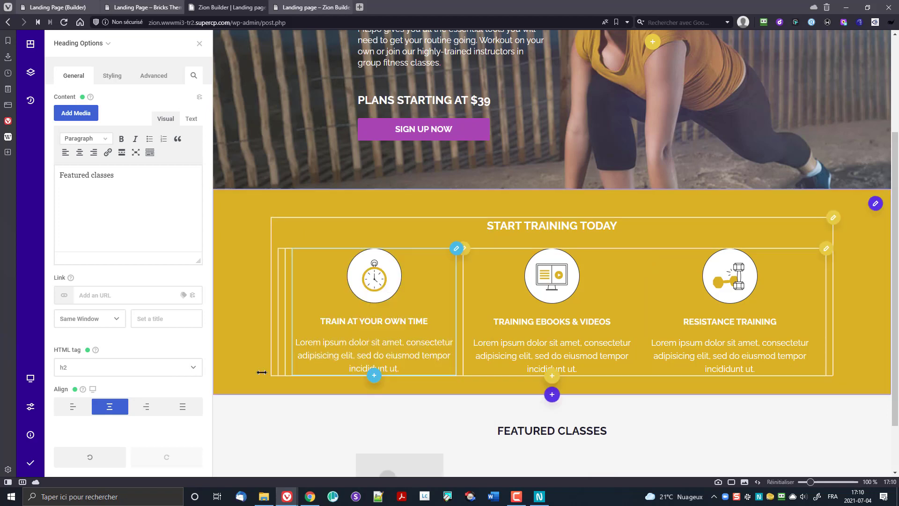
scroll(426, 372, down, 2)
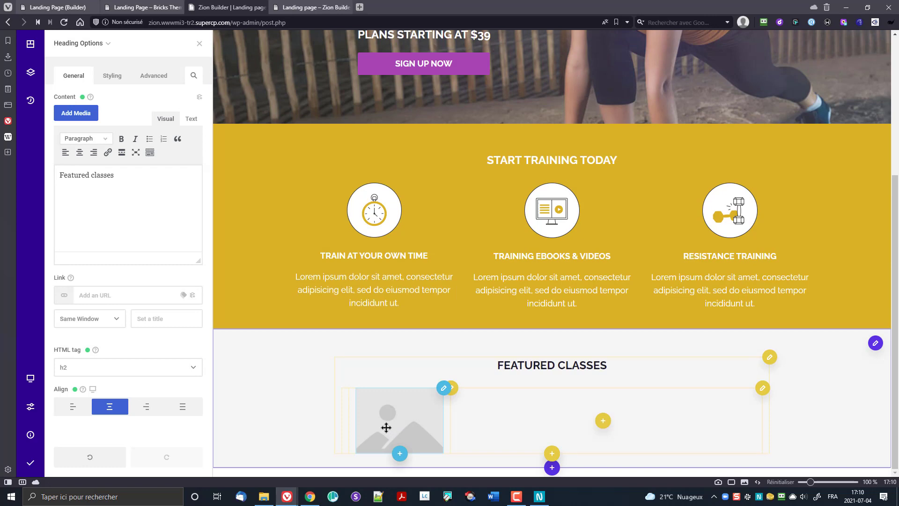
Step: Set the first column's width to auto in its Column Options
click(450, 389)
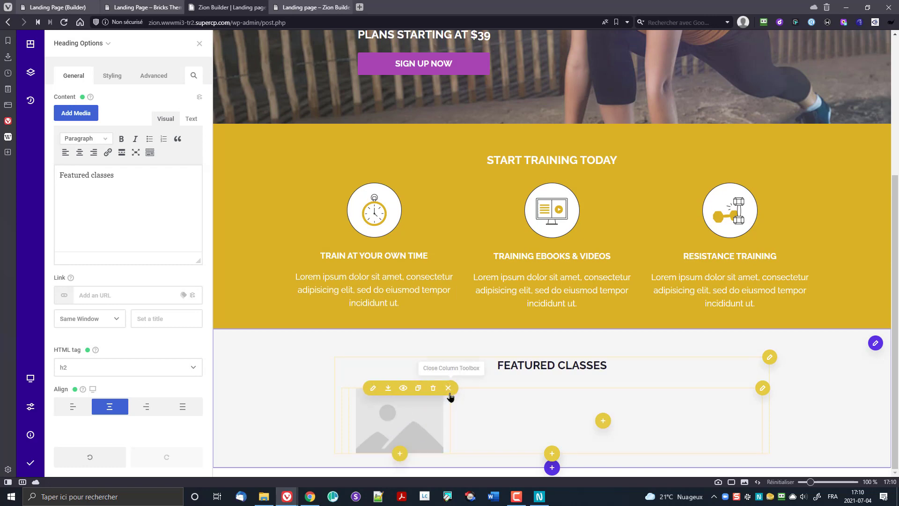
click(373, 388)
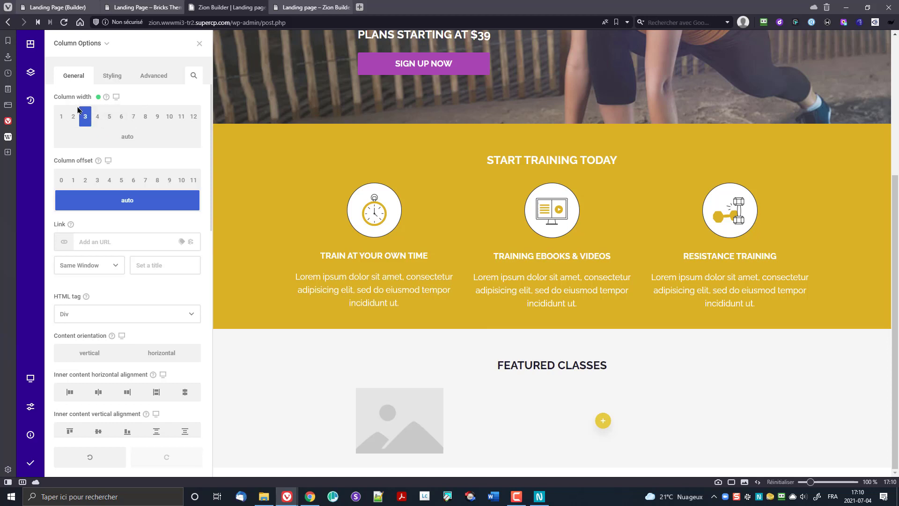
scroll(100, 309, down, 8)
scroll(105, 199, up, 6)
click(110, 78)
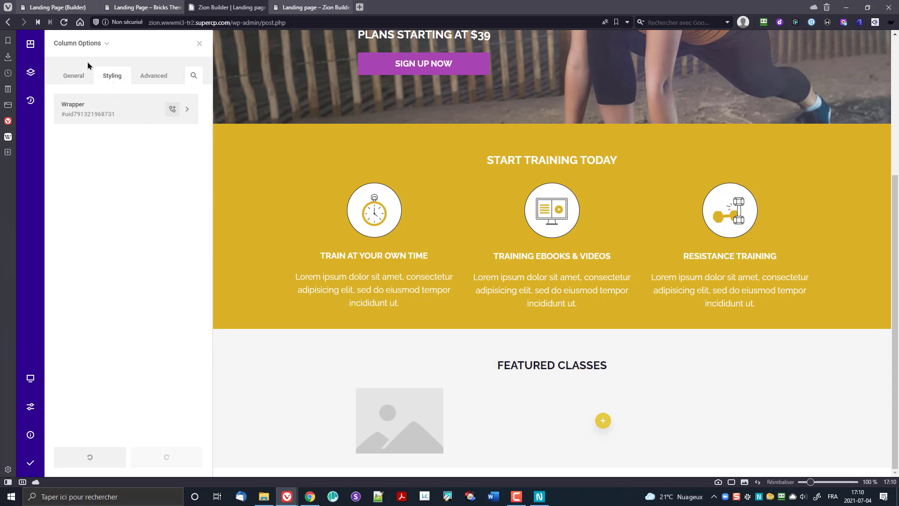
click(81, 76)
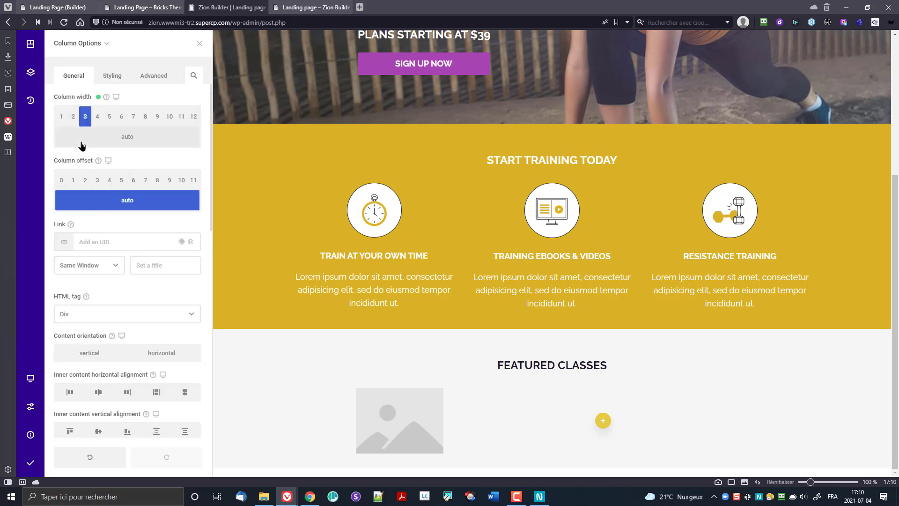
click(127, 141)
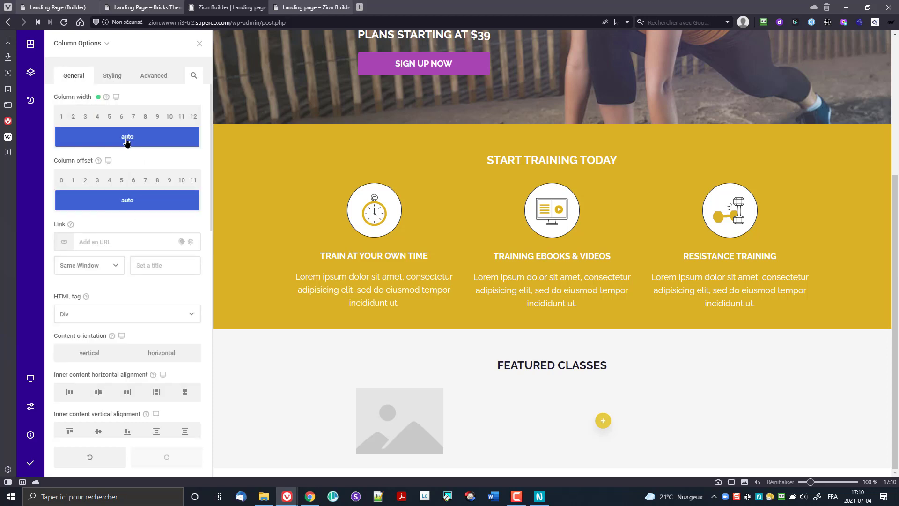
Step: Give the column a custom percent width in Size & Spacing, aiming for about 28.448%
click(111, 78)
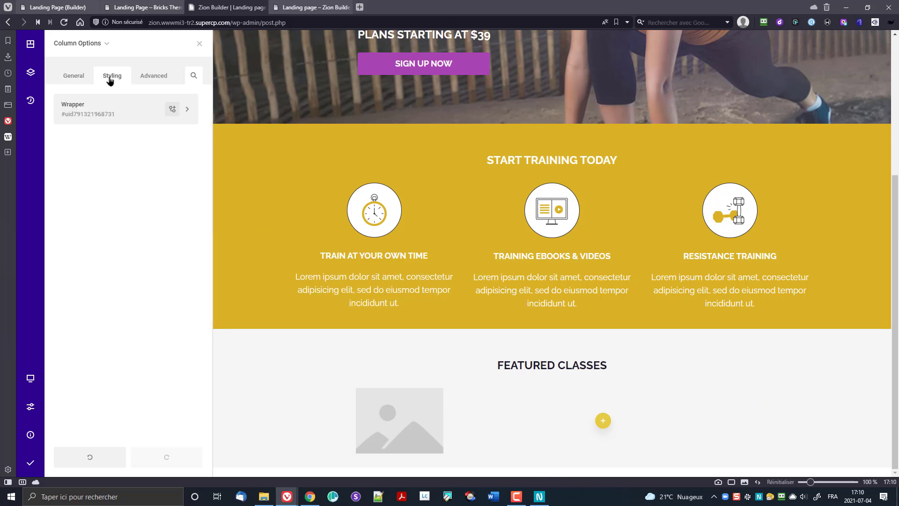
click(108, 112)
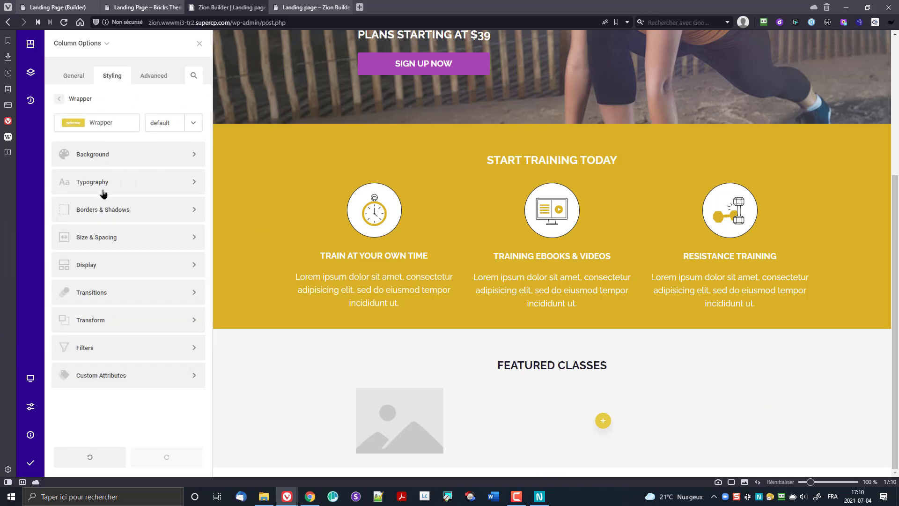
click(109, 240)
click(82, 313)
text(1)
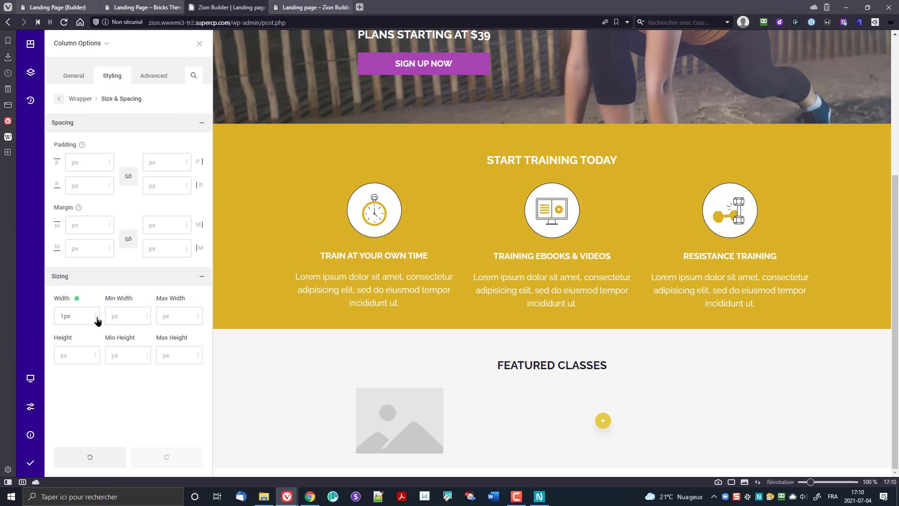
click(97, 320)
click(79, 417)
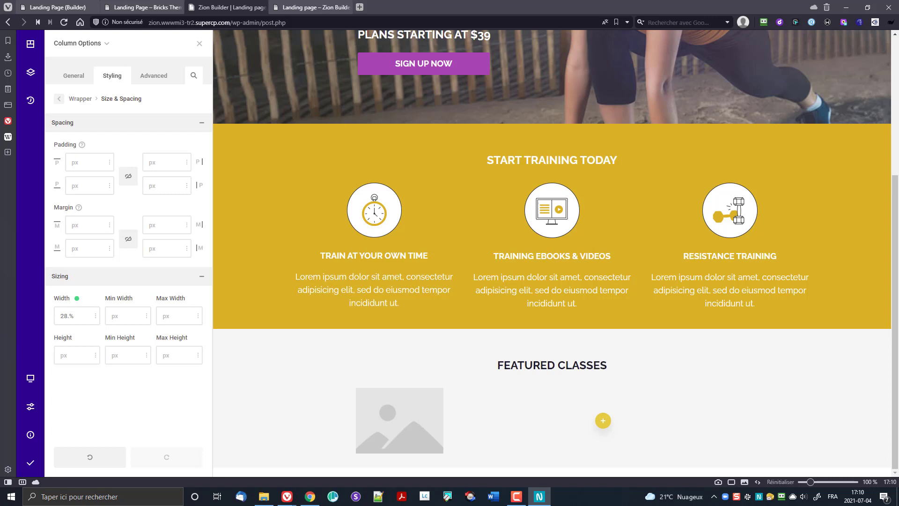
click(69, 317)
key(Up)
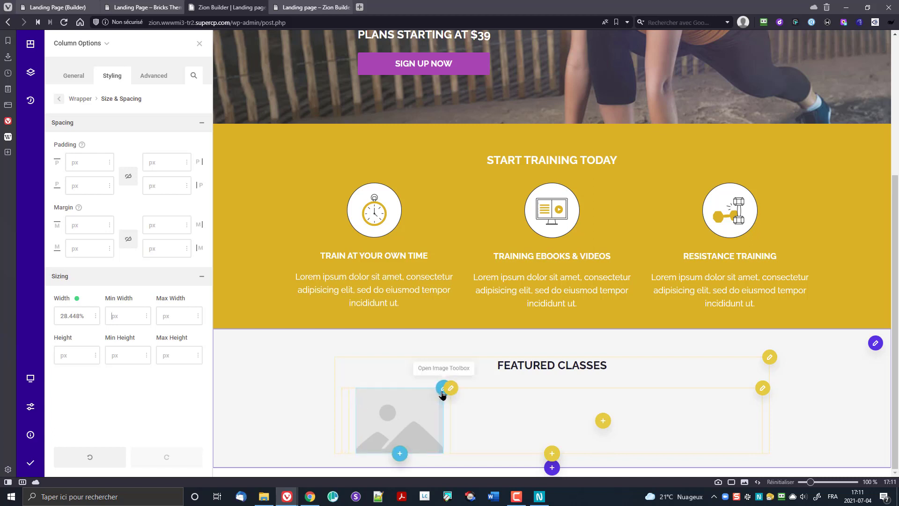
Step: Set the image wrapper's linked padding and margin to 0px on all sides
click(442, 389)
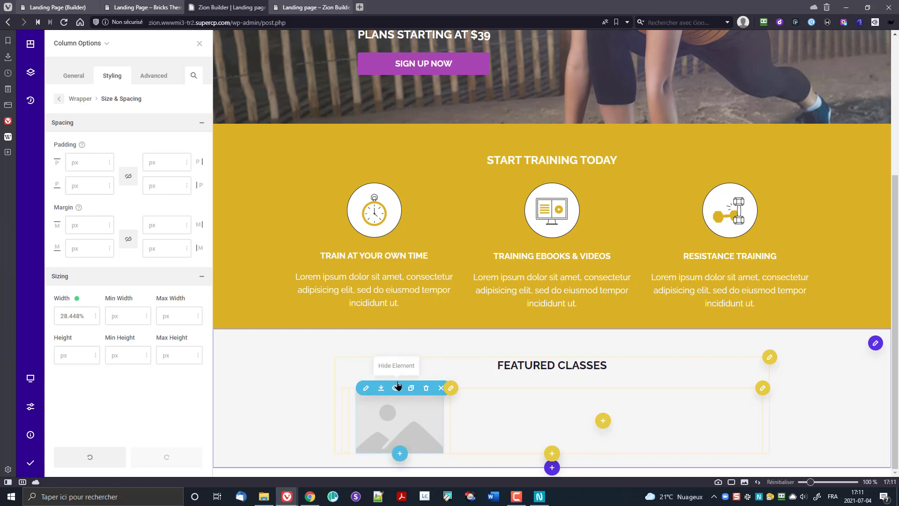
click(366, 388)
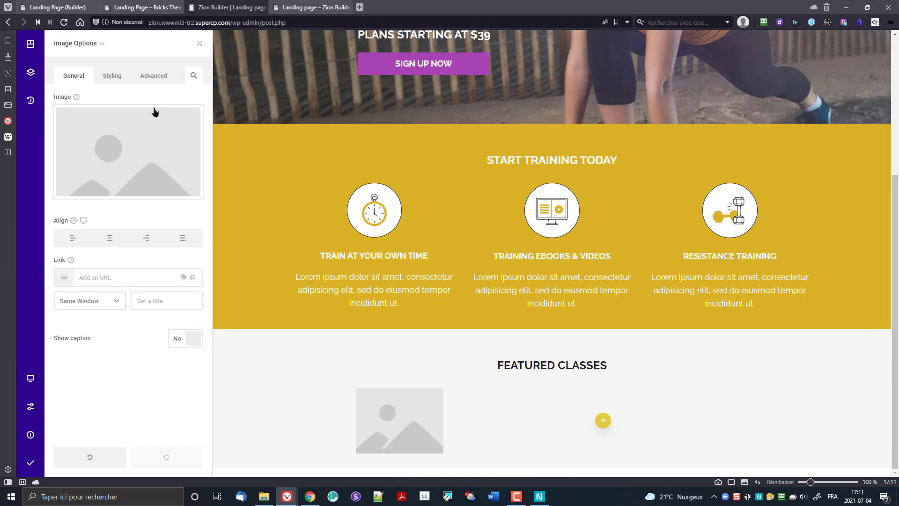
click(121, 80)
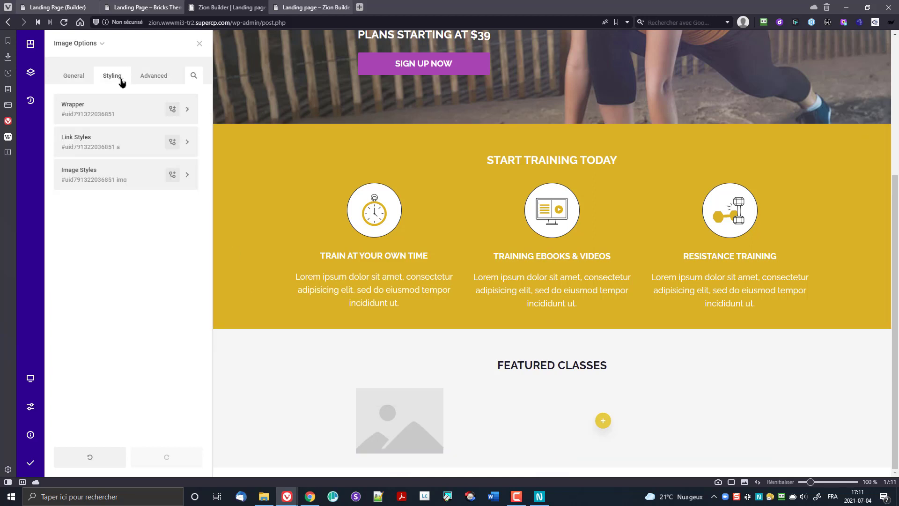
click(84, 77)
click(135, 109)
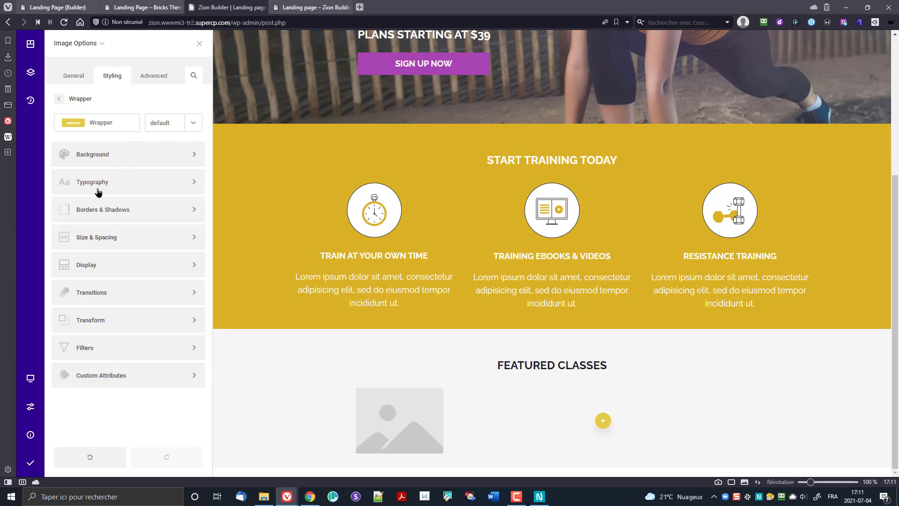
click(106, 237)
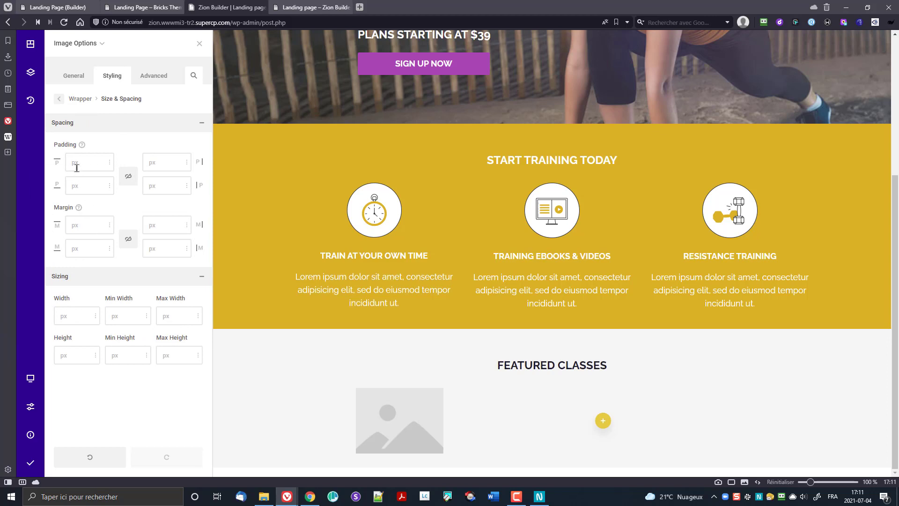
click(128, 178)
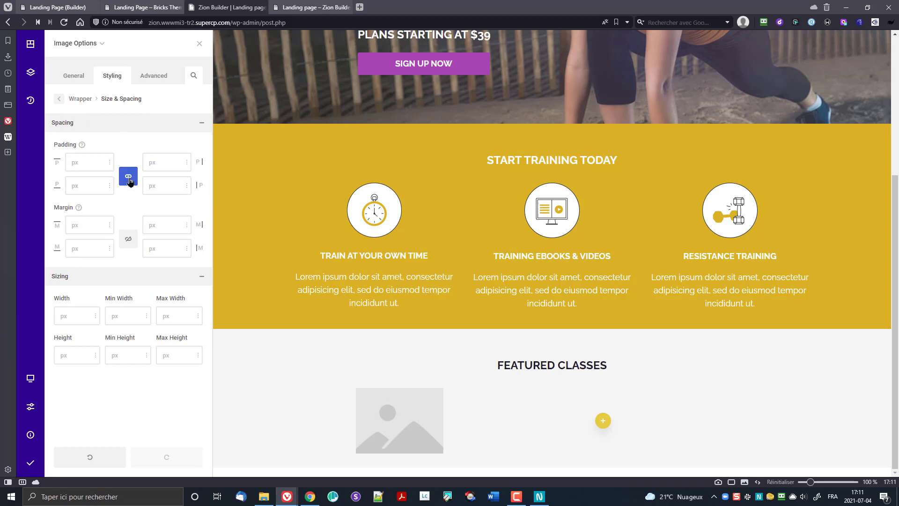
click(95, 156)
text(0)
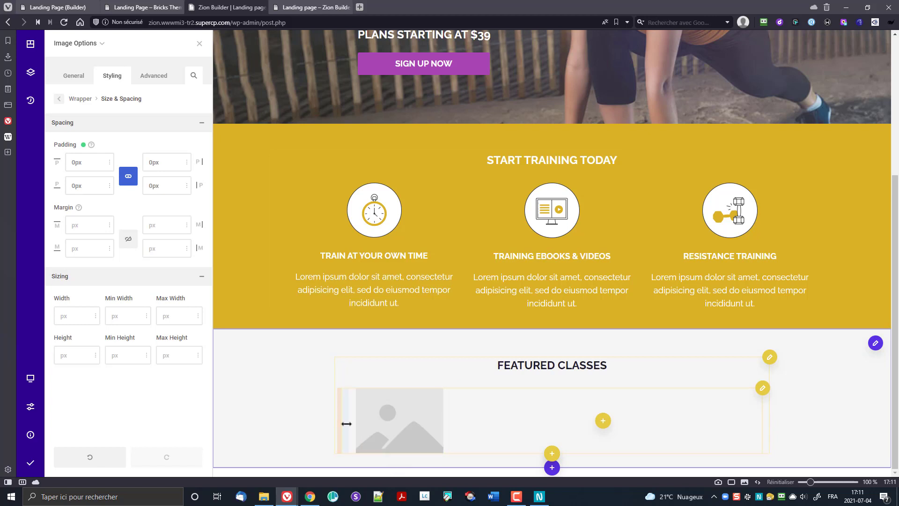
click(127, 238)
text(0)
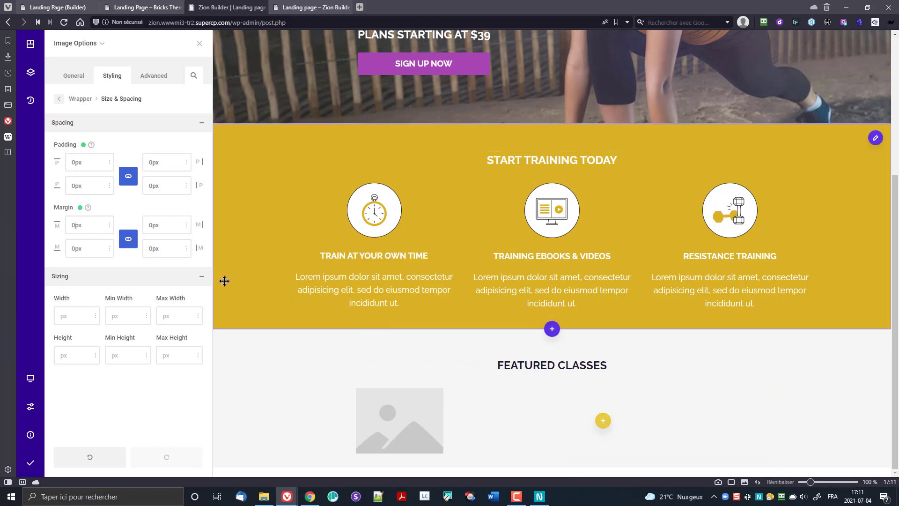
Step: Set the image's own linked padding and margin to 0px in Image styles
click(75, 100)
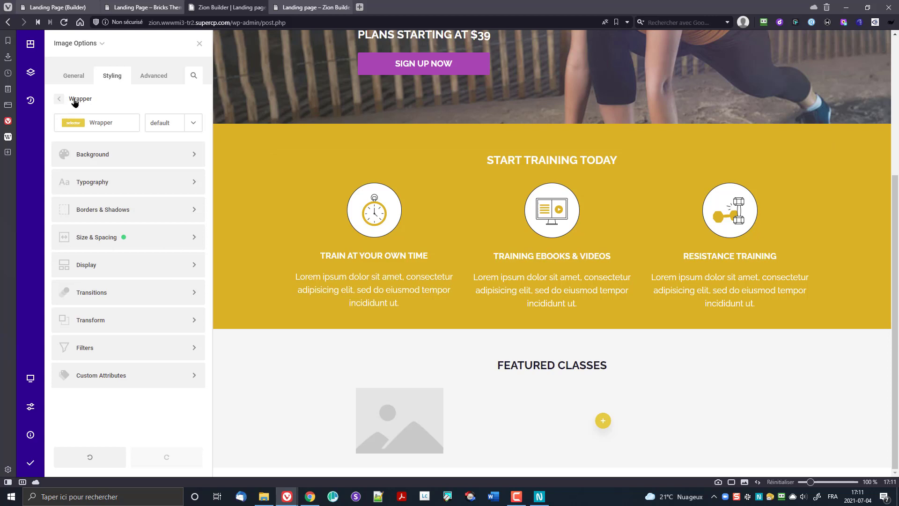
click(70, 99)
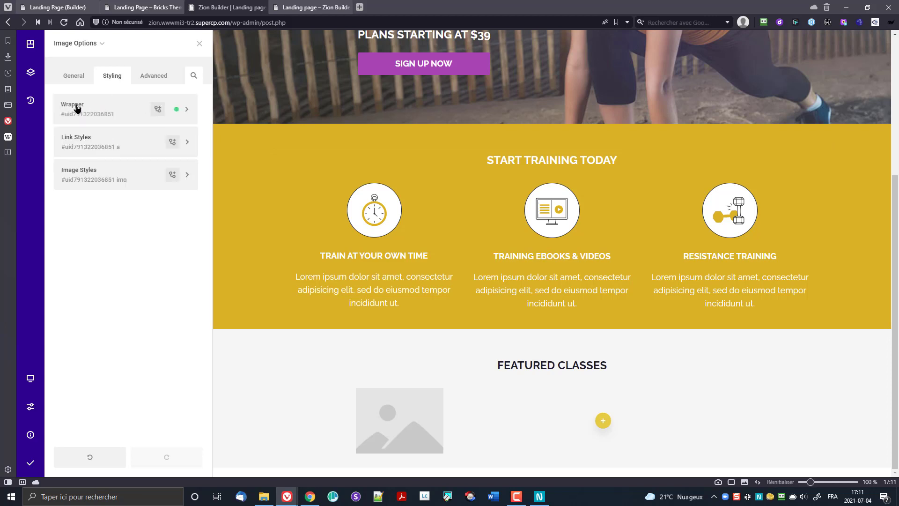
click(110, 170)
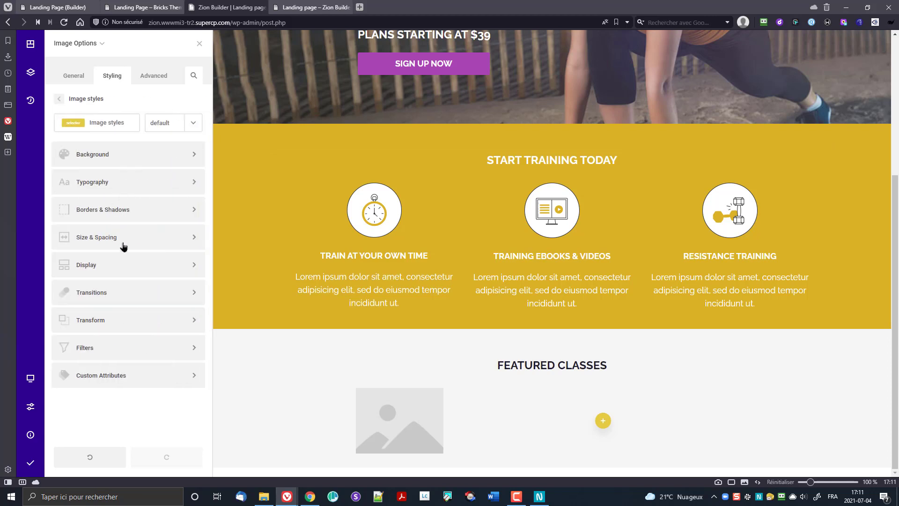
click(123, 237)
click(128, 178)
text(0)
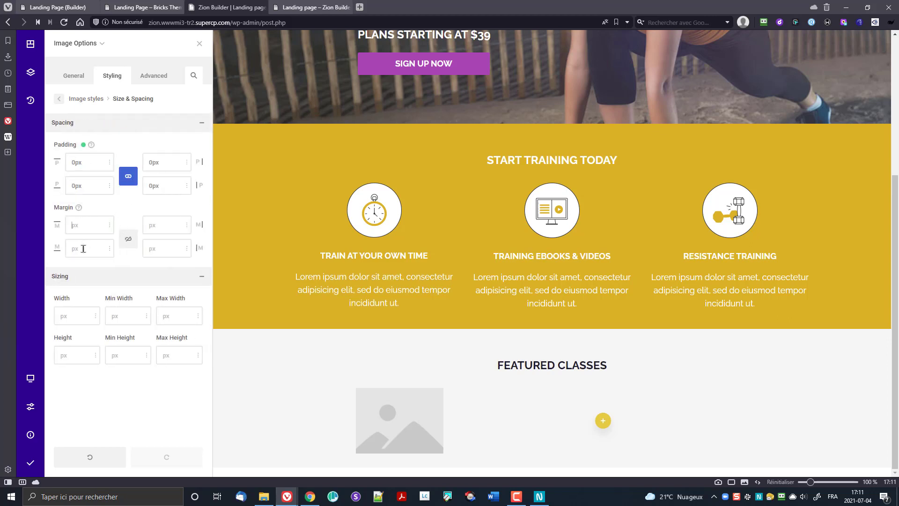
click(127, 239)
text(0)
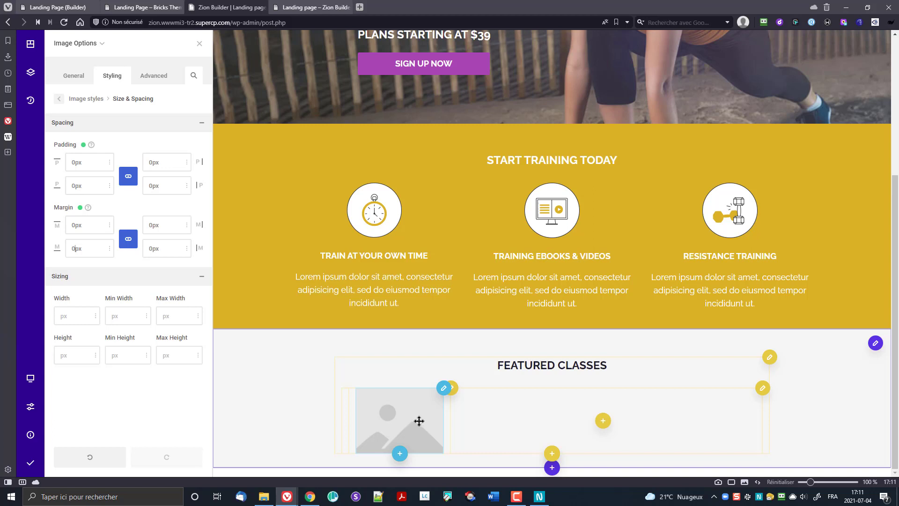
click(450, 388)
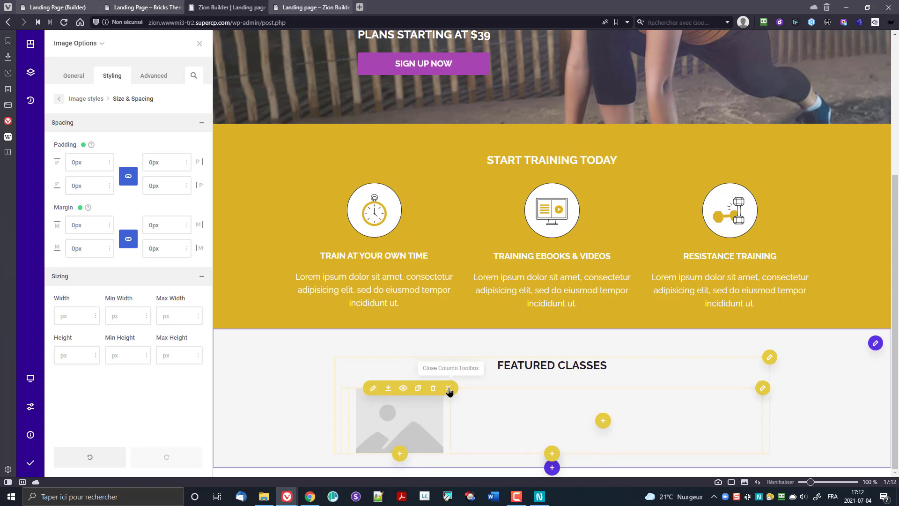
Step: Set the image column wrapper's linked padding to 0px on every side
click(373, 389)
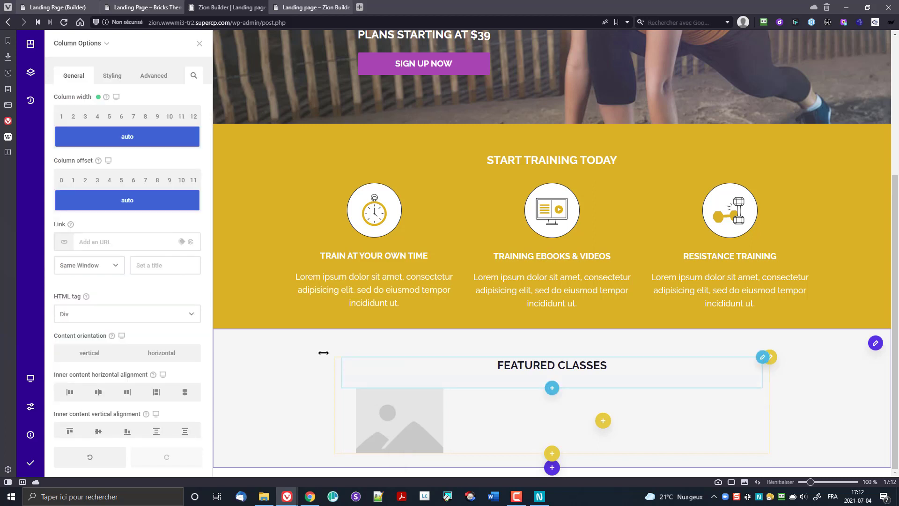
click(112, 76)
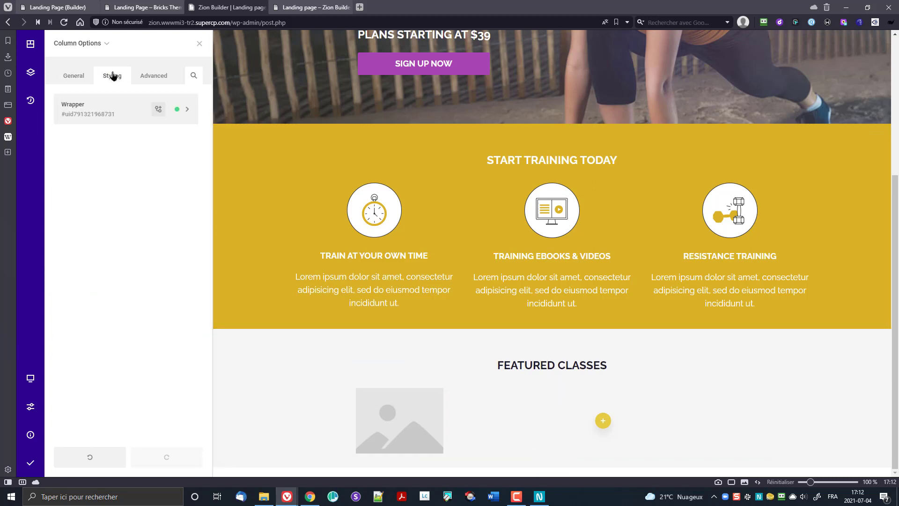
click(114, 105)
click(133, 241)
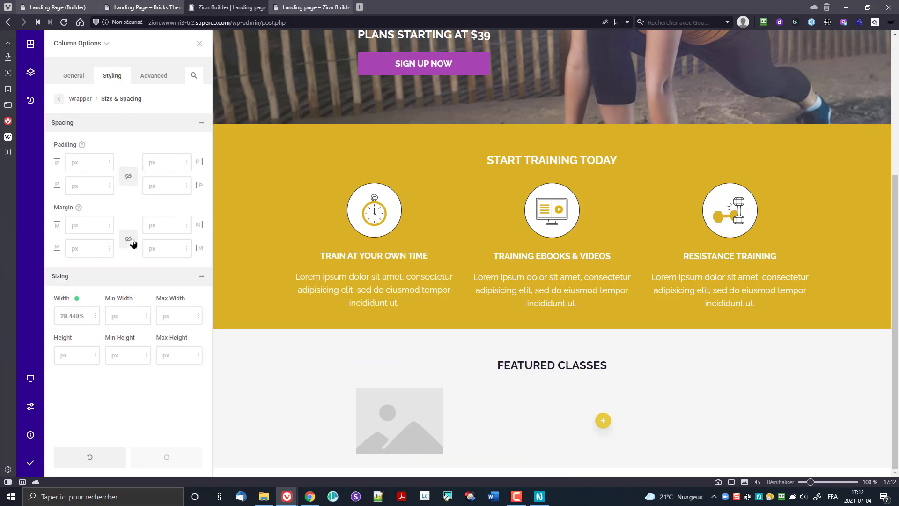
click(129, 182)
click(127, 239)
text(00)
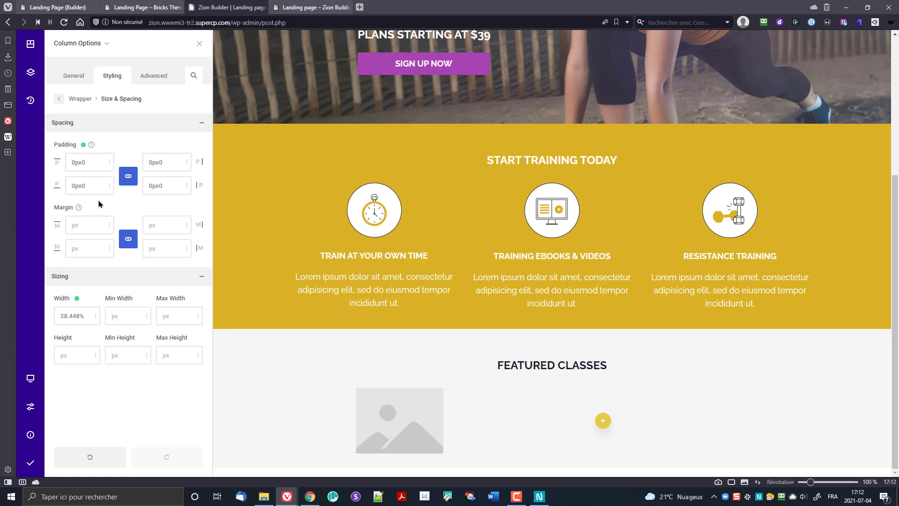
key(BackSpace)
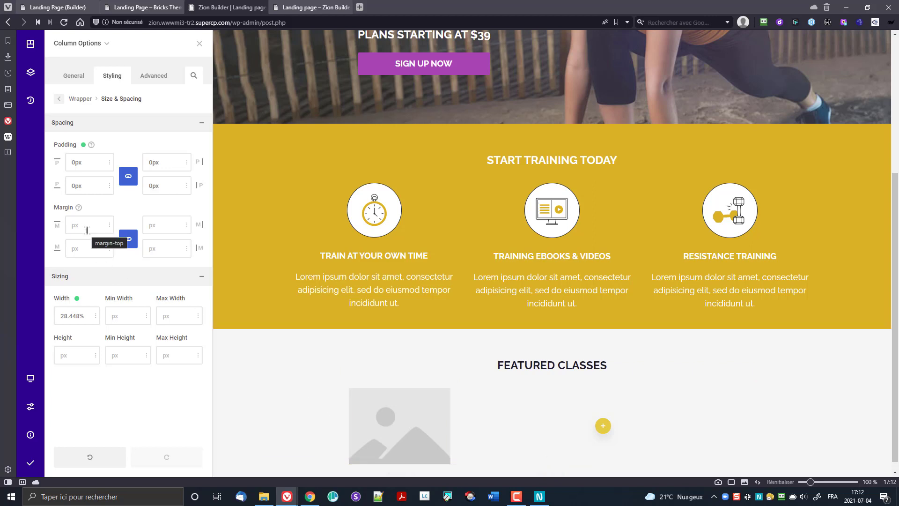
text(0)
Step: Discard the column's margin change and return to the column's style list
click(81, 208)
click(74, 99)
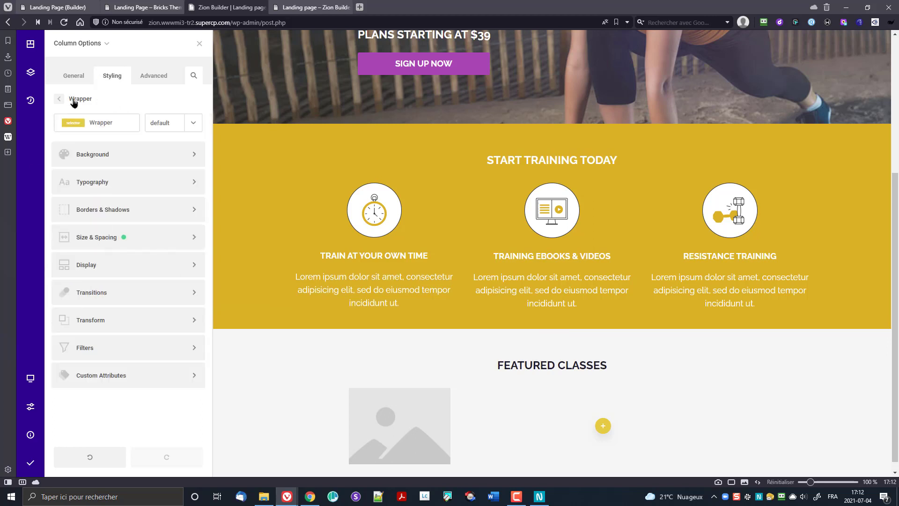
click(71, 100)
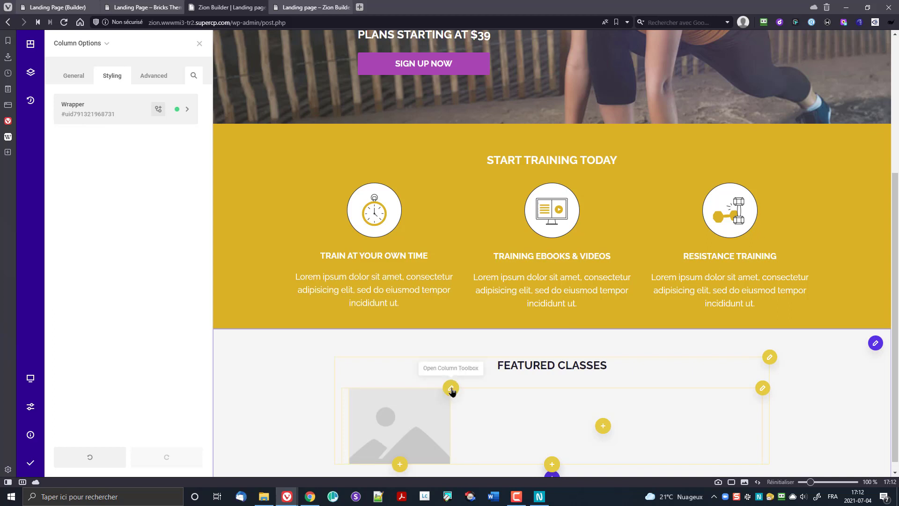
click(451, 388)
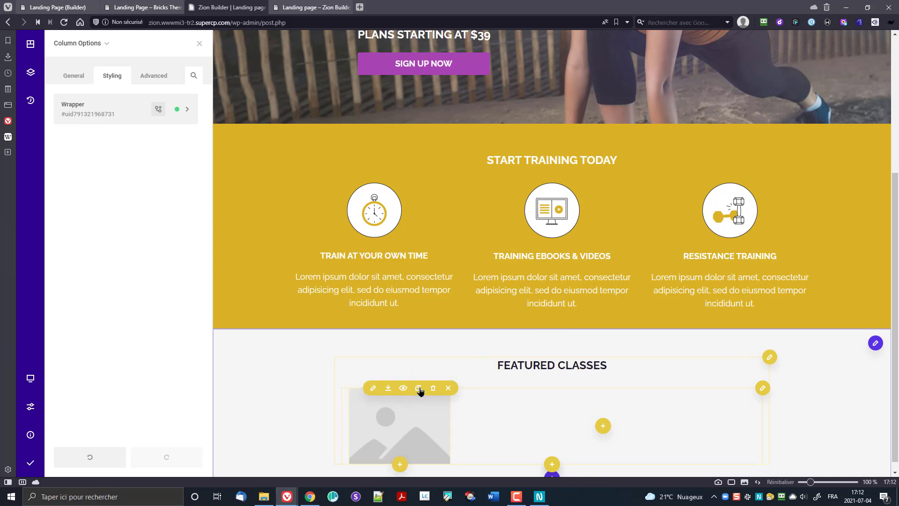
click(448, 388)
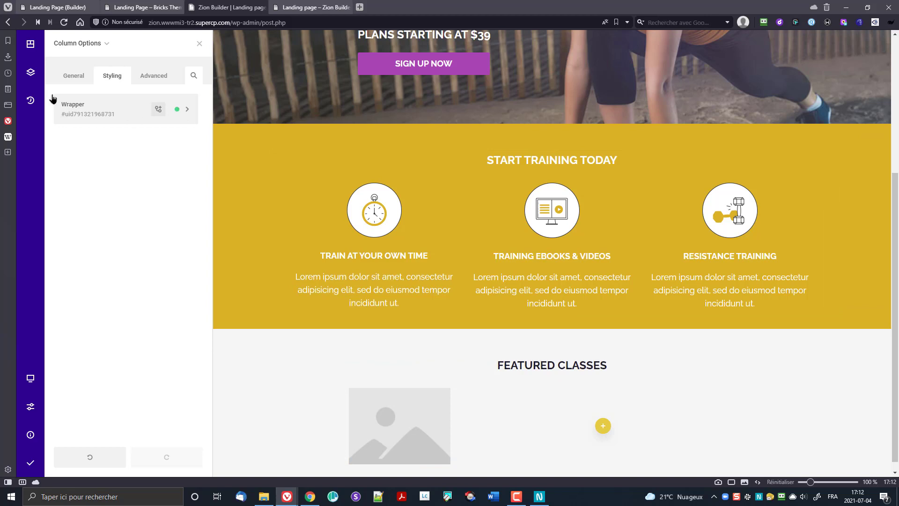
Step: Select the Image from Tree view and discard its wrapper padding and margin values
click(31, 72)
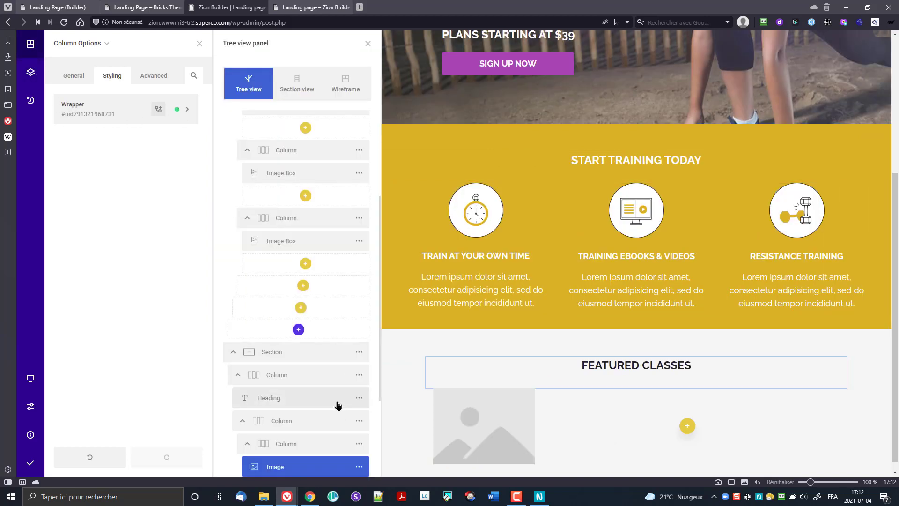
click(88, 49)
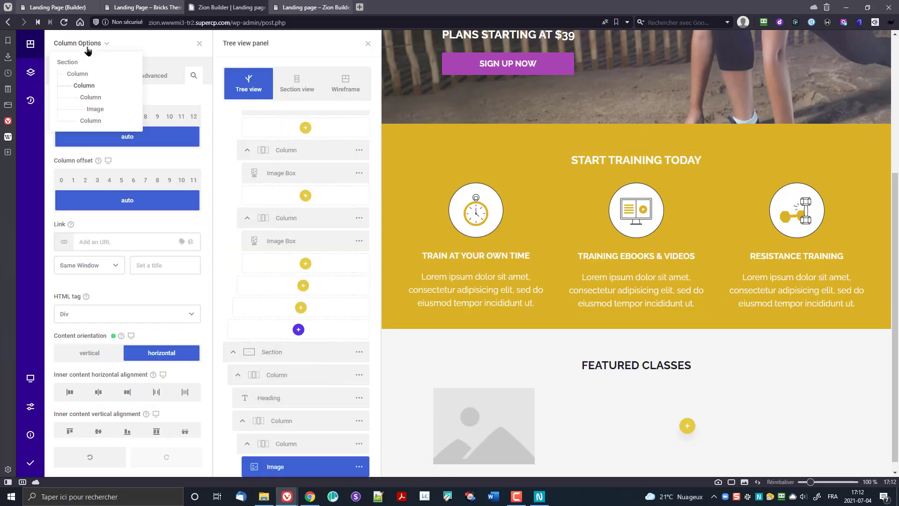
click(94, 109)
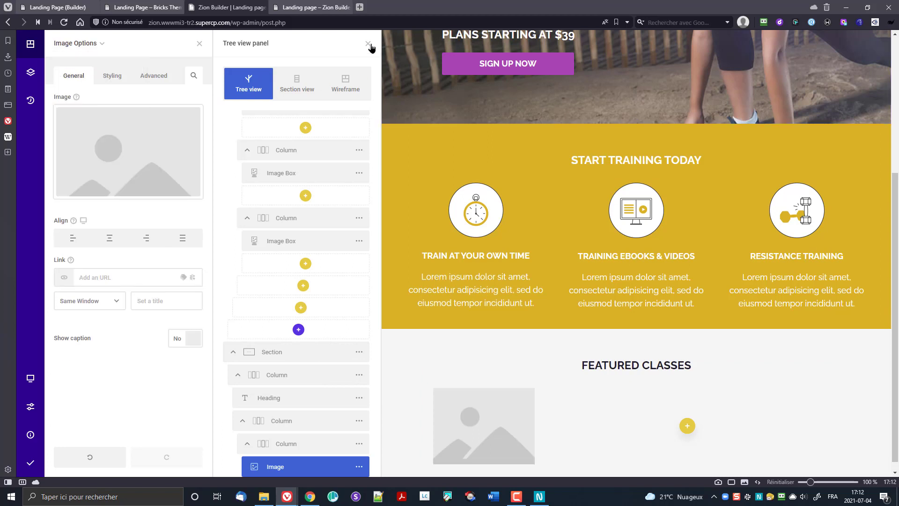
click(369, 45)
click(113, 77)
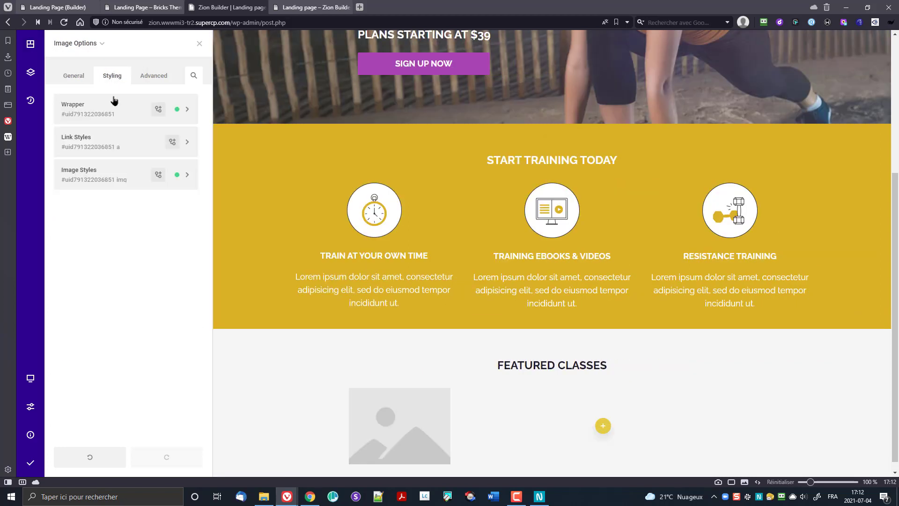
click(114, 114)
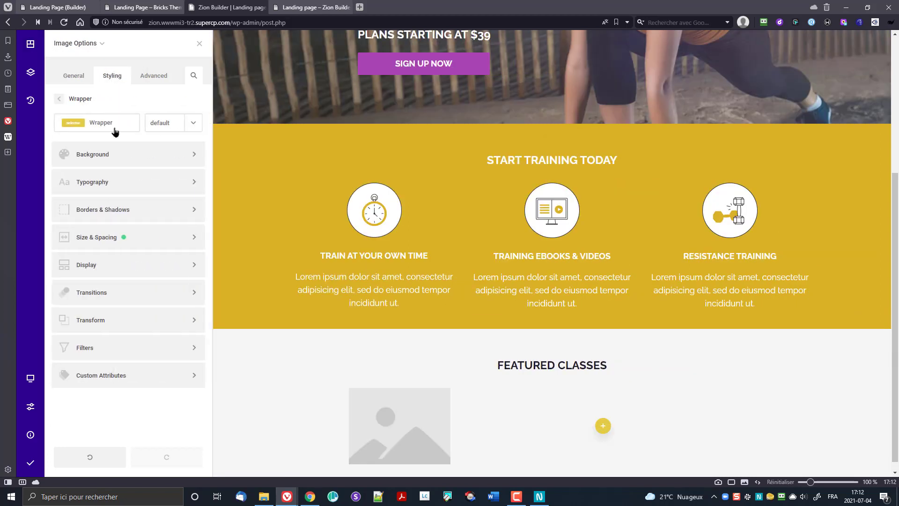
click(116, 241)
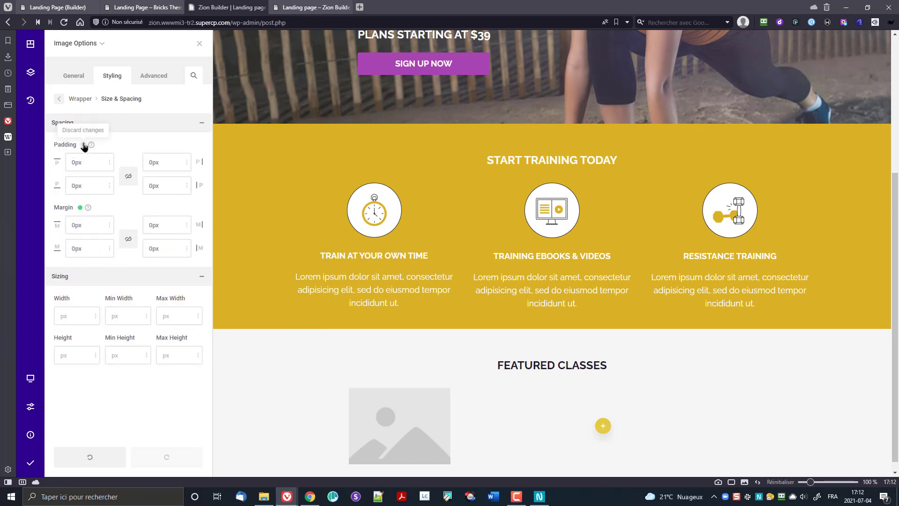
click(85, 145)
click(80, 207)
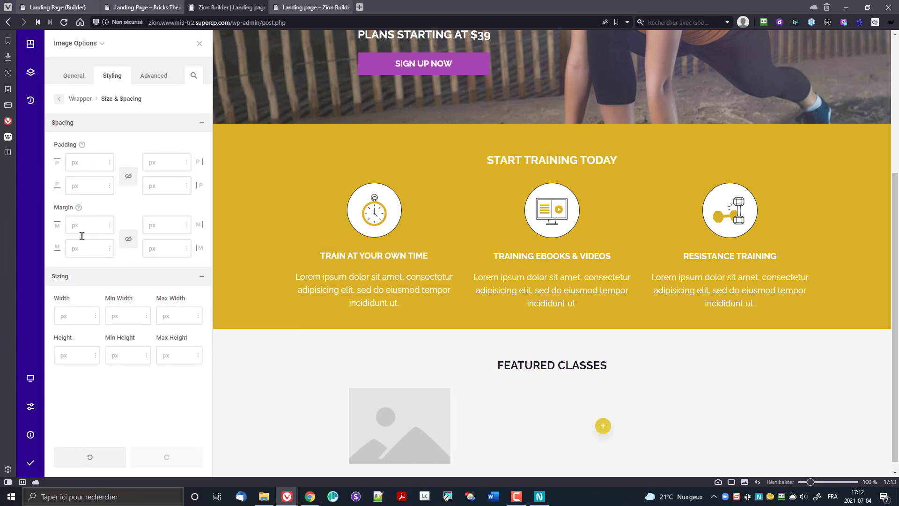
Step: Discard the Size & Spacing changes in the image's own Image styles
click(81, 98)
click(69, 99)
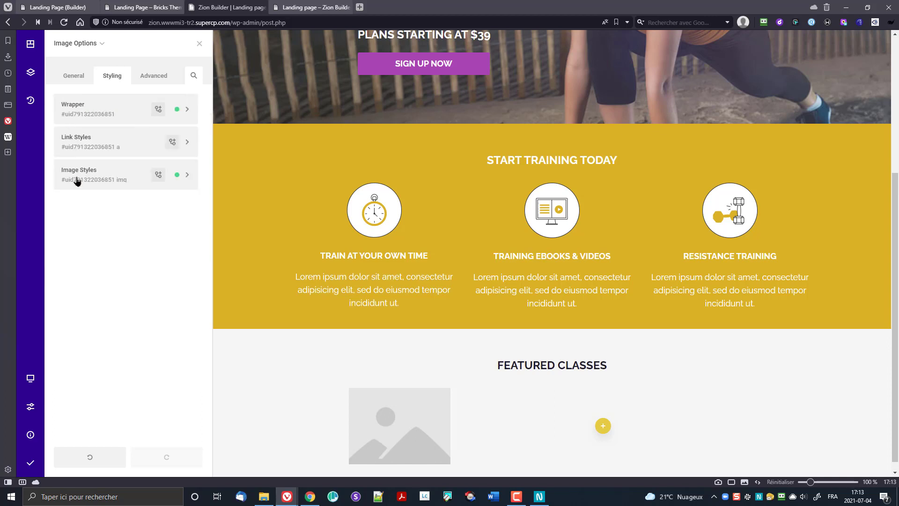
click(77, 178)
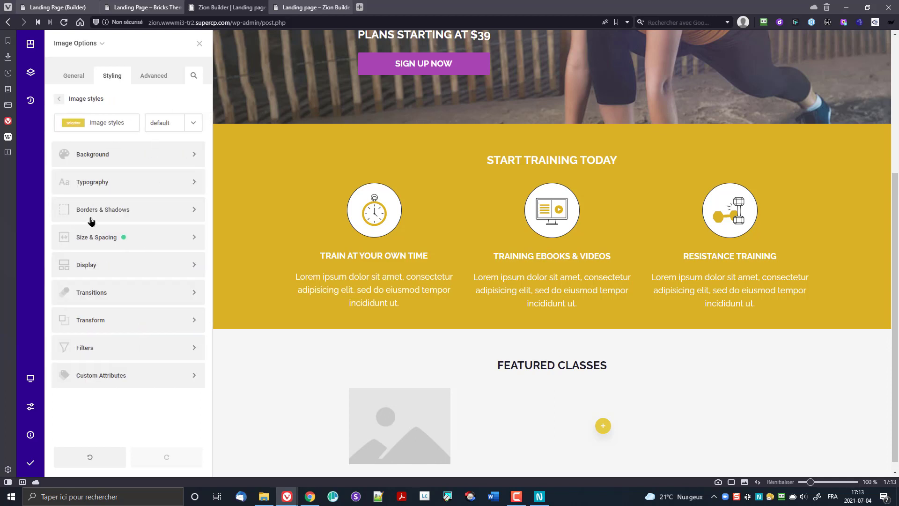
click(124, 237)
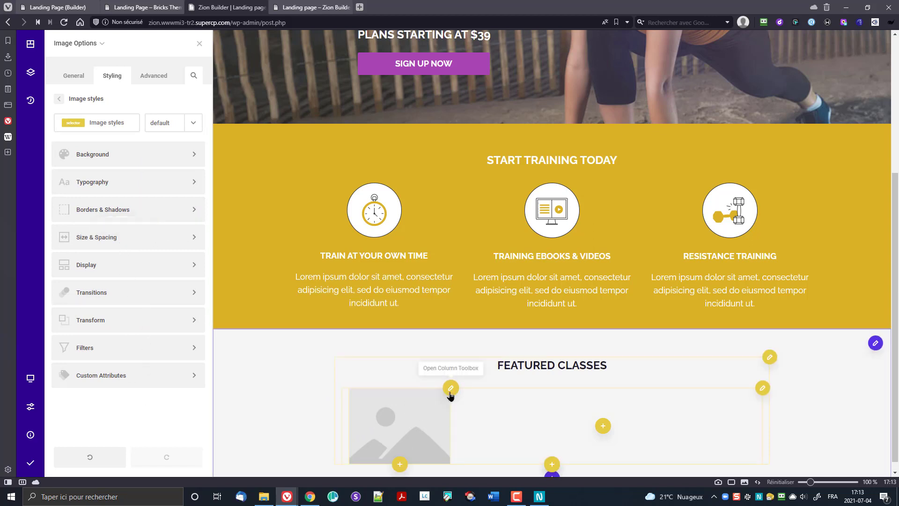
Step: Try left alignment on the image in its general settings, then revert it
mouse_move(70, 44)
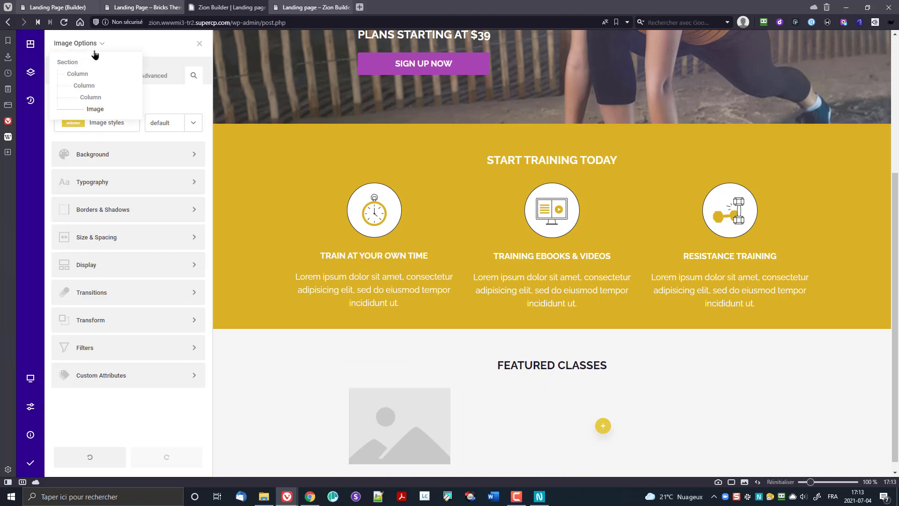
click(74, 75)
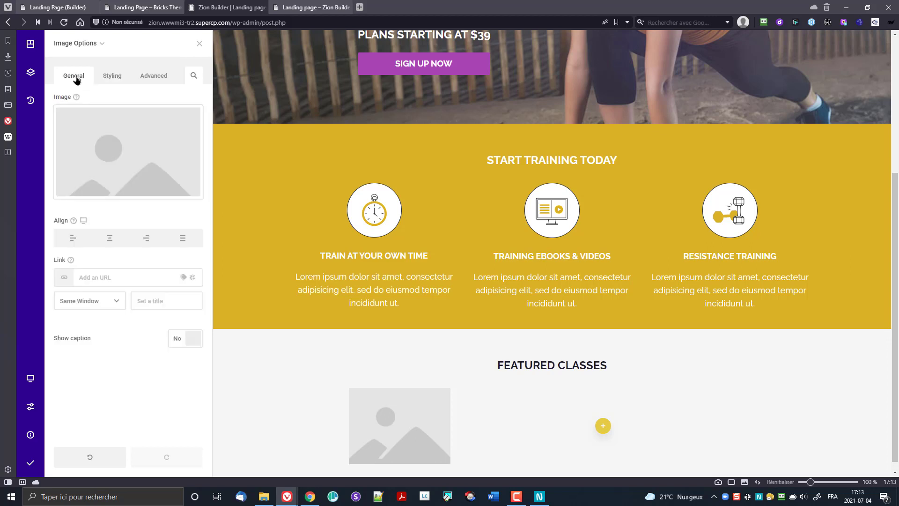
click(77, 242)
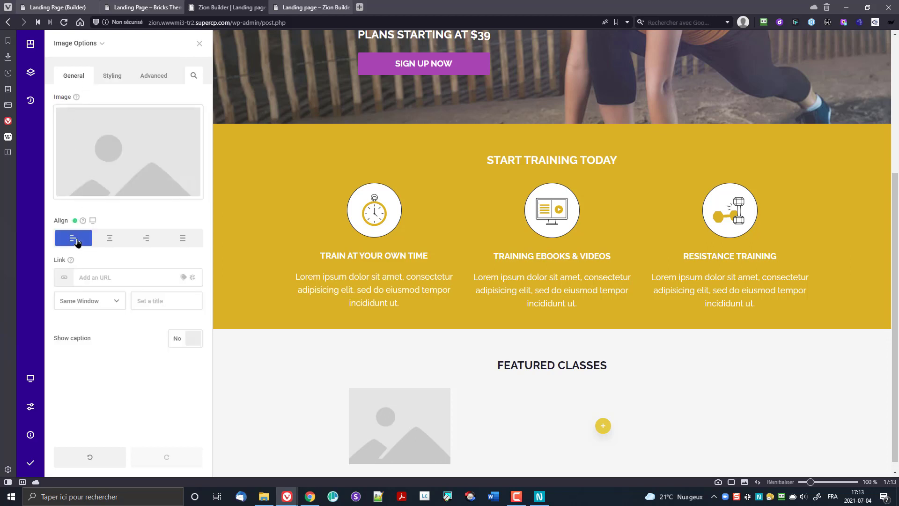
click(78, 241)
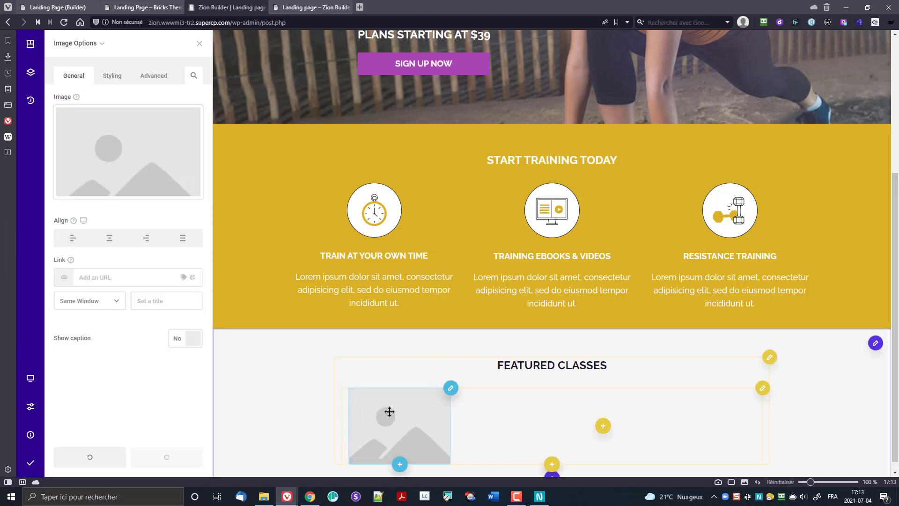
mouse_move(197, 168)
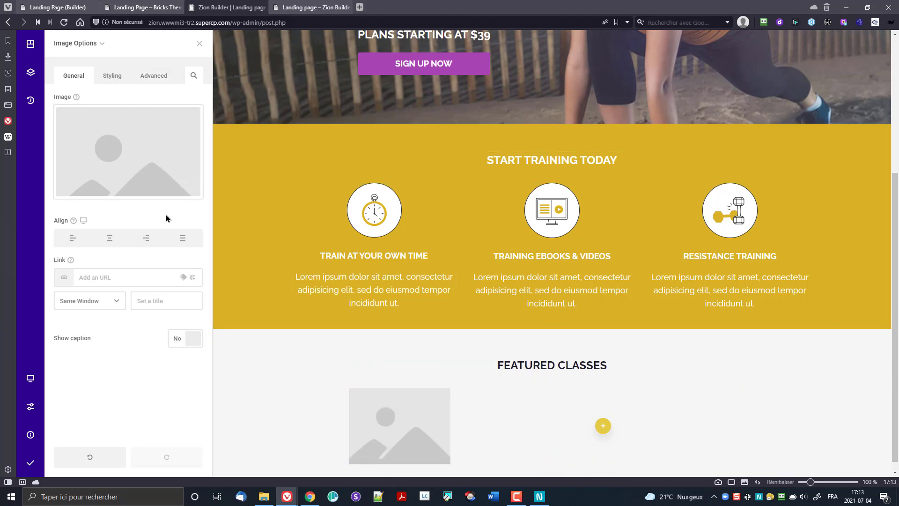
mouse_move(88, 44)
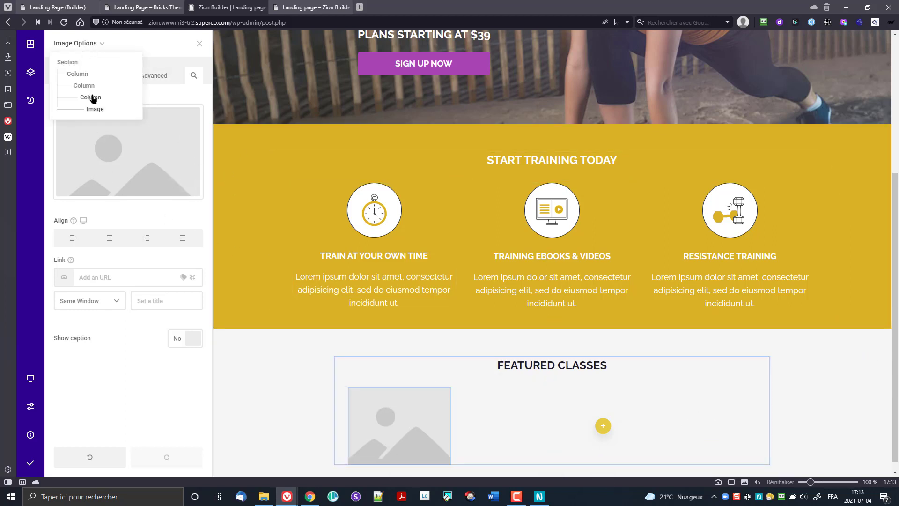
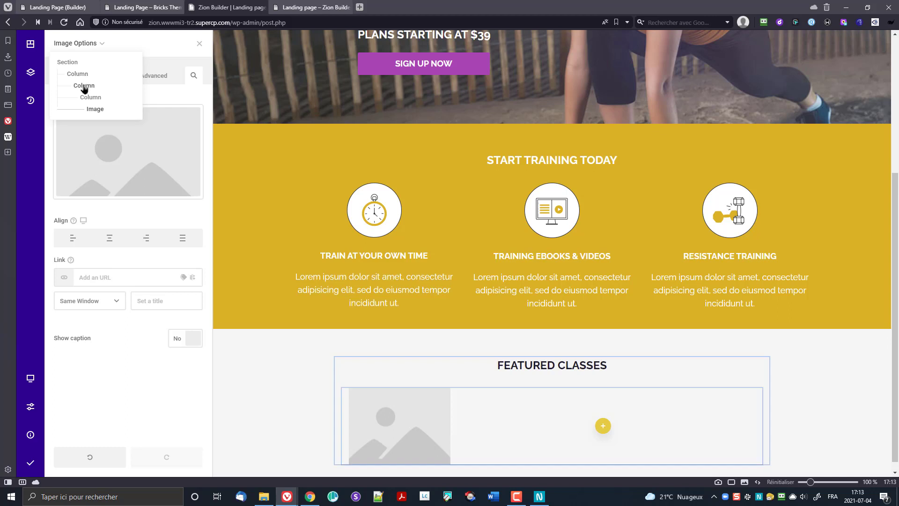
Step: In Tree view, rename the inner Column under the heading to Row and edit its settings
click(30, 72)
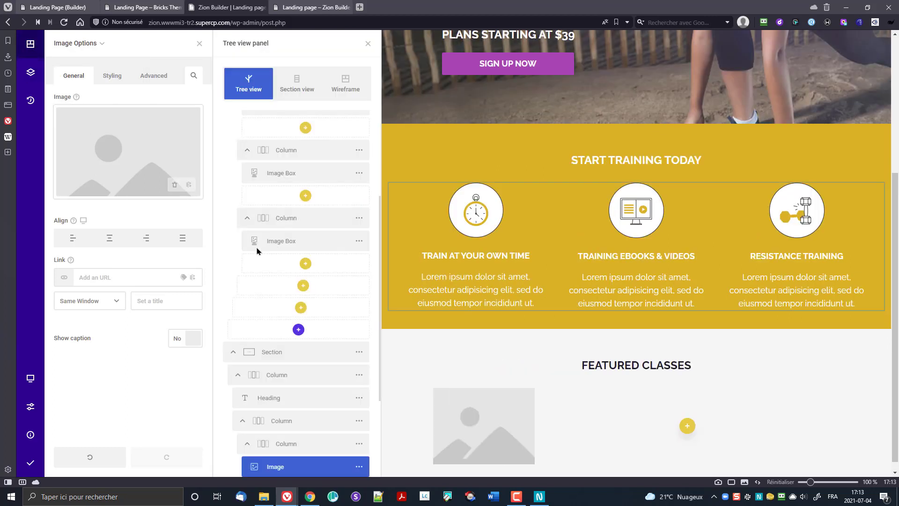
scroll(303, 319, down, 3)
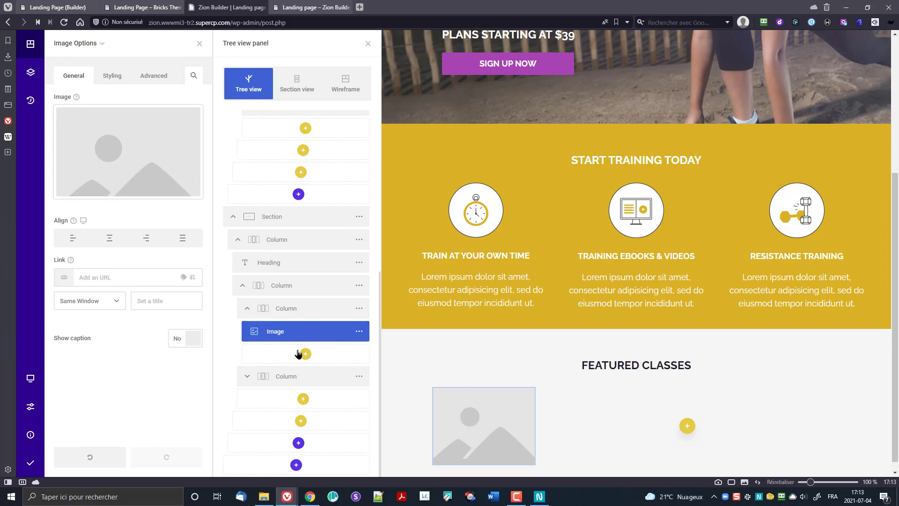
click(277, 266)
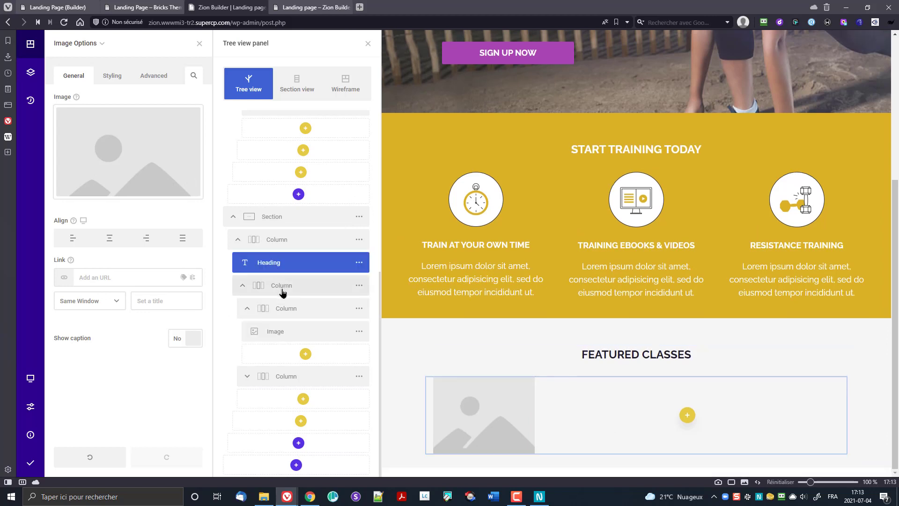
click(283, 291)
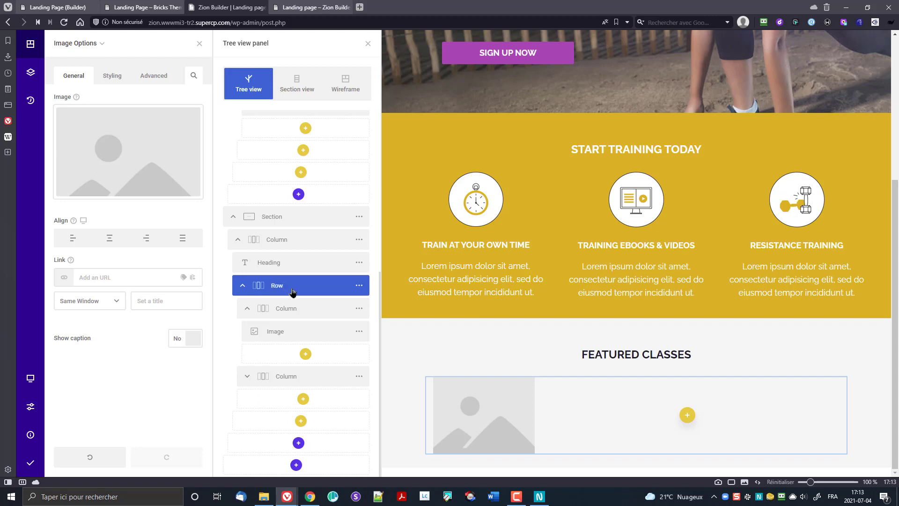
click(297, 310)
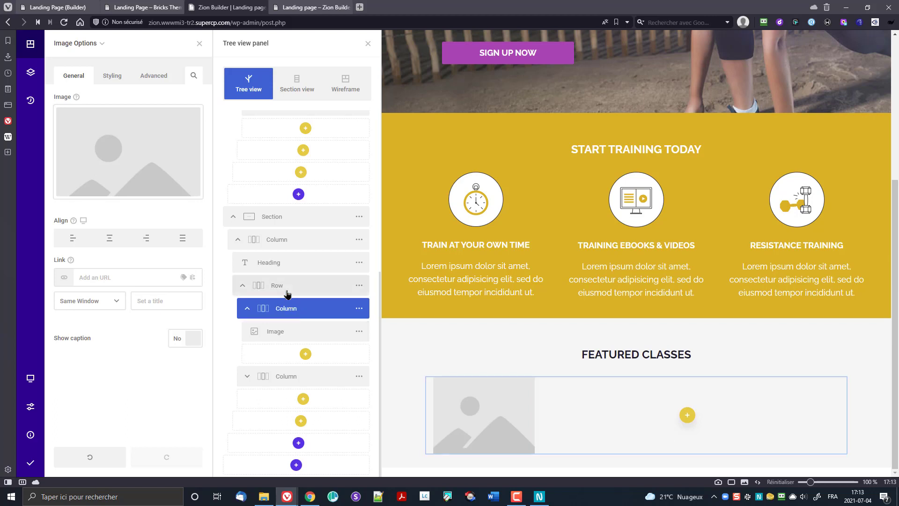
click(287, 294)
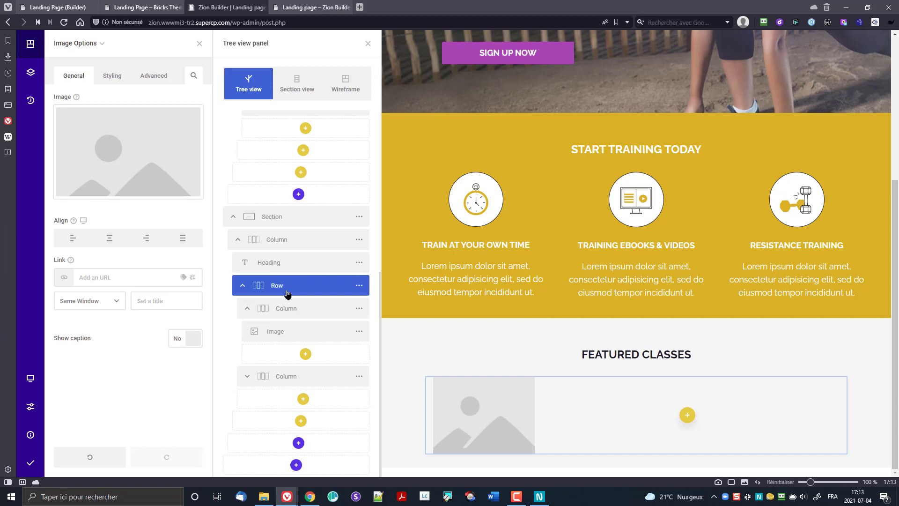
click(359, 285)
click(397, 185)
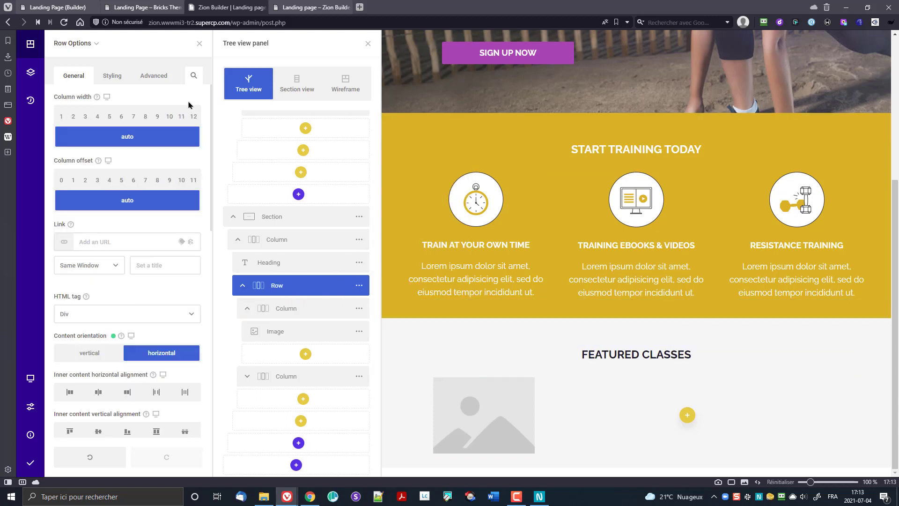
Step: Set the Row's wrapper padding to 0 on all sides
click(112, 77)
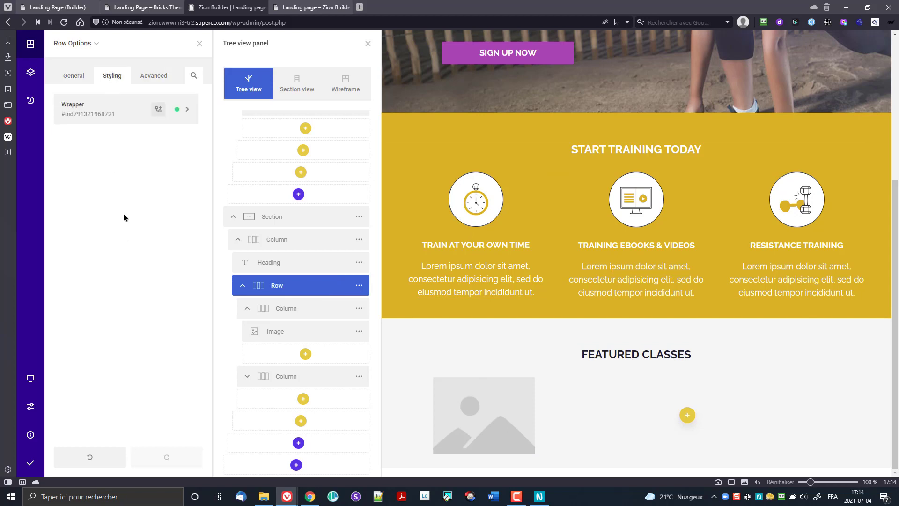
click(120, 114)
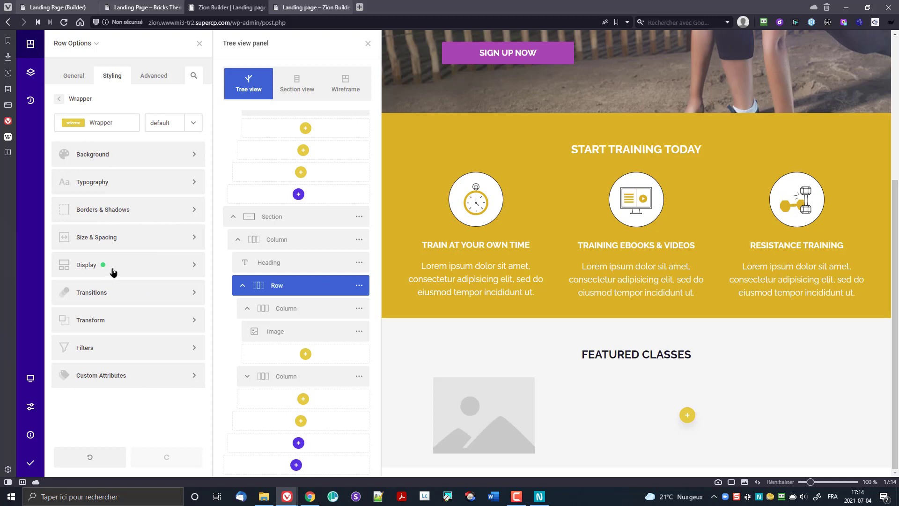
click(114, 238)
click(128, 177)
click(127, 239)
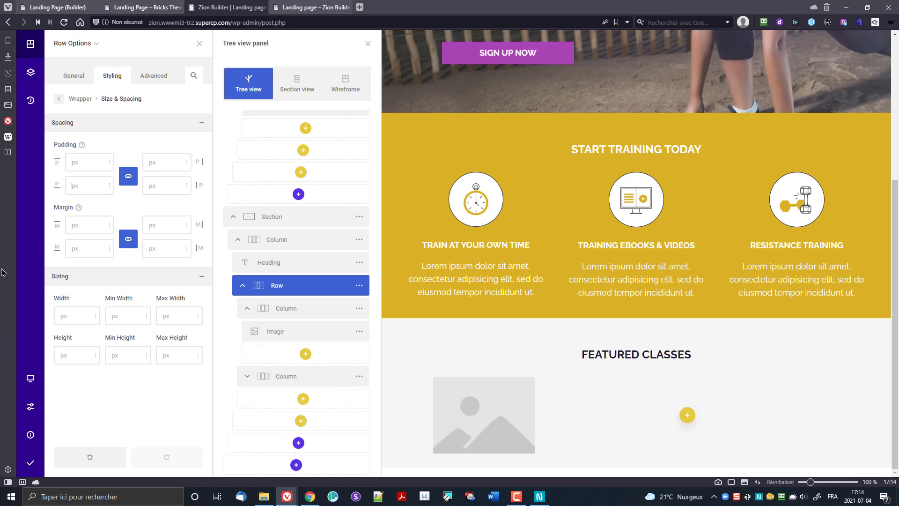
text(0)
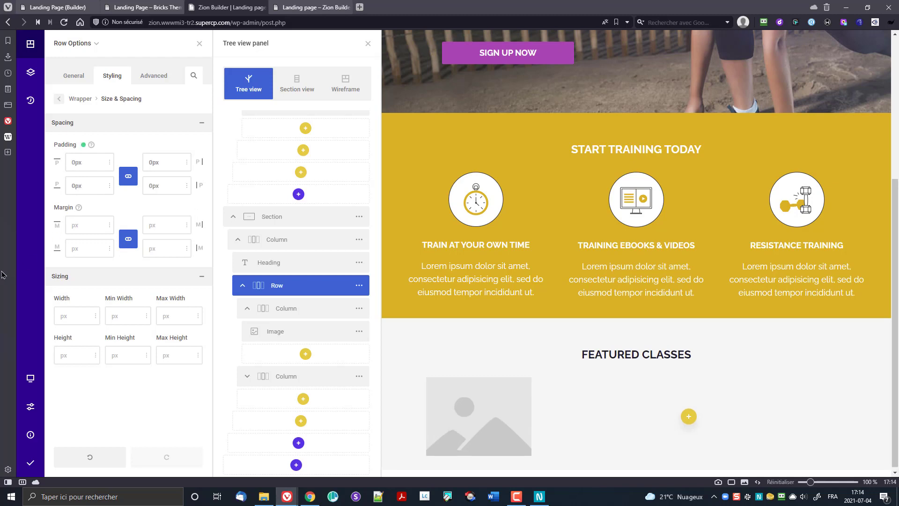
click(129, 240)
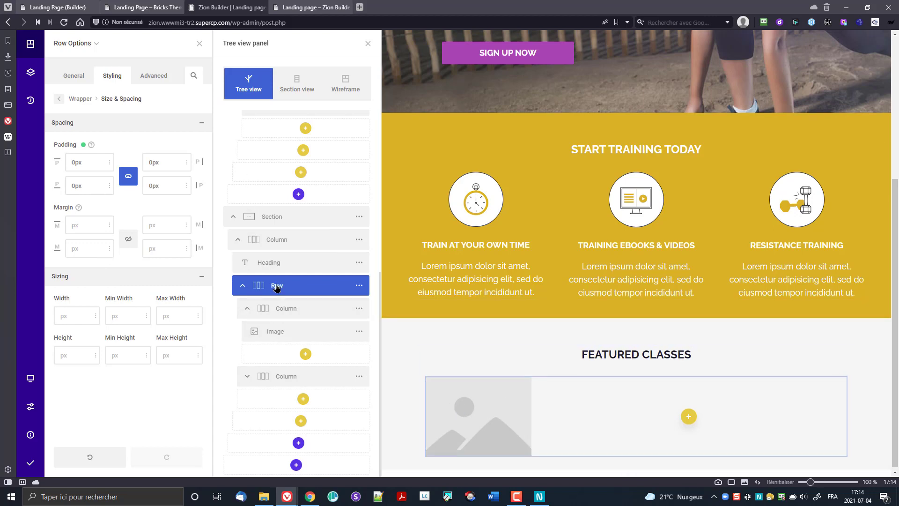
Step: Set the image column to 28.448% width and open the media library for its image placeholder
click(294, 310)
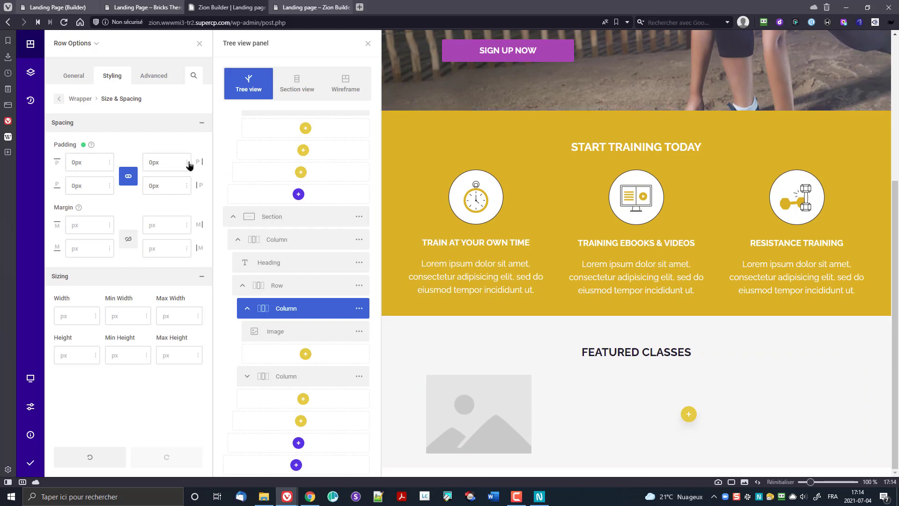
click(359, 310)
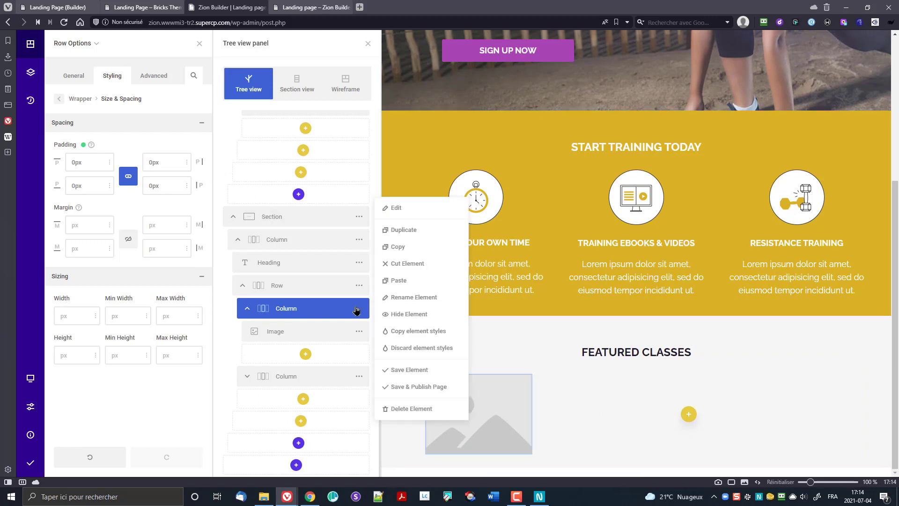
click(396, 208)
click(112, 76)
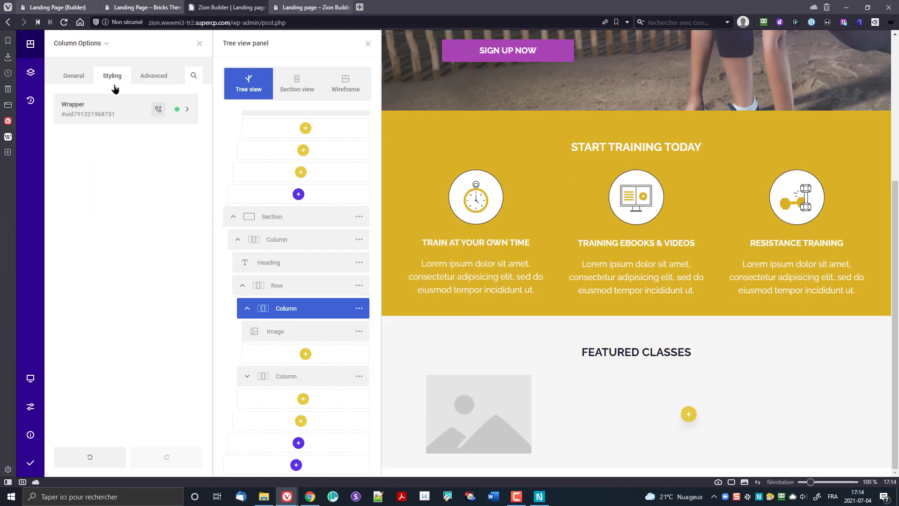
click(123, 115)
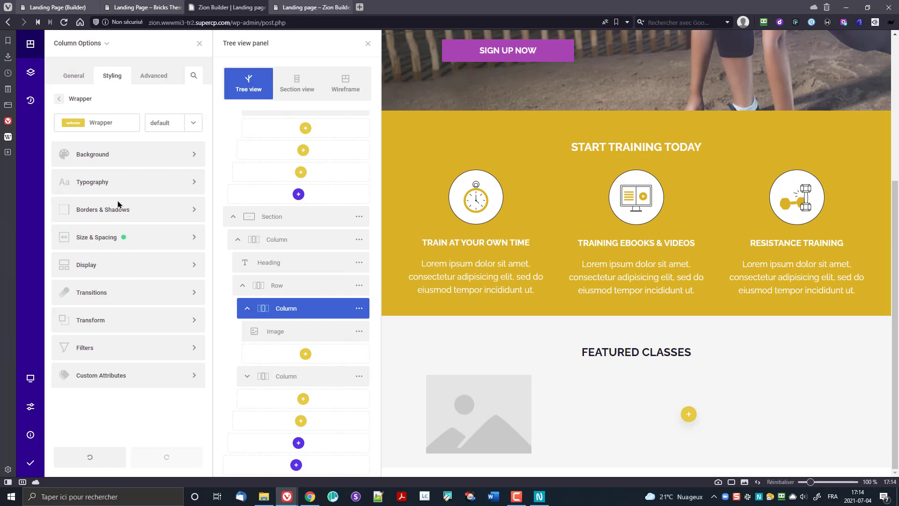
click(137, 246)
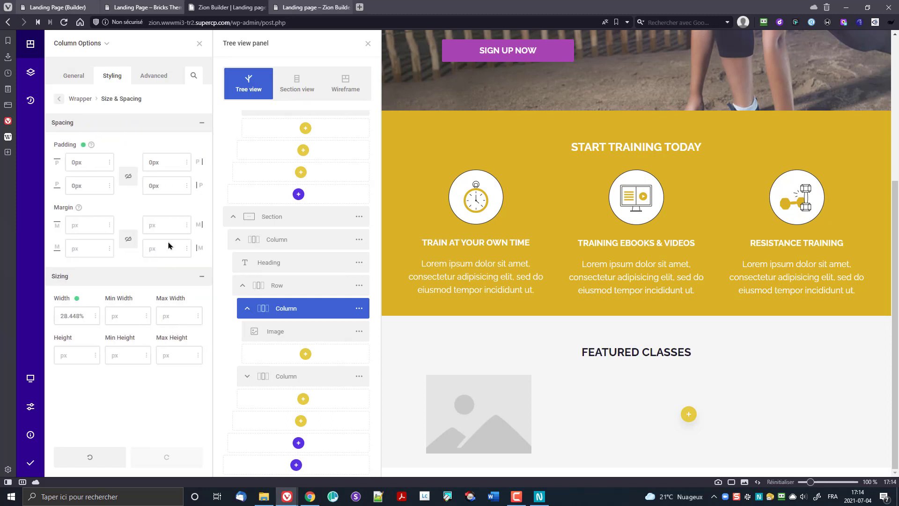
click(493, 414)
click(157, 171)
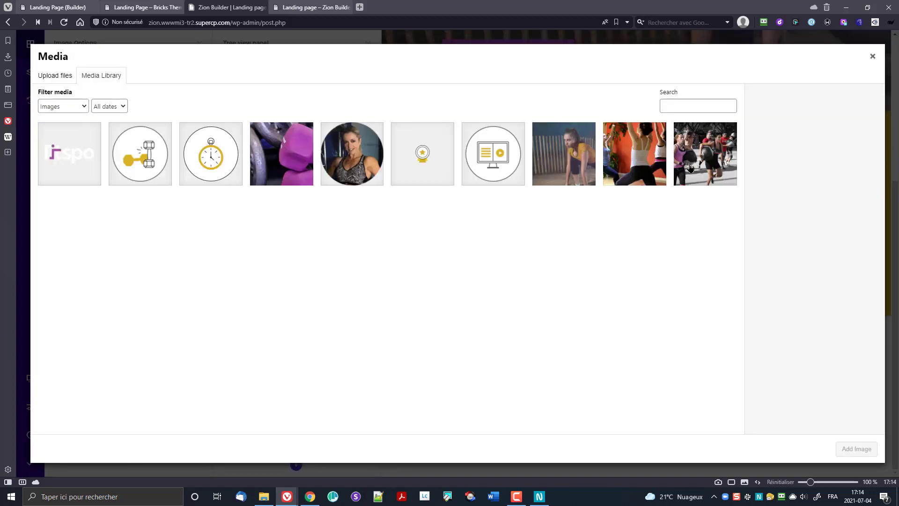
Step: Insert the orange yoga photo into the image element
click(698, 162)
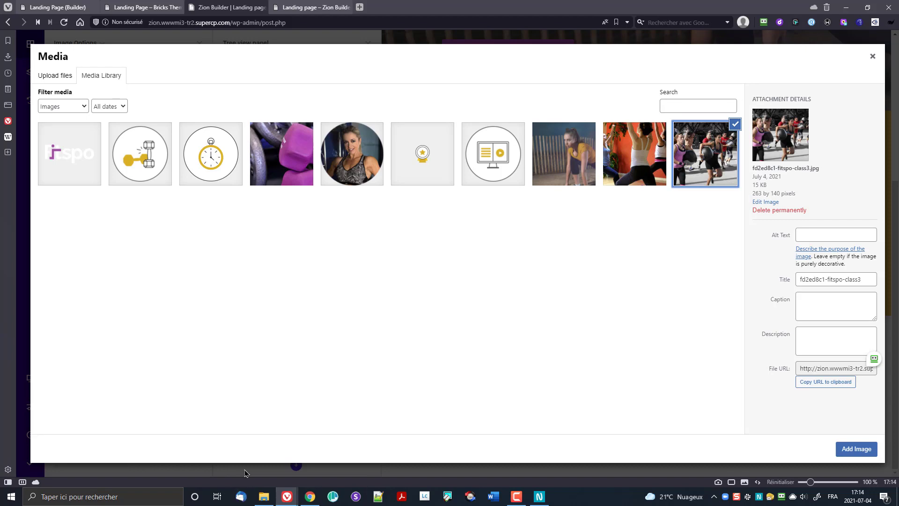
click(618, 163)
click(857, 449)
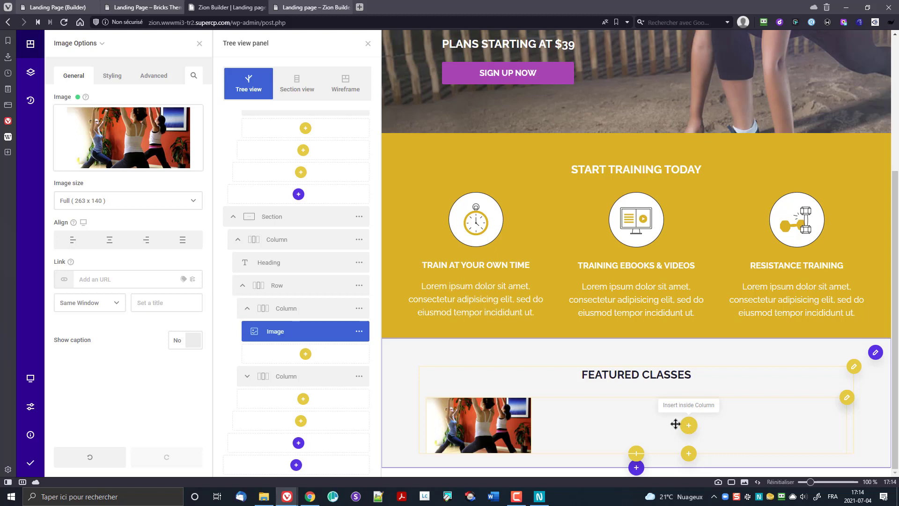
Step: Add a Heading element in the empty second column beside the photo
click(592, 423)
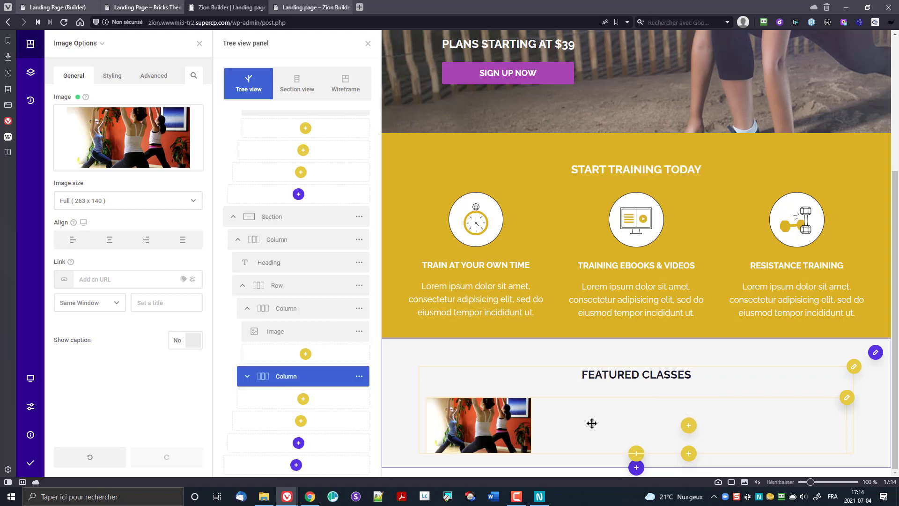
click(689, 426)
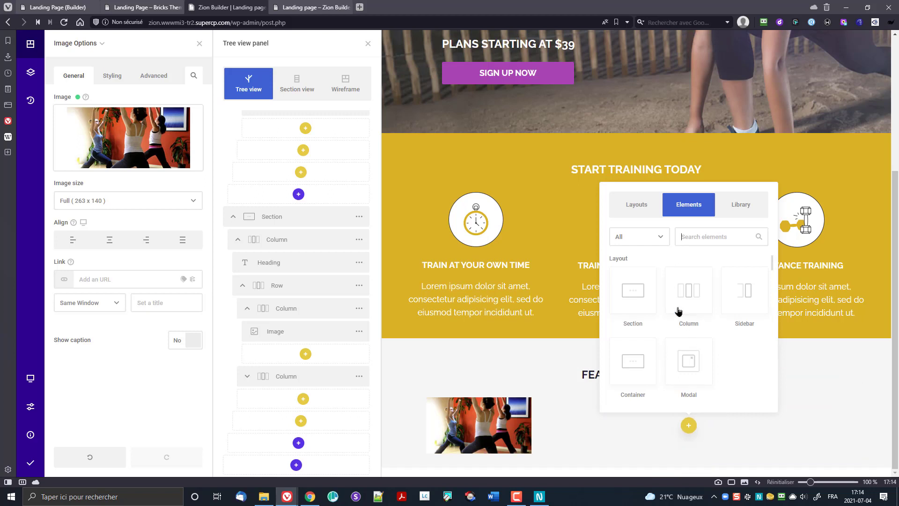
text(he)
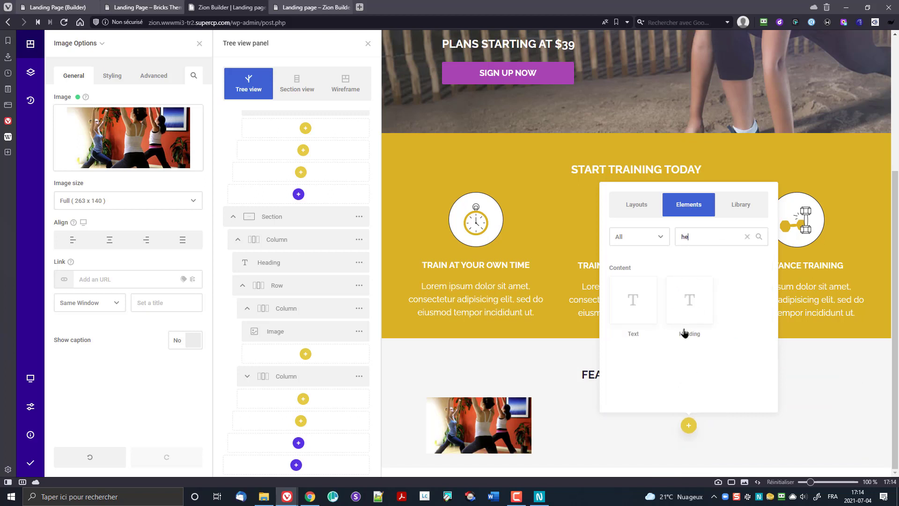
click(684, 302)
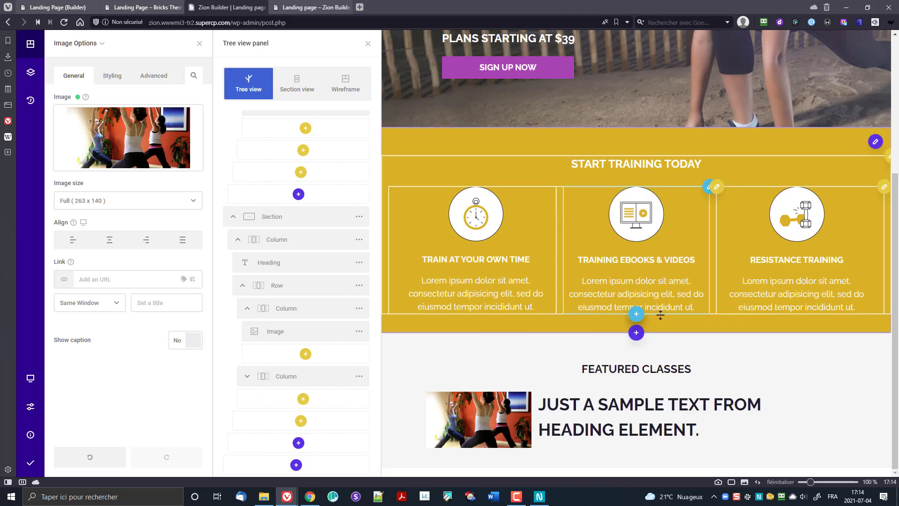
click(580, 426)
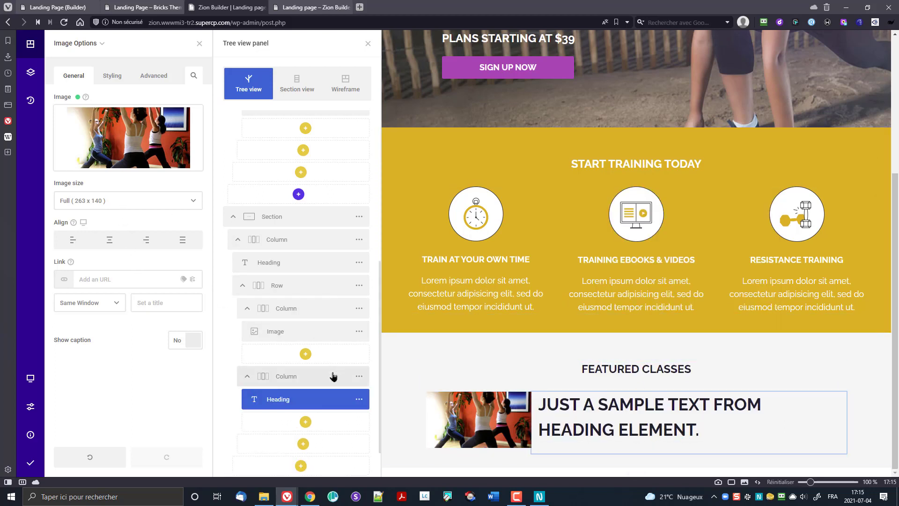
Step: Change the heading text to 'Bikram yoga'
click(357, 399)
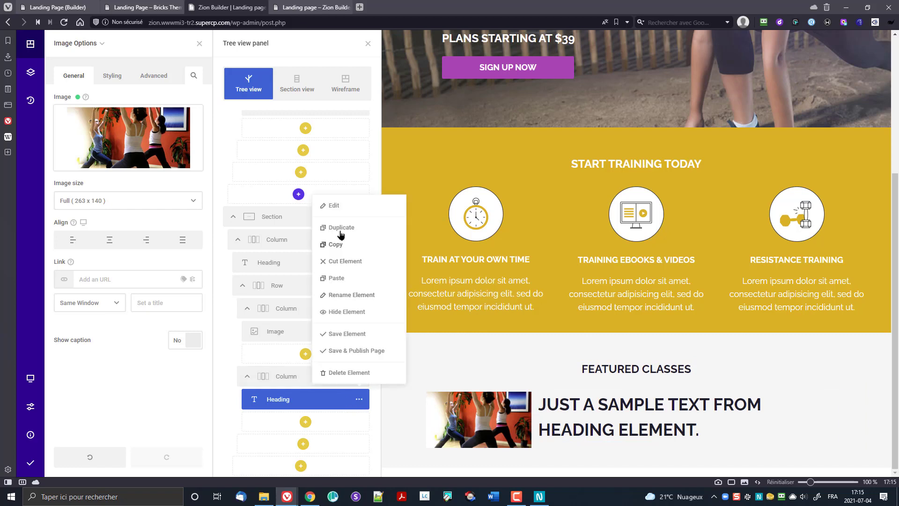
click(334, 205)
click(136, 179)
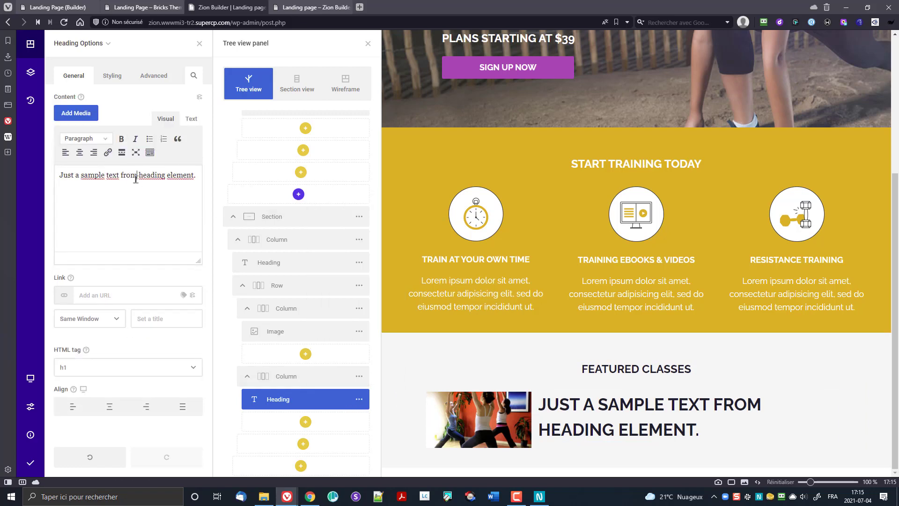
triple_click(135, 179)
text(B)
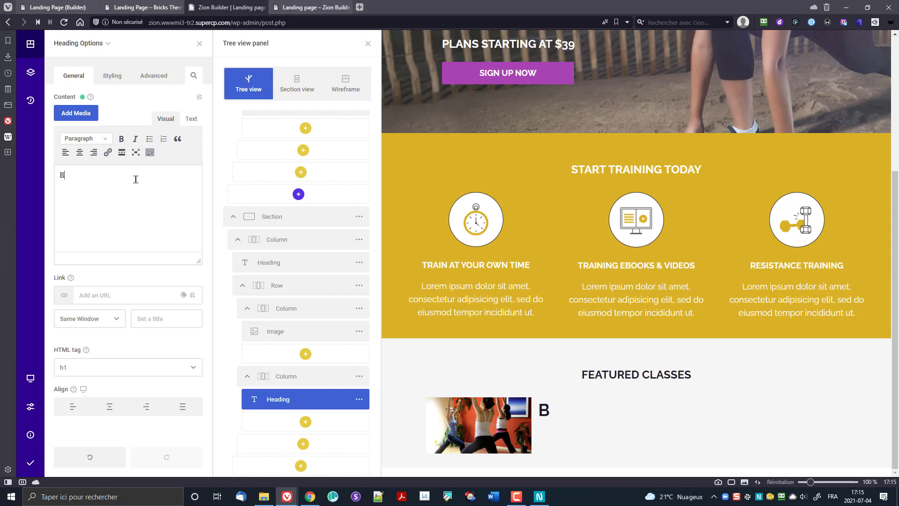
text(ikram )
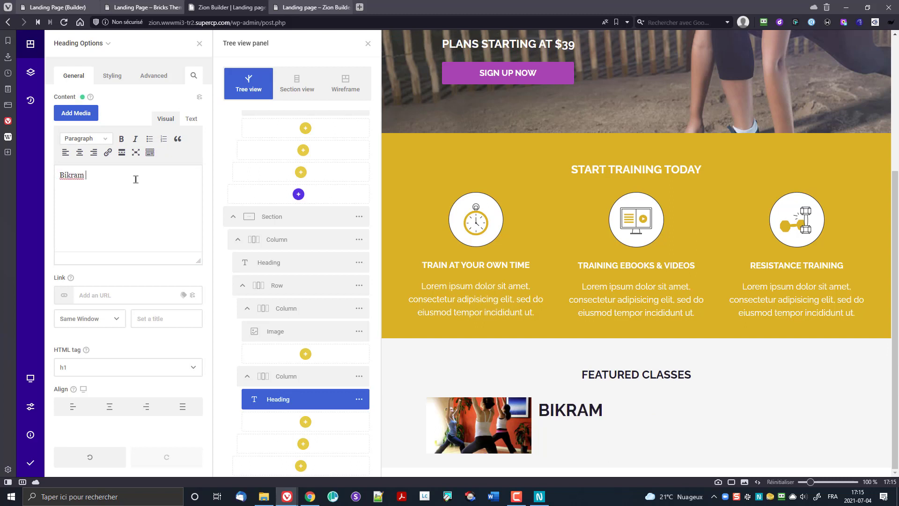
text(yoga)
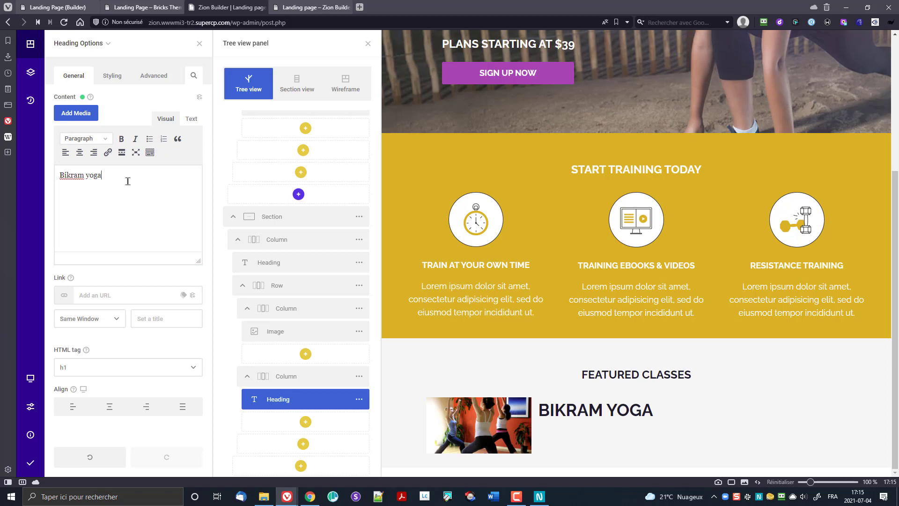
Step: Compare h3 and h2 for the heading, keep h3, and save and publish the page
click(92, 370)
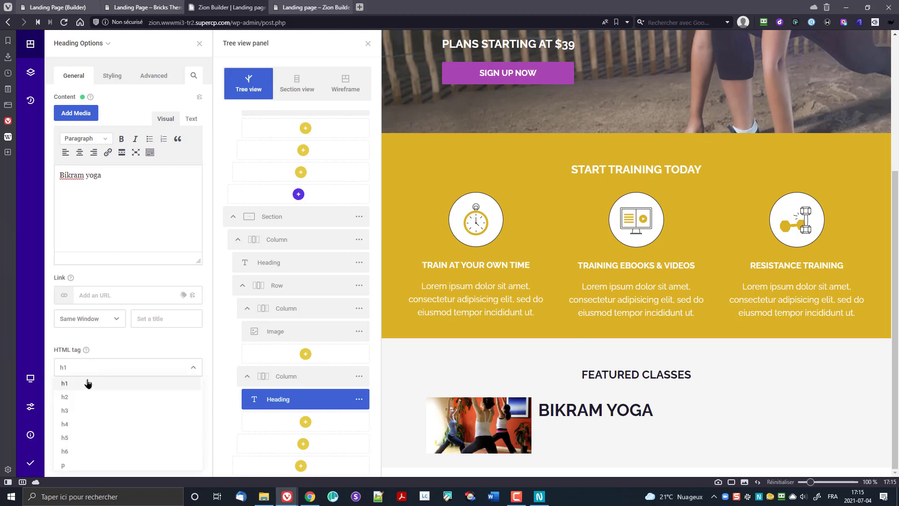
click(84, 410)
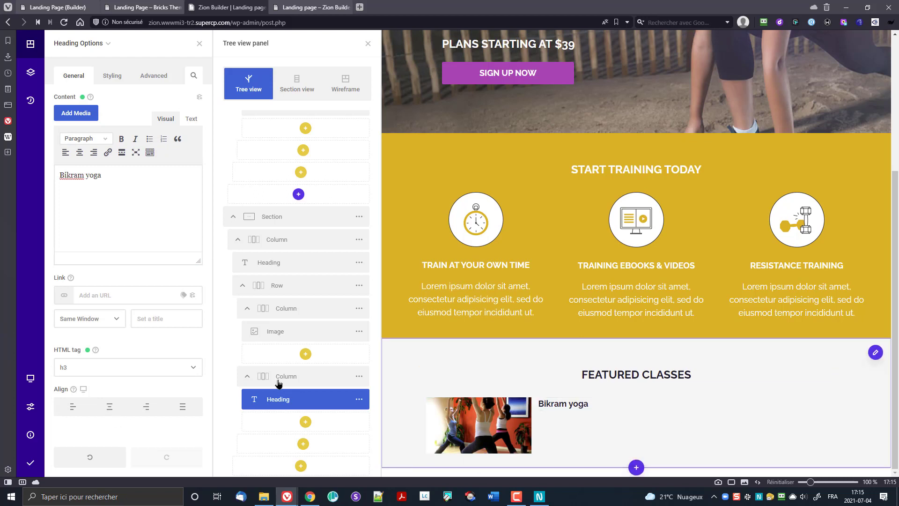
click(91, 368)
click(86, 399)
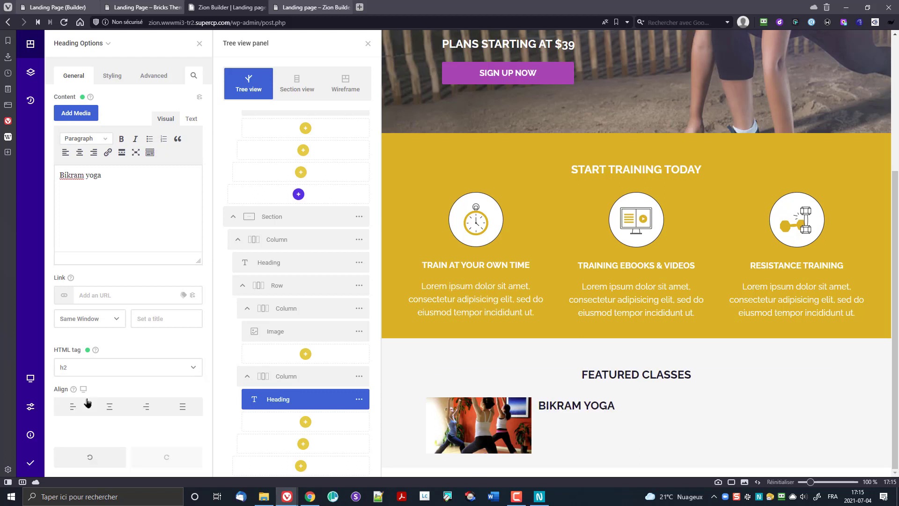
click(85, 369)
click(87, 409)
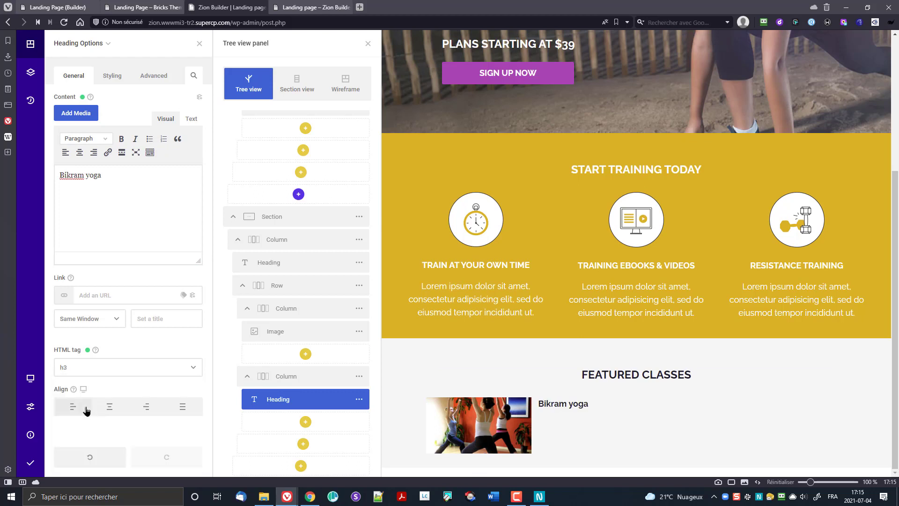
click(30, 464)
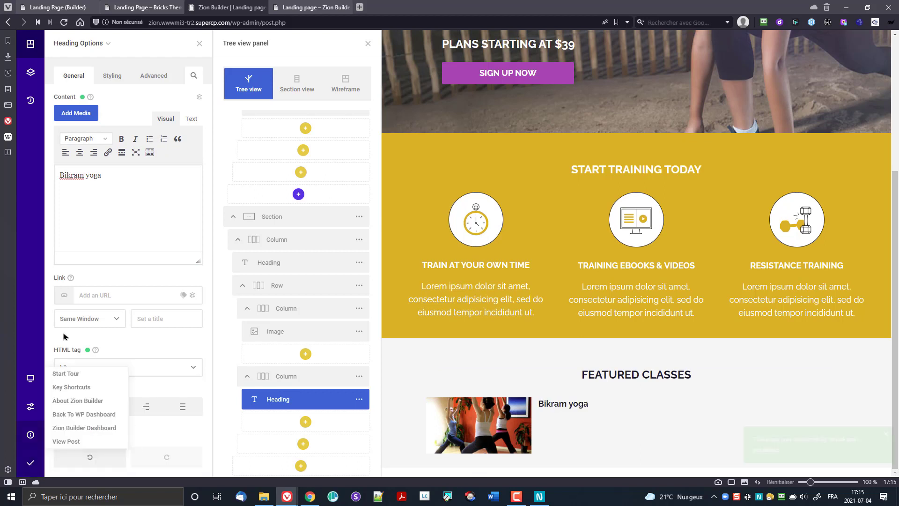
click(297, 5)
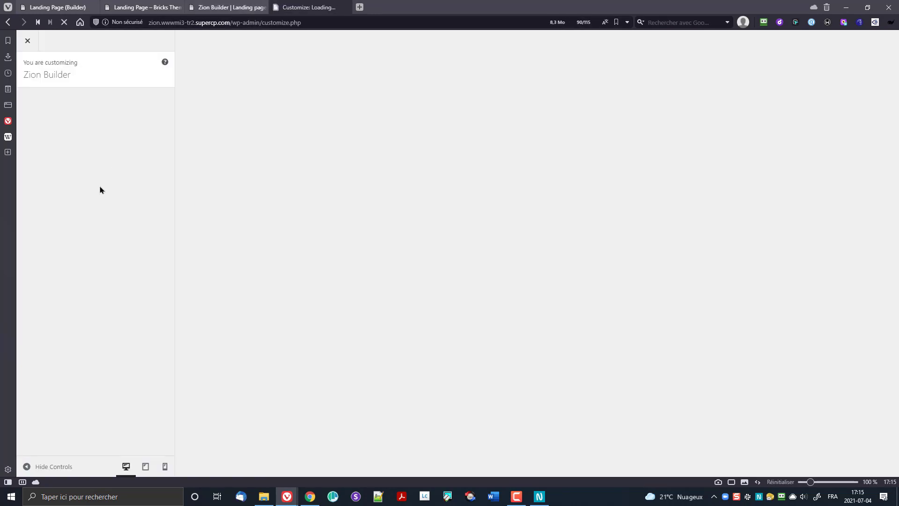
Step: Go to Customizer General > Typography and review the heading font family and H1 size settings
click(77, 167)
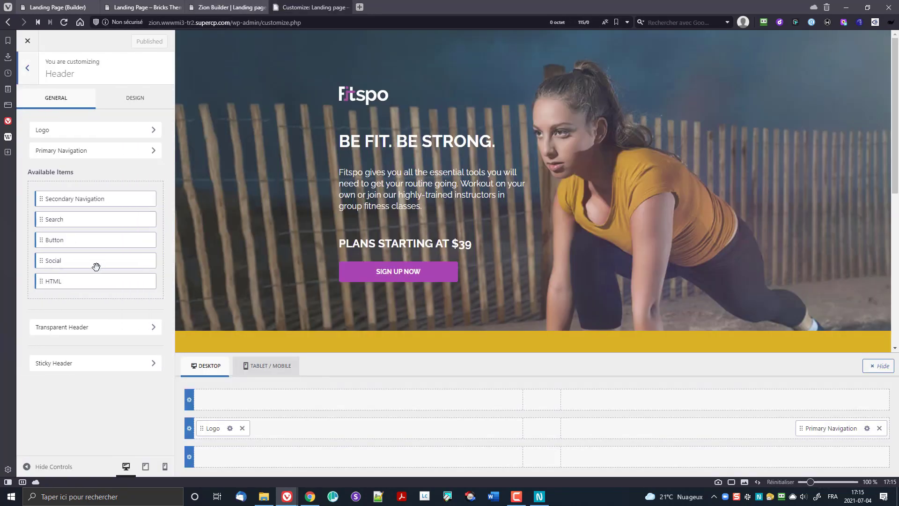
click(28, 69)
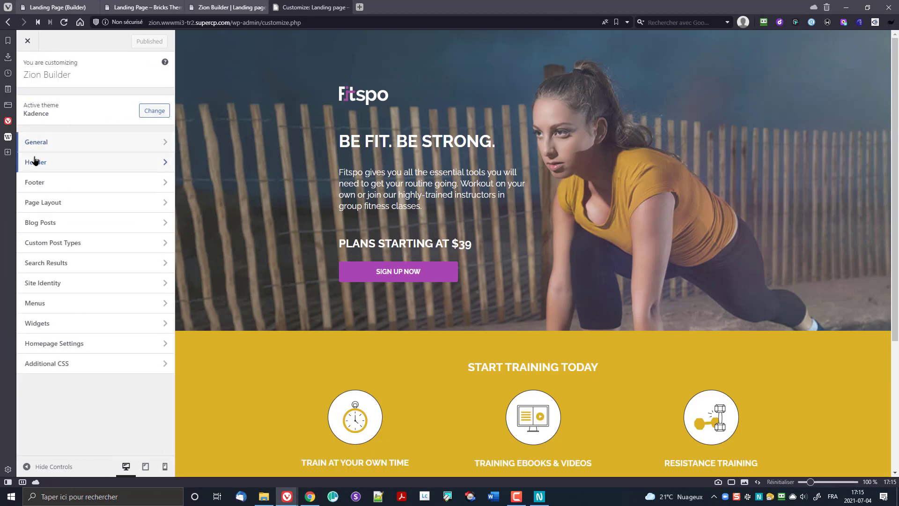
click(40, 146)
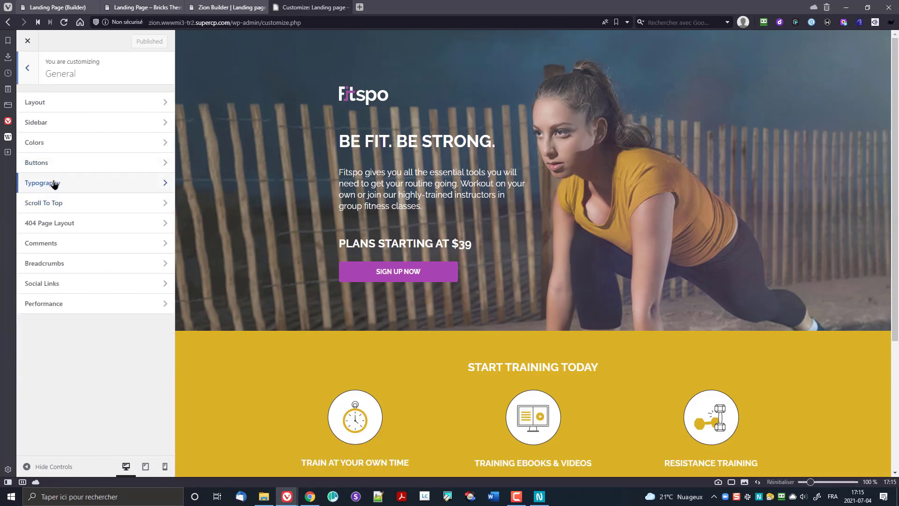
click(55, 183)
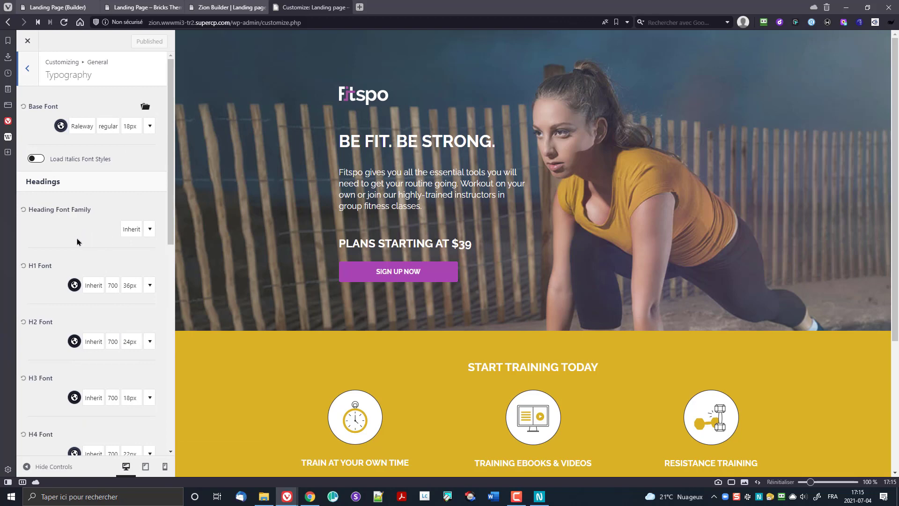
scroll(77, 238, down, 2)
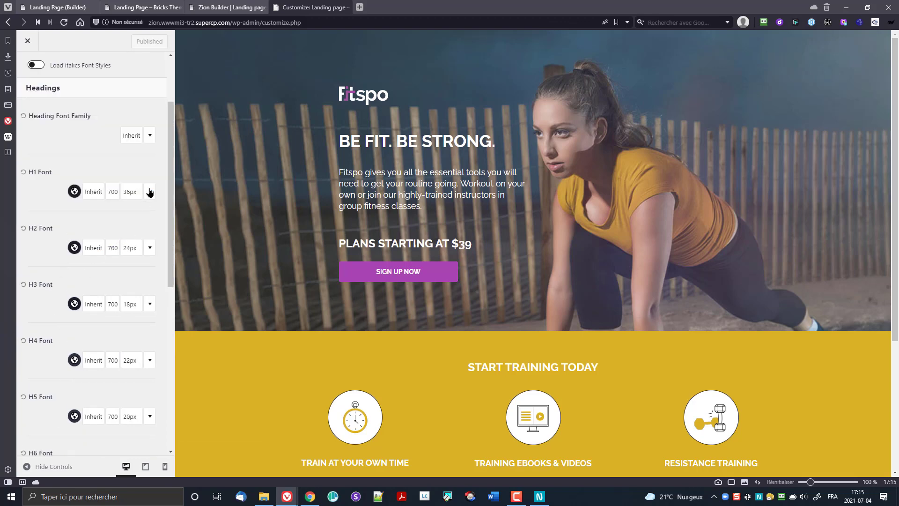
scroll(136, 187, up, 2)
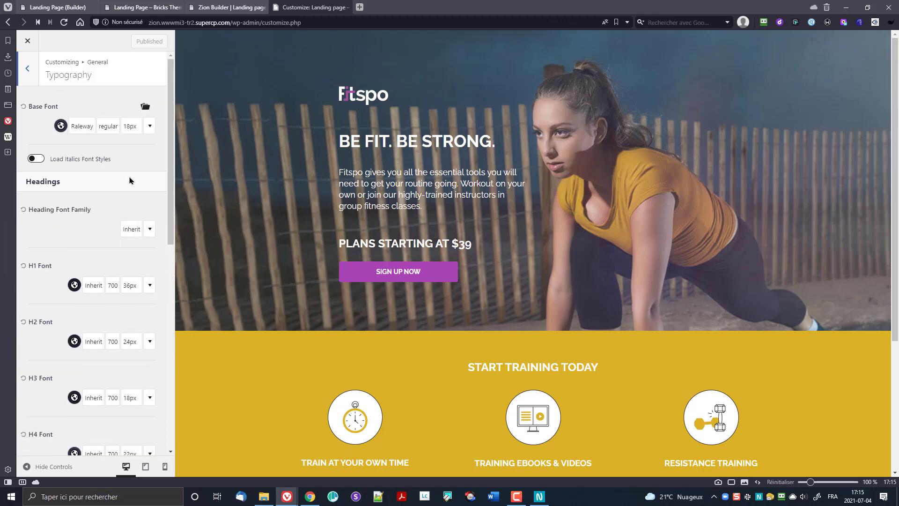
scroll(130, 181, down, 2)
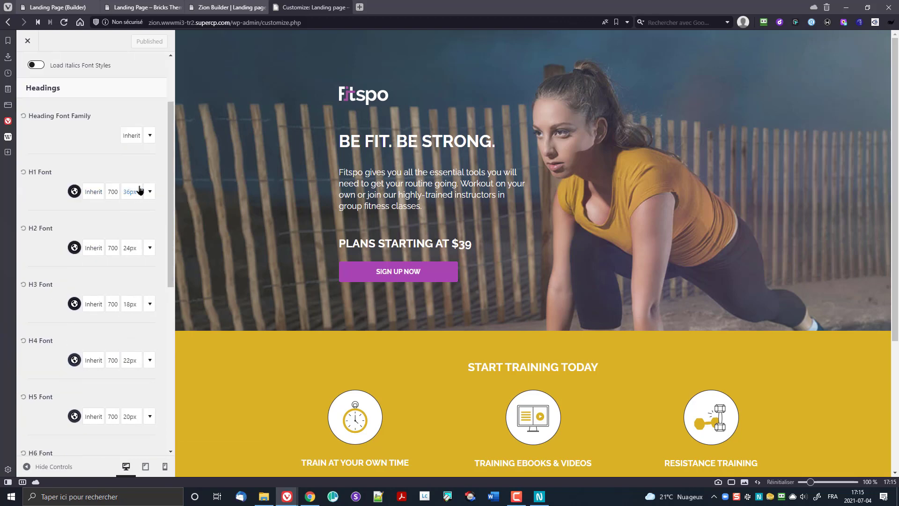
click(149, 137)
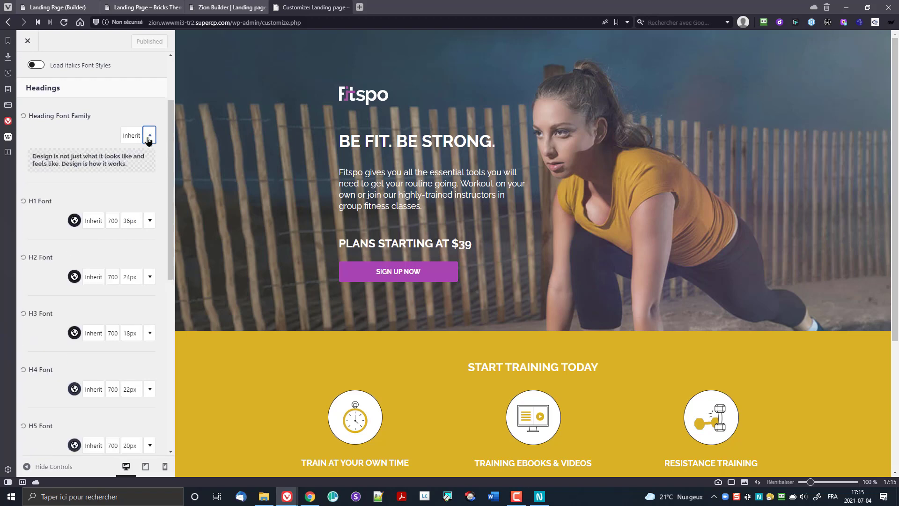
click(149, 136)
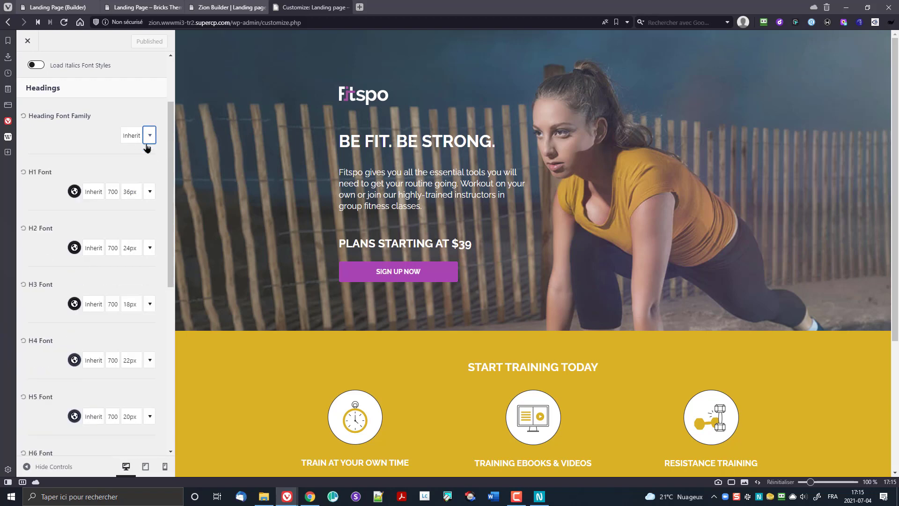
click(149, 192)
click(149, 194)
click(134, 192)
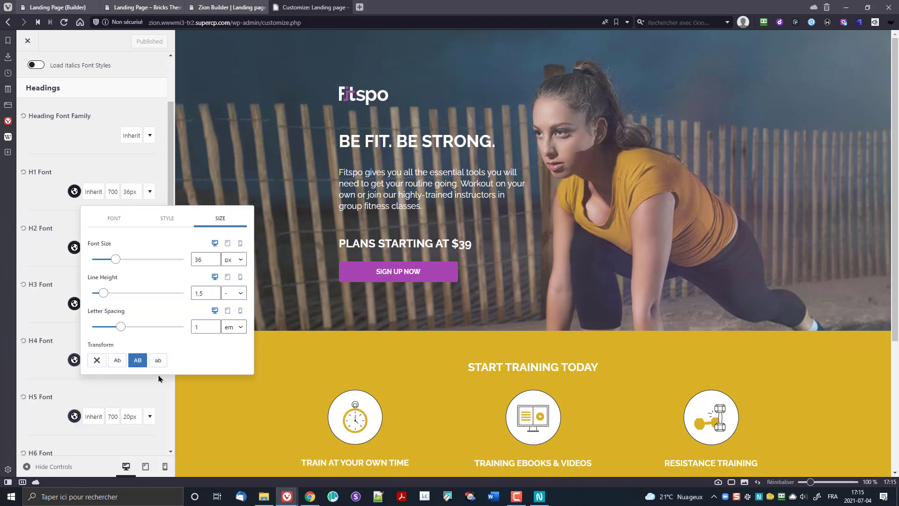
click(35, 252)
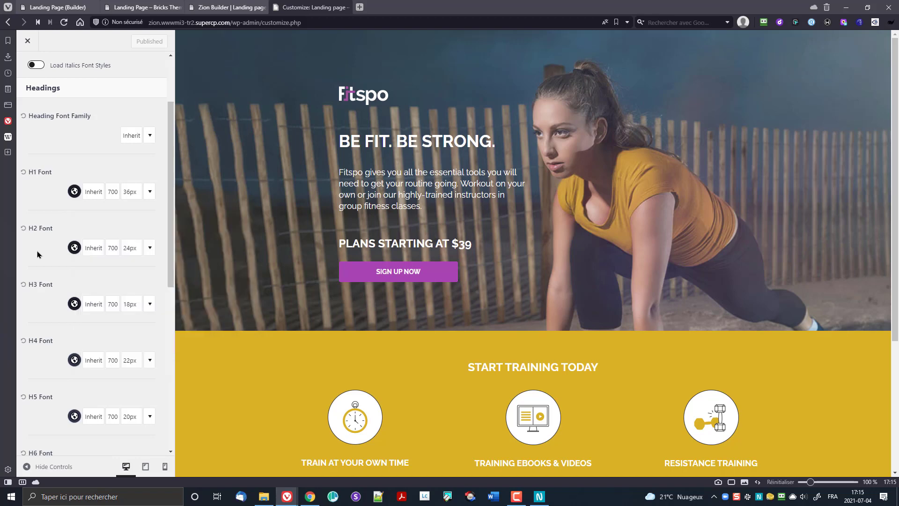
Step: Set H3 headings to uppercase transform and publish the Customizer change
click(130, 250)
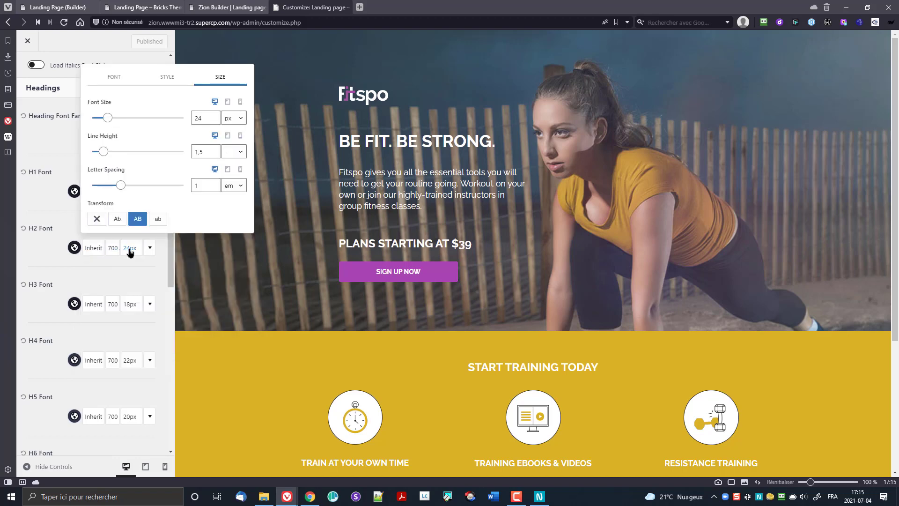
click(46, 262)
click(131, 304)
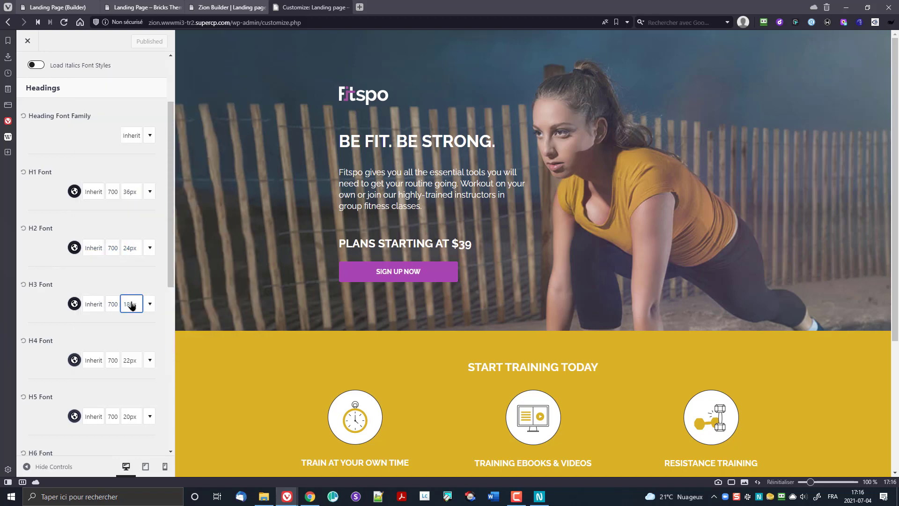
click(138, 276)
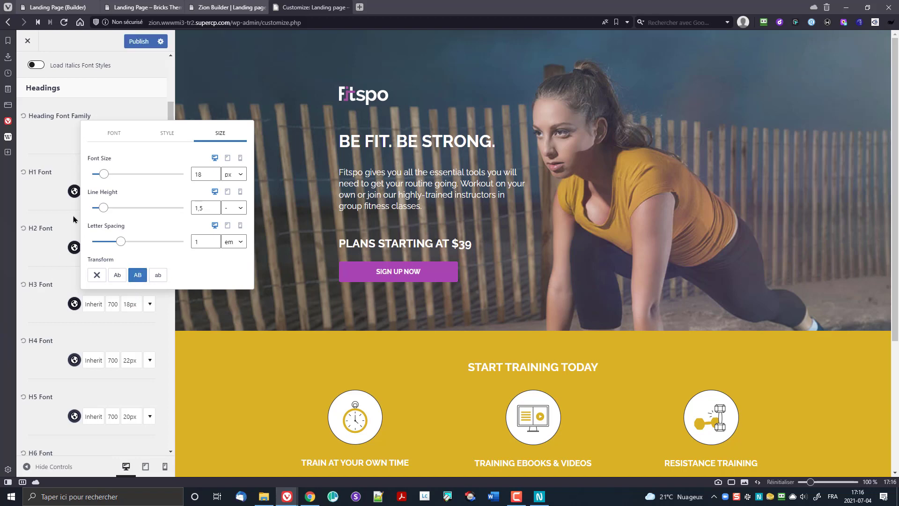
click(139, 42)
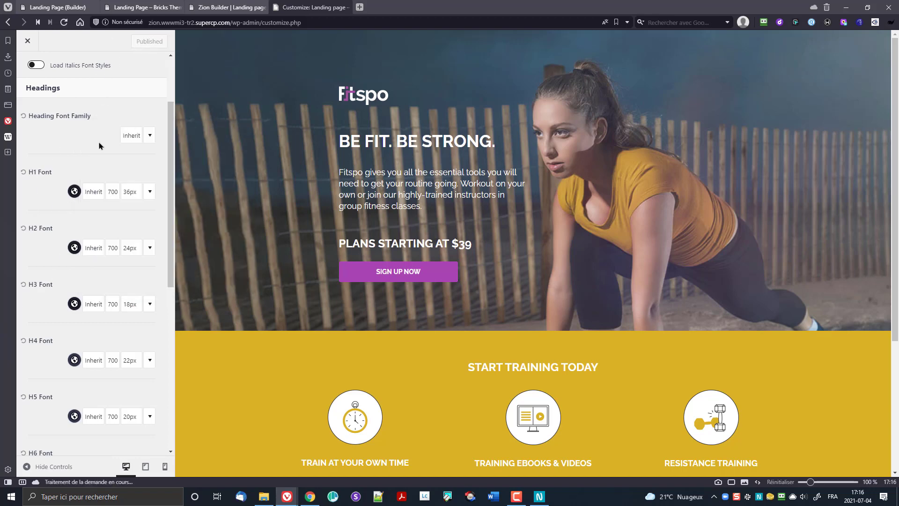
click(221, 6)
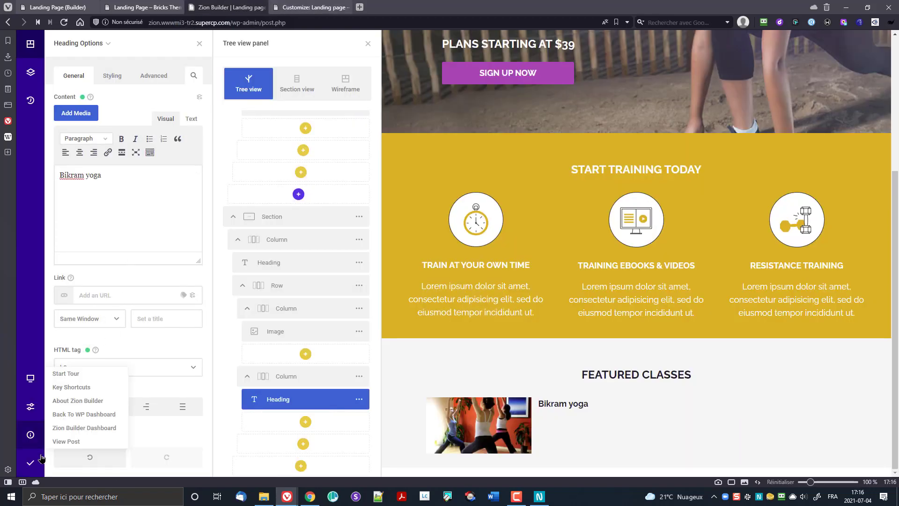
Step: Reload the builder, add a Text element below the BIKRAM YOGA heading, and select its placeholder text
click(64, 24)
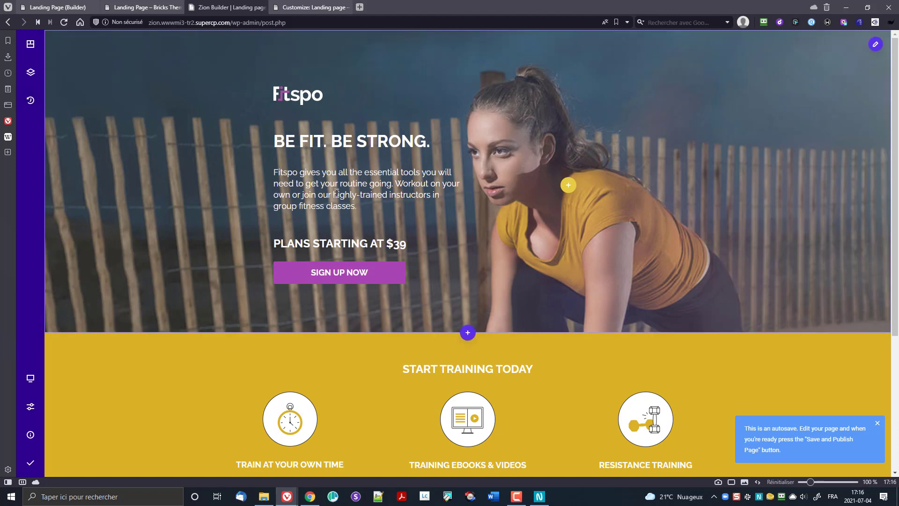
scroll(409, 245, down, 4)
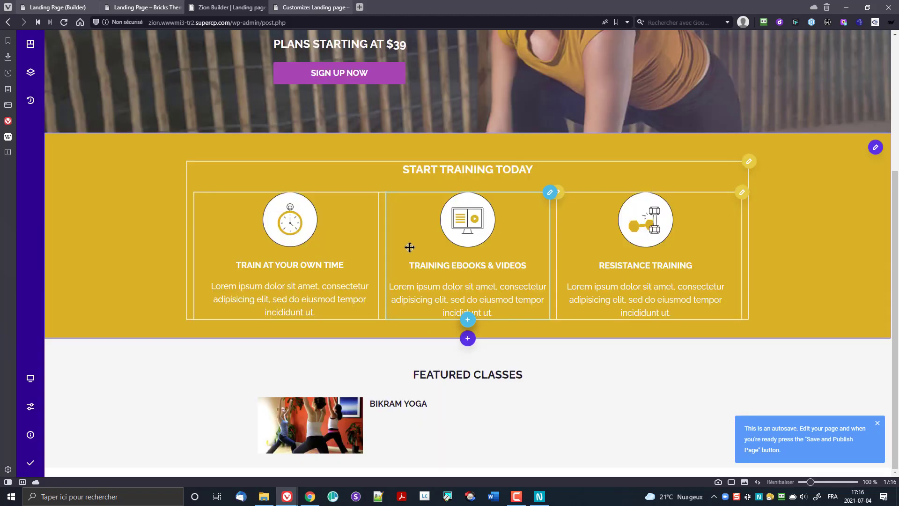
click(403, 404)
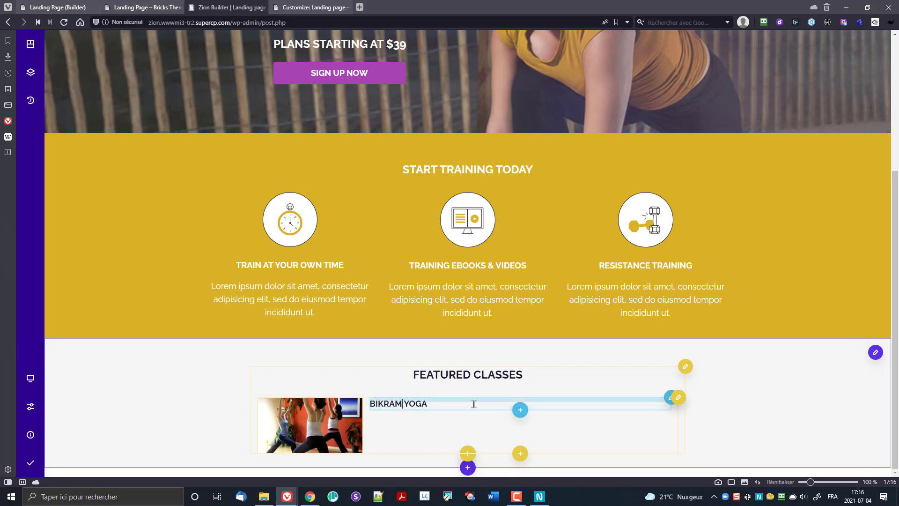
click(520, 410)
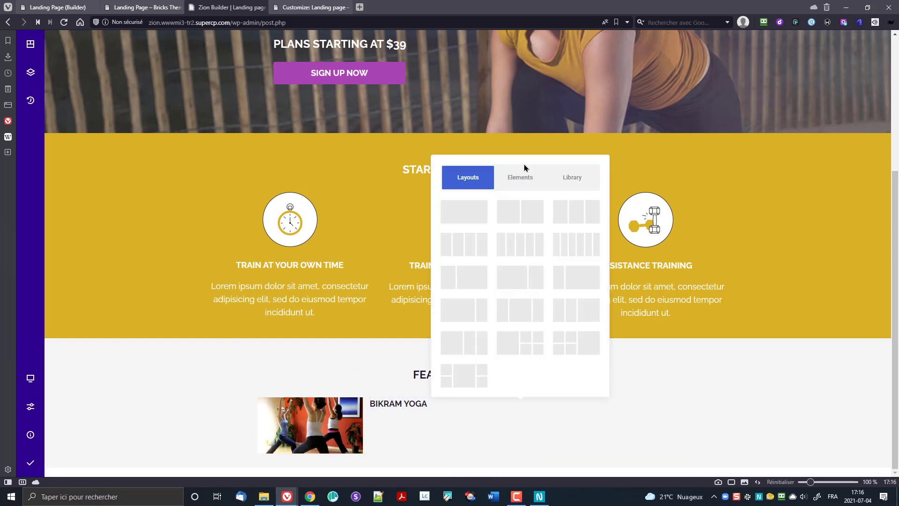
click(524, 187)
text(te)
click(486, 346)
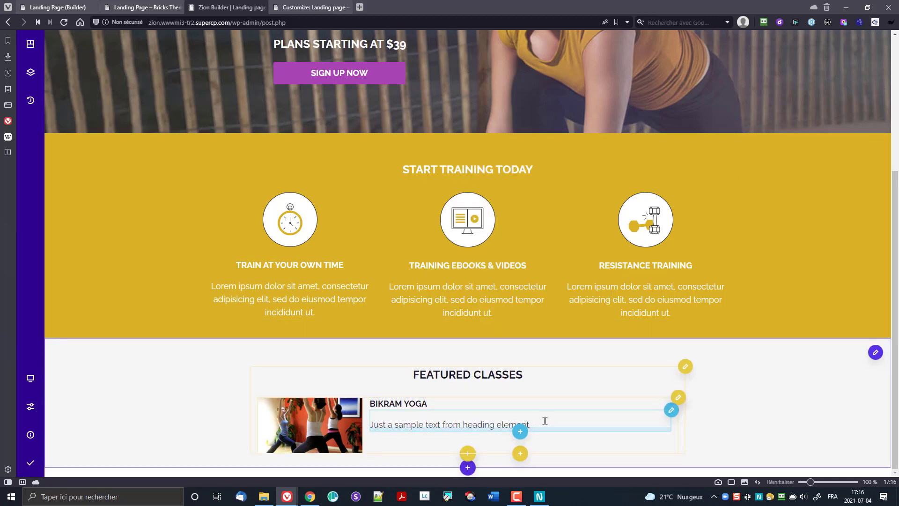
click(671, 412)
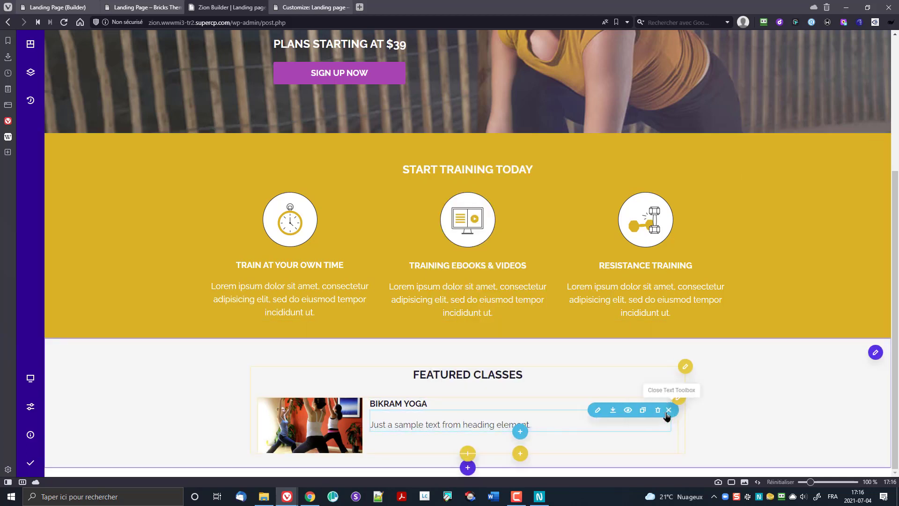
click(598, 410)
click(128, 178)
key(ctrl+a)
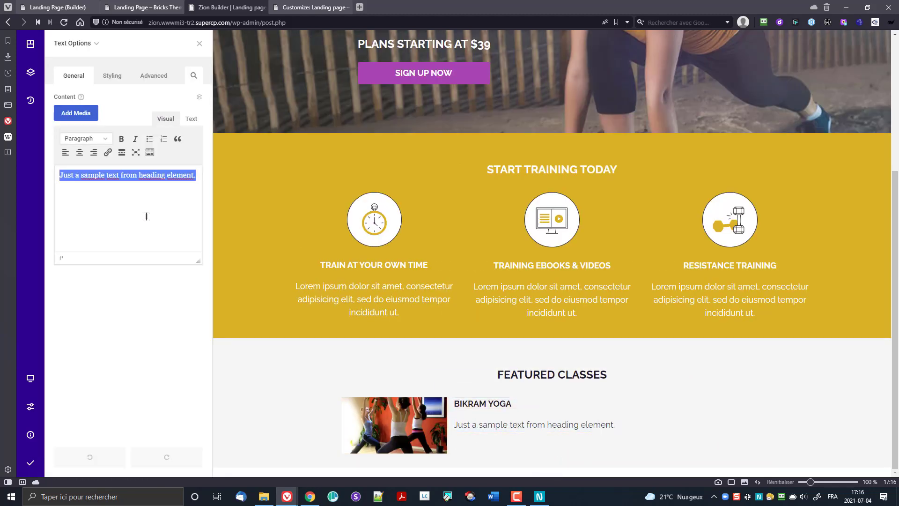
Step: Replace the placeholder with a lorem ipsum paragraph, then open the parent column's Column Options
right_click(146, 216)
click(187, 178)
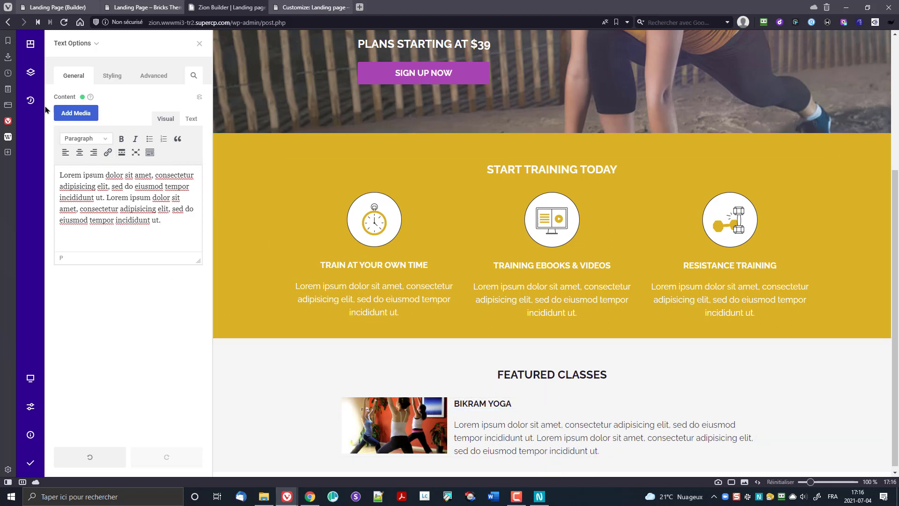
mouse_move(74, 40)
click(97, 97)
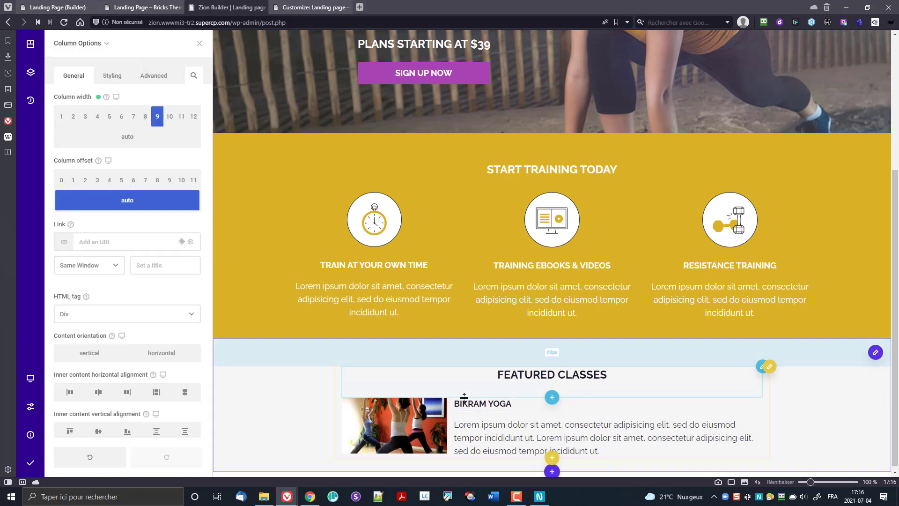
Step: Give the column a 1px light grey #ccc border with the left-side border width 0px
click(113, 76)
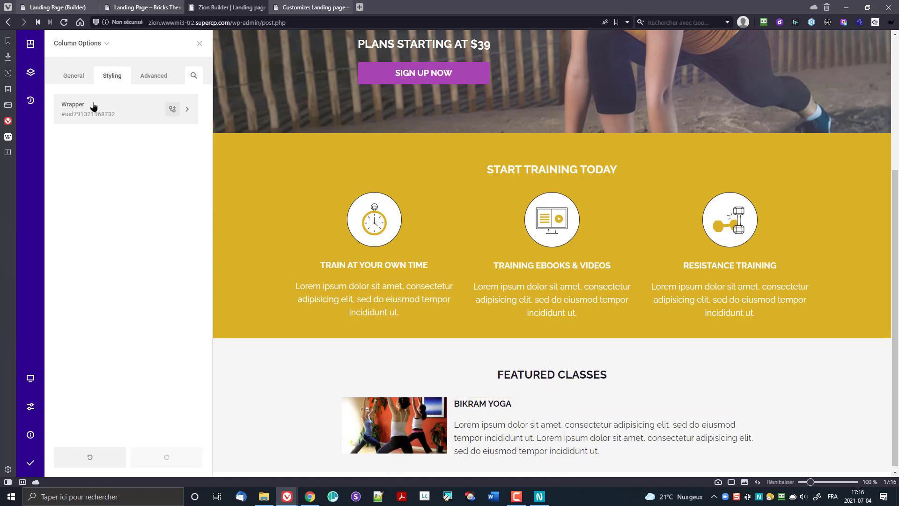
click(93, 107)
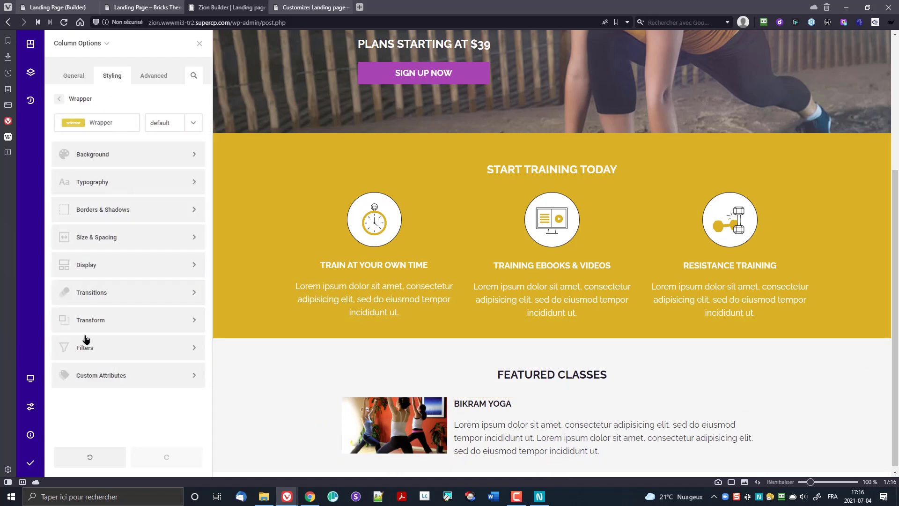
click(112, 211)
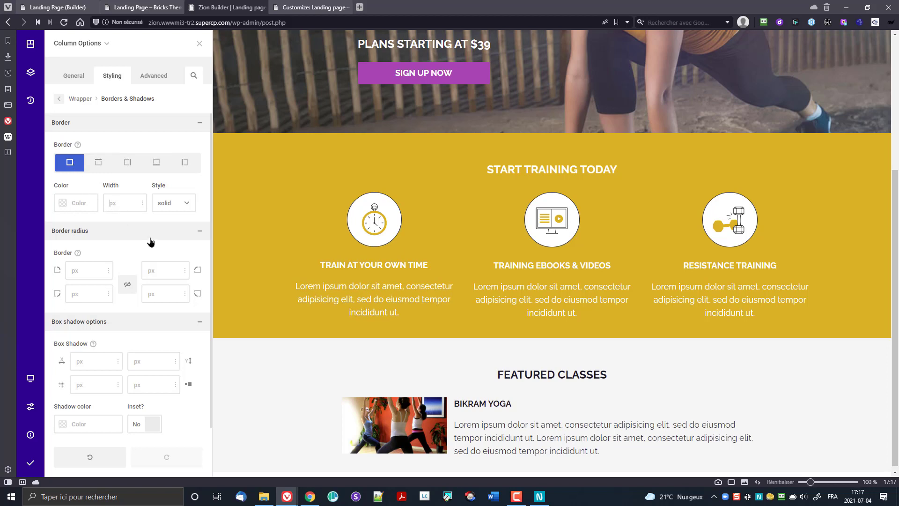
text(1)
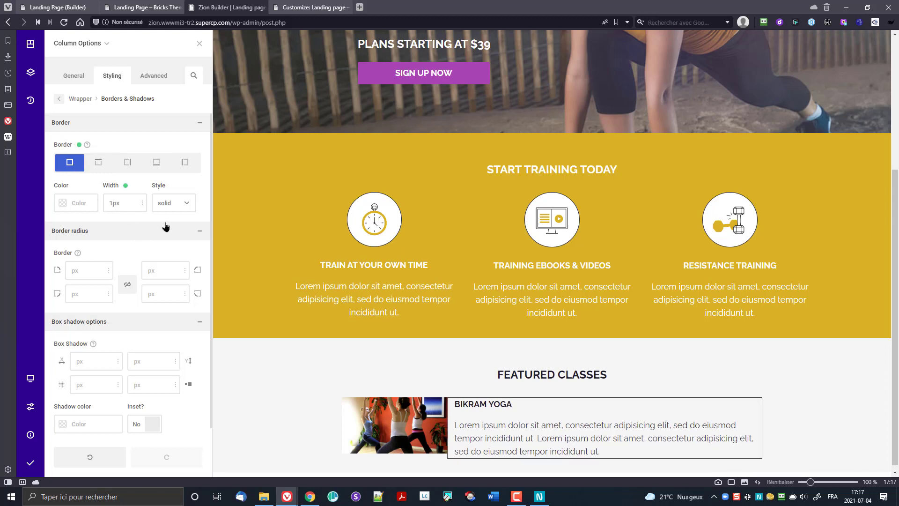
click(64, 208)
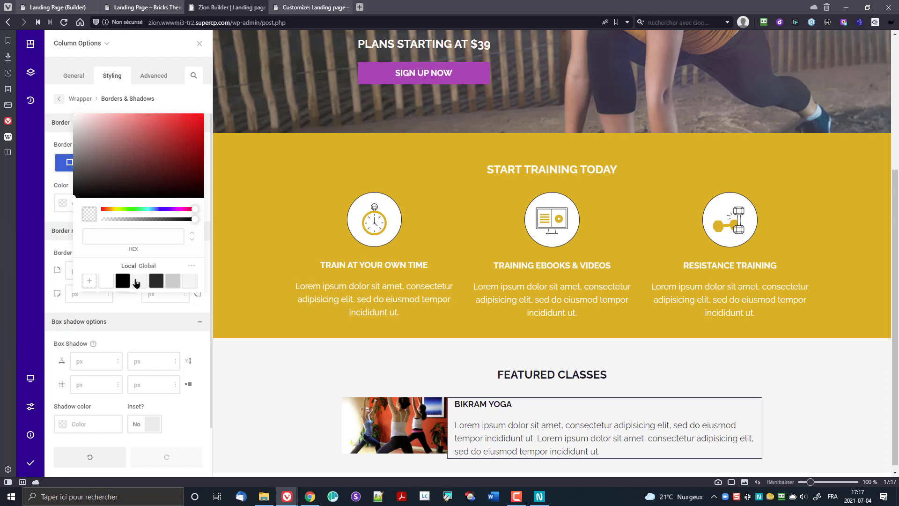
click(157, 281)
click(172, 281)
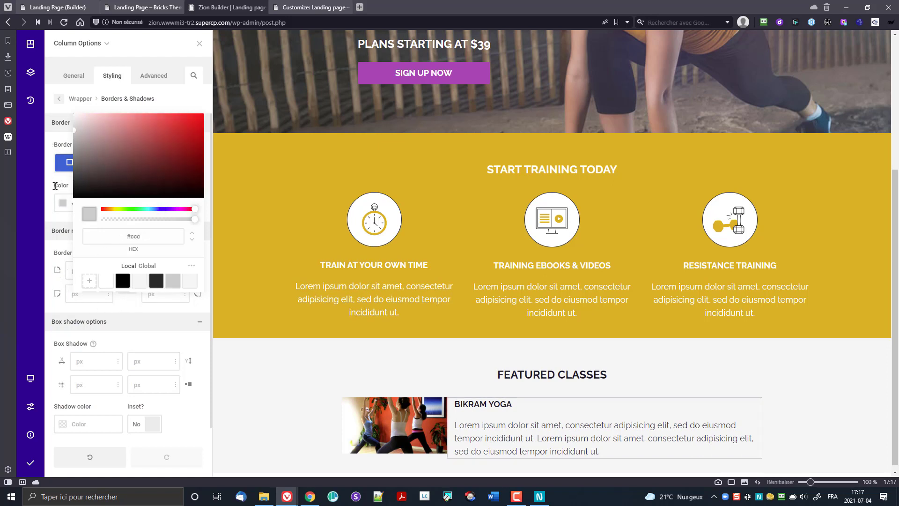
click(63, 203)
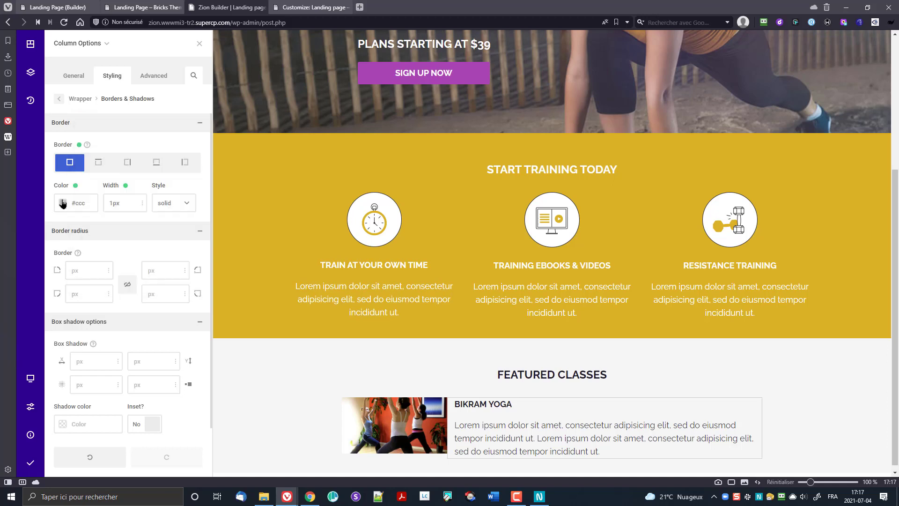
click(184, 164)
click(113, 204)
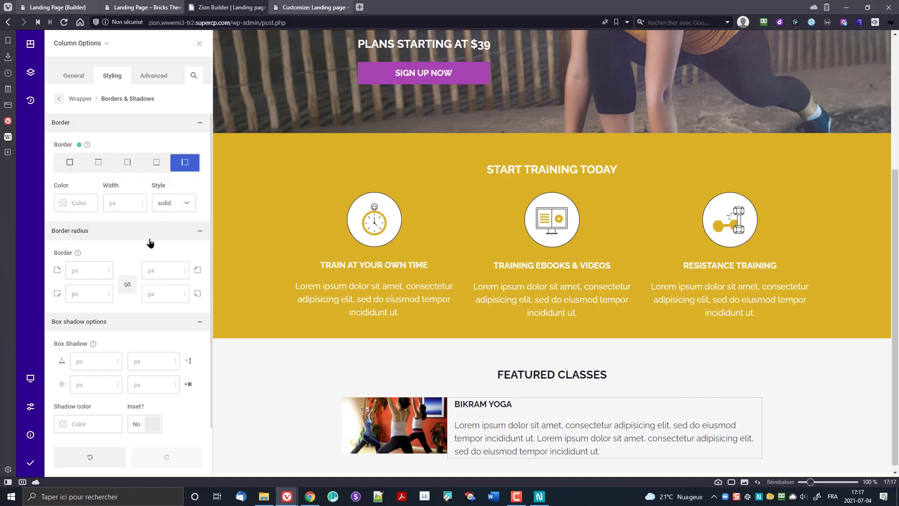
text(0)
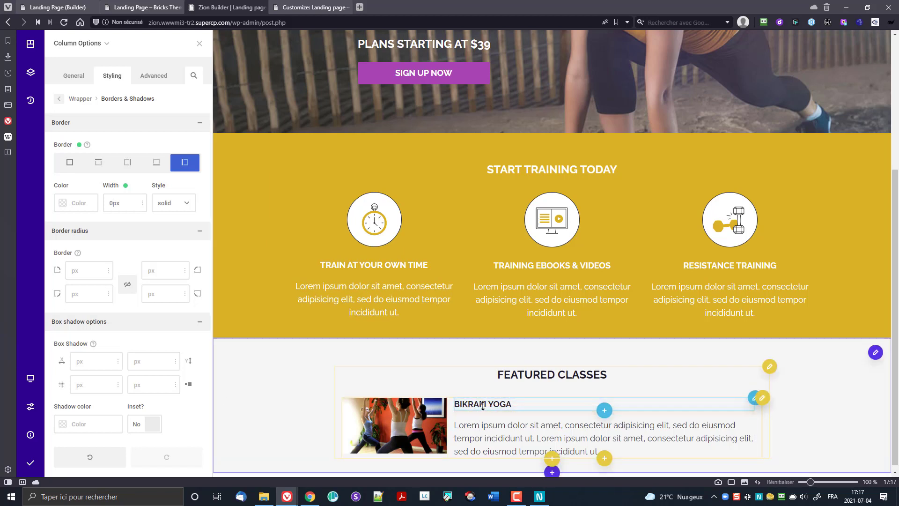
Step: Set the Bikram Yoga text block's top margin to -11px
click(753, 412)
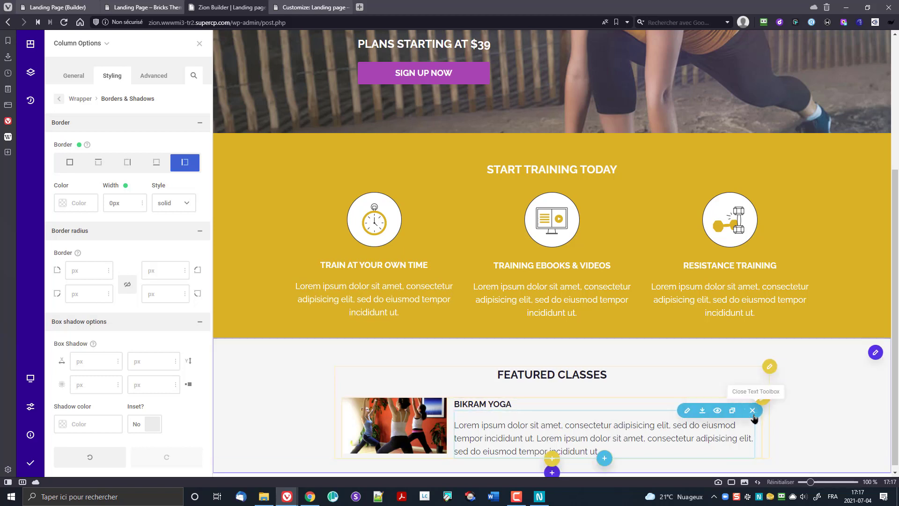
click(704, 411)
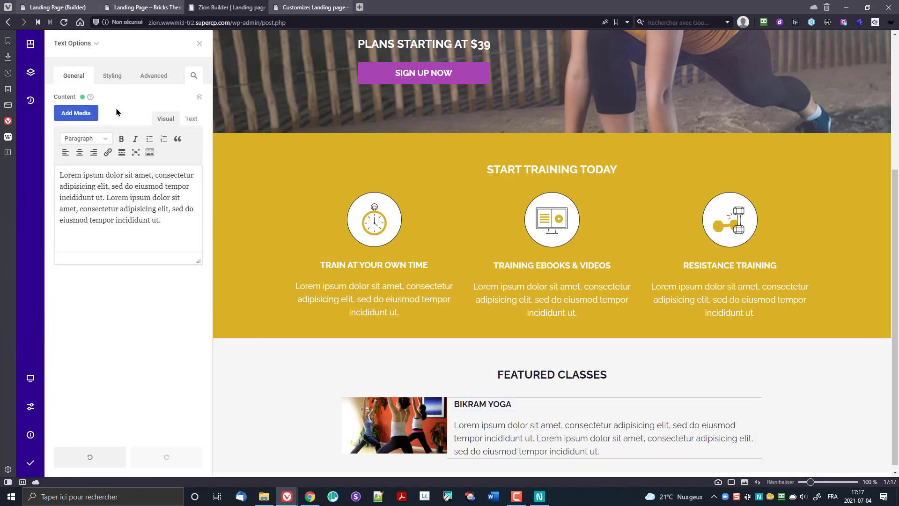
click(117, 78)
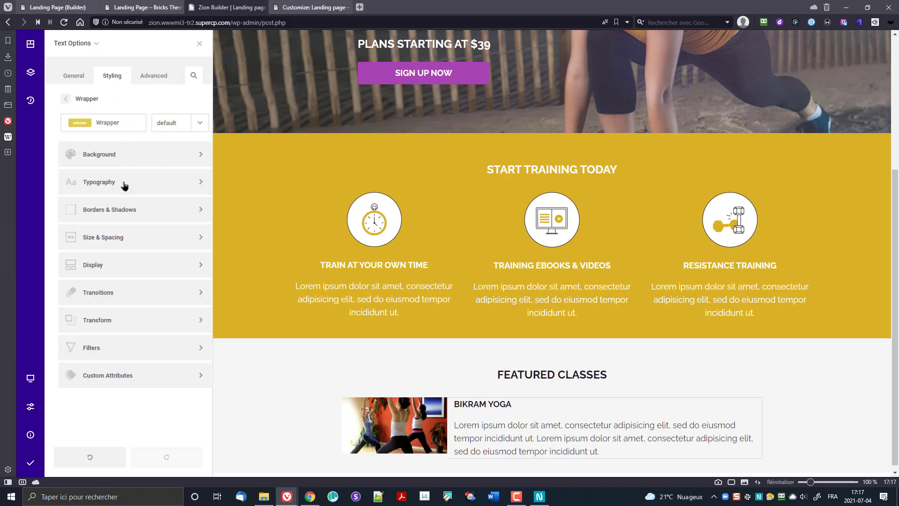
click(92, 244)
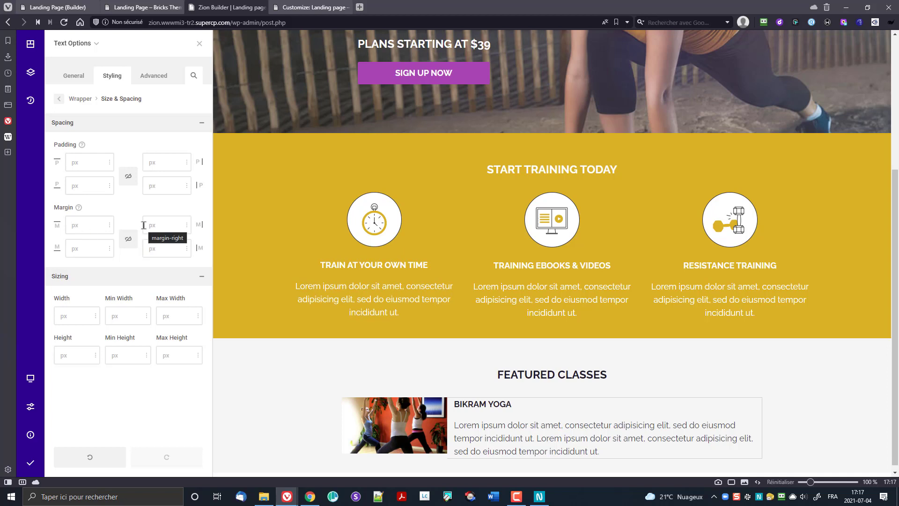
text(0px)
key(BackSpace)
key(BackSpace)
key(BackSpace)
text(-5px)
key(BackSpace)
key(BackSpace)
key(BackSpace)
text(10px)
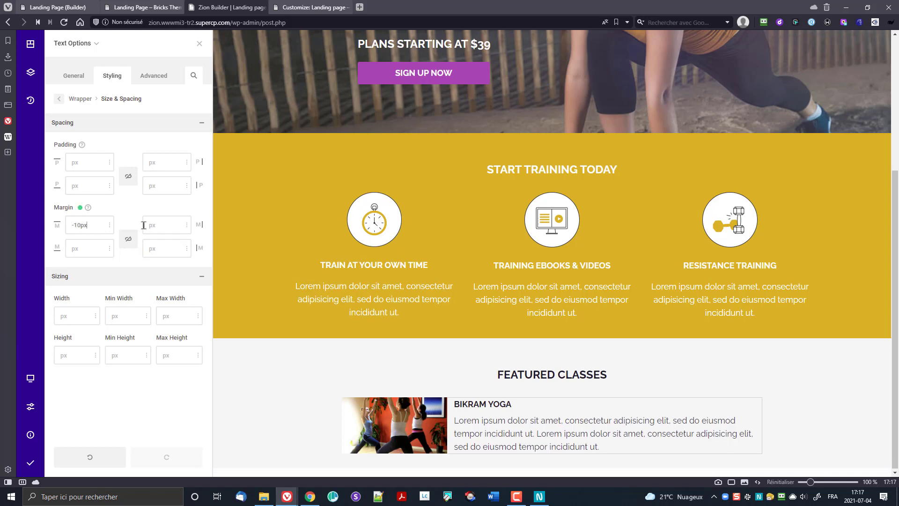
key(Down)
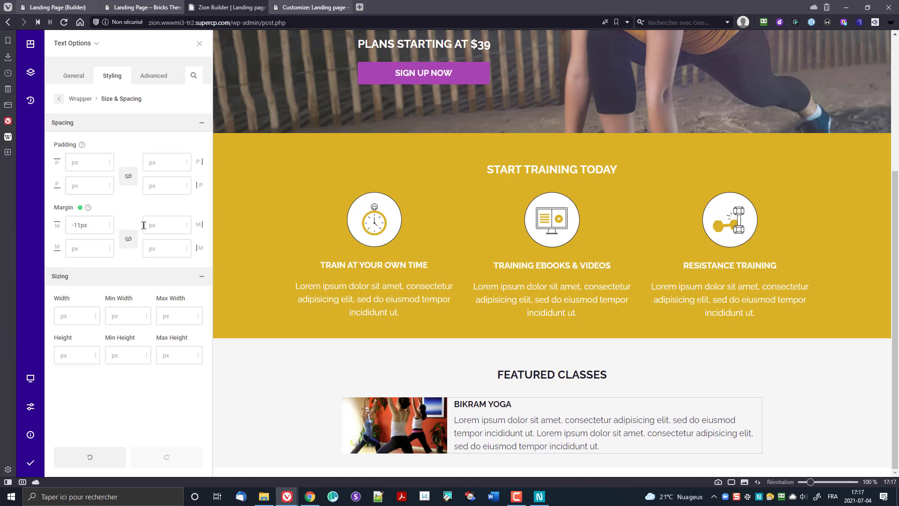
Step: Save and publish the page and view it live in a new tab
mouse_move(34, 462)
click(80, 469)
mouse_move(30, 434)
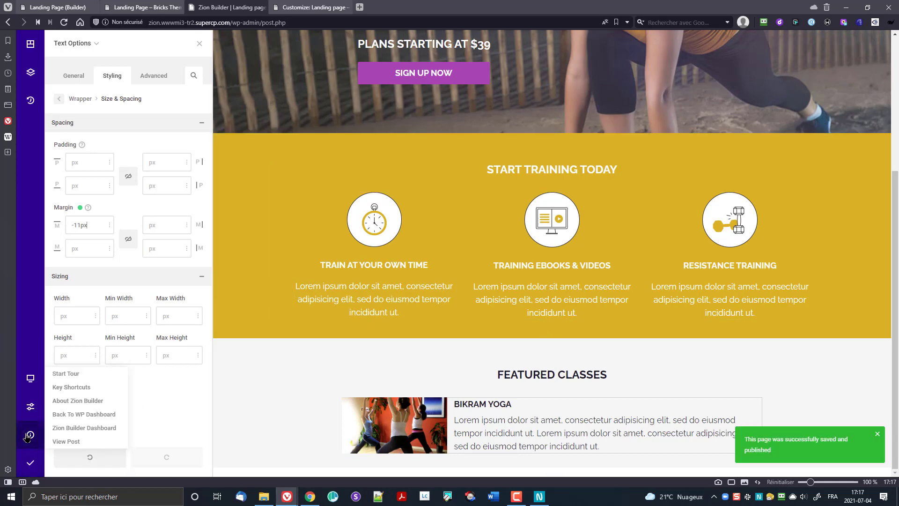
click(79, 442)
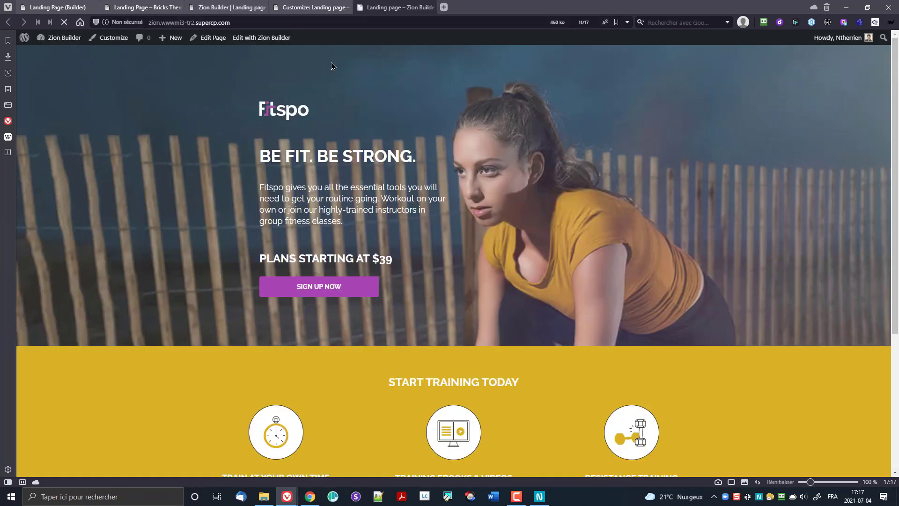
Step: Close the Customizer tab, check Featured Classes on the live page, and return to Zion Builder
click(346, 8)
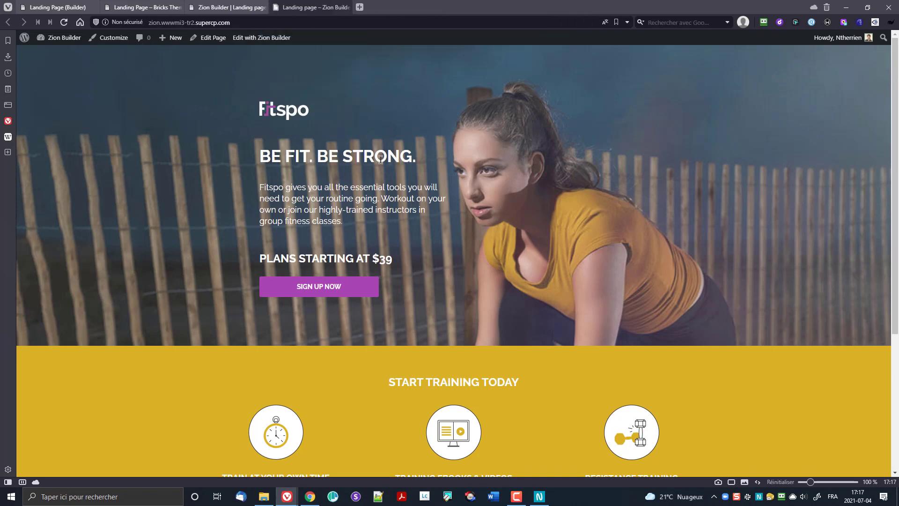
scroll(389, 251, down, 4)
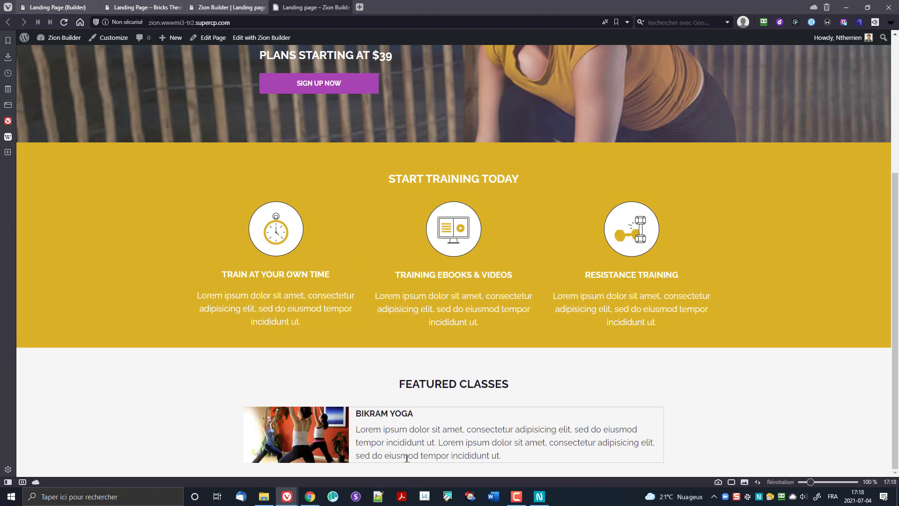
click(261, 37)
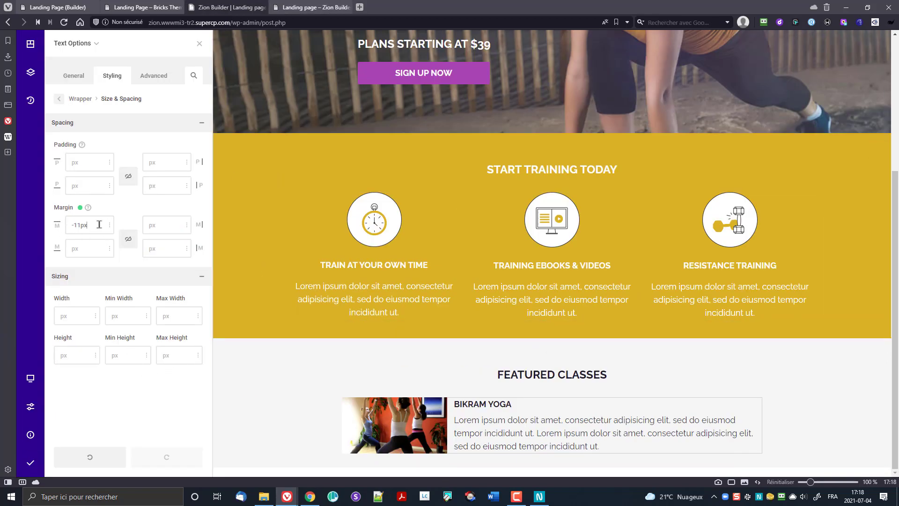
Step: Set the Bikram Yoga text's top margin to -19px and save and publish the page again
key(Down)
key(Down)
key(Down)
key(Down)
key(Down)
key(Down)
key(Down)
key(Down)
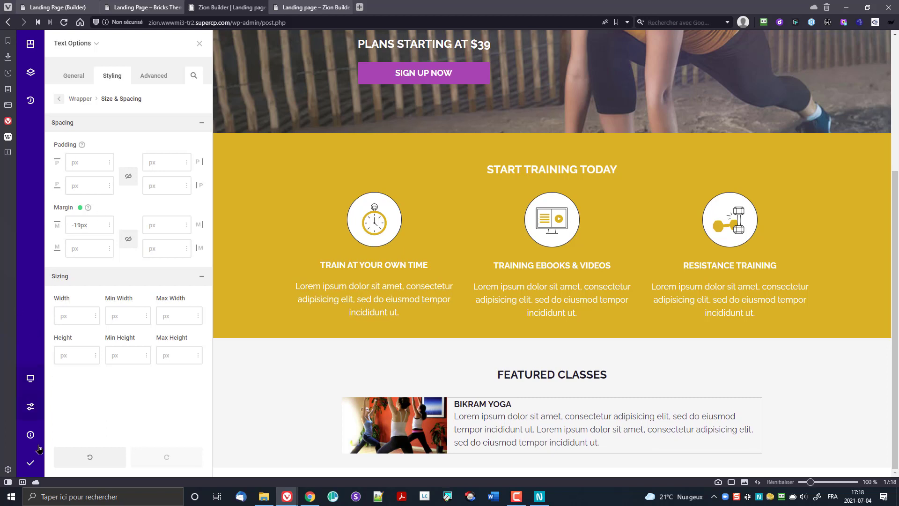
click(31, 462)
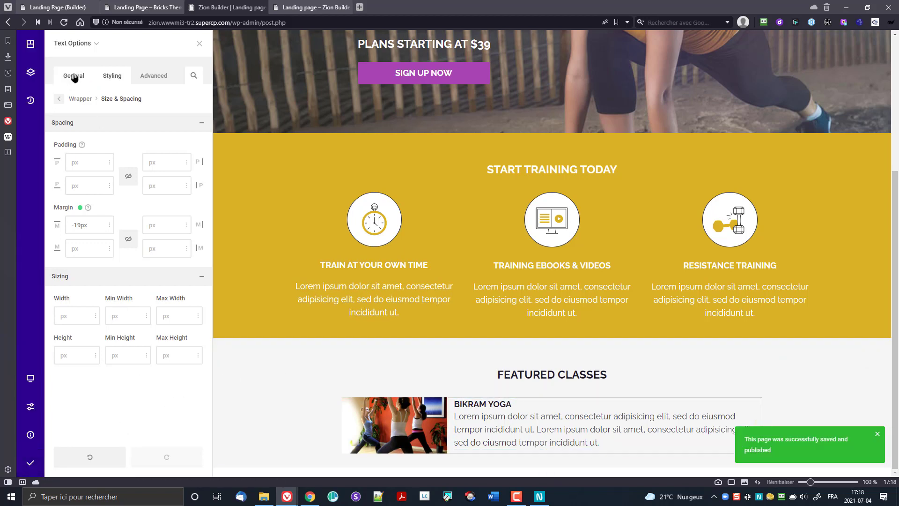
click(74, 44)
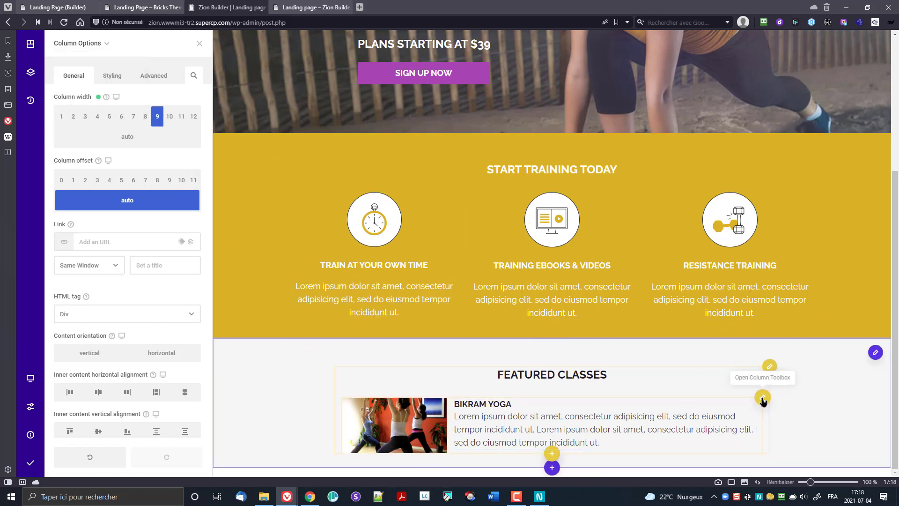
Step: Empty the Bikram Yoga column's 15px top and bottom margins under Styling > Size & Spacing
click(762, 398)
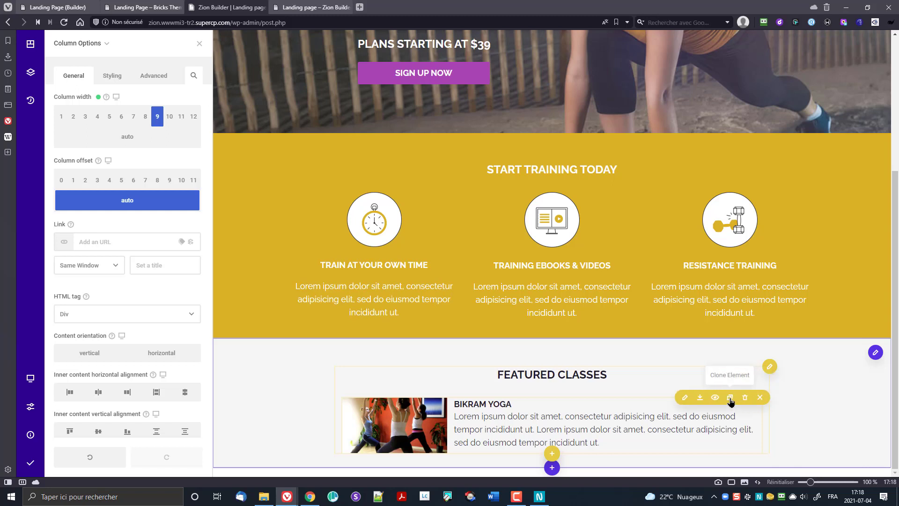
click(142, 77)
click(116, 77)
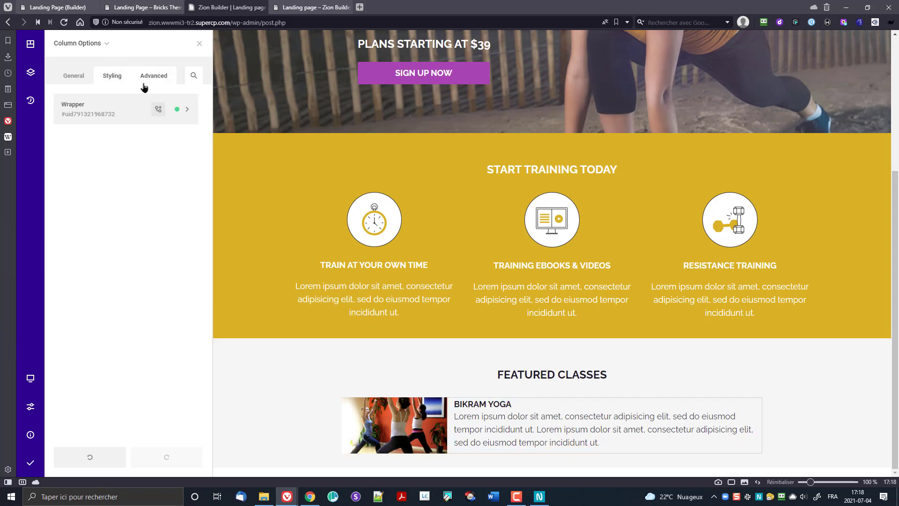
click(133, 113)
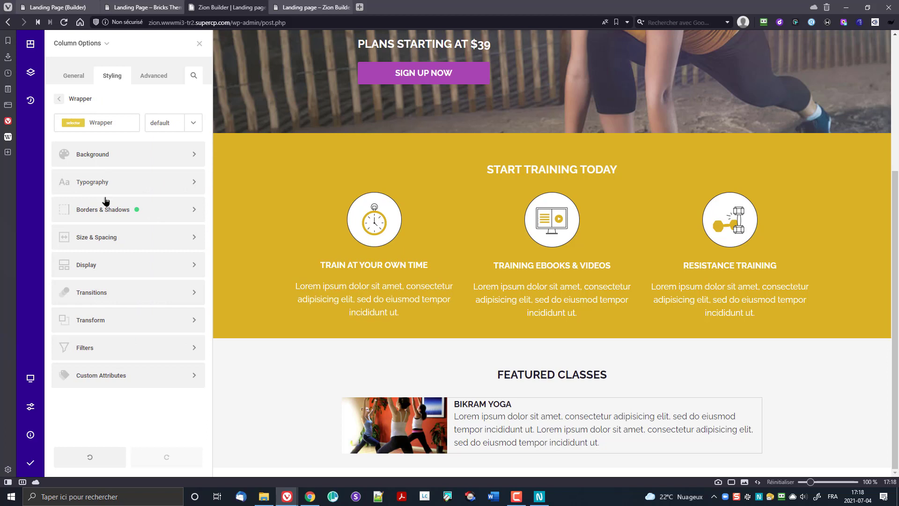
click(104, 243)
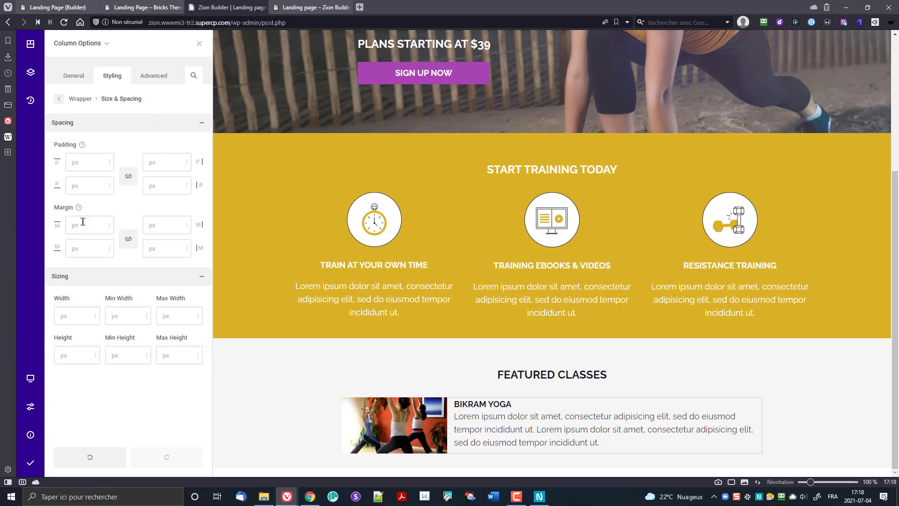
click(83, 225)
text(50)
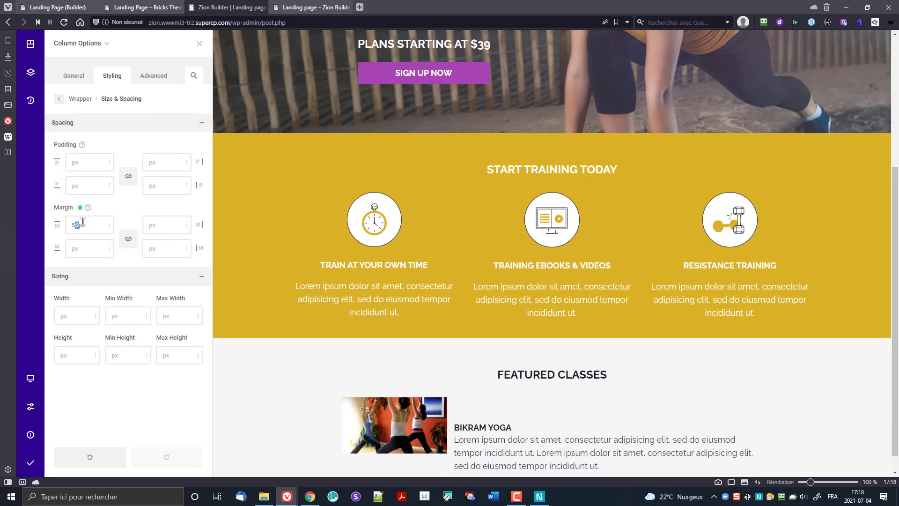
text(15)
text(15)
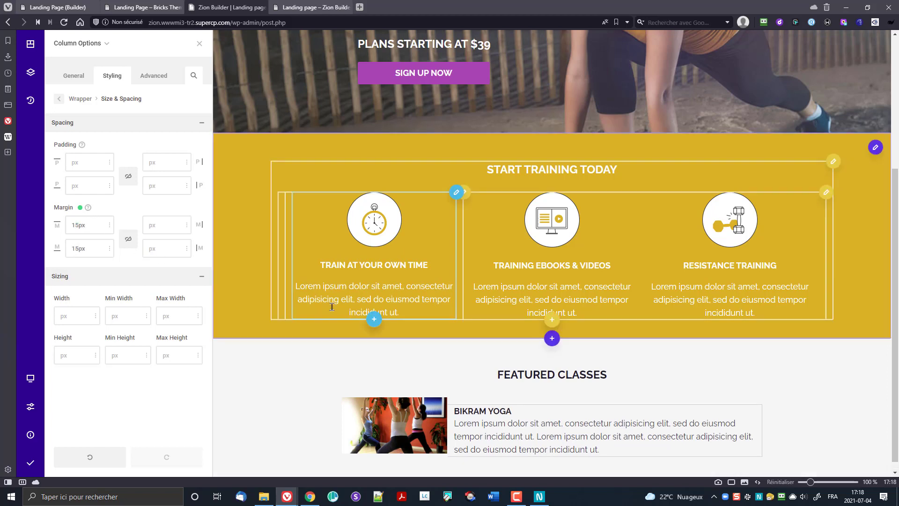
click(80, 207)
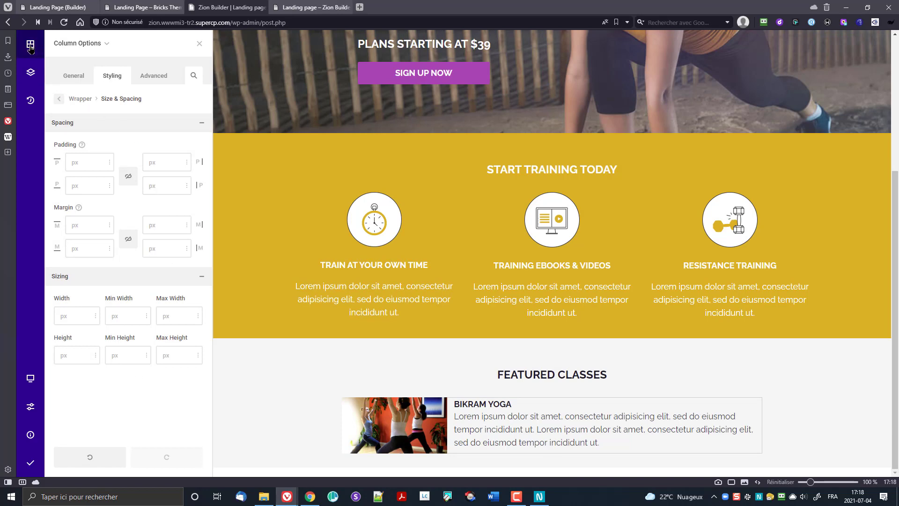
click(30, 72)
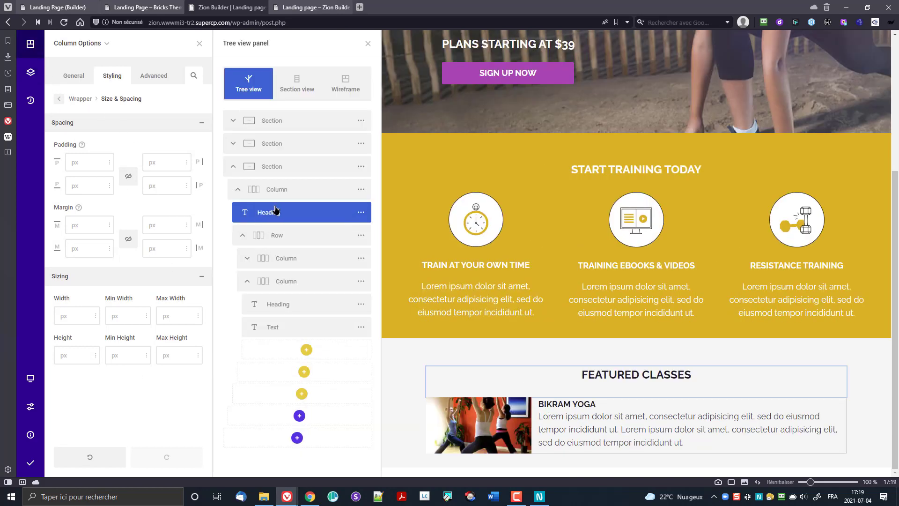
Step: Give the Featured Classes card row 15px top and bottom margins in Wrapper > Size & Spacing
click(361, 235)
click(398, 137)
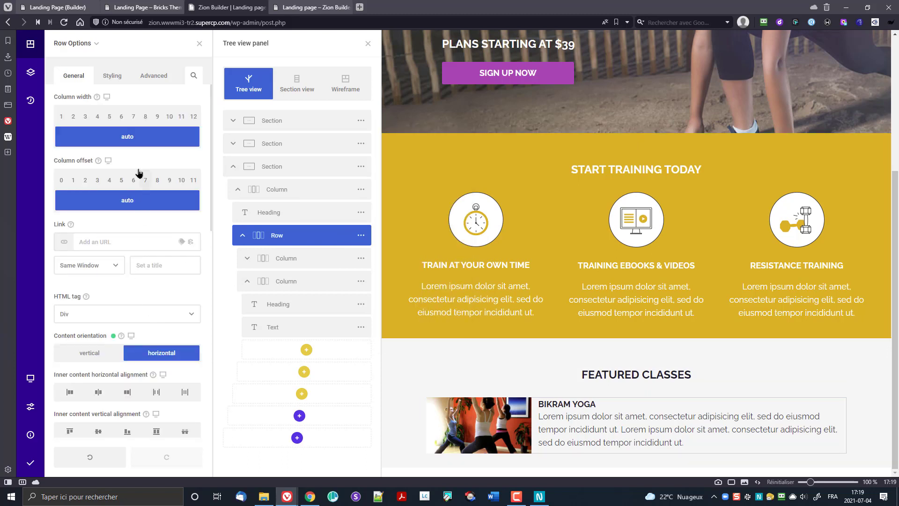
click(112, 75)
click(108, 108)
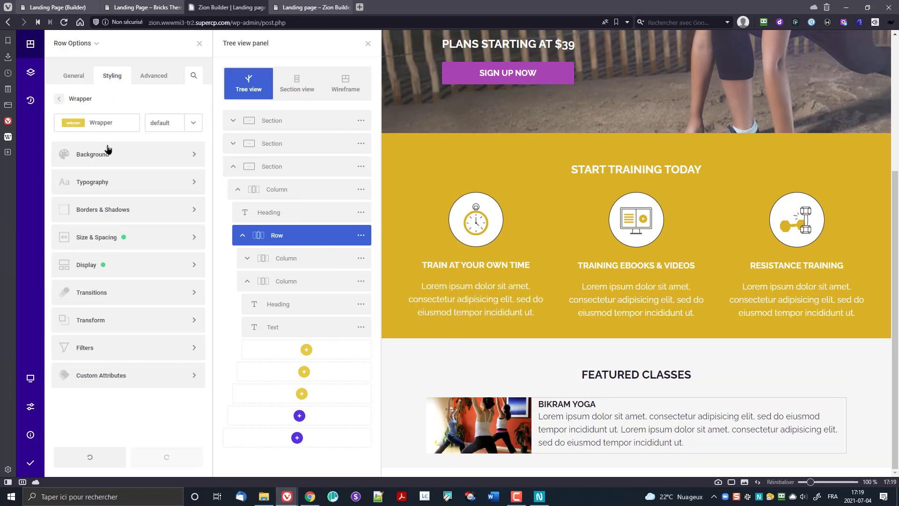
click(116, 235)
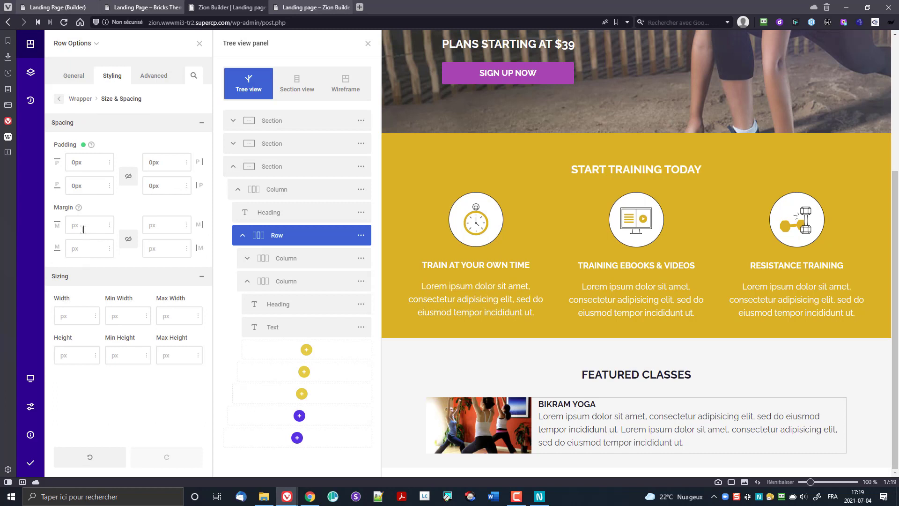
text(15)
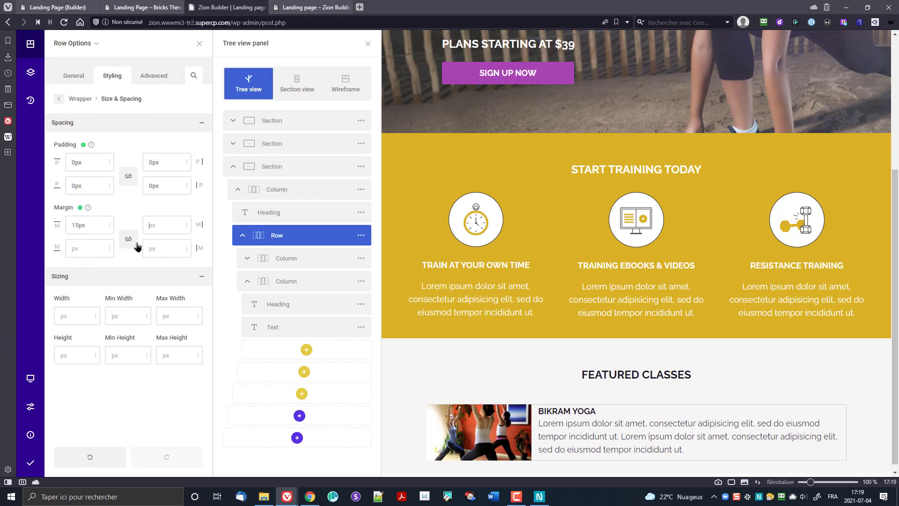
text(15)
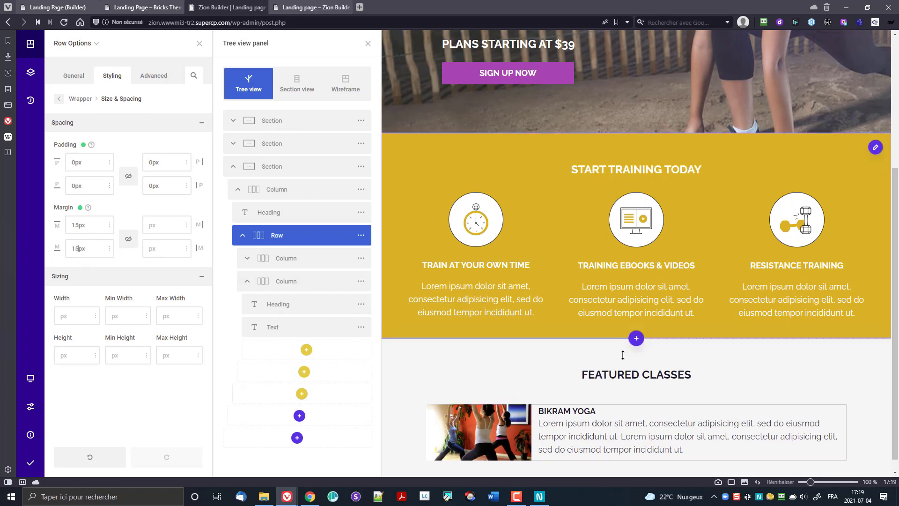
scroll(536, 351, down, 1)
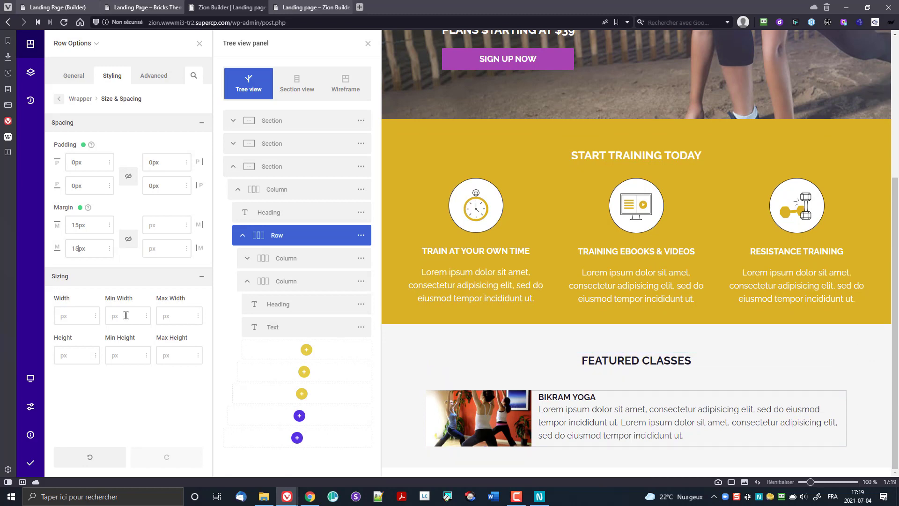
click(361, 237)
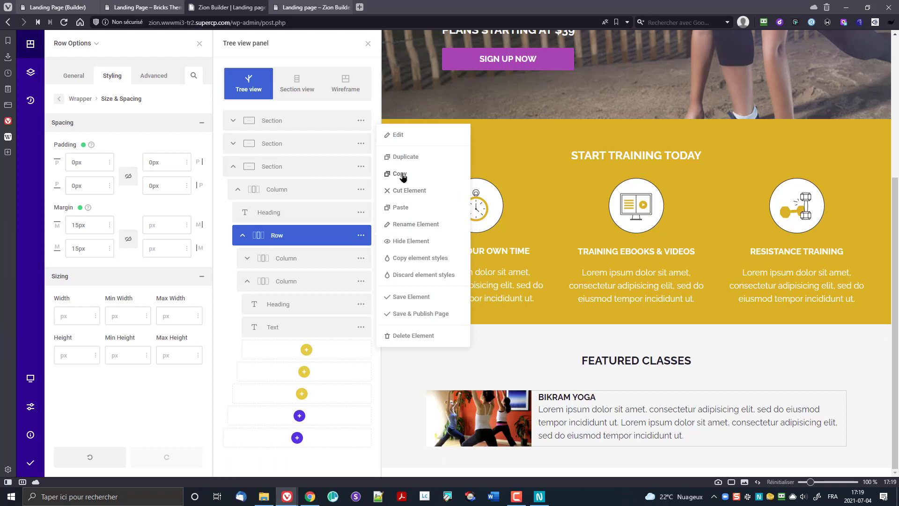
Step: Duplicate the Bikram Yoga card row twice to make three class cards
click(402, 157)
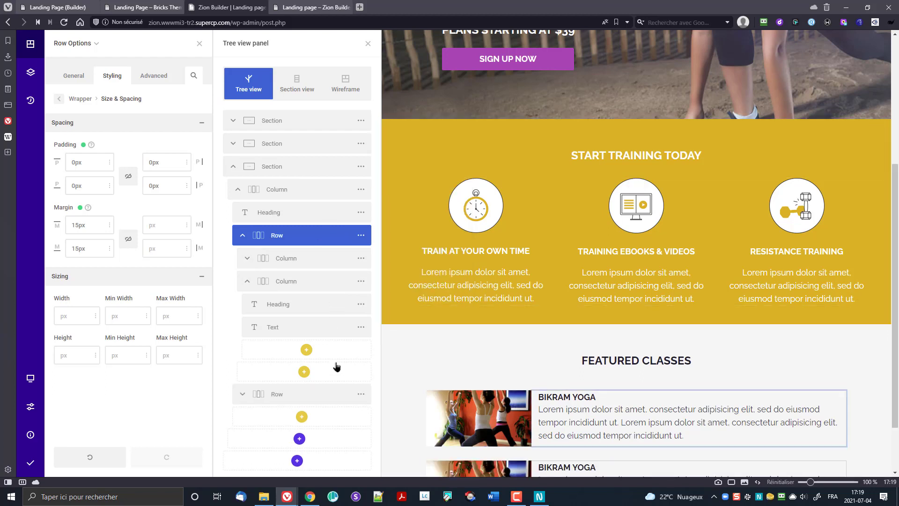
click(361, 396)
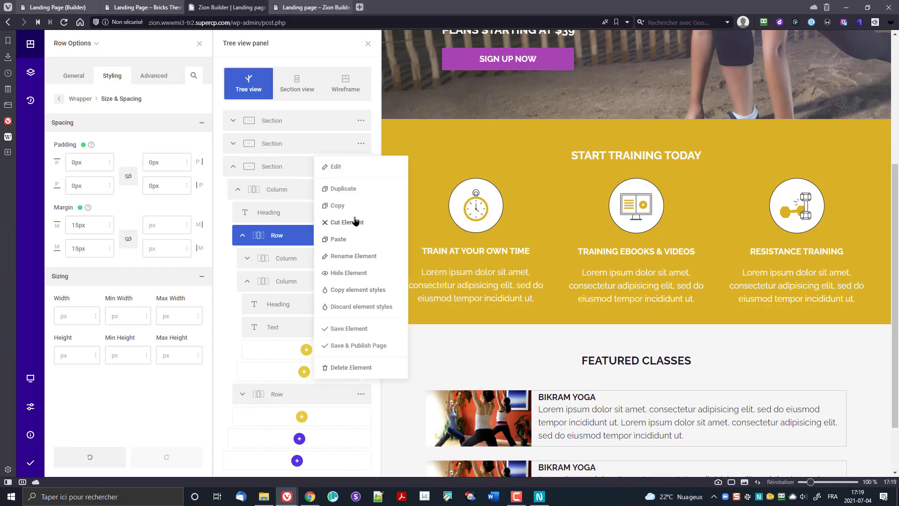
click(348, 191)
scroll(469, 281, down, 3)
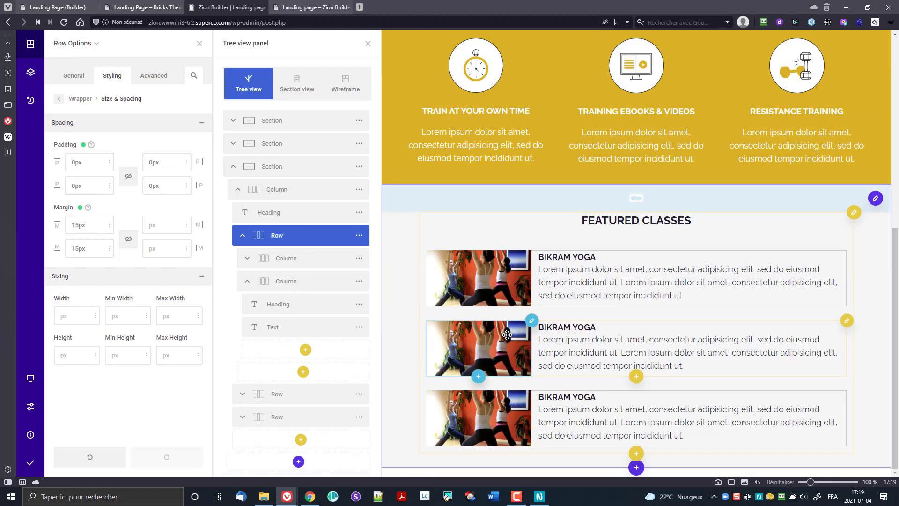
Step: Replace the second card's image with the dumbbell photo from the Media Library
click(488, 357)
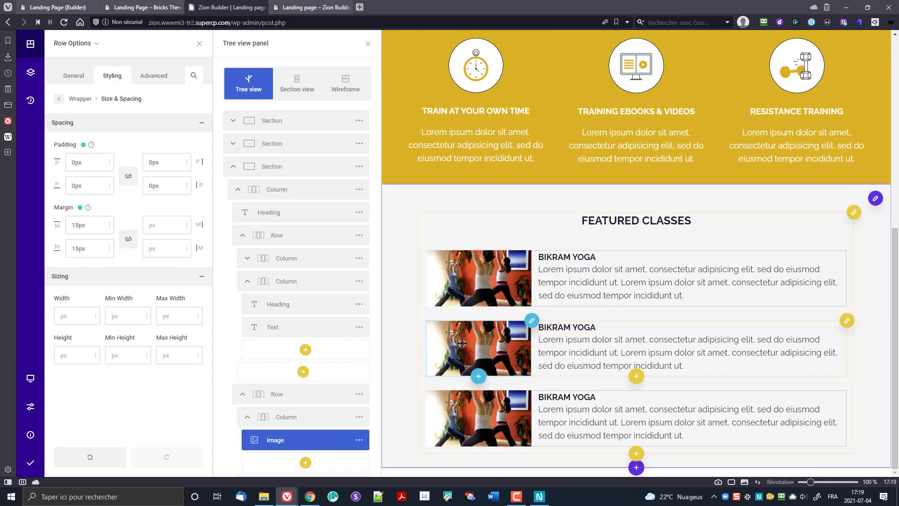
click(532, 321)
click(100, 126)
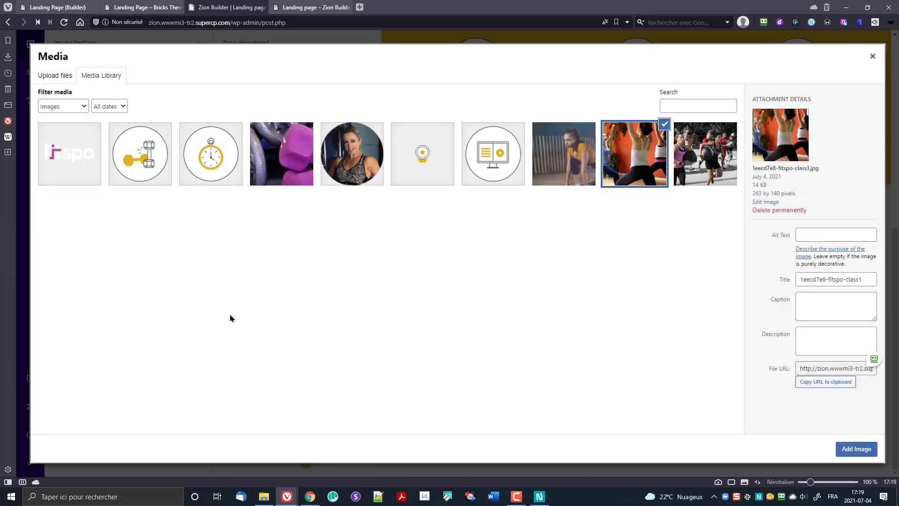
click(289, 151)
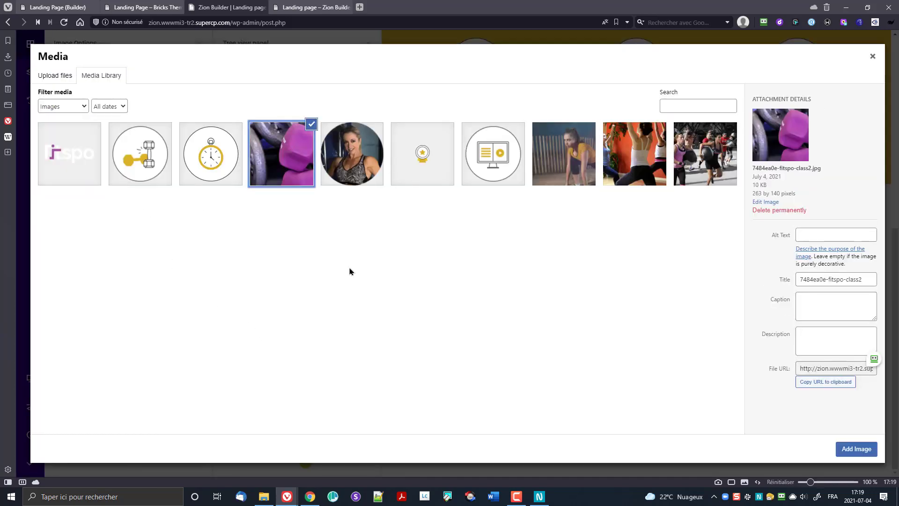
click(866, 452)
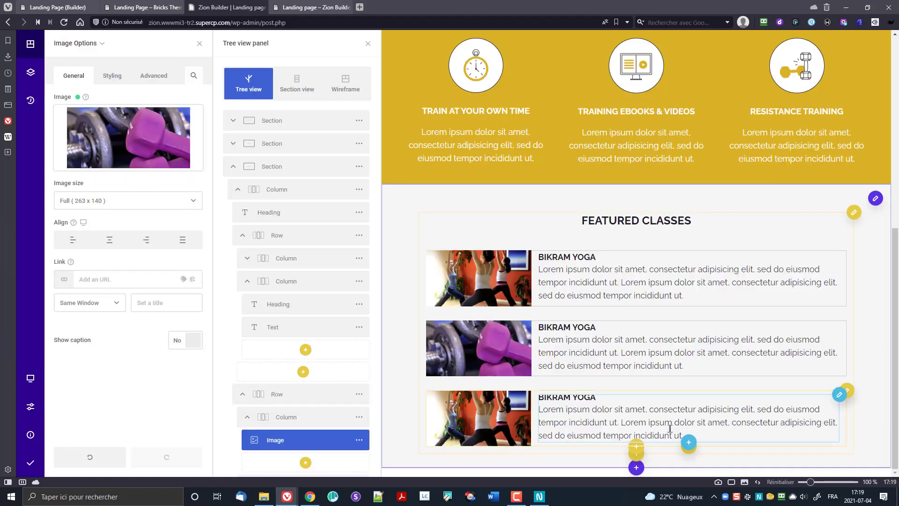
Step: Change the second card's heading from 'Bikram yoga' to 'Hiit max'
click(564, 330)
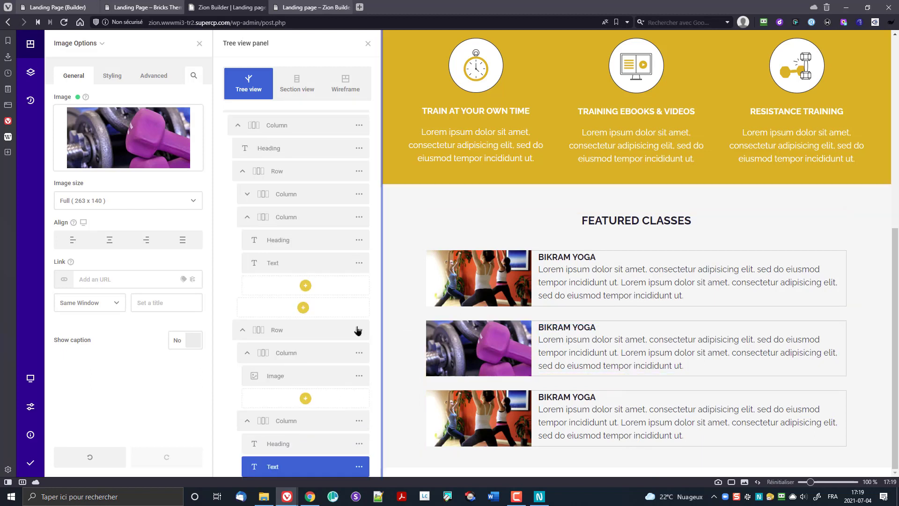
click(300, 444)
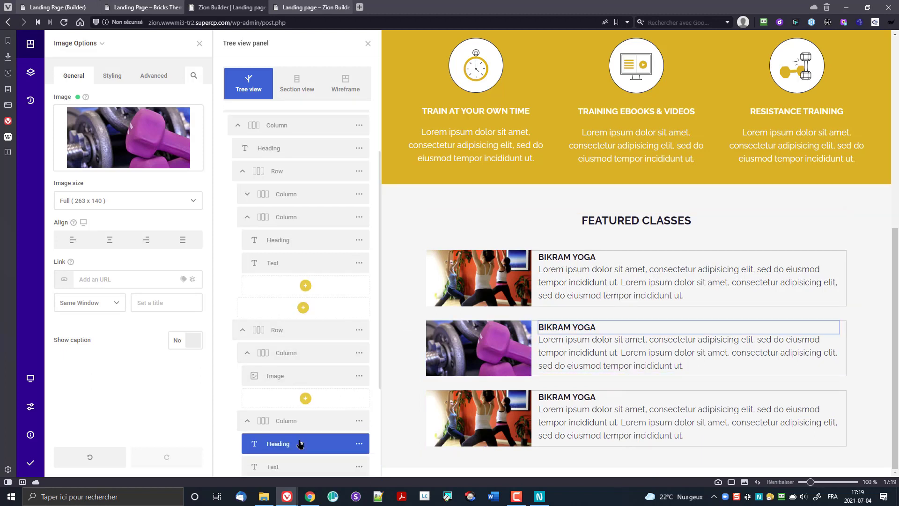
click(565, 327)
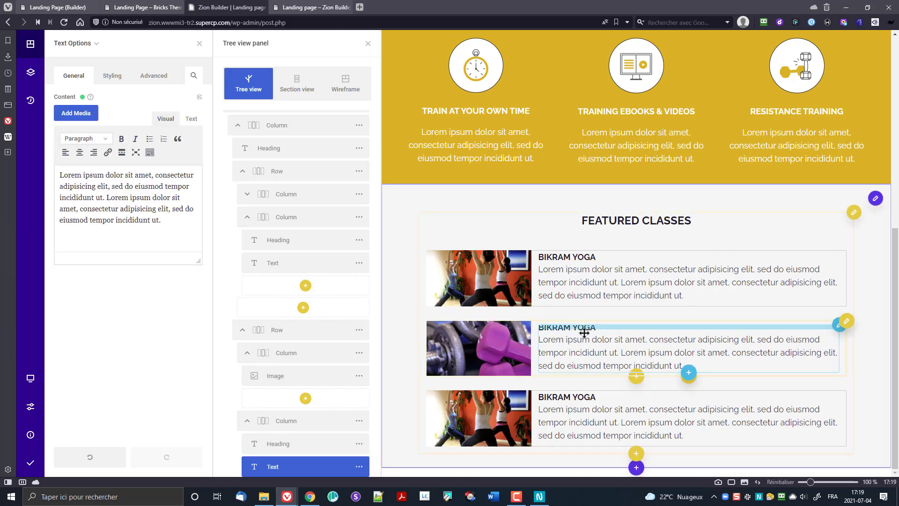
click(358, 442)
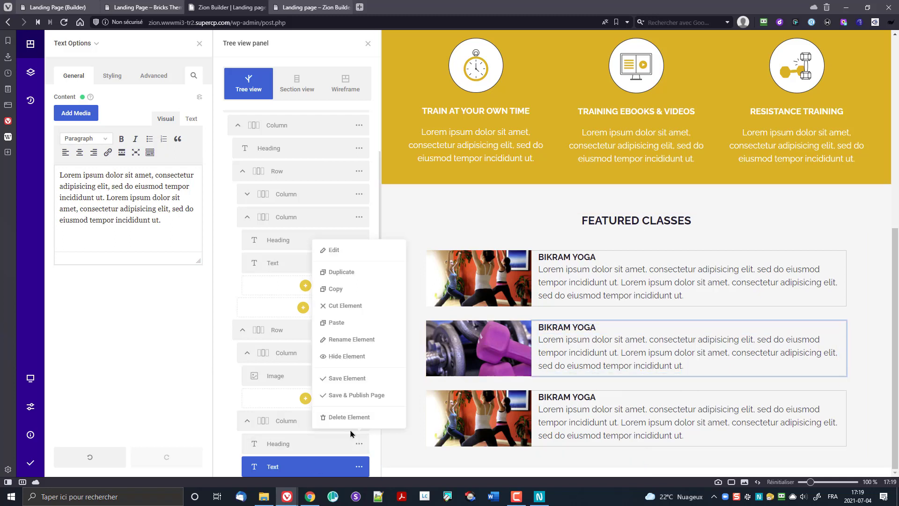
click(343, 251)
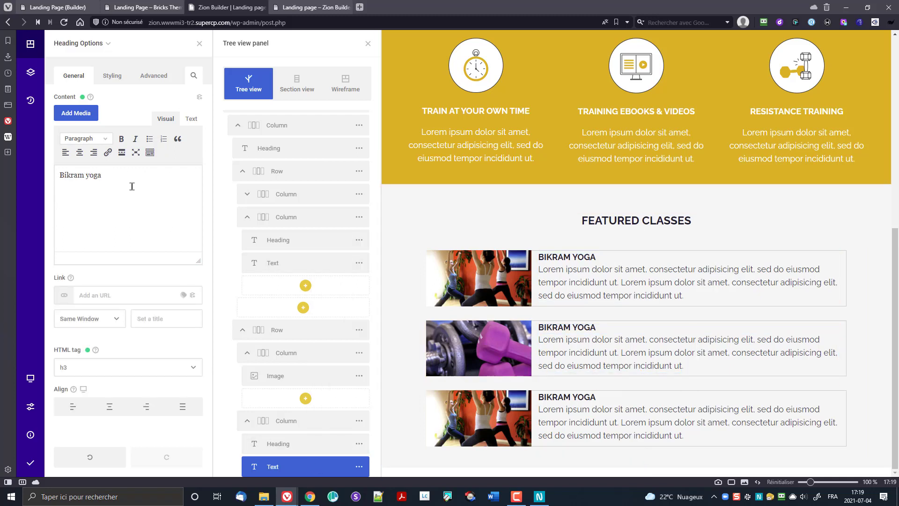
drag(134, 191, 29, 181)
text(Hiit max)
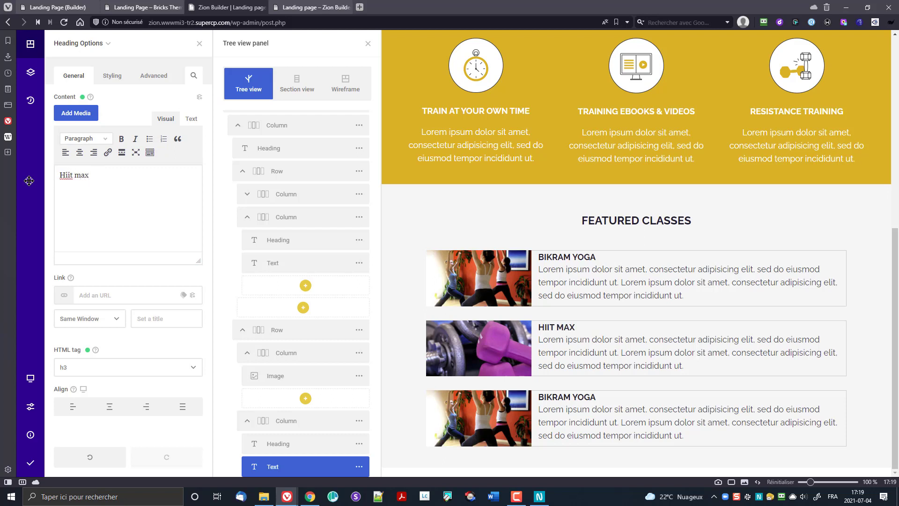
Step: Swap the third card's image for the boxing class photo from the Media Library
click(455, 402)
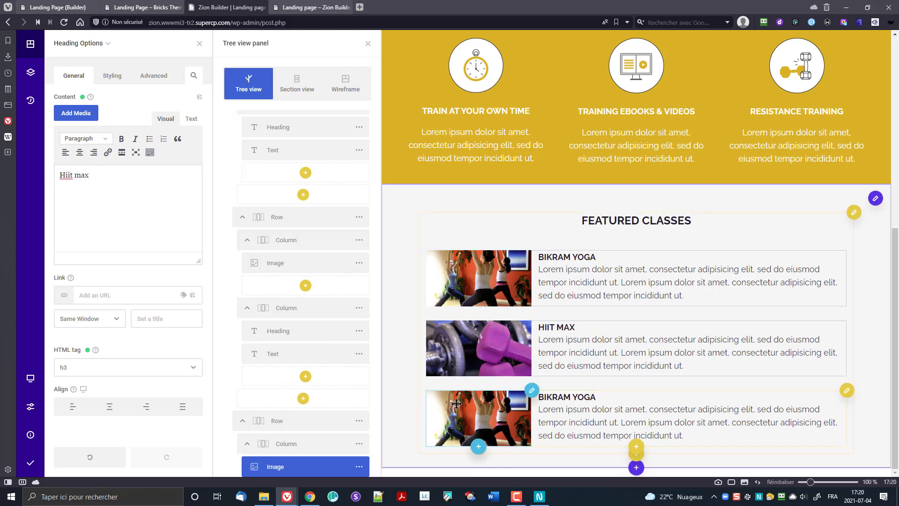
click(182, 157)
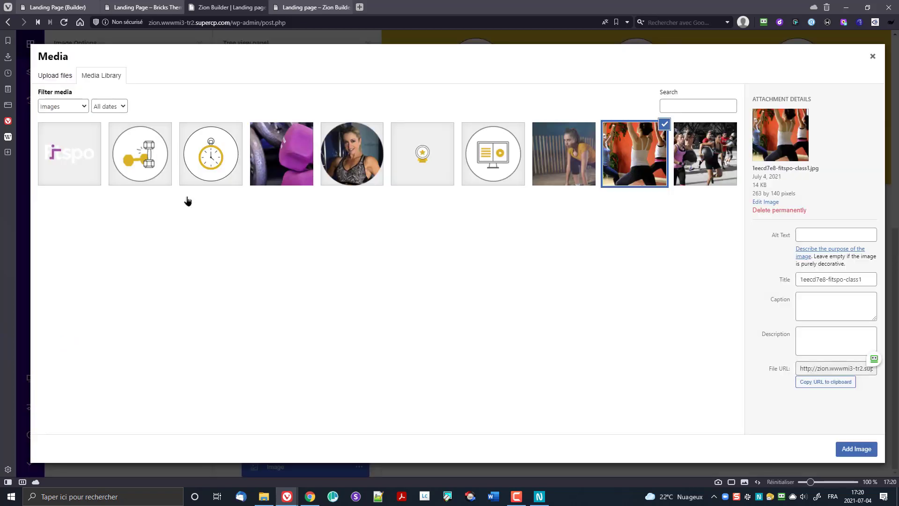
click(717, 149)
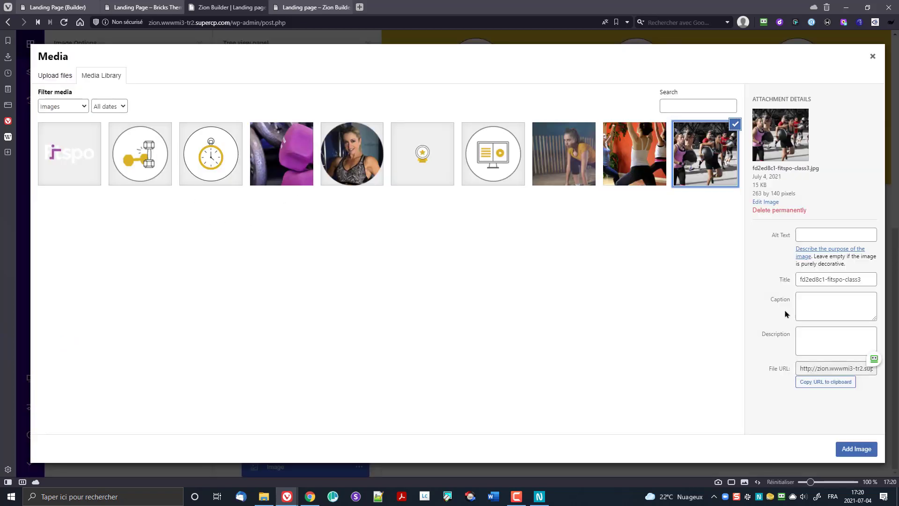
click(856, 448)
Step: Retitle the third card 'Strength bootcamp', then save and publish the page
click(579, 404)
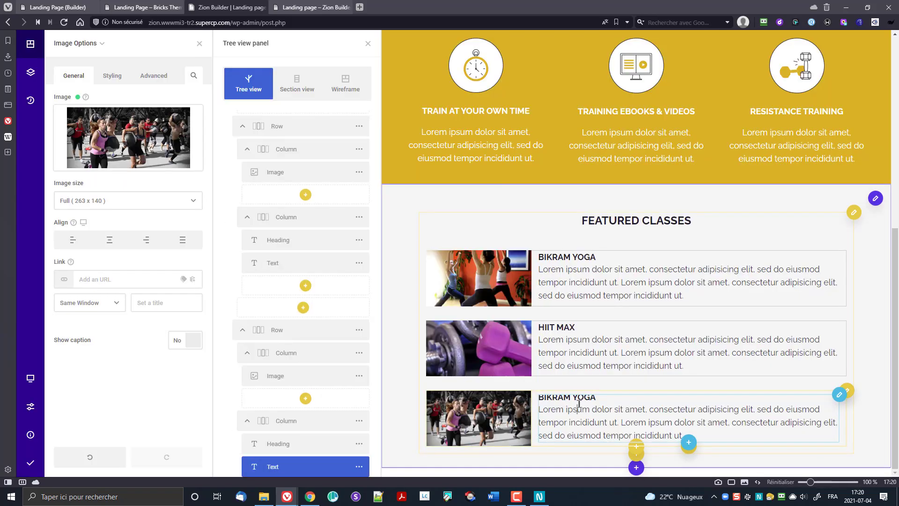
scroll(281, 428, down, 3)
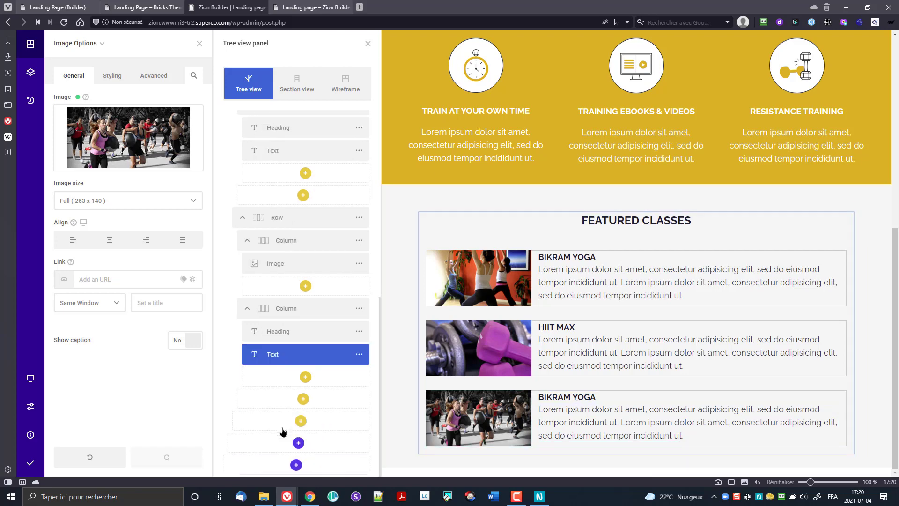
click(287, 337)
click(359, 334)
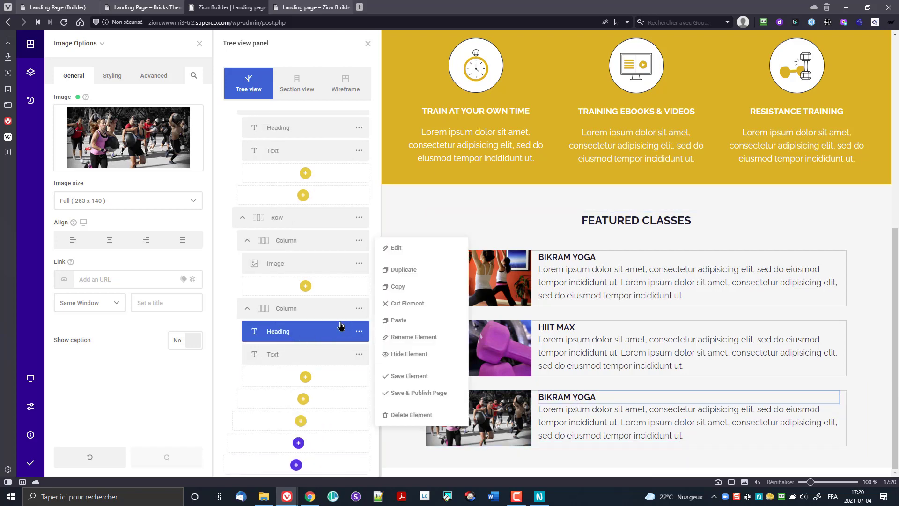
click(384, 247)
drag(120, 178, 1, 183)
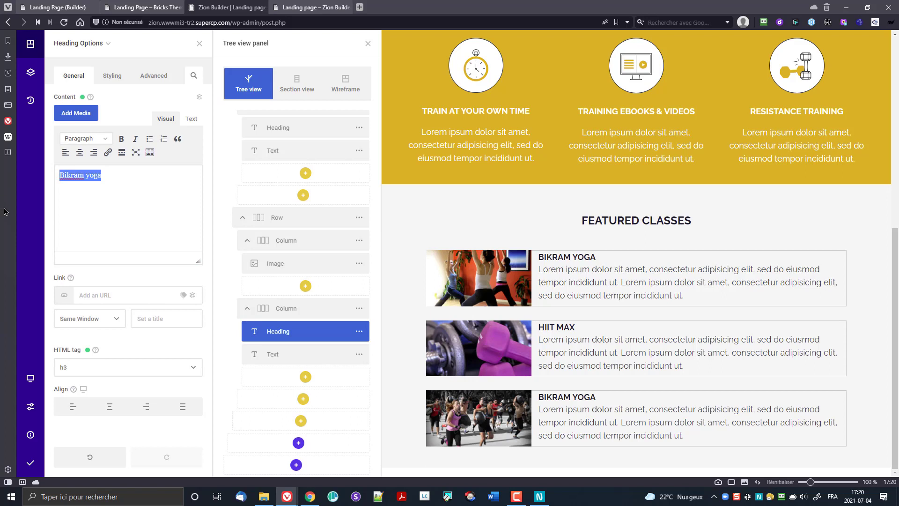
text(Strength bootcamp)
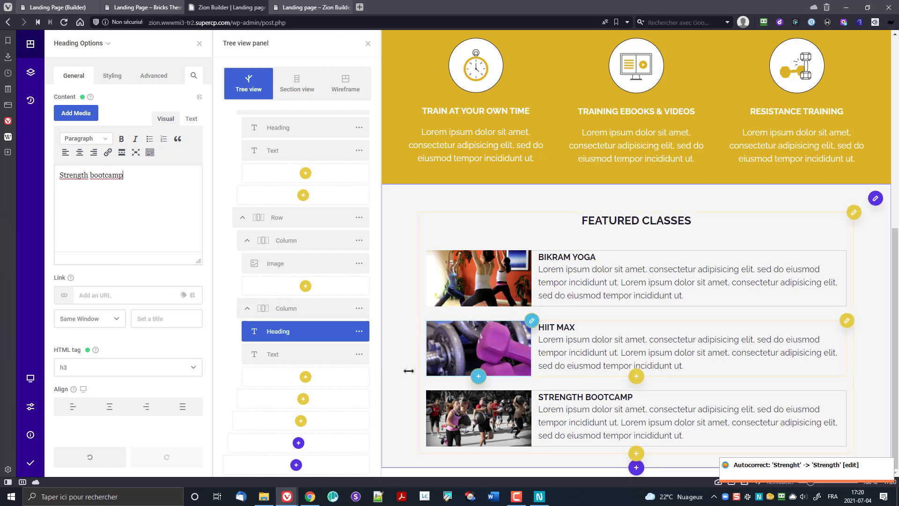
click(30, 463)
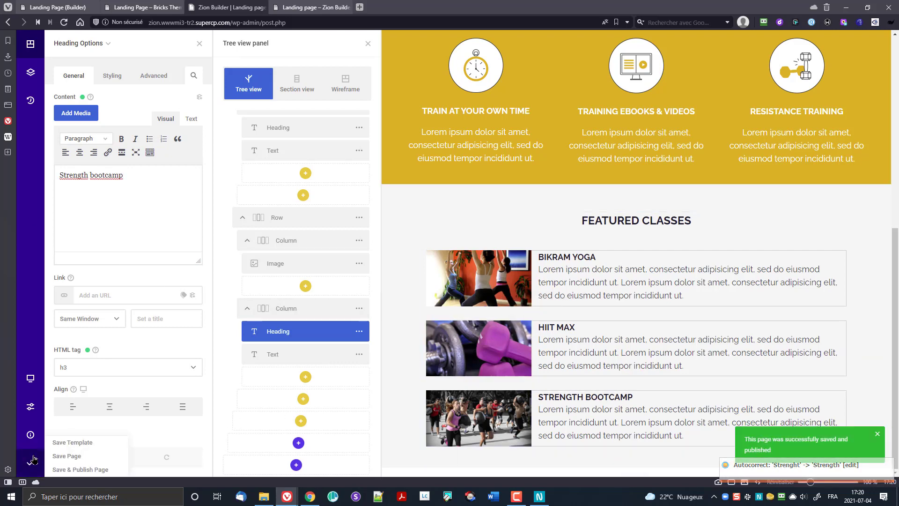
click(334, 7)
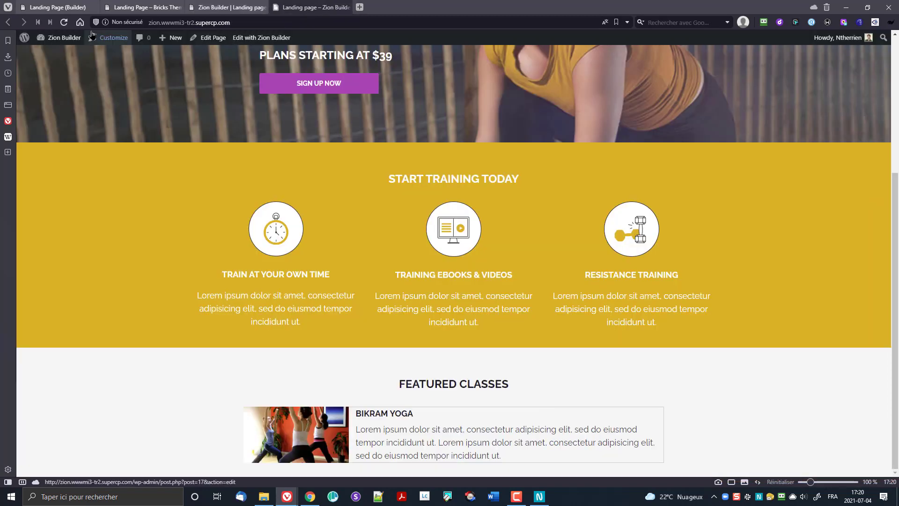
Step: Reload the live page to check the three featured classes against the Meet the Owner reference
click(64, 25)
scroll(162, 267, down, 4)
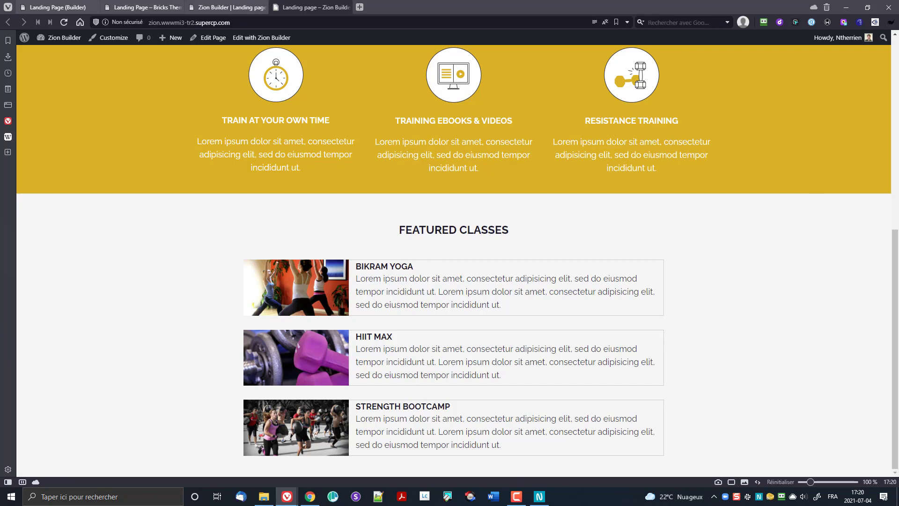
drag(898, 75, 781, 46)
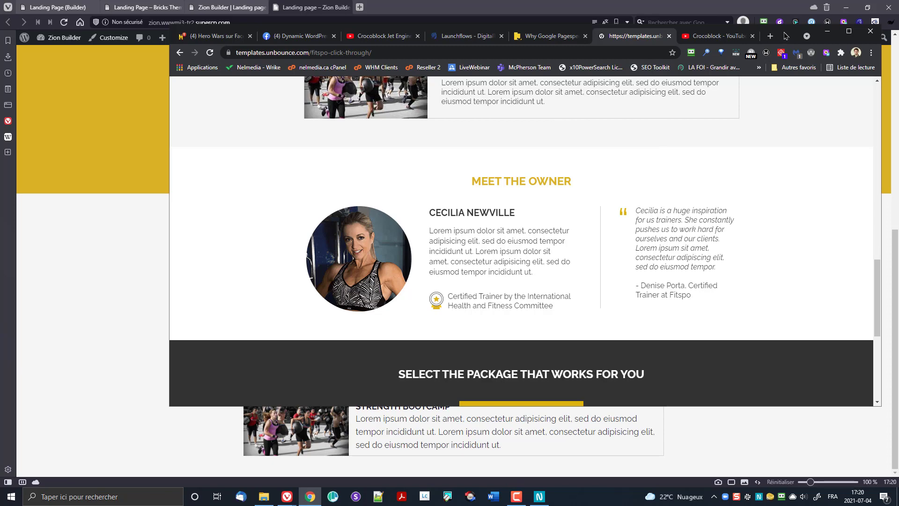
drag(787, 36, 898, 6)
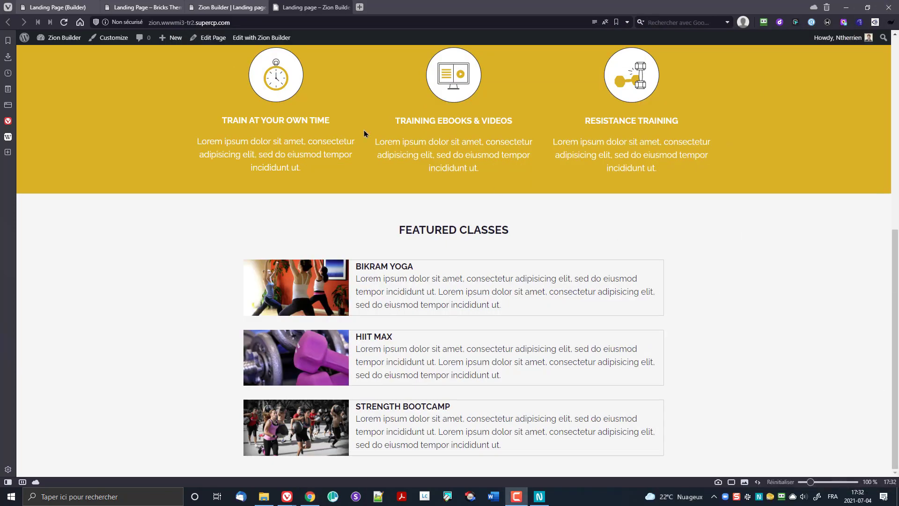
click(56, 7)
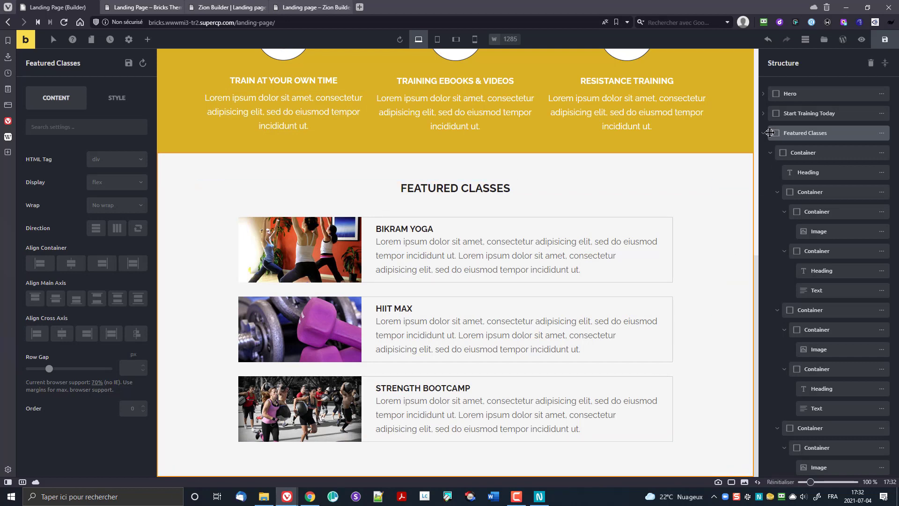
Step: Add a container below Featured Classes, then delete it when it lands in the wrong place
click(764, 134)
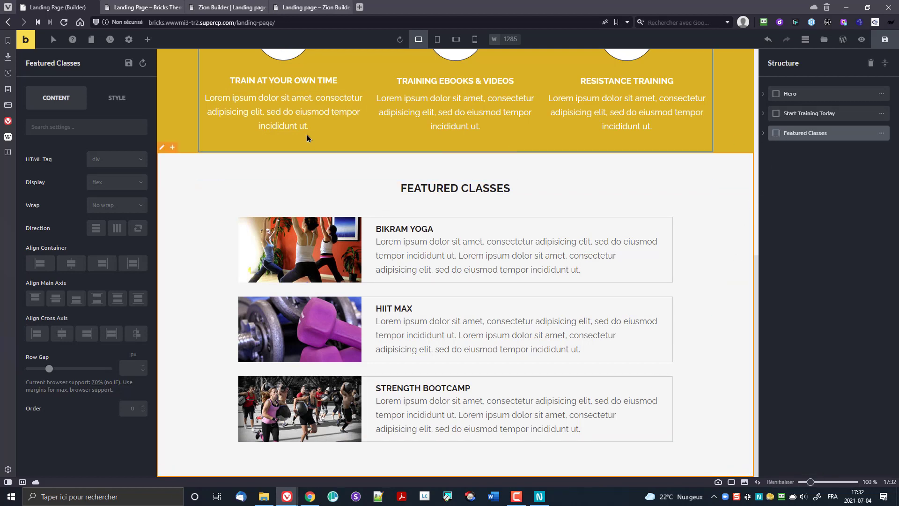
click(147, 39)
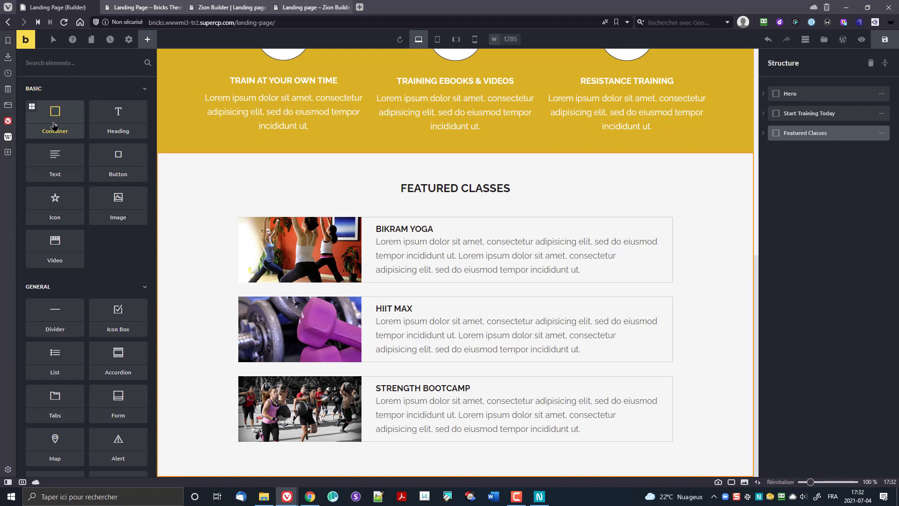
drag(55, 115, 229, 217)
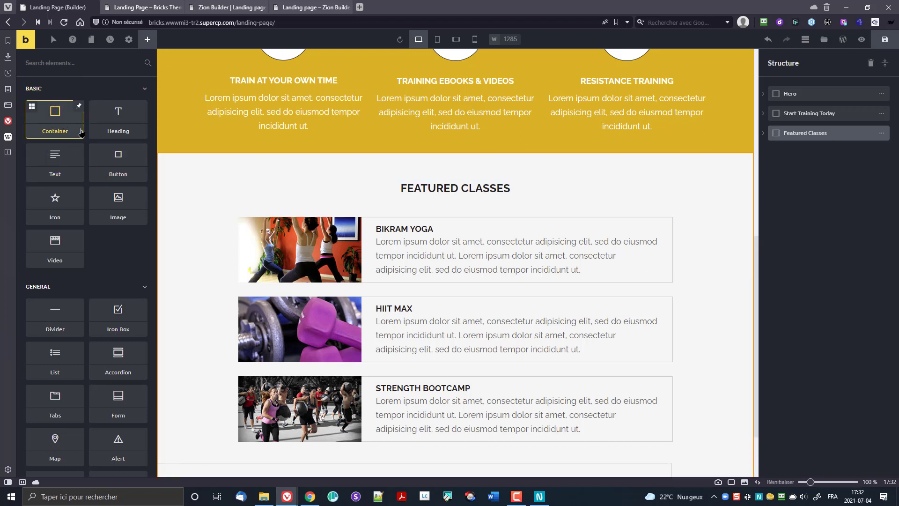
click(764, 135)
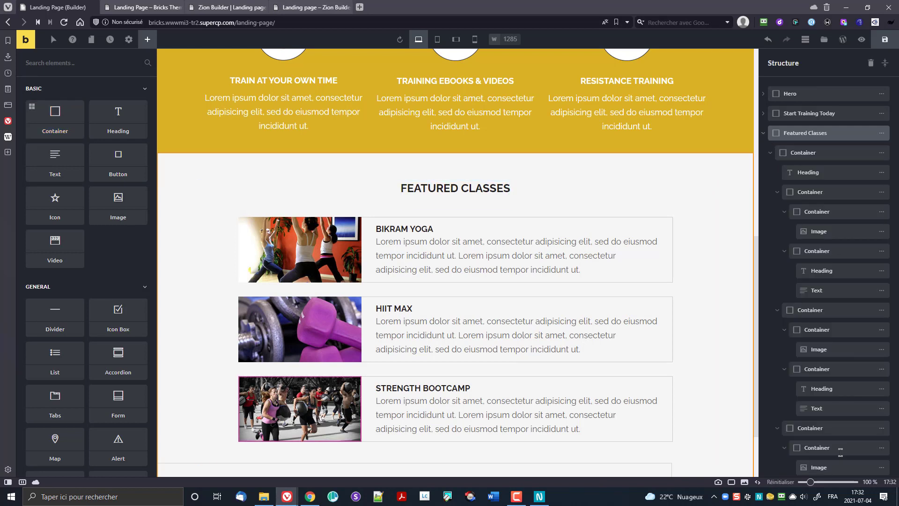
click(771, 153)
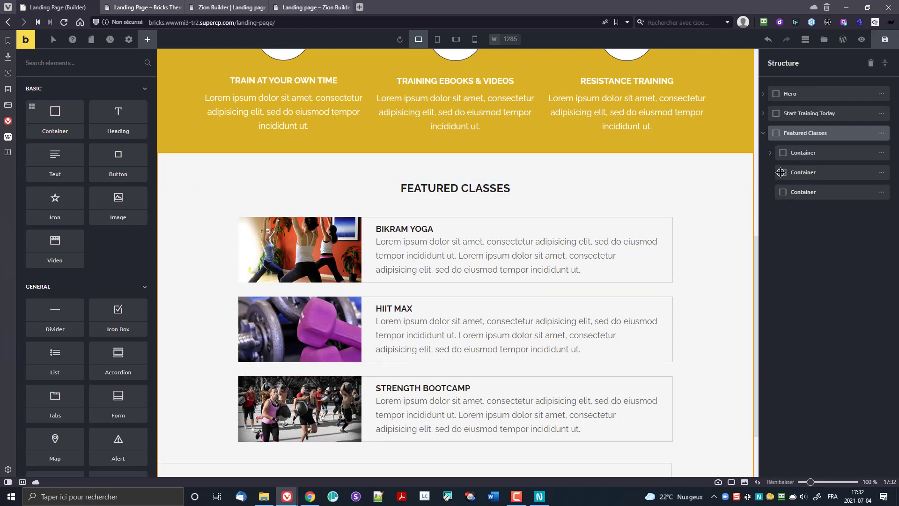
click(875, 173)
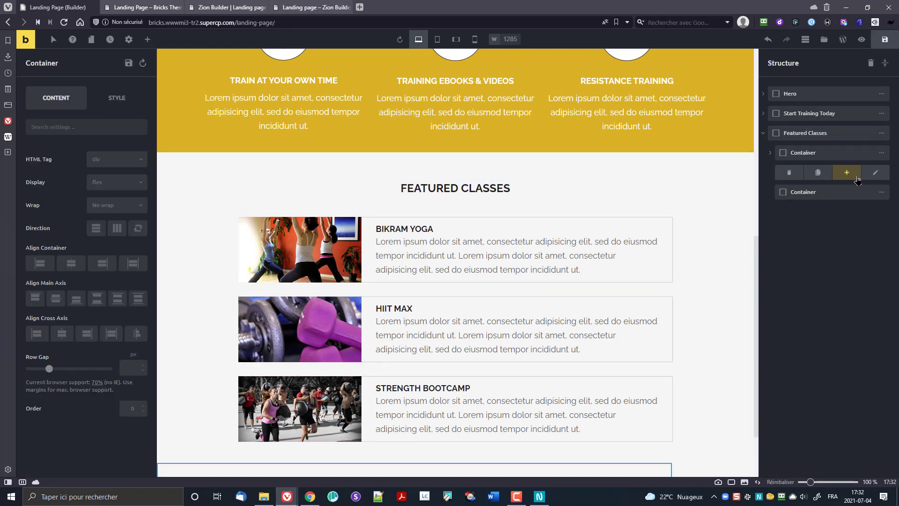
click(789, 172)
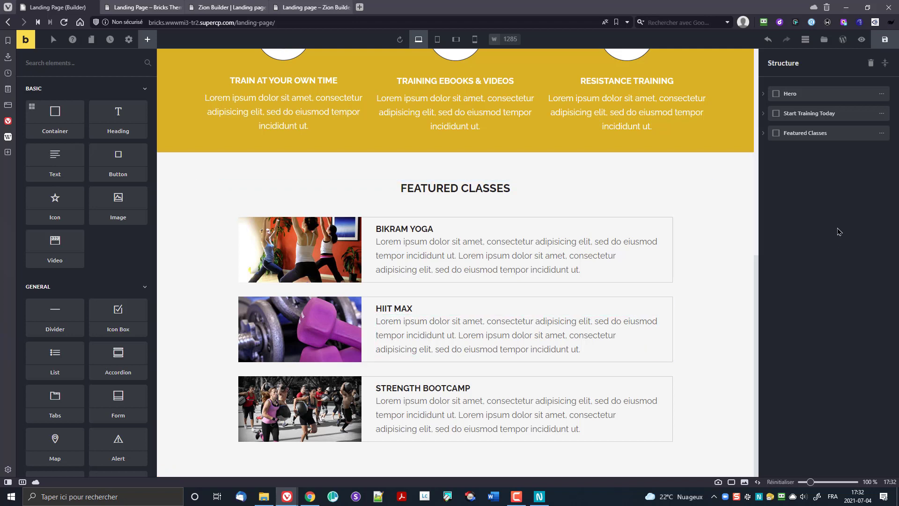
Step: Remove another misplaced container and add a new container as its own section at the bottom
mouse_move(53, 114)
mouse_down()
mouse_move(89, 141)
mouse_move(221, 311)
mouse_move(236, 353)
mouse_move(182, 402)
mouse_move(12, 96)
mouse_move(54, 130)
mouse_up()
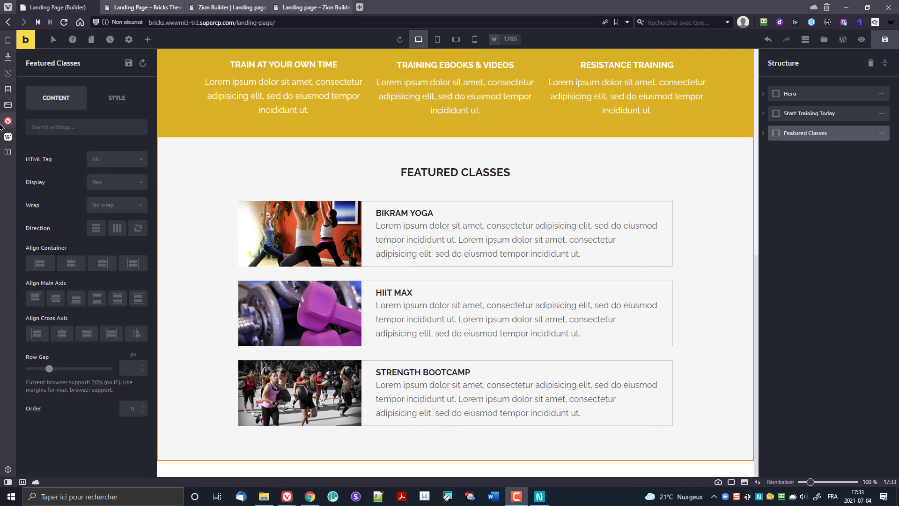
click(147, 39)
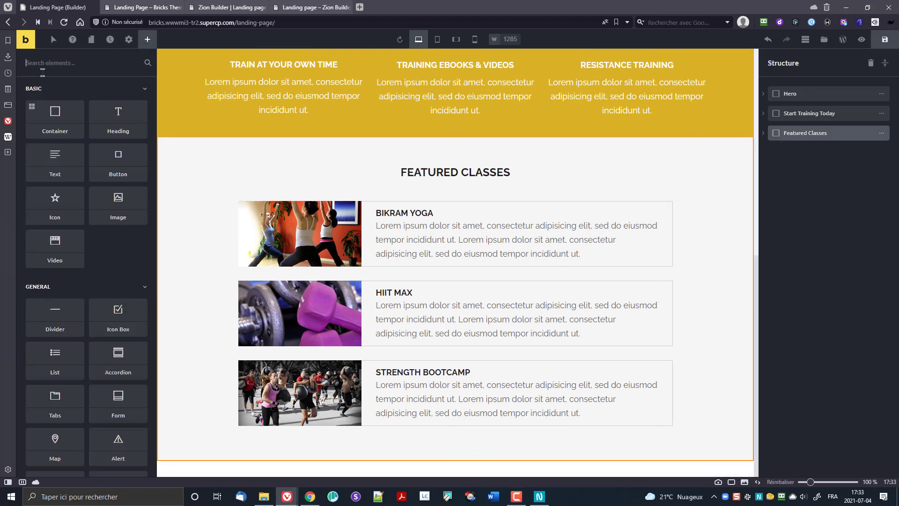
click(55, 124)
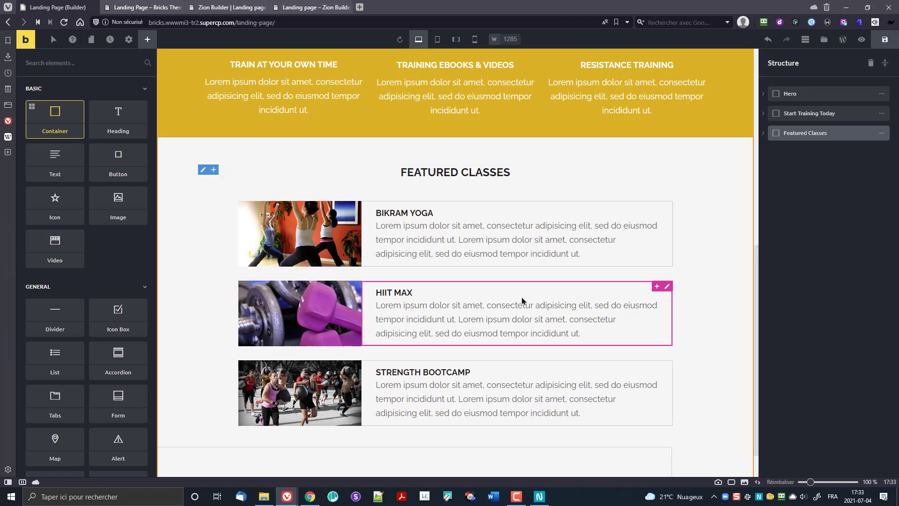
scroll(516, 318, down, 1)
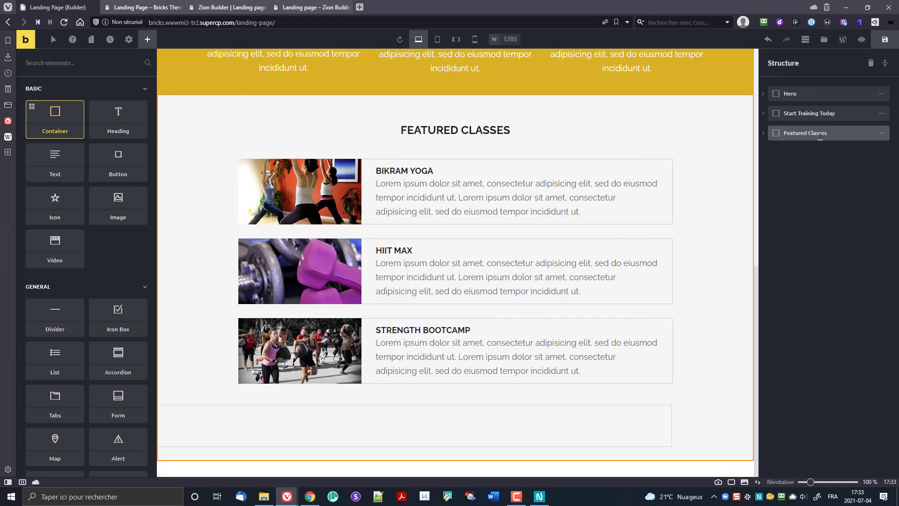
click(764, 133)
click(815, 172)
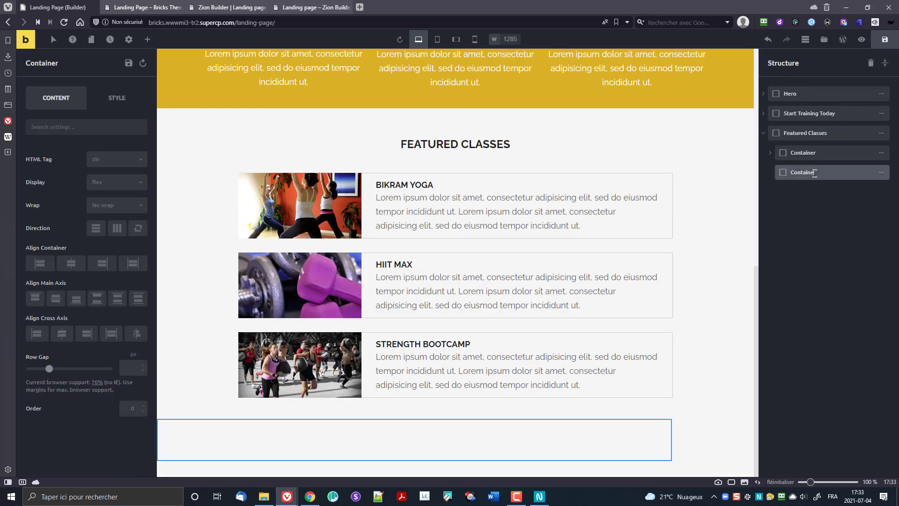
click(882, 173)
click(796, 174)
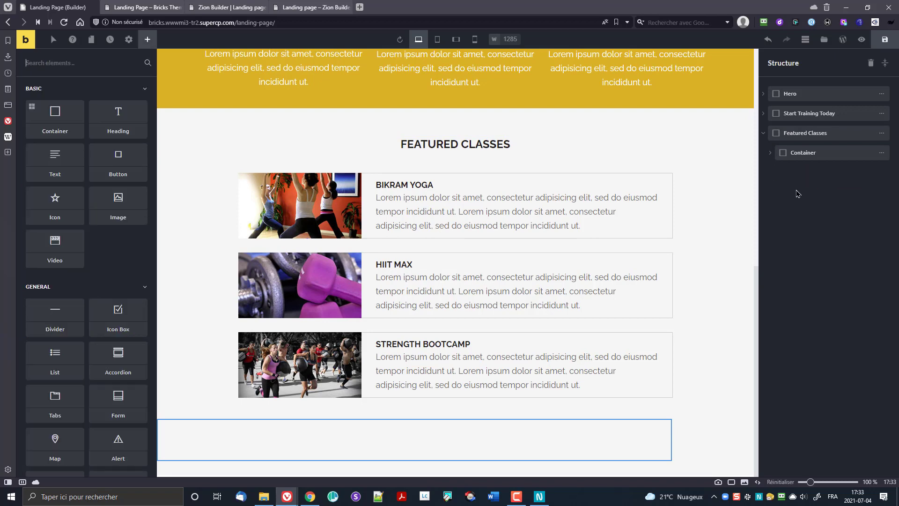
click(45, 114)
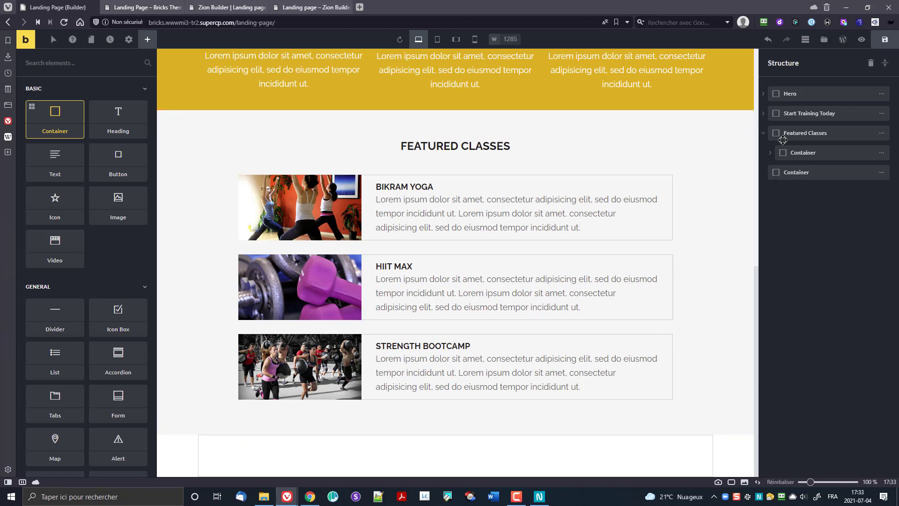
Step: Rename the new section 'Meet The Owner' and review the Featured Classes structure
click(764, 134)
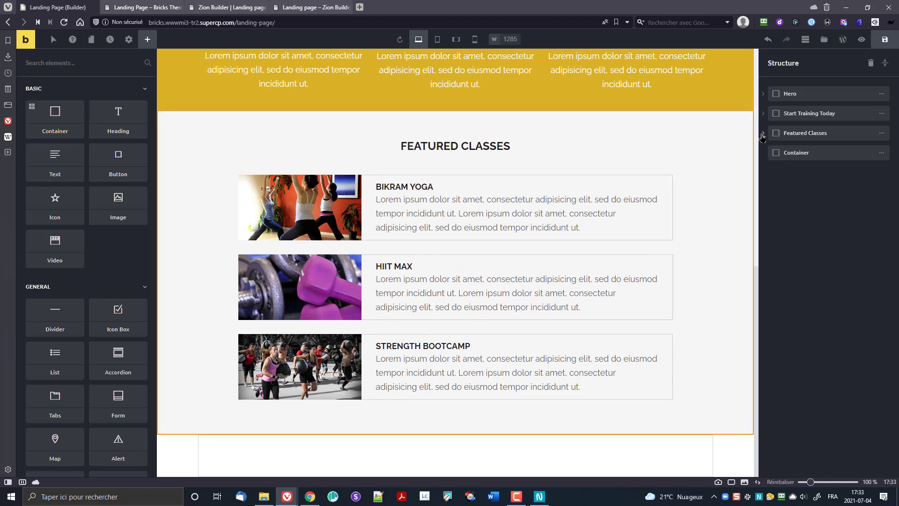
click(763, 134)
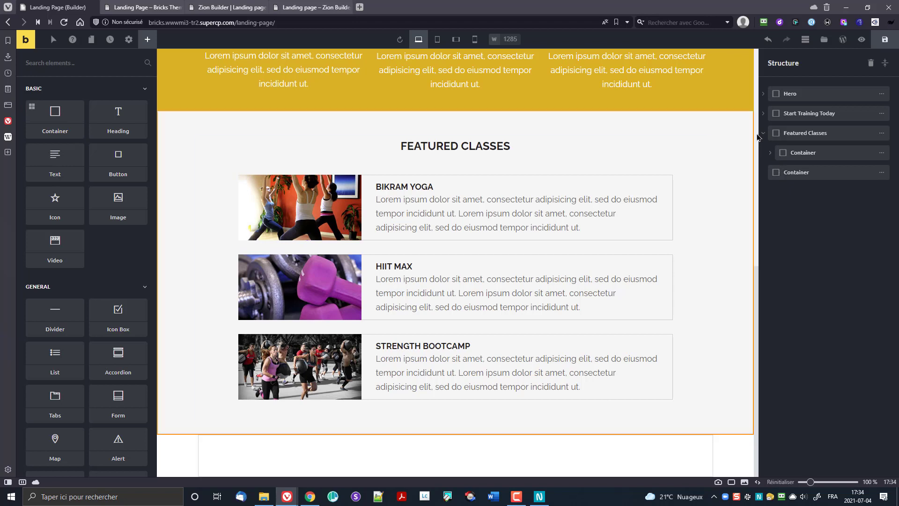
click(763, 134)
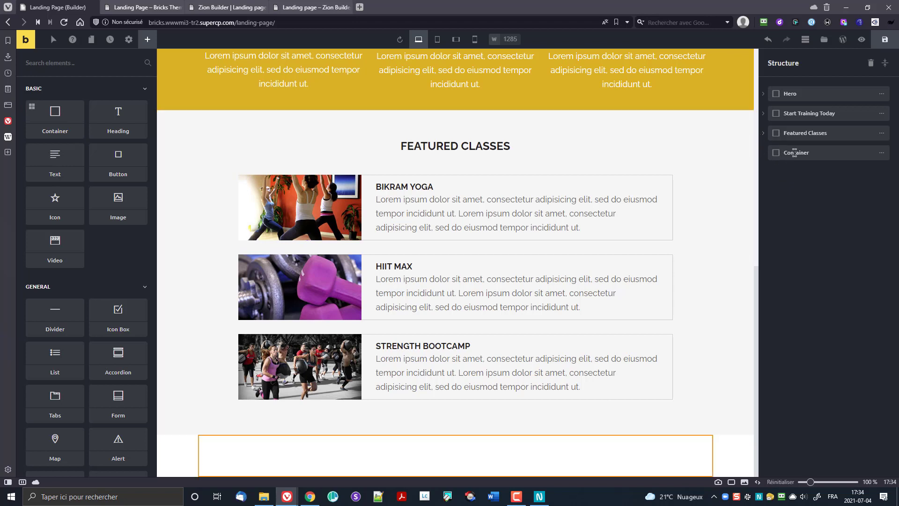
double_click(796, 152)
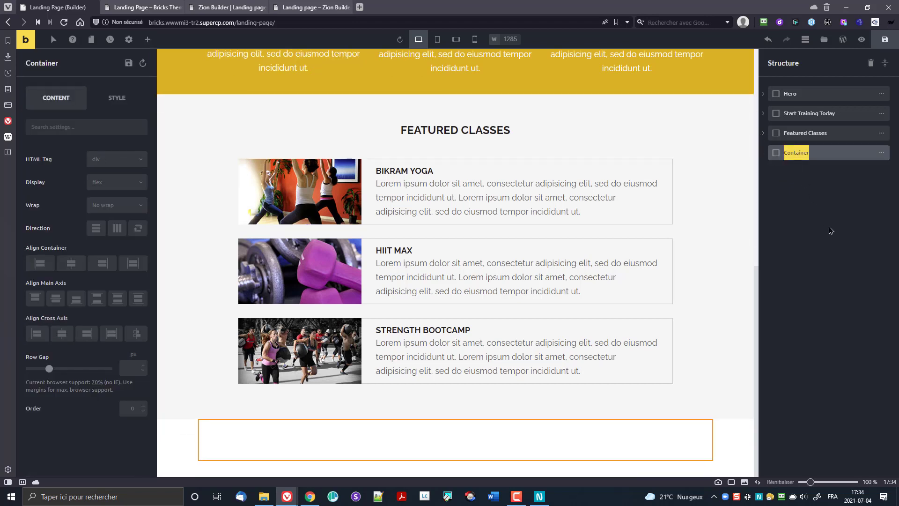
text(Meet The Owner)
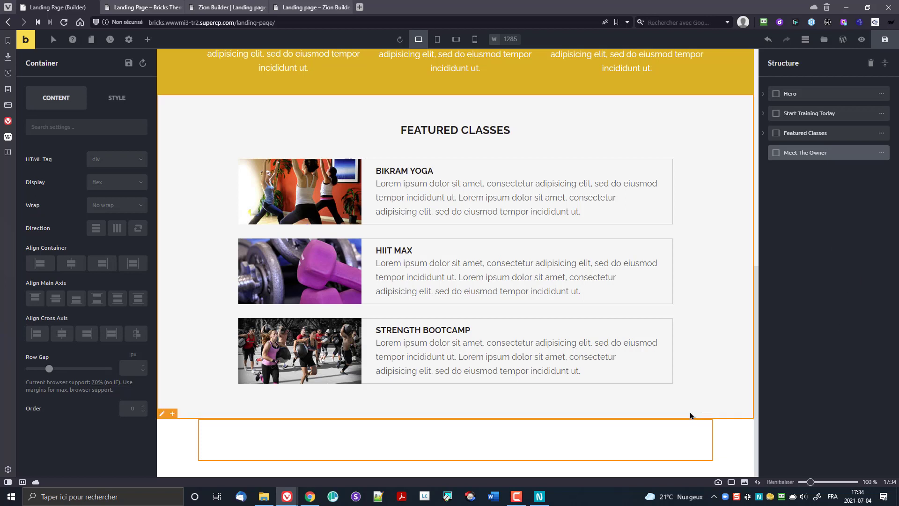
click(539, 496)
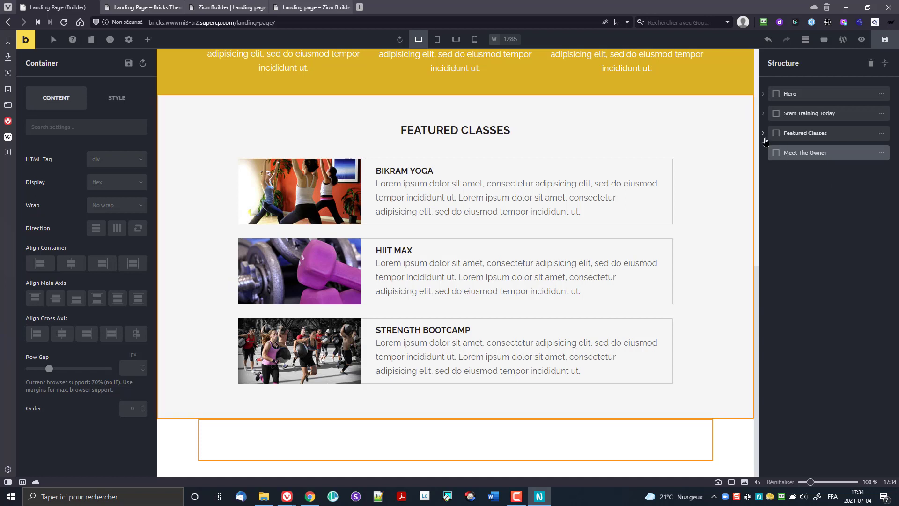
click(764, 133)
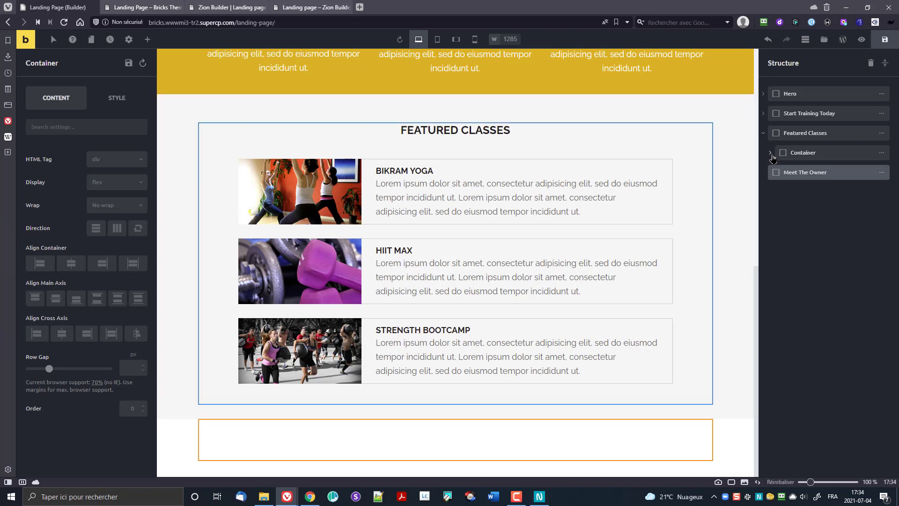
click(770, 153)
click(771, 153)
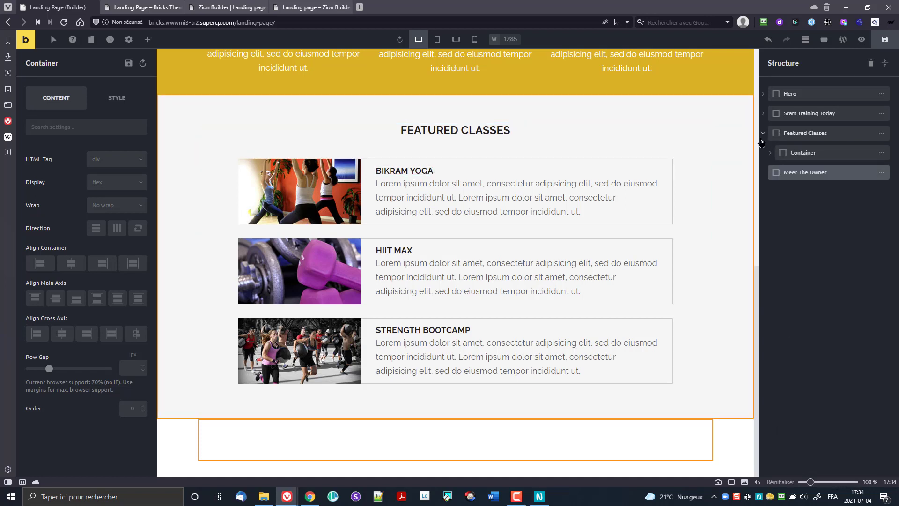
click(765, 133)
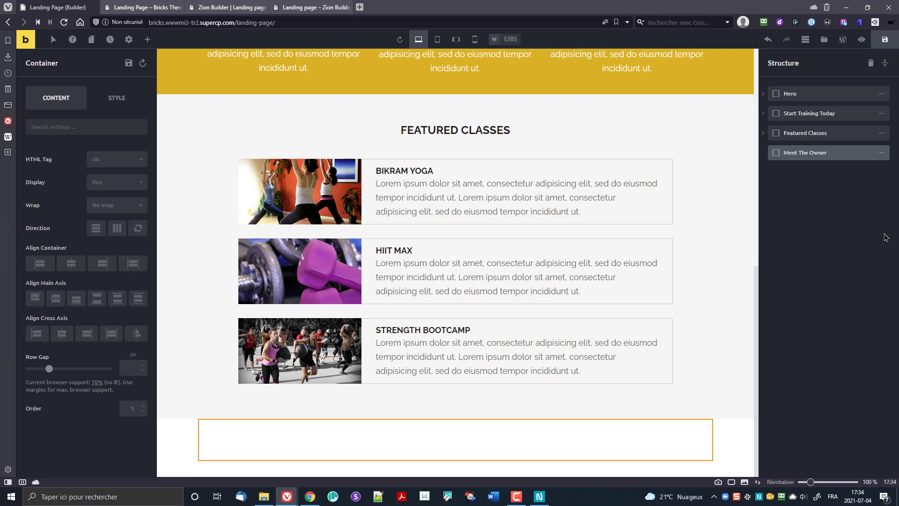
Step: Raise the Meet The Owner section's top padding to about 60px and centre its contents
click(700, 430)
drag(702, 444, 703, 447)
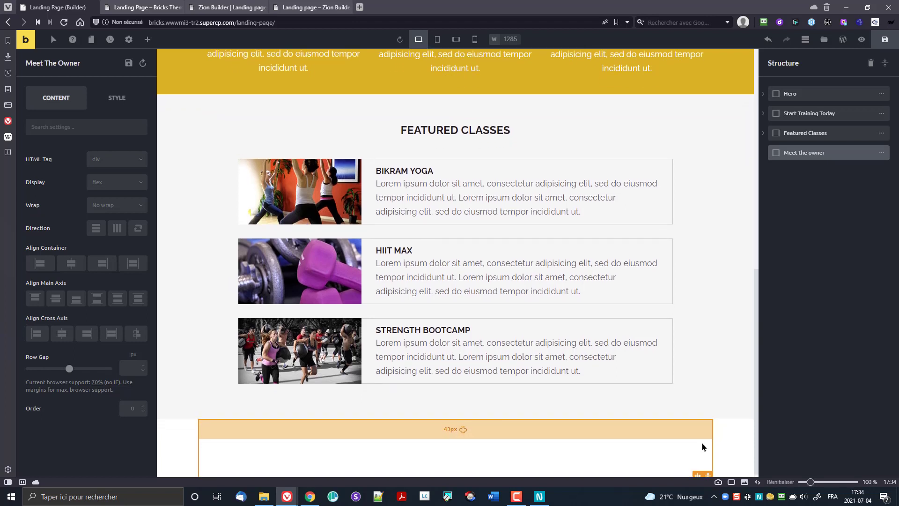
scroll(487, 415, down, 1)
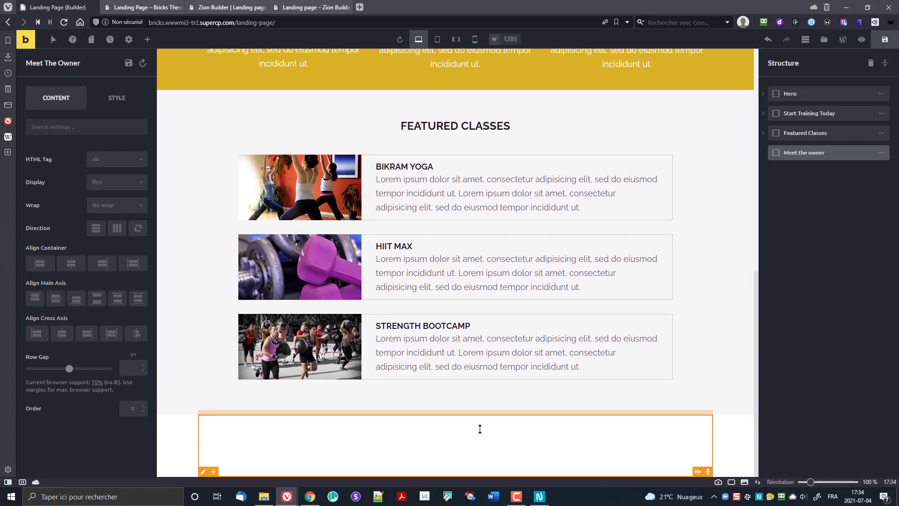
drag(484, 424, 487, 433)
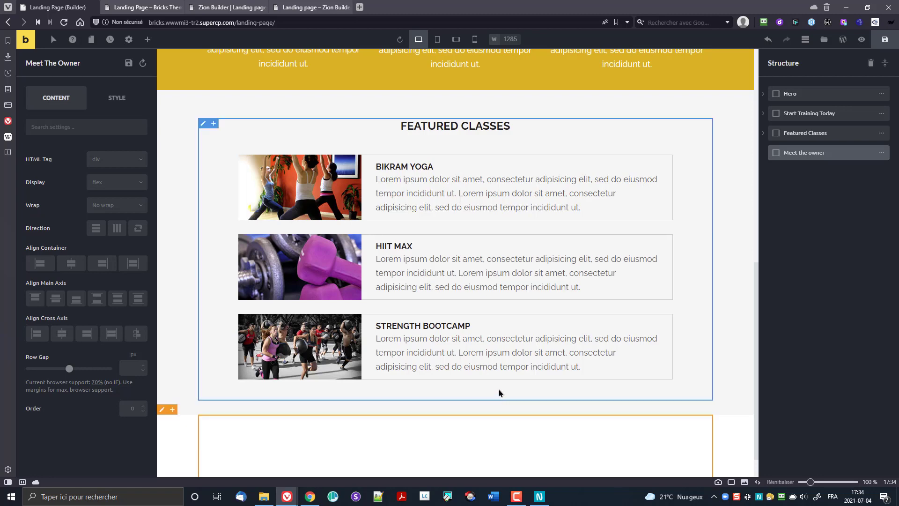
scroll(501, 403, down, 1)
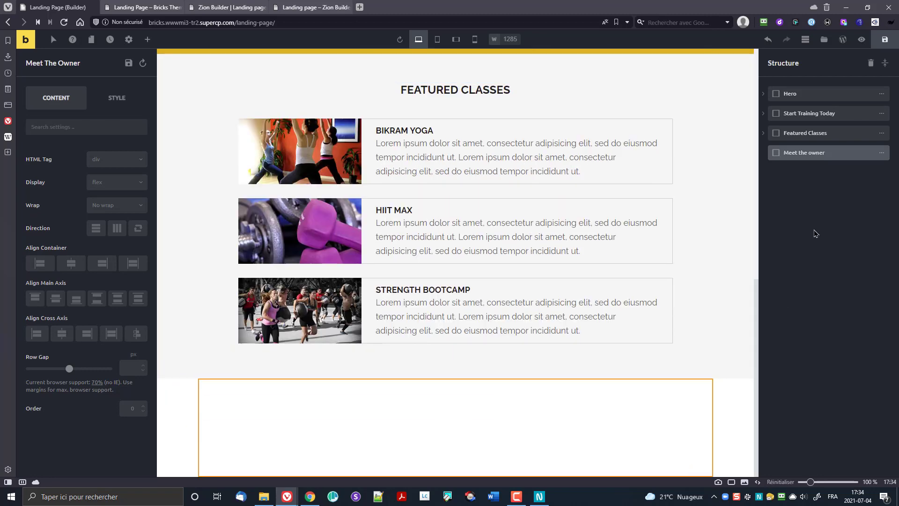
click(71, 263)
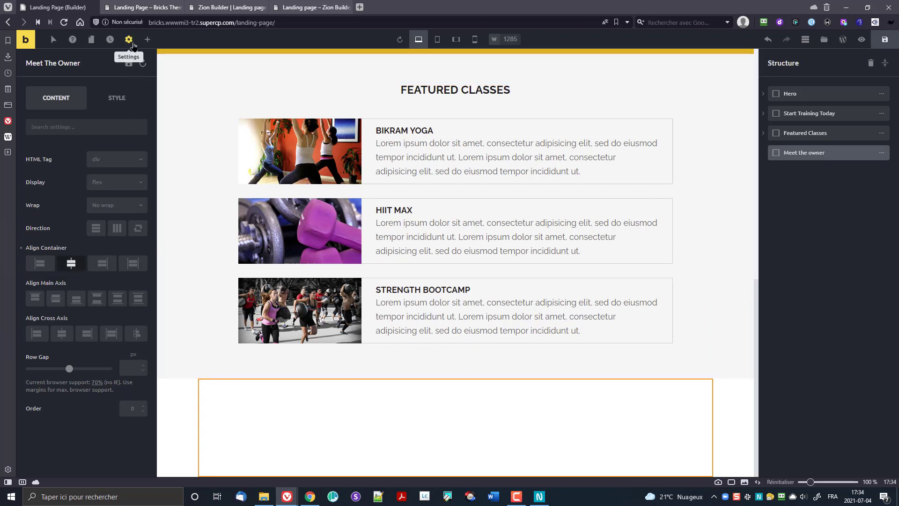
click(147, 40)
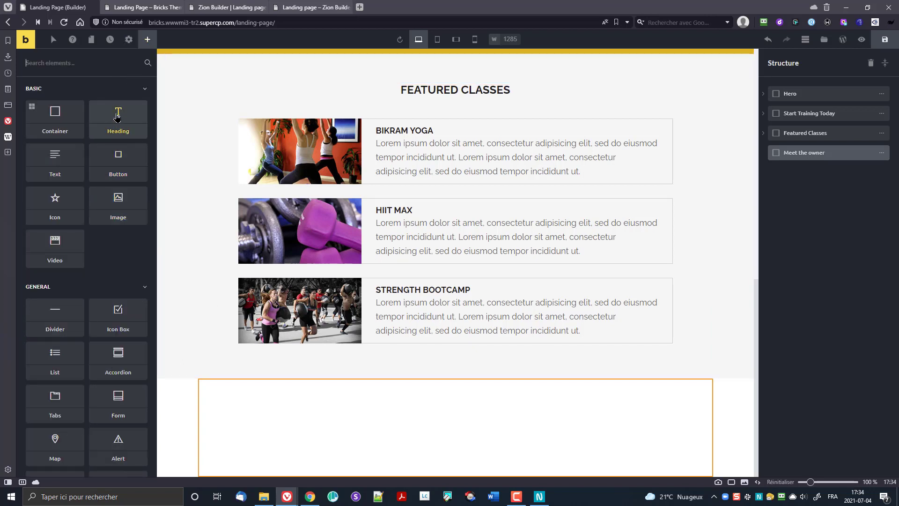
Step: Add an H2 heading reading 'Meet the owner', centred horizontally in the section
drag(118, 120, 368, 467)
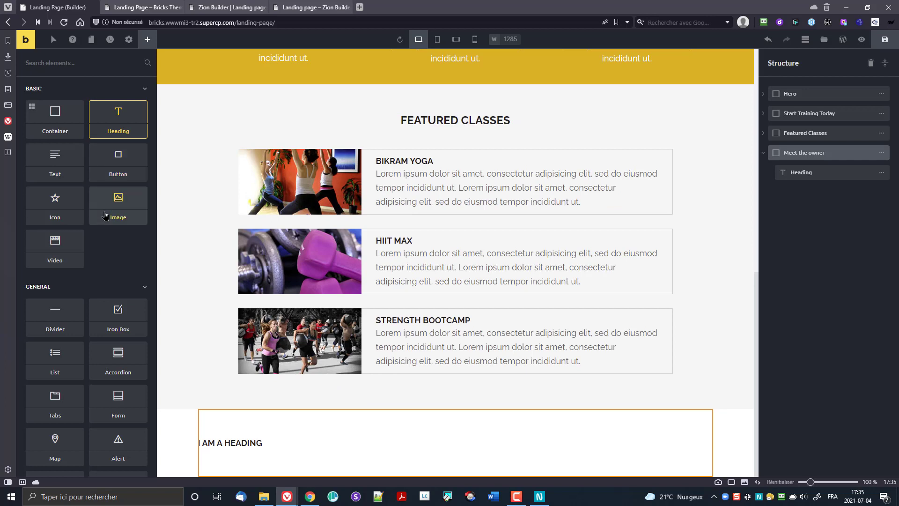
click(234, 441)
drag(69, 159, 37, 159)
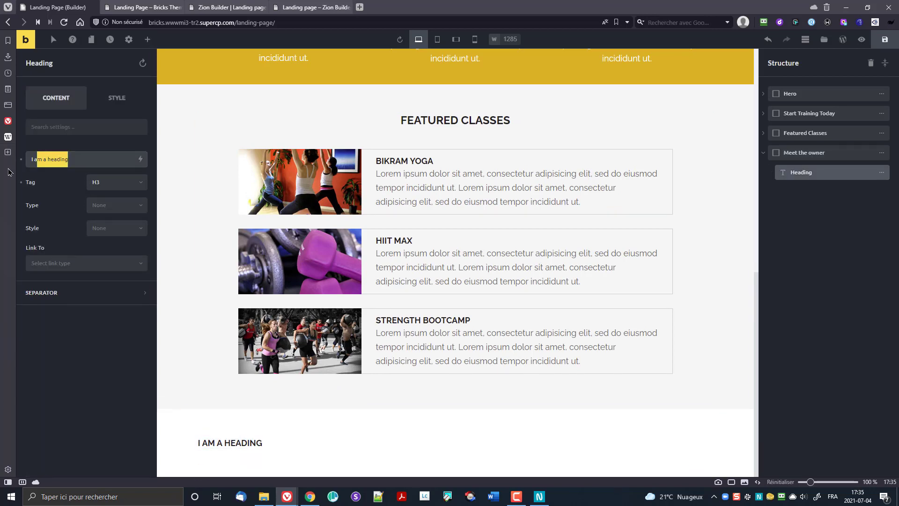
key(ctrl+a)
text(M)
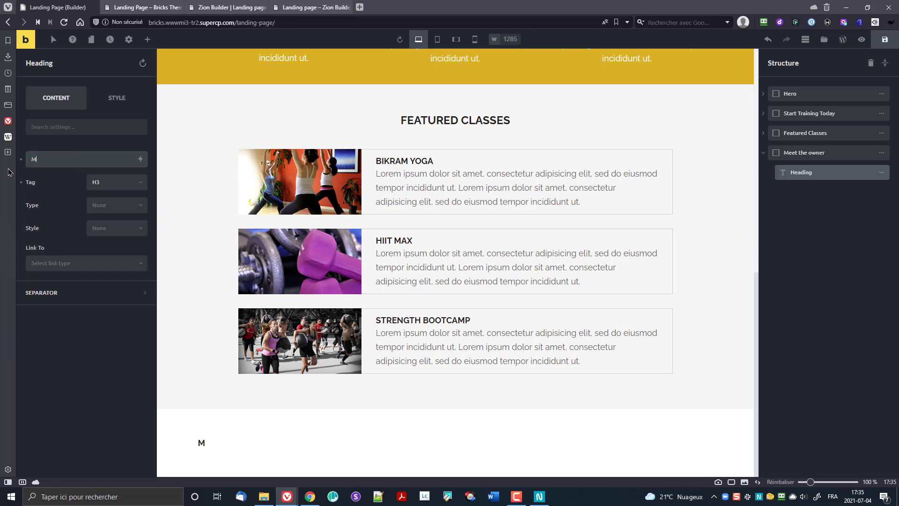
text(eet the owner)
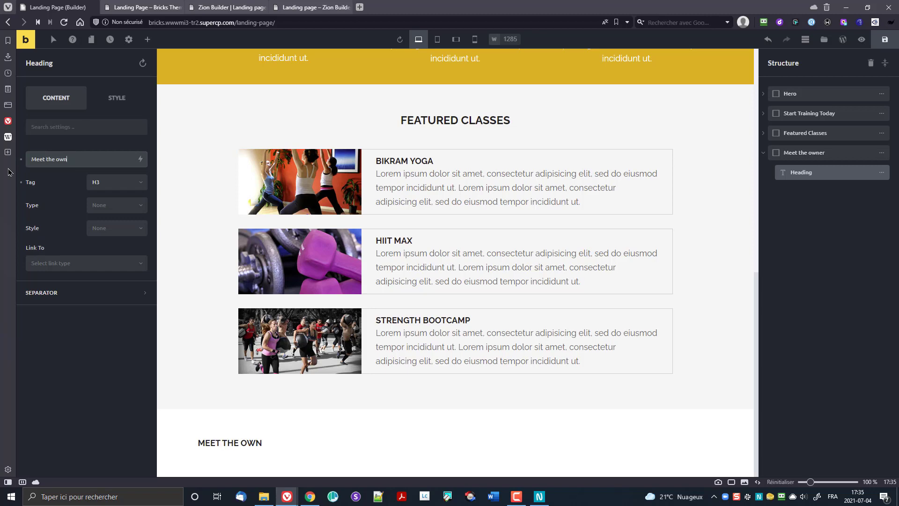
click(98, 187)
click(104, 196)
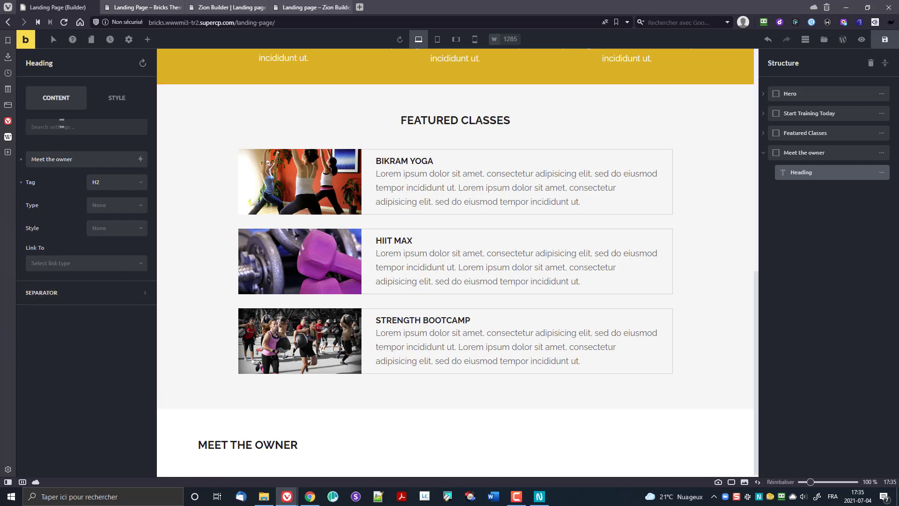
click(817, 153)
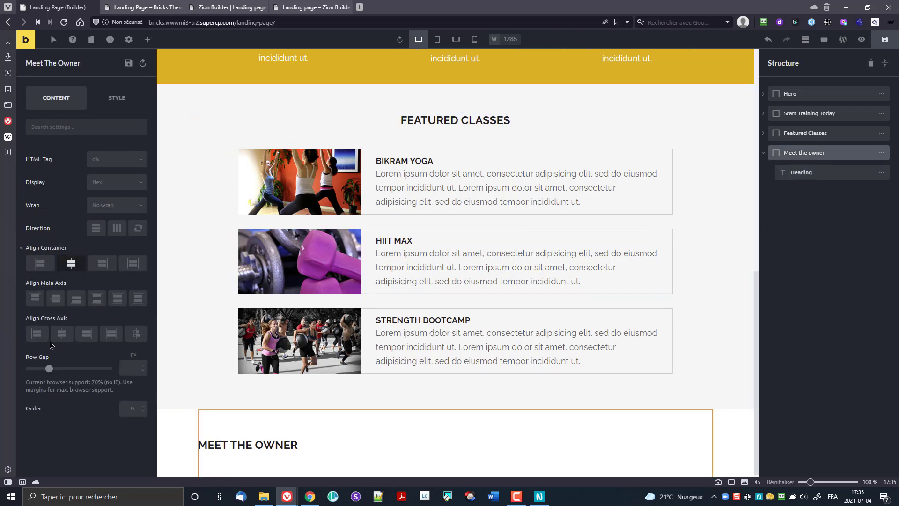
click(61, 333)
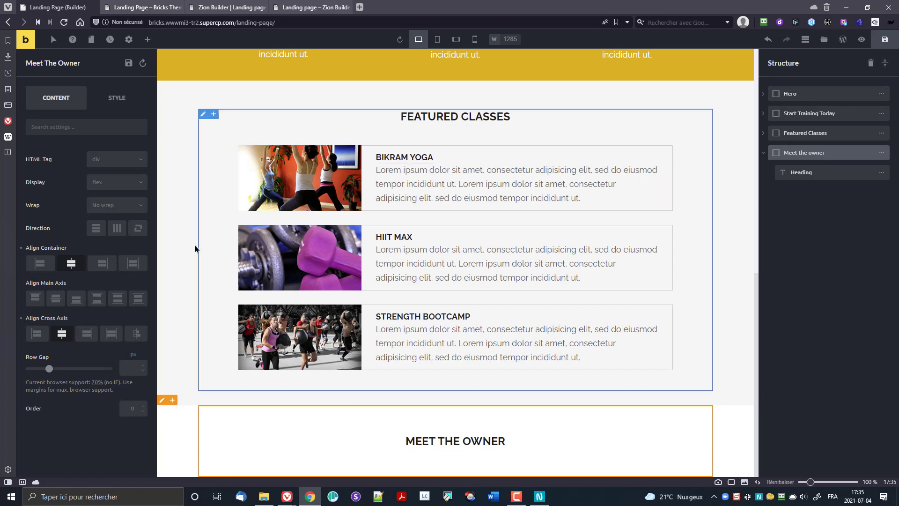
Step: Colour the heading gold (#e4ad22) and add about 29px of space below it
click(441, 440)
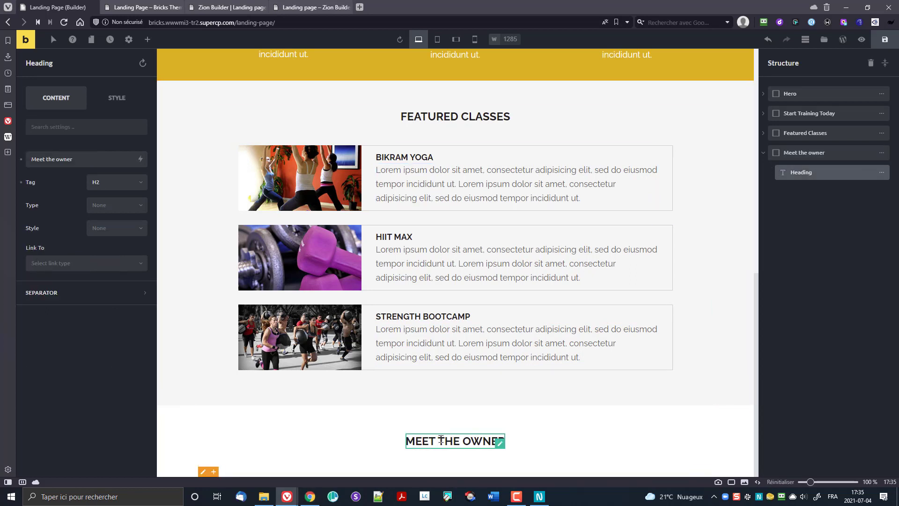
click(117, 98)
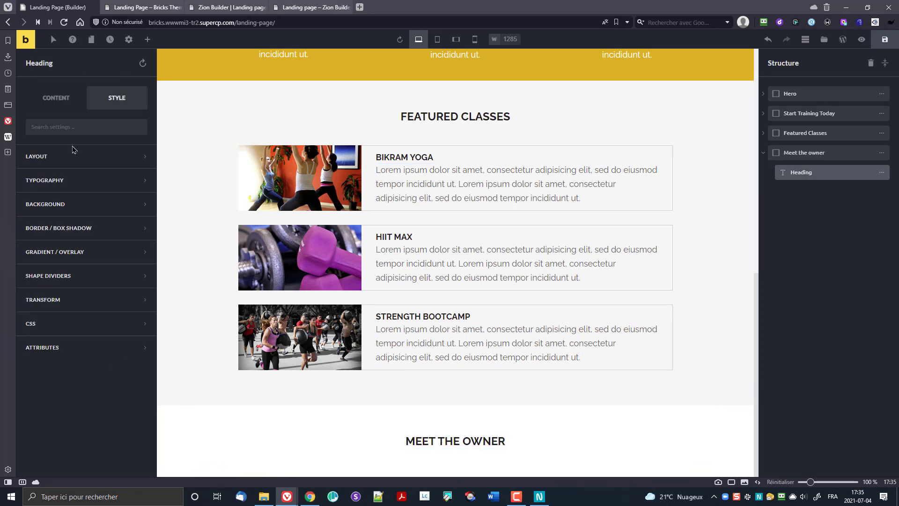
click(53, 184)
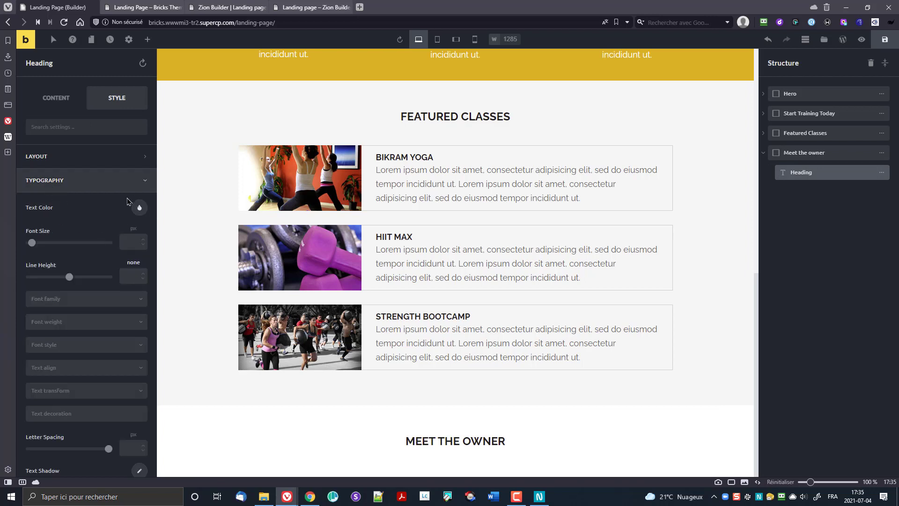
click(137, 208)
click(52, 408)
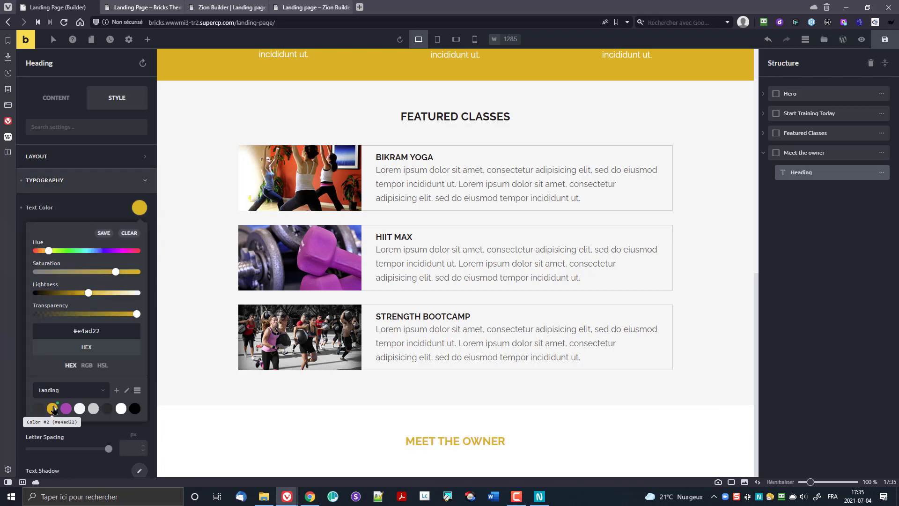
click(139, 210)
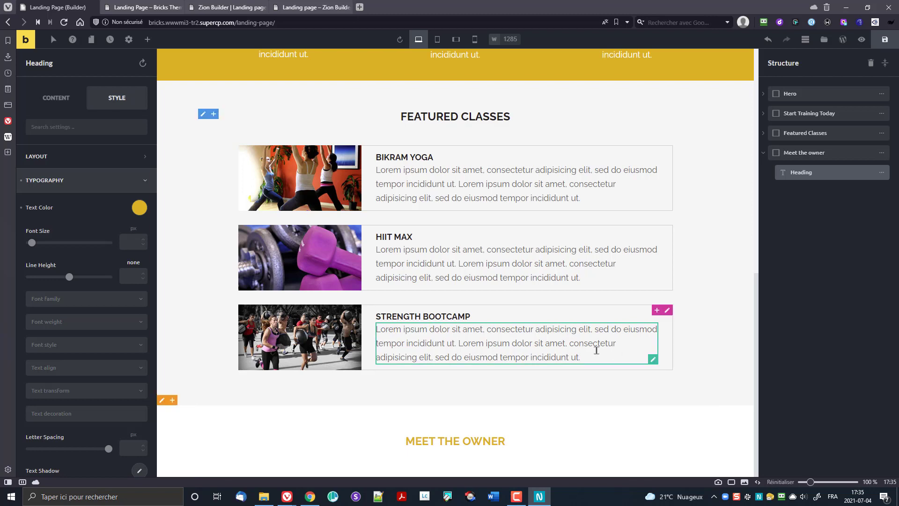
drag(437, 449, 437, 462)
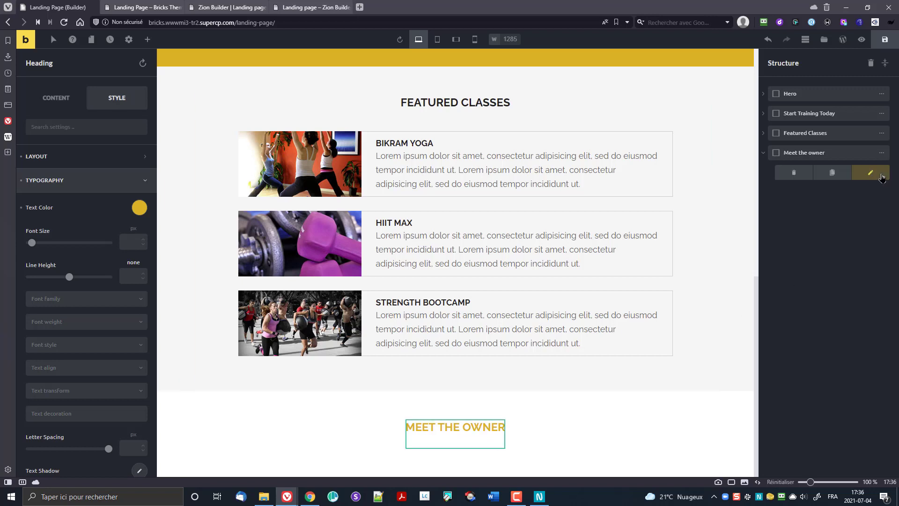
click(147, 39)
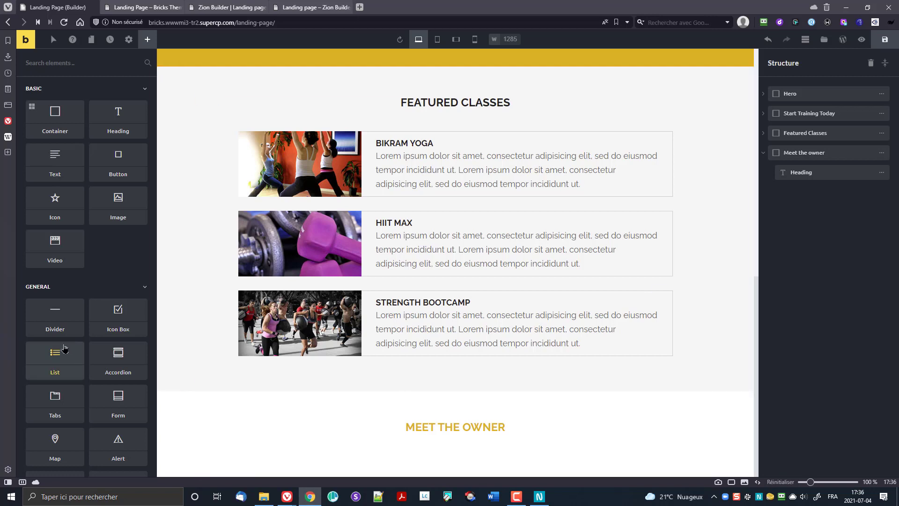
Step: Insert a container holding 3 inner containers laid out as columns
click(31, 107)
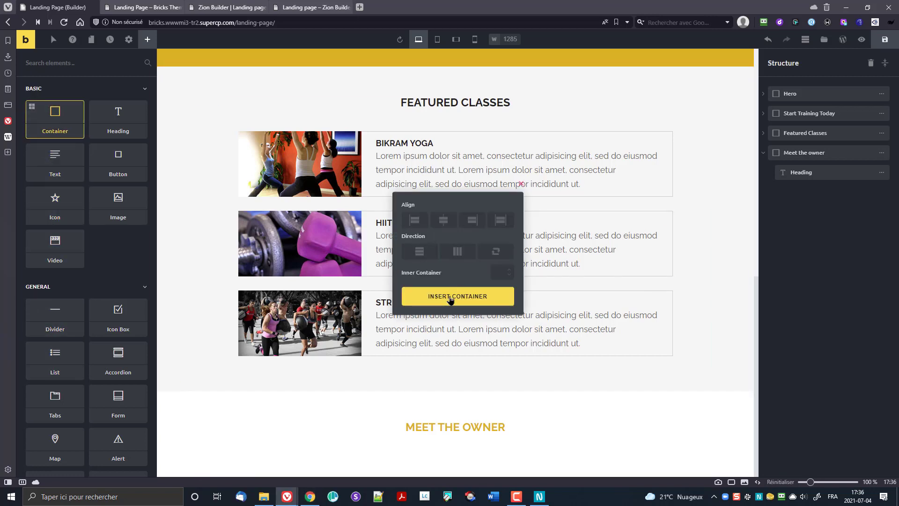
click(494, 274)
text(3)
click(457, 204)
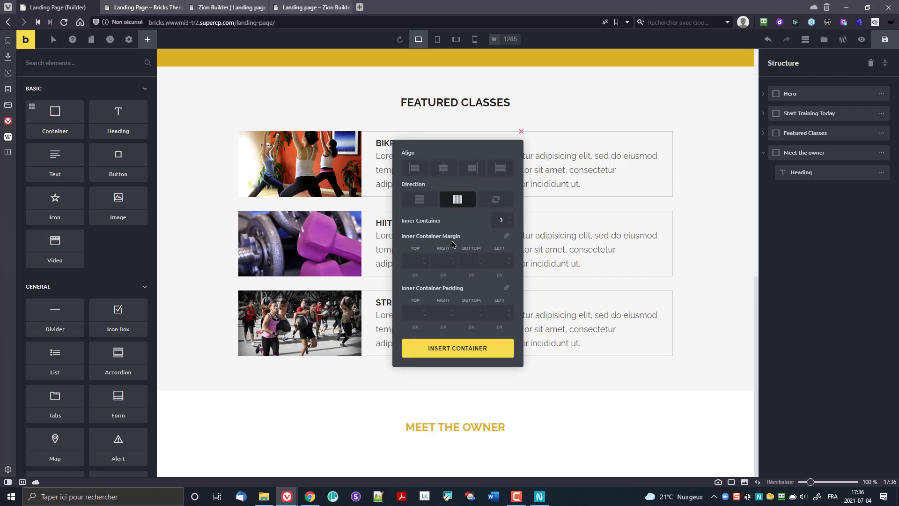
click(433, 349)
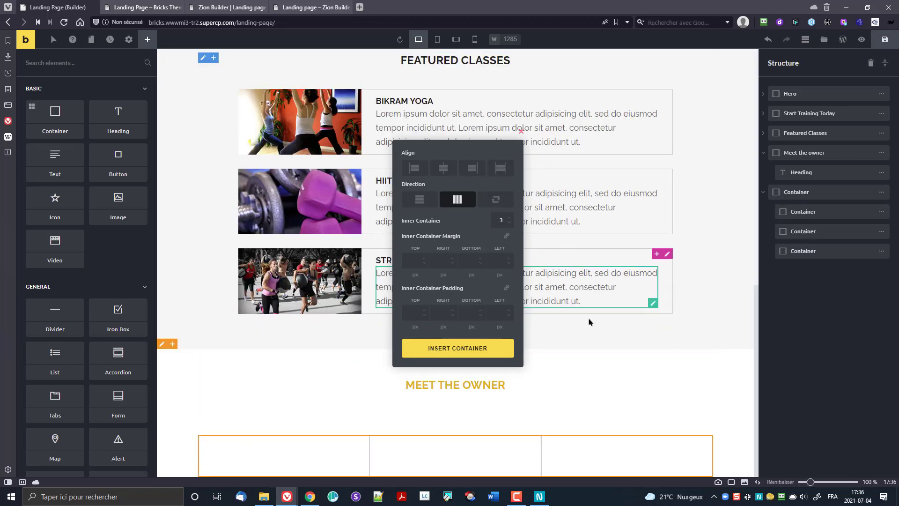
click(305, 469)
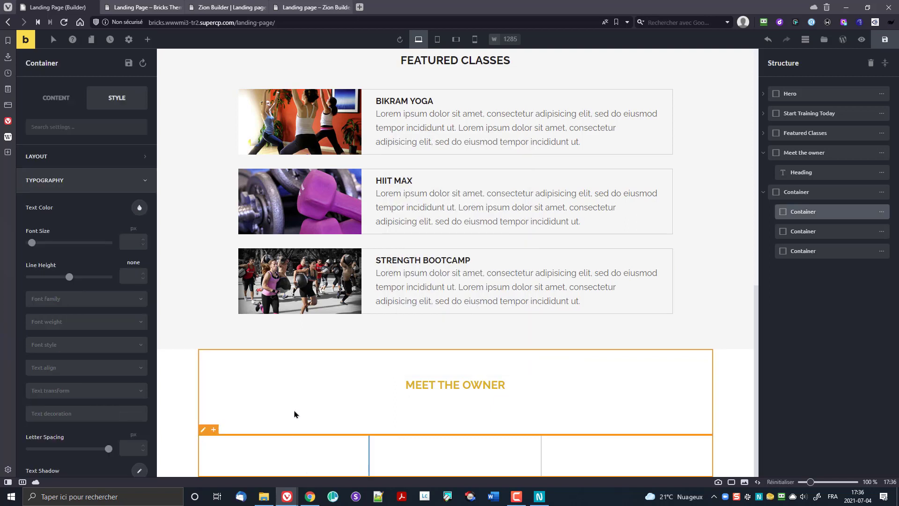
Step: Try 20px padding all round on the heading, then clear the padding again
click(451, 400)
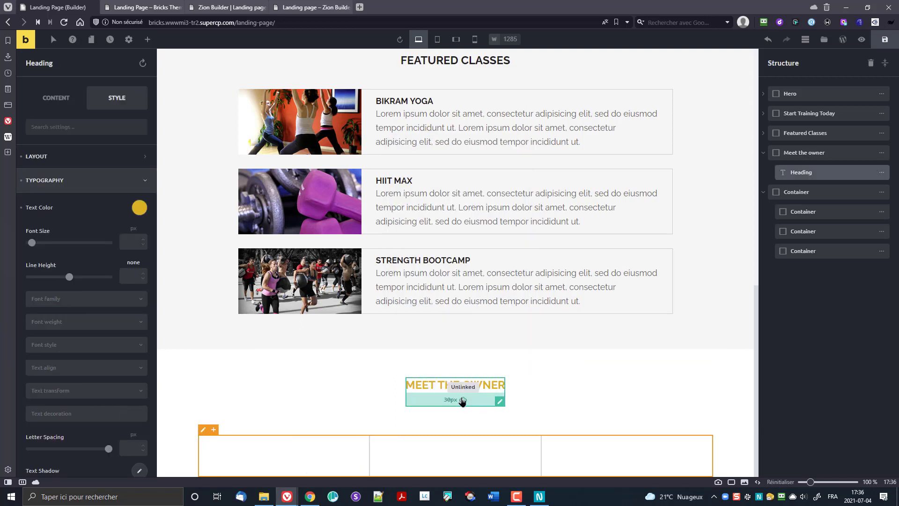
click(463, 401)
click(464, 402)
drag(475, 401, 476, 398)
click(465, 408)
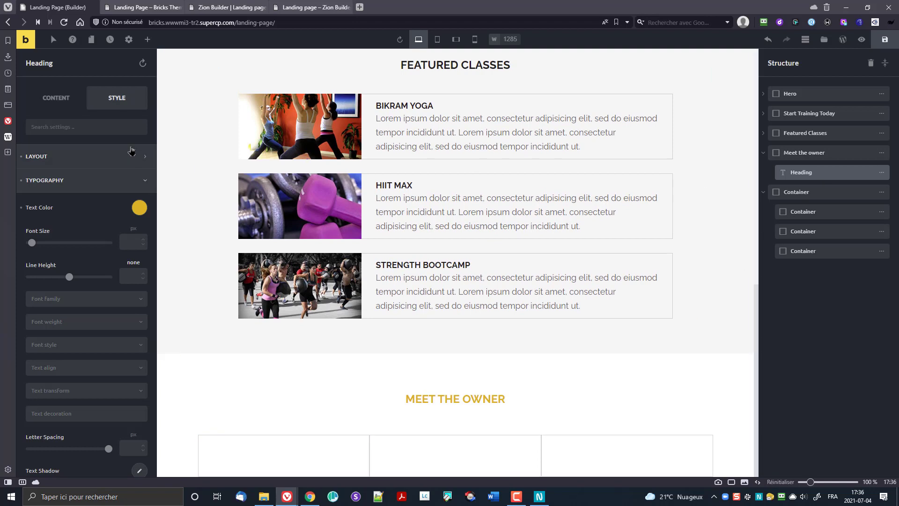
click(36, 159)
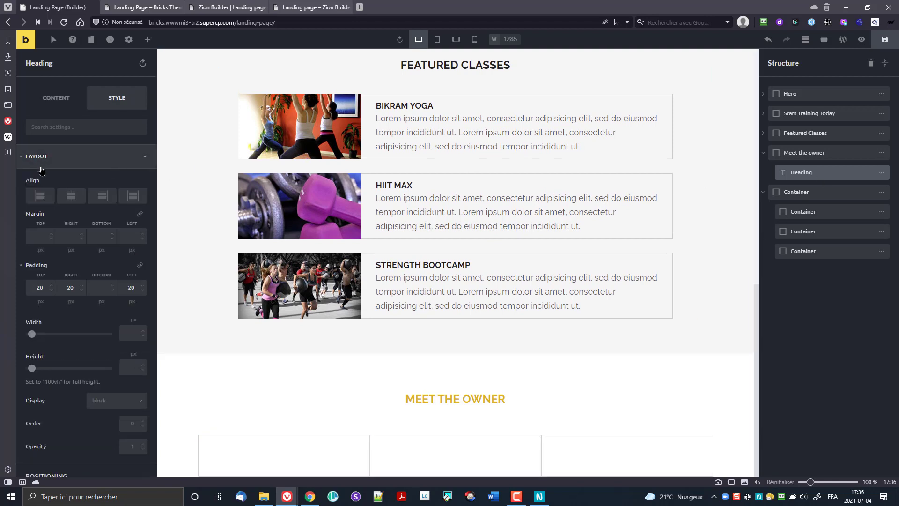
click(21, 266)
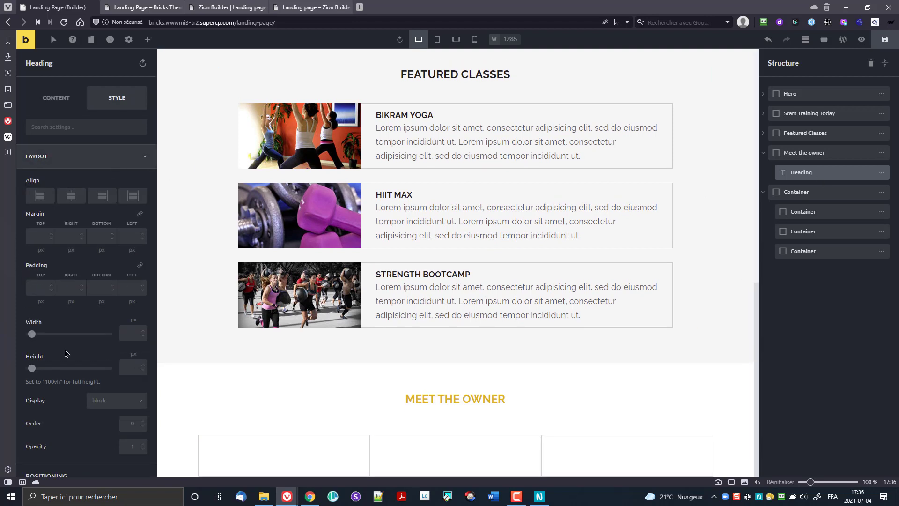
click(28, 158)
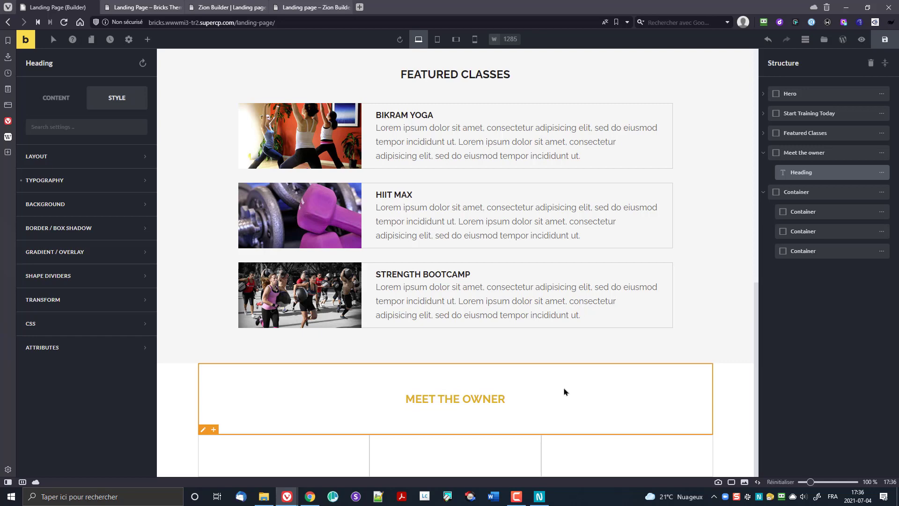
Step: Nest the three-column container inside Meet the owner and add 30px bottom margin under the heading
drag(781, 189, 798, 174)
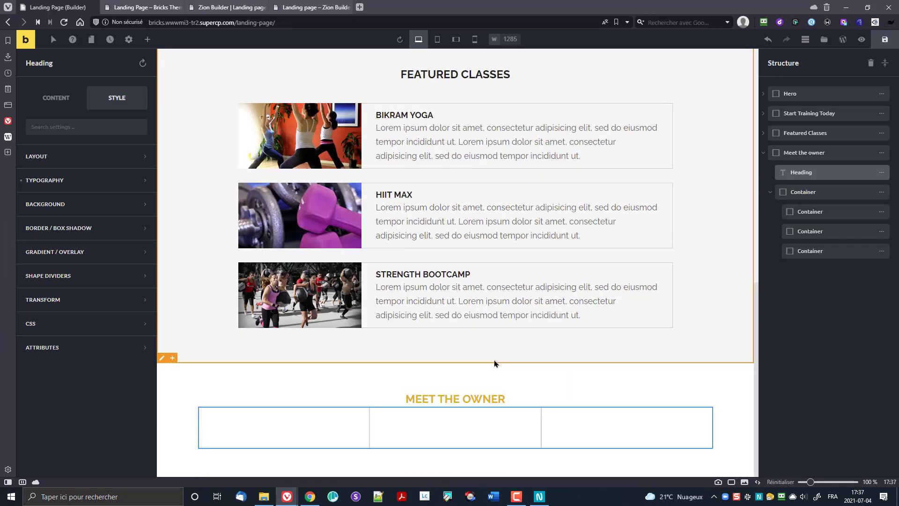
drag(468, 402, 470, 416)
scroll(334, 429, down, 1)
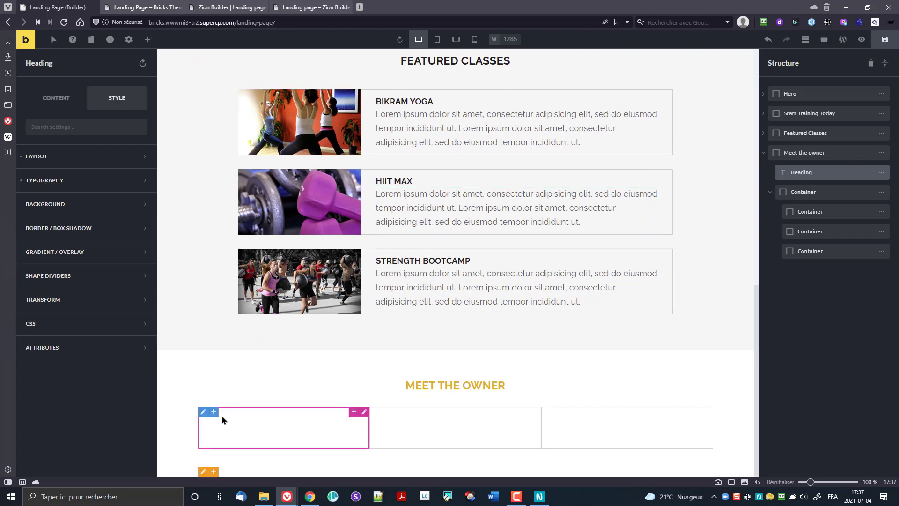
Step: Place an Image element in the first column showing the owner's portrait
click(270, 432)
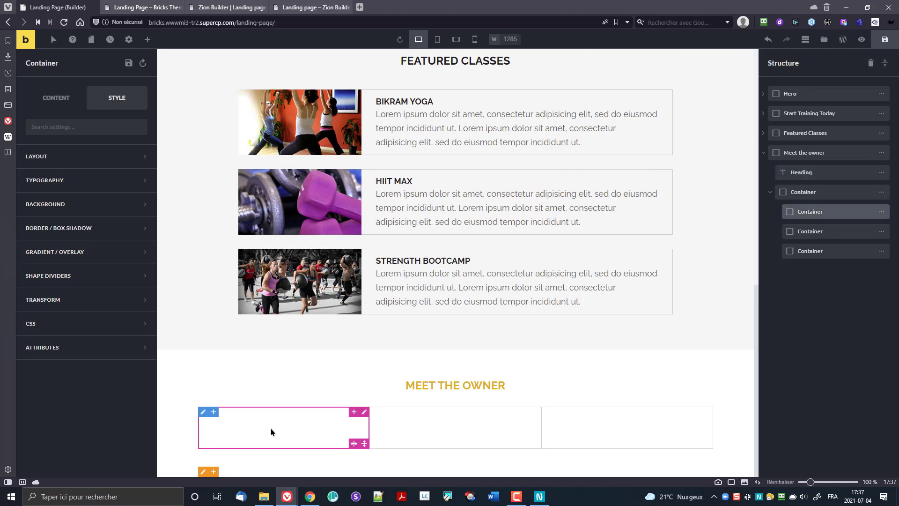
click(149, 41)
drag(119, 202, 351, 433)
click(247, 421)
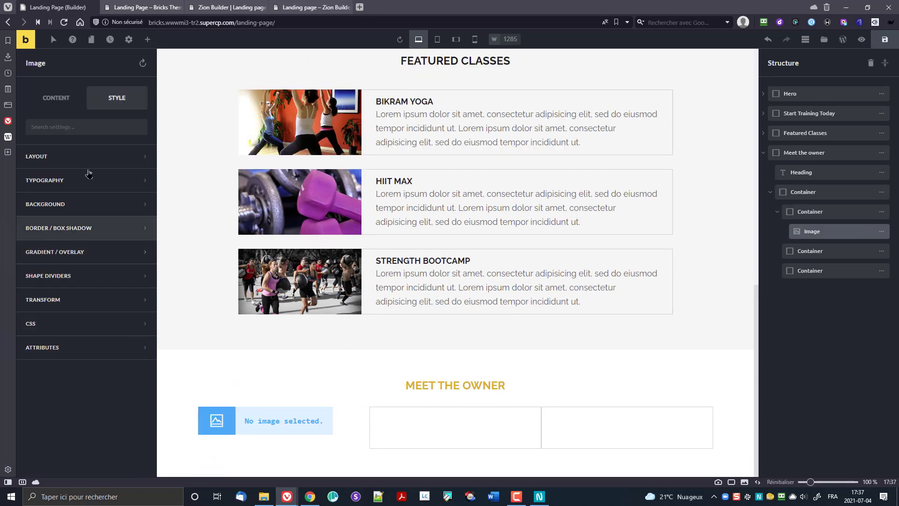
click(57, 99)
click(79, 174)
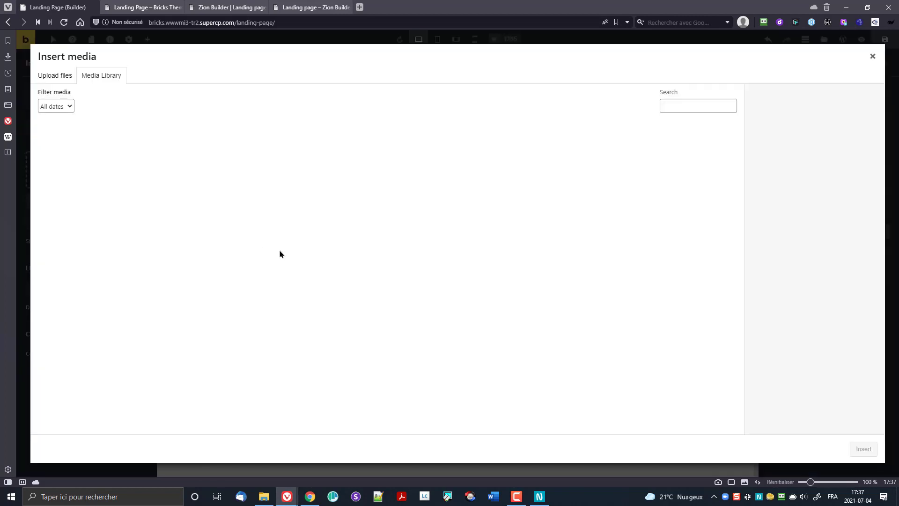
click(419, 166)
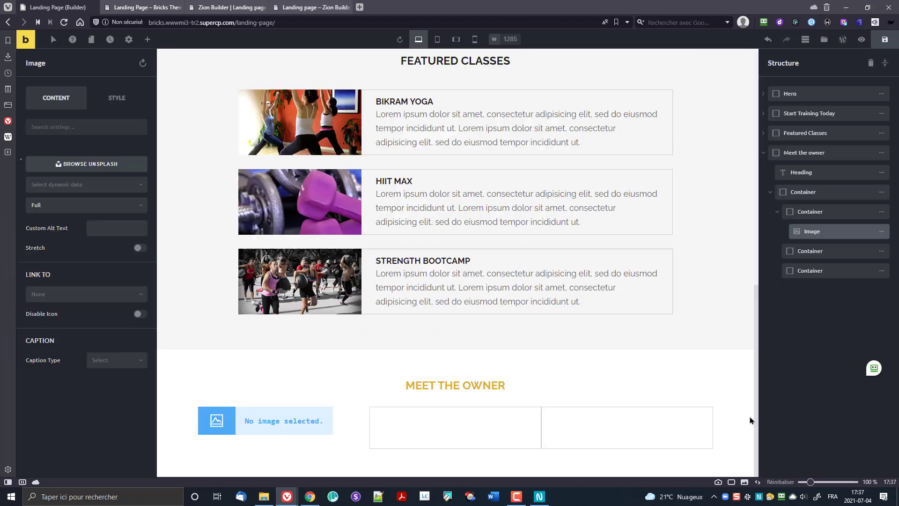
click(864, 449)
scroll(263, 404, down, 2)
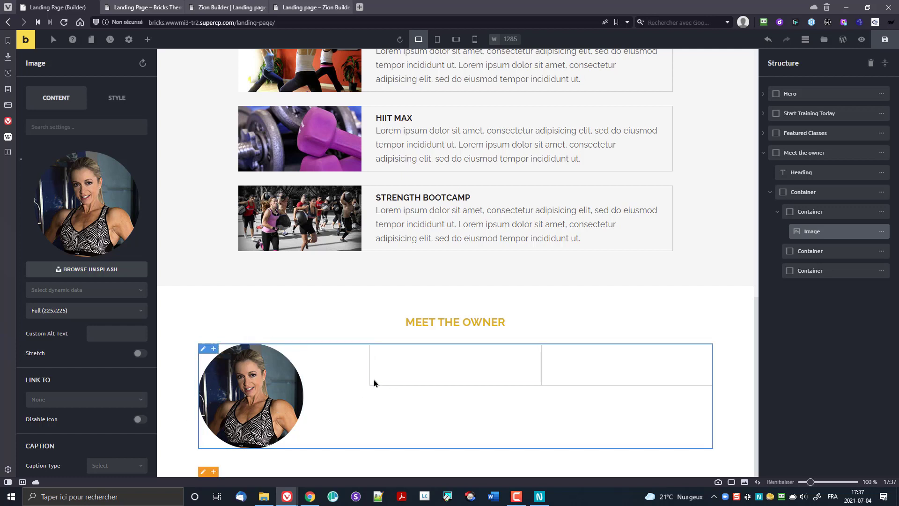
click(539, 496)
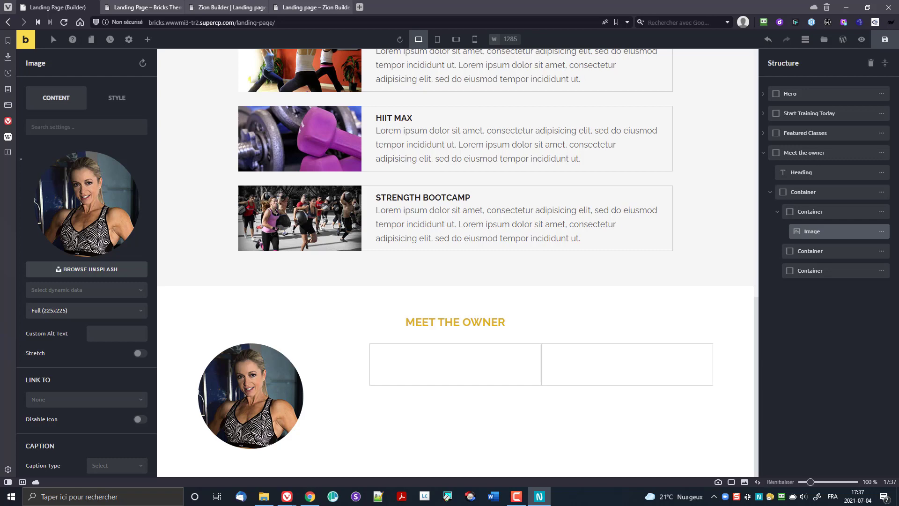
Step: Limit the column row to 960 px wide with a 30 px column gap
click(816, 192)
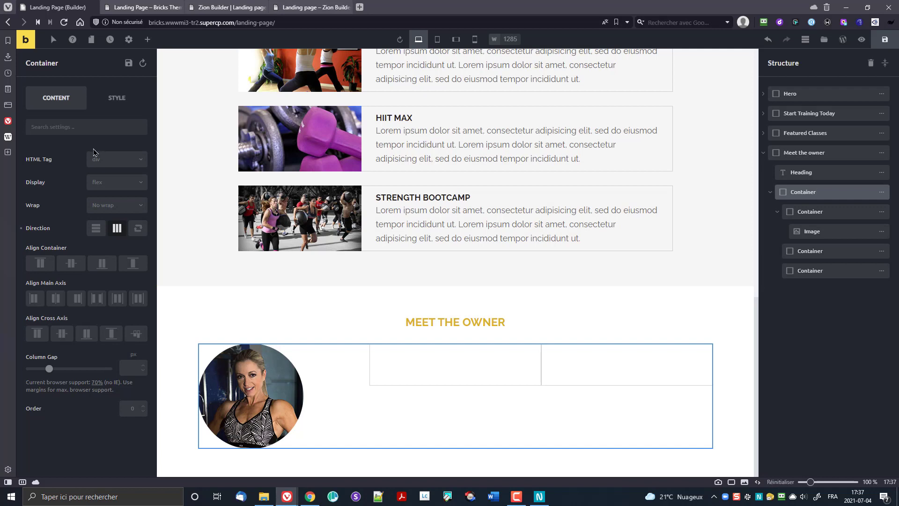
click(117, 97)
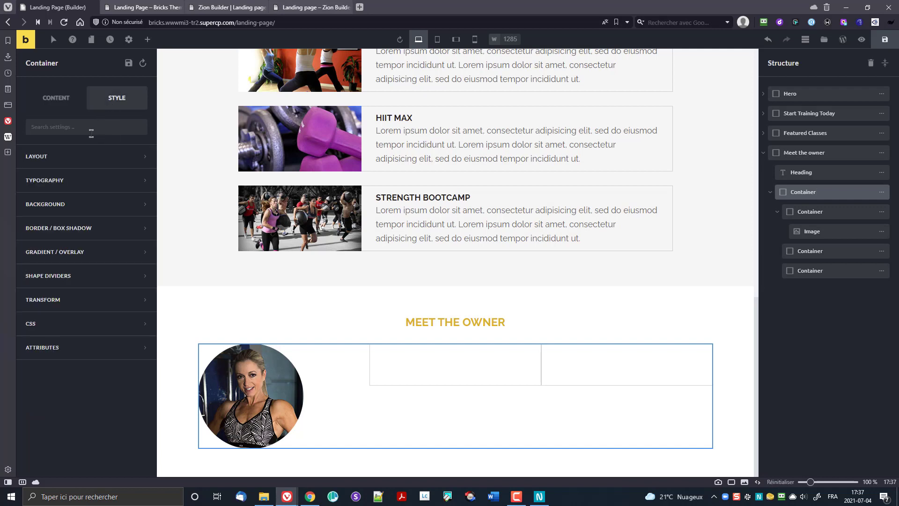
click(60, 161)
click(127, 305)
text(1)
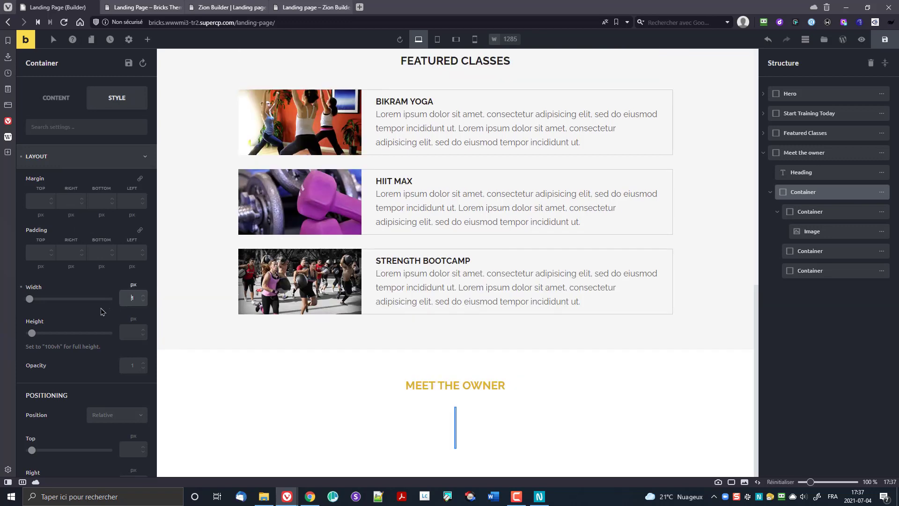
text(960)
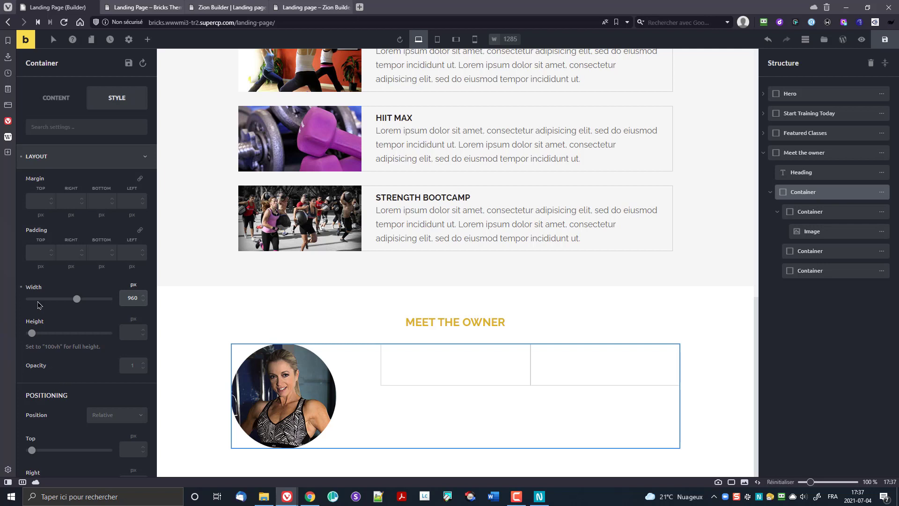
click(56, 98)
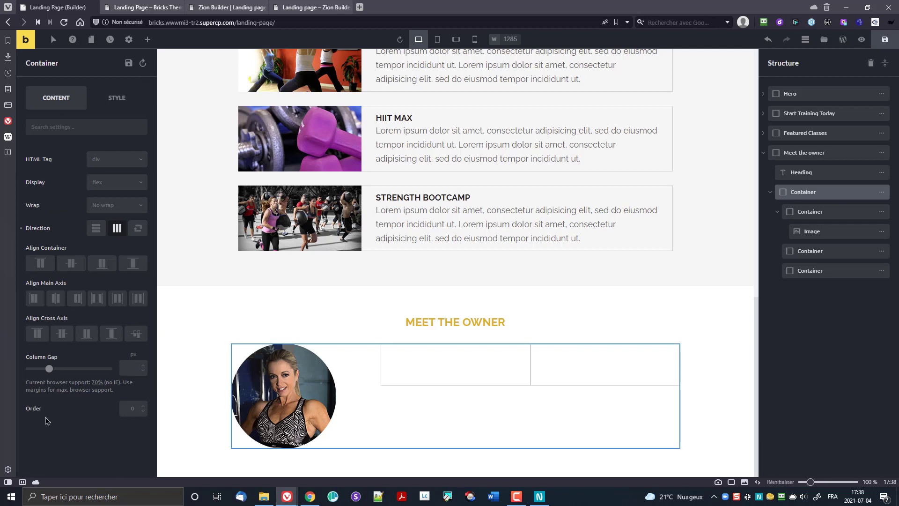
click(127, 371)
text(30)
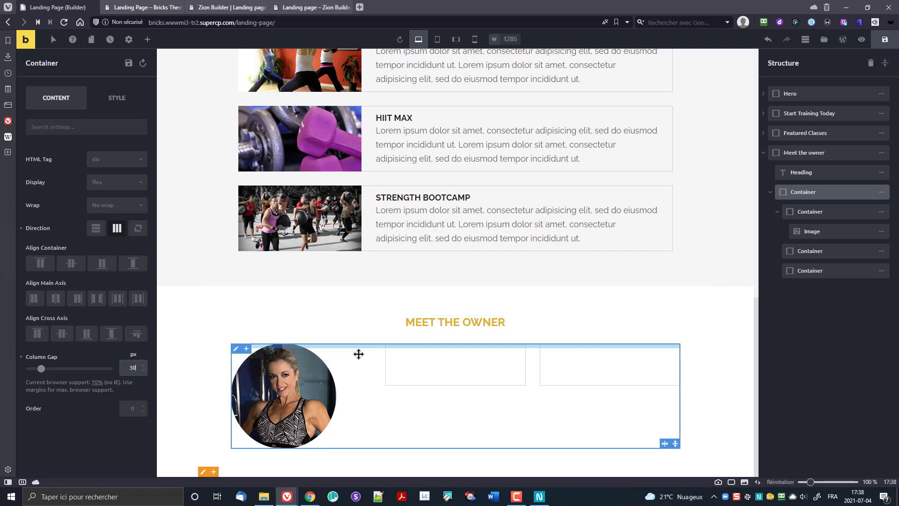
Step: Select the MEET THE OWNER heading
click(452, 336)
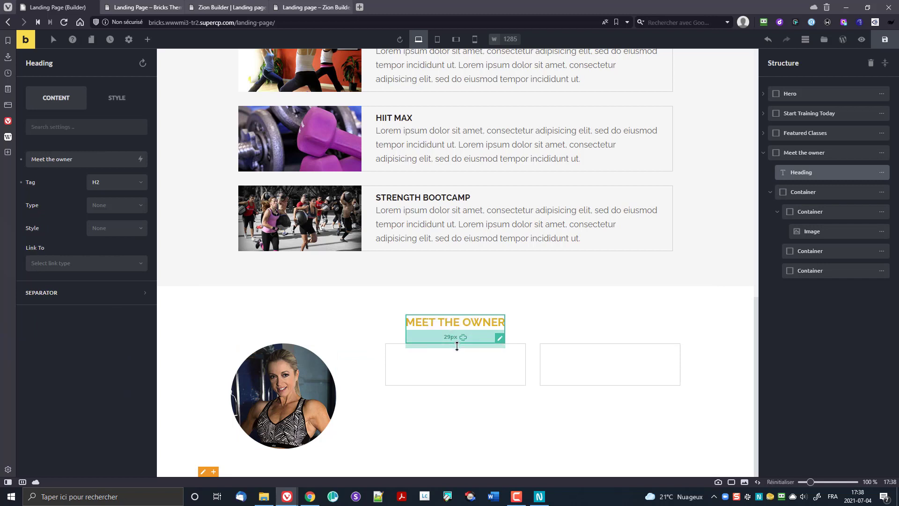
click(456, 337)
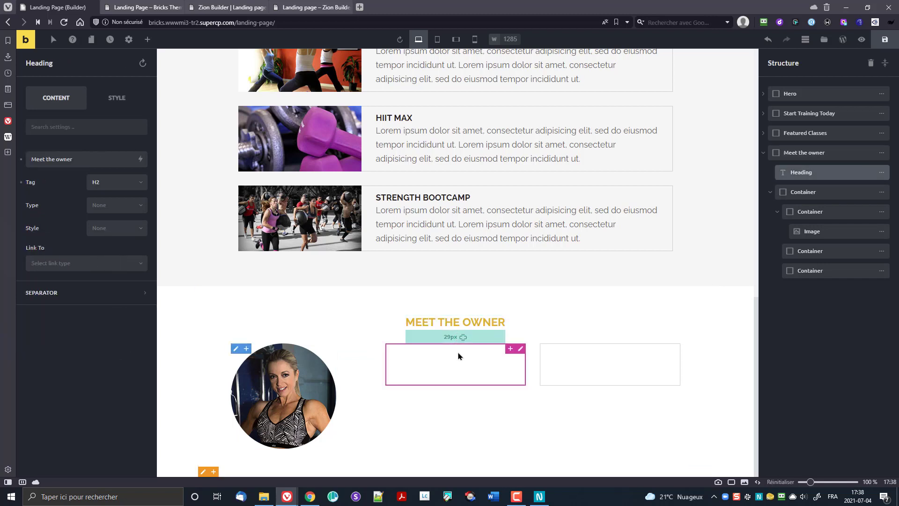
click(476, 347)
click(488, 326)
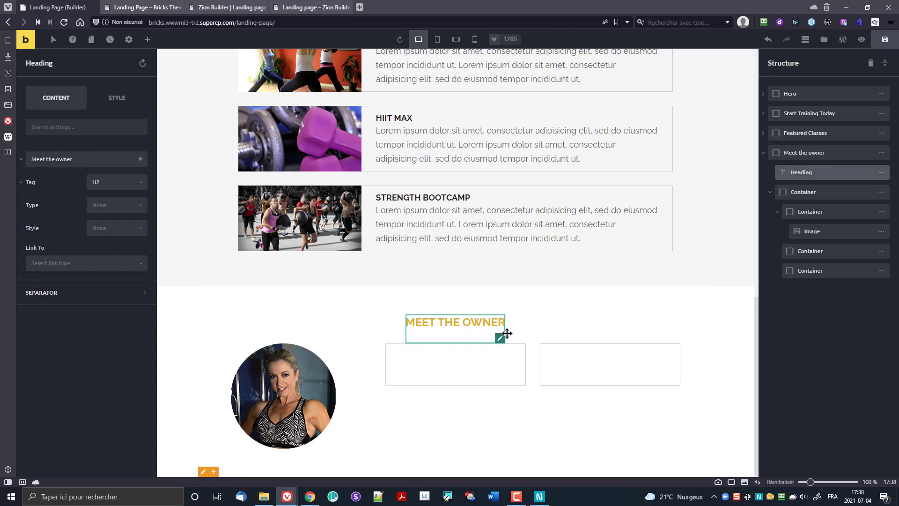
click(822, 178)
click(441, 326)
Step: Set the heading's bottom padding to 40 px
click(117, 98)
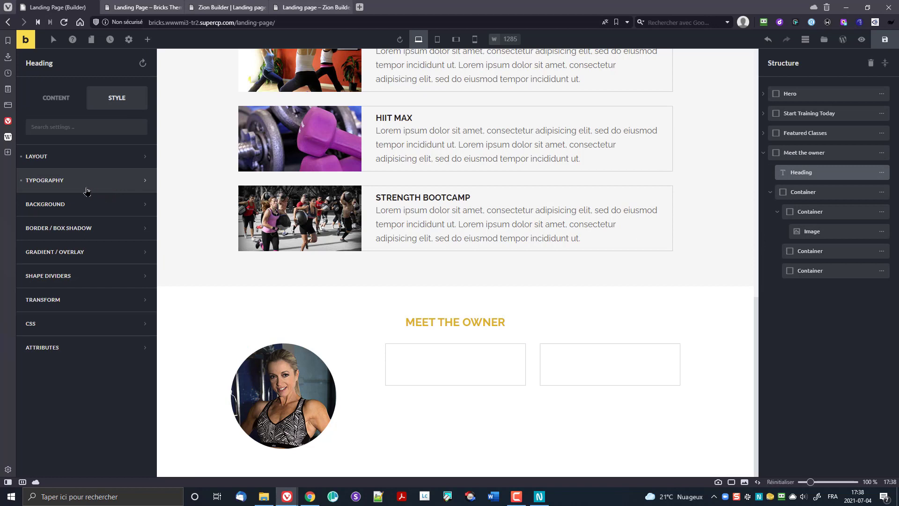
click(78, 177)
click(71, 158)
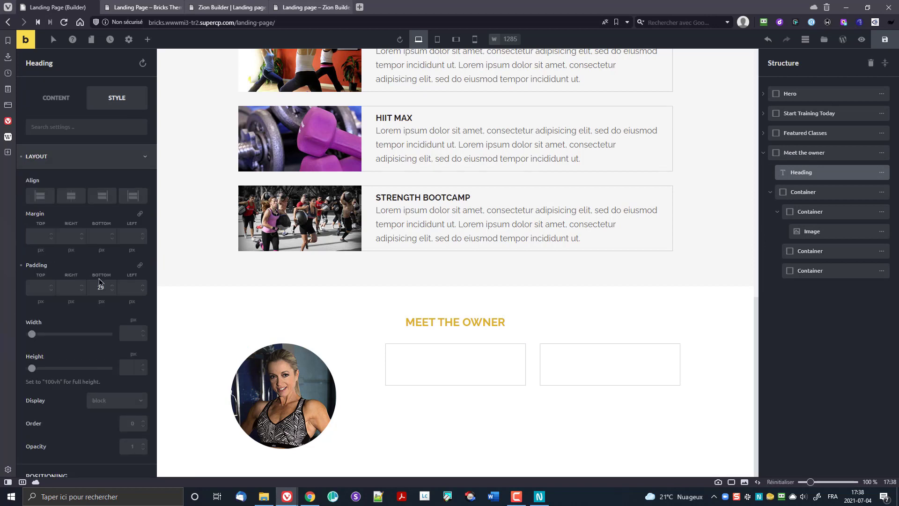
drag(100, 287, 131, 295)
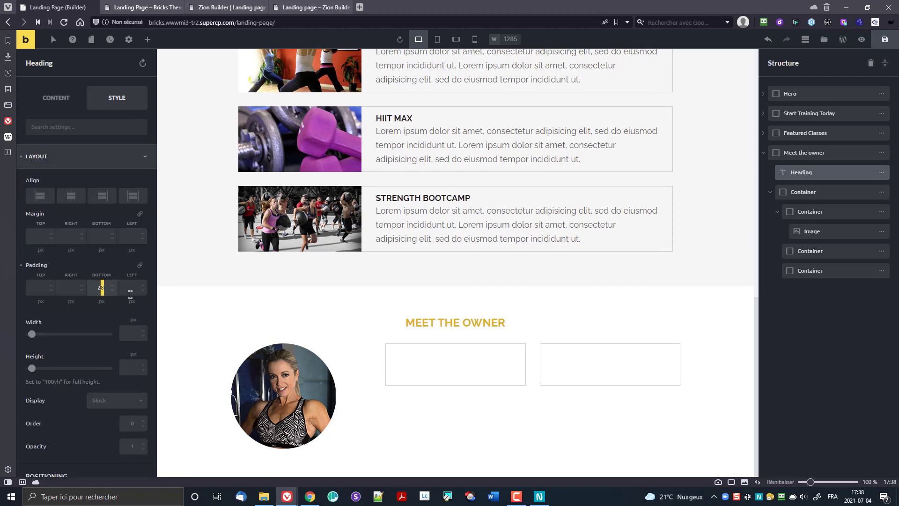
key(Left)
text(40)
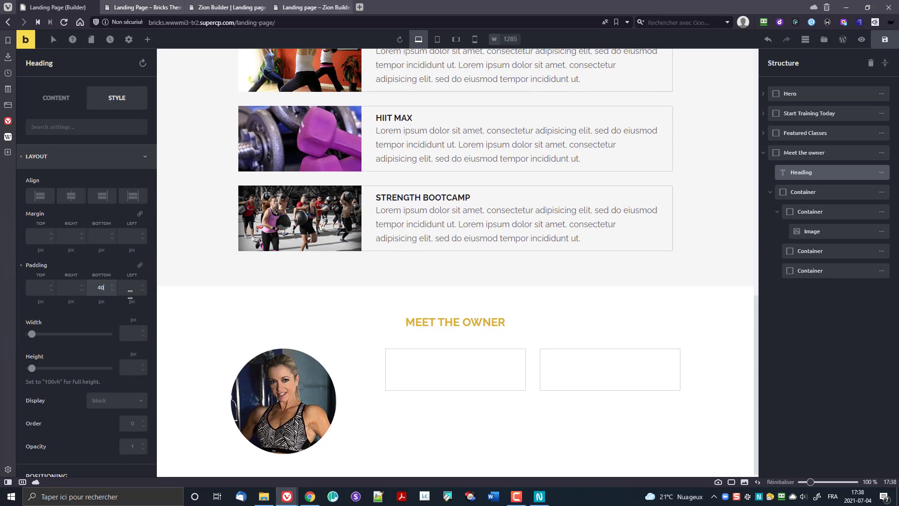
scroll(357, 373, down, 1)
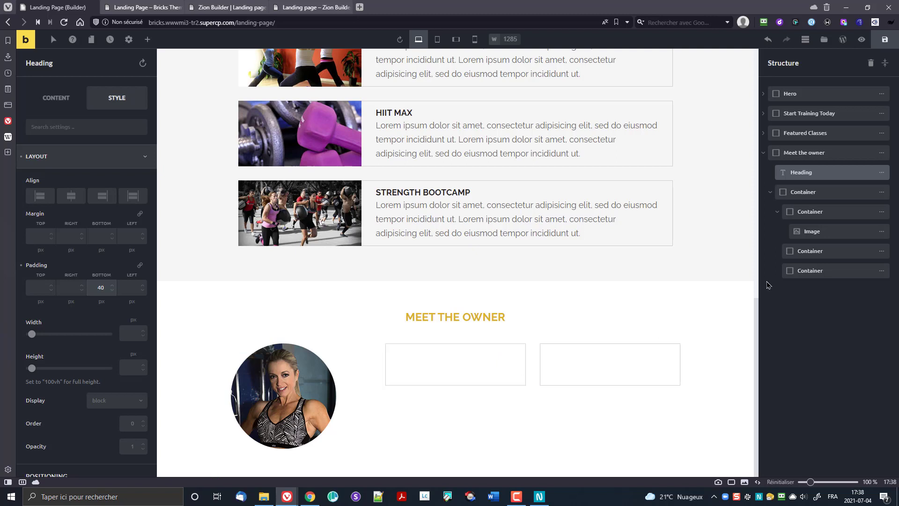
click(801, 192)
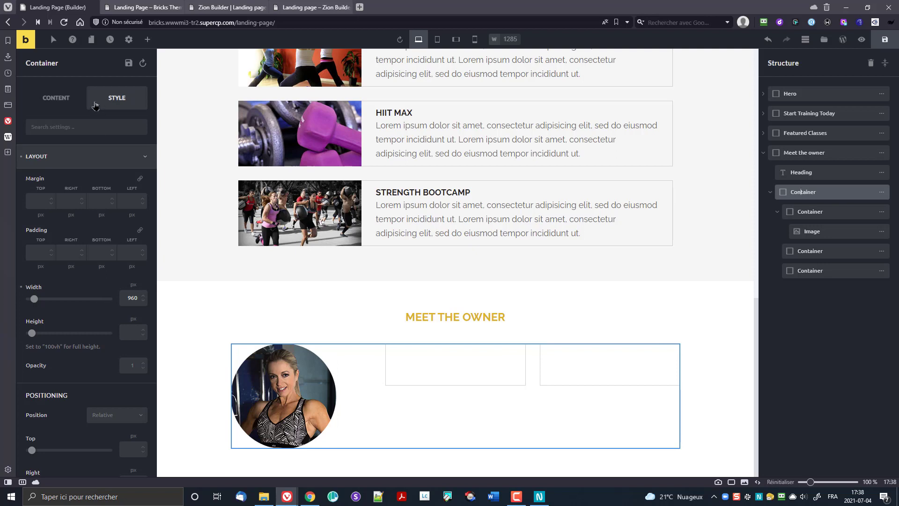
Step: Set the first (photo) column's width to 28%
click(808, 212)
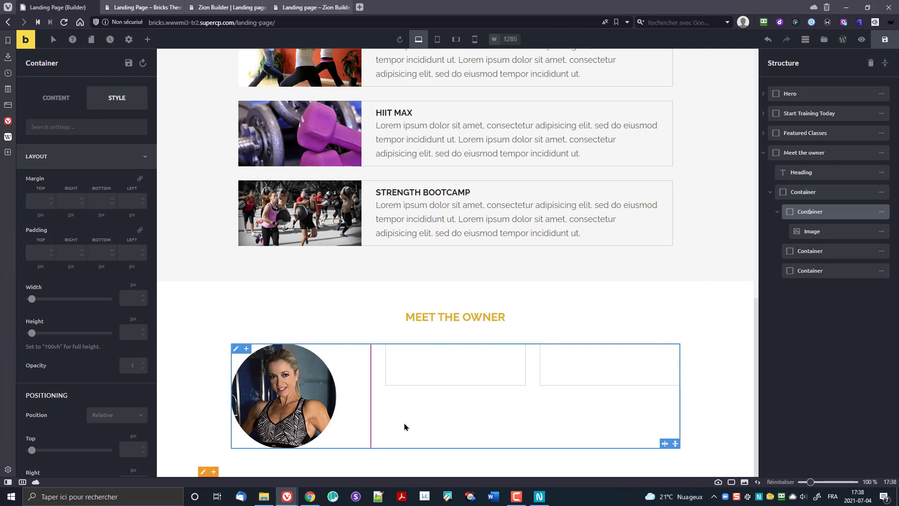
click(134, 285)
click(134, 355)
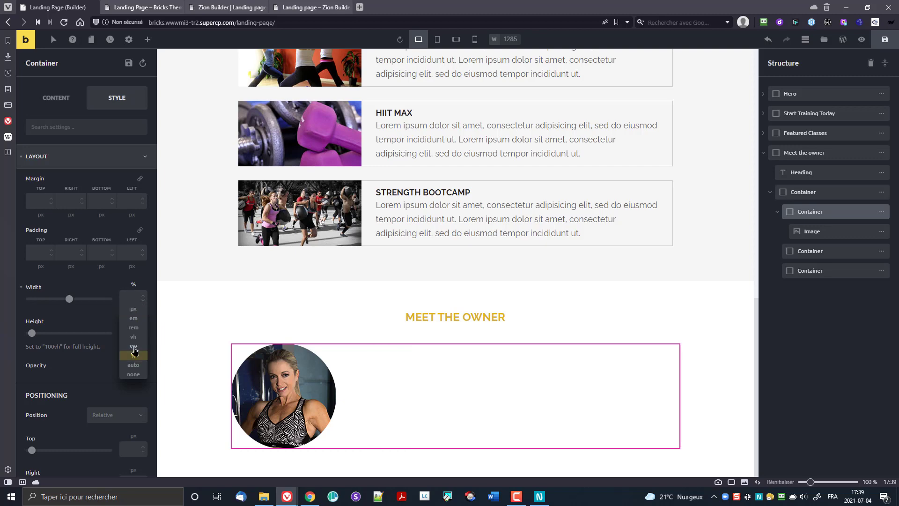
text(28)
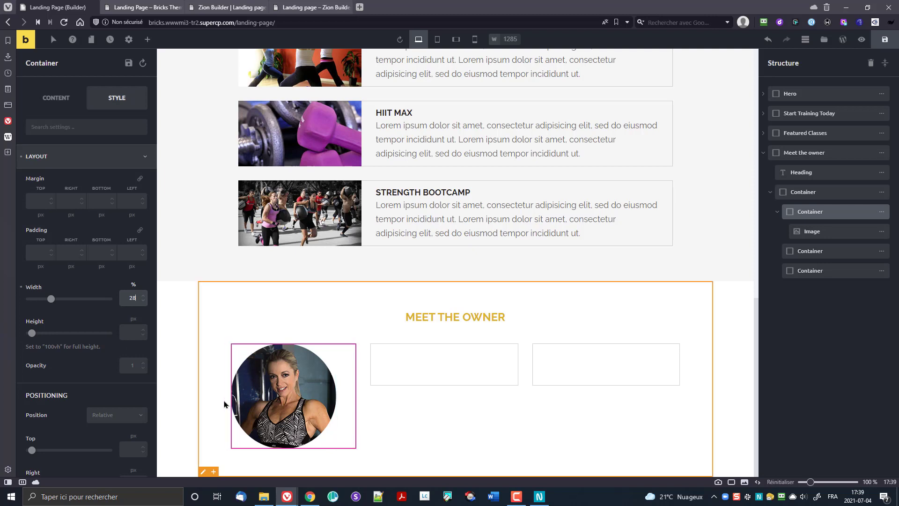
Step: Set the second column's width to 34.6%
click(380, 375)
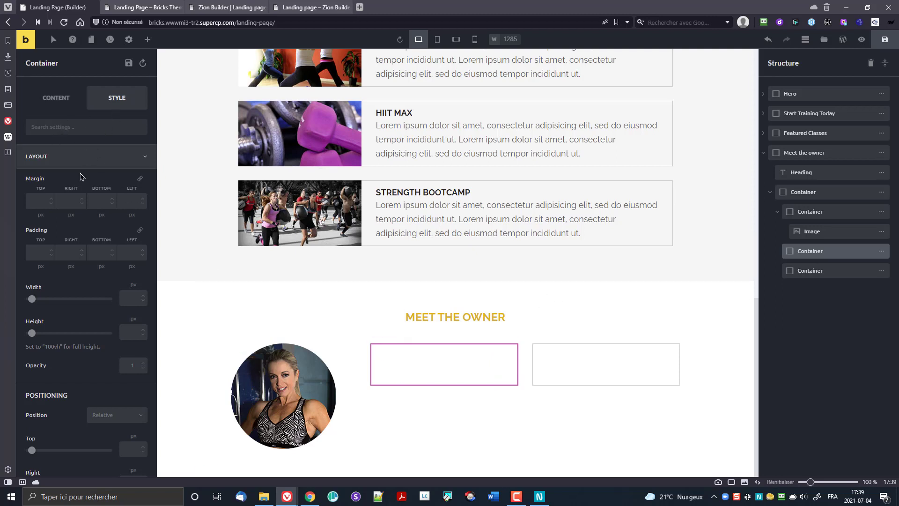
click(133, 284)
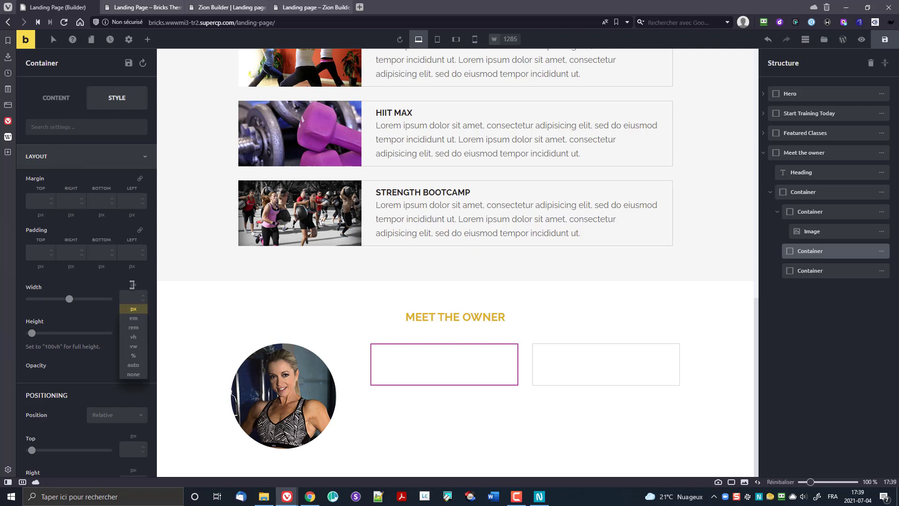
click(134, 357)
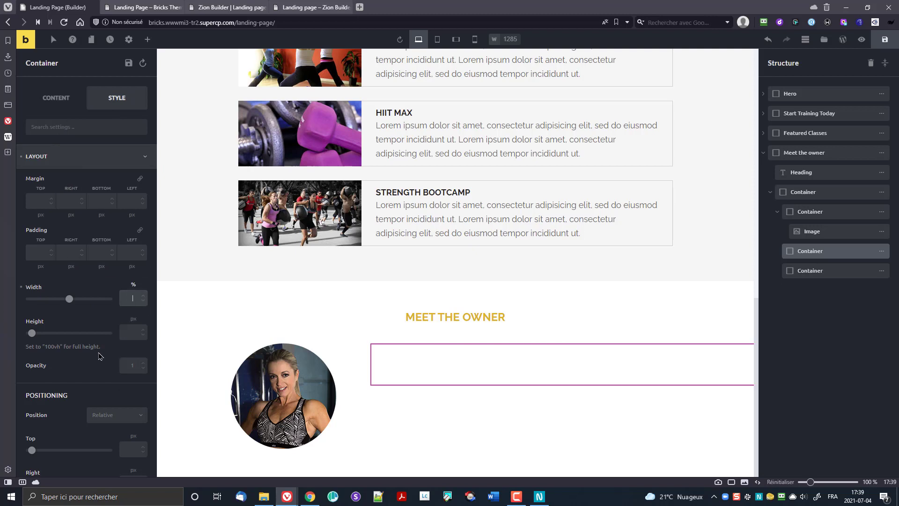
text(34.6)
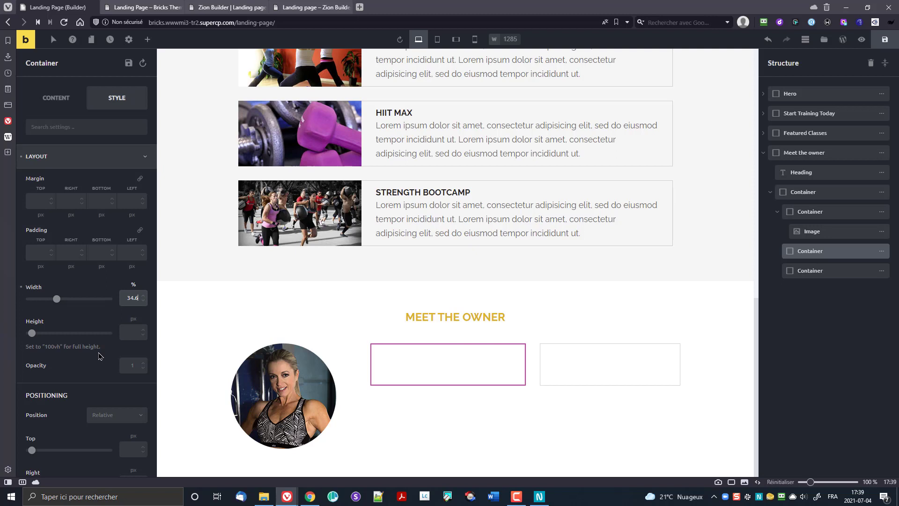
Step: Set the third column's width to 37.4%
click(546, 349)
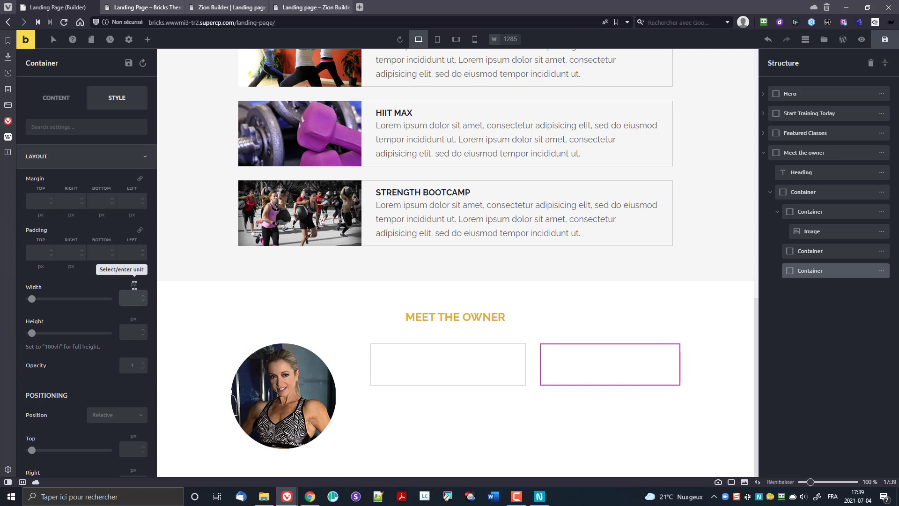
click(133, 284)
click(134, 357)
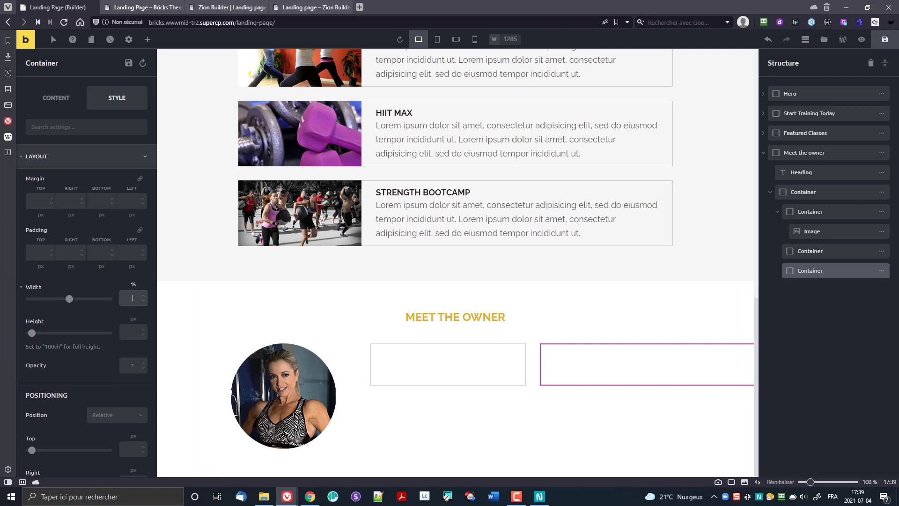
text(3)
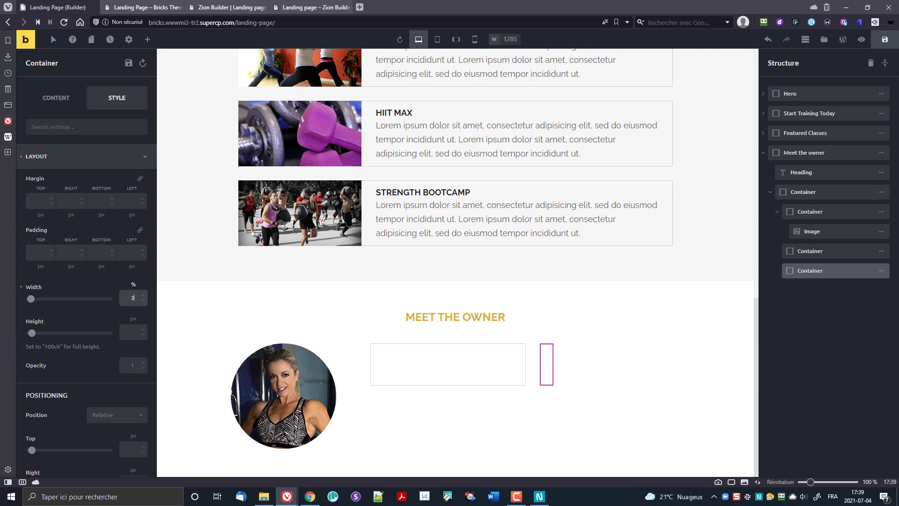
text(7.4)
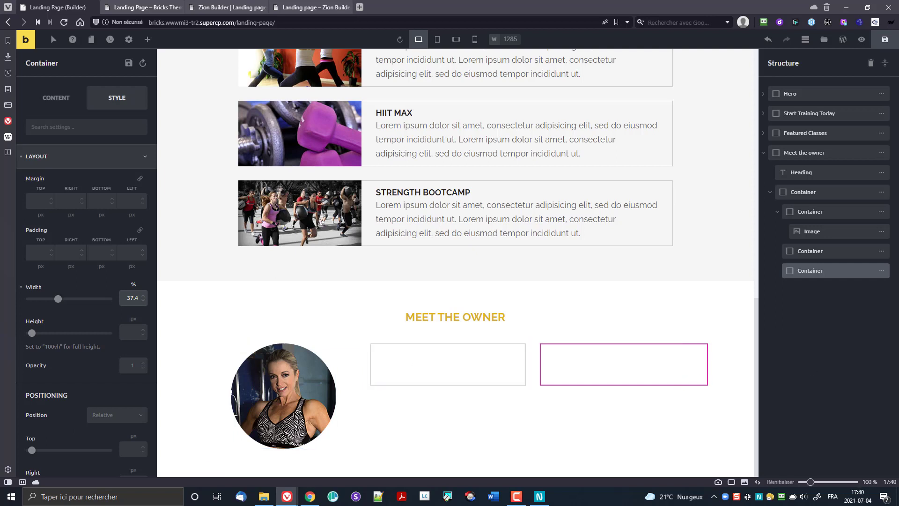
key(alt+Tab)
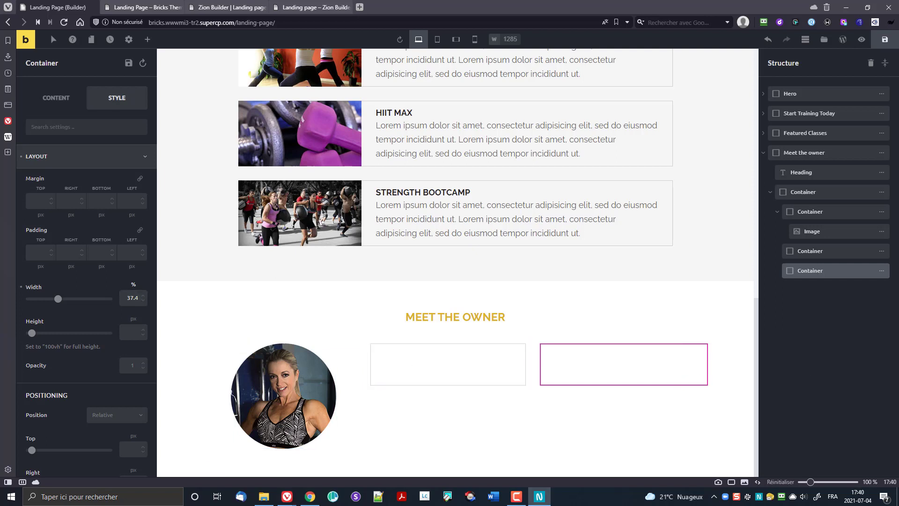
Step: Add a heading in the middle column and replace its text with the owner's full name
click(148, 40)
drag(130, 115, 420, 367)
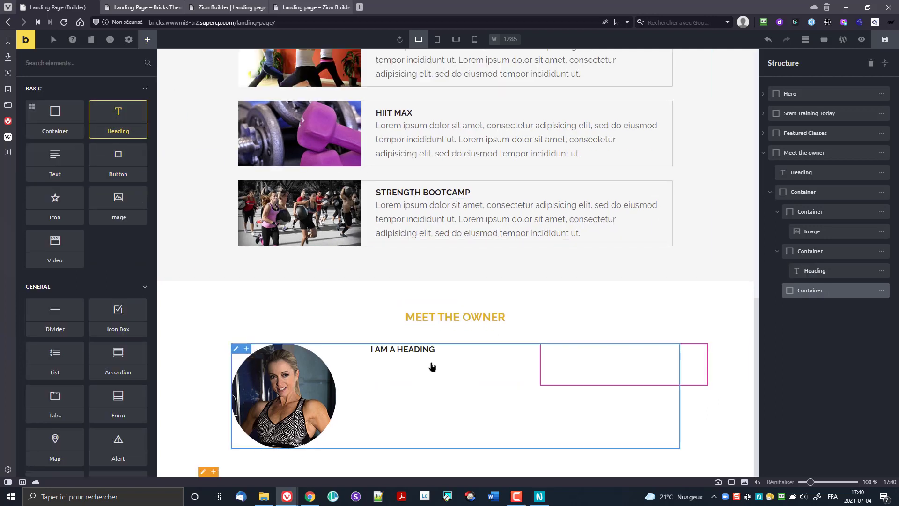
click(391, 354)
click(56, 98)
triple_click(49, 159)
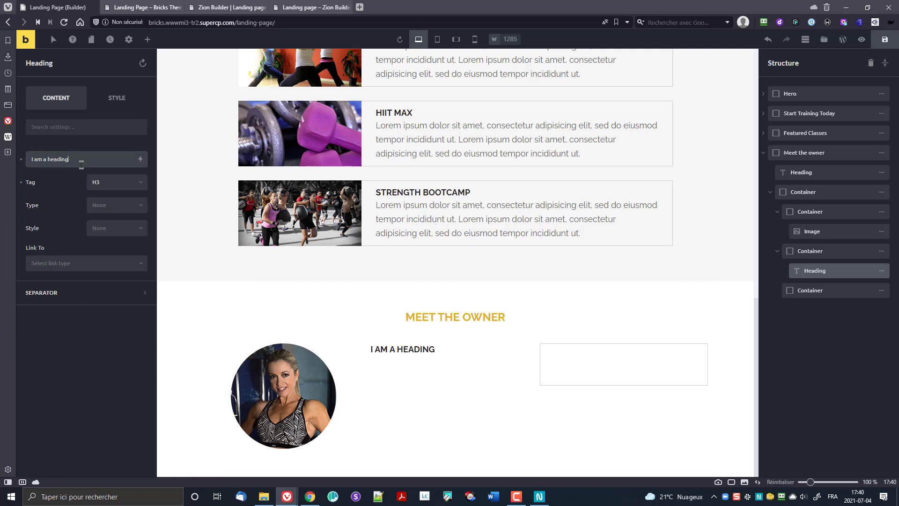
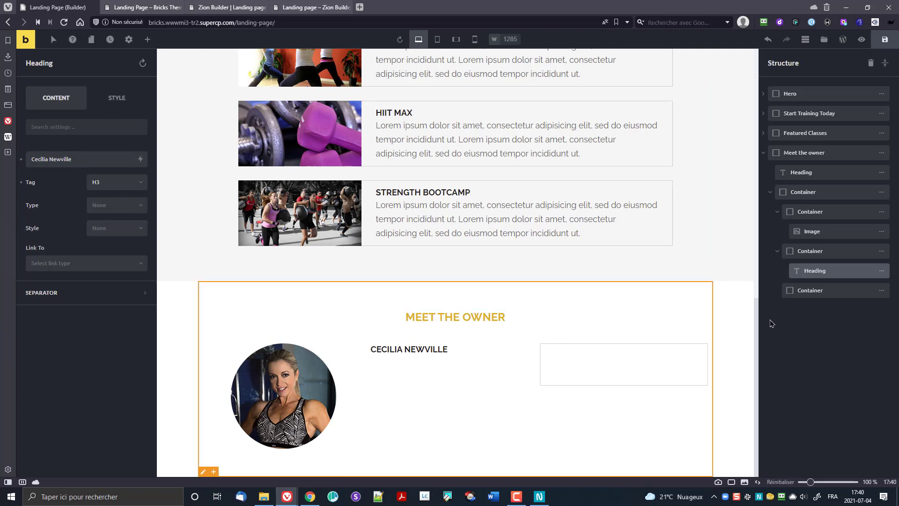
key(alt+Tab)
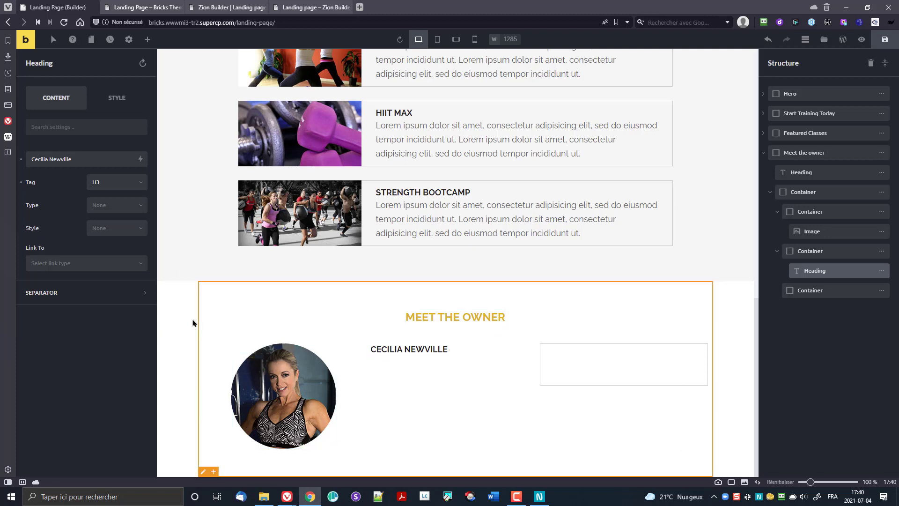
Step: Try H2 for the name heading, then set it back to H3
click(102, 186)
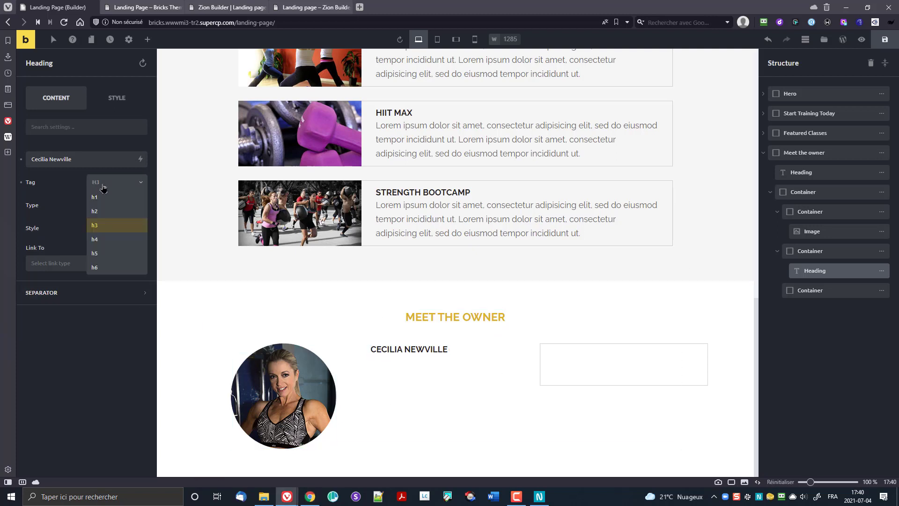
click(107, 213)
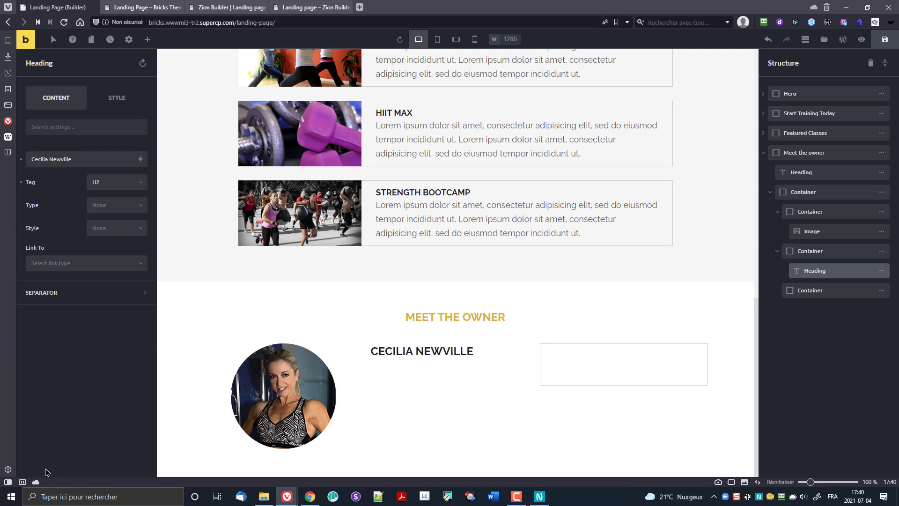
click(111, 188)
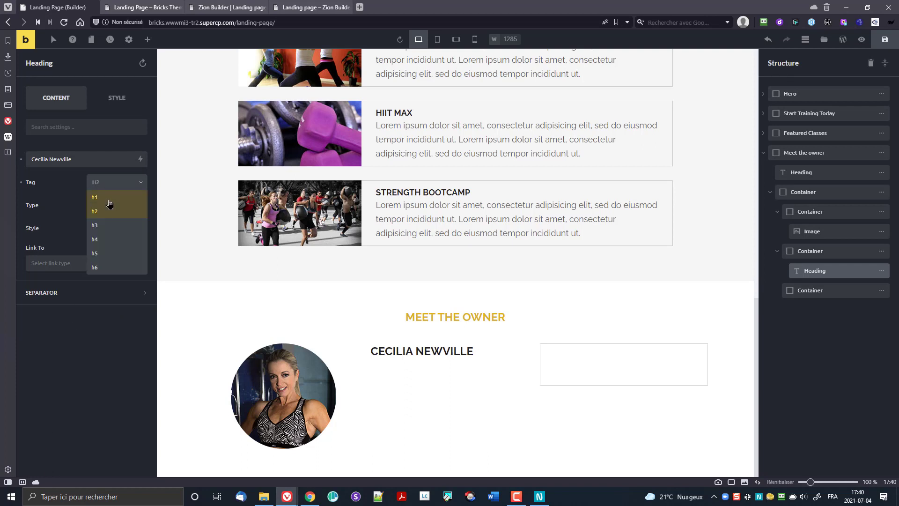
click(111, 225)
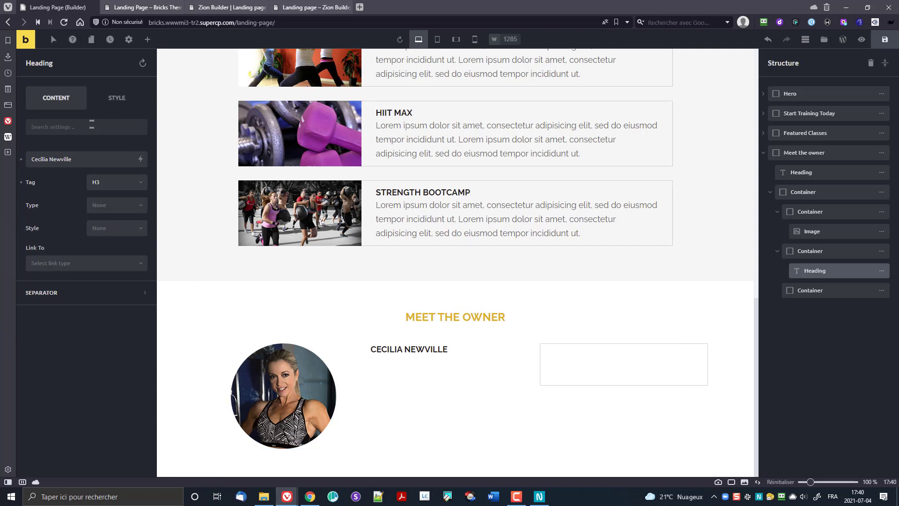
Step: Set the name heading's font size to 24 px
click(120, 101)
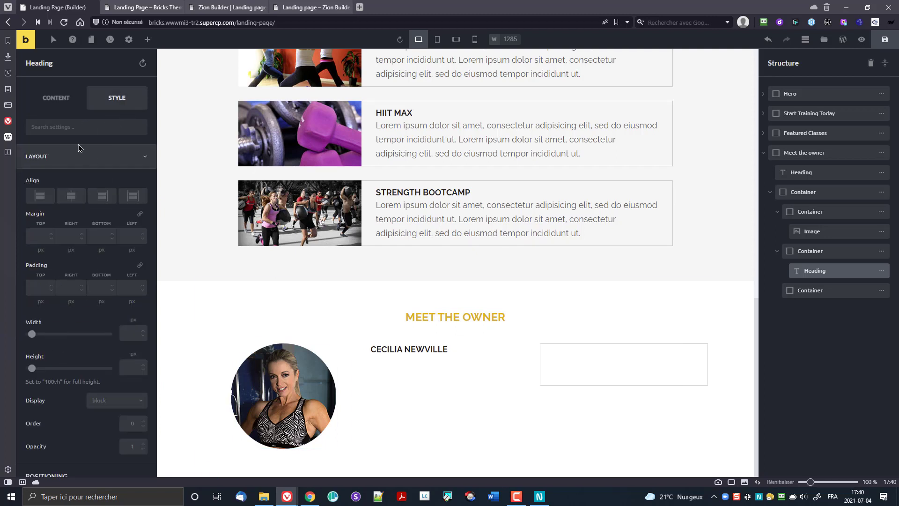
scroll(74, 291, down, 10)
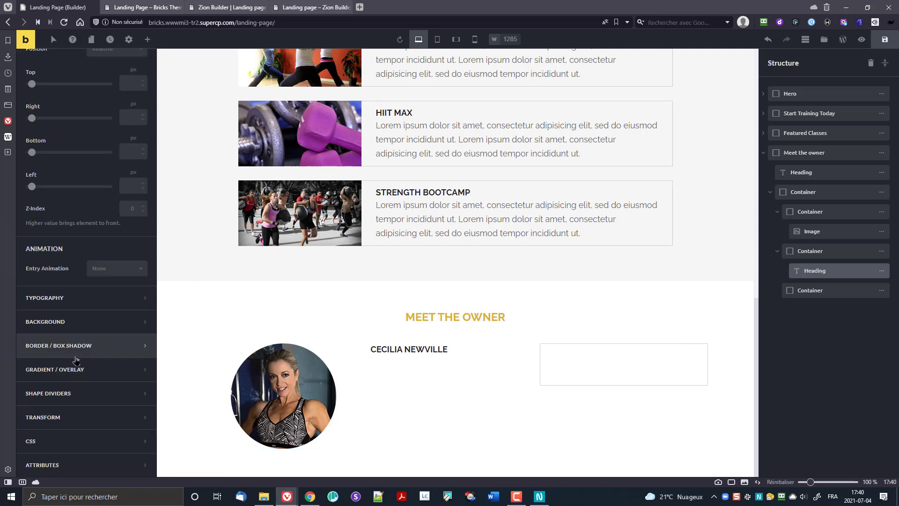
click(74, 302)
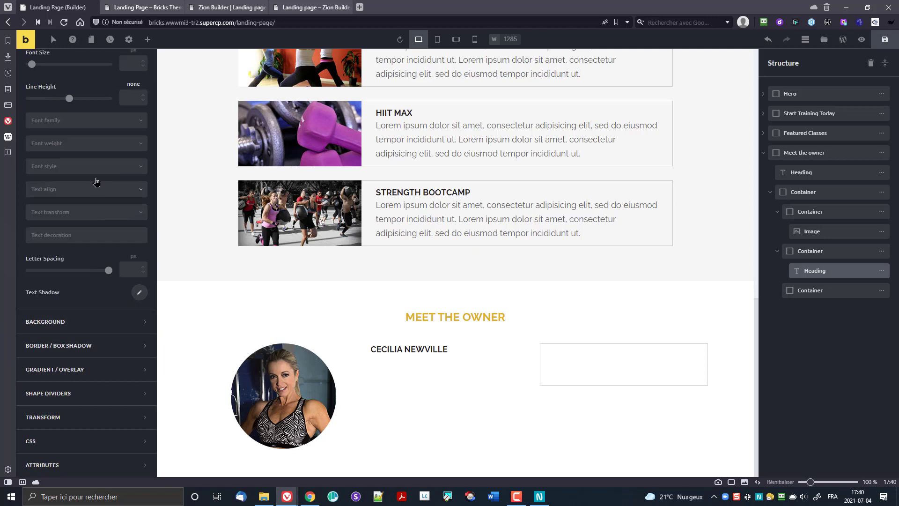
scroll(113, 201, up, 1)
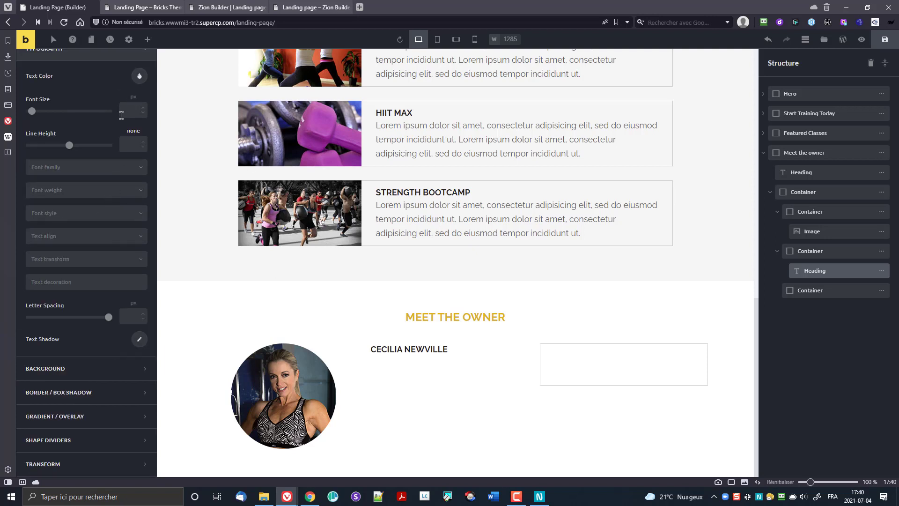
text(24)
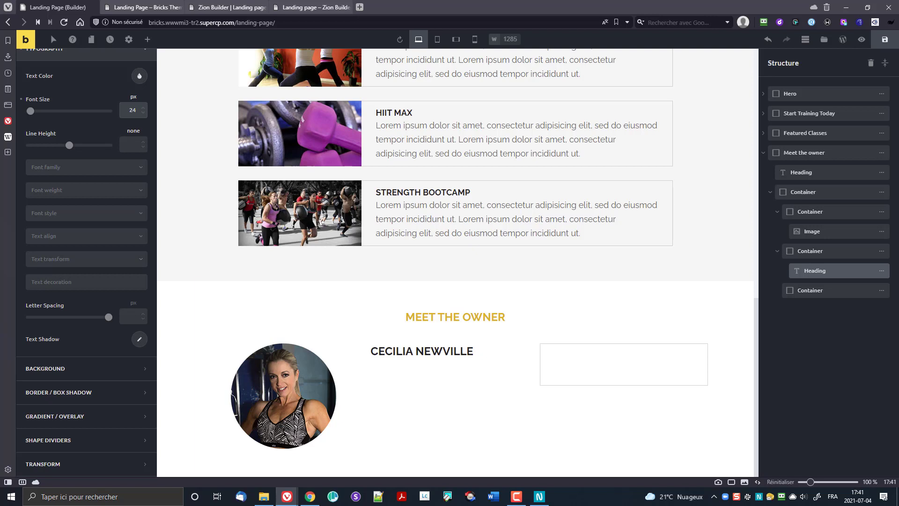
key(alt+Tab)
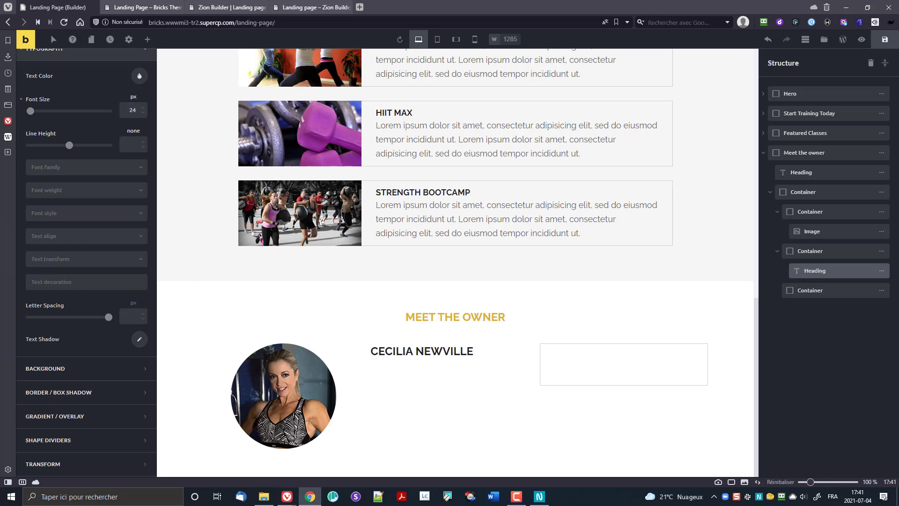
Step: Drop a Text element under the name heading and paste lorem ipsum over its placeholder
click(147, 39)
drag(55, 157, 412, 375)
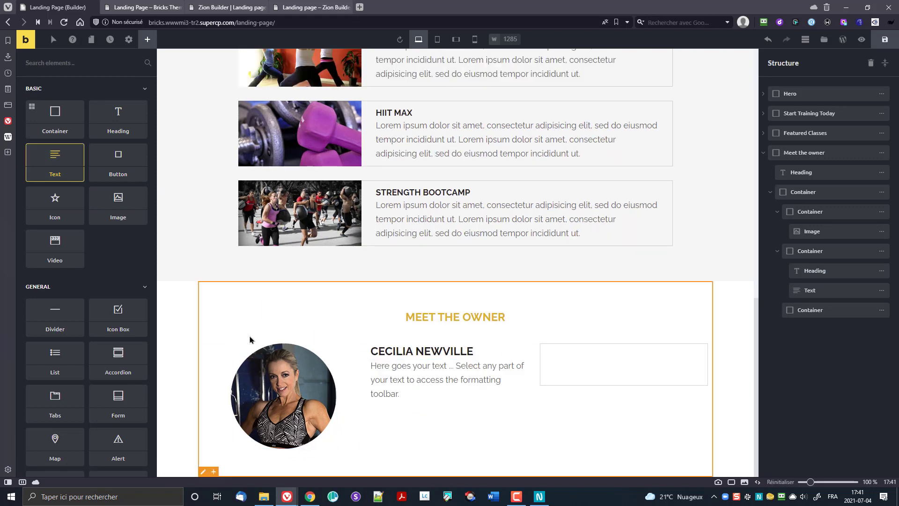
click(402, 375)
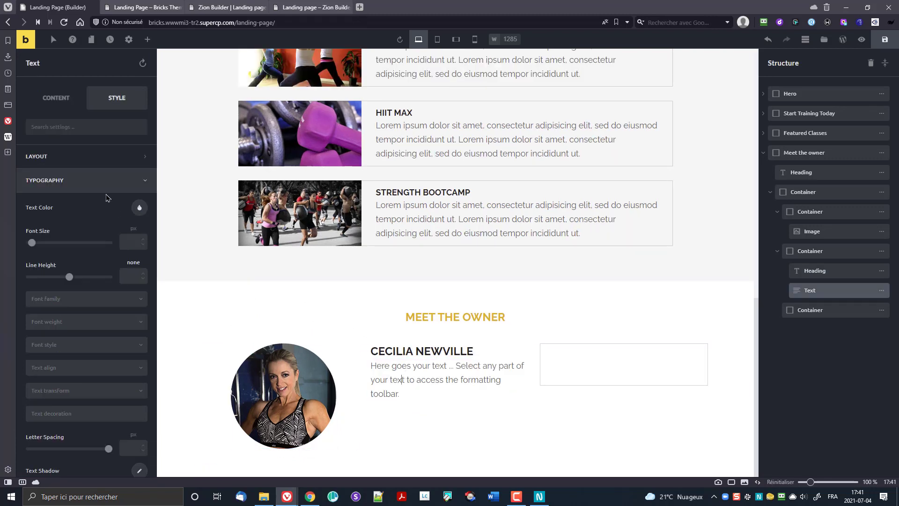
click(65, 100)
click(95, 258)
key(ctrl+a)
text(Lorem ipsum dolor sit amet, consectetur adipisicing elit, sed do eiusmod tempor incididunt ut. Lorem ipsum dolor sit amet, consectetur adipisicing elit, sed do eiusmod tempor incididunt ut.)
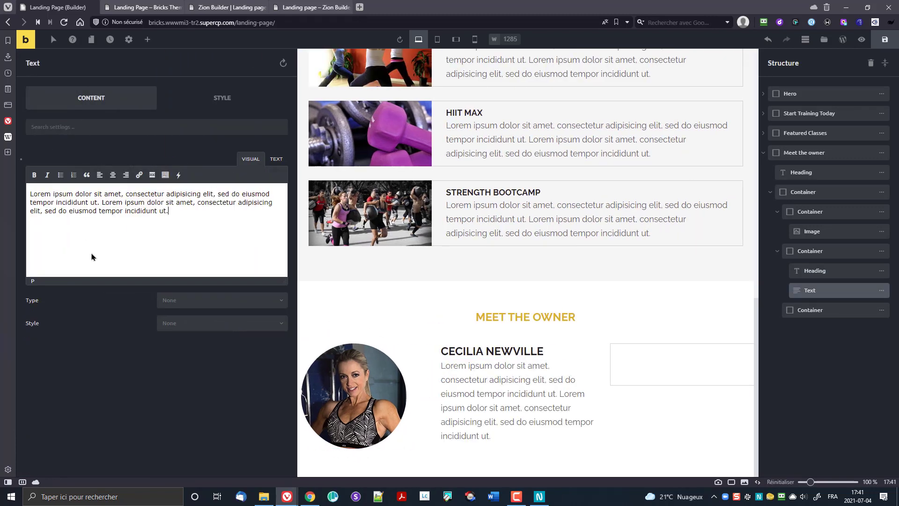
click(566, 381)
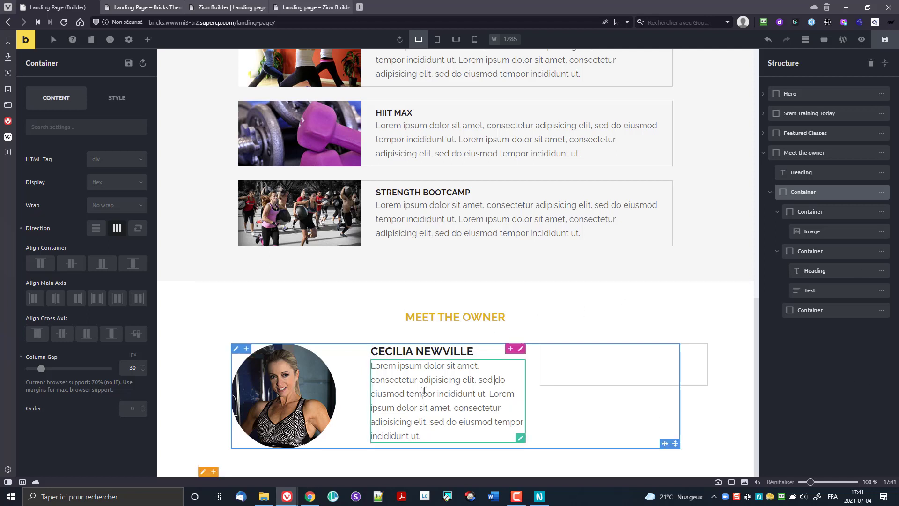
click(539, 496)
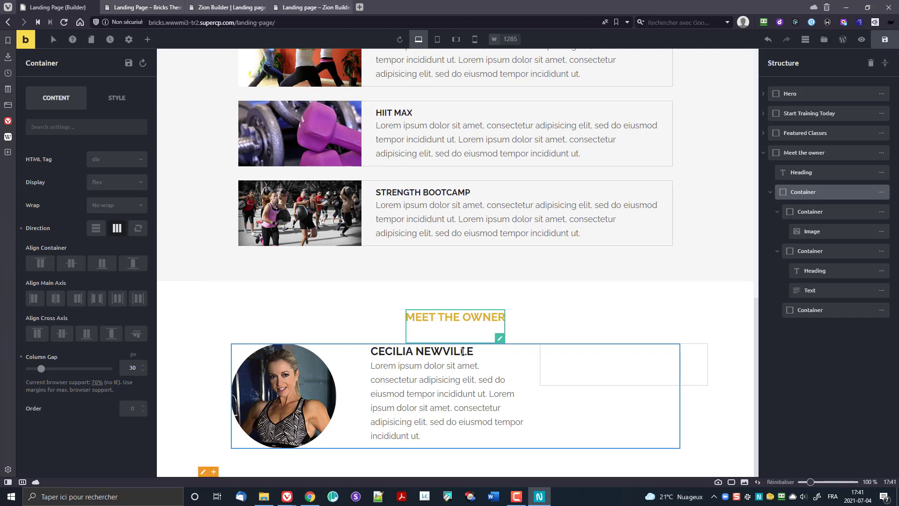
Step: Give the owner's name heading a 10 px bottom margin
click(437, 352)
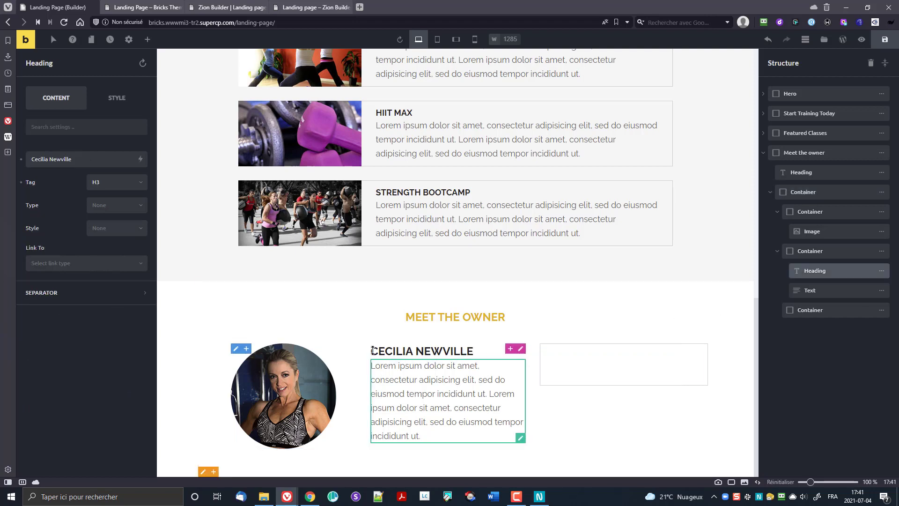
click(101, 101)
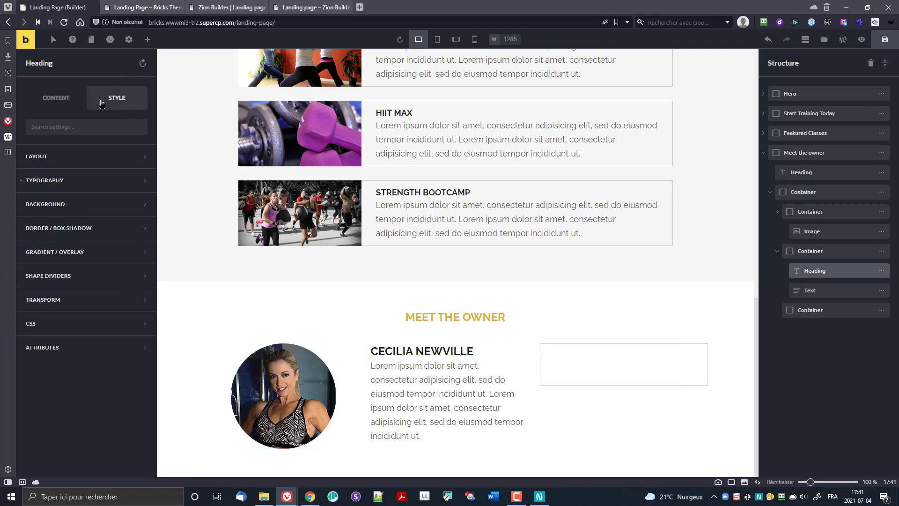
click(73, 158)
click(100, 236)
text(10)
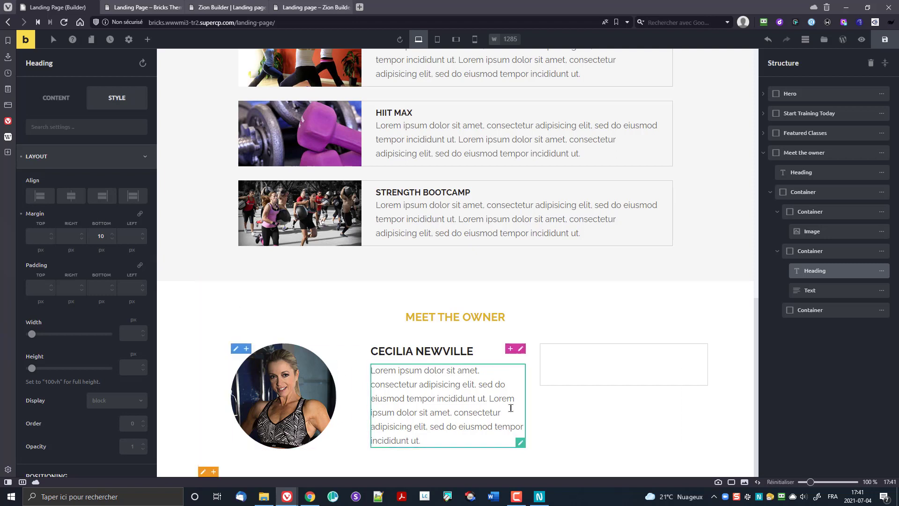
Step: Add a small right padding (1) to the bio text
click(519, 441)
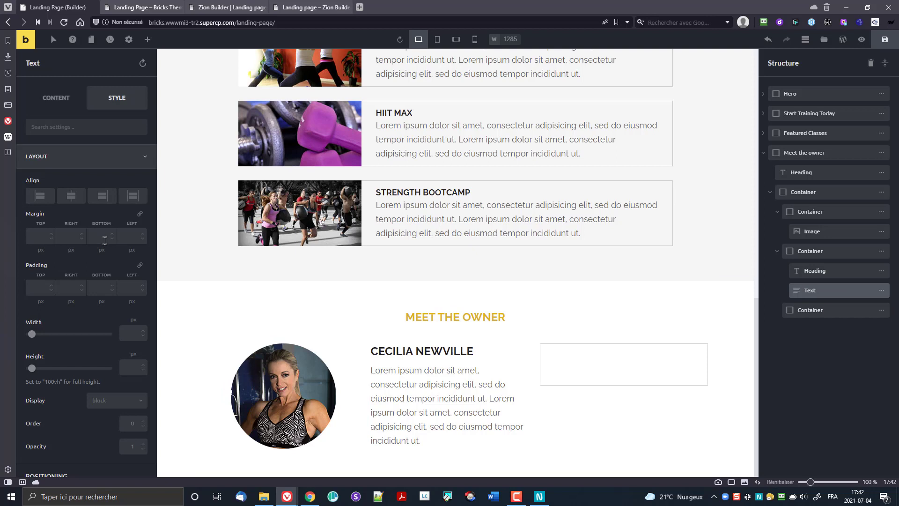
click(67, 229)
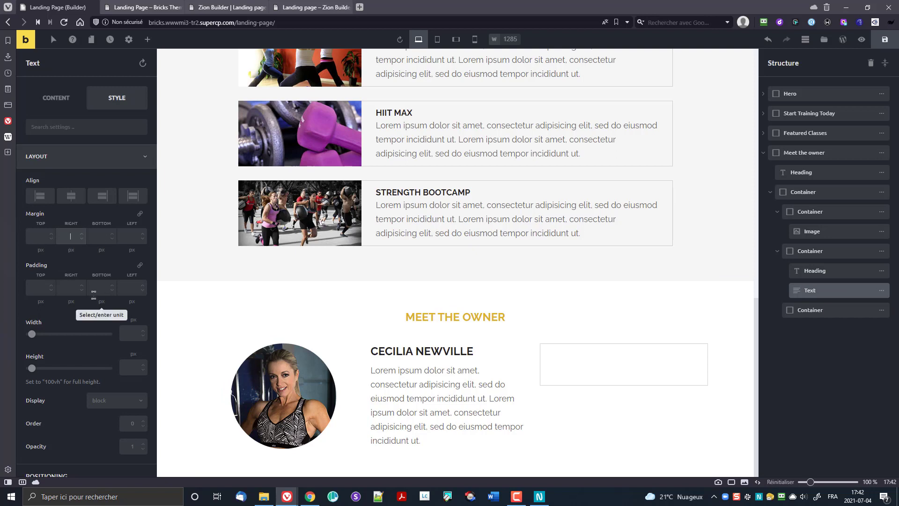
click(71, 288)
text(10)
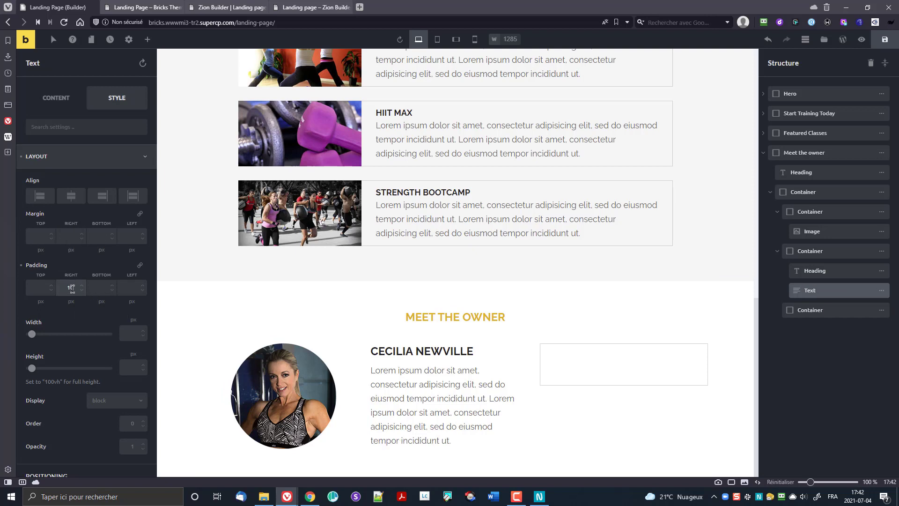
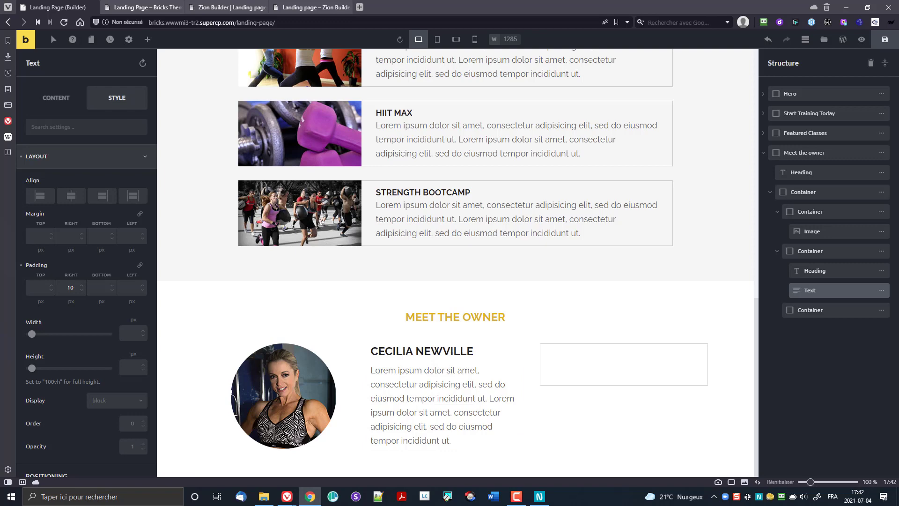
Step: In Theme Styles > Typography, lower the Body font size from 18 px to 15 px
scroll(598, 236, up, 7)
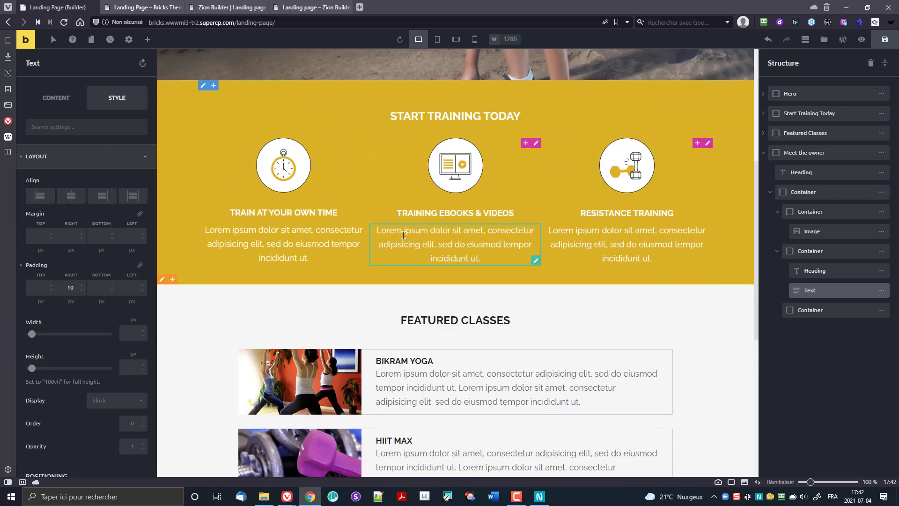
scroll(396, 241, down, 7)
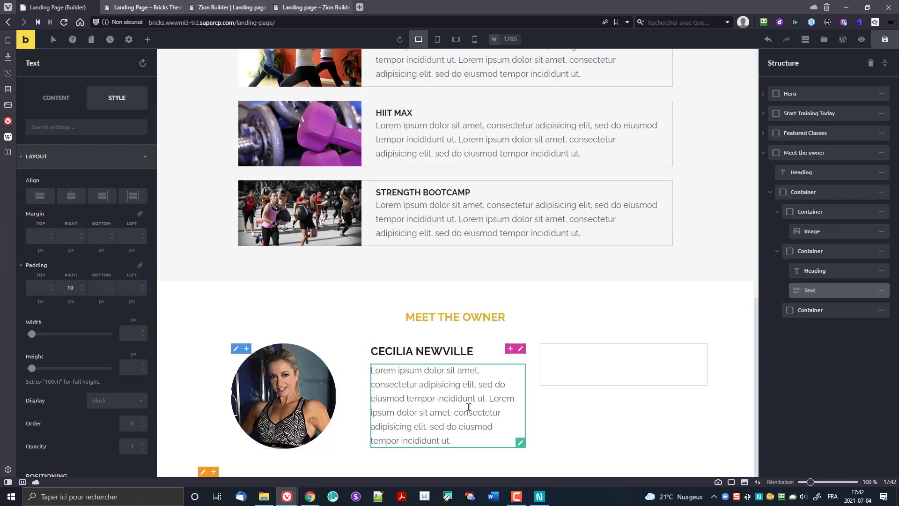
click(432, 402)
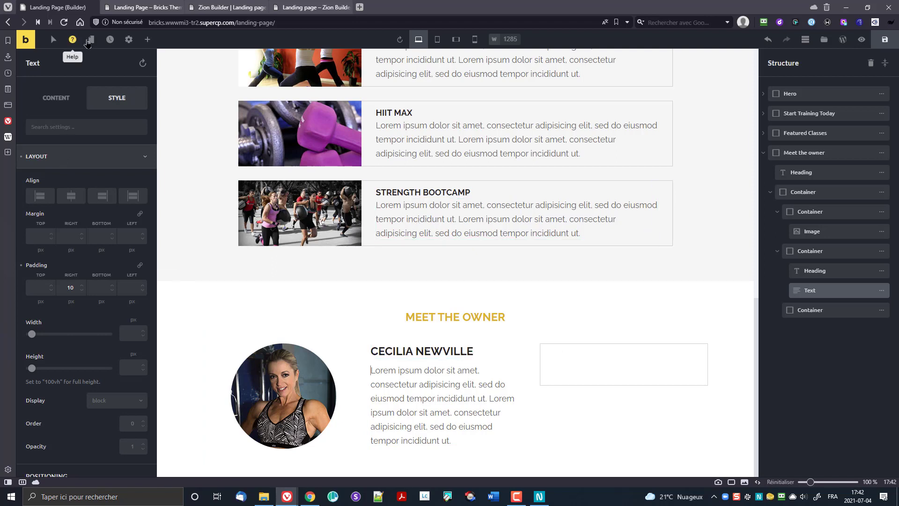
click(129, 39)
click(40, 91)
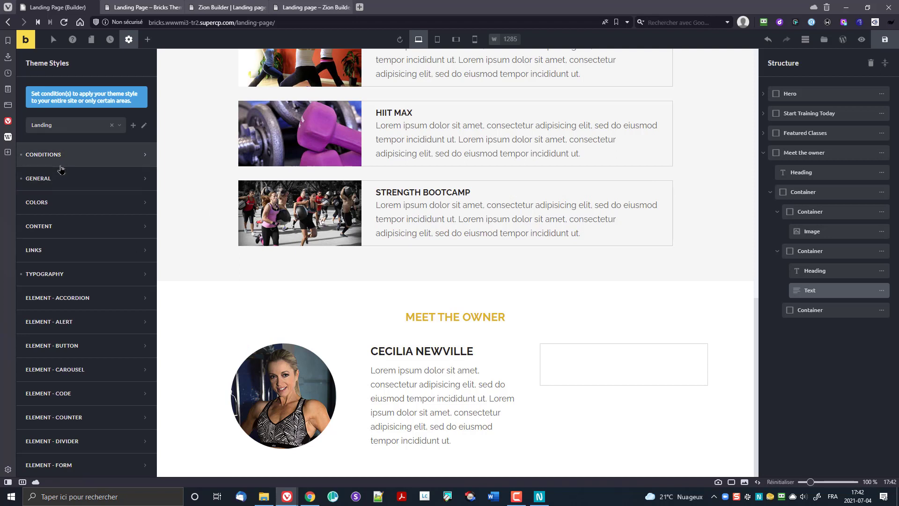
click(63, 274)
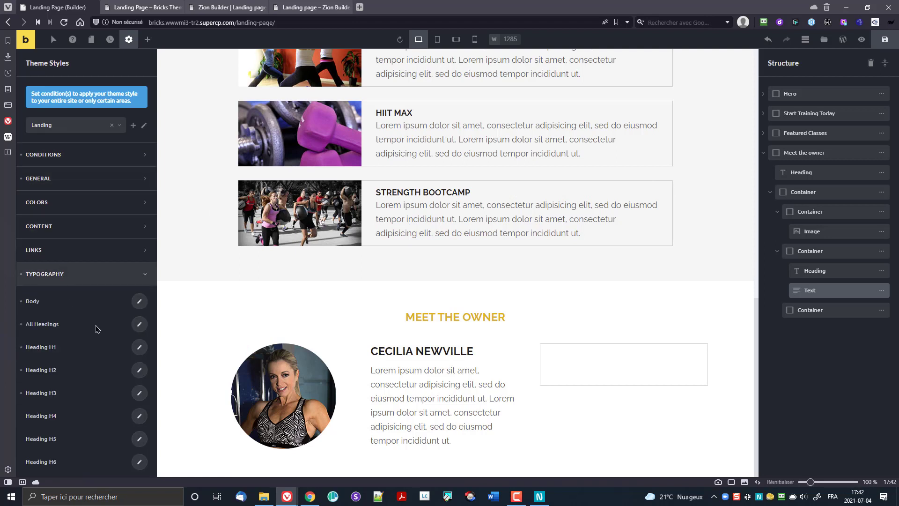
scroll(103, 349, down, 2)
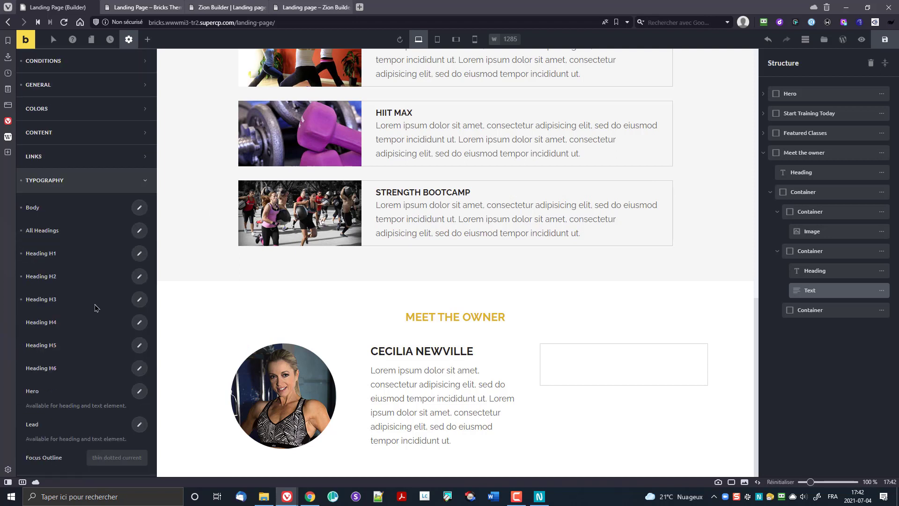
click(139, 208)
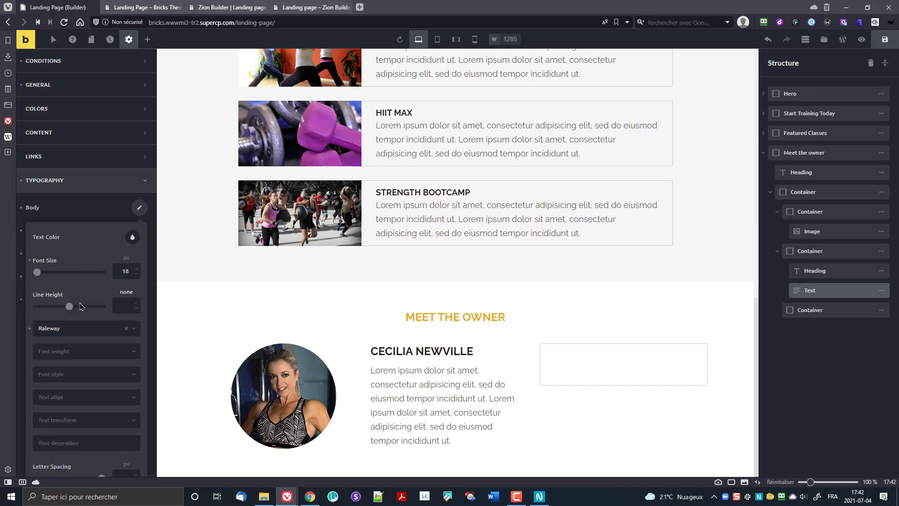
click(136, 276)
click(135, 276)
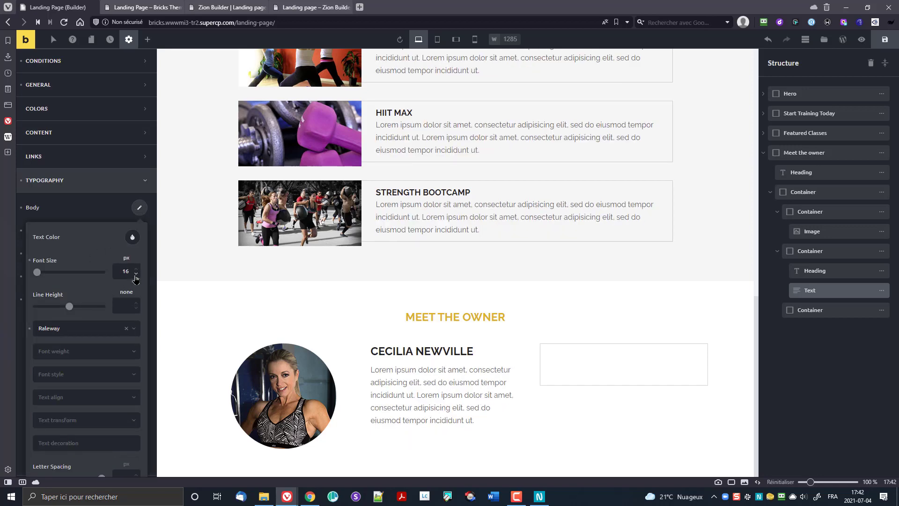
click(135, 275)
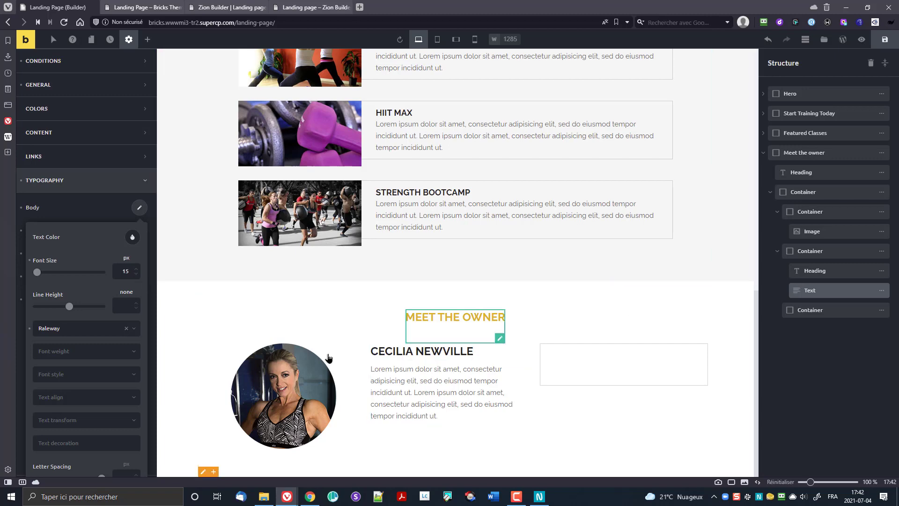
Step: Select the description text of a Featured Classes card
scroll(468, 328, up, 6)
scroll(481, 319, down, 3)
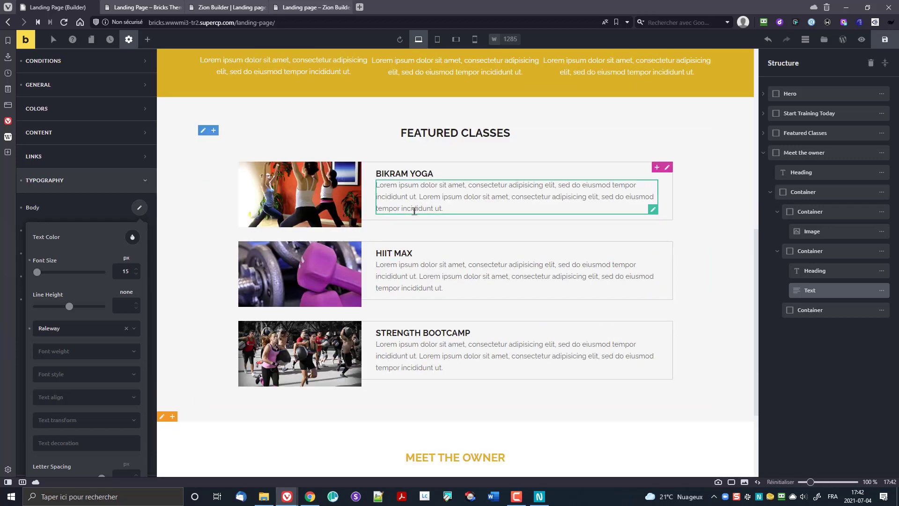
click(622, 201)
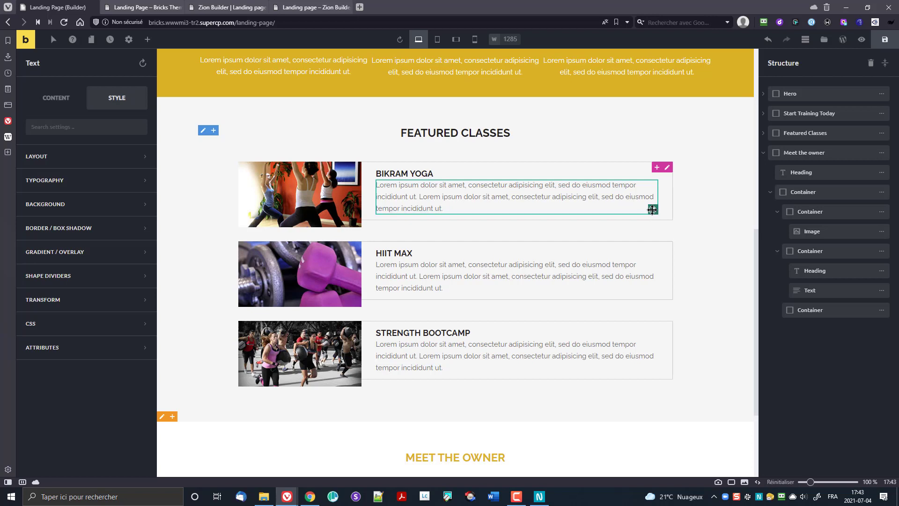
Step: Set 15 px bottom padding on each class card's text, including HIIT MAX and STRENGTH BOOTCAMP
click(53, 162)
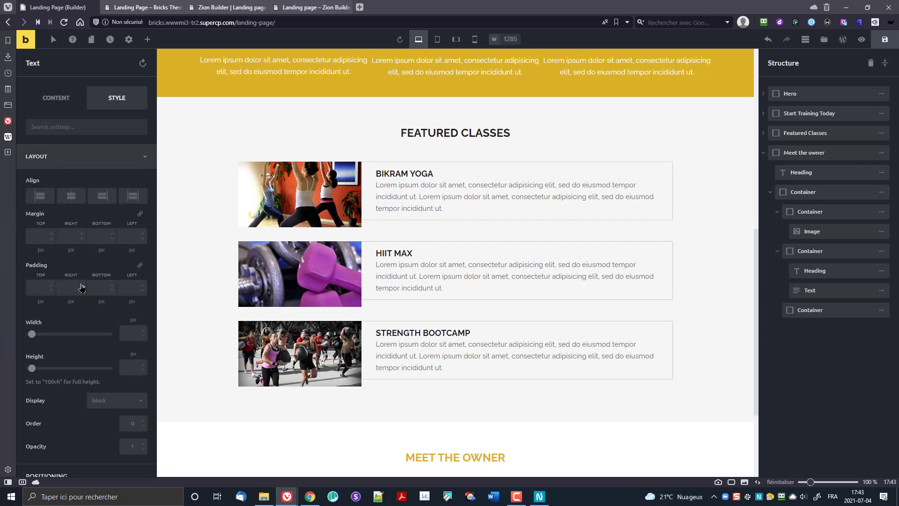
click(100, 287)
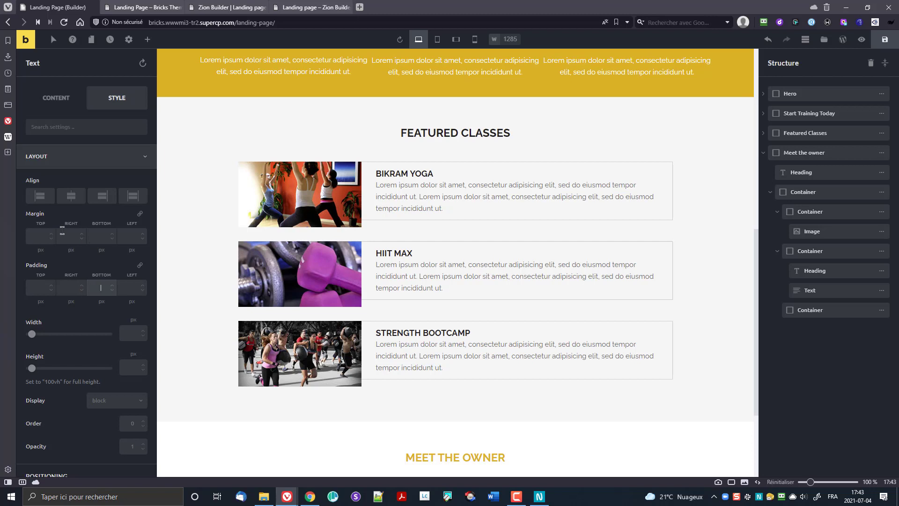
text(3)
key(Up)
key(Up)
key(Up)
key(Up)
key(Up)
key(Up)
key(Up)
key(Up)
key(Up)
key(Up)
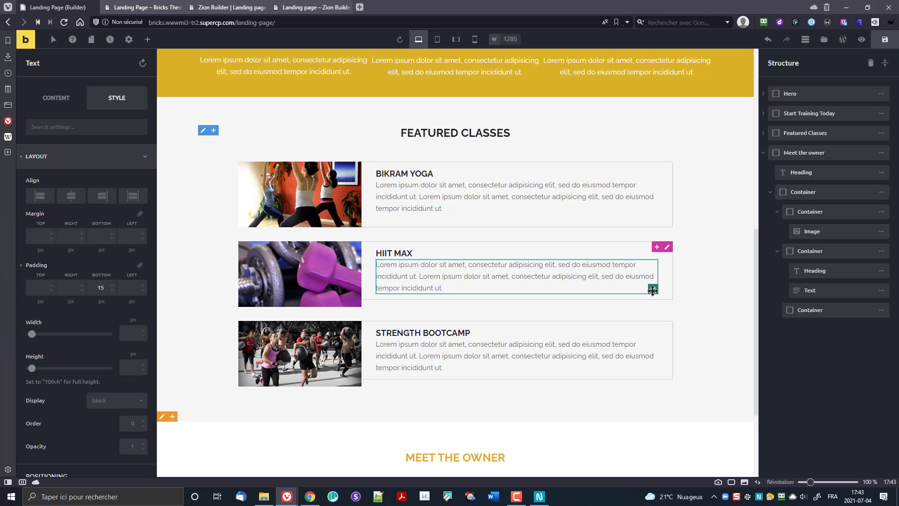
click(102, 288)
text(15)
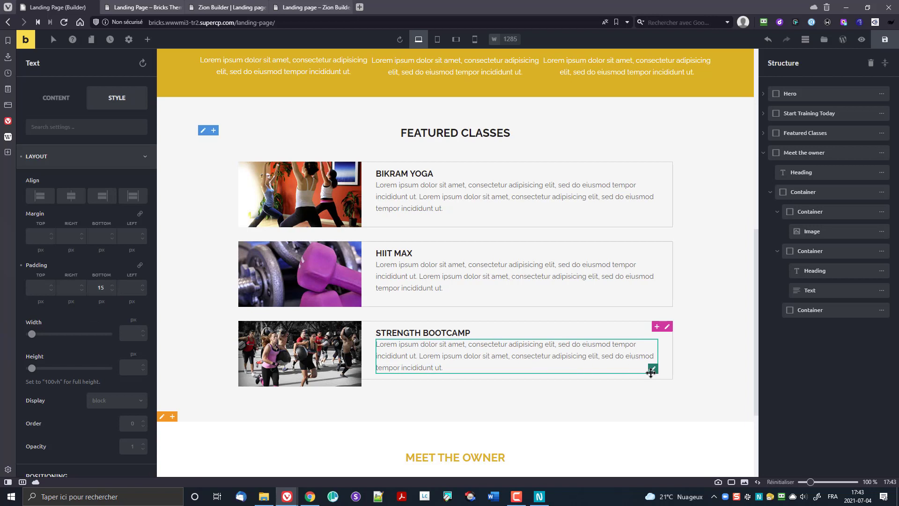
click(101, 287)
text(15)
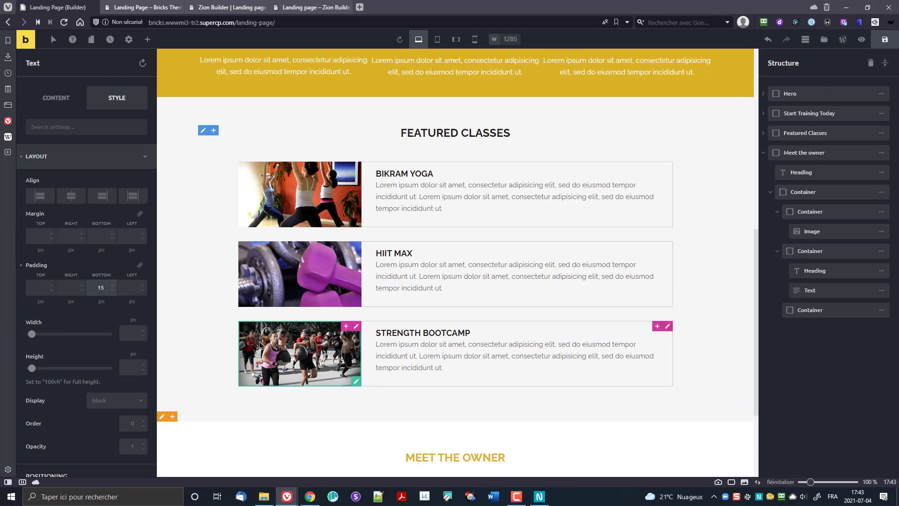
scroll(260, 346, down, 3)
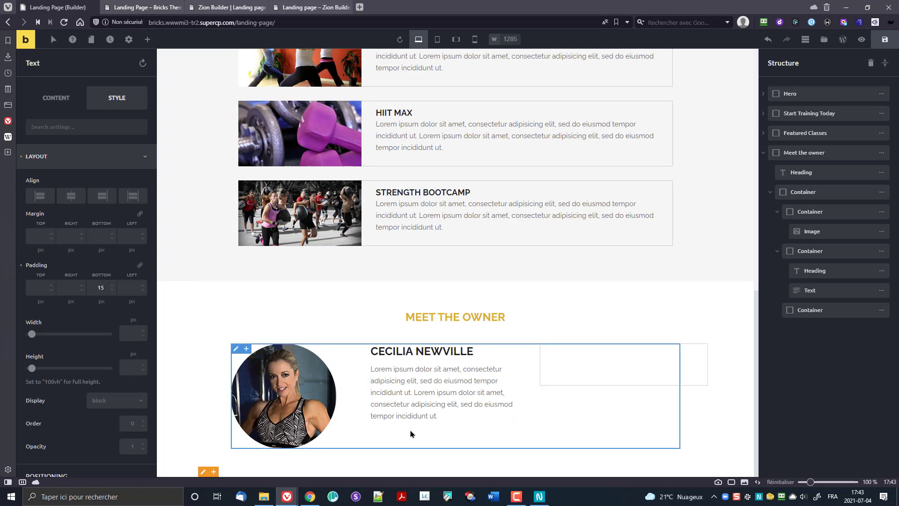
drag(898, 178, 780, 42)
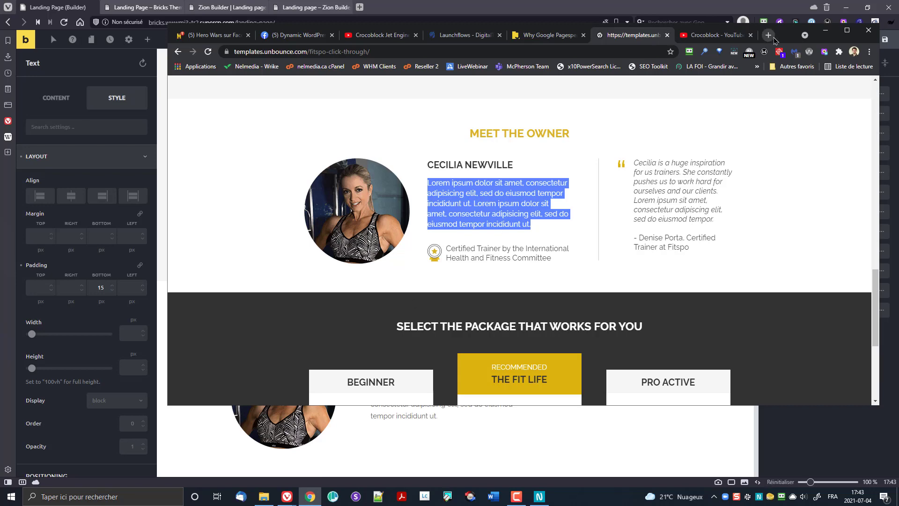
drag(780, 37, 898, 6)
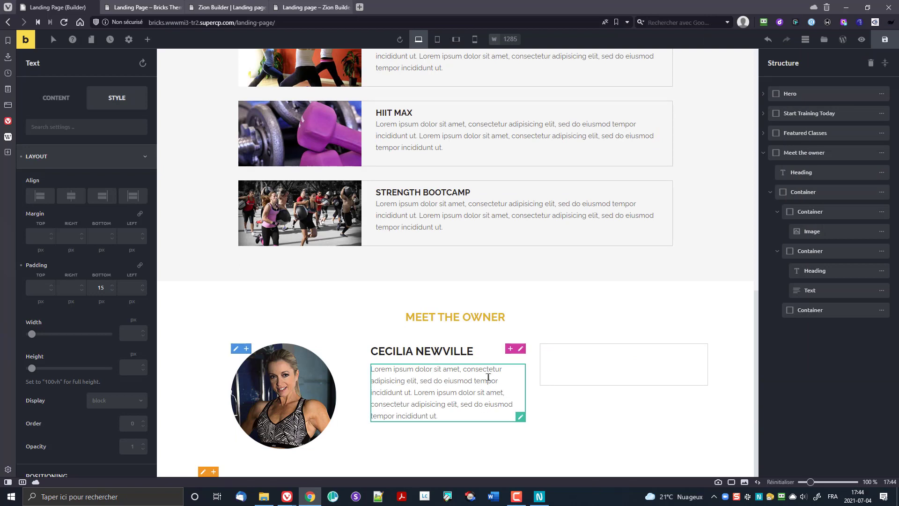
Step: Drop an Image element below the owner's description text
click(148, 41)
scroll(87, 218, down, 2)
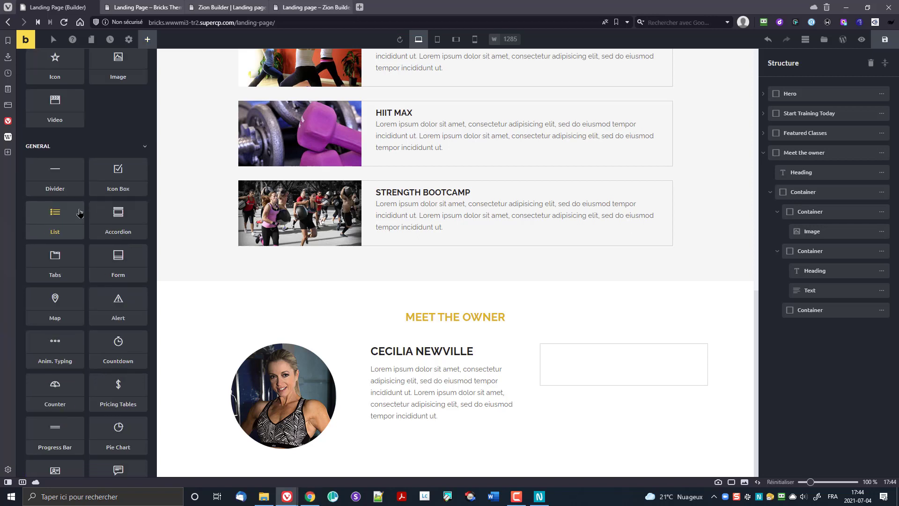
scroll(86, 218, up, 1)
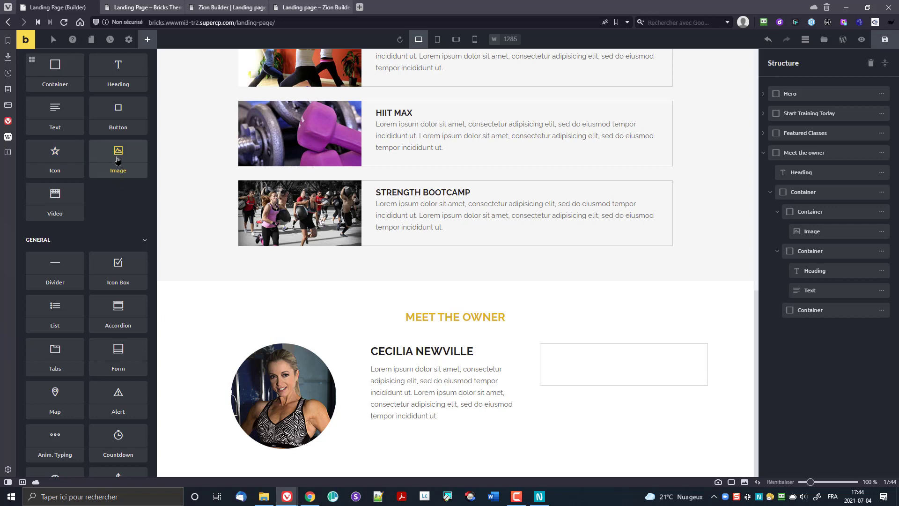
drag(119, 156, 393, 427)
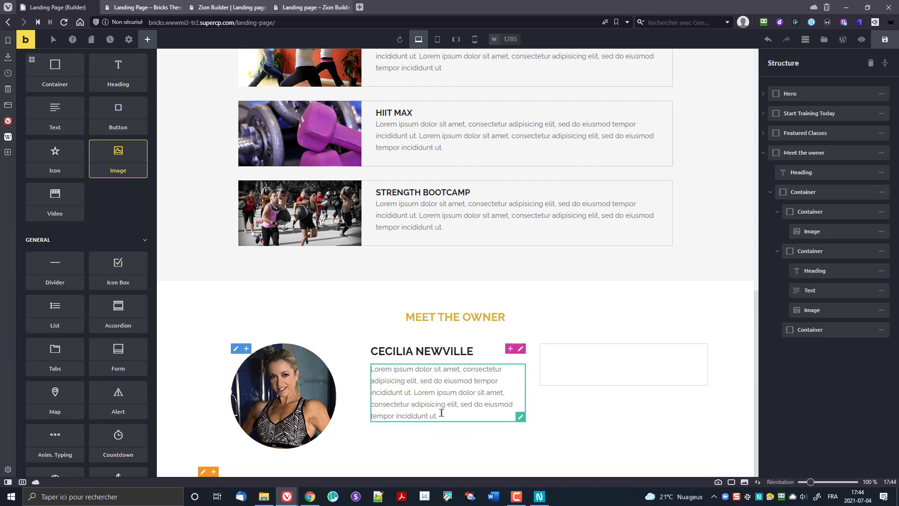
Step: Insert the certification badge icon from the media library into the image
click(821, 310)
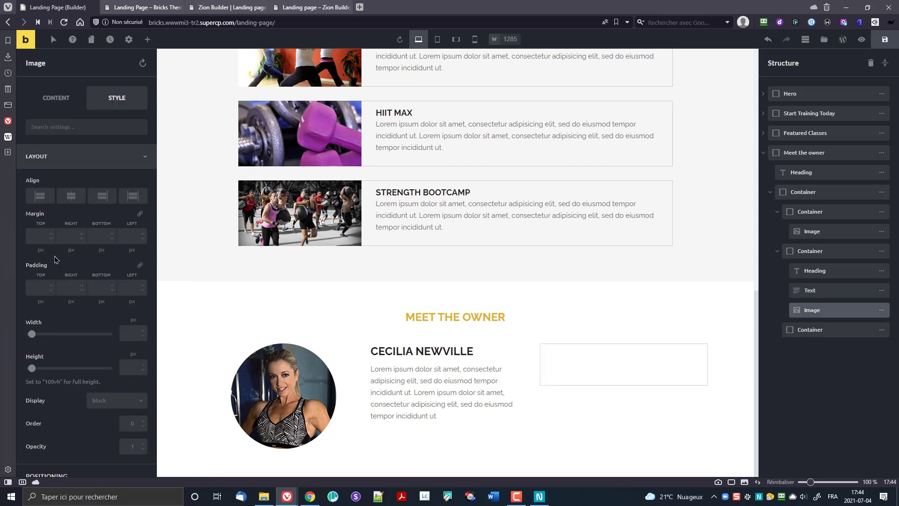
click(53, 105)
click(66, 172)
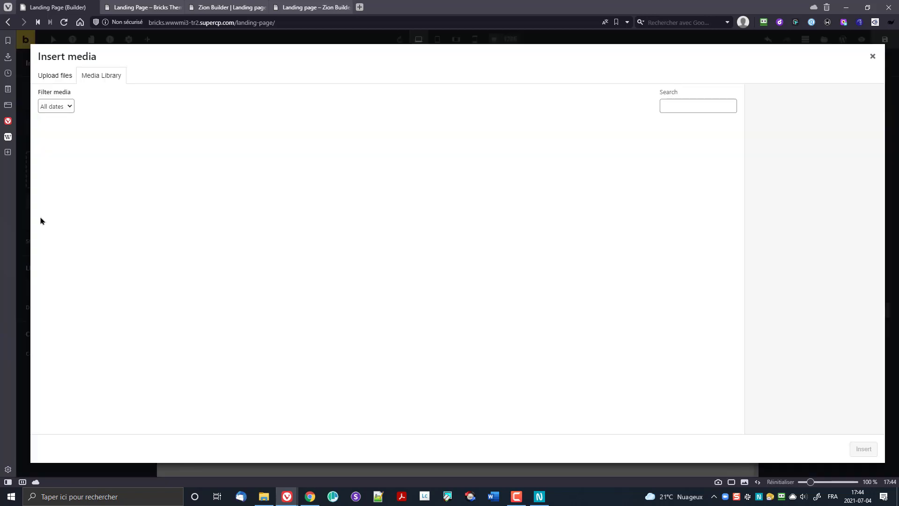
click(293, 177)
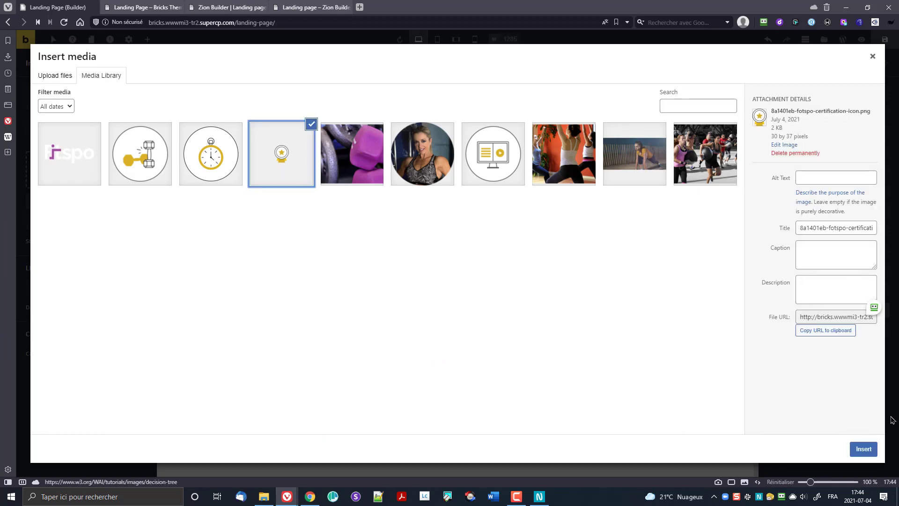
click(864, 449)
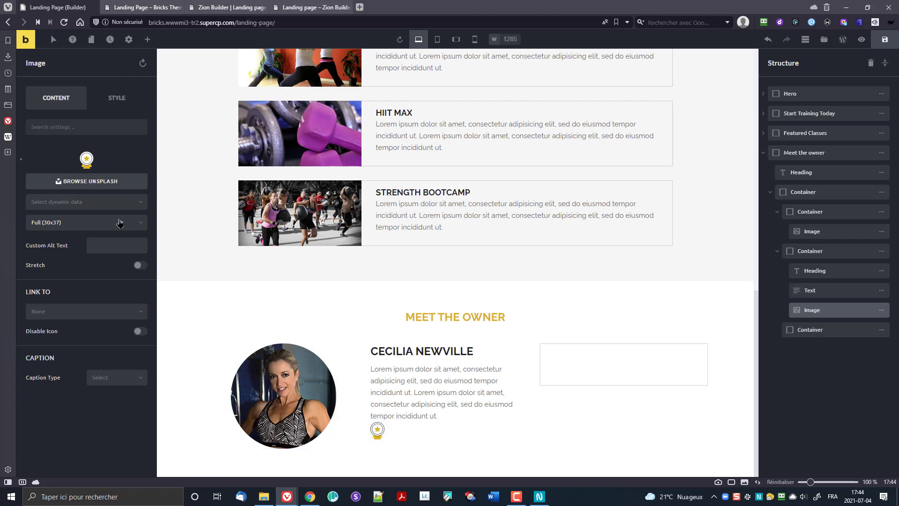
Step: Give the badge image a 5 px top margin
click(117, 97)
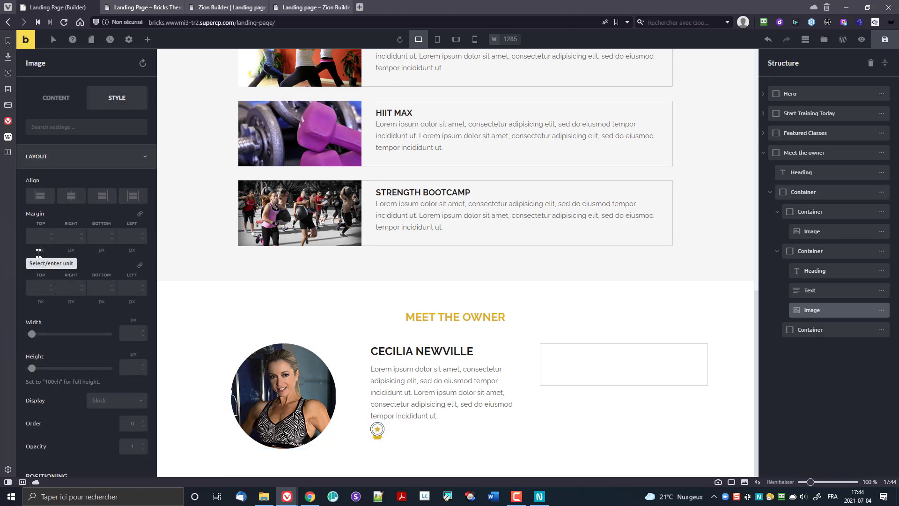
click(33, 240)
text(5)
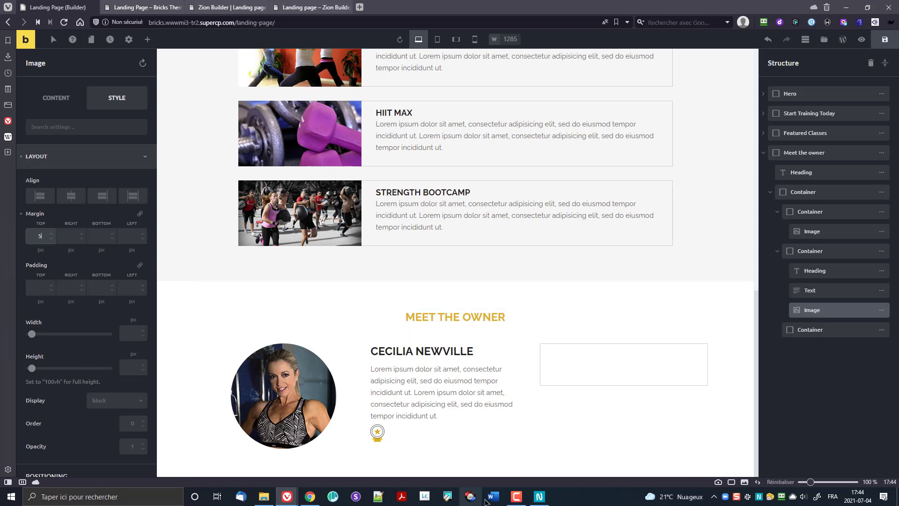
click(540, 500)
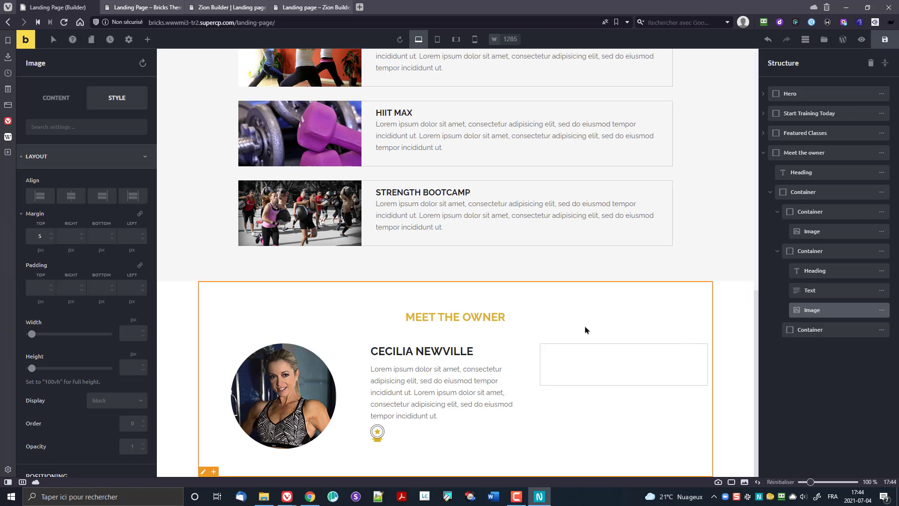
click(432, 404)
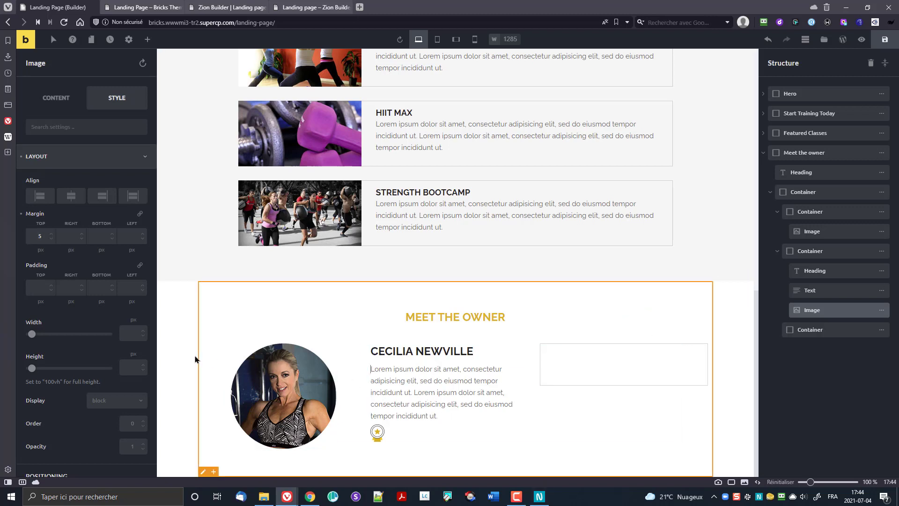
click(98, 286)
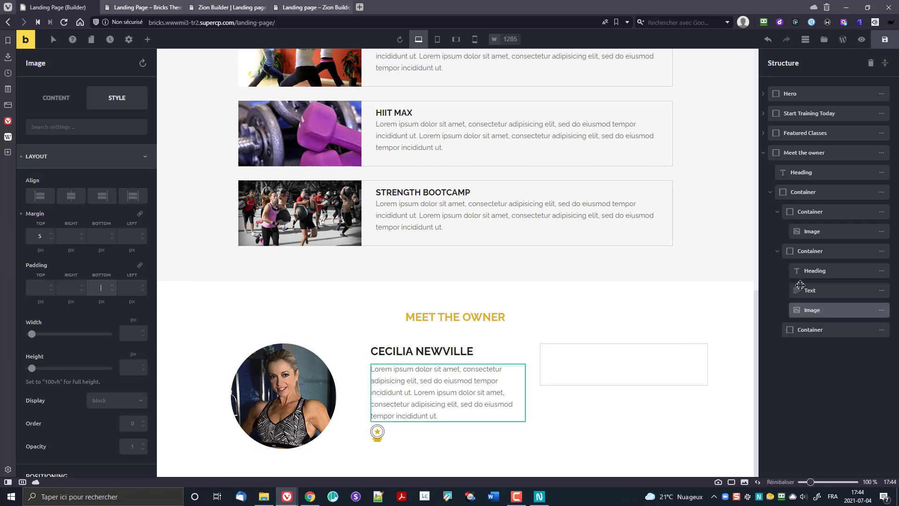
Step: Set the owner's bio paragraph bottom padding to 10 px
click(430, 369)
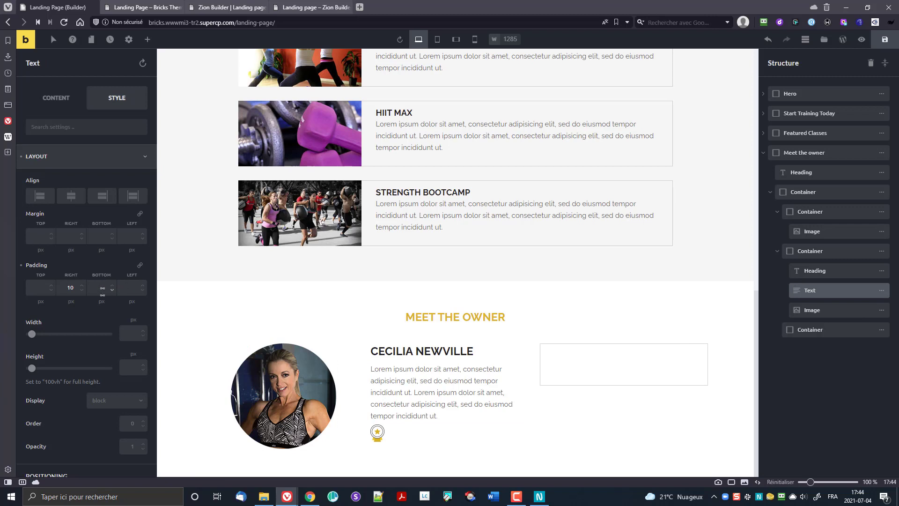
click(99, 289)
text(10)
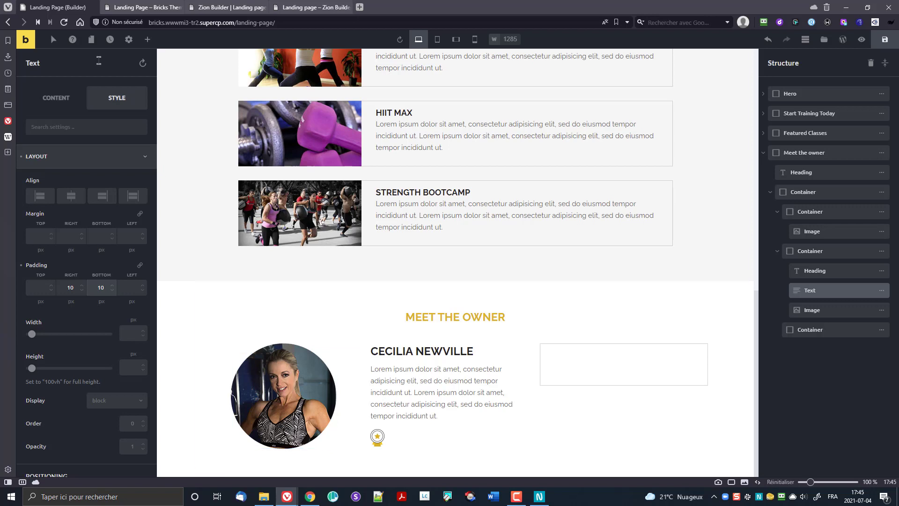
Step: Add a Text element under the badge reading 'Certified Trainer by the International Health and Fitness Committee'
click(147, 39)
drag(53, 157, 391, 452)
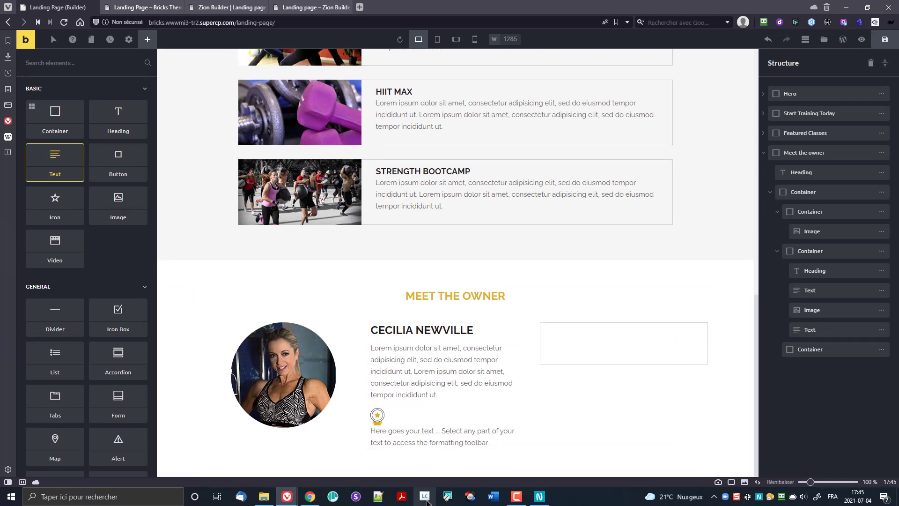
mouse_move(522, 504)
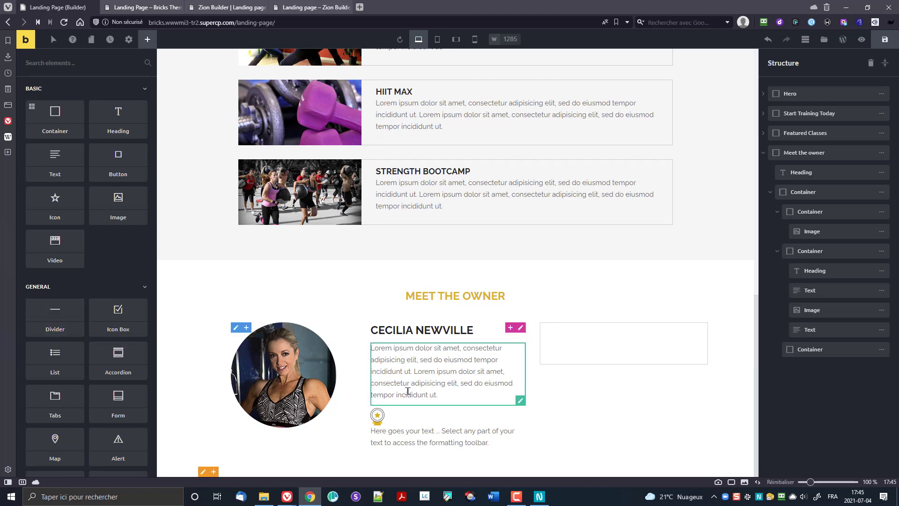
click(417, 430)
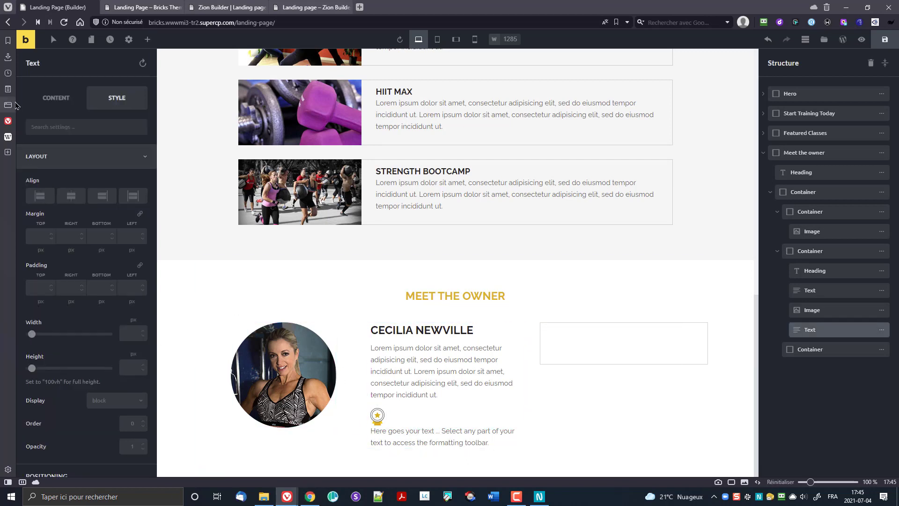
click(57, 99)
key(ctrl+a)
text(Certified Trainer by the International Health and Fitness Committee)
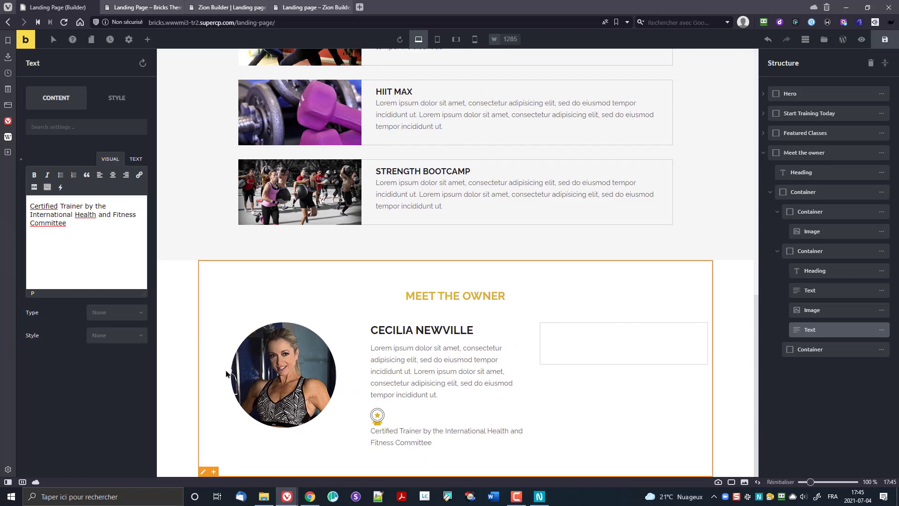
click(378, 417)
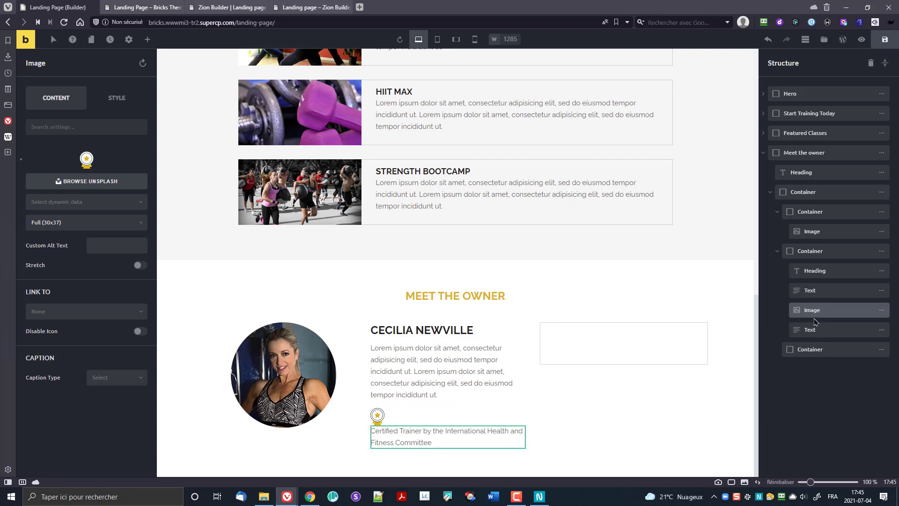
Step: Add a child Container above the badge image in Structure and nest the image inside it
mouse_move(881, 312)
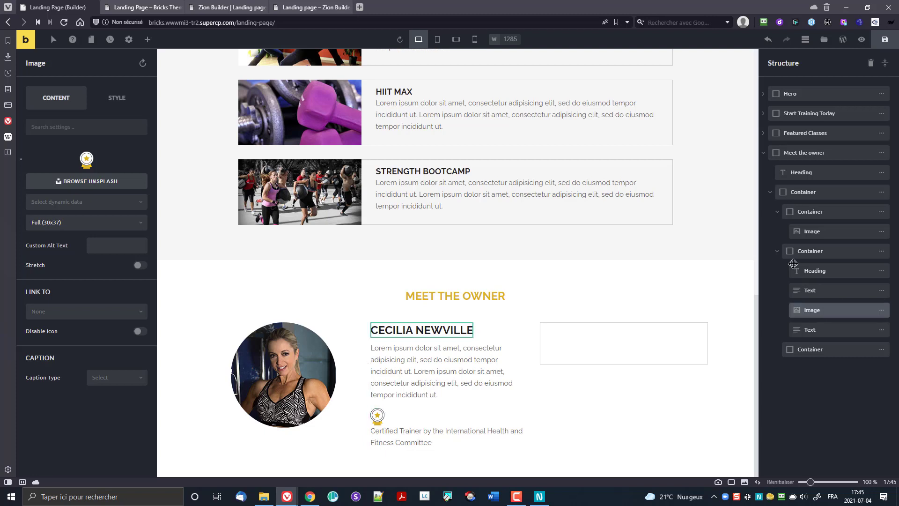
mouse_move(888, 254)
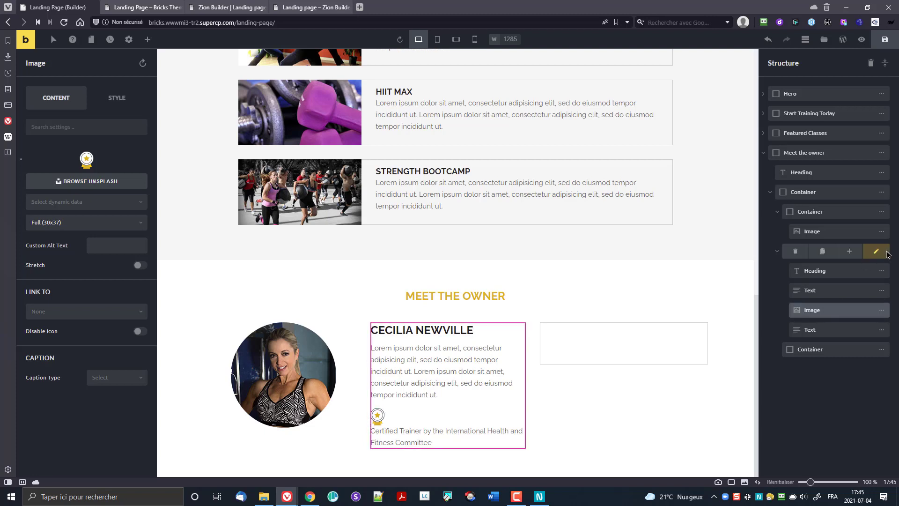
click(850, 255)
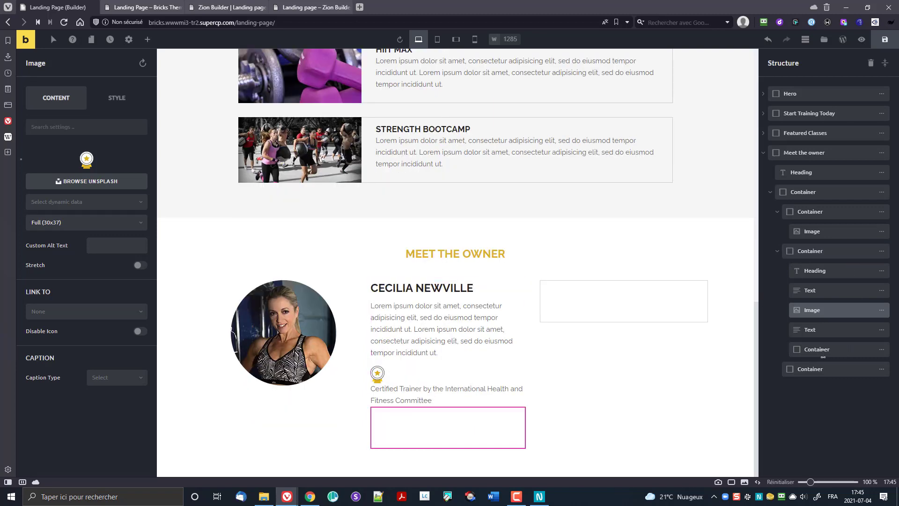
drag(814, 349, 792, 312)
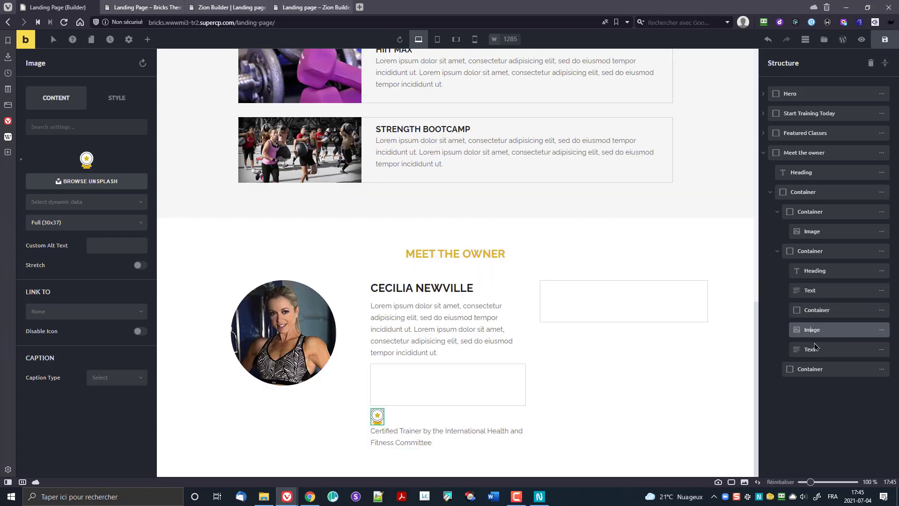
click(804, 350)
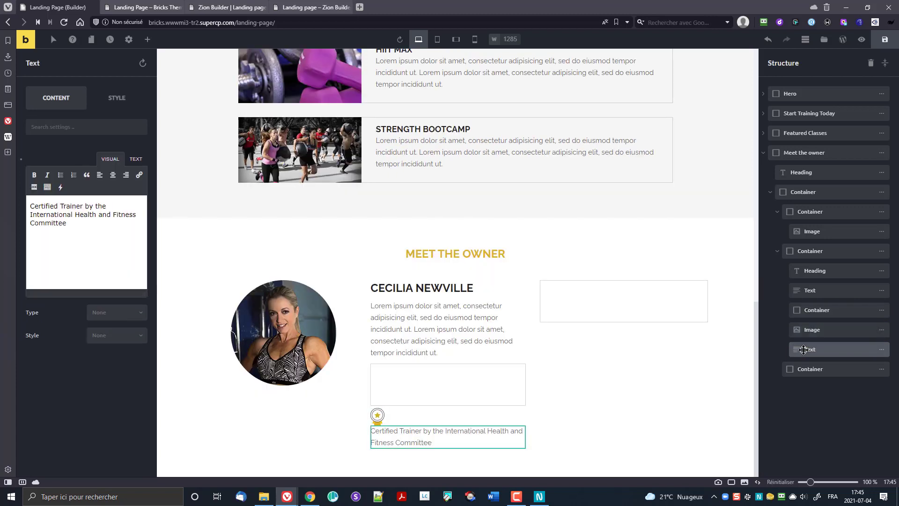
click(796, 332)
click(801, 349)
mouse_move(796, 332)
mouse_down()
mouse_move(808, 324)
mouse_move(799, 345)
mouse_move(812, 335)
mouse_up()
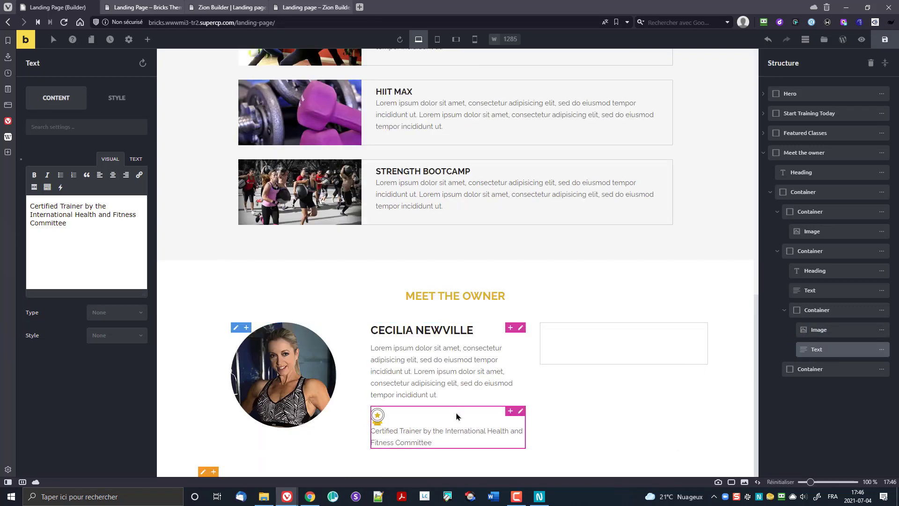
Step: Set the badge container's direction to Horizontal so icon and caption share one line
click(808, 310)
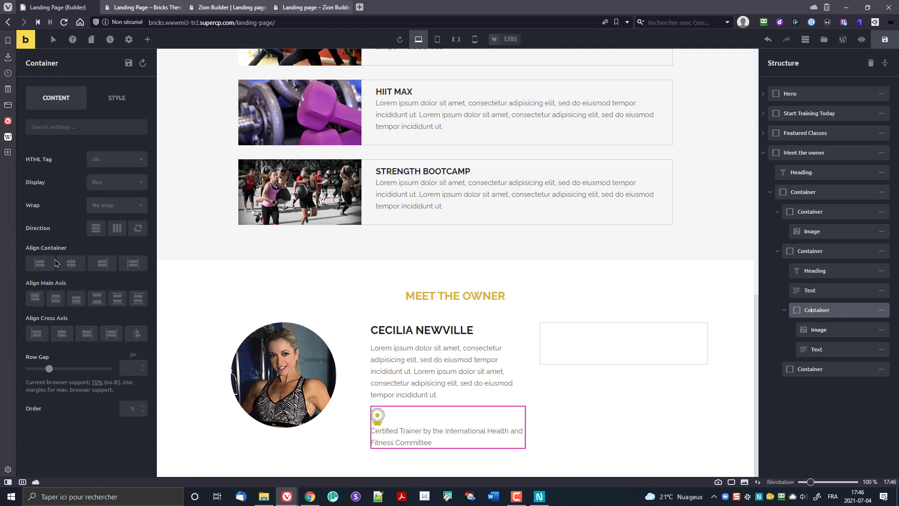
click(115, 234)
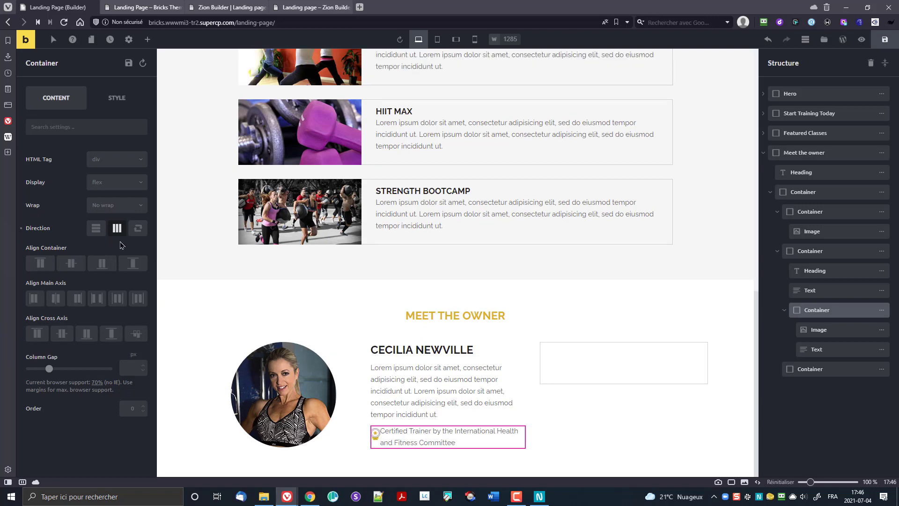
click(817, 330)
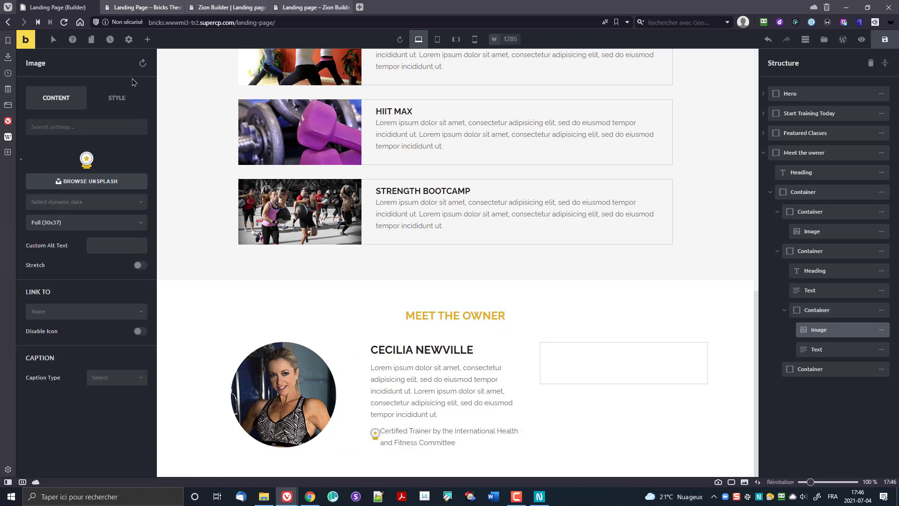
Step: Adjust the badge icon's width in Style > Layout, trying values around 40 px
click(117, 102)
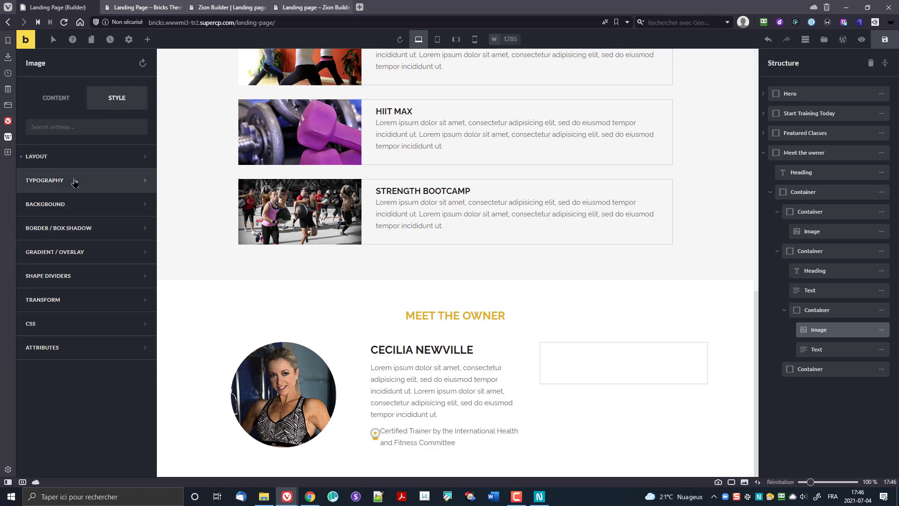
click(68, 159)
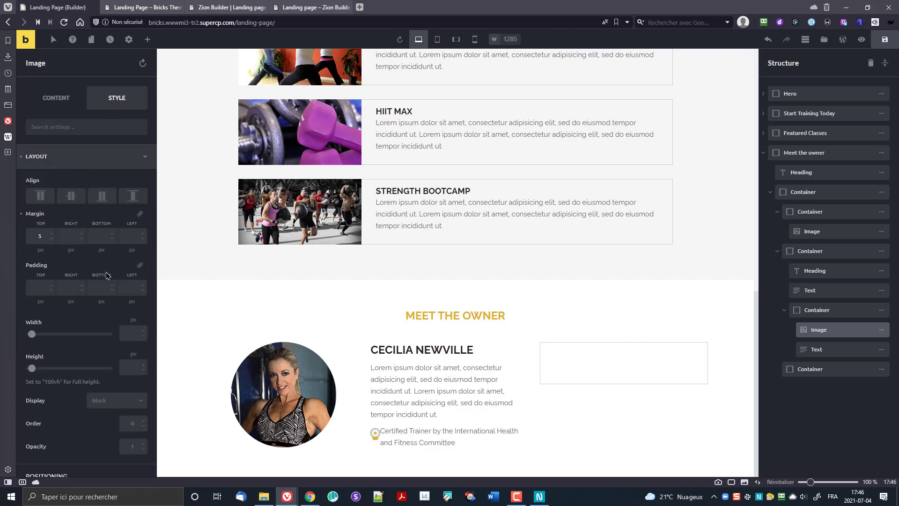
click(137, 334)
text(1)
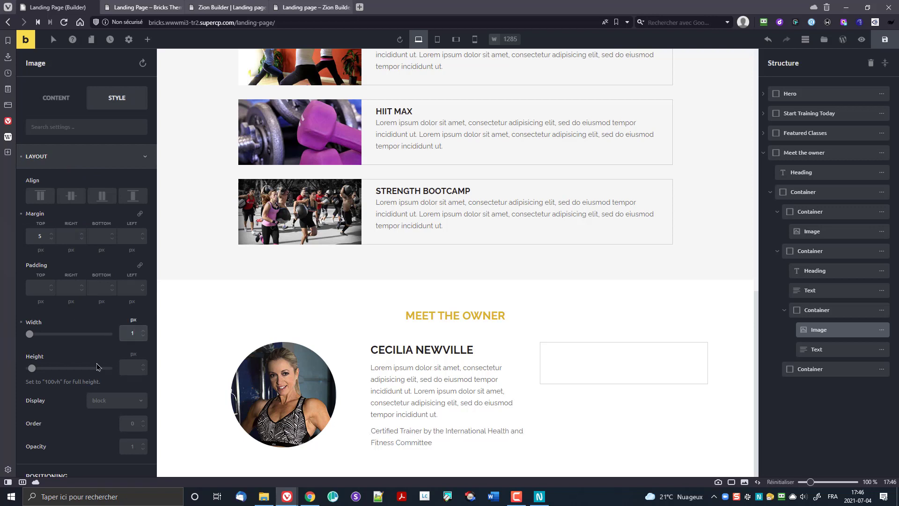
text(30)
key(Up)
key(Up)
key(Up)
key(Up)
key(Up)
key(Up)
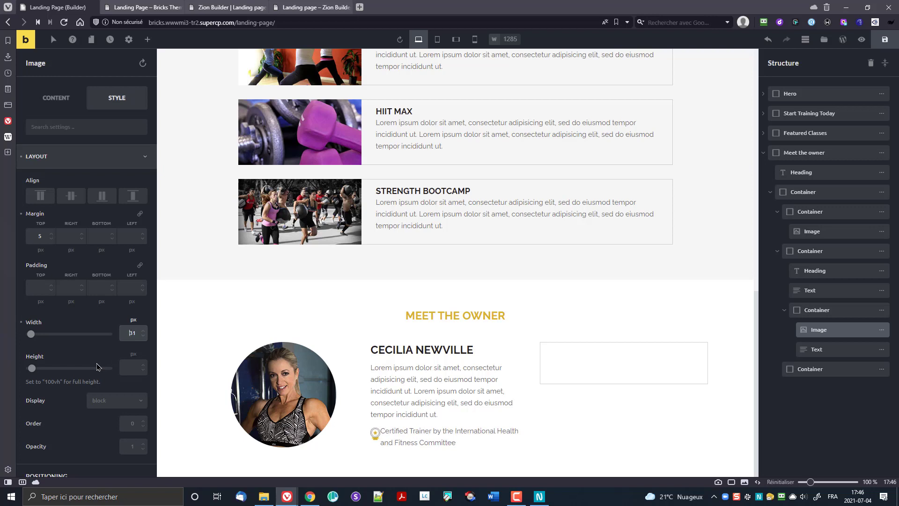
key(Up)
key(Up)
key(Up)
key(Up)
key(Up)
key(Up)
key(Up)
key(Up)
key(Up)
key(Up)
key(Up)
key(Up)
key(Up)
key(Up)
key(Up)
key(Up)
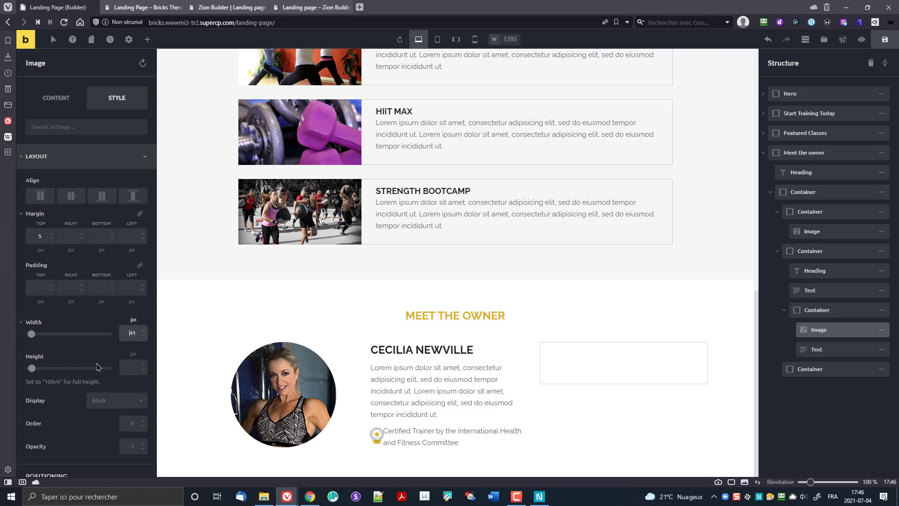
key(Down)
key(Down)
key(Down)
key(Down)
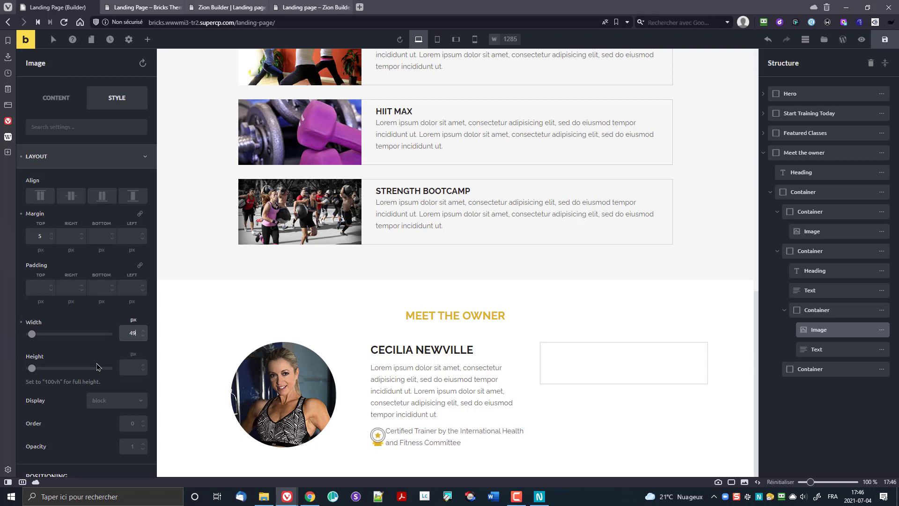
key(Down)
key(Down)
key(Down)
key(Down)
key(Down)
key(Down)
key(Down)
key(Down)
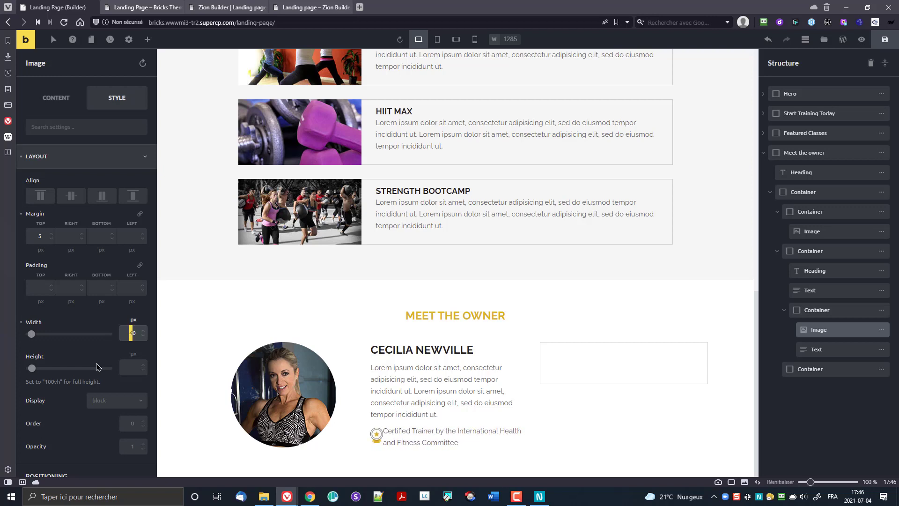
text(3)
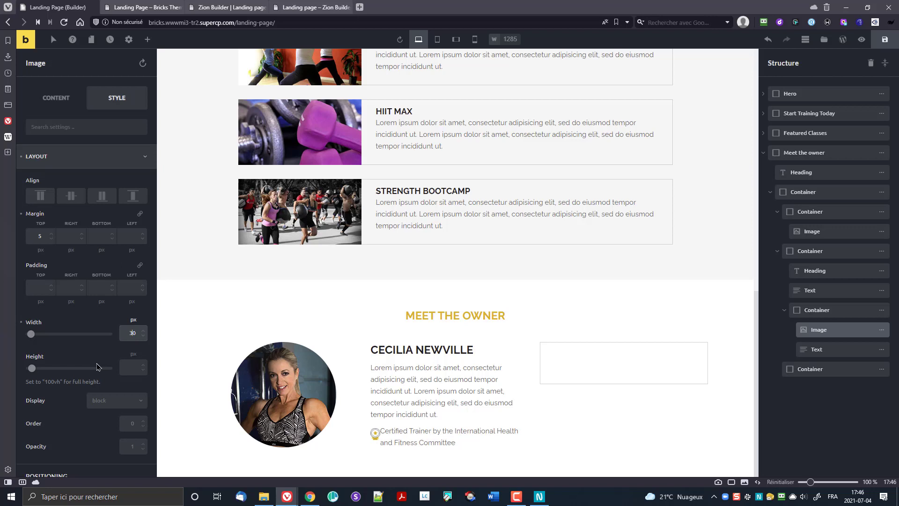
key(Up)
key(Up)
key(Up)
key(Up)
key(Up)
key(Up)
key(Up)
key(Up)
key(Up)
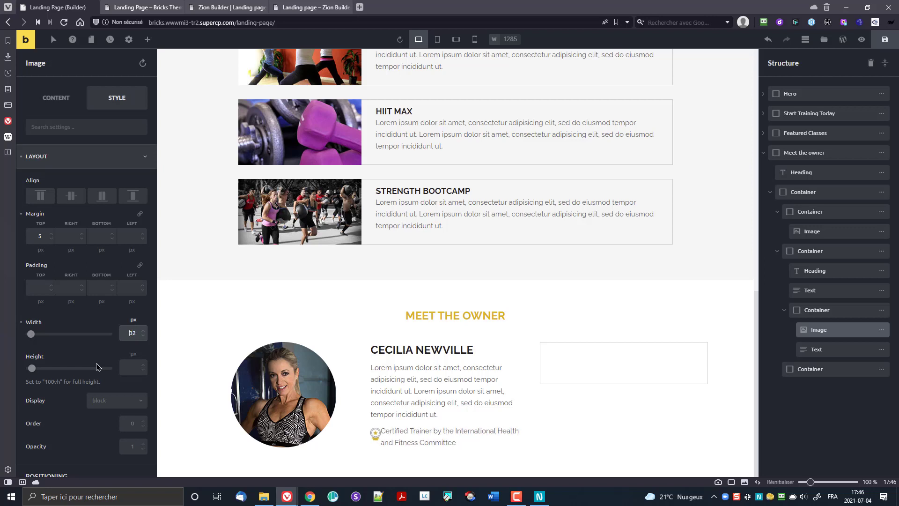
key(Up)
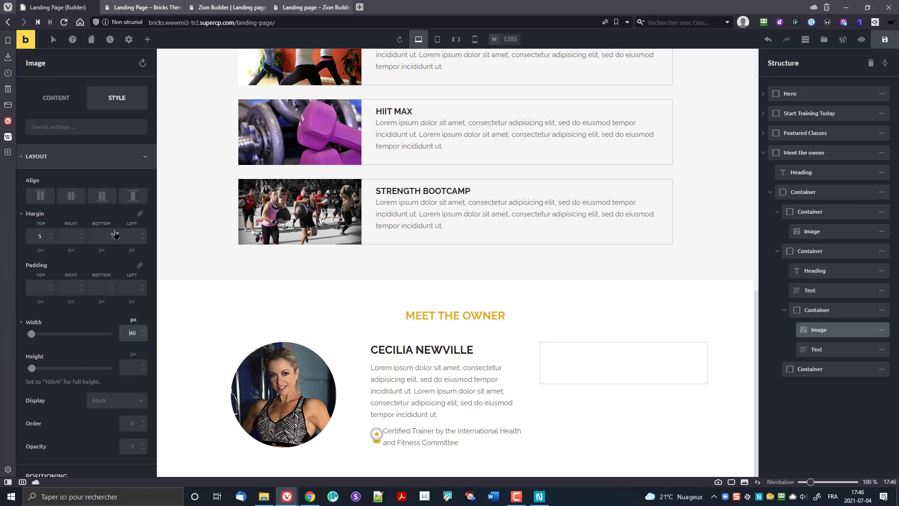
Step: Give the badge a 5 px right margin, settle its width at 45 px, and save
click(71, 236)
text(5)
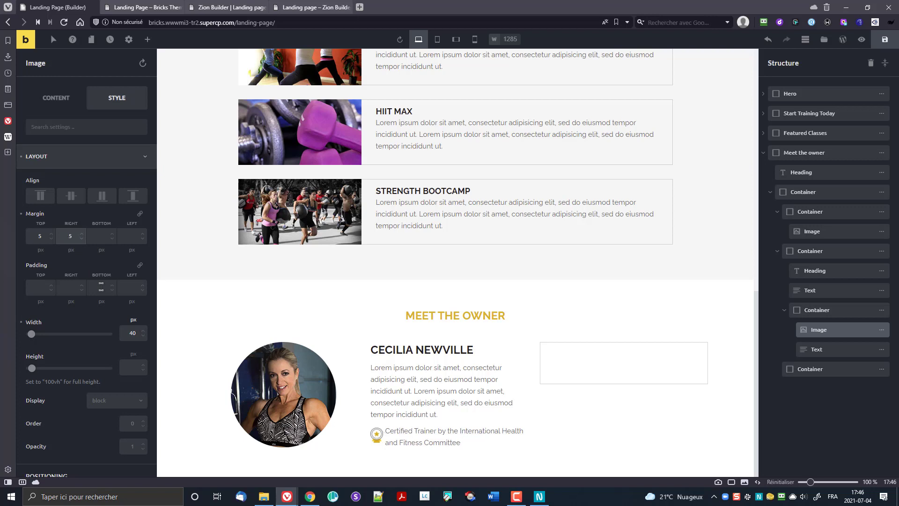
click(131, 333)
key(Up)
key(Up)
key(Up)
key(Up)
key(Up)
key(Up)
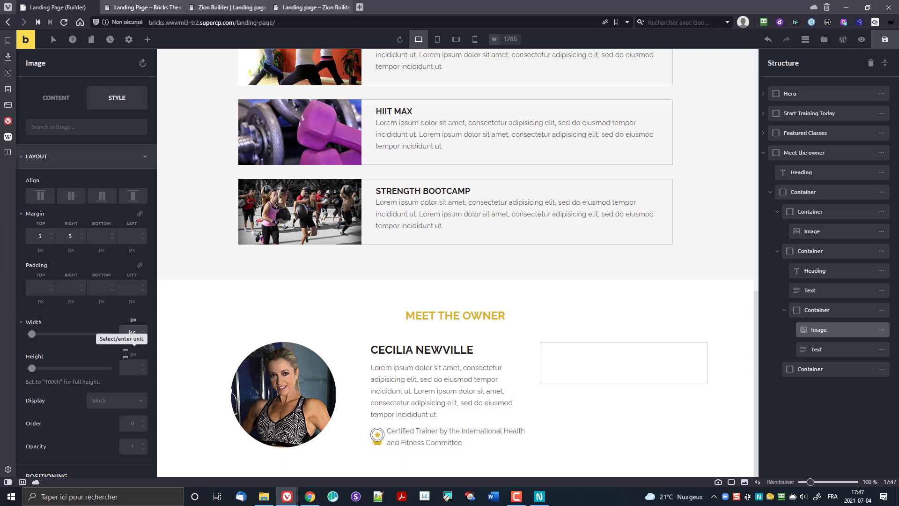
key(Down)
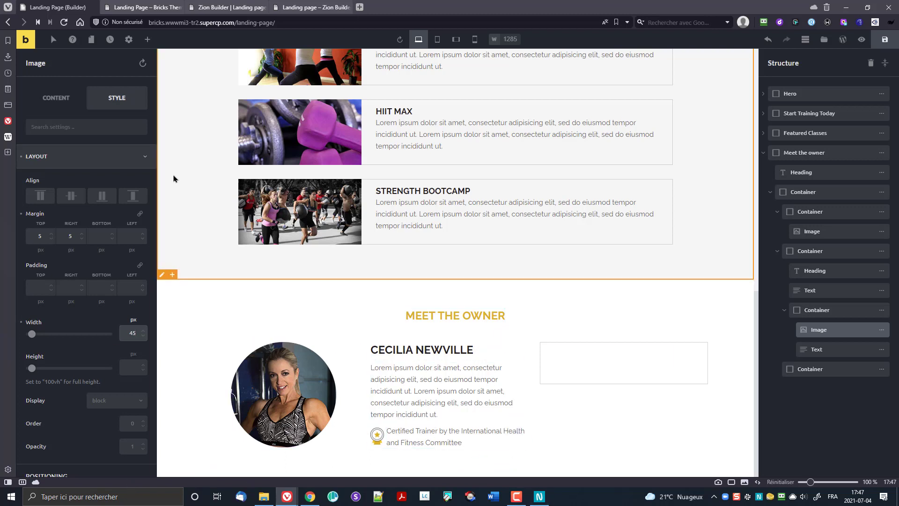
click(880, 43)
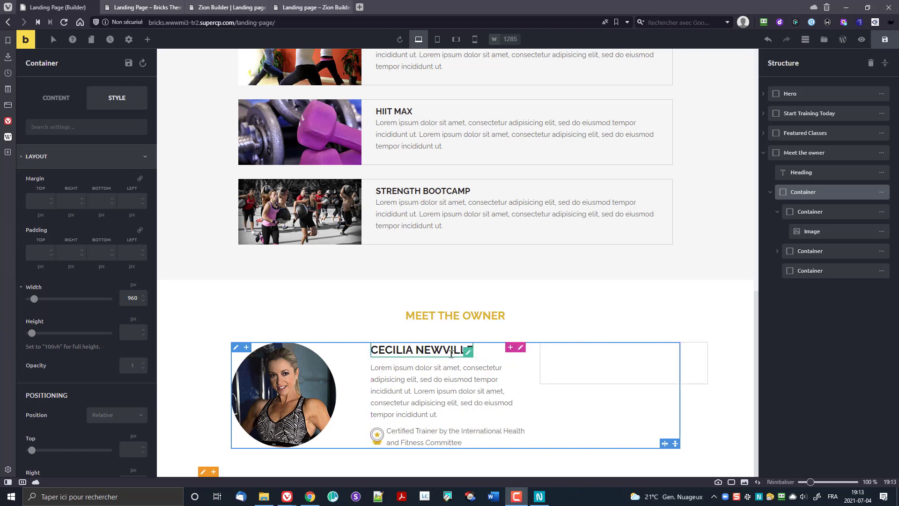
Step: Give the middle owner-text column 30 px right padding
click(522, 348)
click(521, 348)
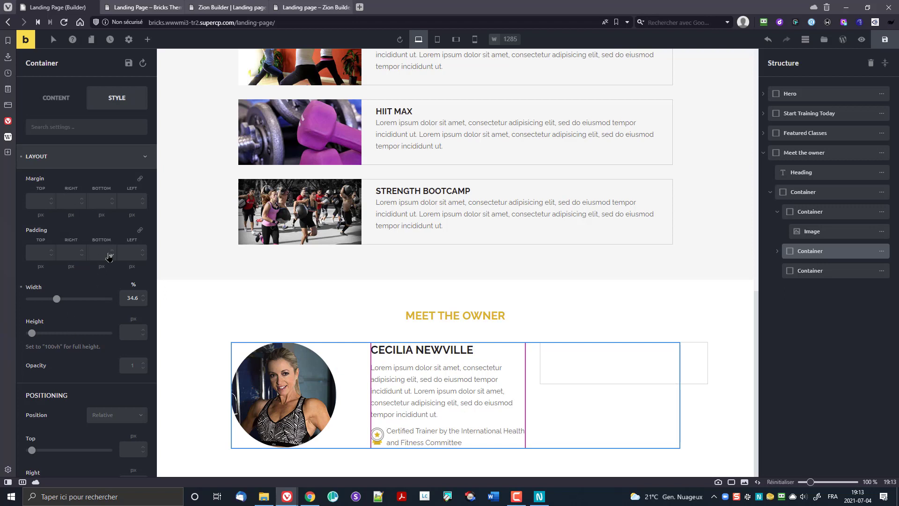
click(71, 251)
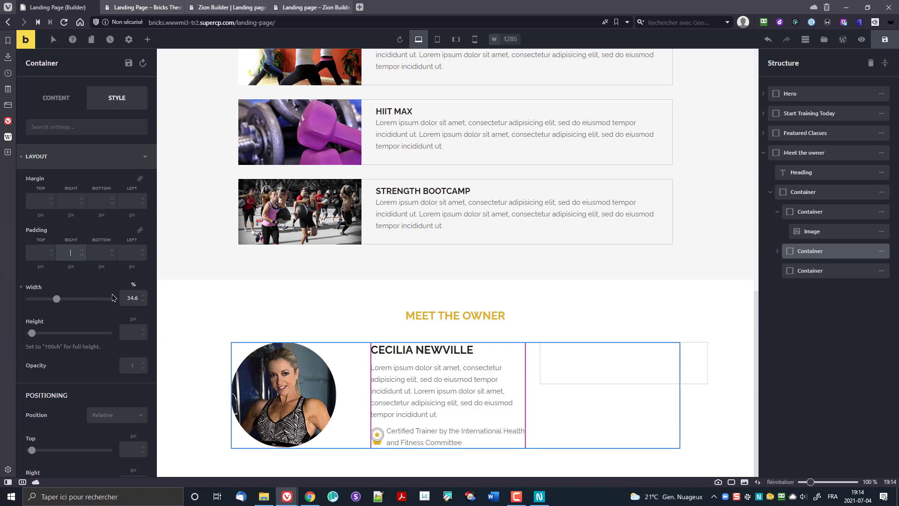
text(30)
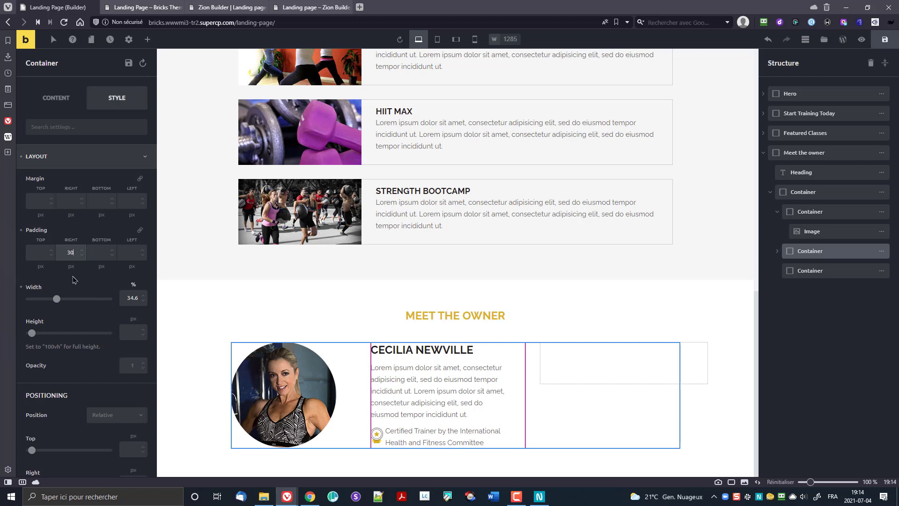
scroll(59, 364, down, 6)
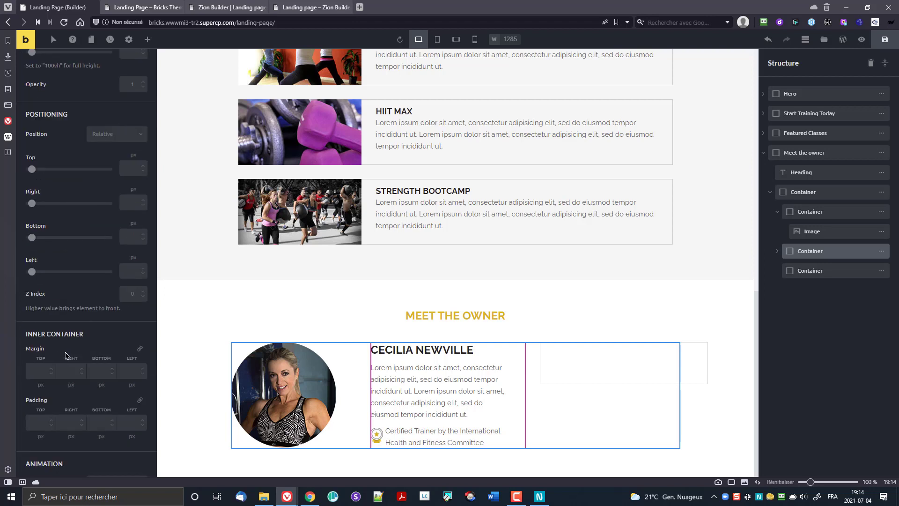
scroll(65, 356, down, 5)
Step: Add a 1 px solid #cccccc right border to the column and check it in preview
click(59, 345)
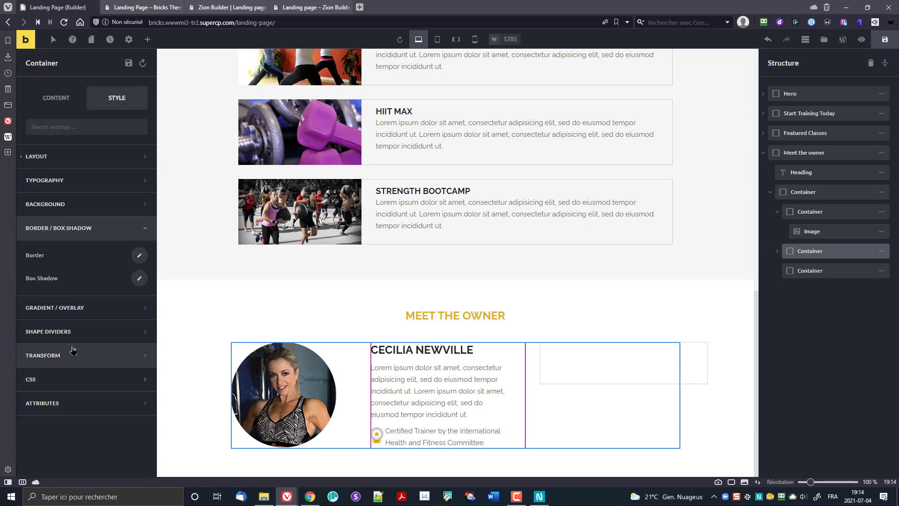
click(139, 255)
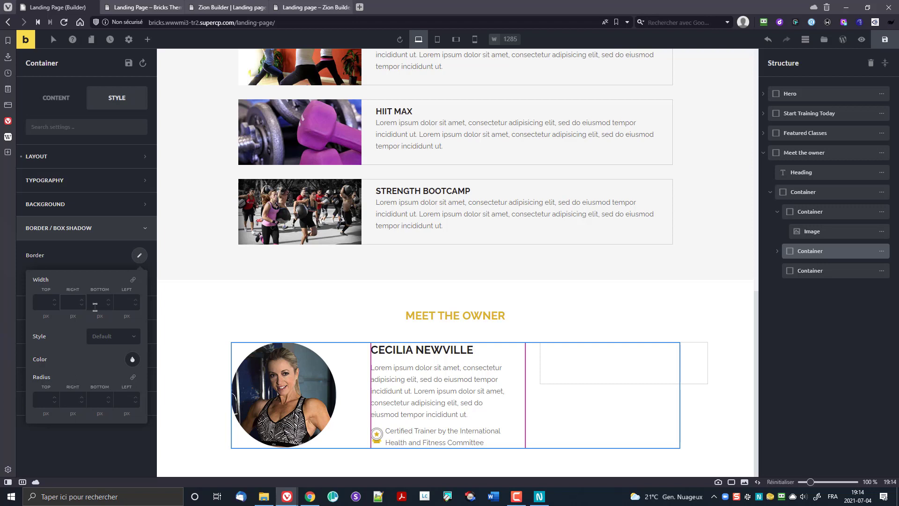
click(105, 340)
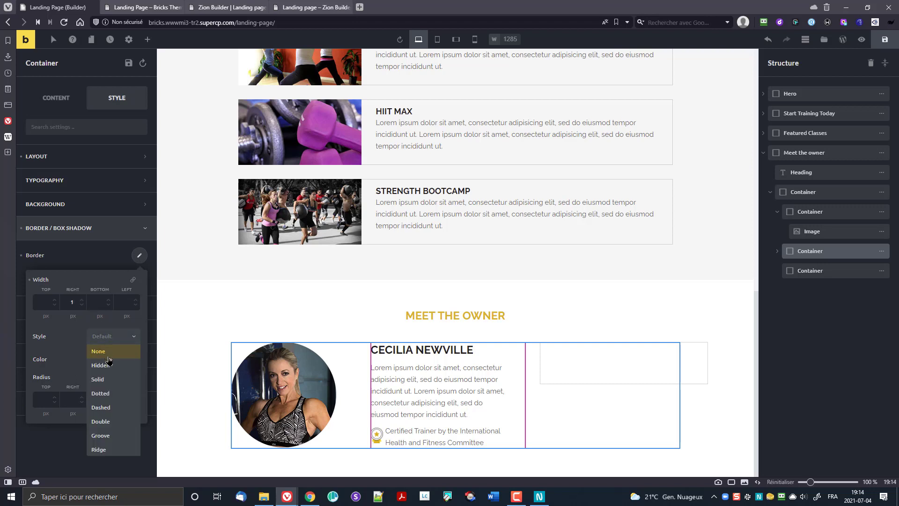
click(112, 379)
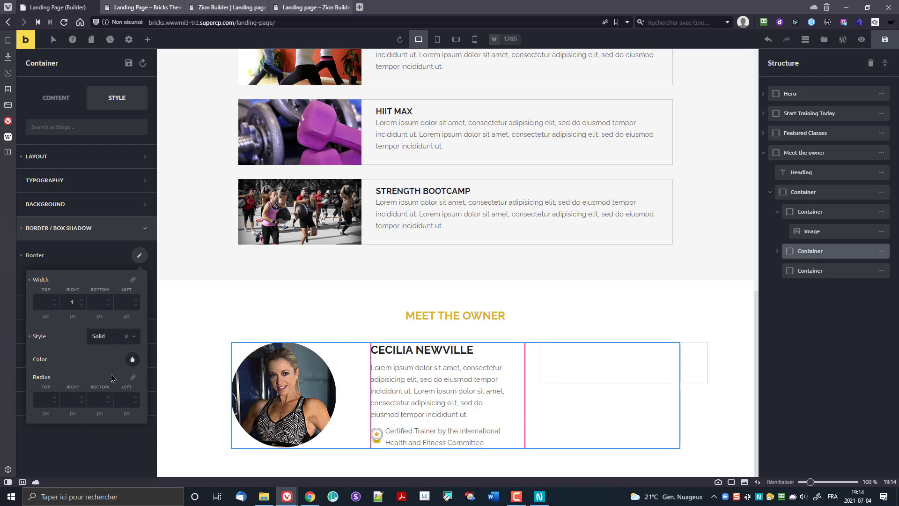
click(132, 359)
scroll(94, 430, down, 2)
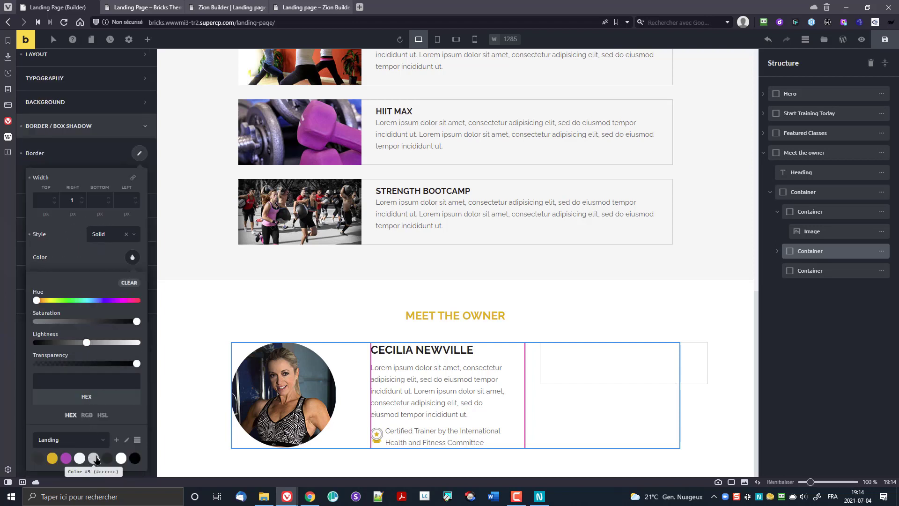
click(95, 458)
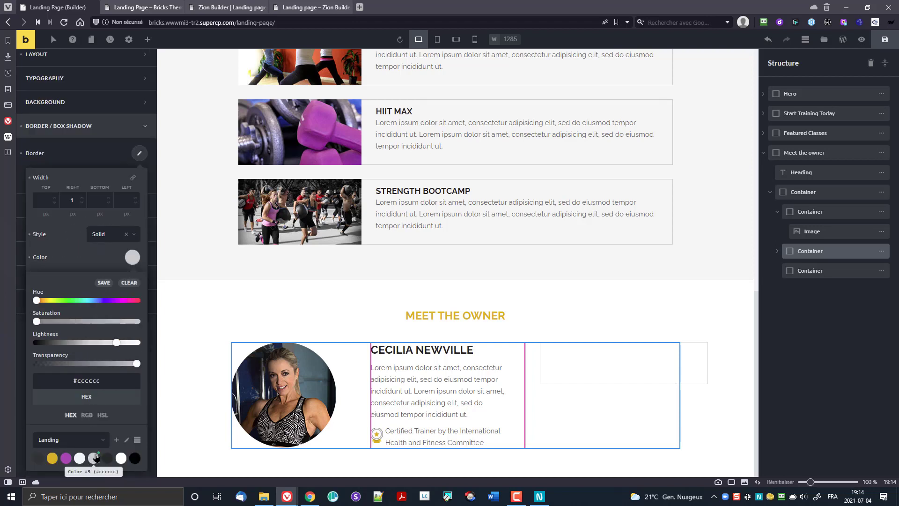
click(133, 261)
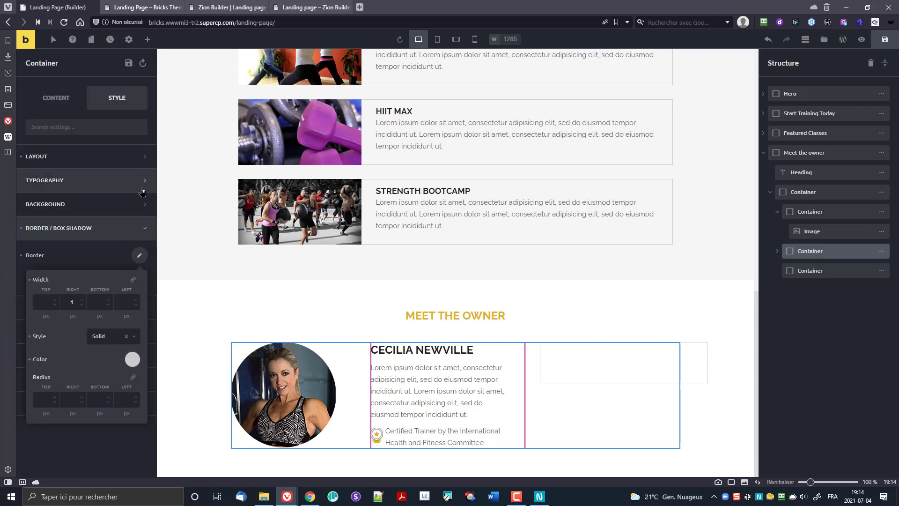
click(141, 256)
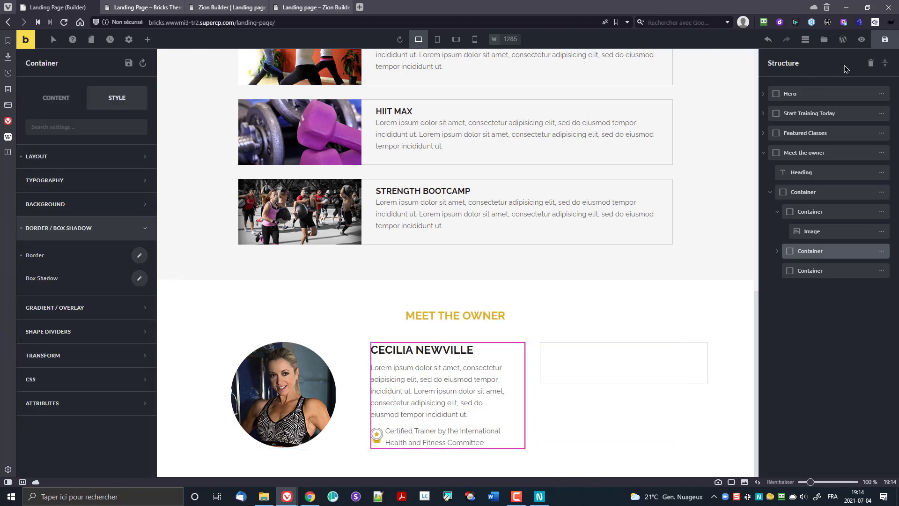
click(863, 41)
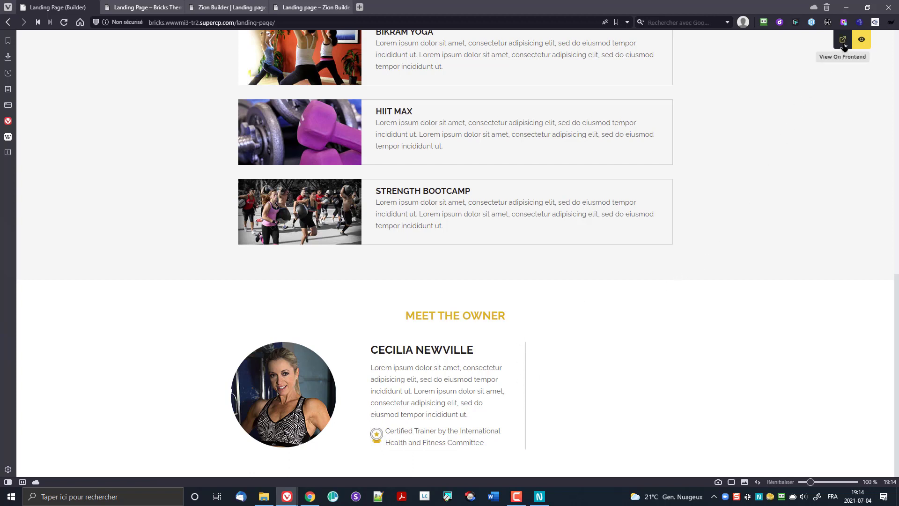
click(862, 39)
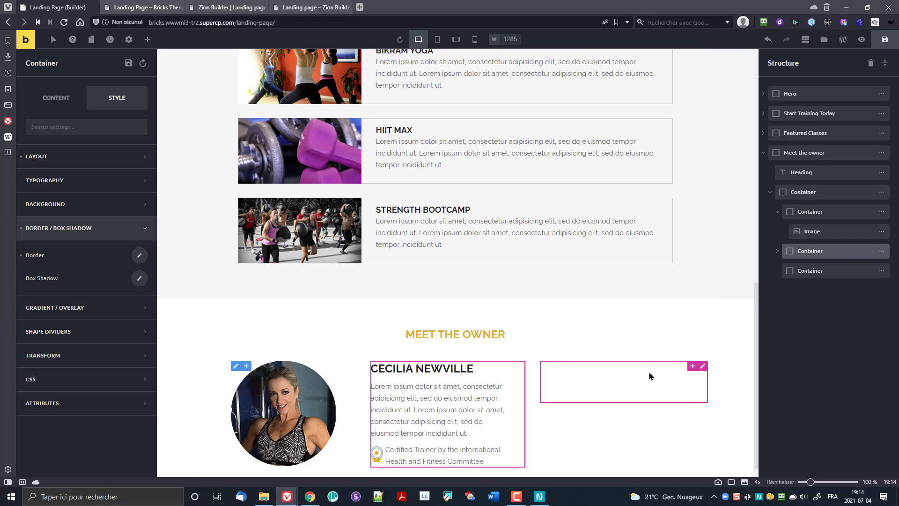
drag(898, 129, 778, 79)
click(739, 212)
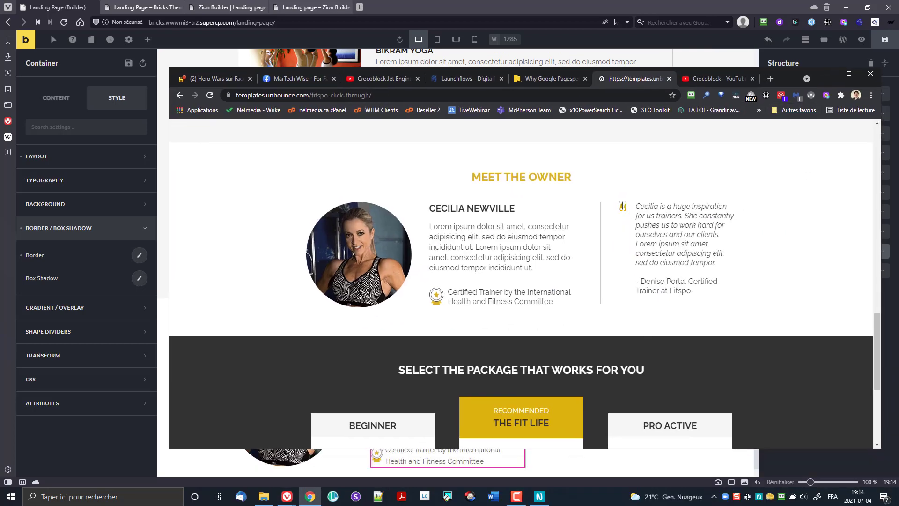
double_click(623, 206)
click(643, 214)
drag(635, 210, 706, 297)
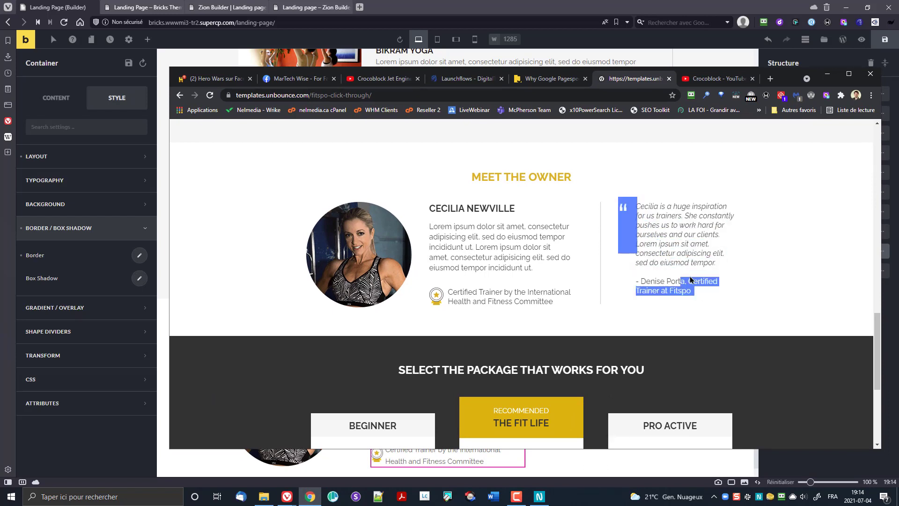
click(636, 237)
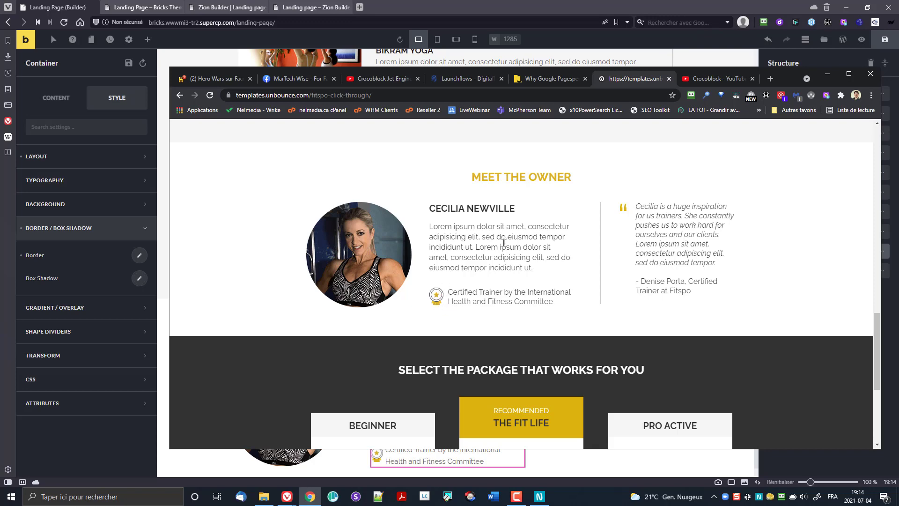
drag(730, 39, 815, 54)
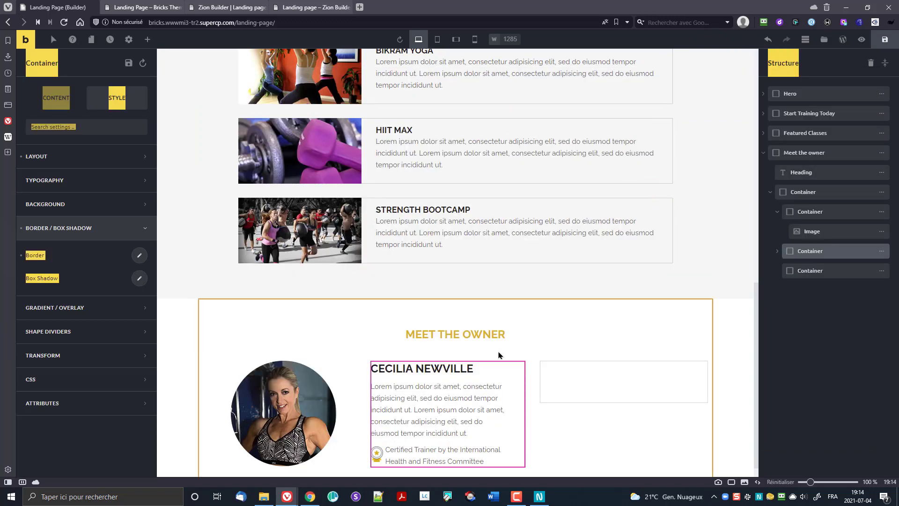
click(310, 496)
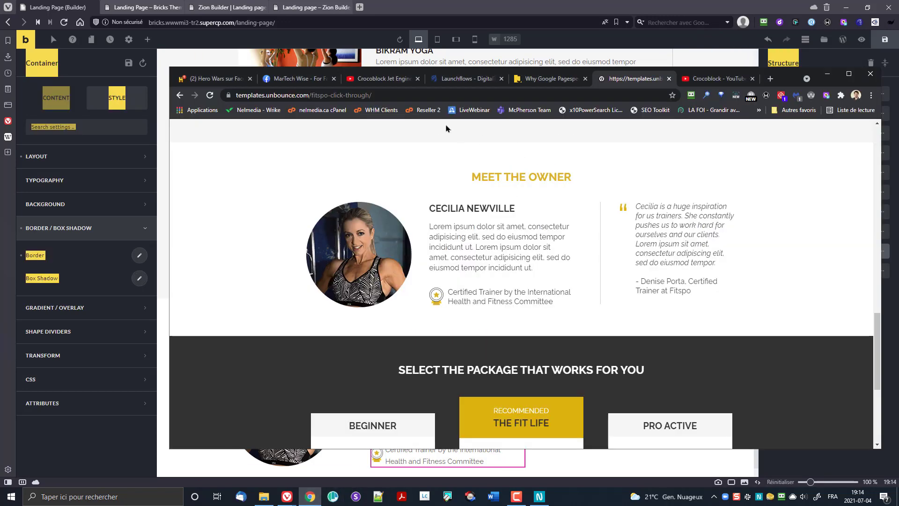
drag(787, 77, 898, 3)
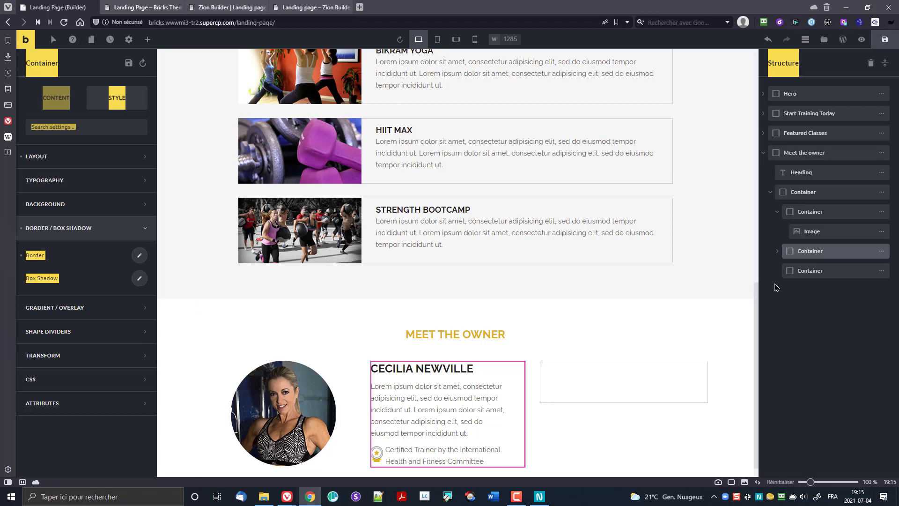
Step: Add a Text element to the third column and replace its placeholder with an opening quote mark
click(807, 270)
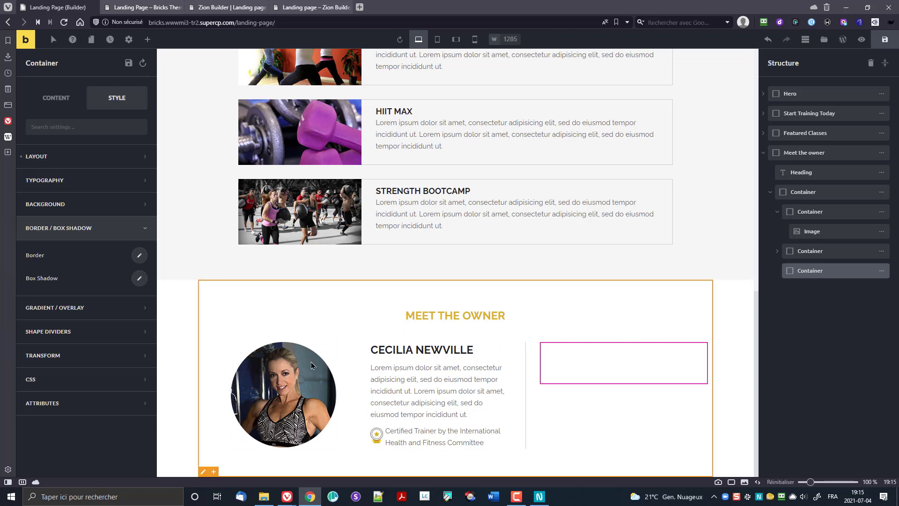
click(144, 43)
drag(55, 162, 596, 363)
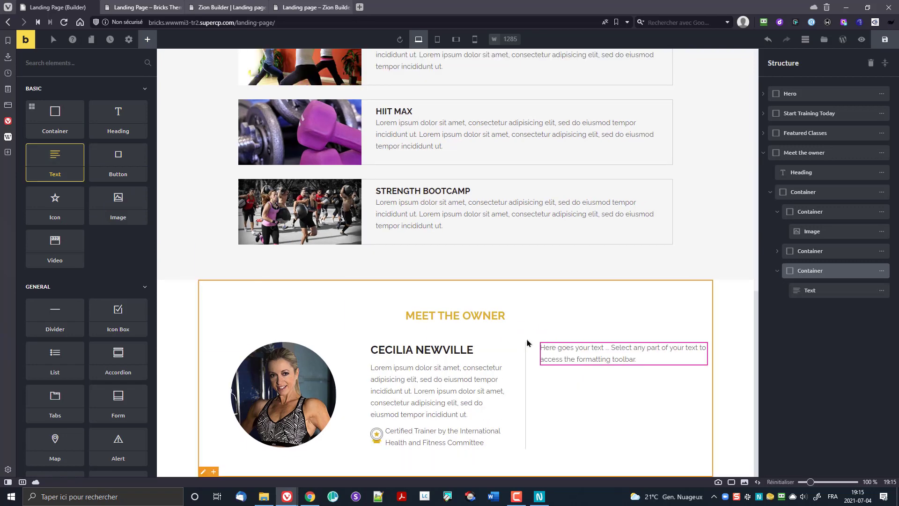
click(633, 349)
click(71, 99)
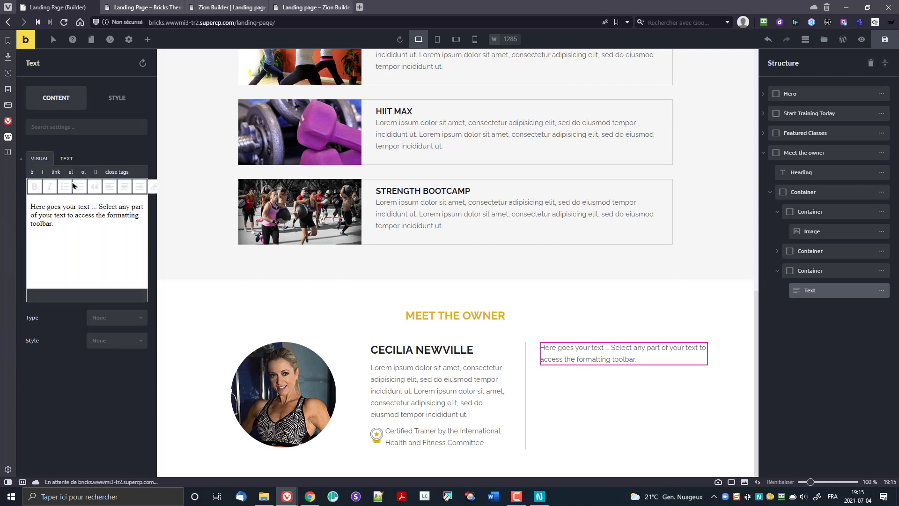
click(132, 221)
key(ctrl+a)
key(BackSpace)
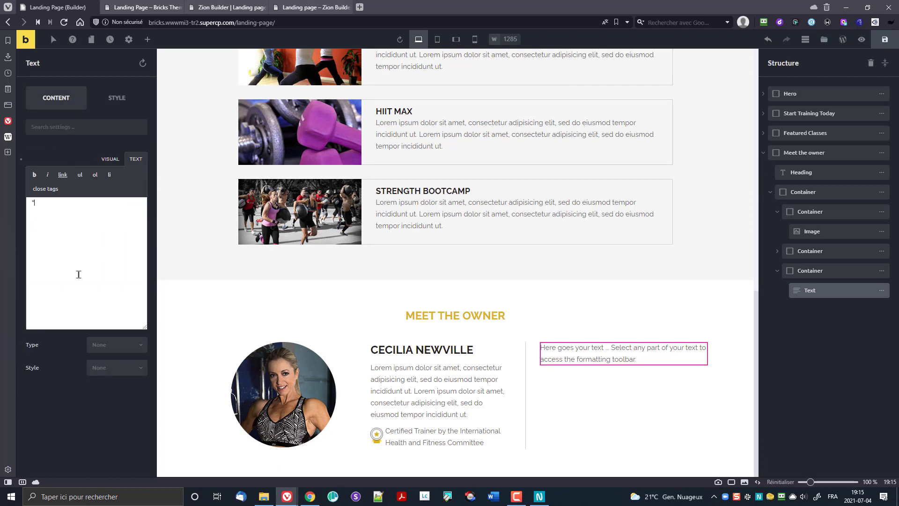
click(111, 159)
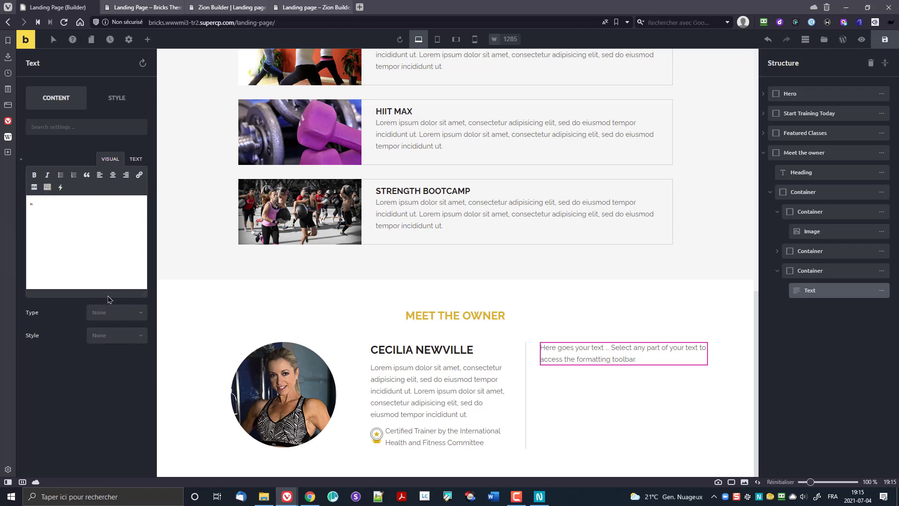
click(86, 256)
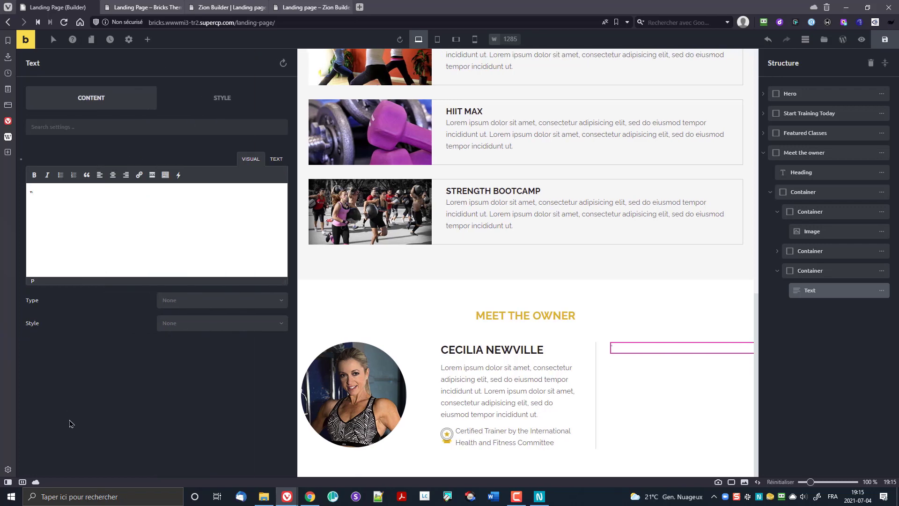
Step: Style the quote mark at 72 px font size in gold #e4ad22
click(111, 103)
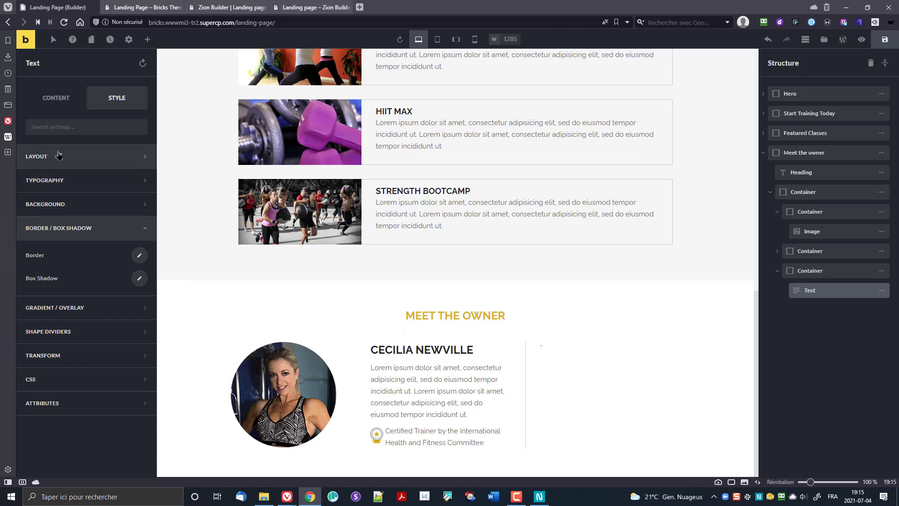
click(56, 180)
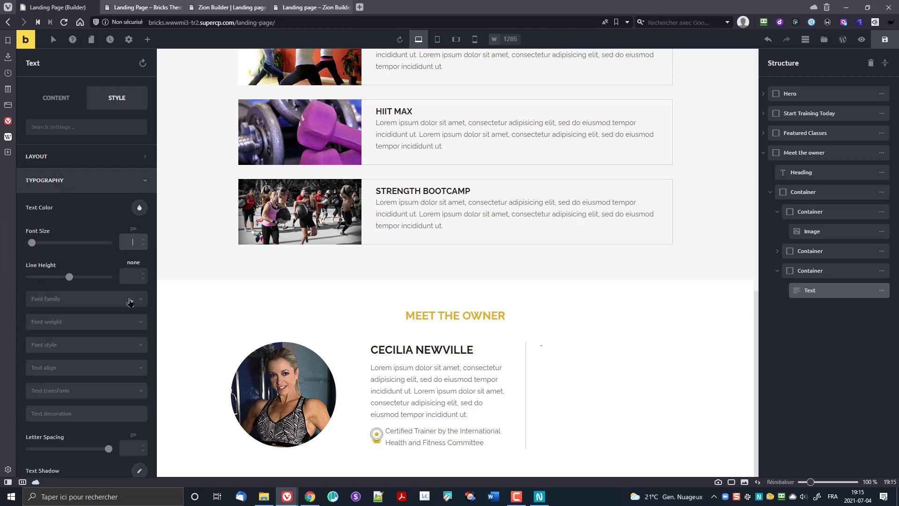
text(72)
click(140, 208)
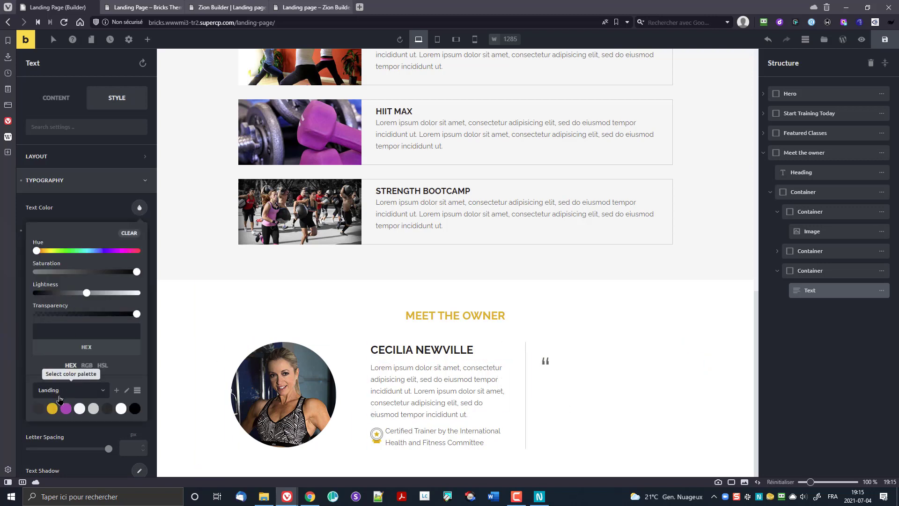
click(52, 409)
click(105, 216)
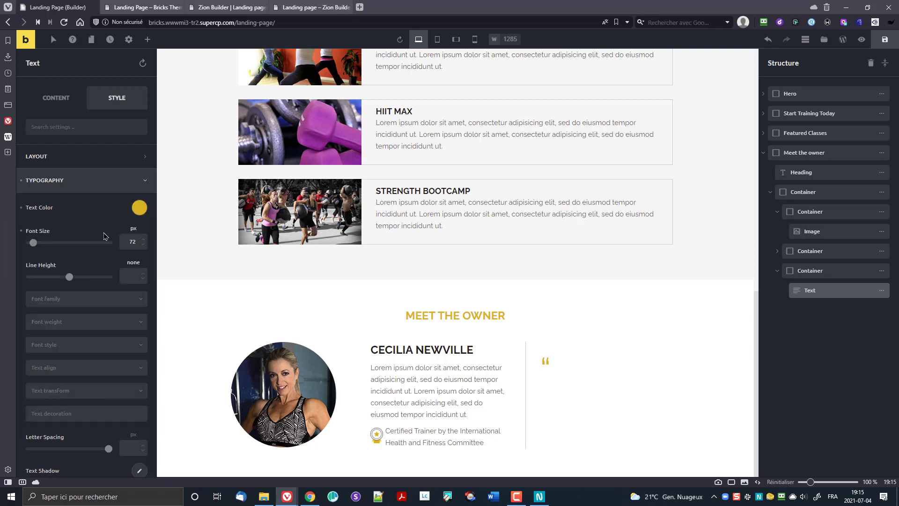
click(148, 41)
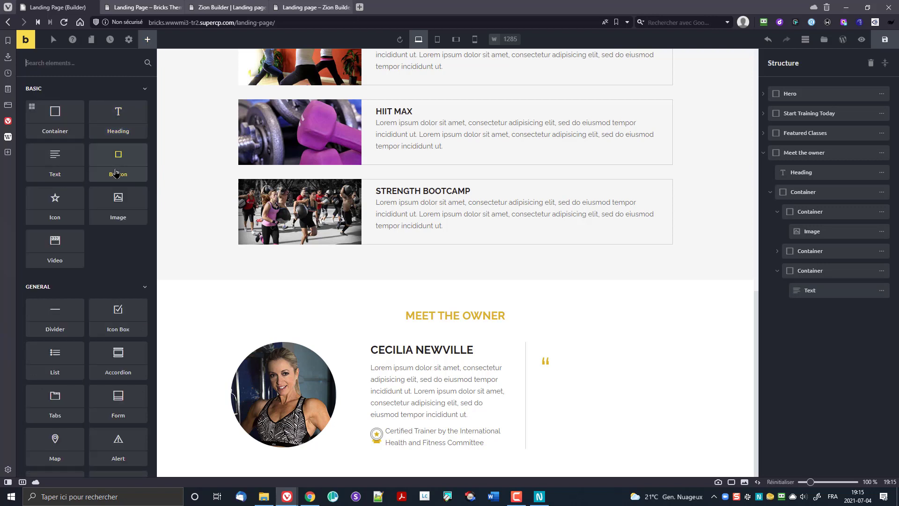
Step: Add the quote text element, save, and paste the testimonial over its placeholder text
drag(77, 169, 557, 394)
key(ctrl+s)
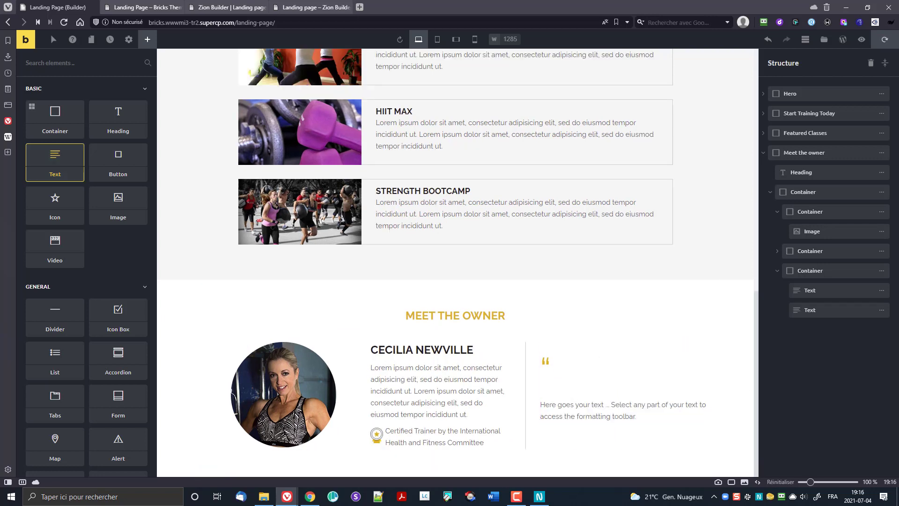
key(alt+Tab)
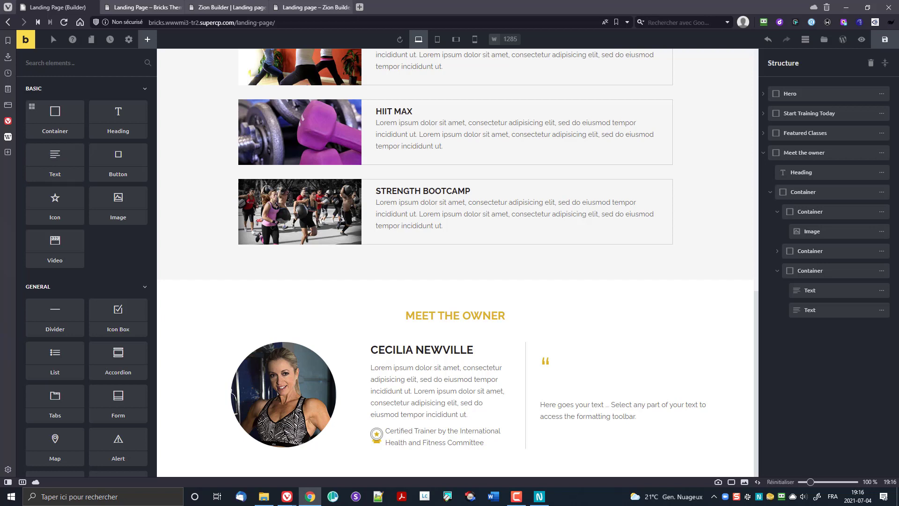
click(557, 405)
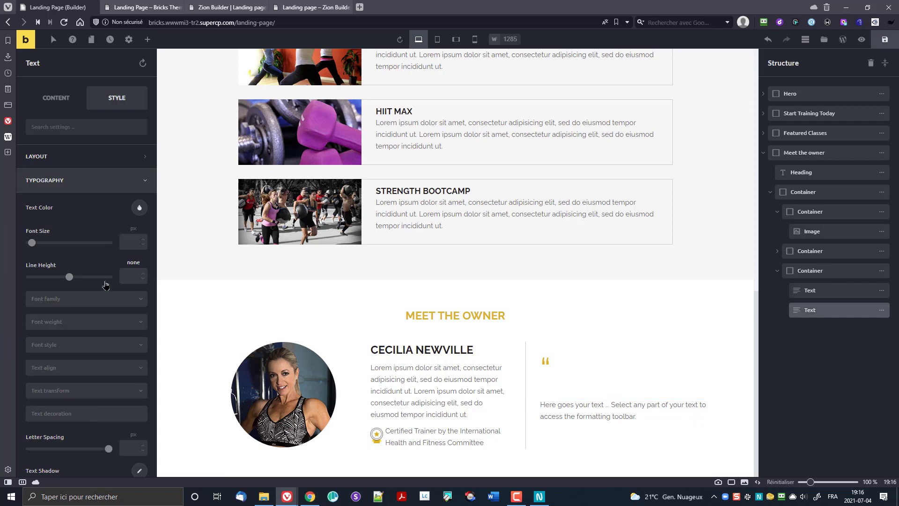
click(55, 98)
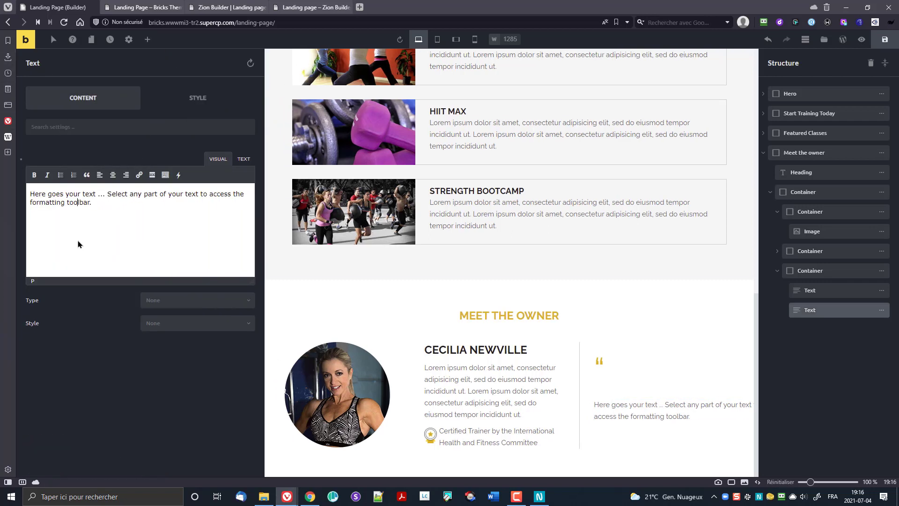
key(ctrl+a)
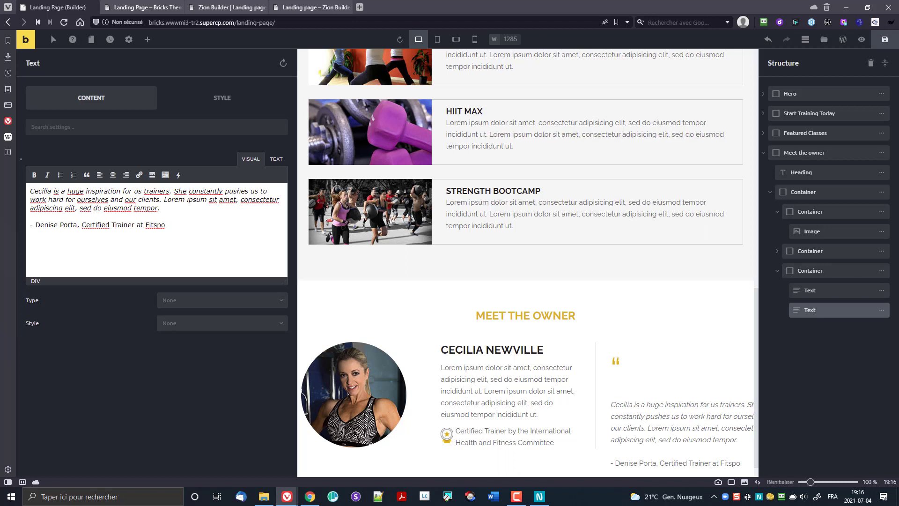
Step: Strip the extra opening, closing and empty div tags from the quote's HTML source
click(276, 159)
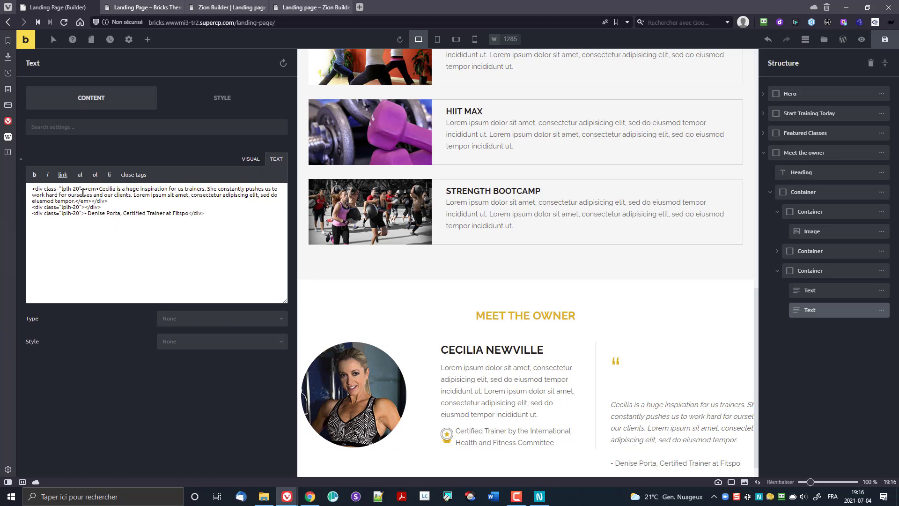
drag(82, 188, 9, 190)
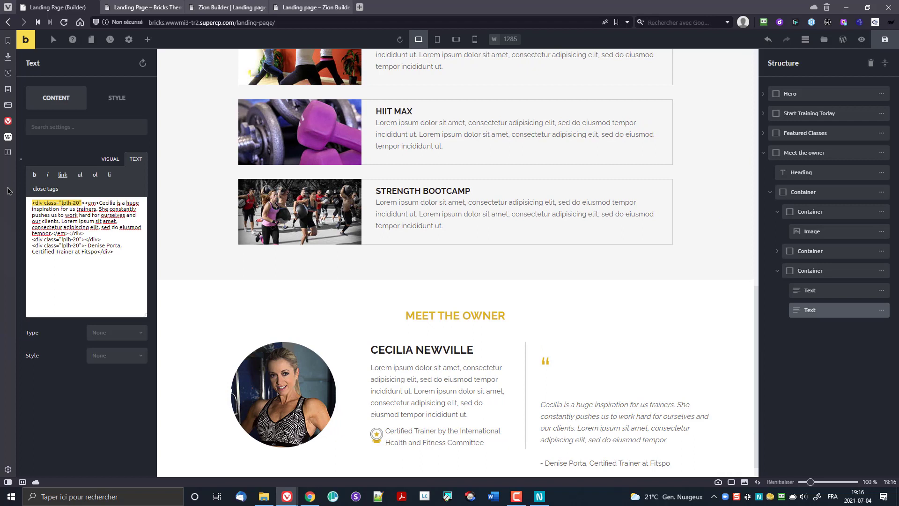
key(Delete)
key(Delete)
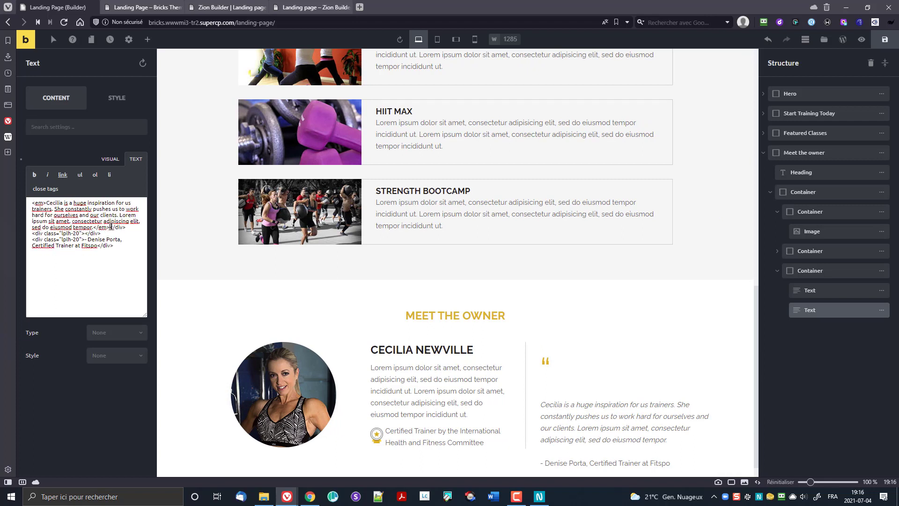
drag(110, 227, 83, 239)
key(BackSpace)
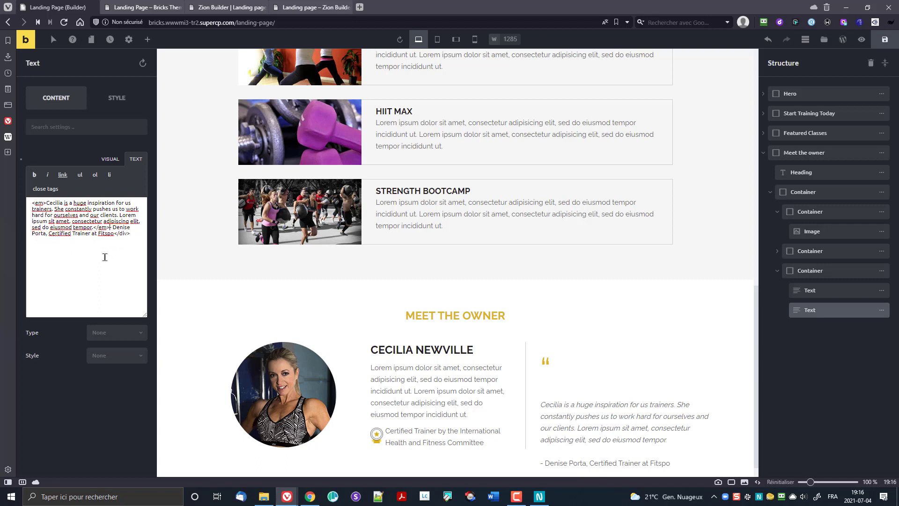
drag(115, 233, 131, 234)
key(BackSpace)
Step: Break the attribution onto its own non-italic line in the formatted text view
click(111, 159)
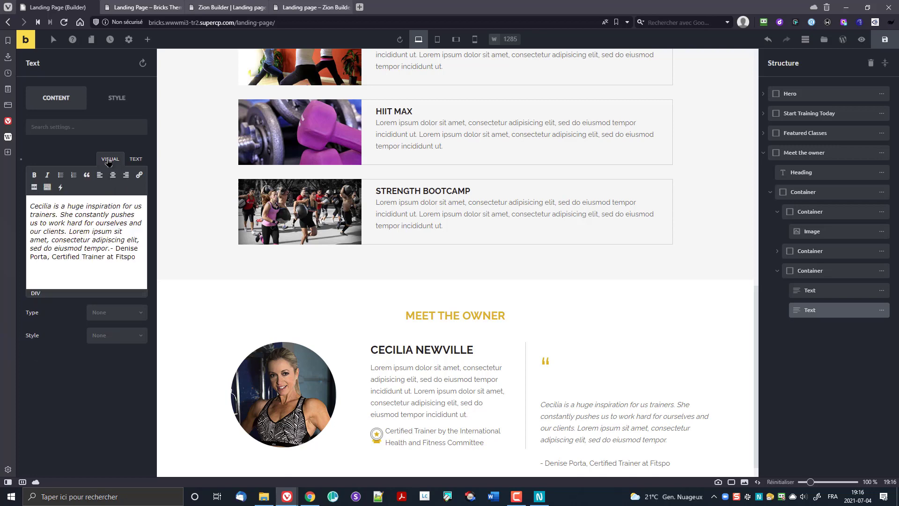
click(113, 248)
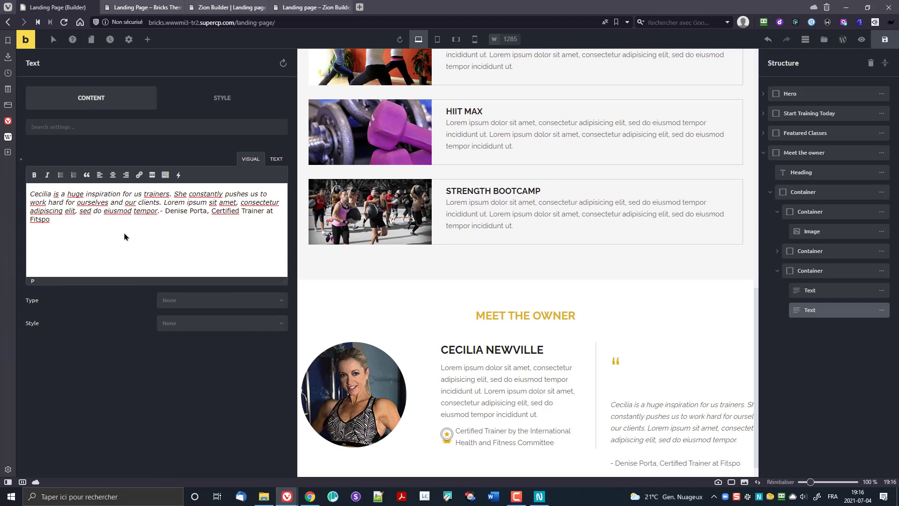
click(160, 214)
key(Return)
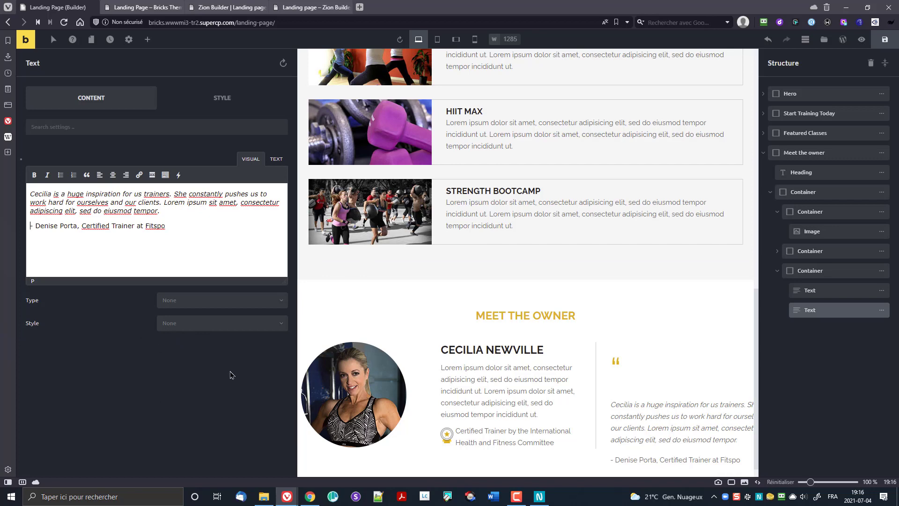
click(214, 103)
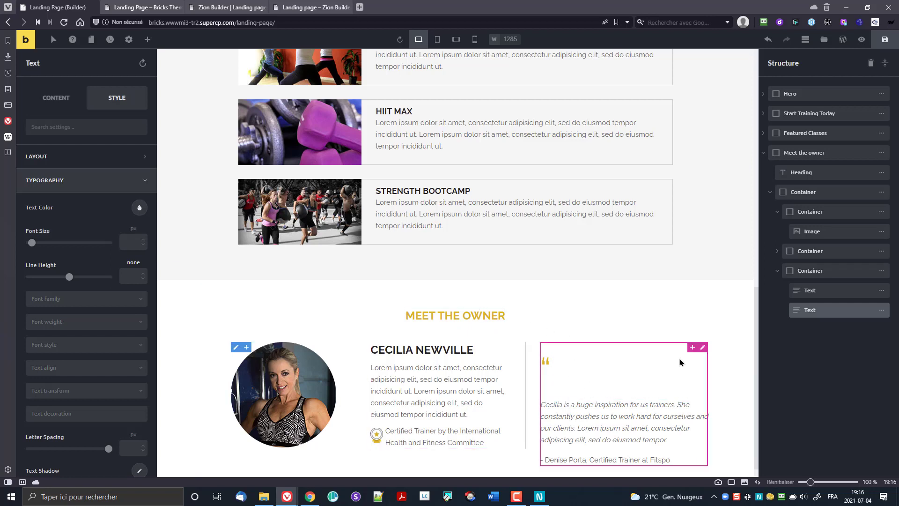
Step: Add a container below the quote text, then delete the empty container again
click(693, 348)
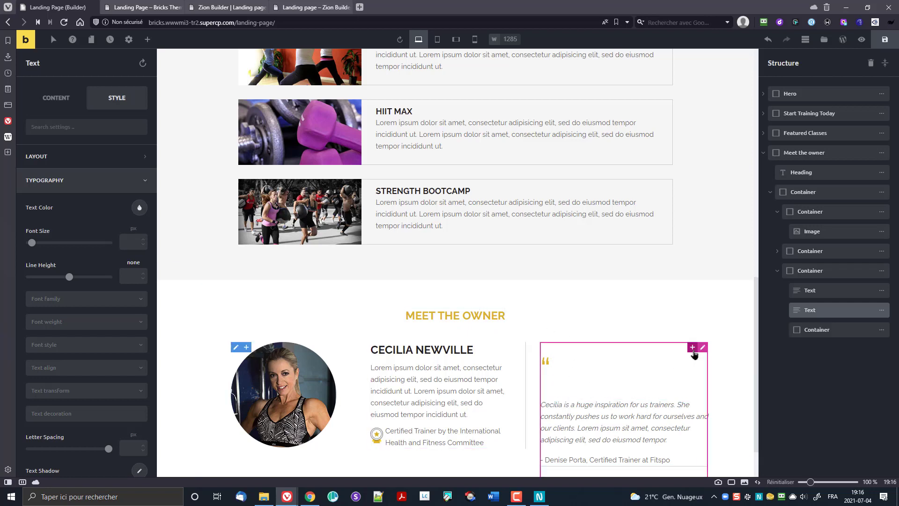
mouse_move(874, 330)
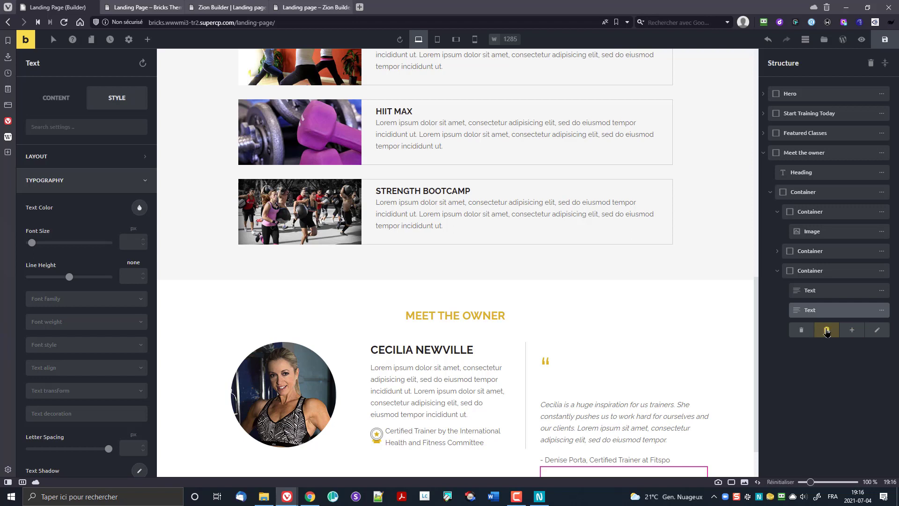
click(801, 330)
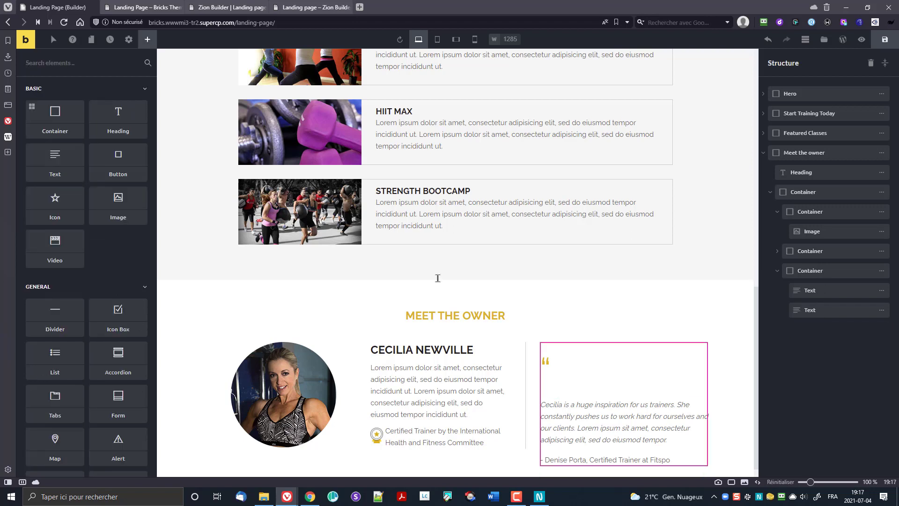
Step: Set the third column container's Direction to Horizontal and save the page
click(554, 345)
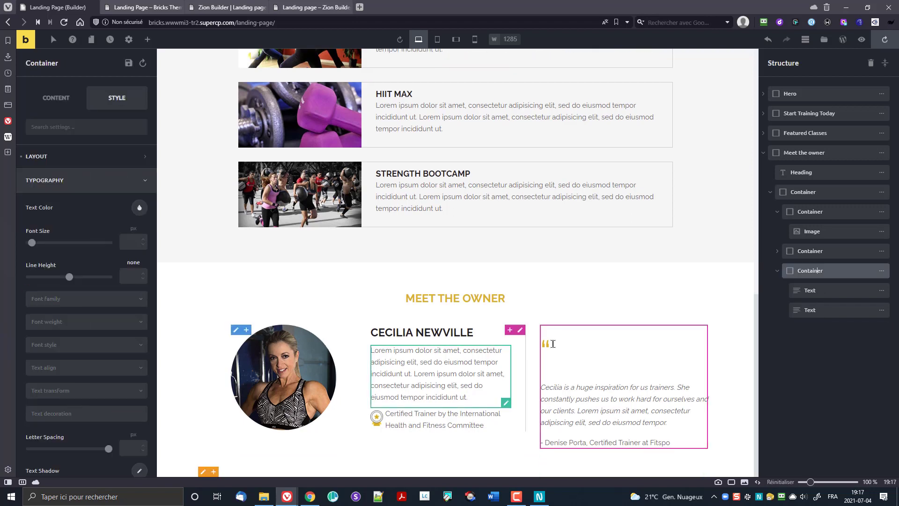
click(57, 99)
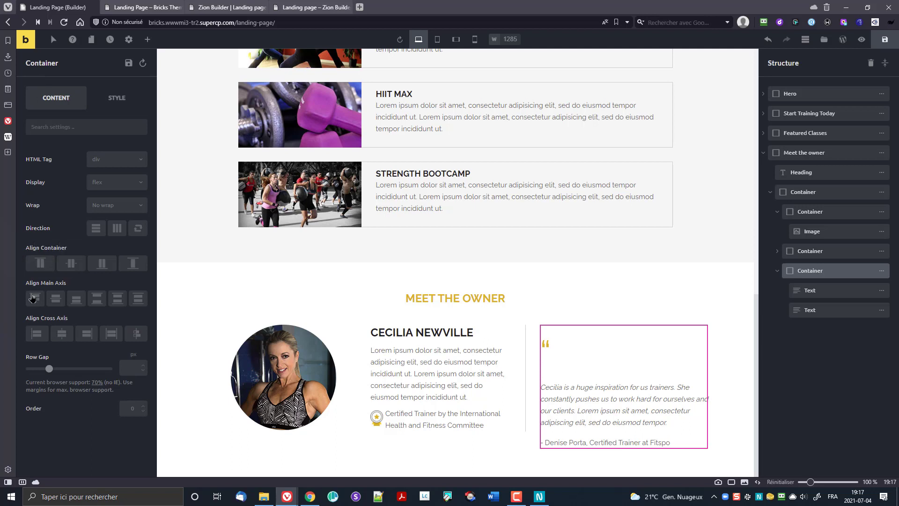
click(117, 229)
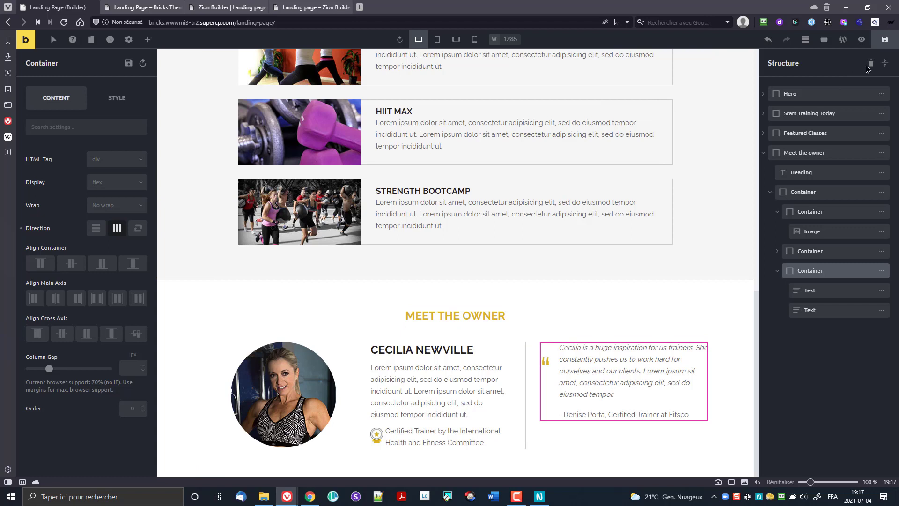
click(885, 42)
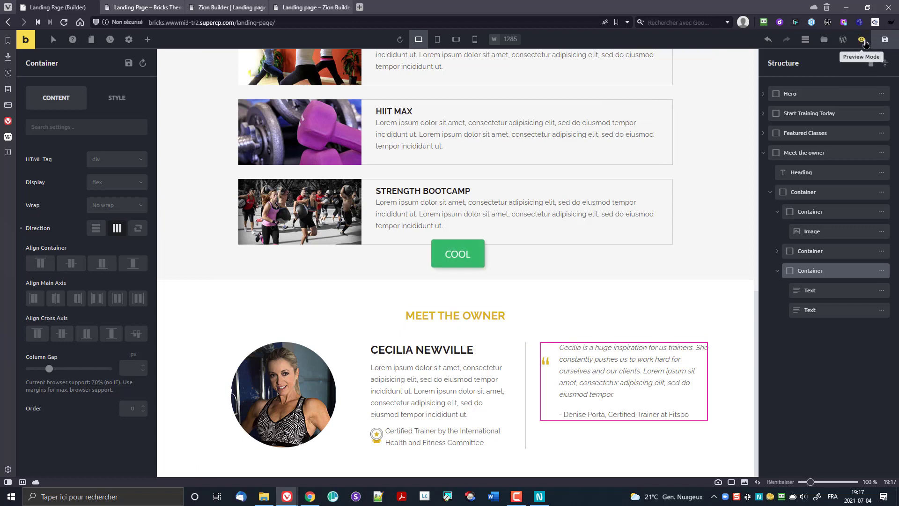
click(861, 39)
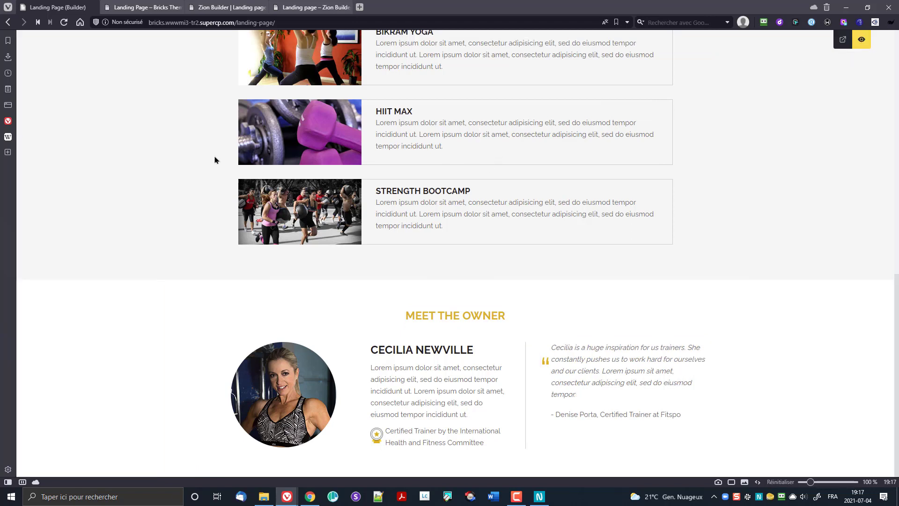
click(139, 7)
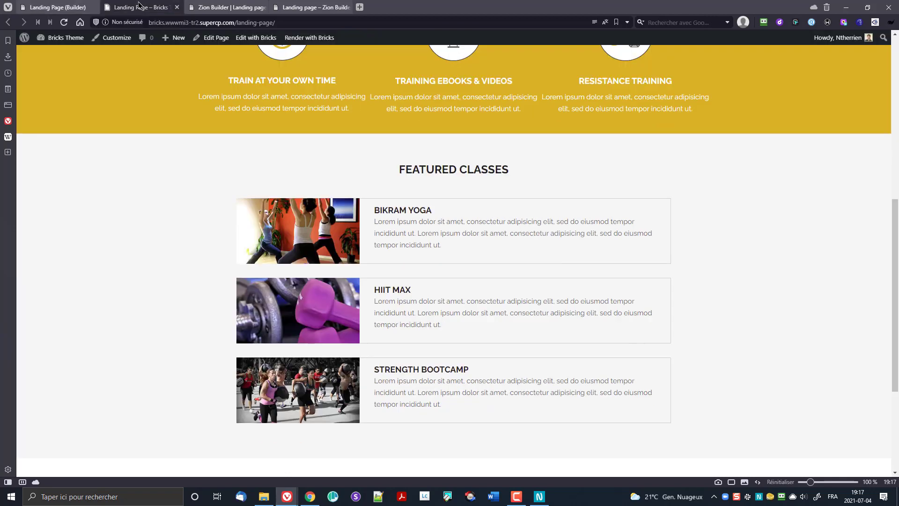
scroll(187, 240, down, 3)
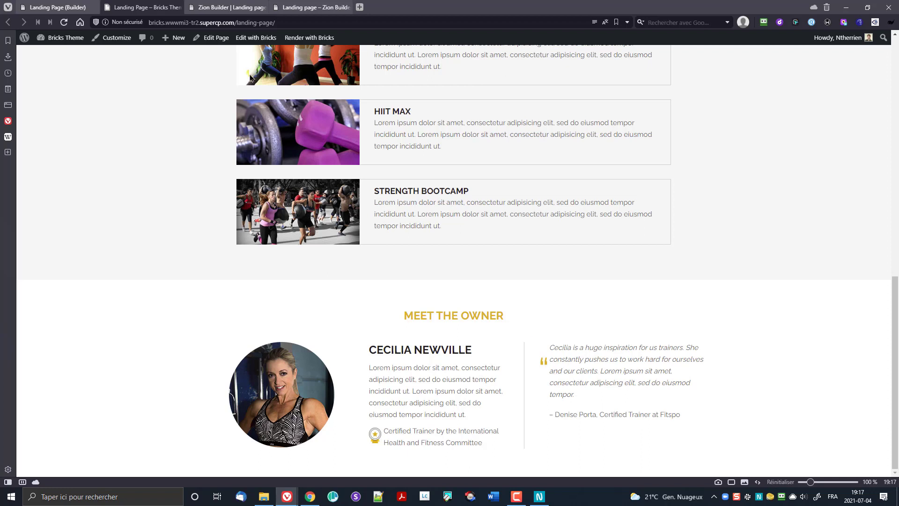
click(57, 7)
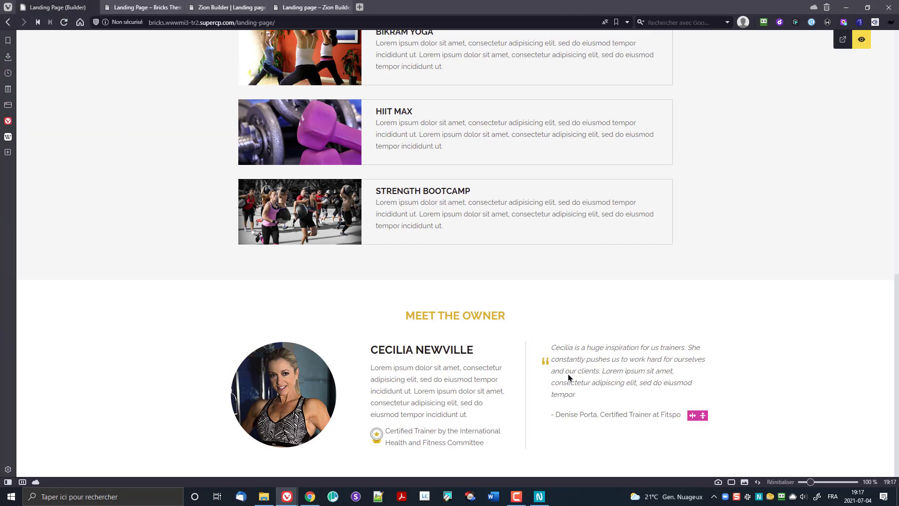
Step: Give the quote mark a 15 px right margin and -10 px top margin, then save and preview live
click(840, 57)
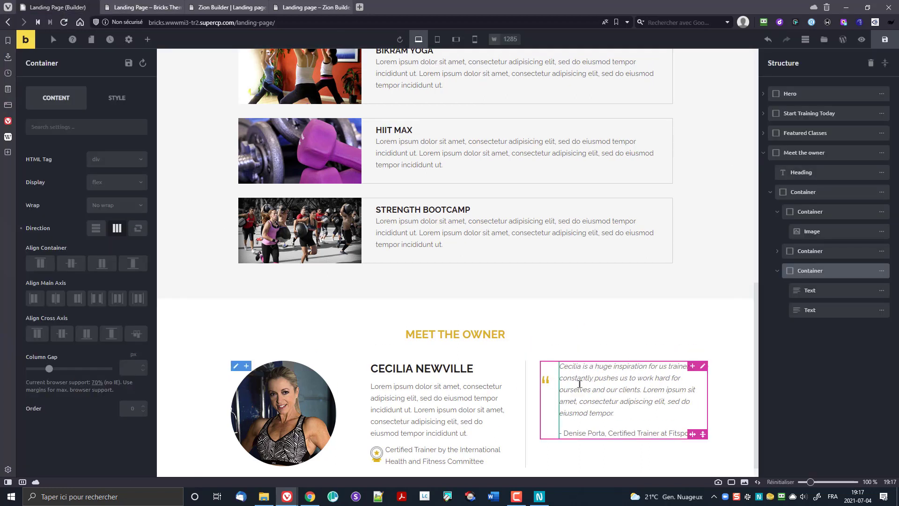
click(549, 386)
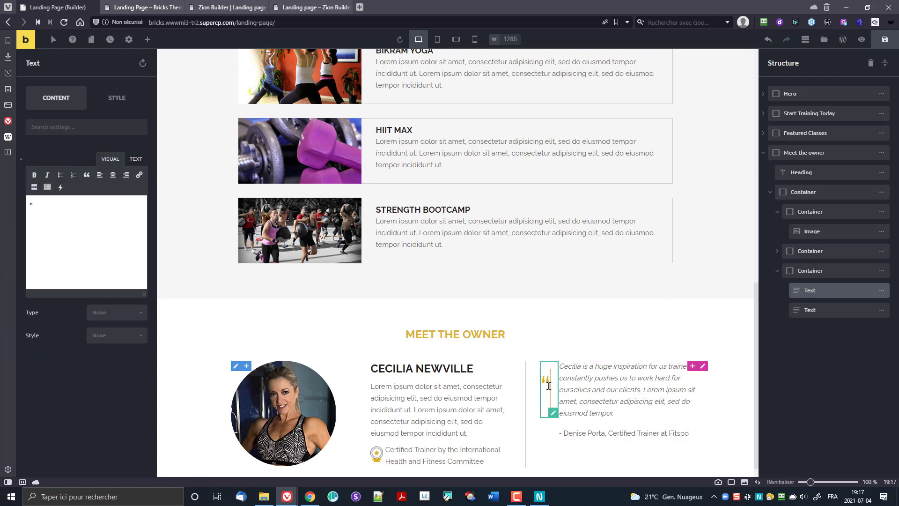
click(116, 97)
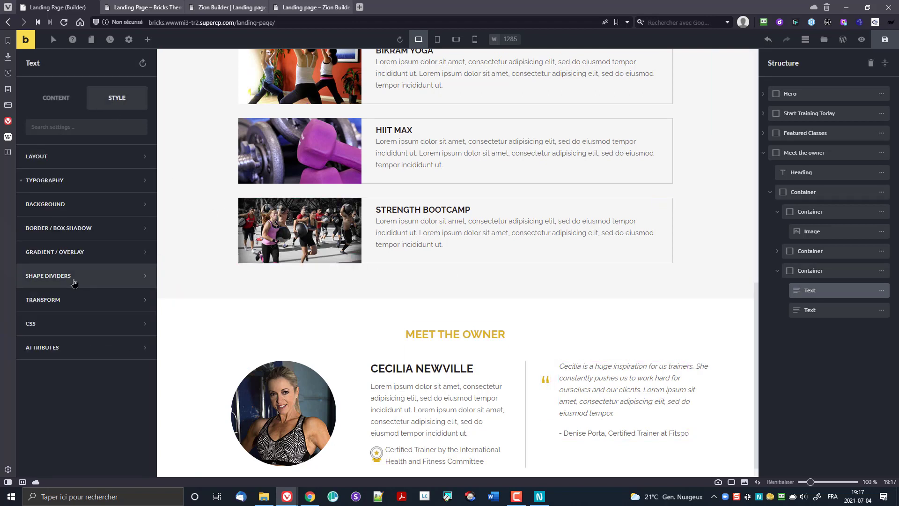
click(45, 159)
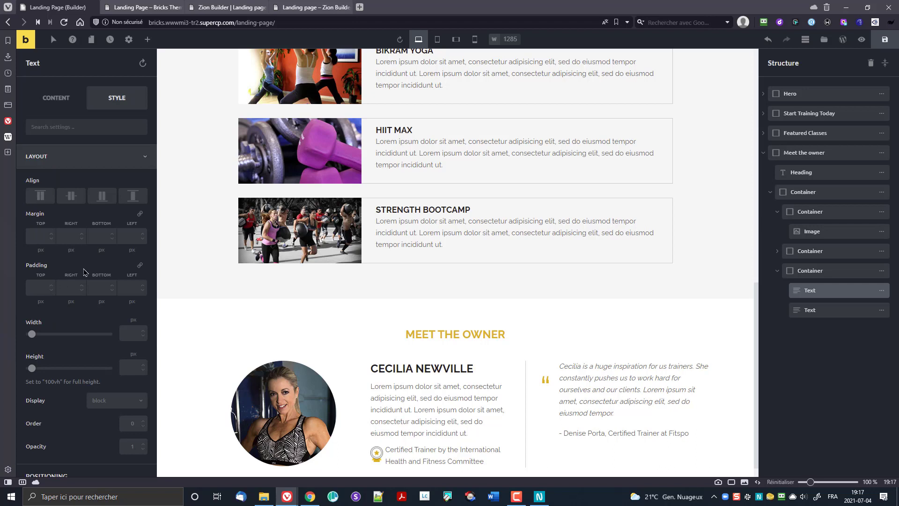
click(77, 241)
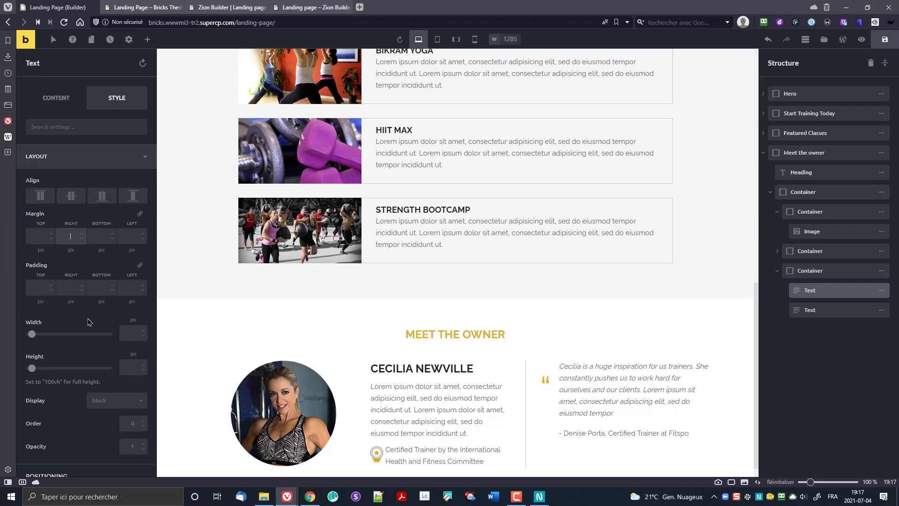
text(15)
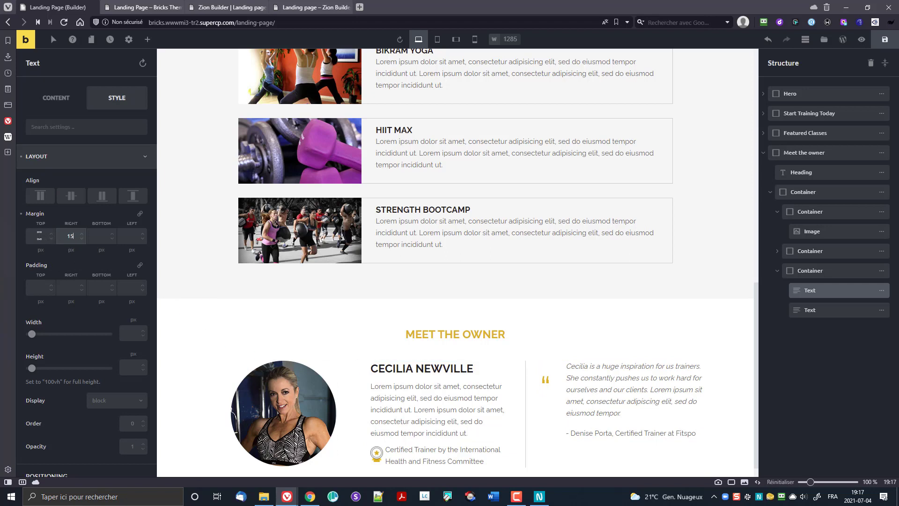
click(39, 235)
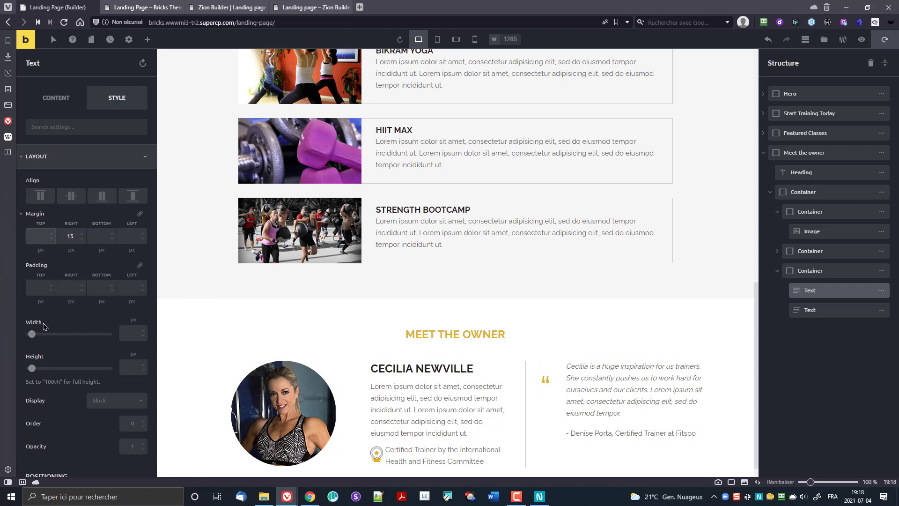
text(-10)
click(883, 43)
click(141, 7)
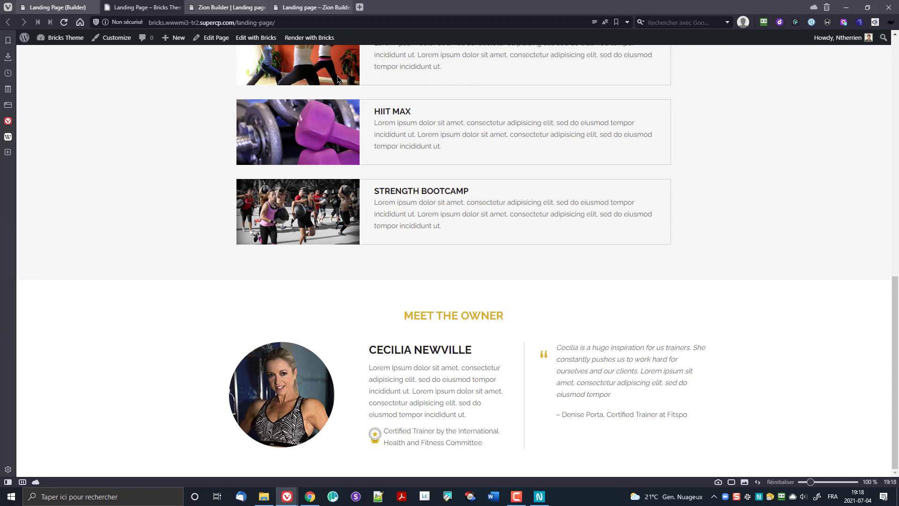
click(56, 7)
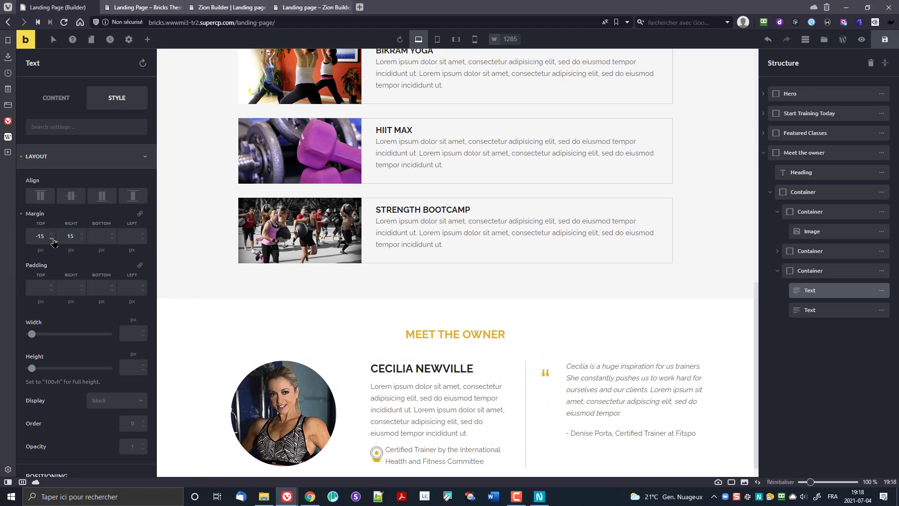
Step: Change the quote text's right margin to 20 and step its top margin, then save and preview
click(69, 236)
text(20)
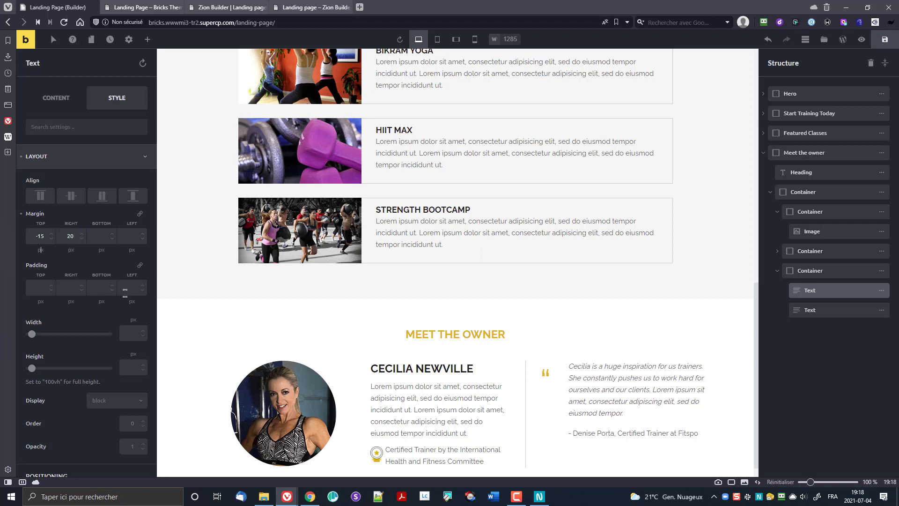
click(41, 250)
key(shift+Tab)
key(Up)
key(ctrl+s)
click(143, 7)
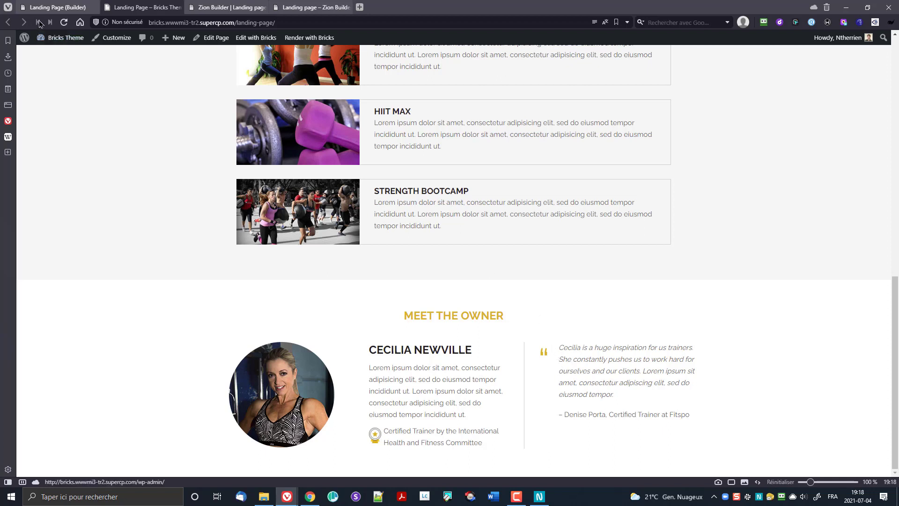
click(57, 7)
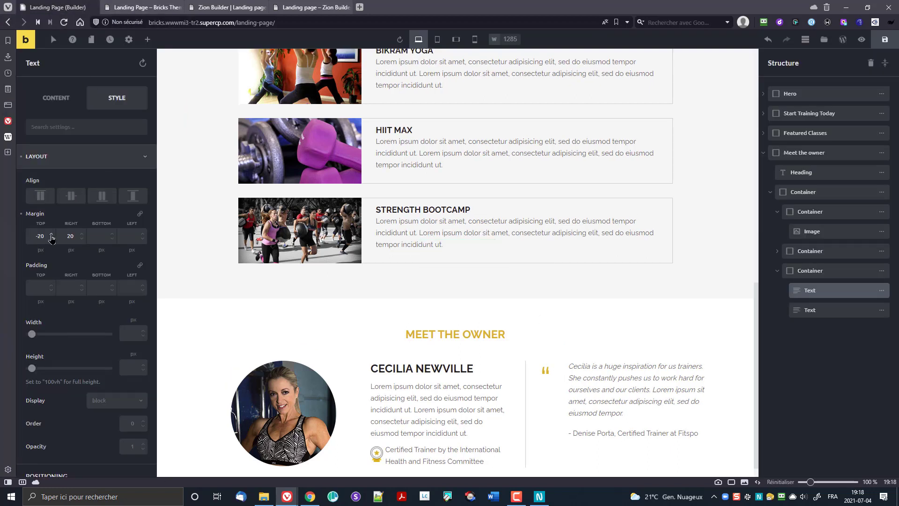
Step: Adjust the top margin to -25 px, save, and check the live landing page
click(45, 235)
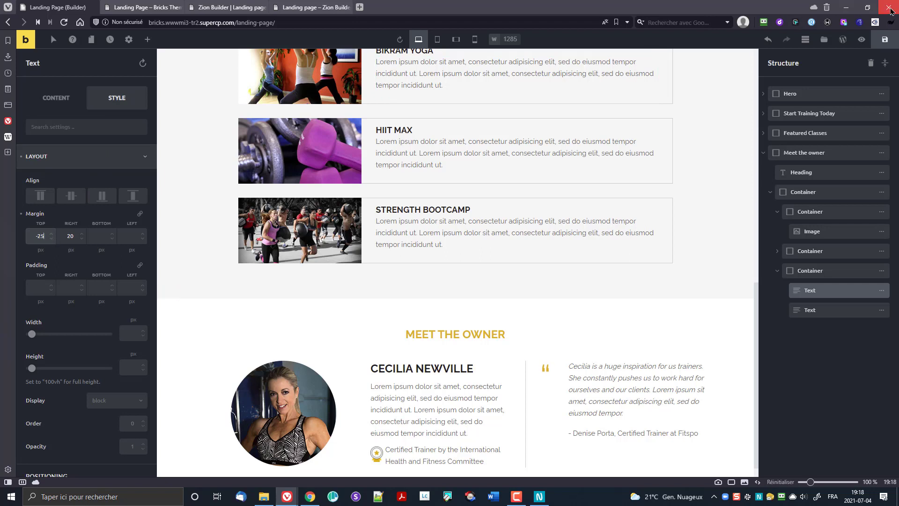
click(884, 39)
click(167, 5)
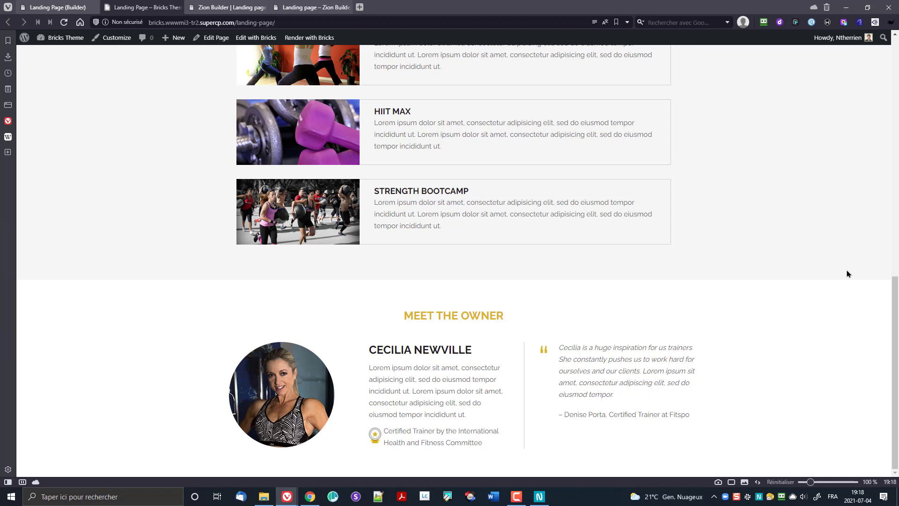
click(56, 7)
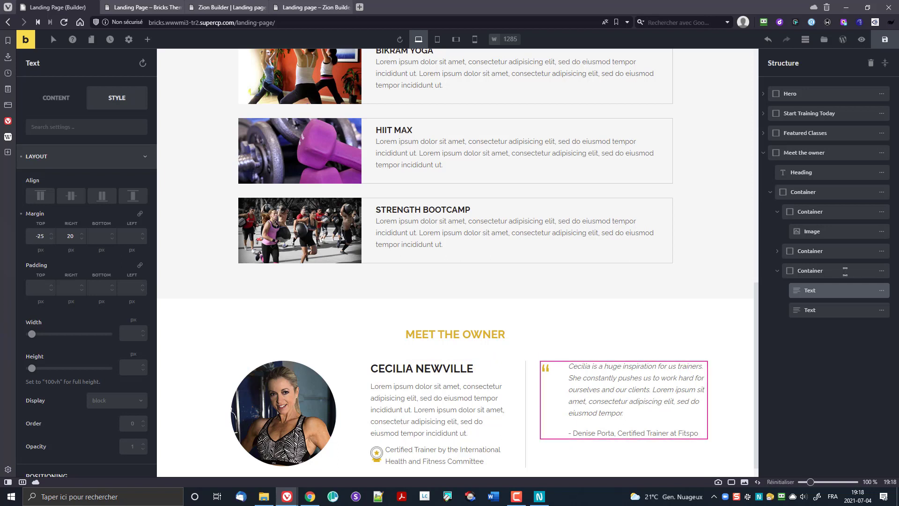
click(846, 270)
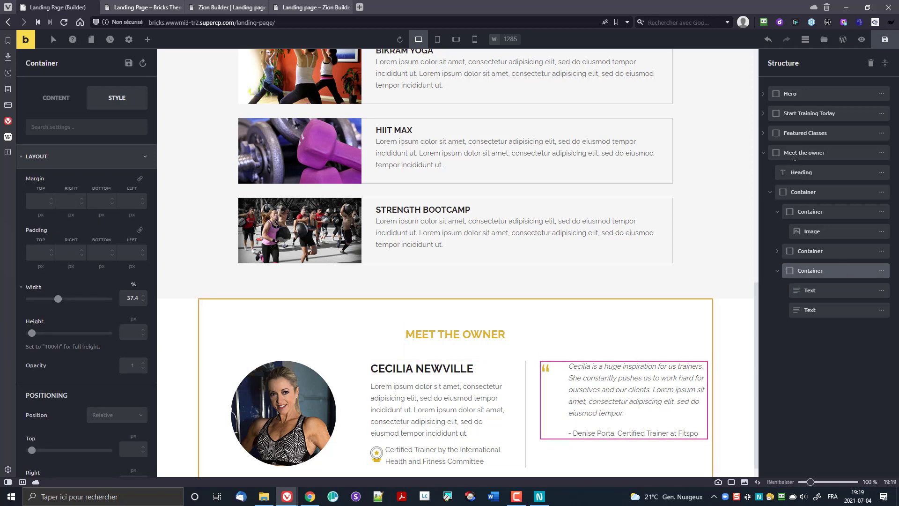
Step: Clear the owner row's 30 px Column Gap, save, and refresh the live landing page
click(803, 193)
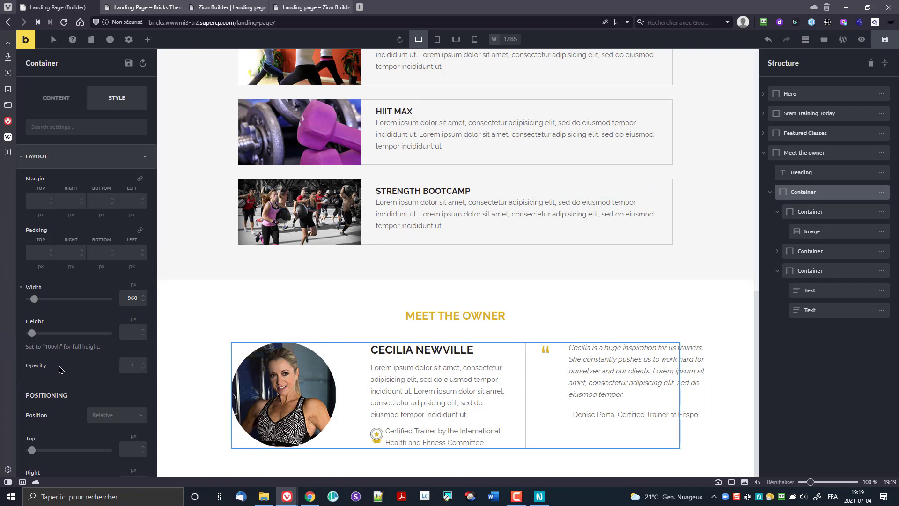
scroll(65, 304, down, 6)
scroll(66, 300, up, 5)
scroll(48, 116, up, 1)
click(51, 99)
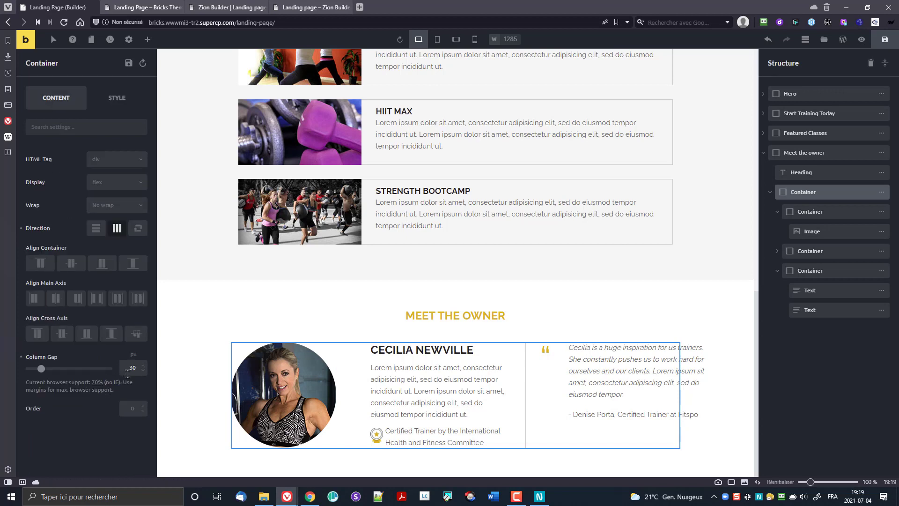
double_click(133, 368)
key(BackSpace)
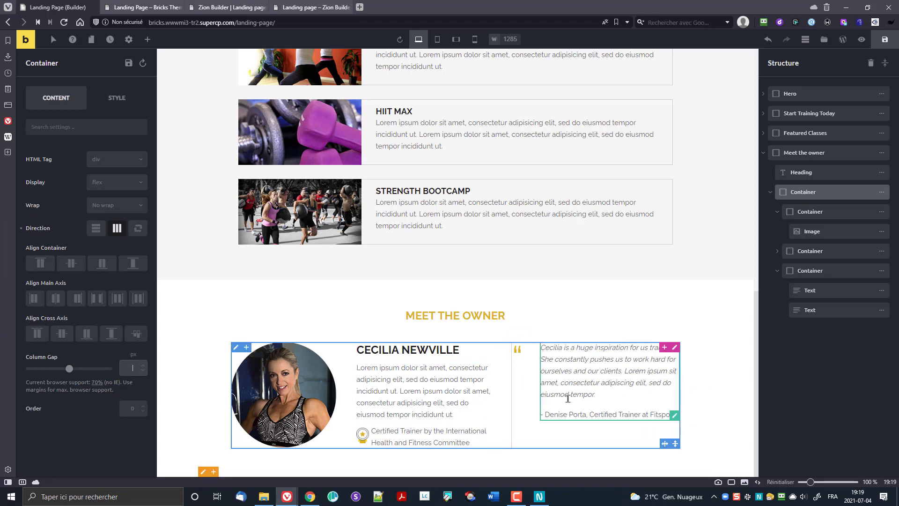
click(880, 40)
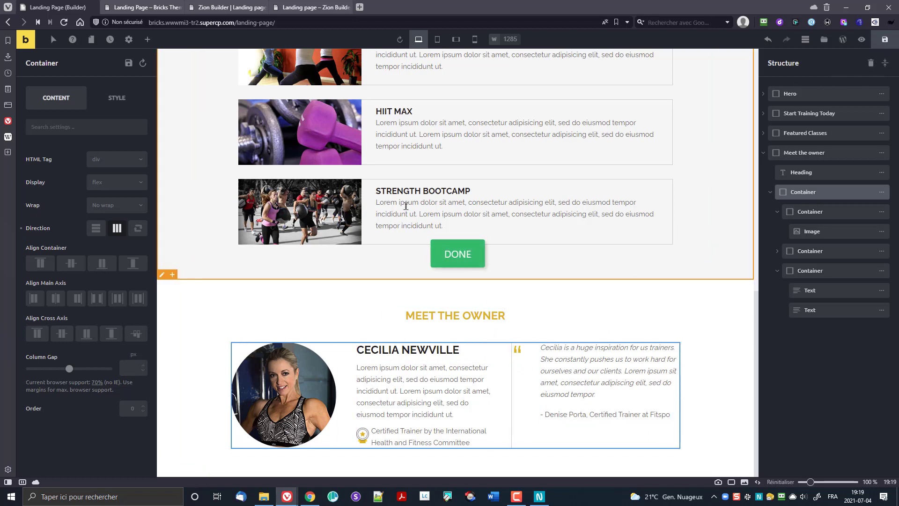
click(146, 8)
key(F5)
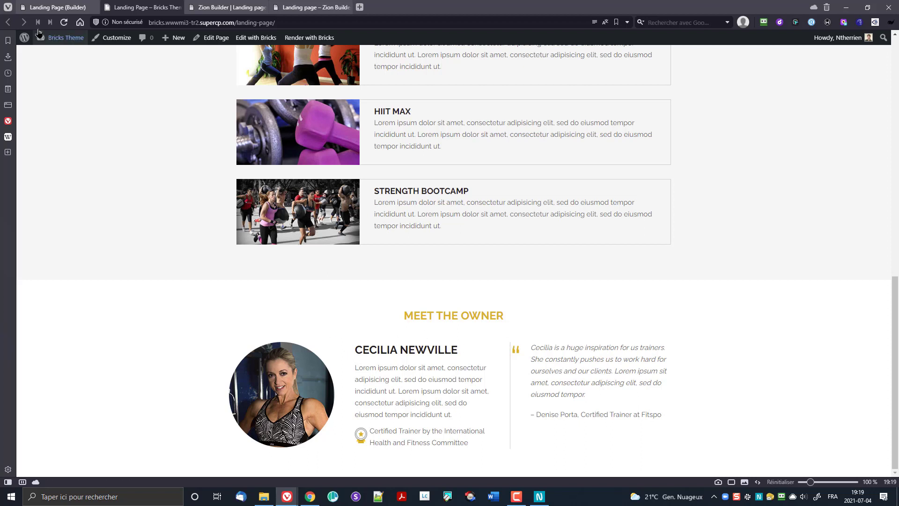
Step: Set the quote column container's Padding Left to 50 and view the result on the live page
click(64, 5)
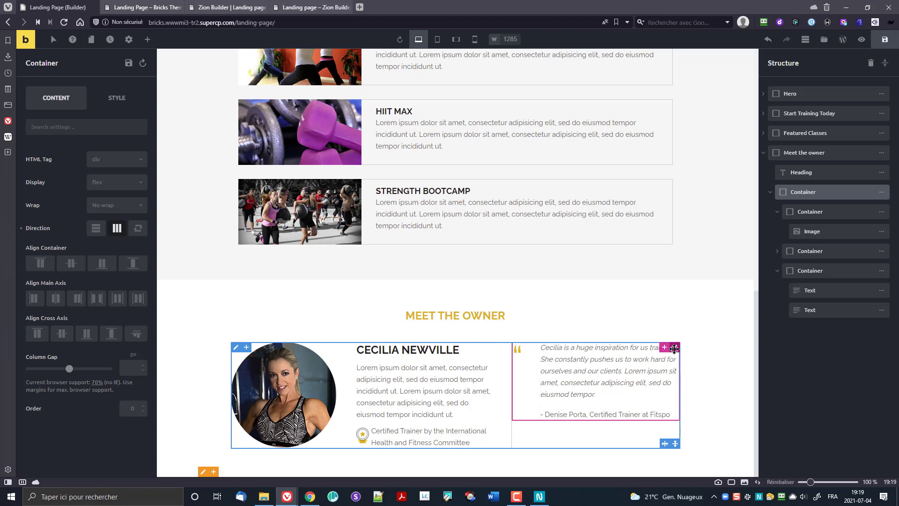
click(675, 348)
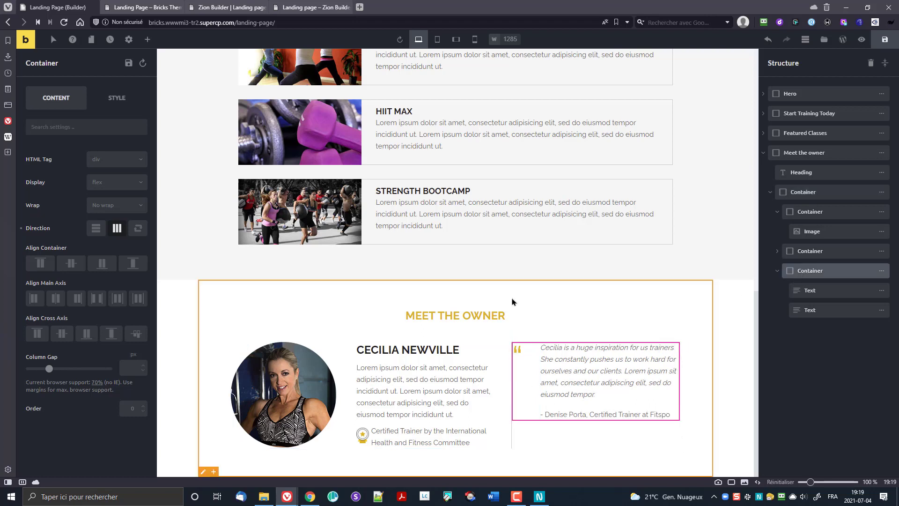
click(104, 100)
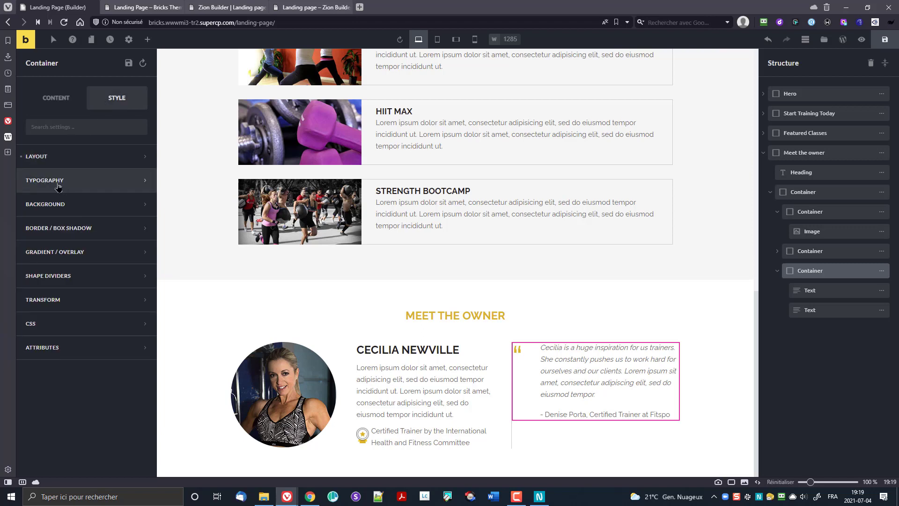
click(51, 159)
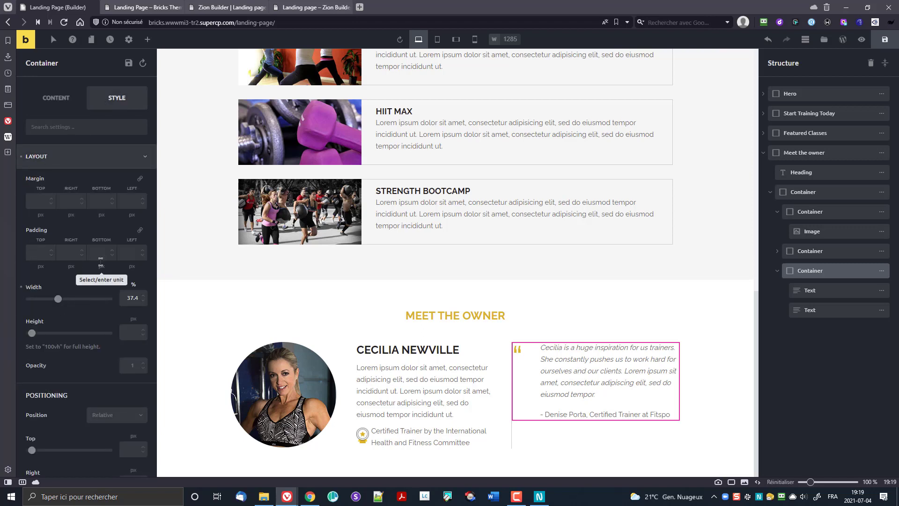
click(131, 253)
text(50)
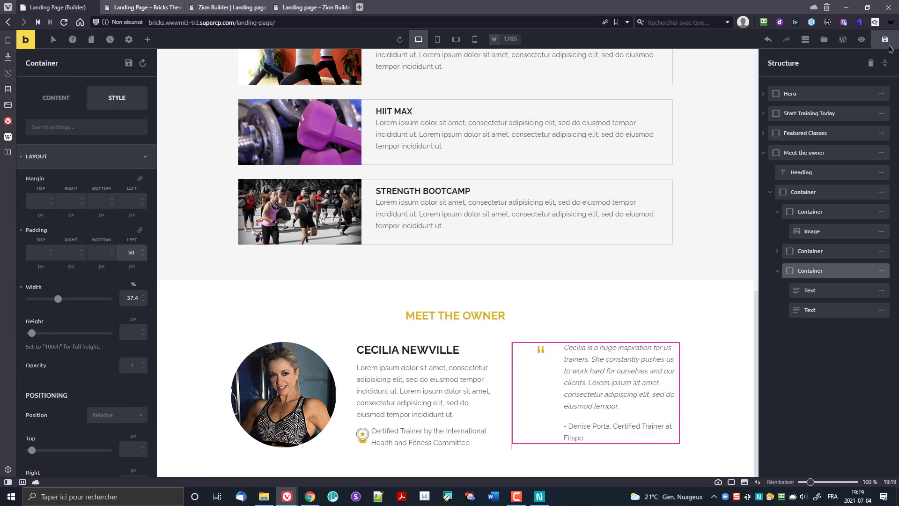
click(143, 7)
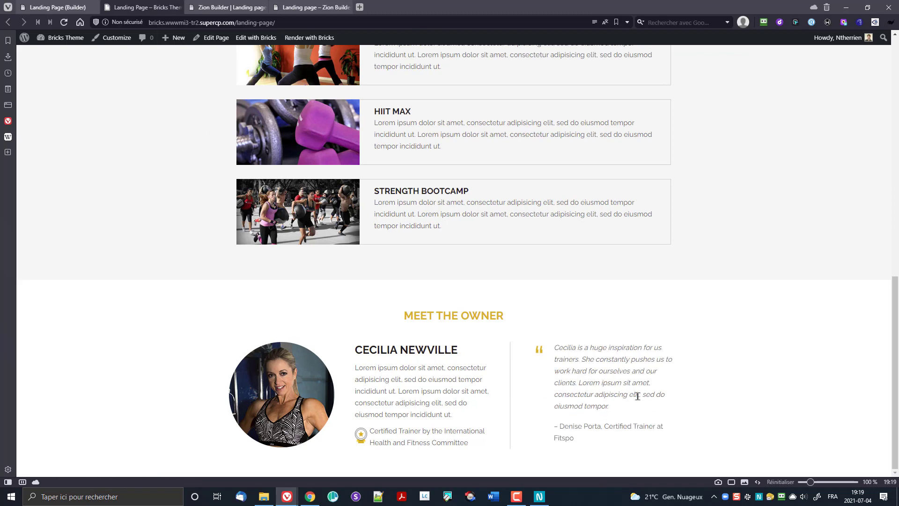
scroll(609, 393, up, 1)
scroll(534, 390, down, 1)
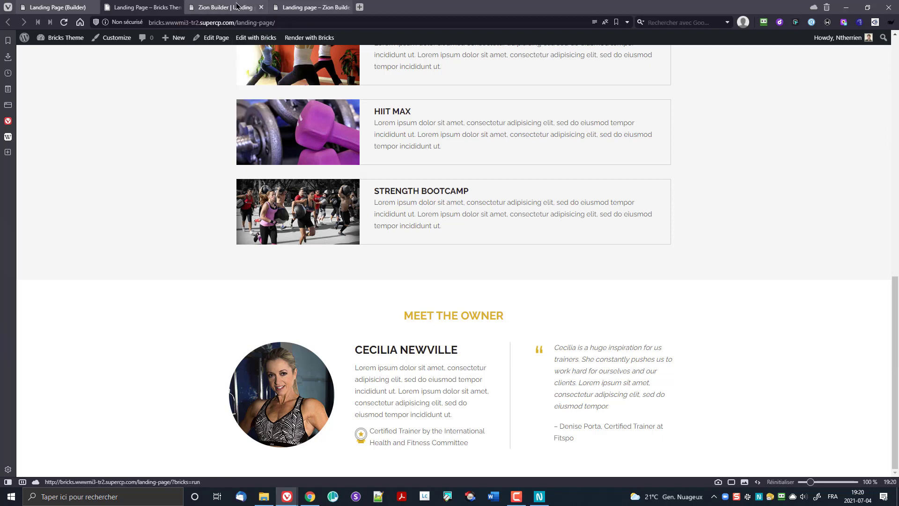
Step: In Zion Builder, insert a Heading element in a new section below Featured Classes and open Section Options
click(260, 7)
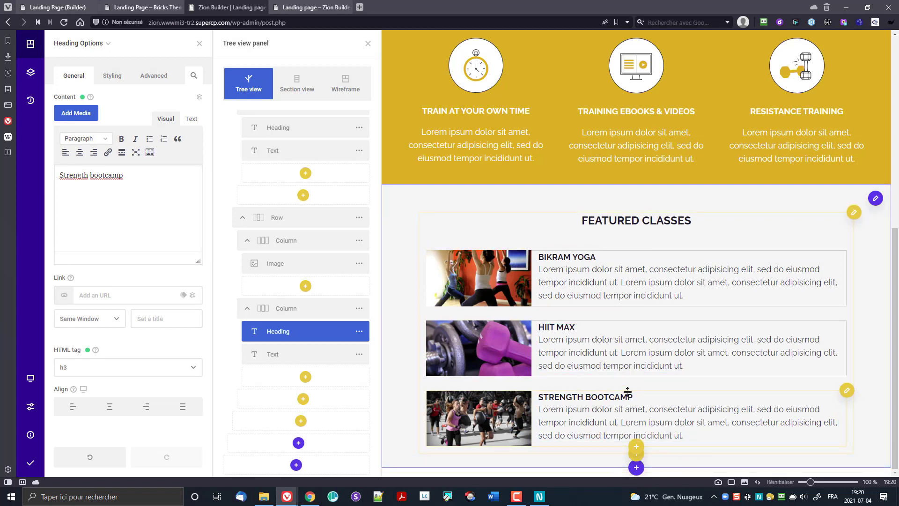
click(637, 468)
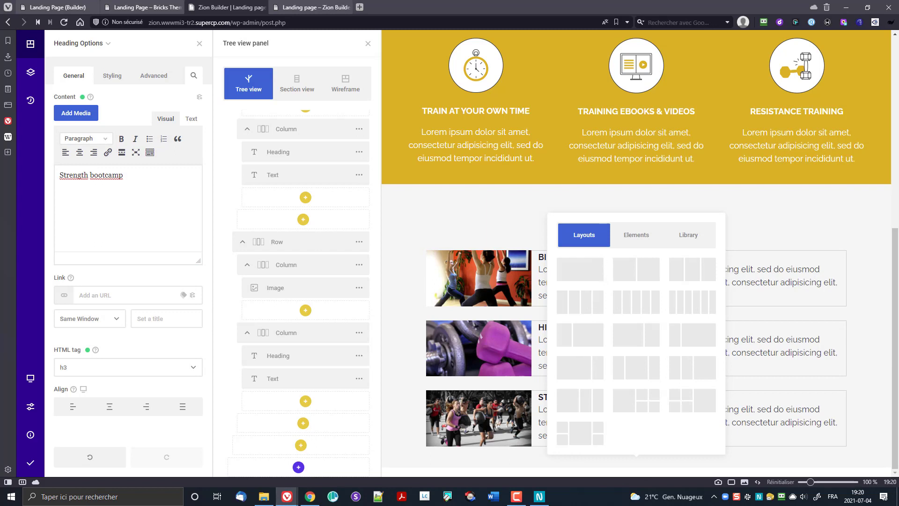
click(636, 234)
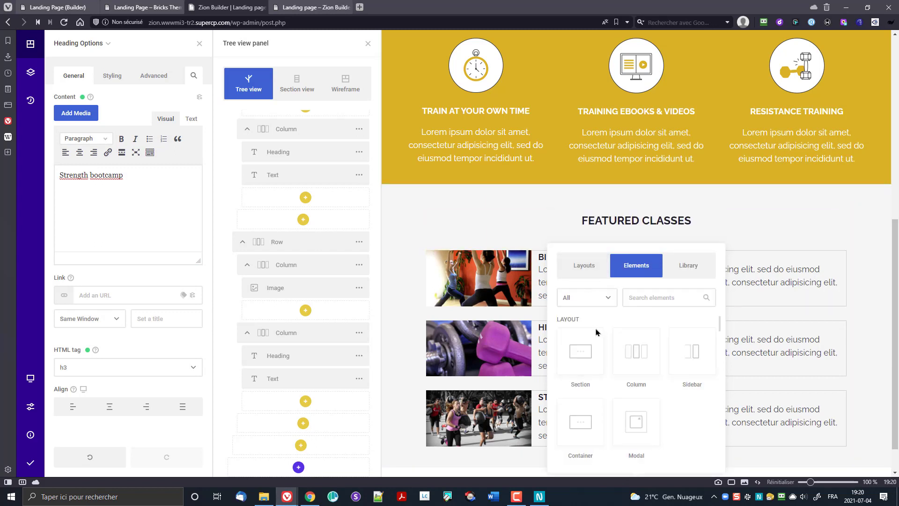
scroll(688, 391, down, 5)
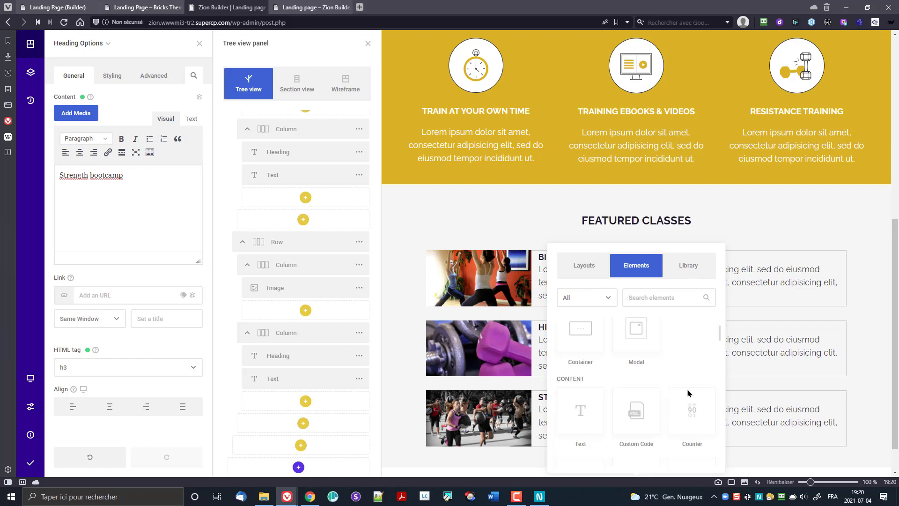
scroll(690, 415, down, 1)
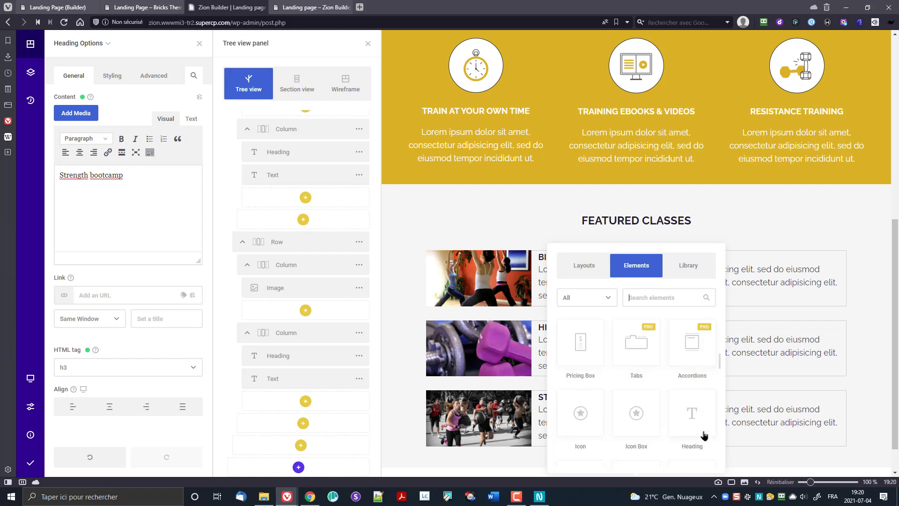
click(695, 421)
scroll(640, 341, down, 2)
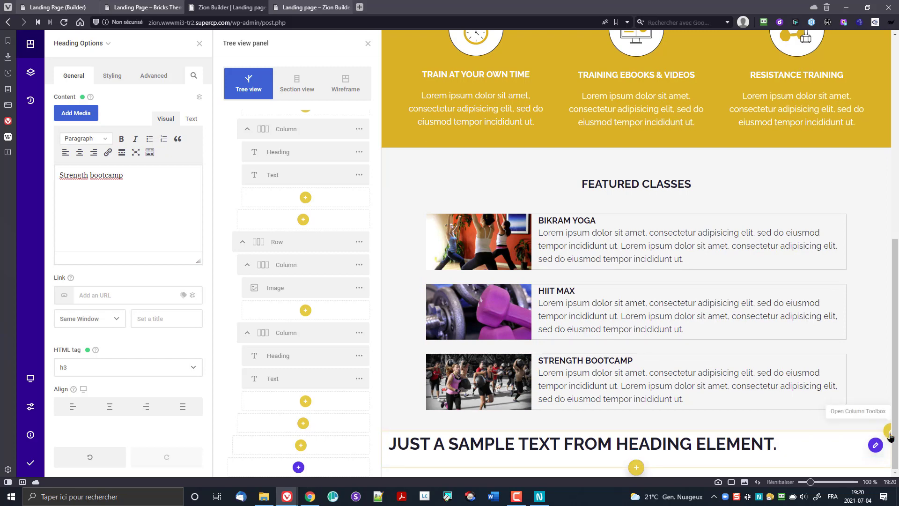
click(876, 452)
click(802, 448)
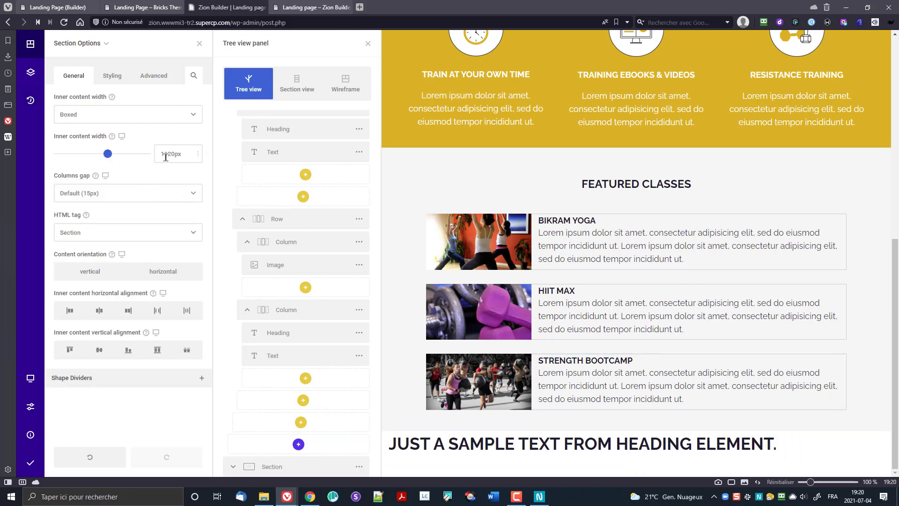
Step: Set the section's inner content width to 960
drag(174, 154, 137, 156)
key(ctrl+a)
text(960)
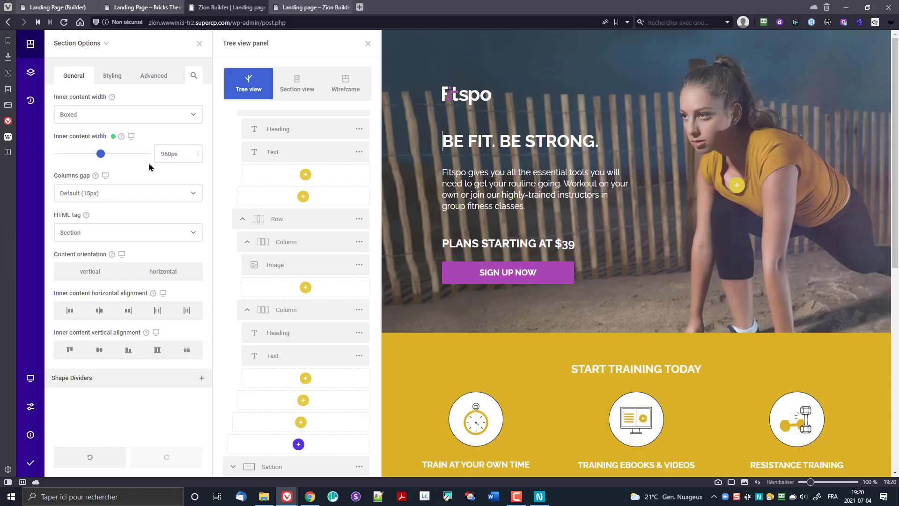
Step: Replace the sample heading text with 'MEET THE OWNER'
scroll(594, 300, down, 9)
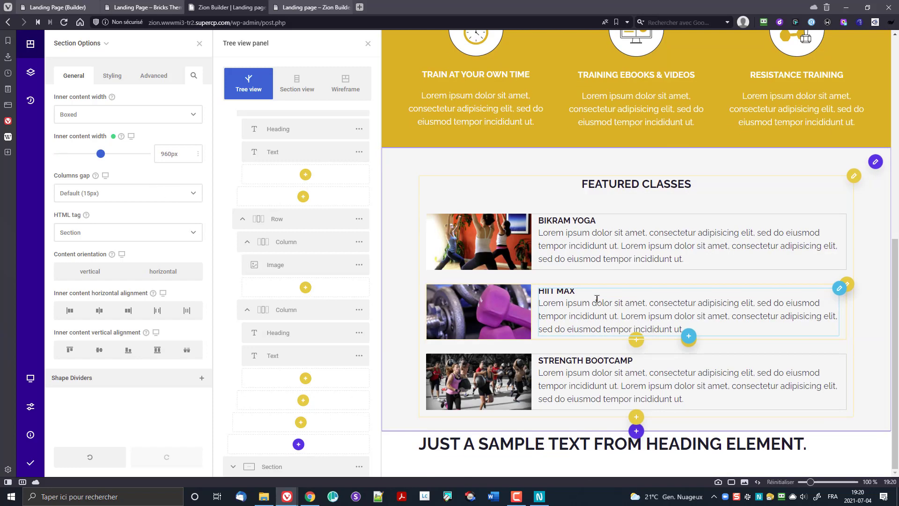
click(447, 445)
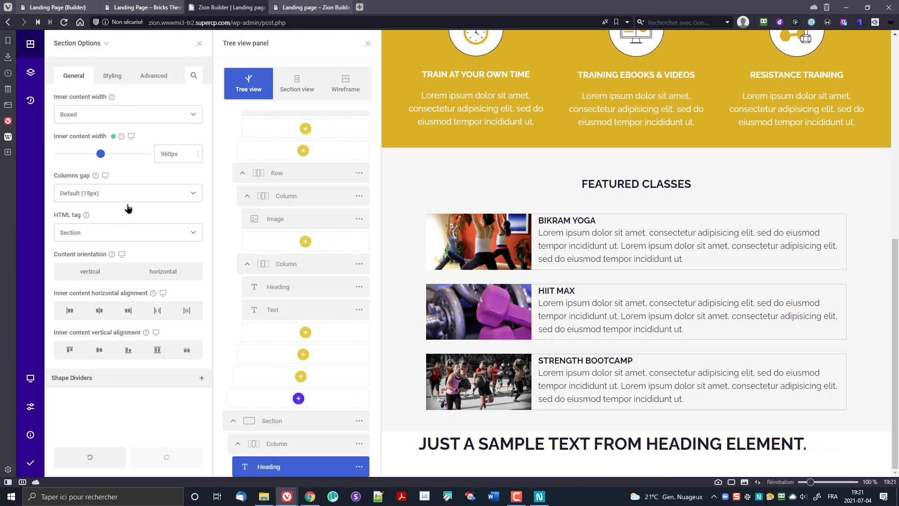
double_click(446, 445)
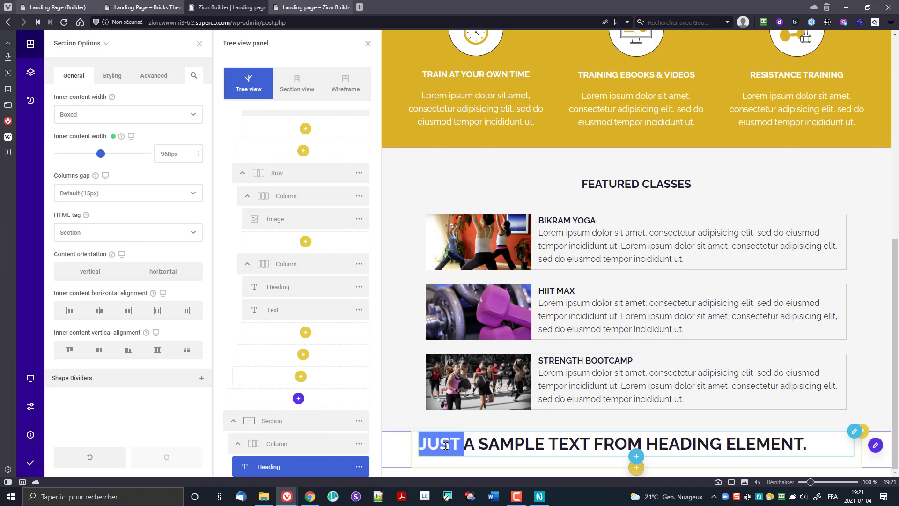
click(446, 445)
text(MEE)
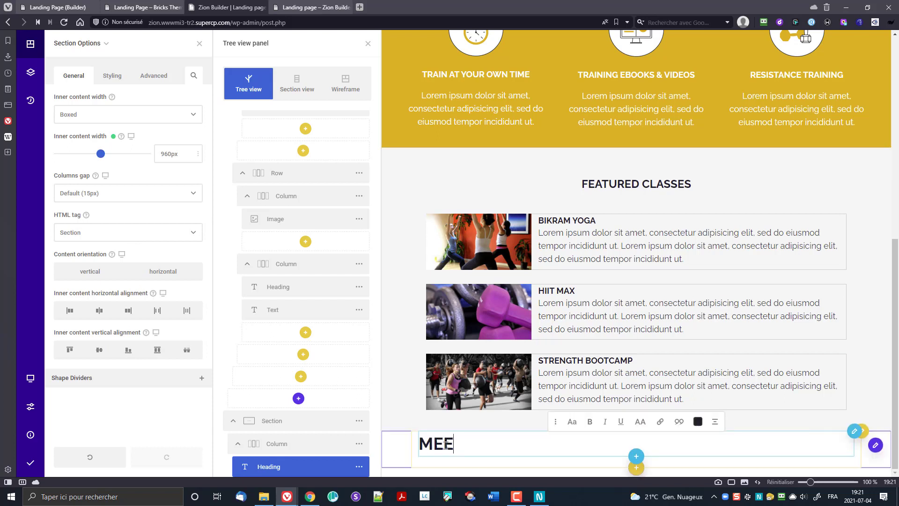
text(T THE OWNER)
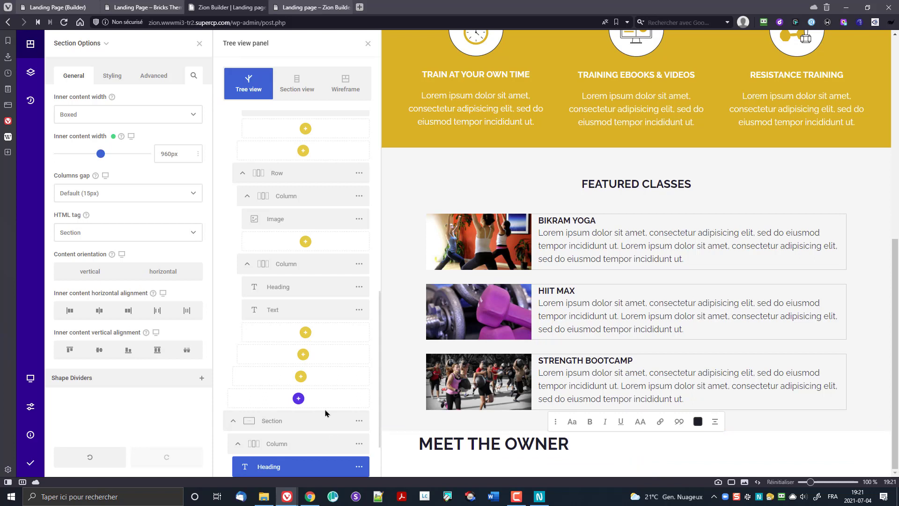
scroll(327, 420, down, 2)
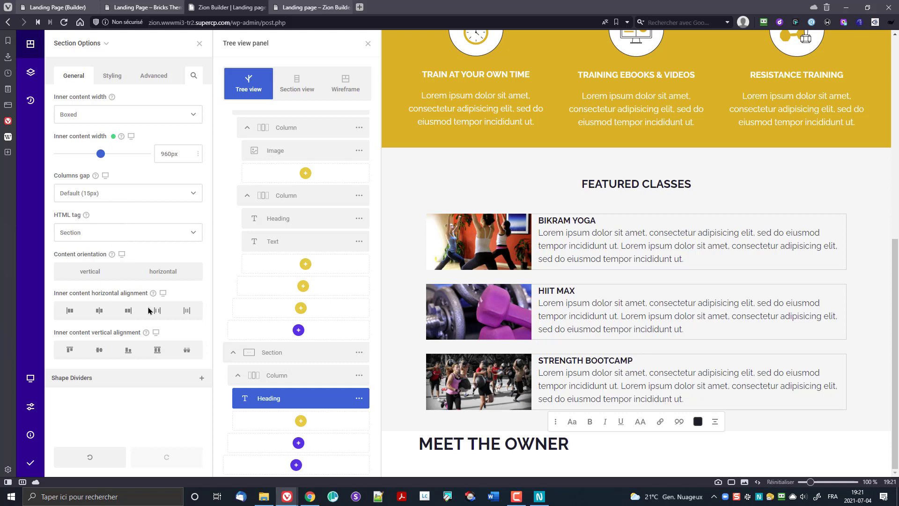
click(359, 398)
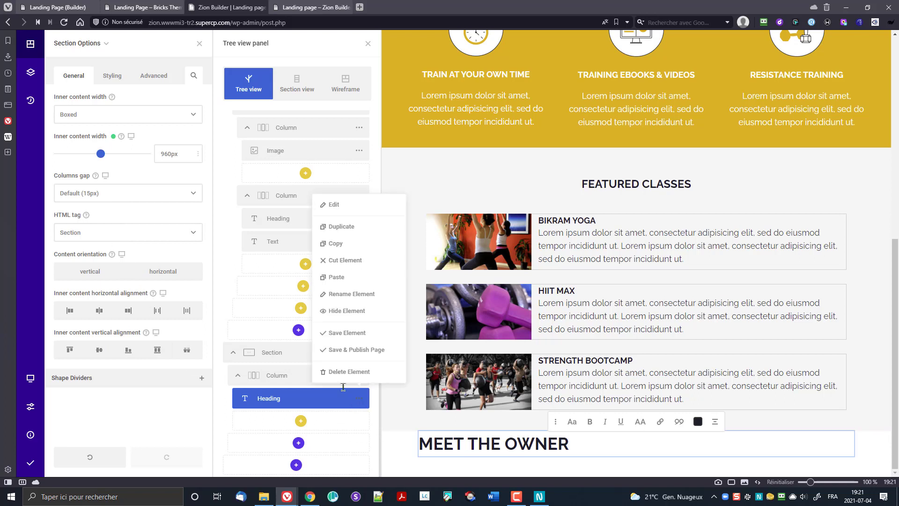
Step: Make the MEET THE OWNER heading an h2 and centre-align it
click(333, 204)
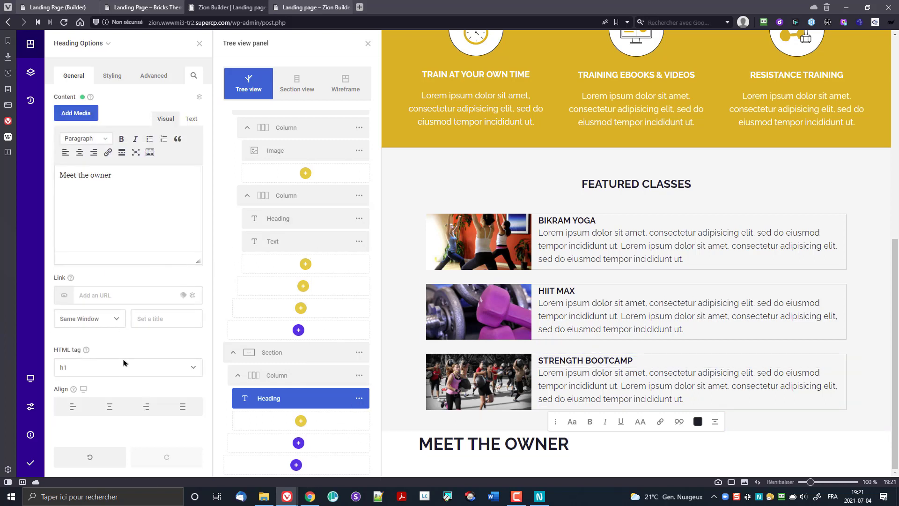
click(124, 369)
click(94, 398)
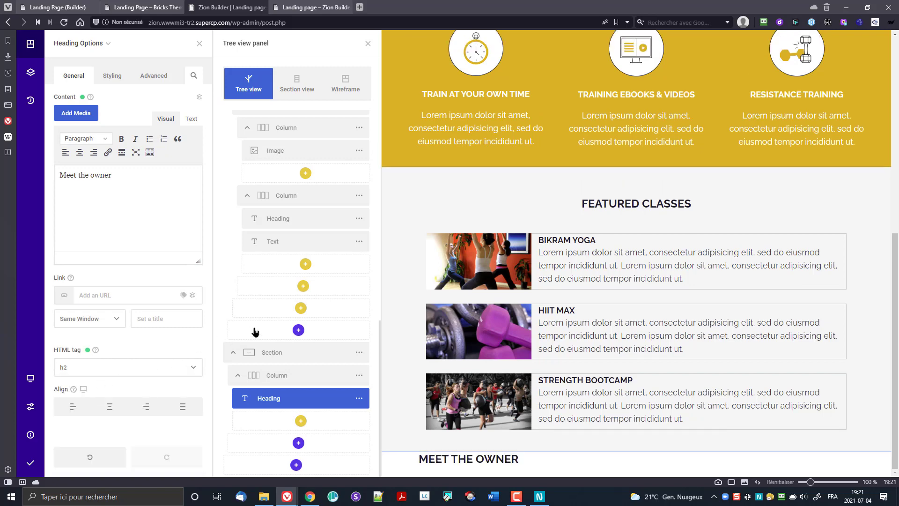
click(115, 406)
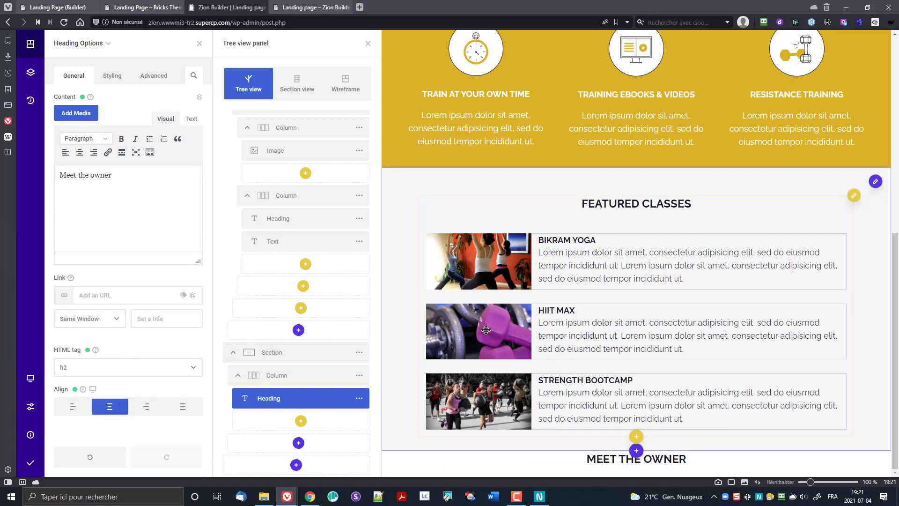
Step: Set the heading's Typography font colour to the gold swatch (#e4ad22)
click(118, 77)
click(110, 109)
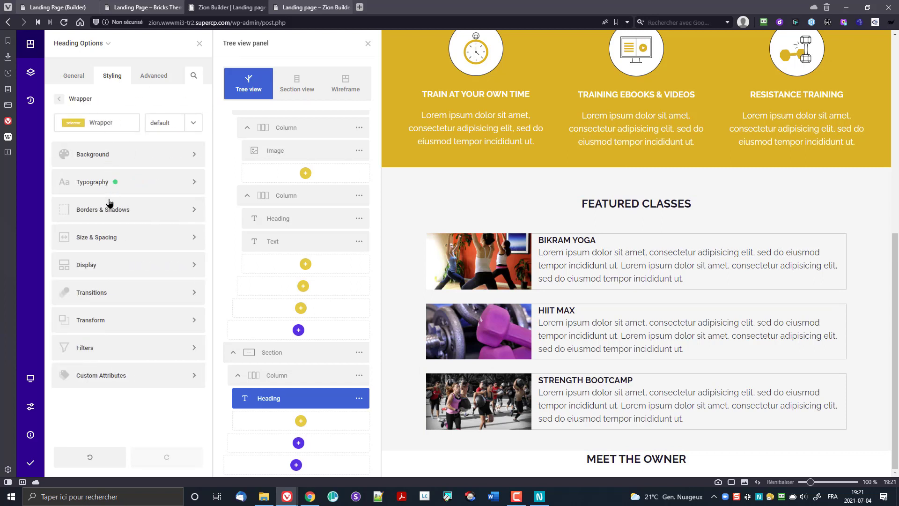
click(94, 183)
mouse_move(89, 264)
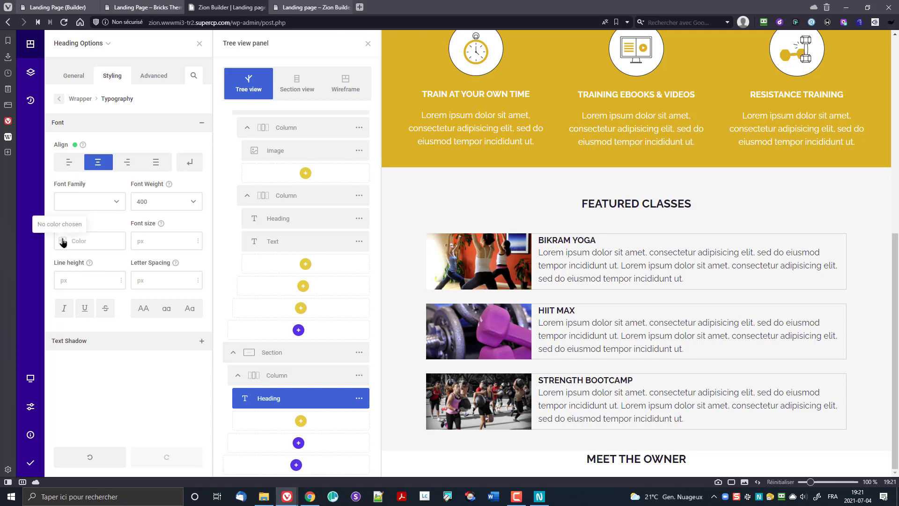
click(64, 241)
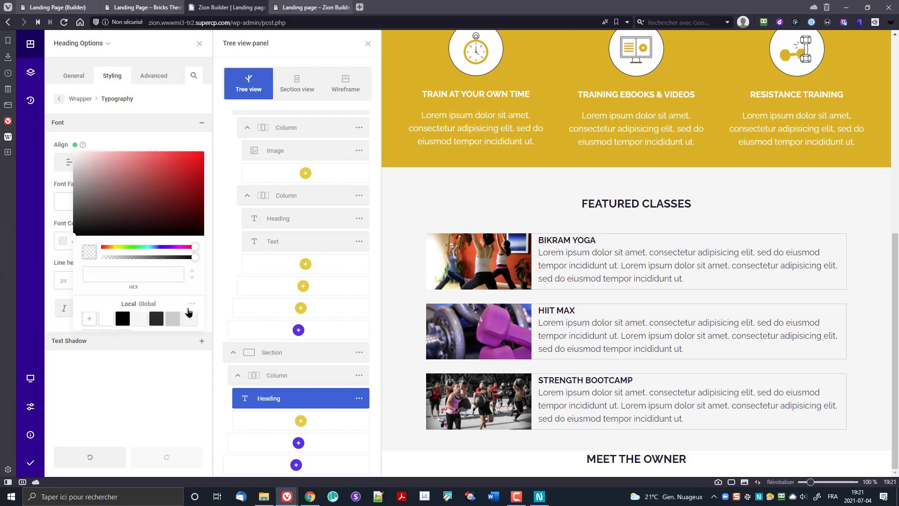
click(191, 306)
click(107, 305)
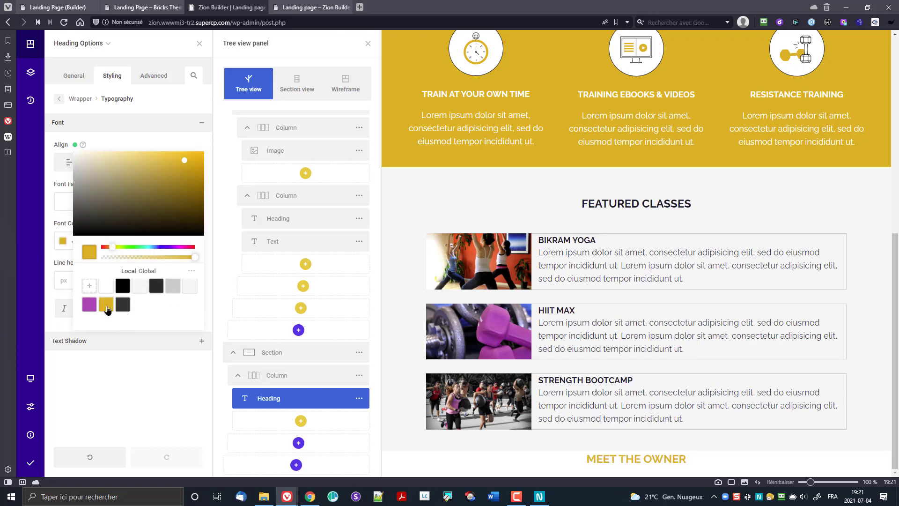
click(192, 272)
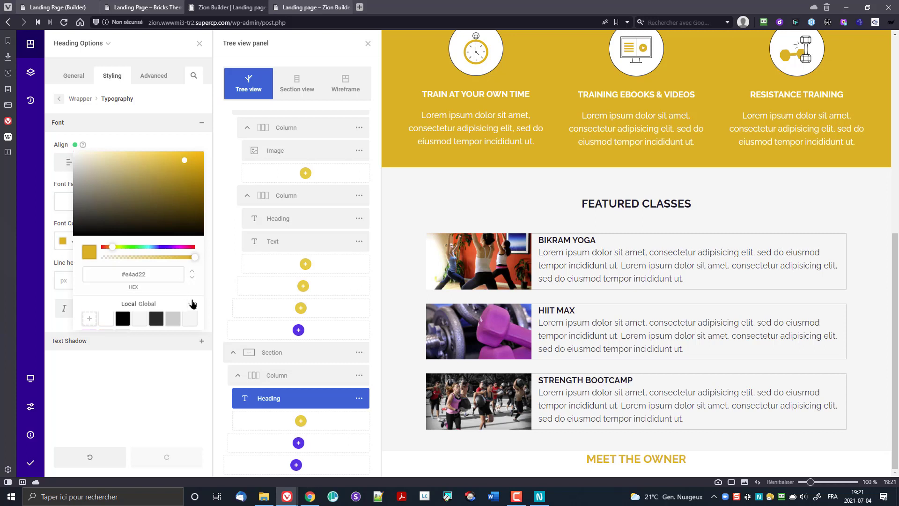
click(192, 306)
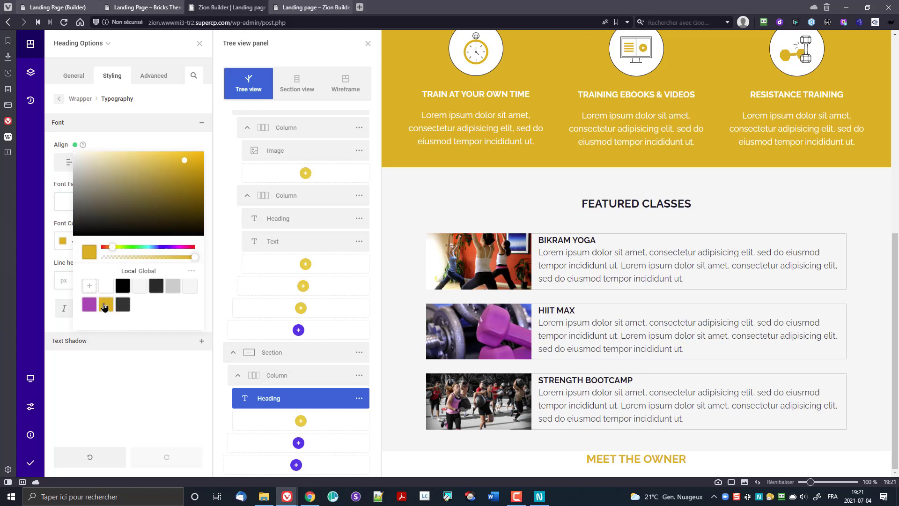
click(191, 271)
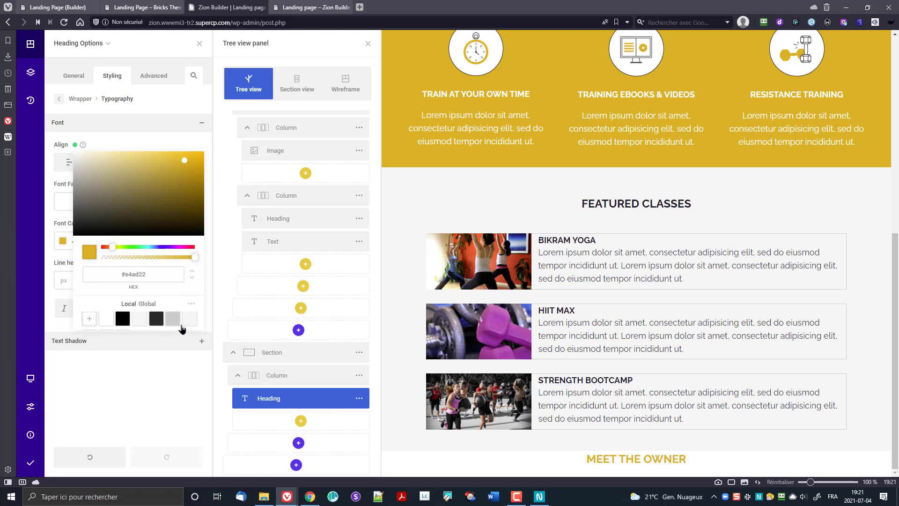
click(121, 141)
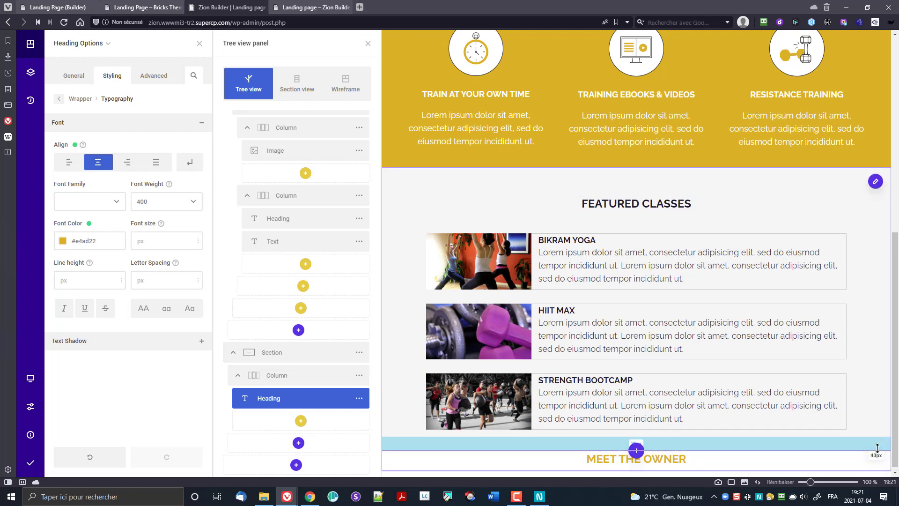
Step: Enter 60px top and bottom padding in the section's Styling > Wrapper > Size & Spacing
scroll(790, 334, down, 1)
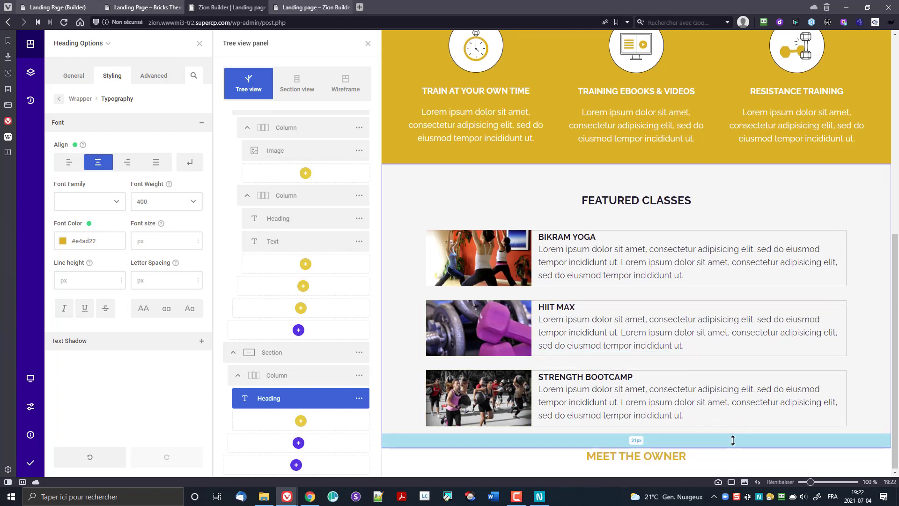
drag(734, 441, 735, 441)
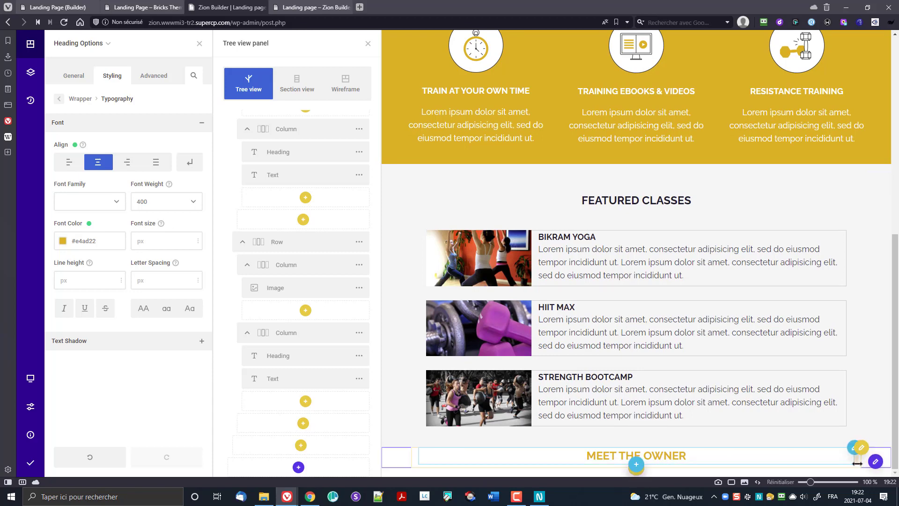
click(876, 464)
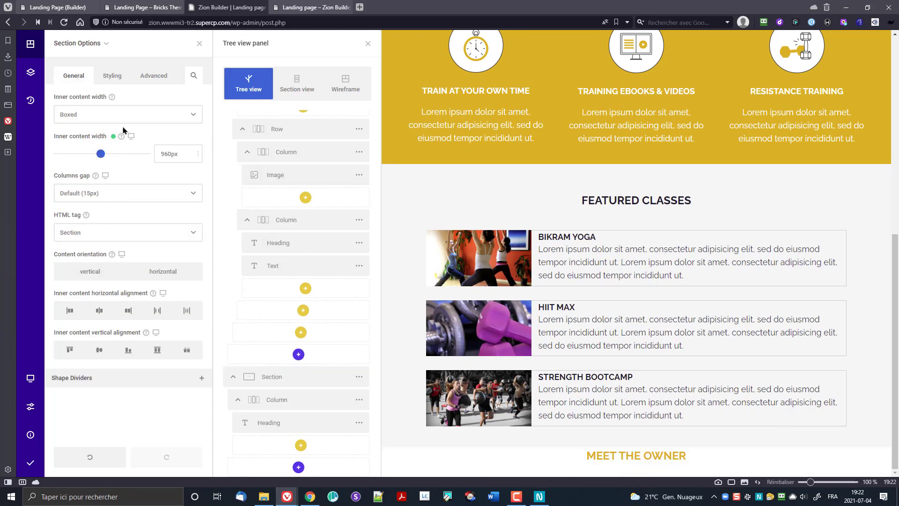
click(118, 76)
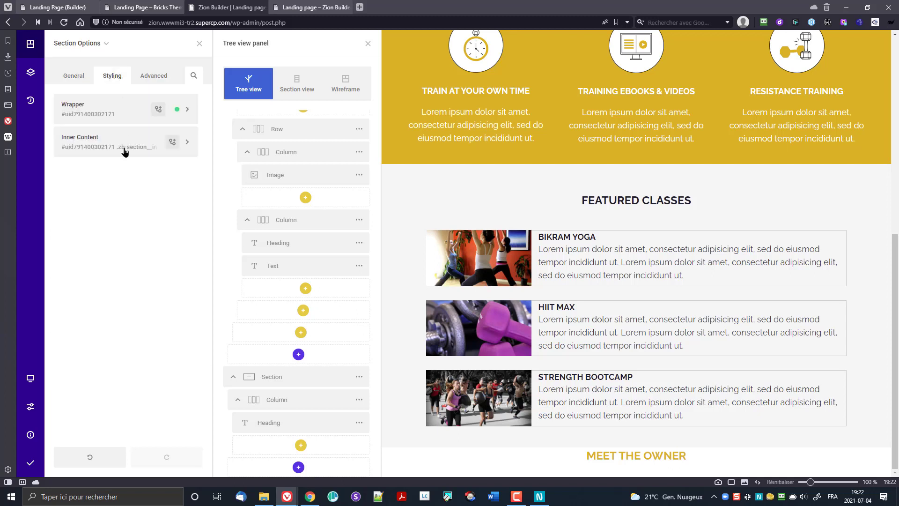
click(100, 112)
click(100, 237)
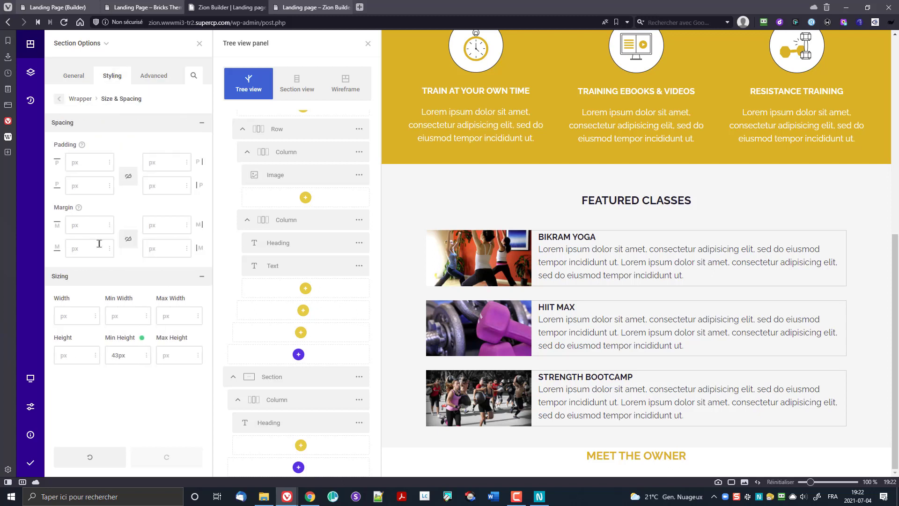
click(59, 98)
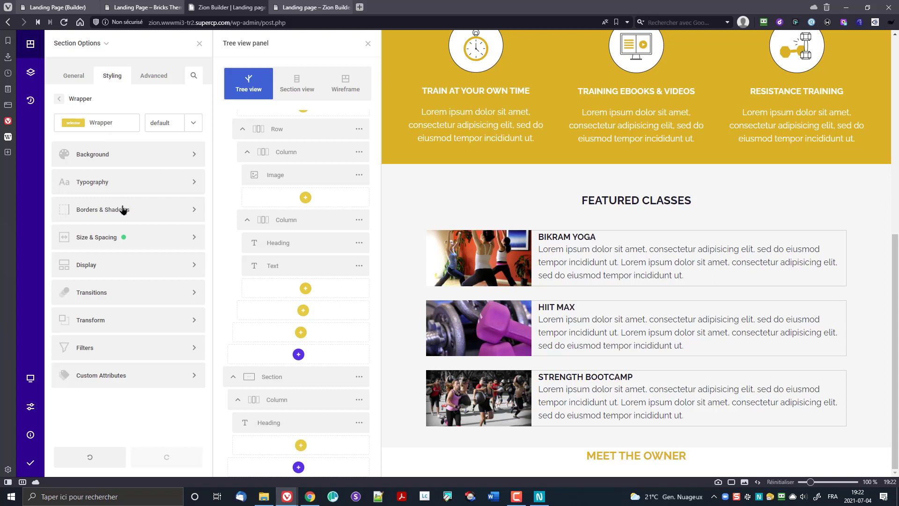
click(108, 238)
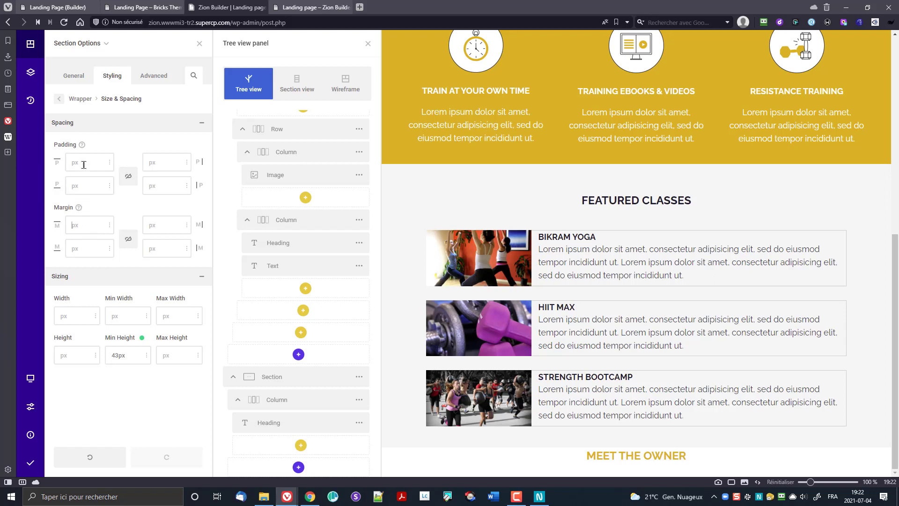
text(60)
text(60)
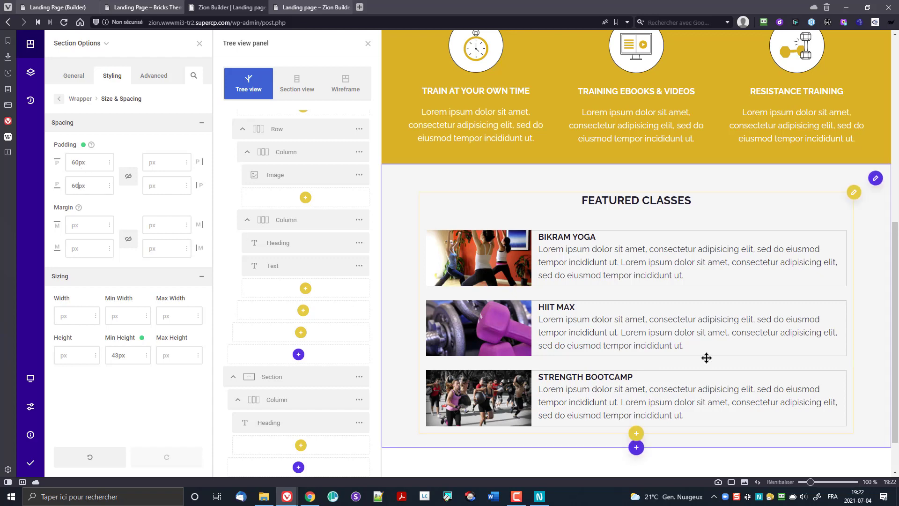
scroll(688, 367, down, 1)
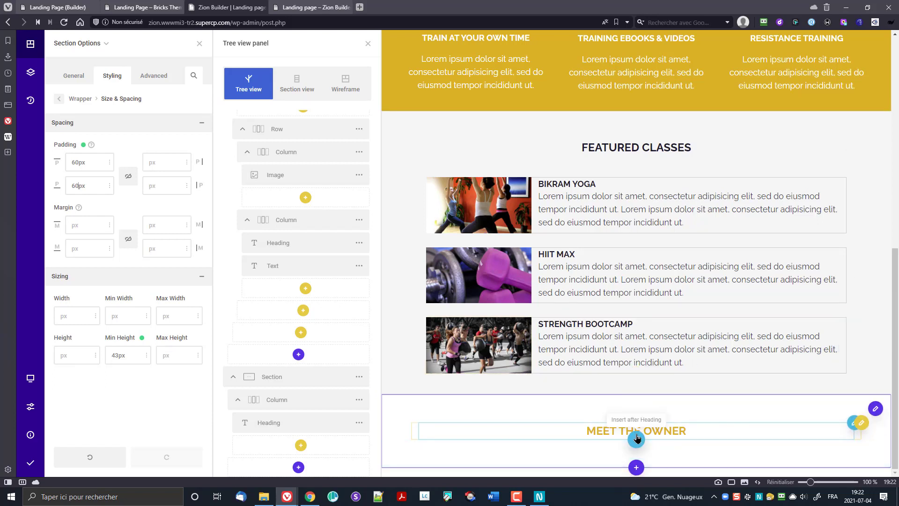
Step: Add 34px of space below the heading and insert a three-column row beneath it
drag(599, 439, 602, 452)
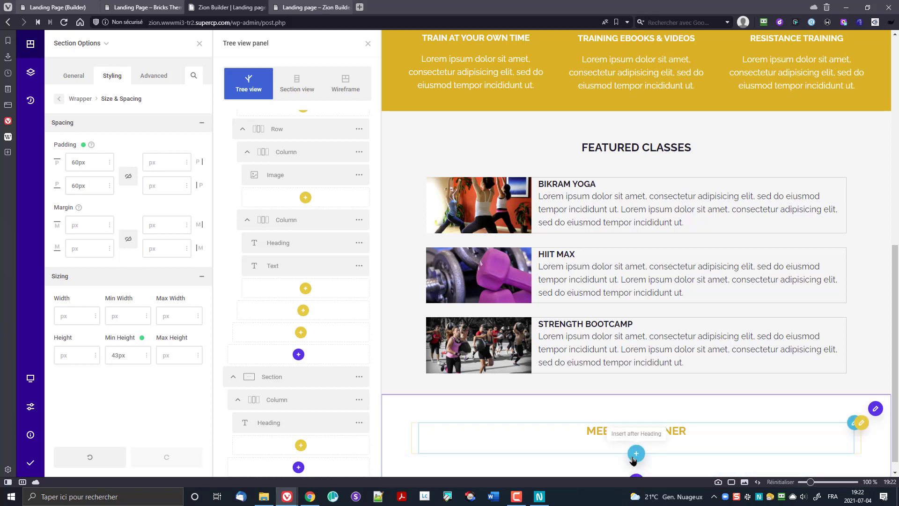
click(635, 453)
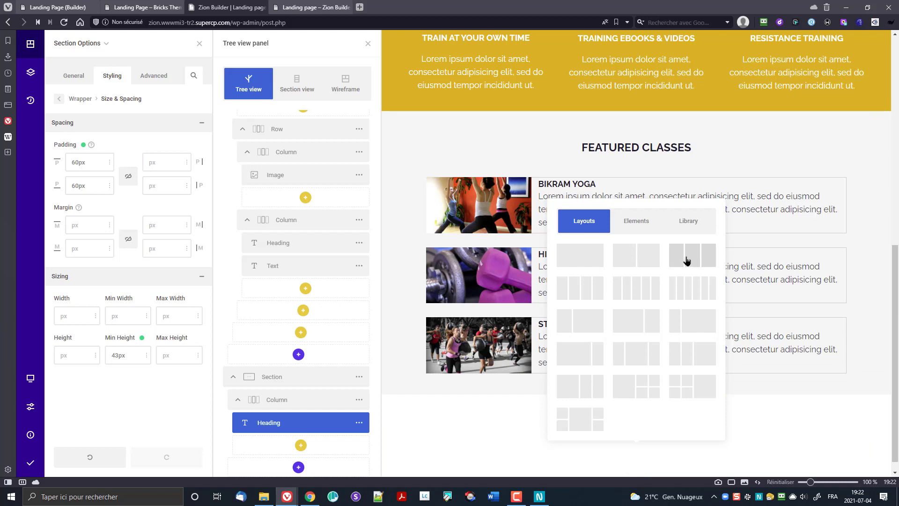
click(686, 260)
scroll(497, 349, down, 5)
scroll(515, 358, down, 10)
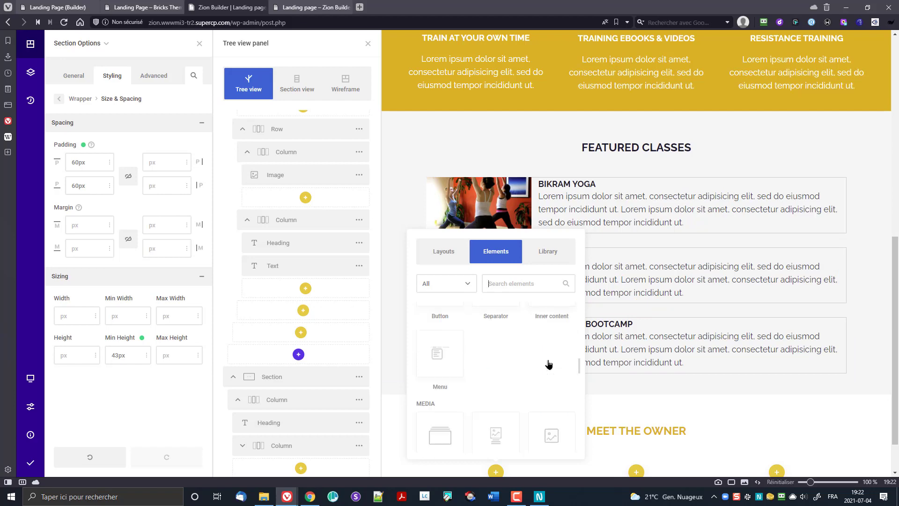
Step: Add an image to the first column and set it to the owner photo from the media library
click(552, 356)
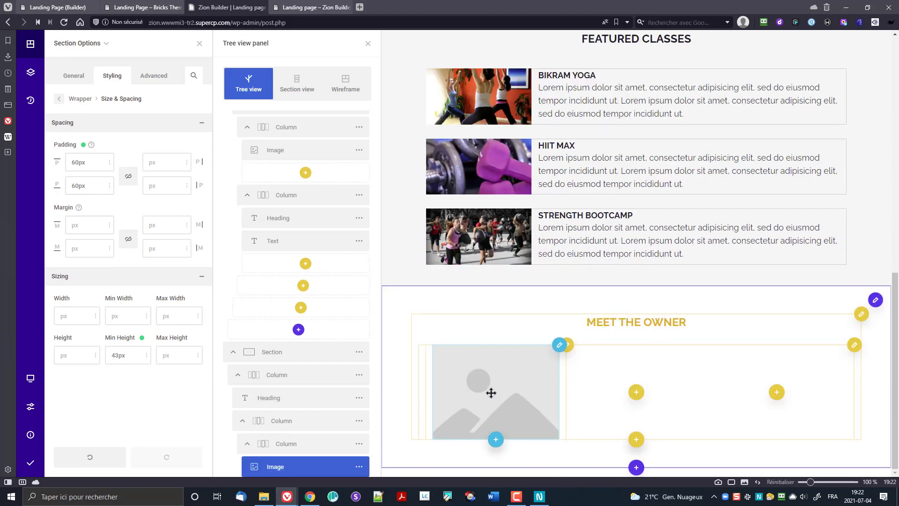
click(71, 77)
click(494, 379)
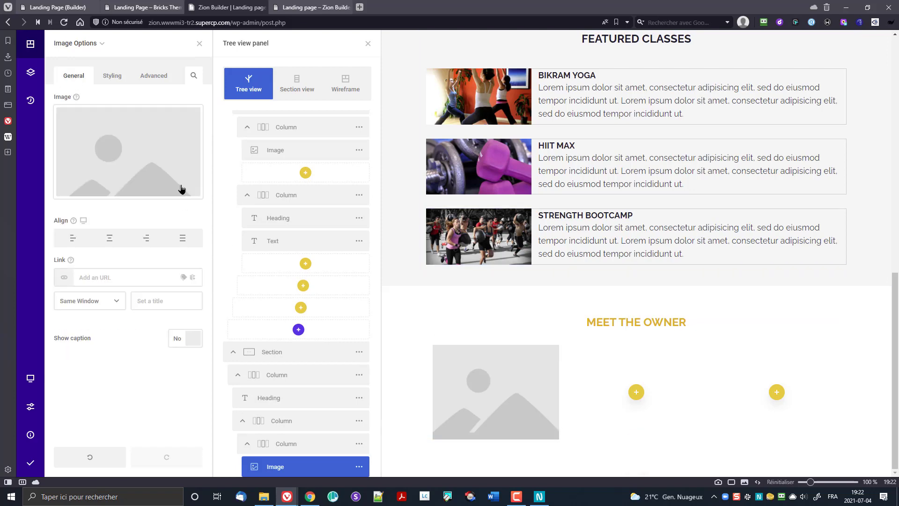
click(151, 146)
click(352, 154)
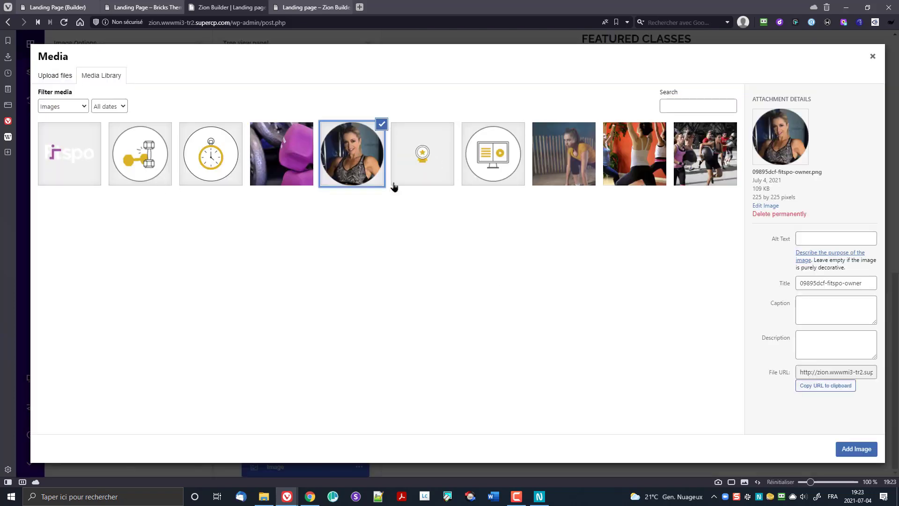
click(854, 450)
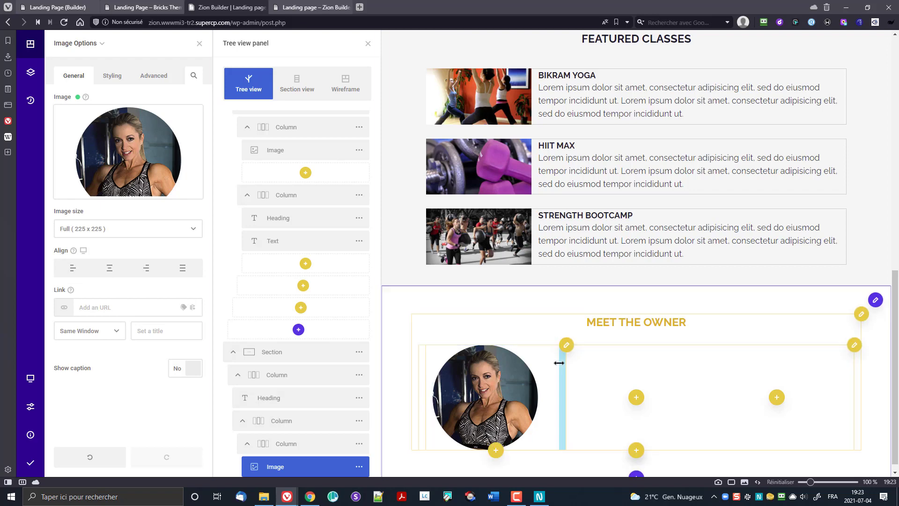
scroll(297, 424, down, 3)
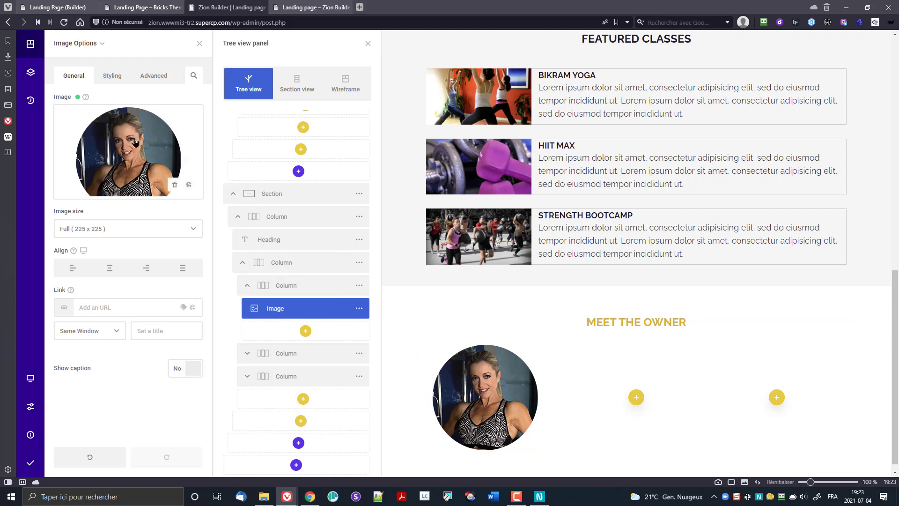
Step: Set the photo's column wrapper padding to 0 on all four linked sides
click(98, 51)
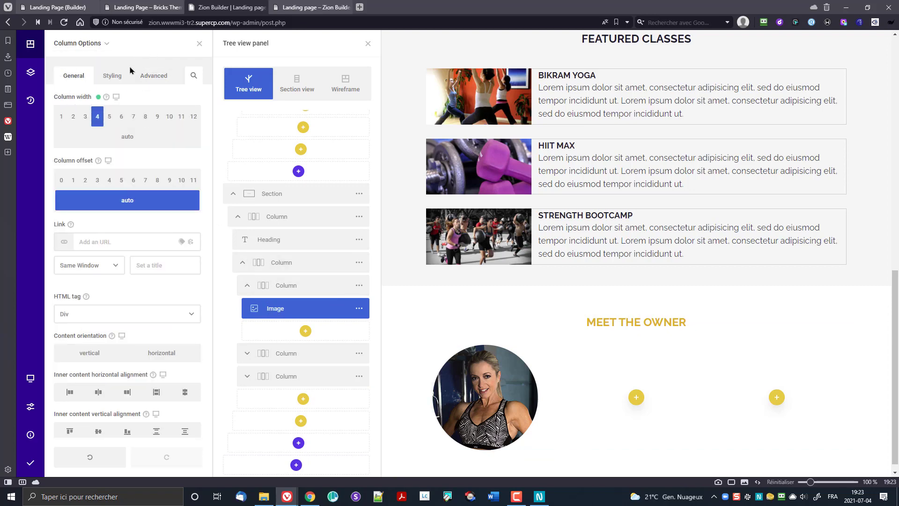
click(115, 77)
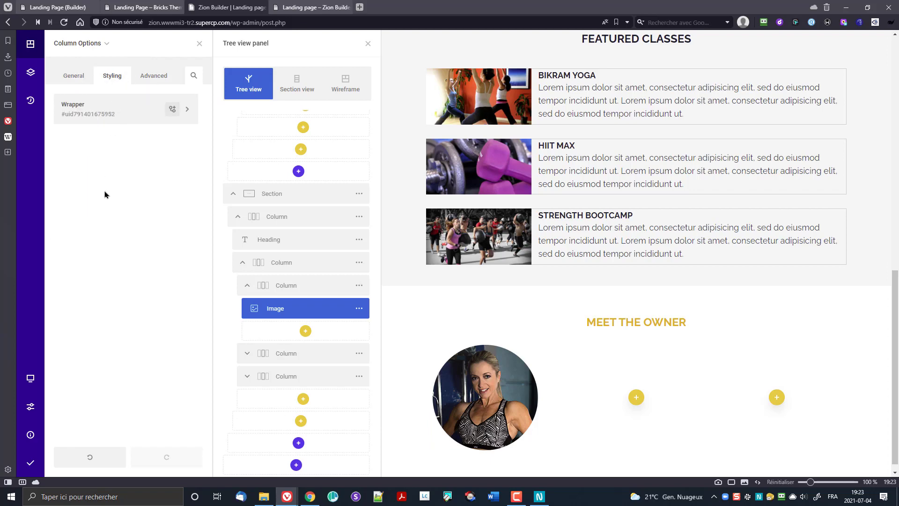
click(107, 107)
click(112, 240)
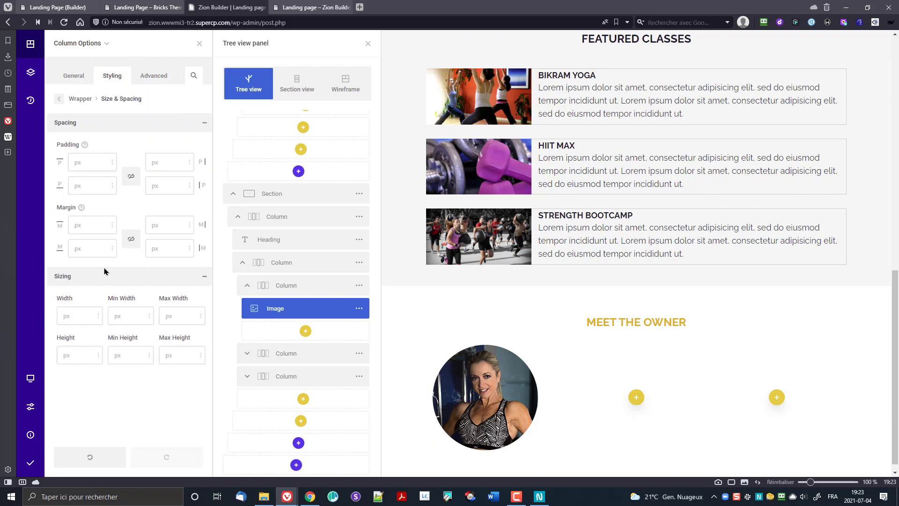
click(126, 178)
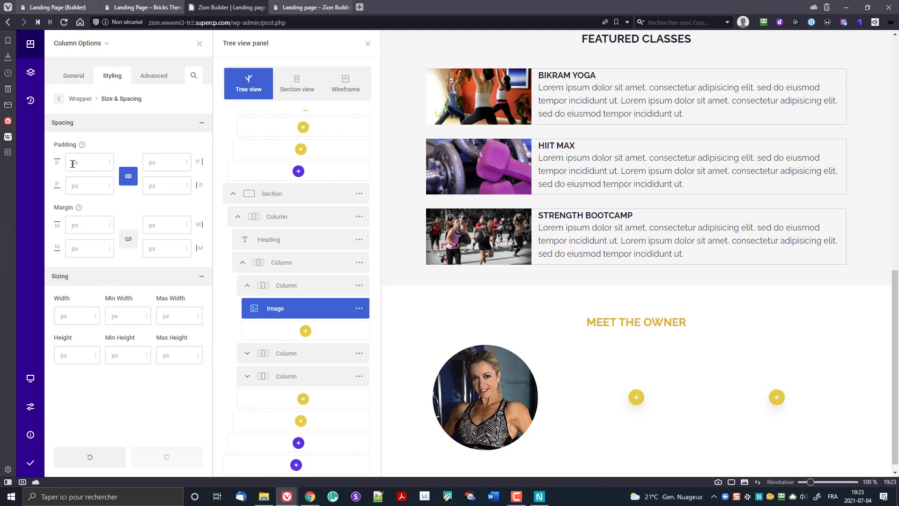
text(0)
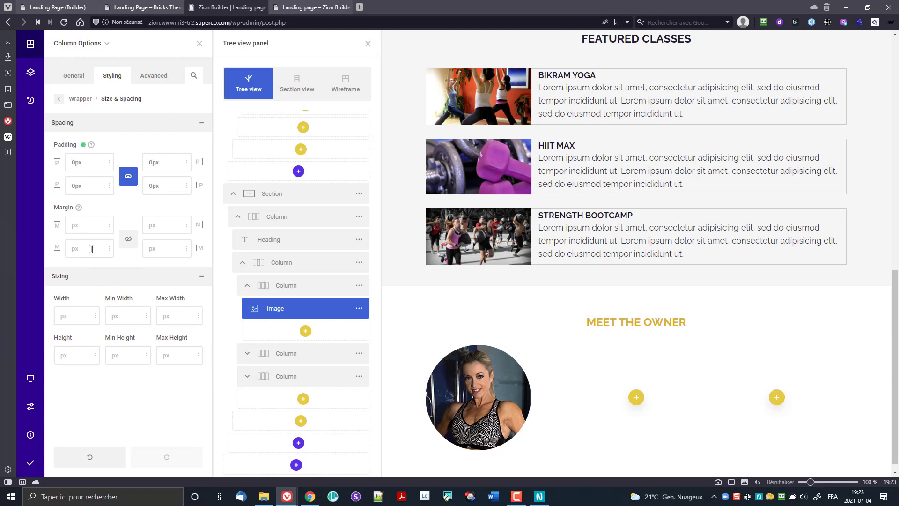
Step: Set the parent column's wrapper padding to 0 on all four linked sides
mouse_move(77, 56)
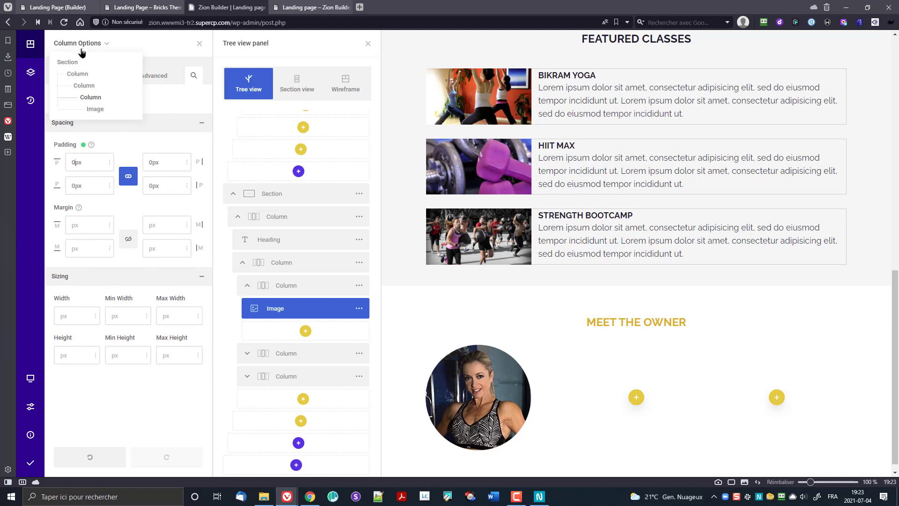
click(87, 85)
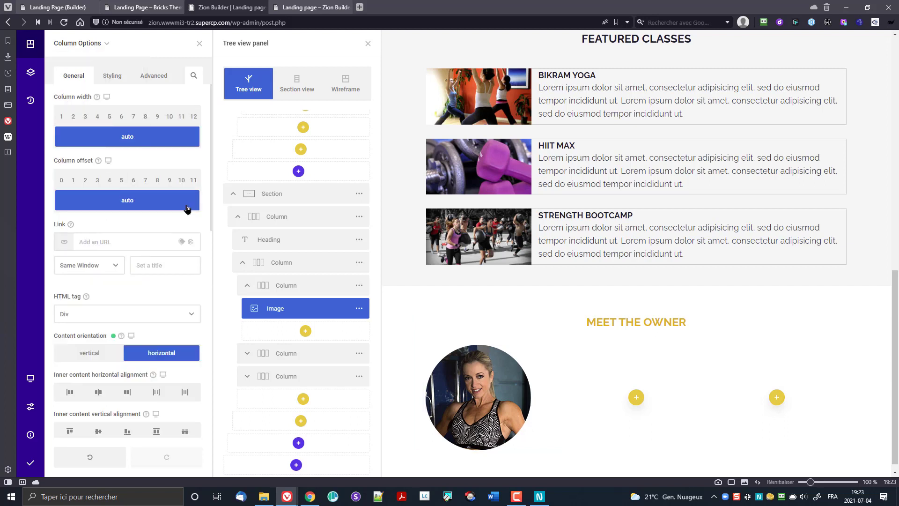
click(112, 76)
click(116, 120)
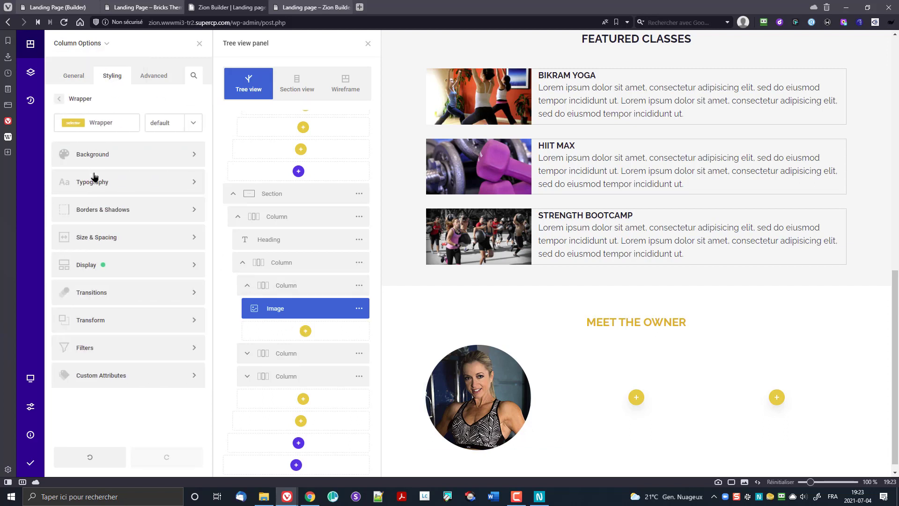
click(119, 238)
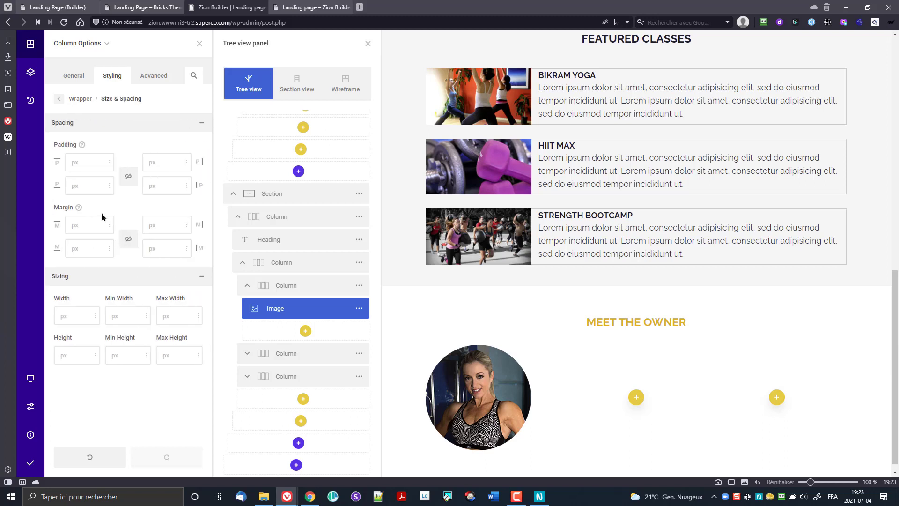
click(131, 176)
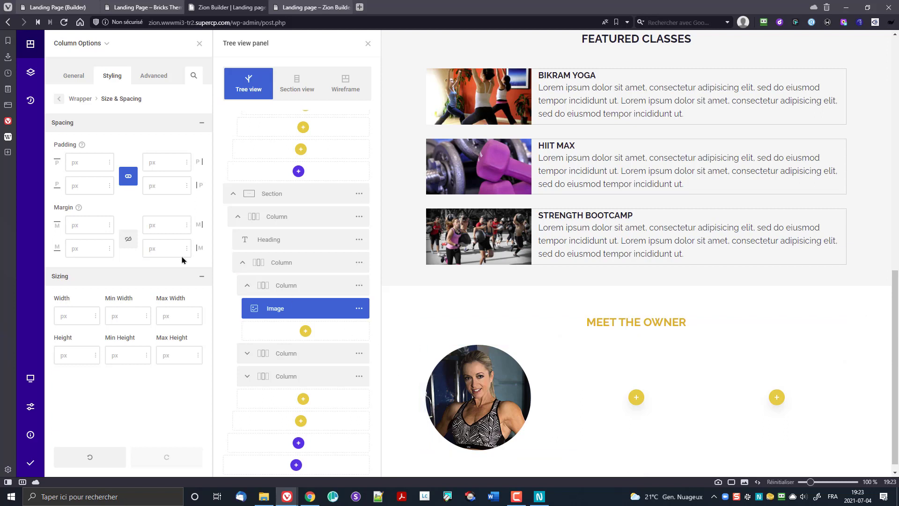
click(82, 164)
text(0)
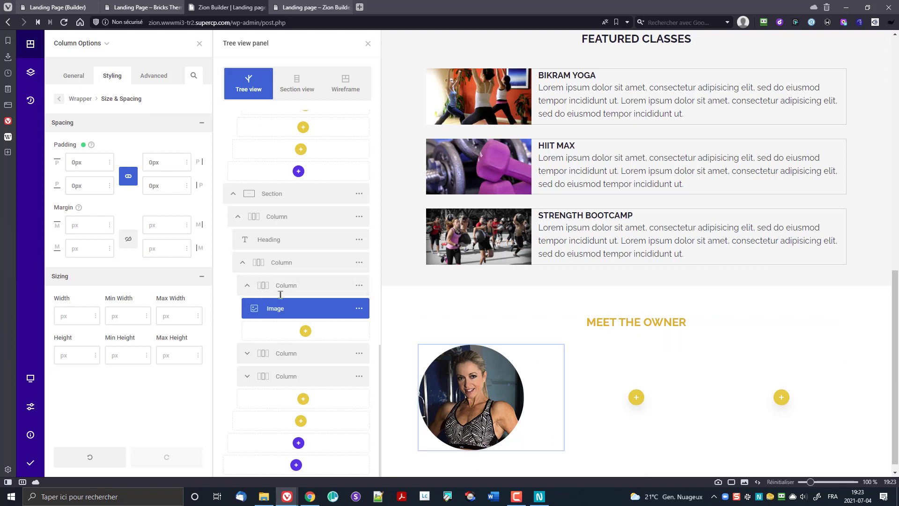
Step: Make the photo's column 28% wide in its Size & Spacing settings
click(88, 42)
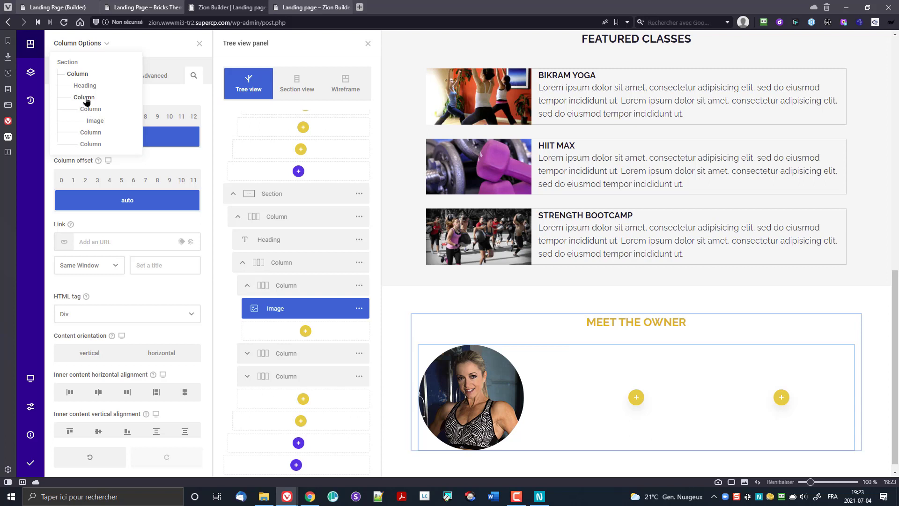
click(95, 111)
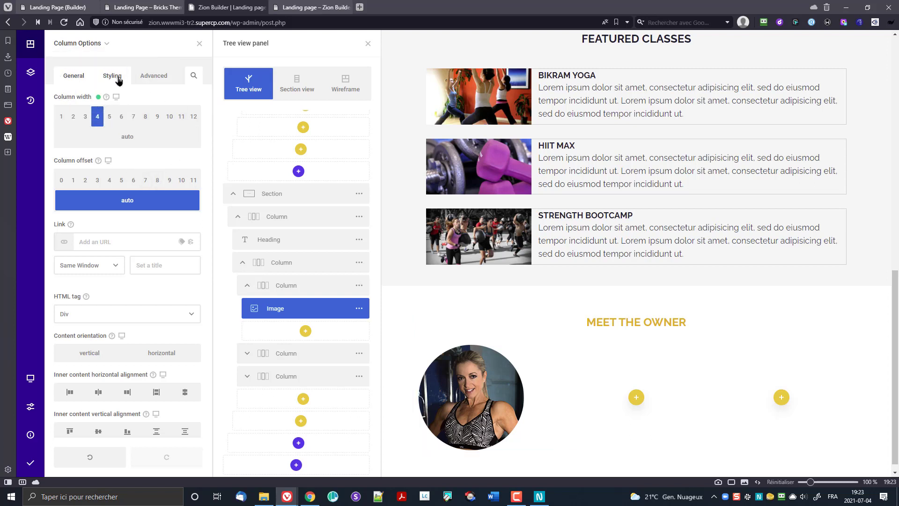
click(117, 76)
click(127, 116)
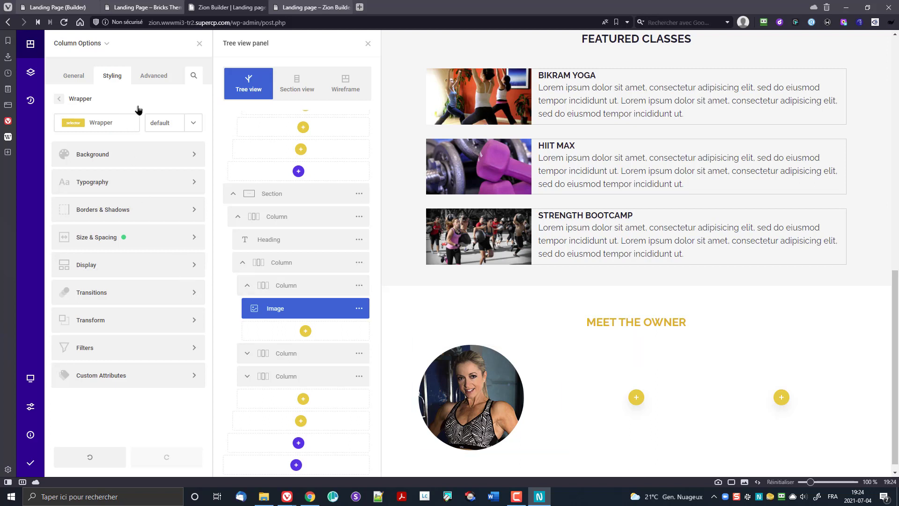
click(105, 237)
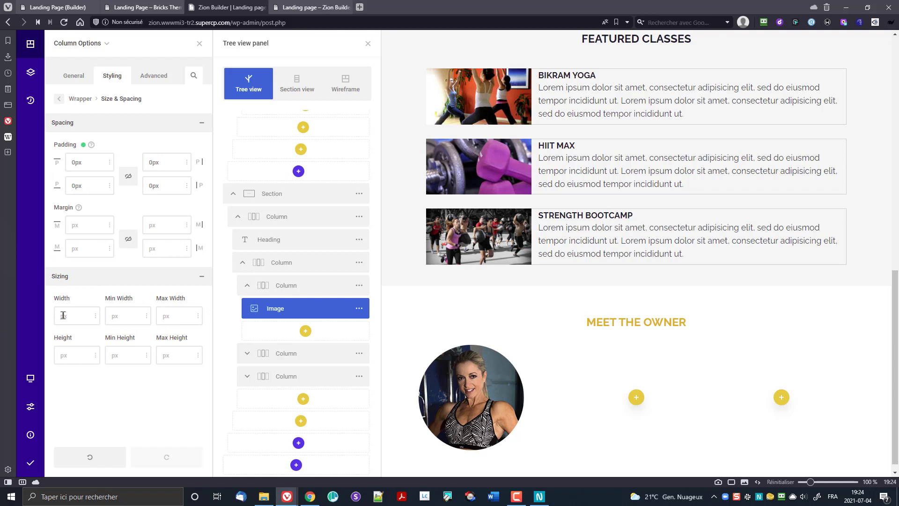
click(95, 318)
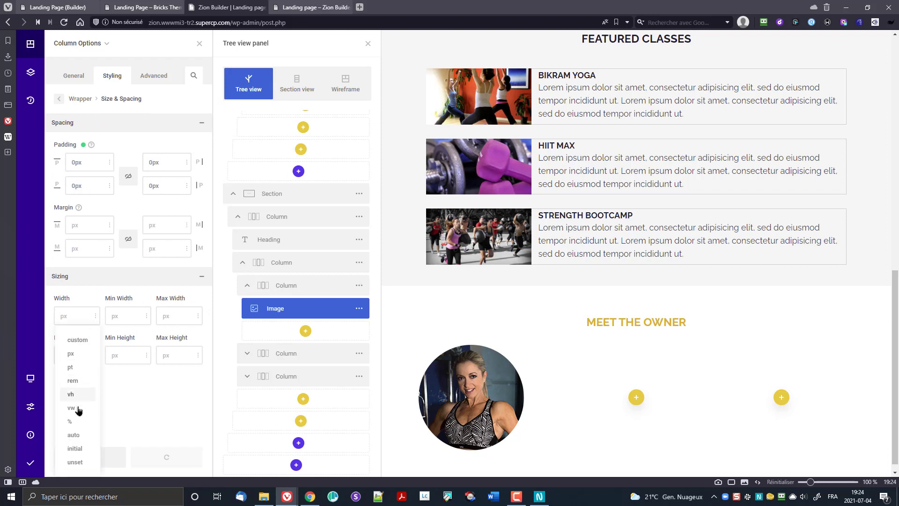
click(74, 424)
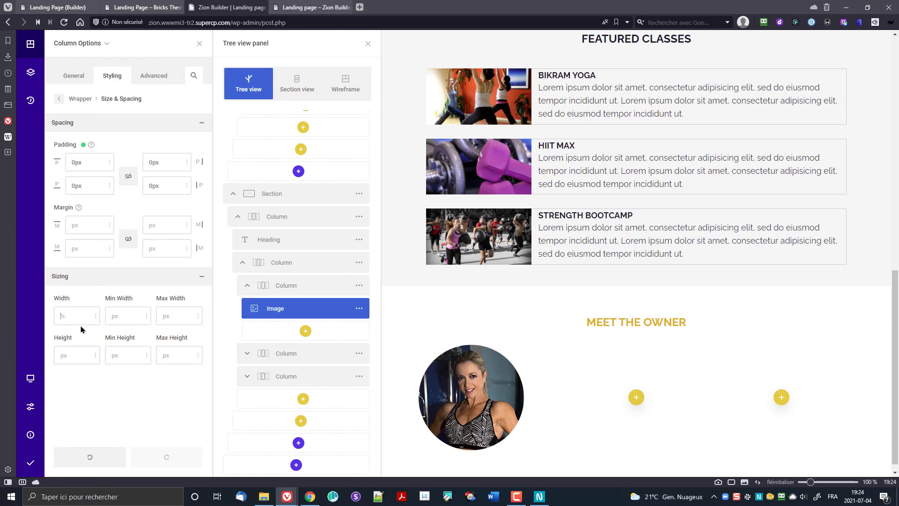
text(28)
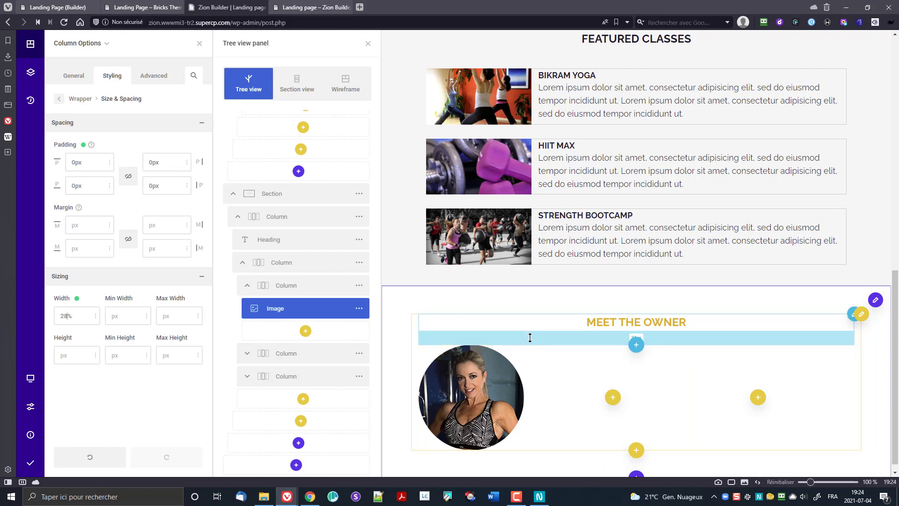
Step: Set the second column's wrapper width to 34.6%
click(359, 353)
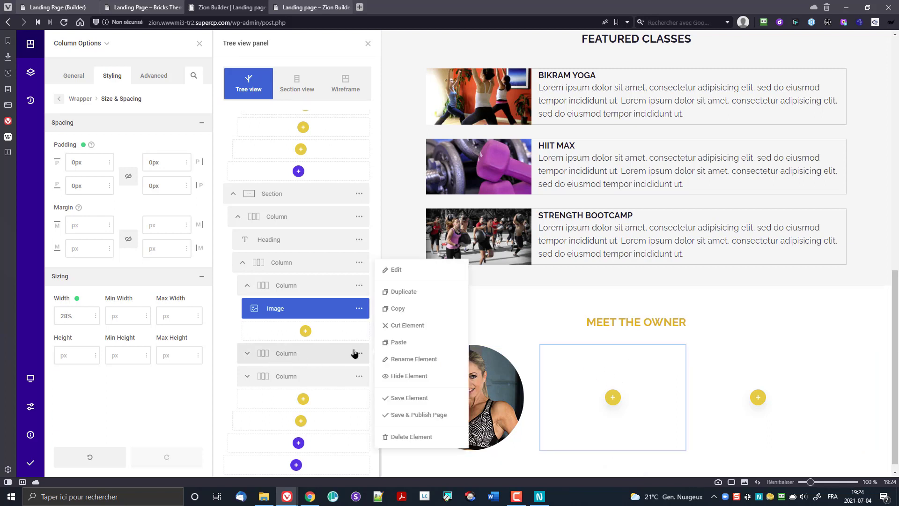
click(394, 270)
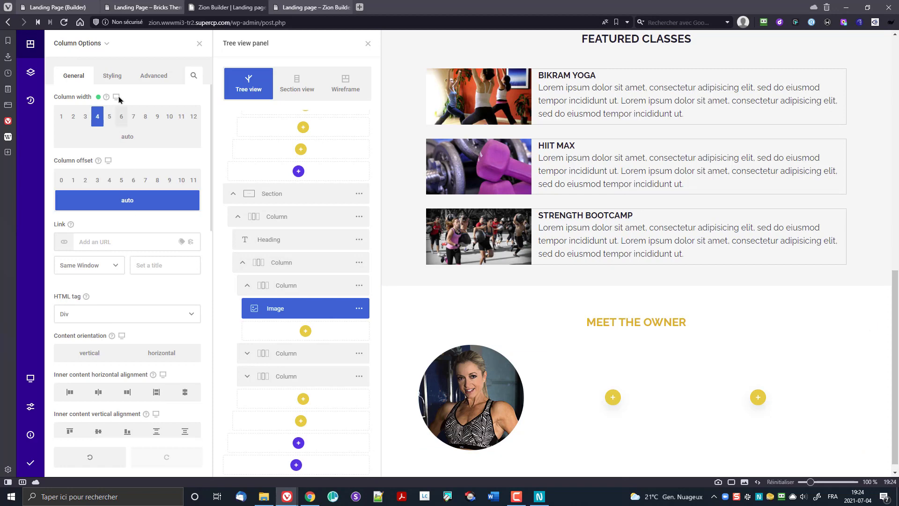
click(112, 78)
click(107, 108)
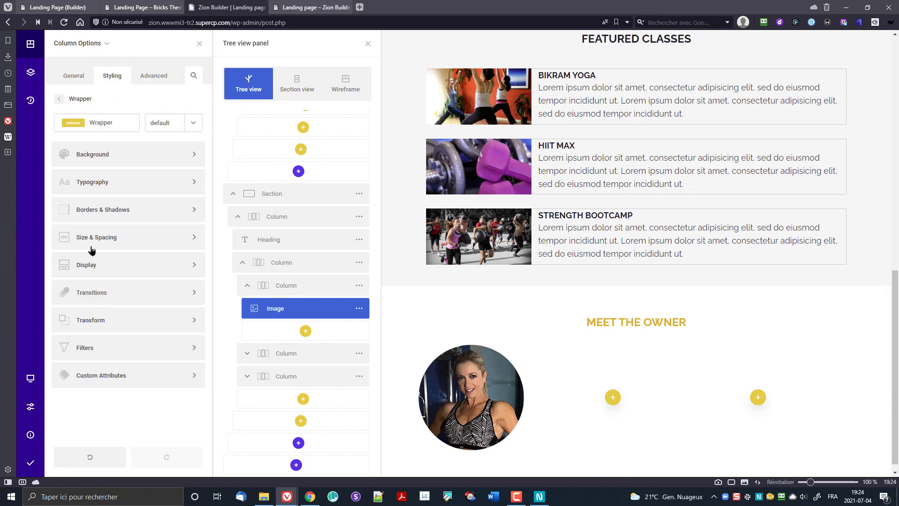
click(88, 238)
click(95, 315)
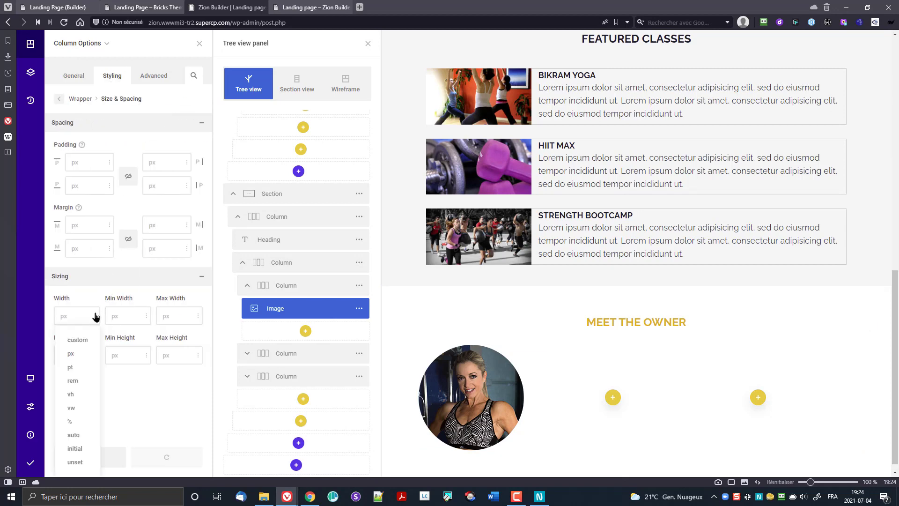
click(72, 424)
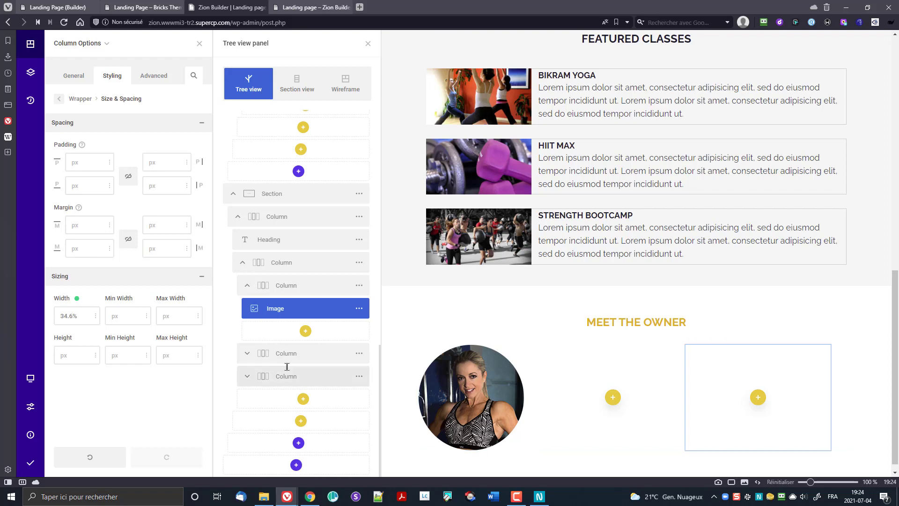
Step: Set the third column's wrapper width to 37.4%
click(358, 376)
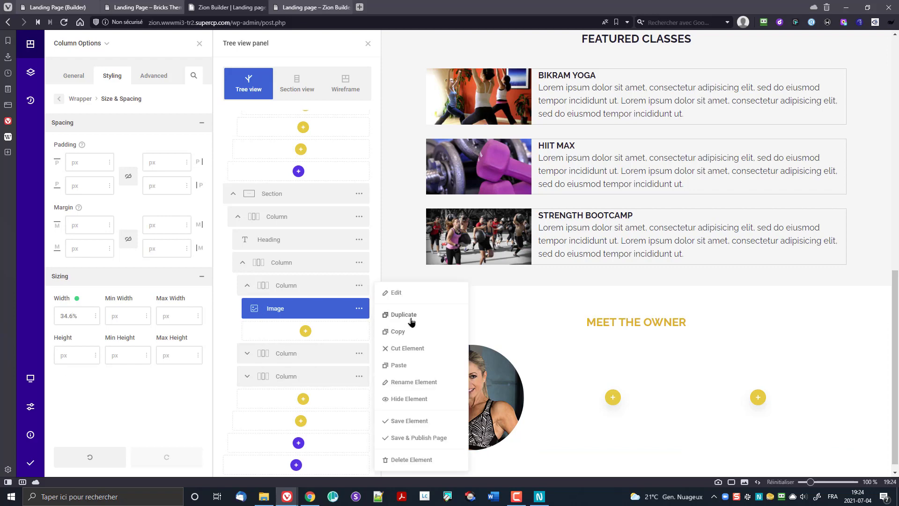
click(401, 294)
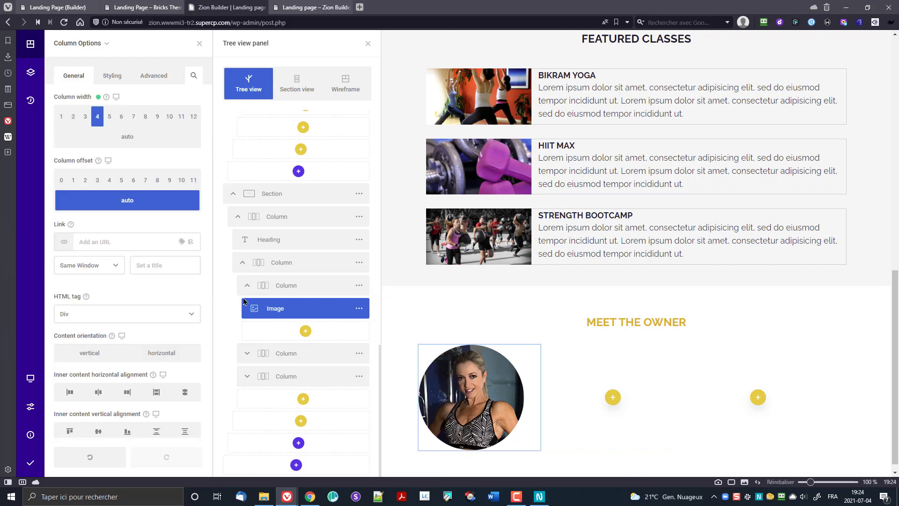
click(114, 74)
click(113, 115)
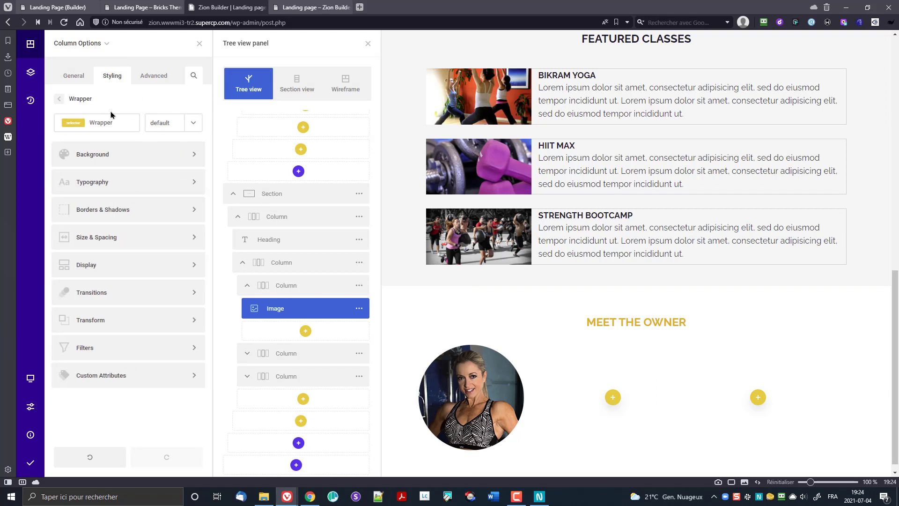
click(106, 237)
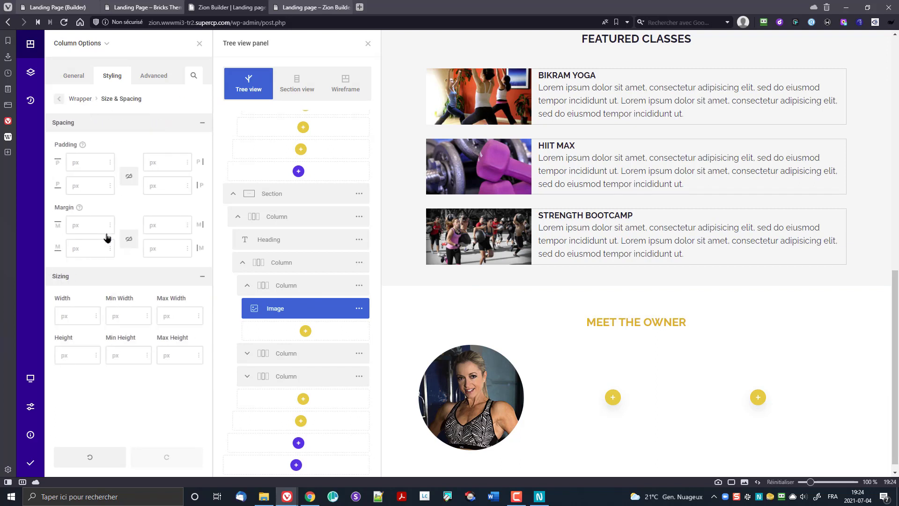
click(96, 316)
click(68, 401)
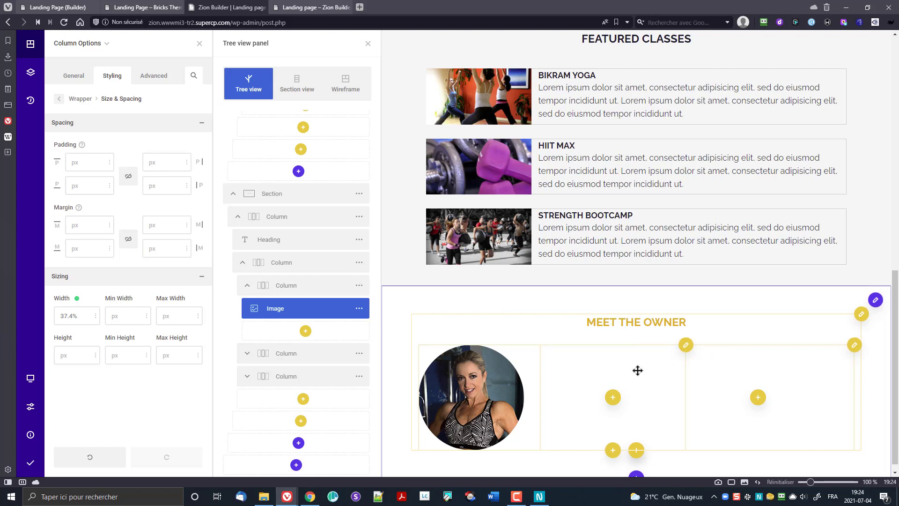
scroll(640, 371, down, 1)
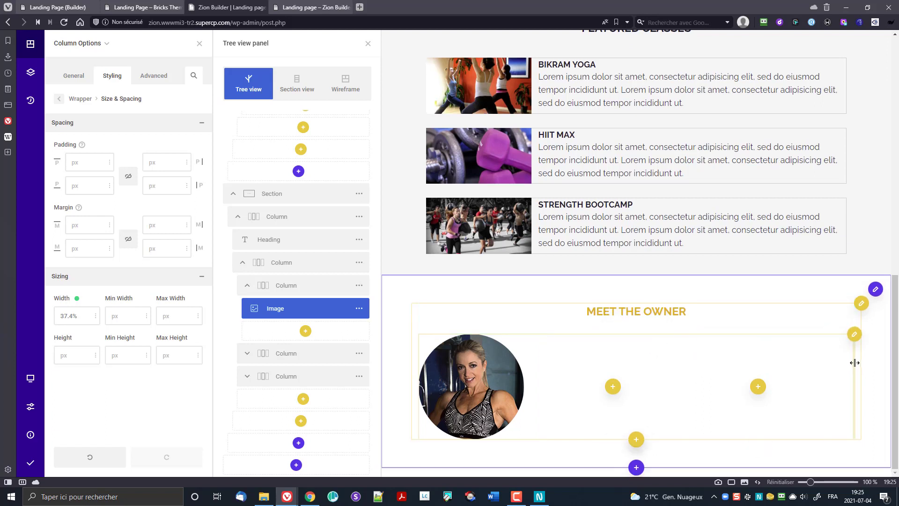
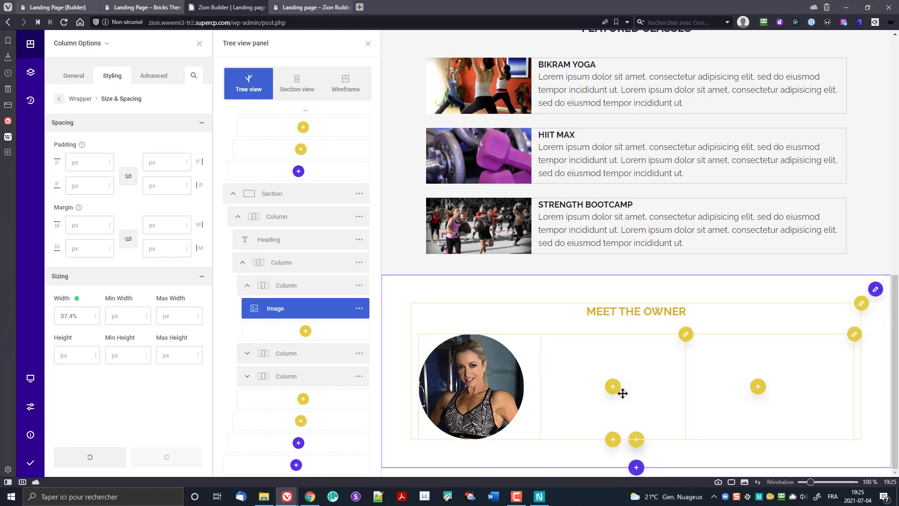
Step: Insert a Heading element into the empty column beside the owner's photo
click(612, 391)
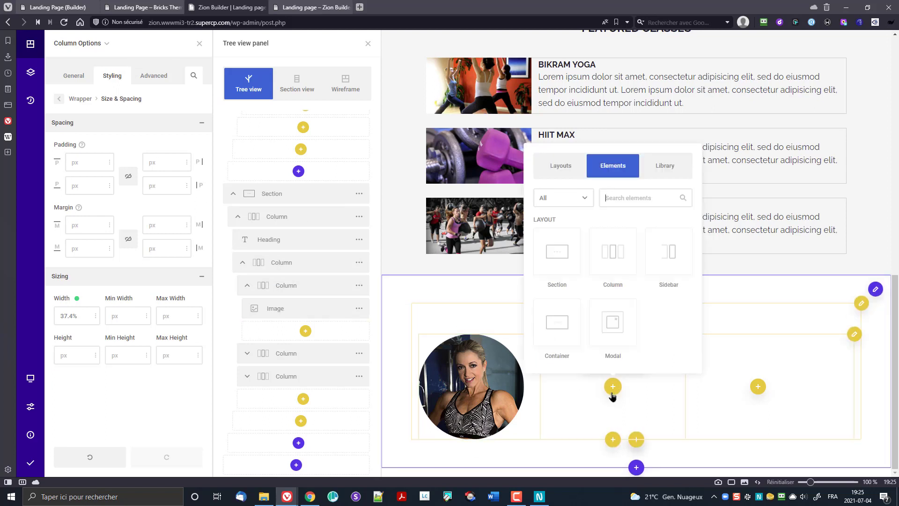
click(616, 203)
text(he)
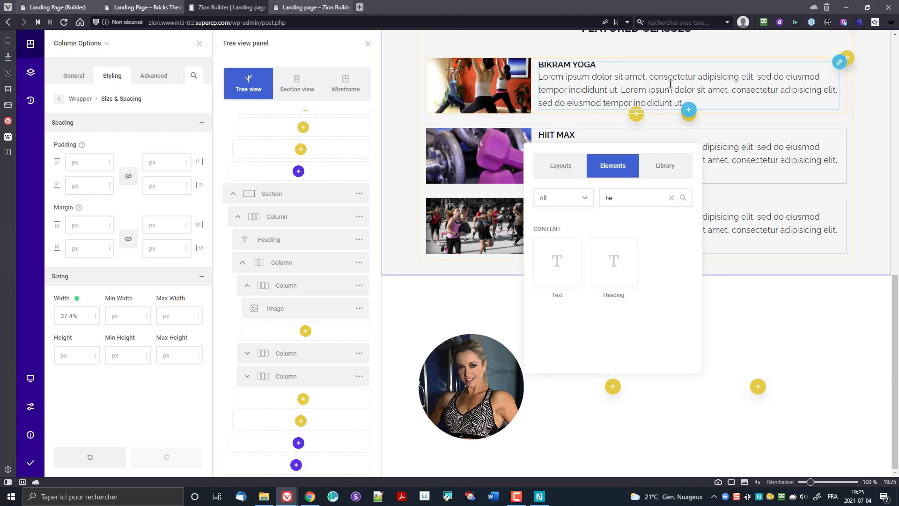
click(611, 258)
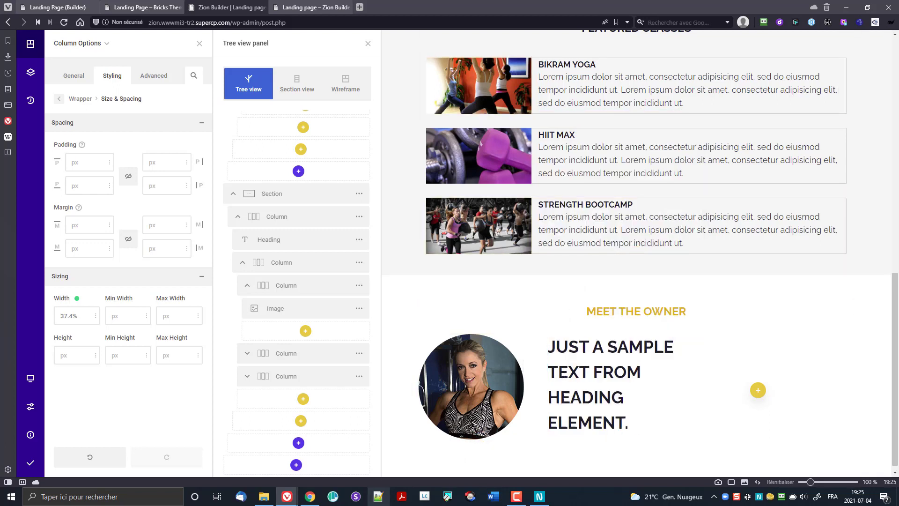
Step: Replace the heading's sample text with the owner's full name in capitals
click(314, 499)
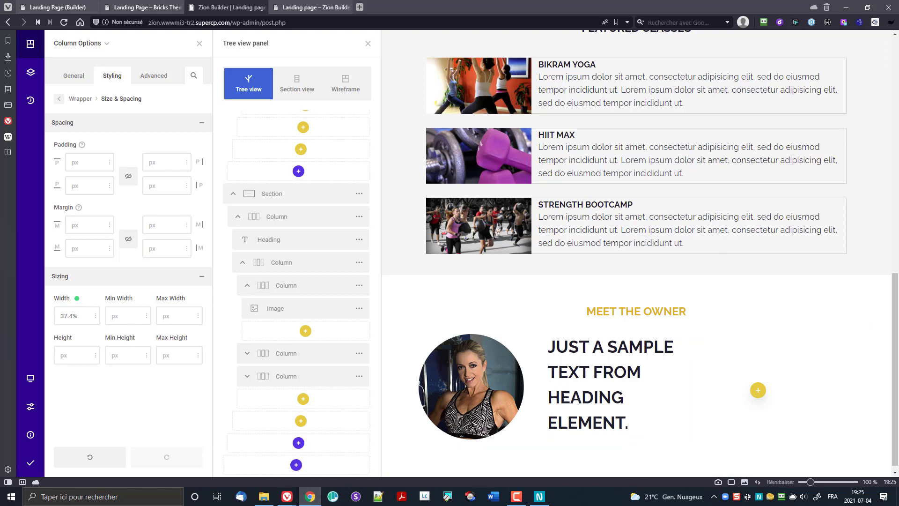
click(601, 371)
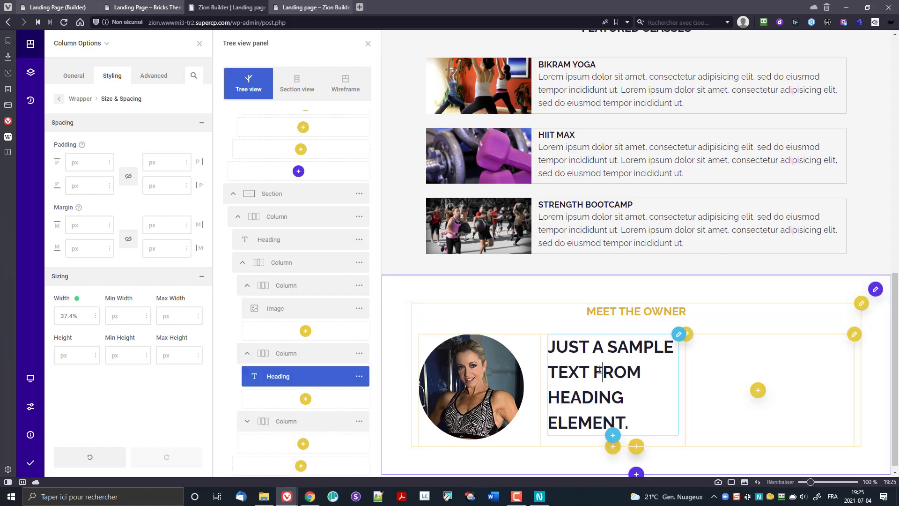
triple_click(600, 370)
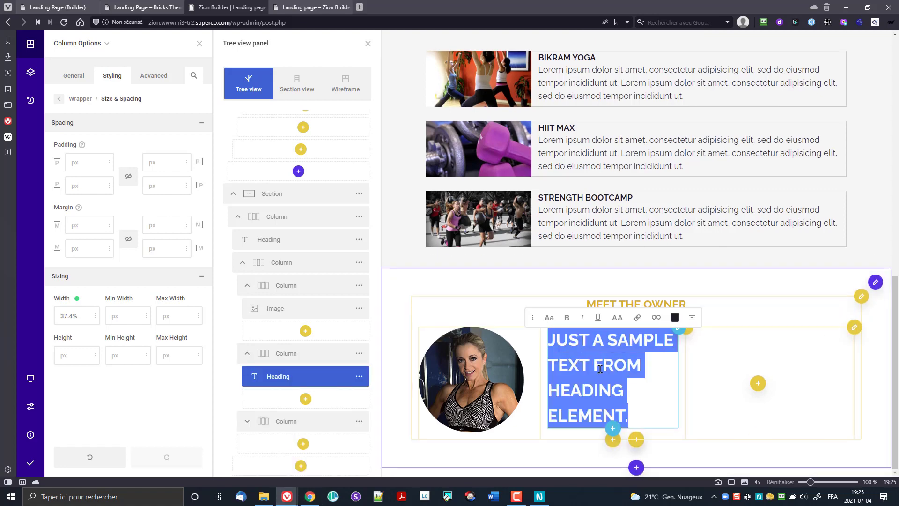
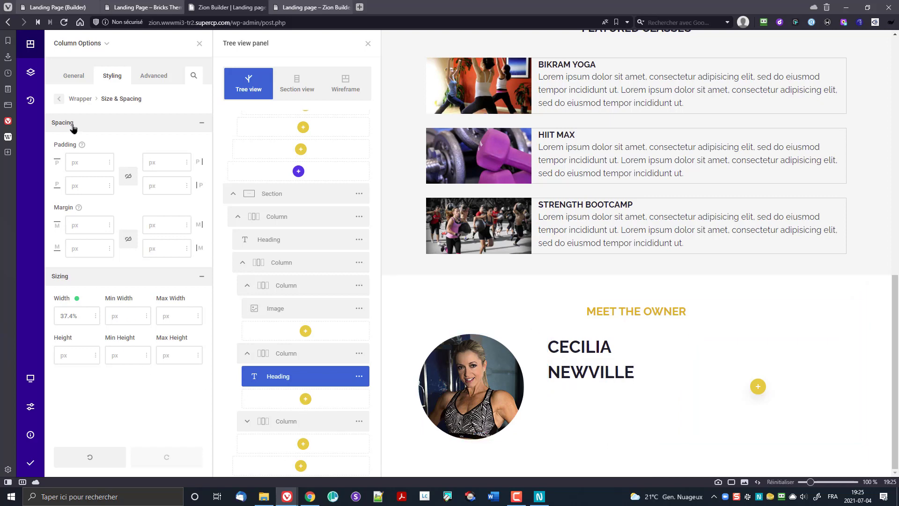
Step: Set the owner's name heading's HTML tag to h3
click(74, 77)
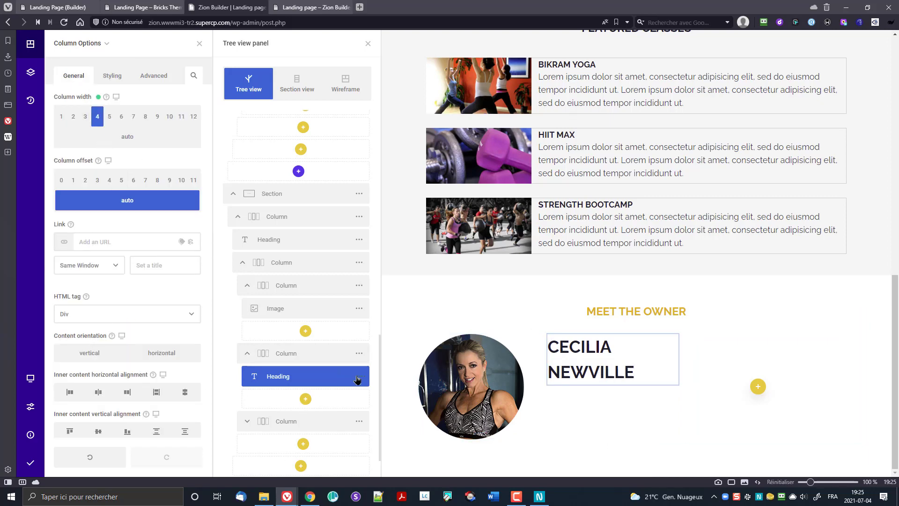
click(359, 377)
click(388, 301)
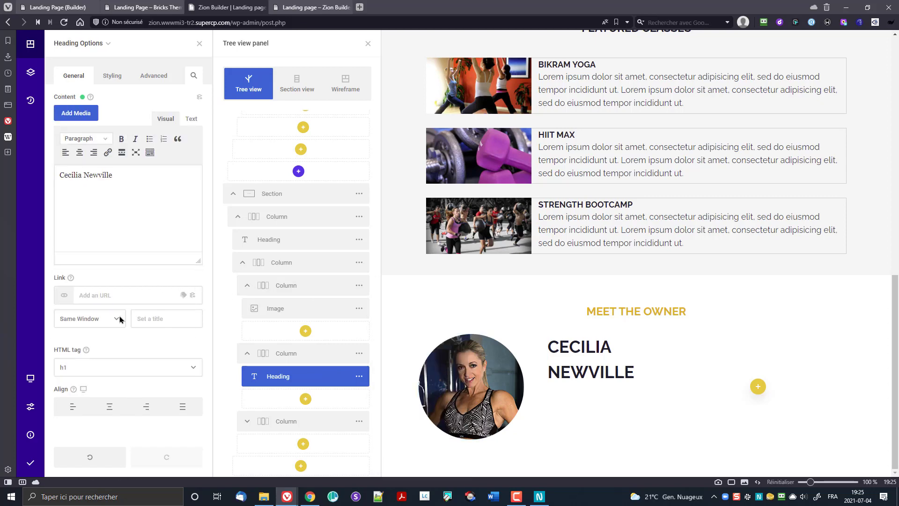
click(87, 373)
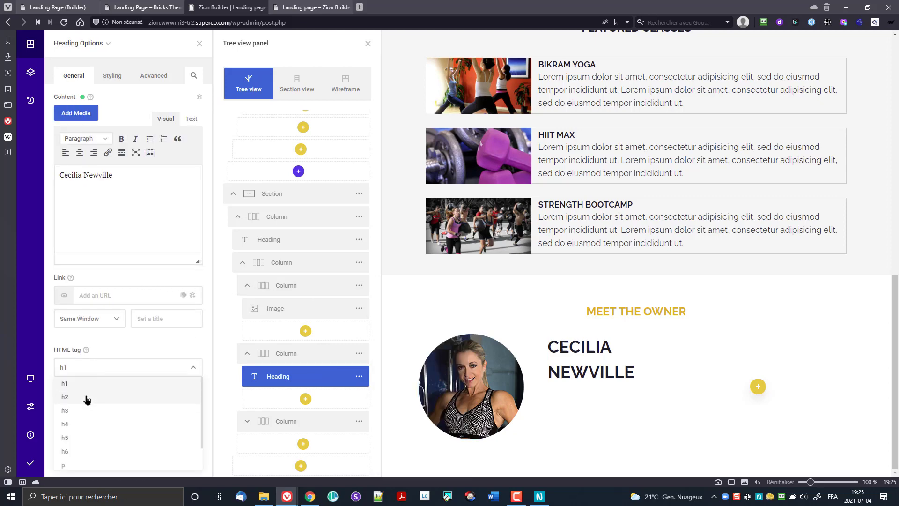
click(88, 410)
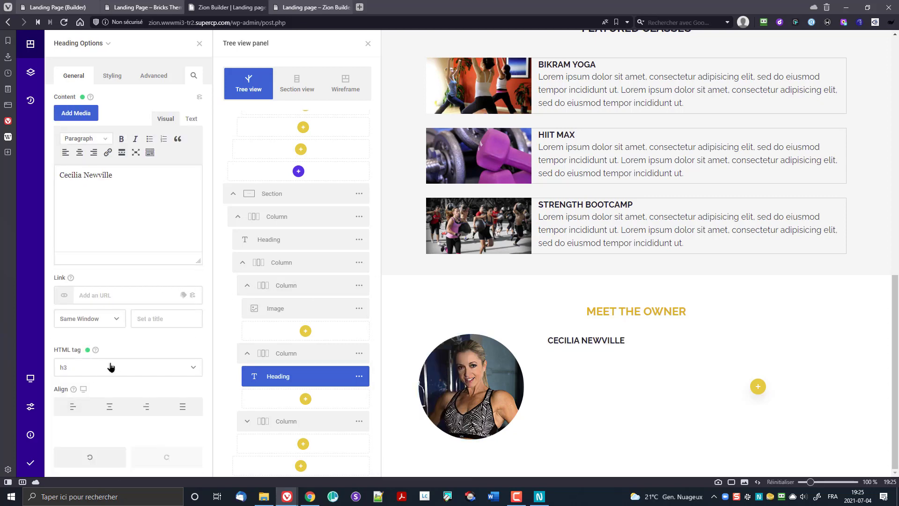
Step: Give the name heading a 24px font size in its wrapper typography
click(120, 78)
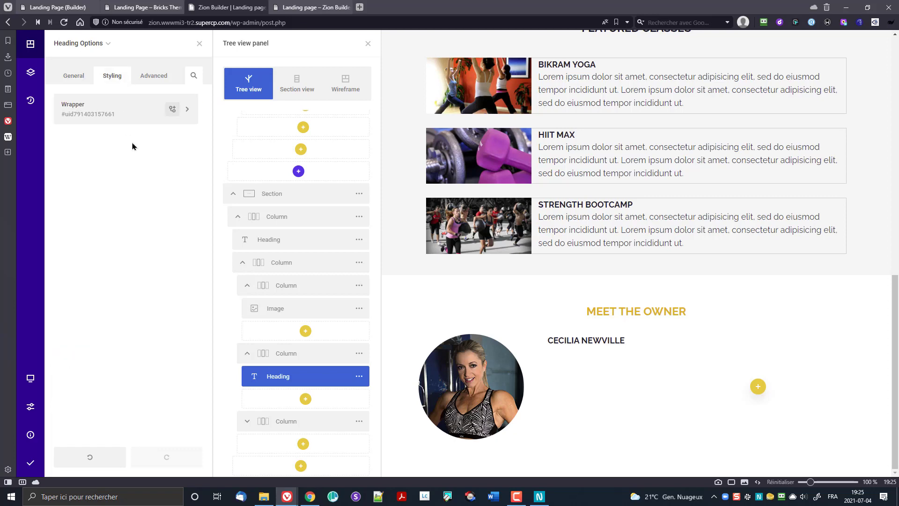
click(126, 115)
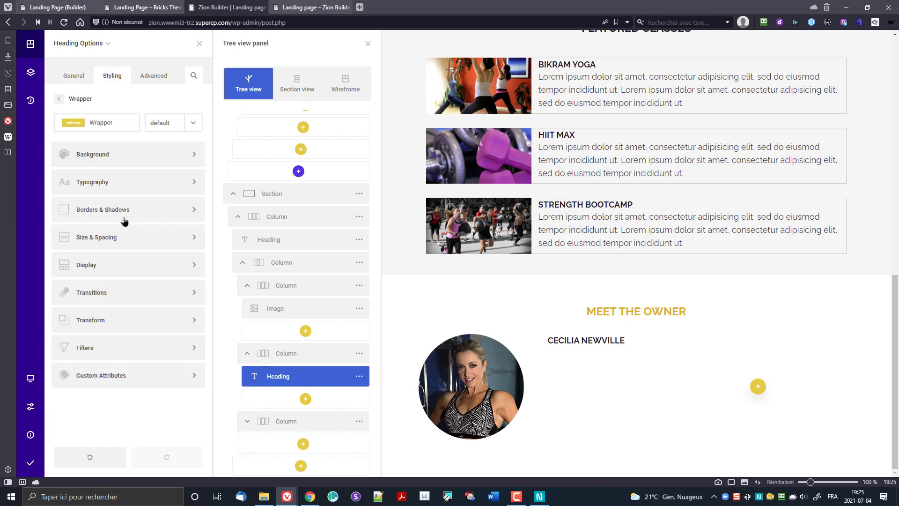
click(126, 194)
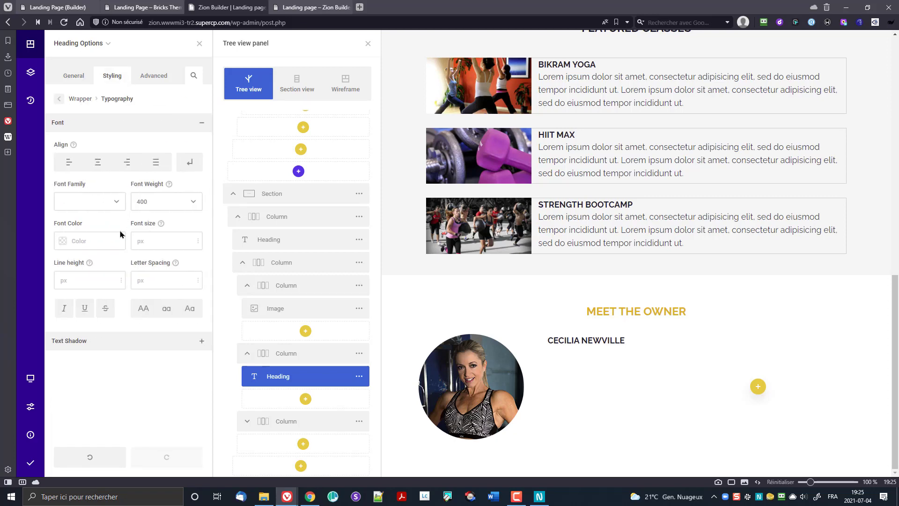
click(161, 246)
text(18)
text(24)
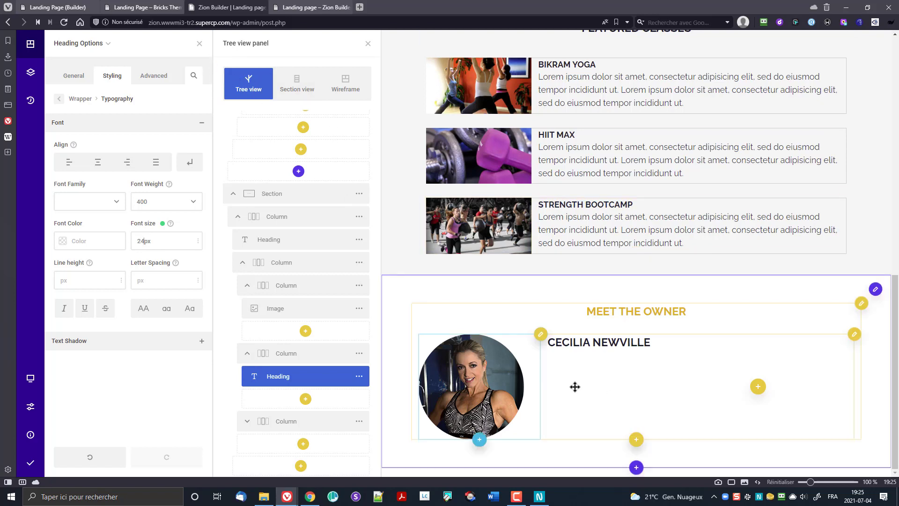
Step: Insert a Text element directly under the owner's name heading
click(613, 352)
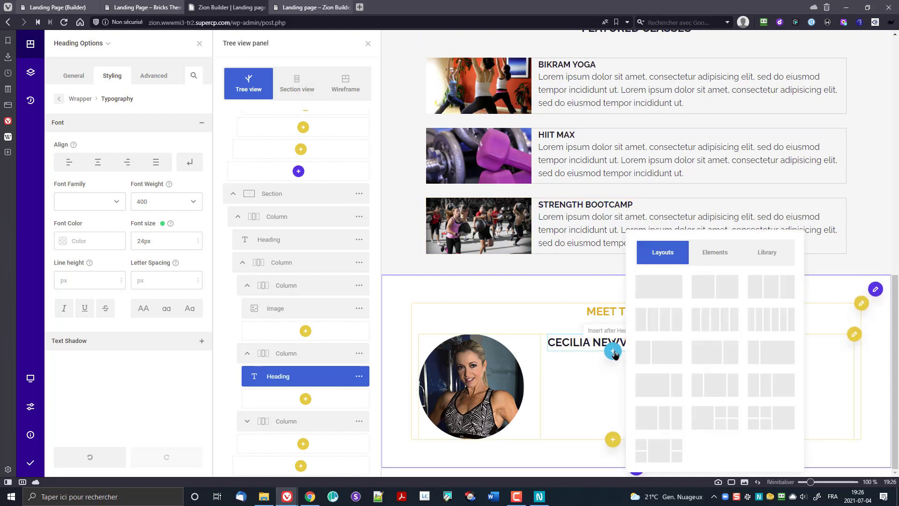
click(707, 263)
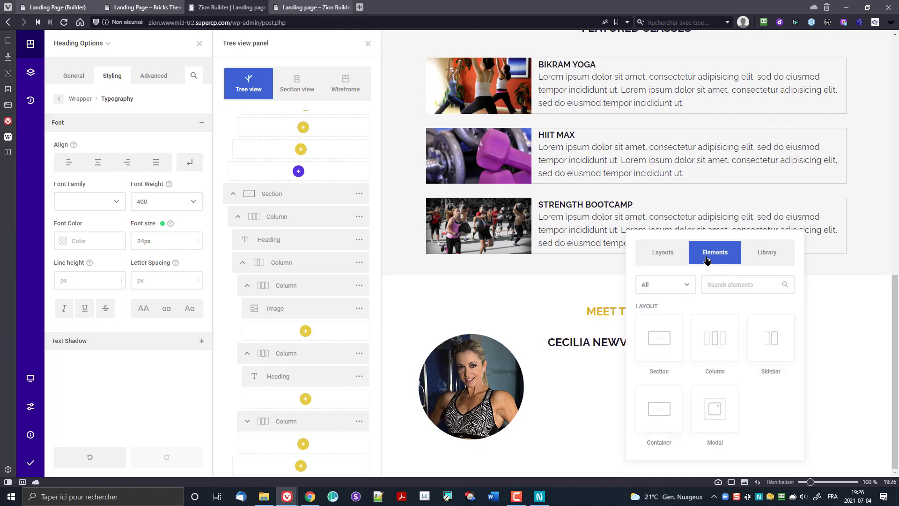
scroll(735, 343, down, 3)
scroll(728, 345, up, 1)
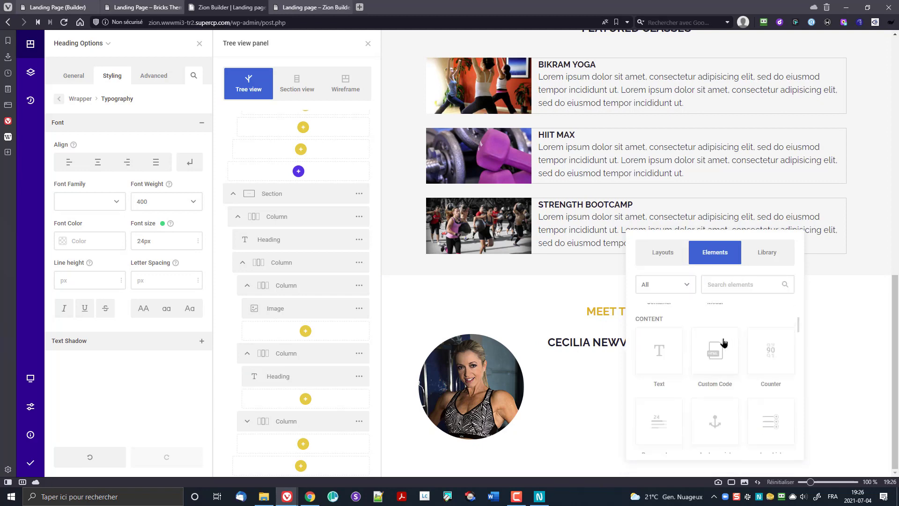
click(660, 358)
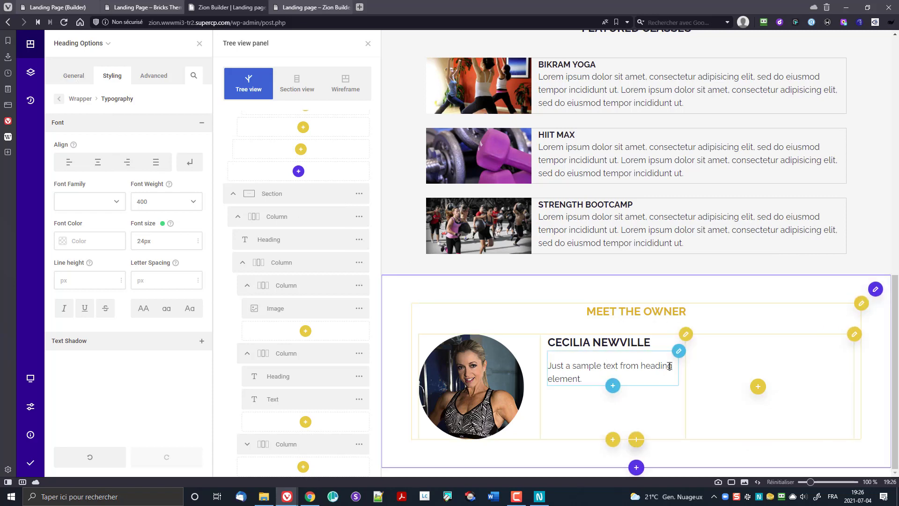
Step: Replace the text element's sample content with a Lorem ipsum bio paragraph
click(679, 352)
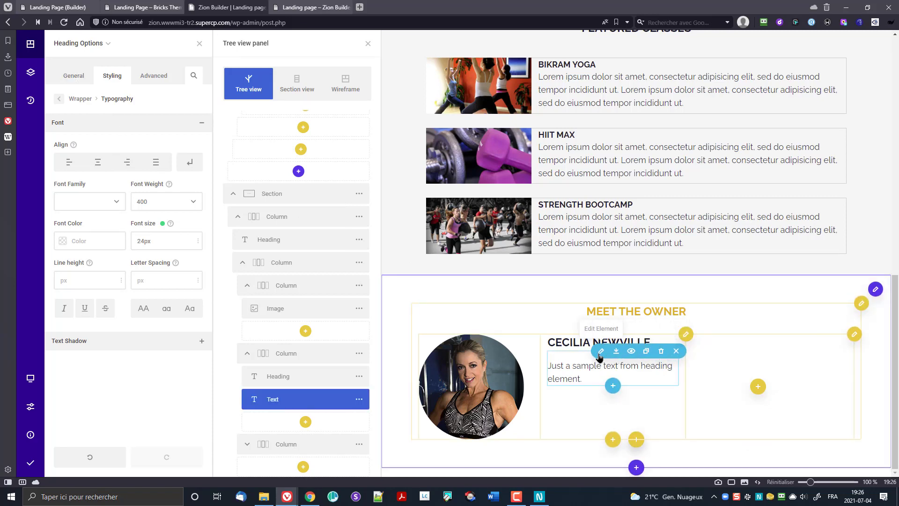
click(148, 221)
key(ctrl+a)
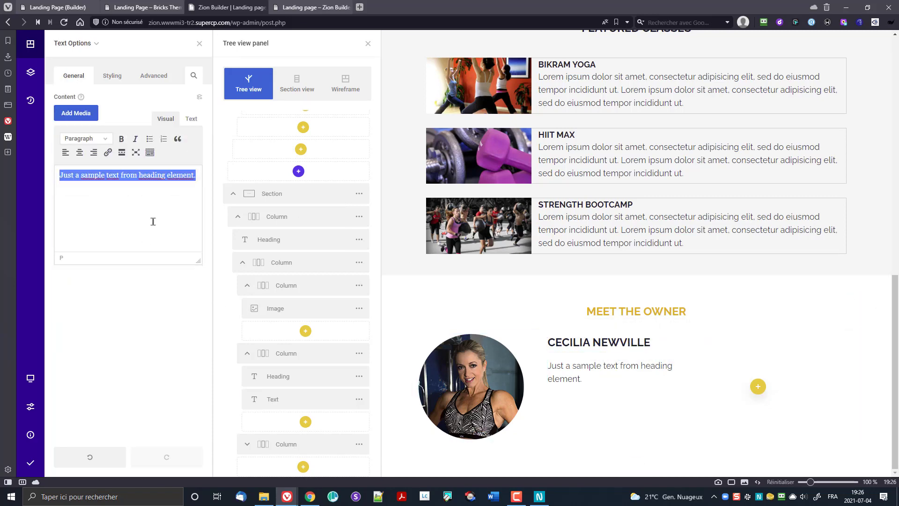
key(ctrl+z)
key(ctrl+shift+v)
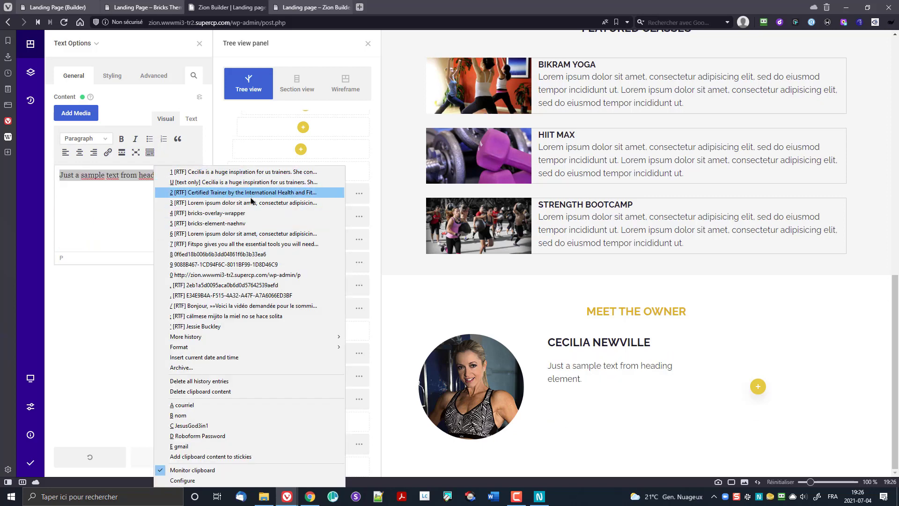
click(253, 203)
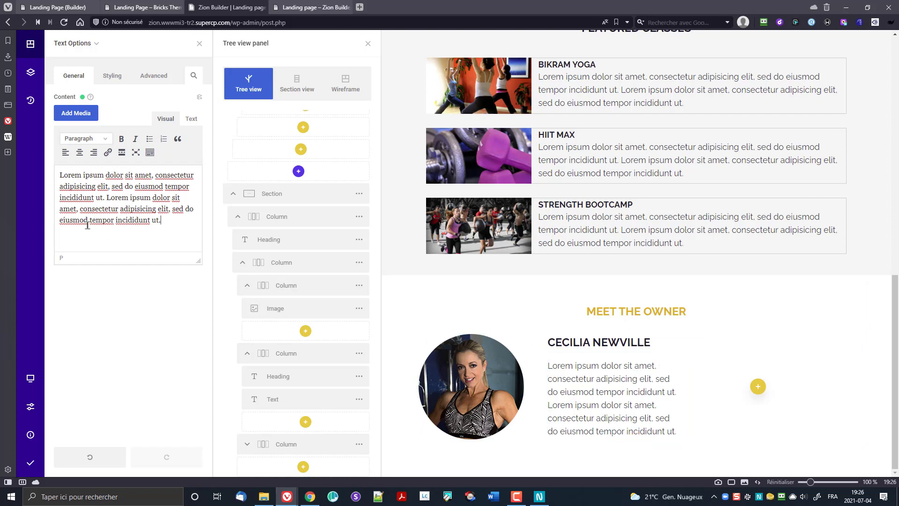
click(111, 75)
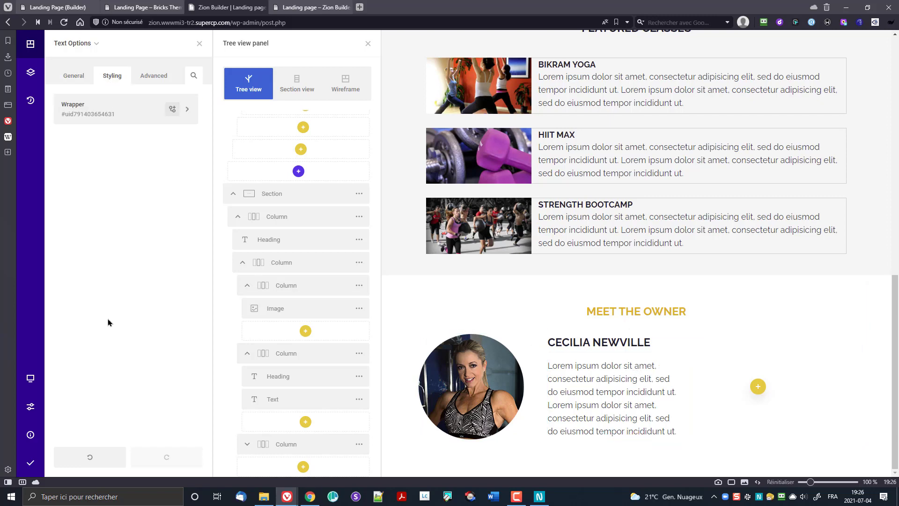
Step: Set the bio paragraph's typography font size to 15px
click(110, 118)
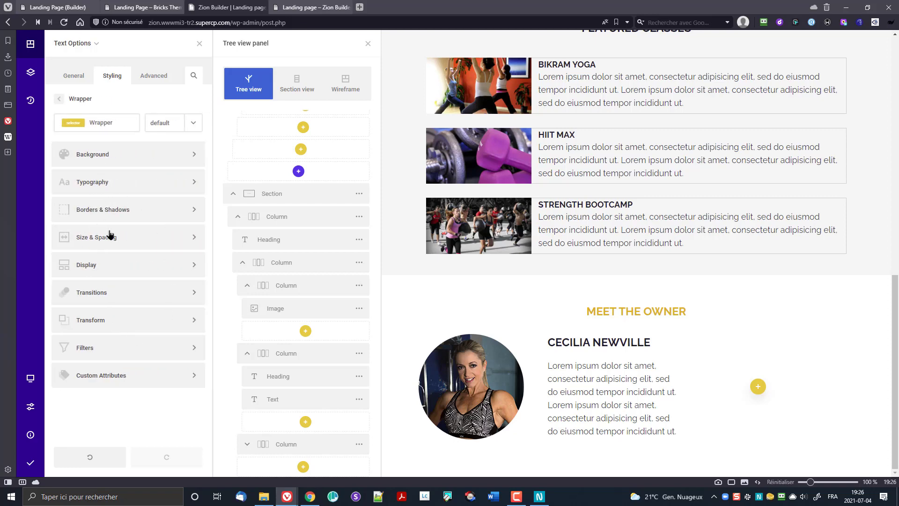
scroll(317, 392, down, 1)
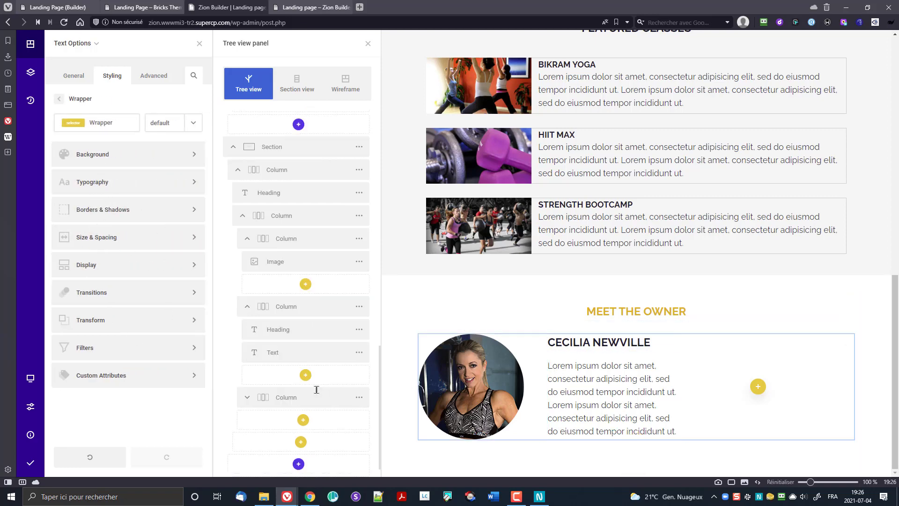
click(343, 356)
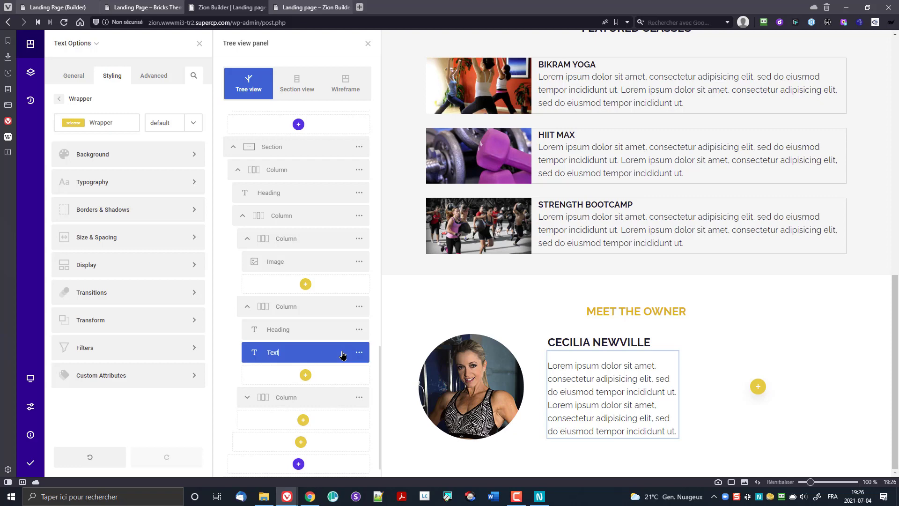
click(359, 353)
click(386, 270)
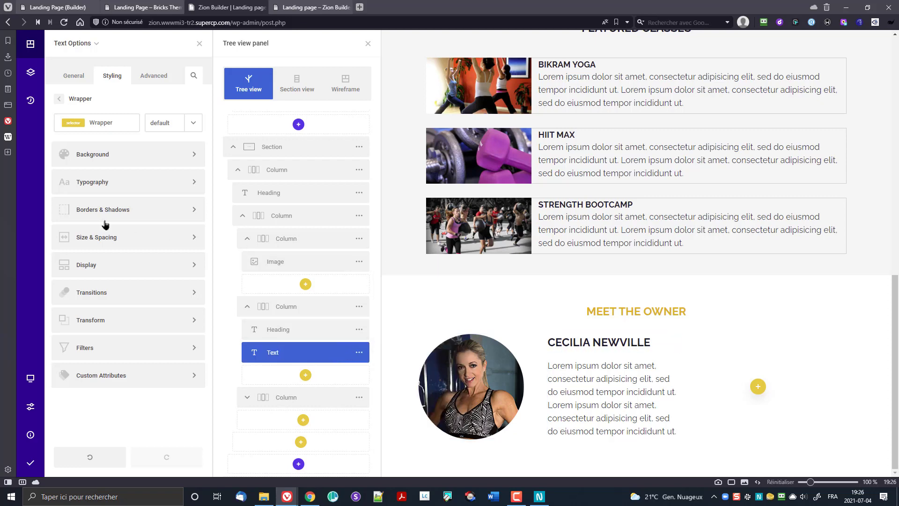
click(96, 184)
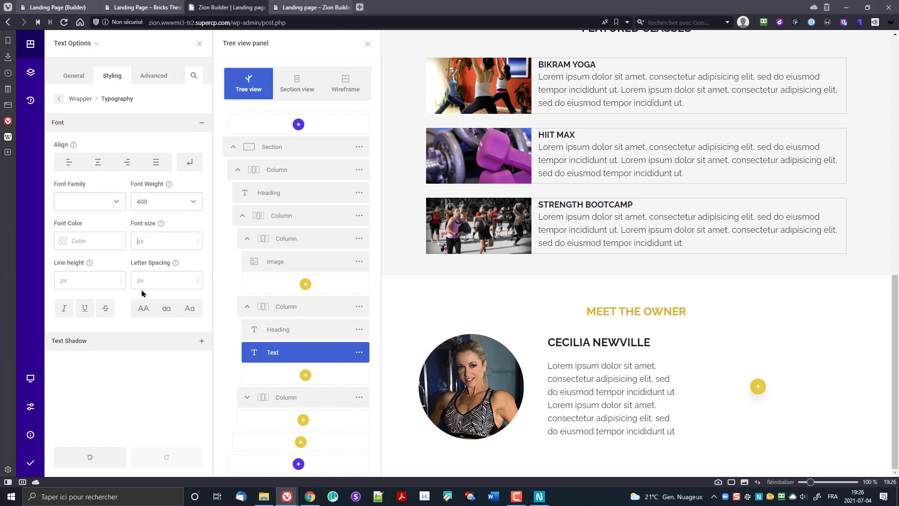
text(15)
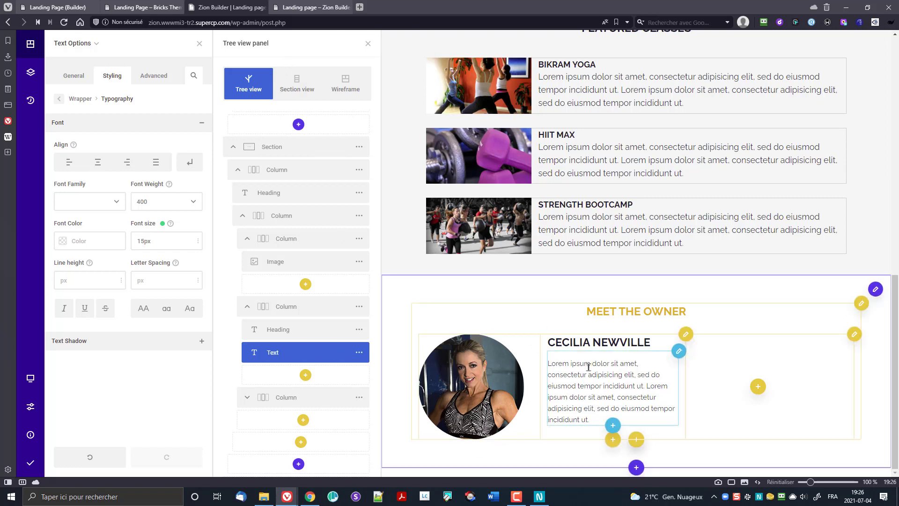
click(612, 425)
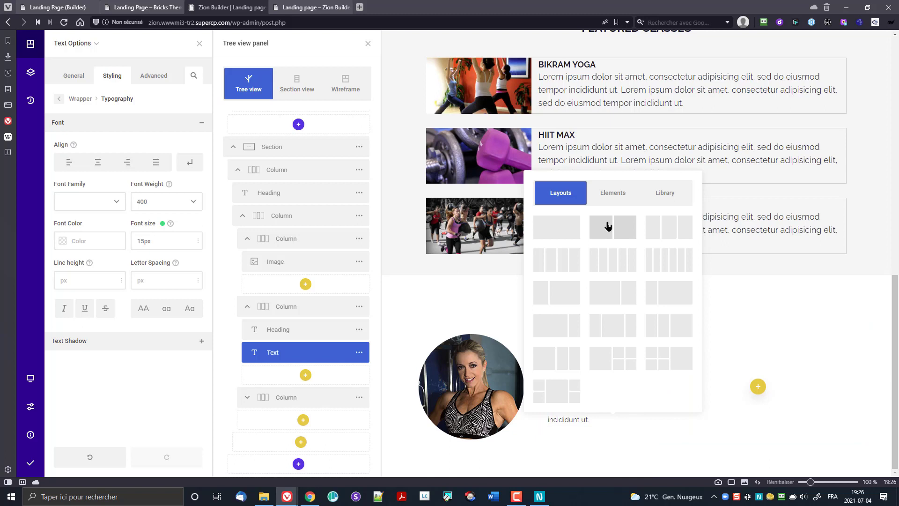
Step: Insert an Image element below the bio paragraph
click(612, 193)
scroll(650, 307, down, 3)
scroll(667, 319, down, 3)
scroll(661, 323, down, 1)
scroll(670, 339, up, 1)
scroll(666, 338, down, 3)
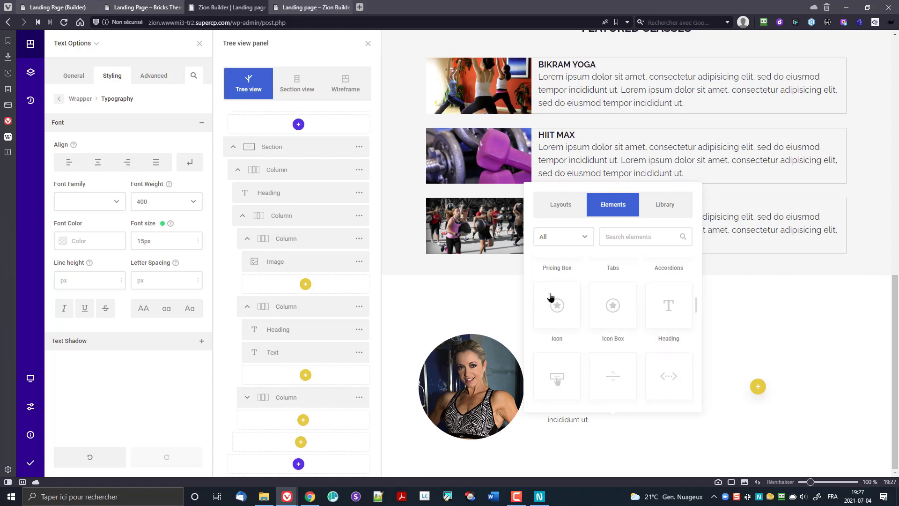
scroll(661, 304, up, 5)
scroll(662, 303, up, 1)
text(image)
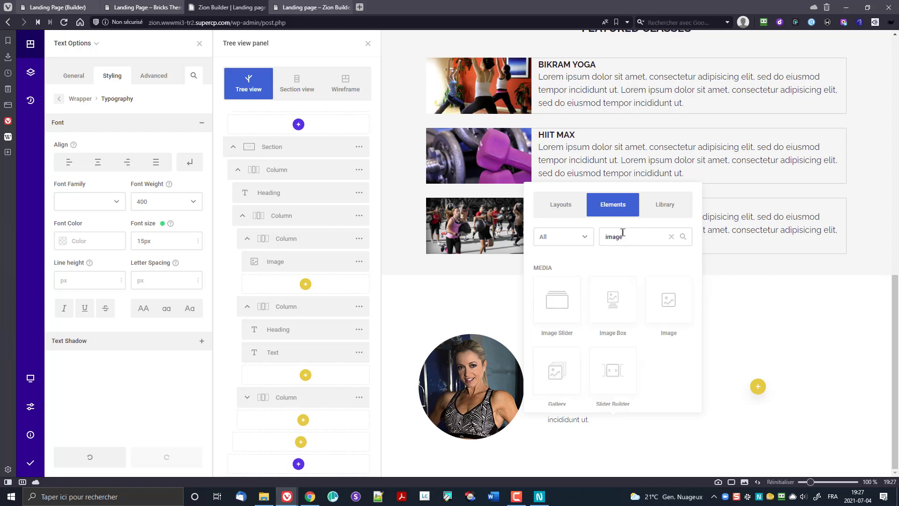
click(680, 300)
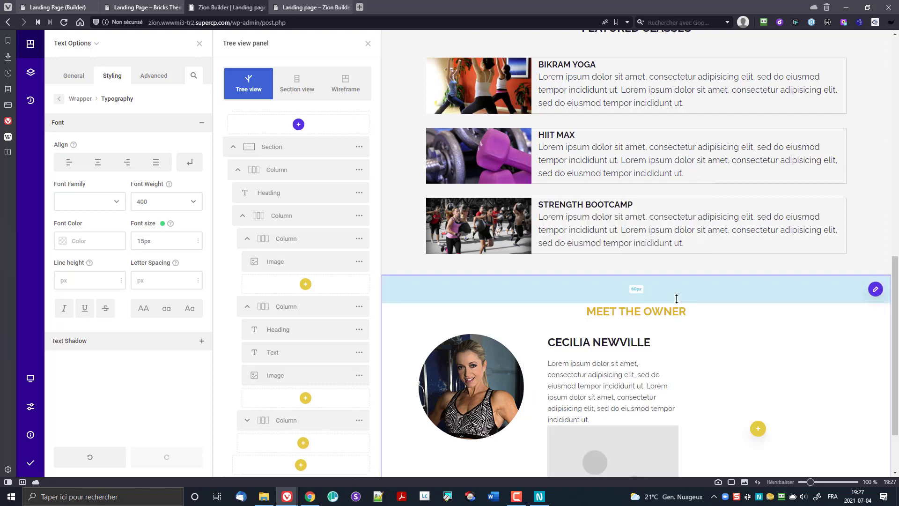
Step: Set the image to the gold award badge picture from the Media Library
scroll(575, 314, down, 2)
click(592, 391)
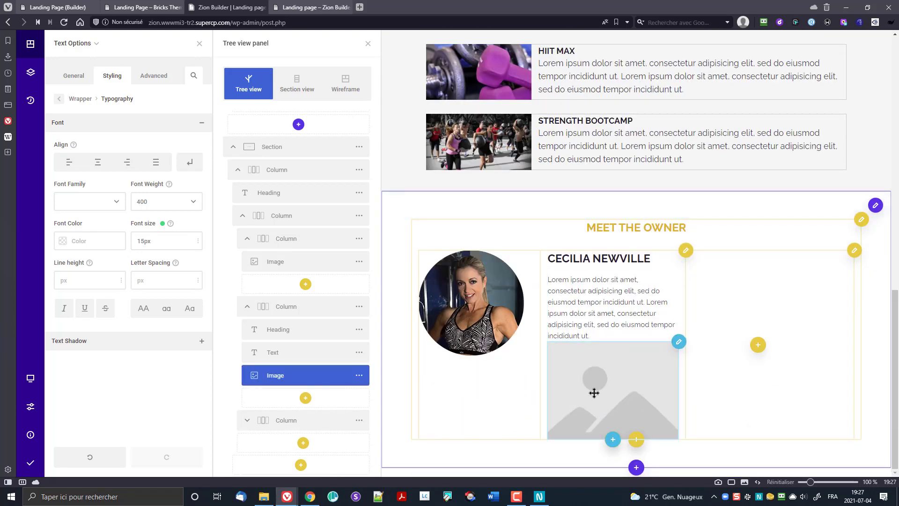
click(103, 172)
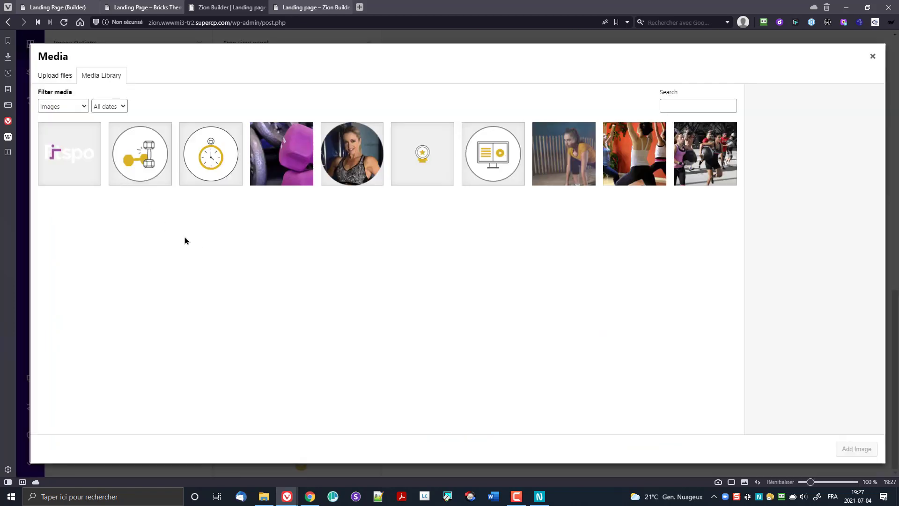
click(403, 162)
click(856, 449)
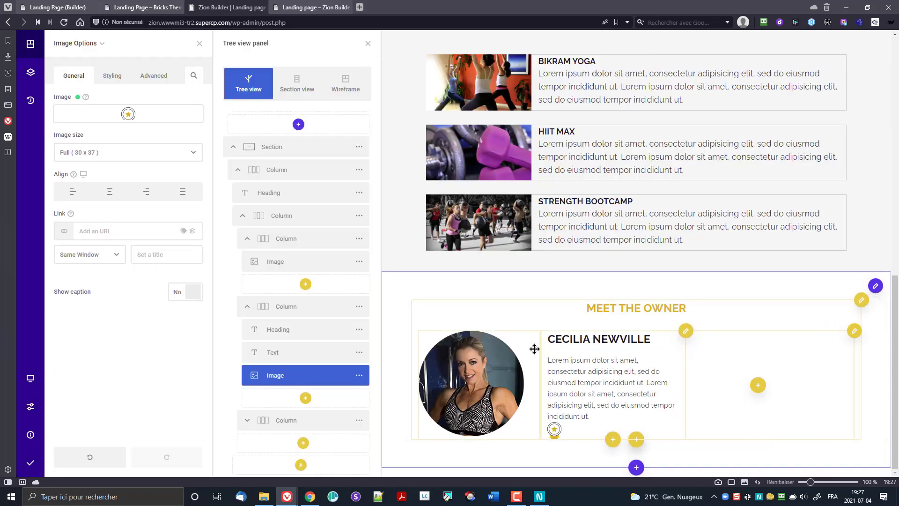
click(573, 399)
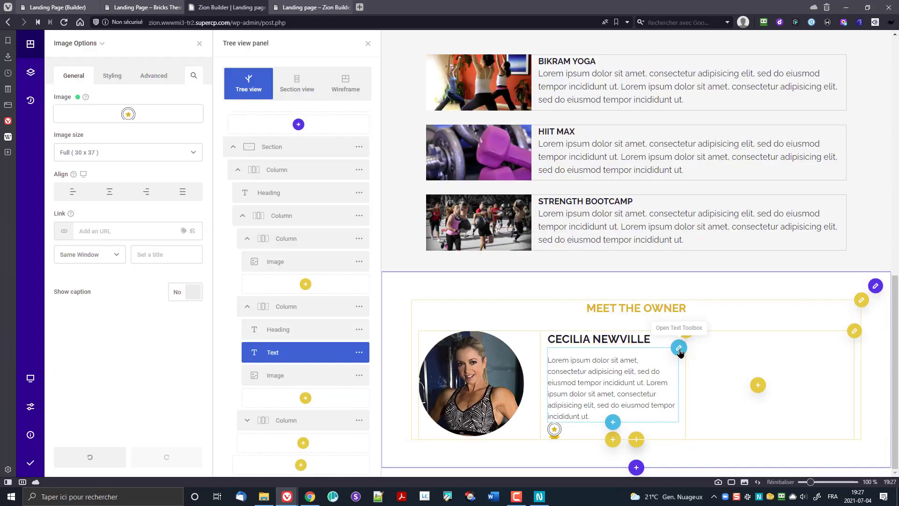
Step: Give the bio paragraph 22px of bottom spacing, then add an element after the badge
click(359, 352)
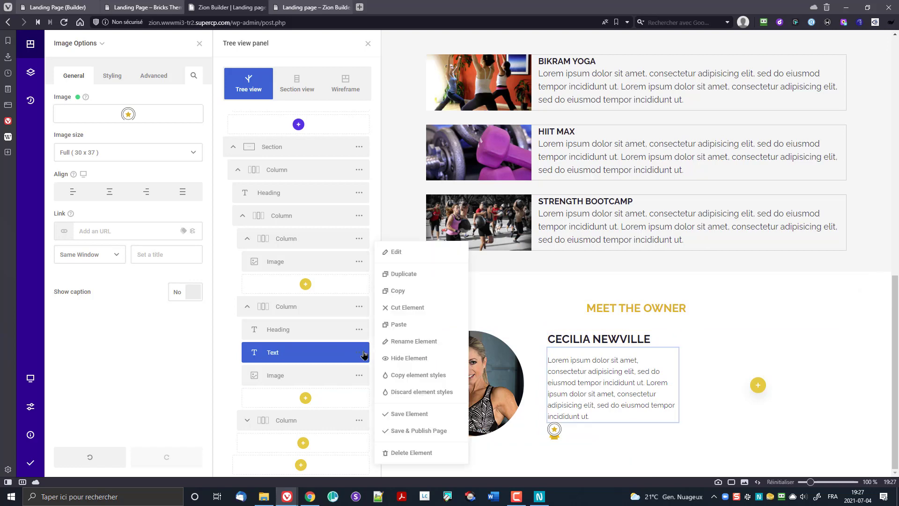
click(384, 253)
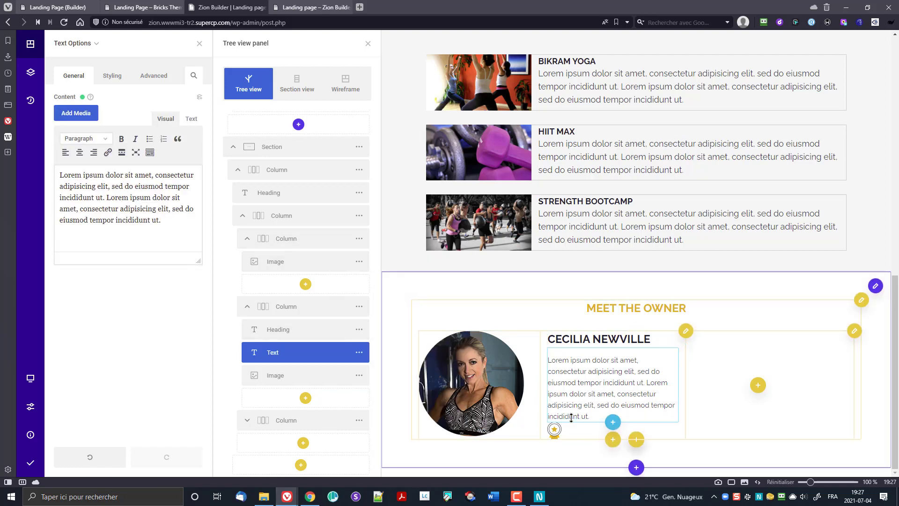
drag(572, 418, 588, 425)
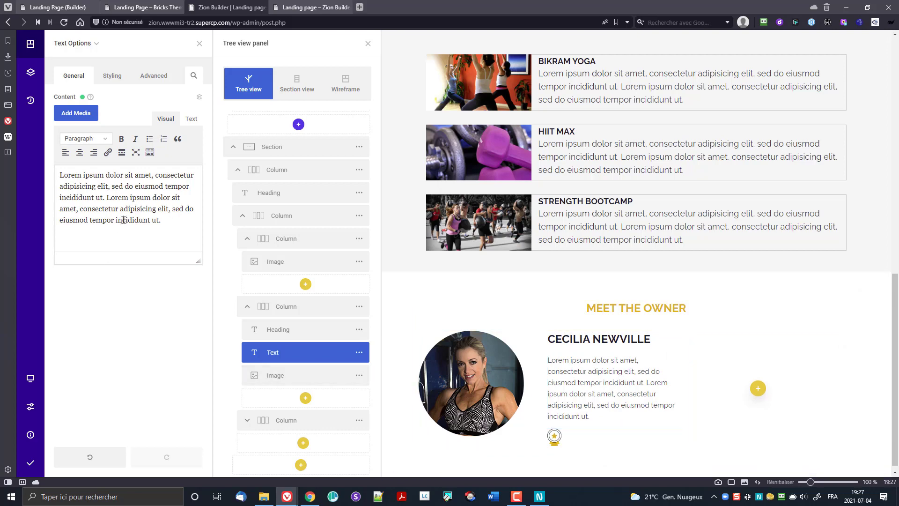
click(303, 377)
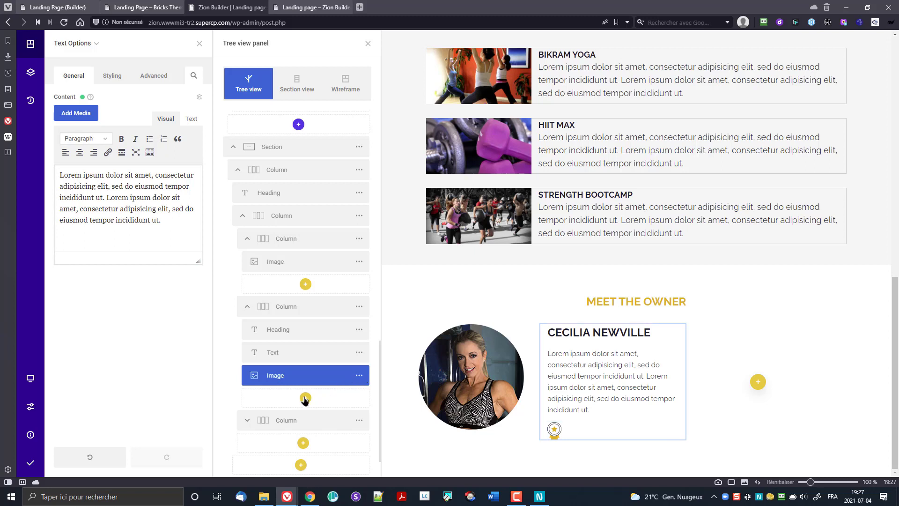
click(305, 399)
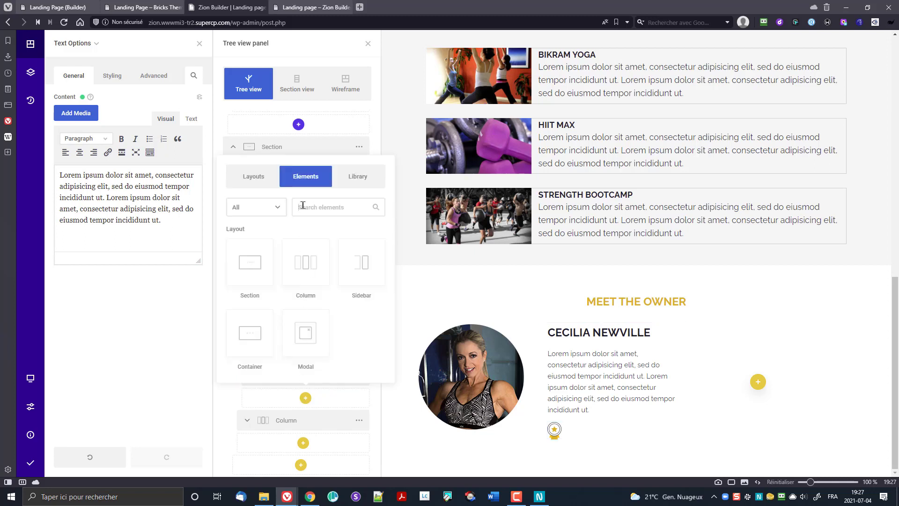
Step: Add a Text element under the badge reading 'Certified Trainer by the International Health and Fitness Committee'
text(te)
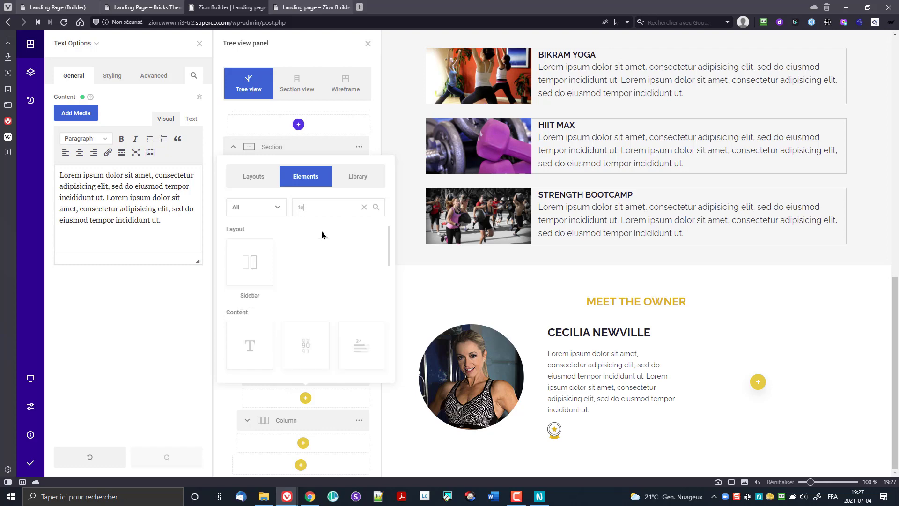
click(241, 342)
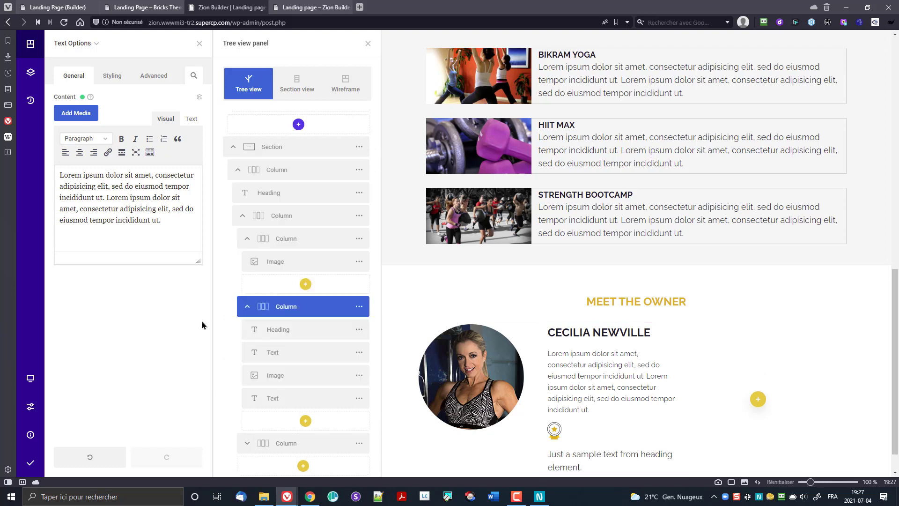
click(257, 399)
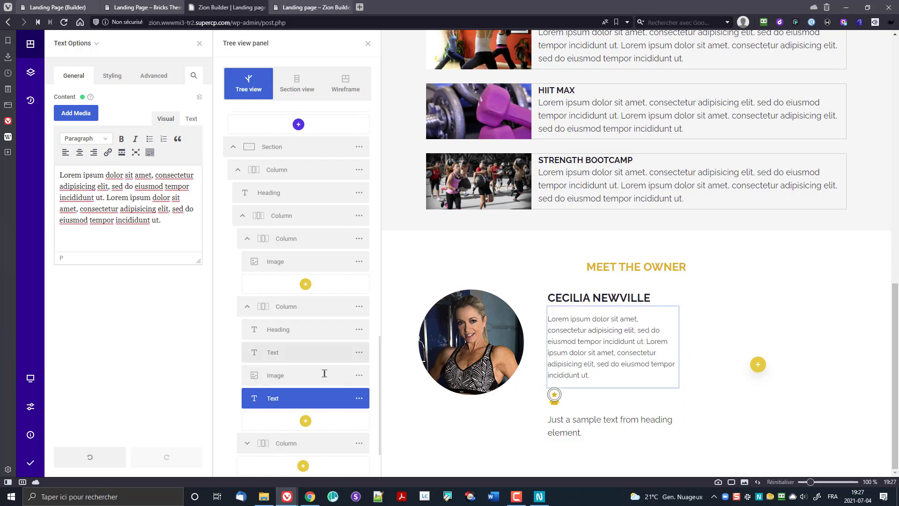
click(359, 398)
click(334, 206)
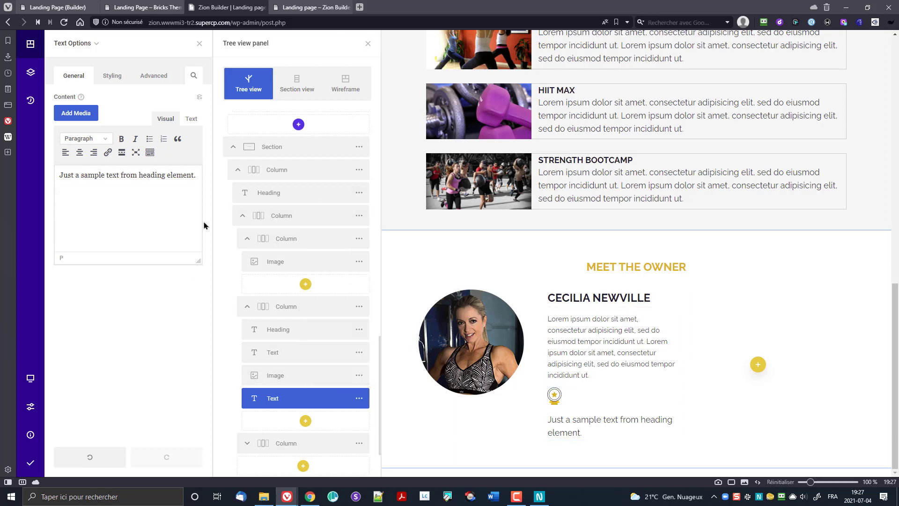
key(ctrl+a)
key(ctrl+shift+v)
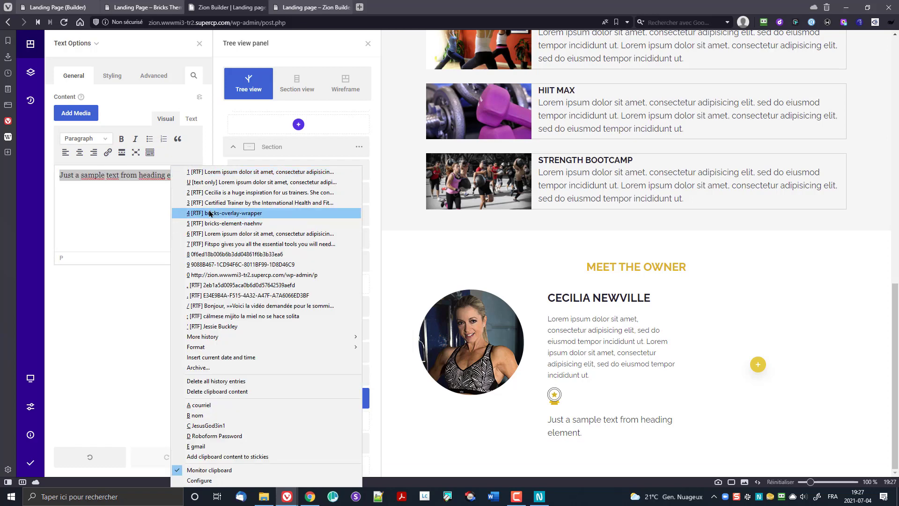
click(253, 203)
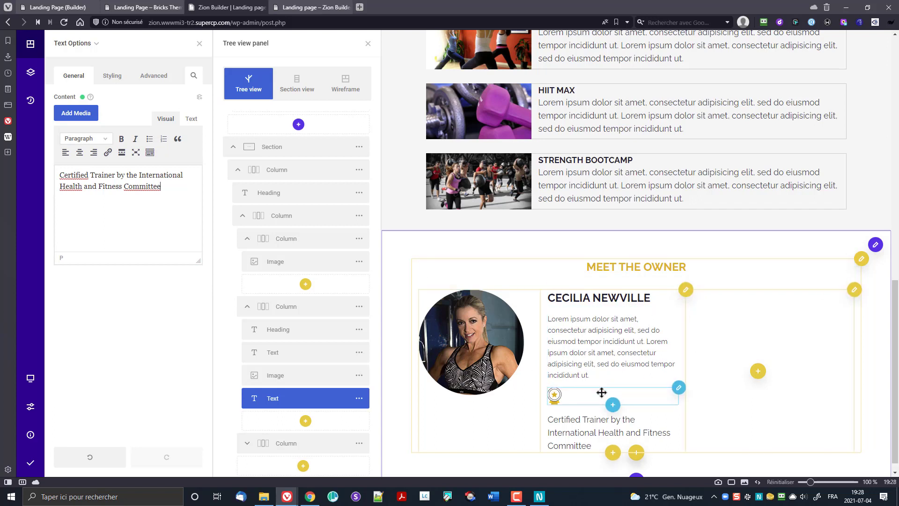
click(293, 357)
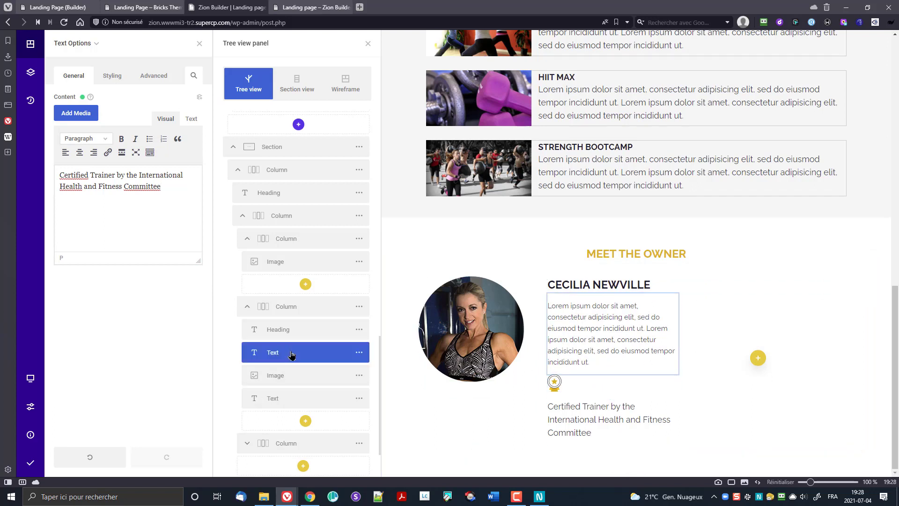
Step: Add a Container below the bio and move the badge image and certification text into it
click(359, 354)
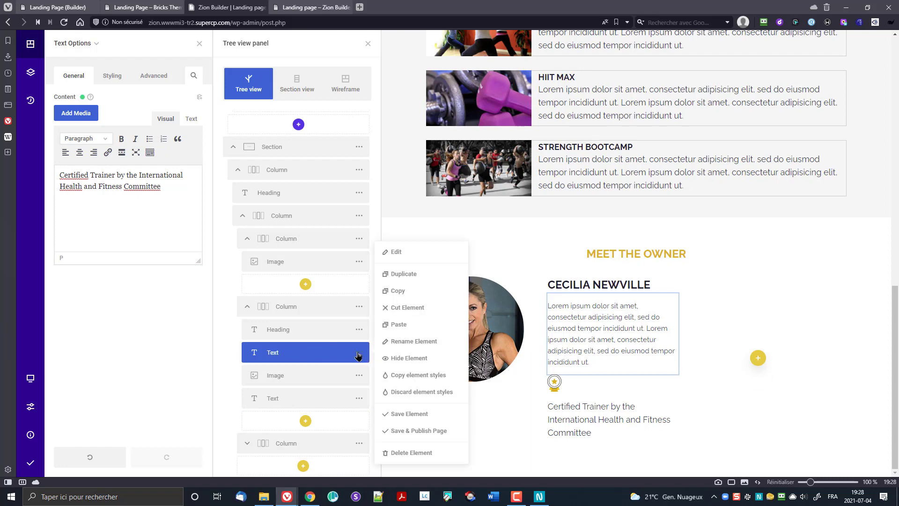
click(305, 421)
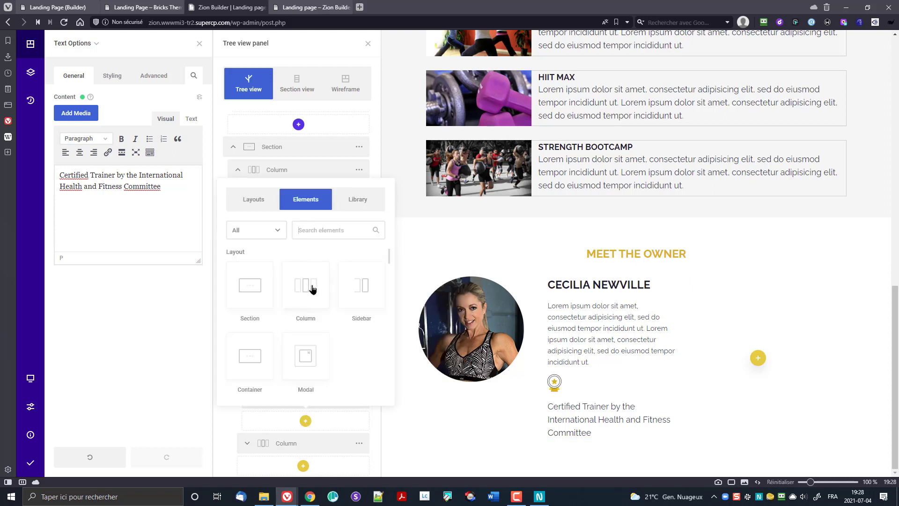
click(257, 356)
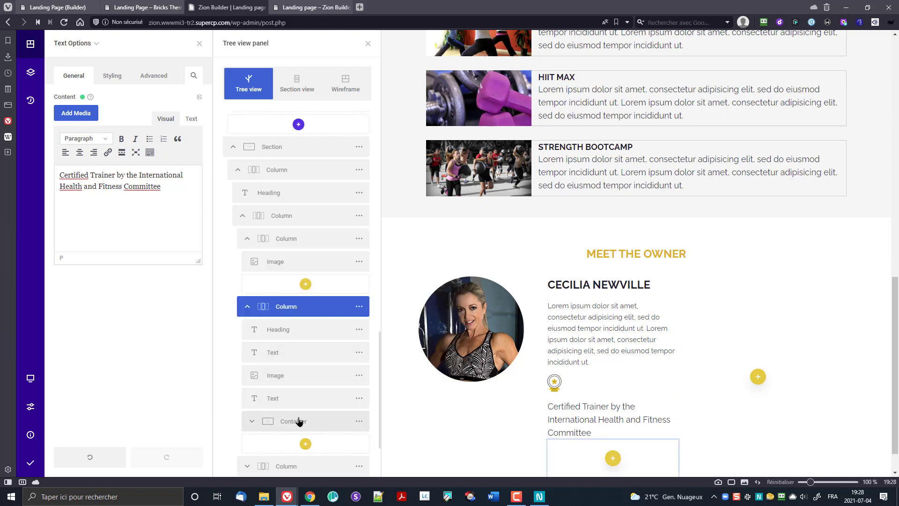
drag(291, 421, 297, 364)
drag(298, 401, 314, 387)
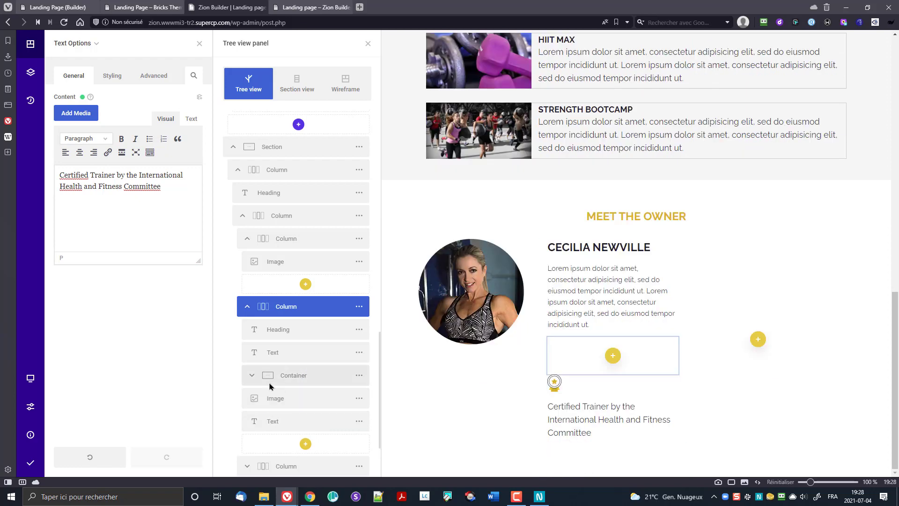
click(252, 375)
drag(274, 419, 293, 394)
drag(281, 443, 287, 429)
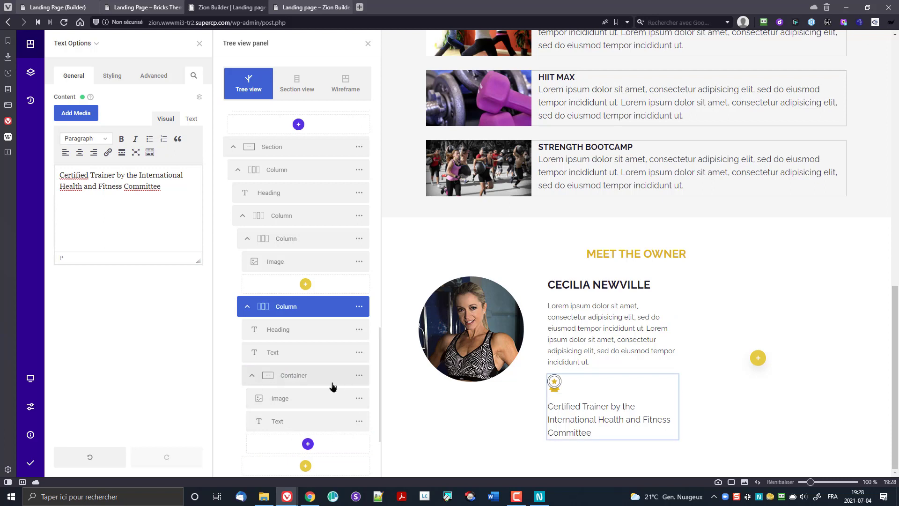
Step: Set the badge container's flex direction to horizontal so badge and text sit side by side
click(305, 379)
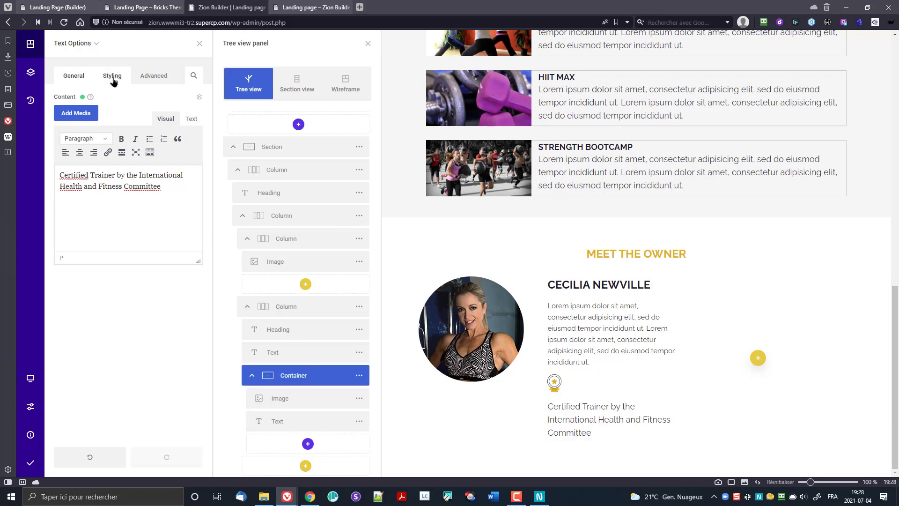
click(363, 377)
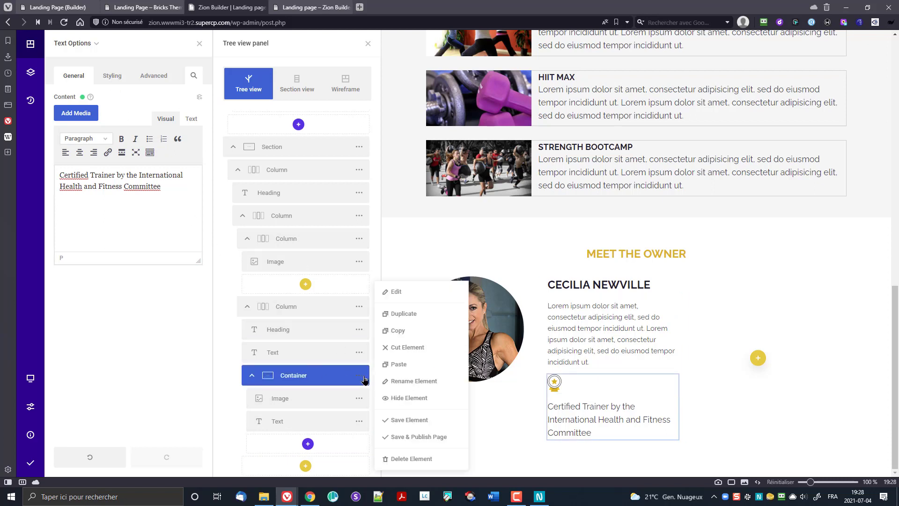
click(398, 292)
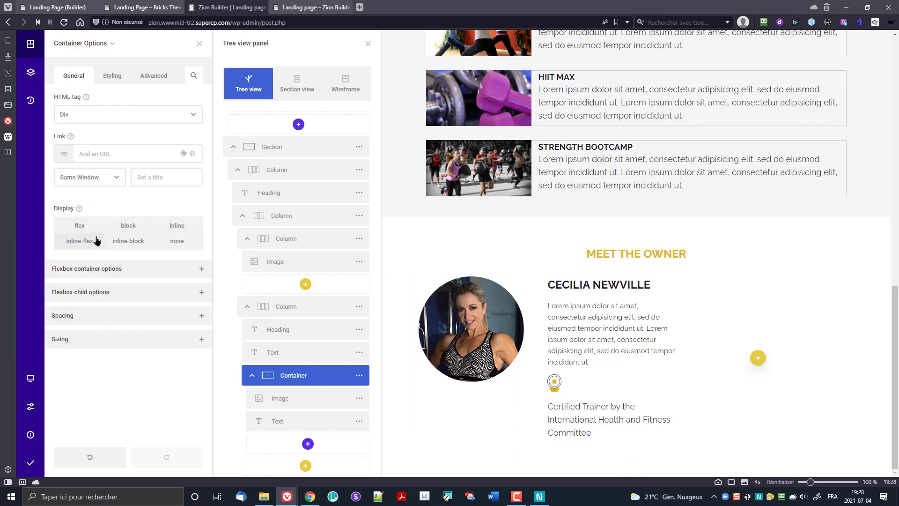
click(109, 269)
scroll(134, 323, down, 2)
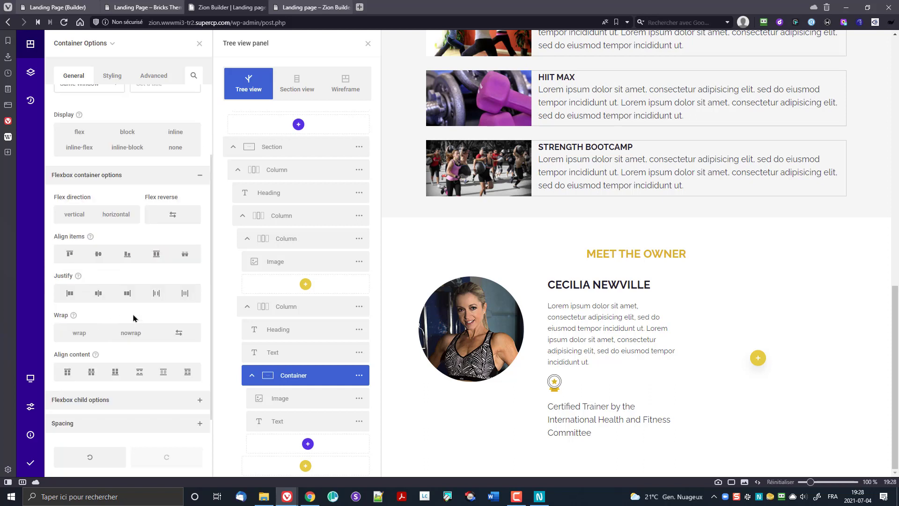
click(113, 215)
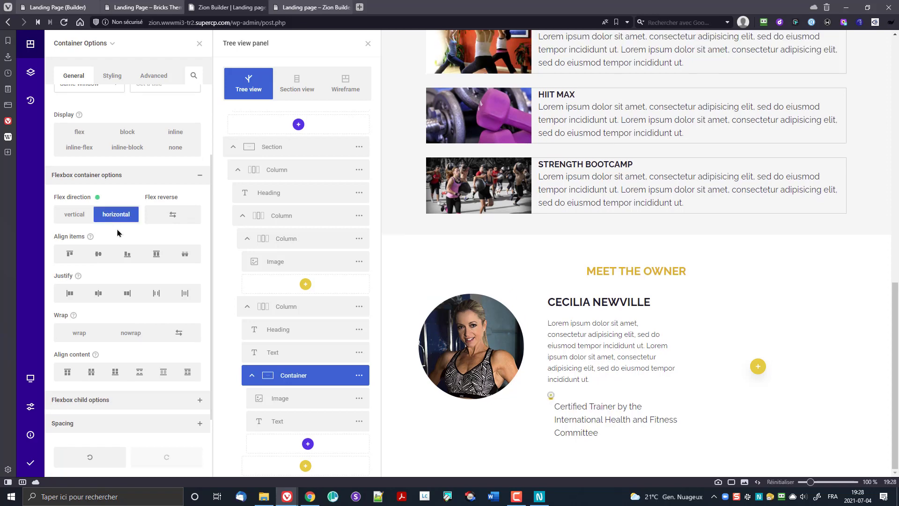
click(98, 199)
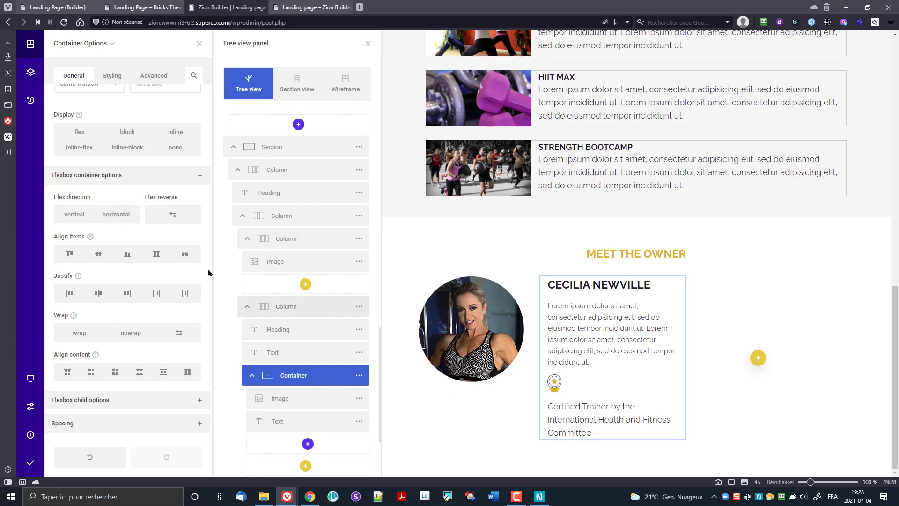
mouse_move(107, 52)
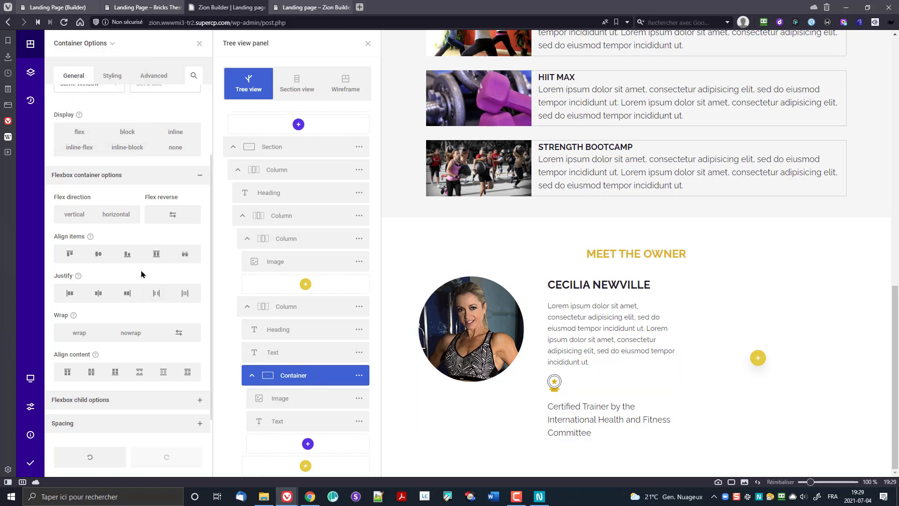
click(78, 216)
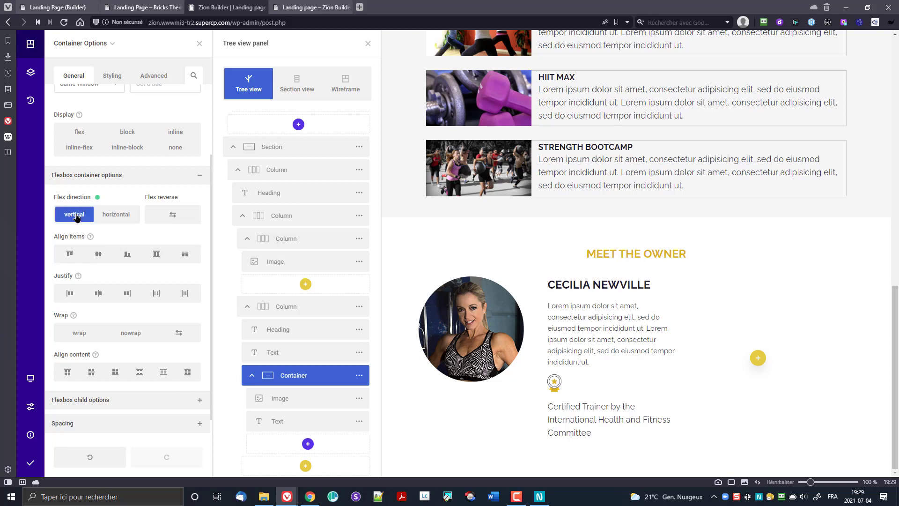
click(112, 216)
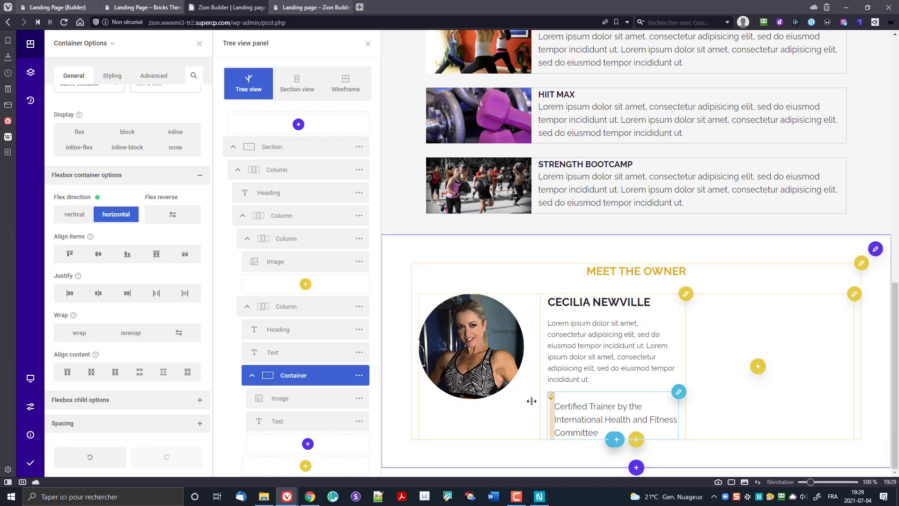
click(301, 401)
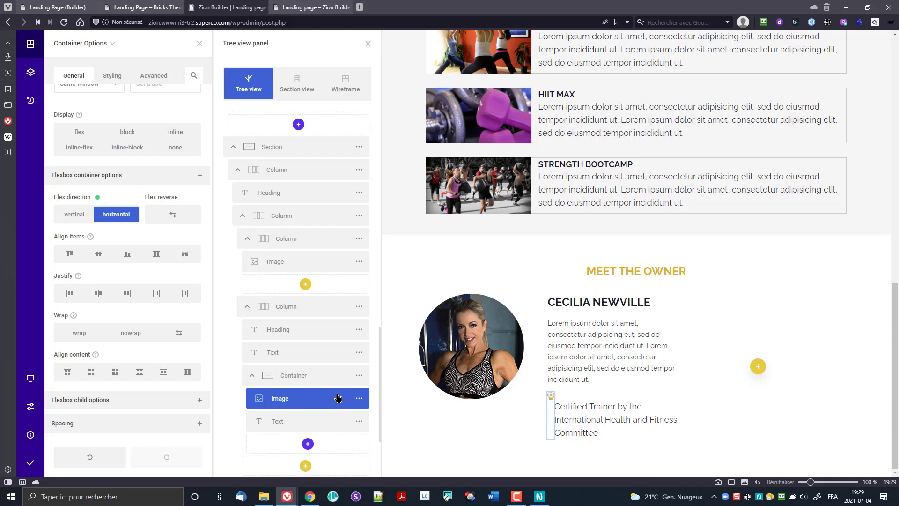
Step: Select the badge image in the hierarchy and bring up its Size & Spacing styling
click(88, 52)
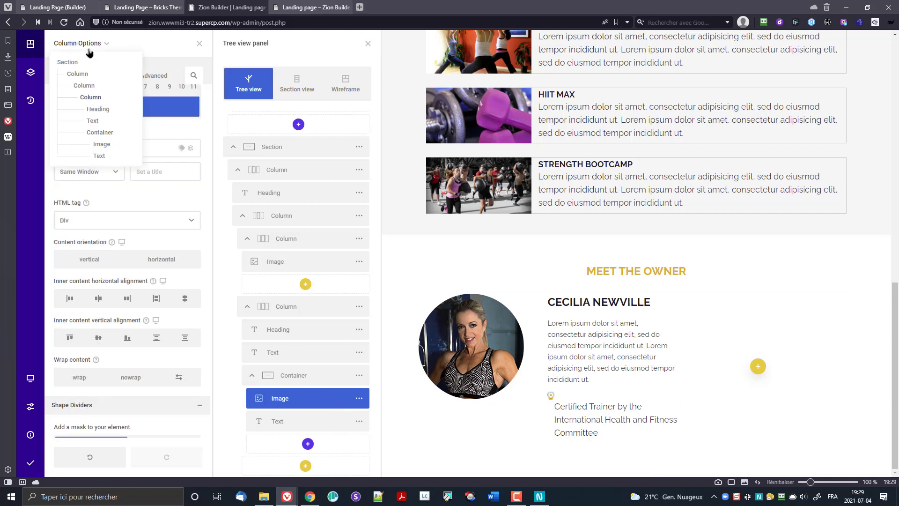
click(90, 52)
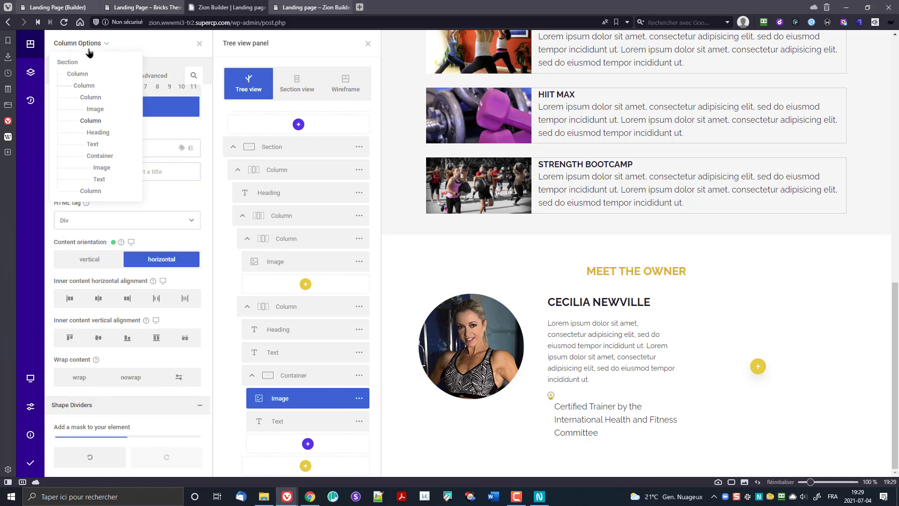
click(103, 168)
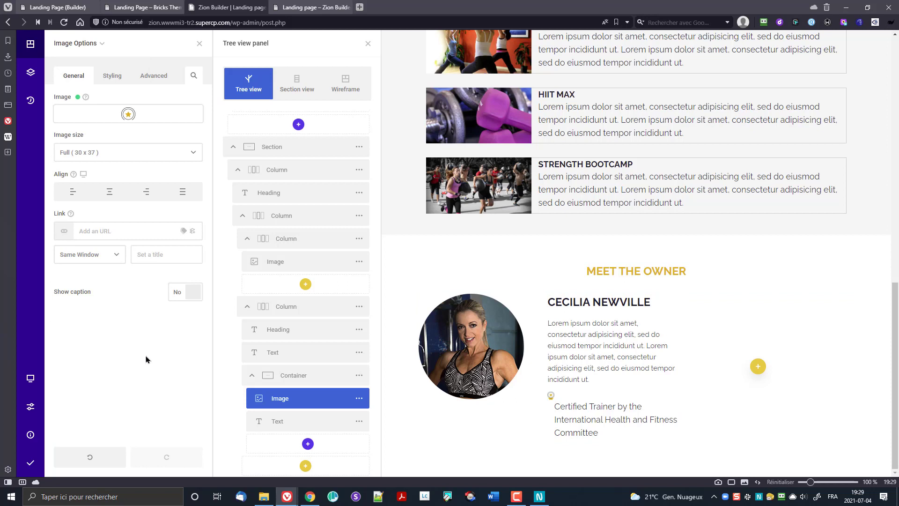
click(112, 75)
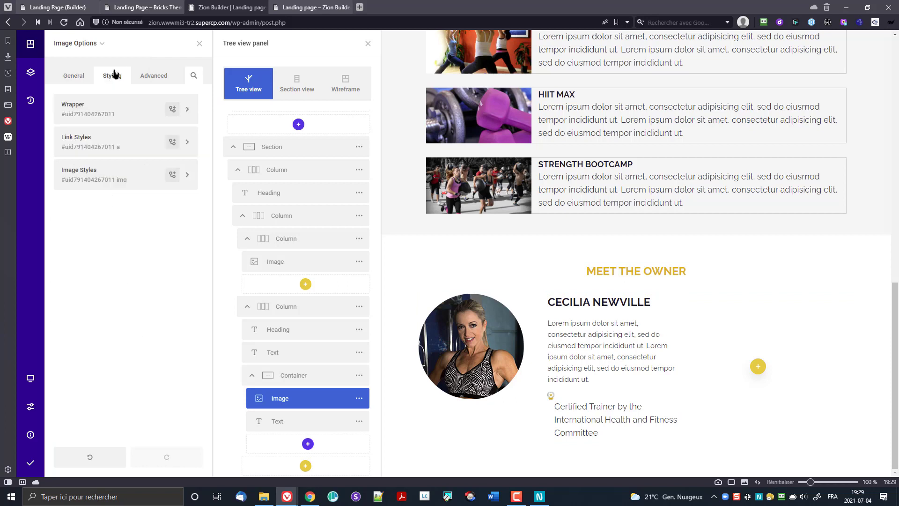
click(108, 180)
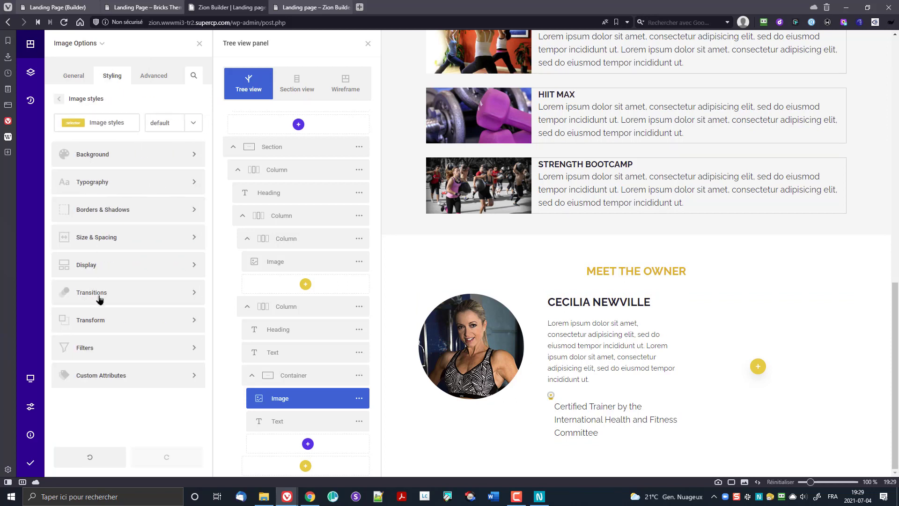
click(119, 246)
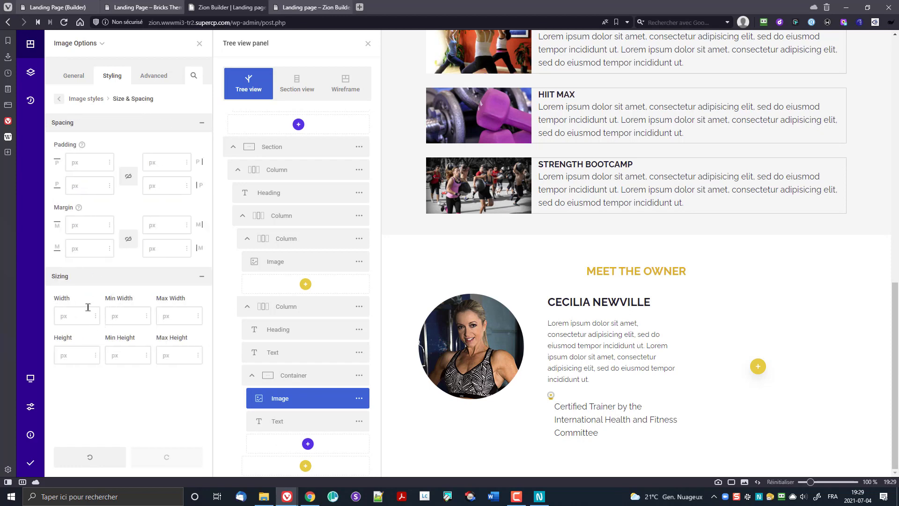
Step: Set the badge image width to 85px and remove its right margin
text(30)
key(Up)
key(Up)
key(Up)
key(Up)
key(Up)
key(Up)
key(Up)
key(Up)
key(Up)
key(Up)
key(Up)
key(Up)
key(Up)
key(Up)
key(Up)
key(Up)
key(Up)
key(Up)
key(Up)
key(Up)
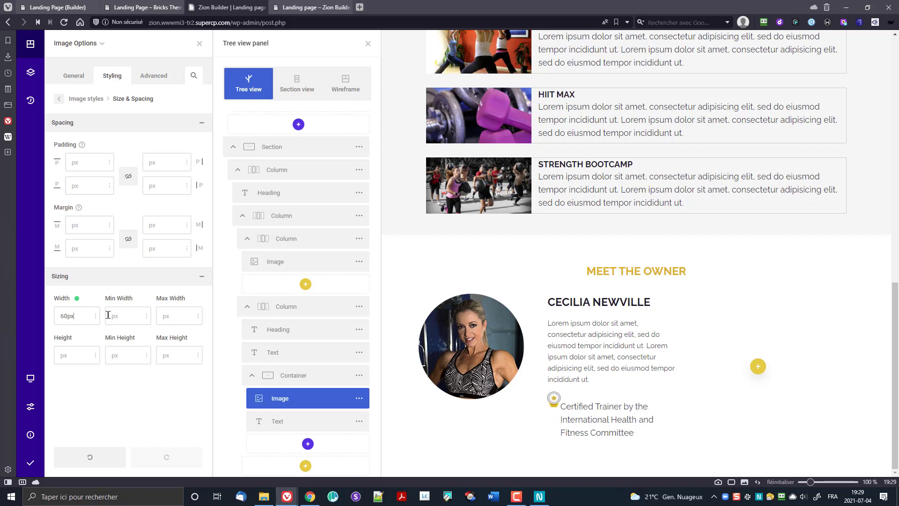
key(Up)
key(Up)
key(Up)
key(Up)
key(Up)
key(Up)
key(Up)
key(Up)
key(Up)
key(Up)
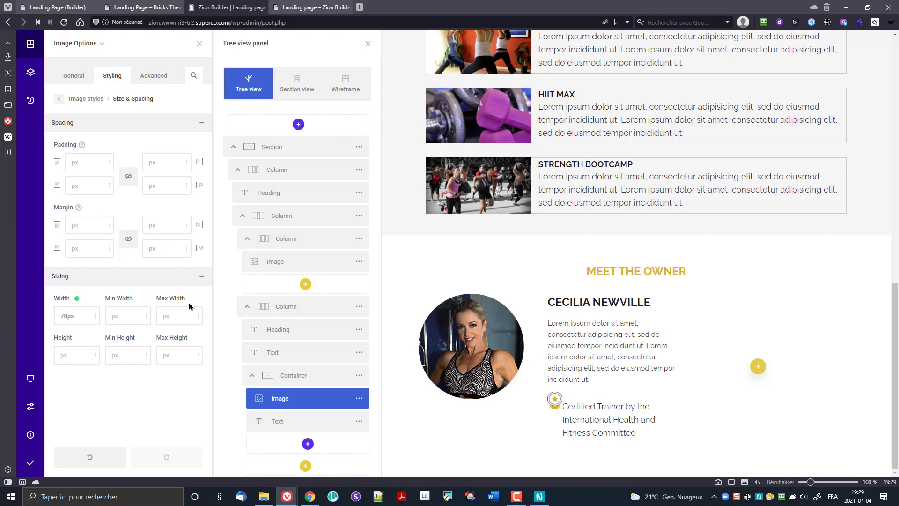
text(5)
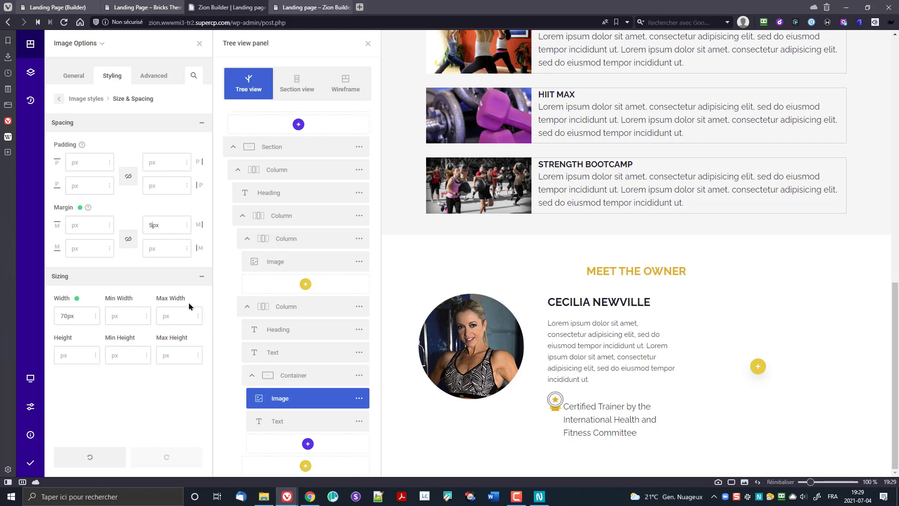
text(10)
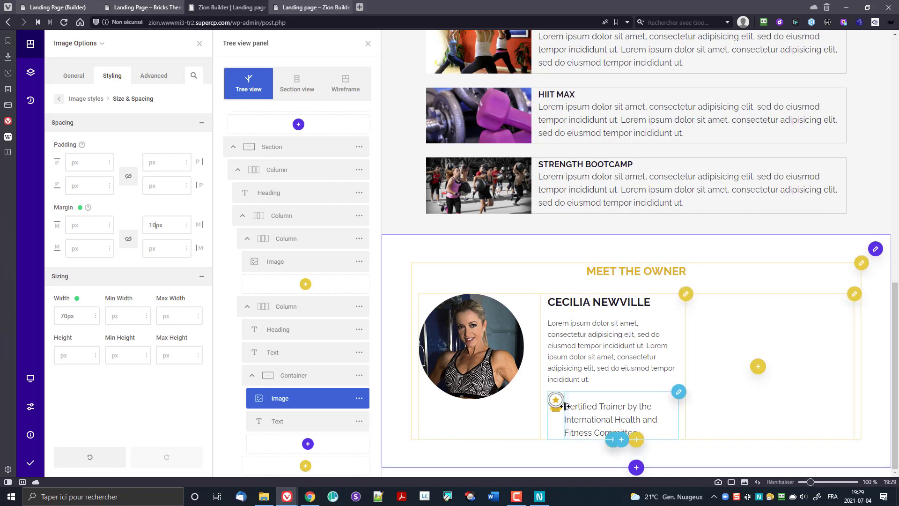
drag(563, 407, 572, 406)
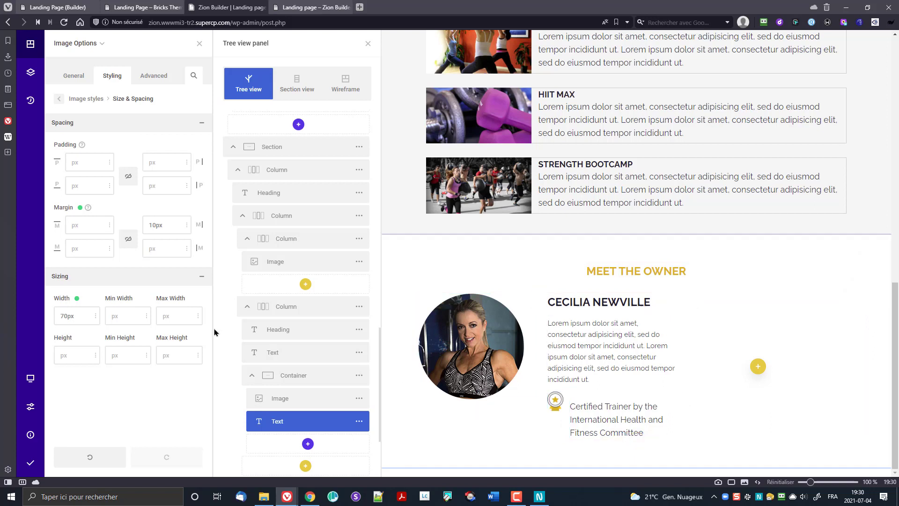
click(80, 207)
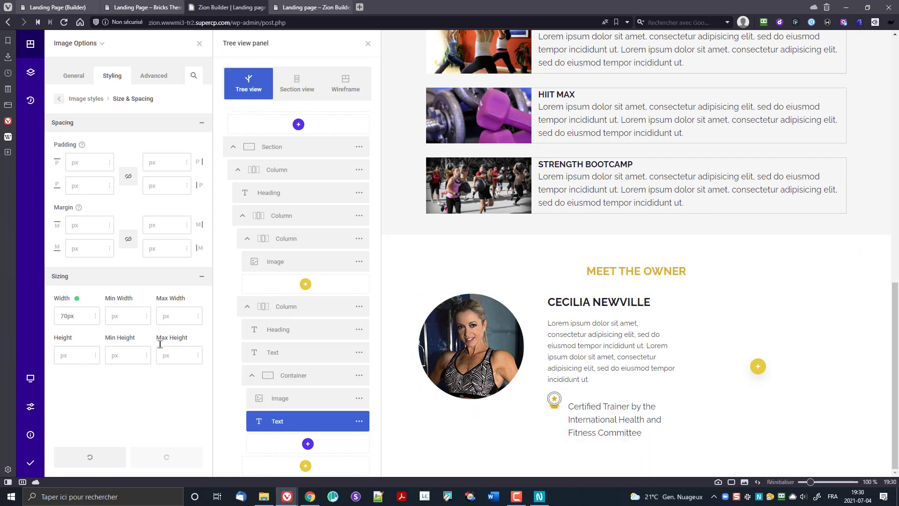
key(Up)
key(Up)
key(Up)
key(Up)
key(Up)
key(Up)
key(Up)
key(Up)
key(Up)
key(Up)
key(Up)
key(Up)
key(Up)
key(Up)
key(Up)
key(Up)
key(Up)
key(Up)
key(Up)
key(Up)
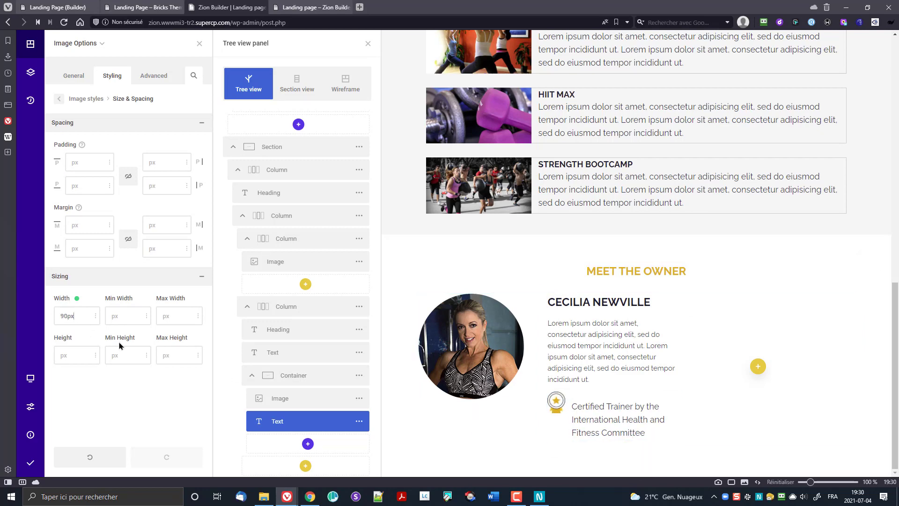
key(Down)
key(Down)
key(Down)
key(Down)
key(Down)
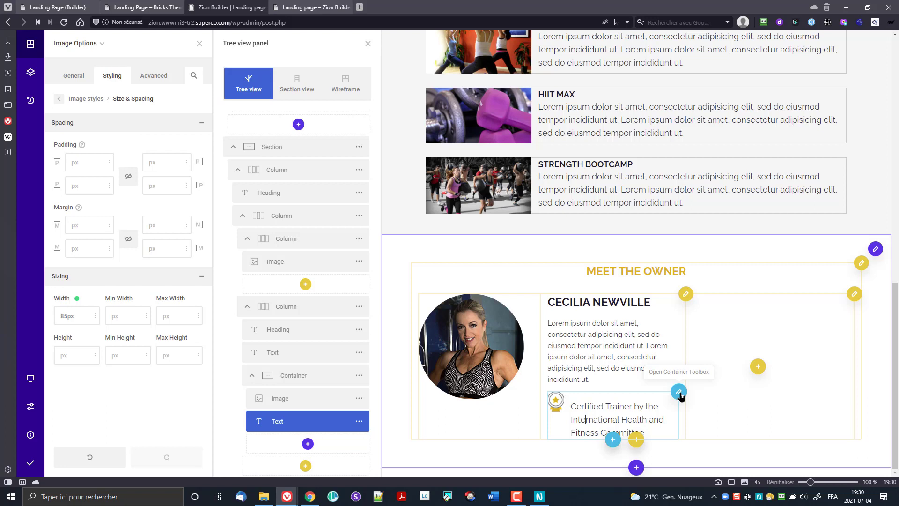
click(680, 393)
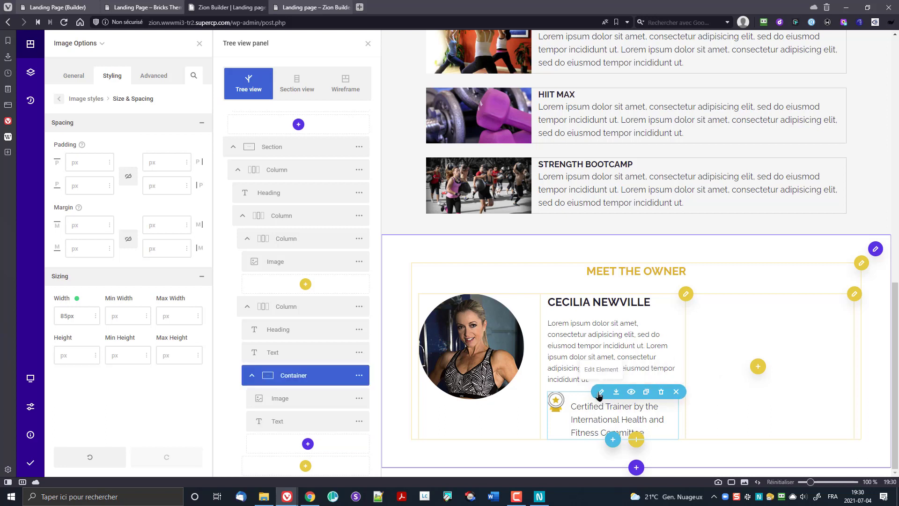
Step: Open the Size & Spacing settings of the badge container's wrapper
click(601, 392)
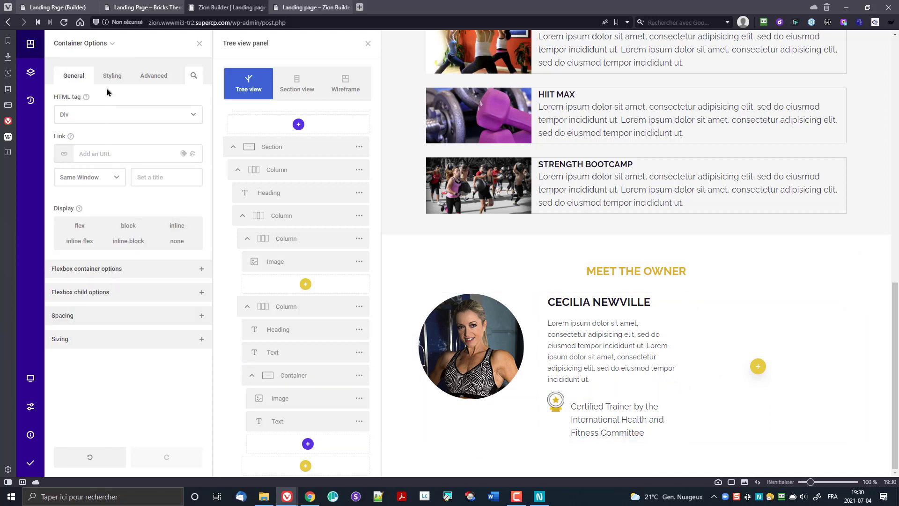
click(112, 75)
click(94, 116)
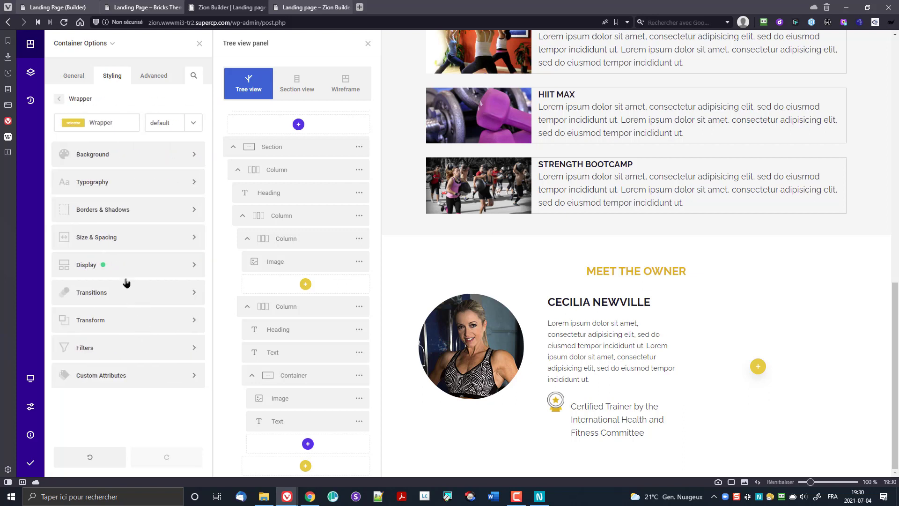
click(118, 239)
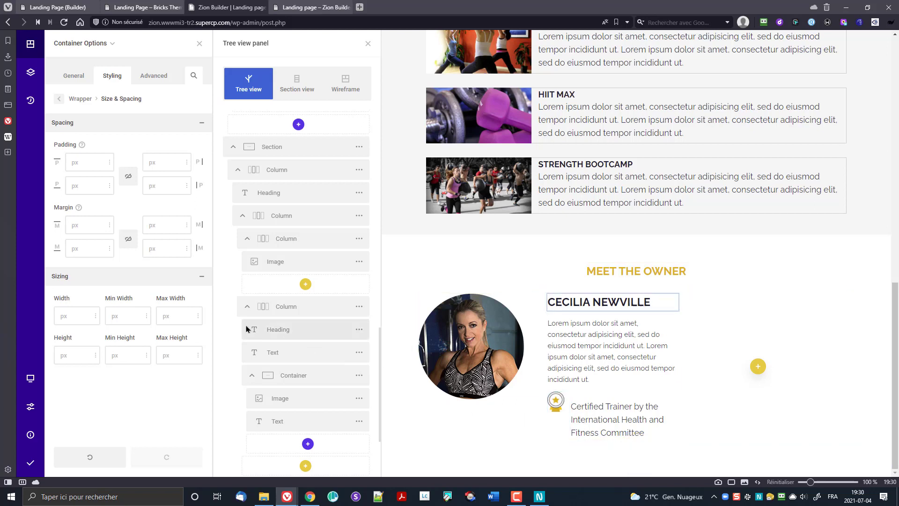
Step: Give the certification text 15px padding and a -20px top margin
click(299, 420)
click(359, 421)
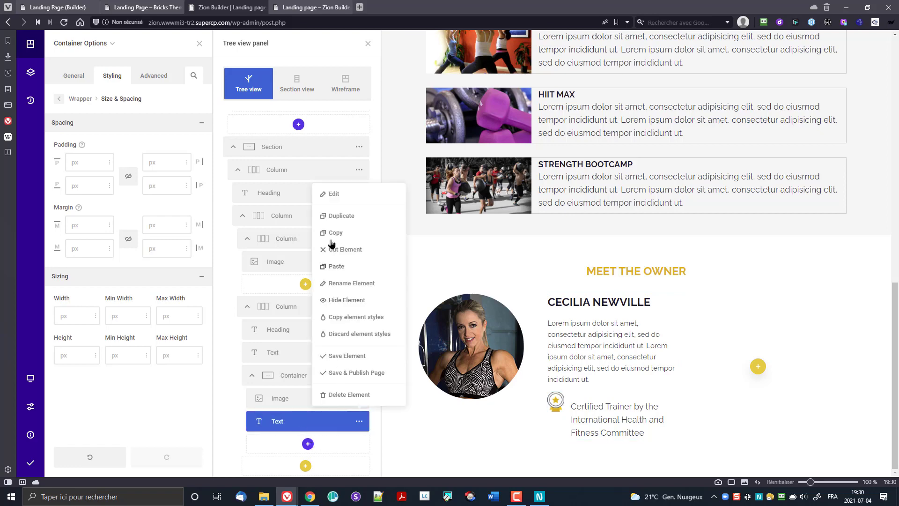
click(332, 193)
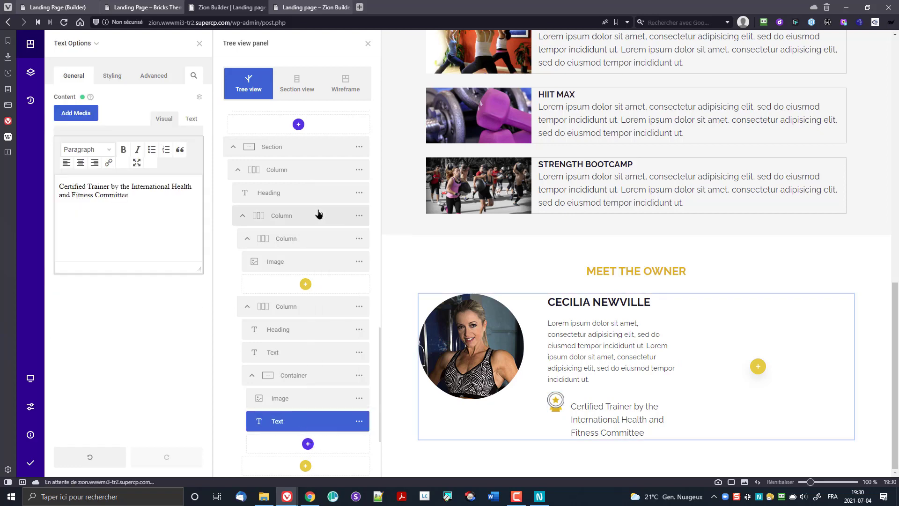
click(155, 77)
click(105, 80)
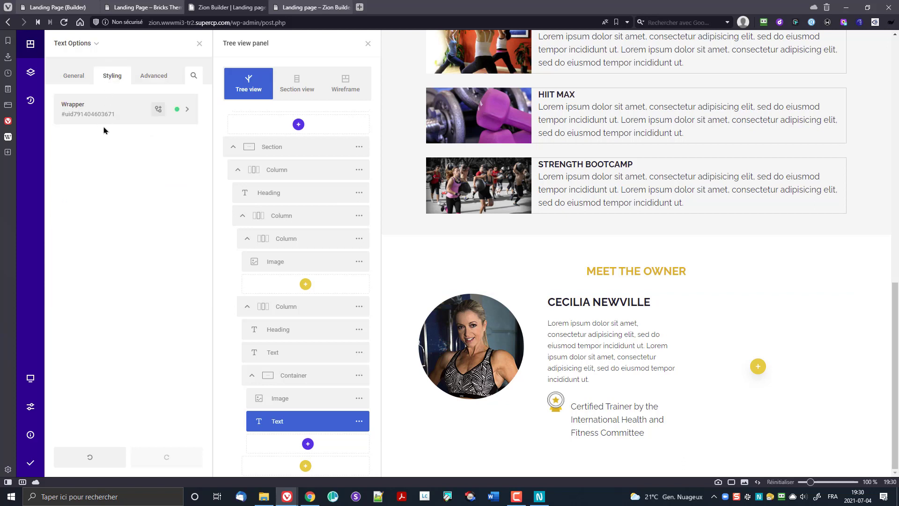
click(104, 114)
click(109, 238)
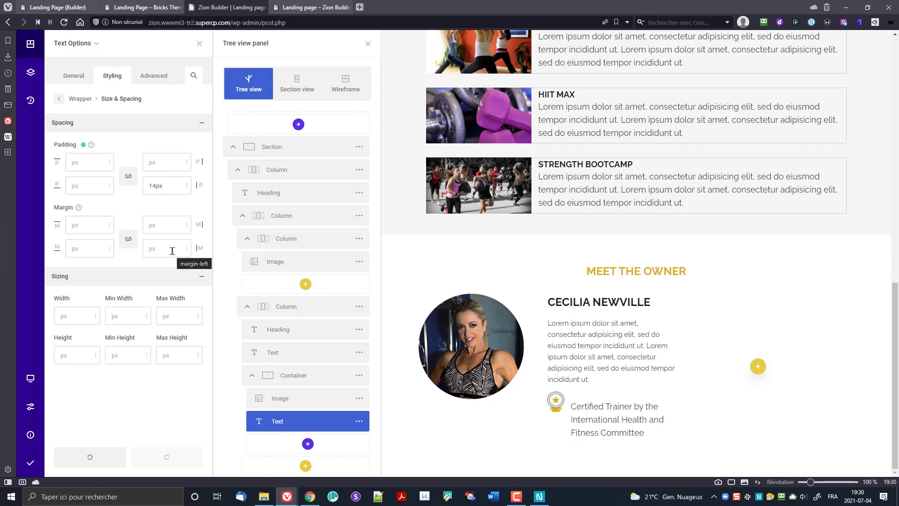
text(5)
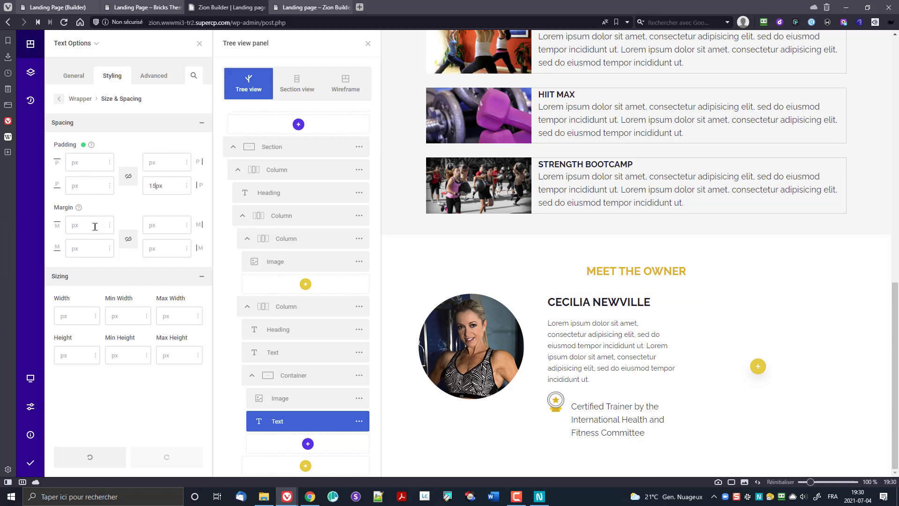
text(-20px)
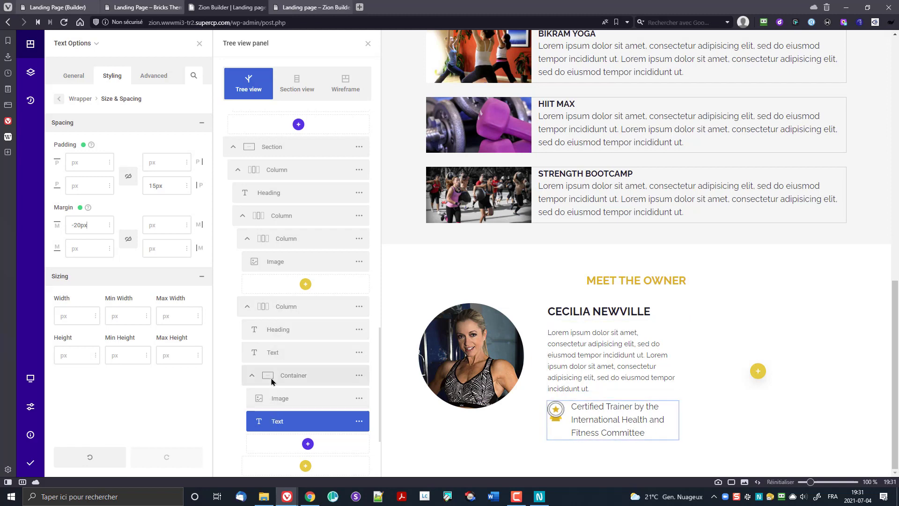
scroll(273, 384, down, 2)
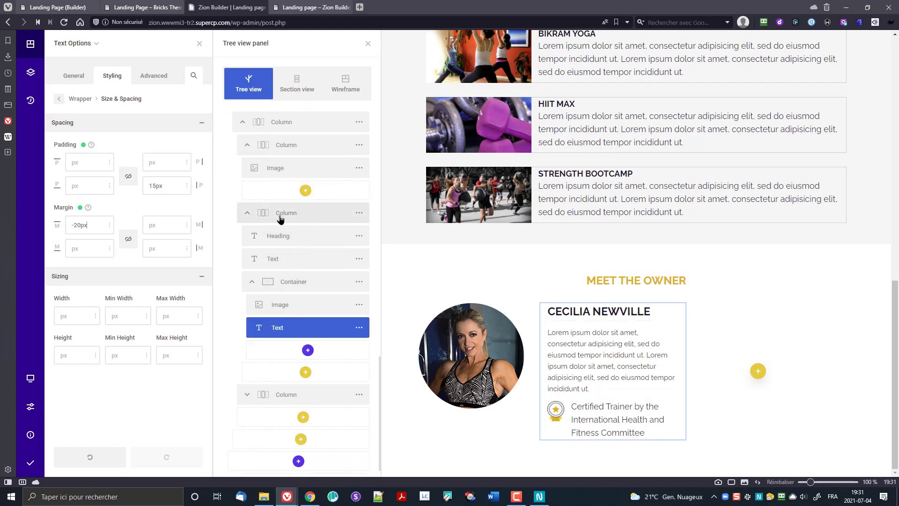
click(282, 146)
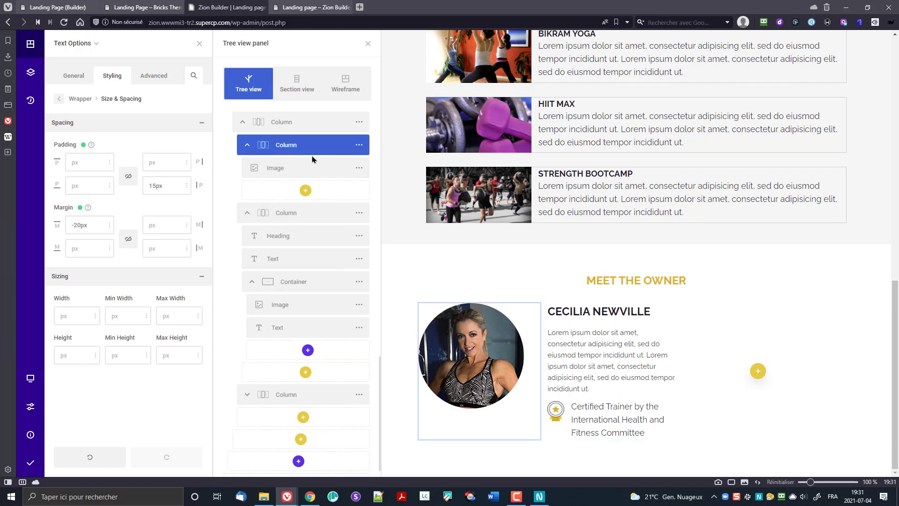
click(360, 145)
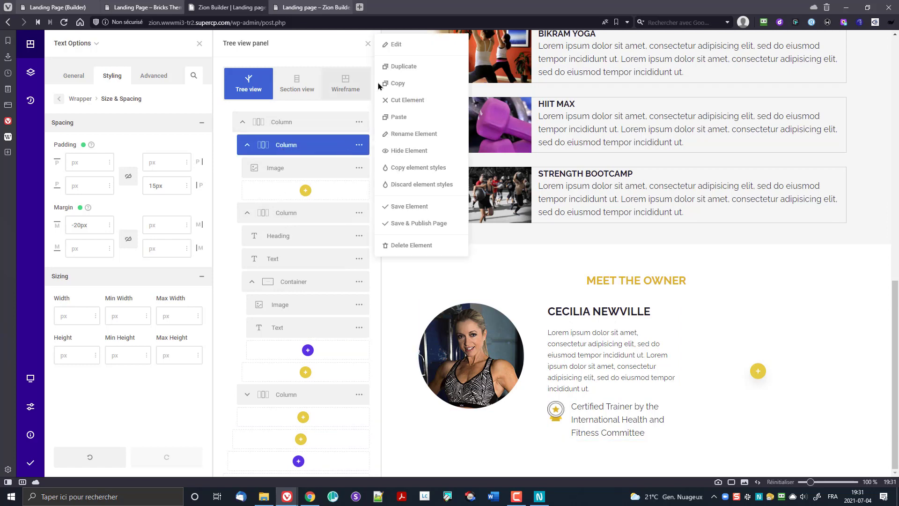
Step: Open the photo column's Size & Spacing wrapper settings
click(396, 45)
click(113, 75)
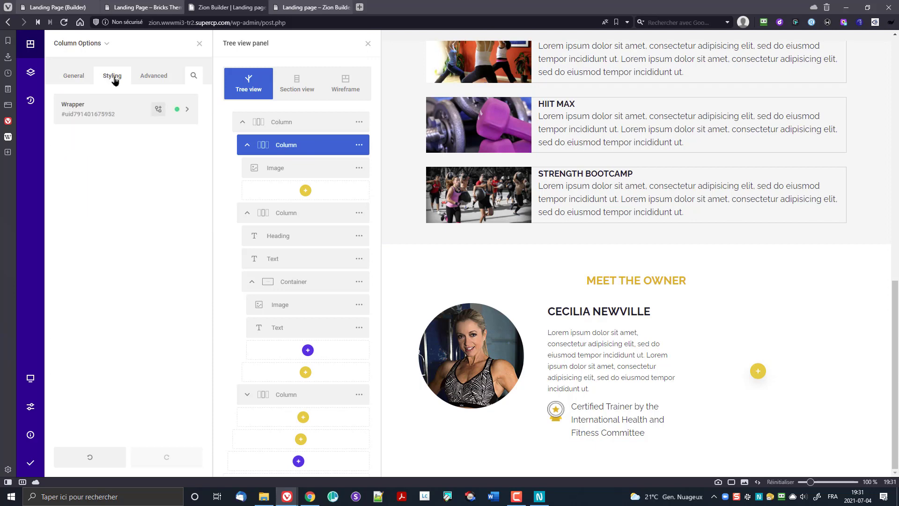
click(101, 107)
click(102, 245)
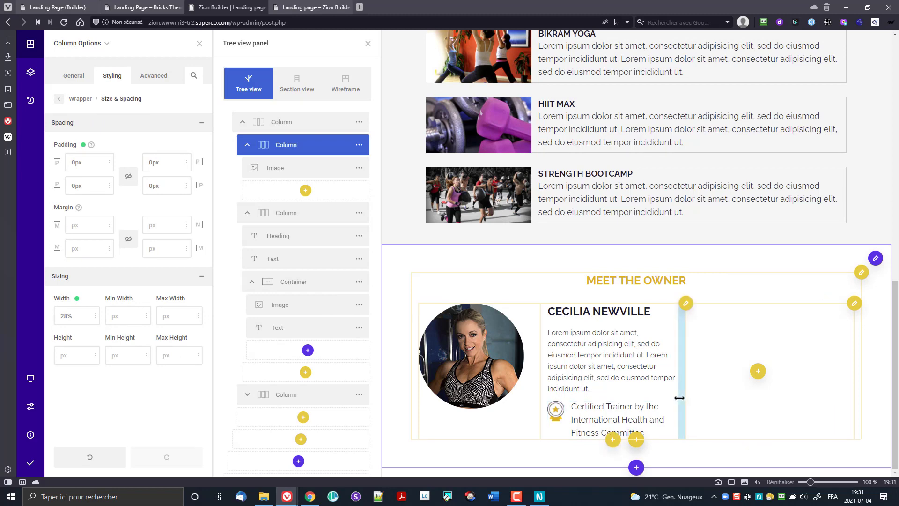
Step: Unlink the bio column's padding and set its right padding to 0
click(686, 304)
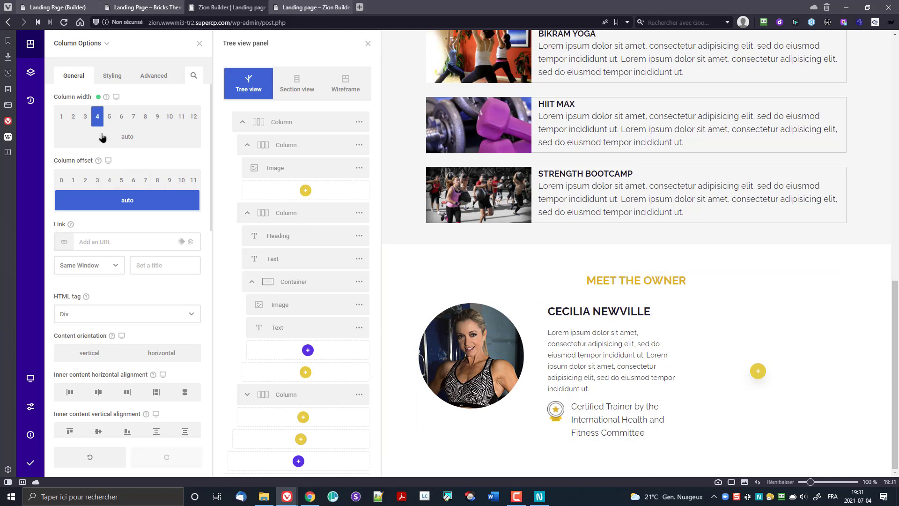
click(113, 76)
click(108, 112)
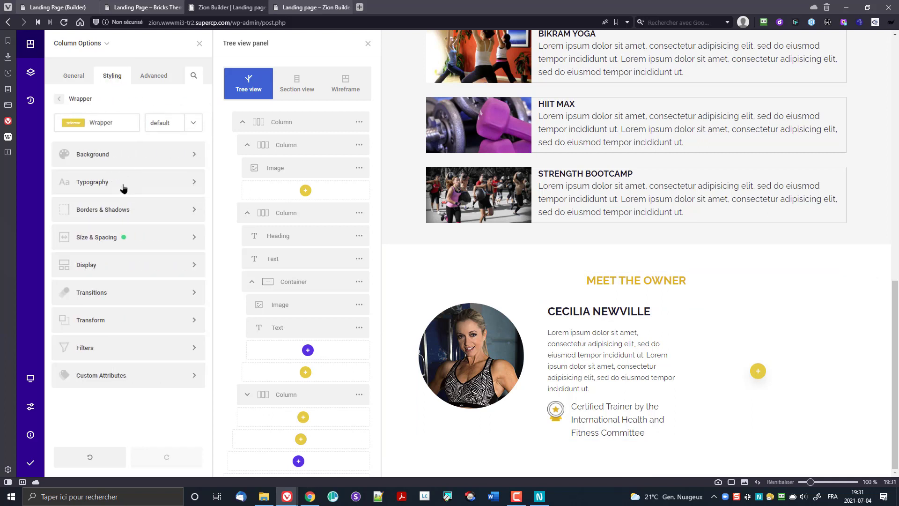
click(117, 237)
click(128, 177)
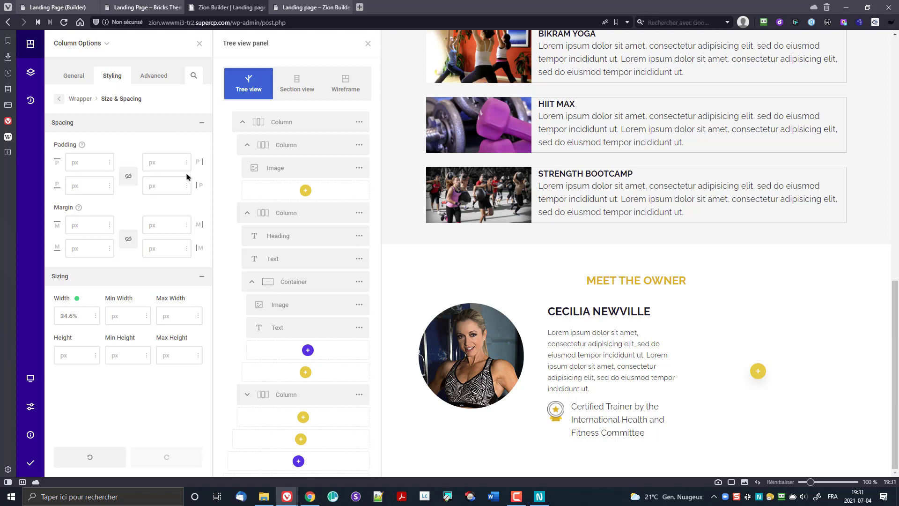
text(0)
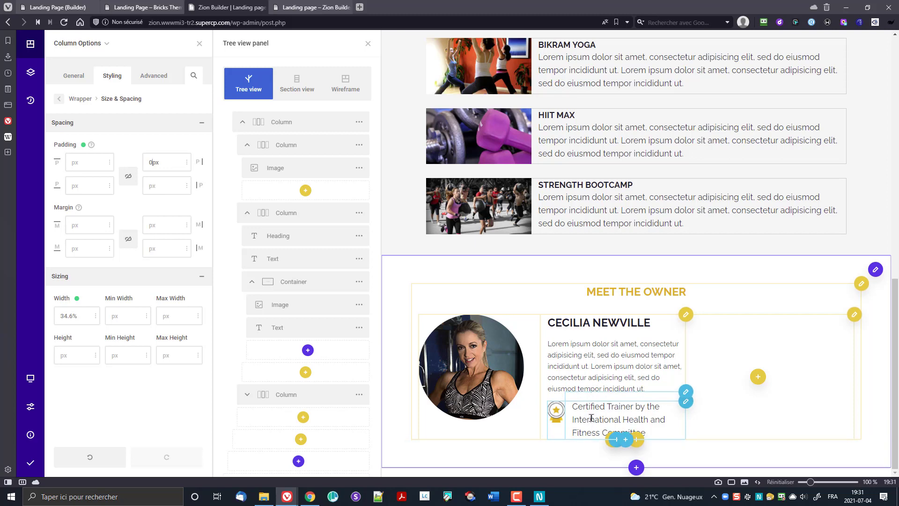
Step: Set the bio column's wrapper font size to 15px, then return to Size & Spacing
click(80, 99)
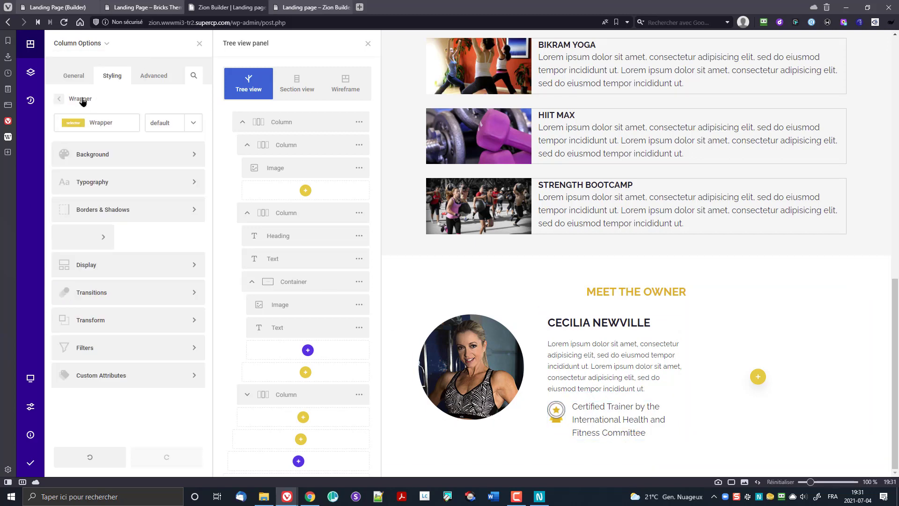
click(113, 182)
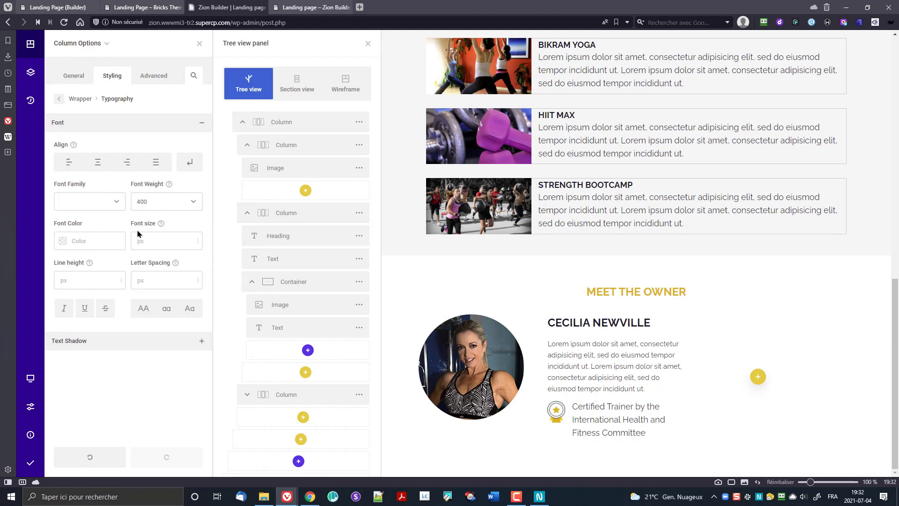
text(15)
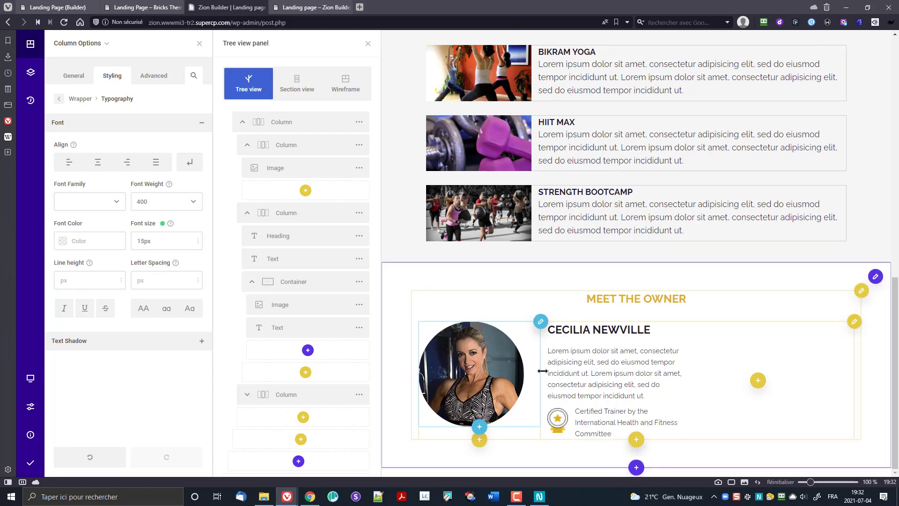
click(589, 425)
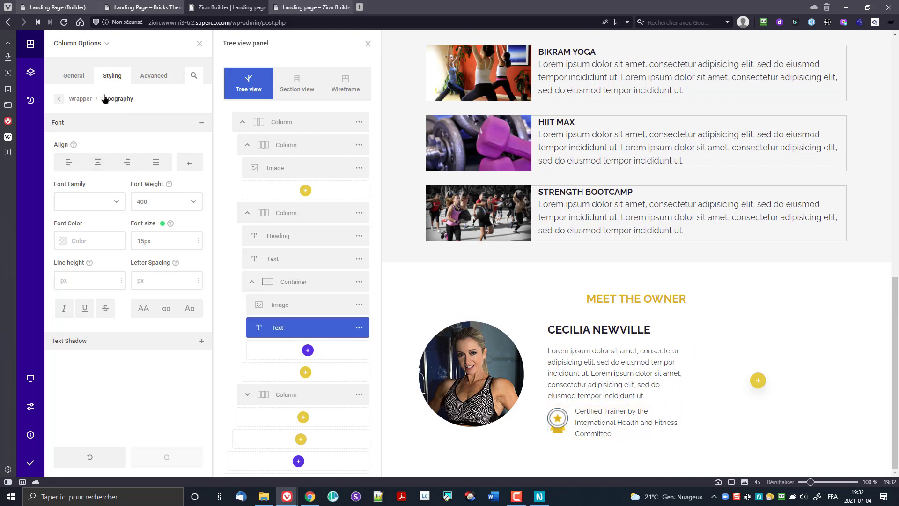
click(79, 98)
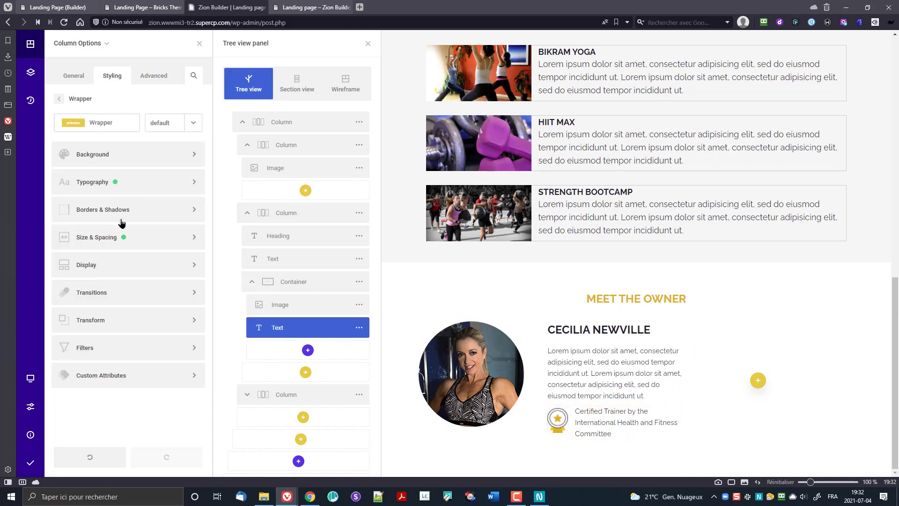
click(140, 240)
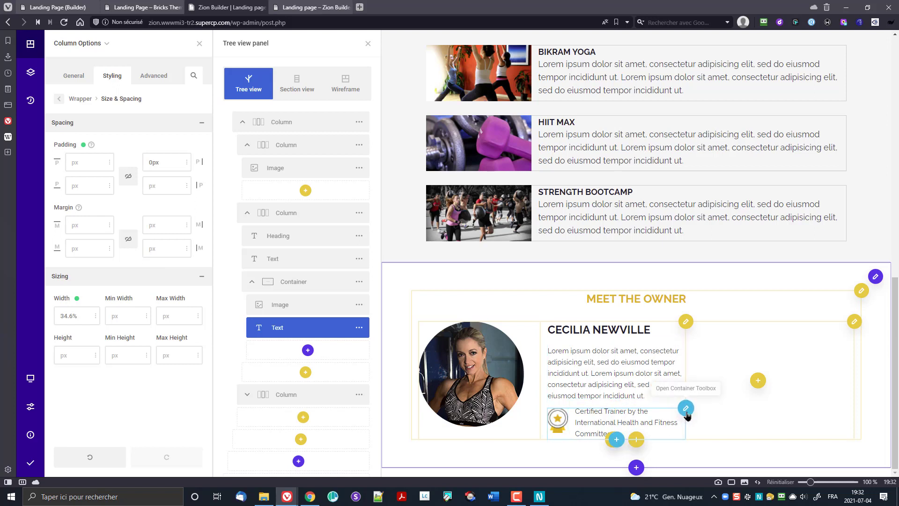
Step: Drag the certification text's left padding smaller so it wraps onto two lines beside the badge
click(656, 406)
click(608, 408)
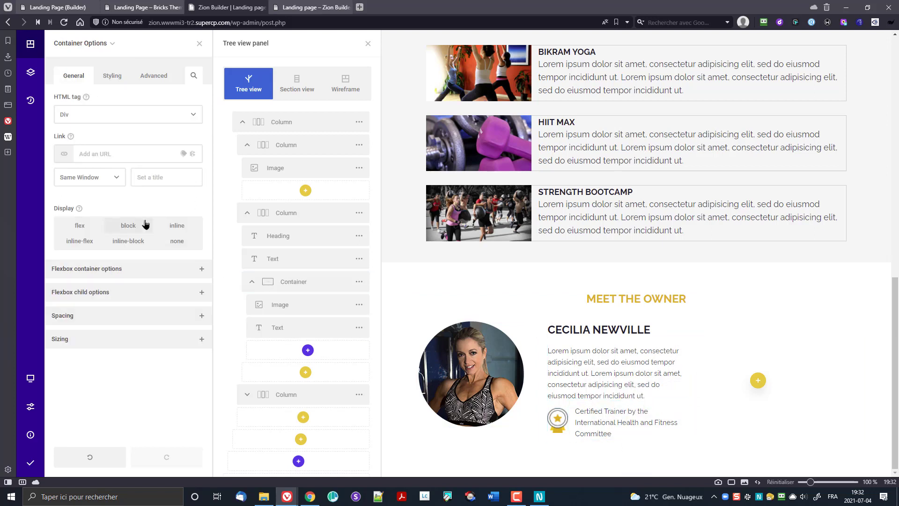
click(154, 75)
click(112, 76)
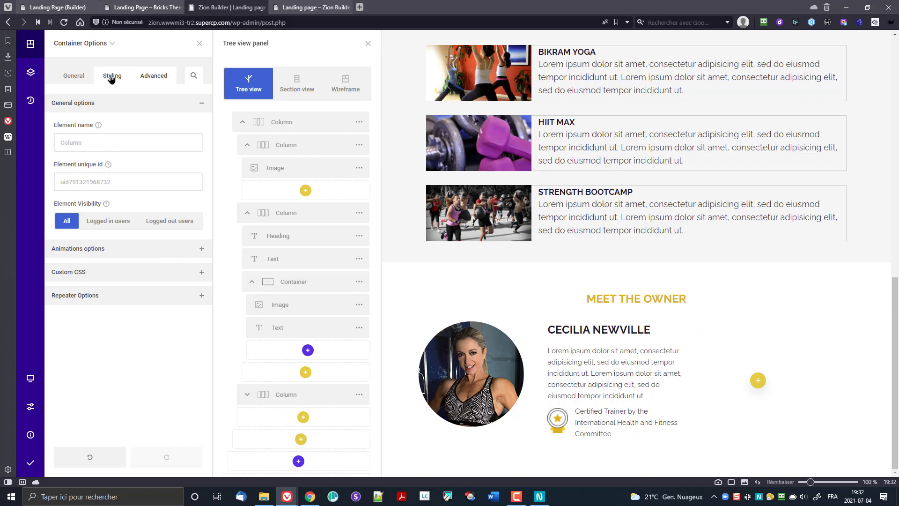
click(94, 109)
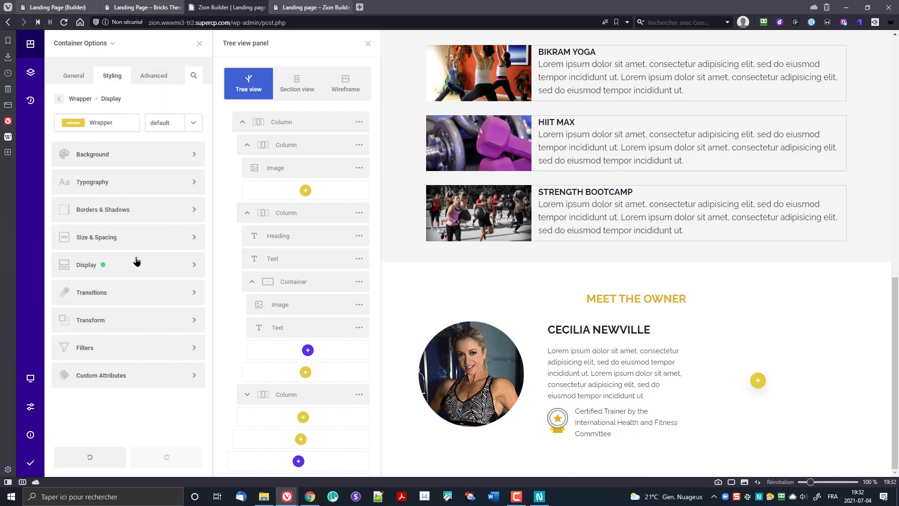
click(136, 261)
click(59, 99)
click(125, 240)
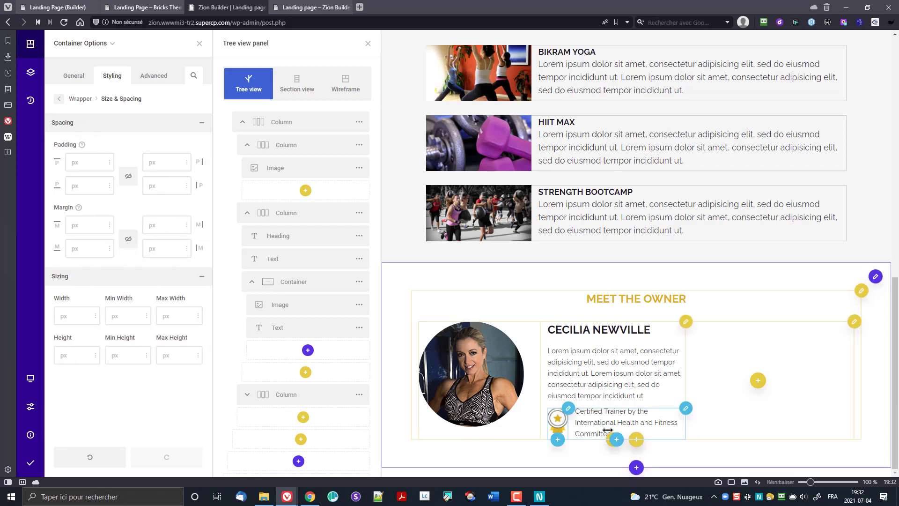
drag(573, 429, 567, 428)
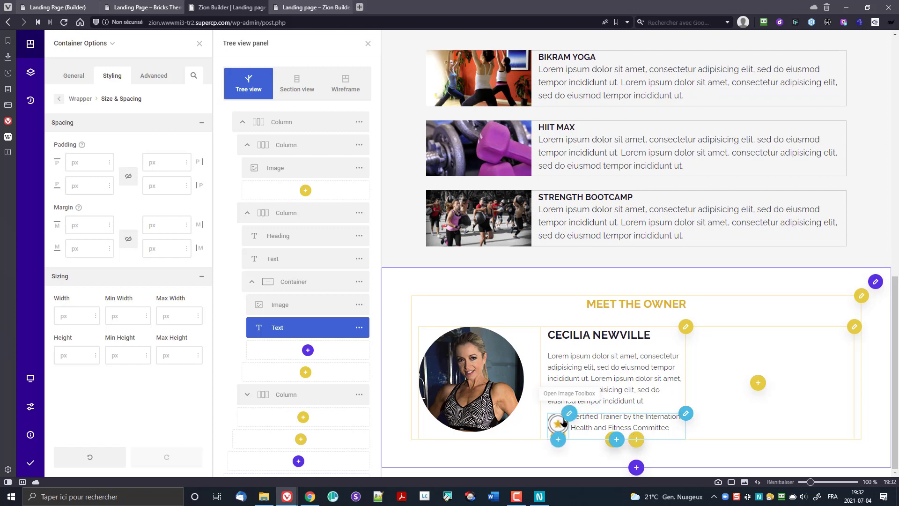
Step: Step the star badge image's width down to 60px
click(569, 414)
click(495, 416)
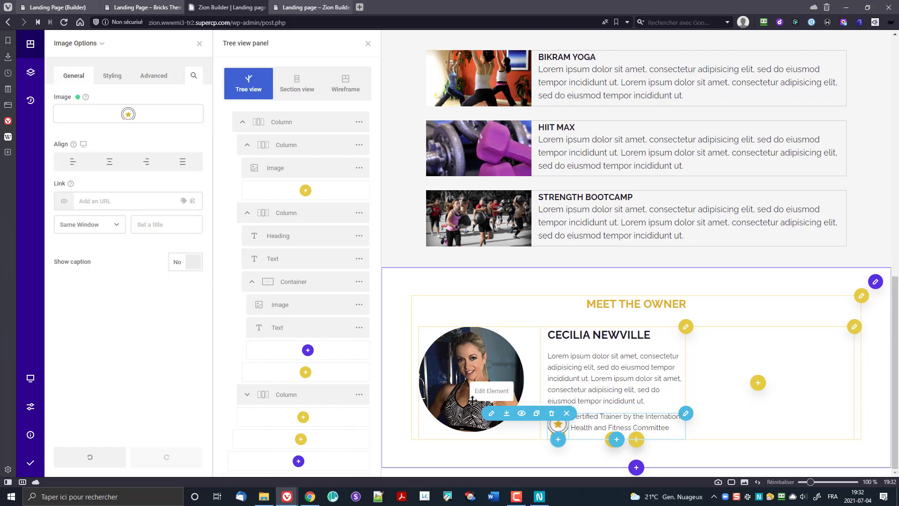
click(148, 77)
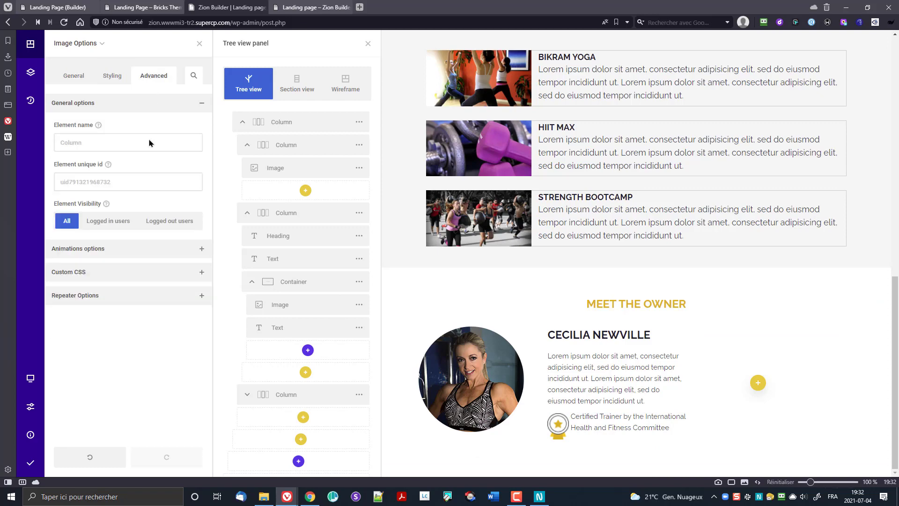
click(112, 75)
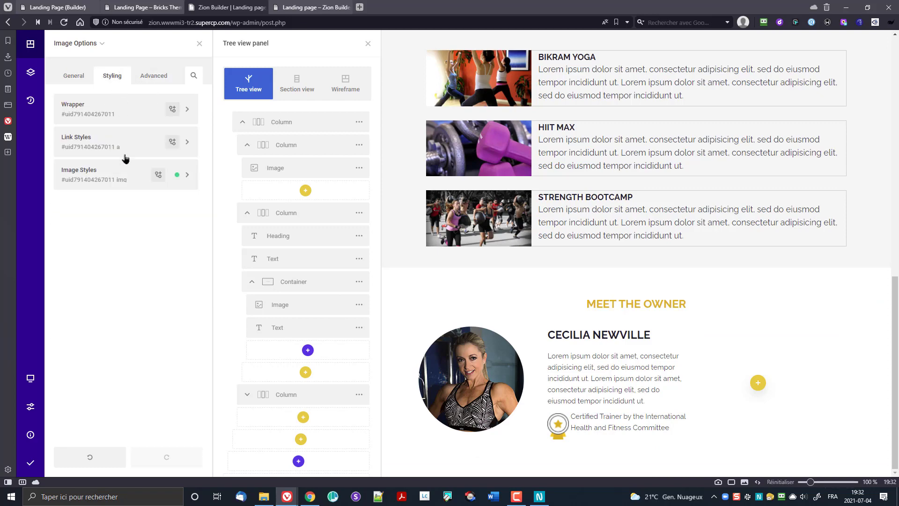
click(117, 178)
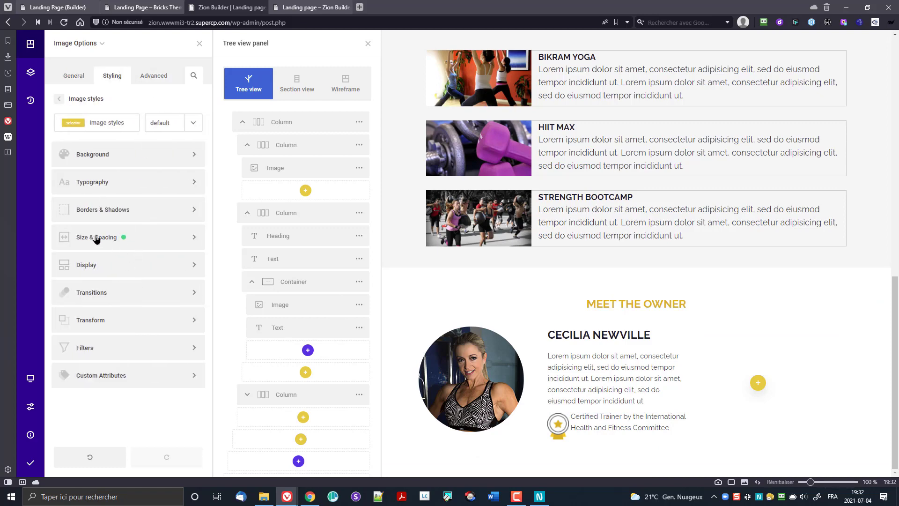
click(94, 237)
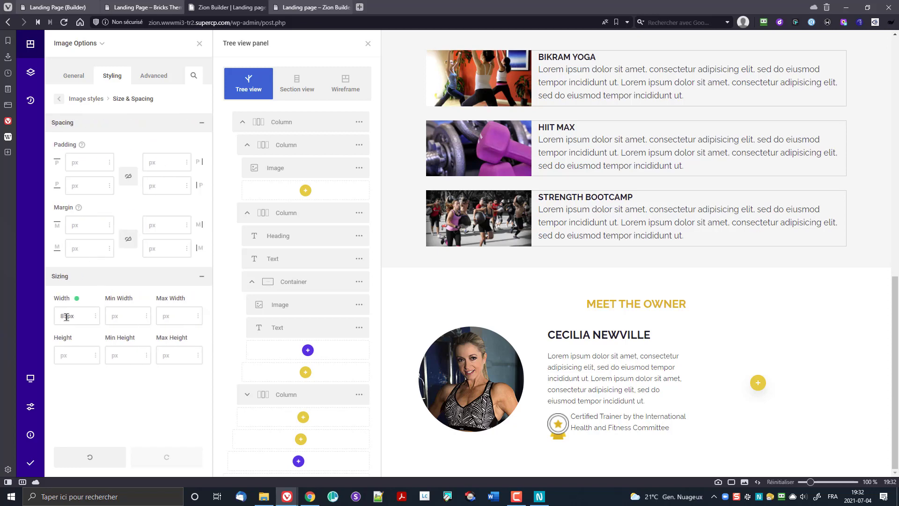
key(Down)
key(Down)
key(Down)
key(Down)
key(Down)
key(Down)
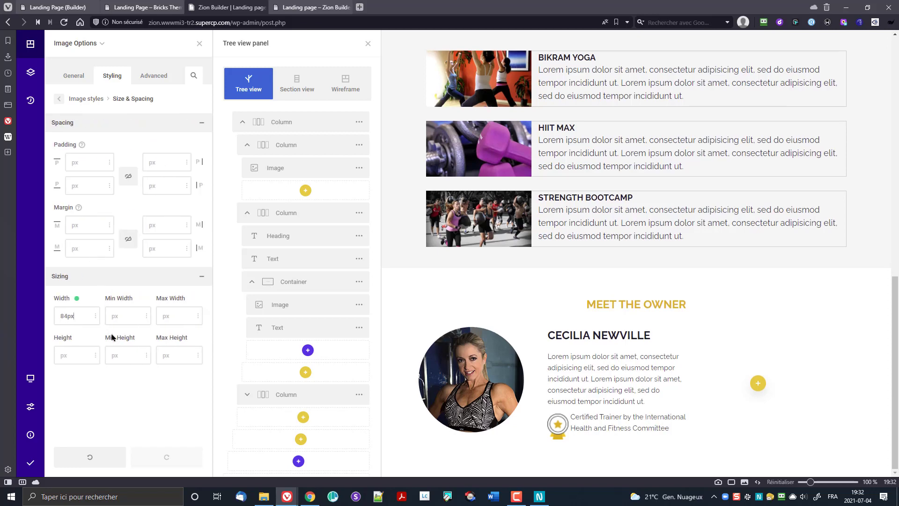
key(Down)
key(Down)
key(Down)
key(Down)
key(Down)
key(Down)
key(Down)
key(Down)
key(Down)
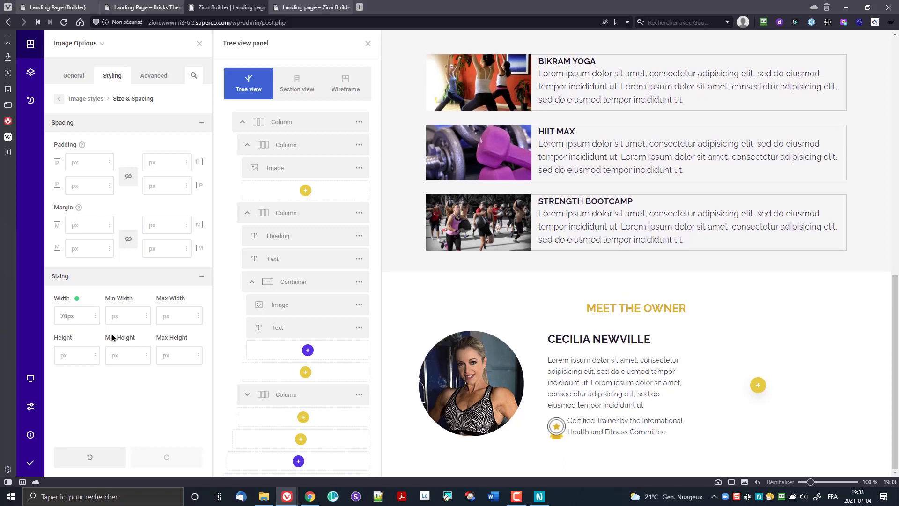
key(Down)
key(Down)
key(Down)
key(Down)
key(Down)
key(Down)
key(Down)
key(Down)
key(Down)
key(Down)
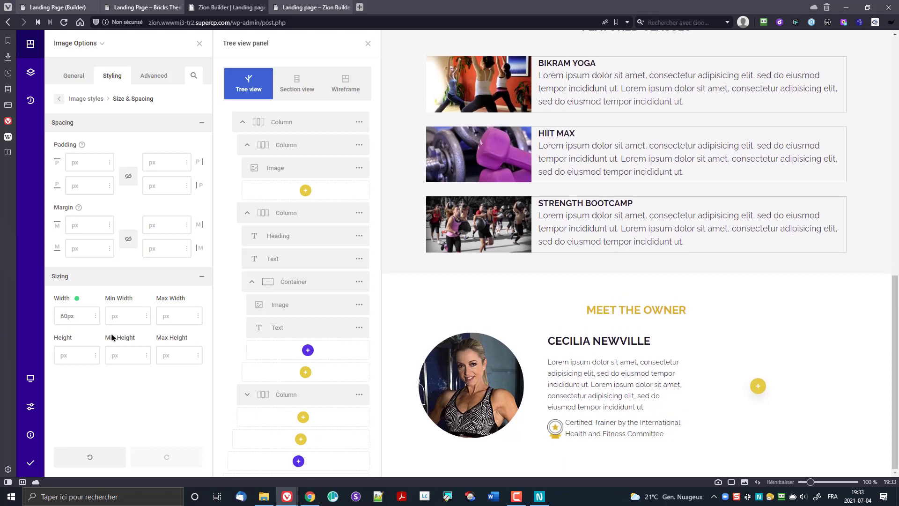
key(Down)
key(Down)
key(Down)
key(Down)
key(Down)
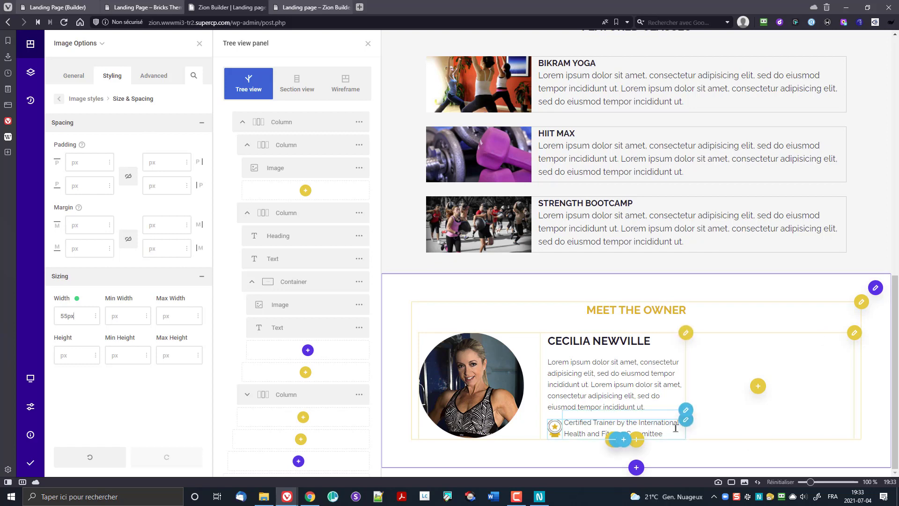
Step: Add 10px side padding to the Certified Trainer text element
click(609, 421)
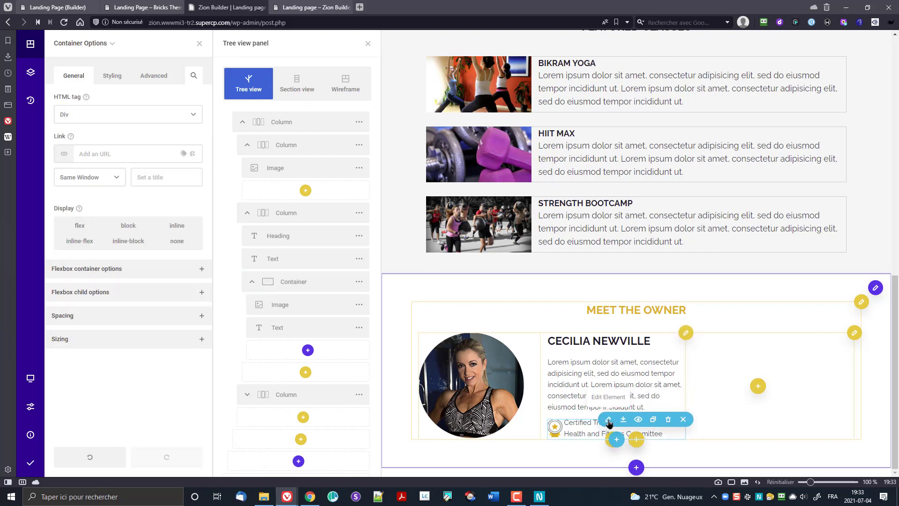
click(110, 76)
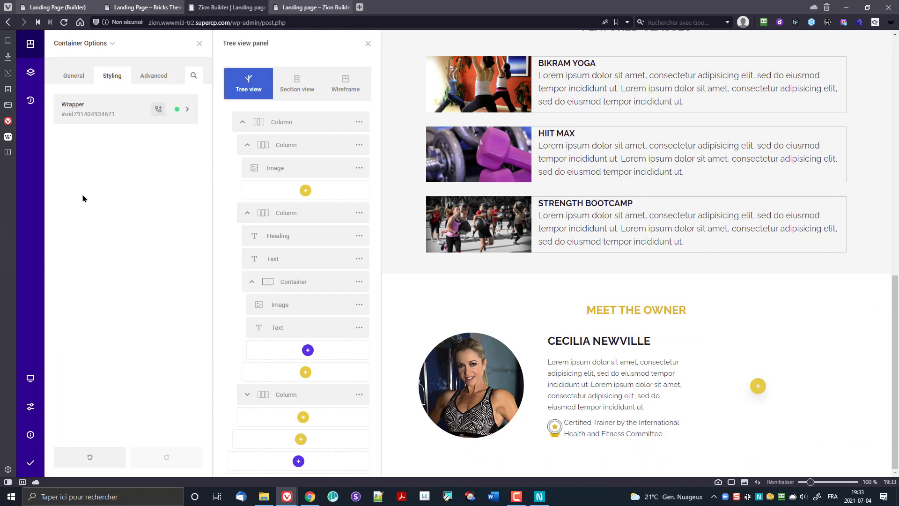
click(97, 114)
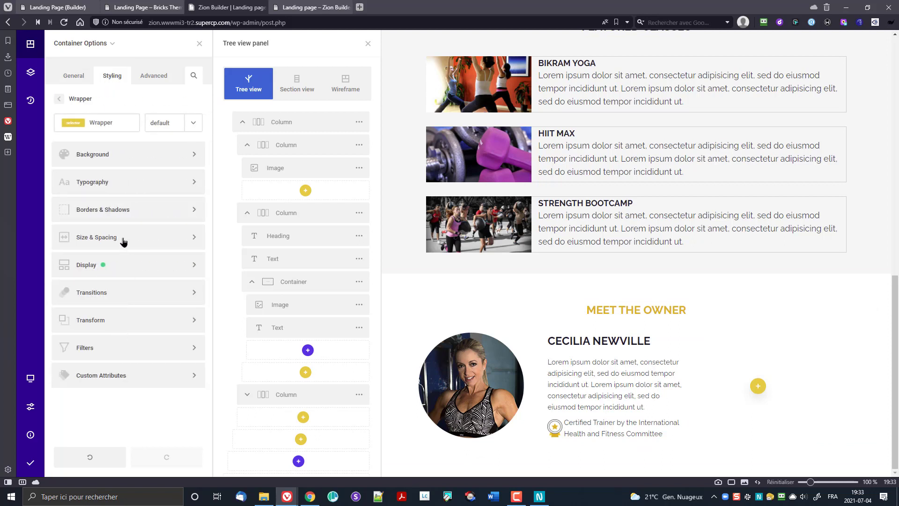
click(359, 328)
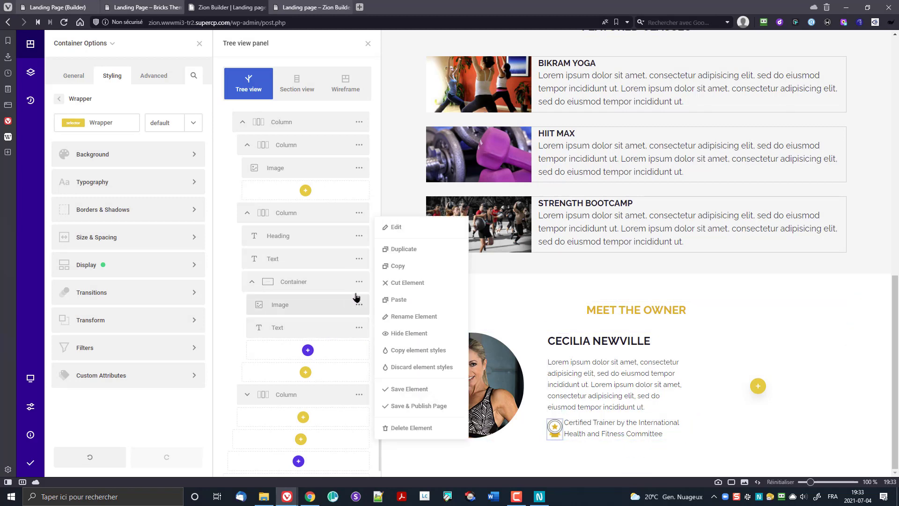
click(394, 229)
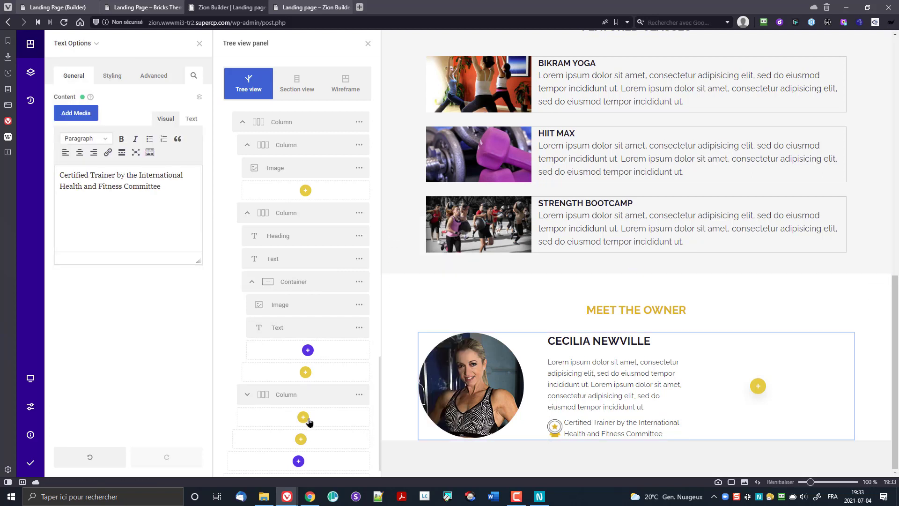
click(140, 79)
click(113, 80)
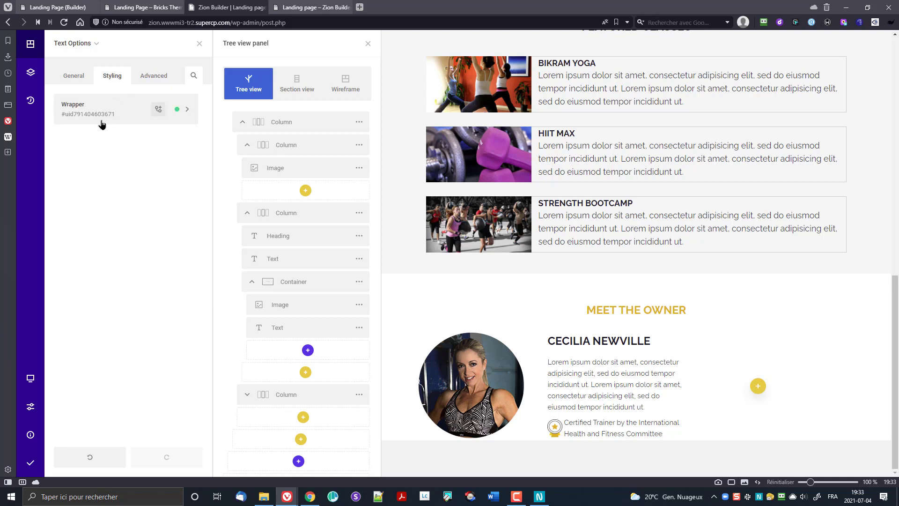
click(102, 117)
click(114, 247)
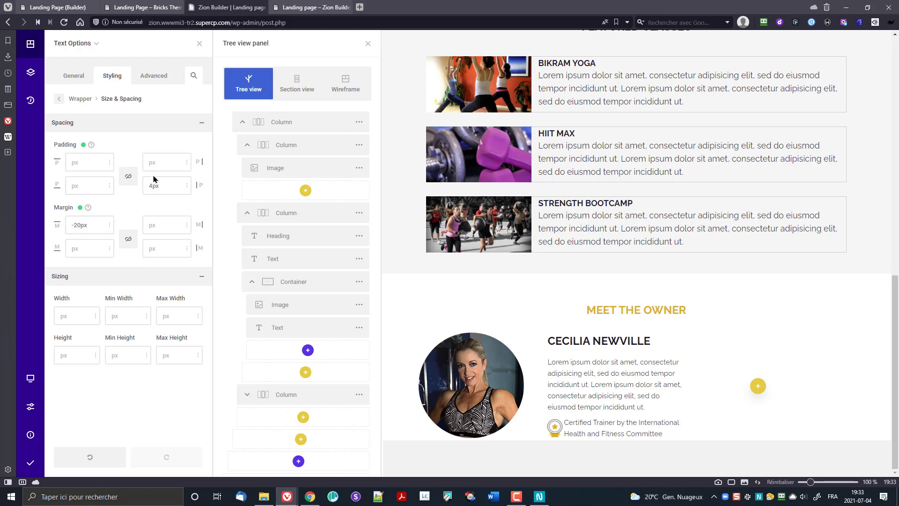
key(Up)
key(Up)
key(Up)
key(Up)
key(Up)
key(Up)
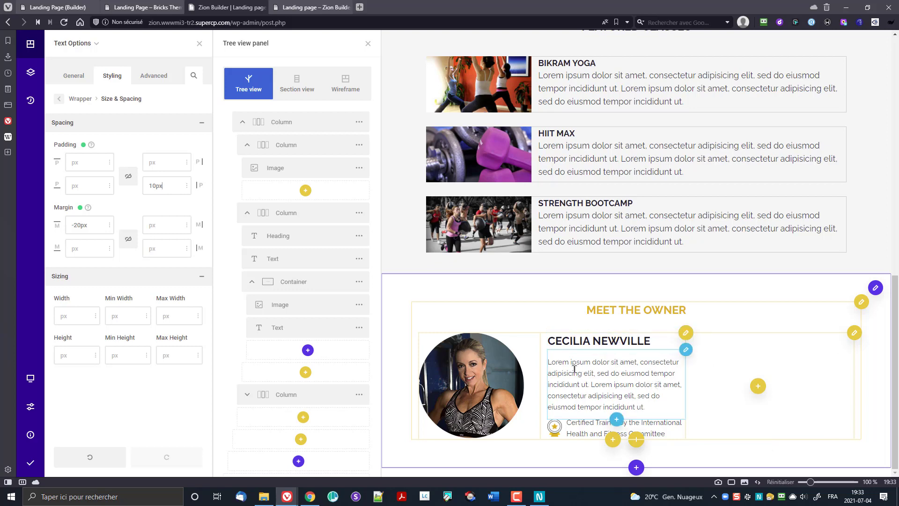
click(283, 283)
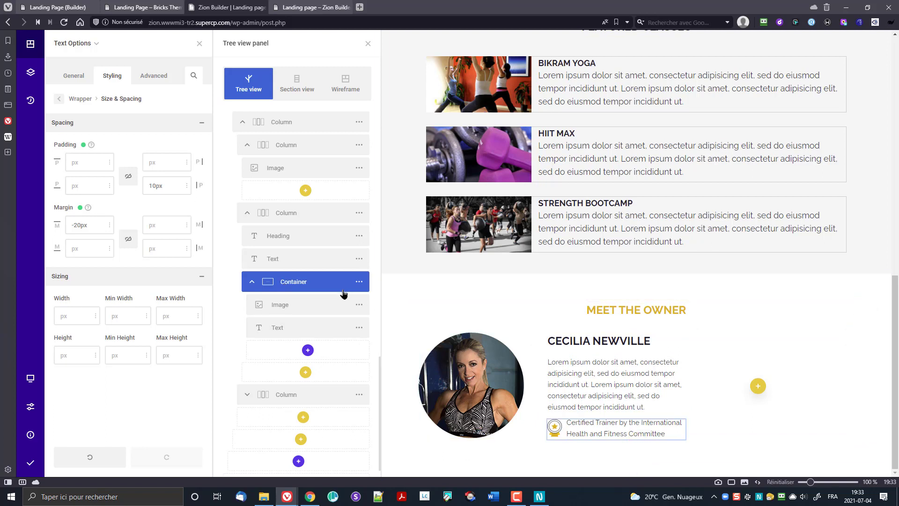
Step: Link the bio column's padding sides at 0 and nudge the photo and outer column edges
click(283, 215)
click(358, 212)
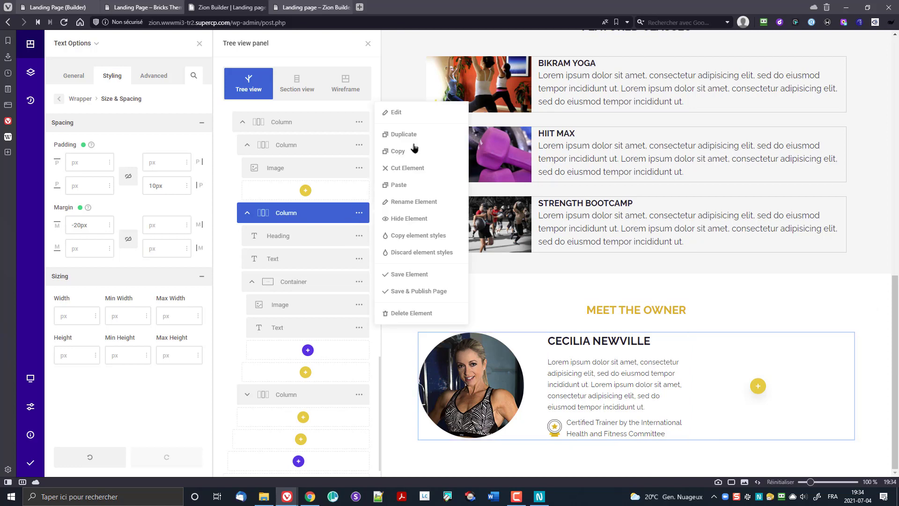
click(427, 114)
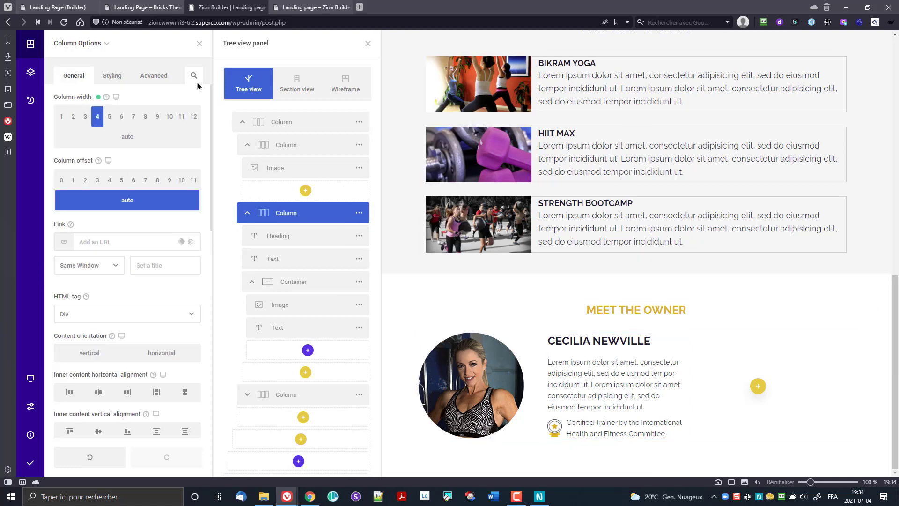
click(115, 75)
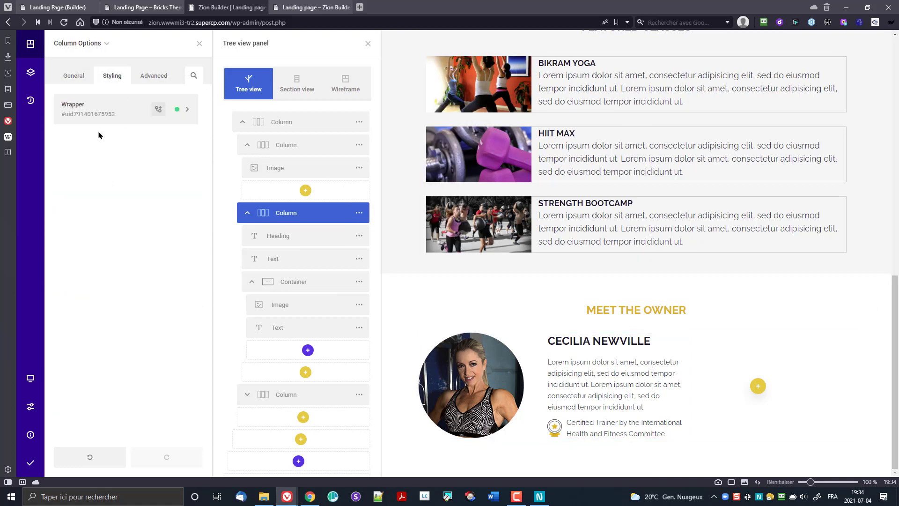
click(103, 121)
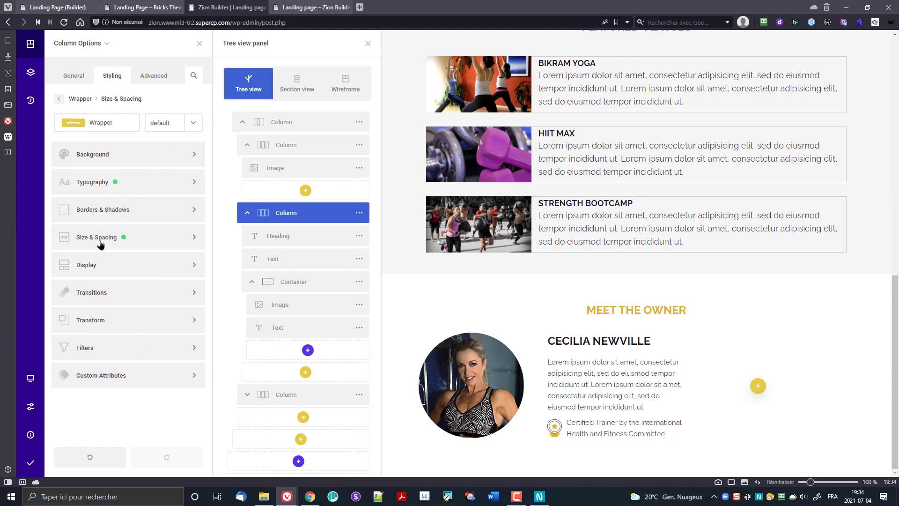
click(100, 244)
click(126, 174)
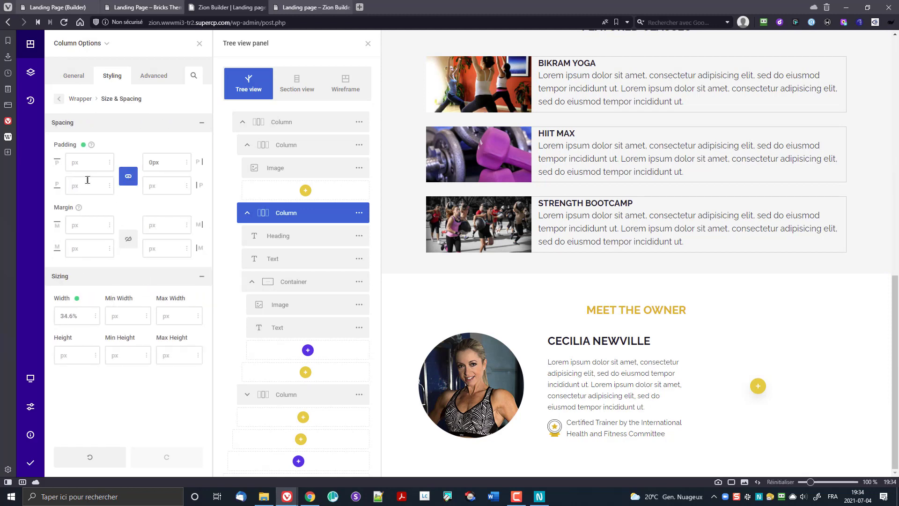
mouse_move(80, 211)
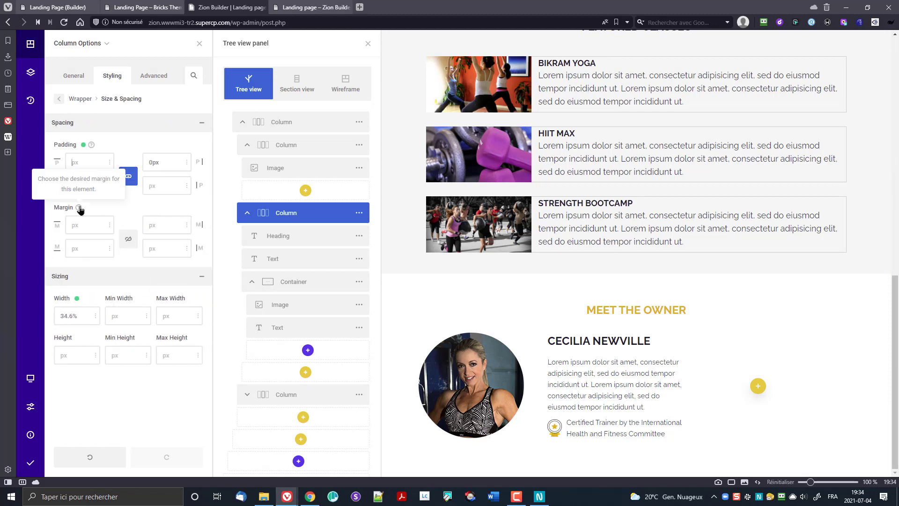
text(0)
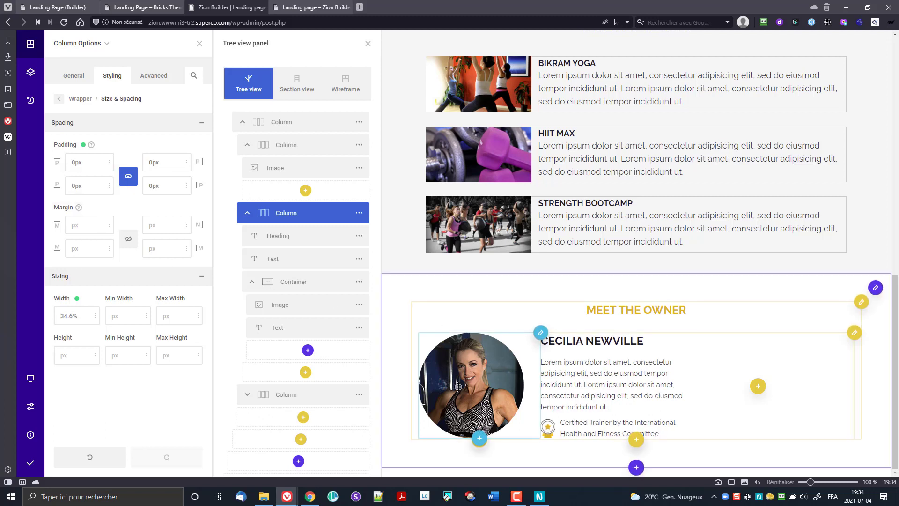
drag(408, 360, 416, 363)
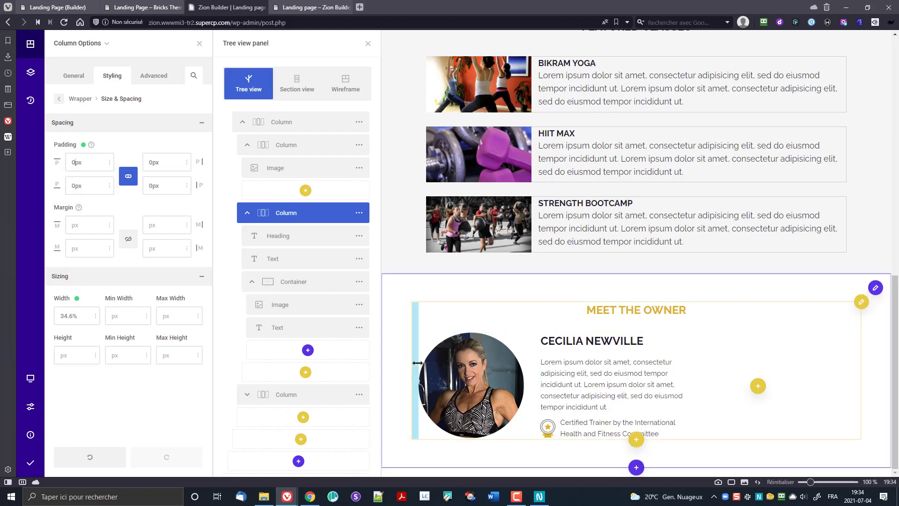
drag(416, 349, 410, 350)
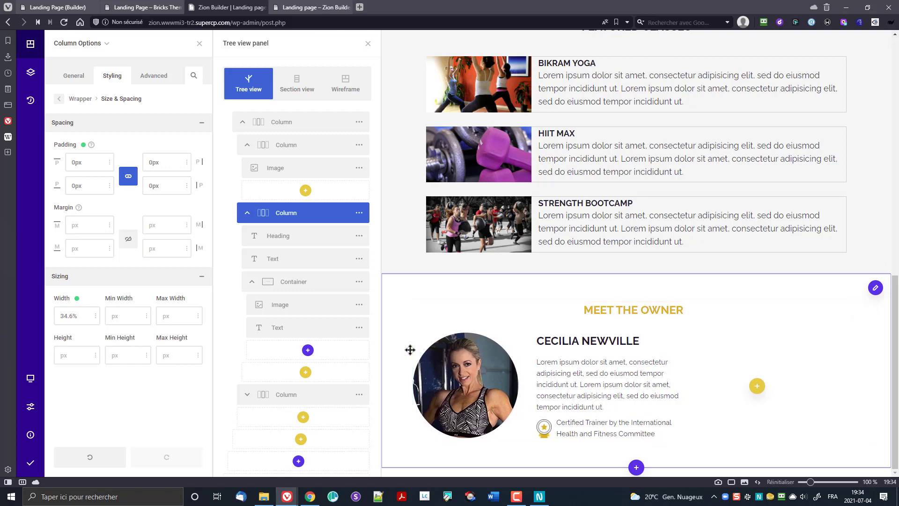
drag(859, 396, 861, 396)
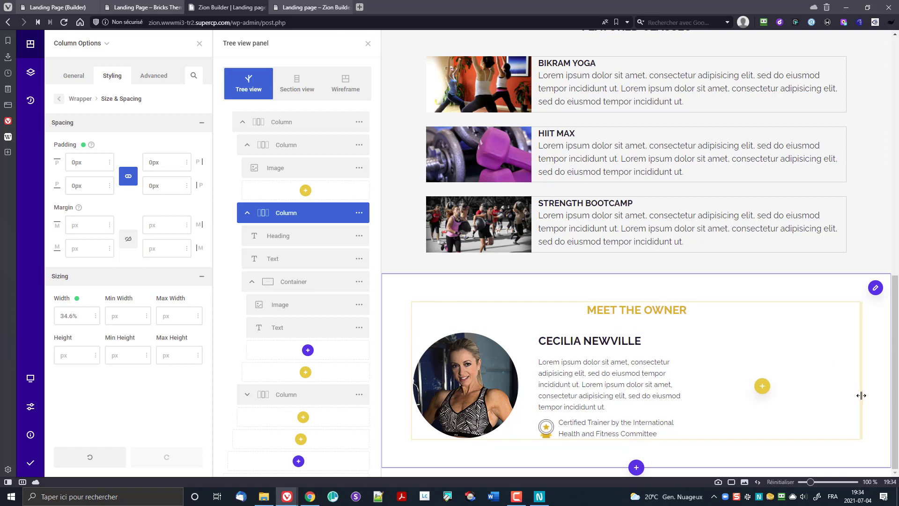
click(862, 395)
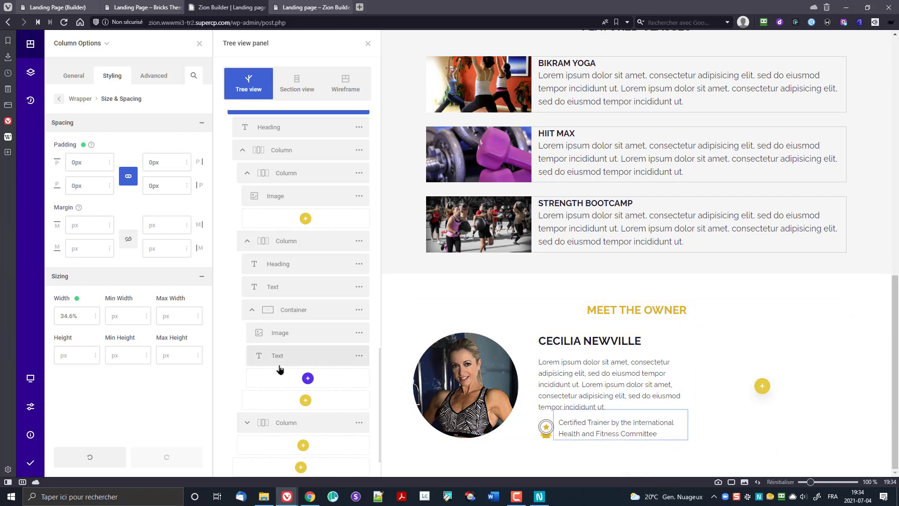
Step: Reselect the owner bio column and set its right padding to 20px and width to 35%
click(277, 317)
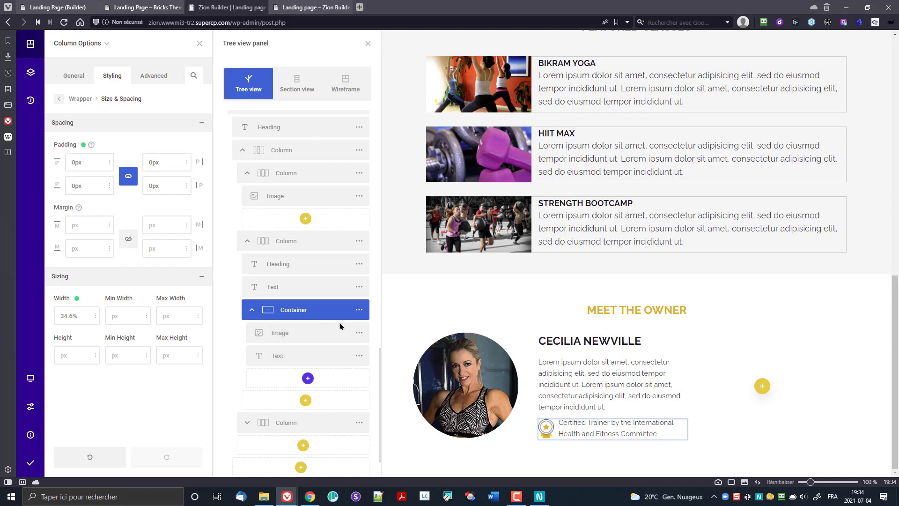
click(359, 311)
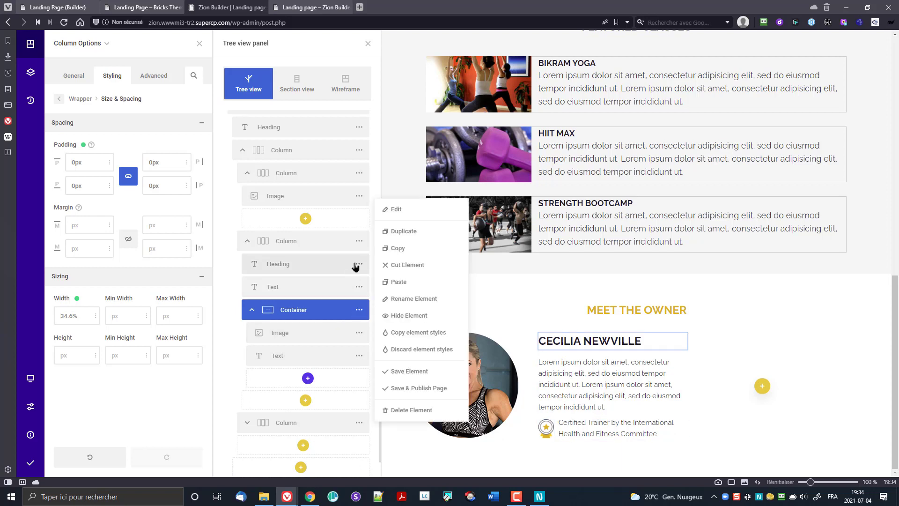
click(359, 241)
click(398, 141)
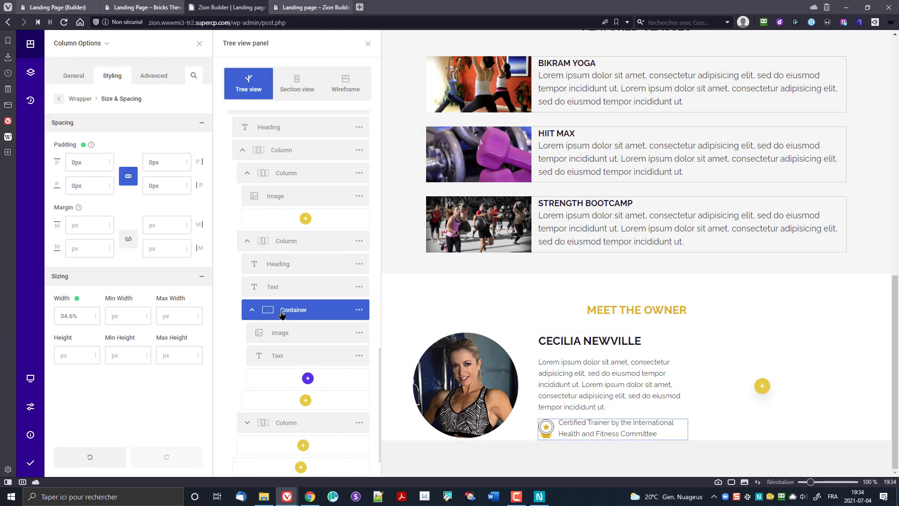
click(287, 241)
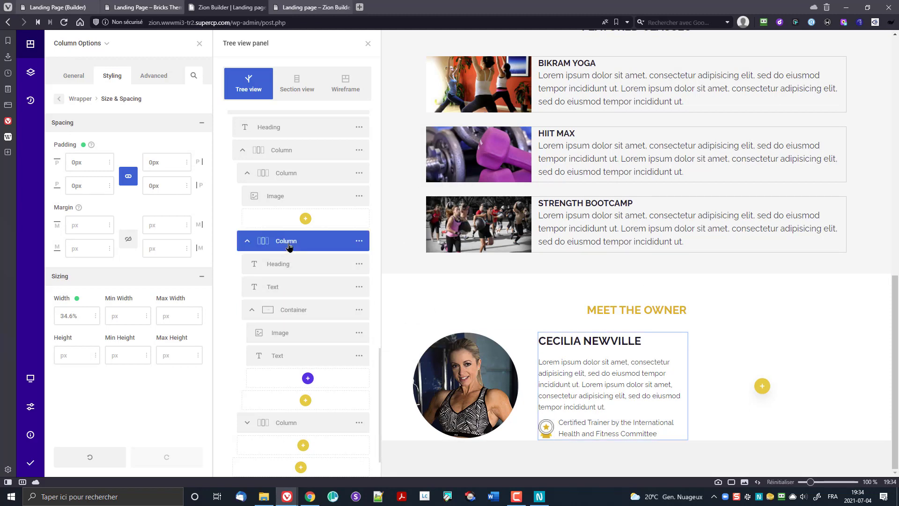
click(359, 241)
click(396, 141)
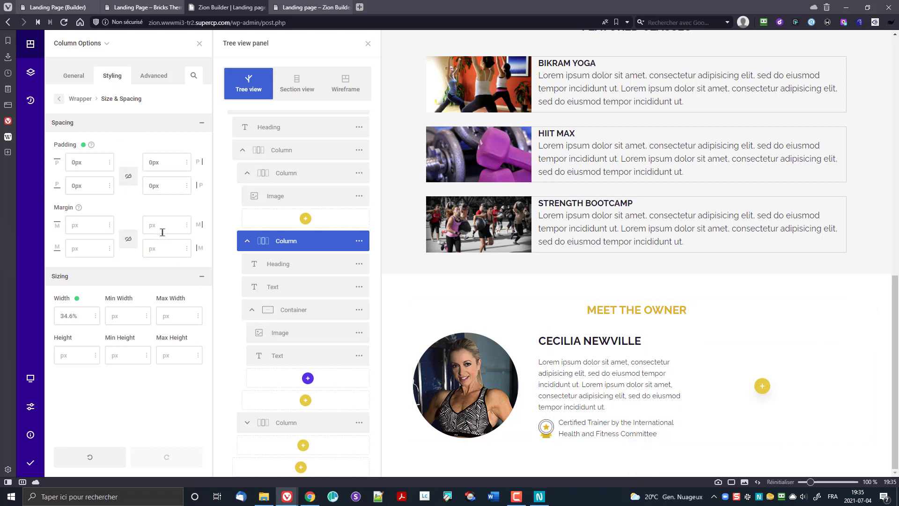
text(2)
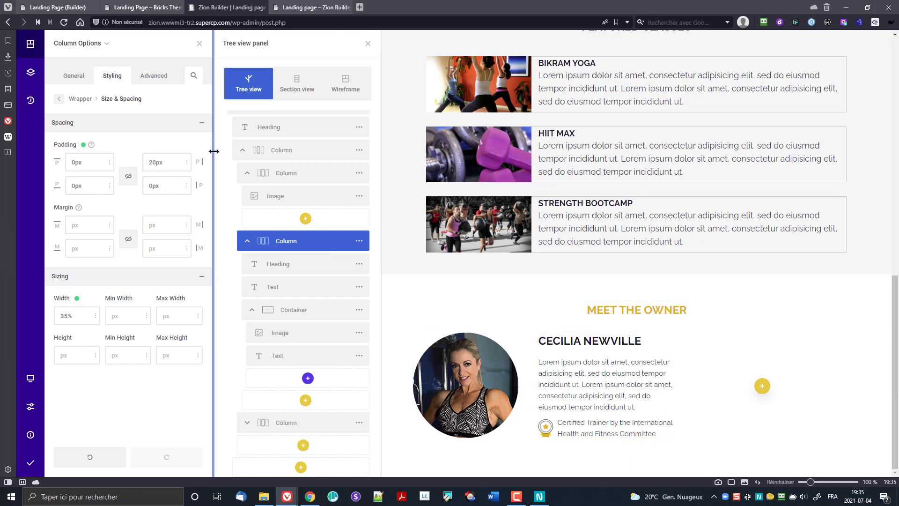
Step: Add a 1px light-grey #ccc border on the bio column's right side
click(59, 99)
click(107, 211)
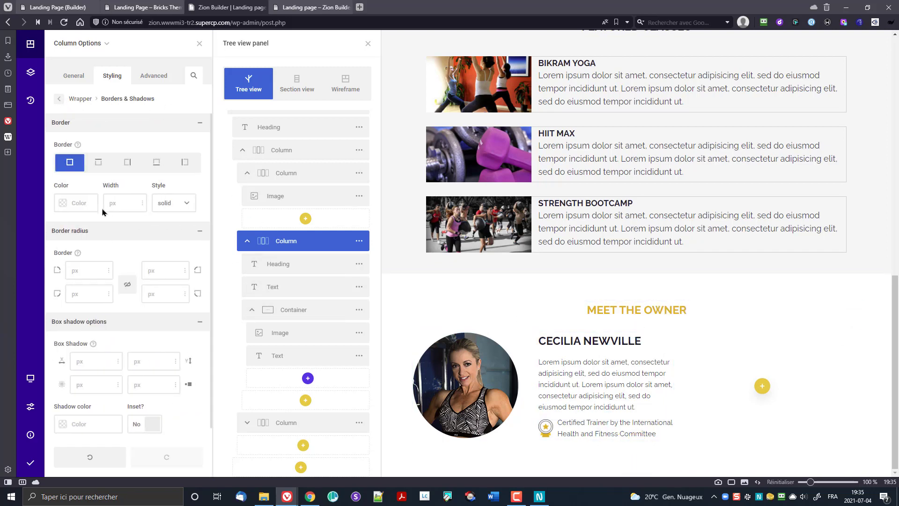
click(128, 163)
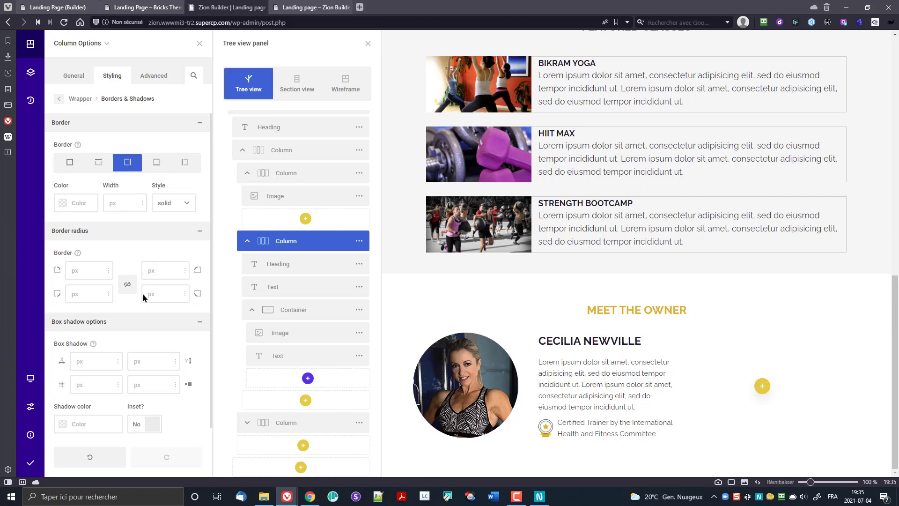
click(112, 207)
text(1)
click(63, 203)
click(172, 282)
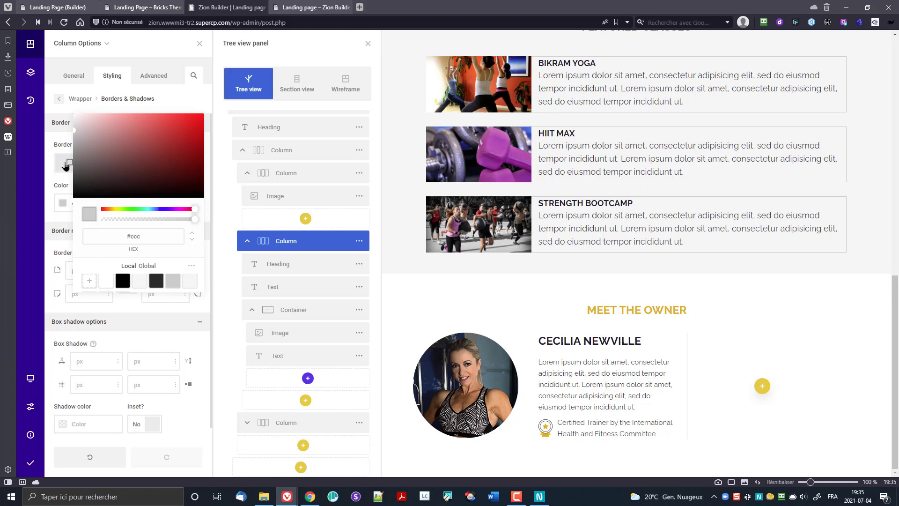
click(53, 179)
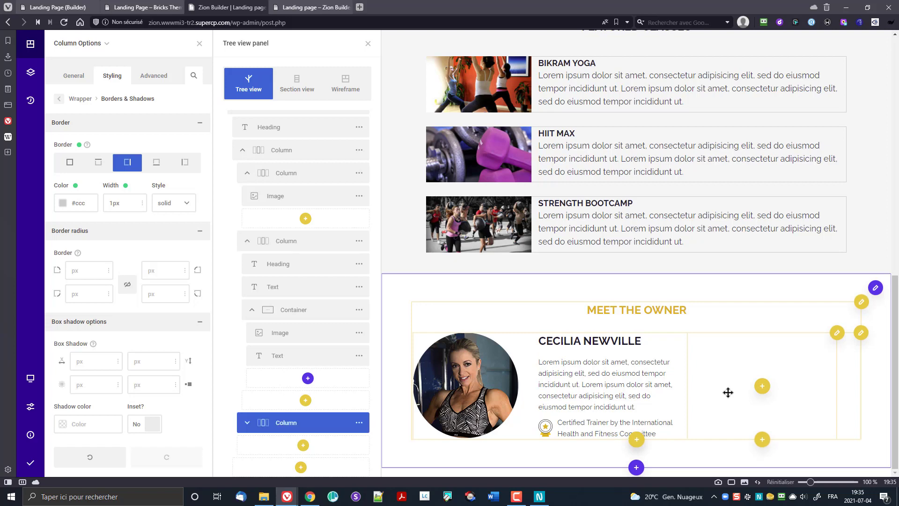
Step: Search for 'text' and insert a Text element into the empty right column
click(758, 387)
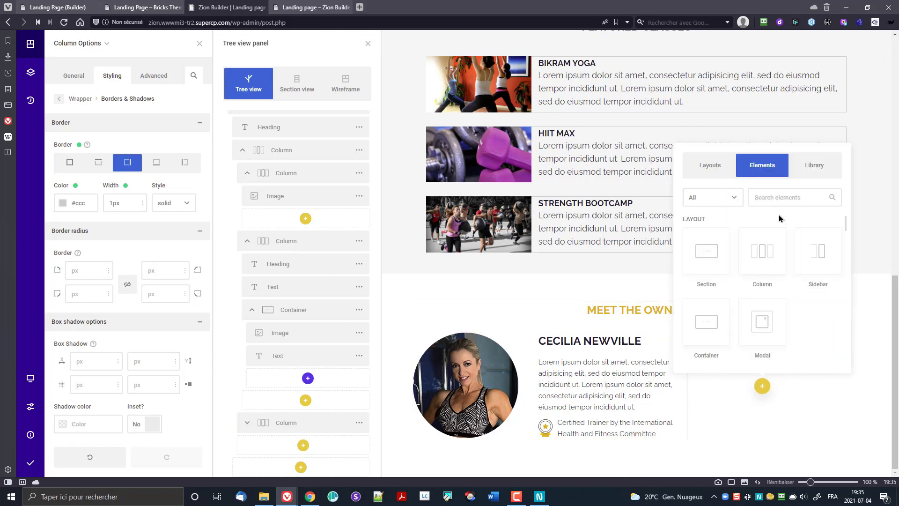
text(tx)
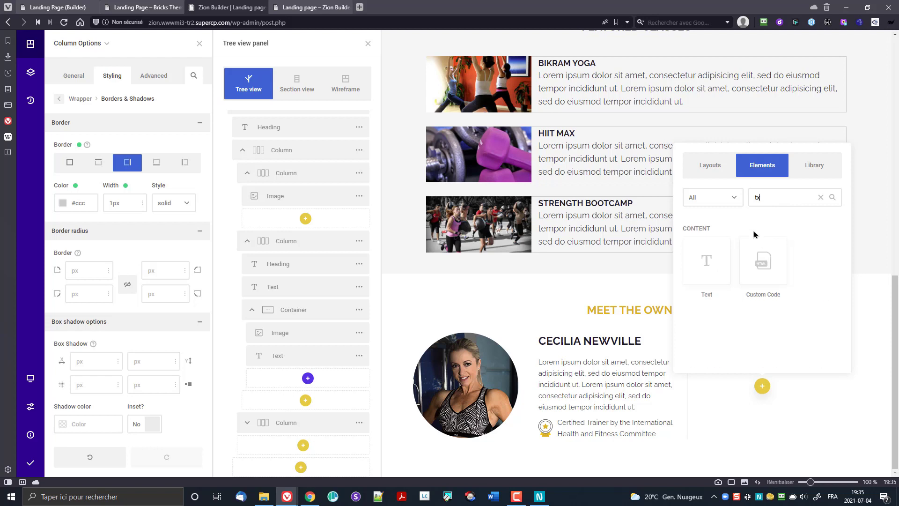
key(BackSpace)
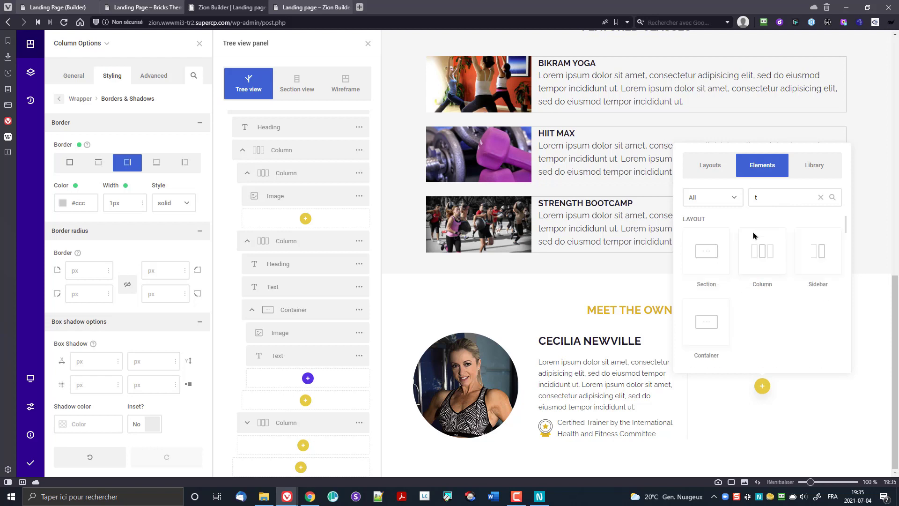
text(ex)
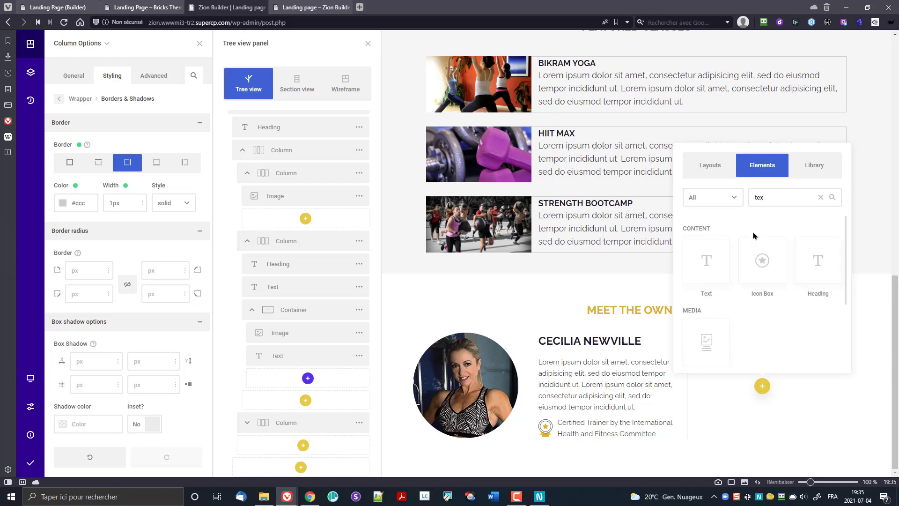
click(723, 256)
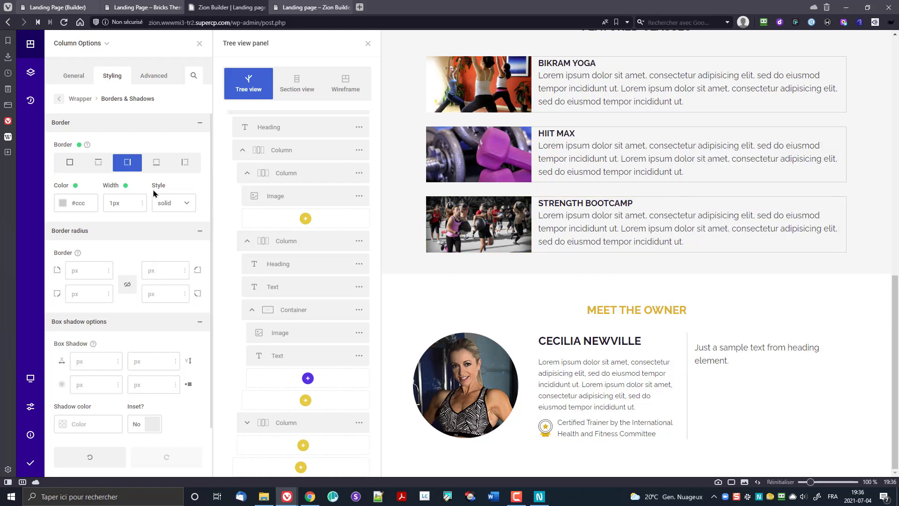
Step: Select the new block's sample paragraph and check the clipboard history without pasting
click(721, 351)
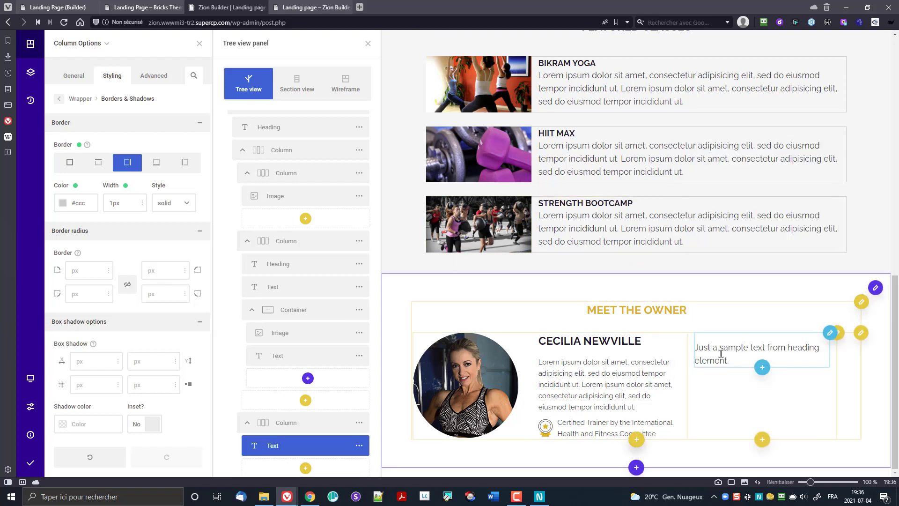
click(72, 81)
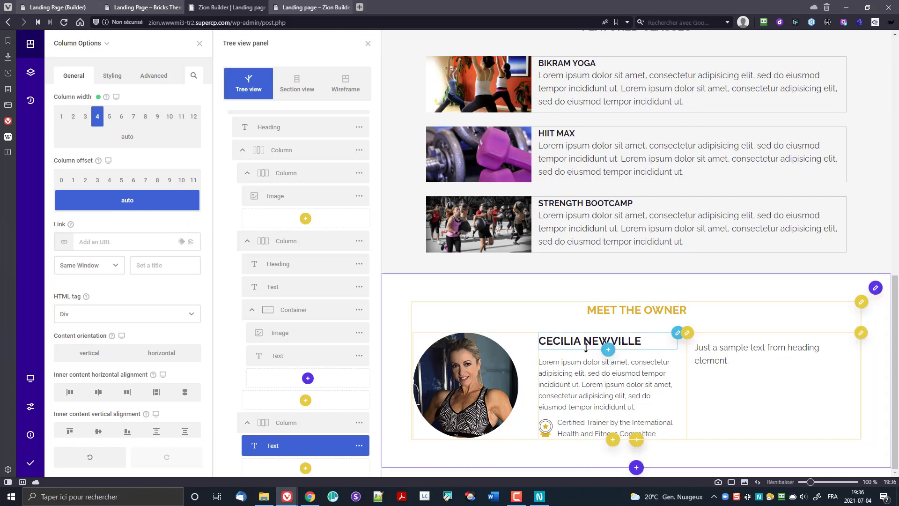
triple_click(822, 355)
key(ctrl+shift+v)
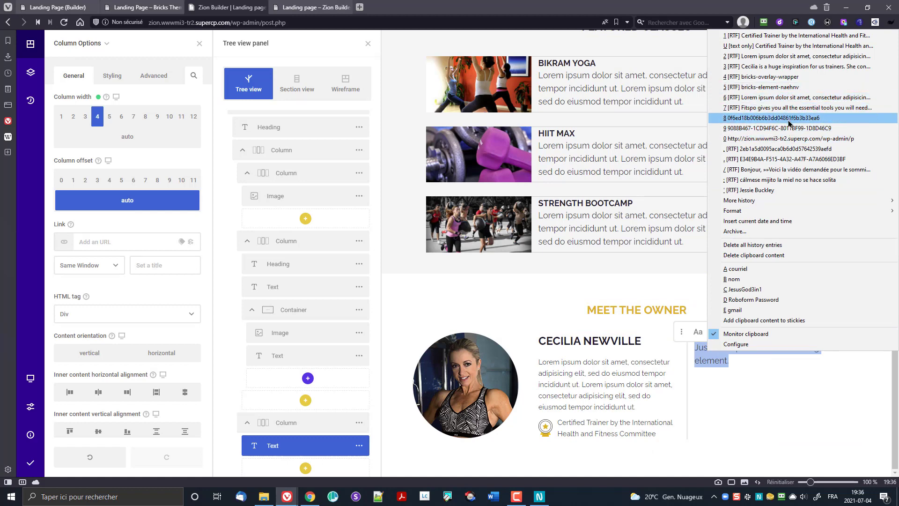
mouse_move(780, 202)
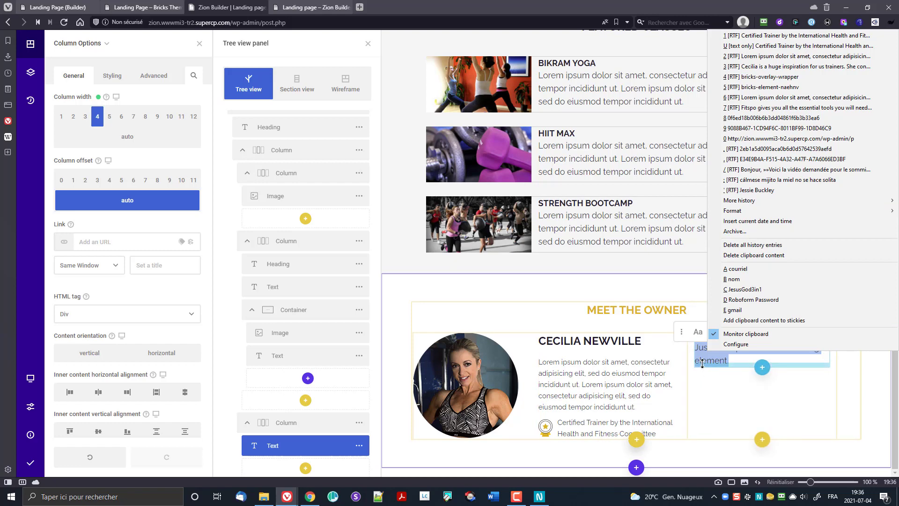
key(Escape)
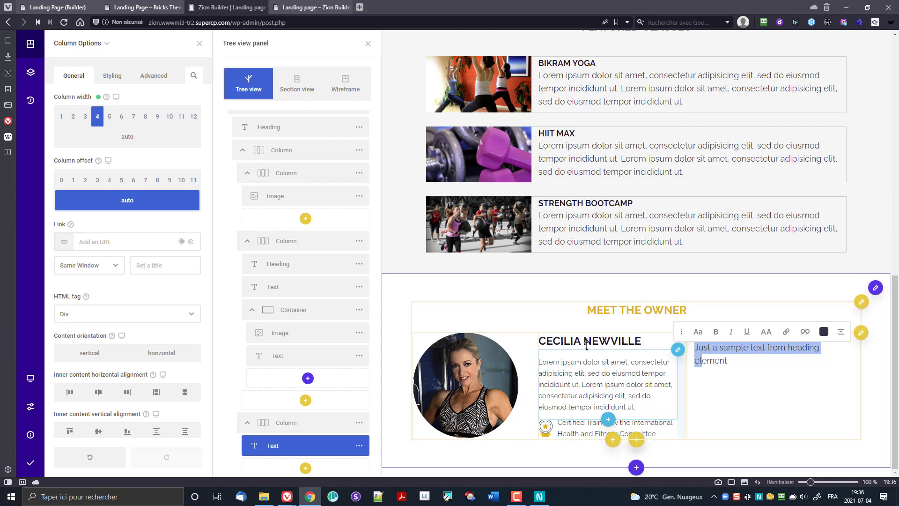
scroll(328, 422, down, 2)
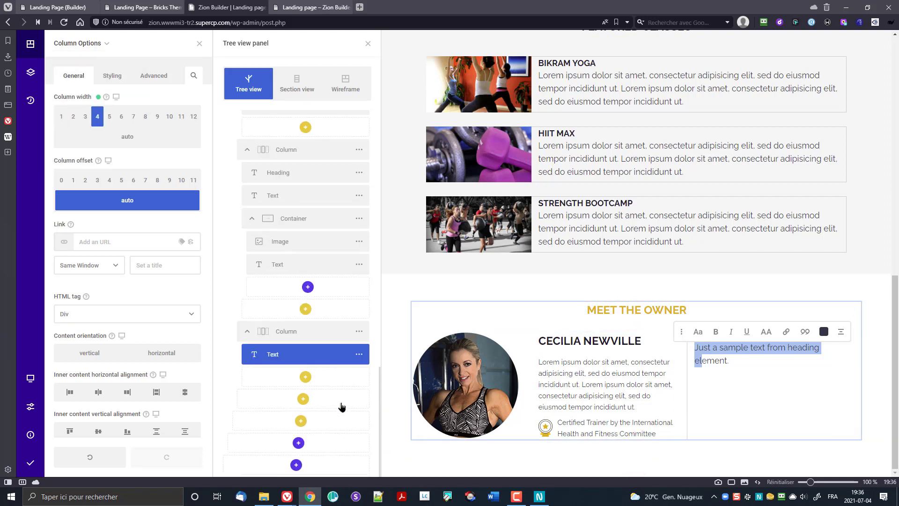
Step: Replace the text block's sample content with a single quote mark
click(364, 355)
click(399, 269)
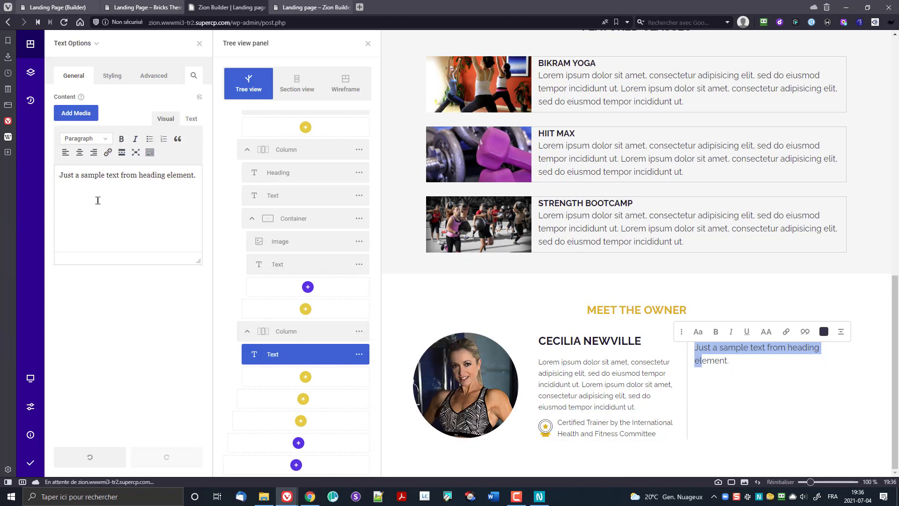
triple_click(103, 177)
text(")
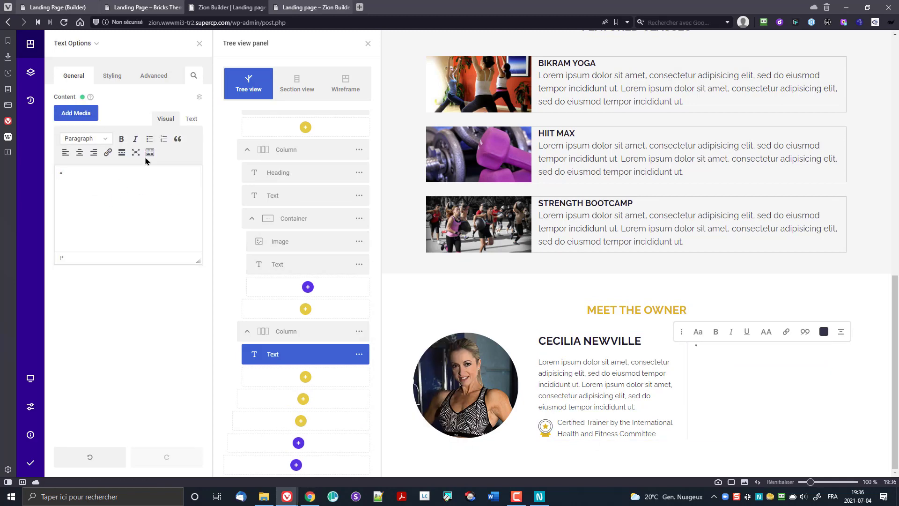
click(190, 120)
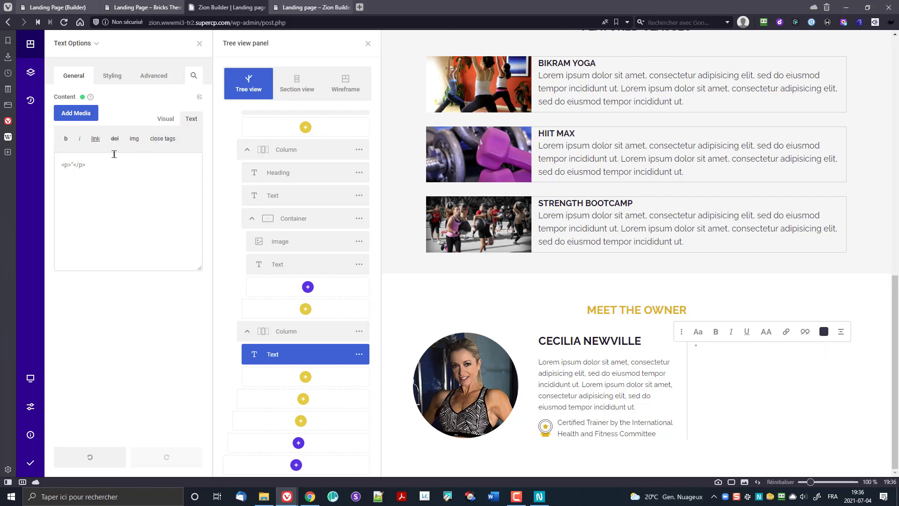
click(162, 119)
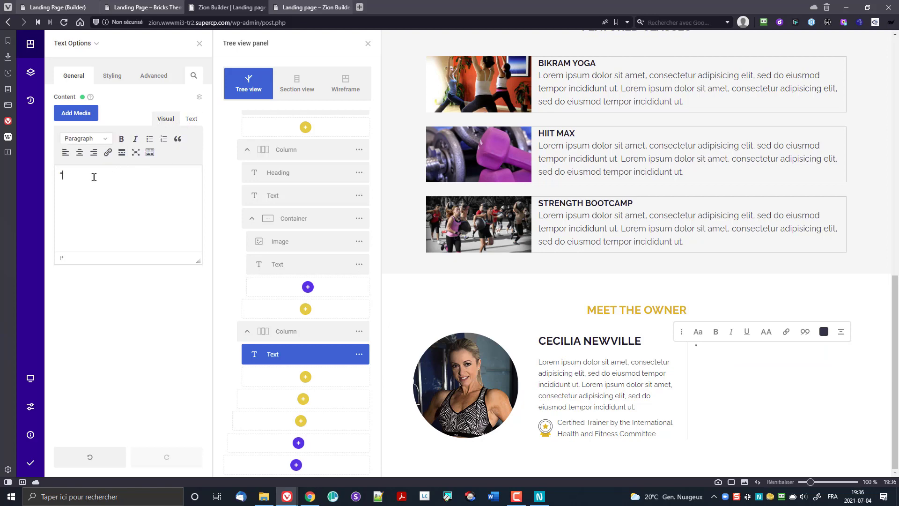
click(191, 120)
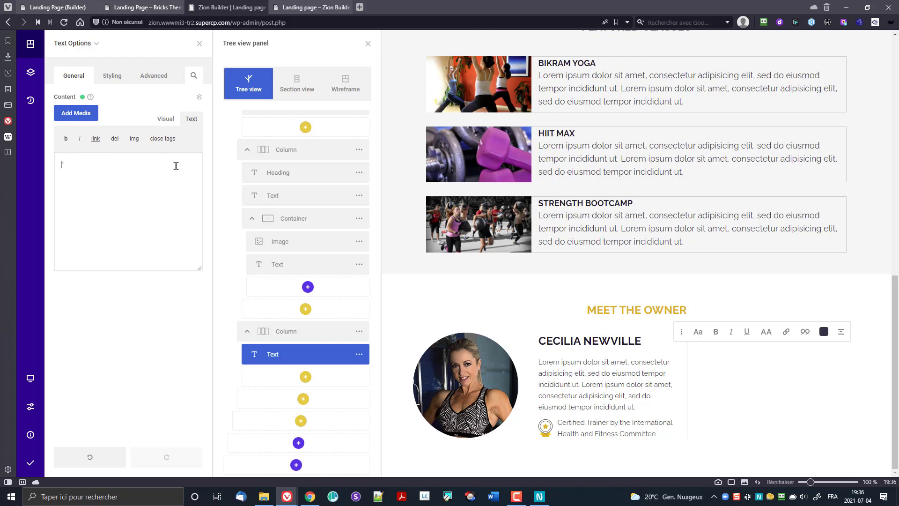
click(163, 119)
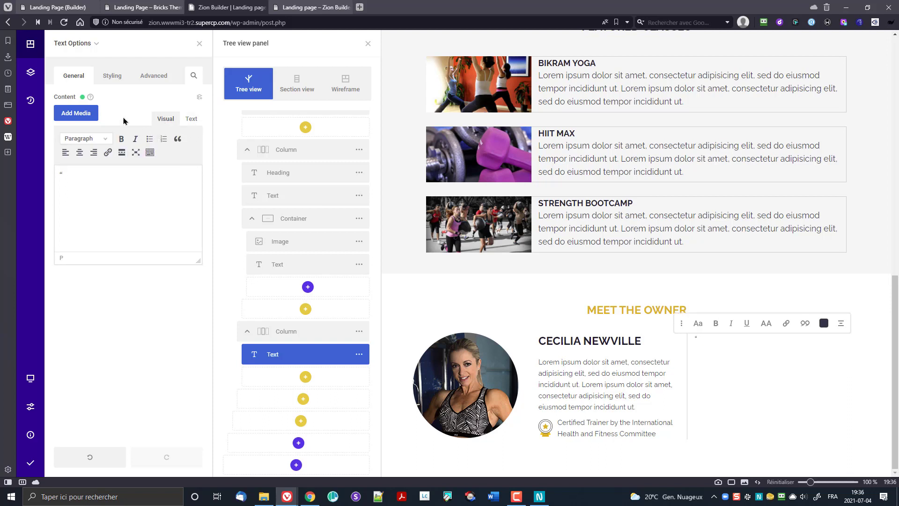
Step: Style the quote mark gold #e4ad22 at 72px, then select the testimonial column
click(116, 77)
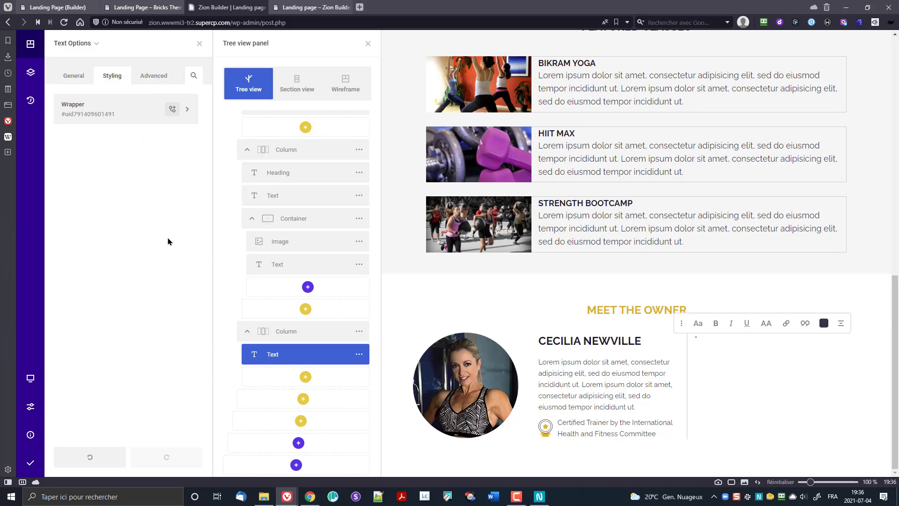
click(103, 107)
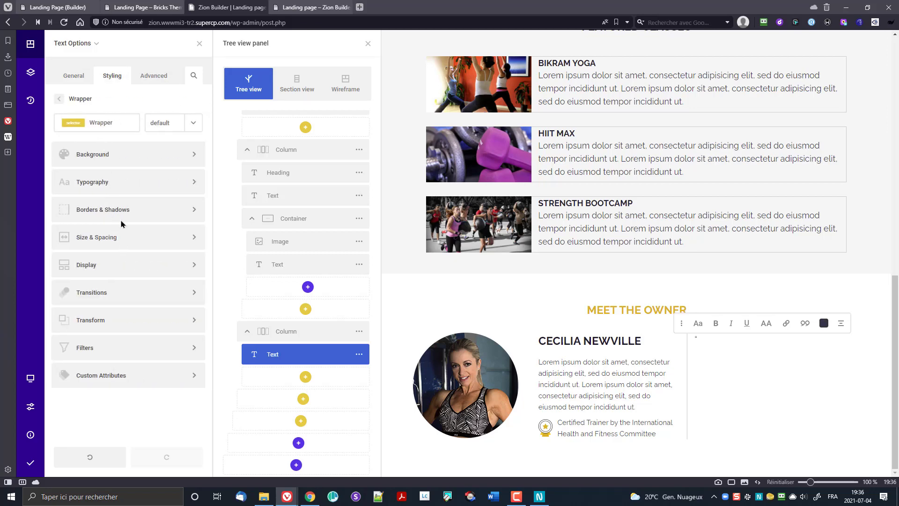
click(119, 190)
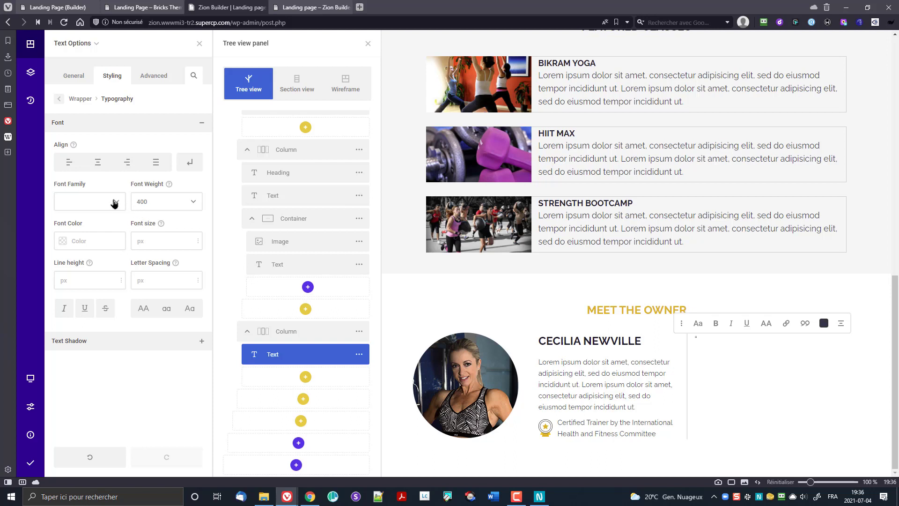
text(7)
click(61, 242)
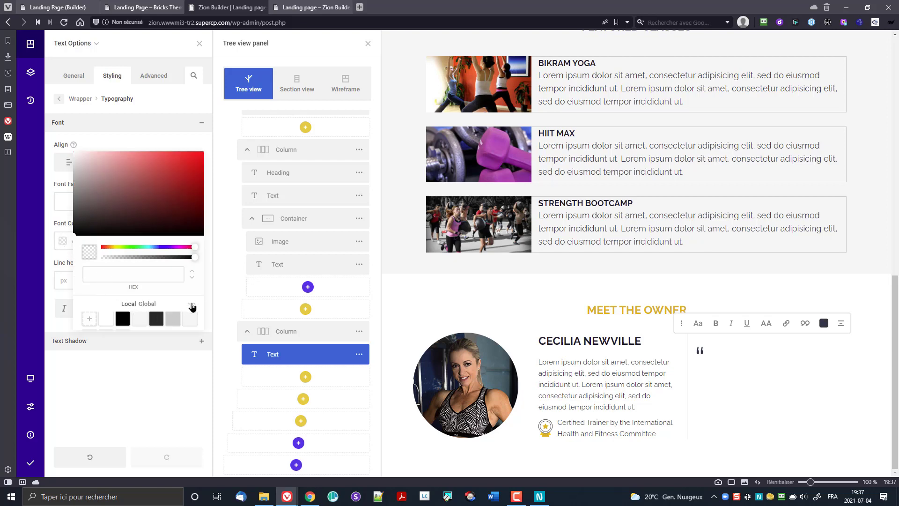
scroll(167, 308, down, 1)
click(106, 305)
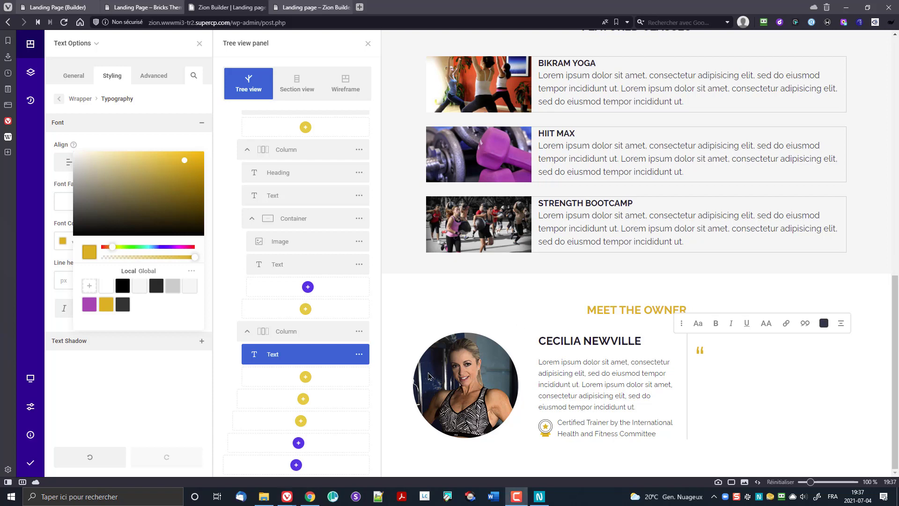
click(714, 364)
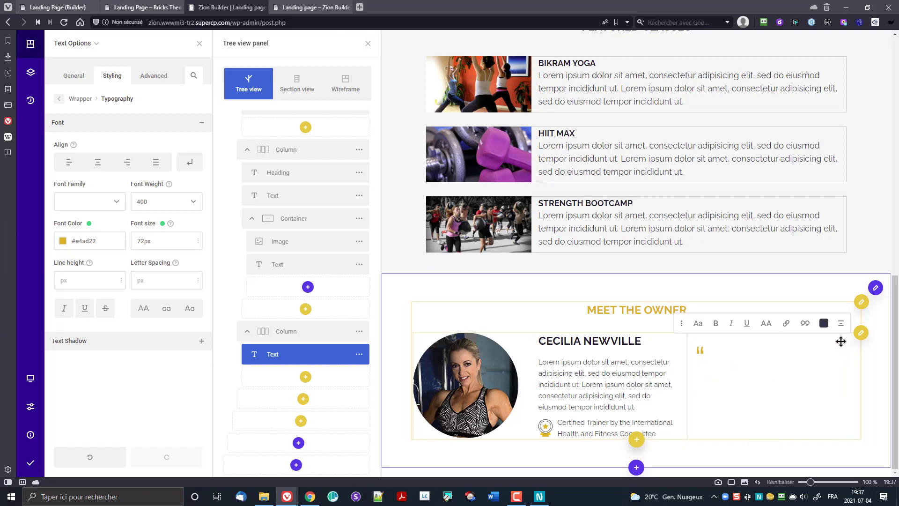
click(301, 336)
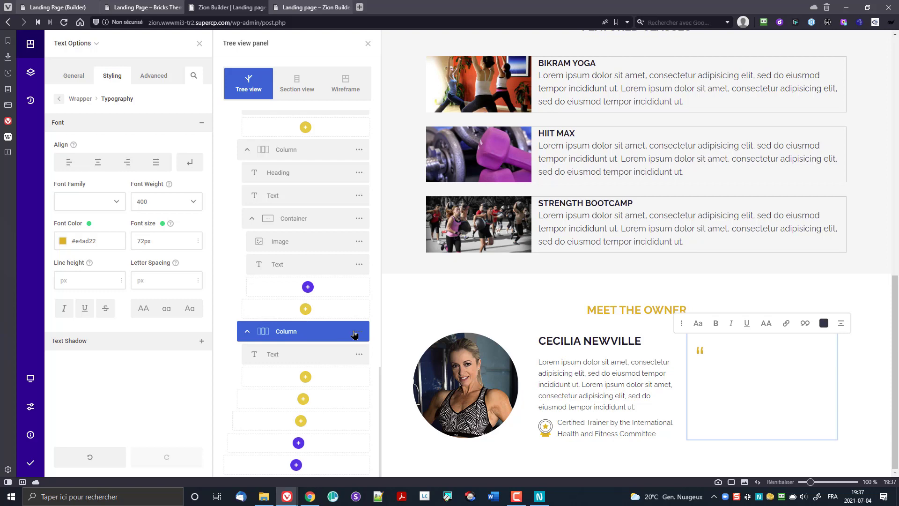
Step: Add a Text element to the testimonial column and open it for editing
click(358, 333)
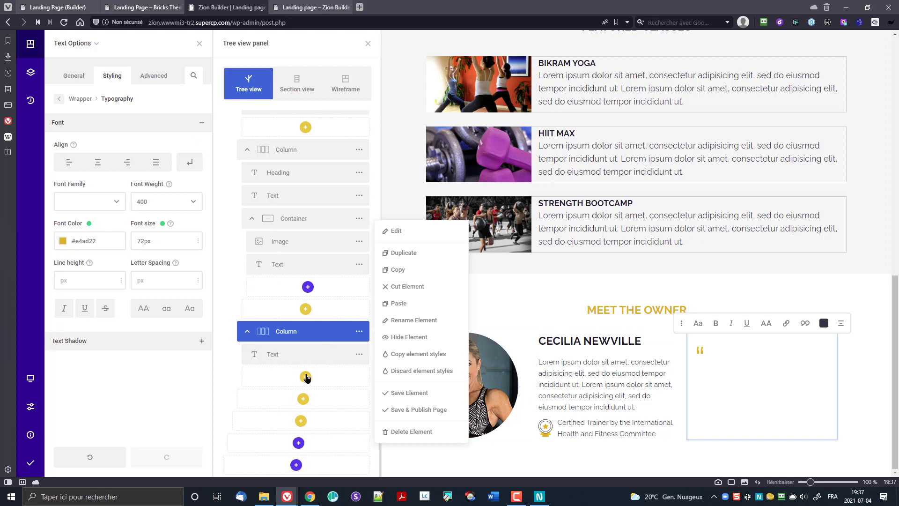
click(306, 376)
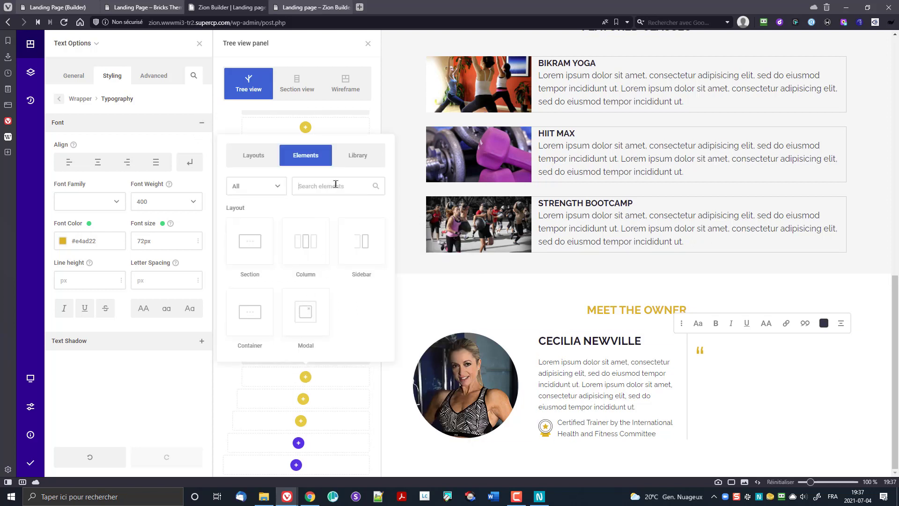
text(tex)
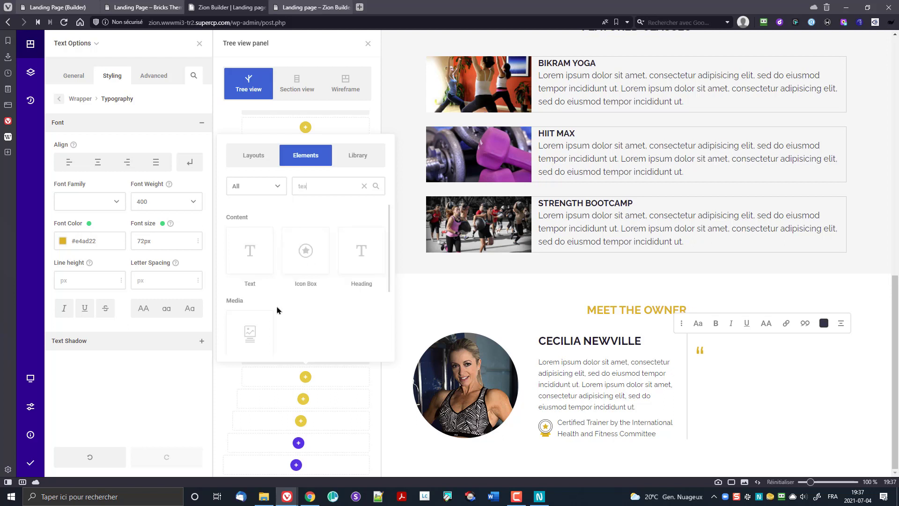
click(244, 259)
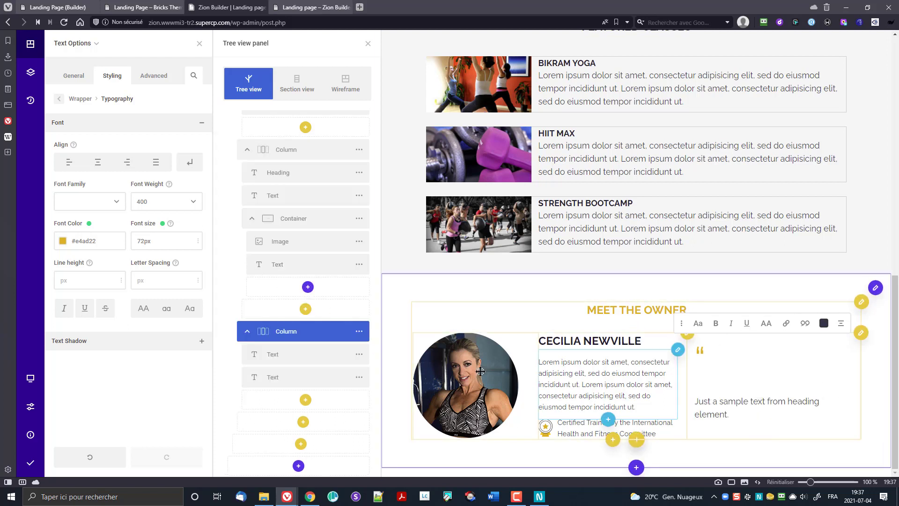
click(713, 403)
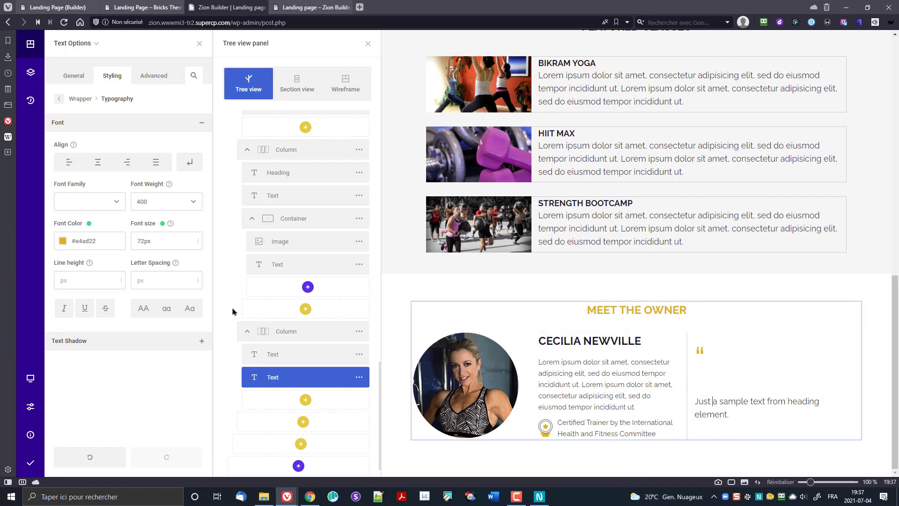
click(358, 378)
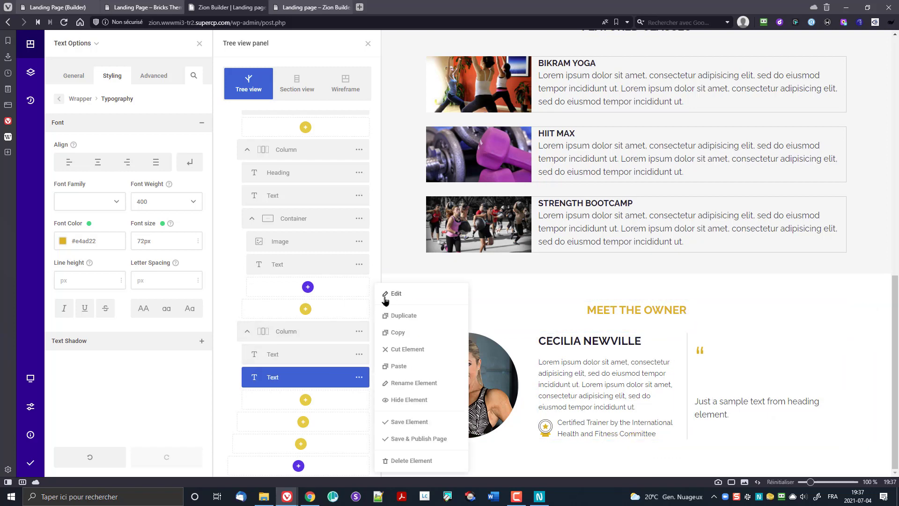
click(388, 294)
Step: Replace the sample sentence with the testimonial pasted from clipboard history
triple_click(120, 197)
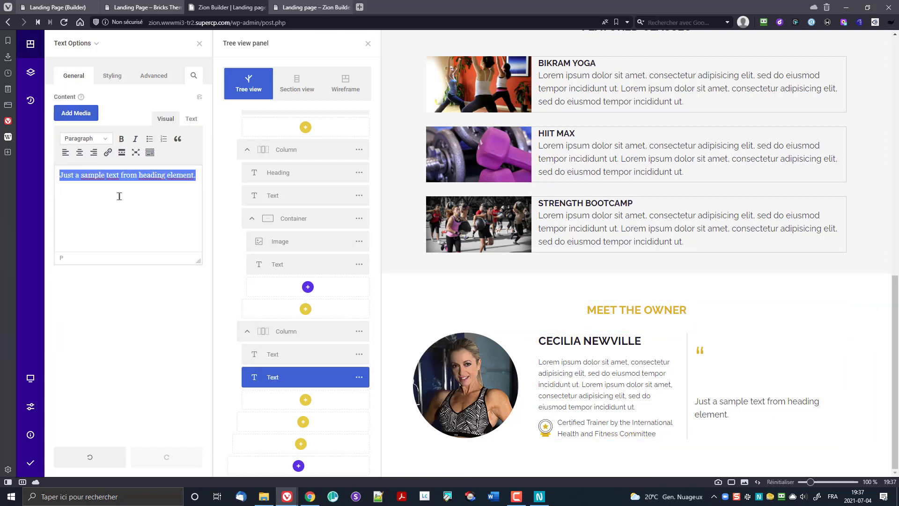
key(ctrl+shift+v)
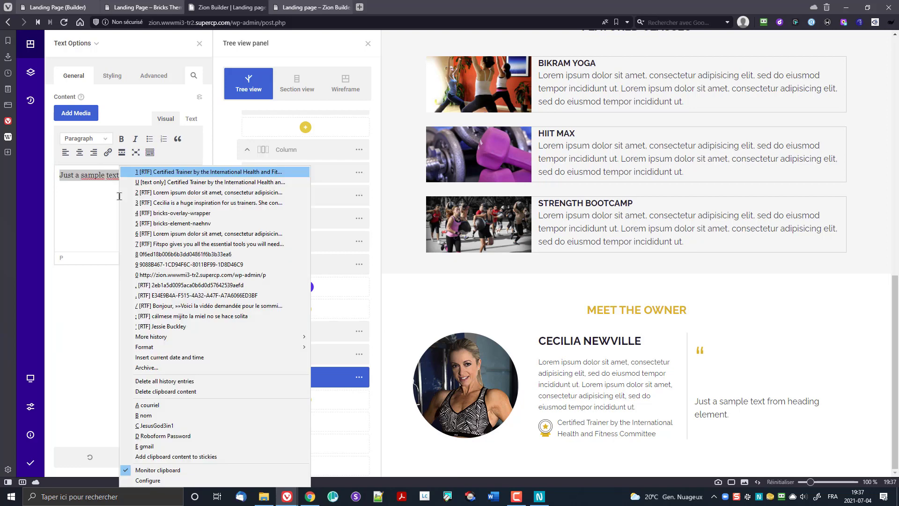
click(209, 203)
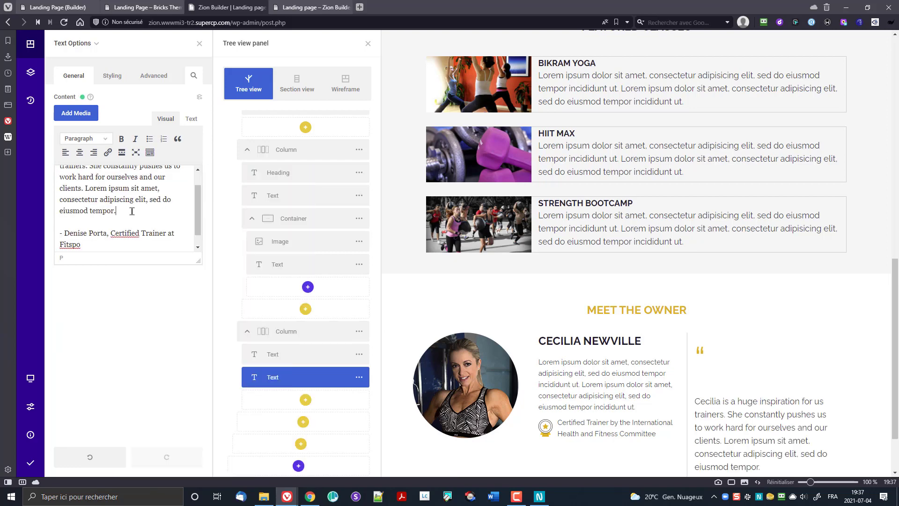
scroll(133, 209, up, 2)
click(191, 120)
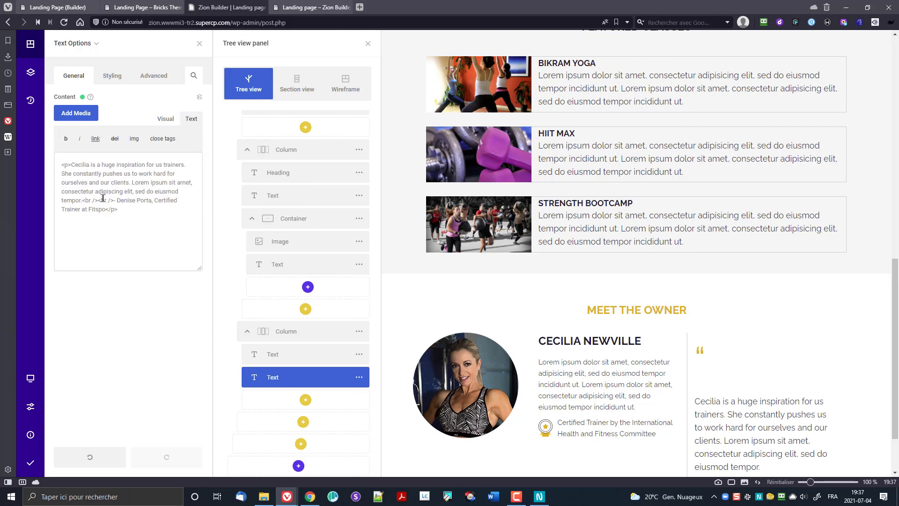
click(160, 120)
Step: Make the testimonial paragraph italic and reselect the testimonial column
drag(126, 226, 23, 161)
click(136, 139)
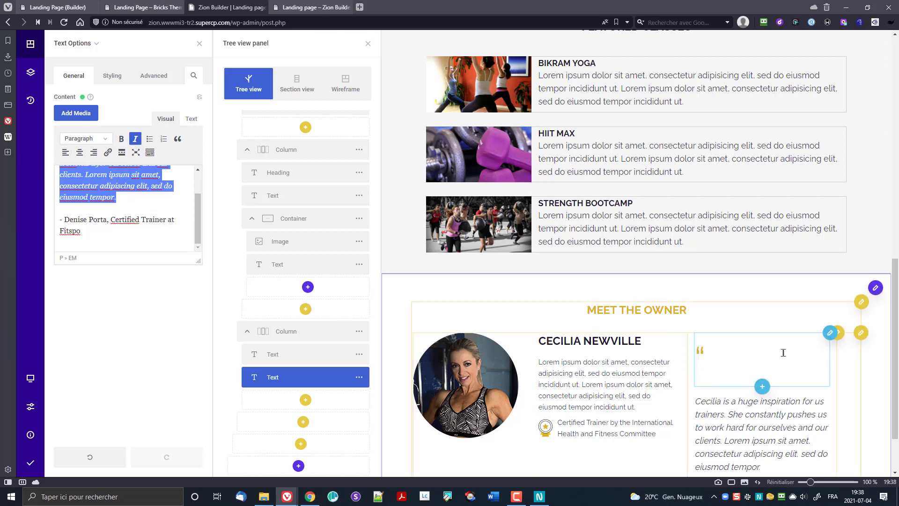
click(291, 333)
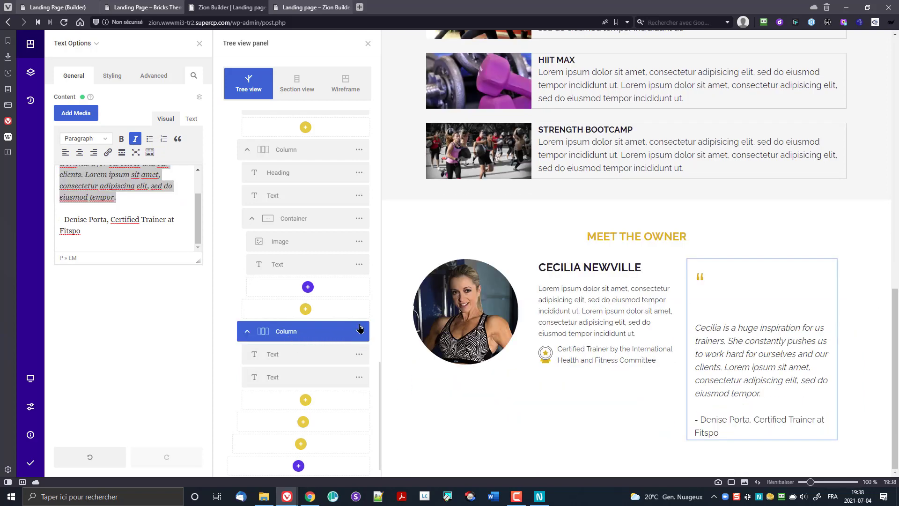
click(359, 332)
Step: Set the testimonial column's content orientation to horizontal, then edit the quote mark element
click(392, 229)
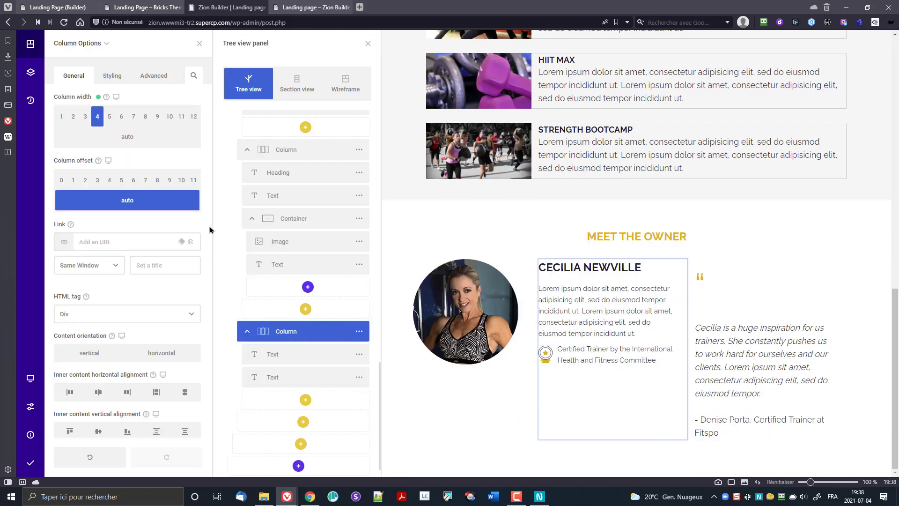
scroll(99, 304, down, 3)
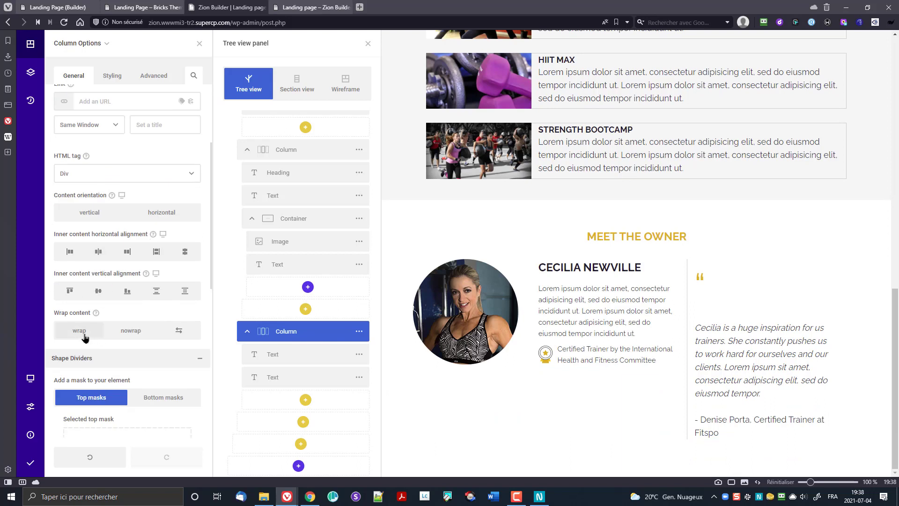
click(140, 217)
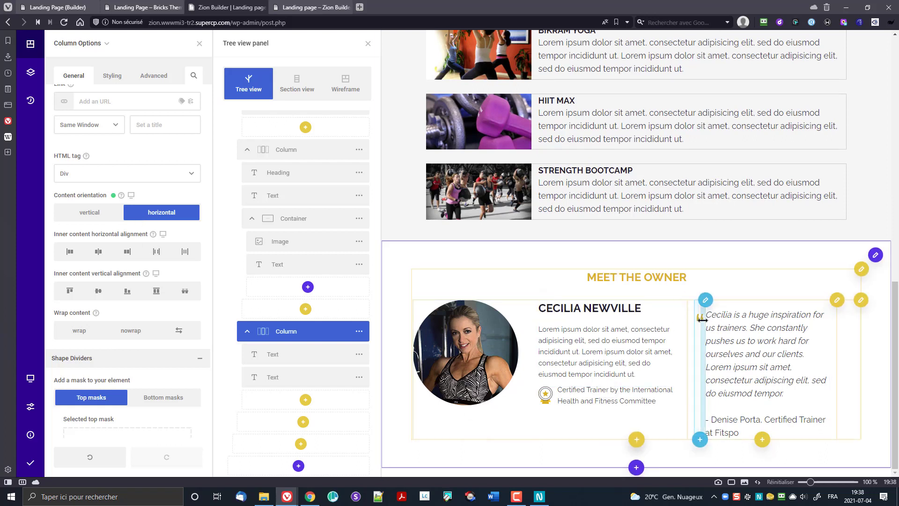
click(359, 354)
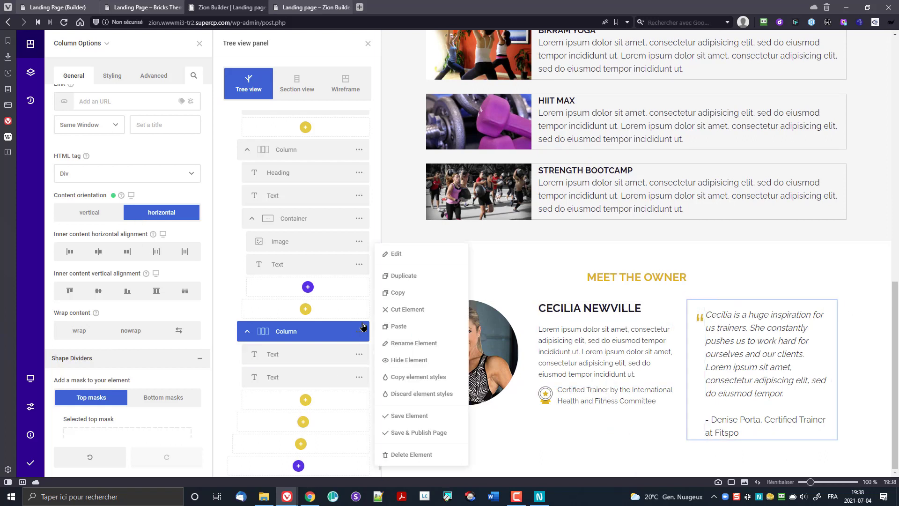
click(391, 255)
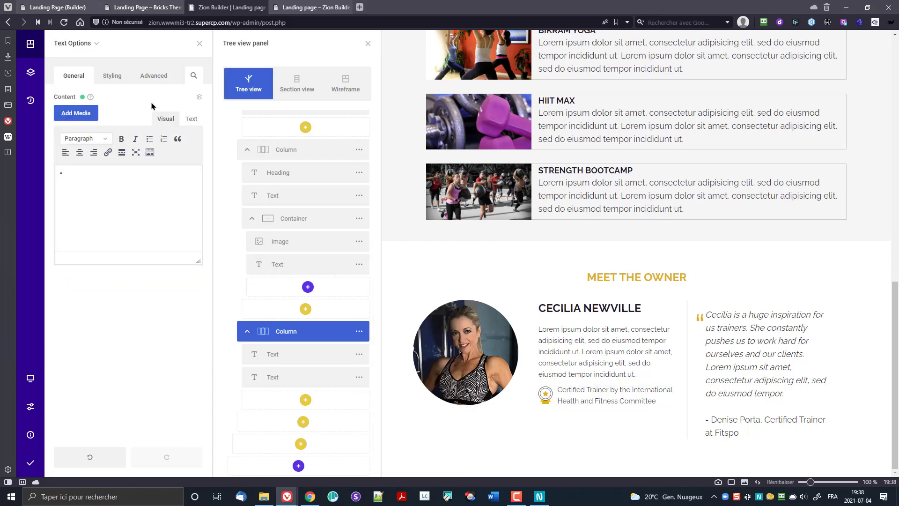
Step: Give the quote mark 20px and 10px wrapper margins, then save and publish
click(113, 76)
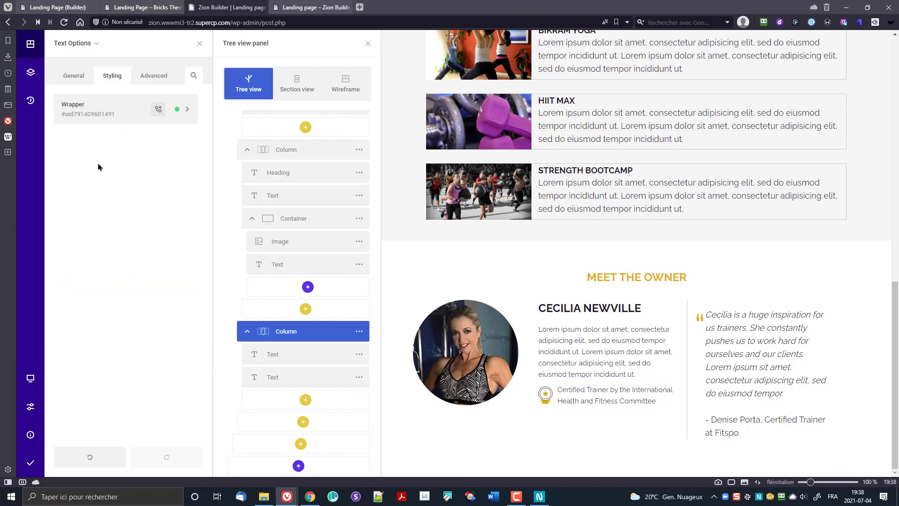
click(95, 121)
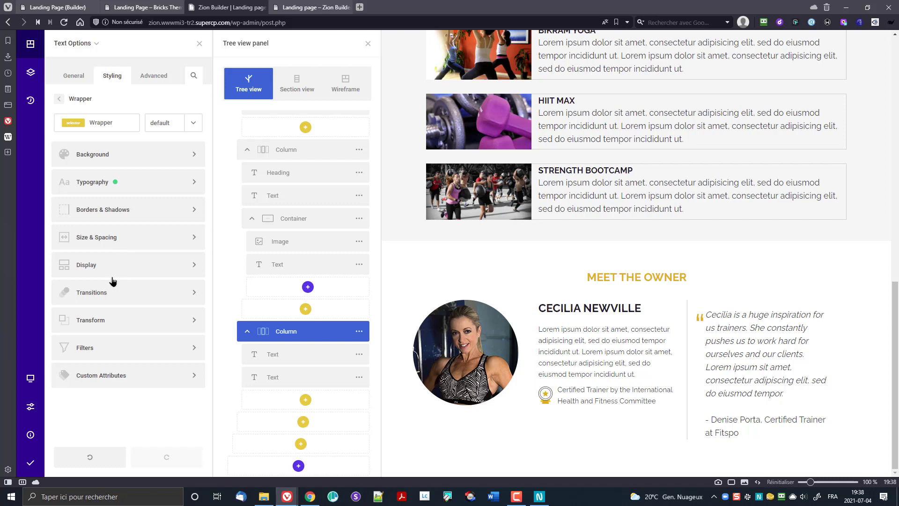
click(105, 237)
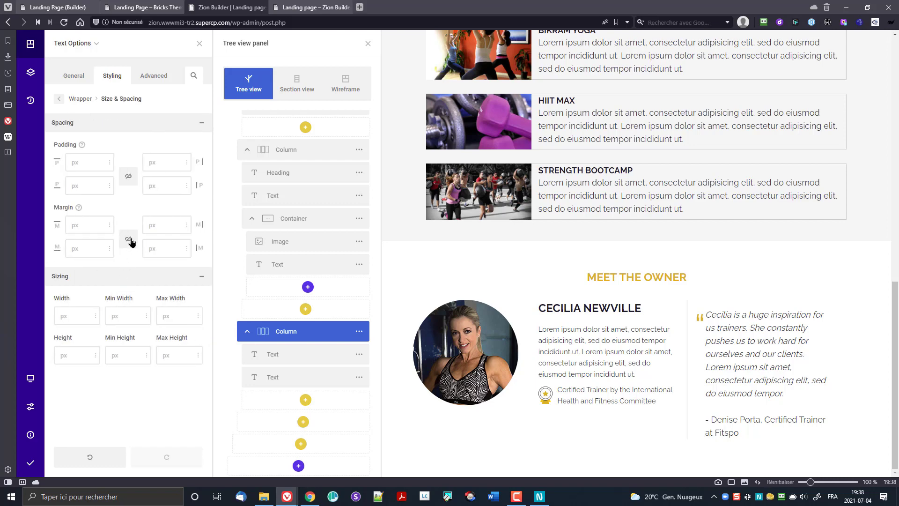
click(153, 226)
text(20)
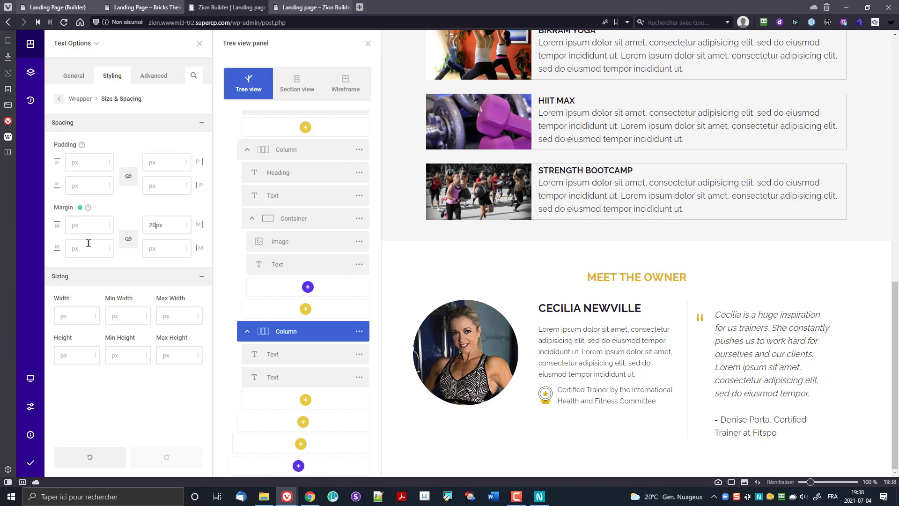
click(146, 249)
text(20)
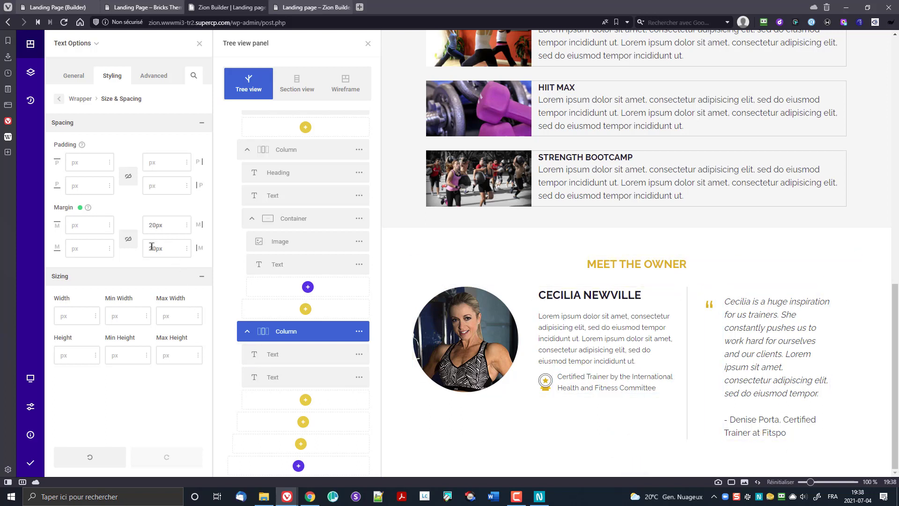
drag(151, 250, 147, 254)
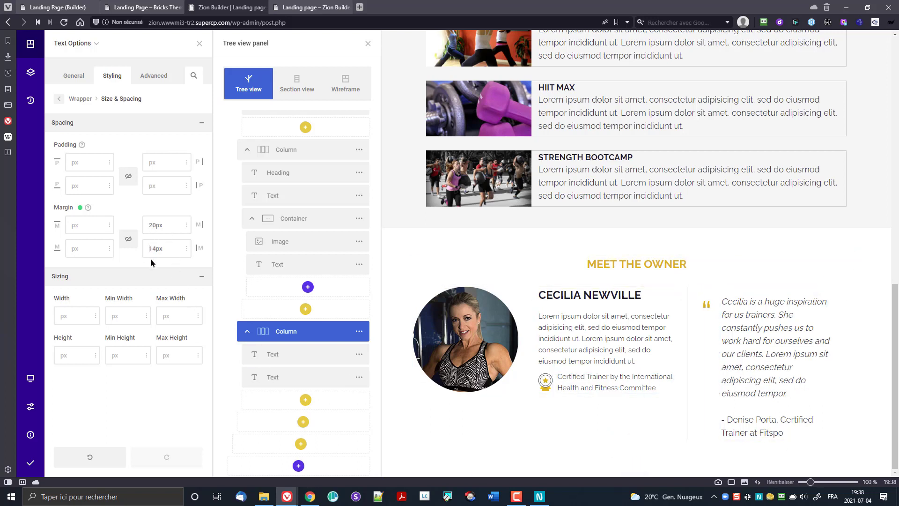
key(shift+Right)
text(0)
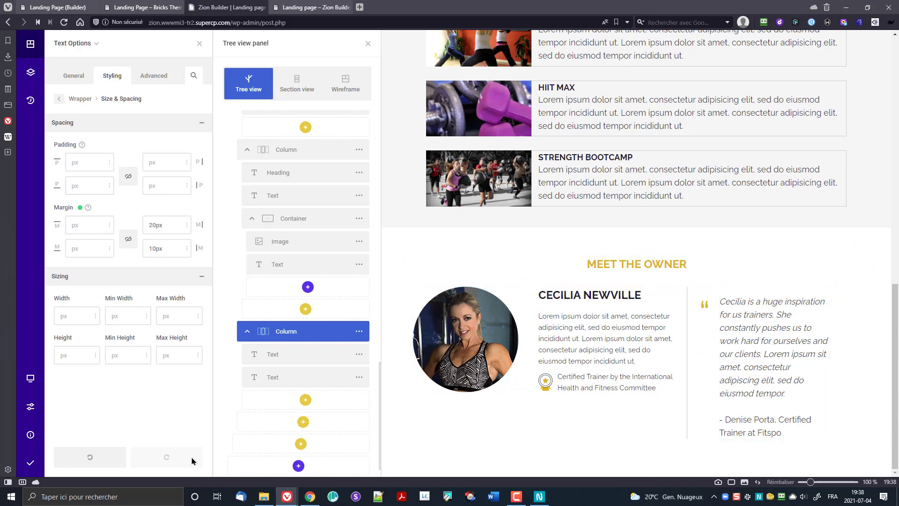
click(30, 462)
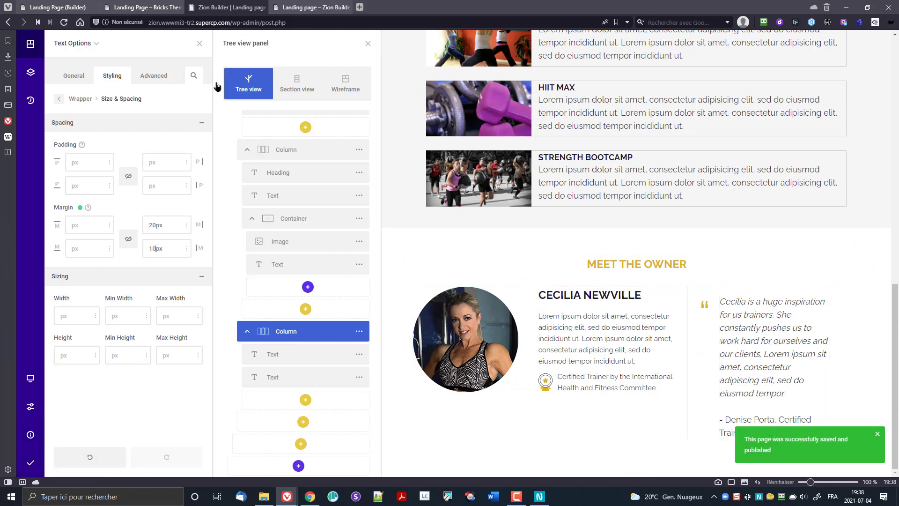
click(311, 7)
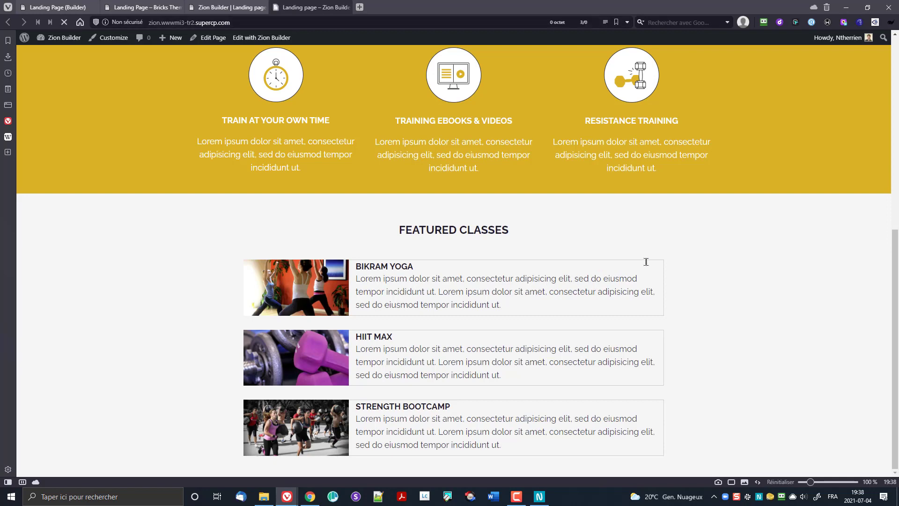
scroll(713, 260, down, 5)
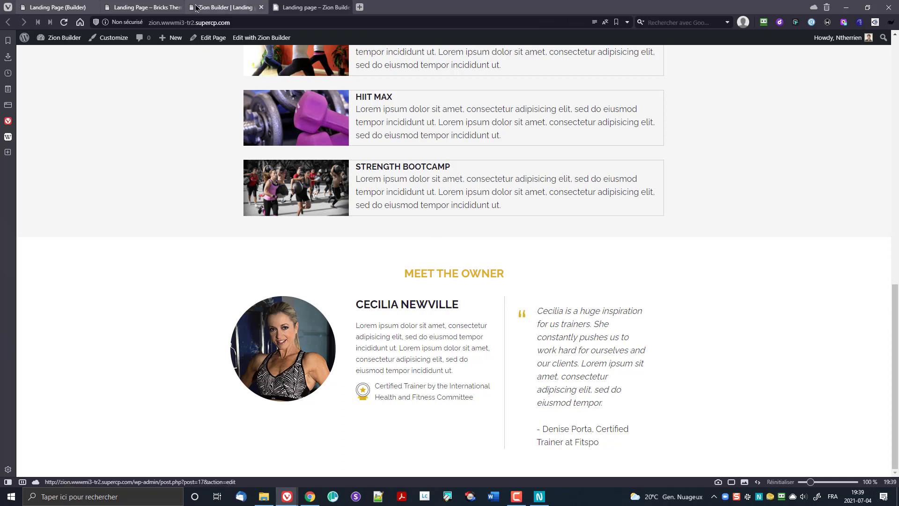
click(229, 7)
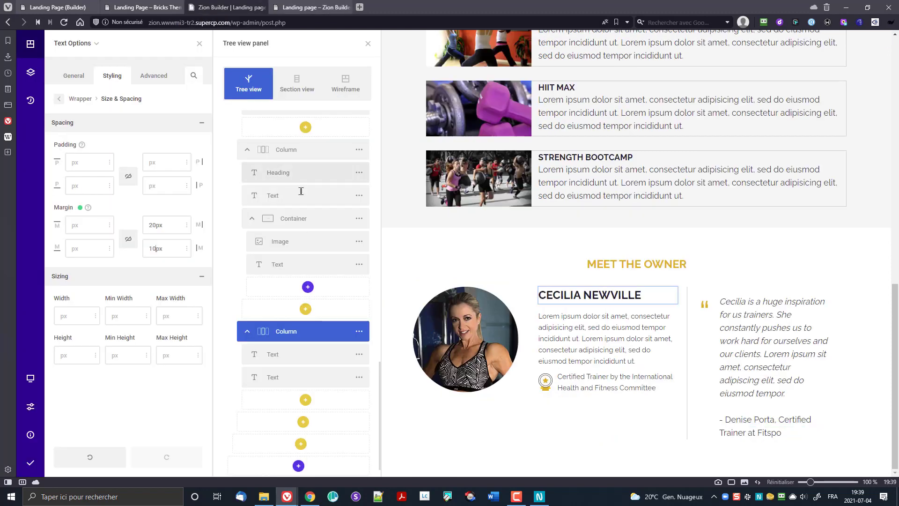
Step: Set the testimonial column's wrapper top margin to -20px and save the page
click(727, 311)
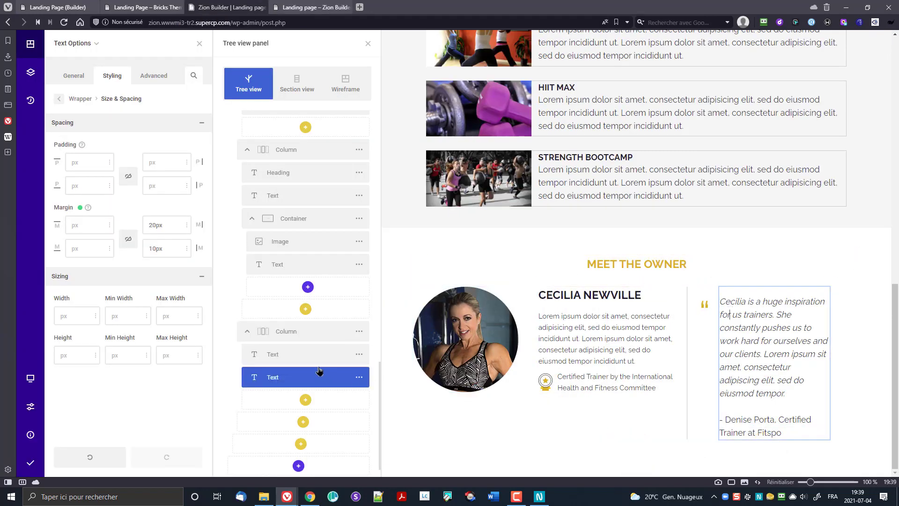
click(303, 332)
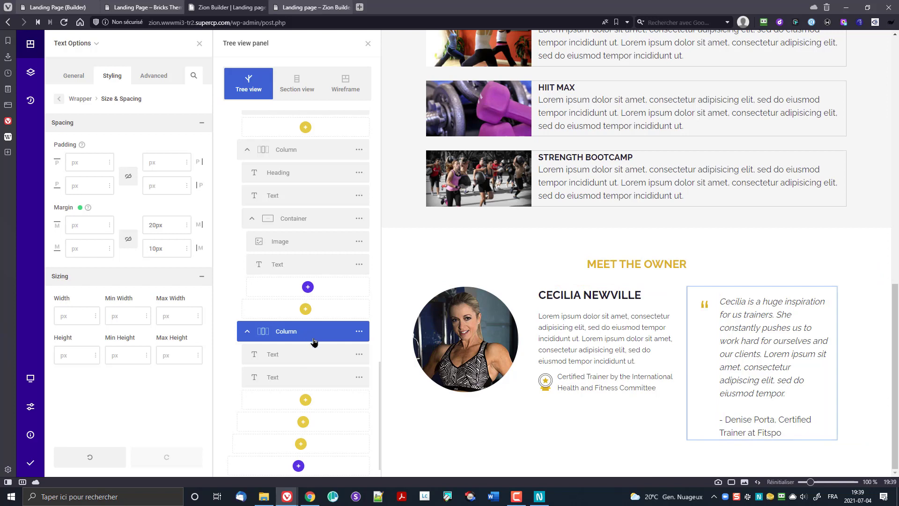
click(359, 333)
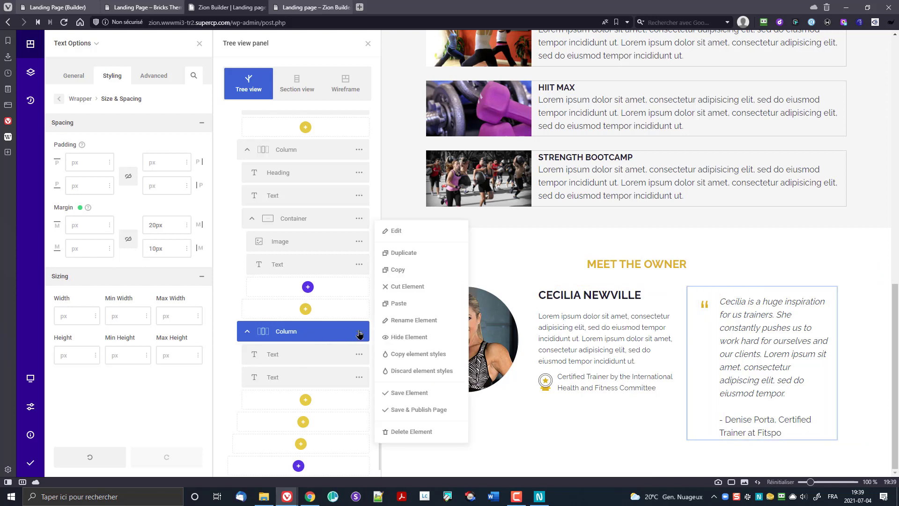
click(391, 231)
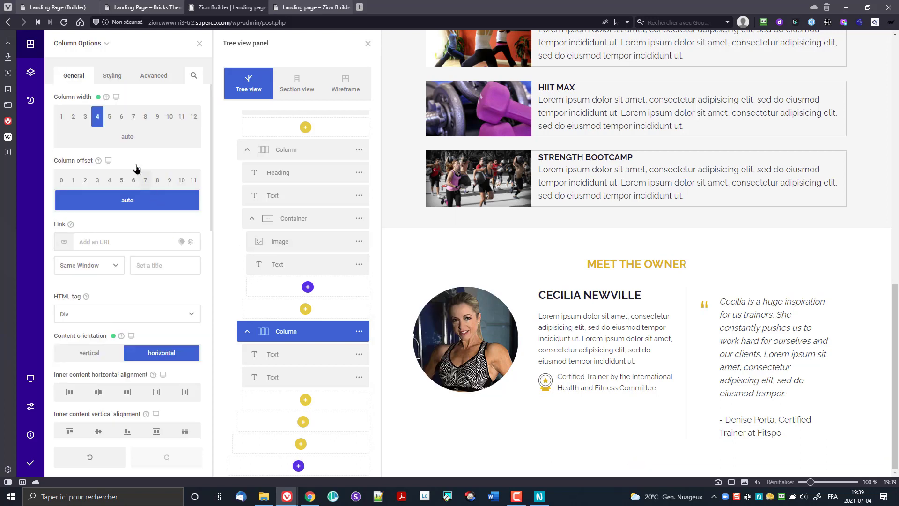
click(112, 76)
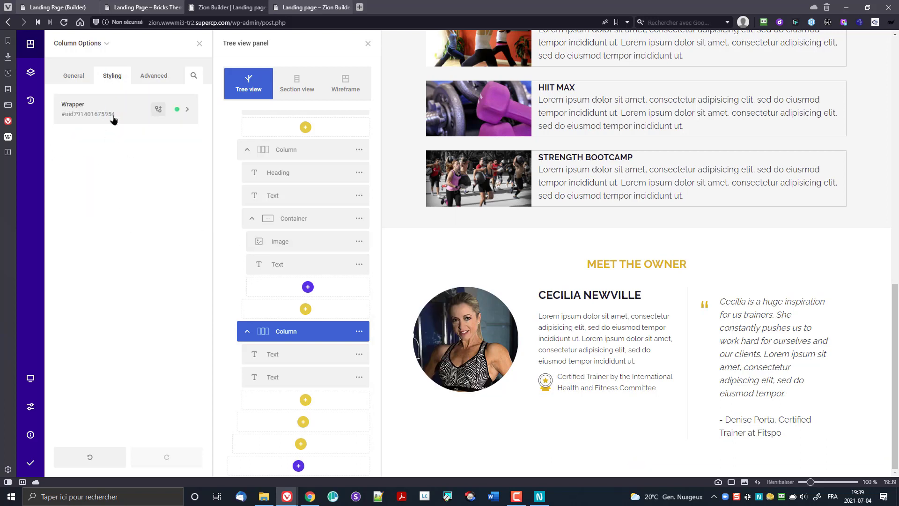
click(114, 107)
click(135, 240)
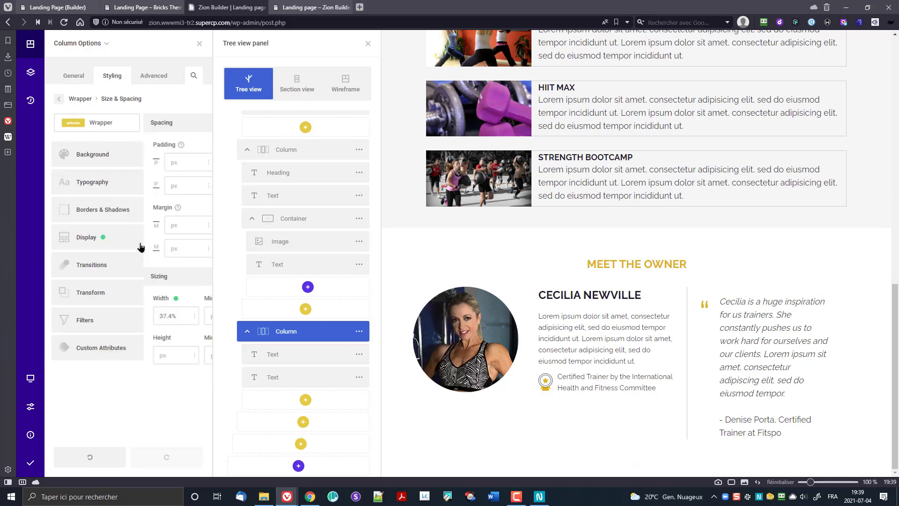
click(72, 228)
key(Down)
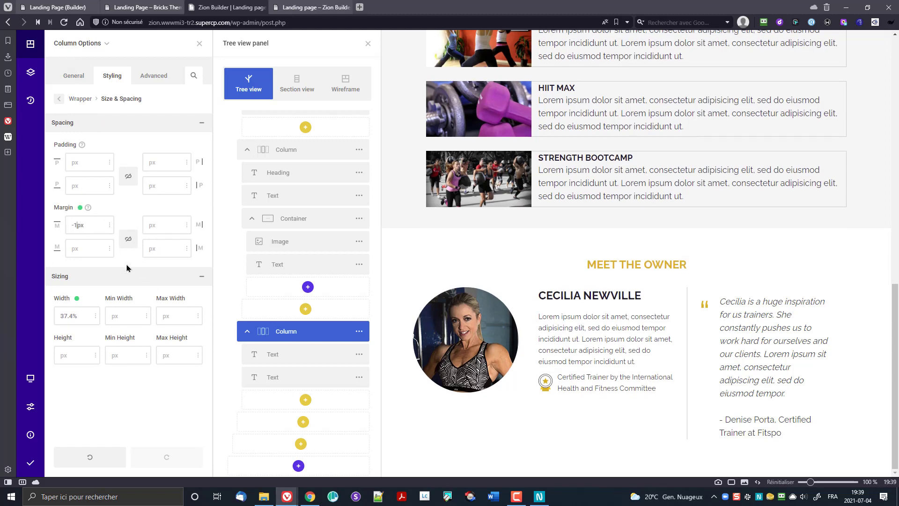
key(Down)
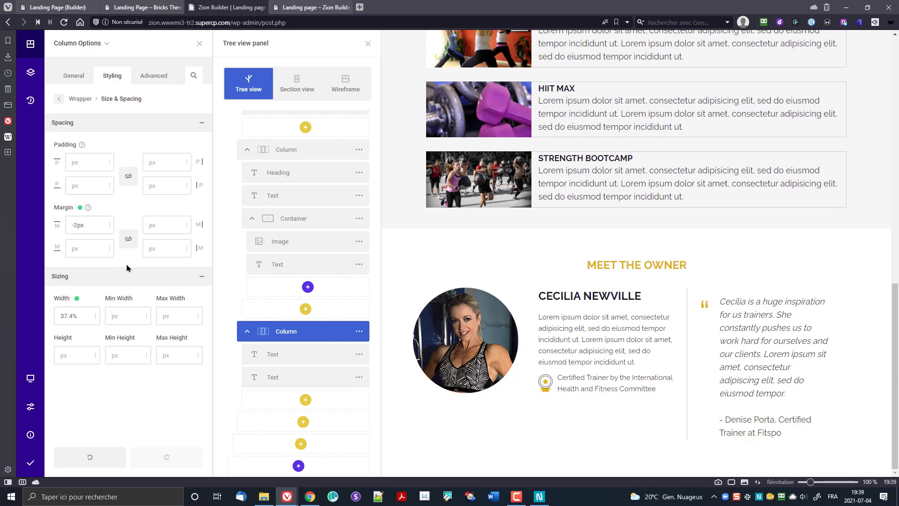
text(0)
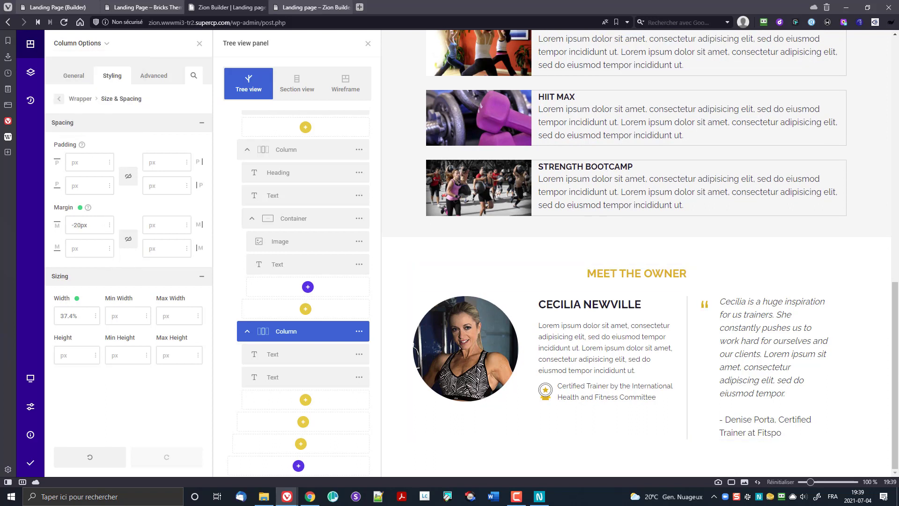
key(ctrl+s)
click(312, 7)
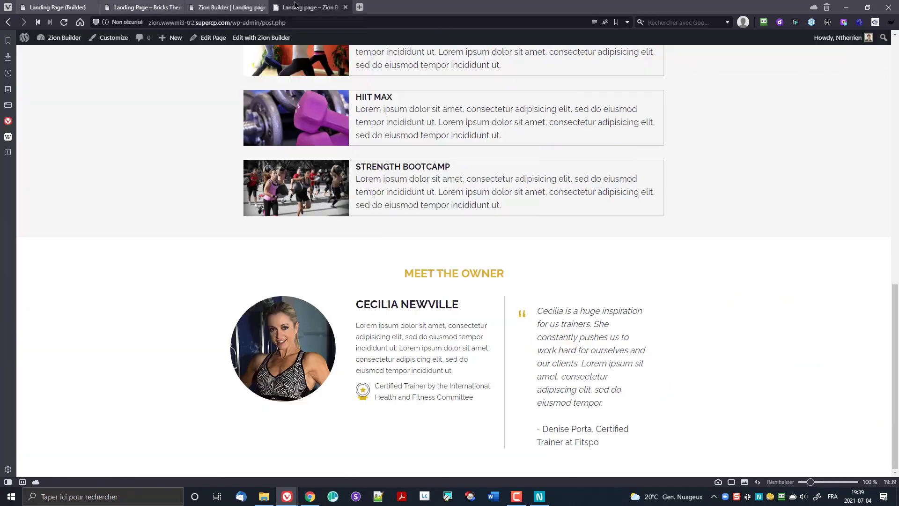
key(F5)
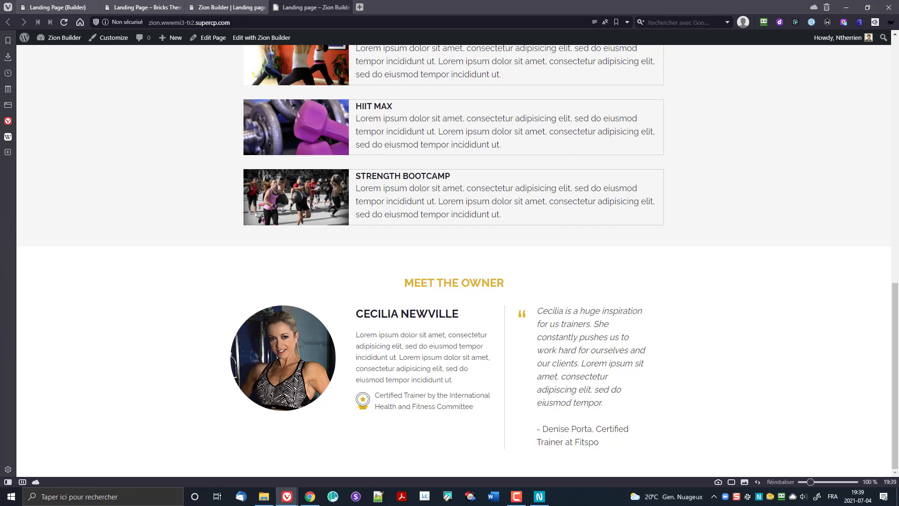
drag(898, 197, 898, 14)
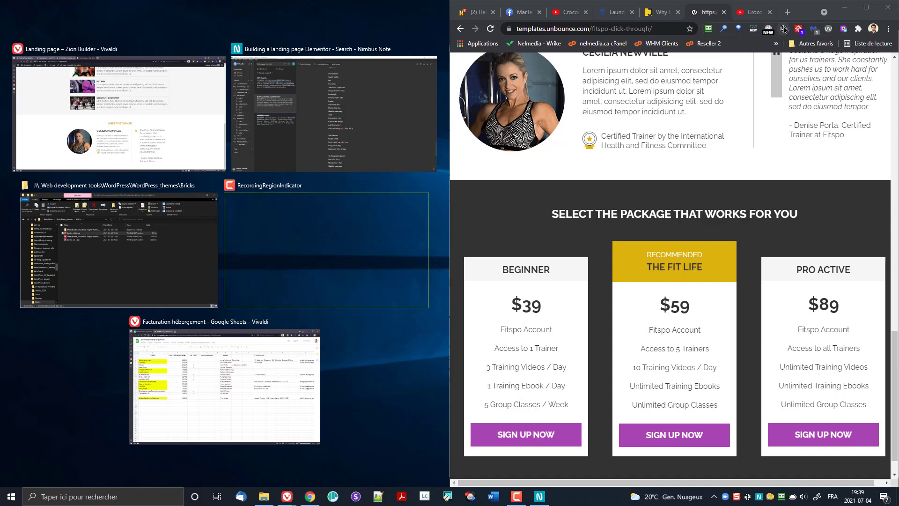
drag(801, 12, 898, 2)
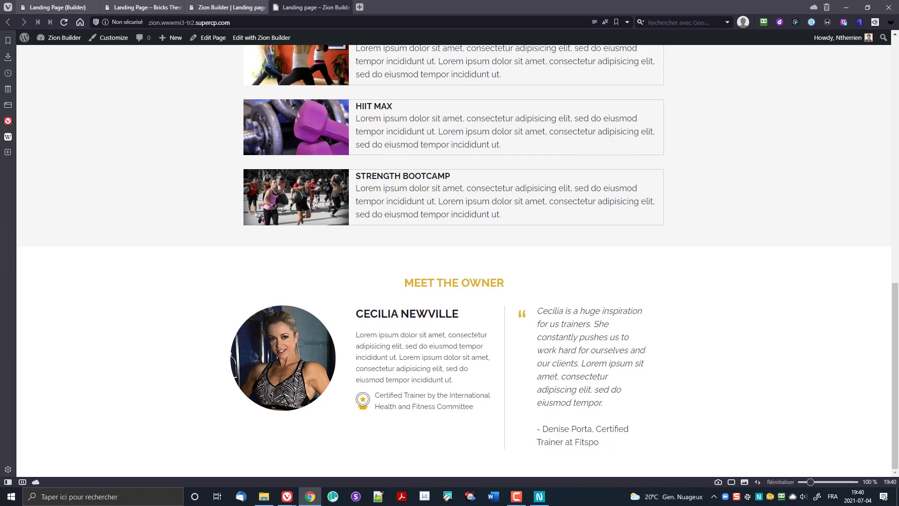
Step: In the Bricks copy, insert an empty container at the Meet the owner section
mouse_move(238, 4)
click(54, 7)
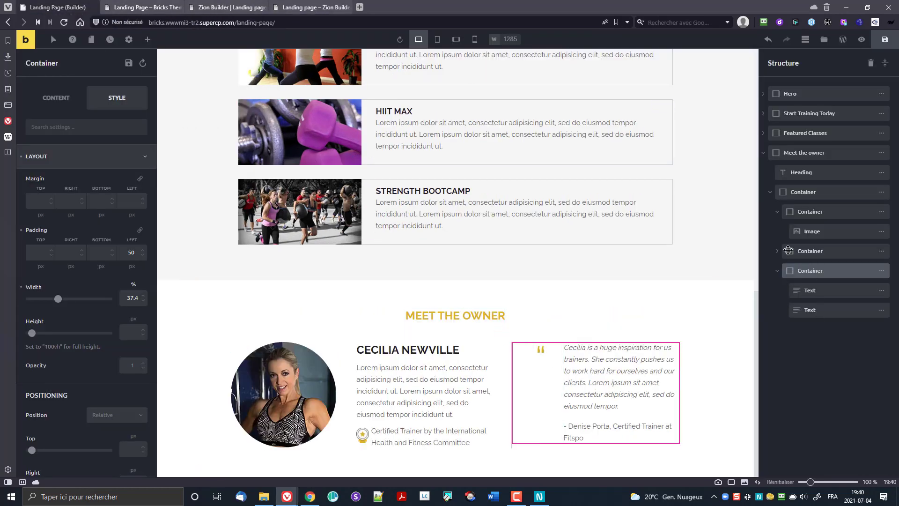
click(763, 153)
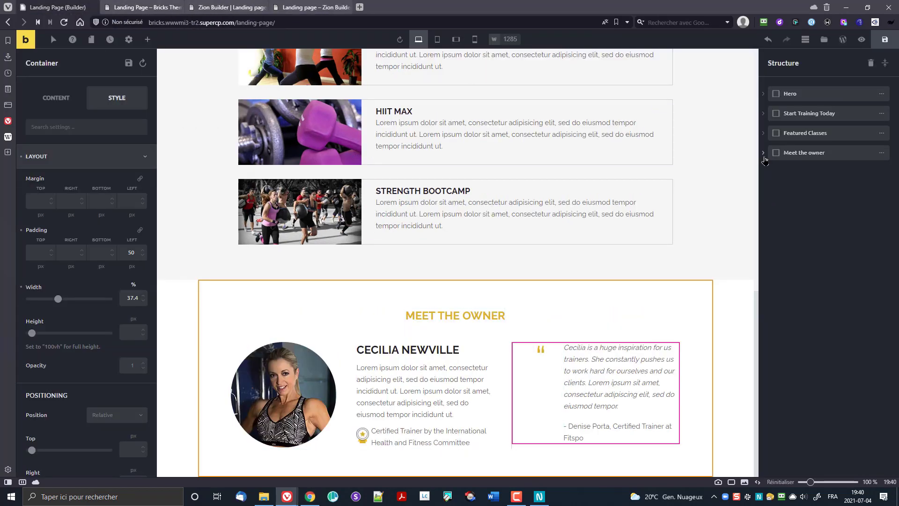
click(802, 154)
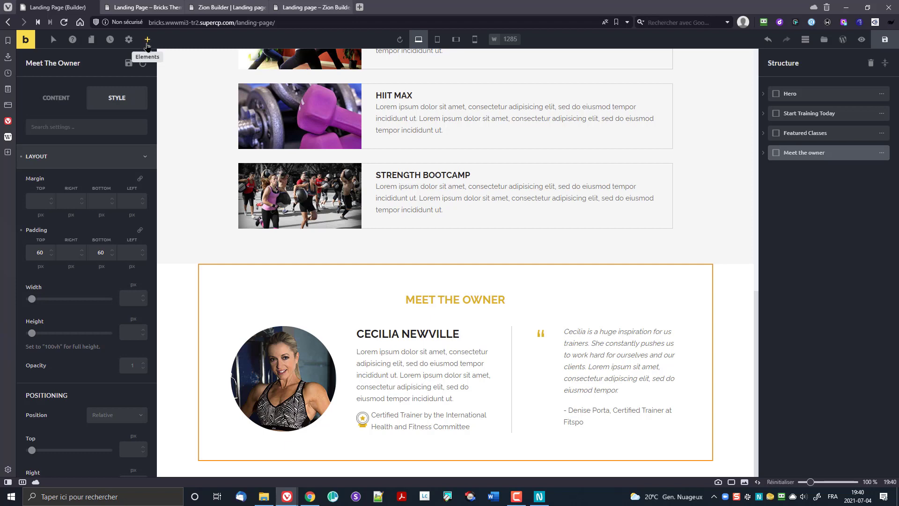
click(147, 40)
click(32, 106)
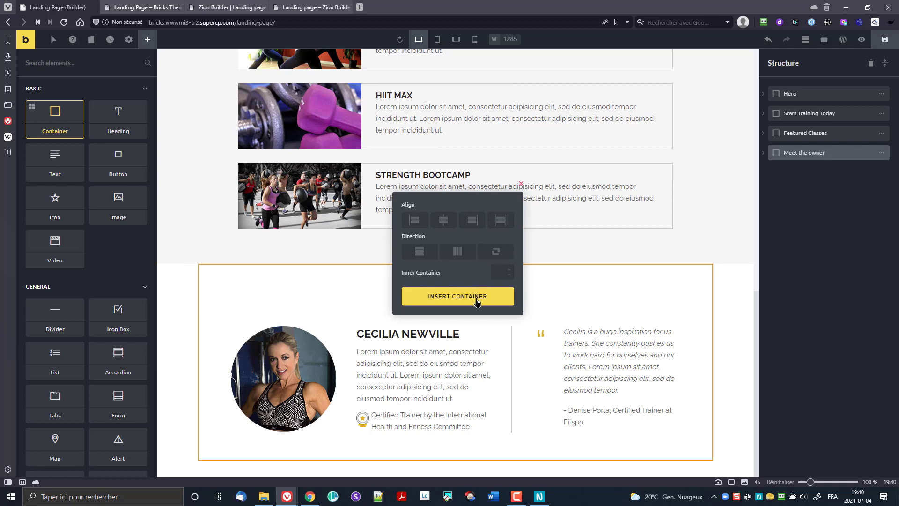
click(476, 303)
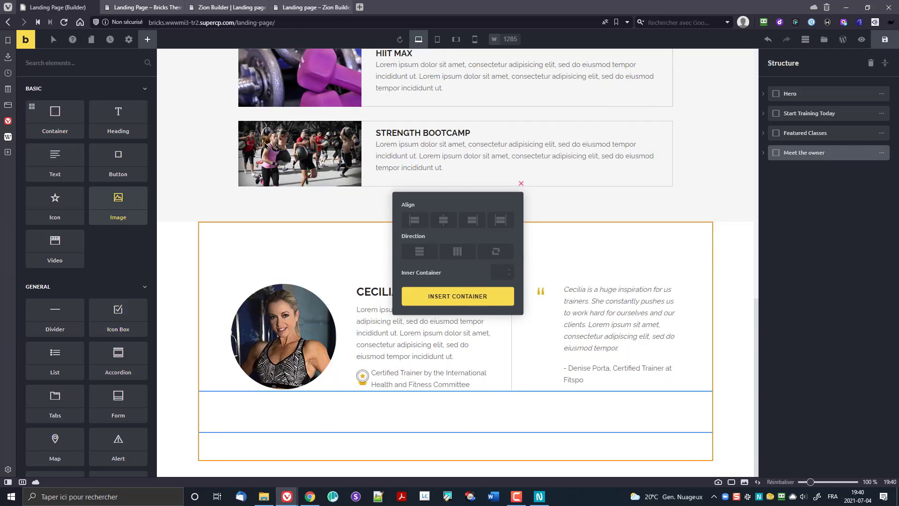
Step: Move the new container out to page level below the section and start renaming it Copyright
click(764, 154)
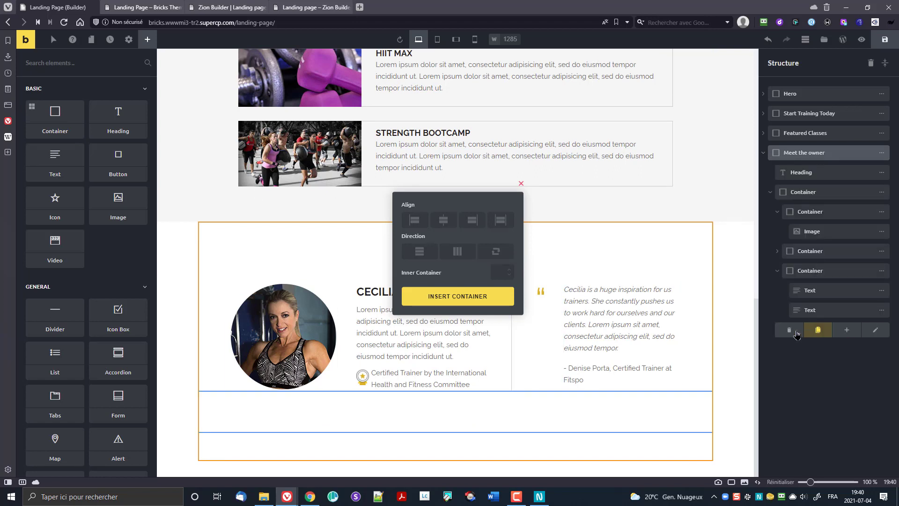
drag(782, 328, 770, 355)
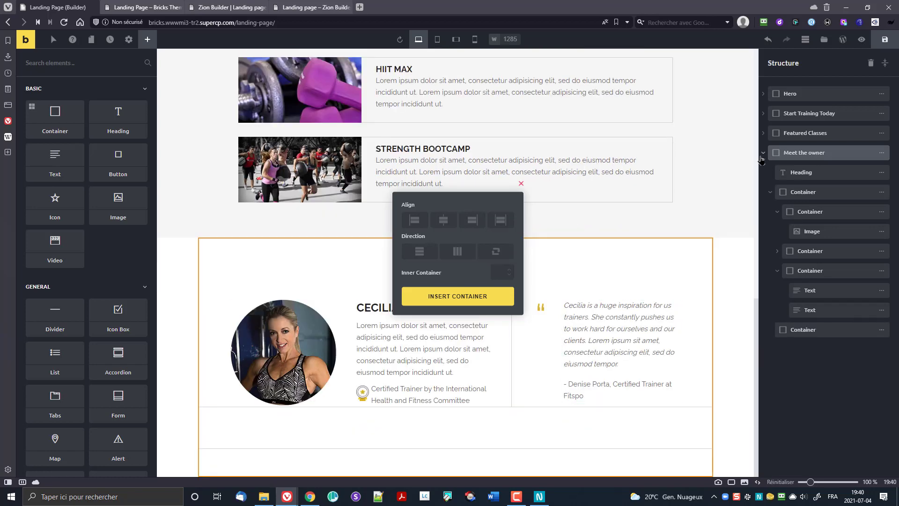
click(764, 154)
click(764, 154)
drag(790, 329, 774, 155)
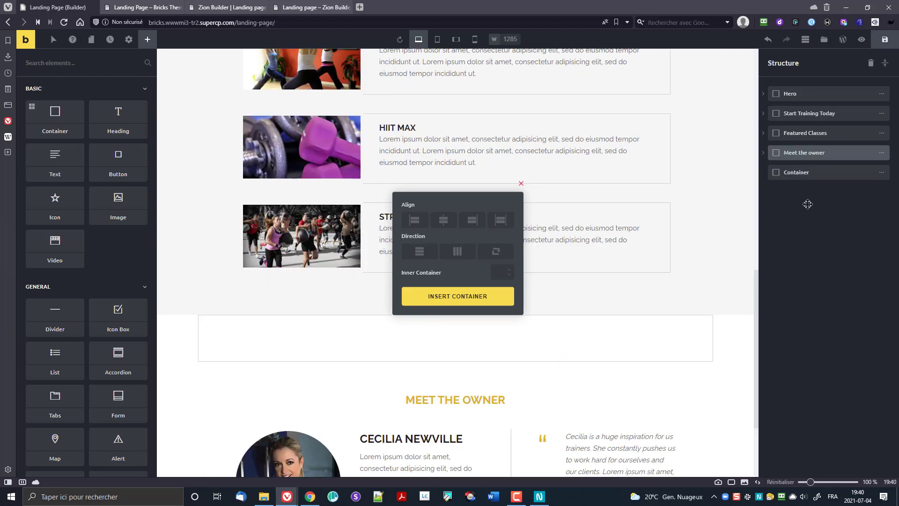
click(792, 173)
double_click(798, 172)
text(Copyright)
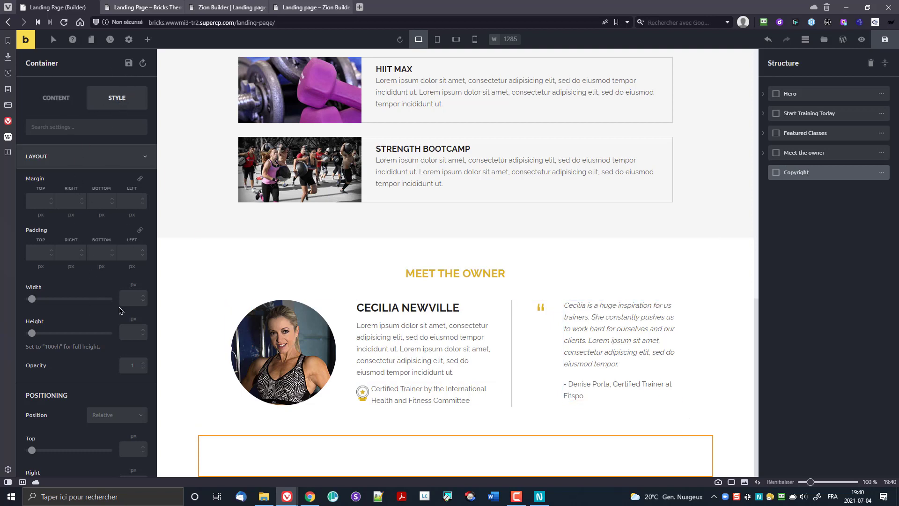
Step: Set the Copyright container's width to 100%
click(133, 298)
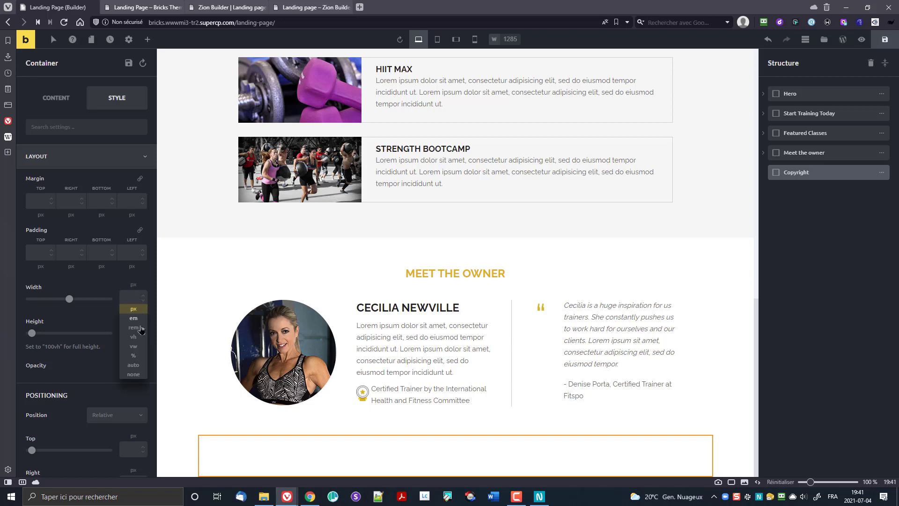
click(134, 355)
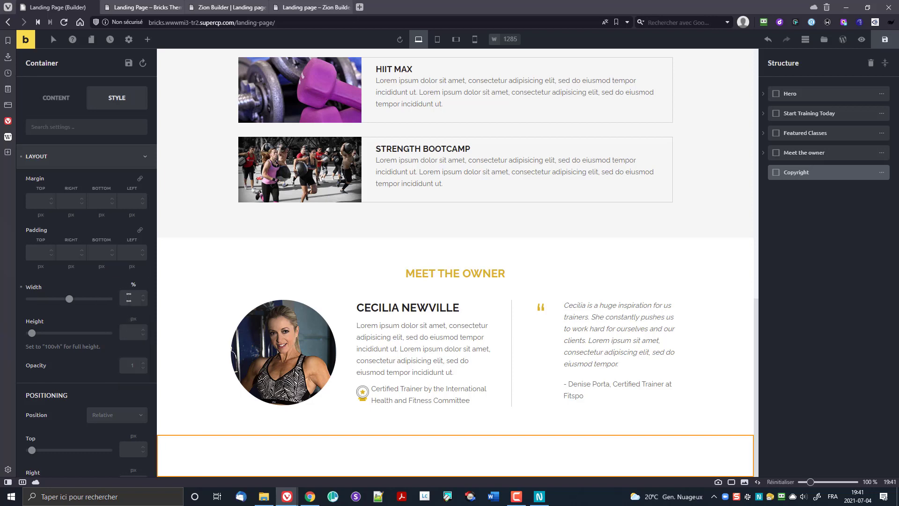
click(133, 285)
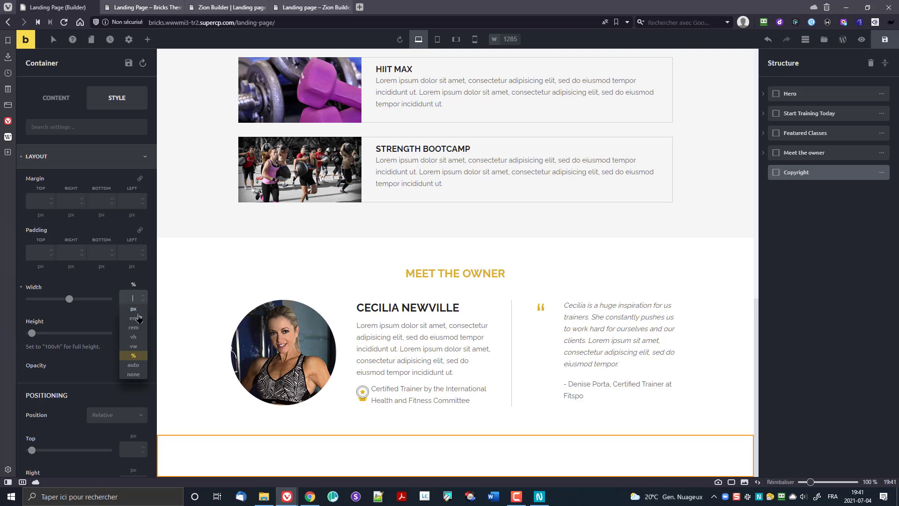
click(145, 314)
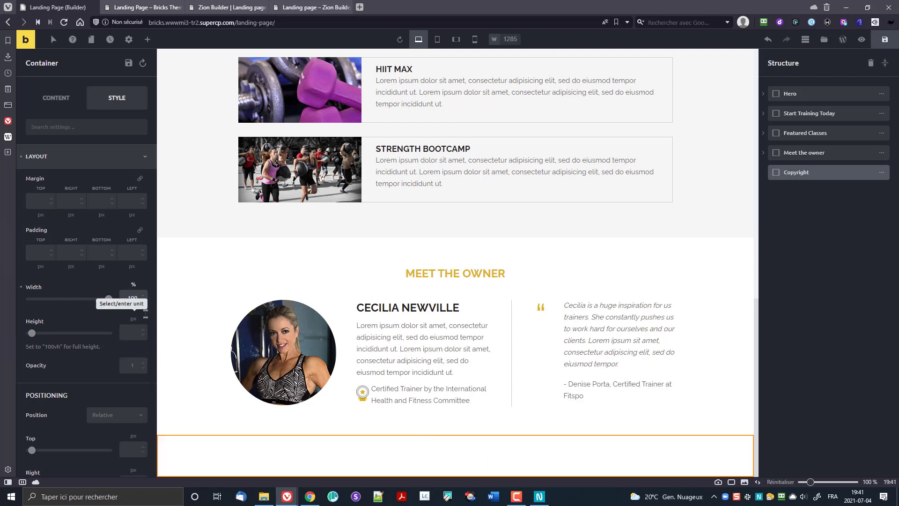
text(100)
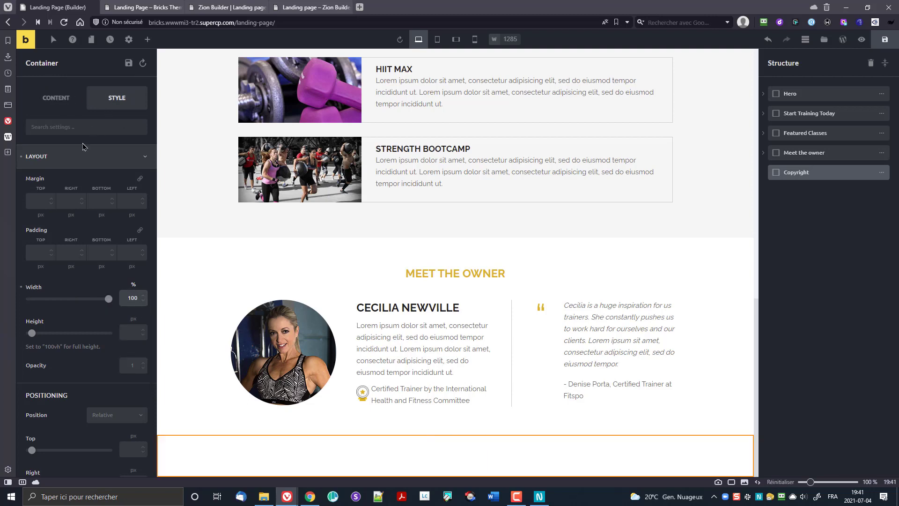
Step: Give the Copyright container a dark #2a2a2b background colour
scroll(80, 241, down, 10)
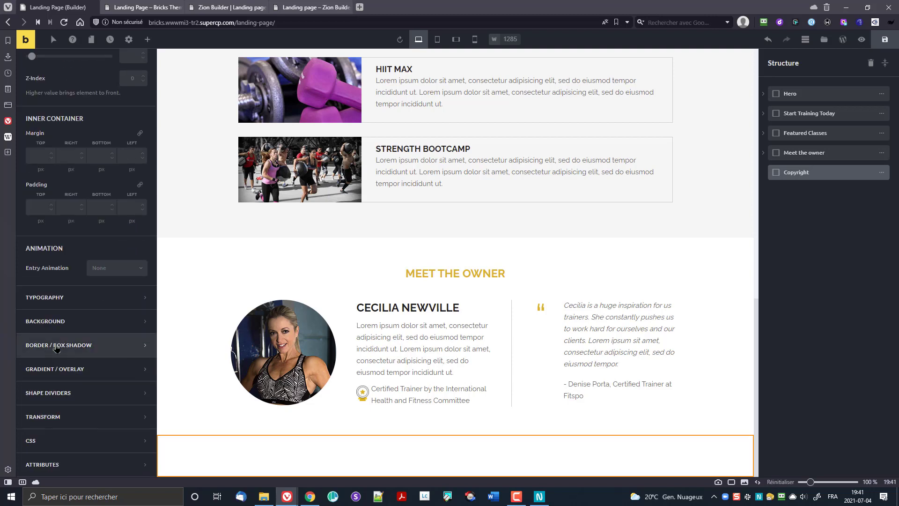
click(54, 325)
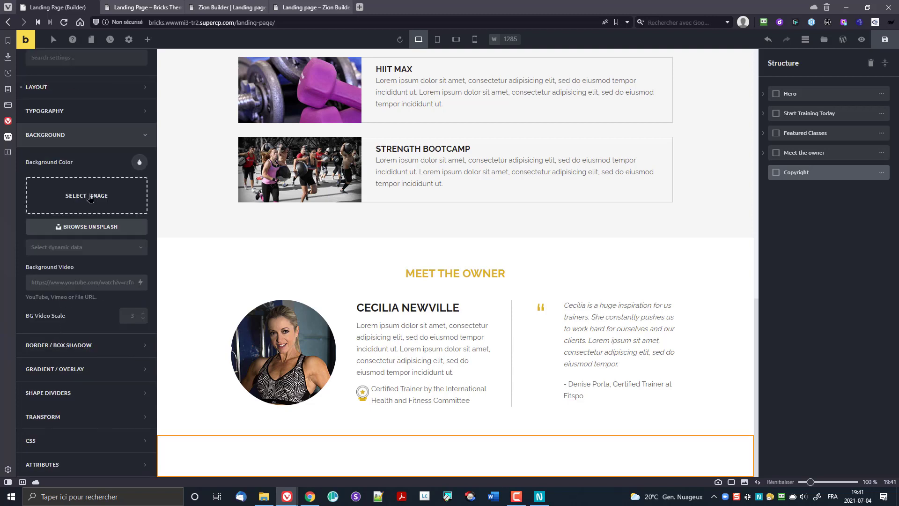
click(134, 165)
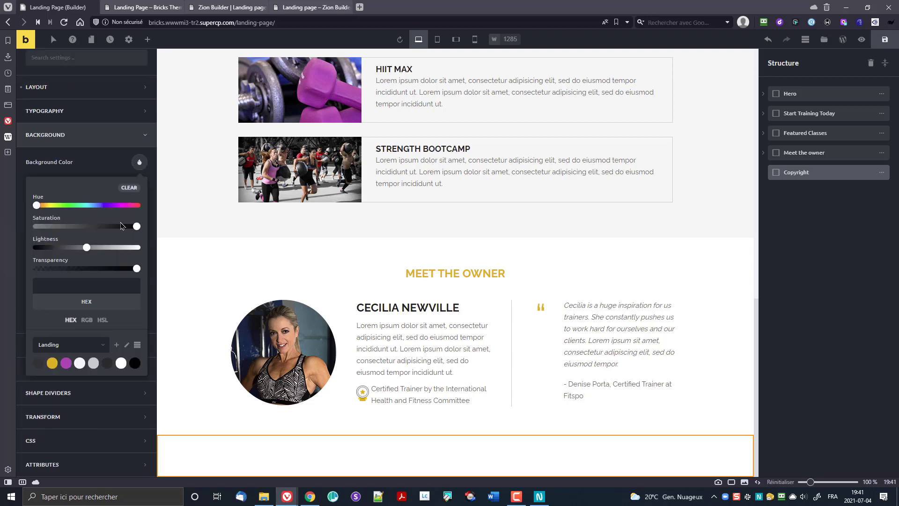
click(37, 363)
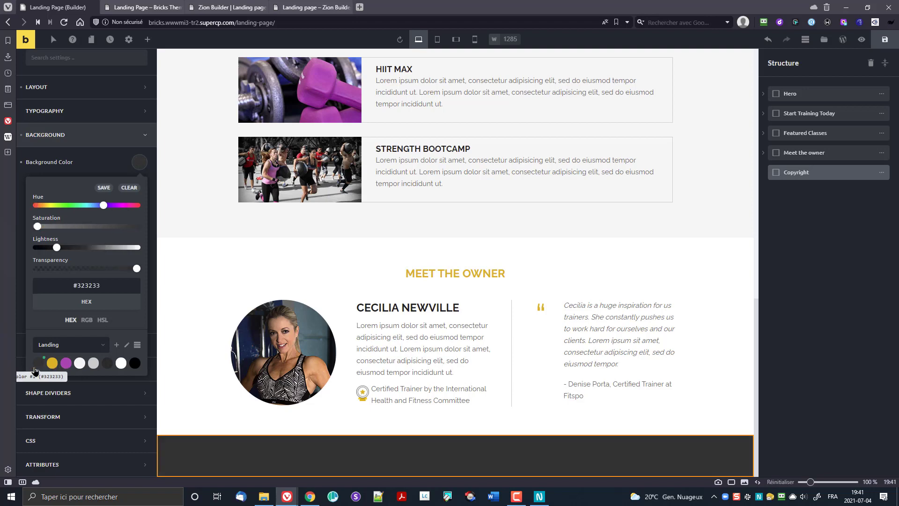
click(107, 364)
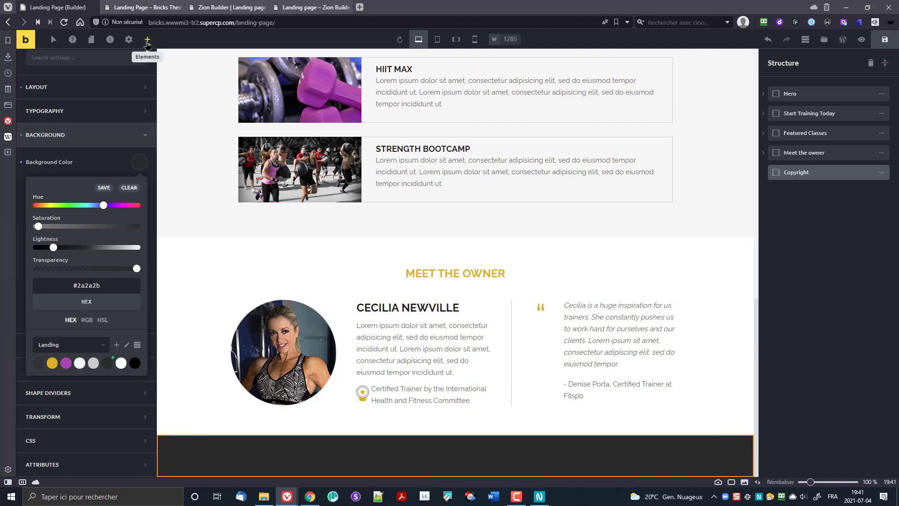
Step: Drop a Text element into the Copyright footer and select it in the Structure panel
click(147, 40)
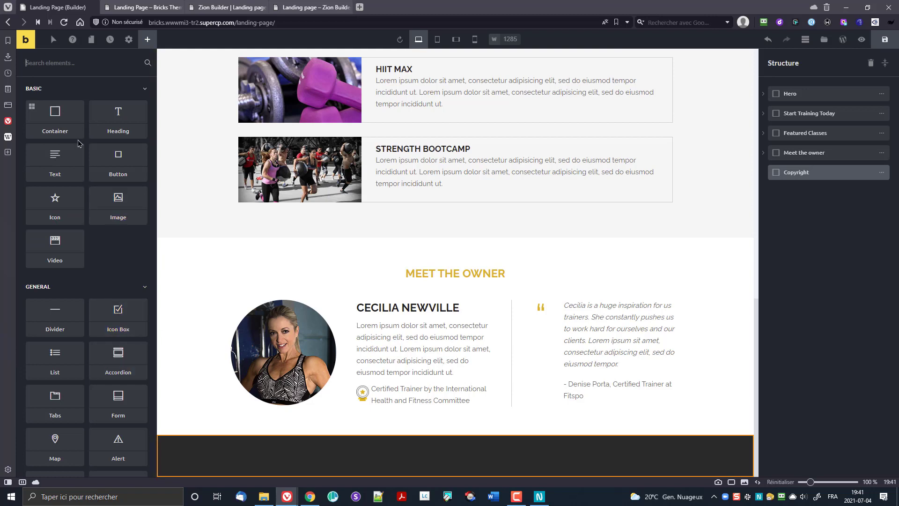
drag(55, 161, 464, 396)
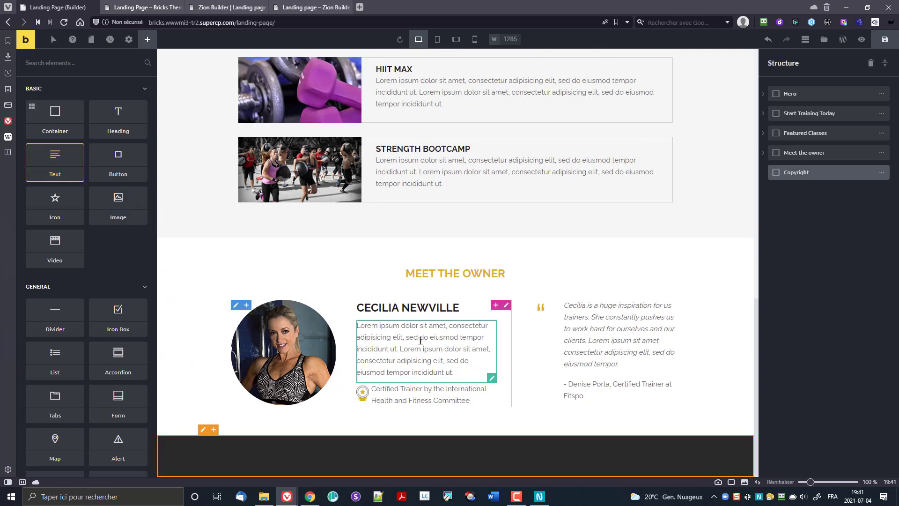
click(217, 461)
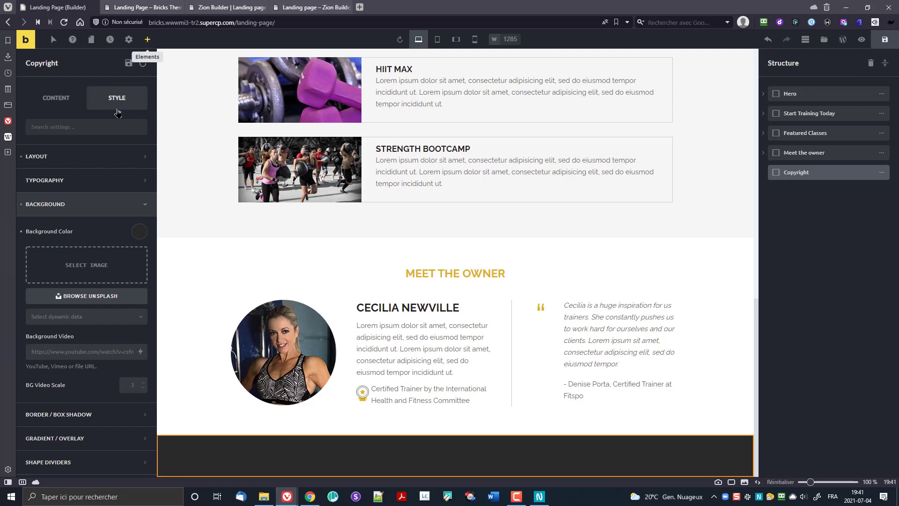
click(148, 39)
drag(55, 162, 302, 452)
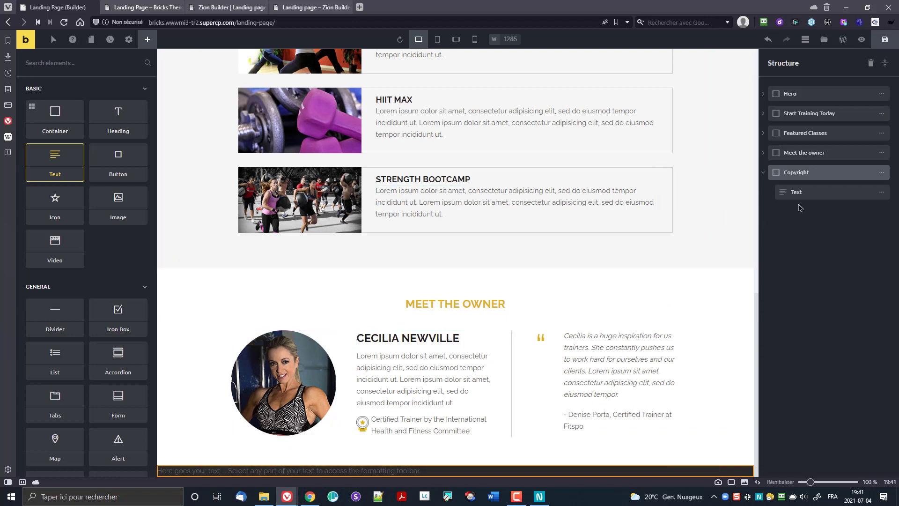
click(799, 192)
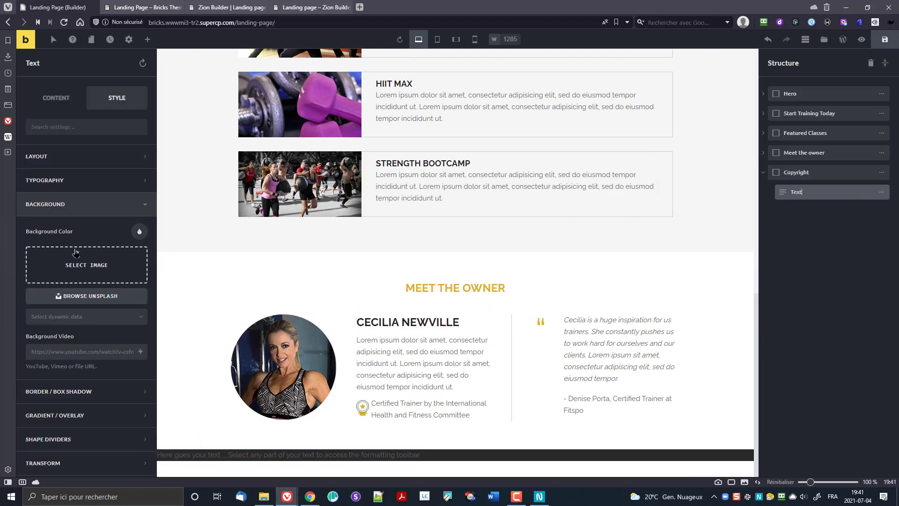
Step: Replace the placeholder text with 'Copyright 2021' followed by the owner's name
click(55, 98)
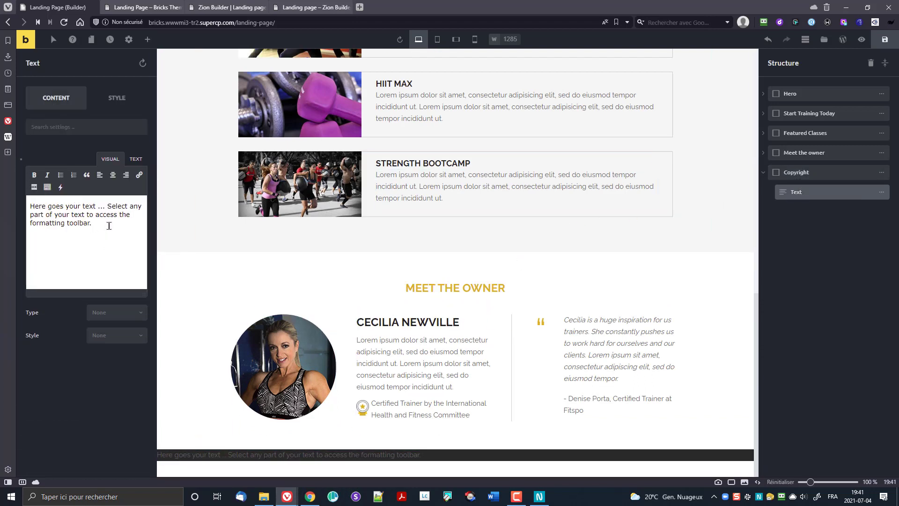
triple_click(109, 227)
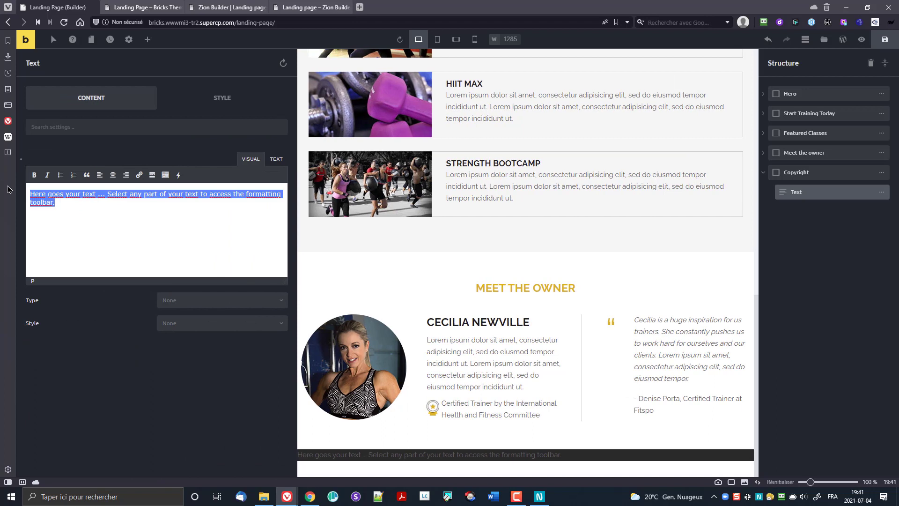
text(Copyright)
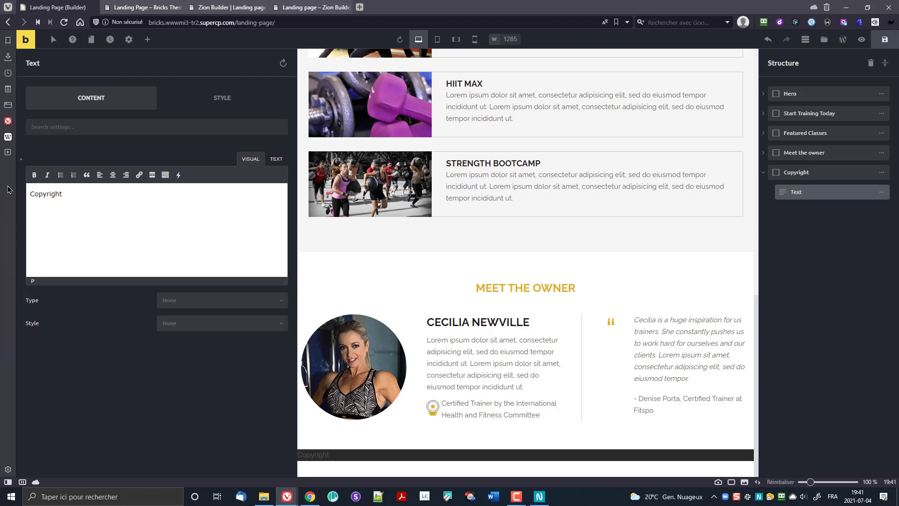
text( 2021 Nt)
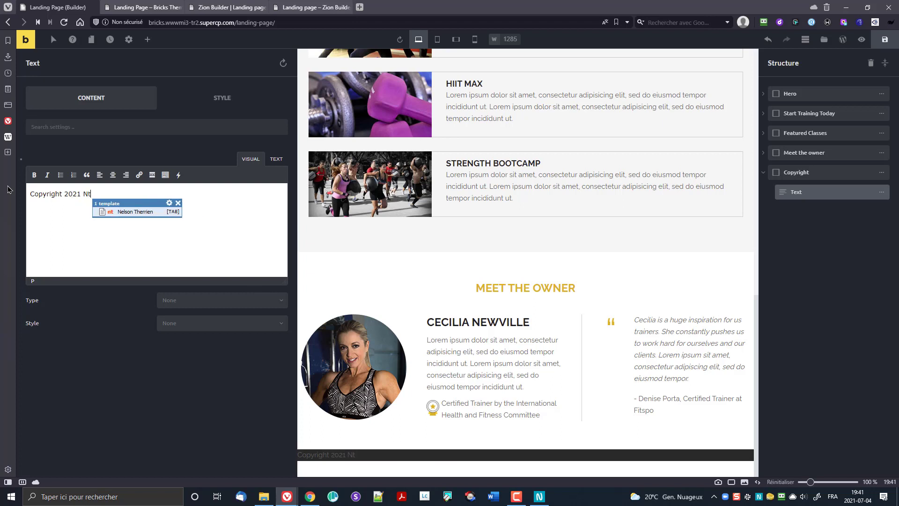
key(Tab)
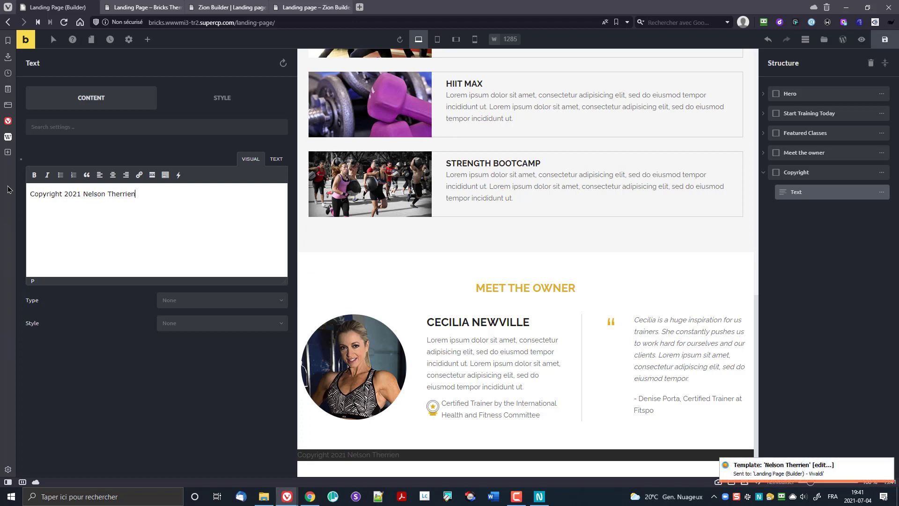
key(Home)
key(Left)
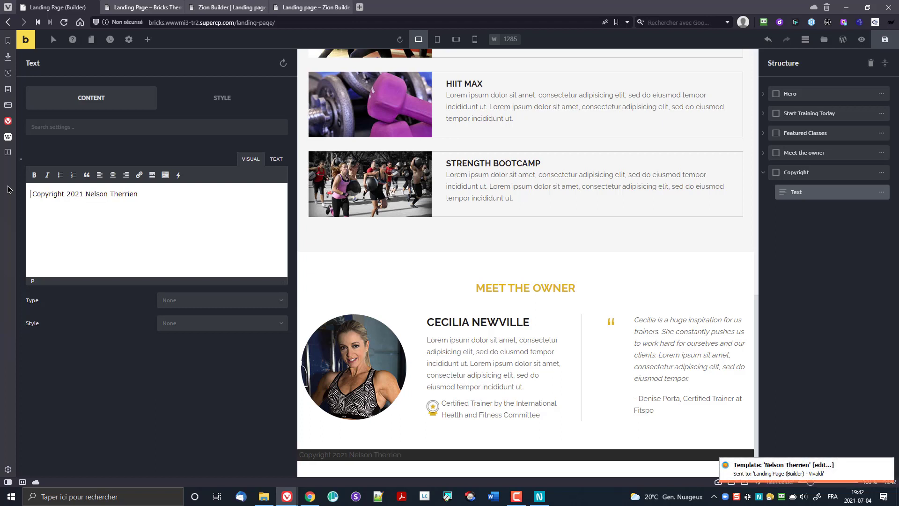
Step: Prefix the line with a © via the &copy; entity and center-align it
click(271, 159)
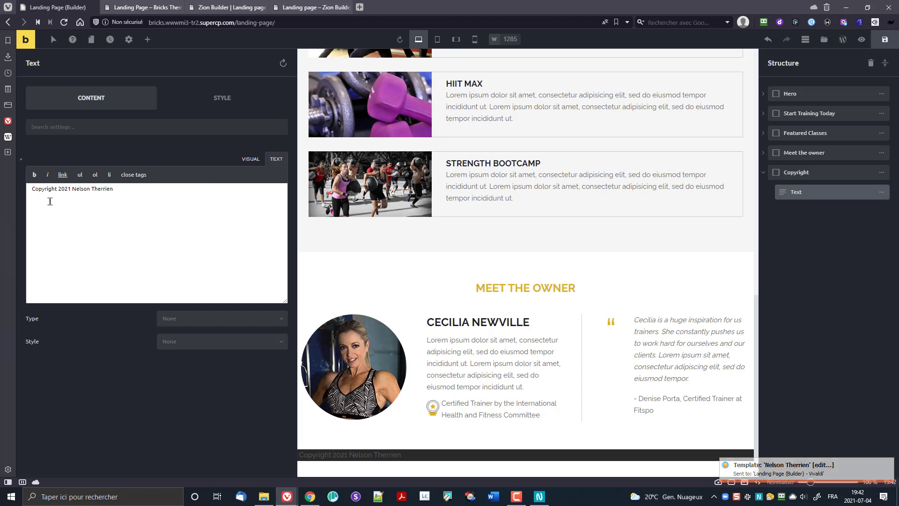
click(31, 191)
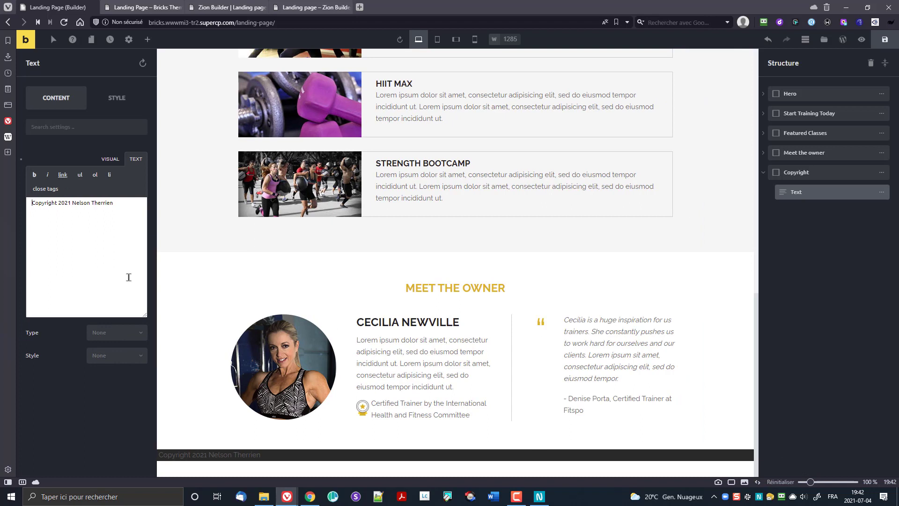
text(@copy;)
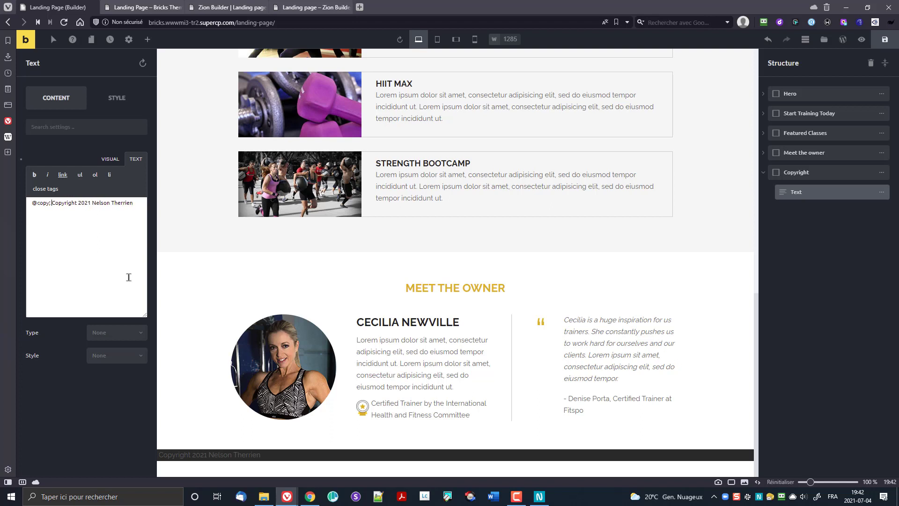
click(110, 159)
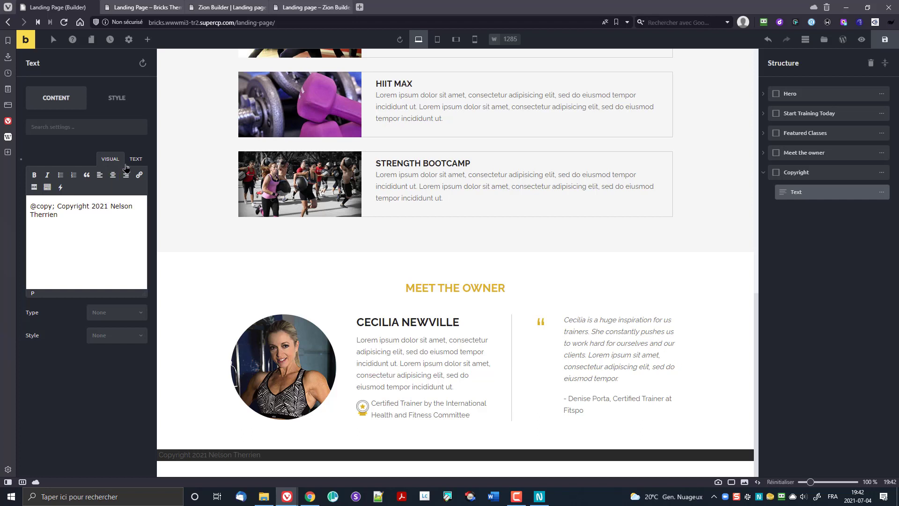
click(136, 159)
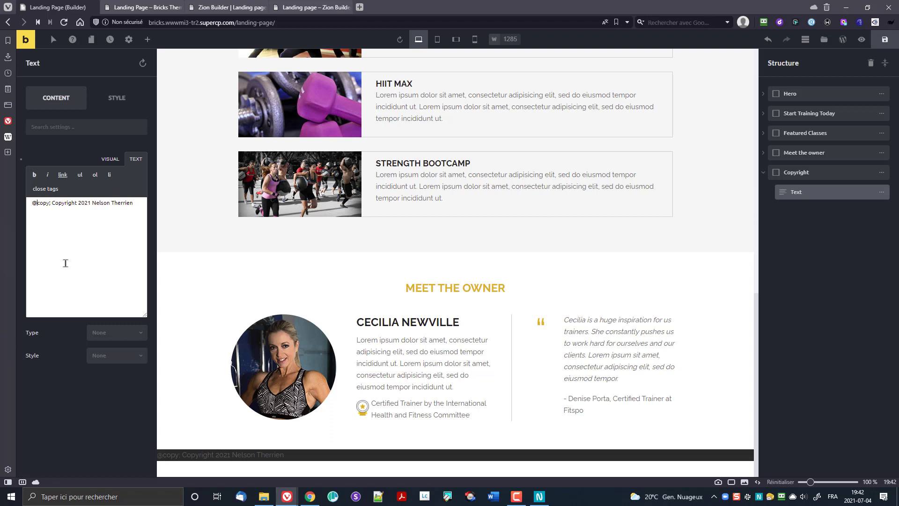
text(&)
click(111, 159)
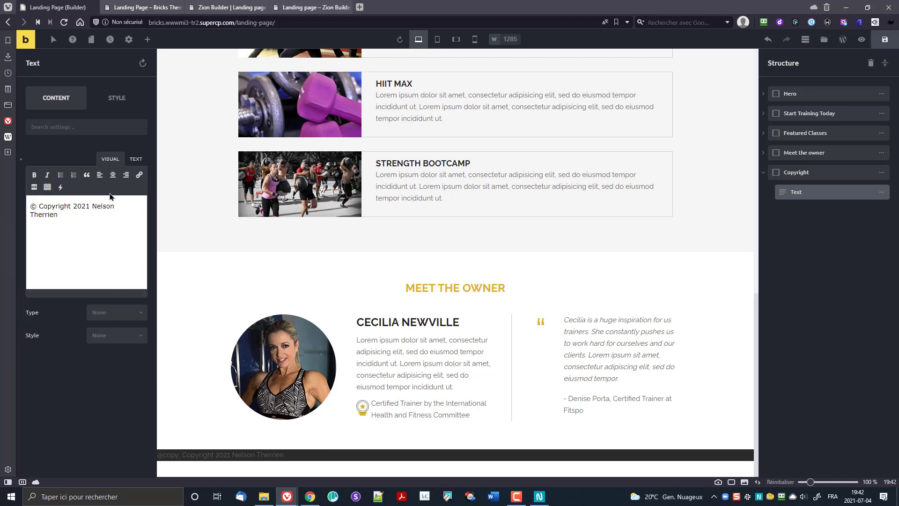
click(114, 176)
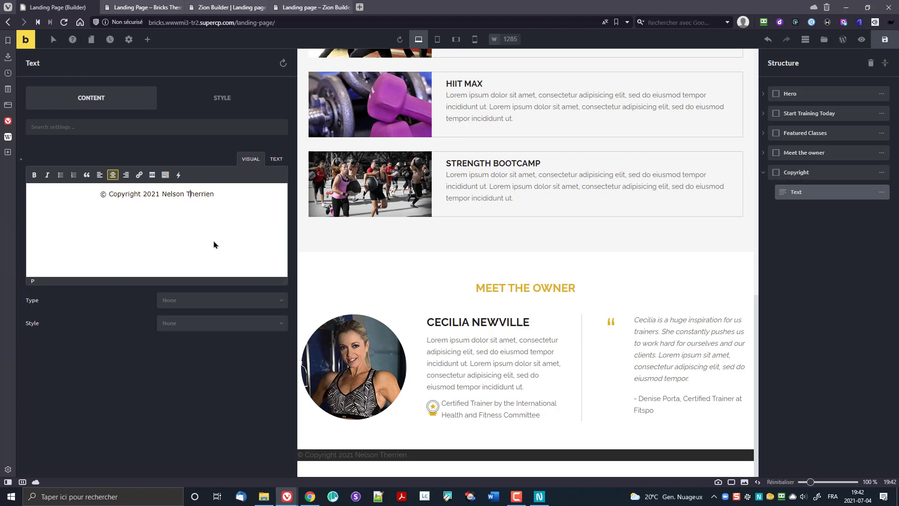
click(492, 458)
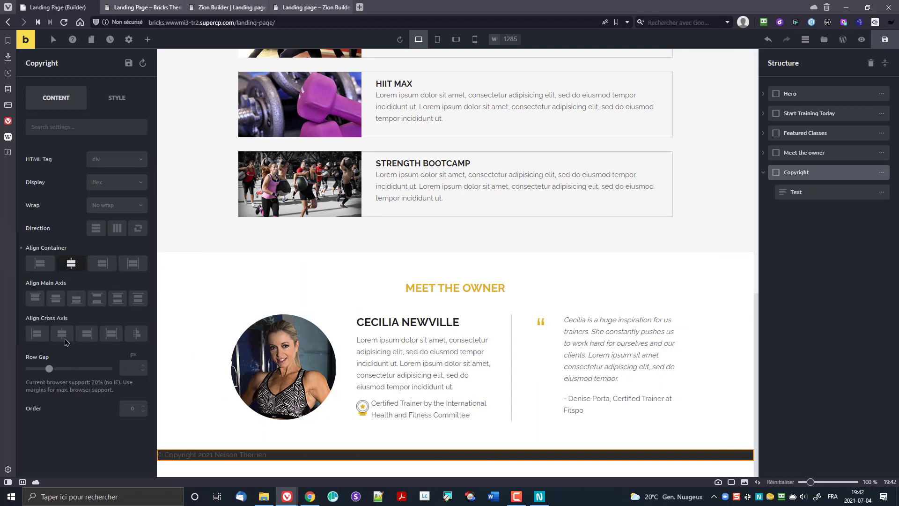
Step: Center the copyright line in the footer and make its text white
click(61, 333)
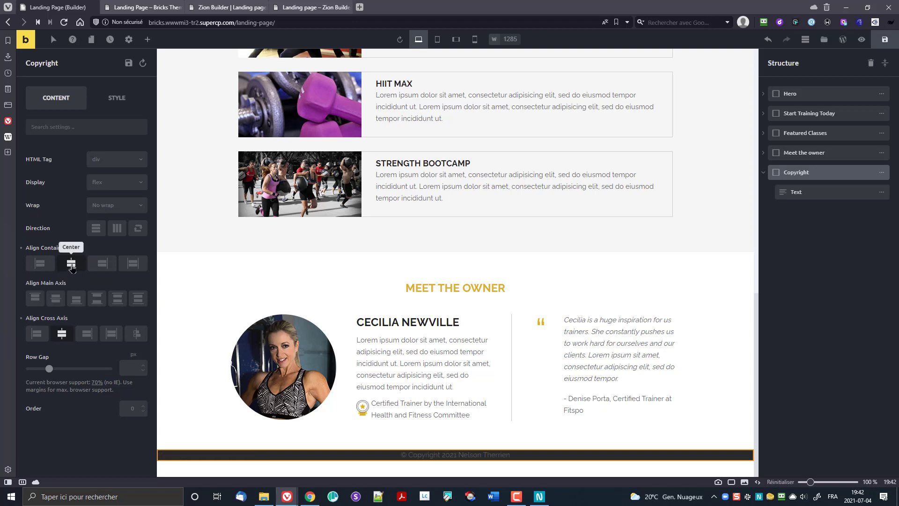
click(71, 265)
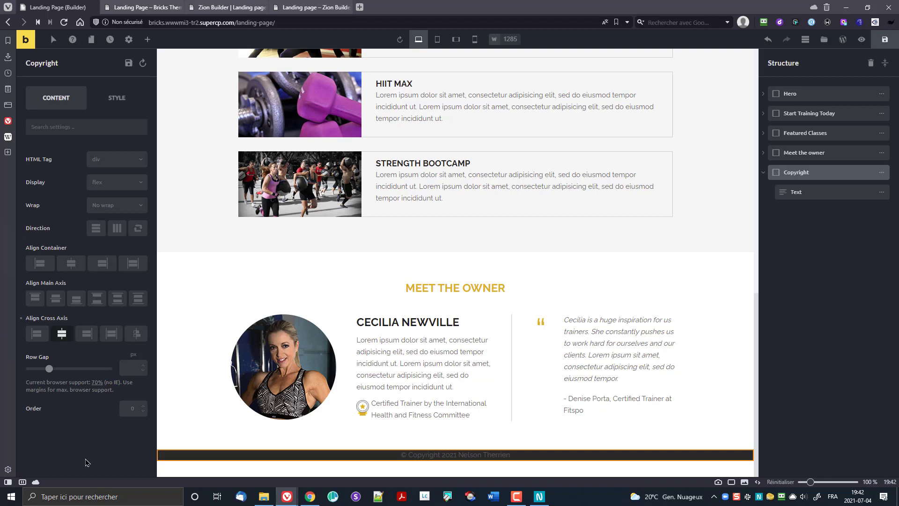
click(822, 193)
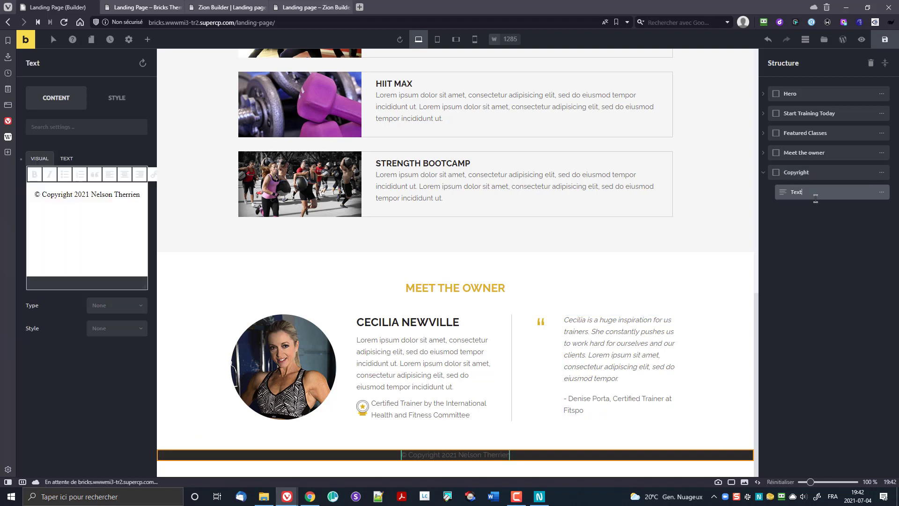
click(116, 102)
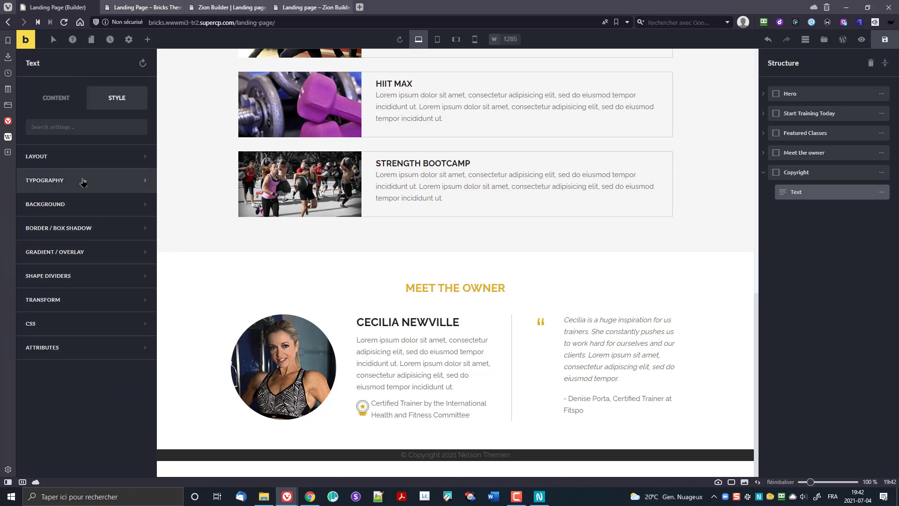
click(74, 181)
click(139, 208)
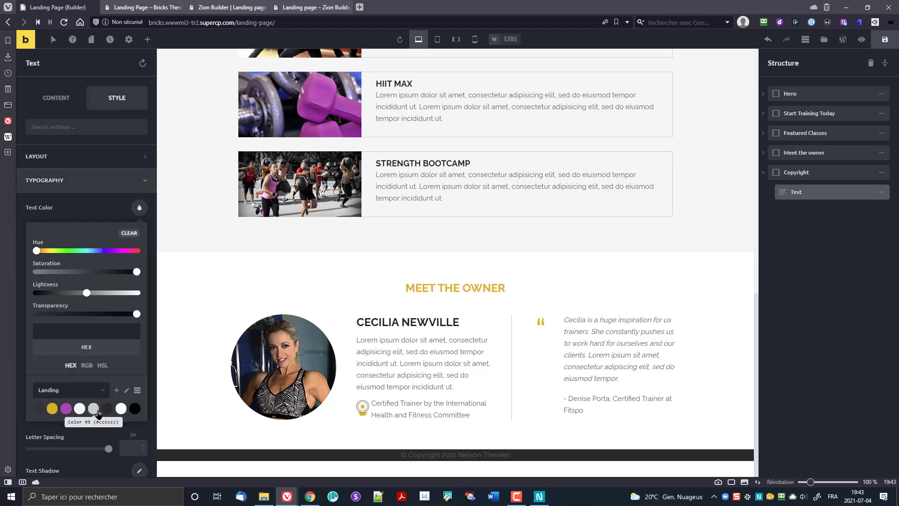
click(121, 408)
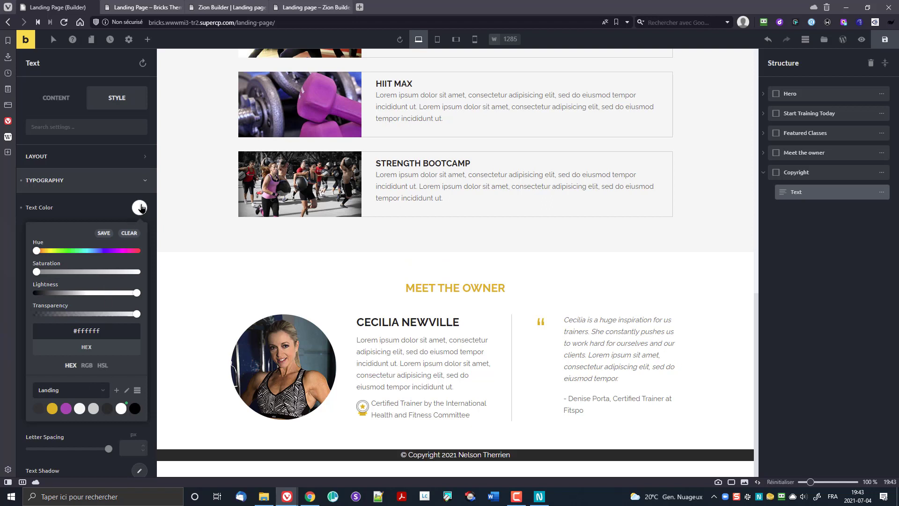
click(139, 208)
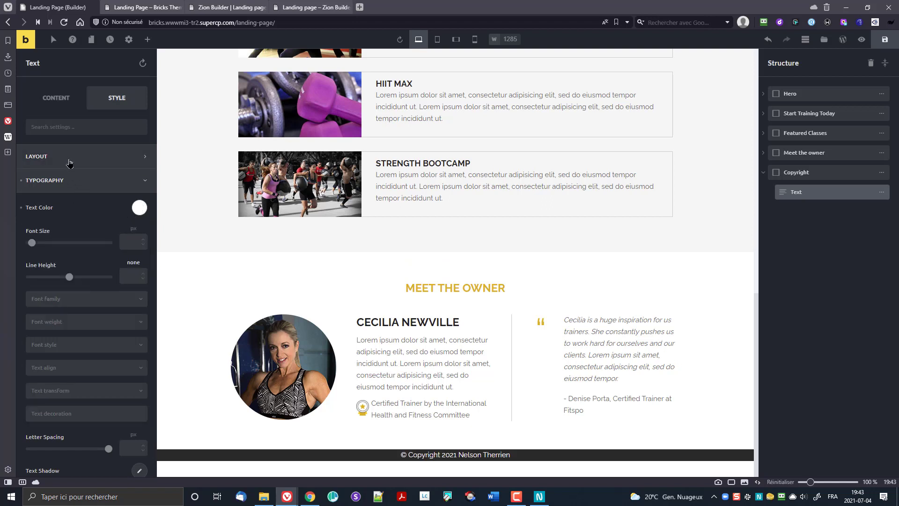
Step: Give the copyright text 15px top and bottom margins
click(67, 157)
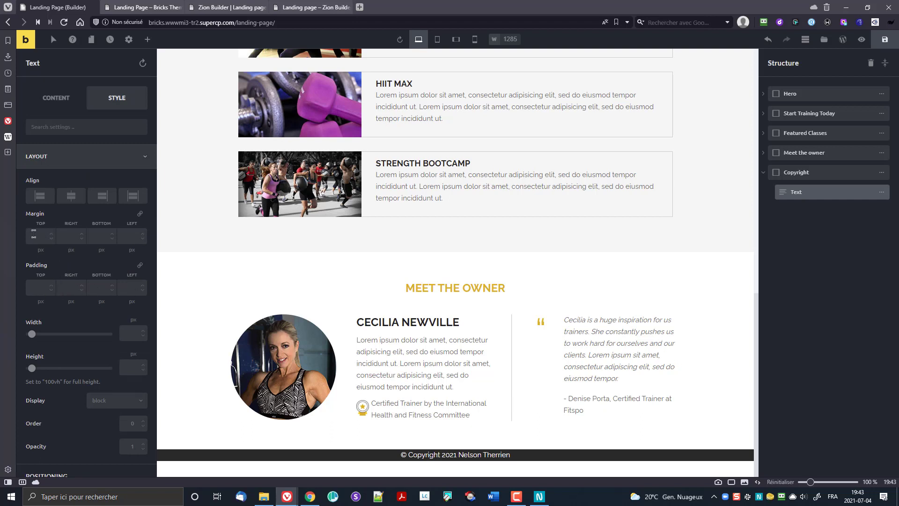
click(34, 234)
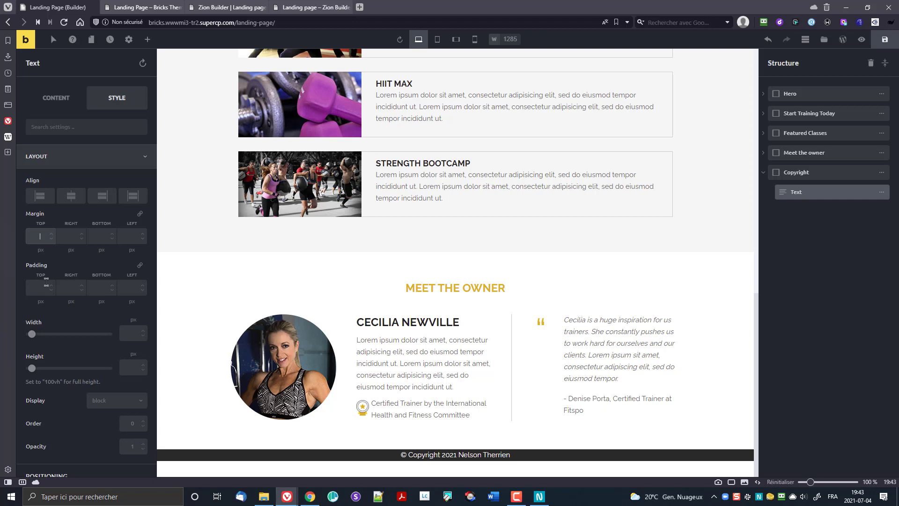
text(10)
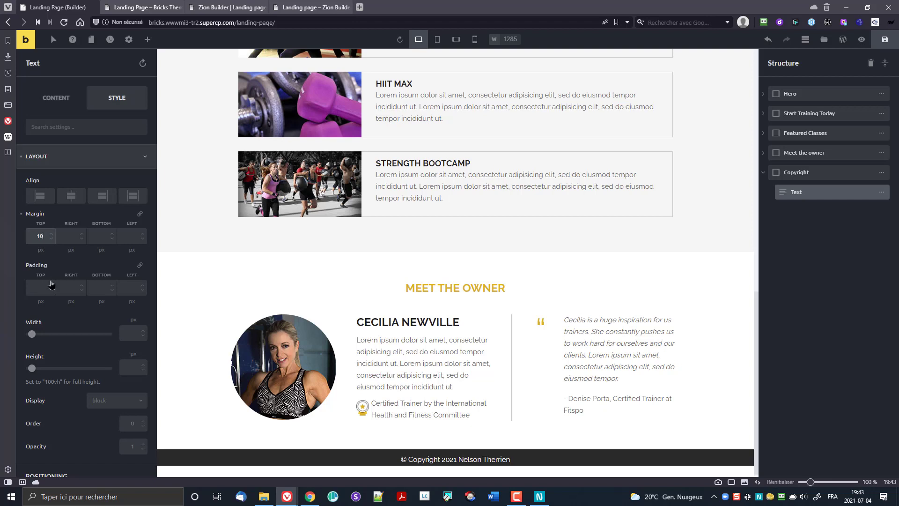
key(Tab)
key(Tab)
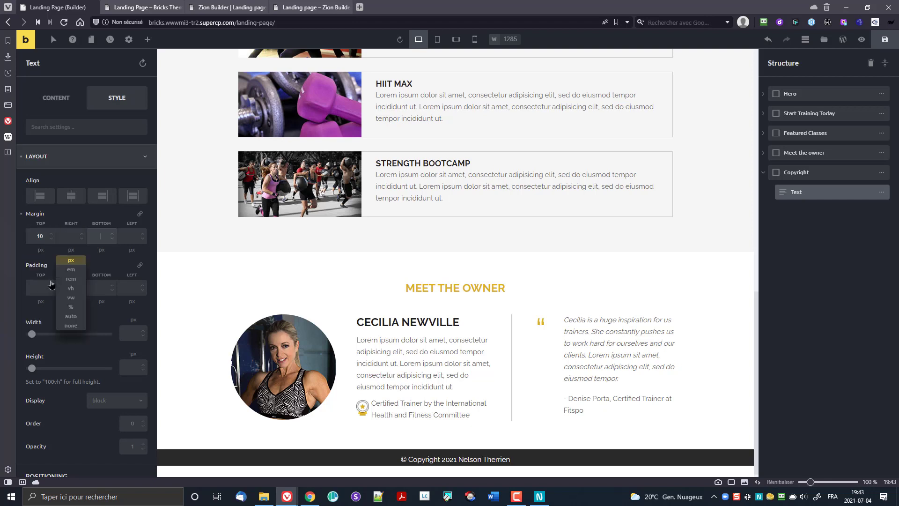
text(10)
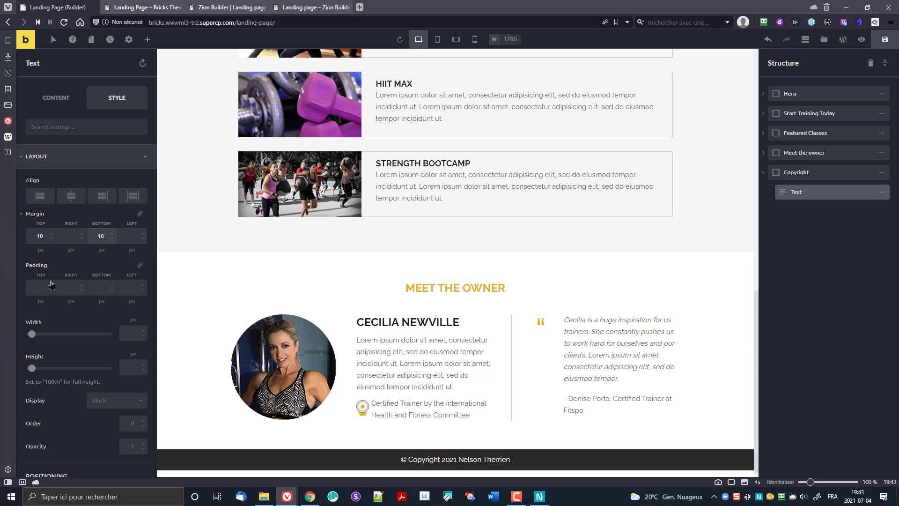
key(Up)
key(Up)
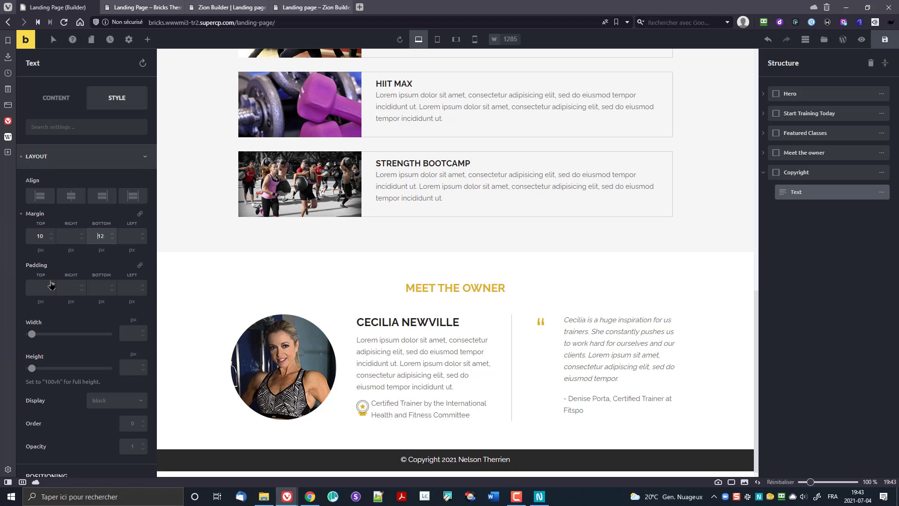
key(Up)
key(Up)
key(Up)
key(shift+Tab)
key(Up)
key(Up)
key(Up)
key(Up)
key(Up)
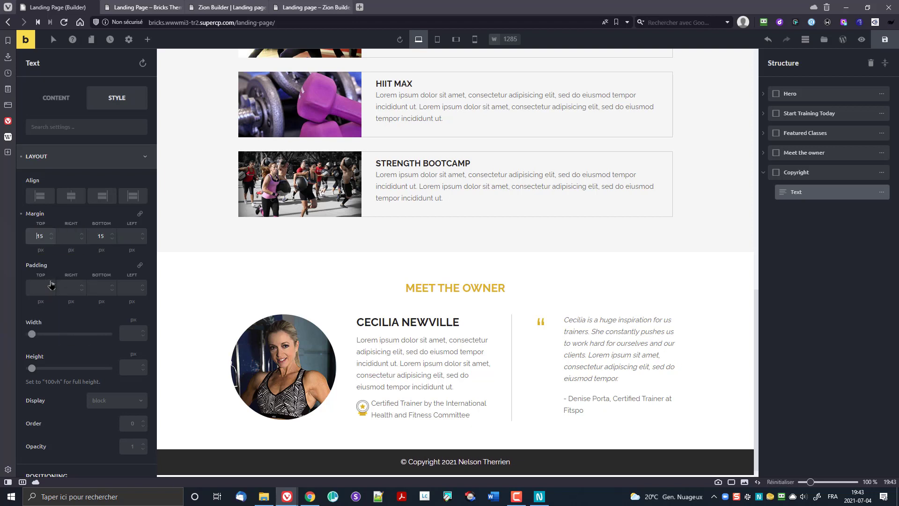
scroll(368, 339, down, 1)
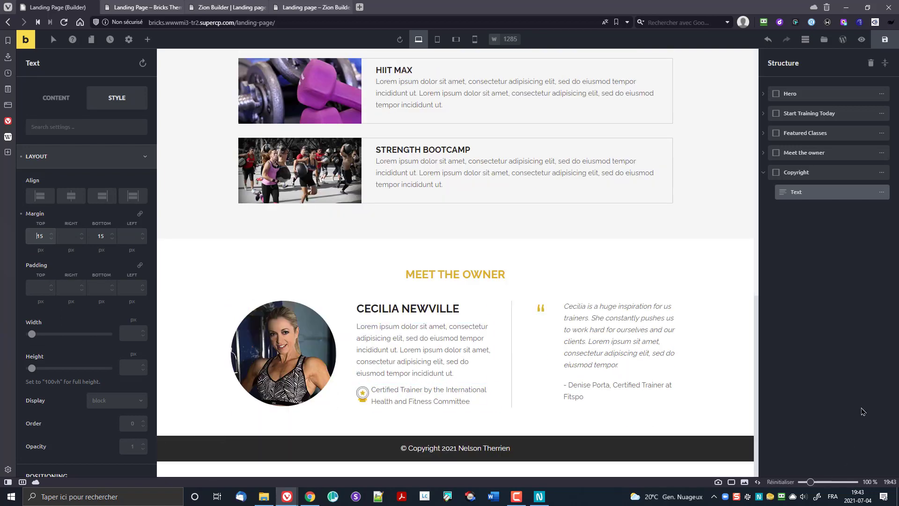
Step: Save the Bricks page, check the dark footer on the live page, then return to Zion Builder
click(888, 43)
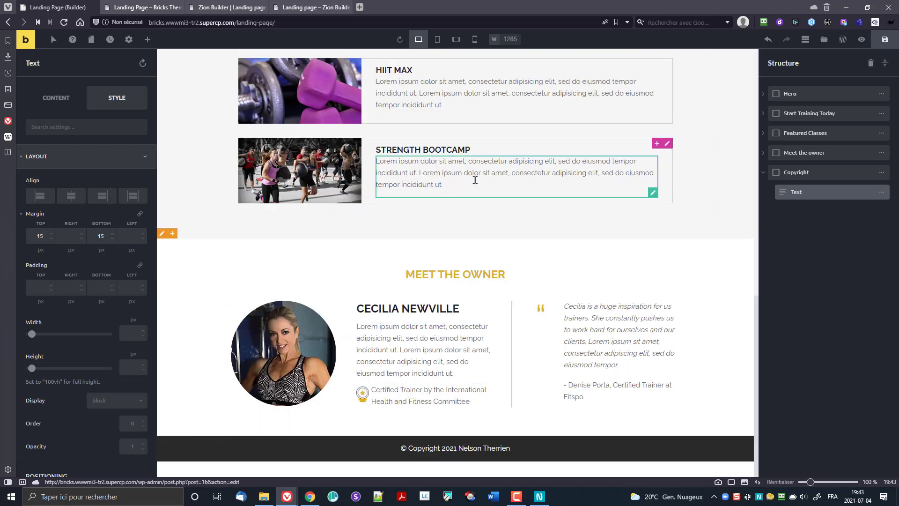
click(136, 13)
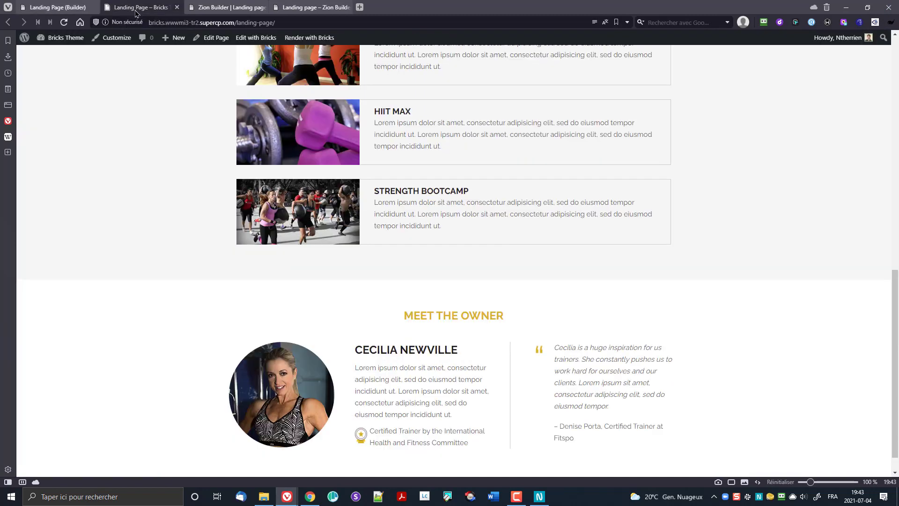
scroll(183, 300, down, 2)
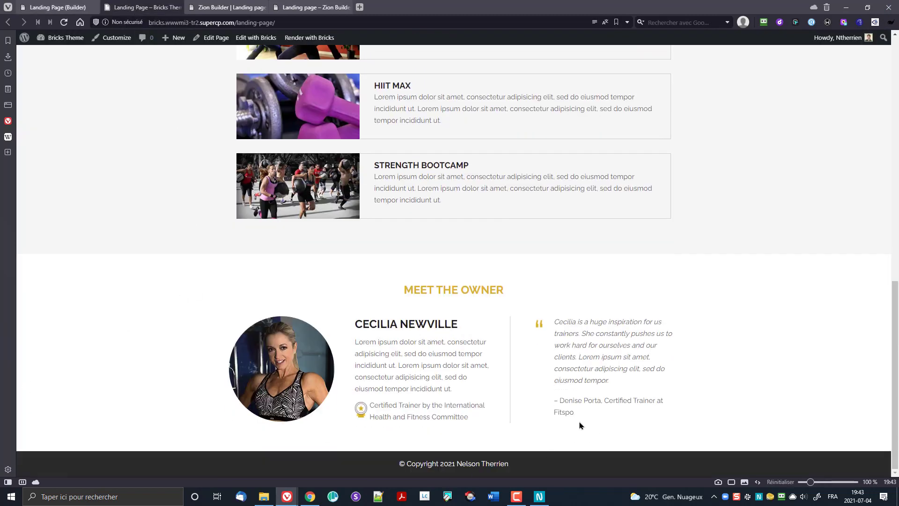
scroll(569, 438, up, 15)
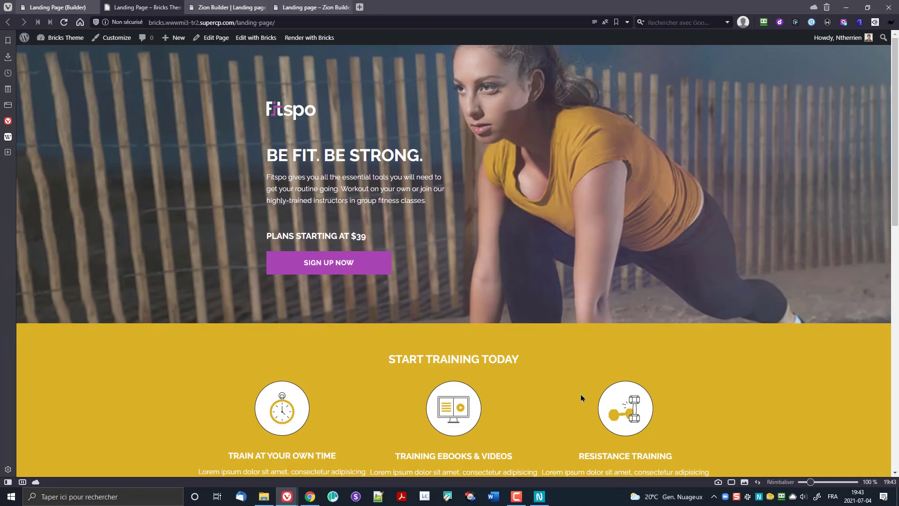
key(ctrl+Tab)
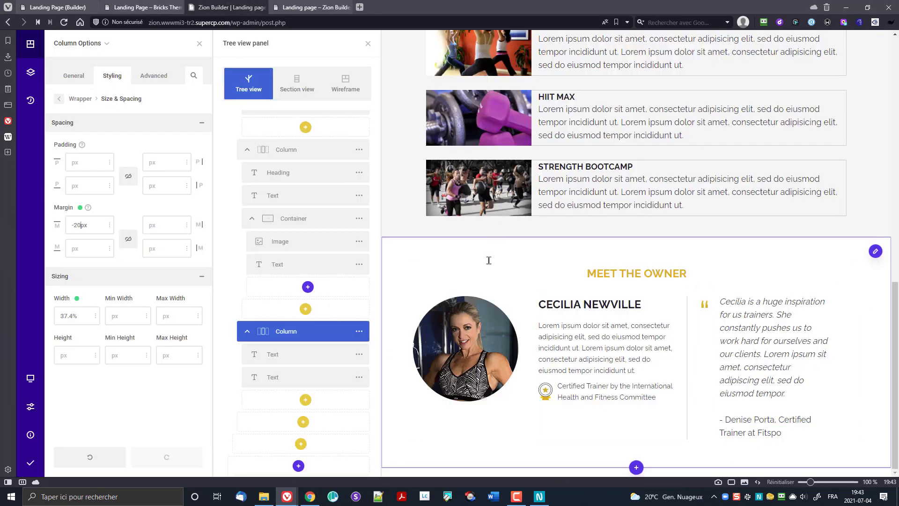
Step: Add a Text element below Meet the Owner reading 'Copyright 2021' plus the owner's name
click(636, 466)
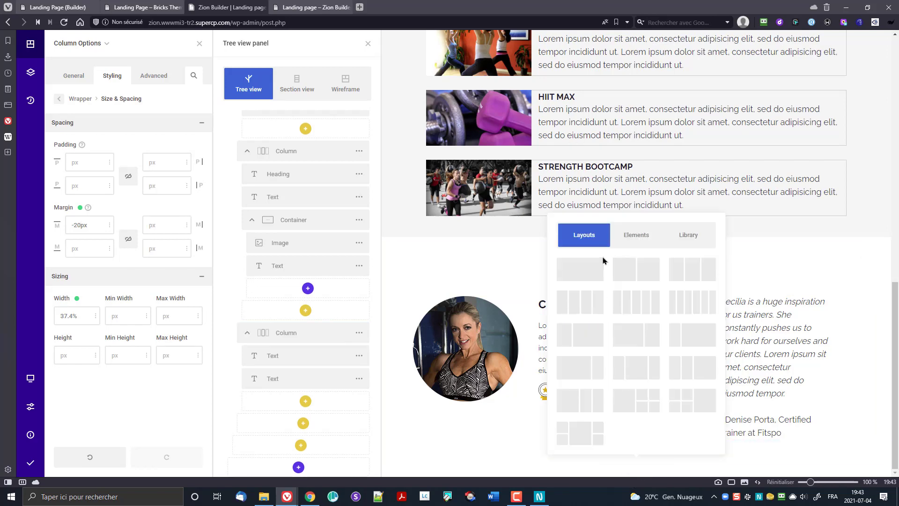
click(636, 235)
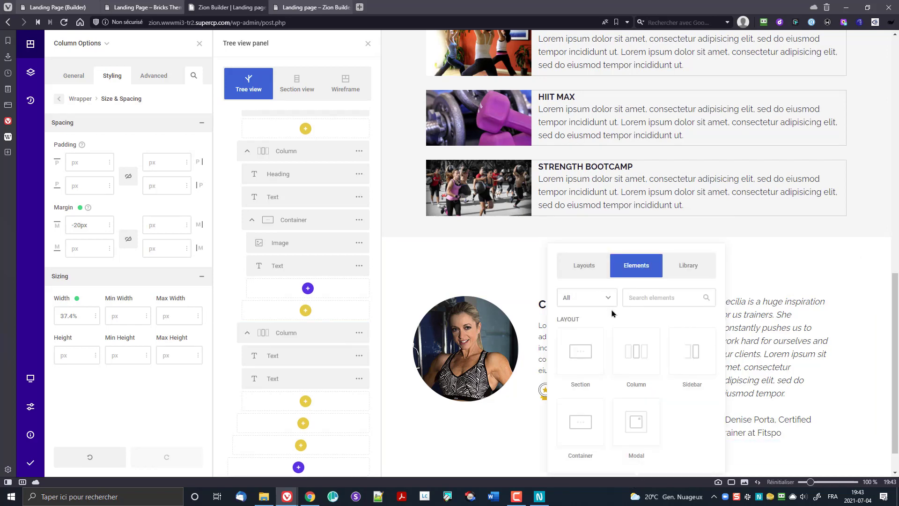
text(text)
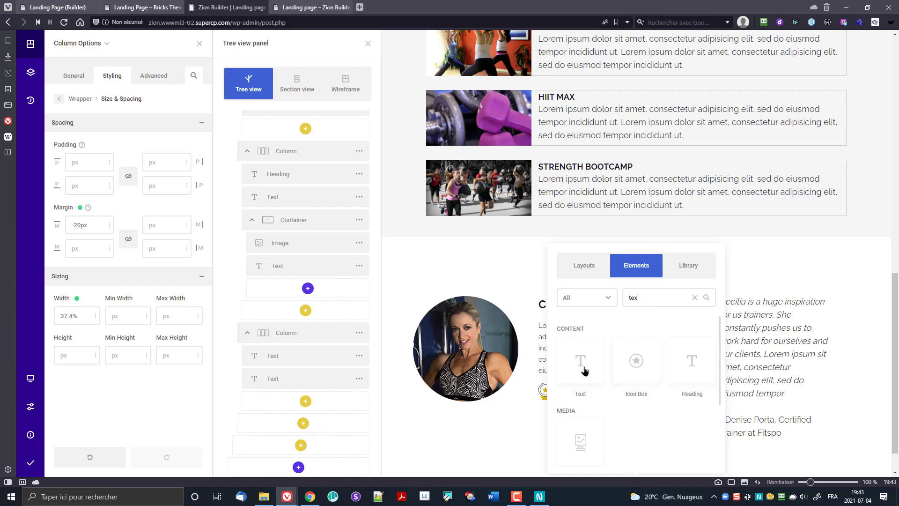
click(584, 368)
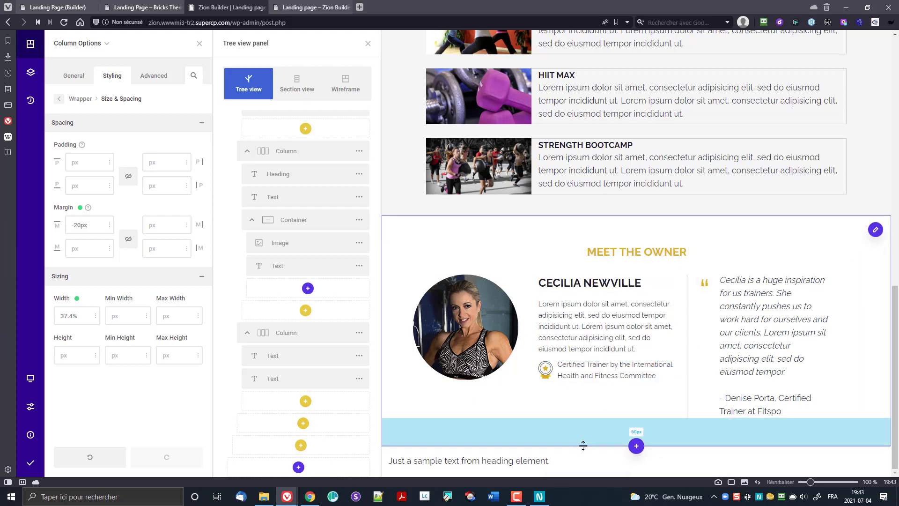
triple_click(540, 460)
text(C)
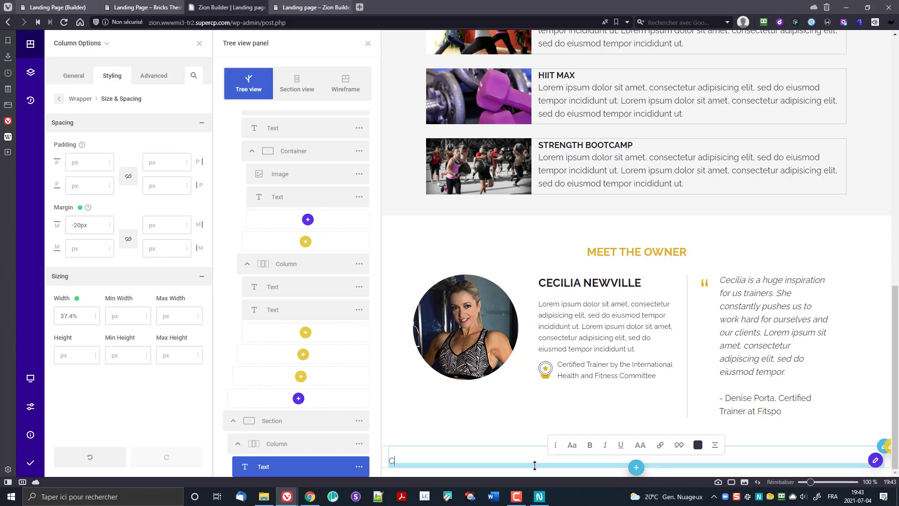
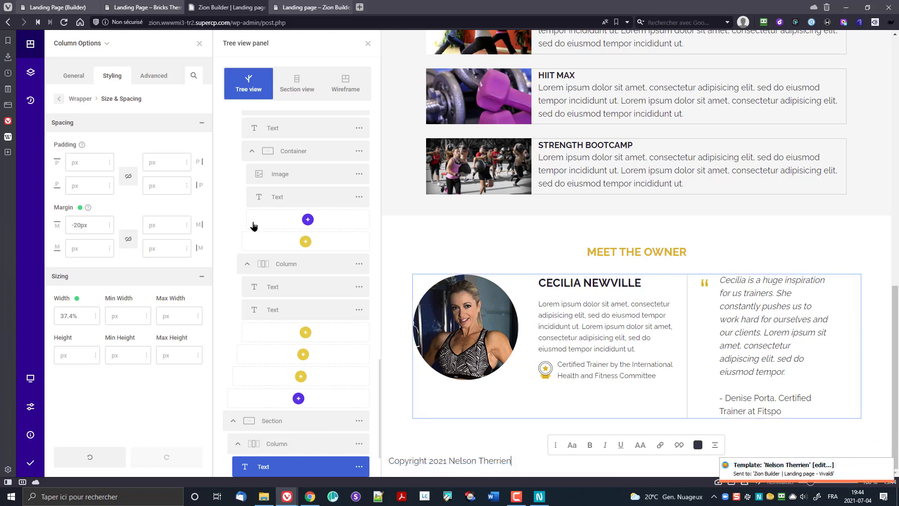
scroll(349, 430, down, 2)
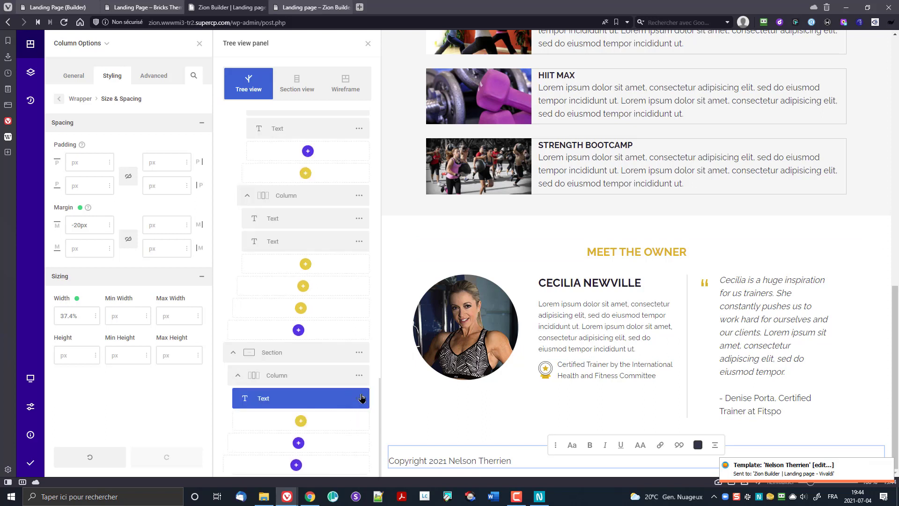
click(359, 399)
Step: In the text's HTML, drop the opening <p> tag and insert &copy; before Copyright
click(345, 211)
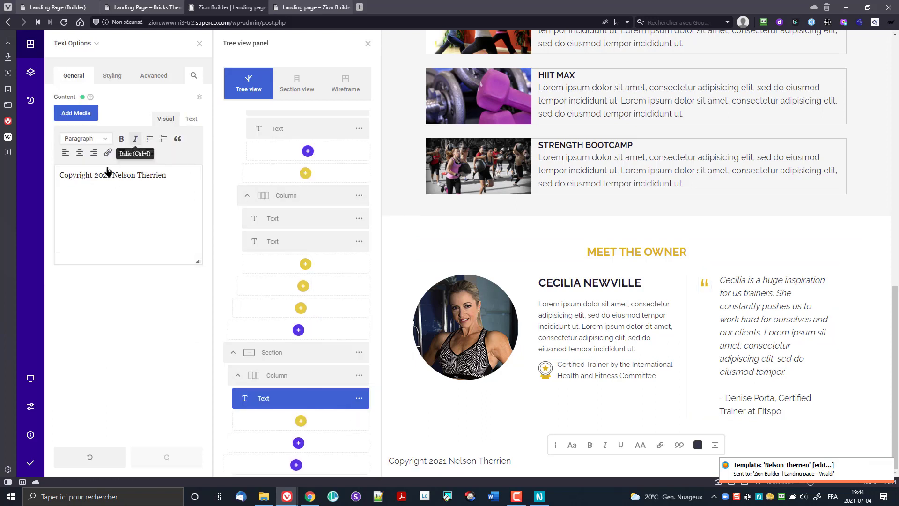
click(189, 121)
click(70, 166)
key(BackSpace)
key(BackSpace)
key(BackSpace)
key(End)
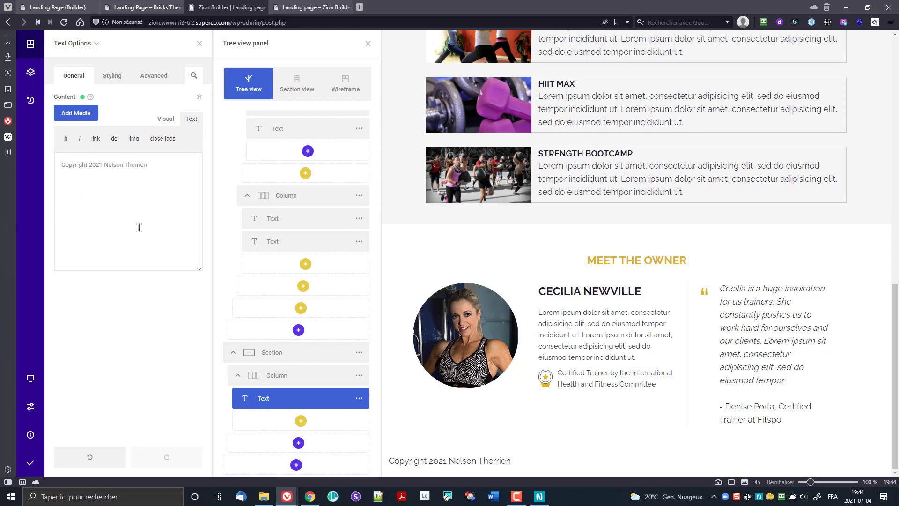
key(Home)
text(&copy;)
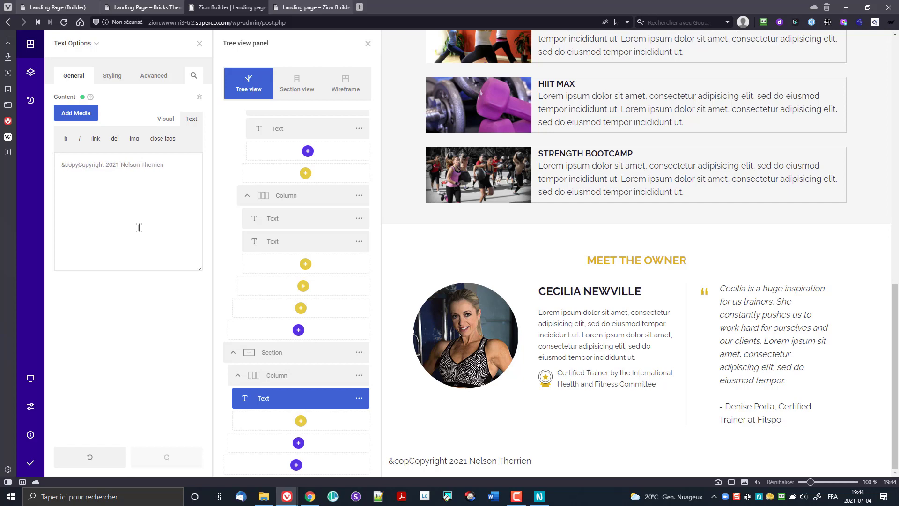
click(164, 119)
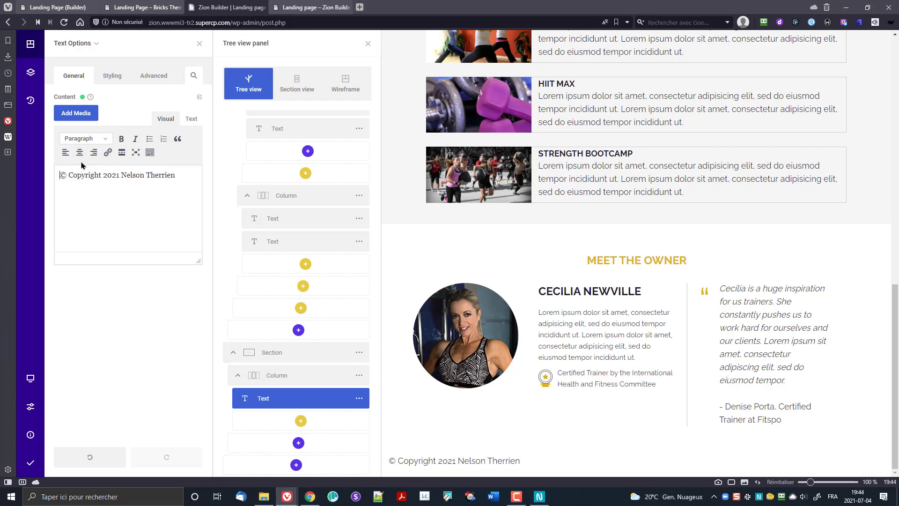
key(ctrl+a)
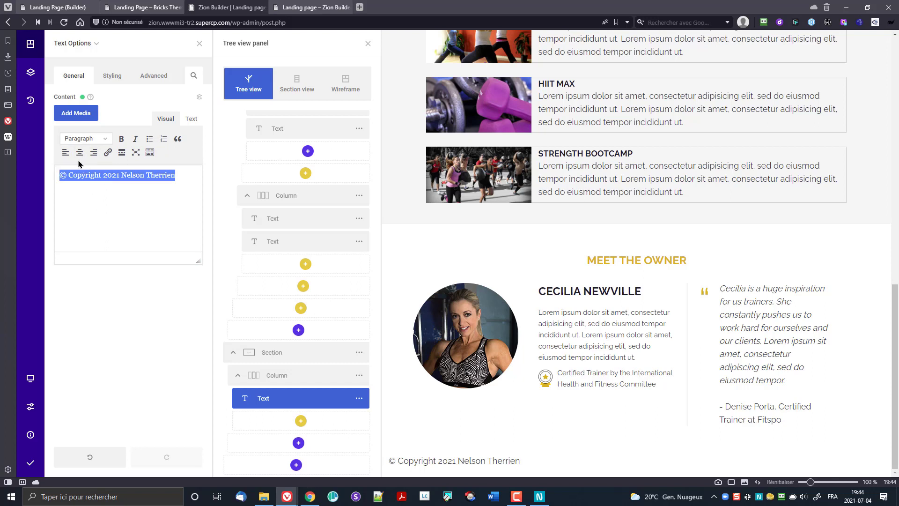
Step: Center-align the copyright text in its typography settings
click(112, 76)
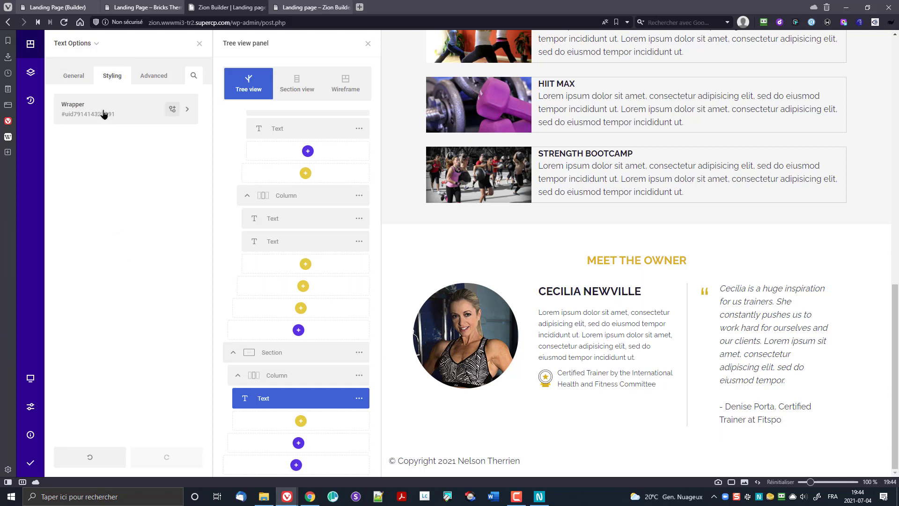
click(101, 112)
click(111, 183)
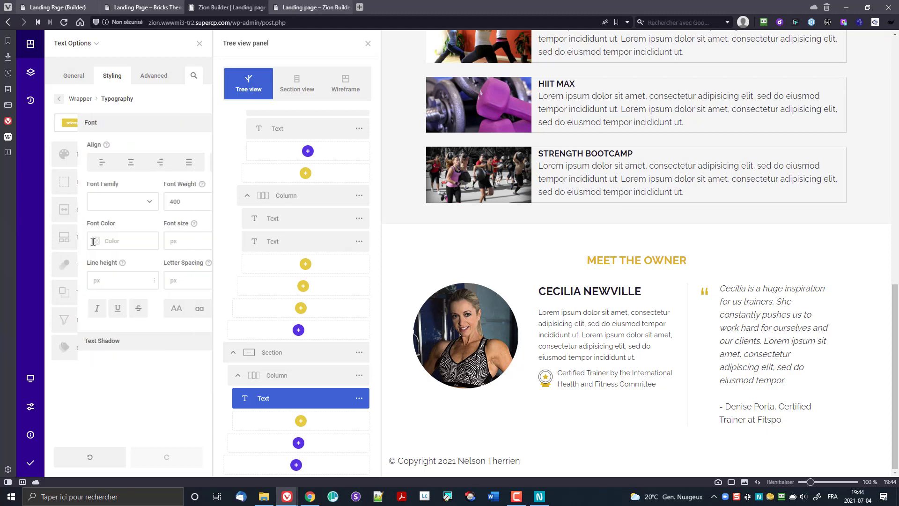
click(98, 163)
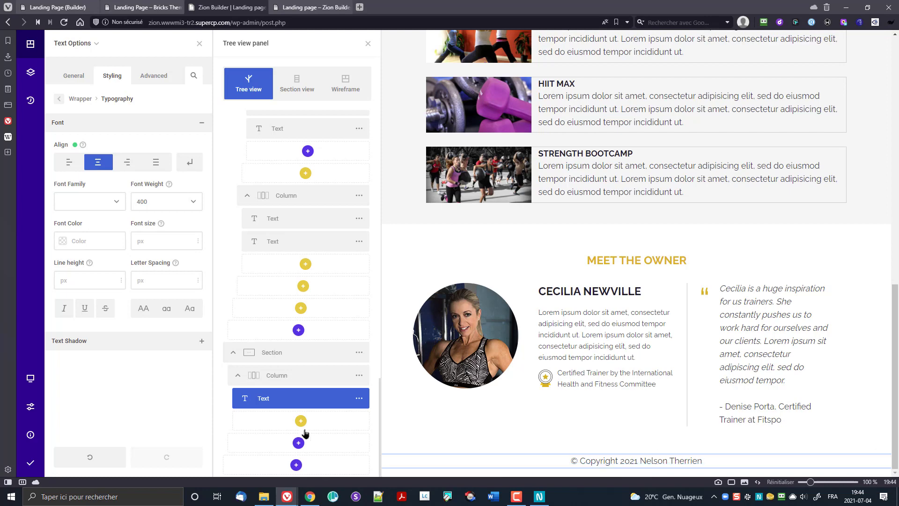
Step: Give the parent footer section a dark grey background swatch
click(75, 44)
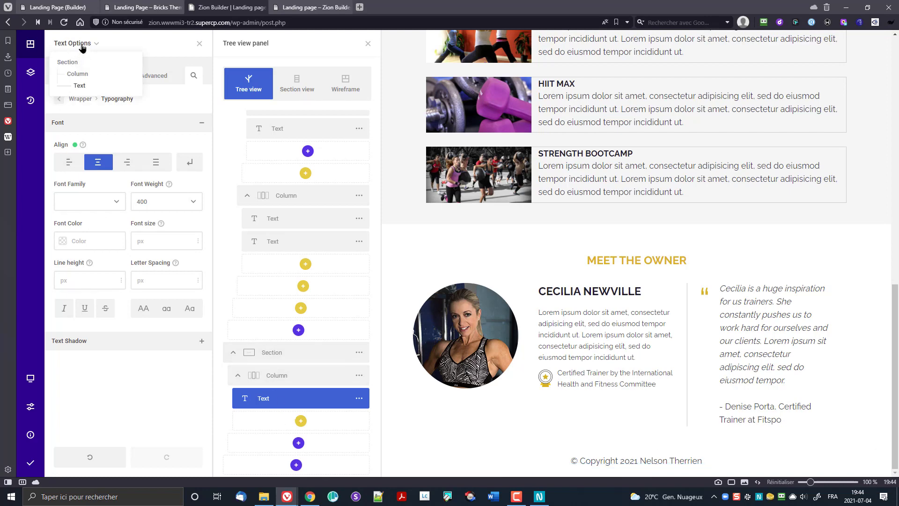
click(73, 60)
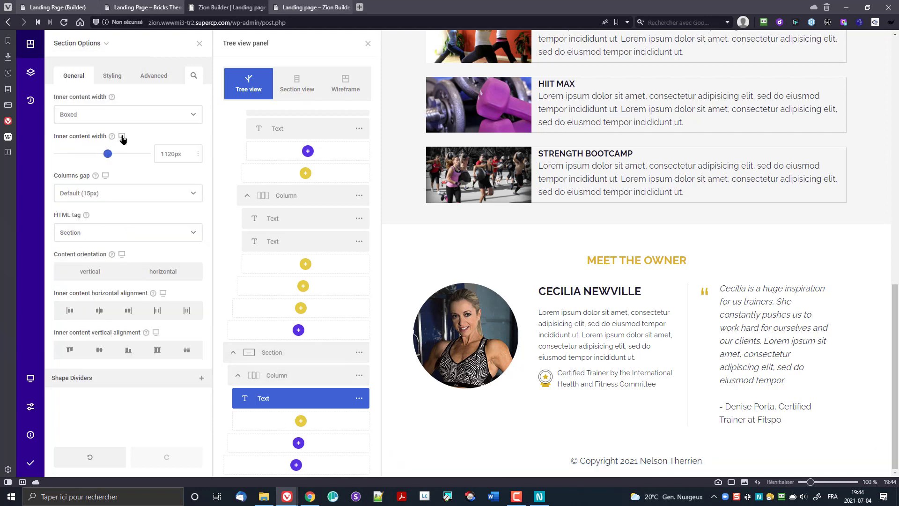
click(113, 76)
click(125, 113)
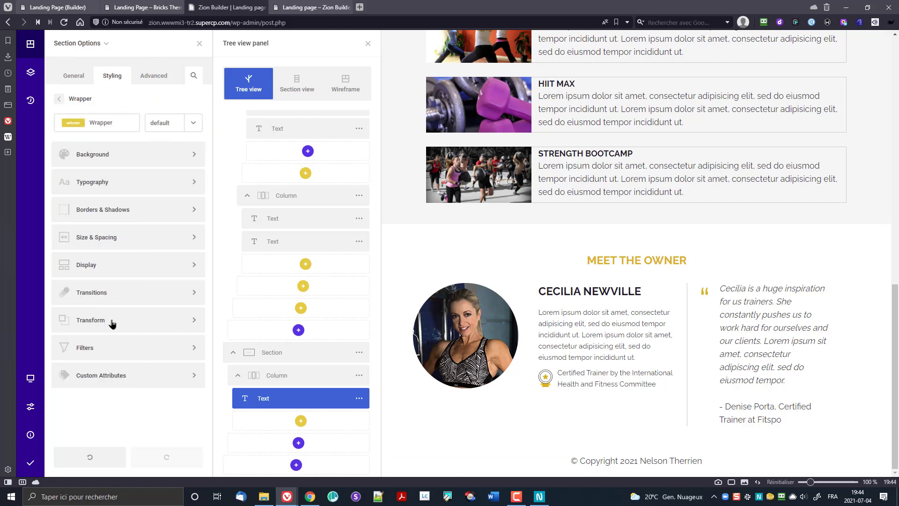
click(101, 162)
click(113, 174)
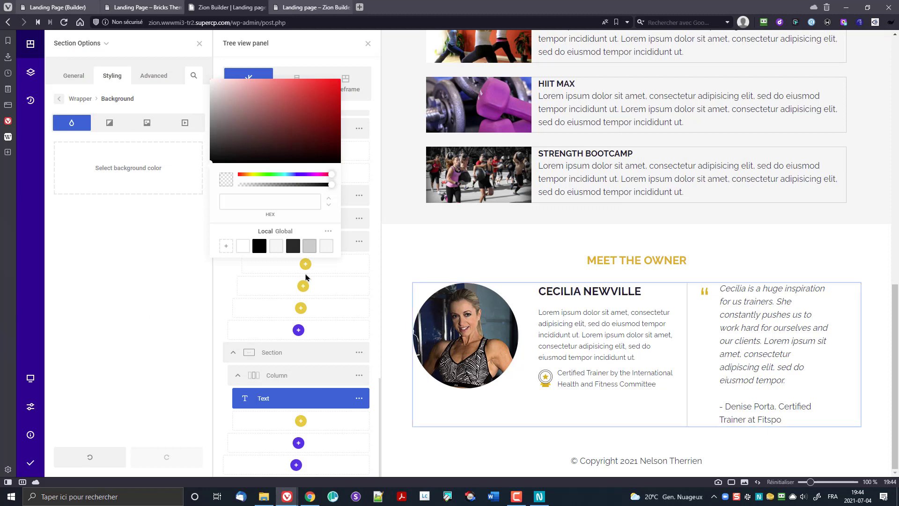
click(328, 232)
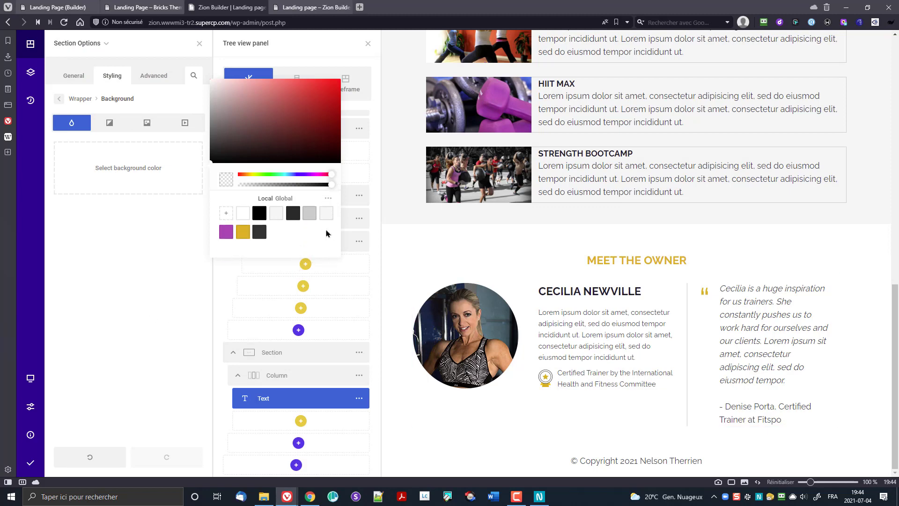
click(259, 232)
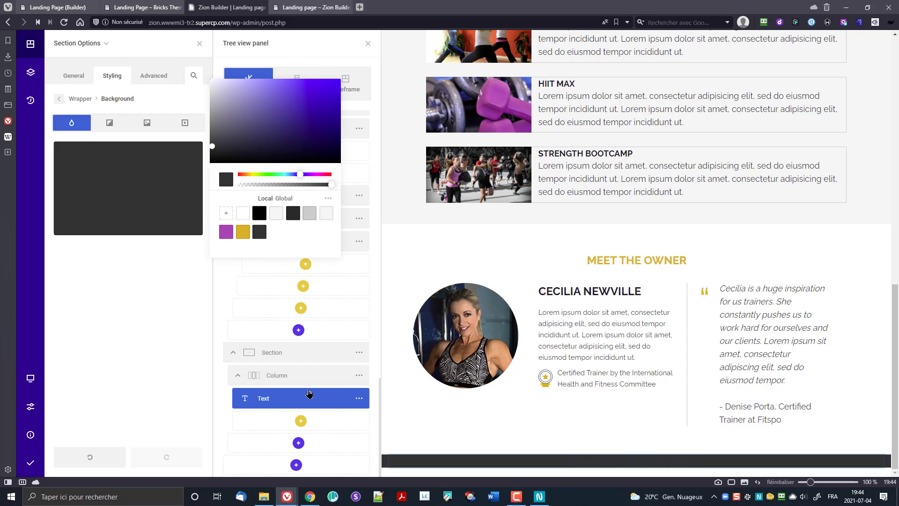
click(85, 48)
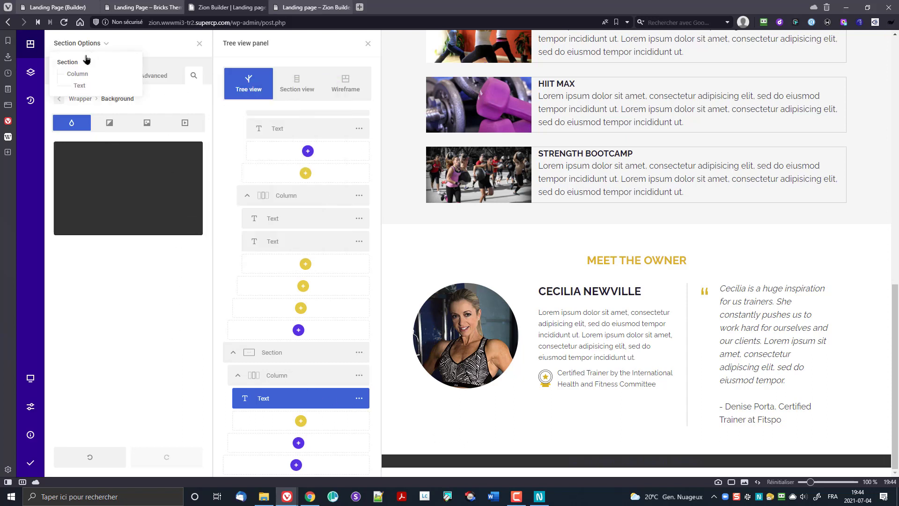
Step: Make the copyright text white with a 15px font size
click(83, 86)
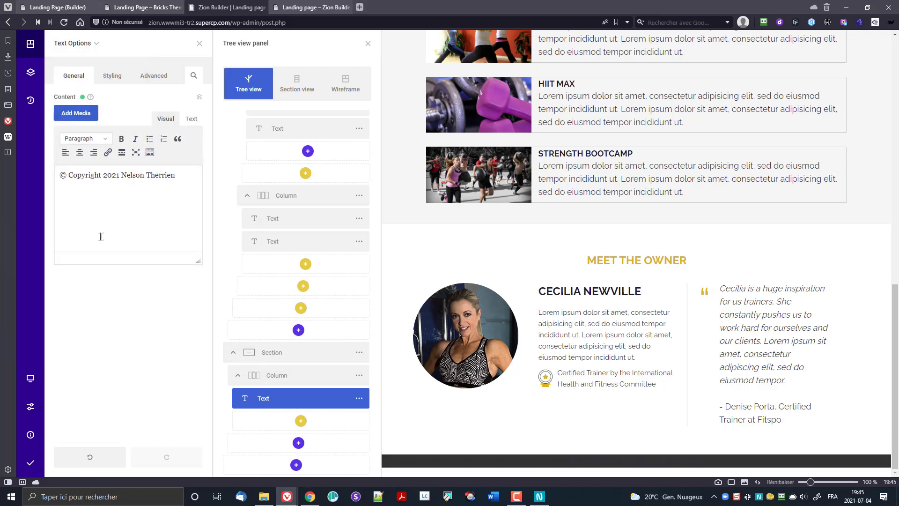
click(113, 80)
click(126, 112)
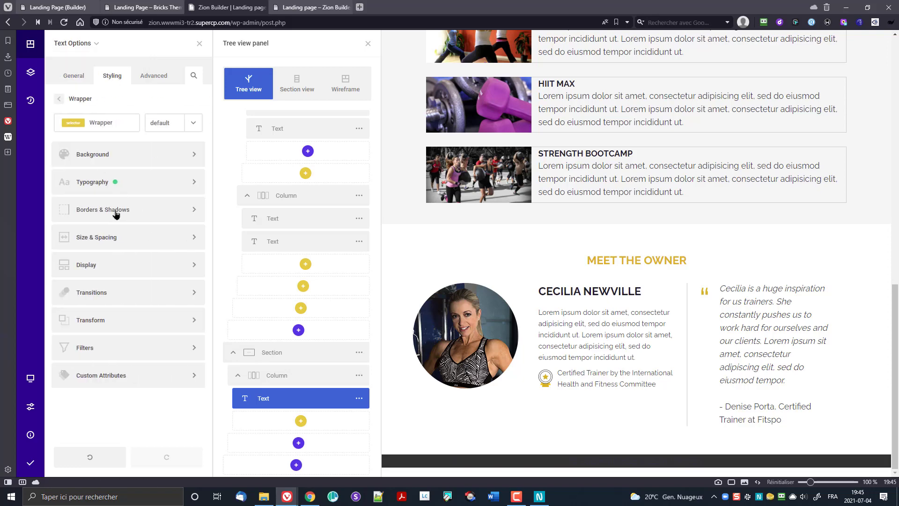
click(107, 183)
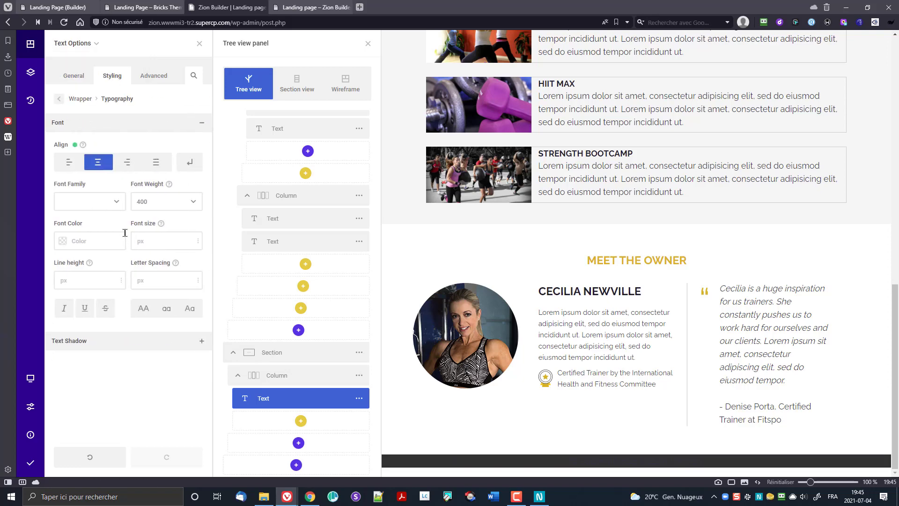
click(63, 241)
click(104, 319)
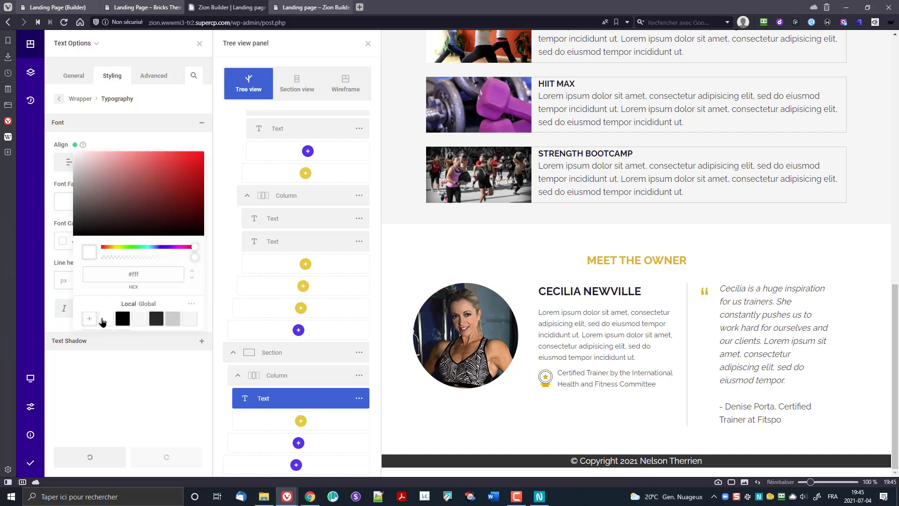
click(139, 139)
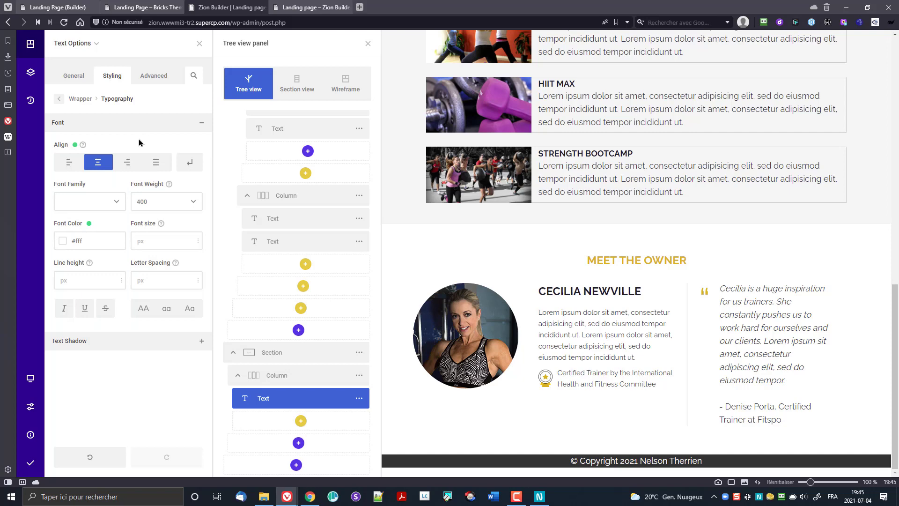
click(138, 241)
text(15)
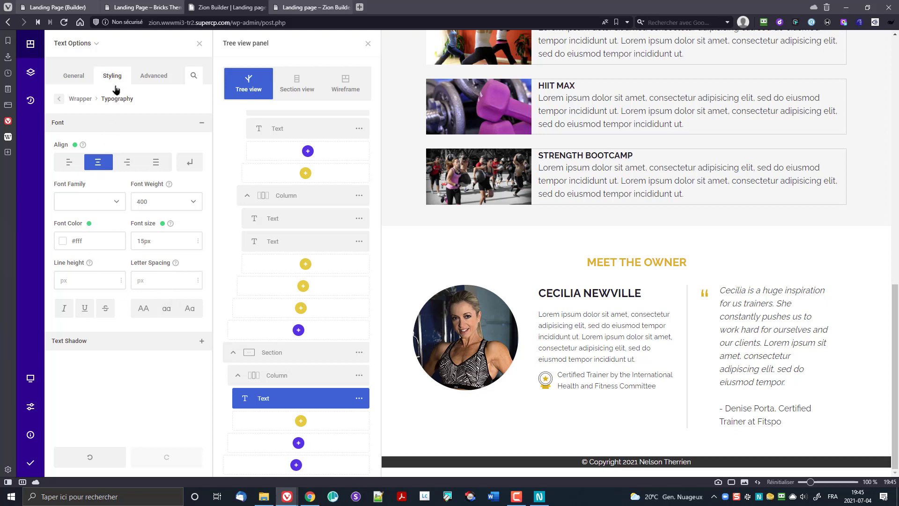
Step: Add 15px top and bottom margins to the copyright line and save and publish the page
click(78, 99)
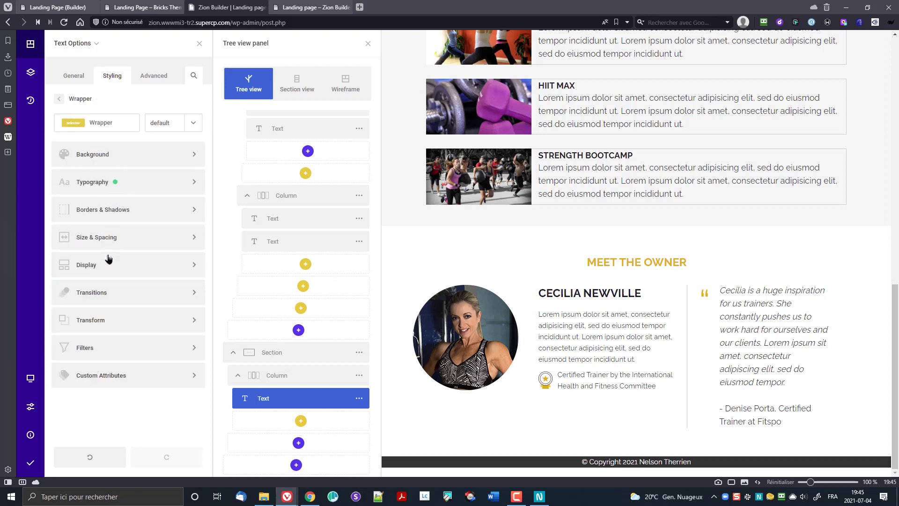
click(108, 239)
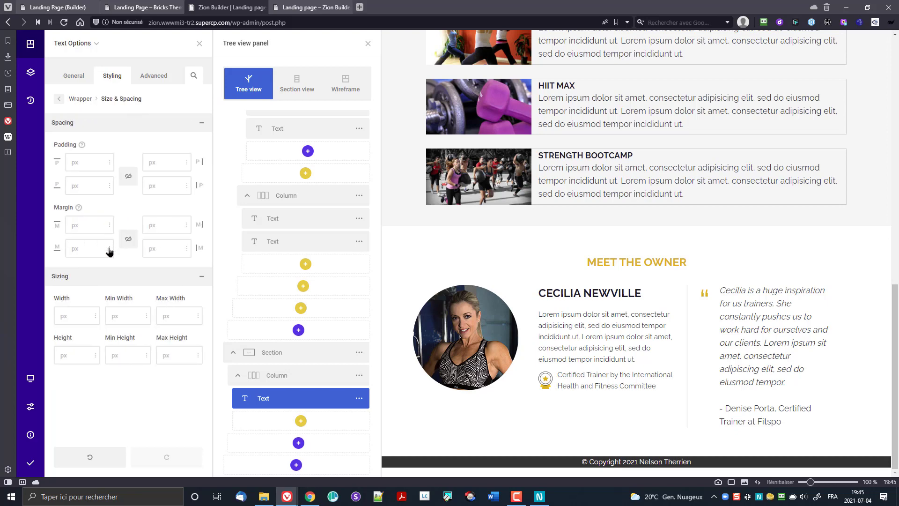
click(73, 225)
text(15)
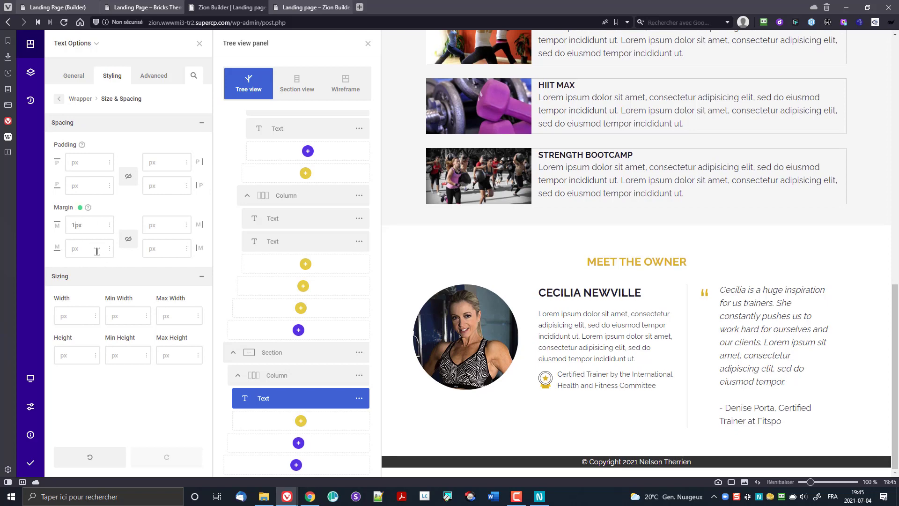
click(75, 250)
text(15)
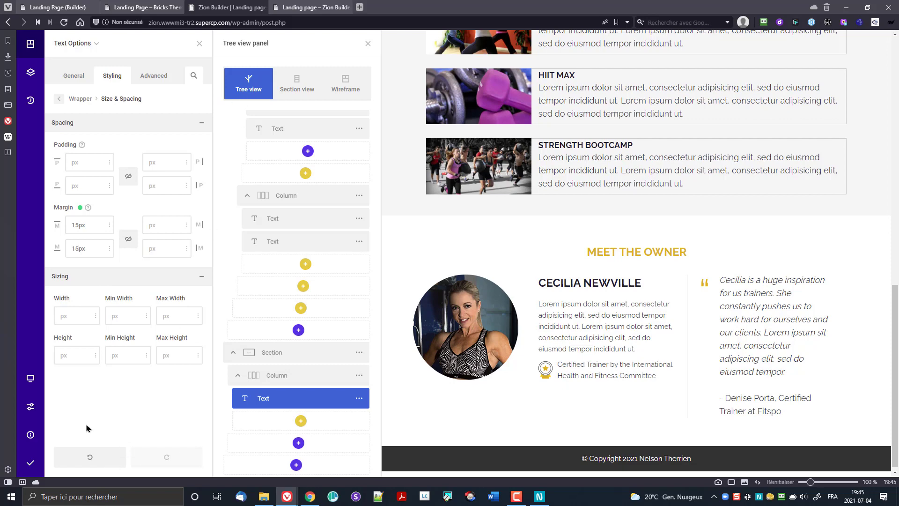
click(29, 464)
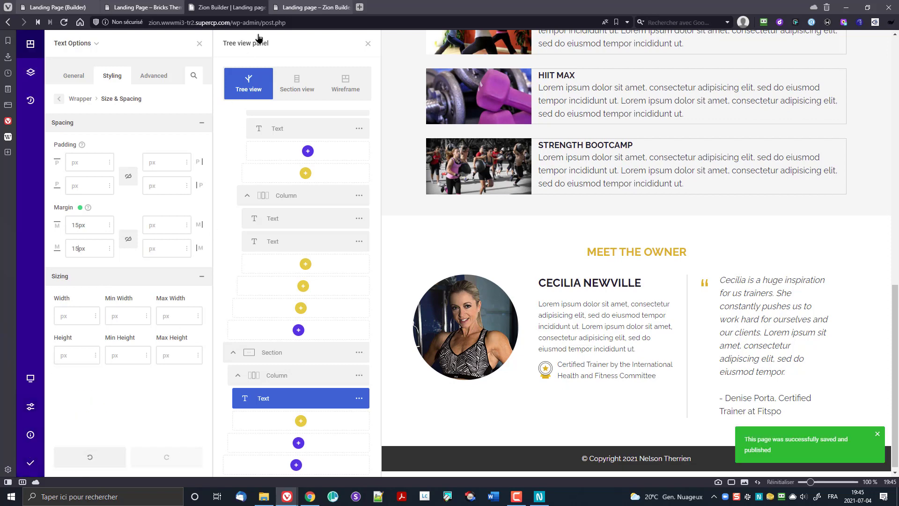
click(300, 6)
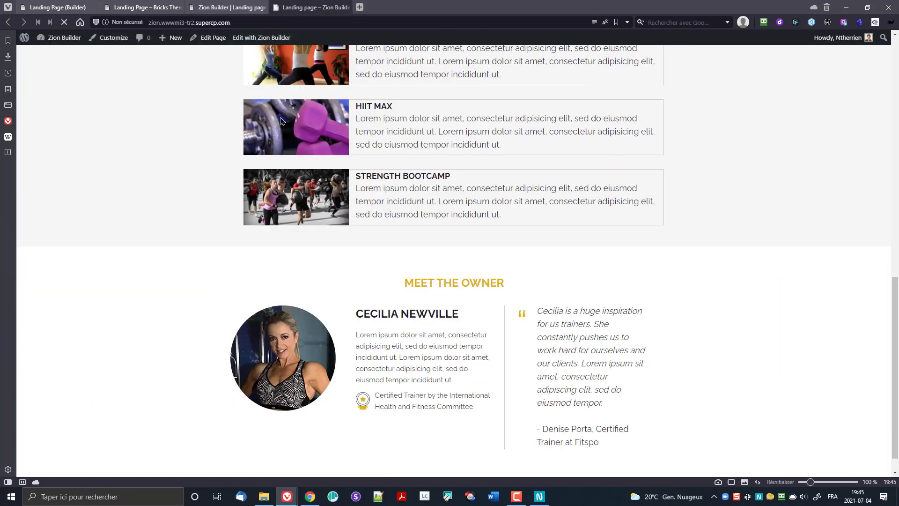
scroll(165, 226, down, 1)
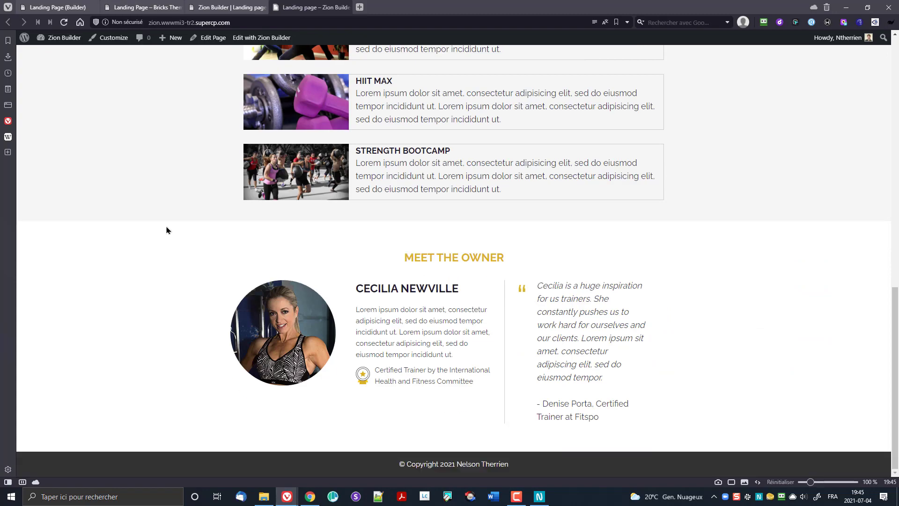
scroll(625, 352, up, 1)
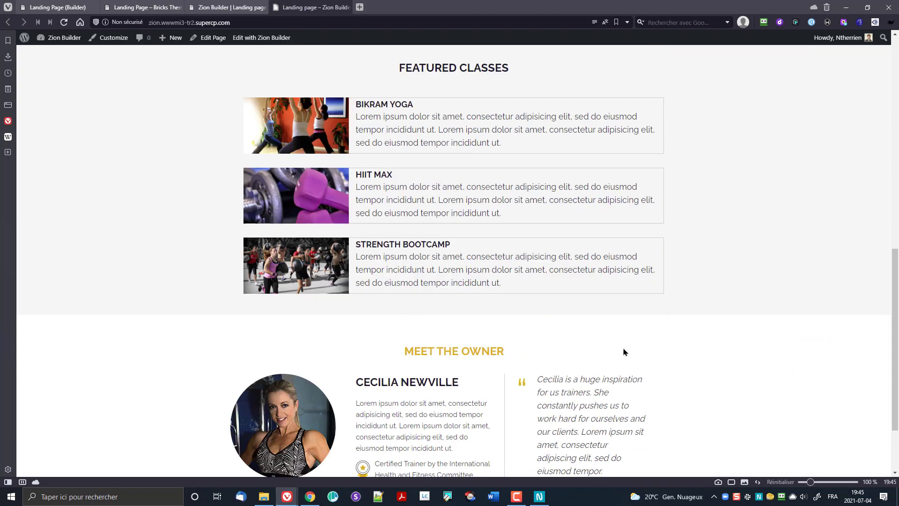
scroll(626, 351, up, 10)
scroll(640, 342, down, 8)
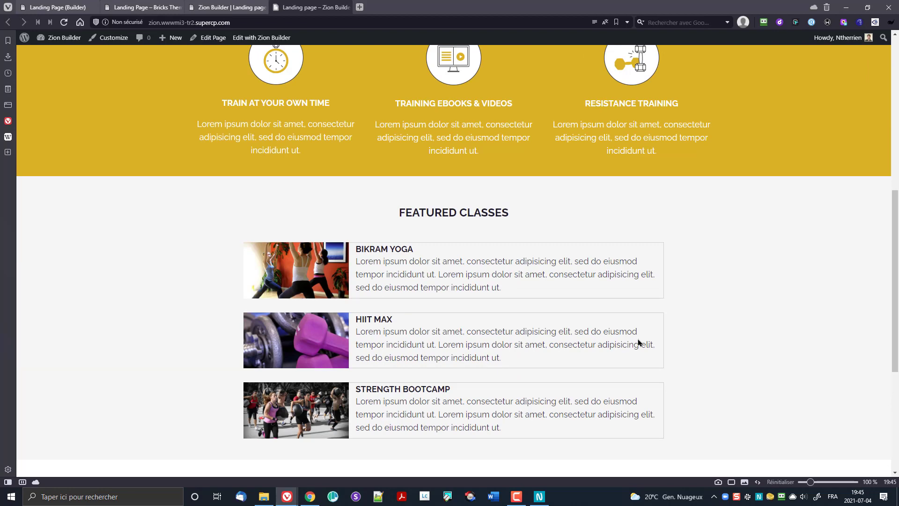
scroll(754, 361, down, 2)
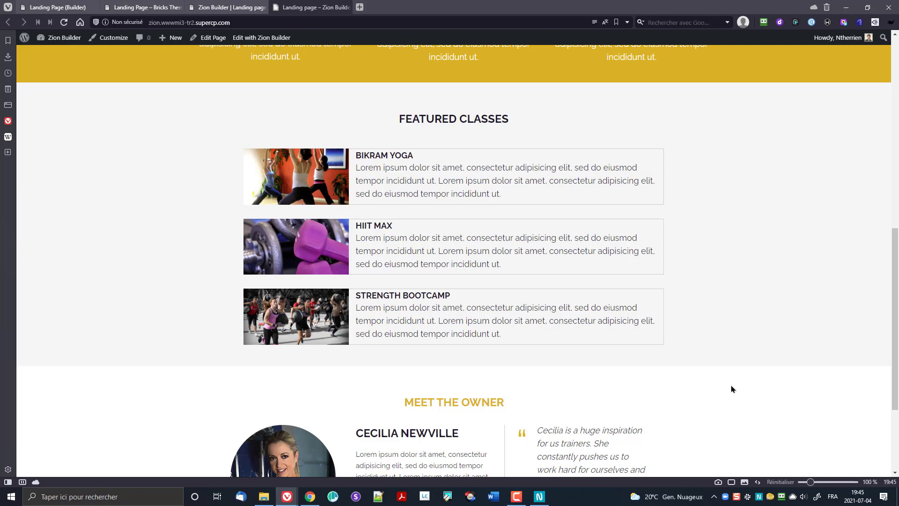
scroll(735, 382, down, 3)
scroll(745, 383, up, 15)
scroll(749, 383, up, 1)
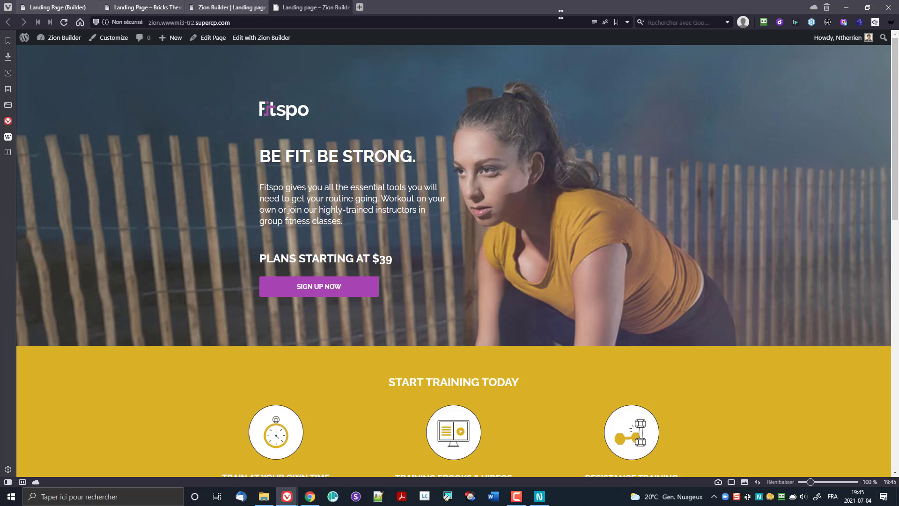
Step: Open bricksbuilder.io in a new tab and scroll down to the Lifetime License pricing
click(359, 7)
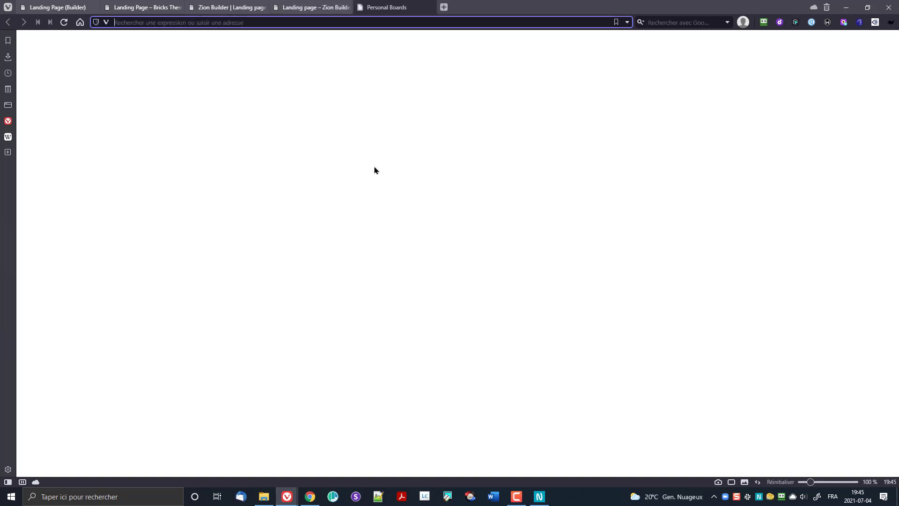
text(brio)
key(BackSpace)
text(c)
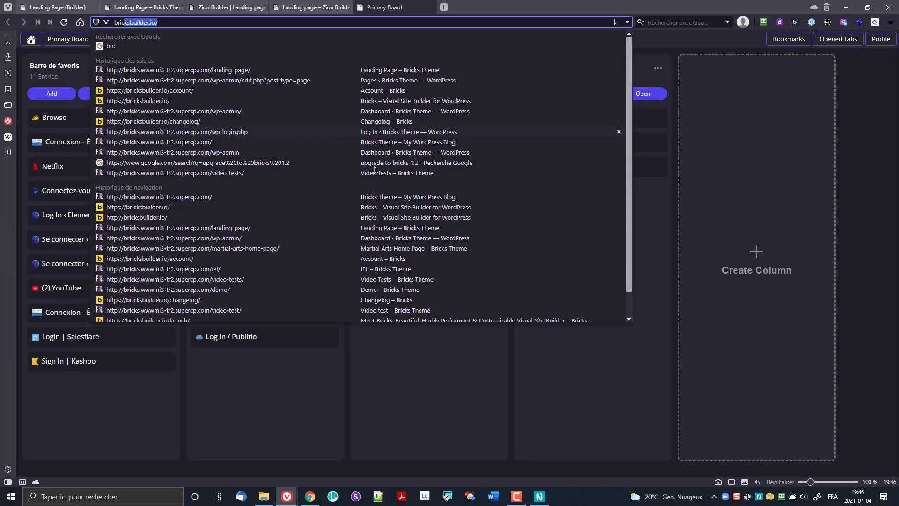
key(Return)
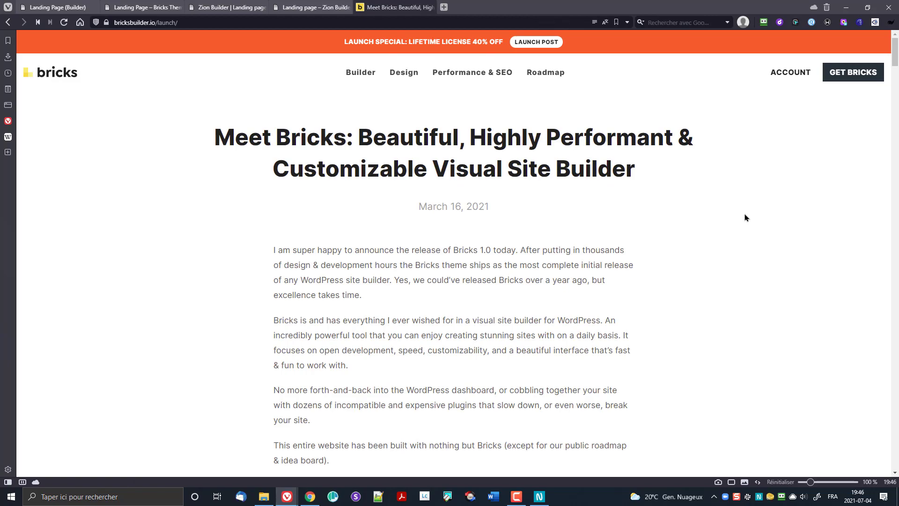
scroll(688, 337, down, 6)
scroll(681, 345, down, 12)
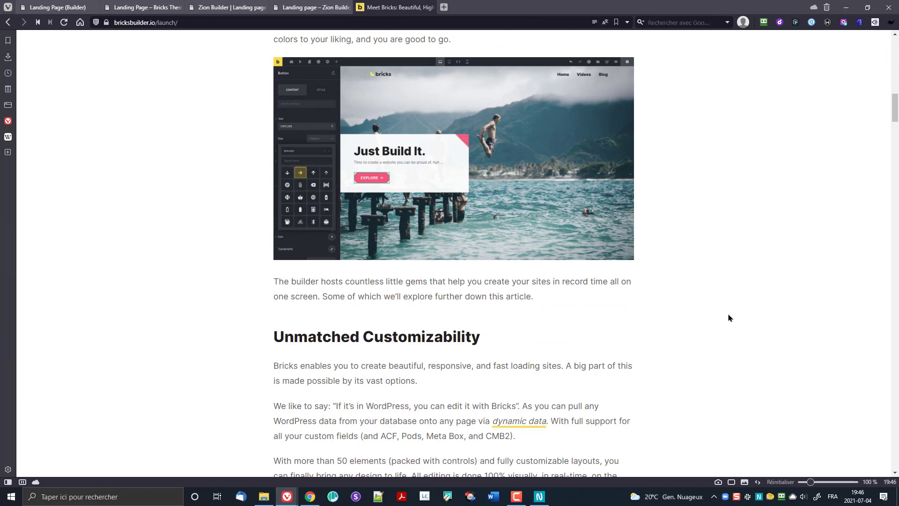
scroll(730, 319, down, 12)
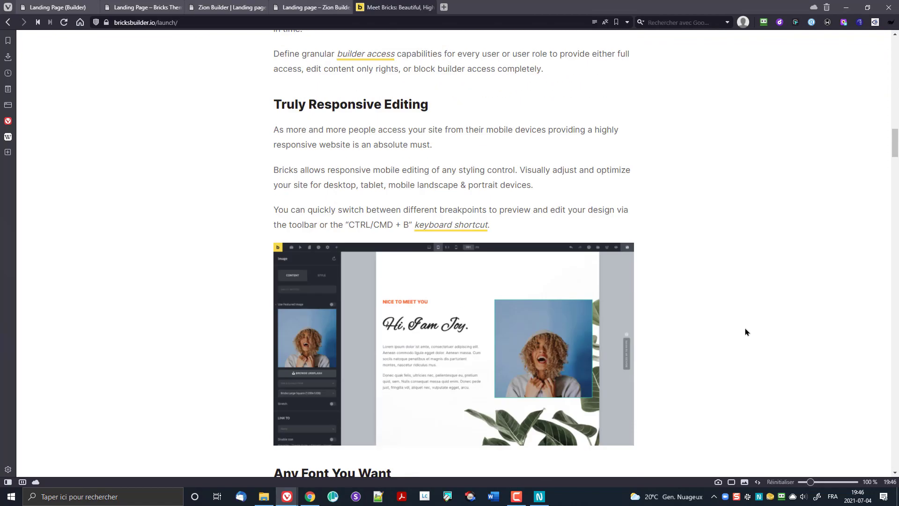
scroll(674, 314, down, 20)
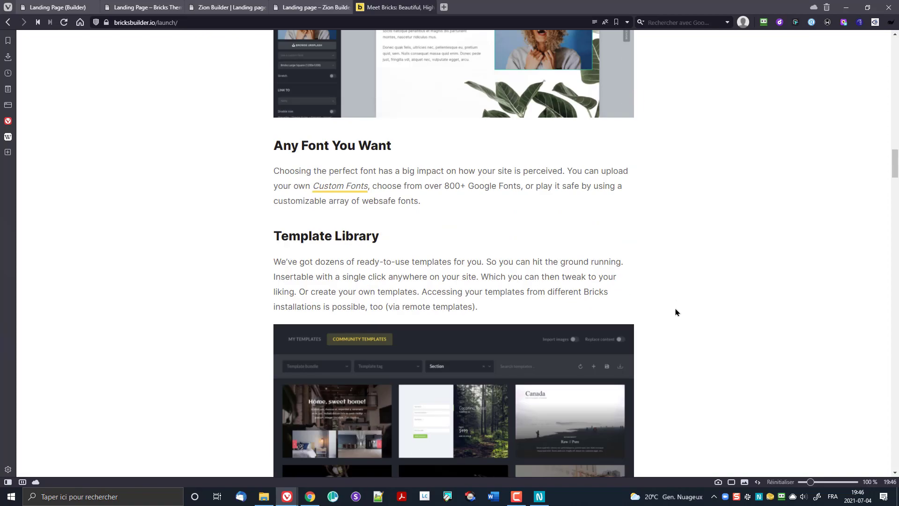
scroll(711, 313, down, 15)
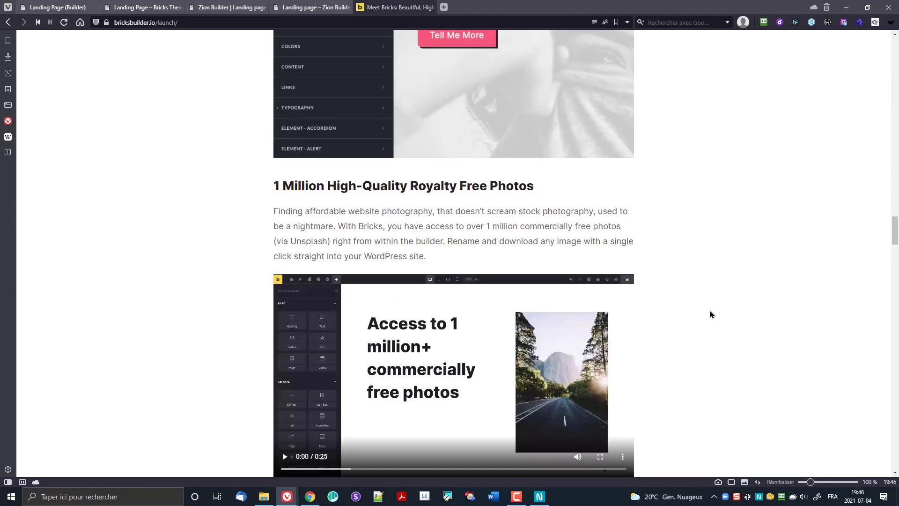
drag(896, 248, 896, 321)
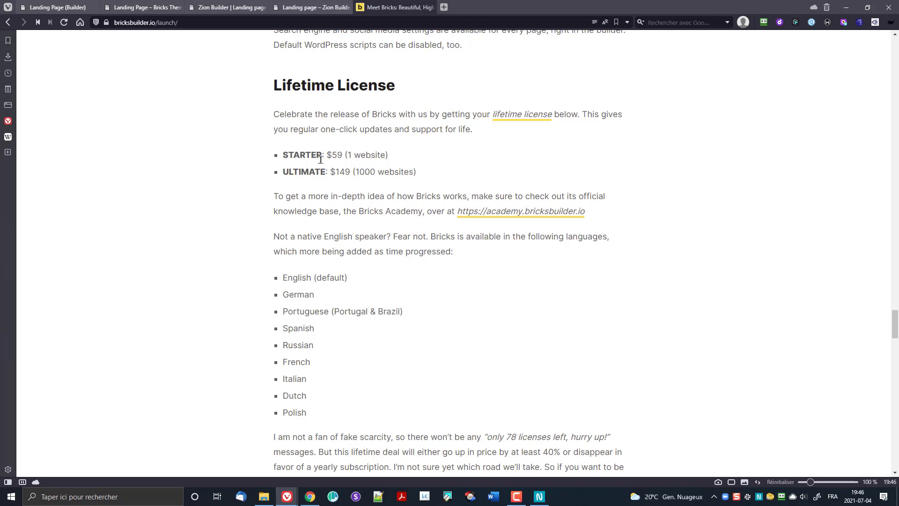
Step: Highlight the $59 STARTER price, the 1000 websites allowance and the $149 ULTIMATE price
drag(324, 155, 345, 153)
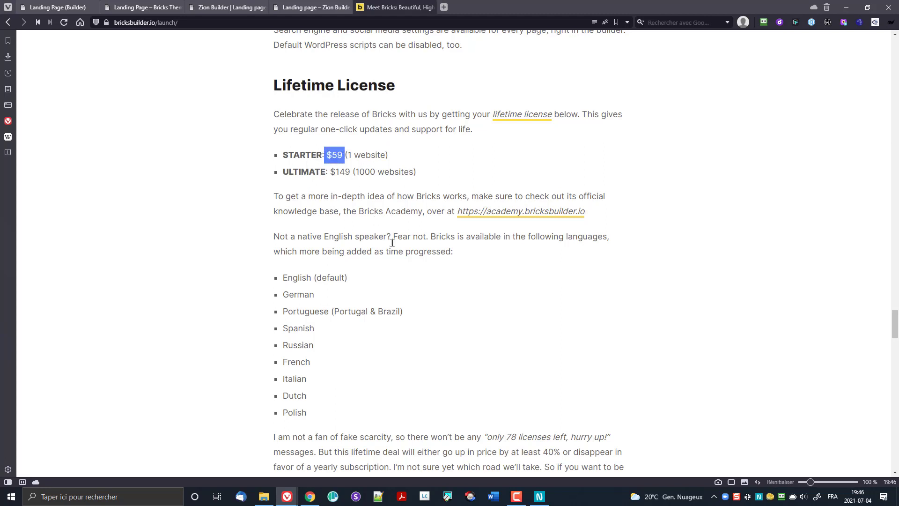
click(337, 173)
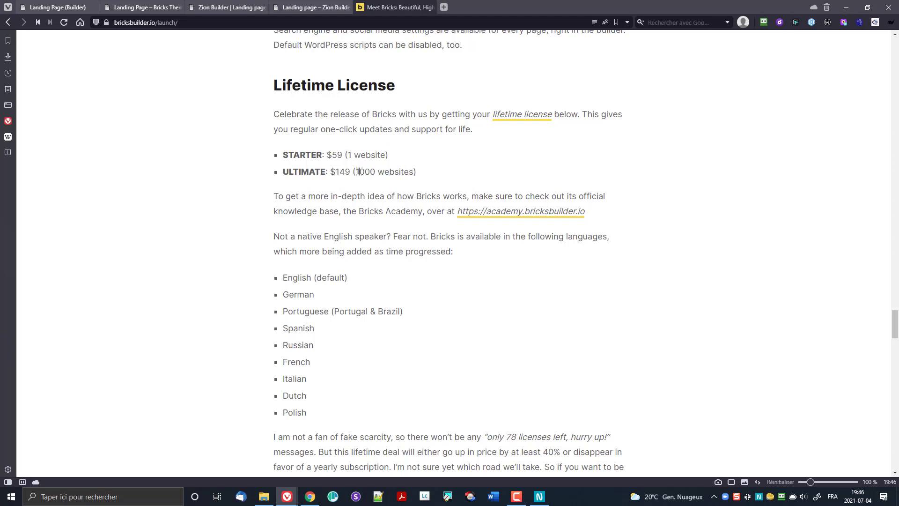
double_click(357, 171)
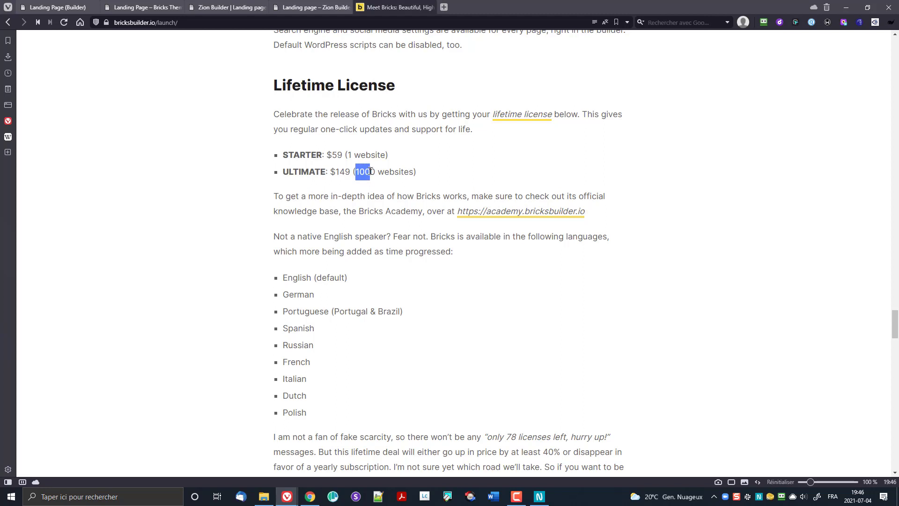
click(341, 175)
double_click(341, 174)
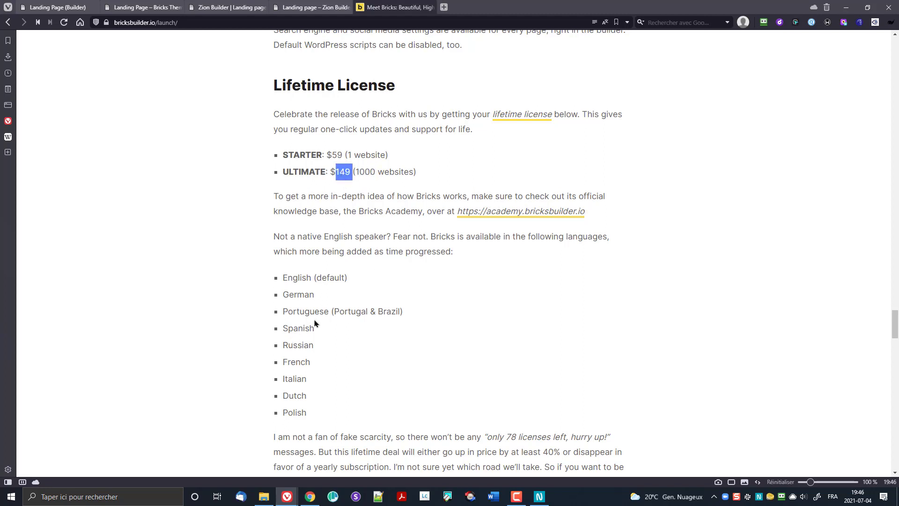
Step: Open appsumo.com in a new tab and search its deals for Zion Builder
click(445, 7)
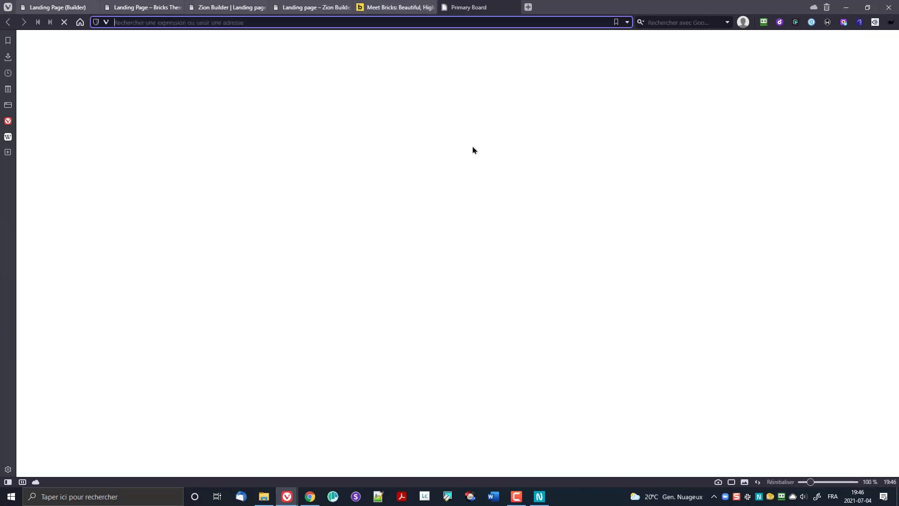
text(apps)
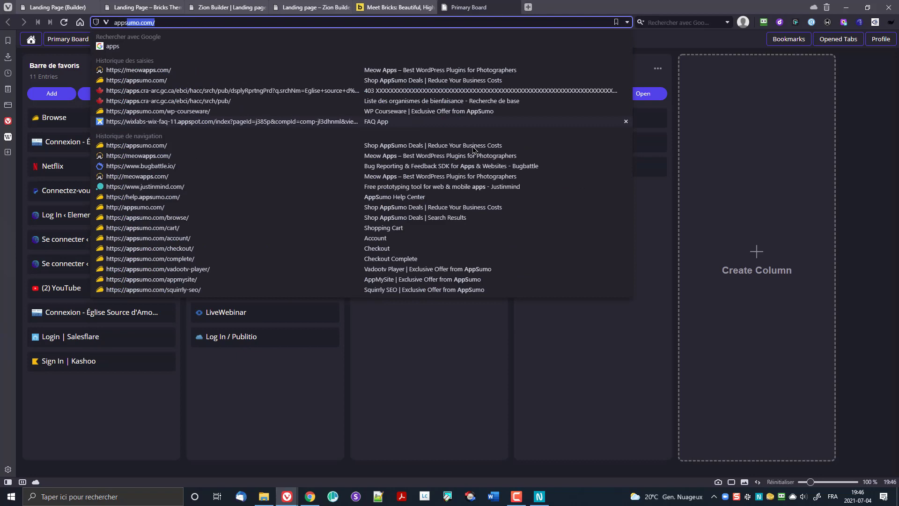
key(Return)
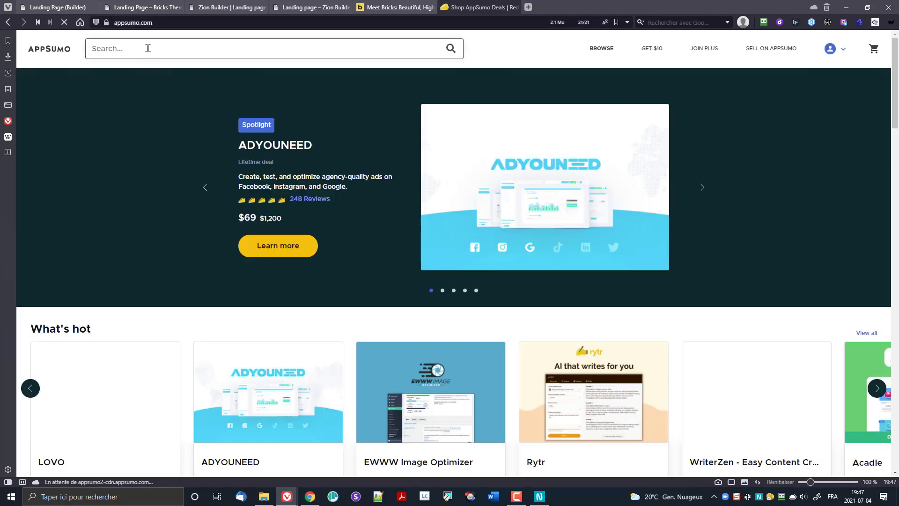
click(148, 48)
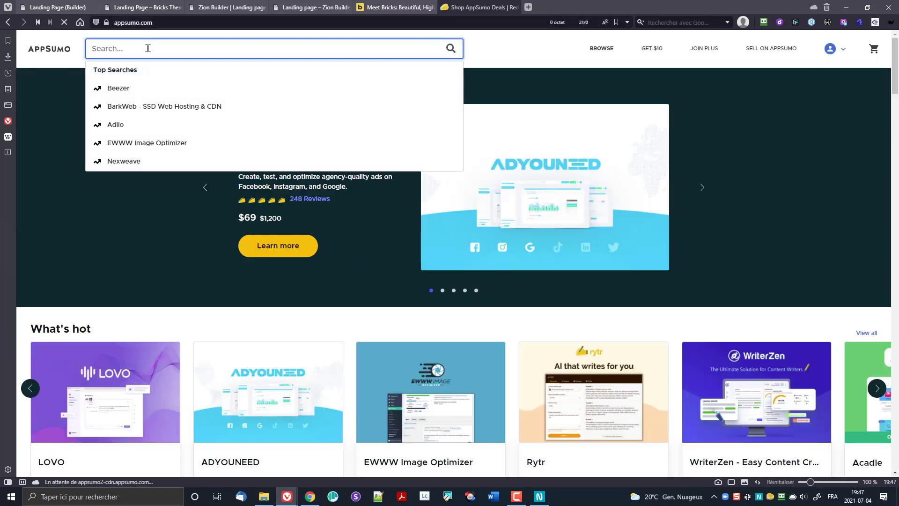
text(z)
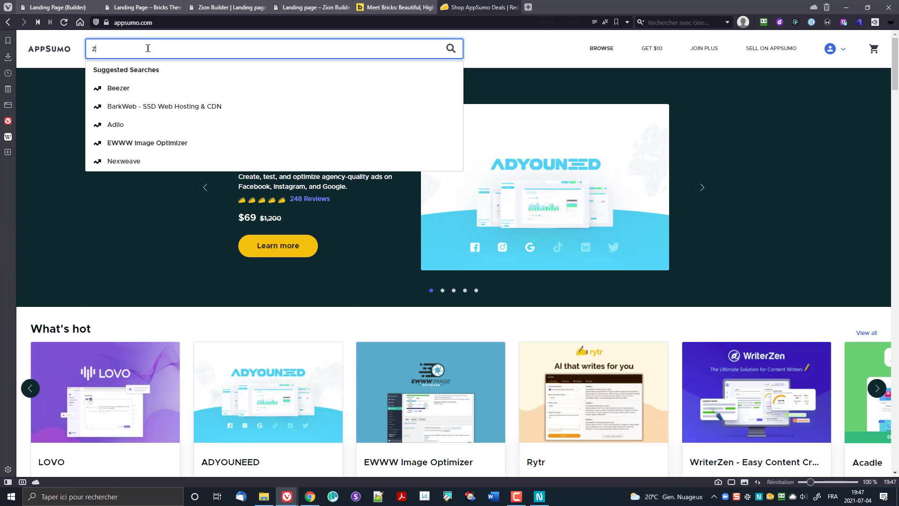
text(ion)
key(Down)
key(Up)
key(Down)
key(Return)
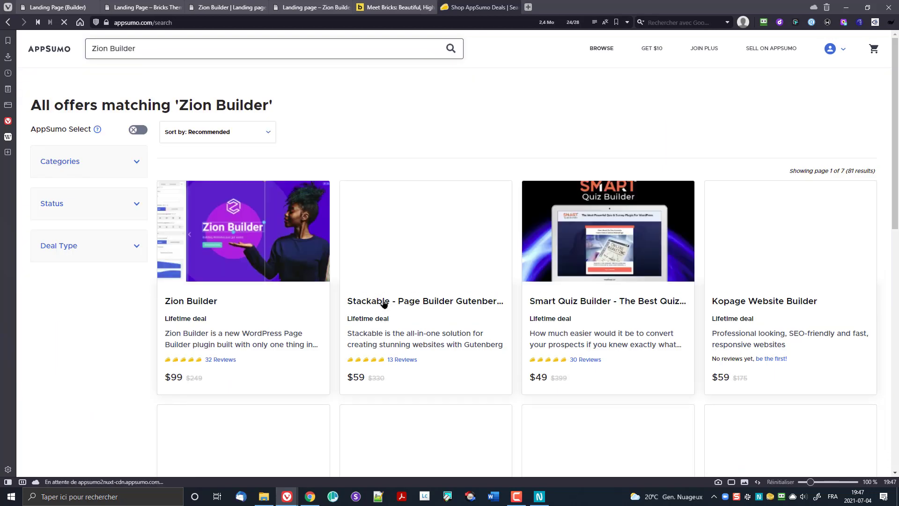
Step: Open the Zion Builder deal and highlight its $99 unlimited-websites-for-life plan feature
click(279, 245)
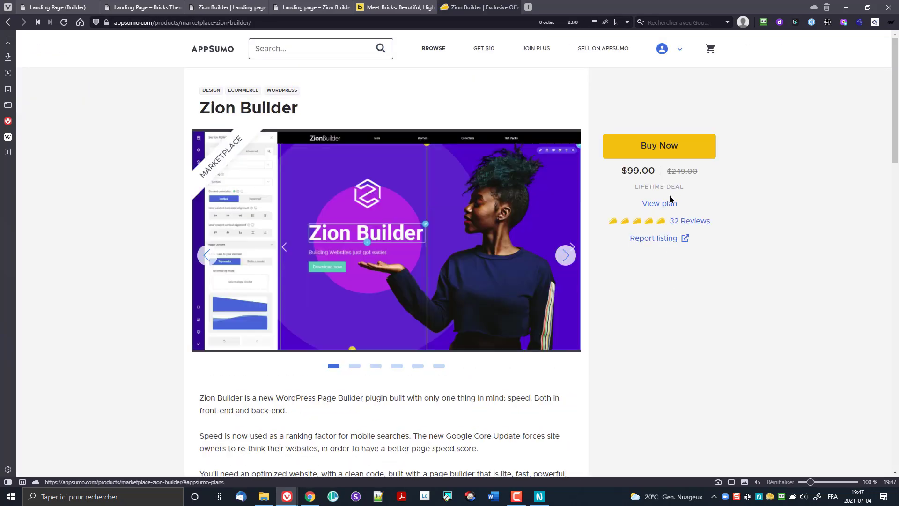
click(668, 211)
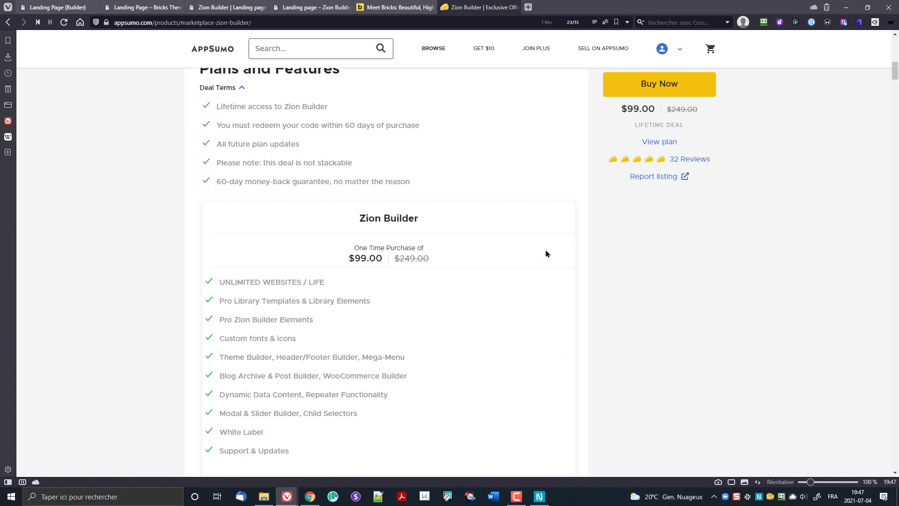
scroll(365, 253, down, 1)
drag(220, 235, 334, 235)
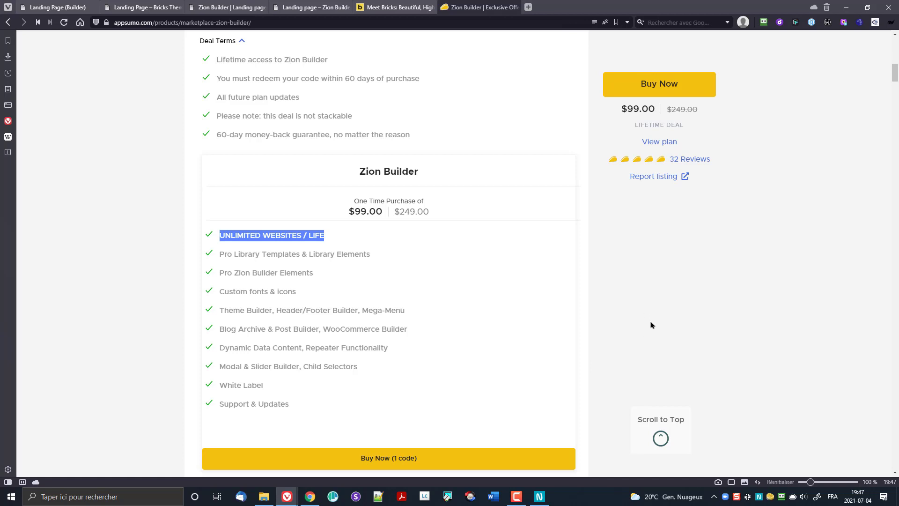
scroll(648, 323, down, 3)
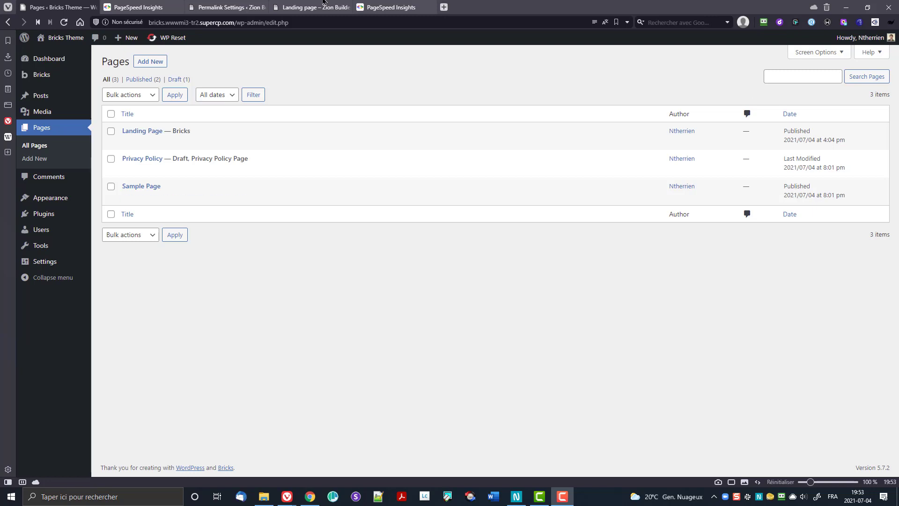
Step: Show the Bricks landing page's mobile PageSpeed result and highlight its score of 86
click(121, 5)
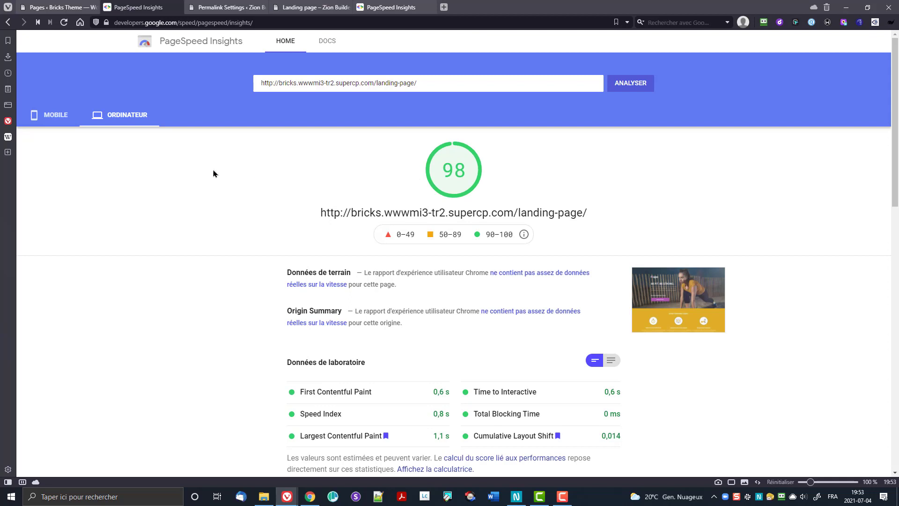
click(49, 117)
drag(444, 174, 467, 171)
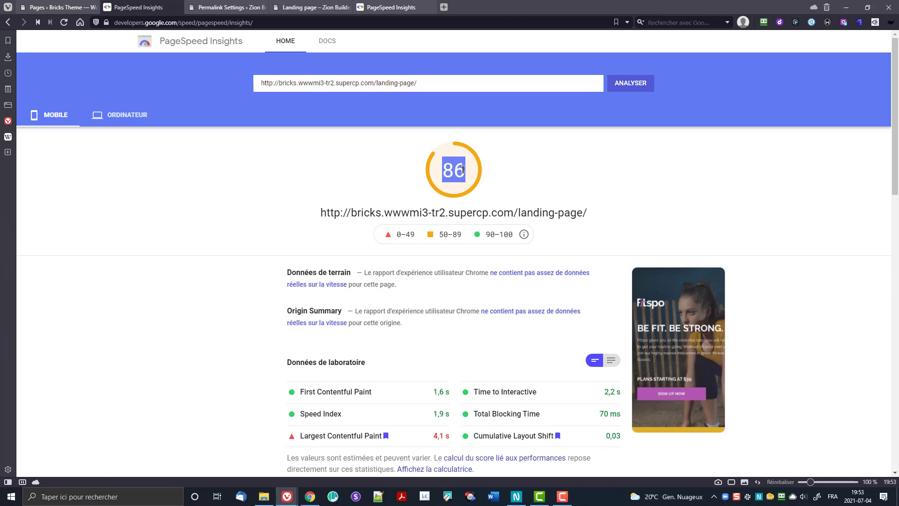
click(445, 173)
drag(470, 172, 420, 177)
Step: Scroll through the Opportunités section, then return to the Bricks site's WordPress Pages list
scroll(187, 259, down, 5)
scroll(193, 267, down, 10)
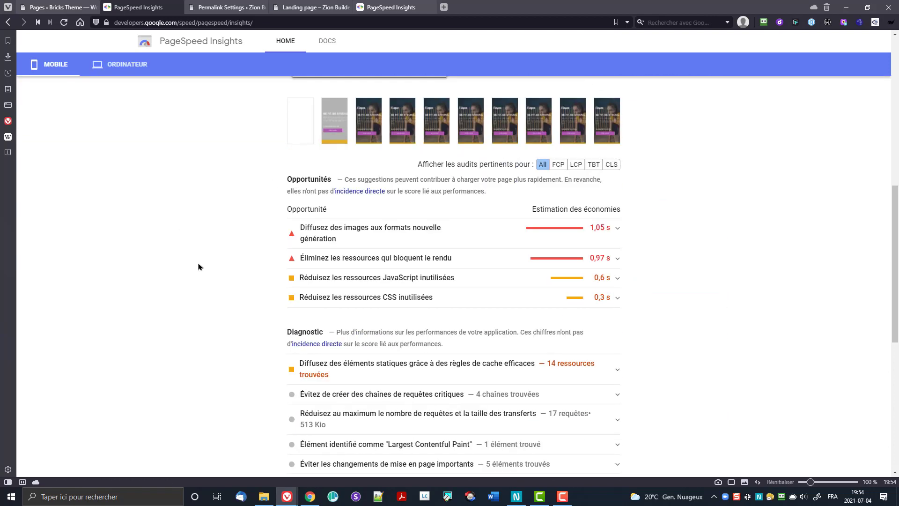
scroll(311, 279, up, 9)
scroll(500, 244, up, 6)
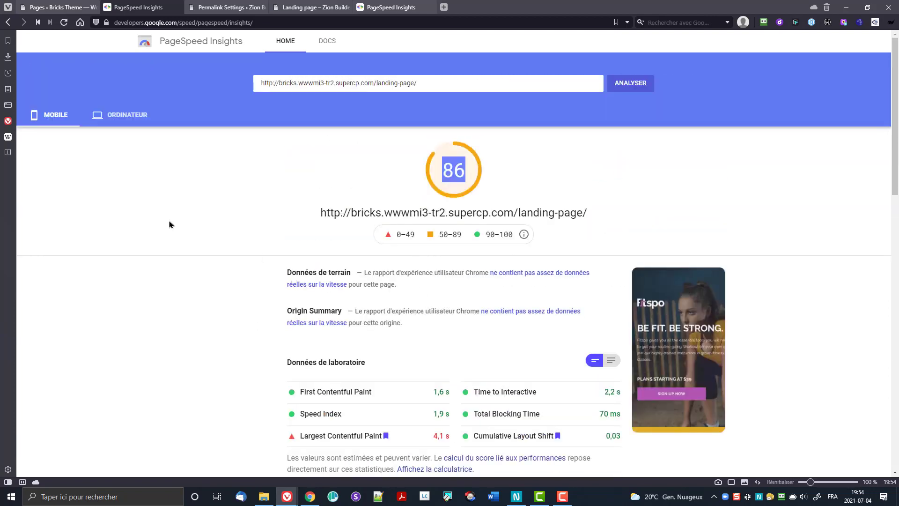
click(59, 8)
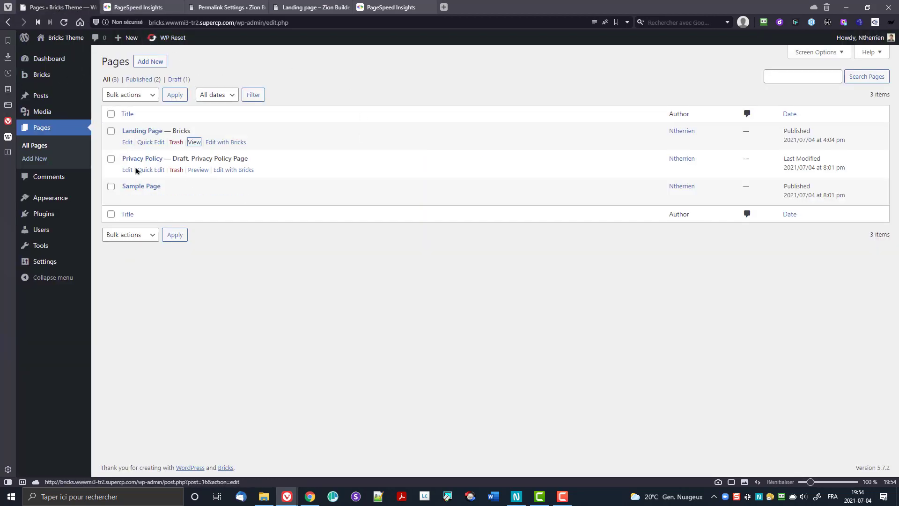
Step: Open the Landing Page in Bricks, review it at Mobile Portrait width, then return to Desktop
click(226, 142)
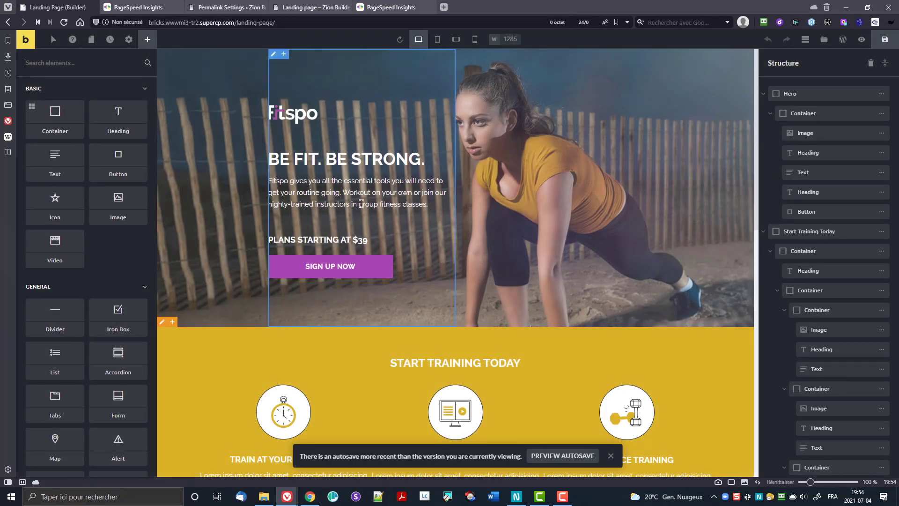
click(478, 41)
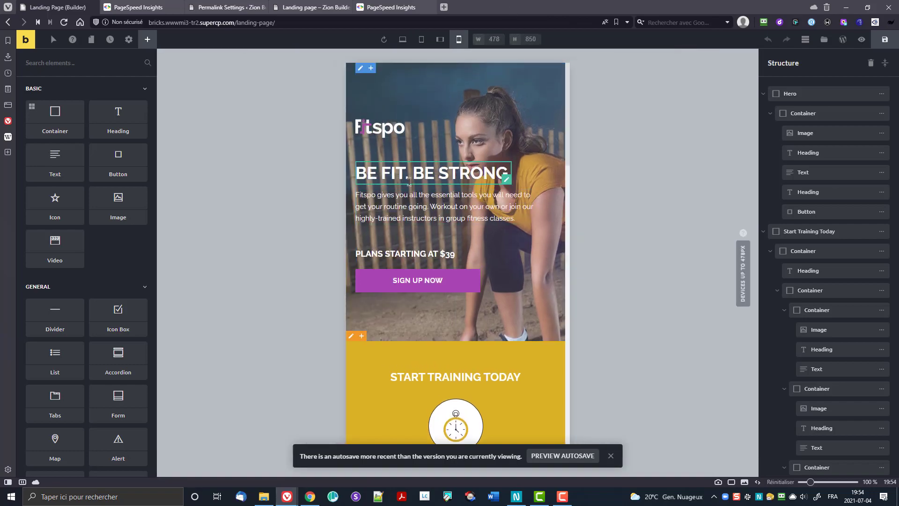
scroll(441, 210, down, 10)
scroll(472, 238, up, 3)
scroll(472, 238, down, 7)
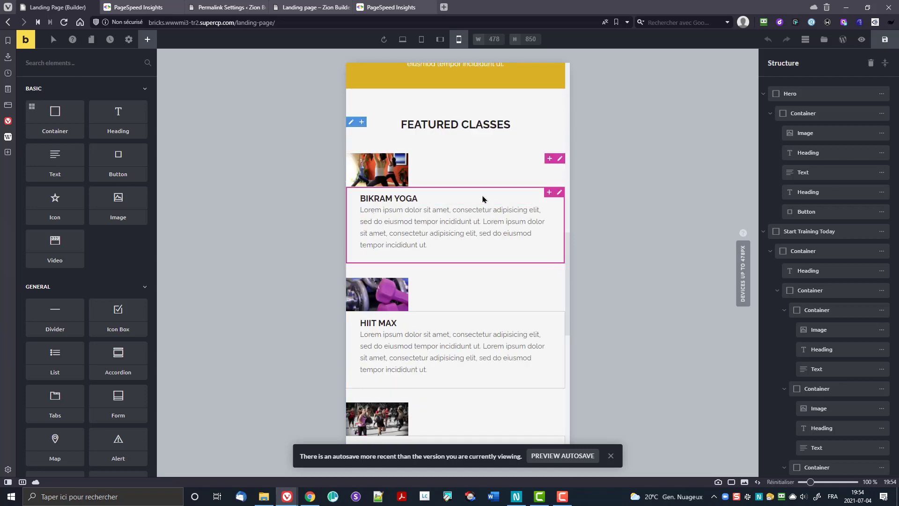
scroll(440, 230, down, 8)
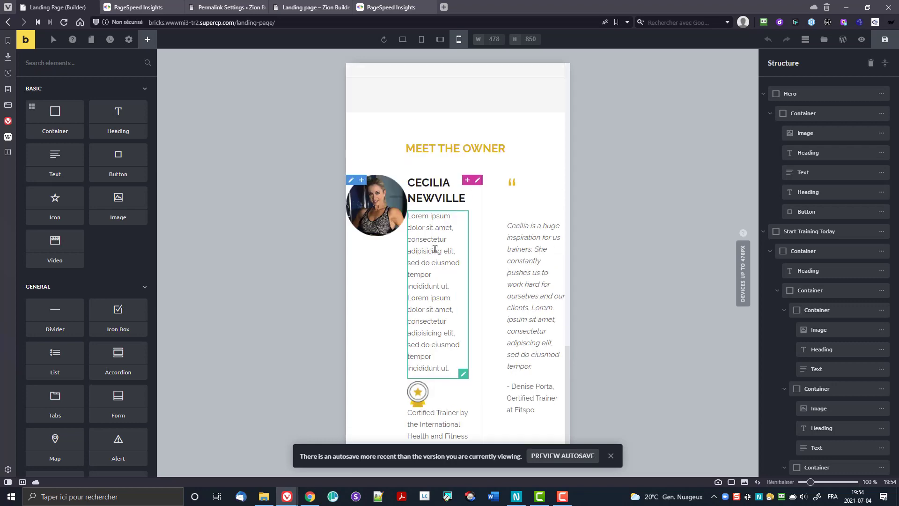
scroll(435, 249, up, 10)
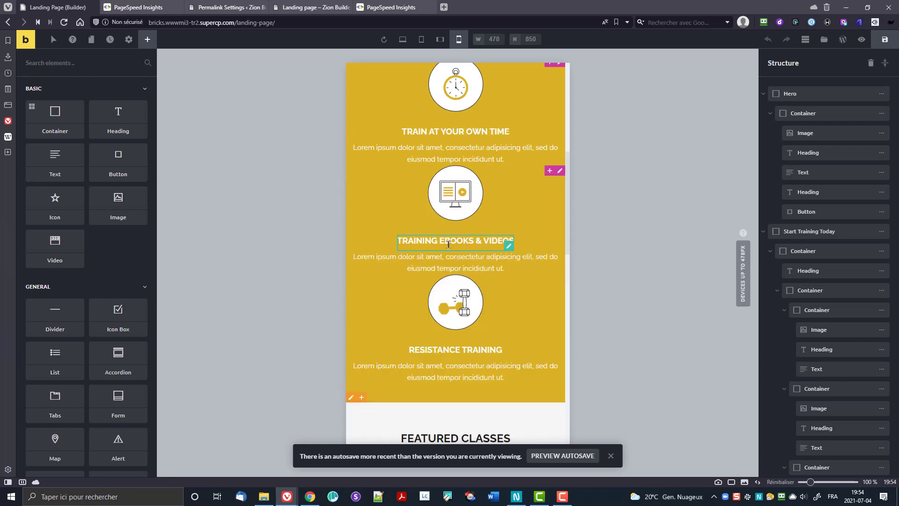
scroll(449, 244, up, 5)
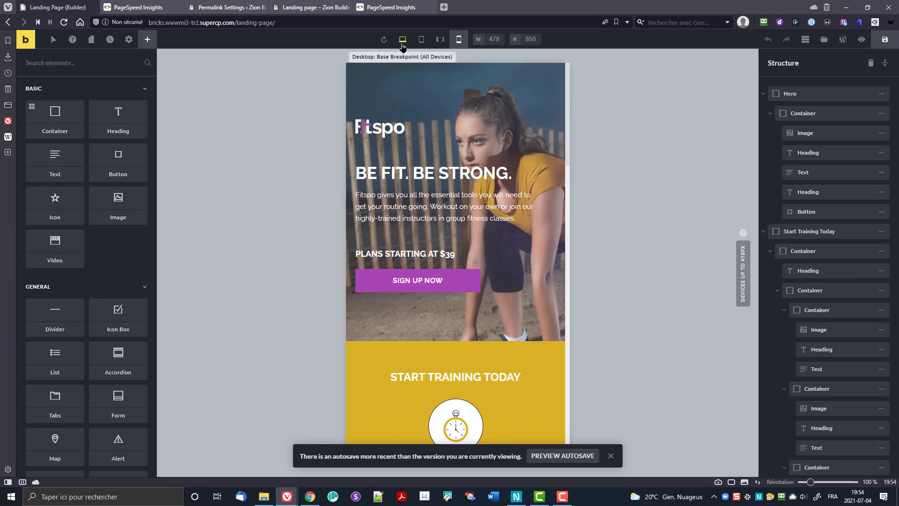
click(402, 41)
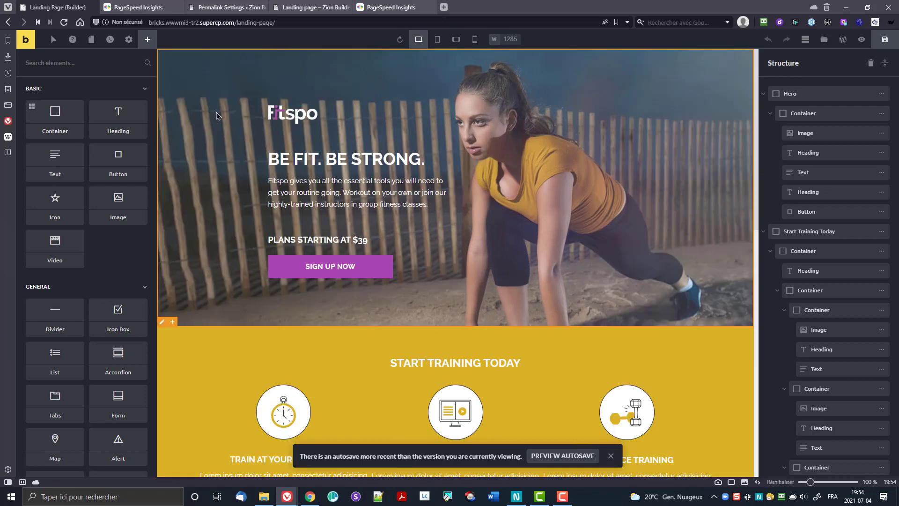
Step: Return to the Bricks page's PageSpeed report and highlight its 86 mobile score
click(138, 7)
click(450, 165)
mouse_move(450, 165)
mouse_down()
mouse_move(462, 167)
mouse_move(452, 172)
mouse_up()
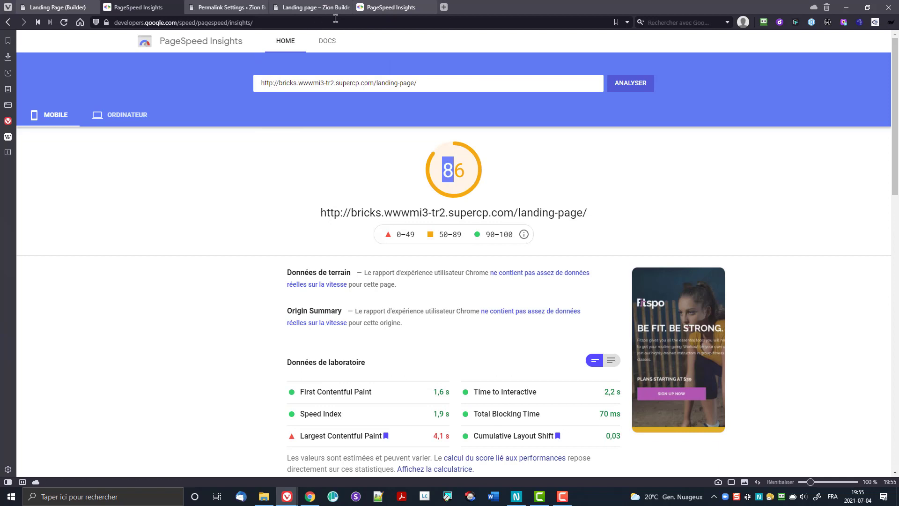
Step: Check the Zion page's desktop score of 97, then go back to its mobile result
click(384, 7)
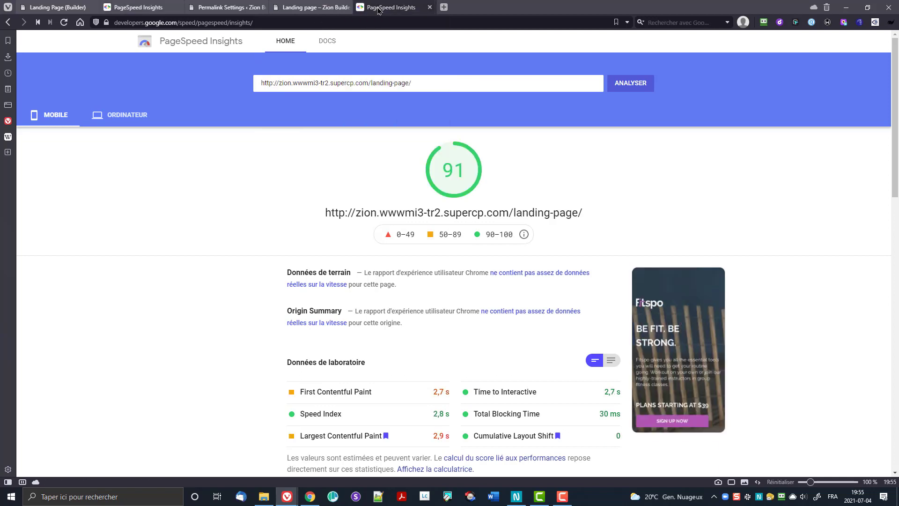
click(137, 123)
mouse_move(443, 168)
mouse_down()
mouse_move(465, 170)
mouse_move(429, 174)
mouse_up()
click(53, 116)
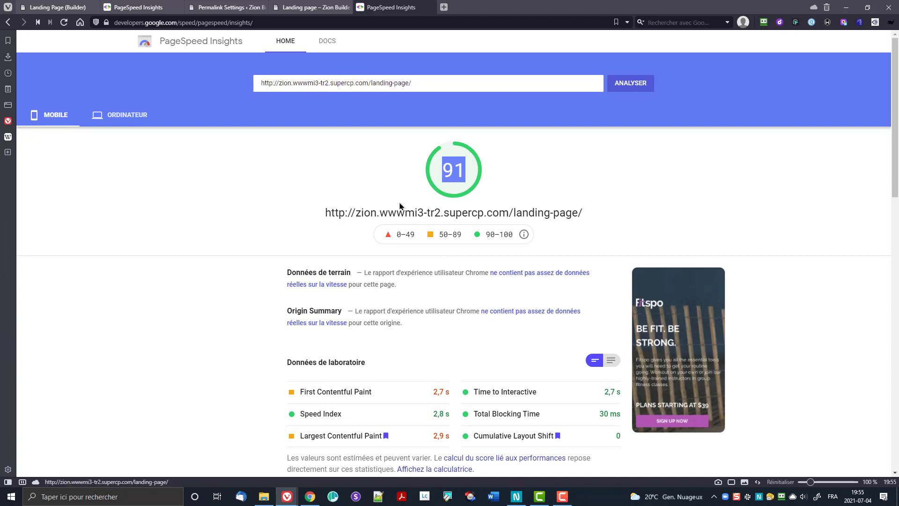
Step: Compare the Bricks page's desktop and mobile results, then return to the Zion report
click(132, 8)
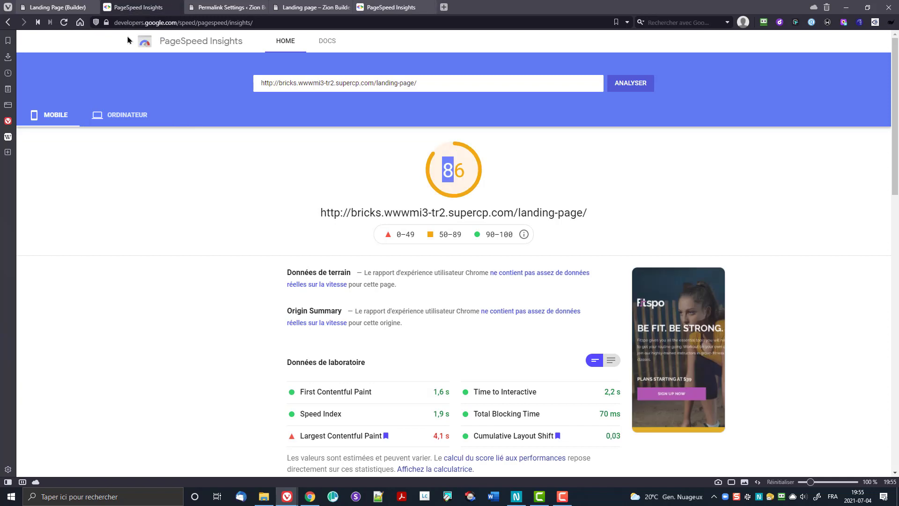
click(142, 117)
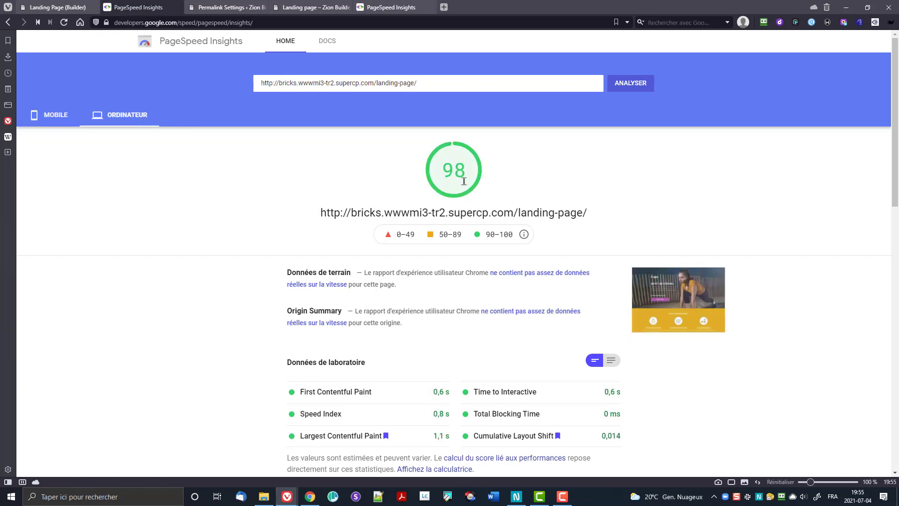
click(59, 117)
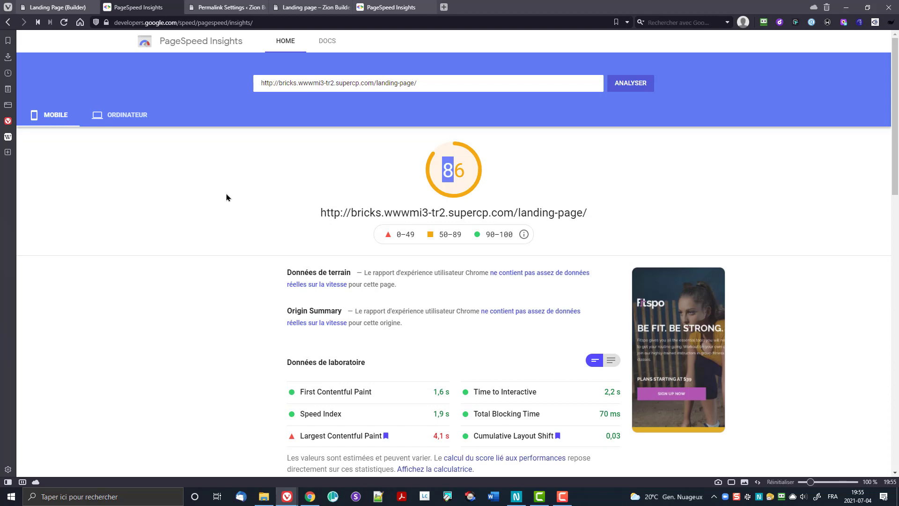
scroll(209, 187, down, 2)
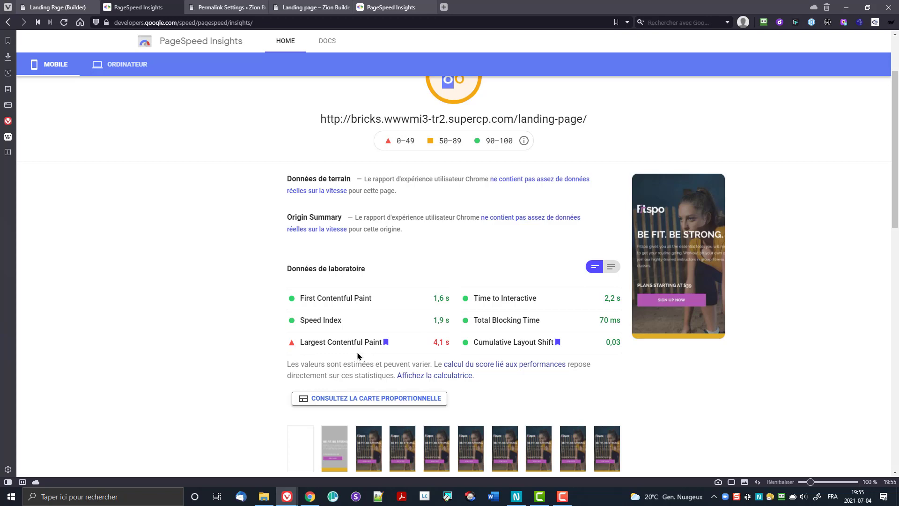
scroll(389, 348, down, 4)
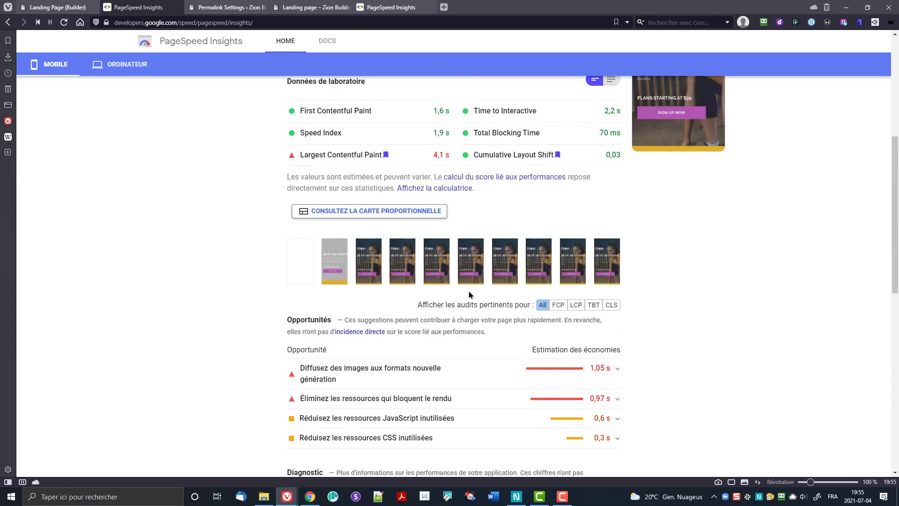
scroll(382, 341, up, 4)
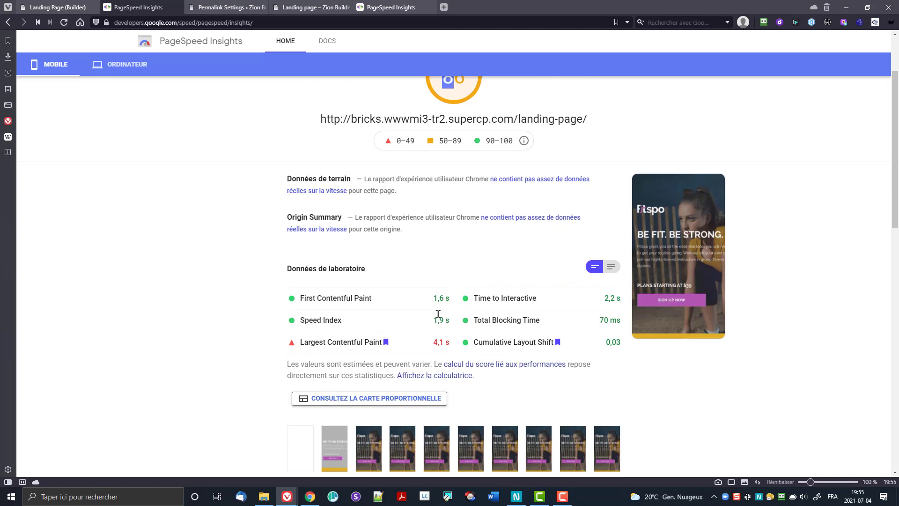
scroll(419, 331, up, 2)
click(141, 218)
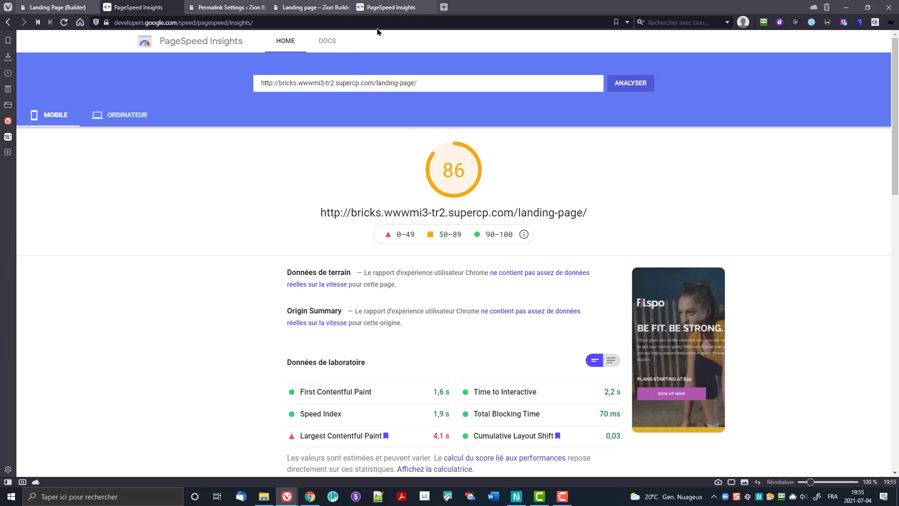
click(390, 8)
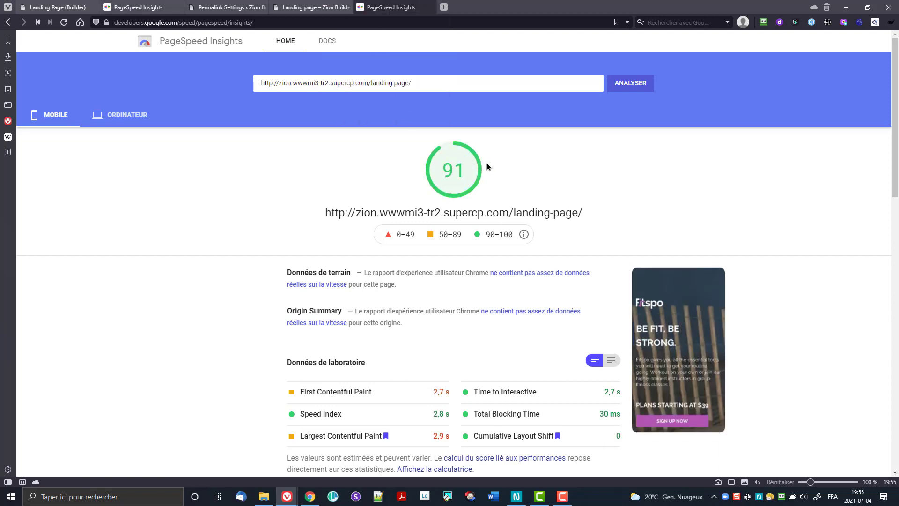